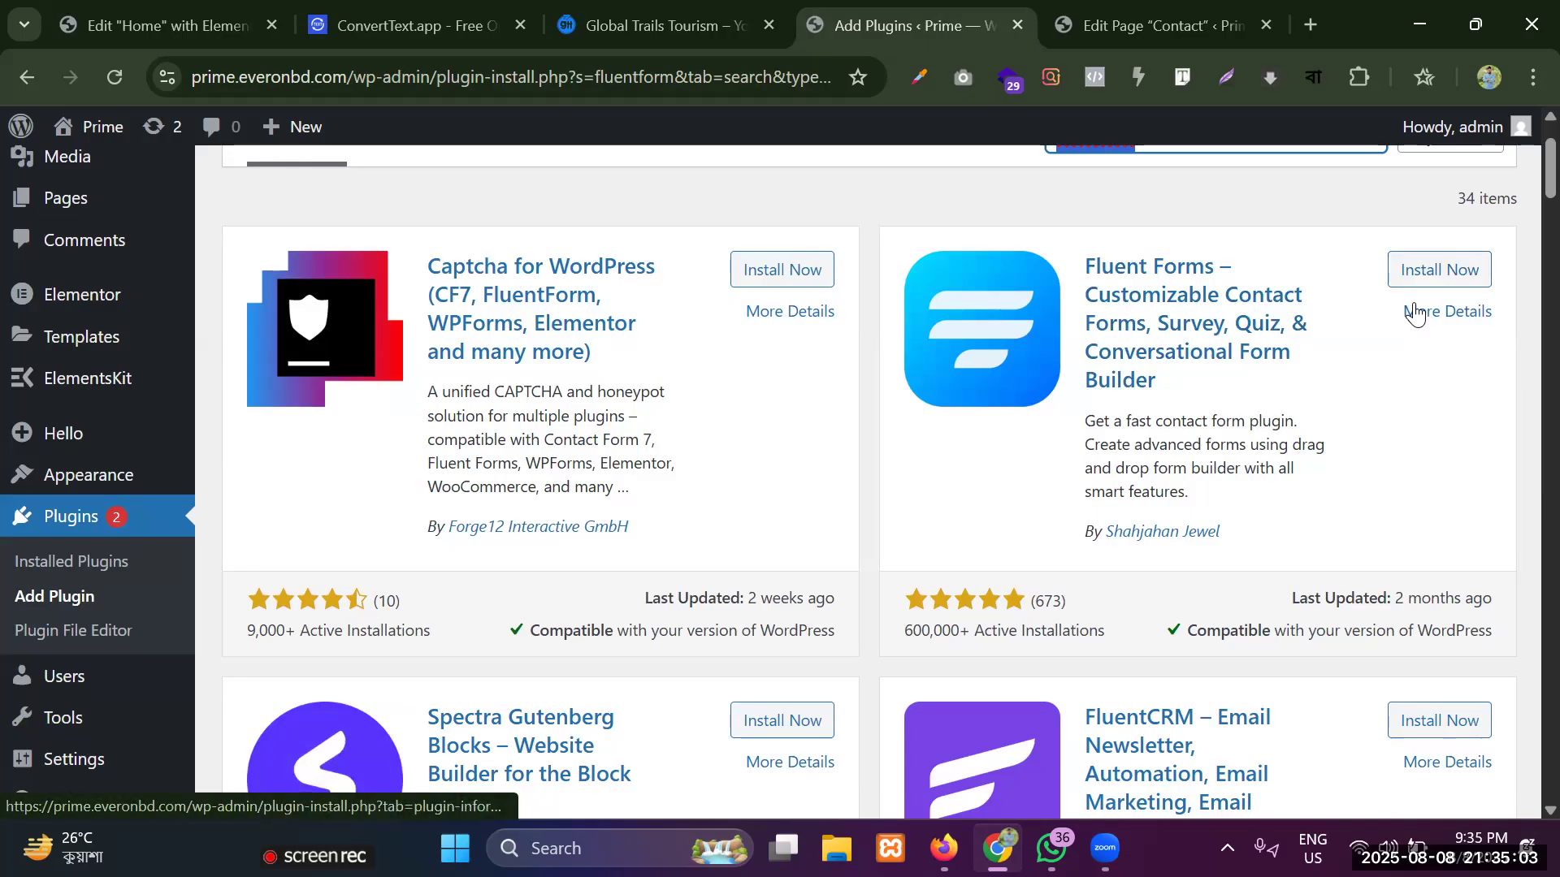
Install and activate the Fluent Forms contact form plugin, and open its list of forms.
{"action": "left_click", "coordinate": [1428, 275]}
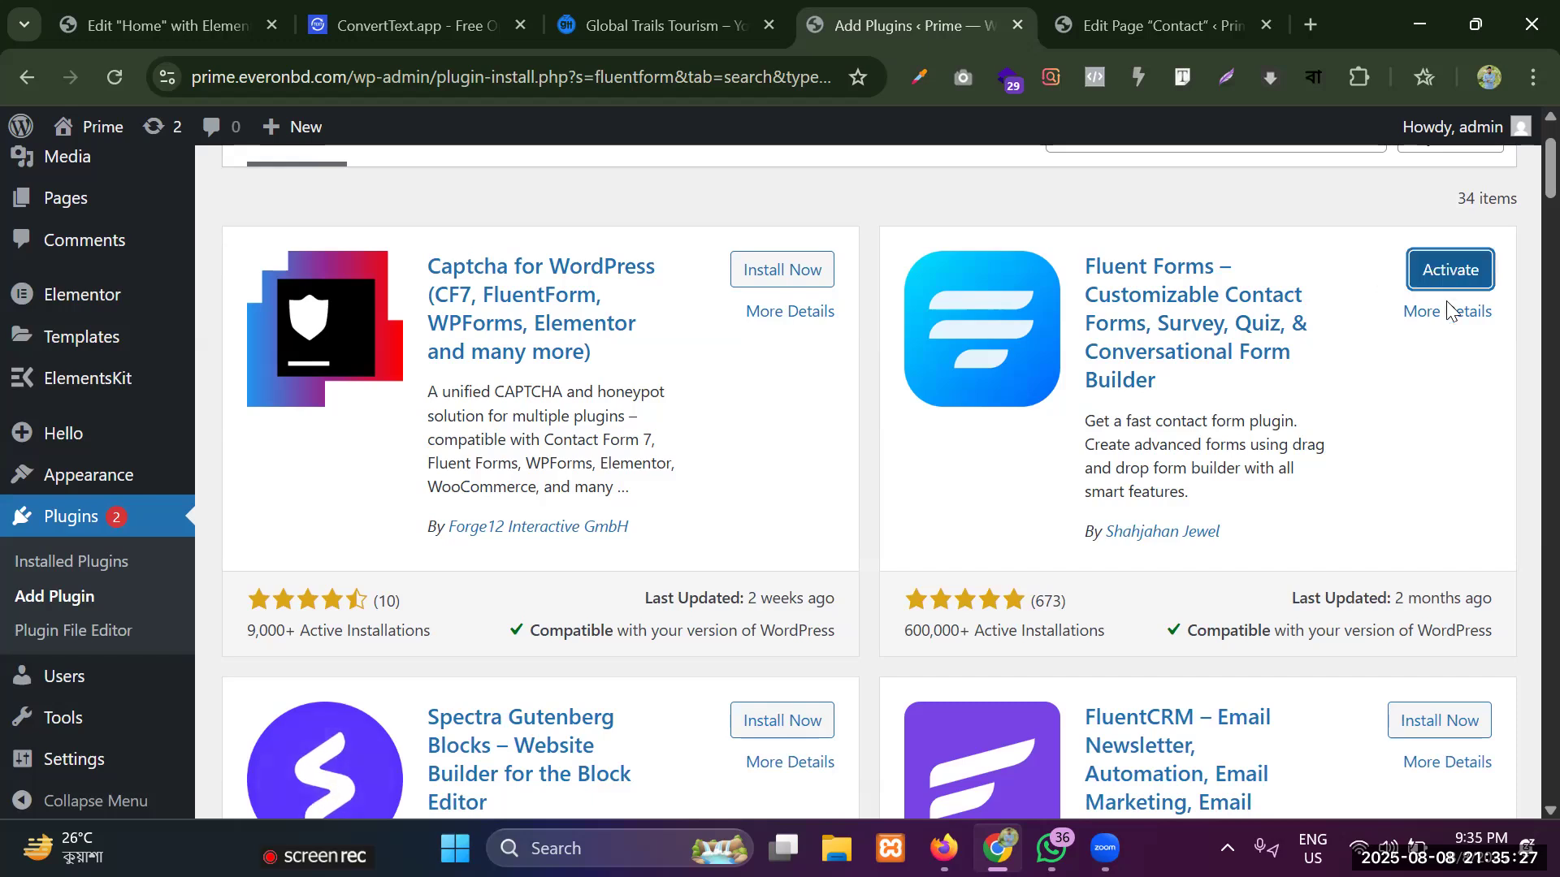
{"action": "left_click", "coordinate": [1450, 270]}
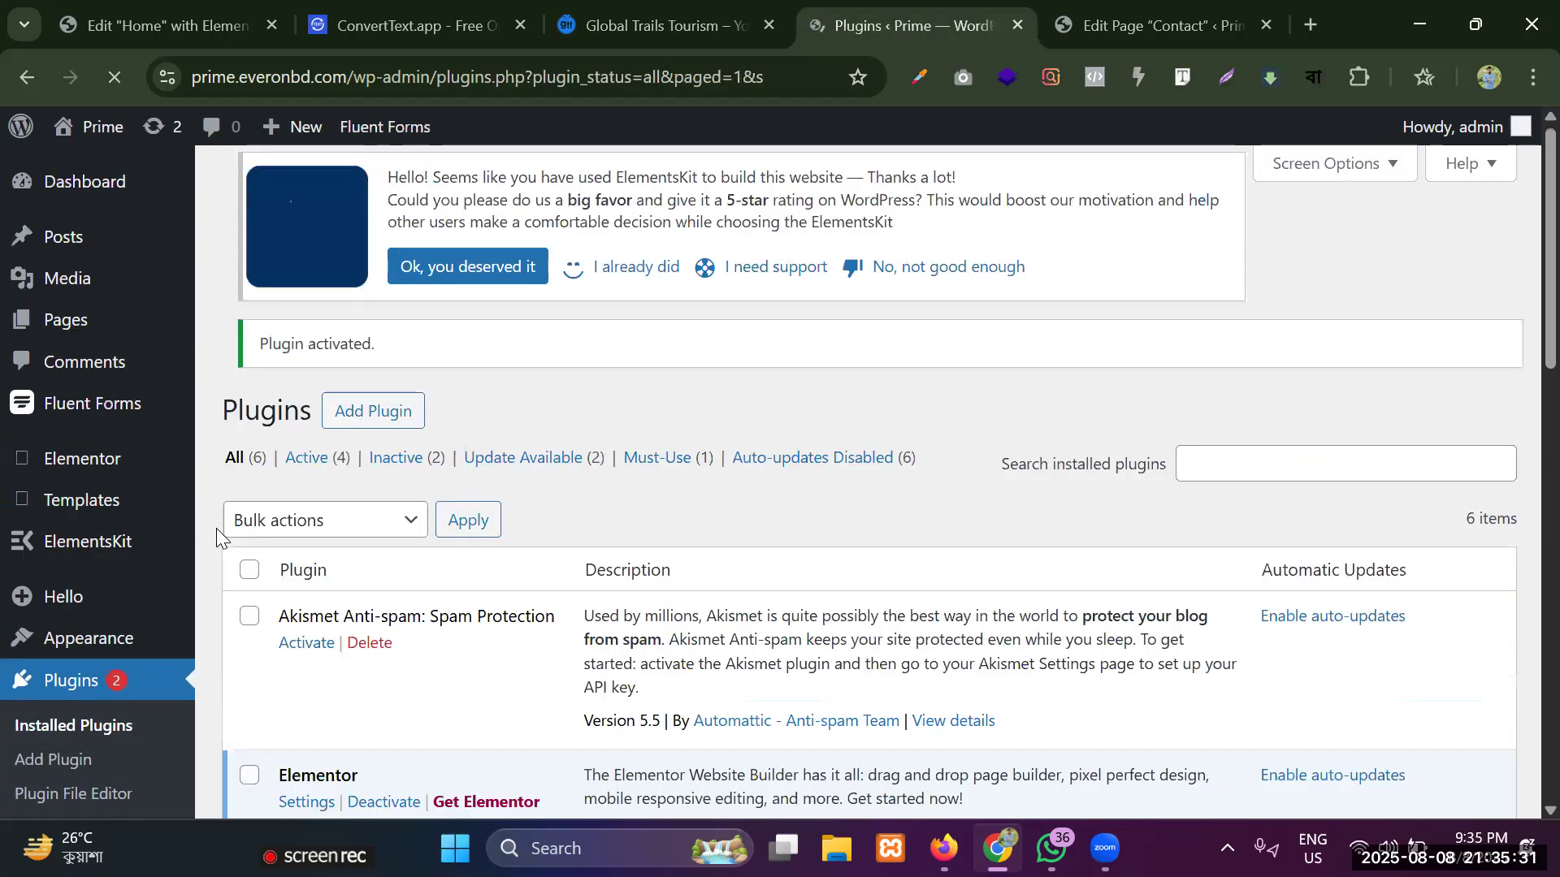
{"action": "mouse_move", "coordinate": [129, 415]}
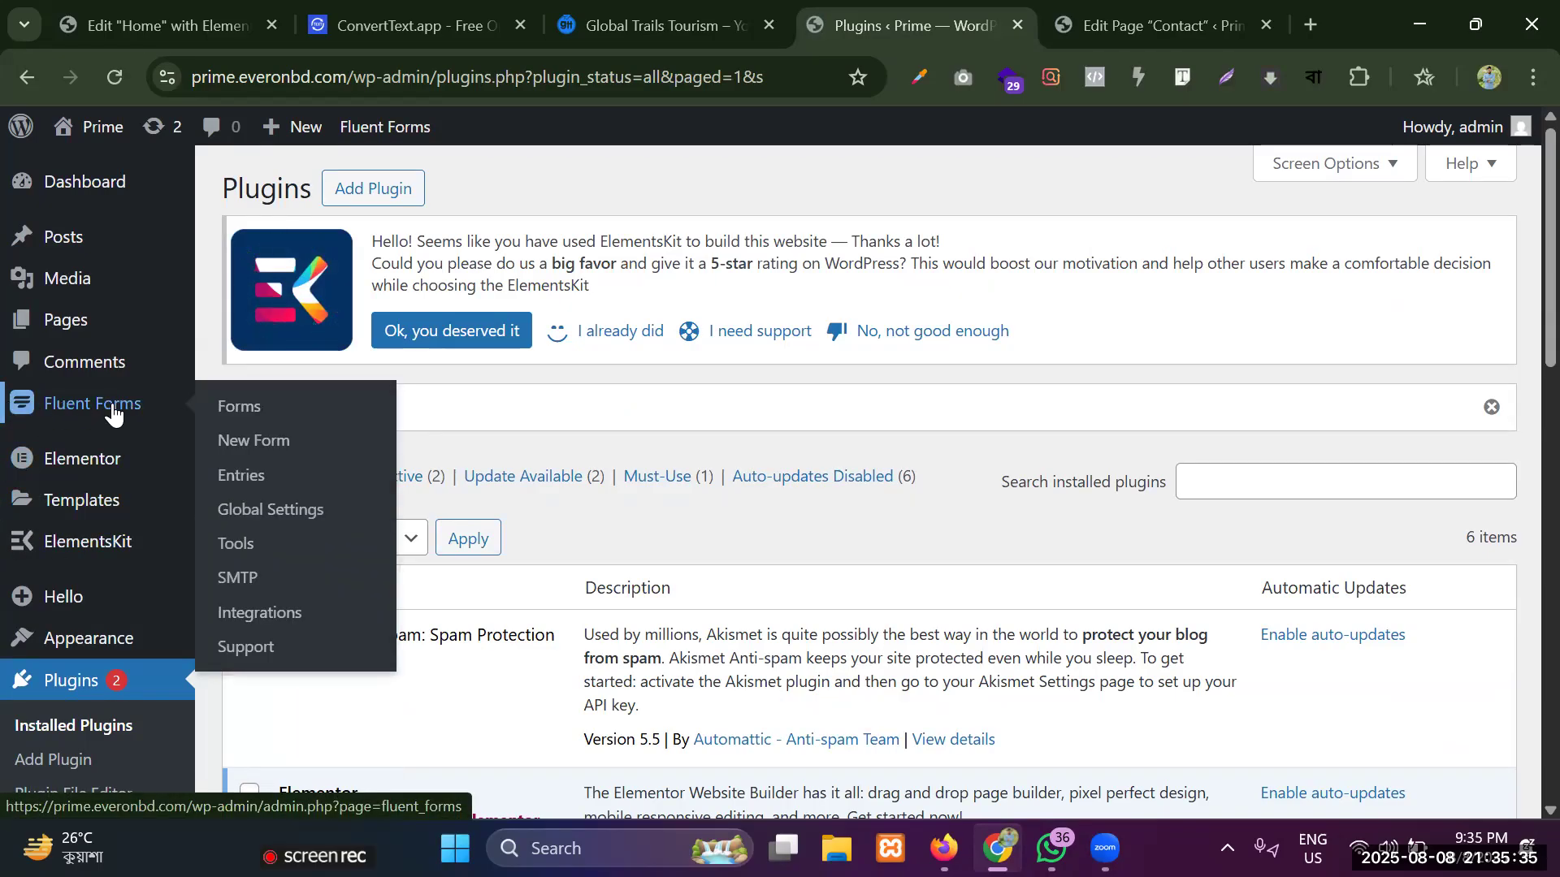
{"action": "left_click", "coordinate": [237, 412]}
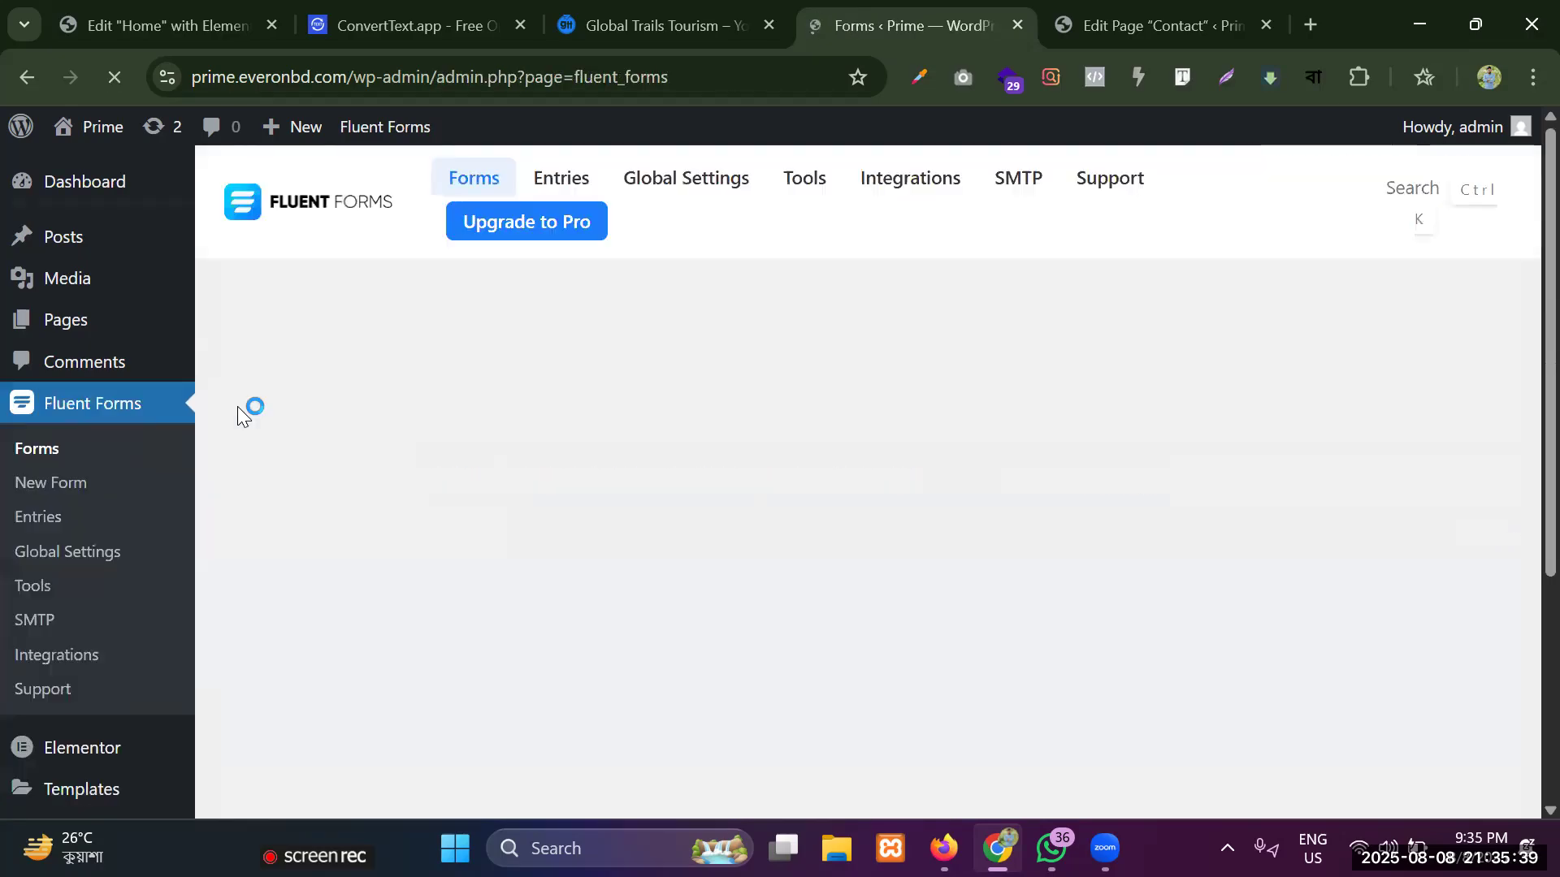
Create a new blank form in Fluent Forms.
{"action": "scroll", "coordinate": [353, 409], "scroll_direction": "down", "scroll_amount": 4}
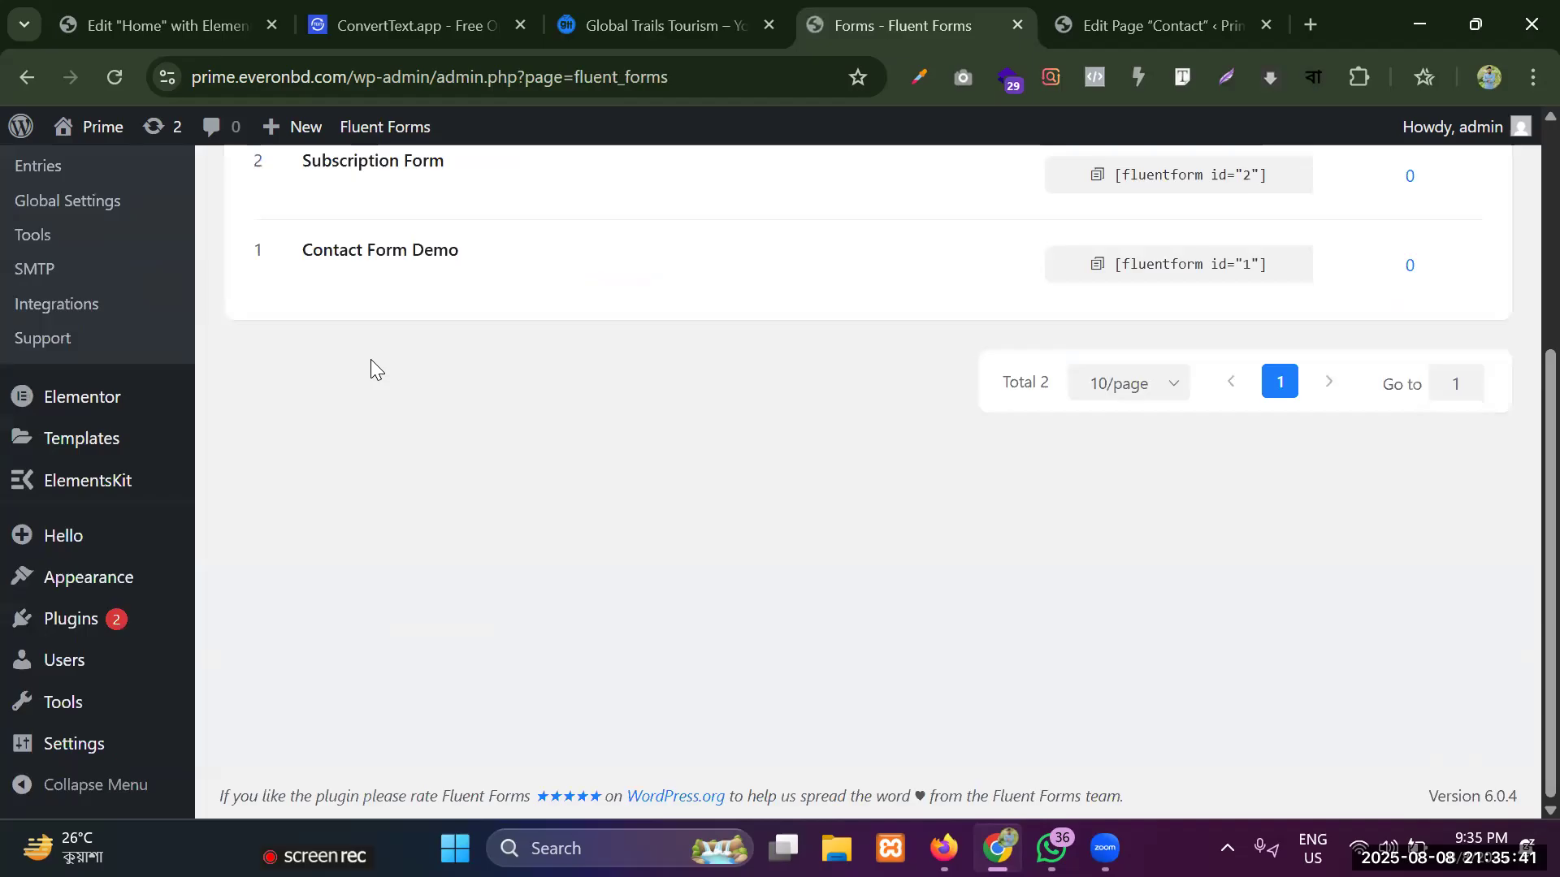
{"action": "scroll", "coordinate": [371, 369], "scroll_direction": "up", "scroll_amount": 3}
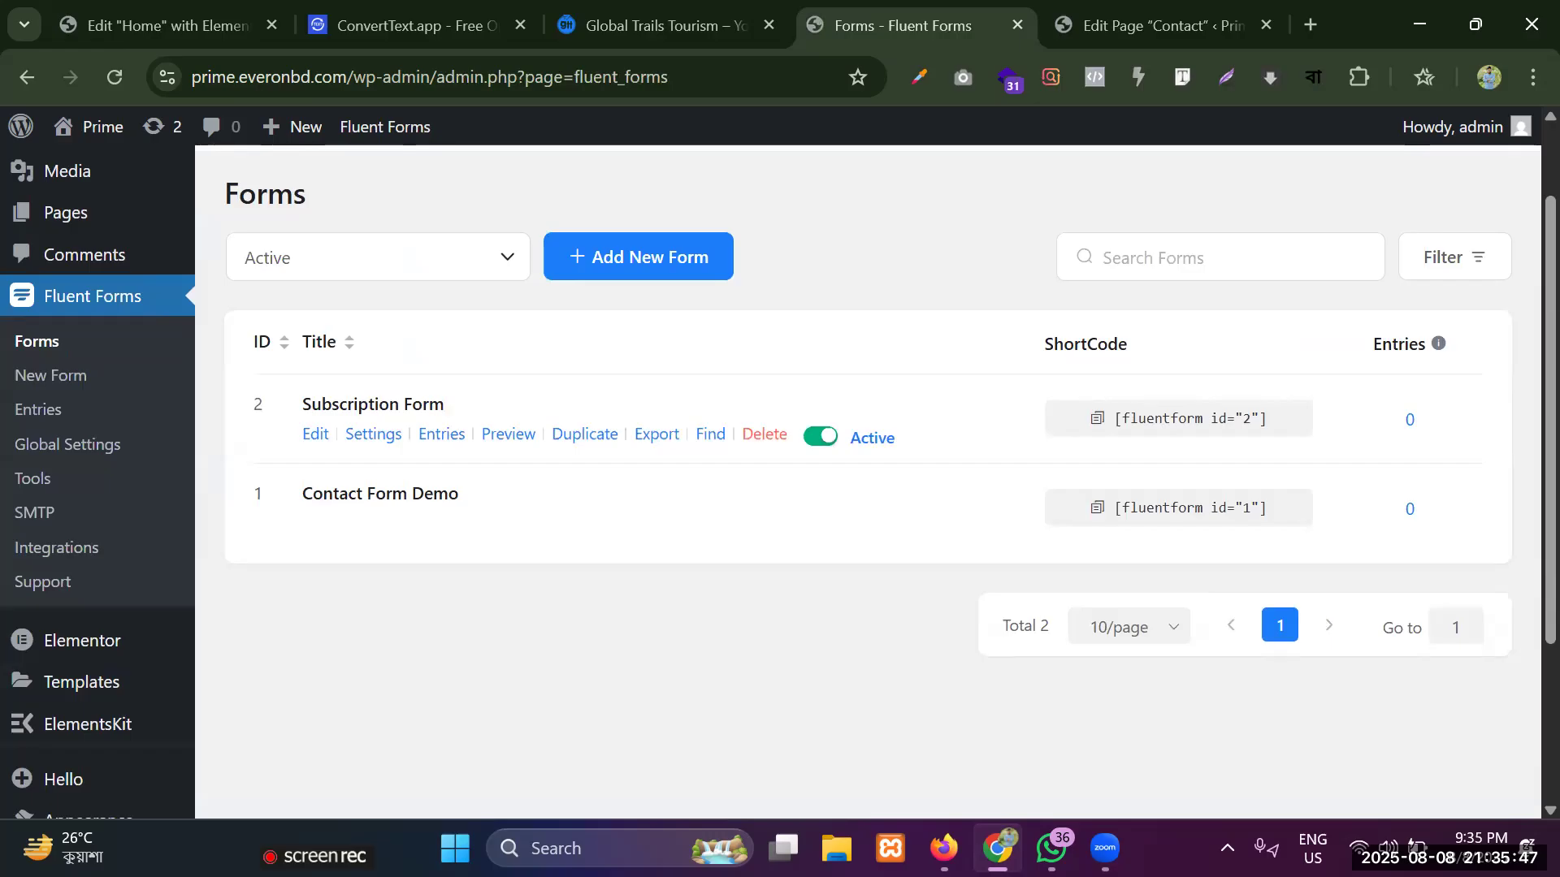
{"action": "scroll", "coordinate": [394, 235], "scroll_direction": "up", "scroll_amount": 2}
{"action": "scroll", "coordinate": [661, 357], "scroll_direction": "down", "scroll_amount": 2}
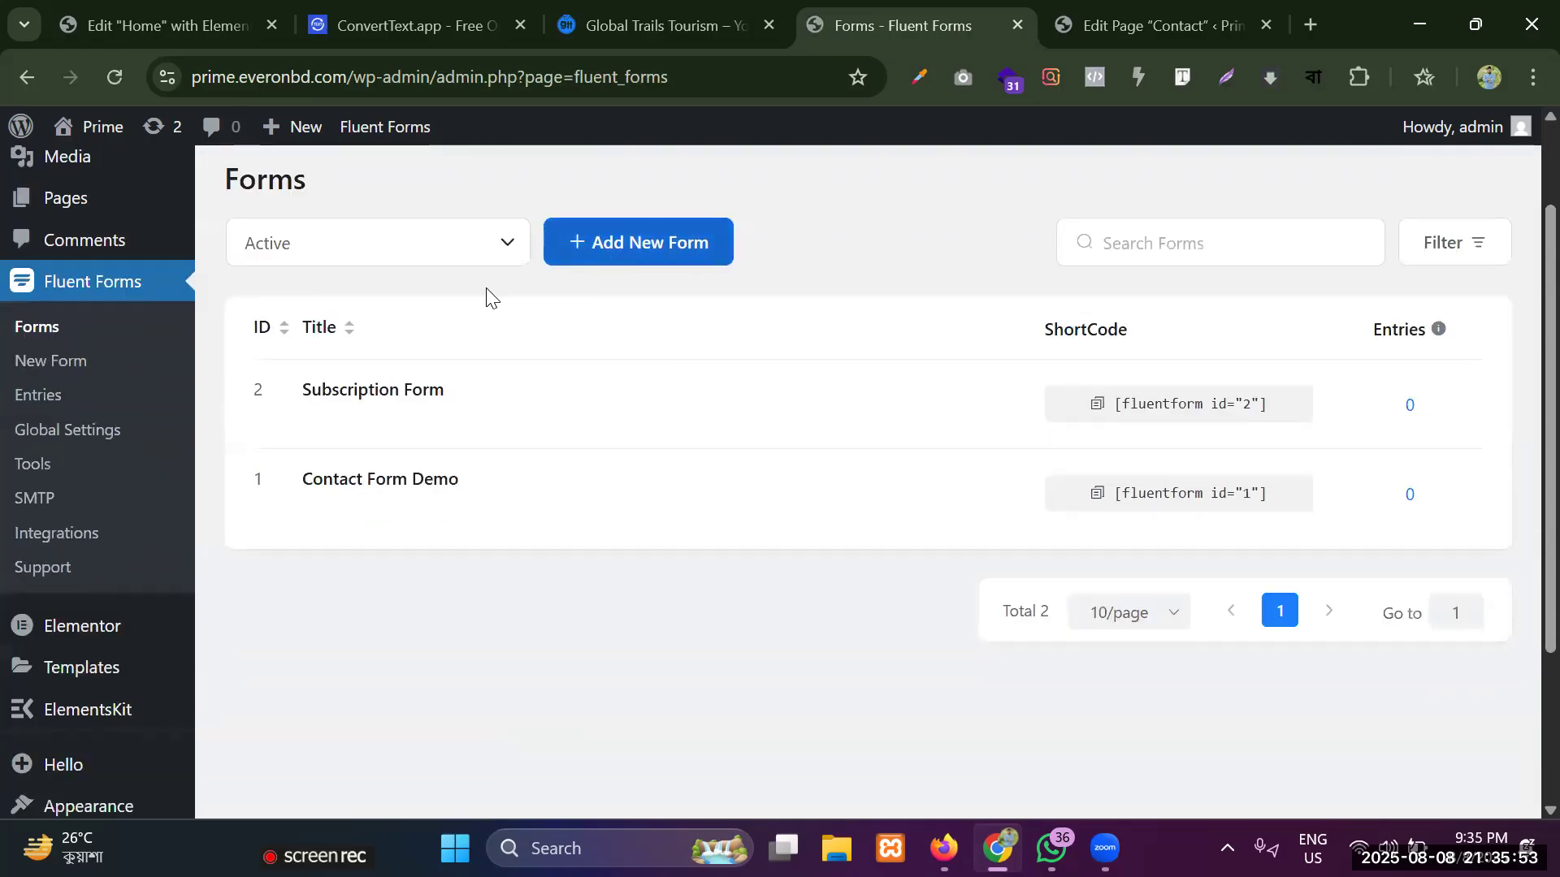
{"action": "scroll", "coordinate": [503, 297], "scroll_direction": "down", "scroll_amount": 1}
{"action": "scroll", "coordinate": [528, 366], "scroll_direction": "up", "scroll_amount": 3}
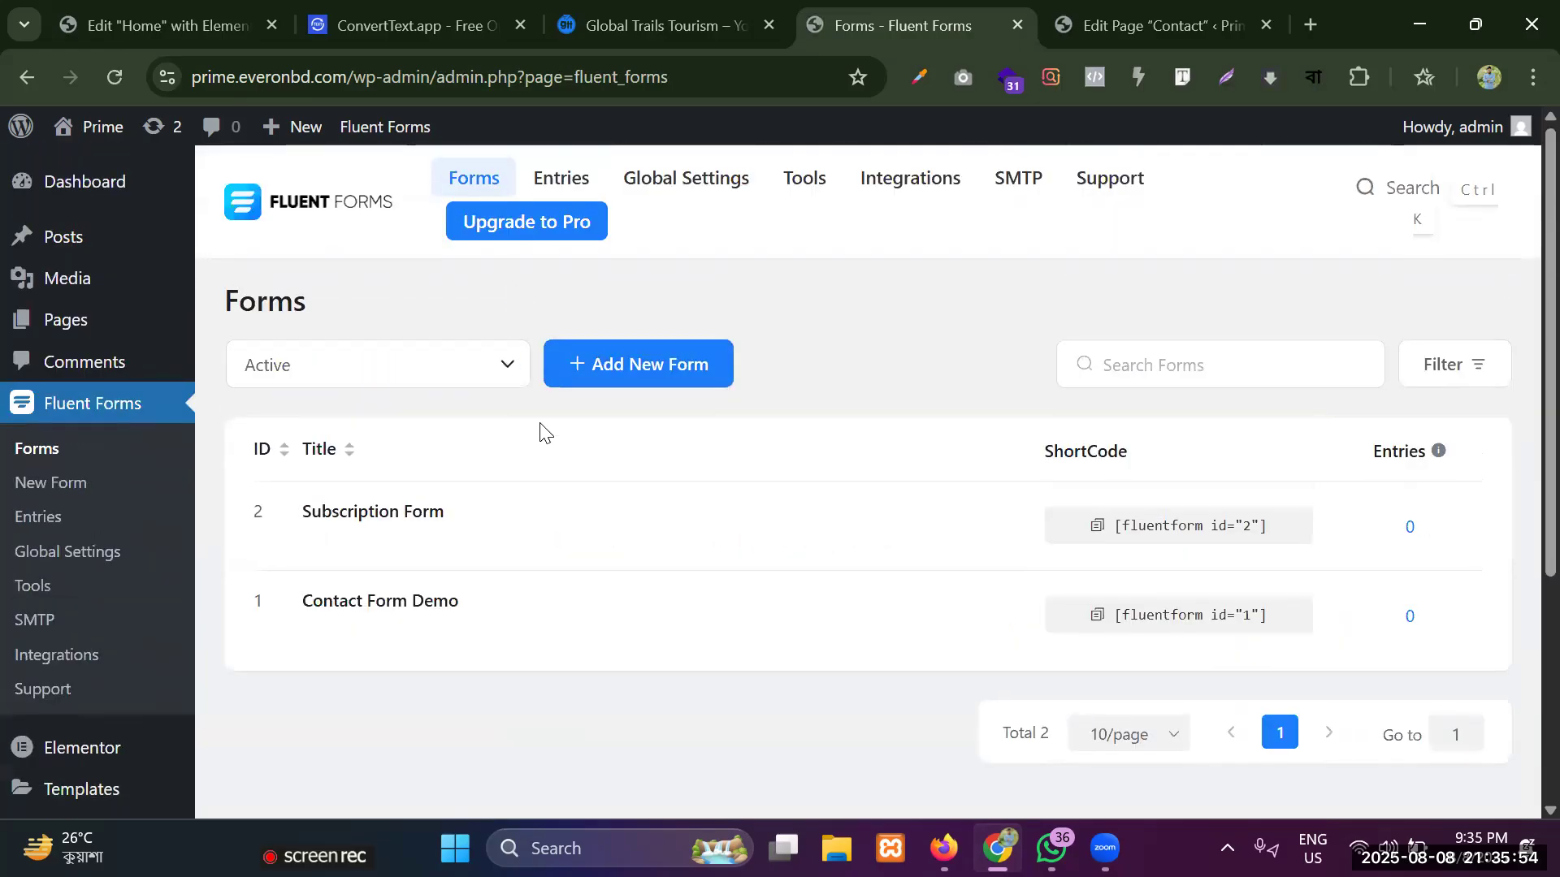
{"action": "left_click", "coordinate": [669, 365]}
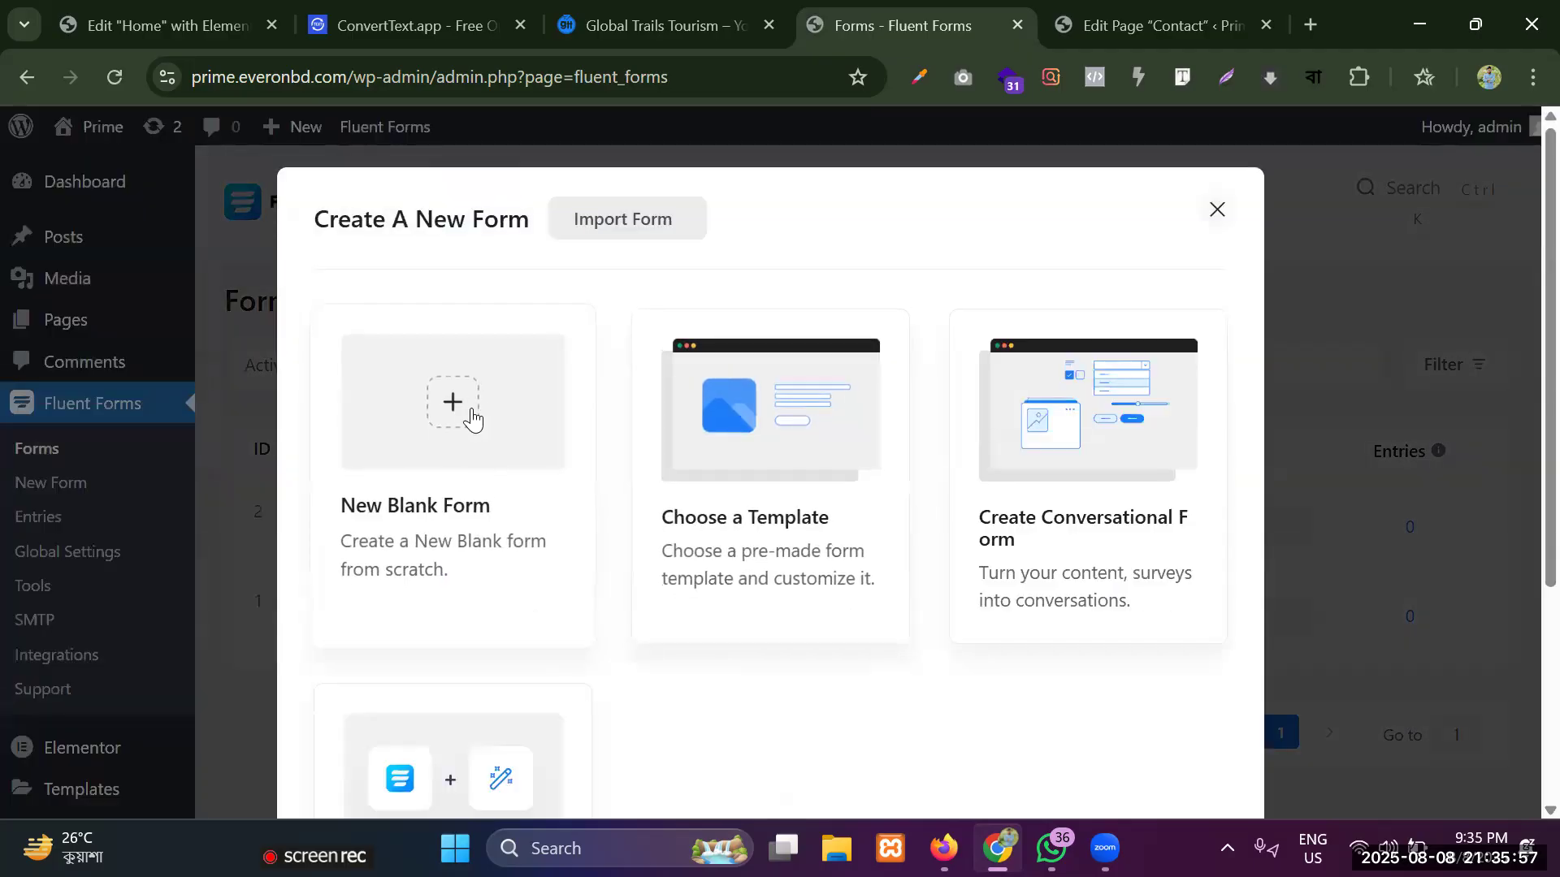
{"action": "left_click", "coordinate": [473, 403]}
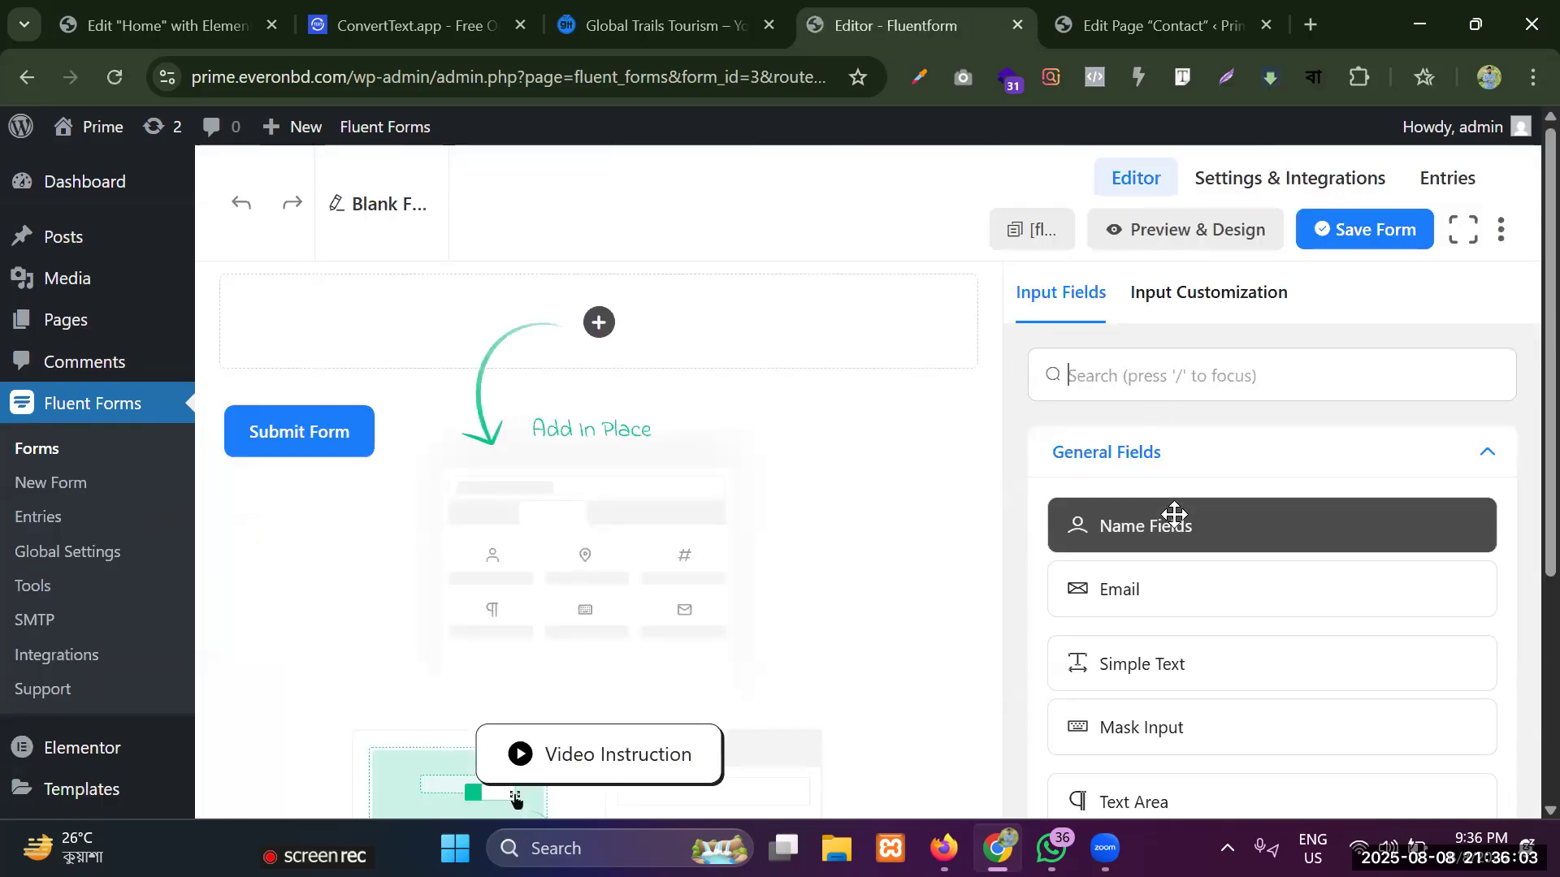
Rename the blank form as Contact Us.
{"action": "scroll", "coordinate": [1162, 439], "scroll_direction": "down", "scroll_amount": 2}
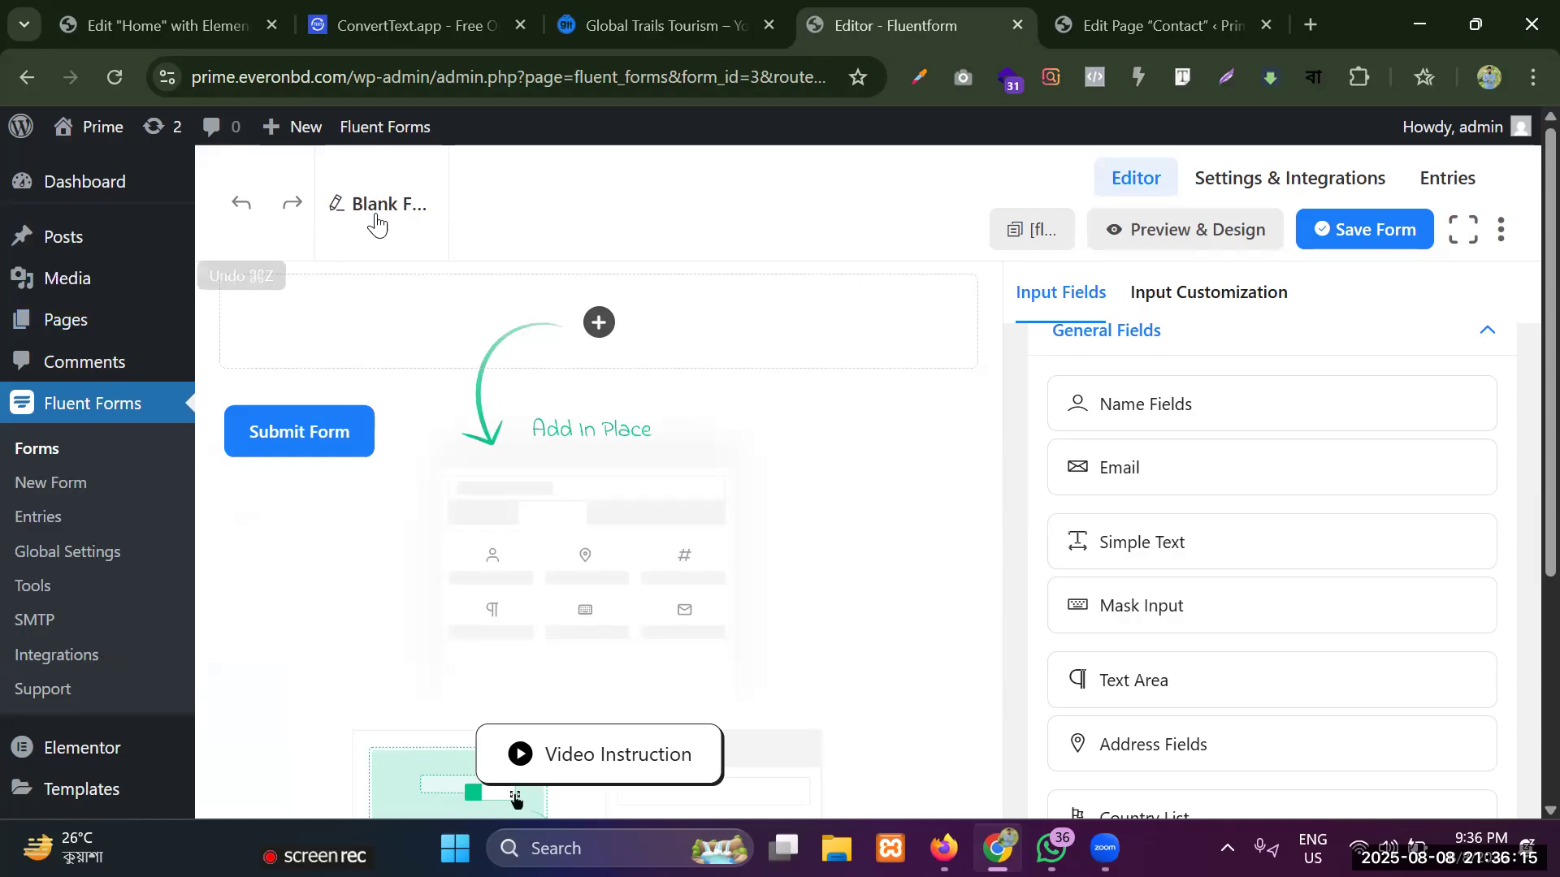
{"action": "left_click", "coordinate": [382, 212]}
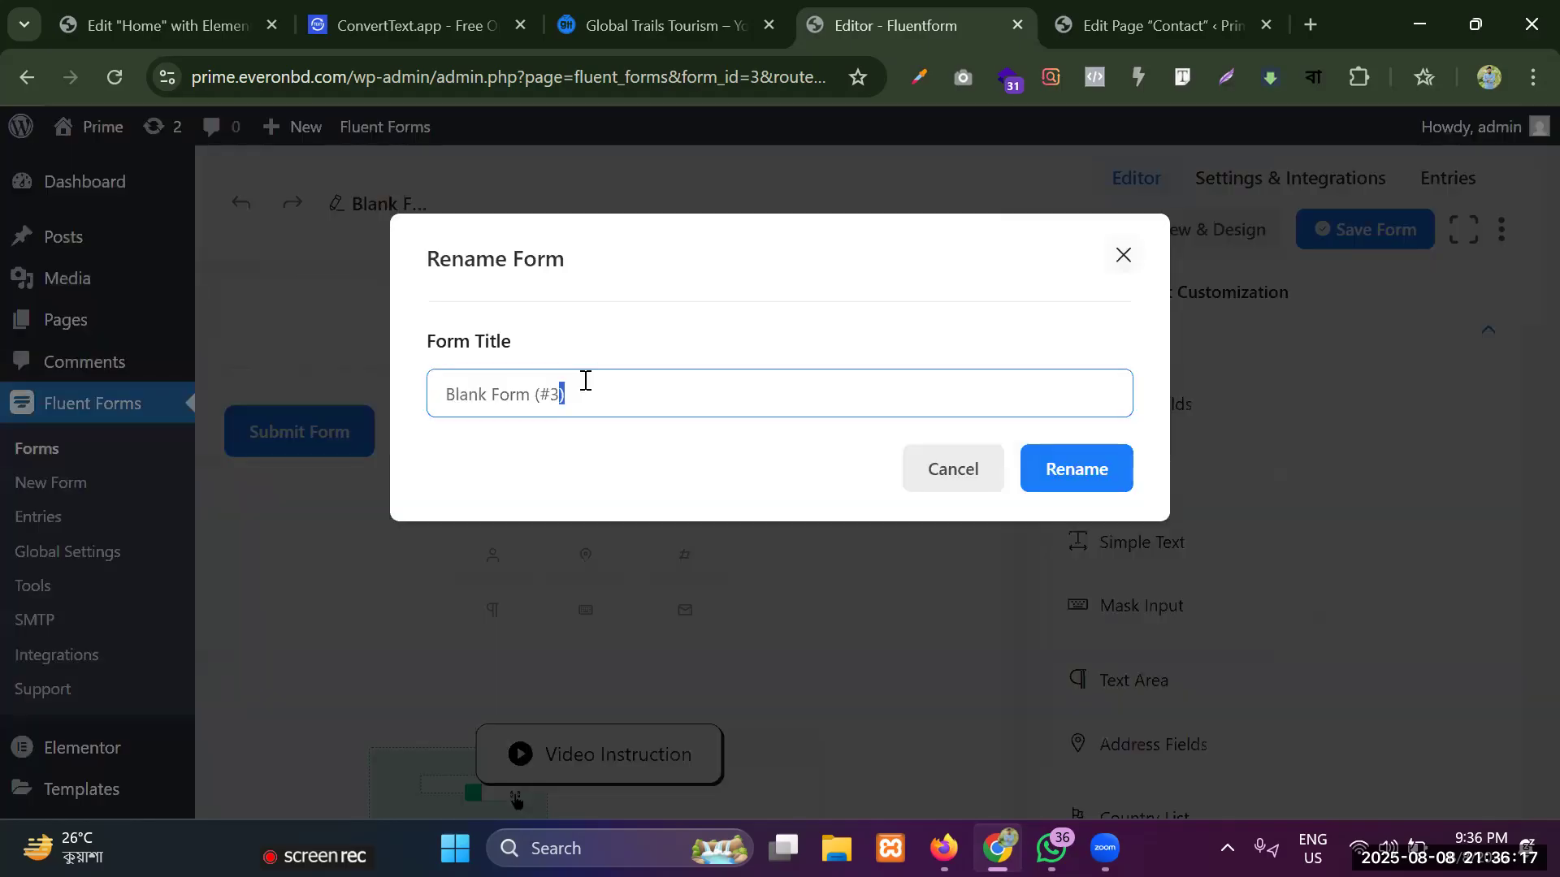
{"action": "key", "text": "ctrl+a"}
{"action": "key", "text": "BackSpace"}
{"action": "type", "text": "Contact Us"}
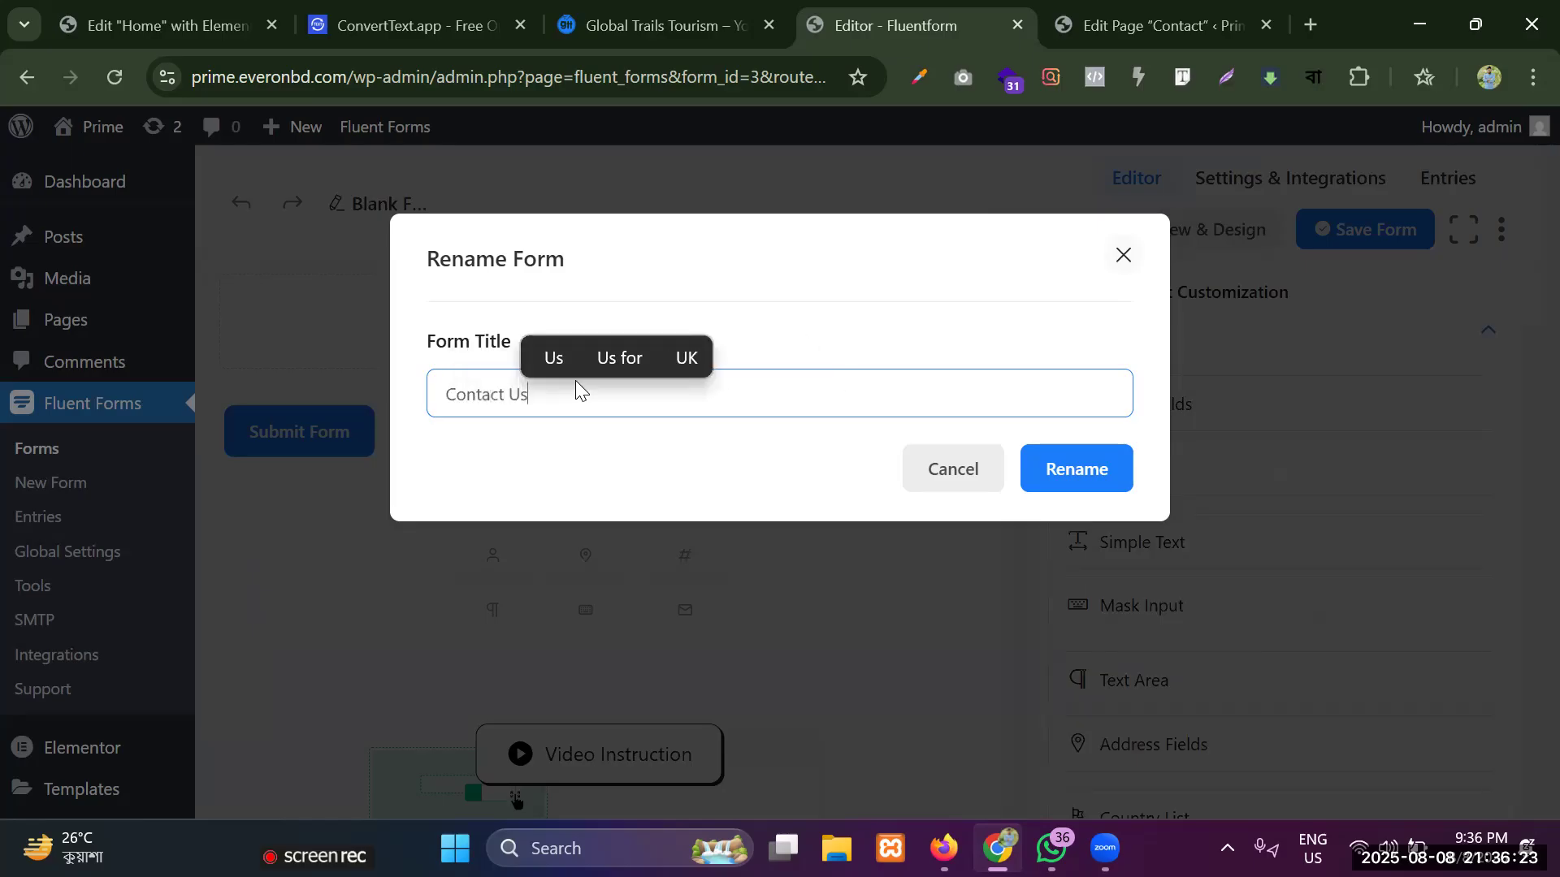
{"action": "left_click", "coordinate": [1079, 470]}
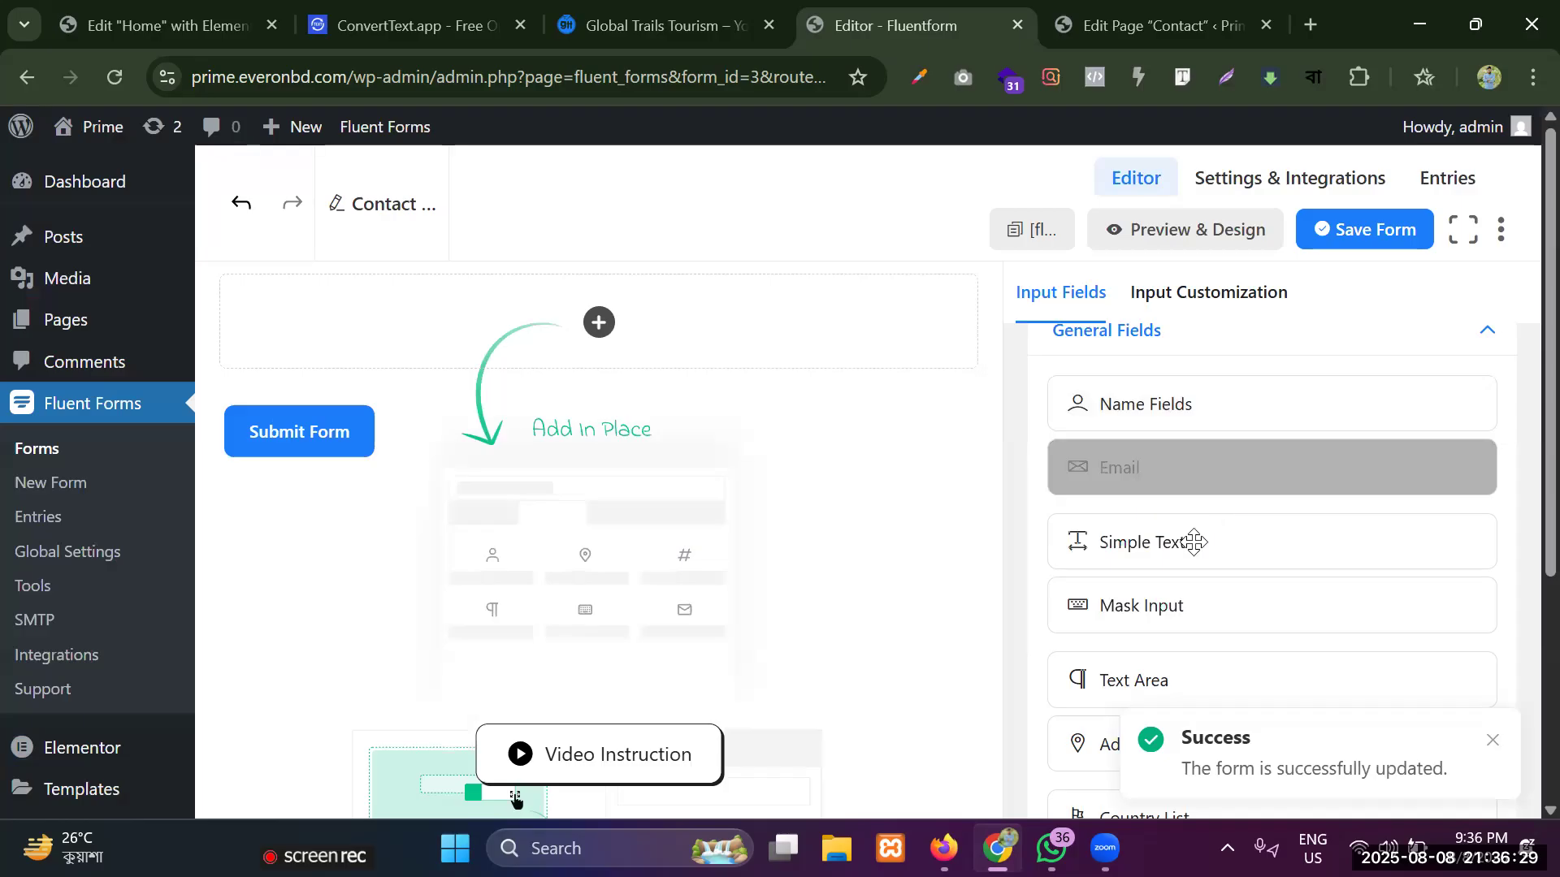
Add a Simple Text field to the empty form and set its element label to Name.
{"action": "left_click_drag", "start_coordinate": [1178, 545], "coordinate": [373, 307]}
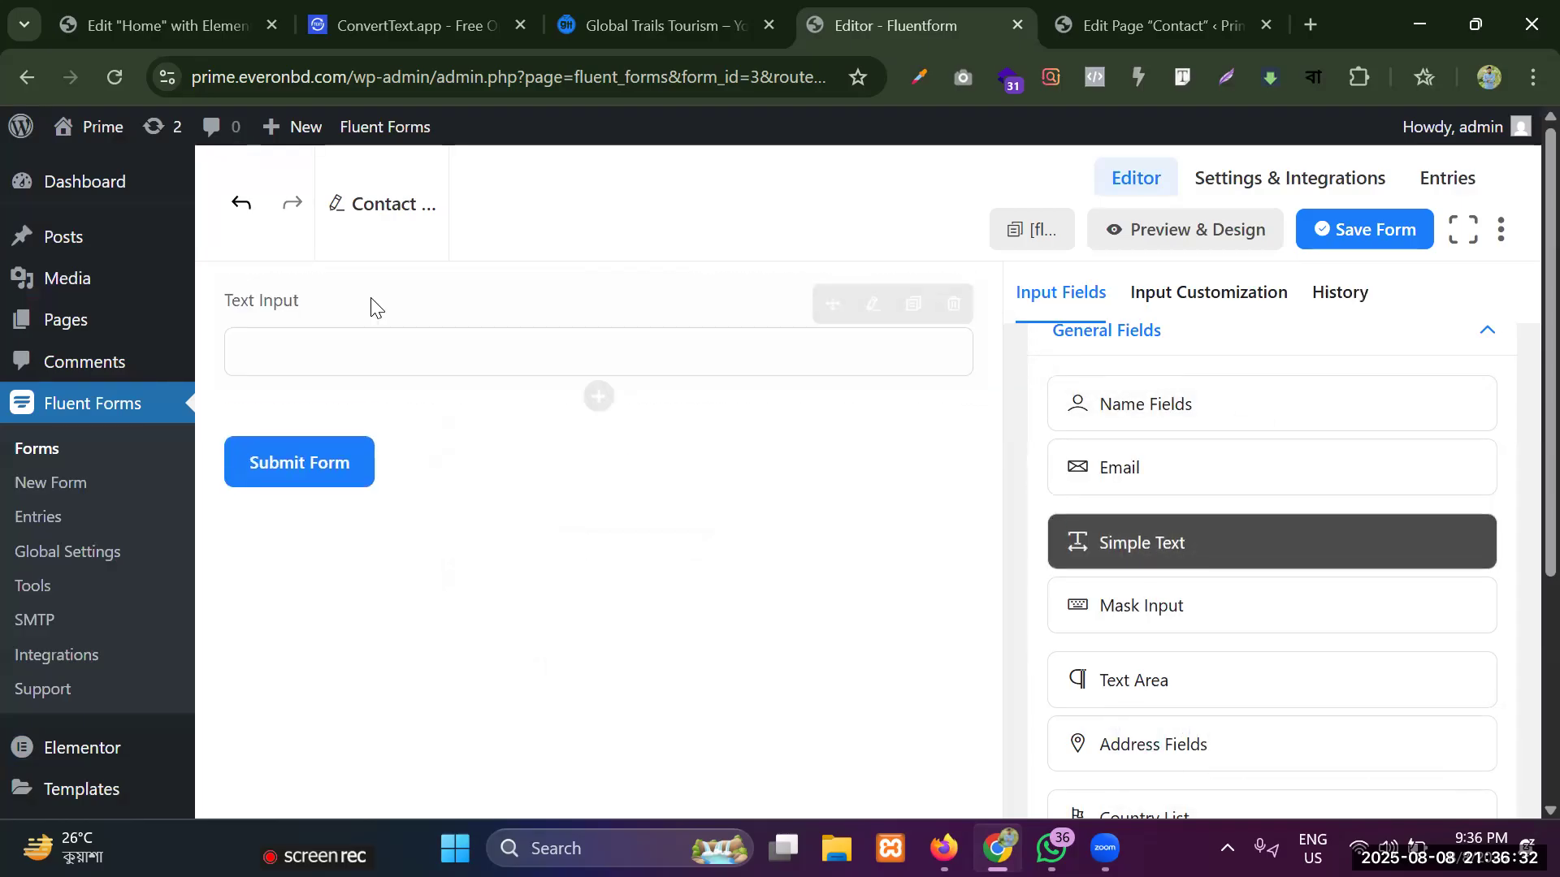
{"action": "left_click", "coordinate": [871, 306]}
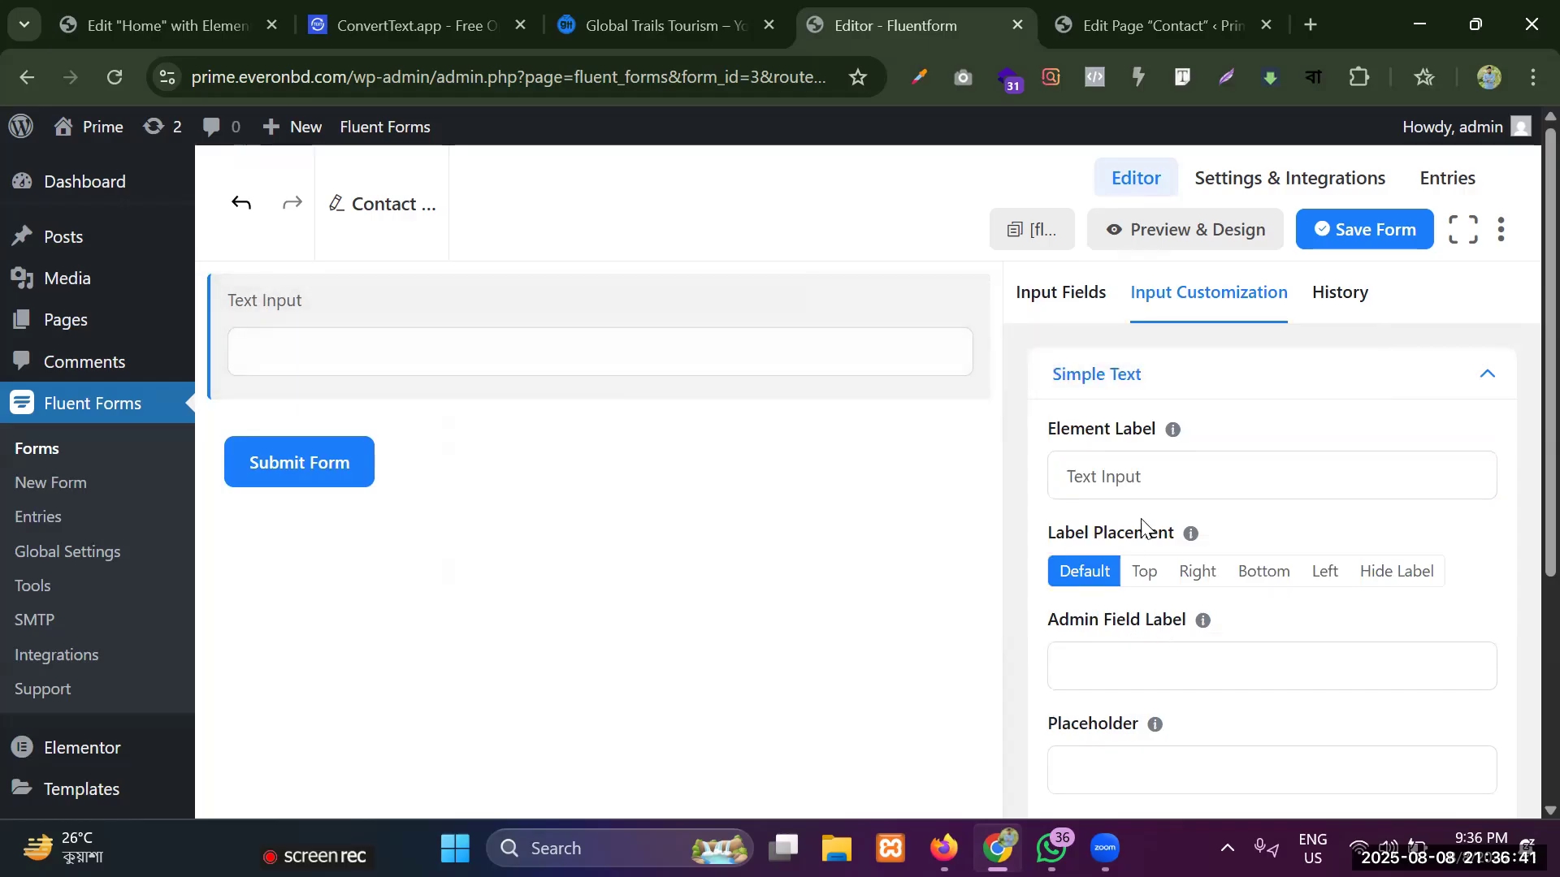
{"action": "left_click_drag", "start_coordinate": [1050, 441], "coordinate": [1153, 443]}
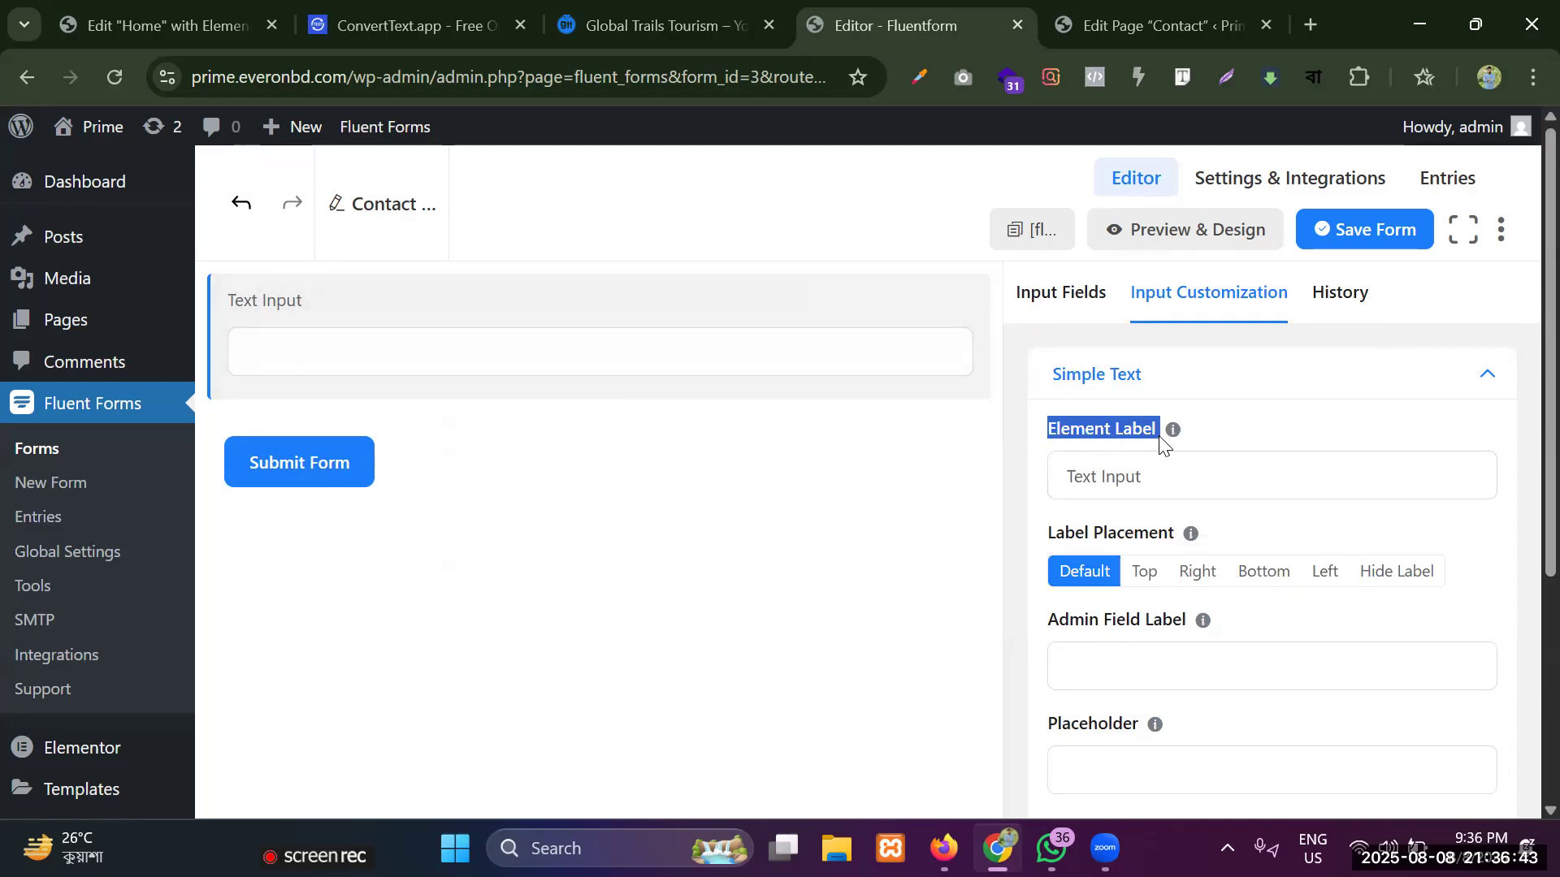
{"action": "triple_click", "coordinate": [1163, 489]}
{"action": "key", "text": "BackSpace"}
{"action": "type", "text": "Name"}
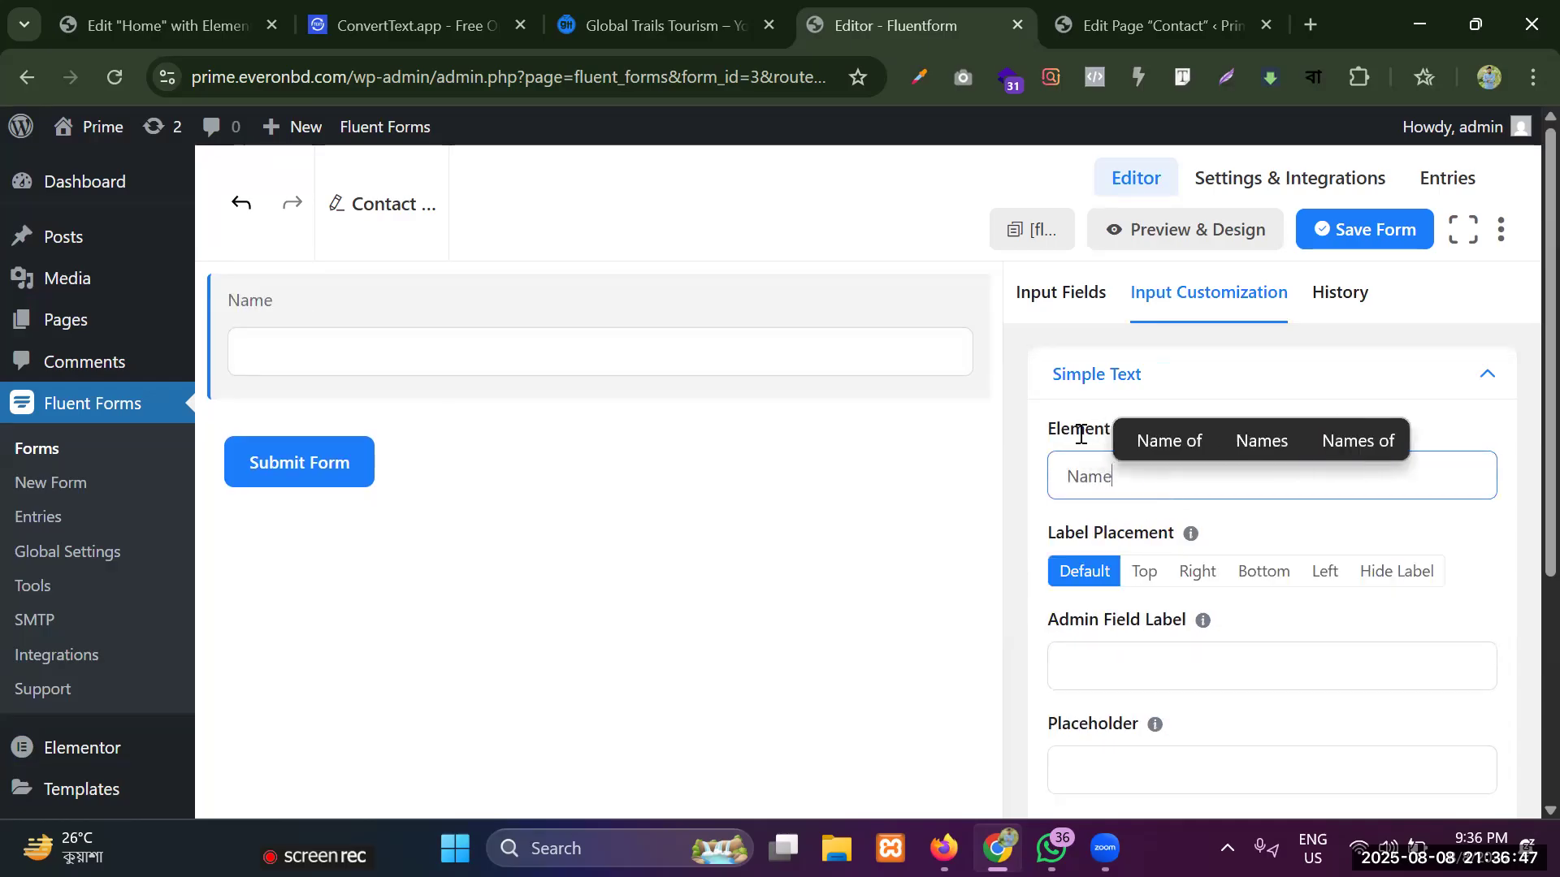
Add an Email field to the form below the Name field.
{"action": "left_click", "coordinate": [1067, 299]}
{"action": "scroll", "coordinate": [1177, 451], "scroll_direction": "down", "scroll_amount": 2}
{"action": "scroll", "coordinate": [1174, 452], "scroll_direction": "up", "scroll_amount": 2}
{"action": "scroll", "coordinate": [1167, 561], "scroll_direction": "down", "scroll_amount": 2}
{"action": "scroll", "coordinate": [1166, 560], "scroll_direction": "up", "scroll_amount": 2}
{"action": "scroll", "coordinate": [1154, 528], "scroll_direction": "down", "scroll_amount": 2}
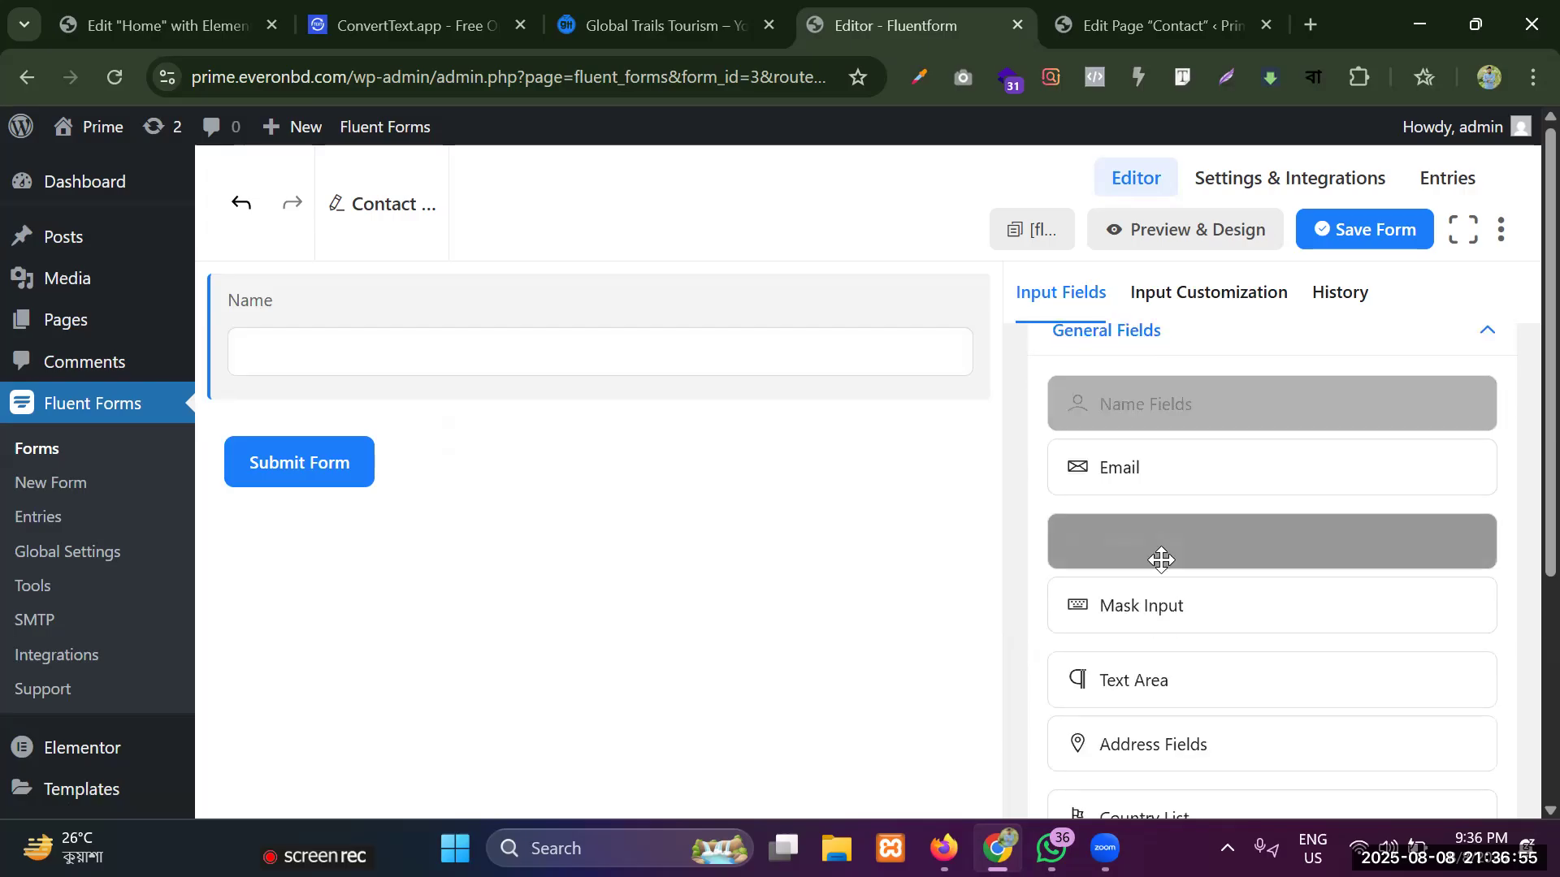
{"action": "left_click_drag", "start_coordinate": [1154, 464], "coordinate": [345, 433]}
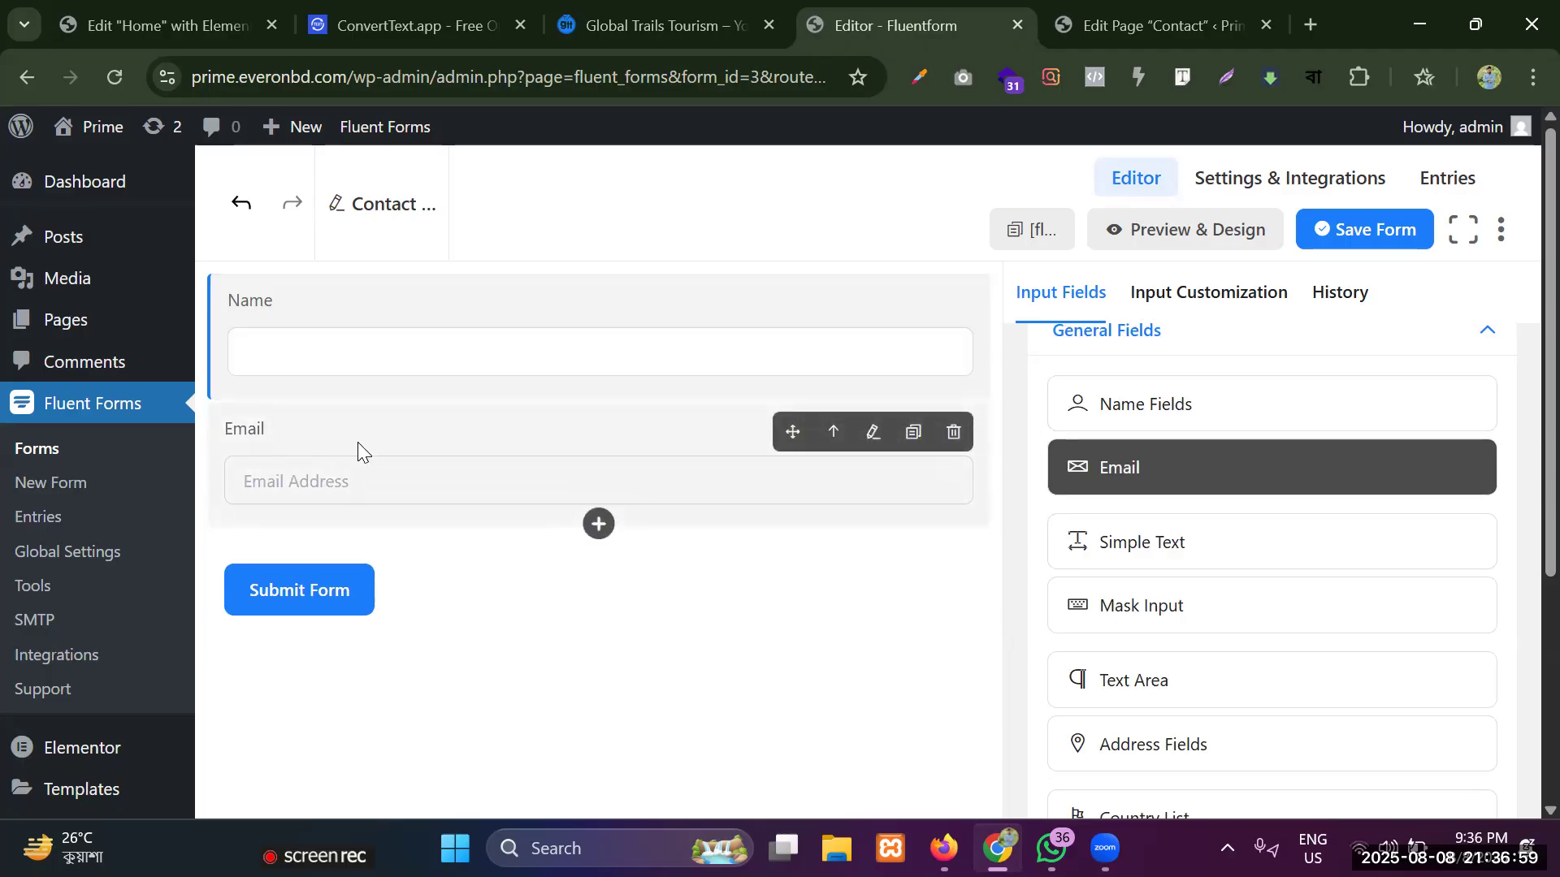
Add a Numeric Field below the Email field and set its element label to Phone Number.
{"action": "scroll", "coordinate": [1178, 569], "scroll_direction": "down", "scroll_amount": 3}
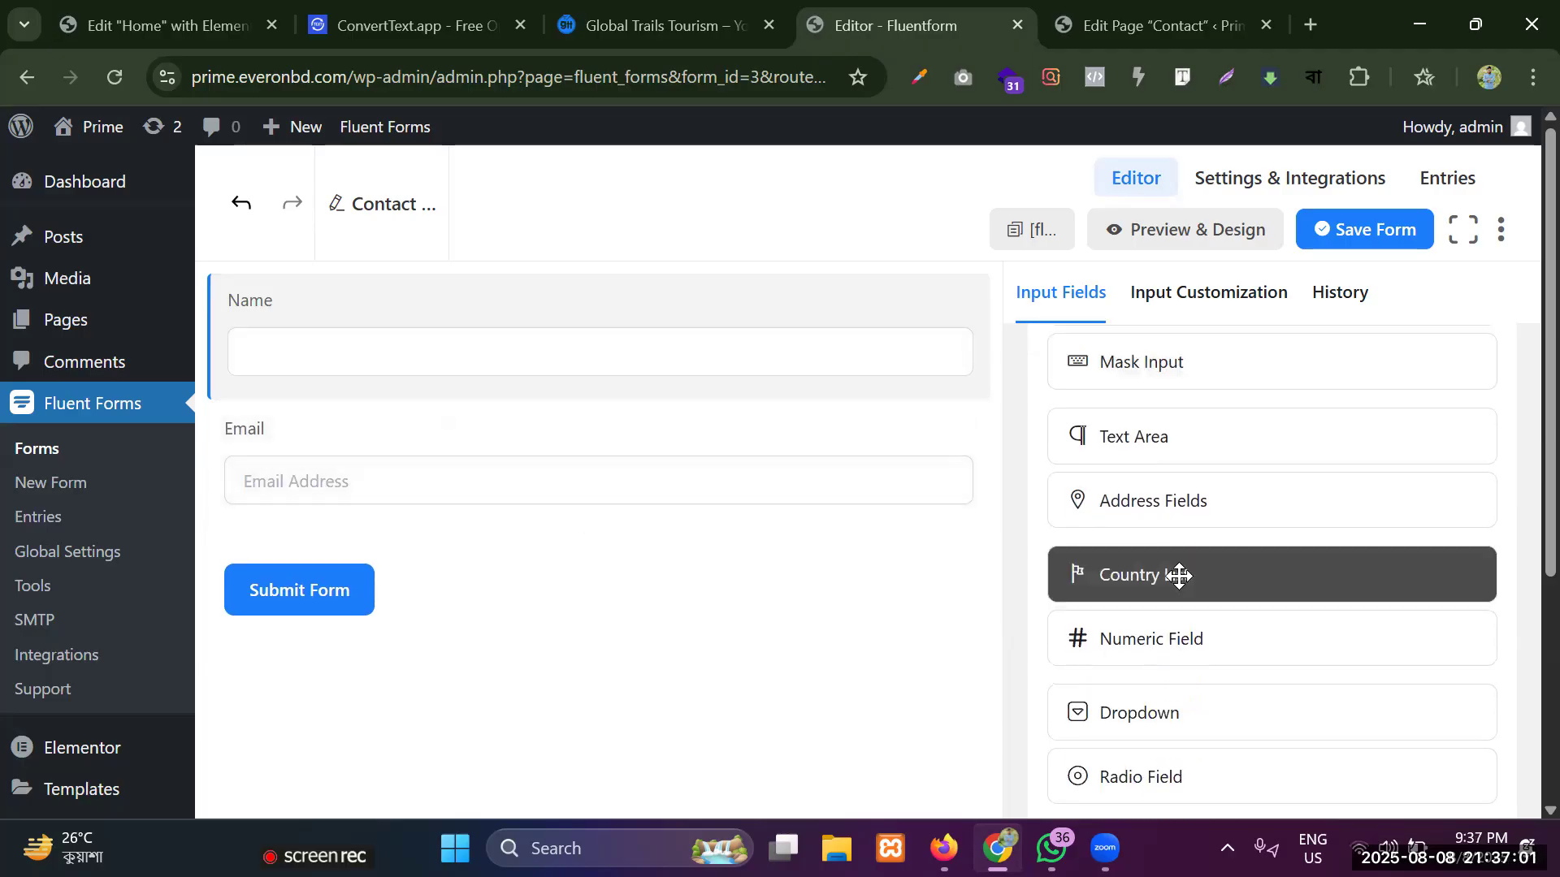
{"action": "left_click_drag", "start_coordinate": [1202, 648], "coordinate": [266, 544]}
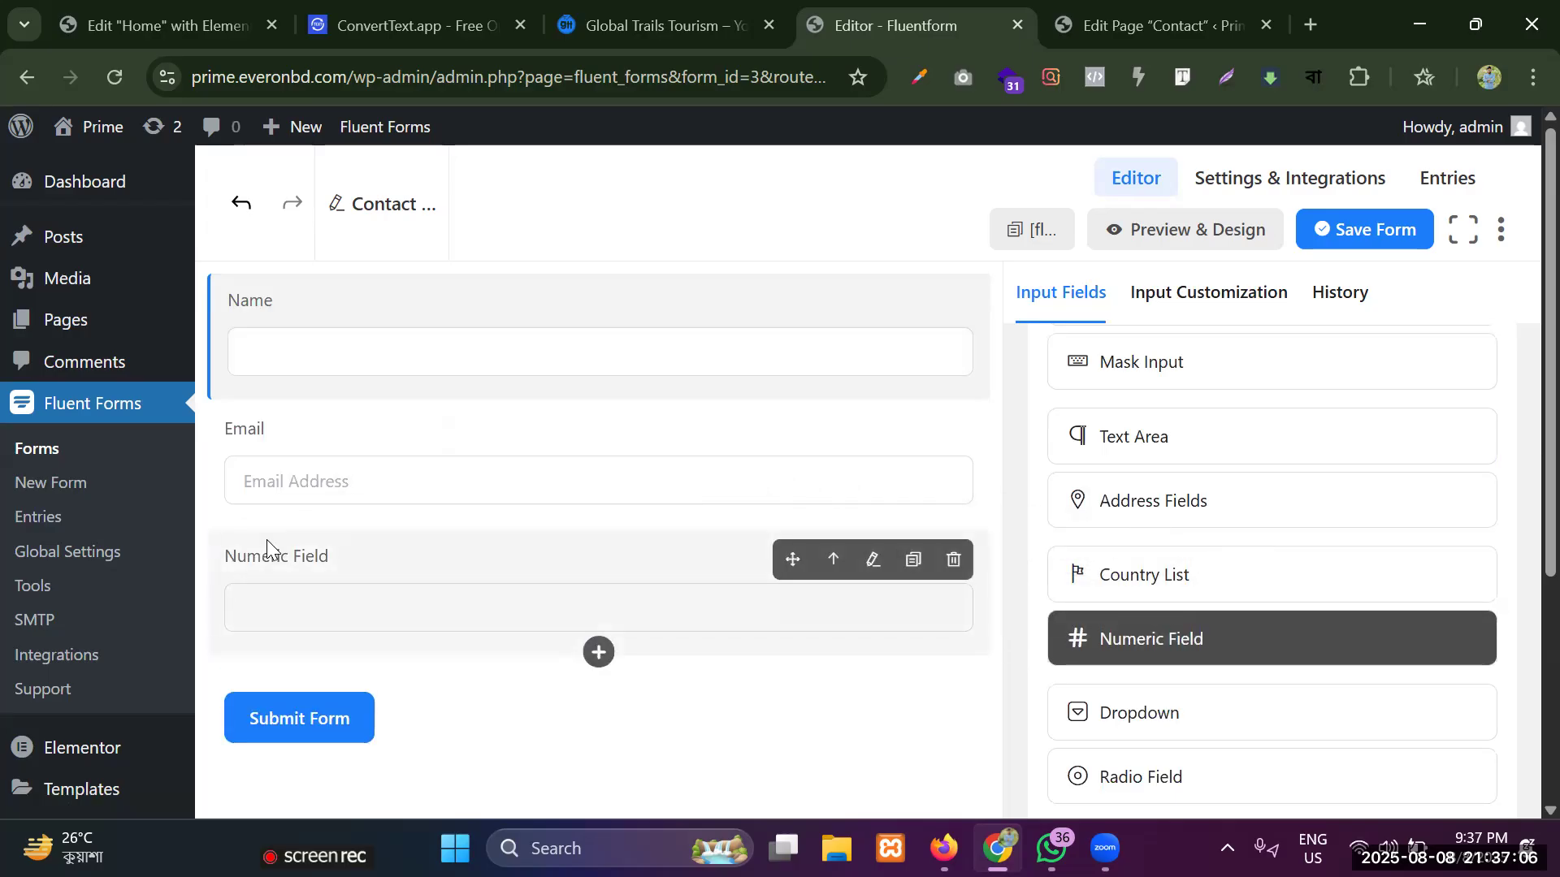
{"action": "left_click", "coordinate": [875, 571]}
{"action": "triple_click", "coordinate": [1208, 472]}
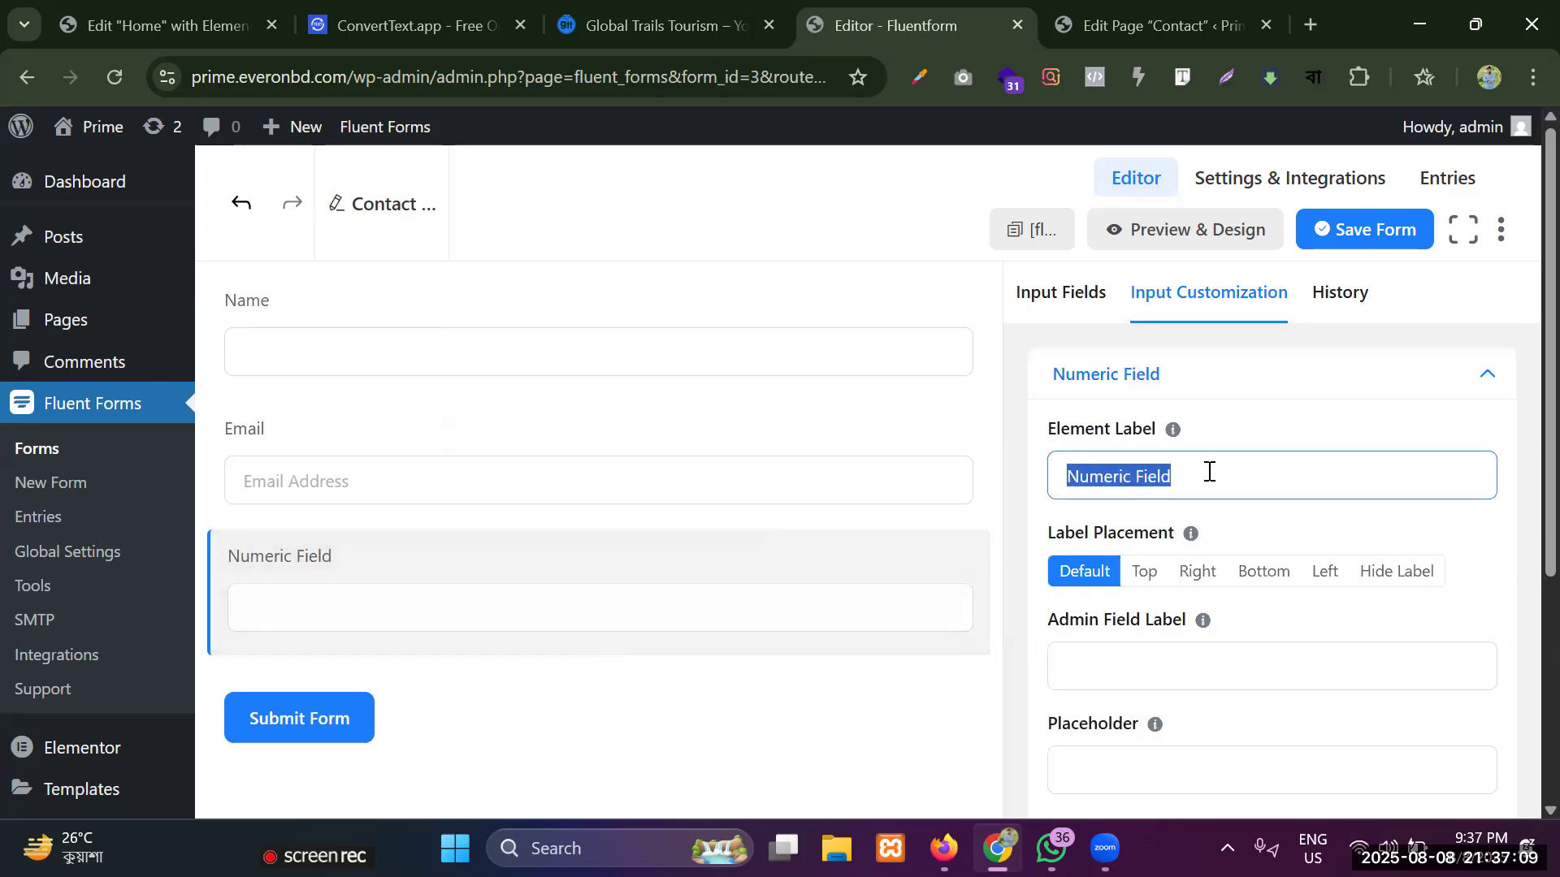
{"action": "key", "text": "BackSpace"}
{"action": "type", "text": "Ph"}
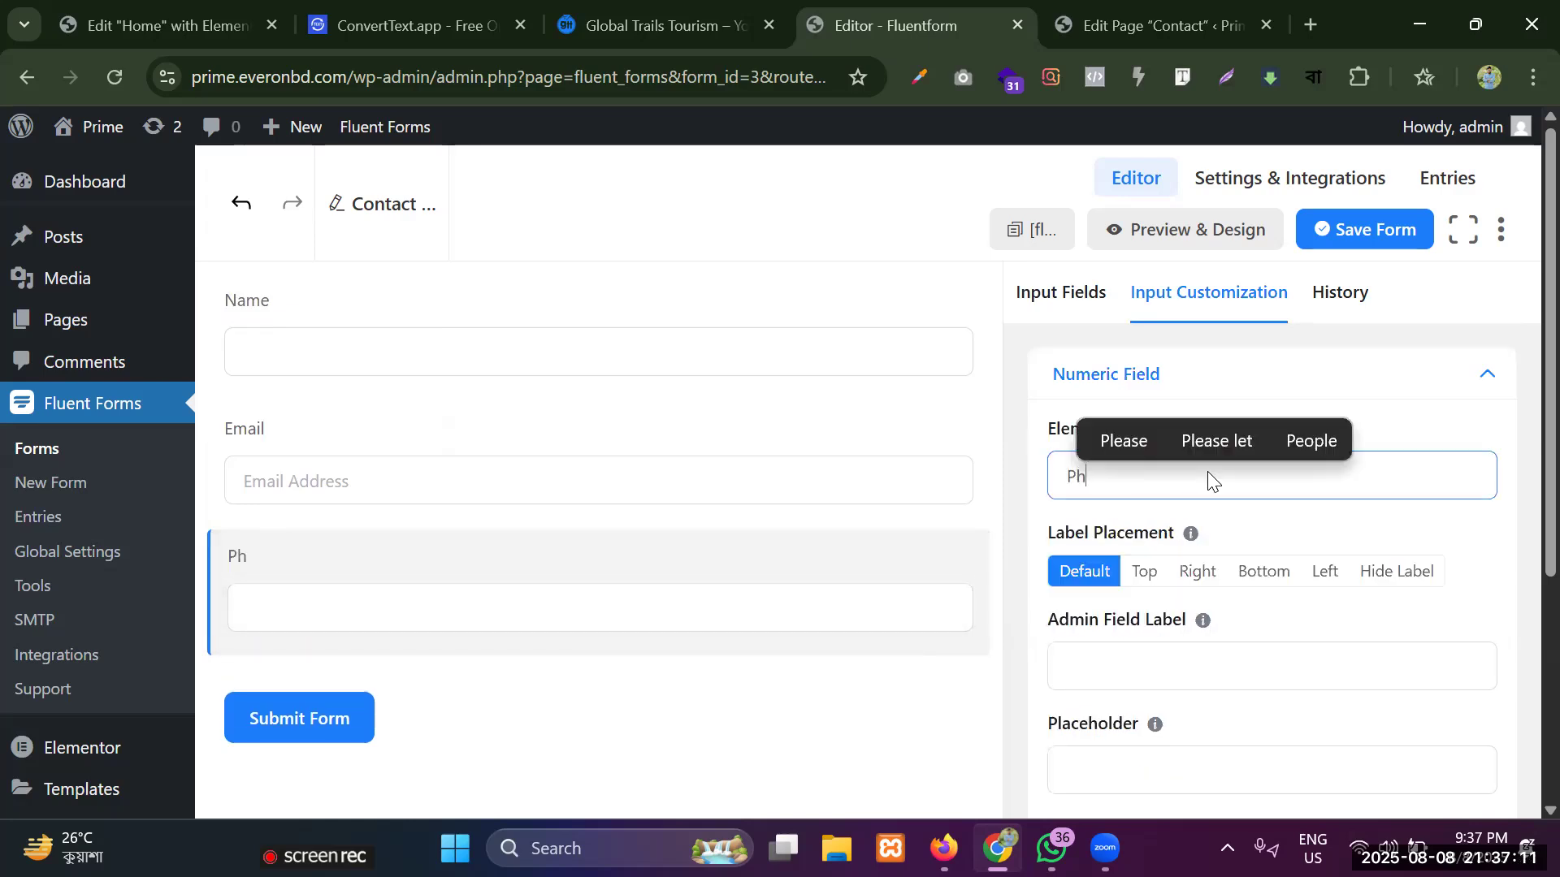
{"action": "type", "text": "one Number"}
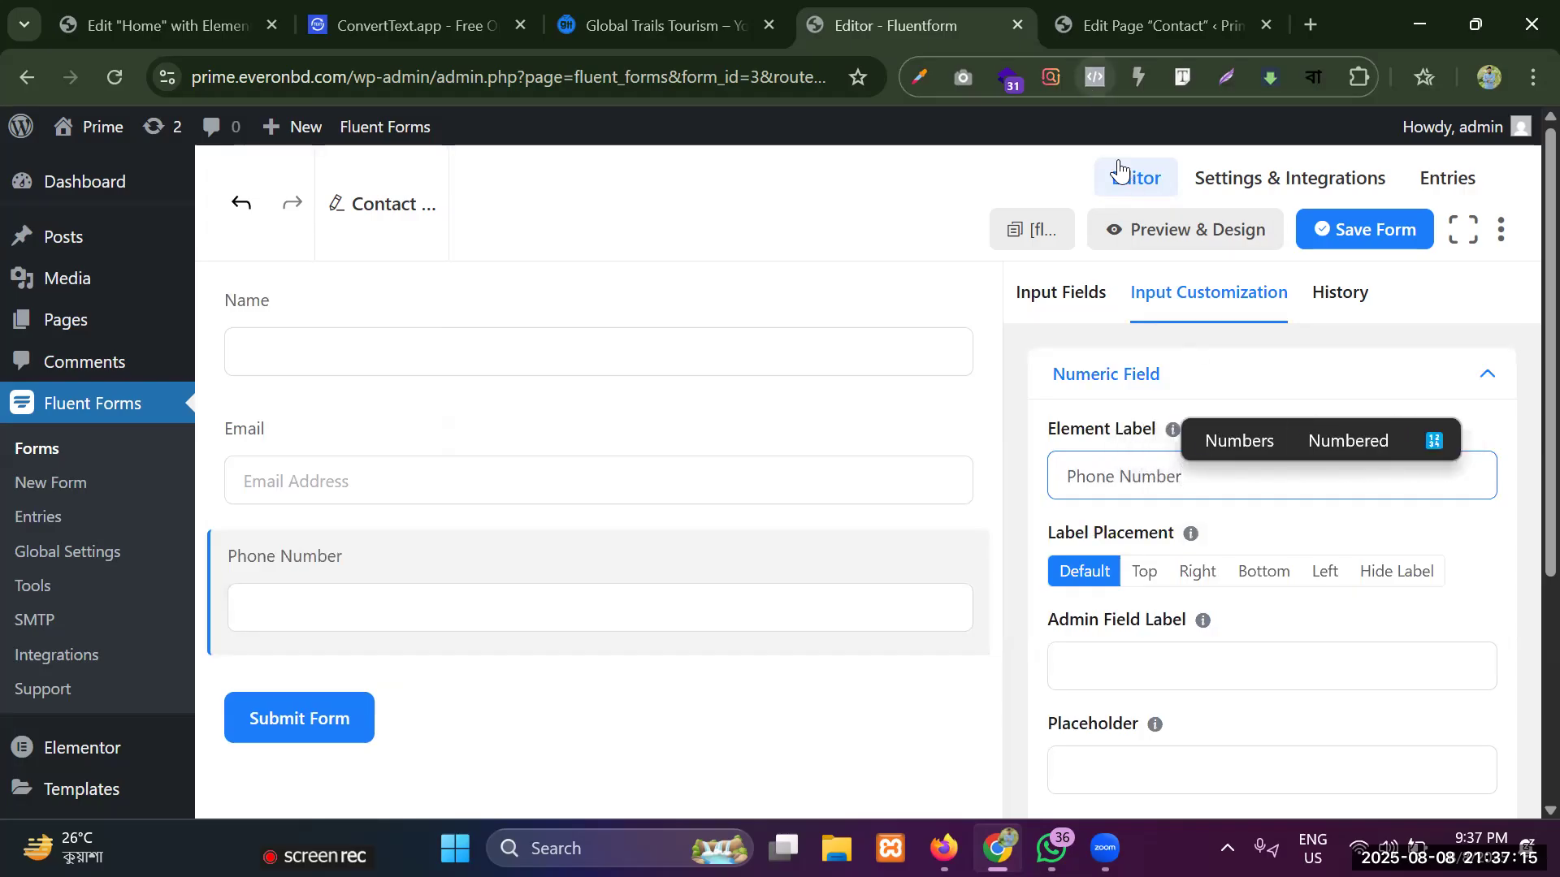
Add a Simple Text field below the Phone Number field and set its element label to Address.
{"action": "left_click", "coordinate": [1026, 299]}
{"action": "scroll", "coordinate": [1275, 432], "scroll_direction": "down", "scroll_amount": 5}
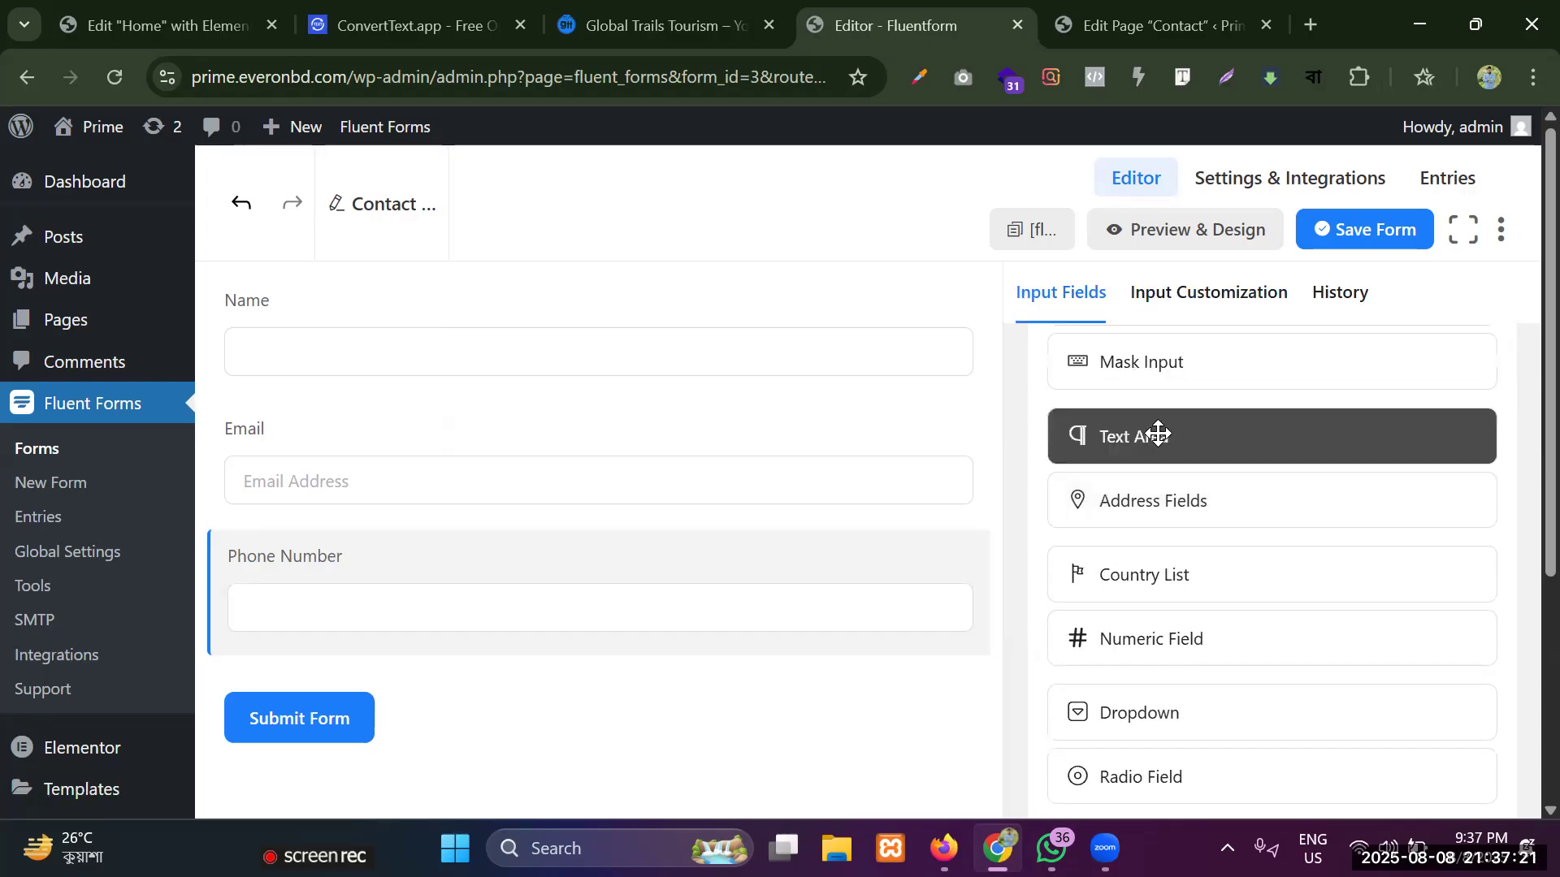
{"action": "scroll", "coordinate": [1194, 456], "scroll_direction": "up", "scroll_amount": 2}
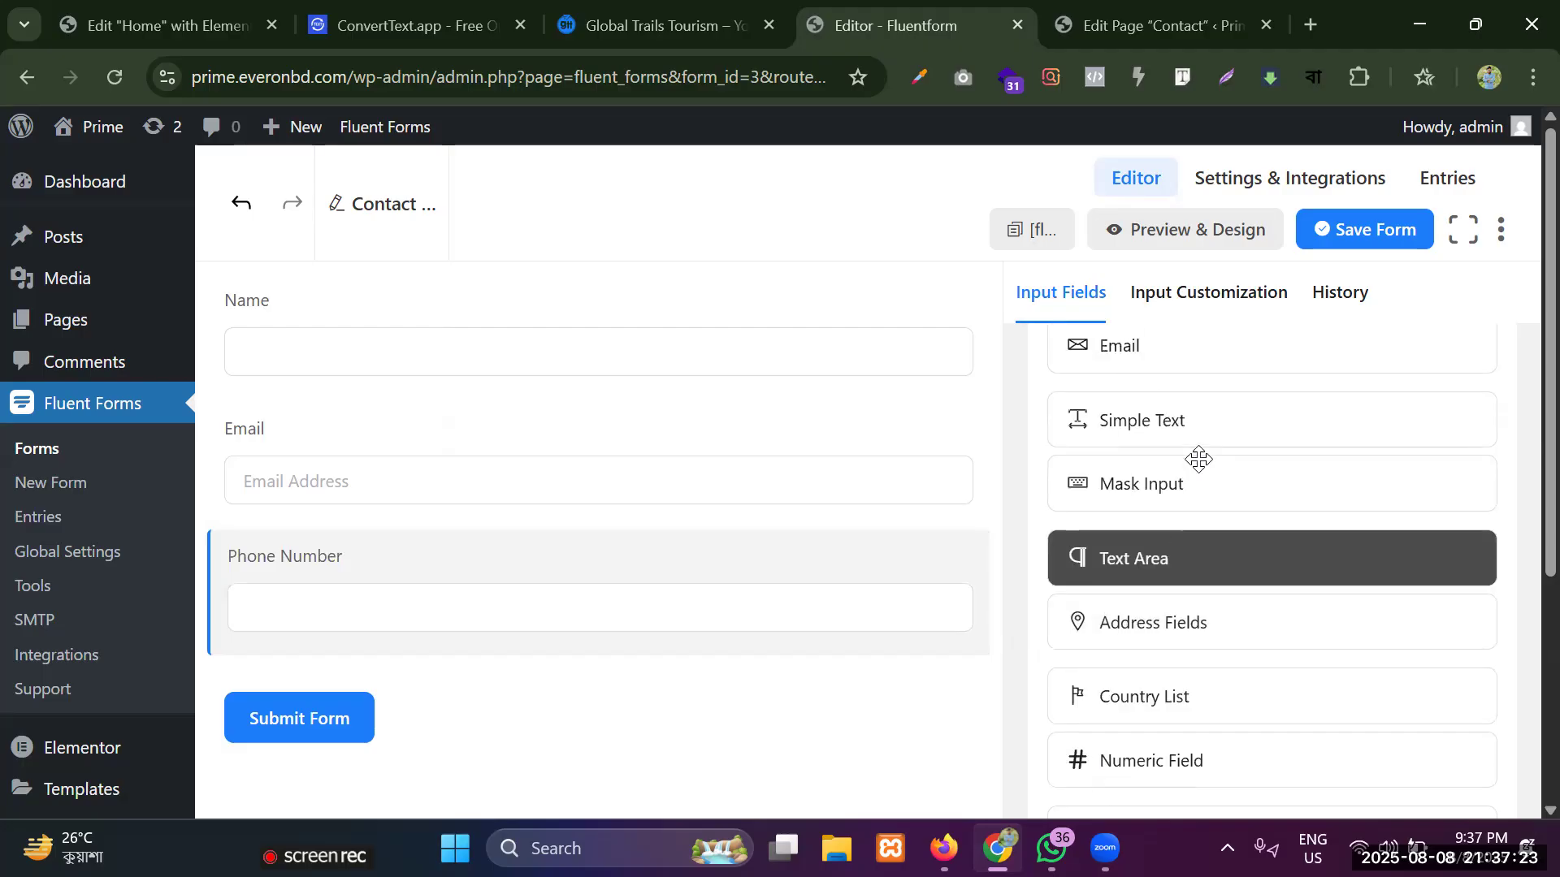
{"action": "left_click_drag", "start_coordinate": [1194, 422], "coordinate": [373, 687]}
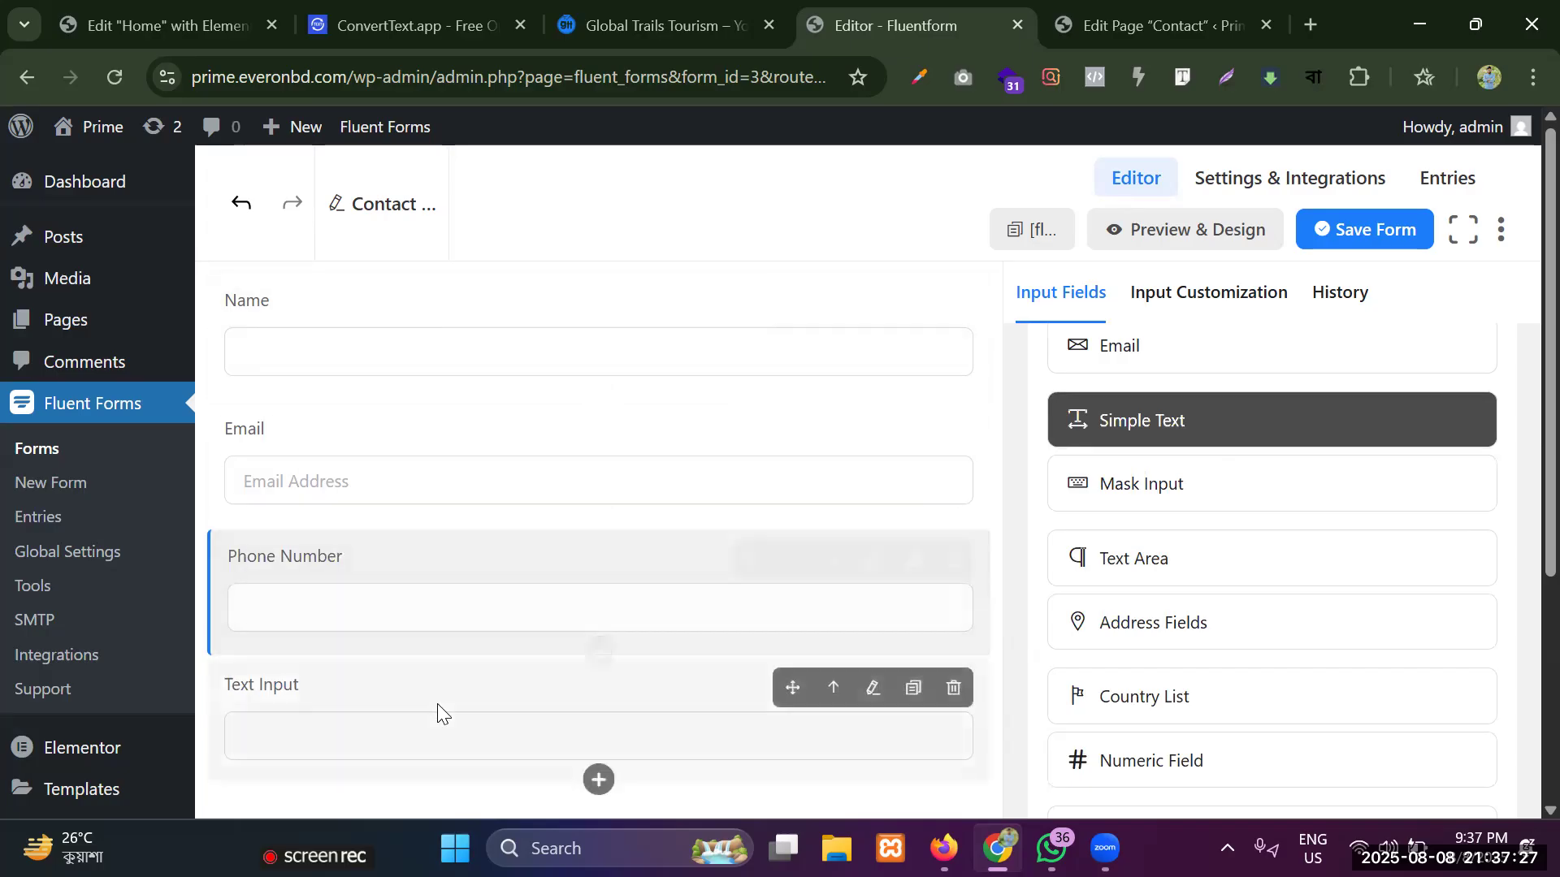
{"action": "scroll", "coordinate": [341, 648], "scroll_direction": "down", "scroll_amount": 3}
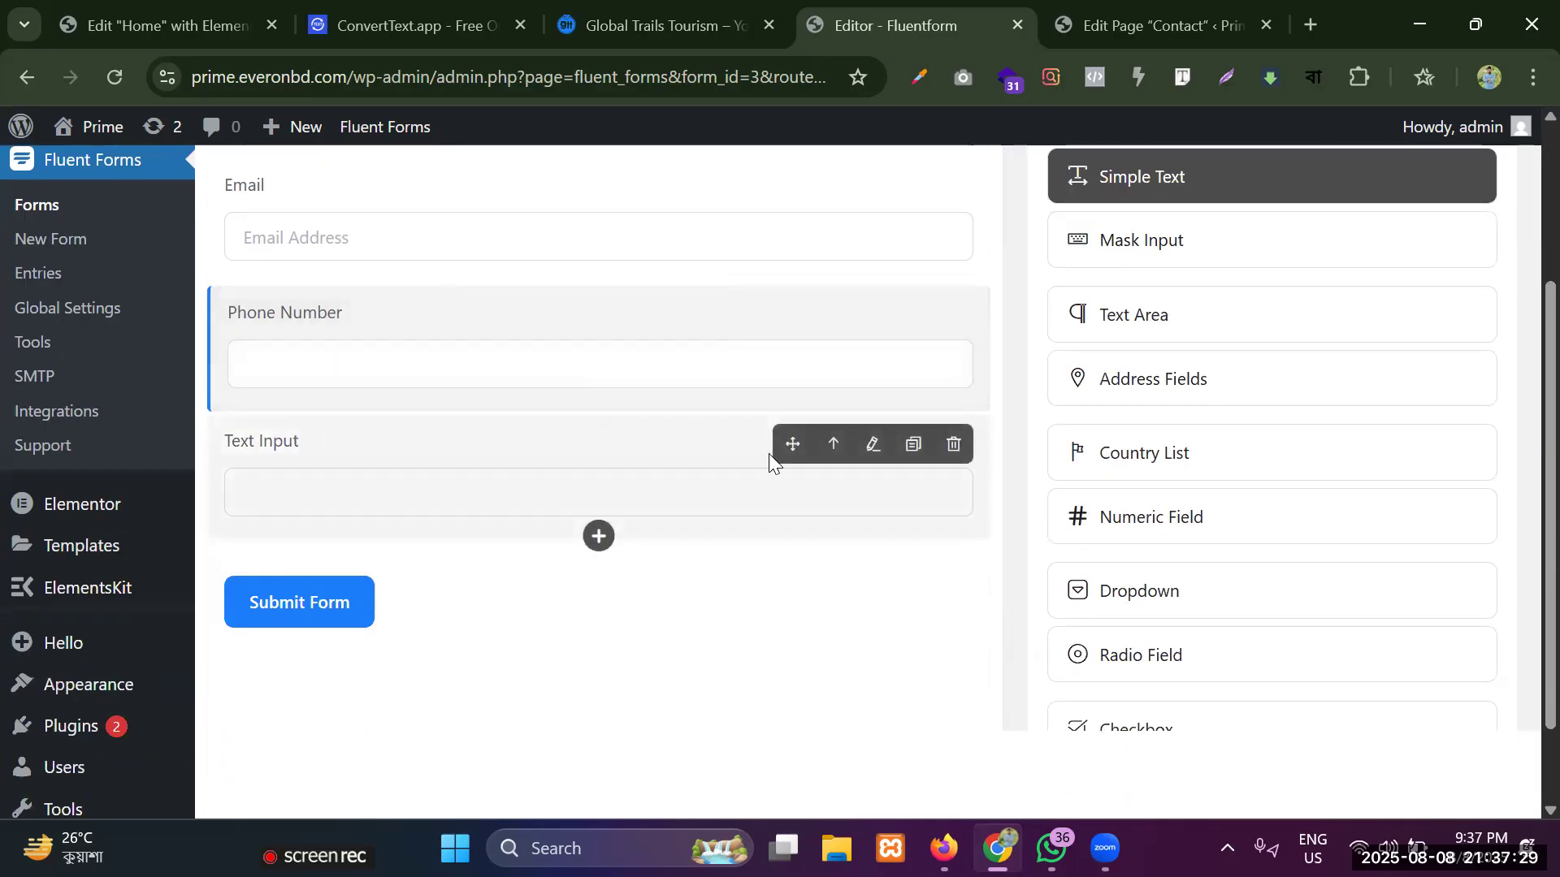
{"action": "left_click", "coordinate": [869, 447]}
{"action": "left_click", "coordinate": [1145, 477]}
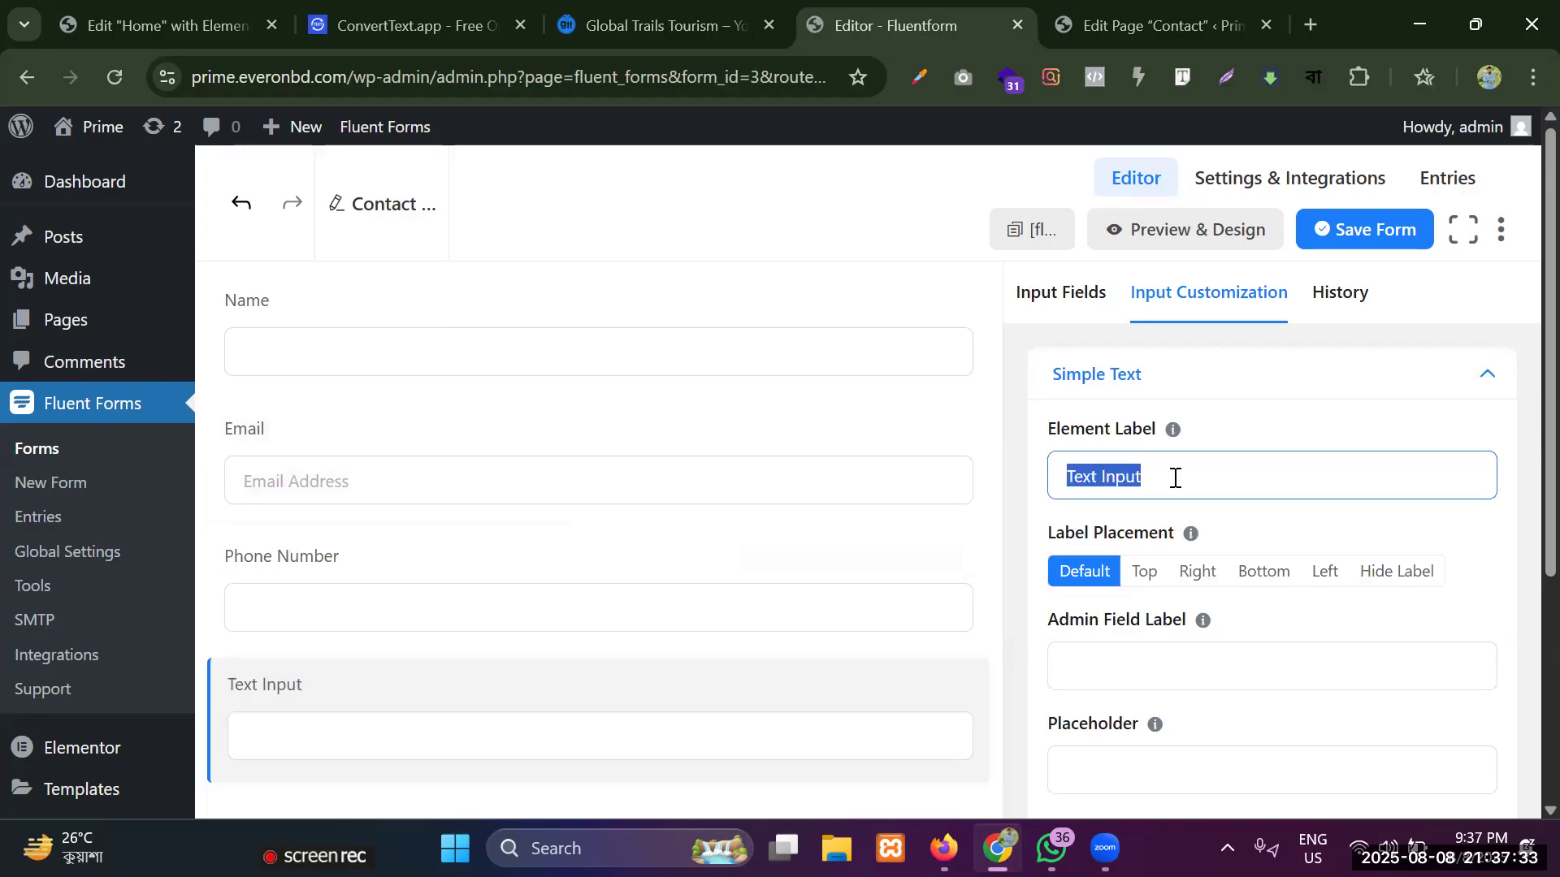
{"action": "key", "text": "BackSpace"}
{"action": "type", "text": "A"}
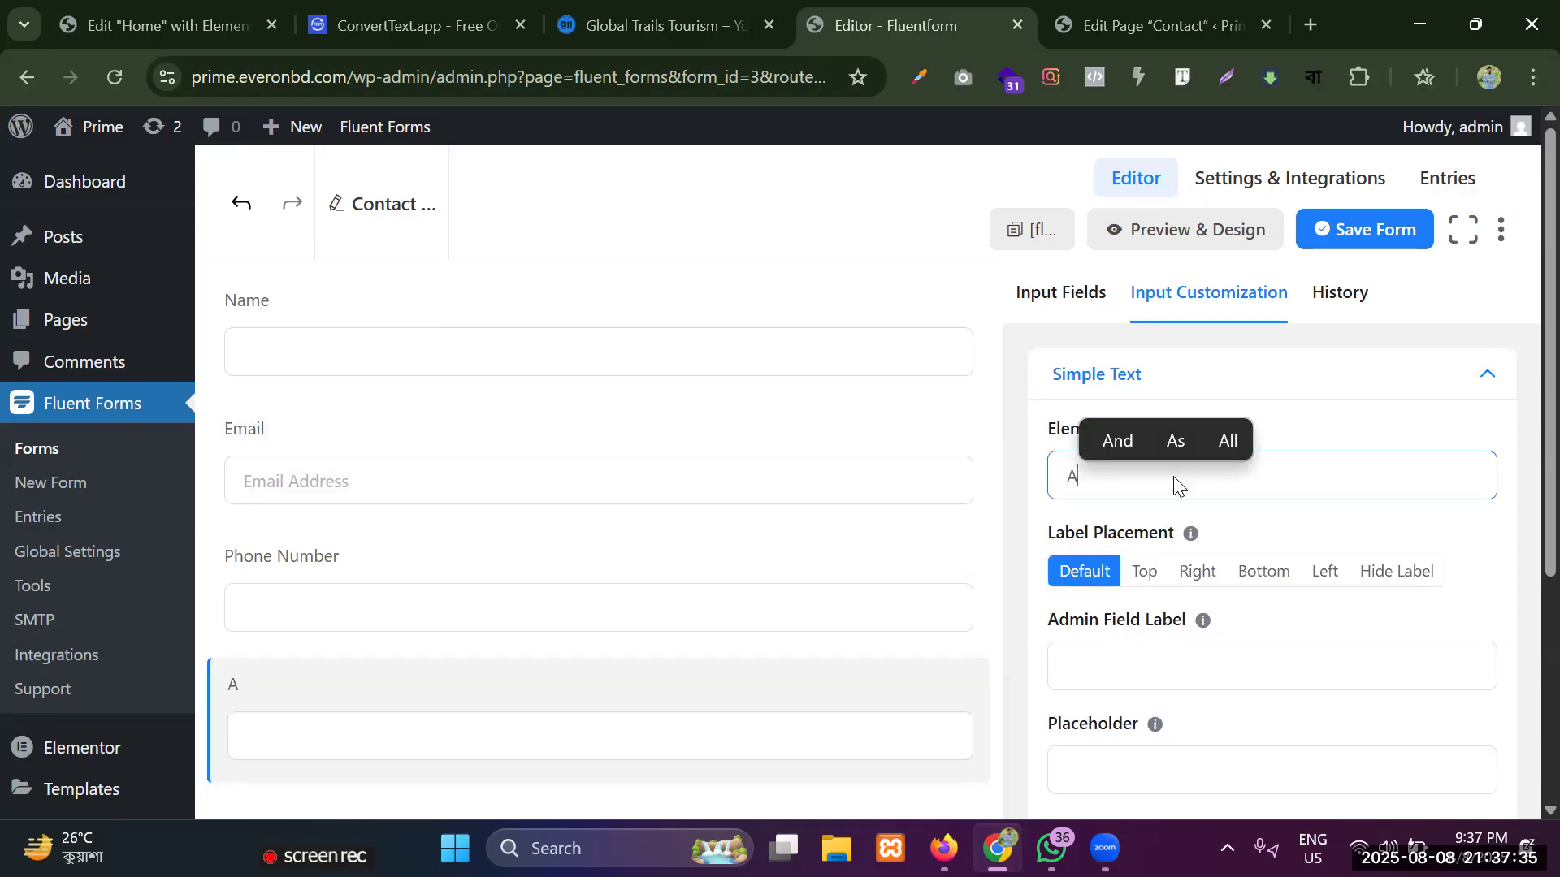
{"action": "type", "text": "ddress"}
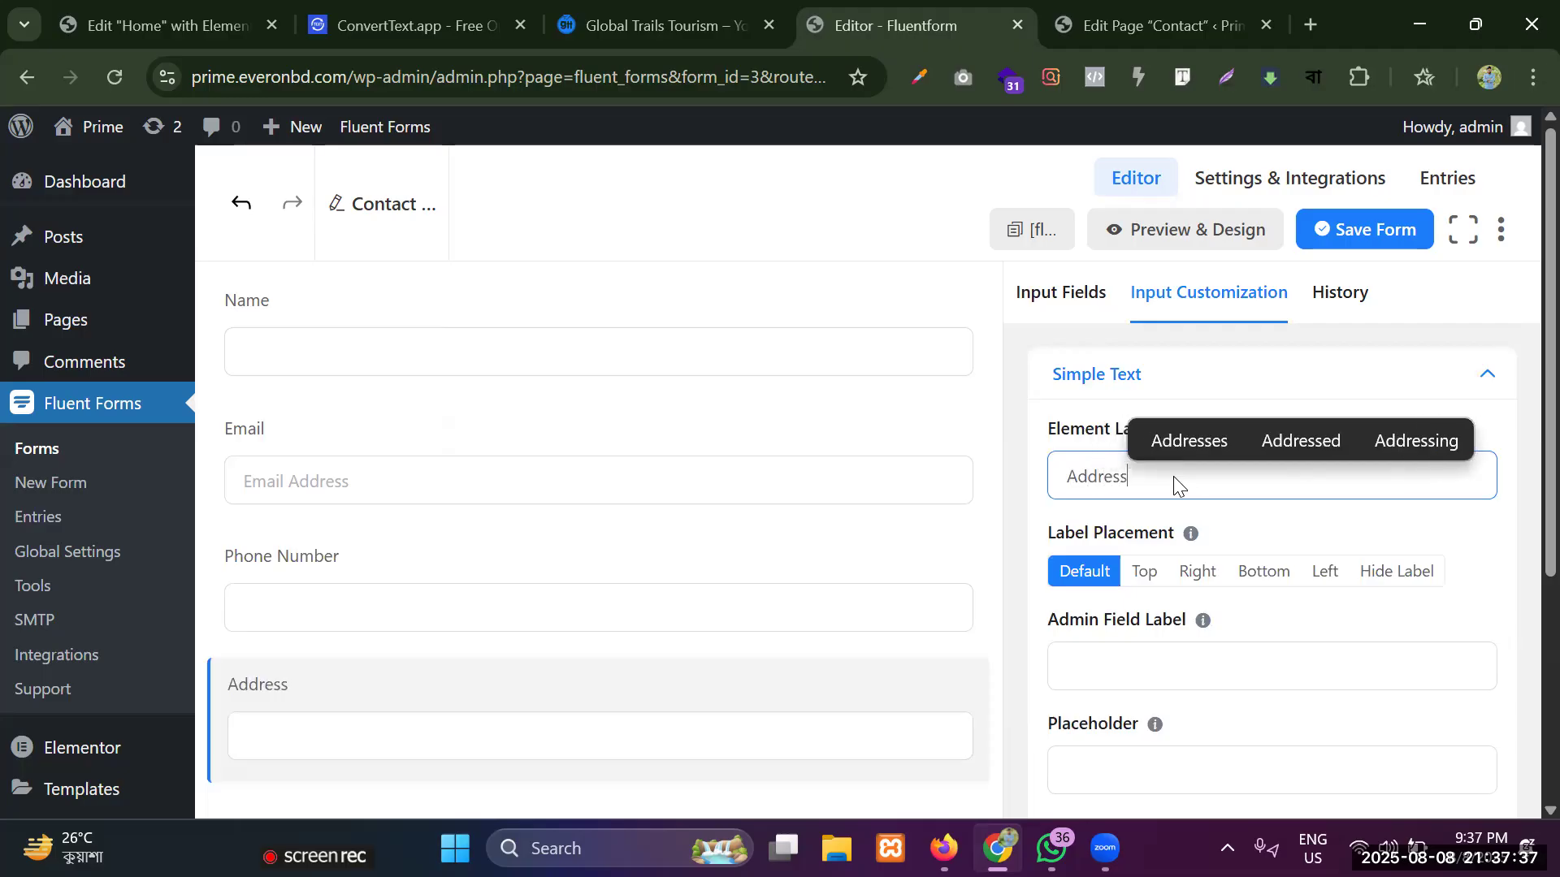
Add a Text Area field to the form below the Address field.
{"action": "left_click", "coordinate": [1085, 305]}
{"action": "scroll", "coordinate": [1145, 425], "scroll_direction": "down", "scroll_amount": 6}
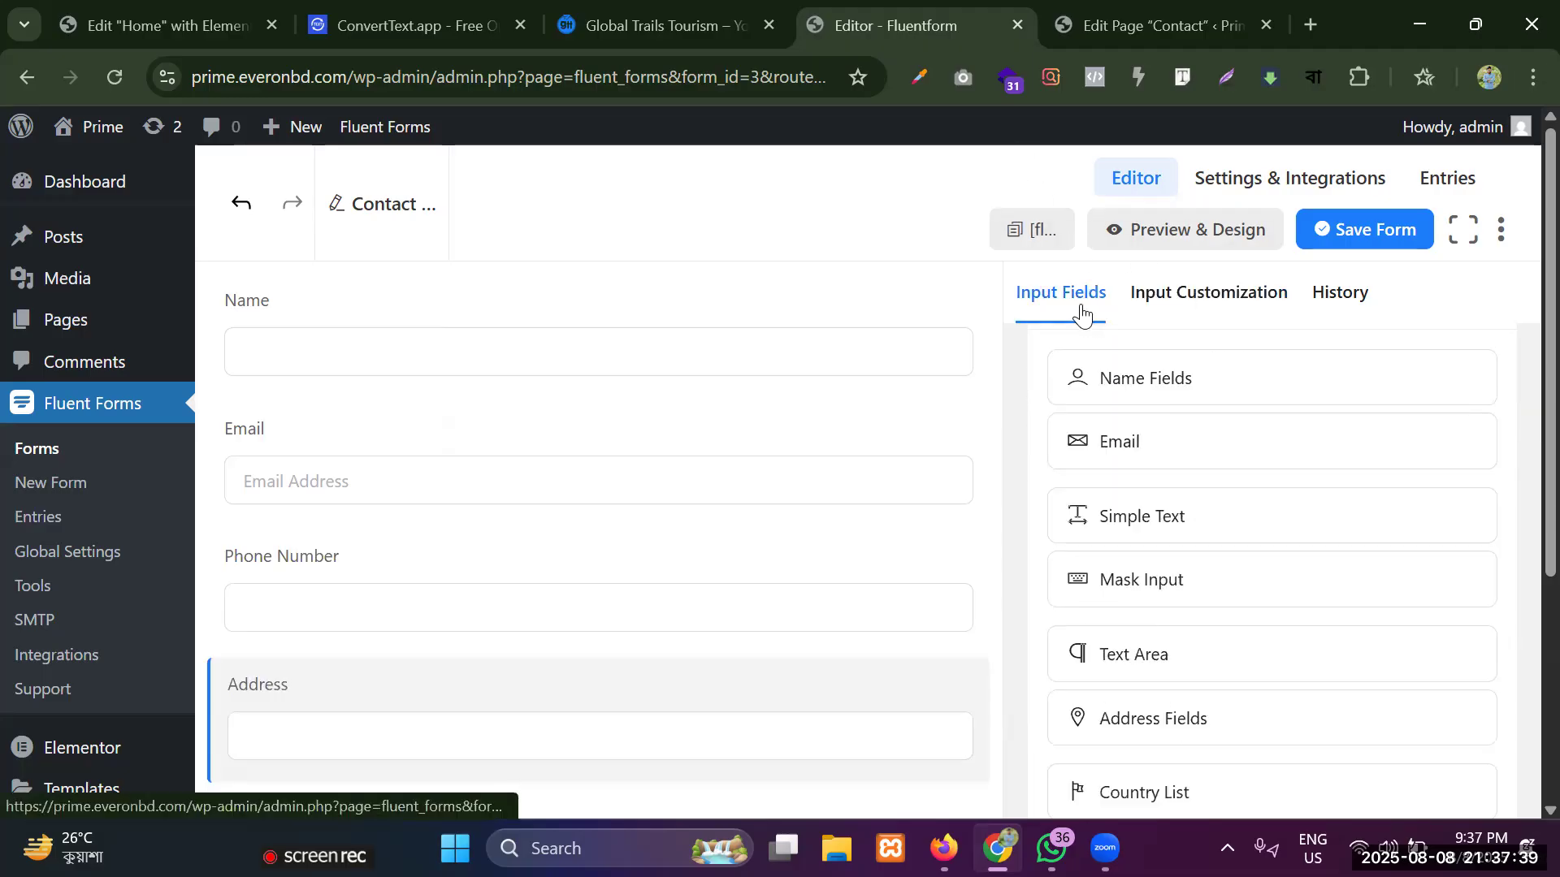
{"action": "left_click_drag", "start_coordinate": [1153, 452], "coordinate": [790, 459]}
{"action": "scroll", "coordinate": [731, 421], "scroll_direction": "down", "scroll_amount": 1}
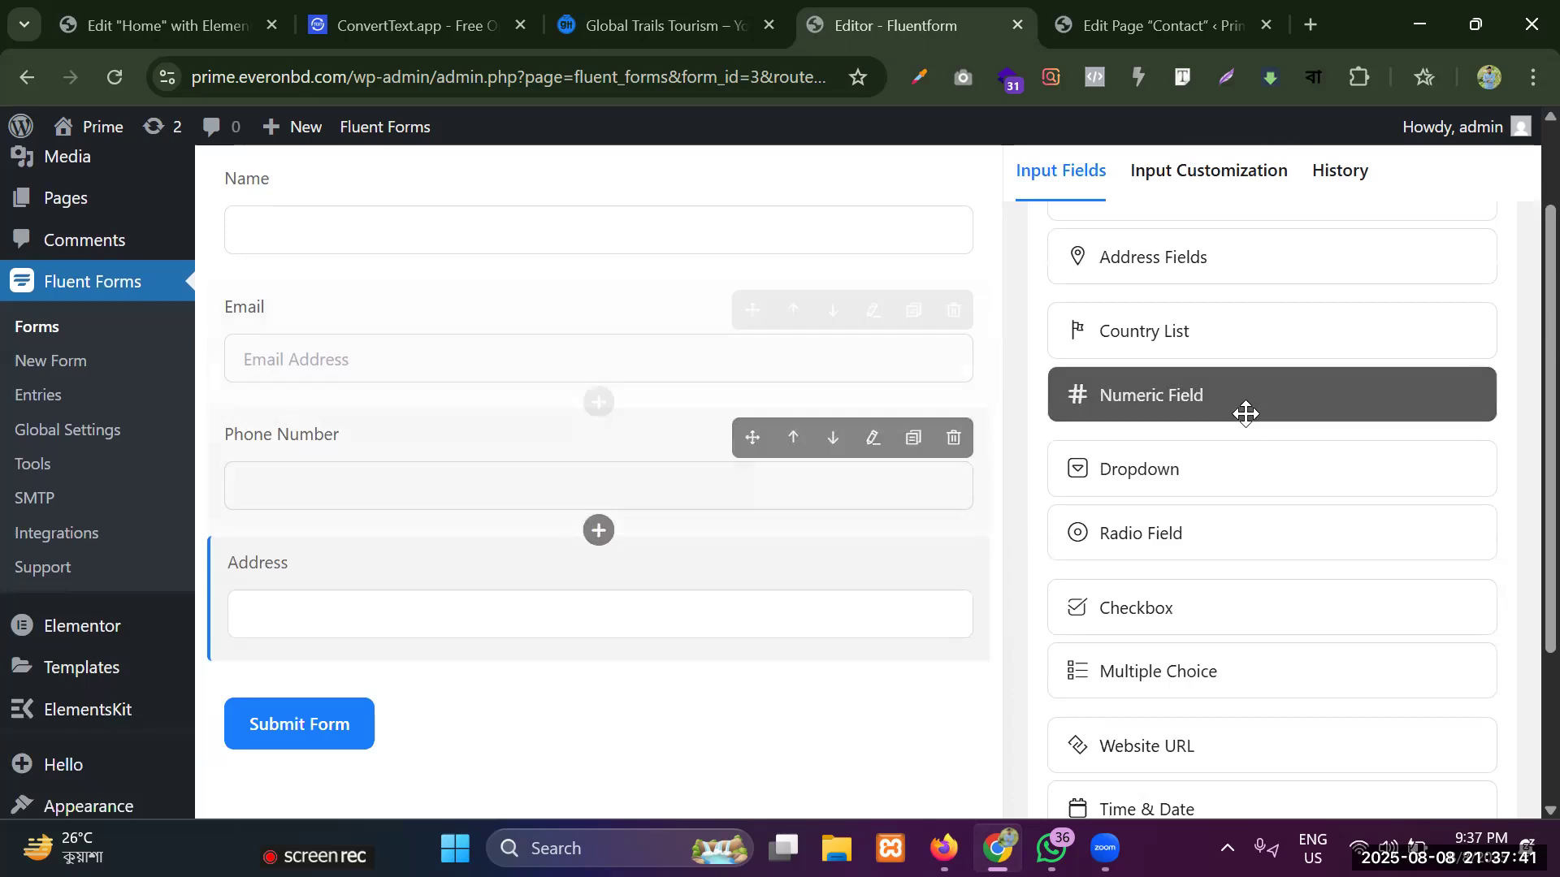
{"action": "scroll", "coordinate": [1162, 618], "scroll_direction": "down", "scroll_amount": 3}
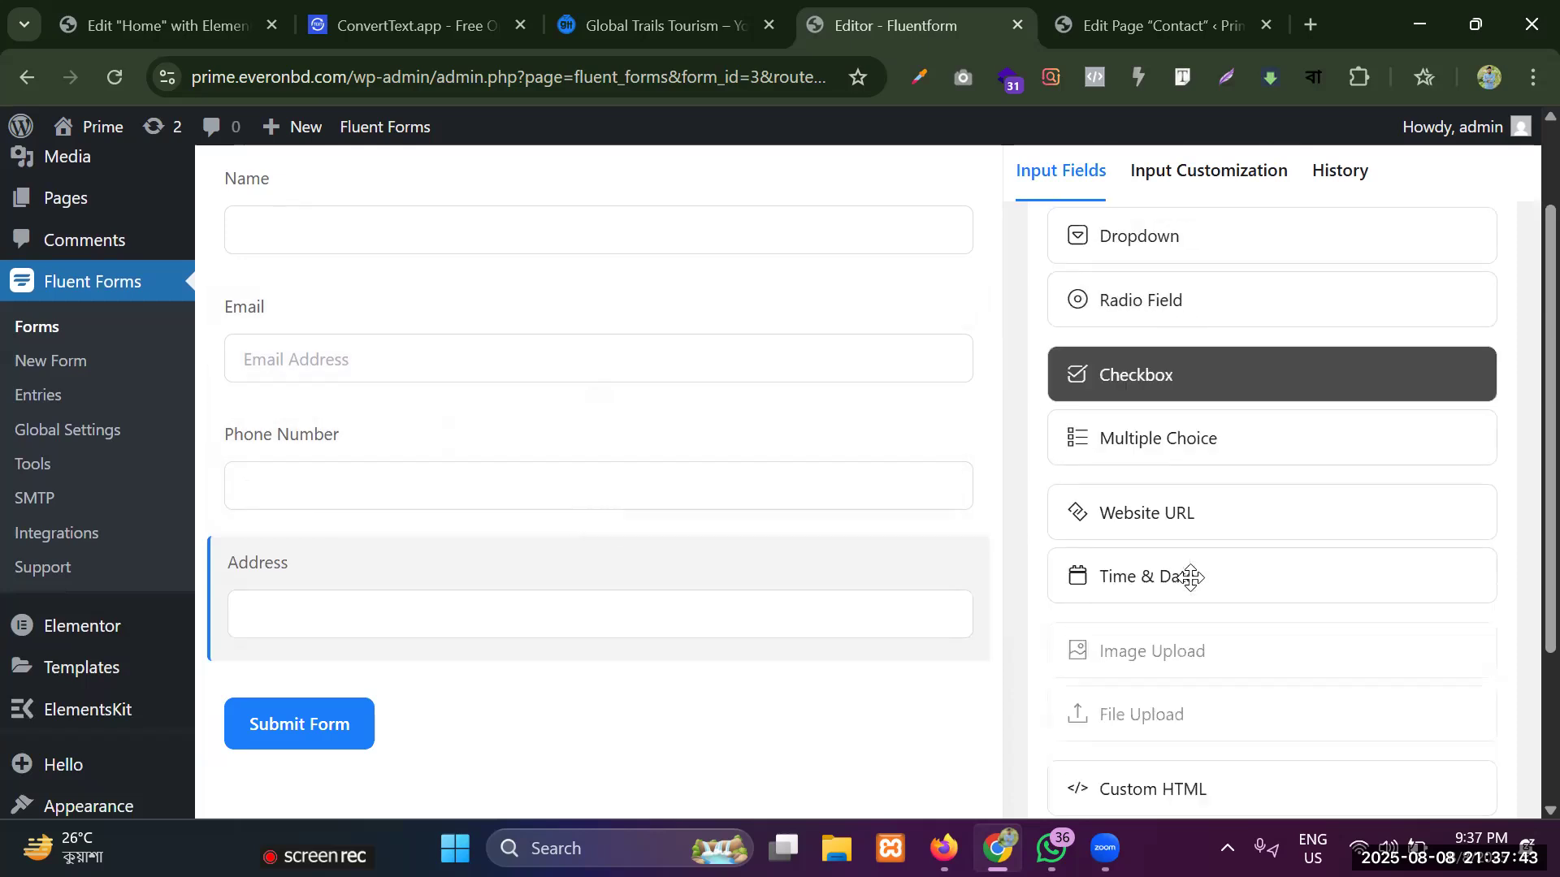
{"action": "scroll", "coordinate": [1178, 520], "scroll_direction": "up", "scroll_amount": 5}
{"action": "scroll", "coordinate": [1141, 499], "scroll_direction": "up", "scroll_amount": 1}
{"action": "scroll", "coordinate": [737, 480], "scroll_direction": "up", "scroll_amount": 2}
{"action": "scroll", "coordinate": [1191, 529], "scroll_direction": "up", "scroll_amount": 3}
{"action": "scroll", "coordinate": [1163, 463], "scroll_direction": "down", "scroll_amount": 5}
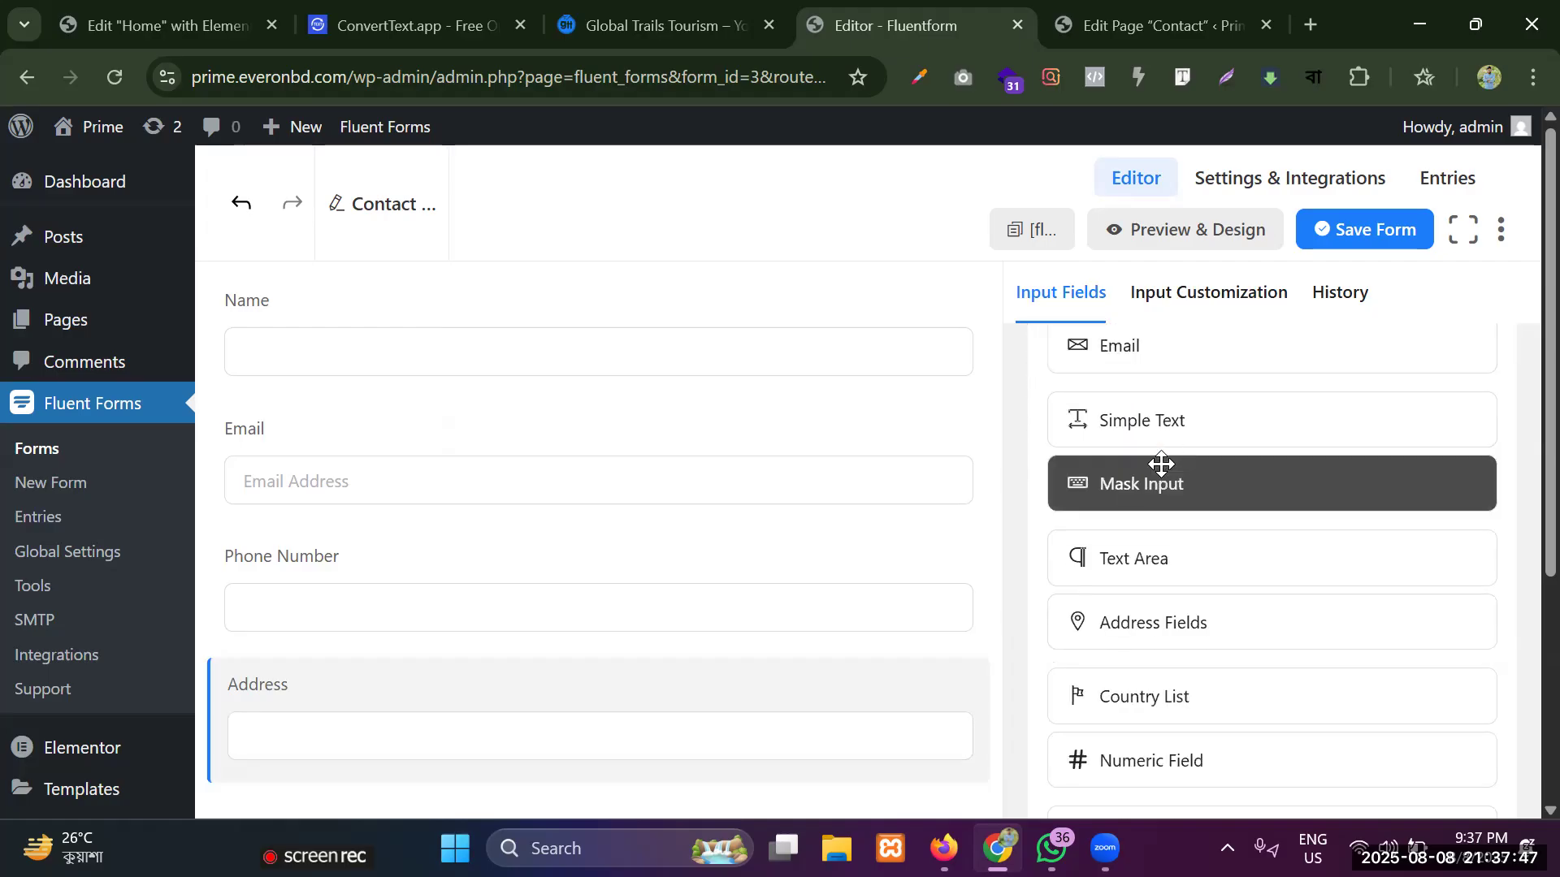
{"action": "scroll", "coordinate": [1162, 464], "scroll_direction": "down", "scroll_amount": 5}
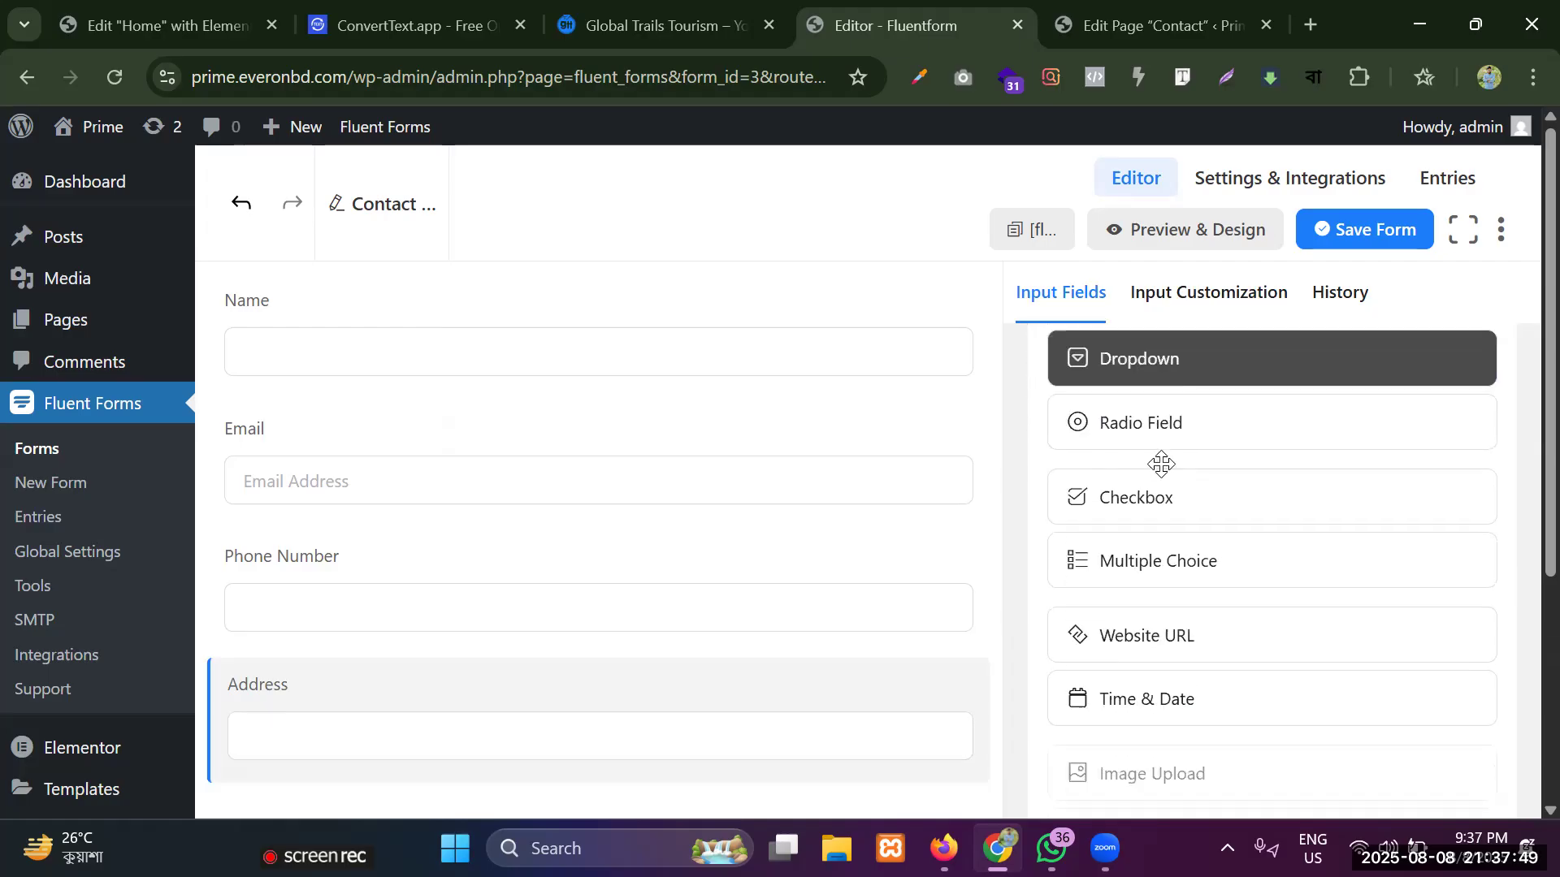
{"action": "scroll", "coordinate": [1162, 467], "scroll_direction": "up", "scroll_amount": 6}
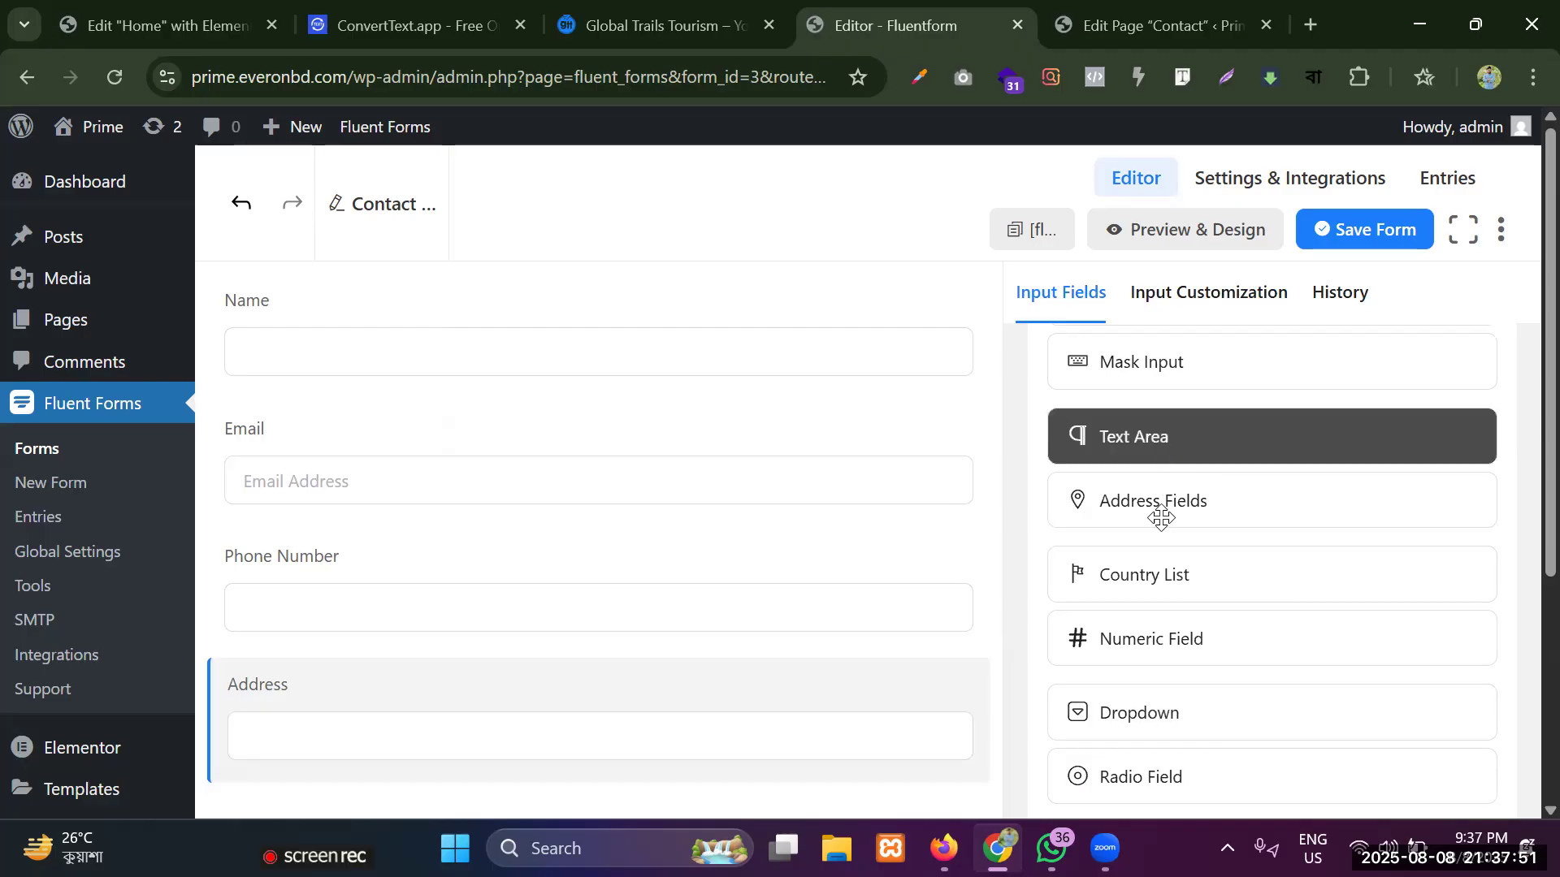
{"action": "left_click_drag", "start_coordinate": [1156, 431], "coordinate": [357, 780]}
Set the new text area's element label to Message.
{"action": "scroll", "coordinate": [349, 650], "scroll_direction": "down", "scroll_amount": 5}
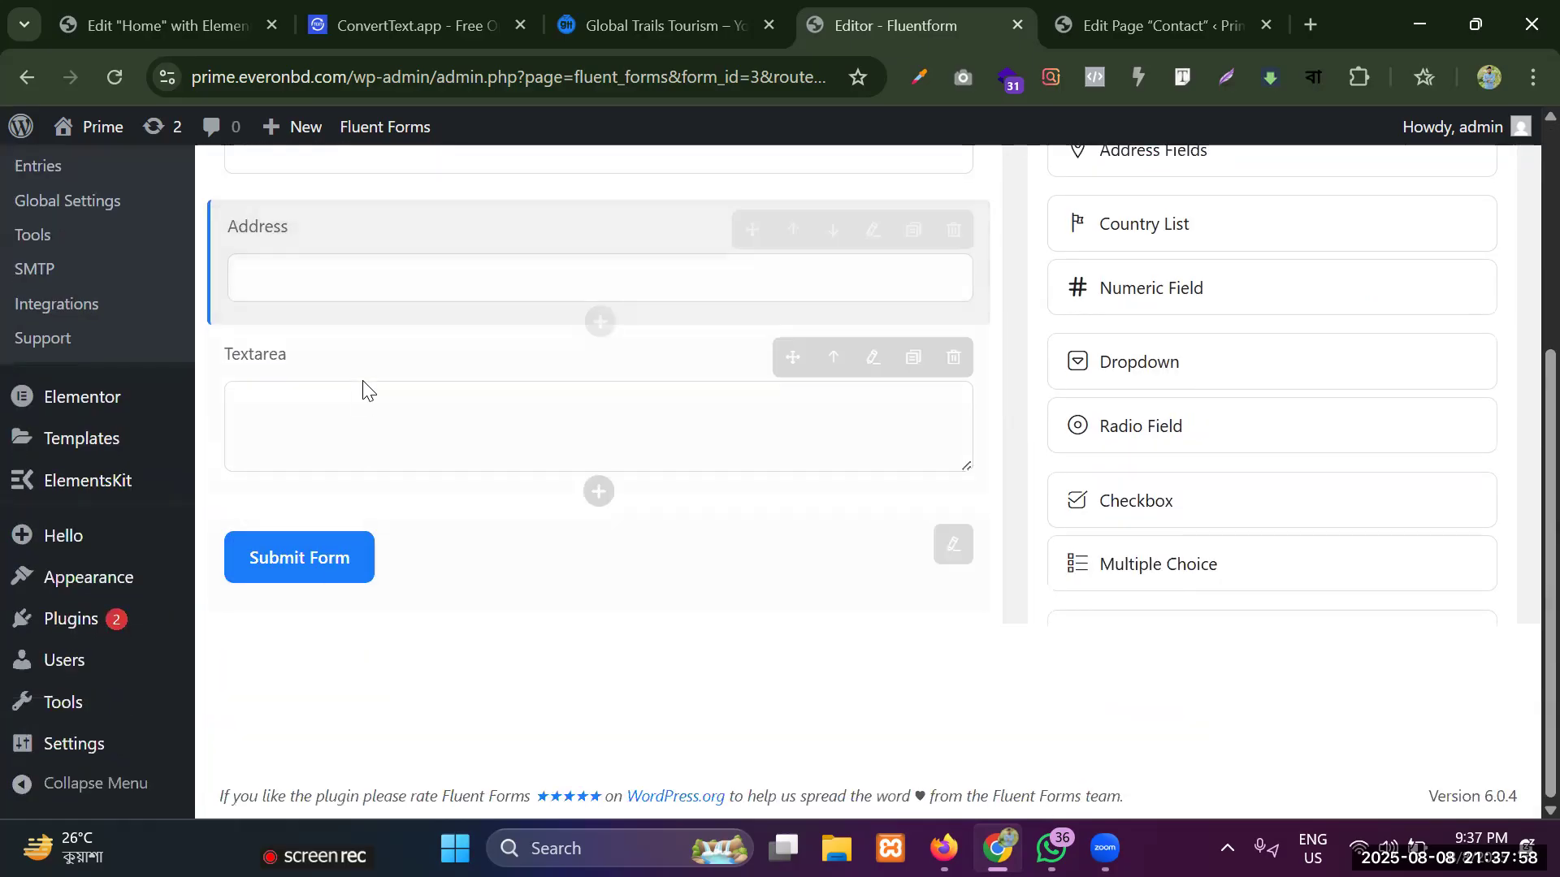
{"action": "left_click", "coordinate": [363, 389]}
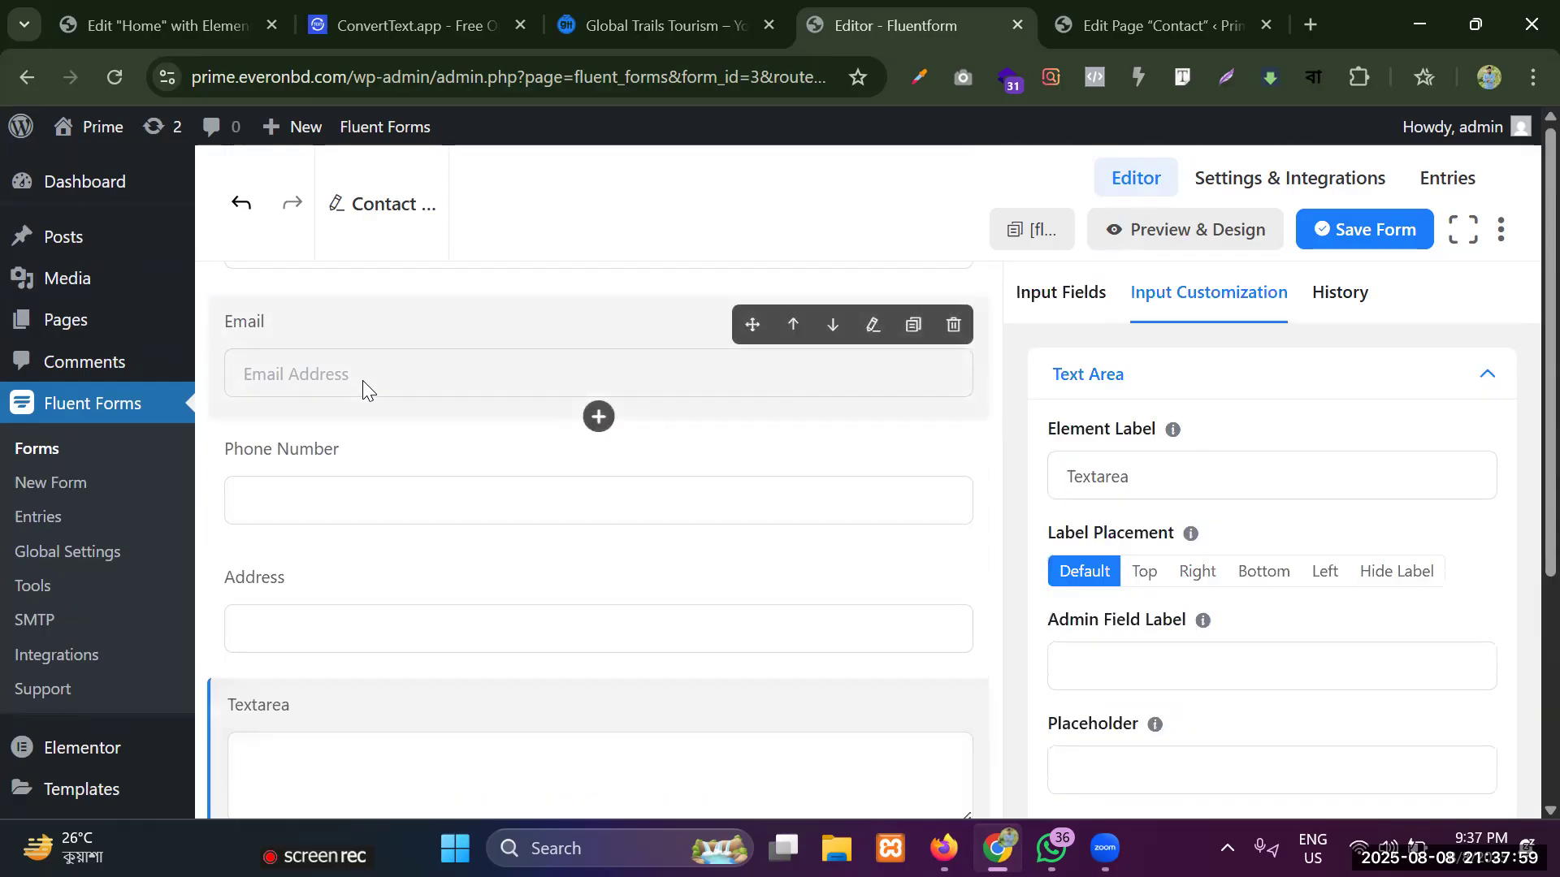
{"action": "scroll", "coordinate": [390, 418], "scroll_direction": "up", "scroll_amount": 5}
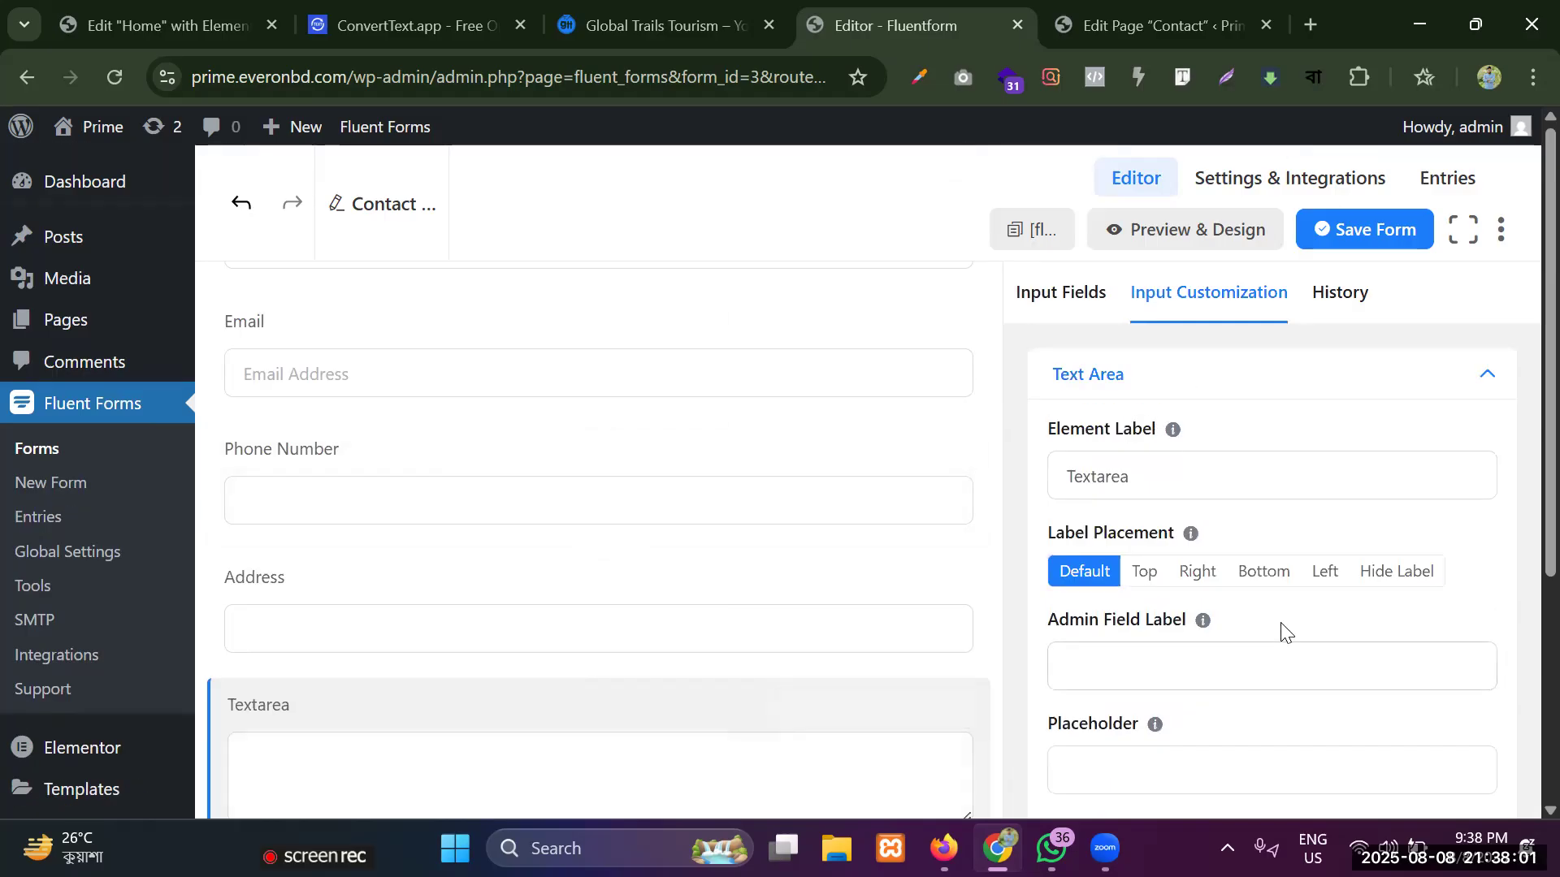
{"action": "double_click", "coordinate": [1221, 475]}
{"action": "key", "text": "BackSpace"}
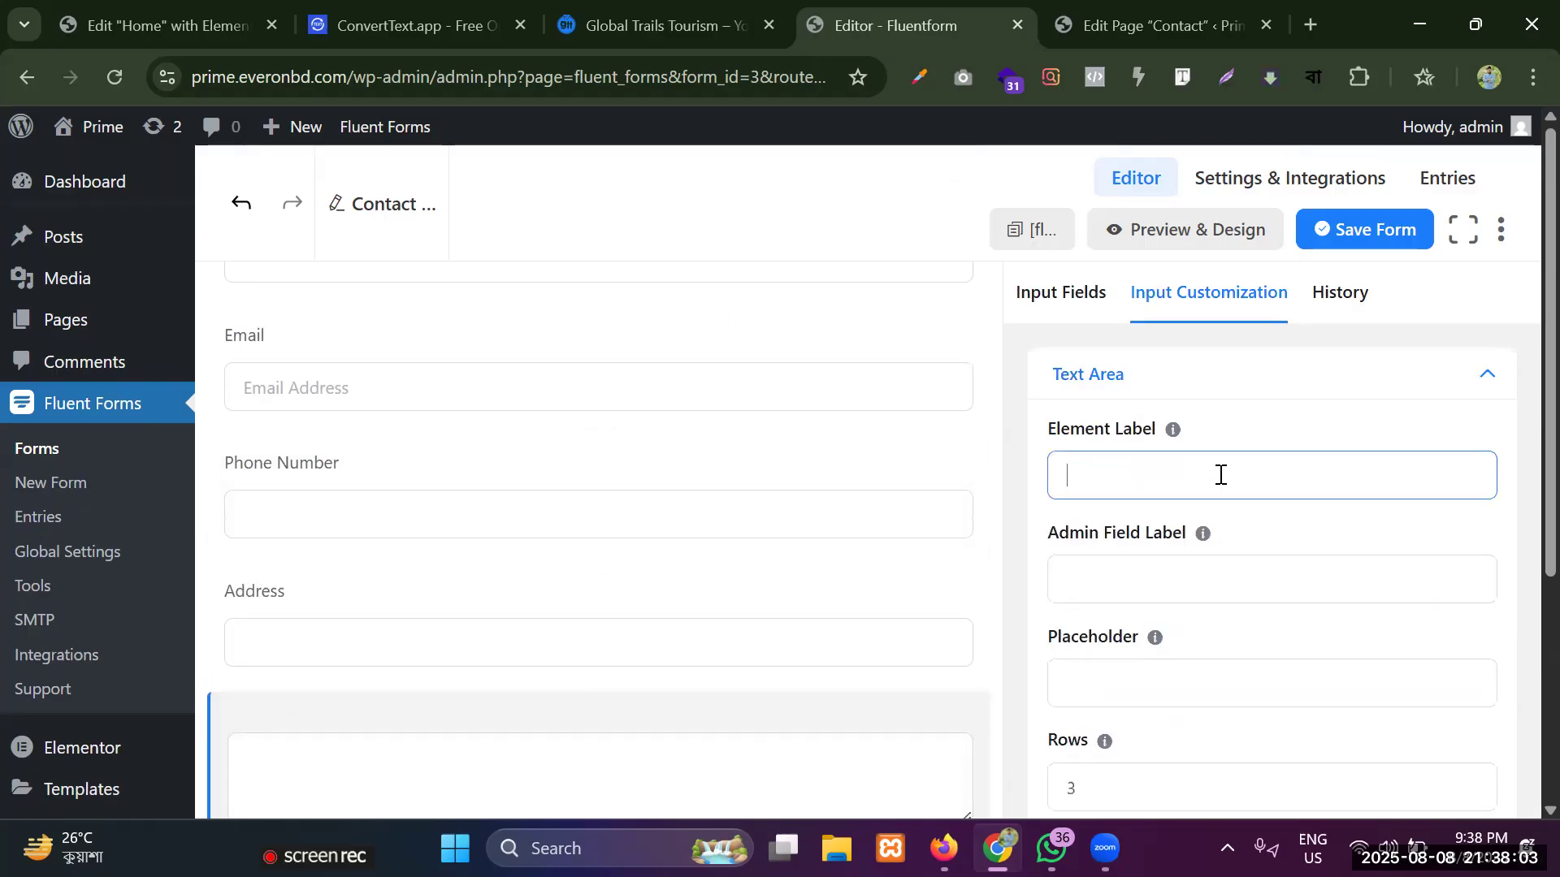
{"action": "type", "text": "Message"}
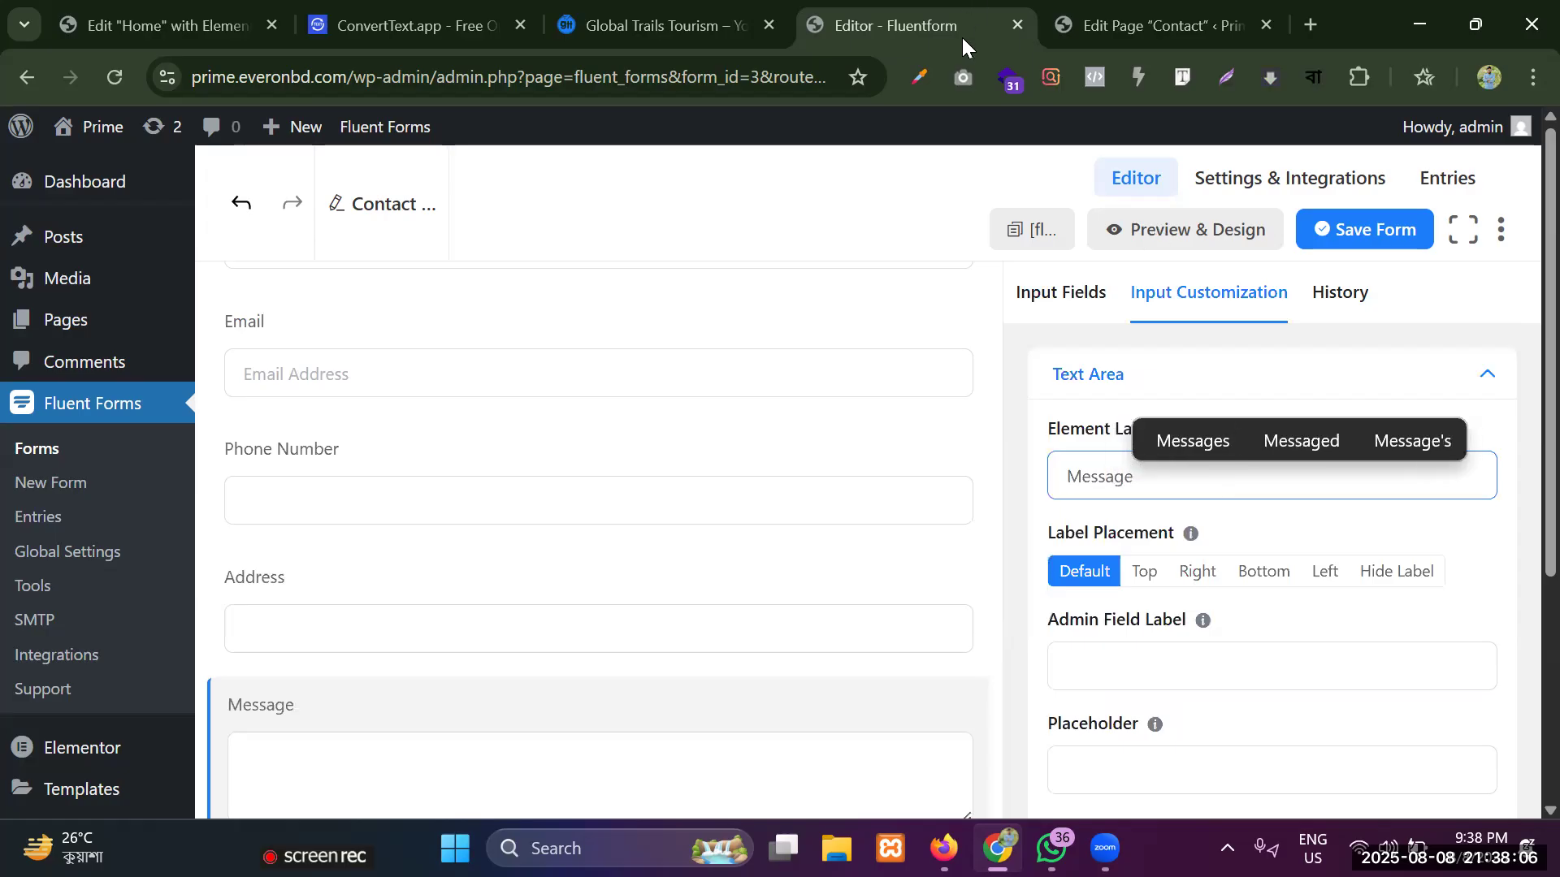
Set the submit button's text to Send and save the form.
{"action": "left_click", "coordinate": [1040, 313]}
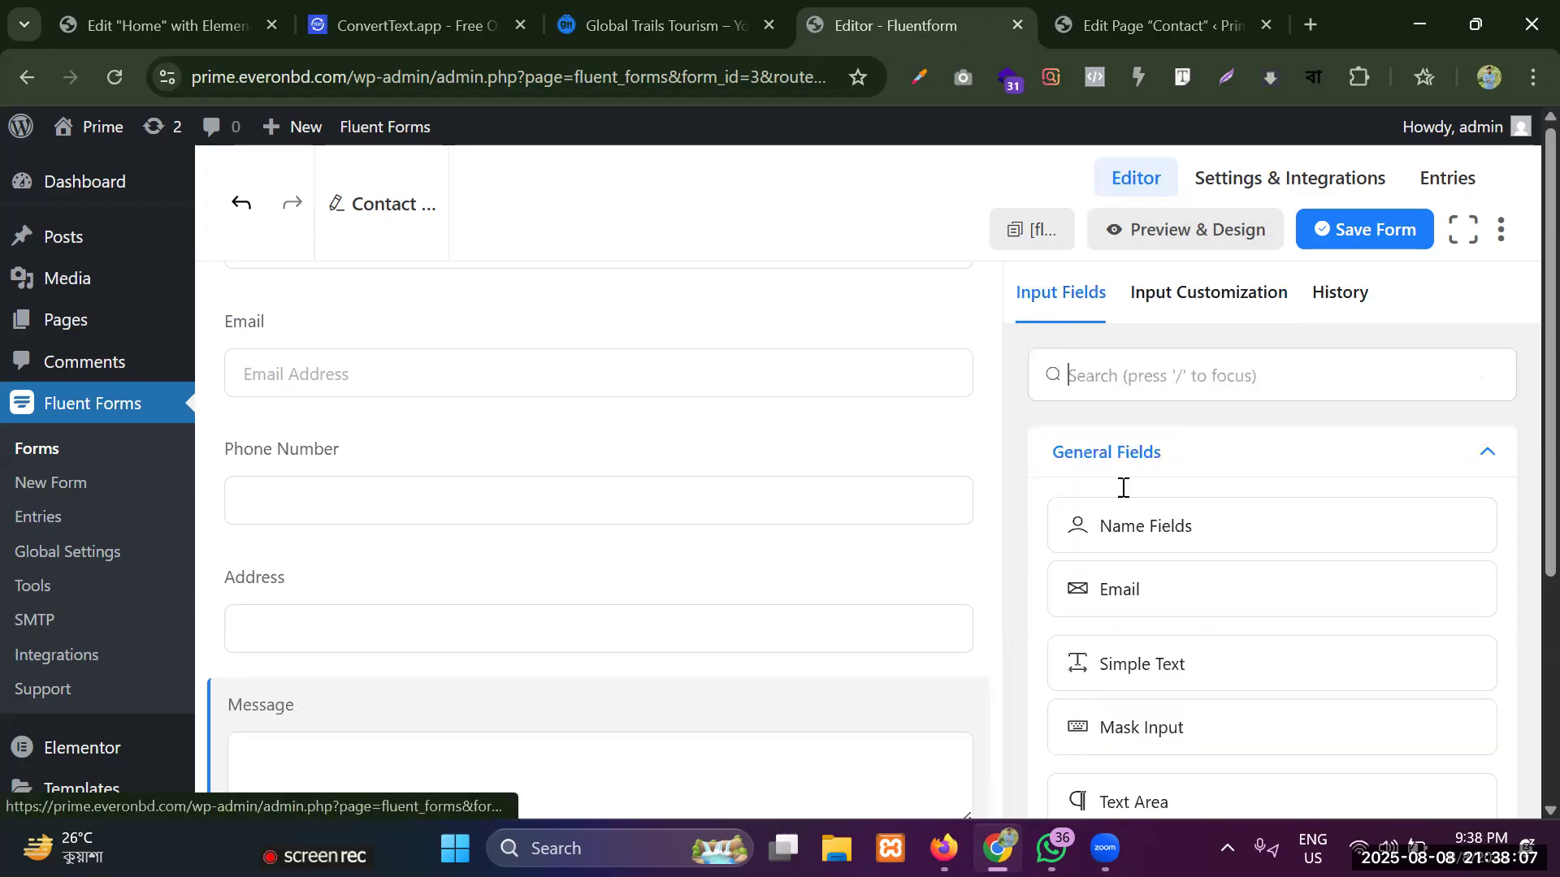
{"action": "scroll", "coordinate": [543, 459], "scroll_direction": "down", "scroll_amount": 1}
{"action": "scroll", "coordinate": [544, 459], "scroll_direction": "down", "scroll_amount": 2}
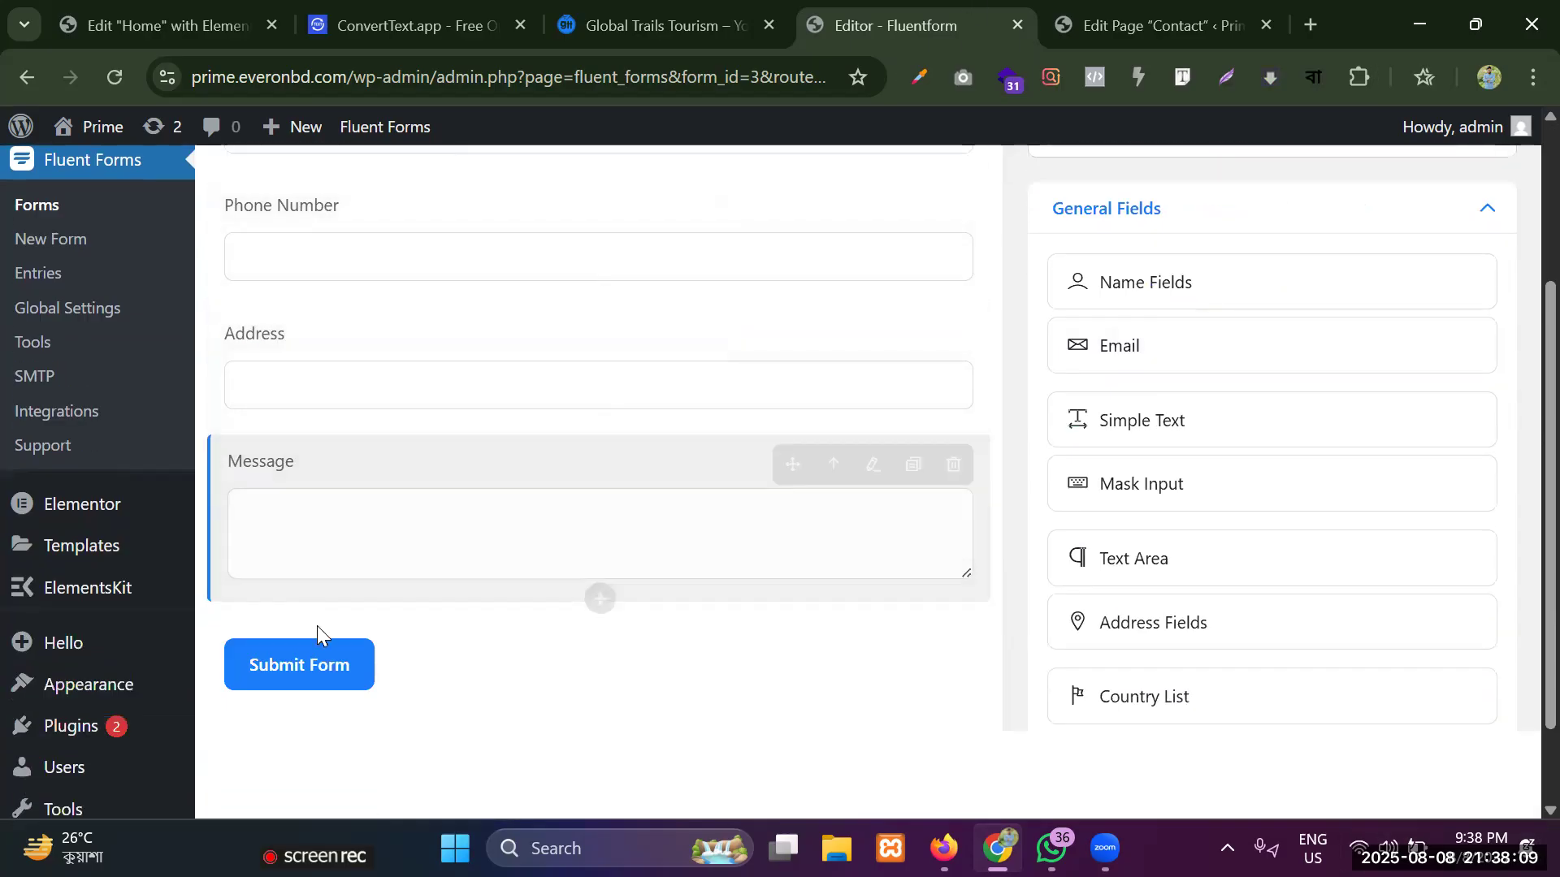
{"action": "left_click", "coordinate": [350, 661]}
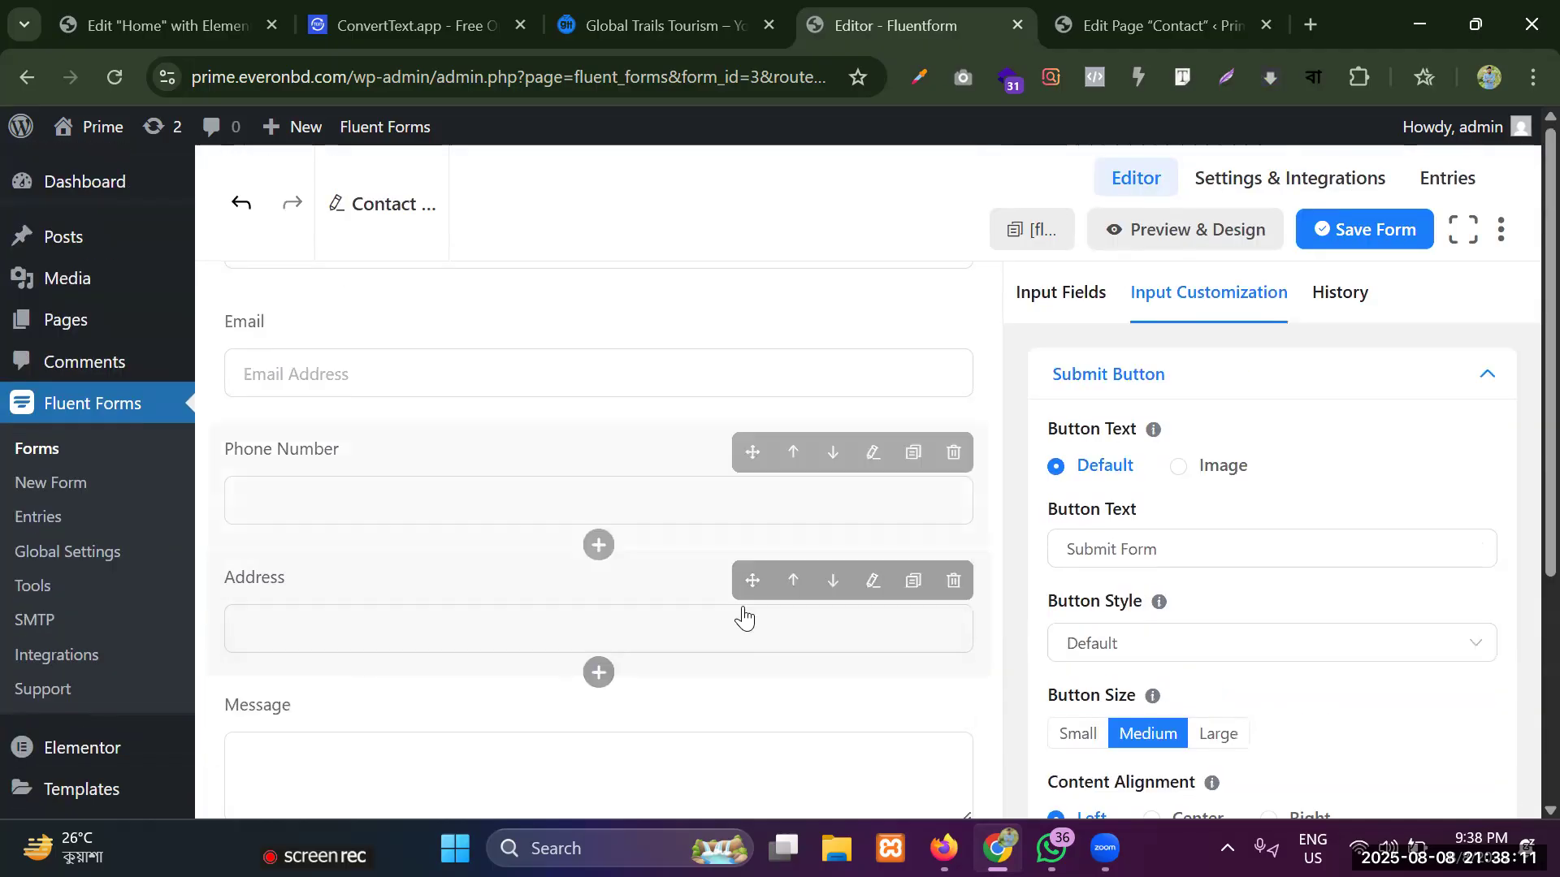
{"action": "double_click", "coordinate": [1213, 529]}
{"action": "key", "text": "ctrl+a"}
{"action": "key", "text": "BackSpace"}
{"action": "type", "text": "Send"}
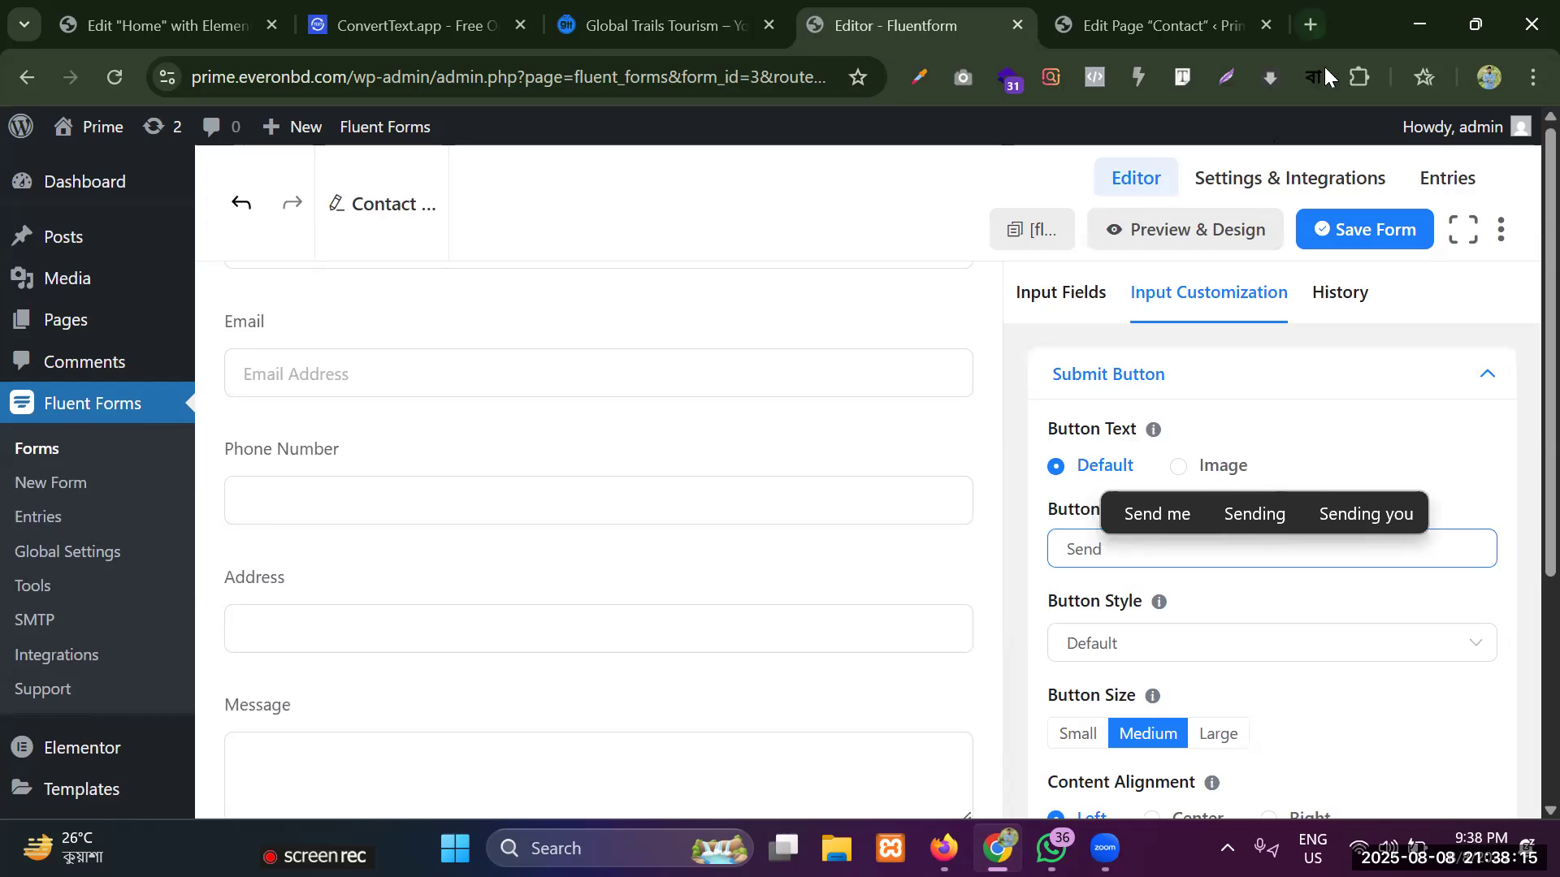
{"action": "left_click", "coordinate": [1341, 236]}
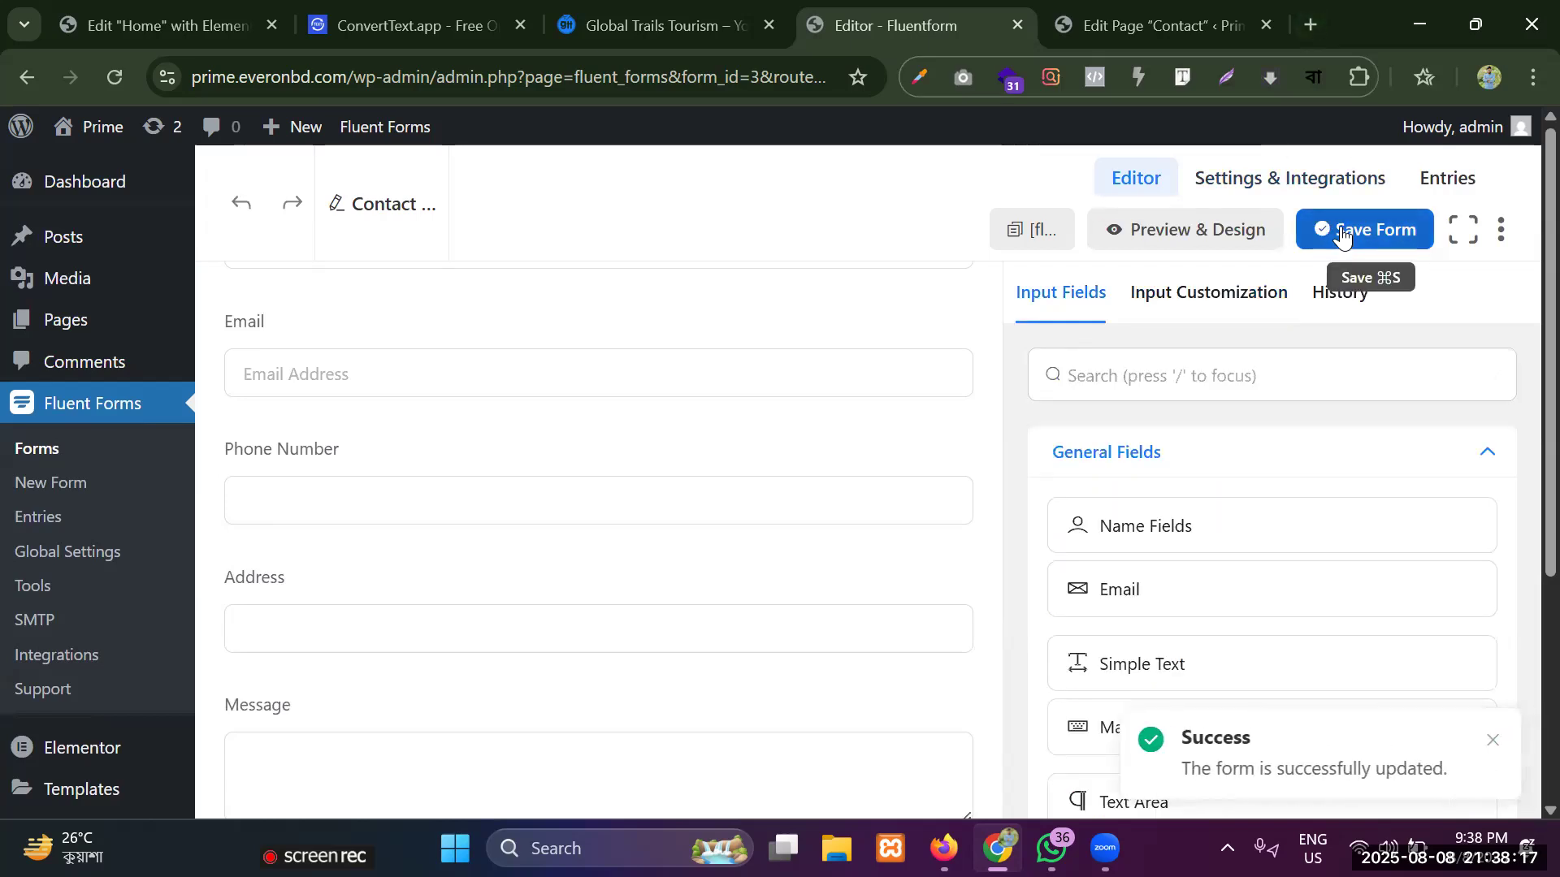
Open the form preview and check the layout of its input fields from Name to Message.
{"action": "left_click", "coordinate": [1224, 233]}
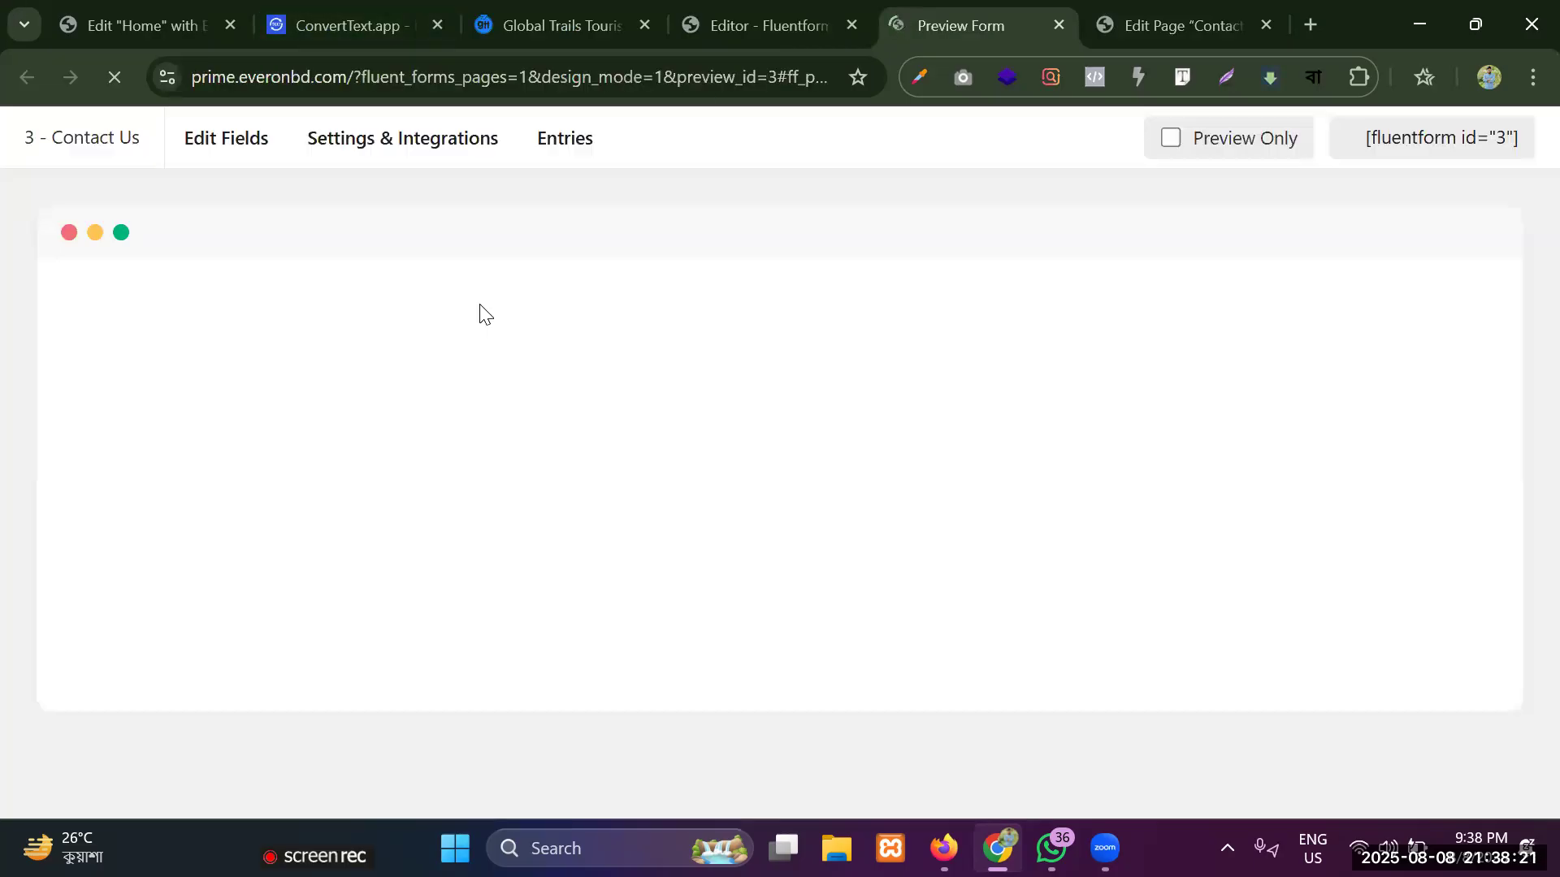
{"action": "scroll", "coordinate": [191, 328], "scroll_direction": "down", "scroll_amount": 1}
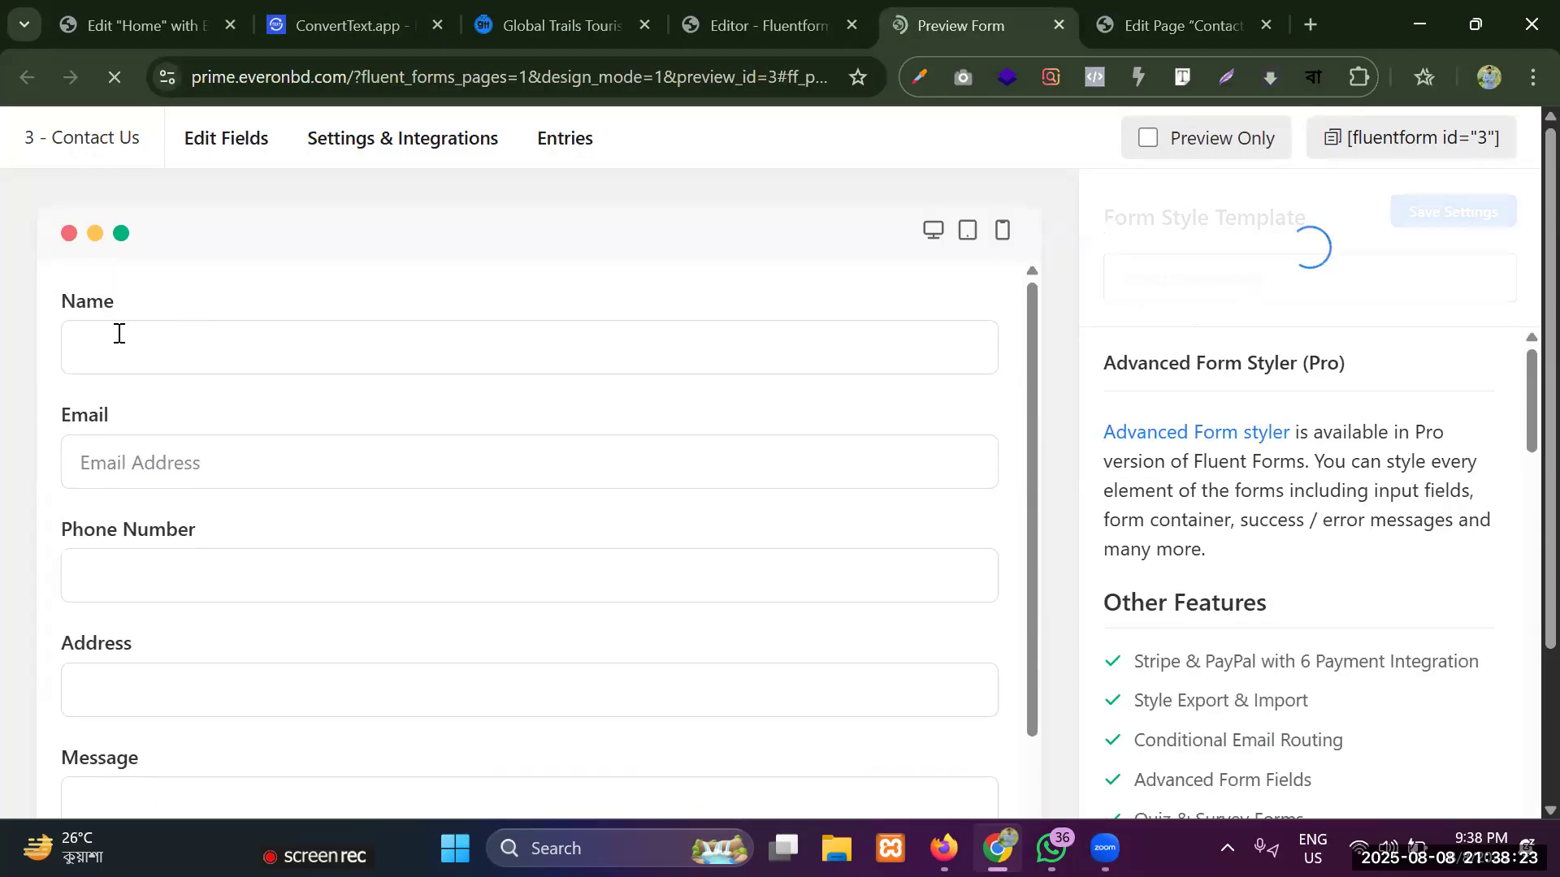
{"action": "left_click", "coordinate": [205, 585]}
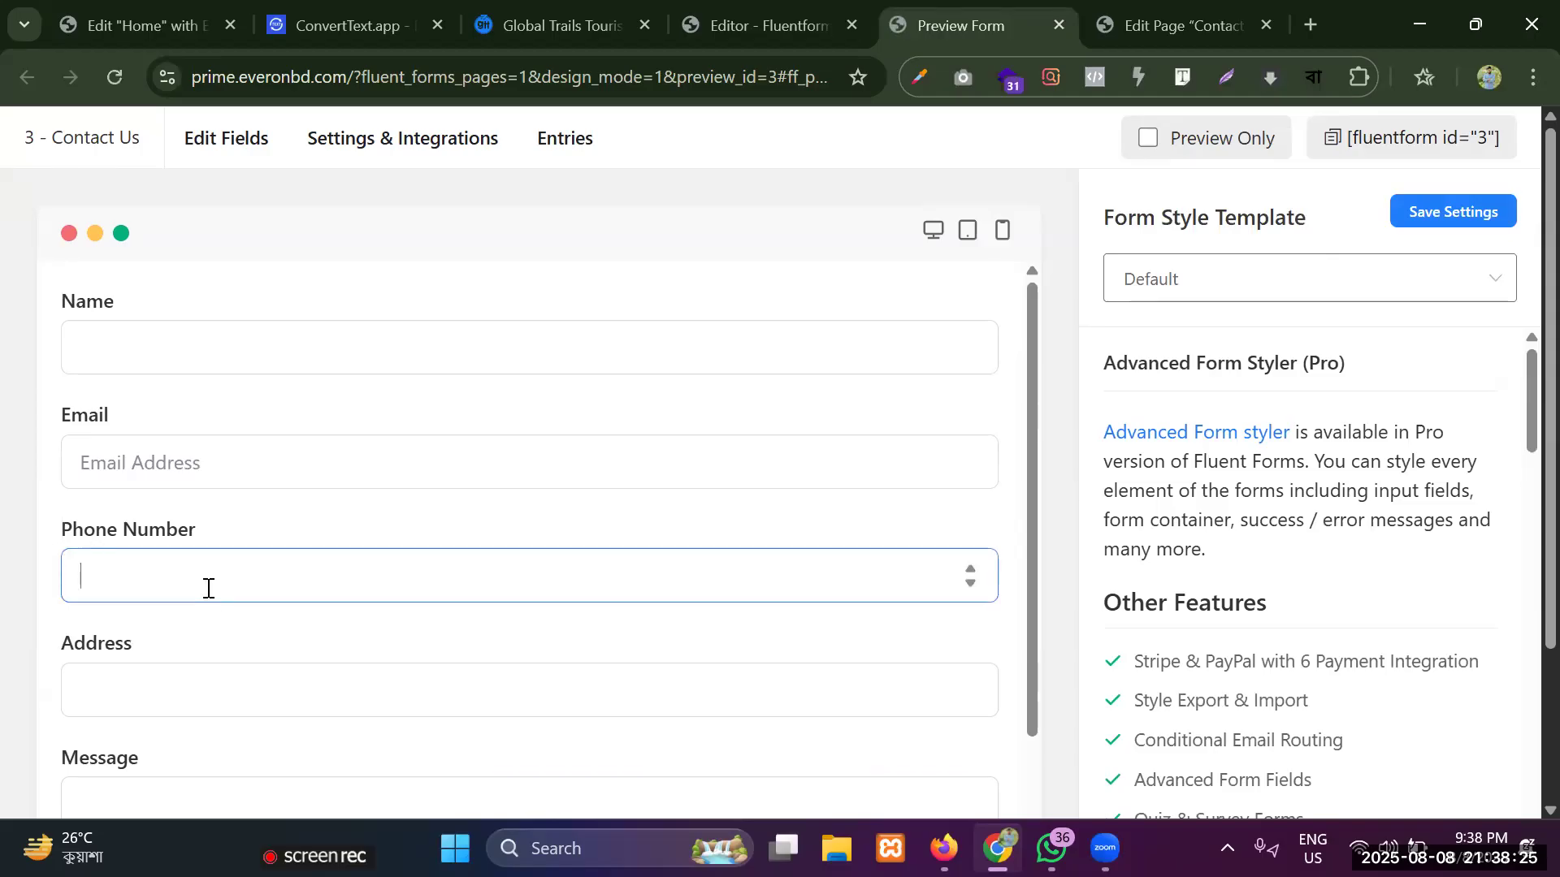
{"action": "scroll", "coordinate": [195, 601], "scroll_direction": "down", "scroll_amount": 2}
{"action": "left_click", "coordinate": [155, 581]}
{"action": "left_click", "coordinate": [144, 689]}
{"action": "scroll", "coordinate": [143, 660], "scroll_direction": "down", "scroll_amount": 1}
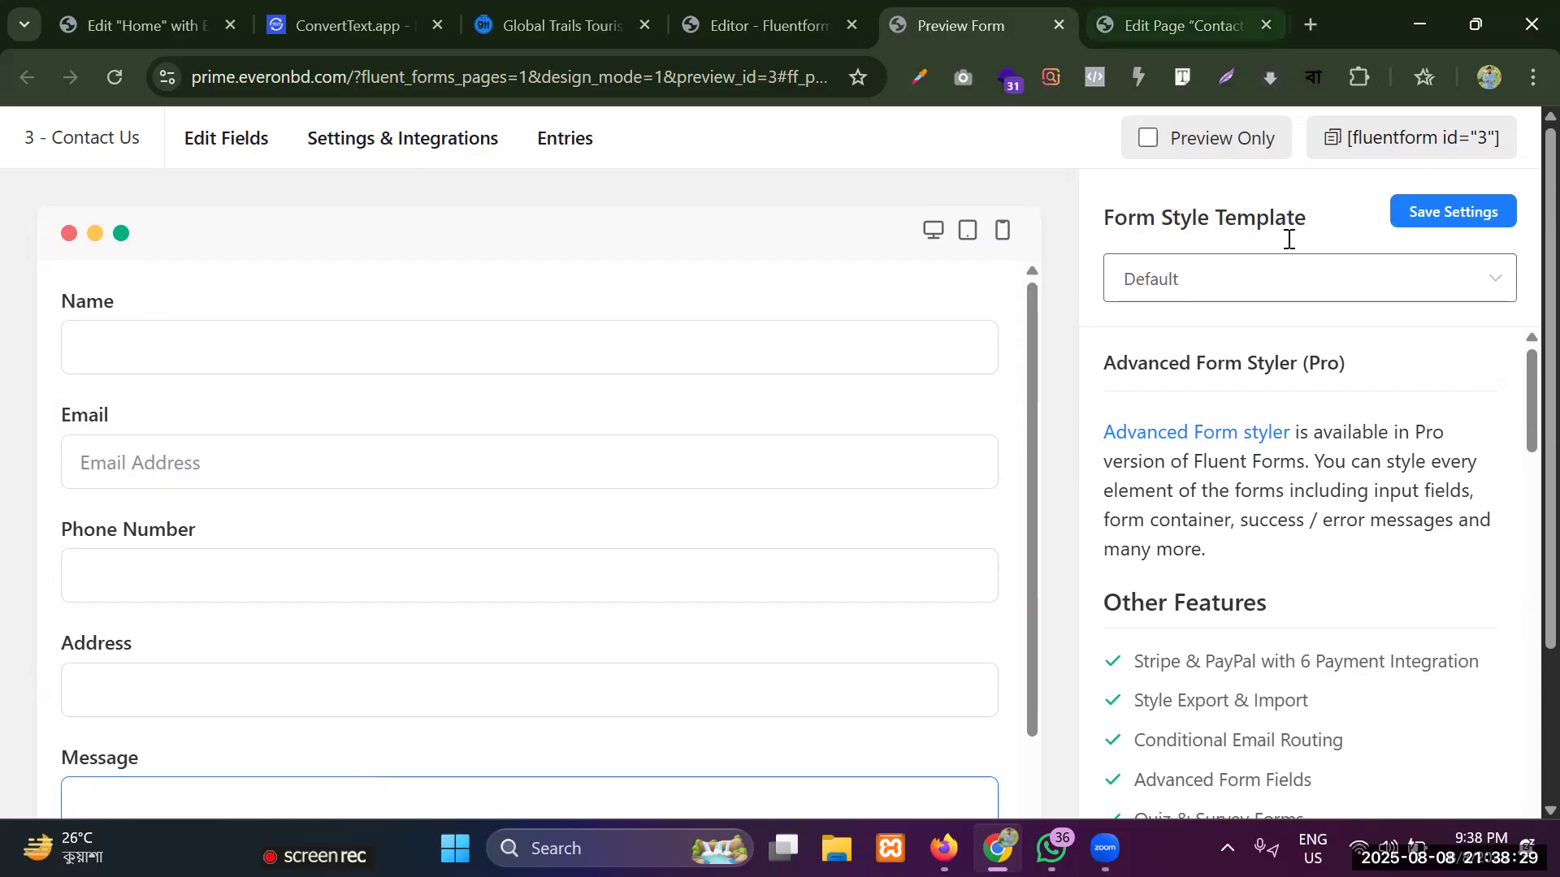
Return to the form editor and add a Country List field between the Address and Message fields.
{"action": "left_click", "coordinate": [764, 6]}
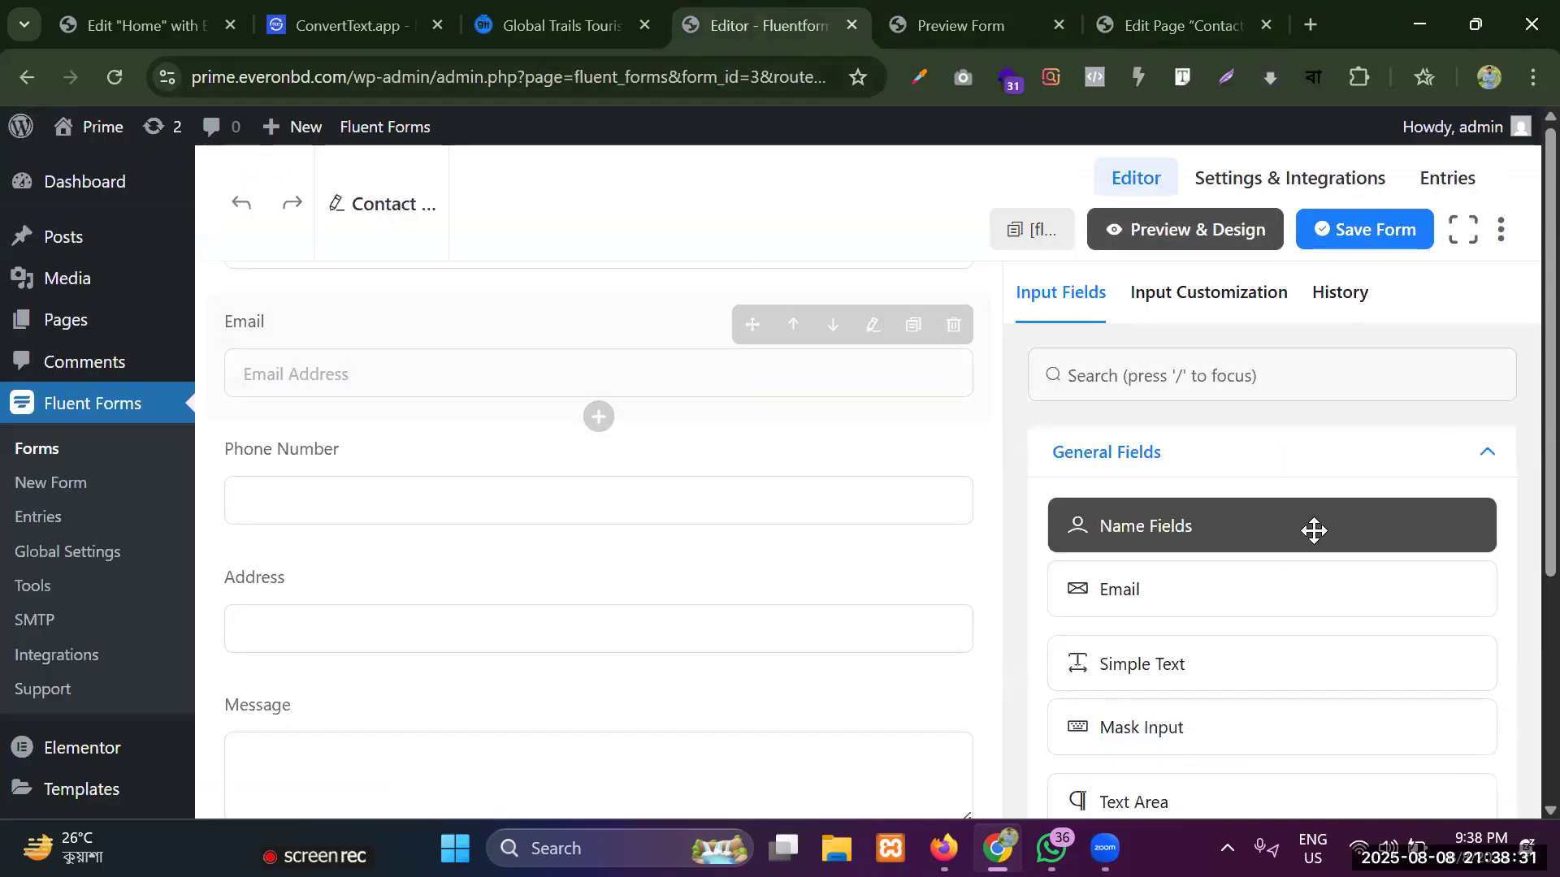
{"action": "scroll", "coordinate": [364, 445], "scroll_direction": "up", "scroll_amount": 1}
{"action": "scroll", "coordinate": [364, 442], "scroll_direction": "up", "scroll_amount": 1}
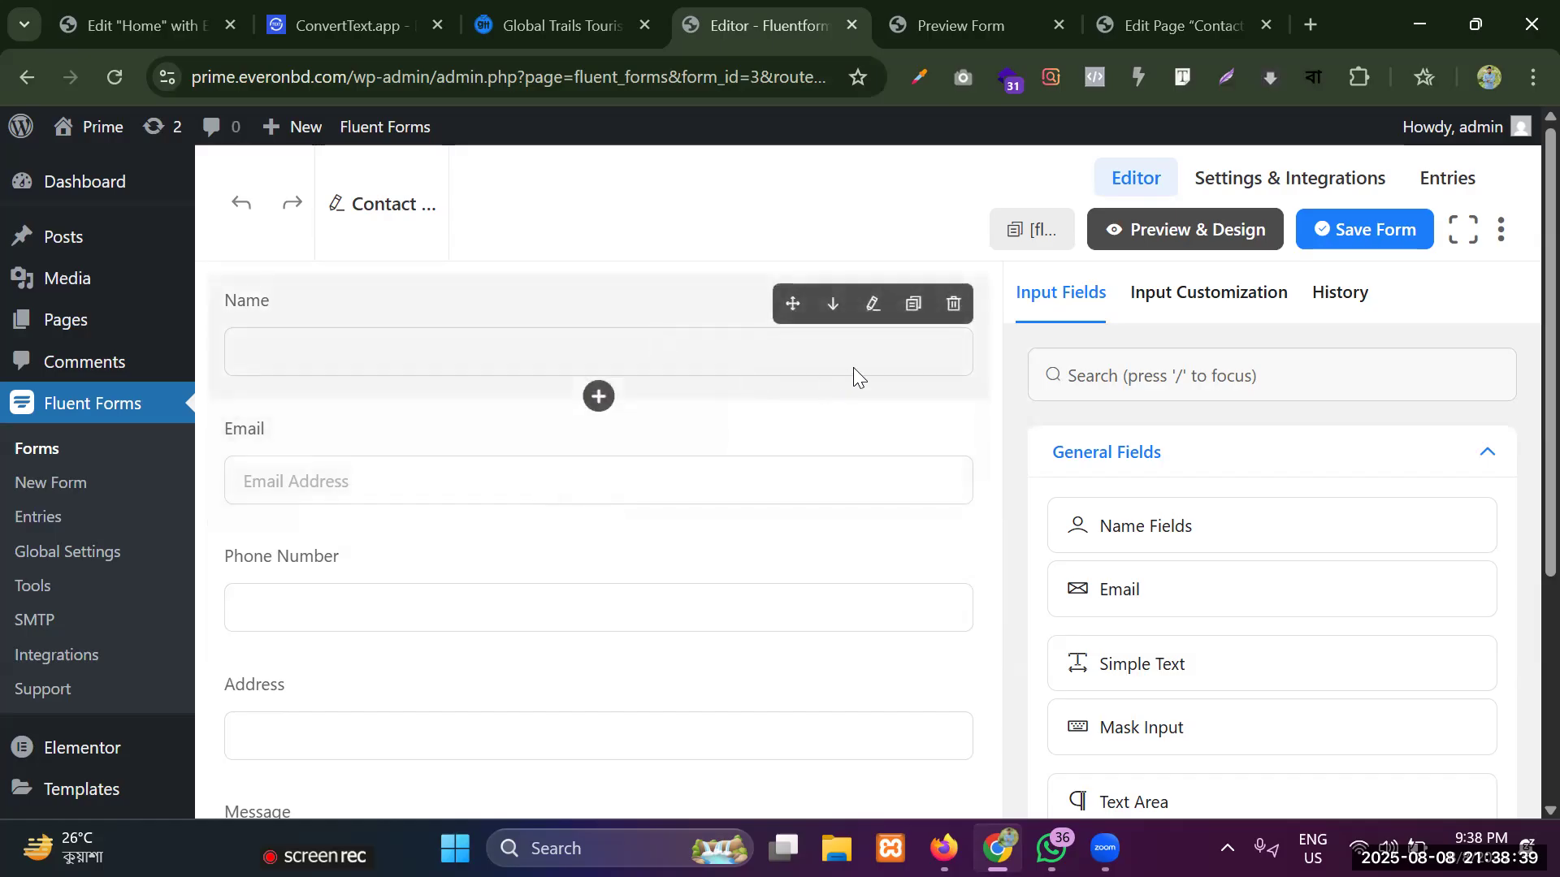
{"action": "scroll", "coordinate": [853, 376], "scroll_direction": "down", "scroll_amount": 2}
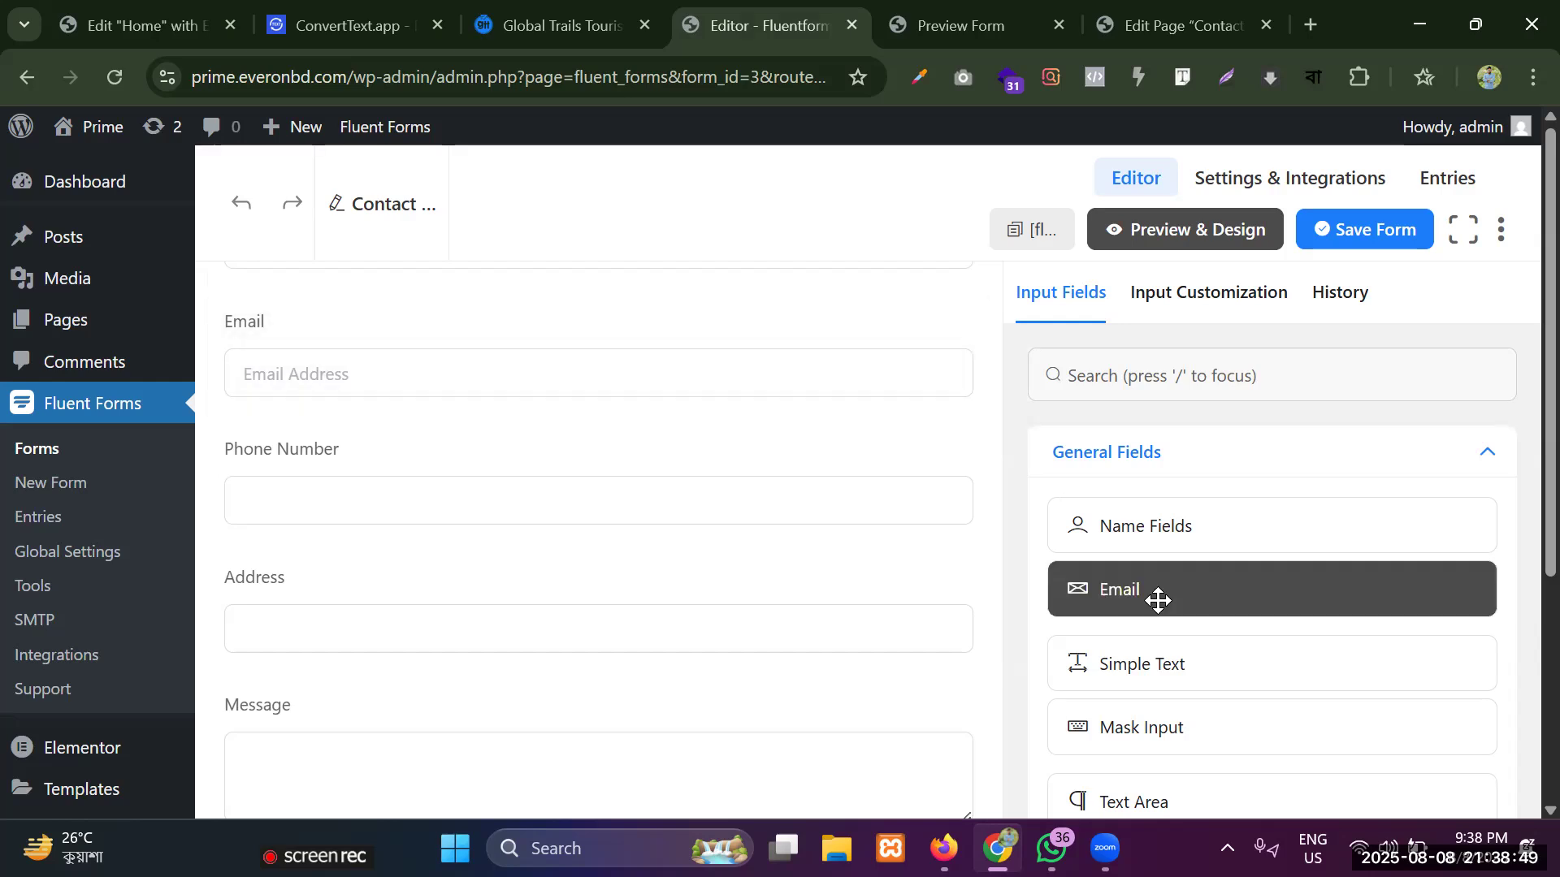
{"action": "scroll", "coordinate": [1157, 599], "scroll_direction": "down", "scroll_amount": 6}
{"action": "scroll", "coordinate": [1137, 597], "scroll_direction": "down", "scroll_amount": 2}
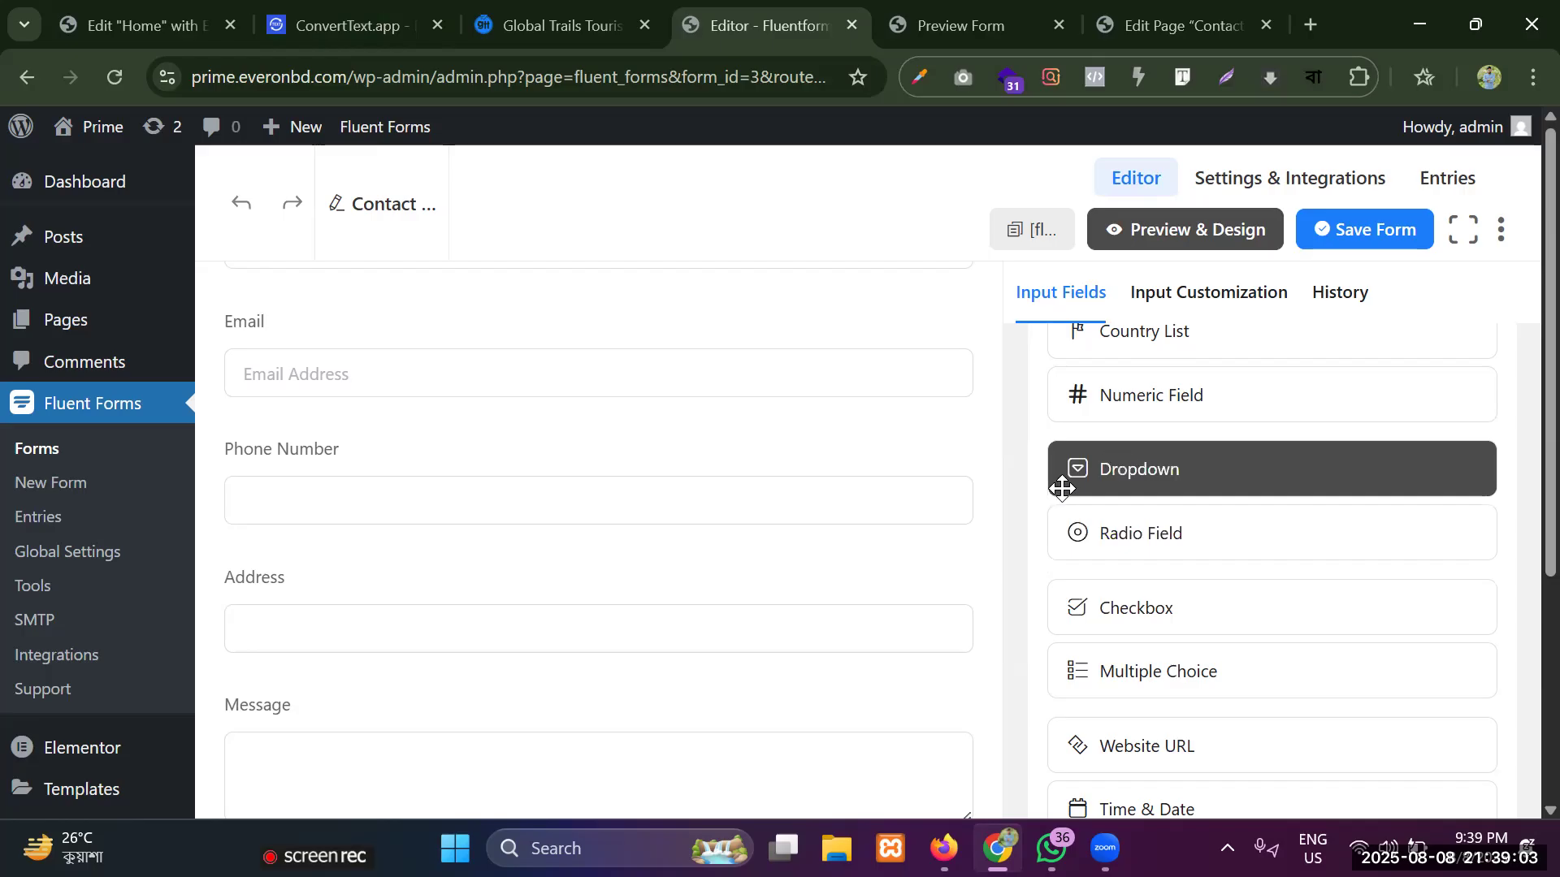
{"action": "scroll", "coordinate": [1062, 484], "scroll_direction": "up", "scroll_amount": 2}
{"action": "scroll", "coordinate": [1062, 488], "scroll_direction": "down", "scroll_amount": 3}
{"action": "scroll", "coordinate": [1171, 540], "scroll_direction": "up", "scroll_amount": 3}
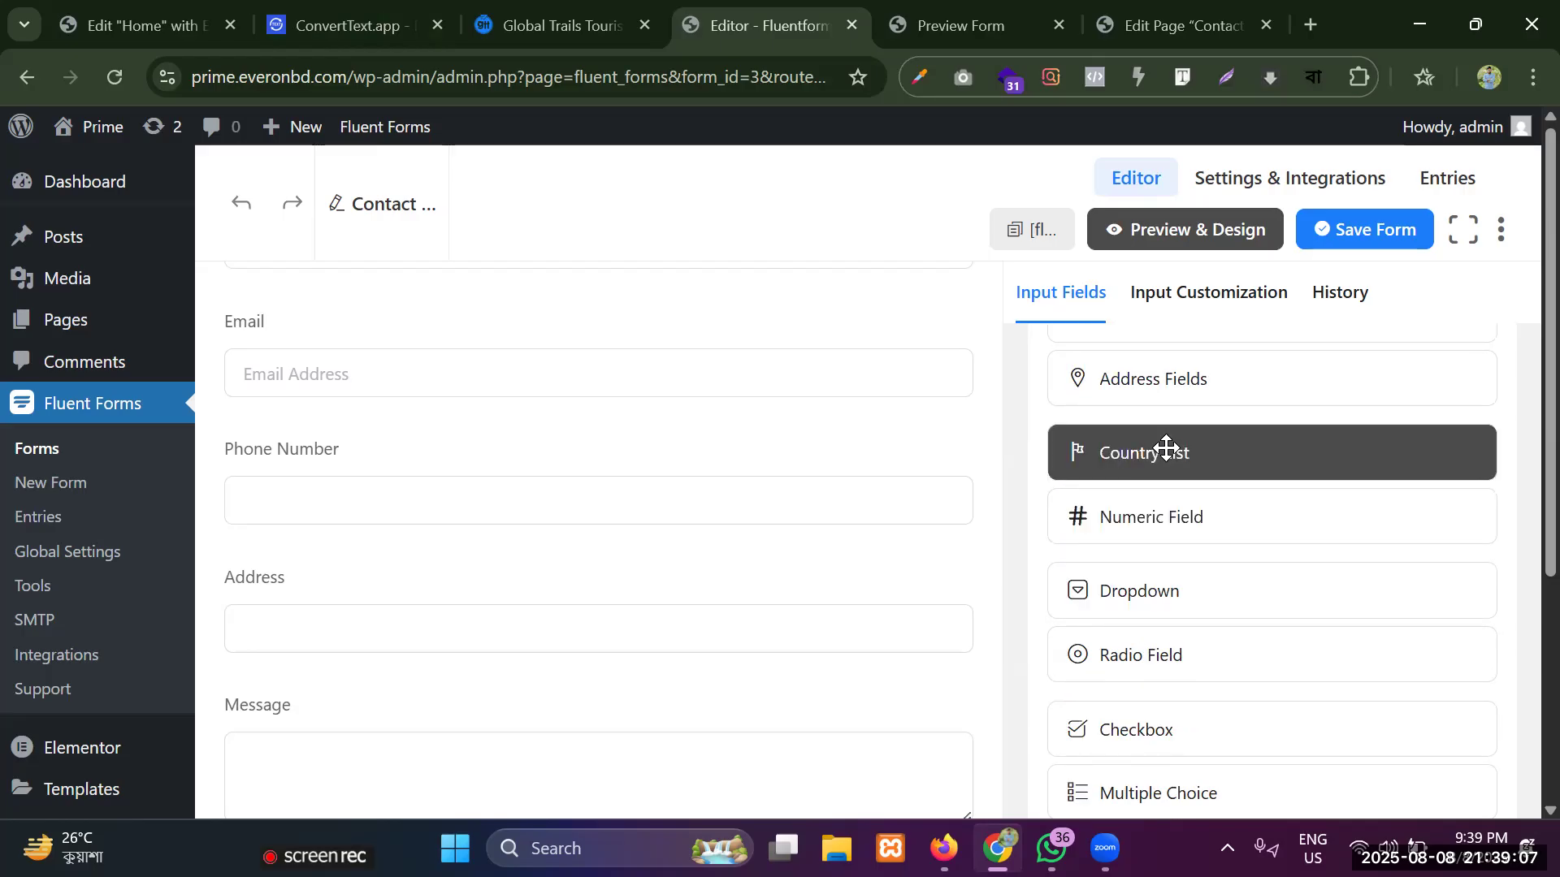
{"action": "left_click_drag", "start_coordinate": [1162, 456], "coordinate": [329, 704]}
{"action": "scroll", "coordinate": [353, 654], "scroll_direction": "down", "scroll_amount": 2}
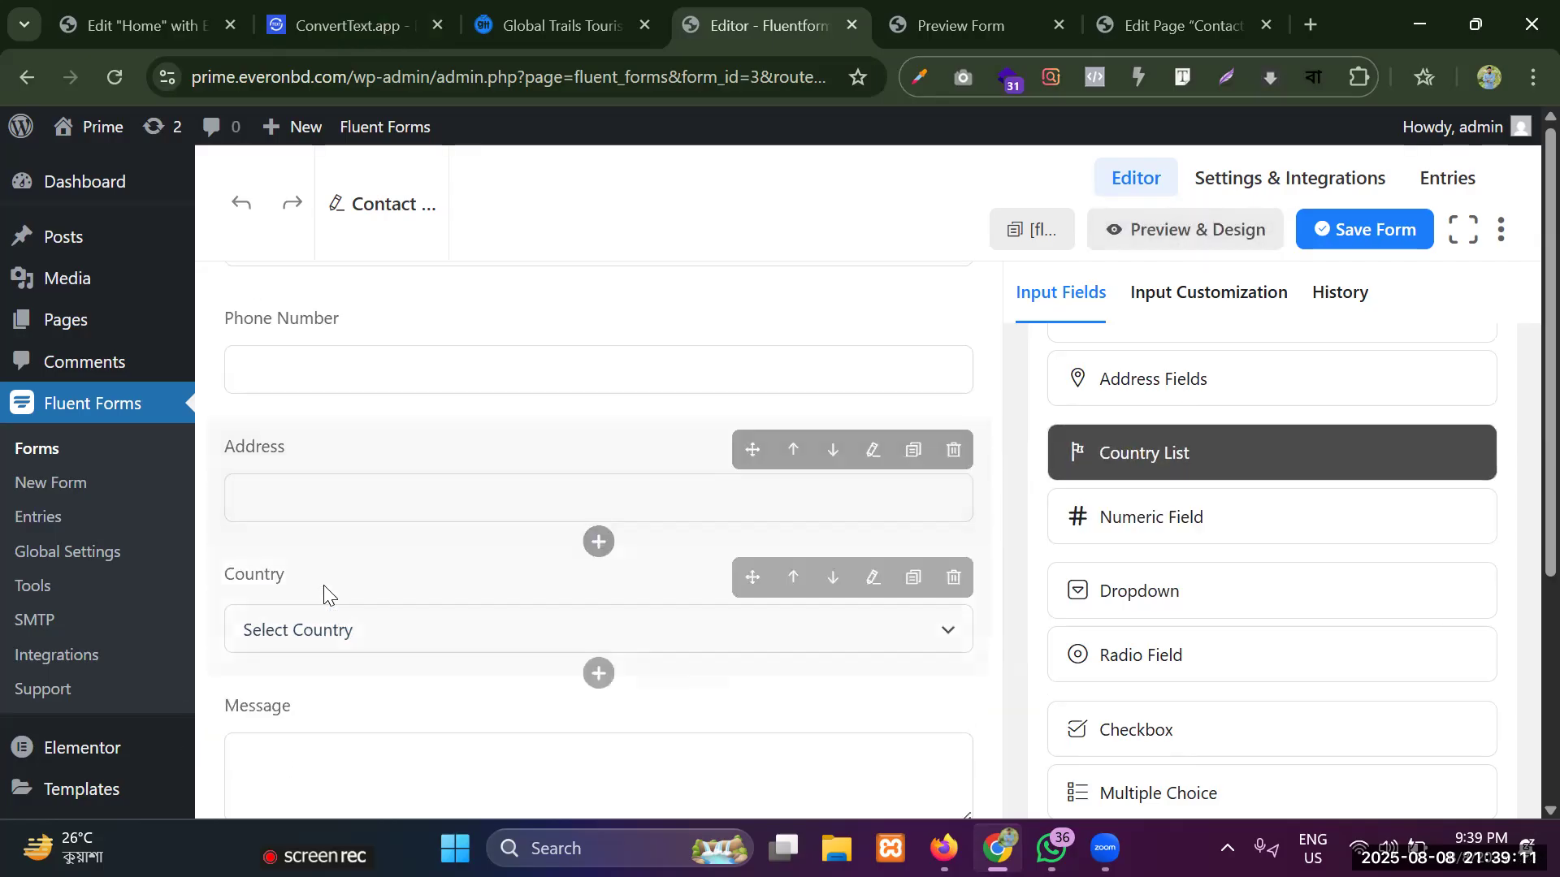
Make the Country field required with searchable smart options enabled, and save the form.
{"action": "left_click", "coordinate": [323, 586]}
{"action": "scroll", "coordinate": [1264, 593], "scroll_direction": "down", "scroll_amount": 2}
{"action": "scroll", "coordinate": [1085, 690], "scroll_direction": "down", "scroll_amount": 4}
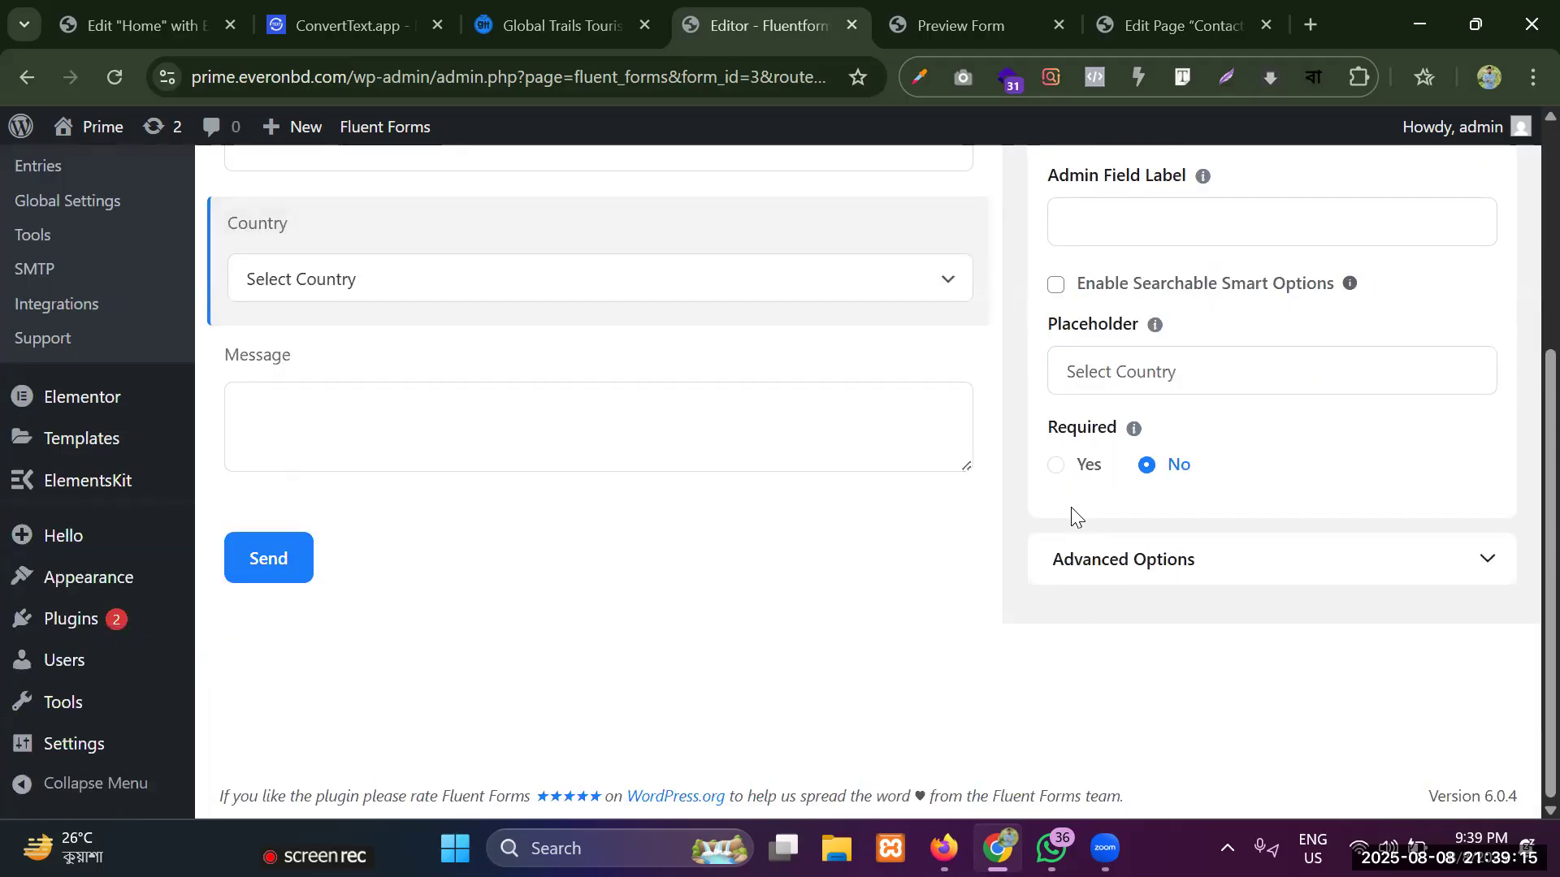
{"action": "left_click", "coordinate": [1054, 467]}
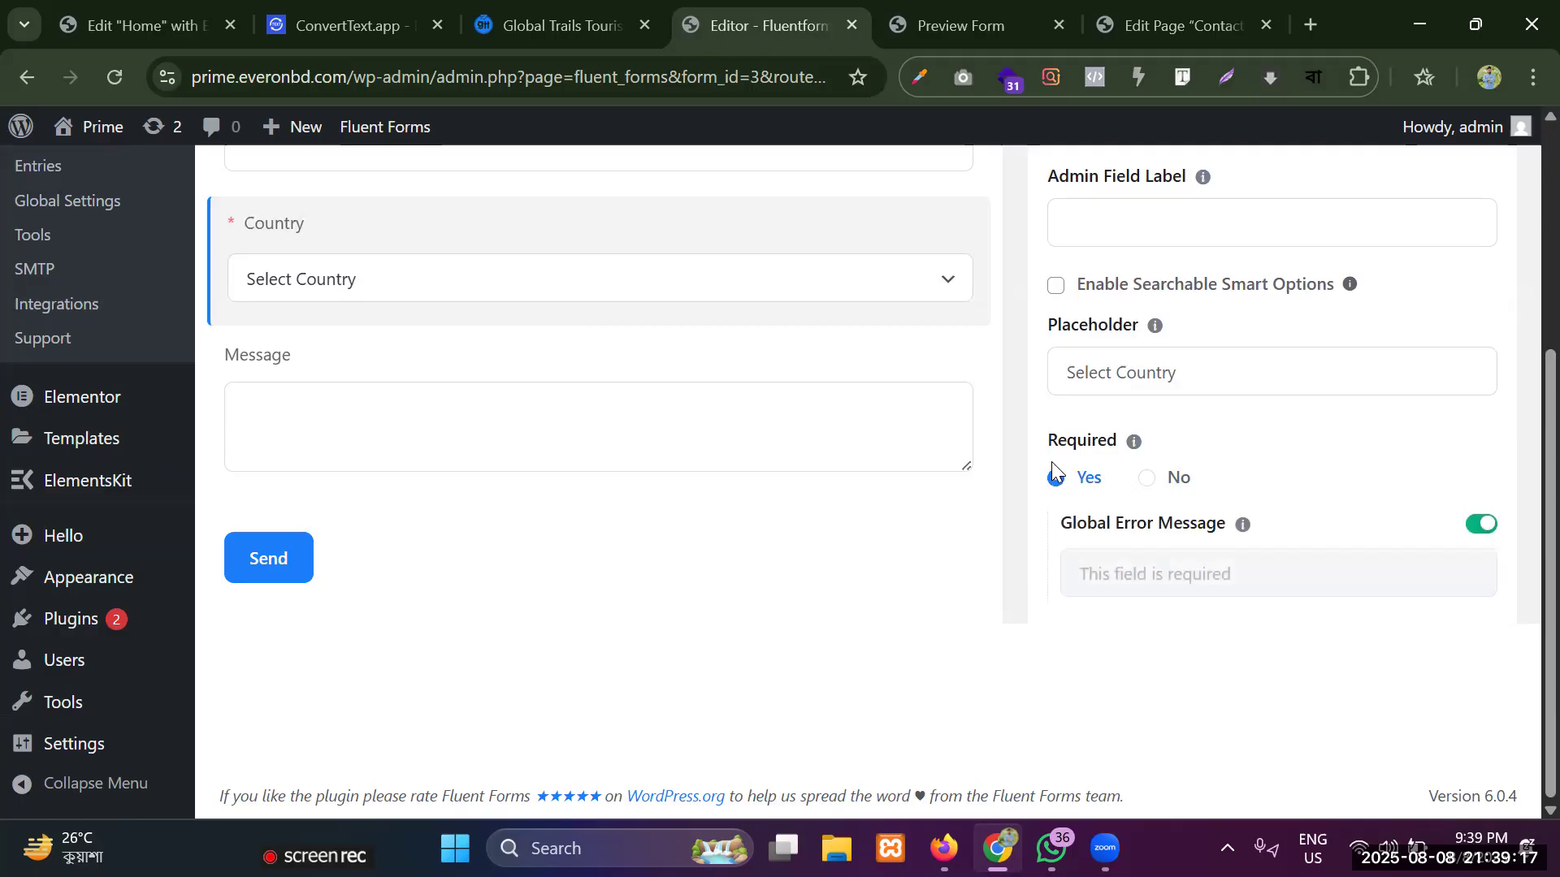
{"action": "scroll", "coordinate": [1133, 362], "scroll_direction": "up", "scroll_amount": 5}
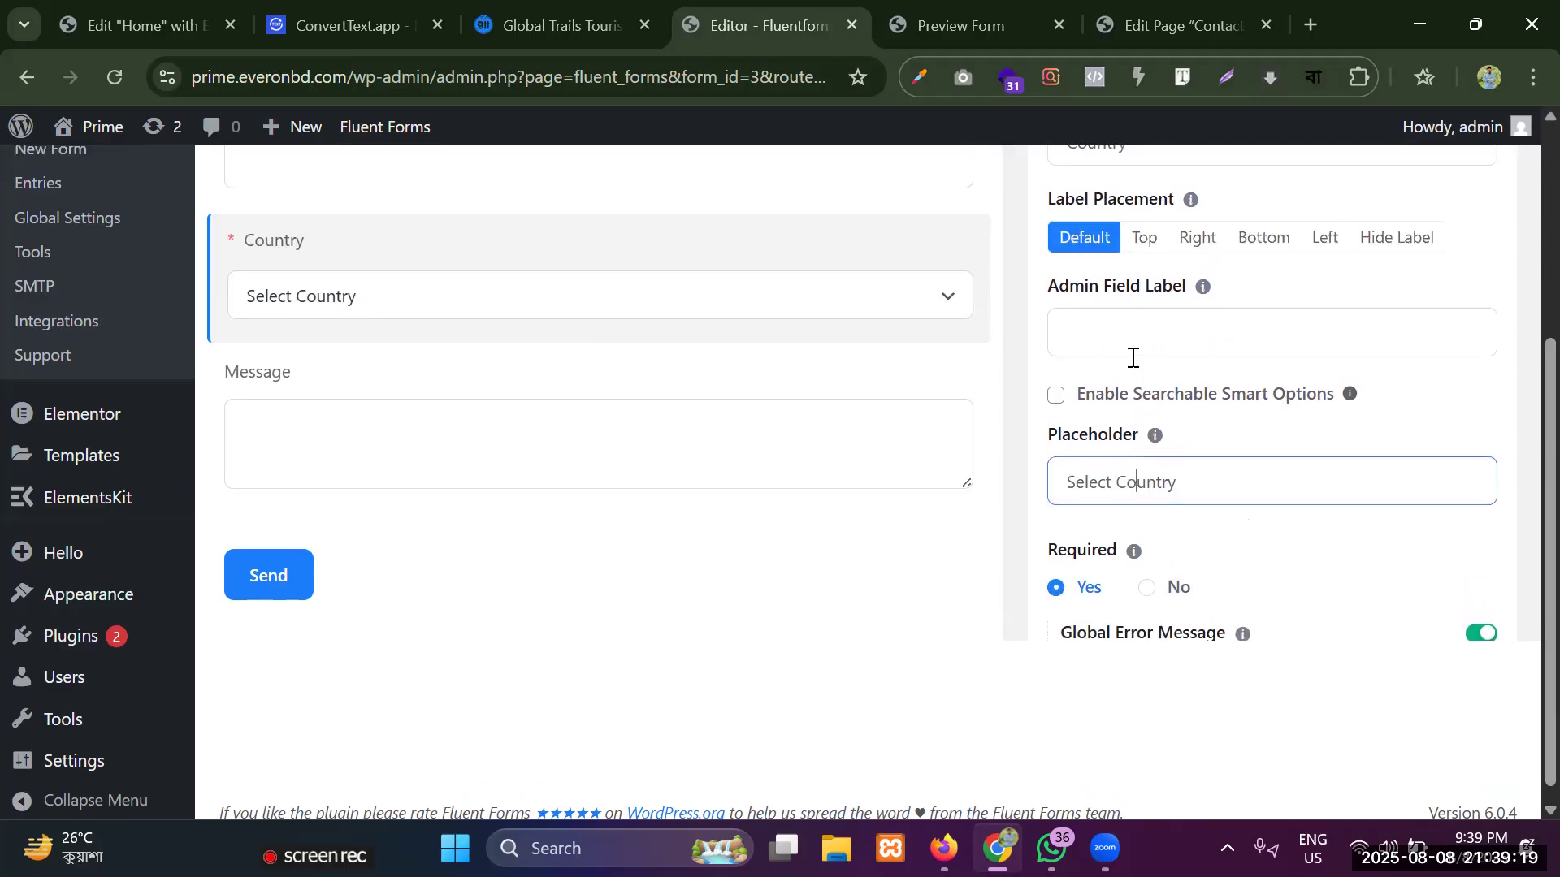
{"action": "scroll", "coordinate": [1126, 434], "scroll_direction": "down", "scroll_amount": 3}
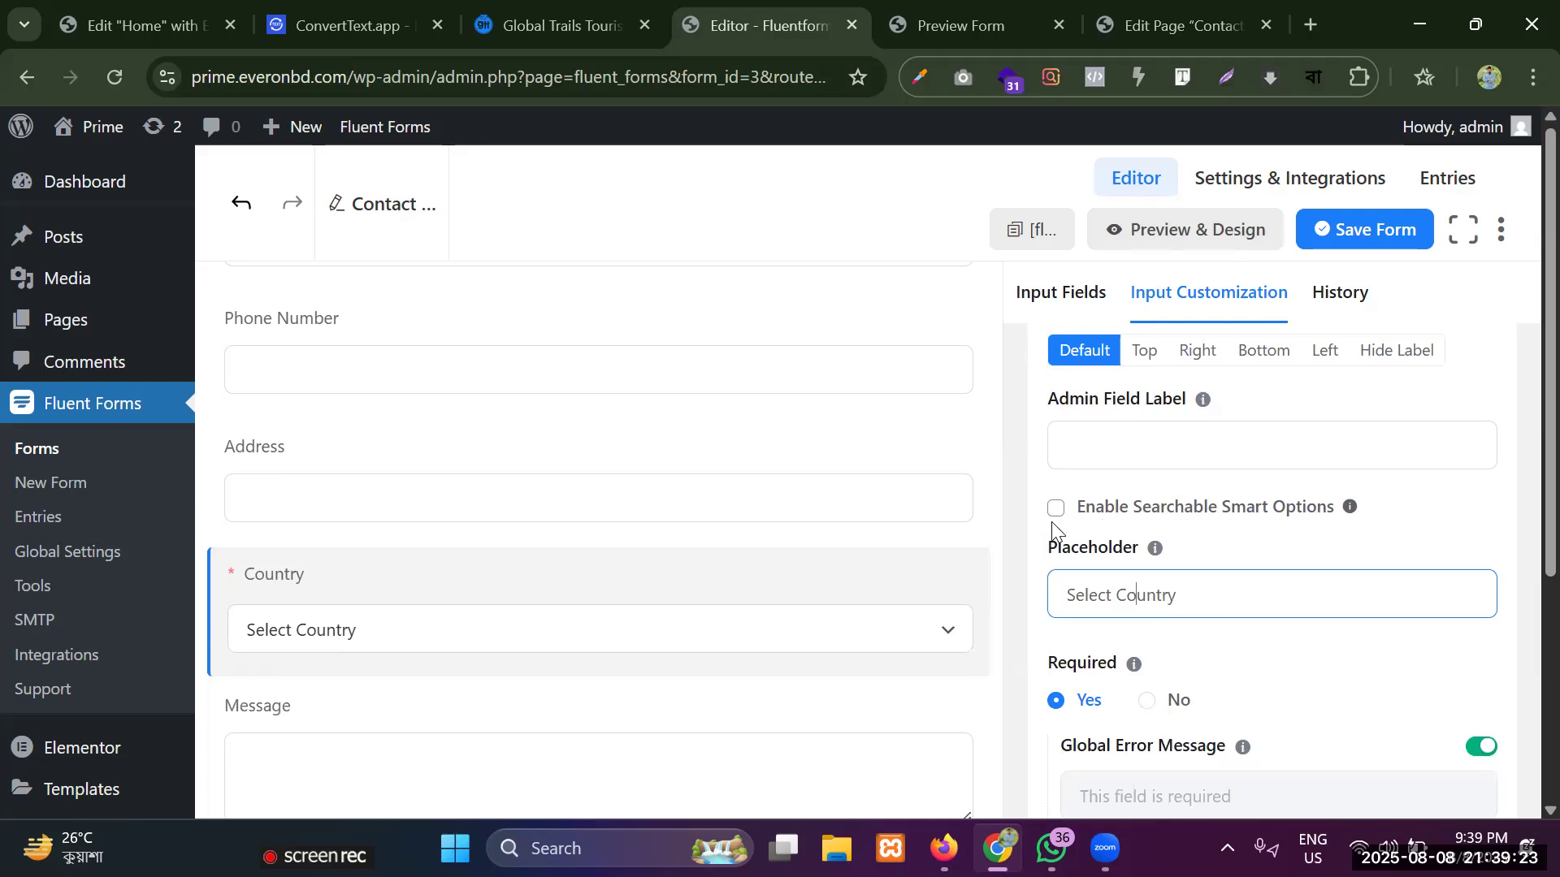
{"action": "left_click", "coordinate": [1056, 519]}
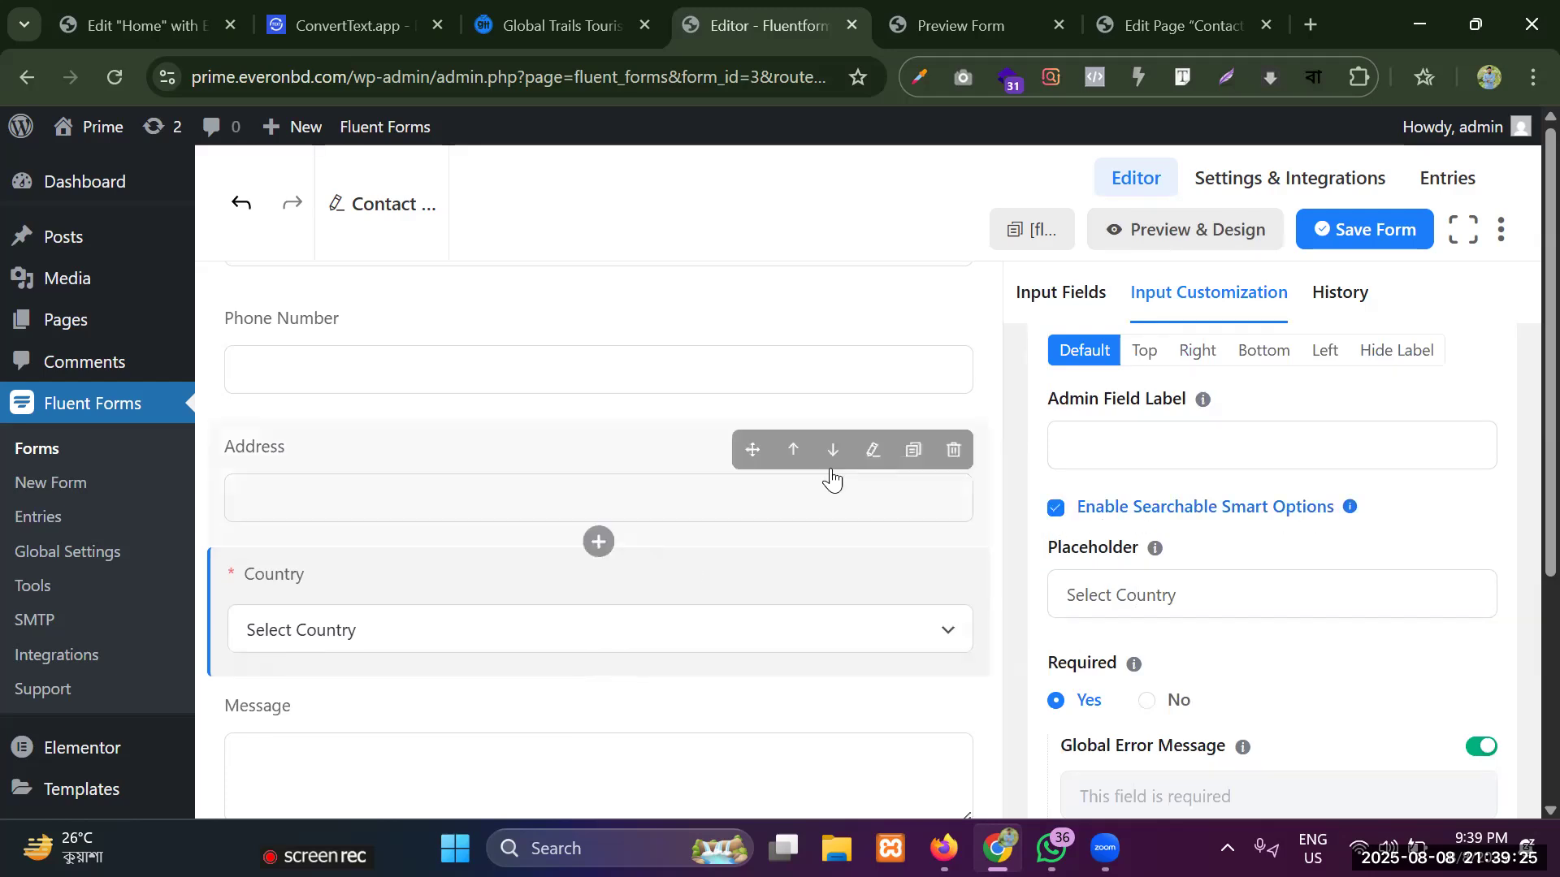
{"action": "left_click", "coordinate": [1364, 228]}
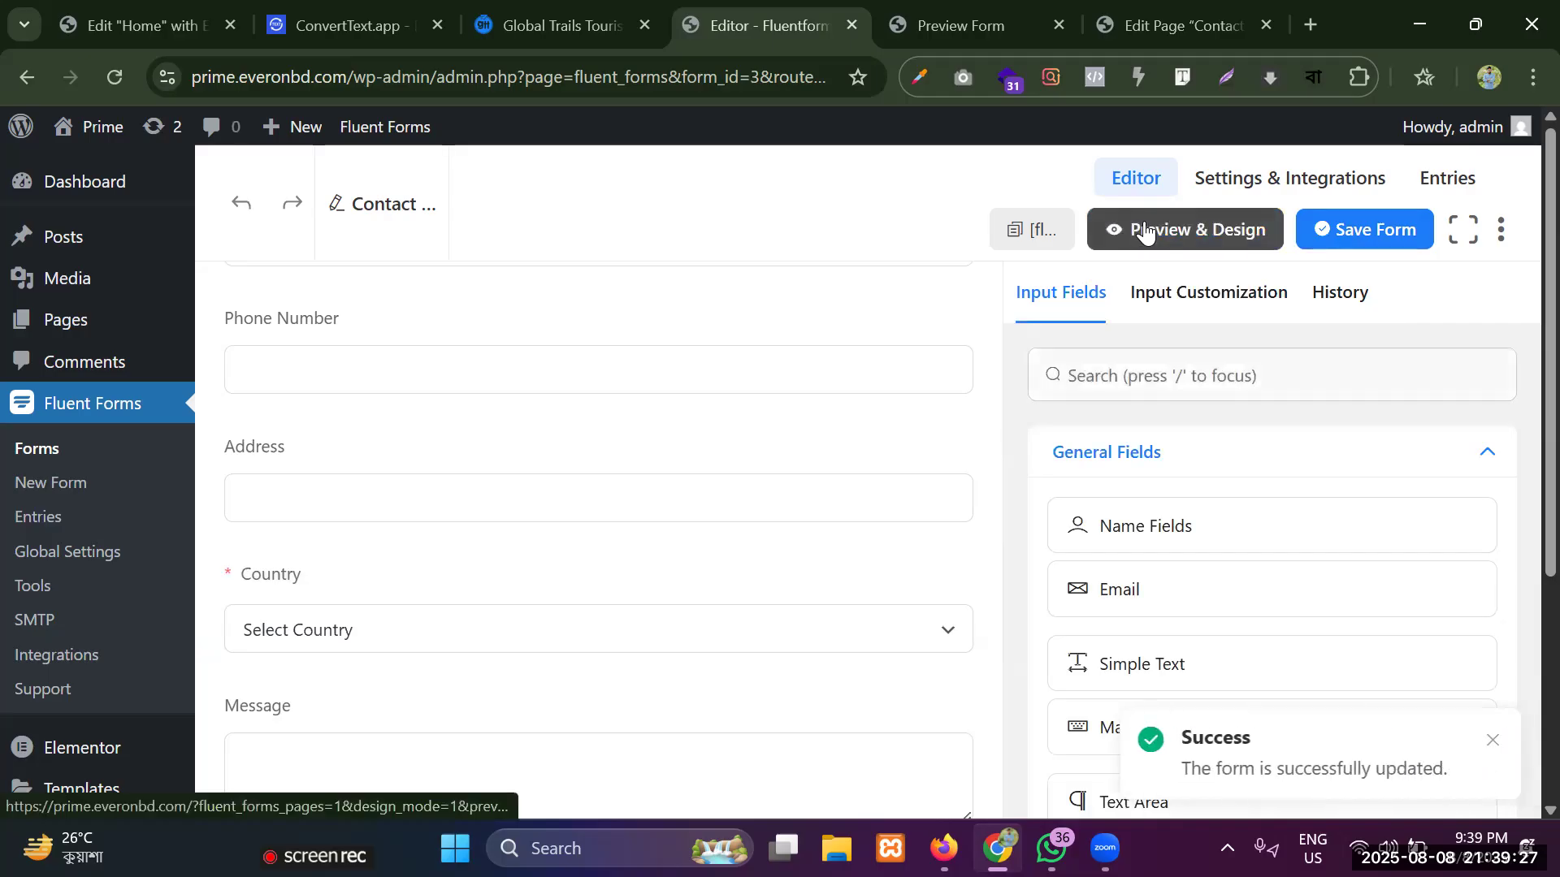
Preview the updated form and examine its input fields and the Country field's searchable list of options.
{"action": "left_click", "coordinate": [1146, 230]}
{"action": "scroll", "coordinate": [247, 296], "scroll_direction": "down", "scroll_amount": 2}
{"action": "scroll", "coordinate": [203, 333], "scroll_direction": "up", "scroll_amount": 2}
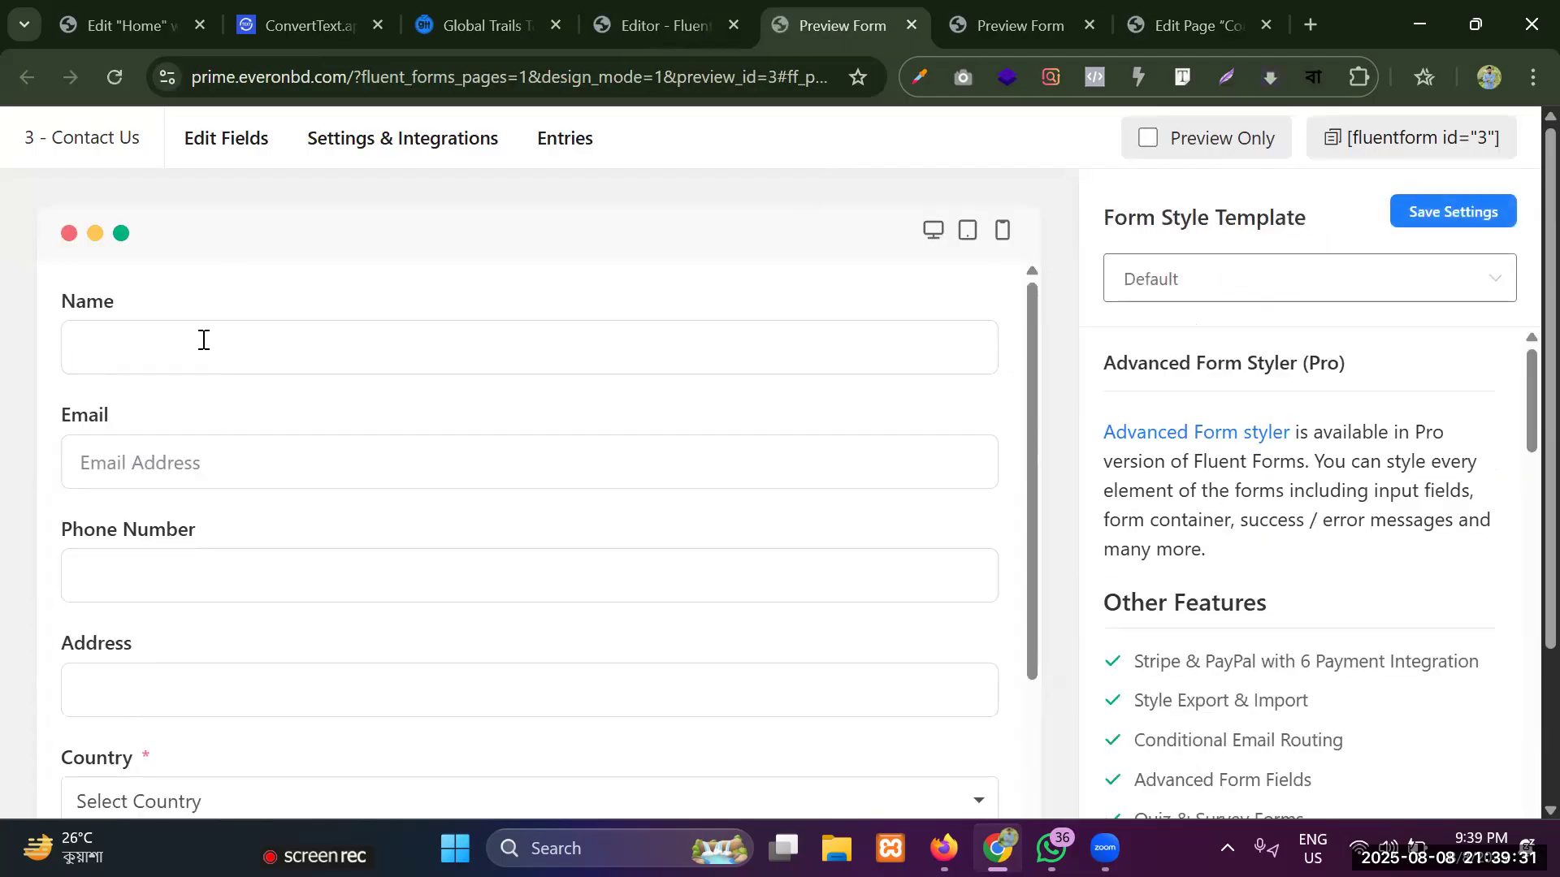
{"action": "left_click", "coordinate": [163, 459]}
{"action": "scroll", "coordinate": [163, 458], "scroll_direction": "down", "scroll_amount": 2}
{"action": "left_click", "coordinate": [162, 456]}
{"action": "left_click", "coordinate": [155, 573]}
{"action": "scroll", "coordinate": [166, 560], "scroll_direction": "down", "scroll_amount": 2}
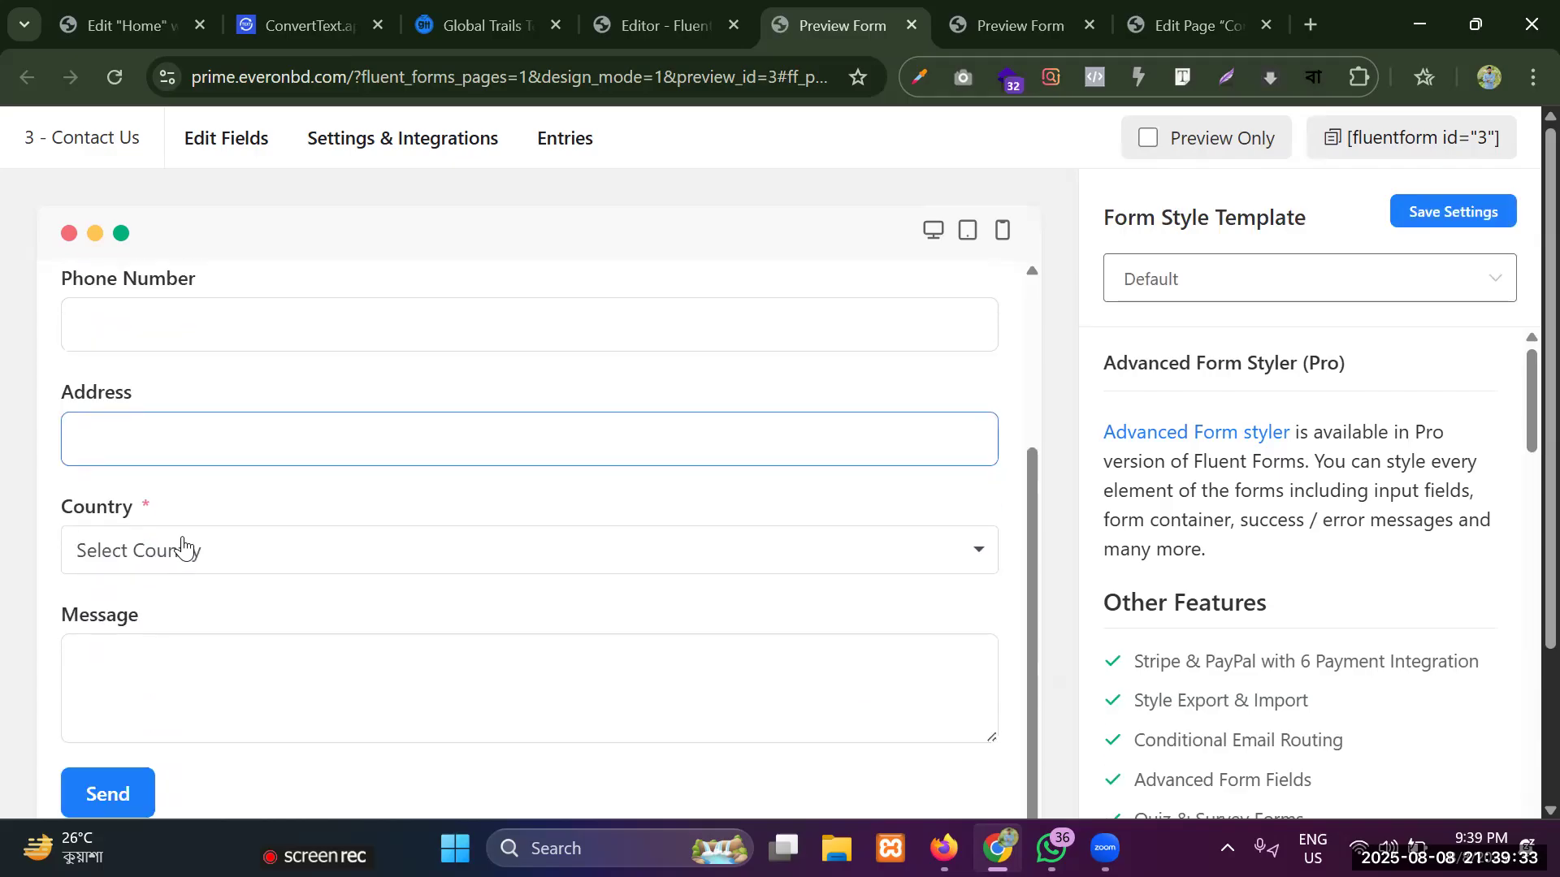
{"action": "left_click", "coordinate": [183, 550]}
{"action": "scroll", "coordinate": [149, 704], "scroll_direction": "down", "scroll_amount": 2}
{"action": "scroll", "coordinate": [150, 700], "scroll_direction": "up", "scroll_amount": 2}
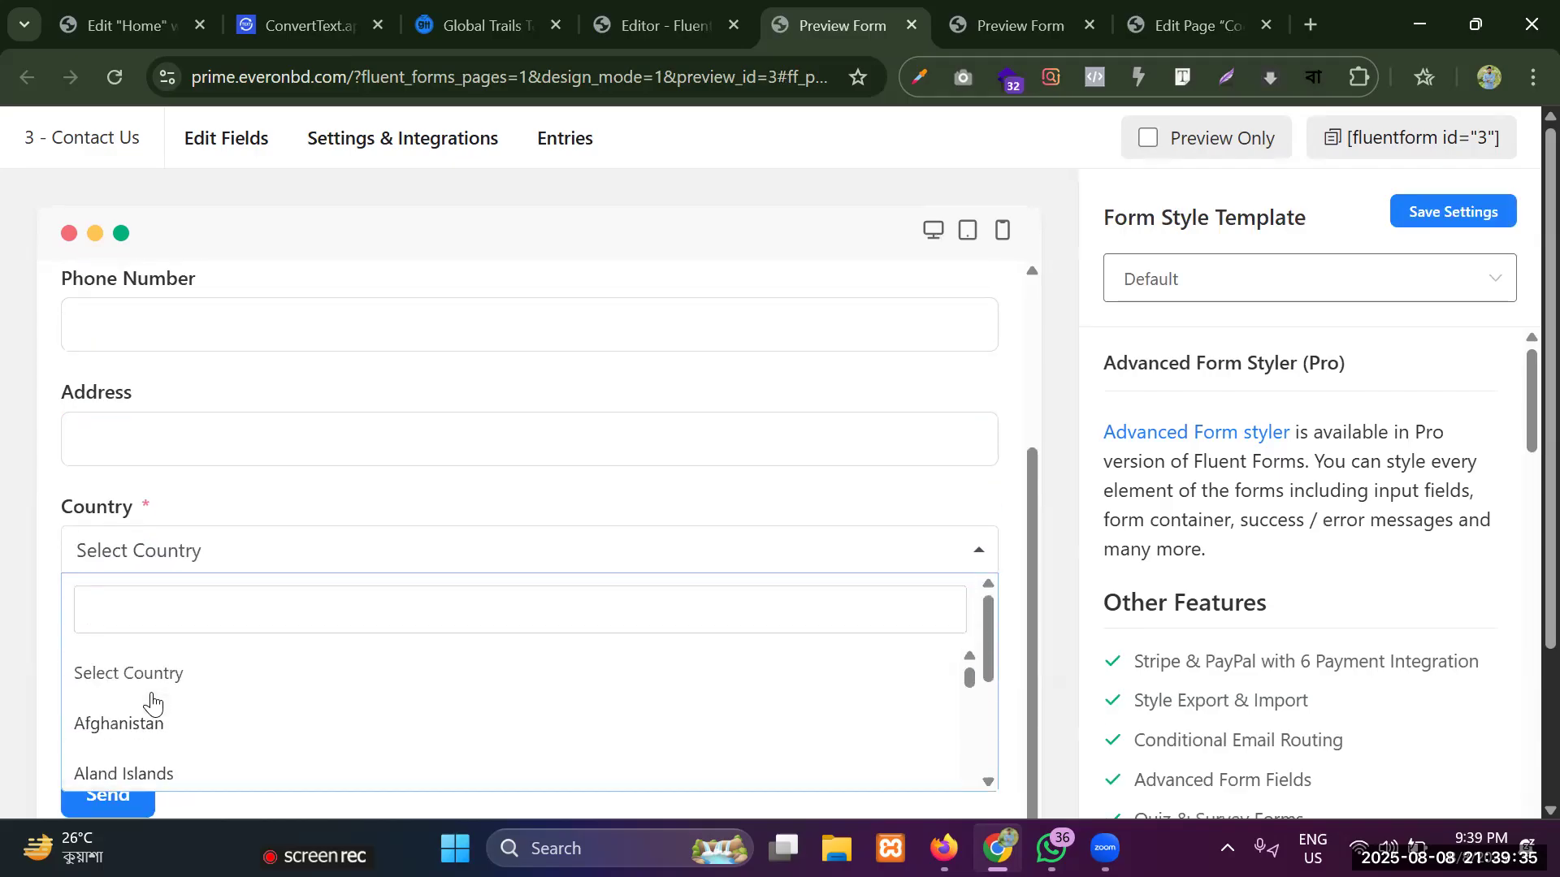
Test the Country field in the form preview by searching its options for "bang" and selecting Bangladesh.
{"action": "scroll", "coordinate": [140, 699], "scroll_direction": "down", "scroll_amount": 1}
{"action": "scroll", "coordinate": [134, 682], "scroll_direction": "up", "scroll_amount": 4}
{"action": "scroll", "coordinate": [142, 662], "scroll_direction": "down", "scroll_amount": 4}
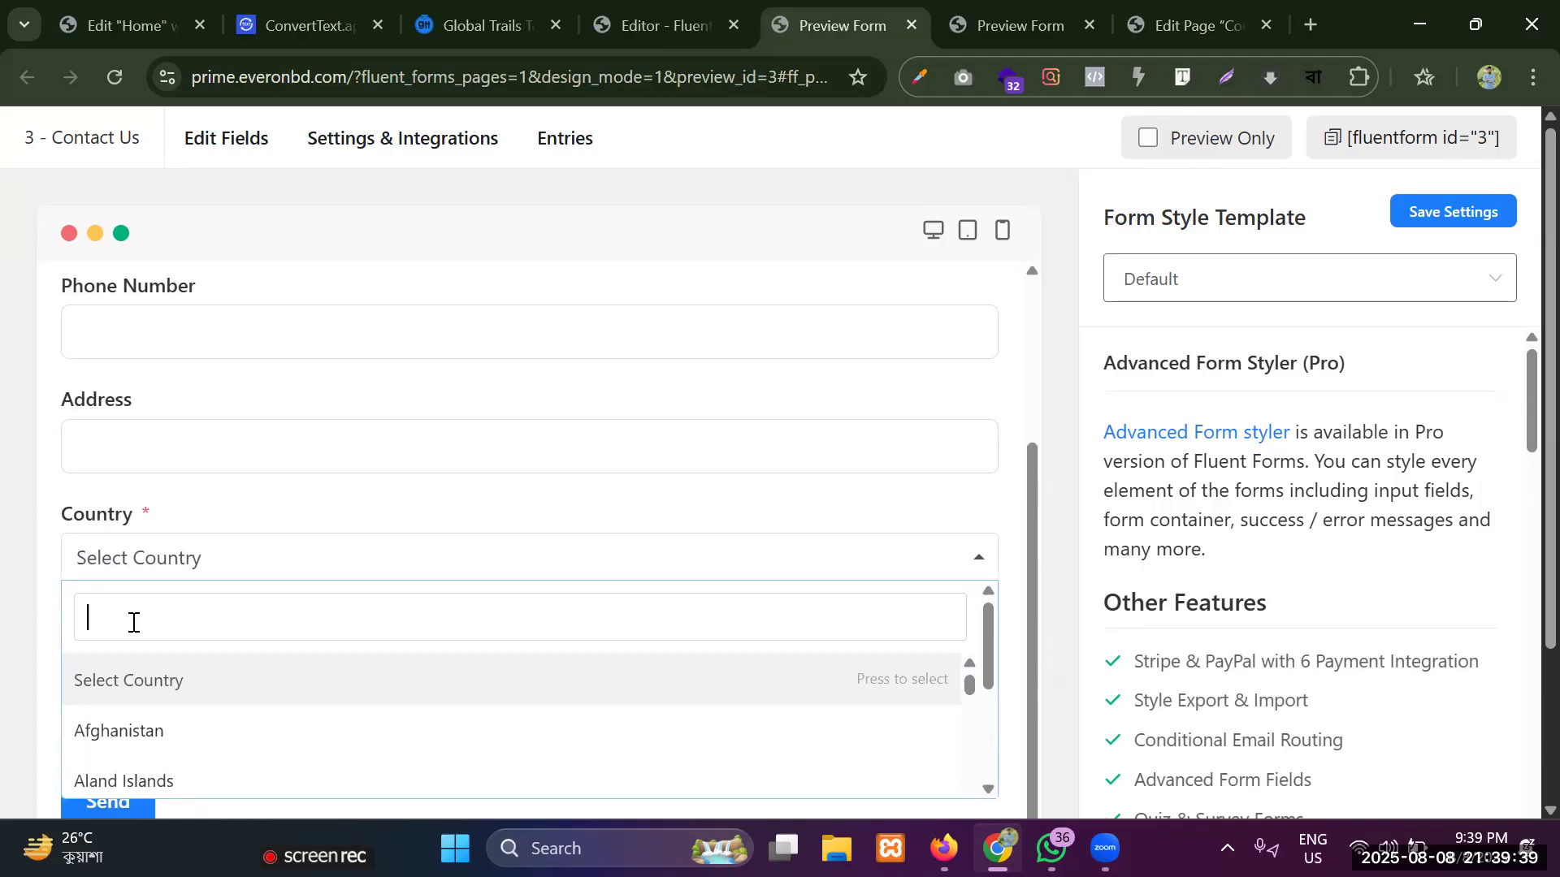
{"action": "type", "text": "bang"}
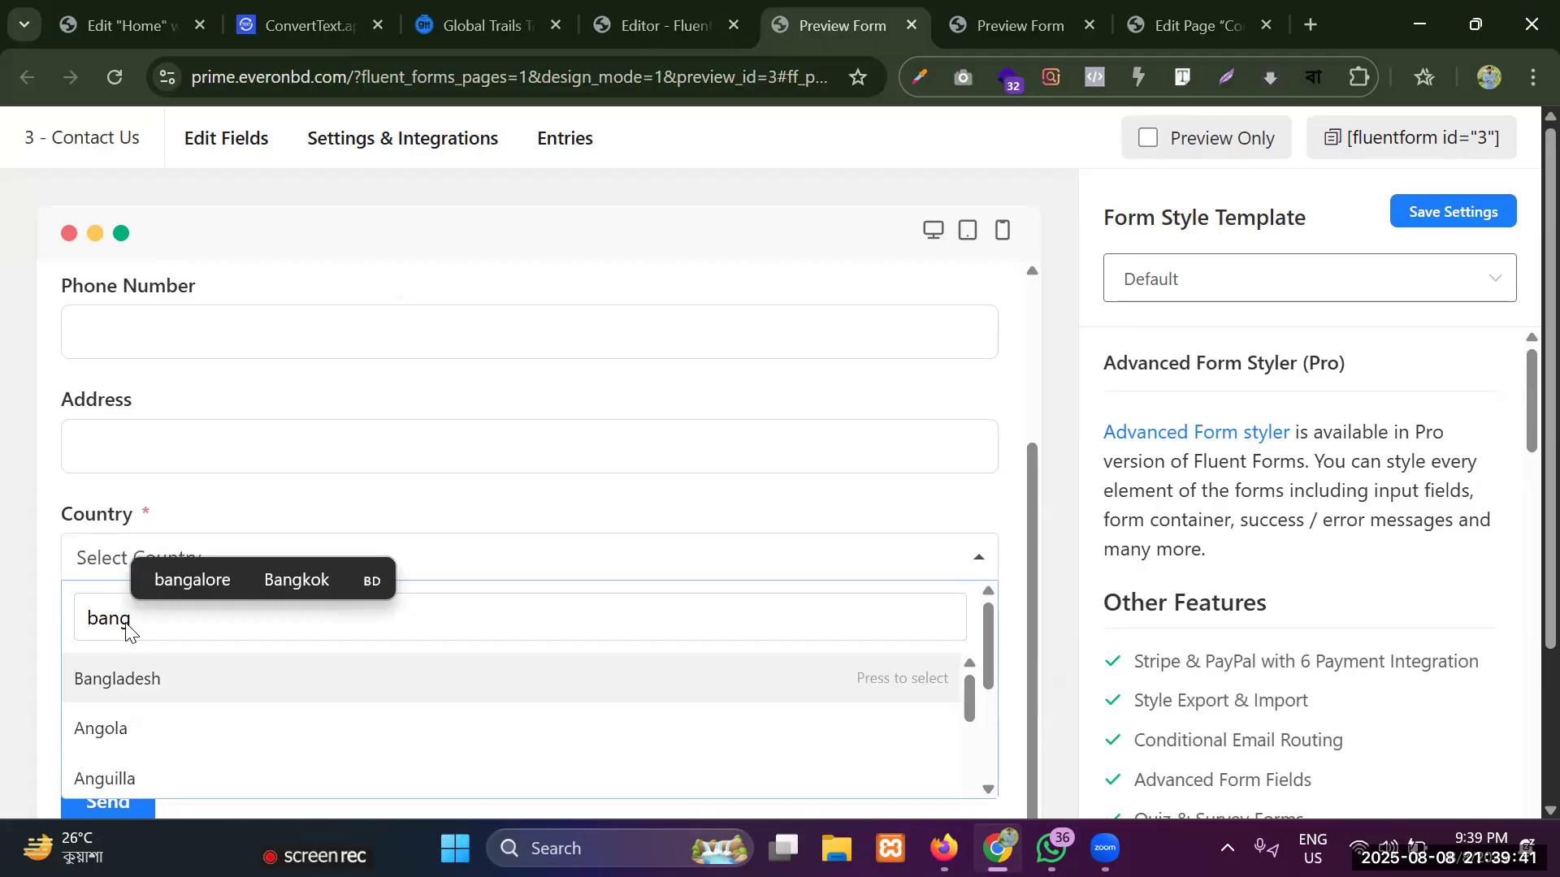
{"action": "left_click", "coordinate": [126, 728]}
{"action": "left_click", "coordinate": [146, 574]}
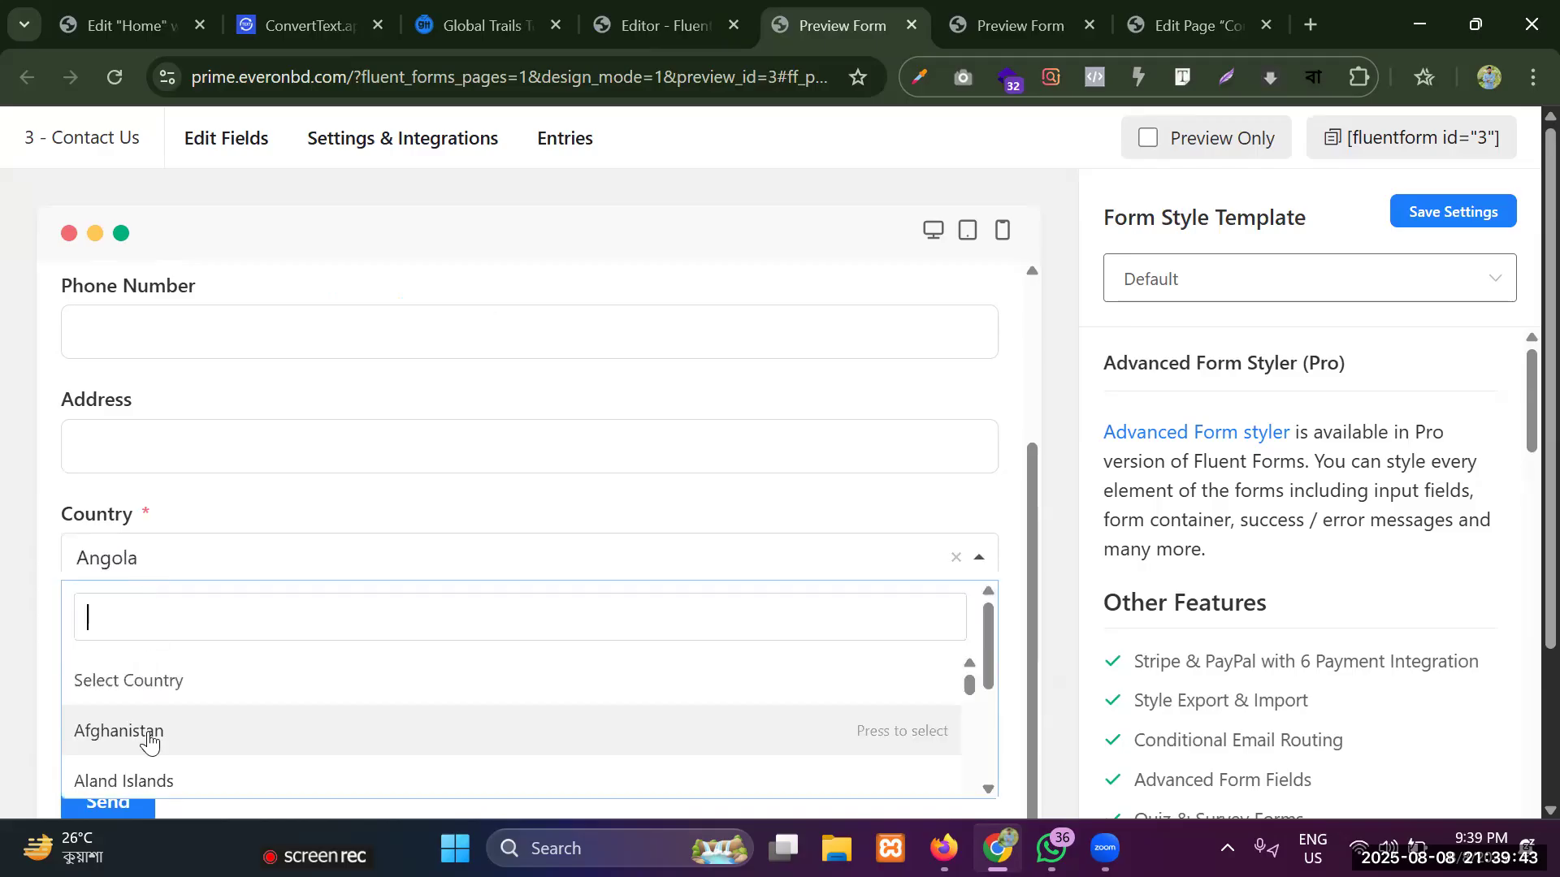
{"action": "type", "text": "bang"}
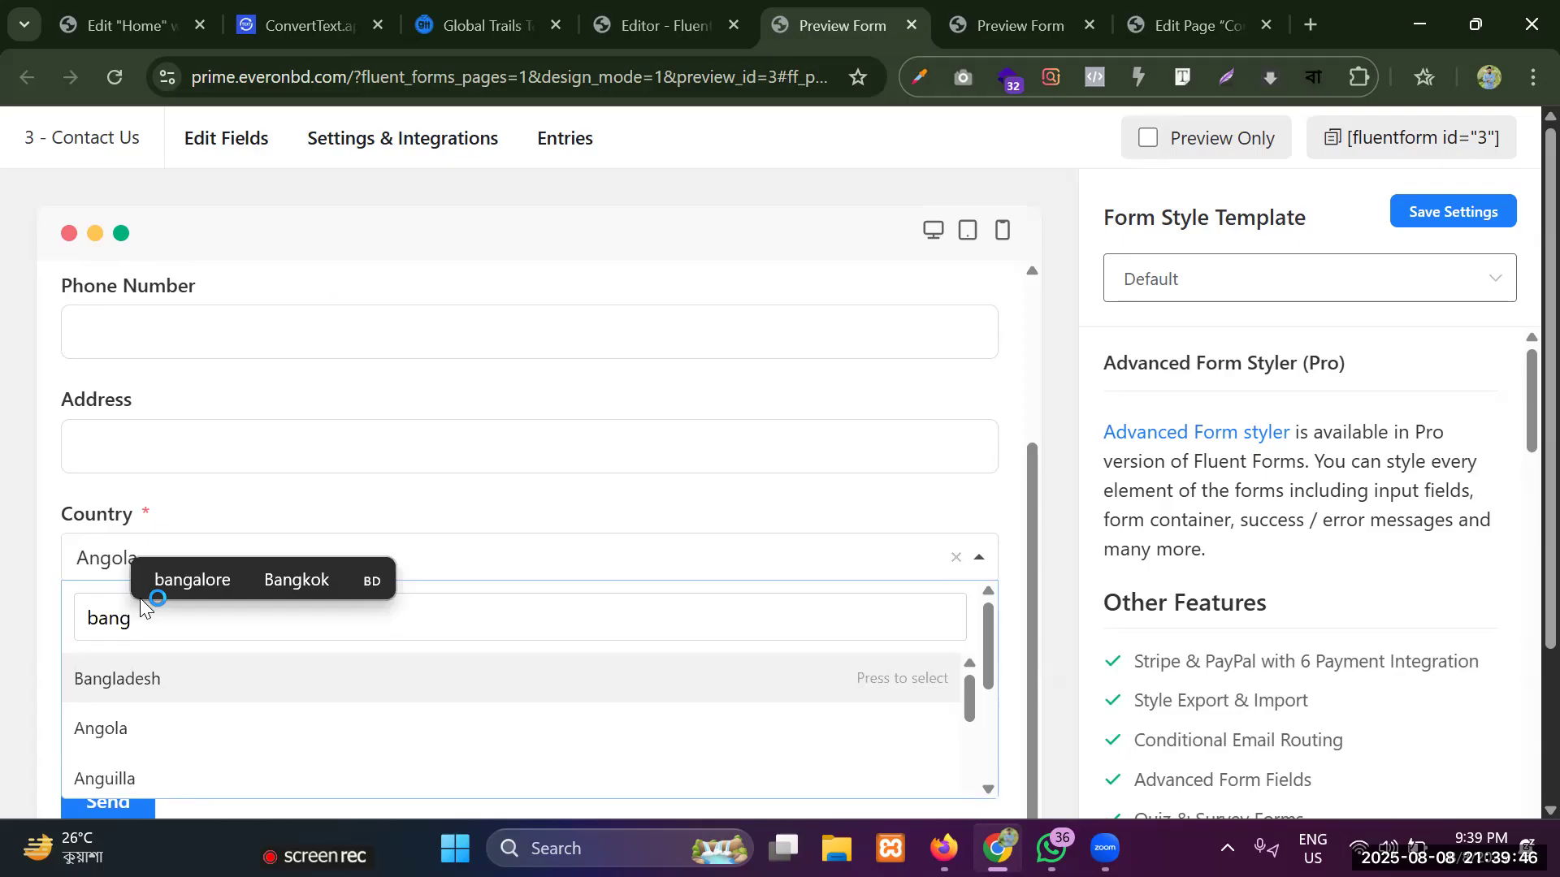
{"action": "left_click", "coordinate": [154, 677]}
{"action": "left_click", "coordinate": [159, 660]}
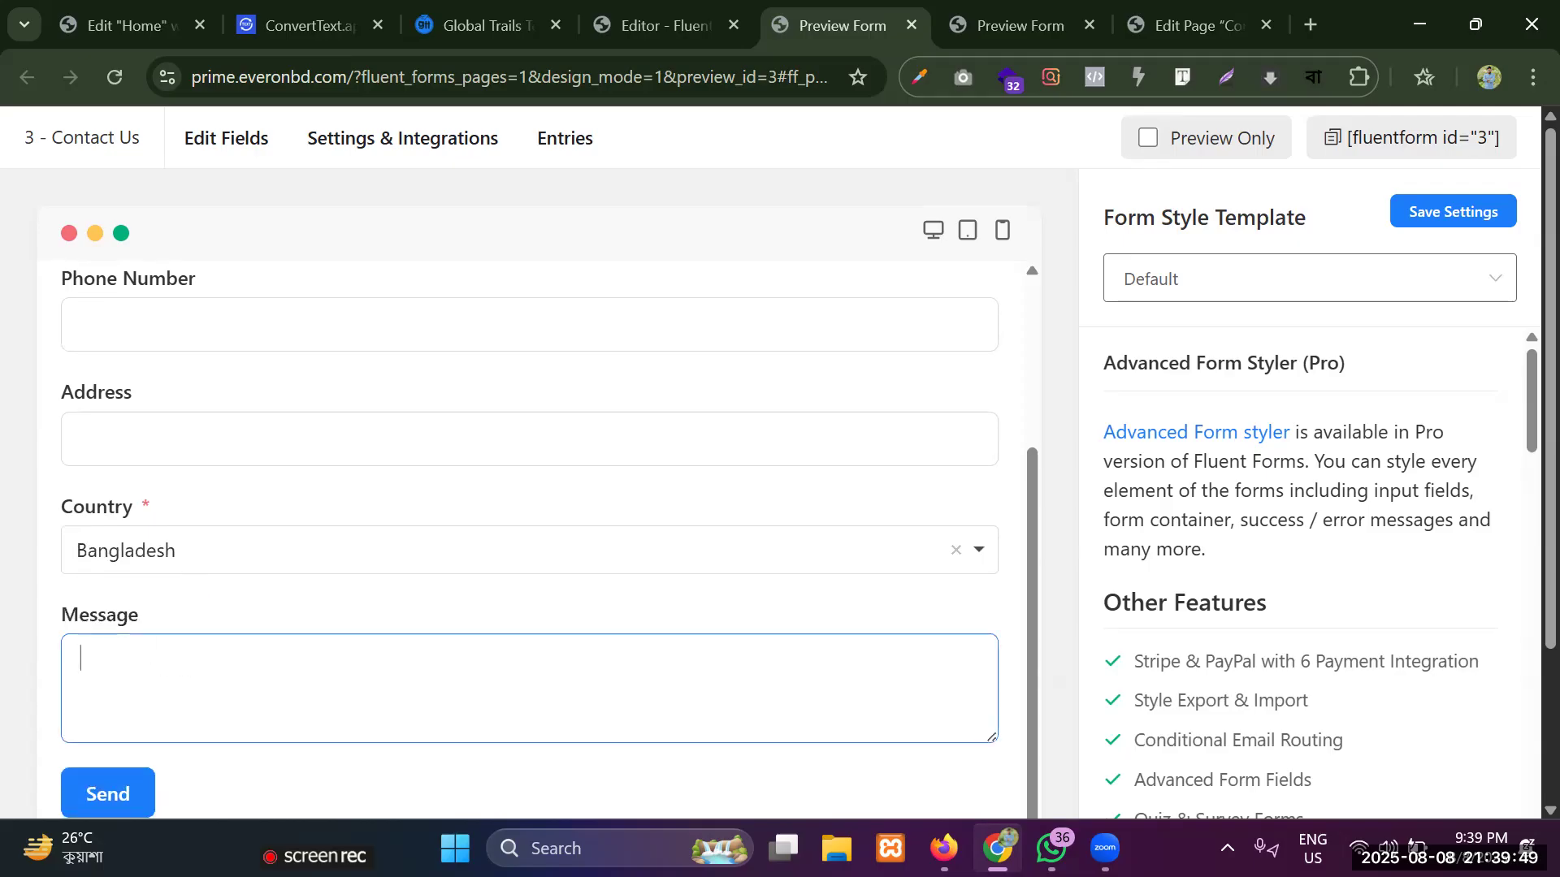
{"action": "left_click_drag", "start_coordinate": [113, 514], "coordinate": [122, 516]}
{"action": "left_click", "coordinate": [144, 505]}
{"action": "left_click", "coordinate": [144, 506]}
{"action": "left_click", "coordinate": [146, 504]}
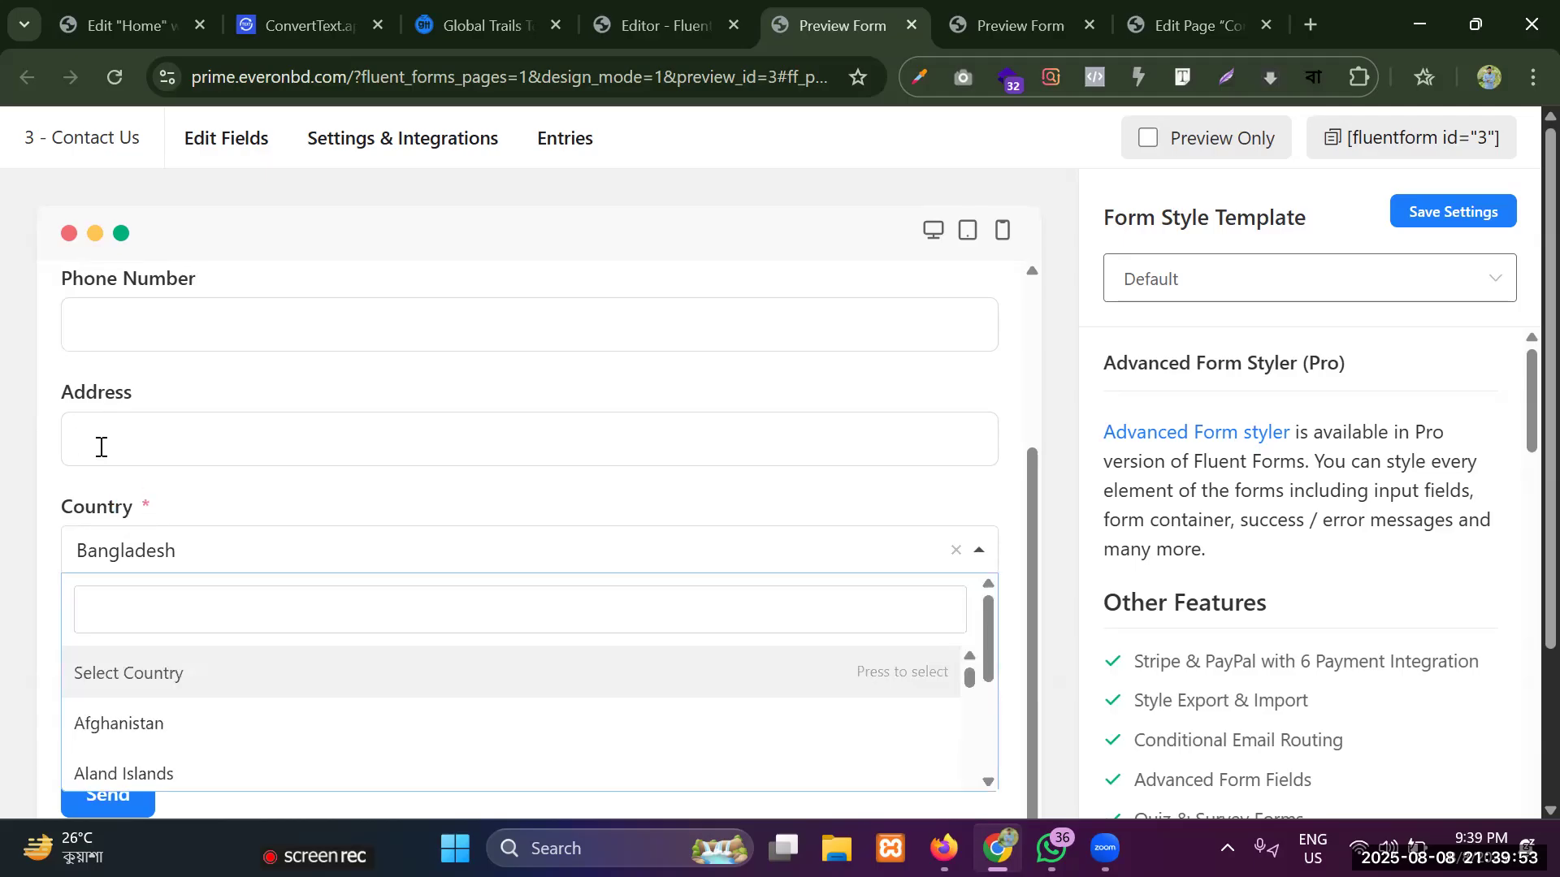
Return to the form editor, make the Name field required, and save the form.
{"action": "left_click", "coordinate": [668, 10]}
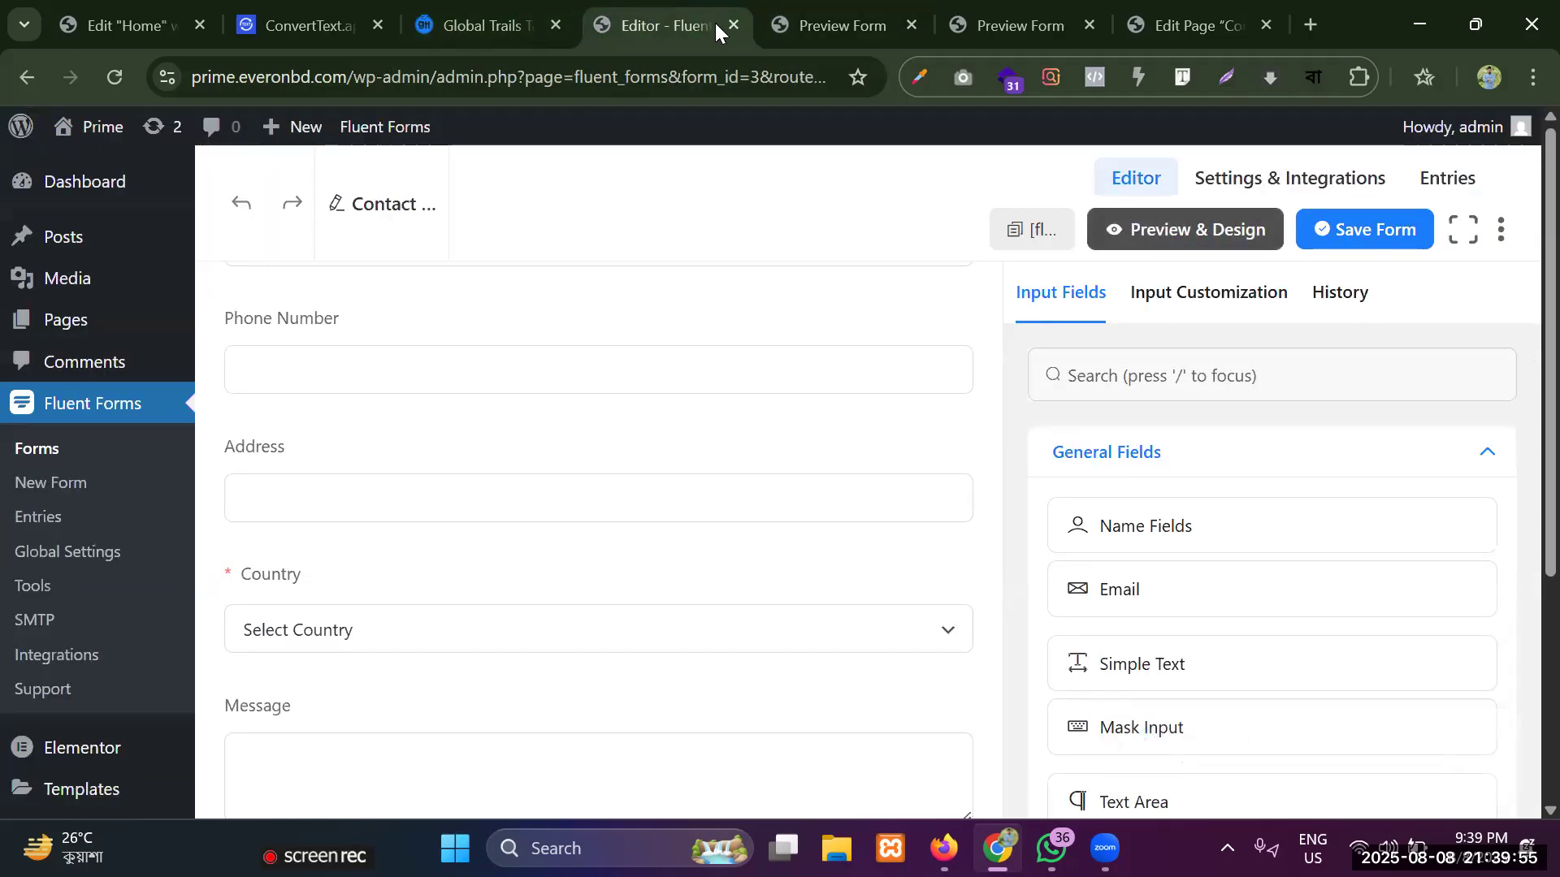
{"action": "scroll", "coordinate": [641, 419], "scroll_direction": "up", "scroll_amount": 3}
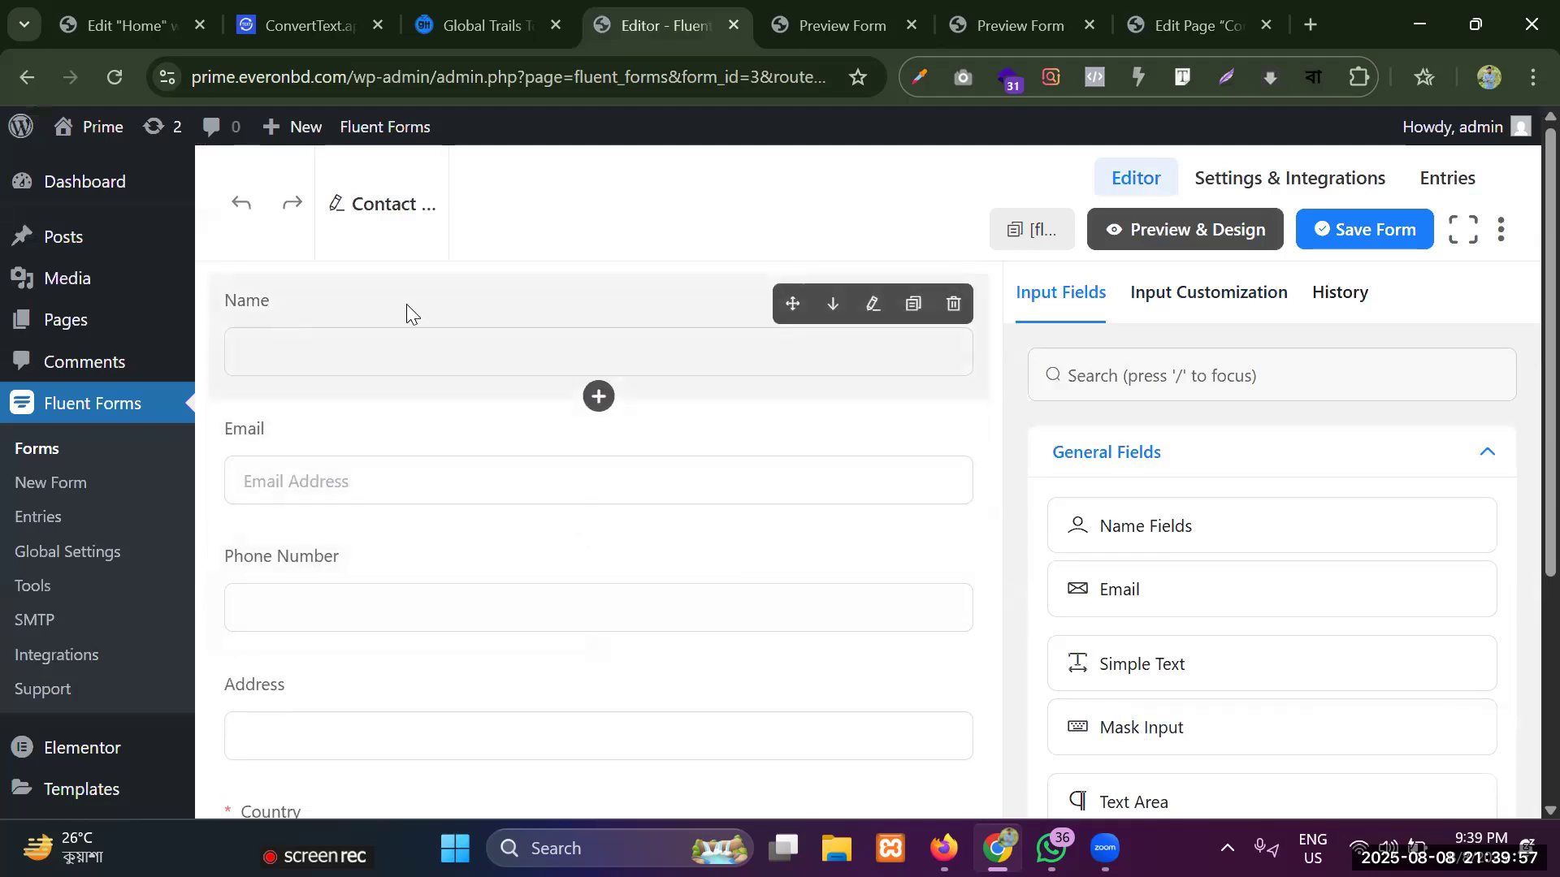
{"action": "left_click", "coordinate": [872, 306]}
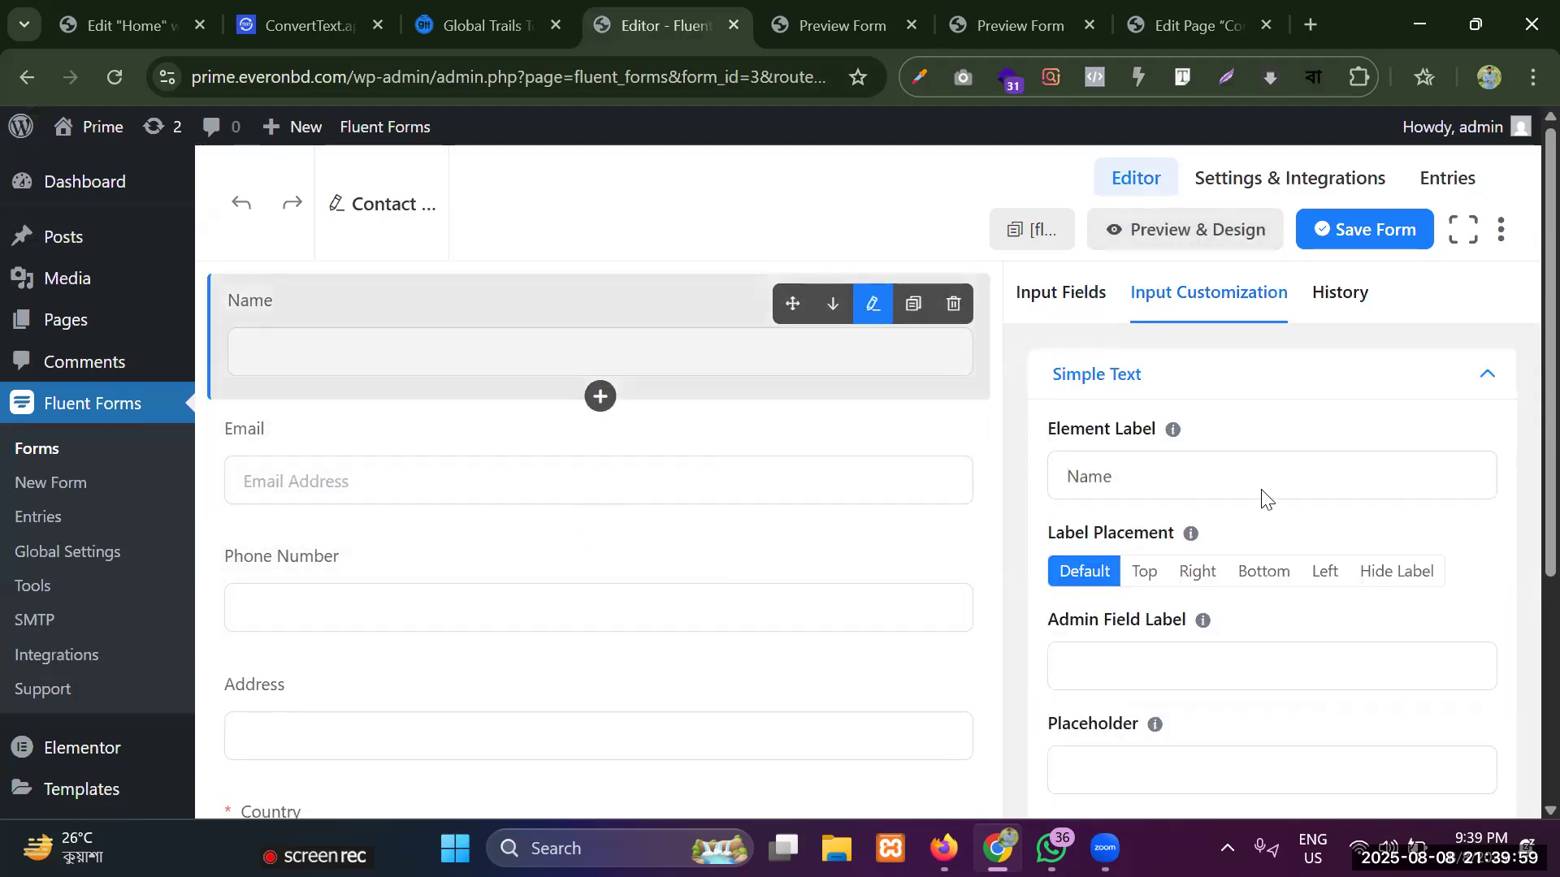
{"action": "scroll", "coordinate": [1174, 466], "scroll_direction": "down", "scroll_amount": 5}
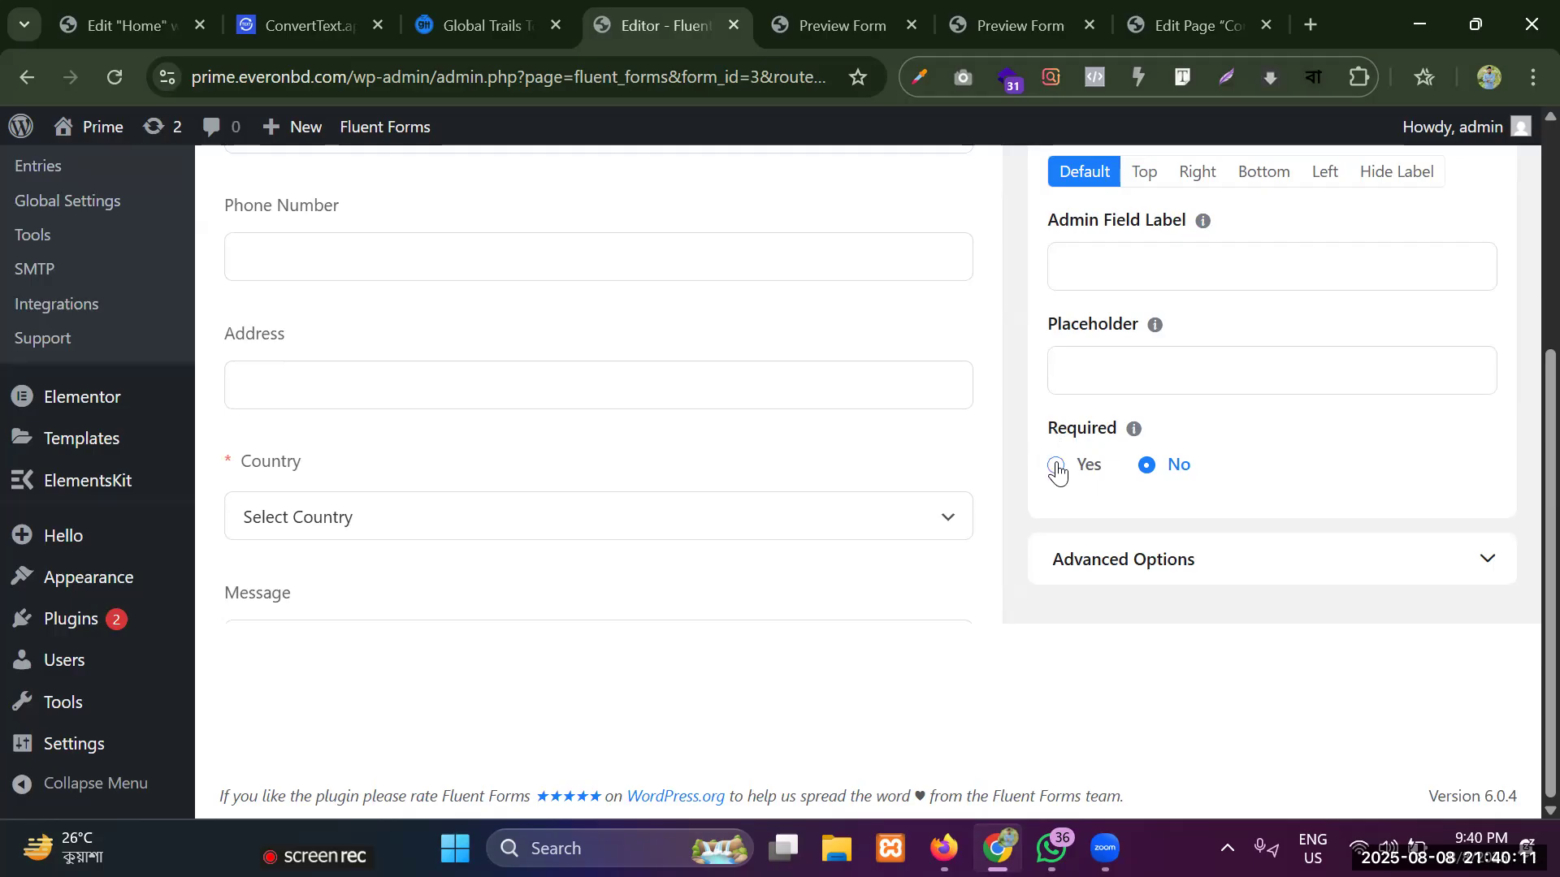
{"action": "left_click", "coordinate": [1056, 467]}
{"action": "scroll", "coordinate": [766, 428], "scroll_direction": "up", "scroll_amount": 4}
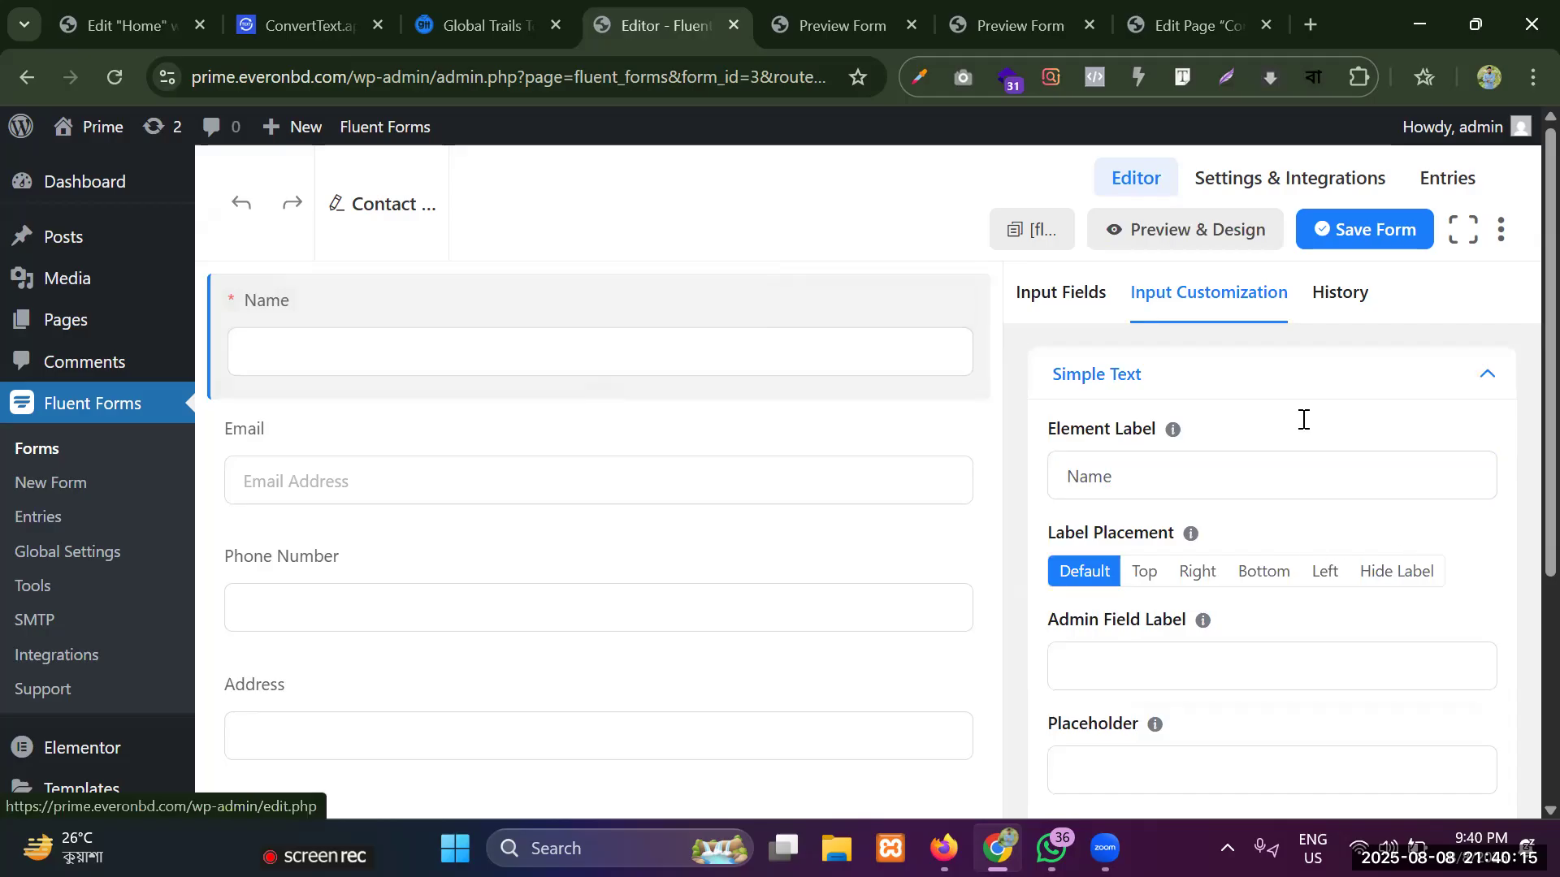
{"action": "left_click", "coordinate": [1379, 230]}
Examine the form's current fields and the general input field types available for it.
{"action": "scroll", "coordinate": [824, 440], "scroll_direction": "down", "scroll_amount": 1}
{"action": "scroll", "coordinate": [824, 439], "scroll_direction": "up", "scroll_amount": 1}
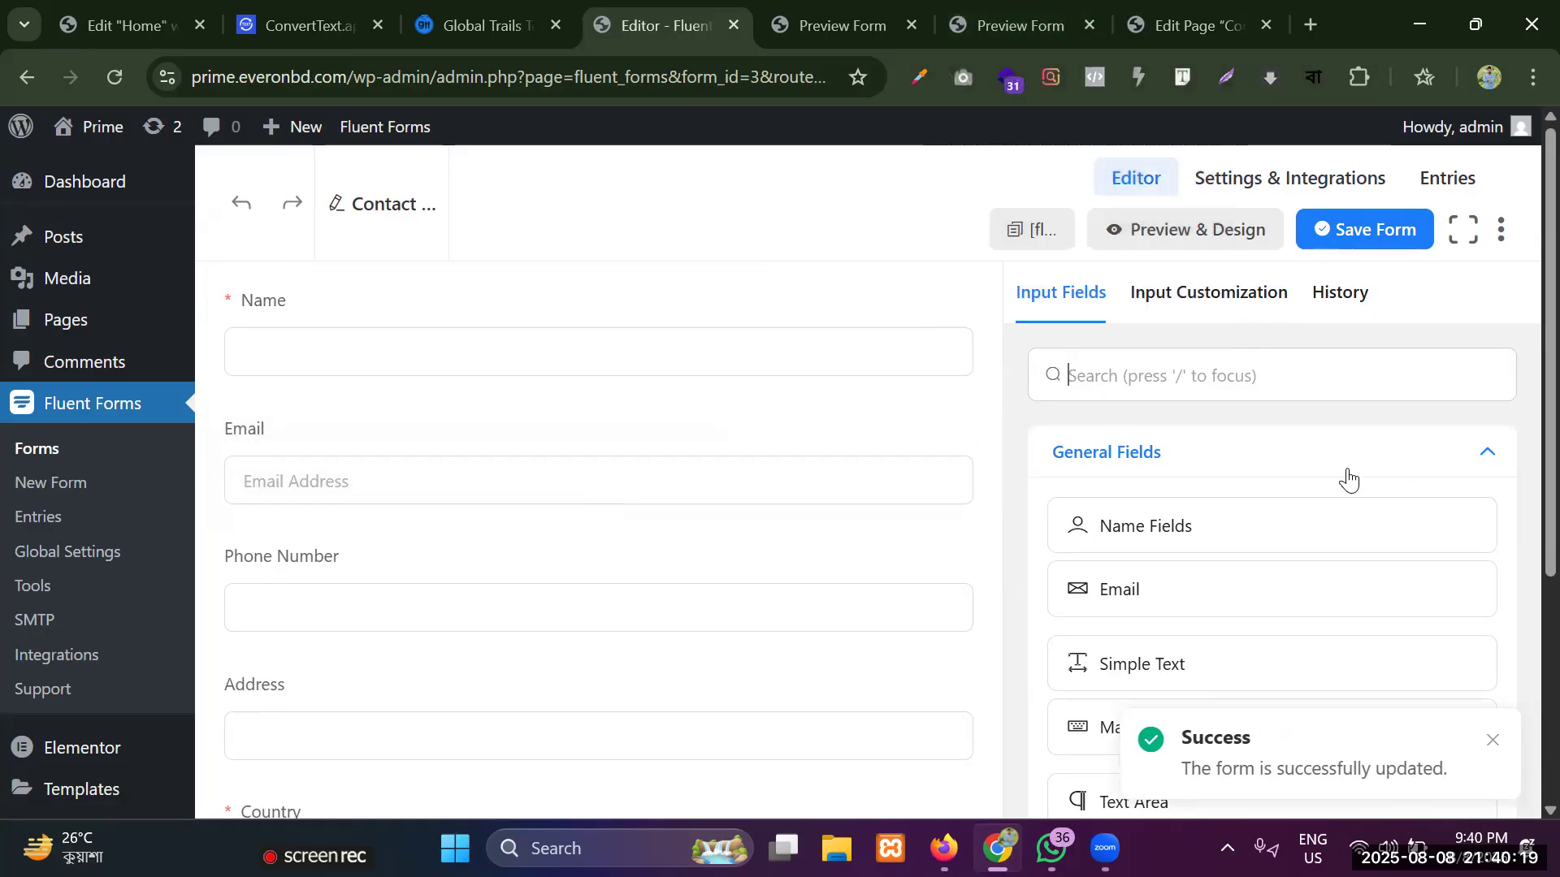
{"action": "scroll", "coordinate": [1274, 443], "scroll_direction": "down", "scroll_amount": 3}
{"action": "scroll", "coordinate": [1275, 443], "scroll_direction": "up", "scroll_amount": 3}
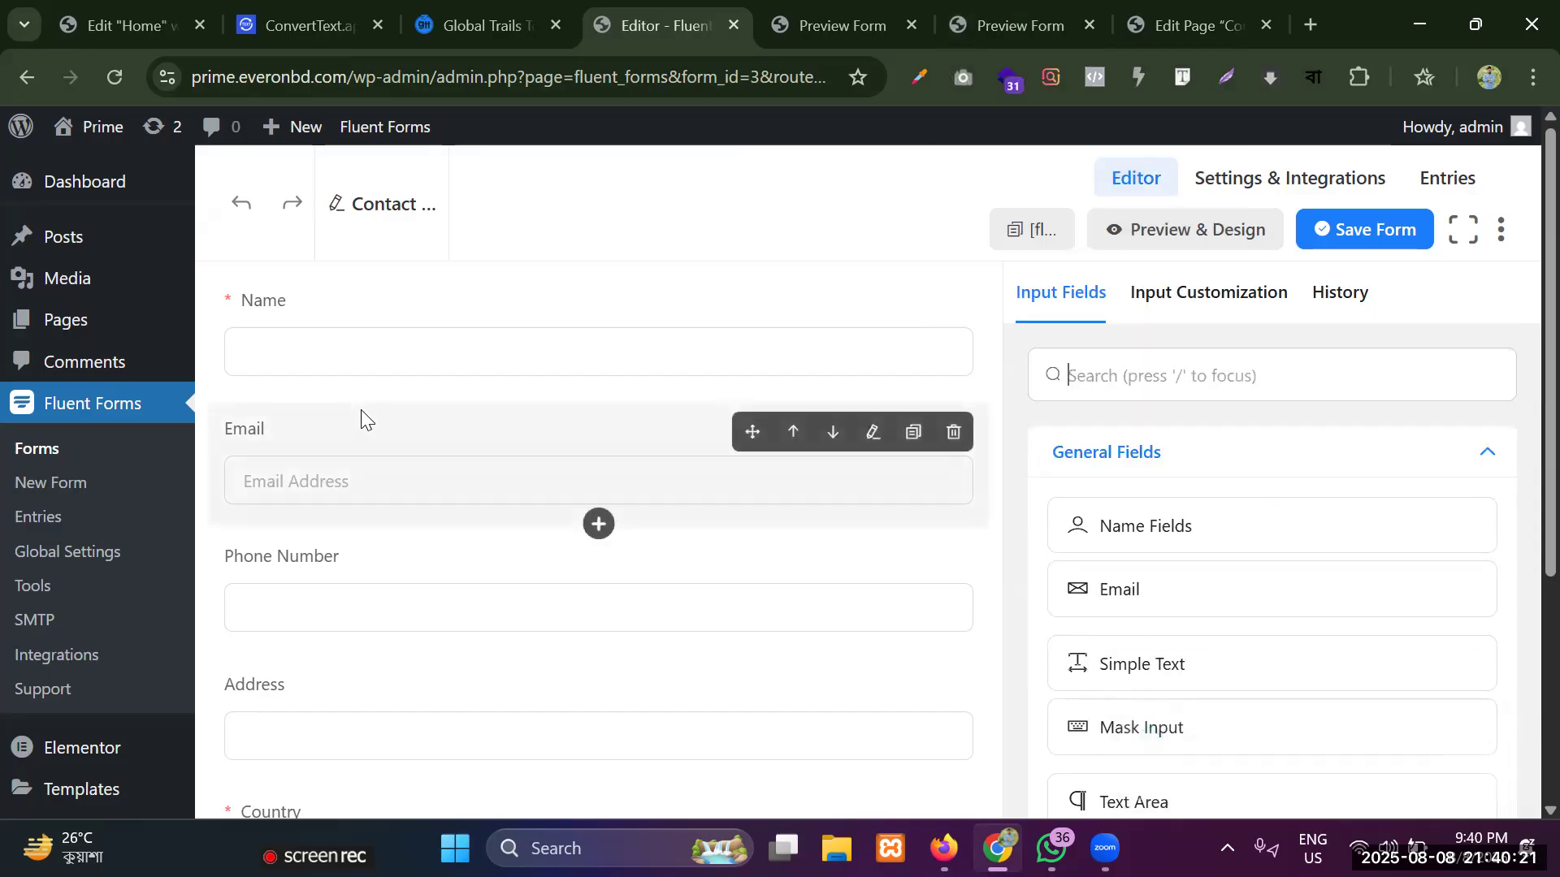
{"action": "scroll", "coordinate": [1177, 496], "scroll_direction": "down", "scroll_amount": 8}
{"action": "scroll", "coordinate": [1174, 494], "scroll_direction": "down", "scroll_amount": 6}
{"action": "scroll", "coordinate": [396, 471], "scroll_direction": "up", "scroll_amount": 3}
{"action": "scroll", "coordinate": [395, 465], "scroll_direction": "up", "scroll_amount": 1}
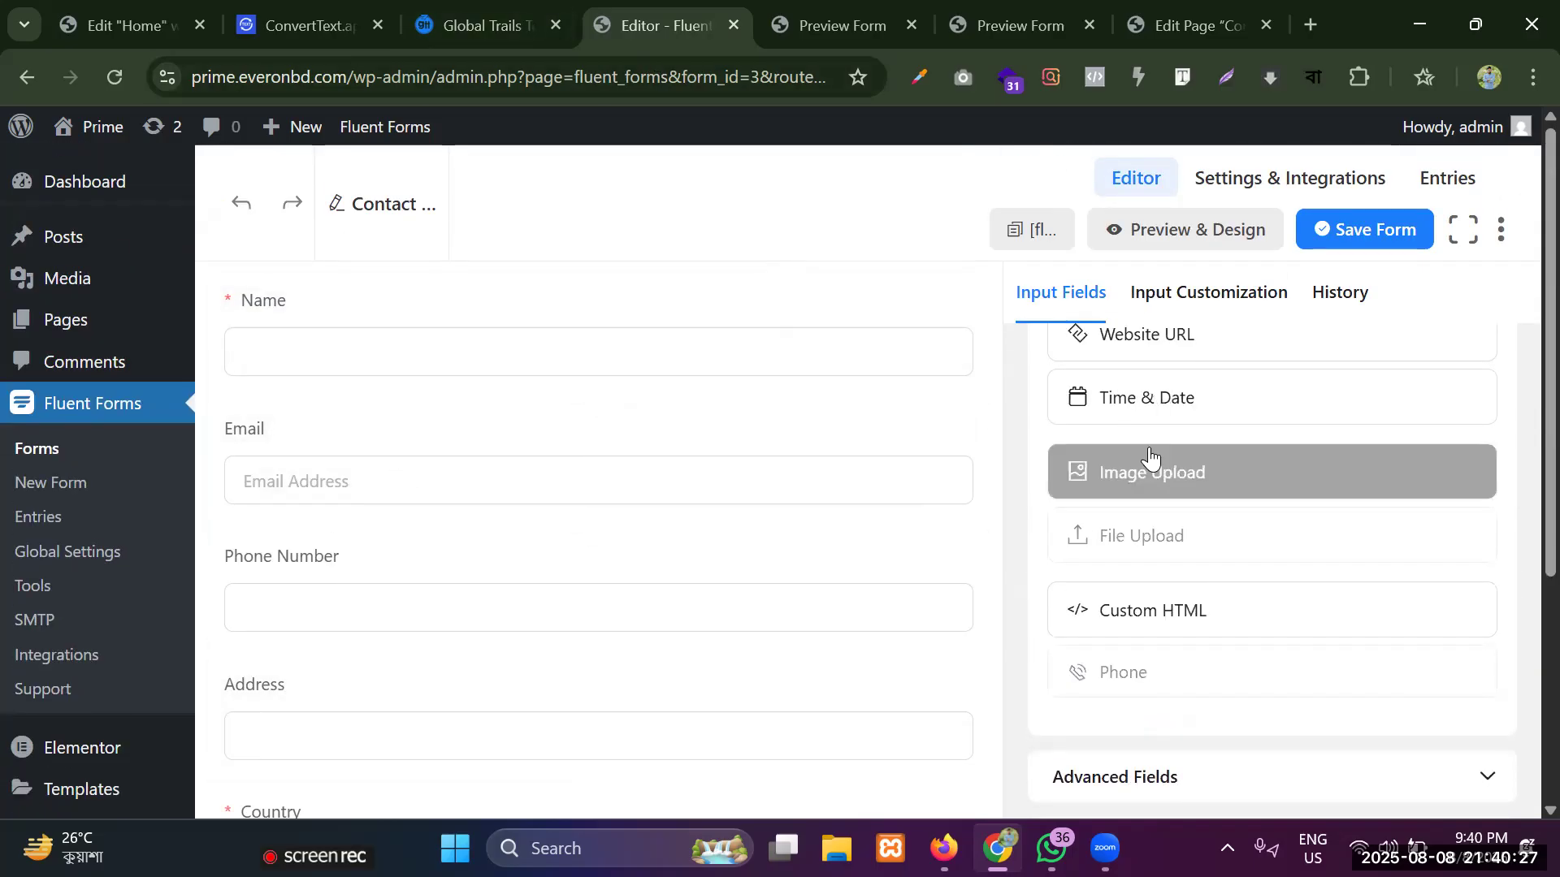
{"action": "scroll", "coordinate": [1150, 459], "scroll_direction": "up", "scroll_amount": 3}
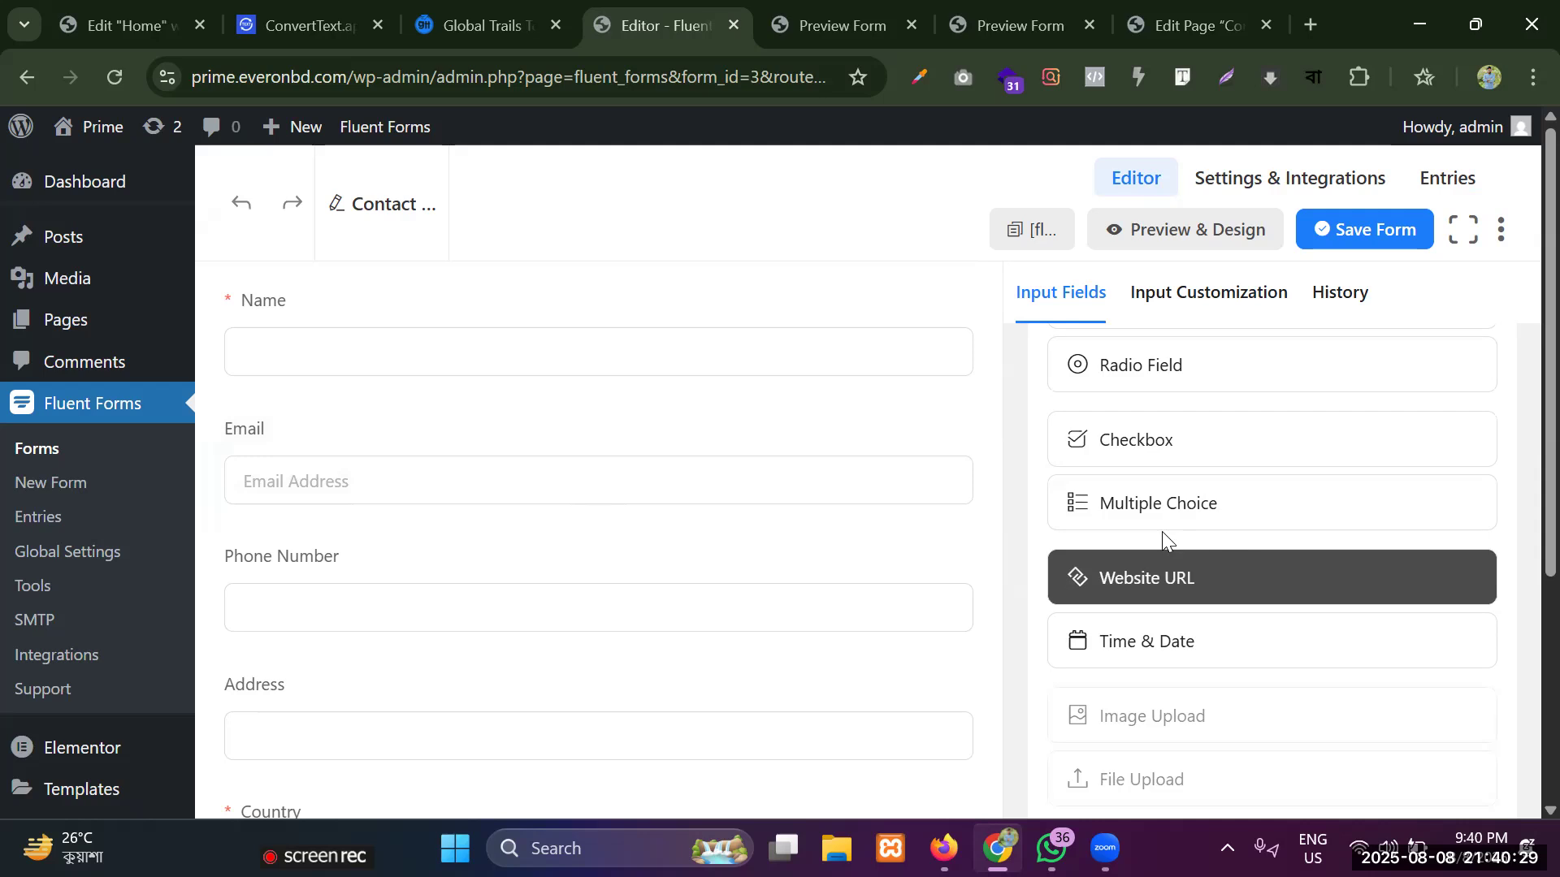
{"action": "scroll", "coordinate": [1204, 477], "scroll_direction": "up", "scroll_amount": 3}
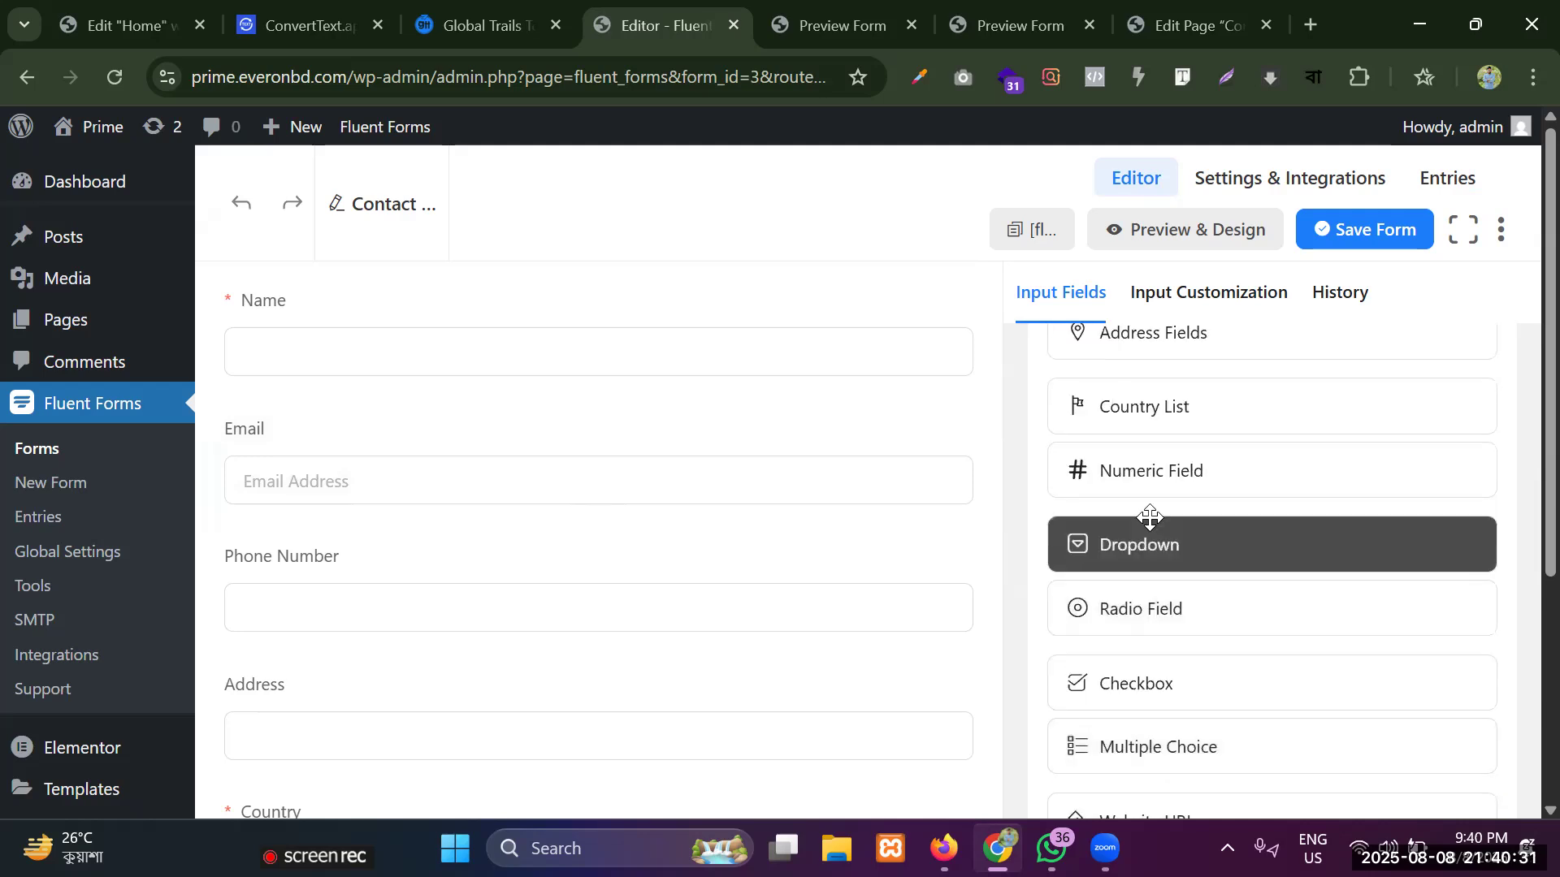
{"action": "scroll", "coordinate": [1183, 466], "scroll_direction": "up", "scroll_amount": 1}
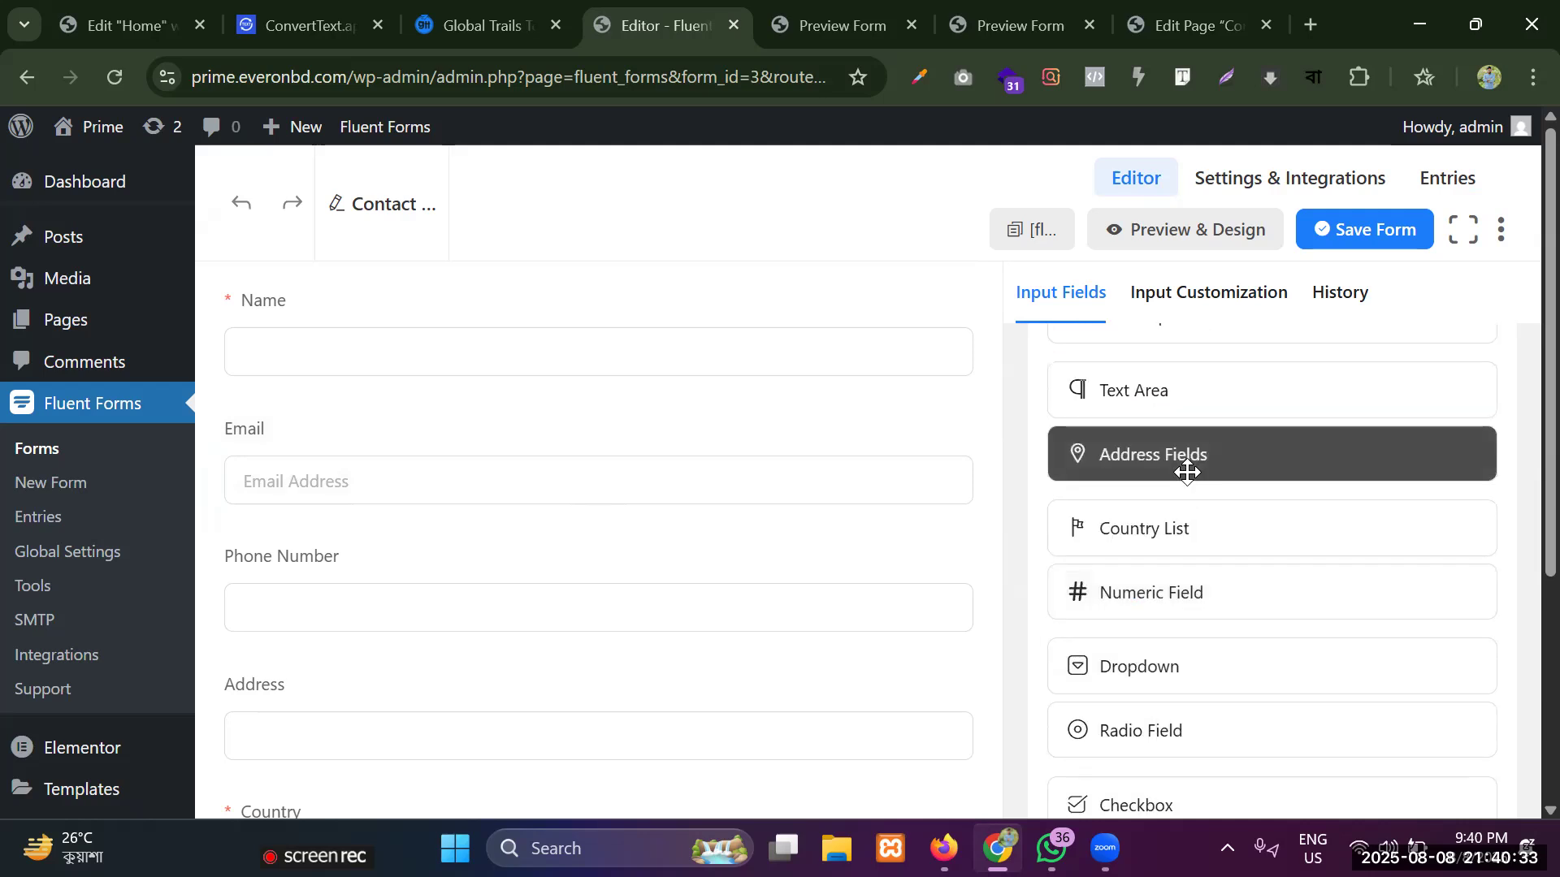
{"action": "scroll", "coordinate": [1187, 472], "scroll_direction": "up", "scroll_amount": 4}
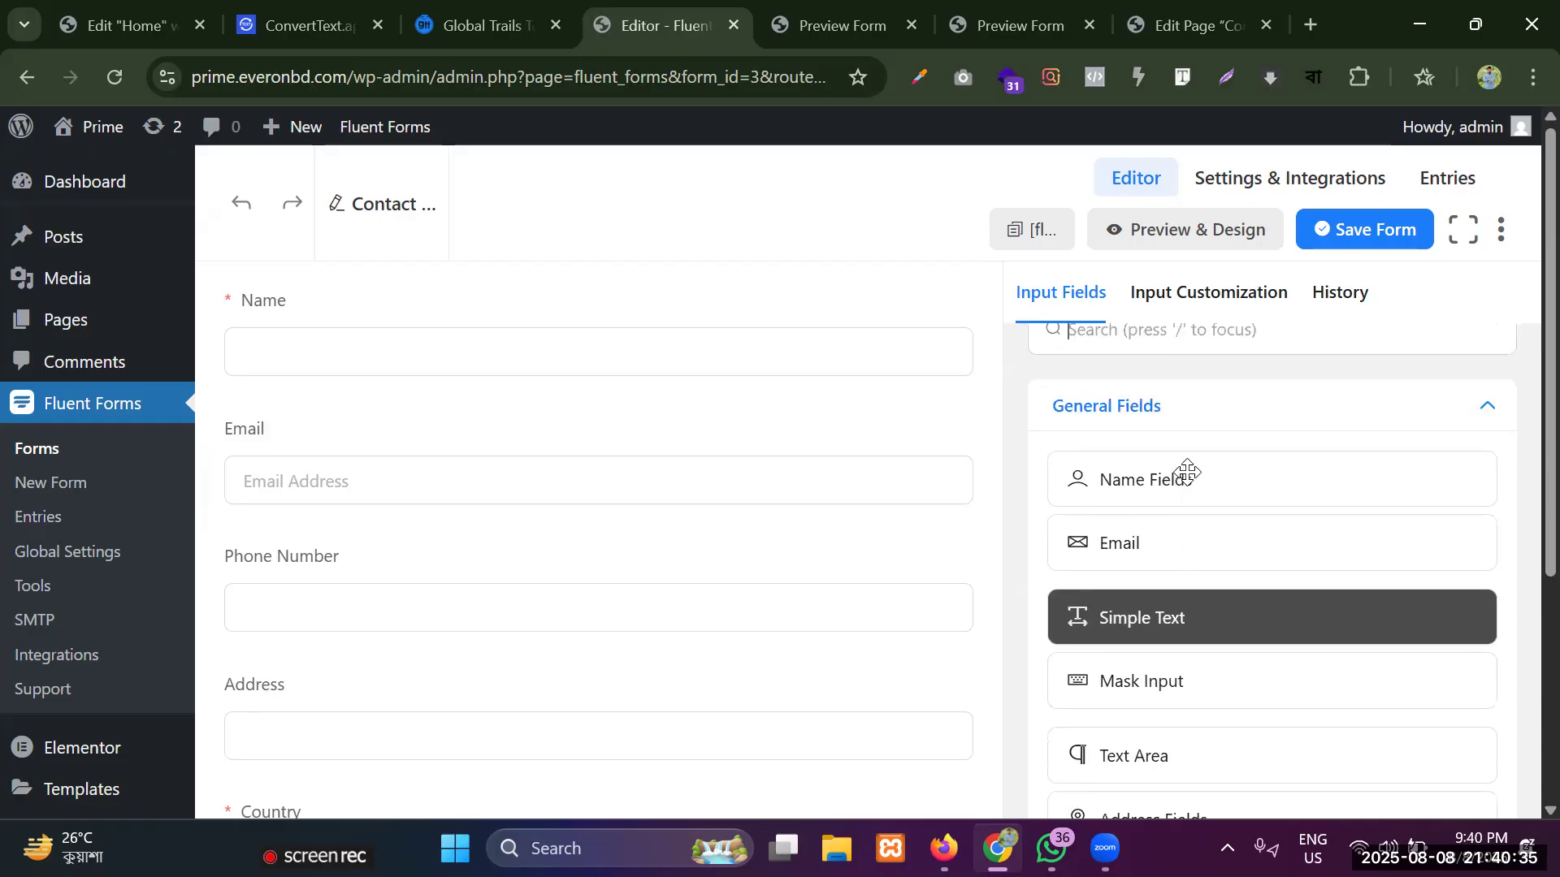
Add a Time & Date field between the Phone Number and Address fields, and save the form.
{"action": "scroll", "coordinate": [1194, 524], "scroll_direction": "down", "scroll_amount": 5}
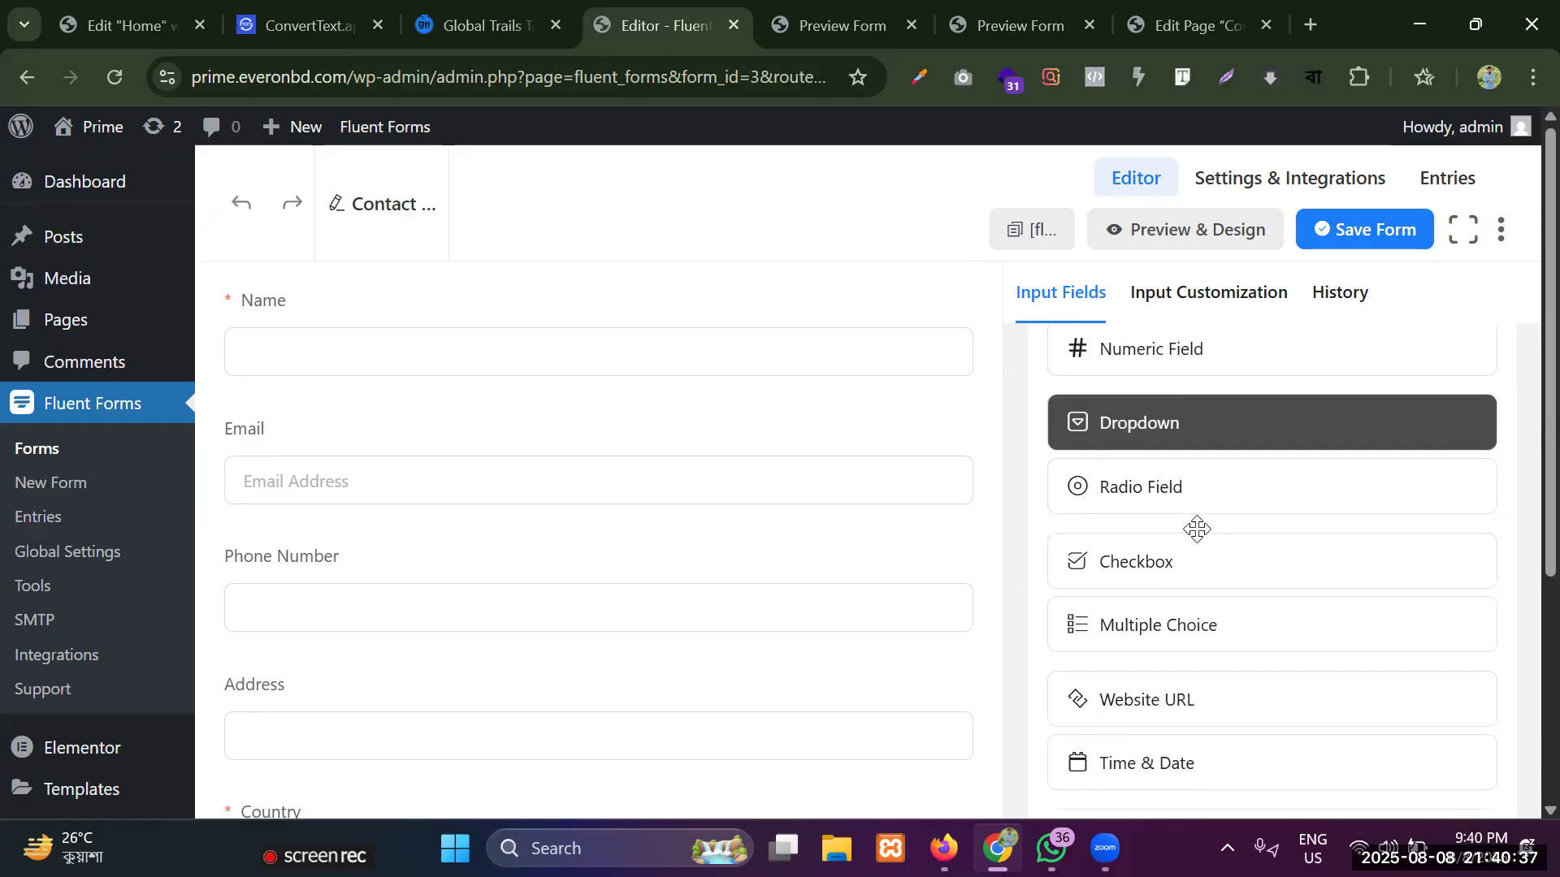
{"action": "scroll", "coordinate": [1197, 529], "scroll_direction": "down", "scroll_amount": 4}
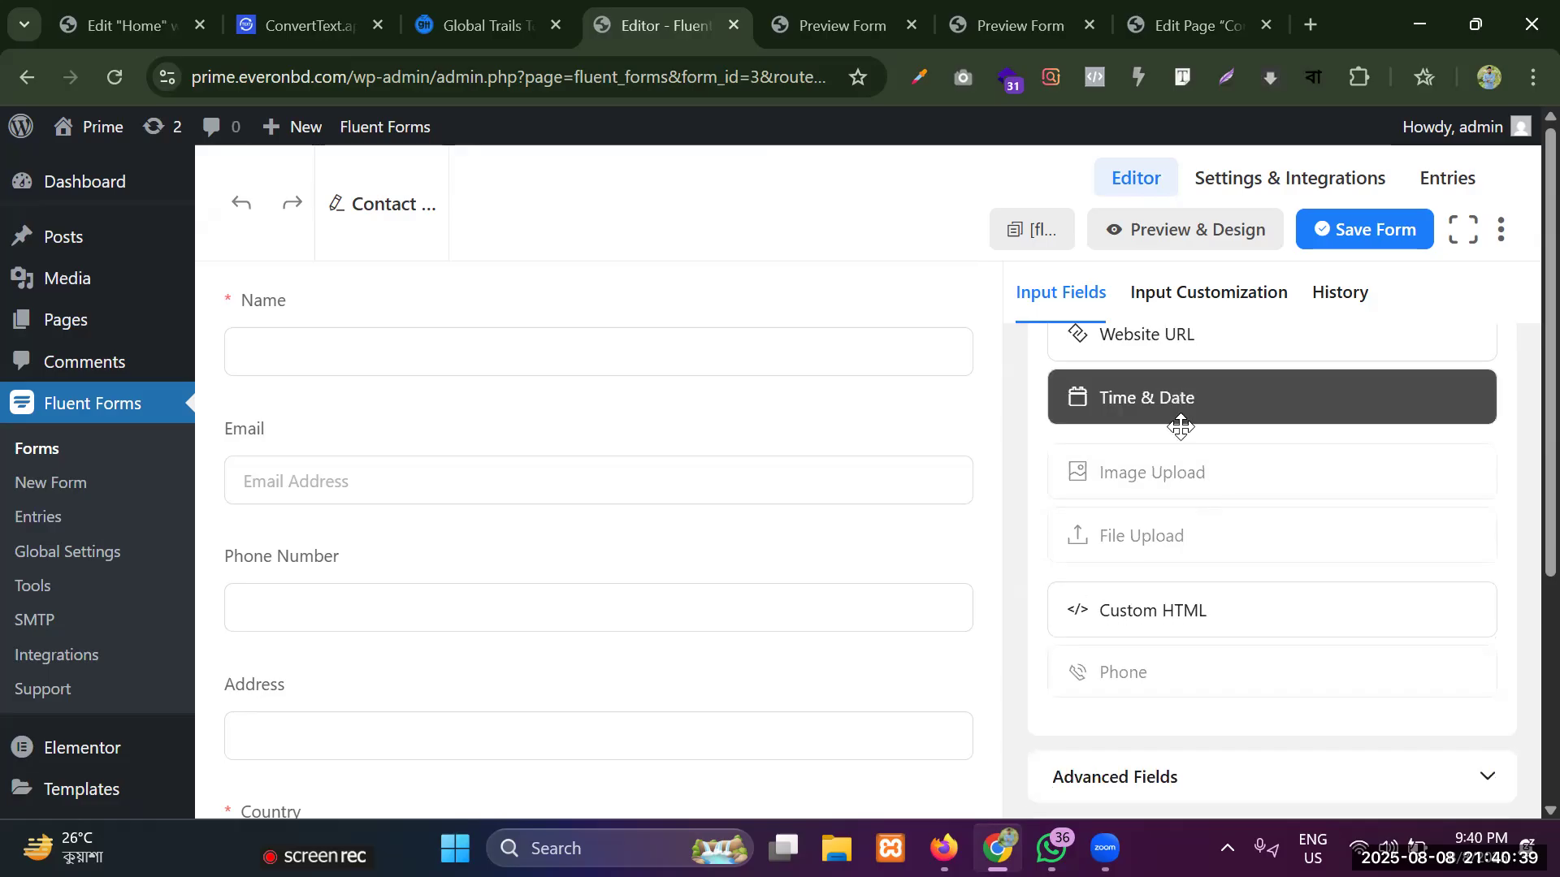
{"action": "left_click_drag", "start_coordinate": [1174, 406], "coordinate": [402, 671]}
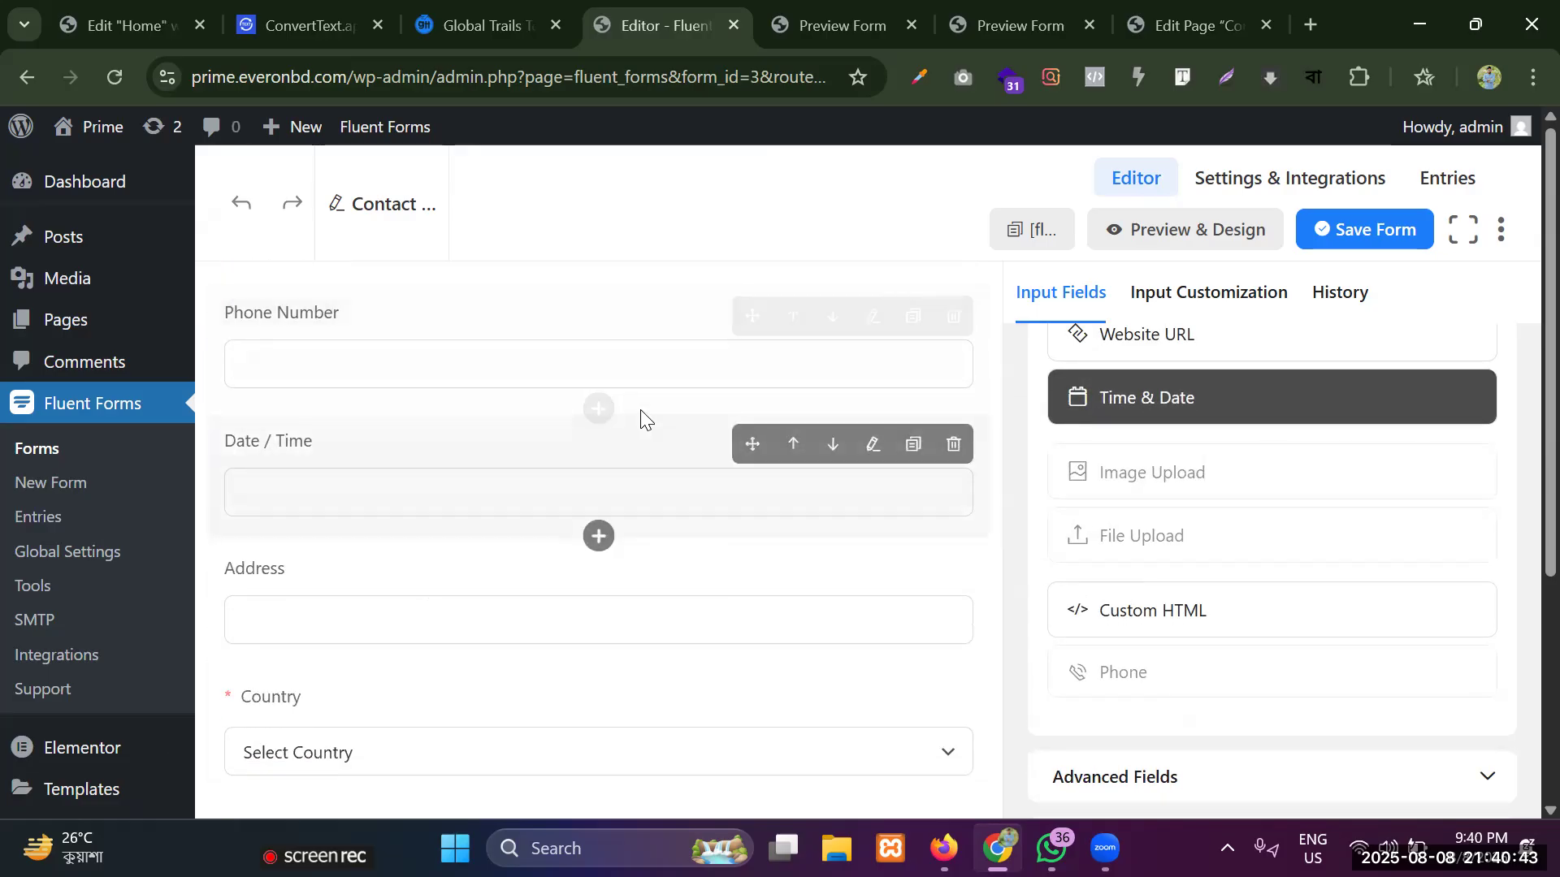
{"action": "left_click", "coordinate": [1341, 227]}
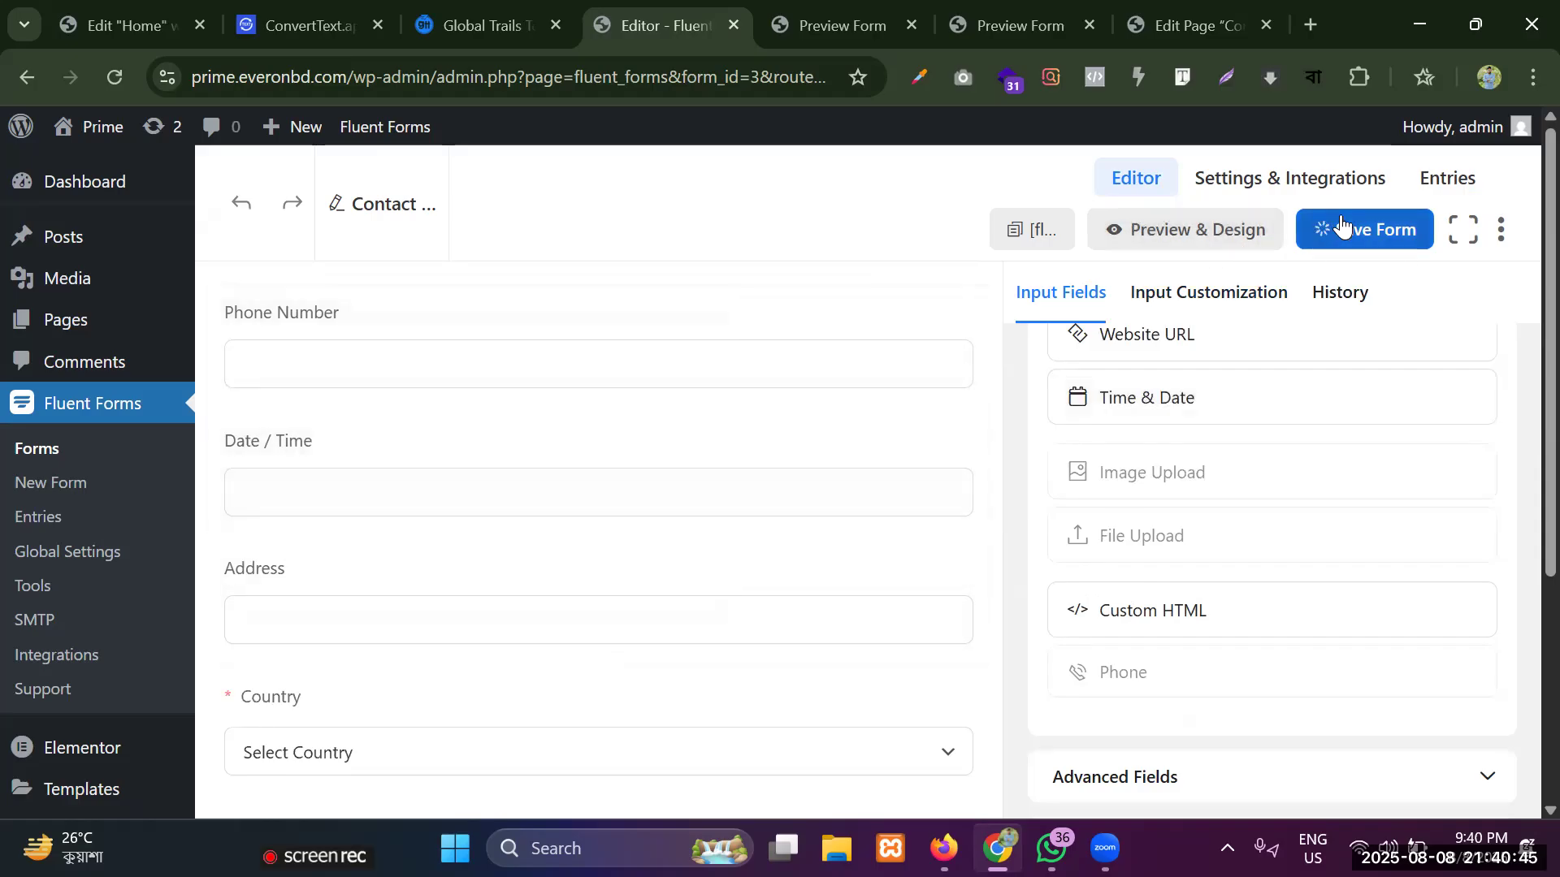
Set the Date / Time field's placeholder to "Date" and save the form.
{"action": "mouse_move", "coordinate": [240, 487]}
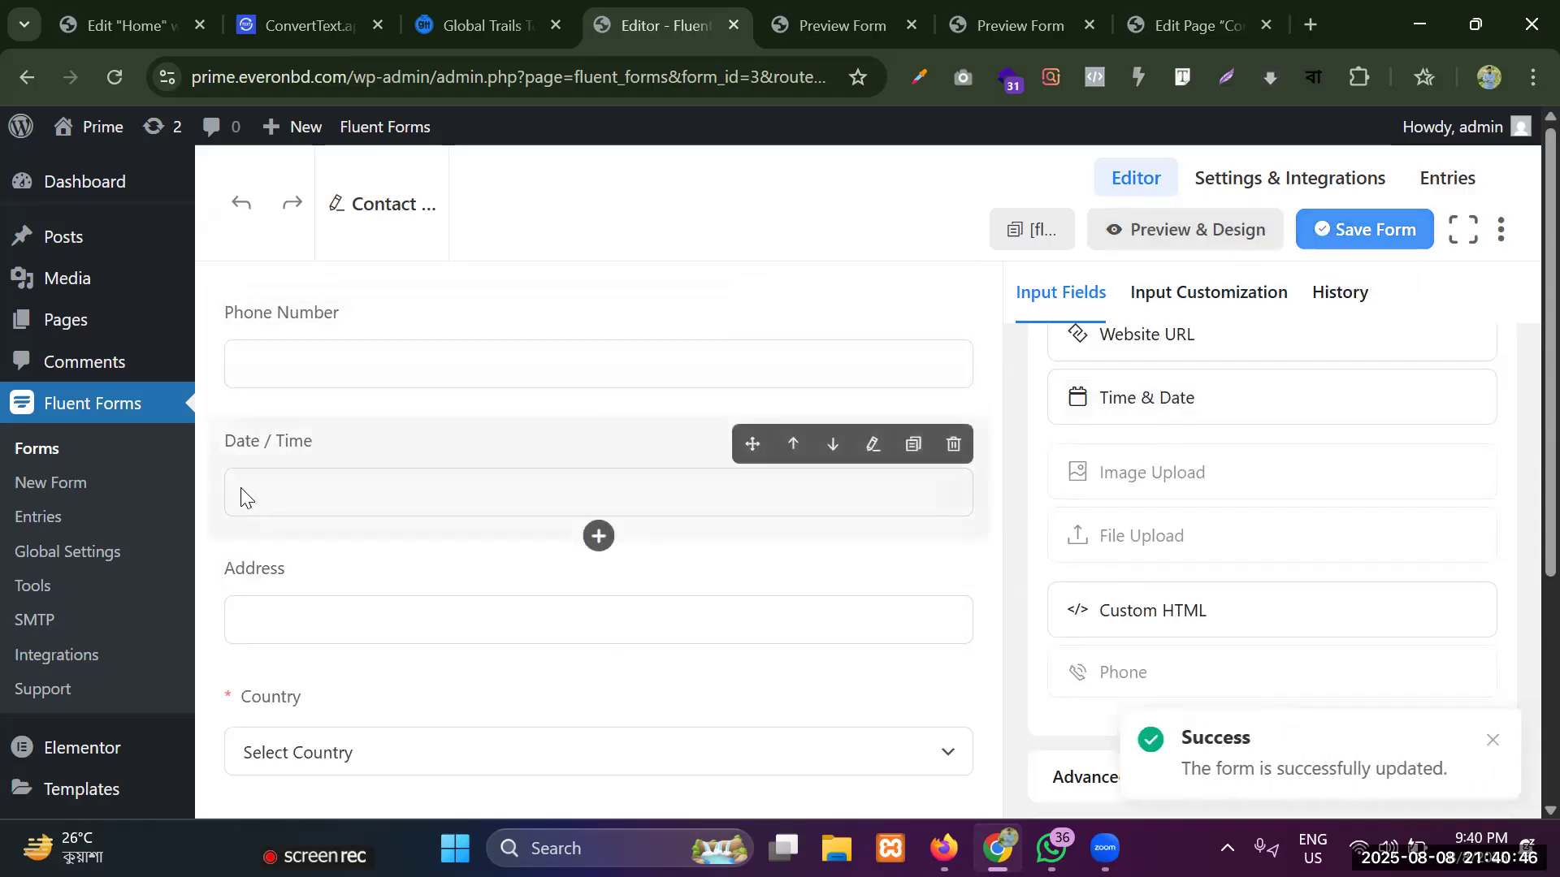
{"action": "left_click", "coordinate": [873, 446]}
{"action": "scroll", "coordinate": [1229, 480], "scroll_direction": "down", "scroll_amount": 1}
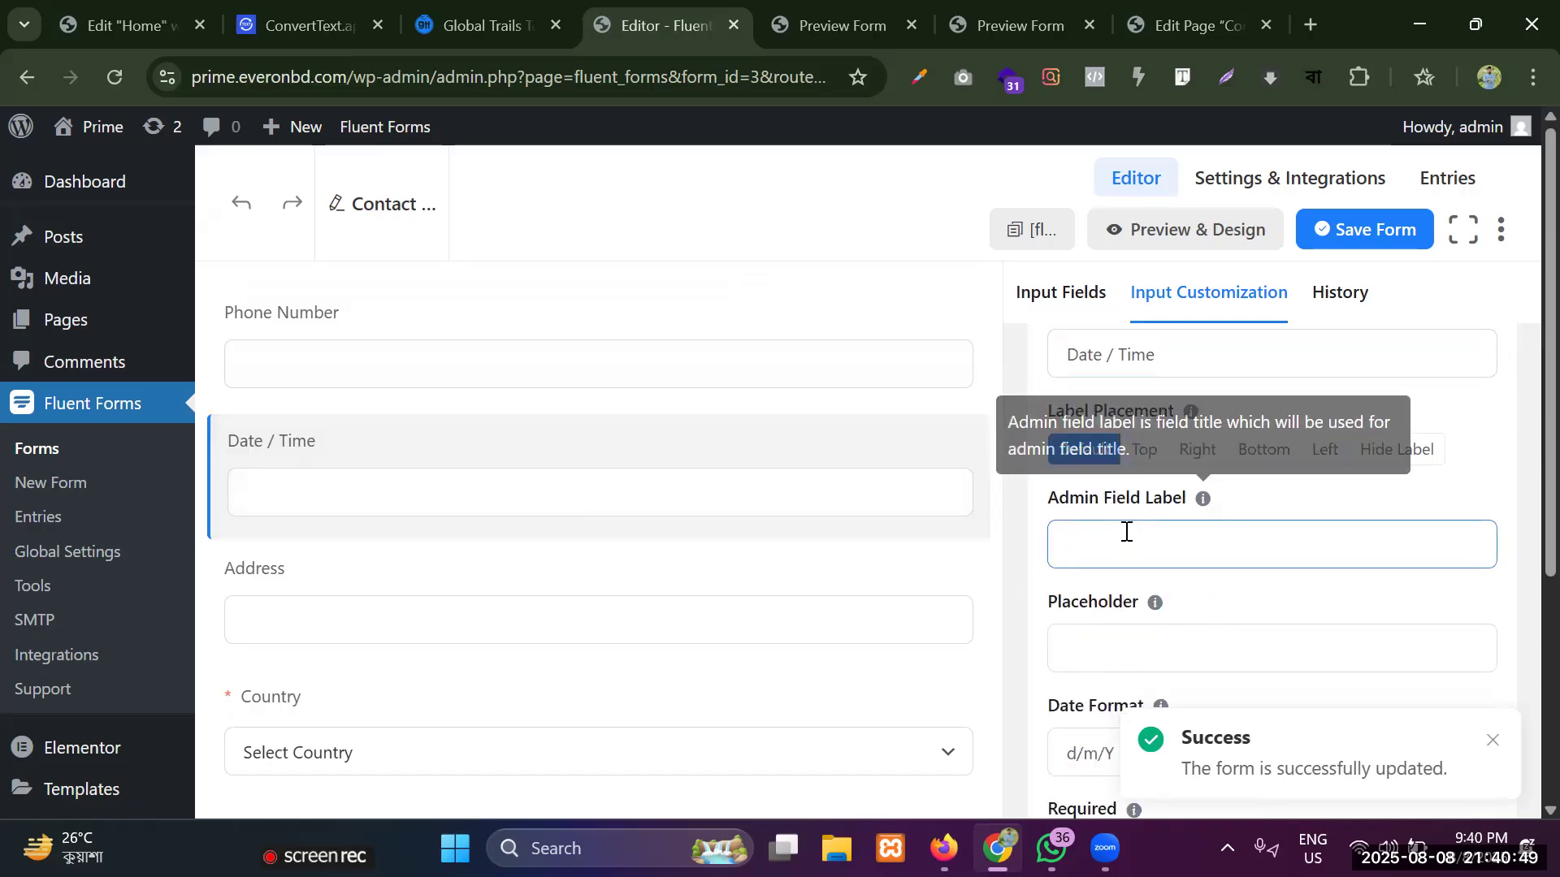
{"action": "left_click", "coordinate": [1120, 641]}
{"action": "type", "text": "Da"}
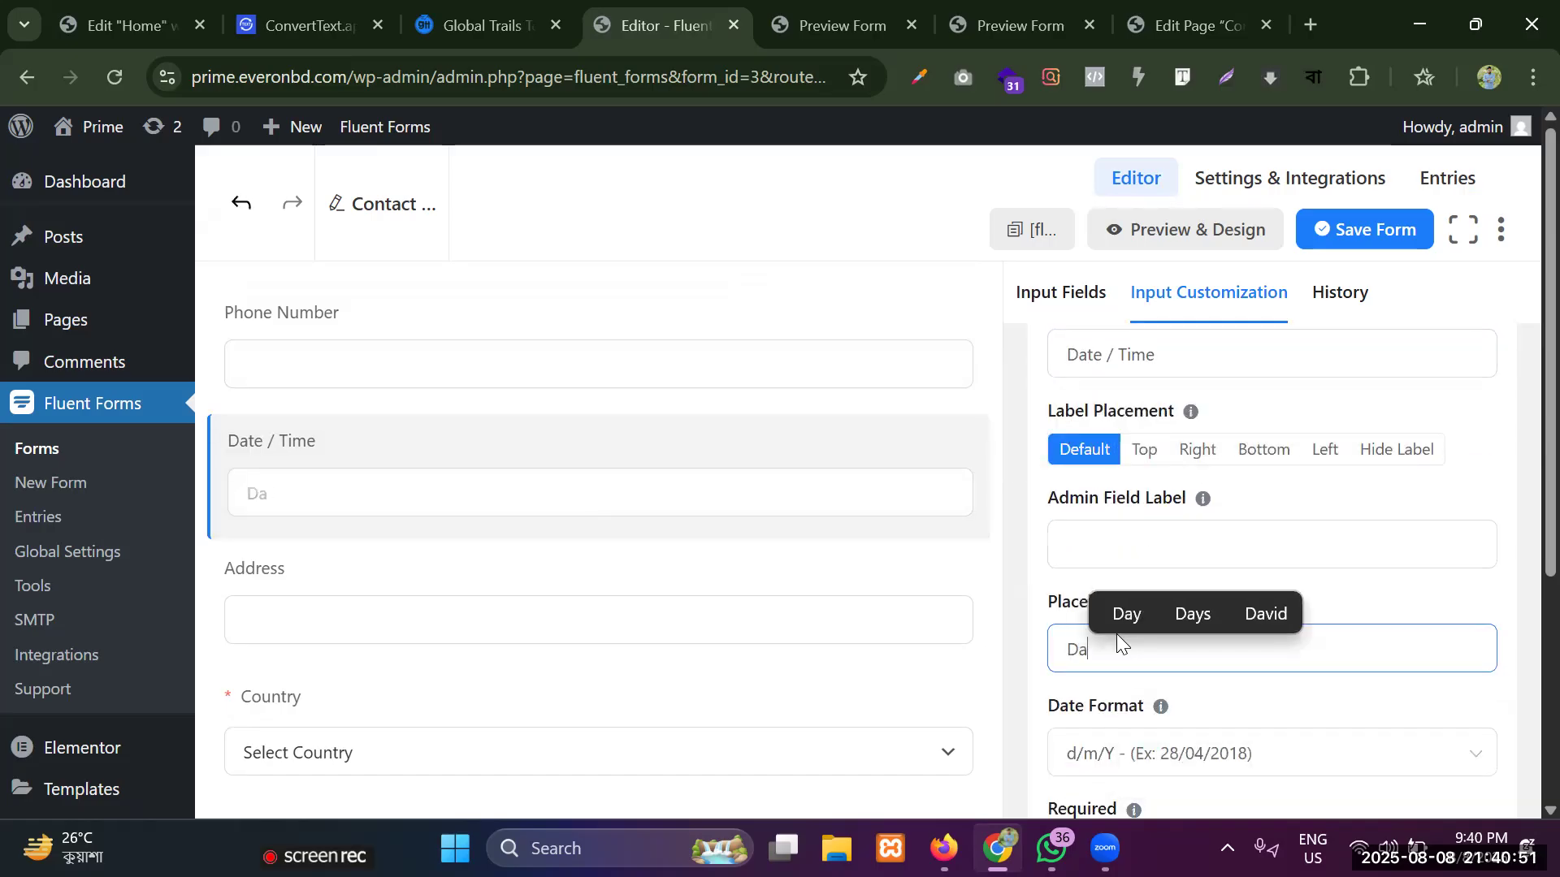
{"action": "type", "text": "te"}
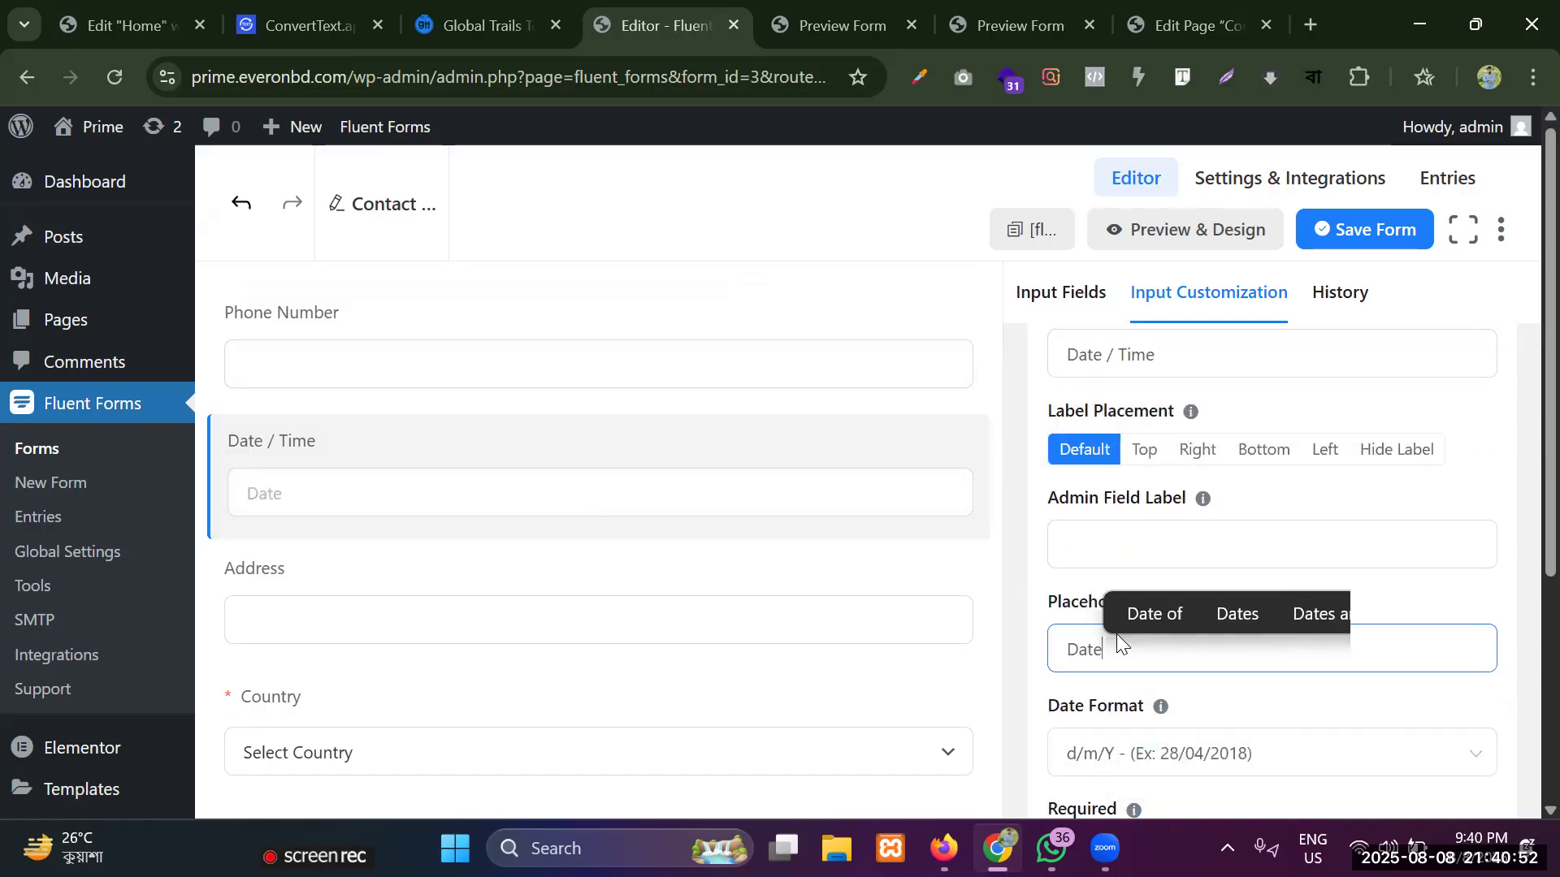
{"action": "left_click", "coordinate": [1348, 233]}
Shorten the Date / Time field's element label to "Date" and save the form.
{"action": "left_click", "coordinate": [331, 457]}
{"action": "left_click", "coordinate": [1153, 483]}
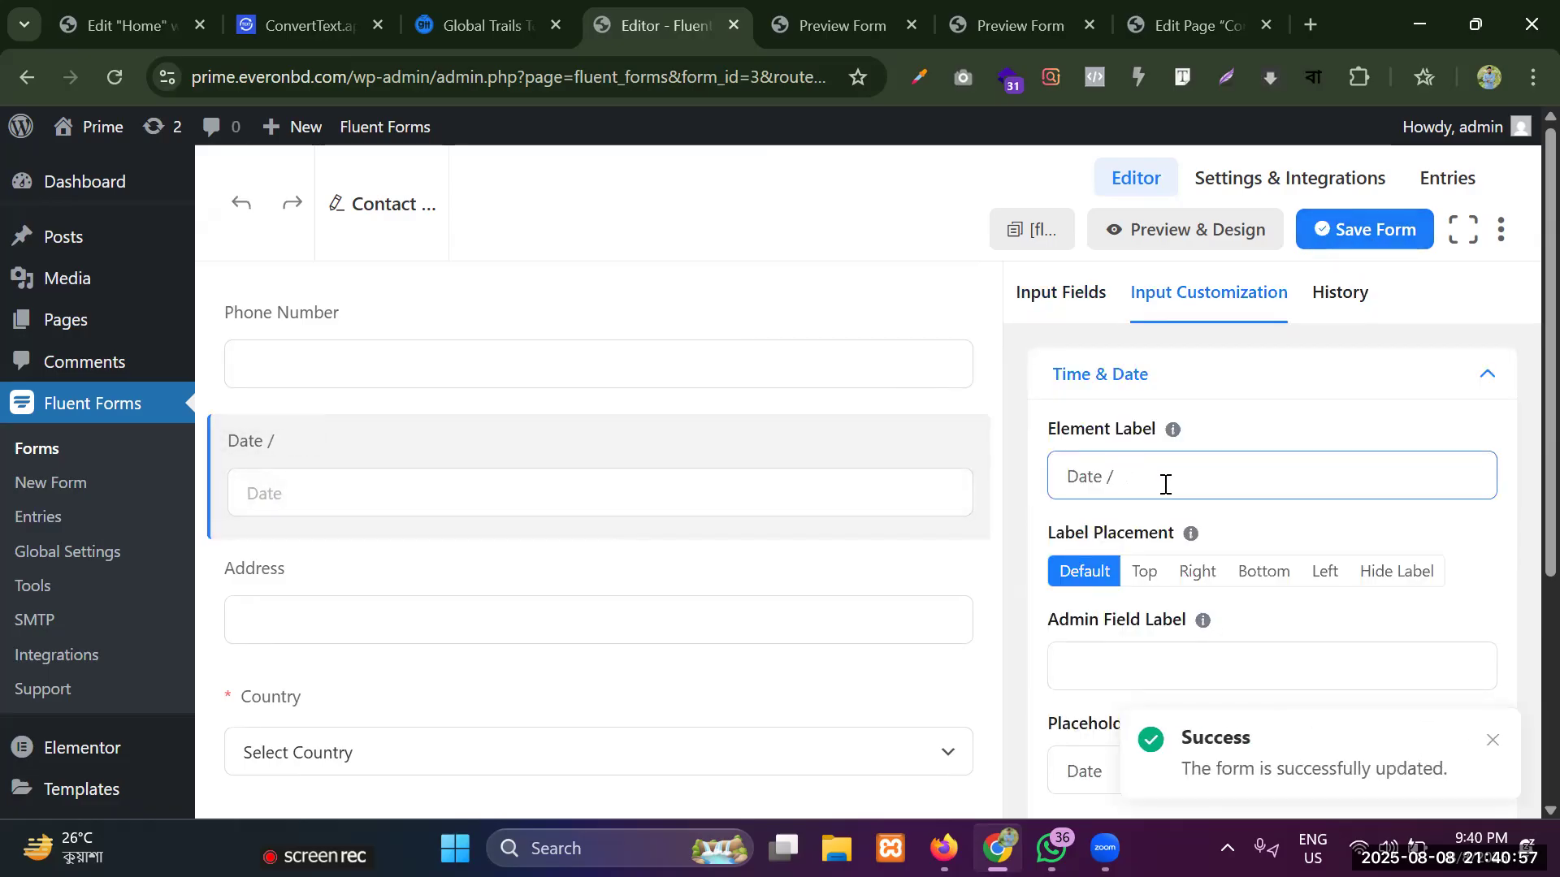
{"action": "left_click", "coordinate": [1381, 232]}
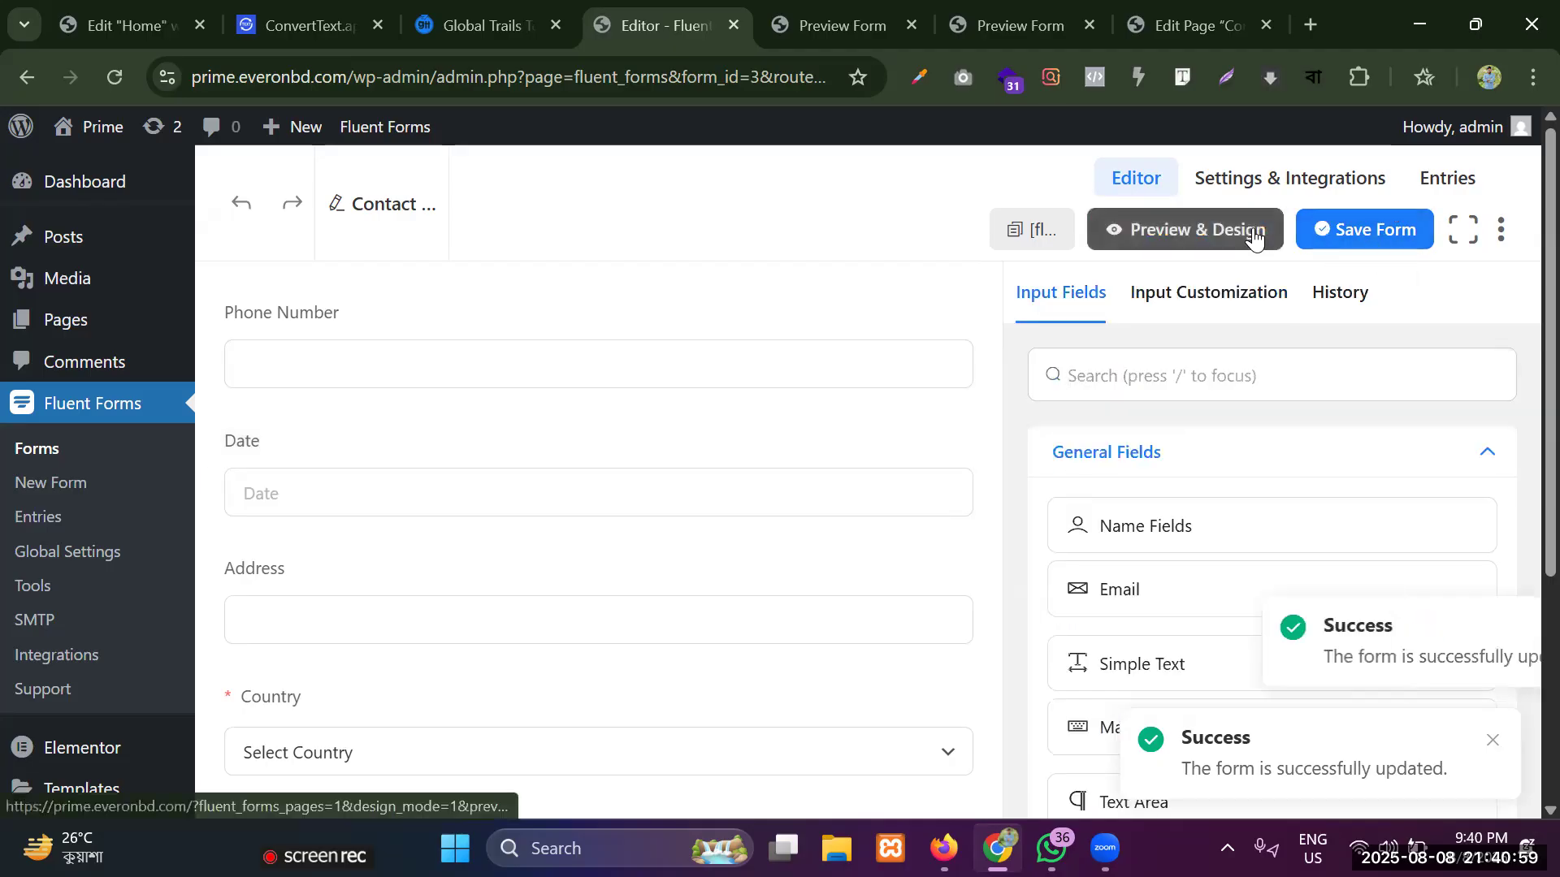
Preview the updated form and test the Date field's calendar by picking several August 2025 dates, ending with 14/08/2025.
{"action": "left_click", "coordinate": [1227, 252]}
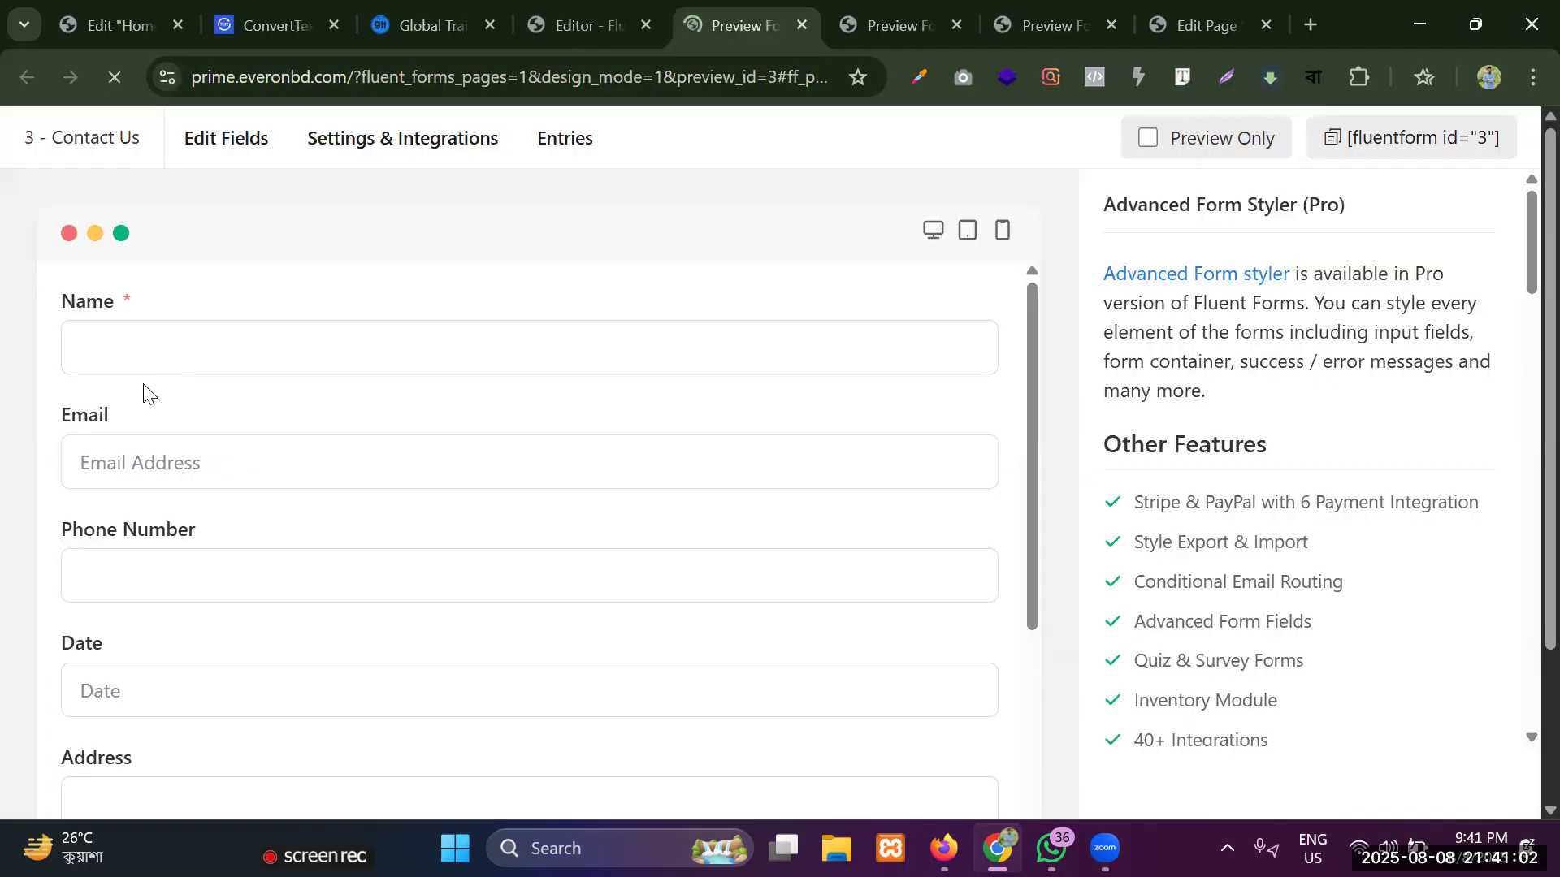
{"action": "left_click", "coordinate": [154, 553]}
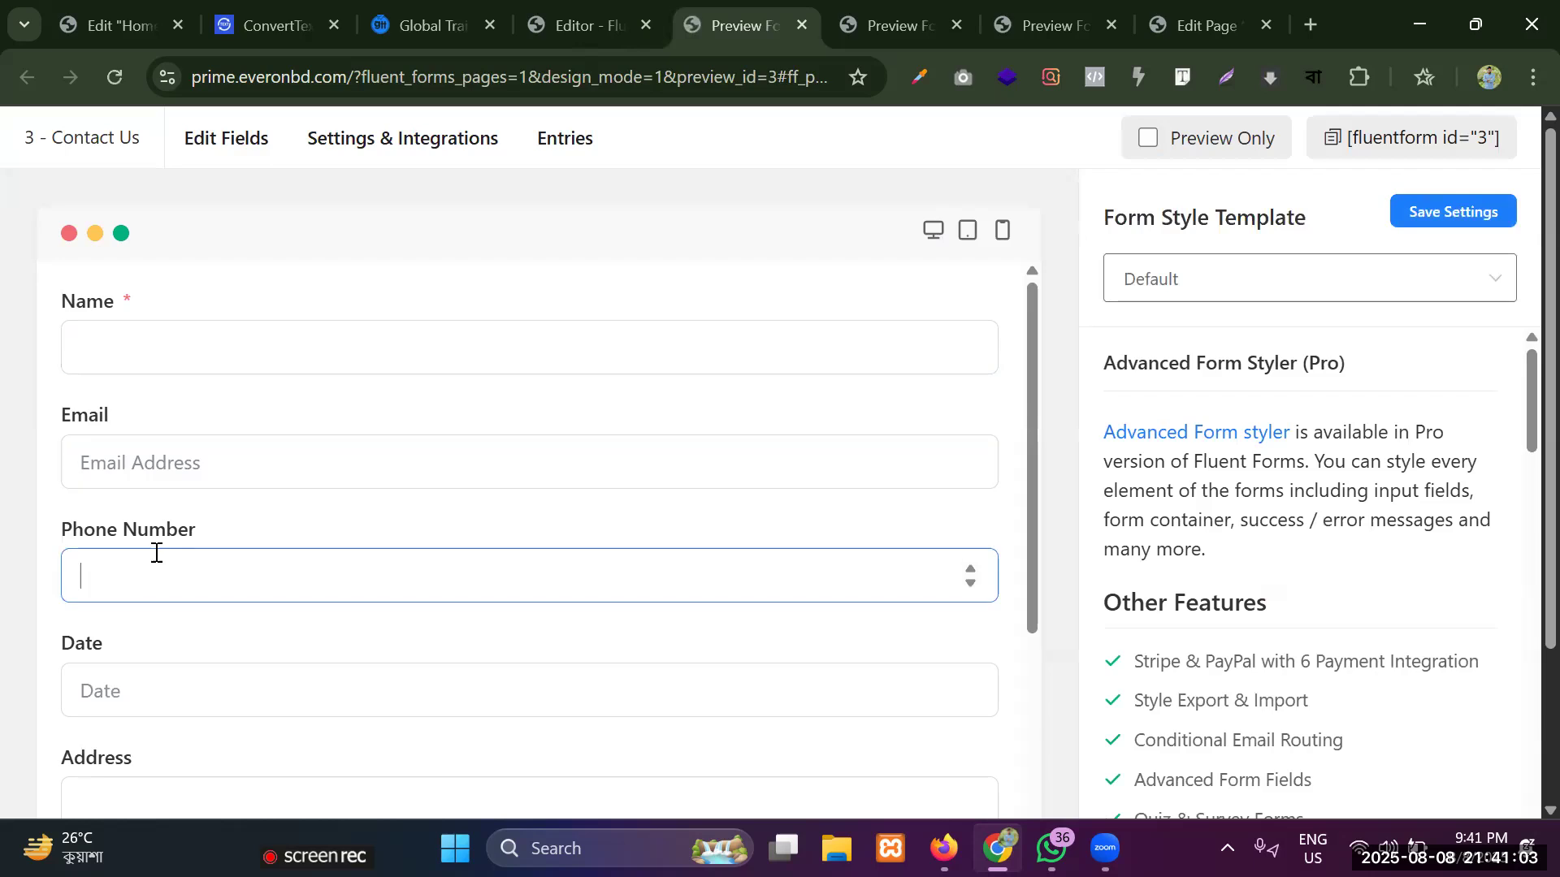
{"action": "scroll", "coordinate": [167, 528], "scroll_direction": "down", "scroll_amount": 3}
{"action": "left_click", "coordinate": [168, 452]}
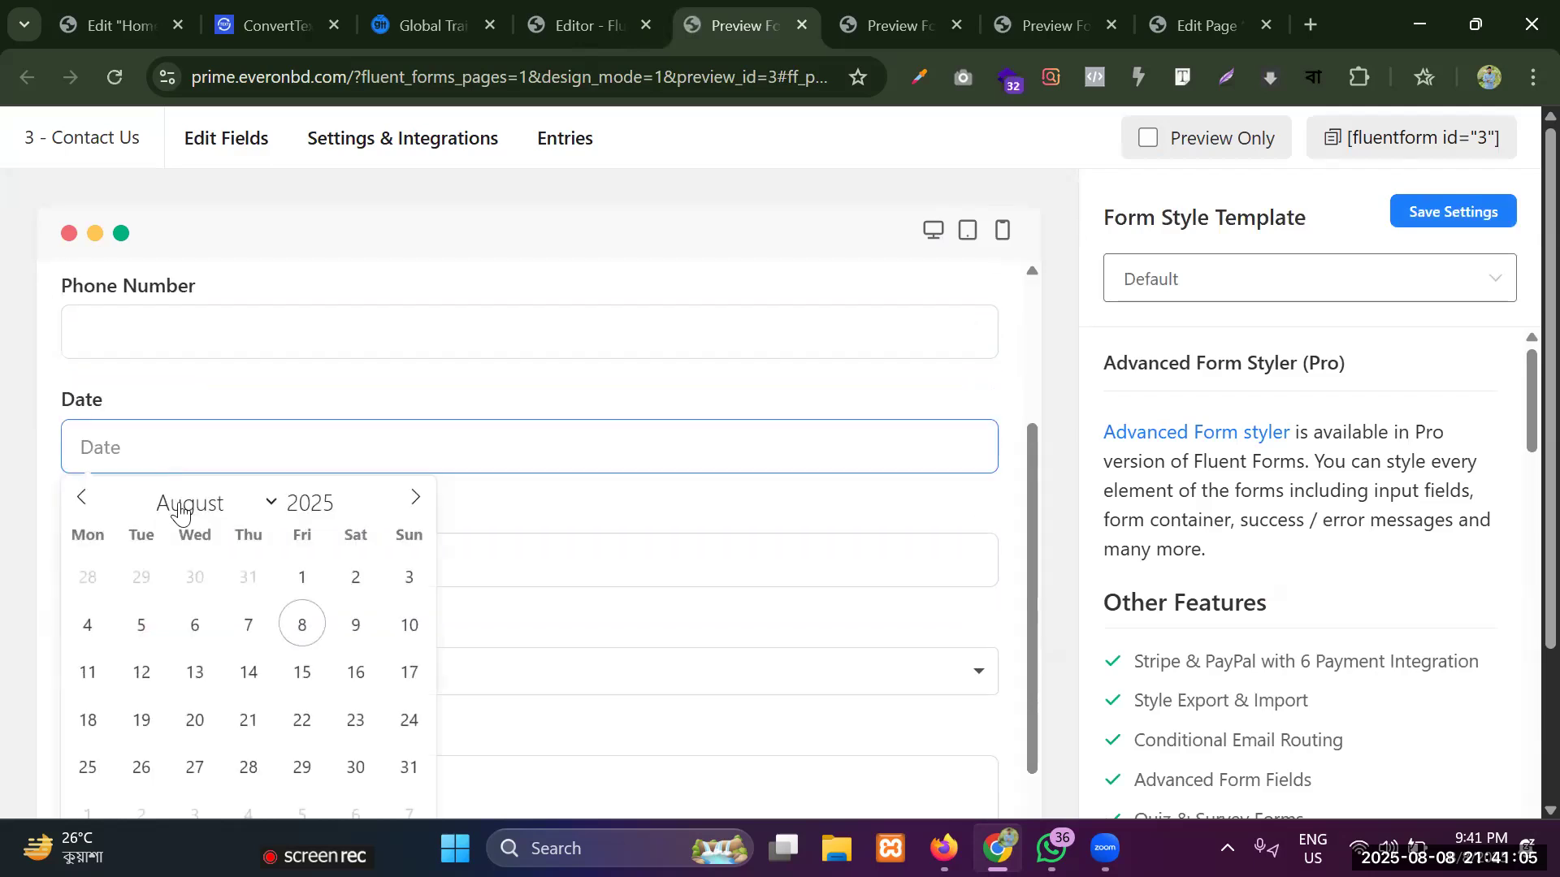
{"action": "left_click", "coordinate": [305, 620]}
{"action": "left_click", "coordinate": [218, 453]}
{"action": "left_click", "coordinate": [403, 634]}
{"action": "left_click", "coordinate": [274, 469]}
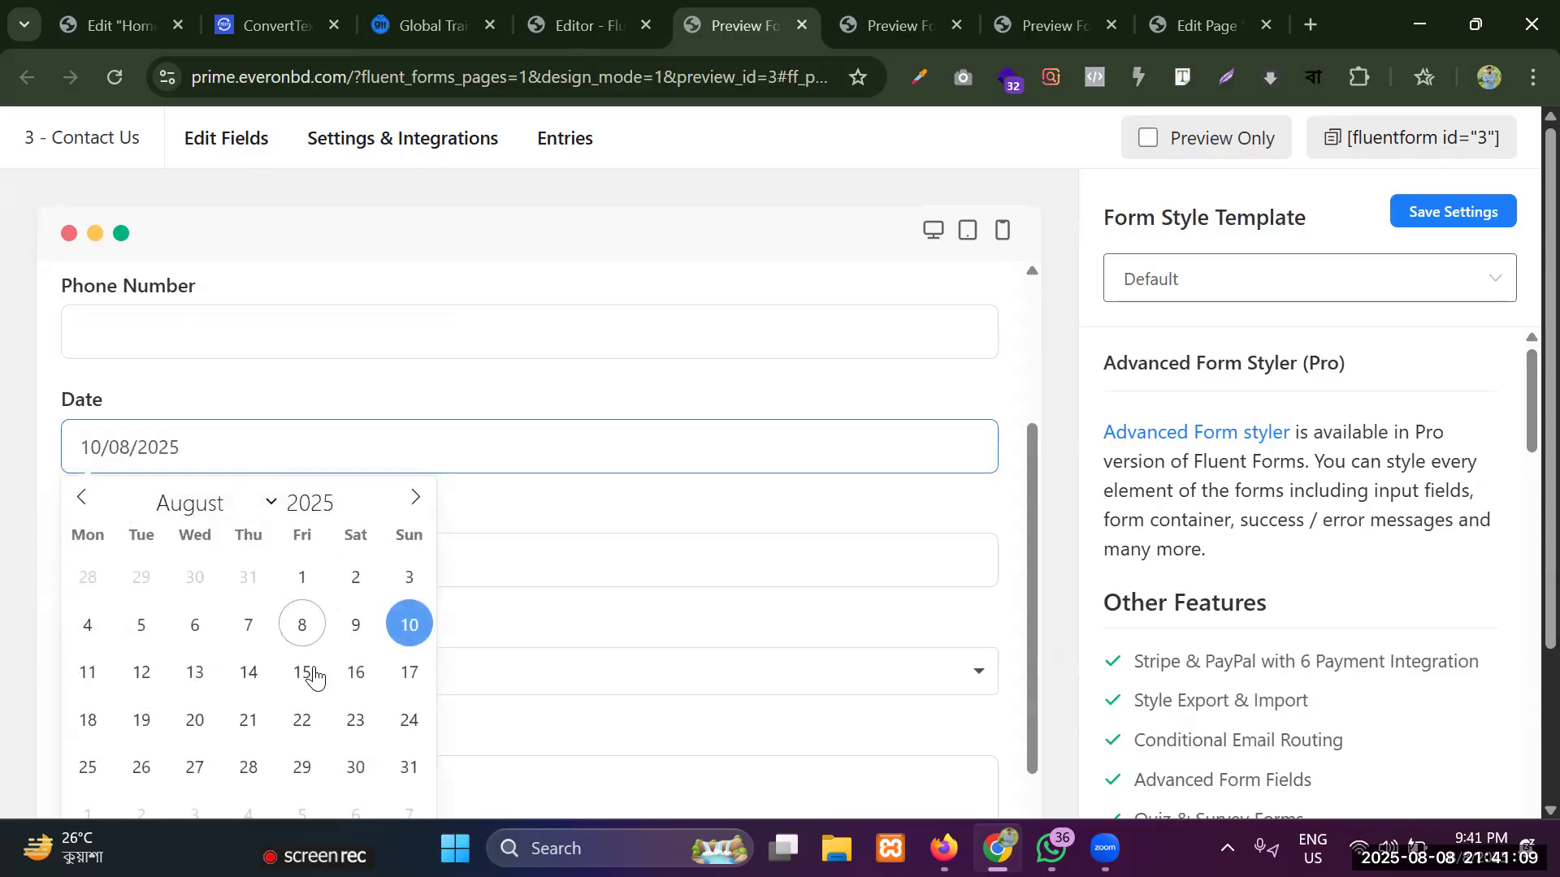
{"action": "left_click", "coordinate": [248, 672]}
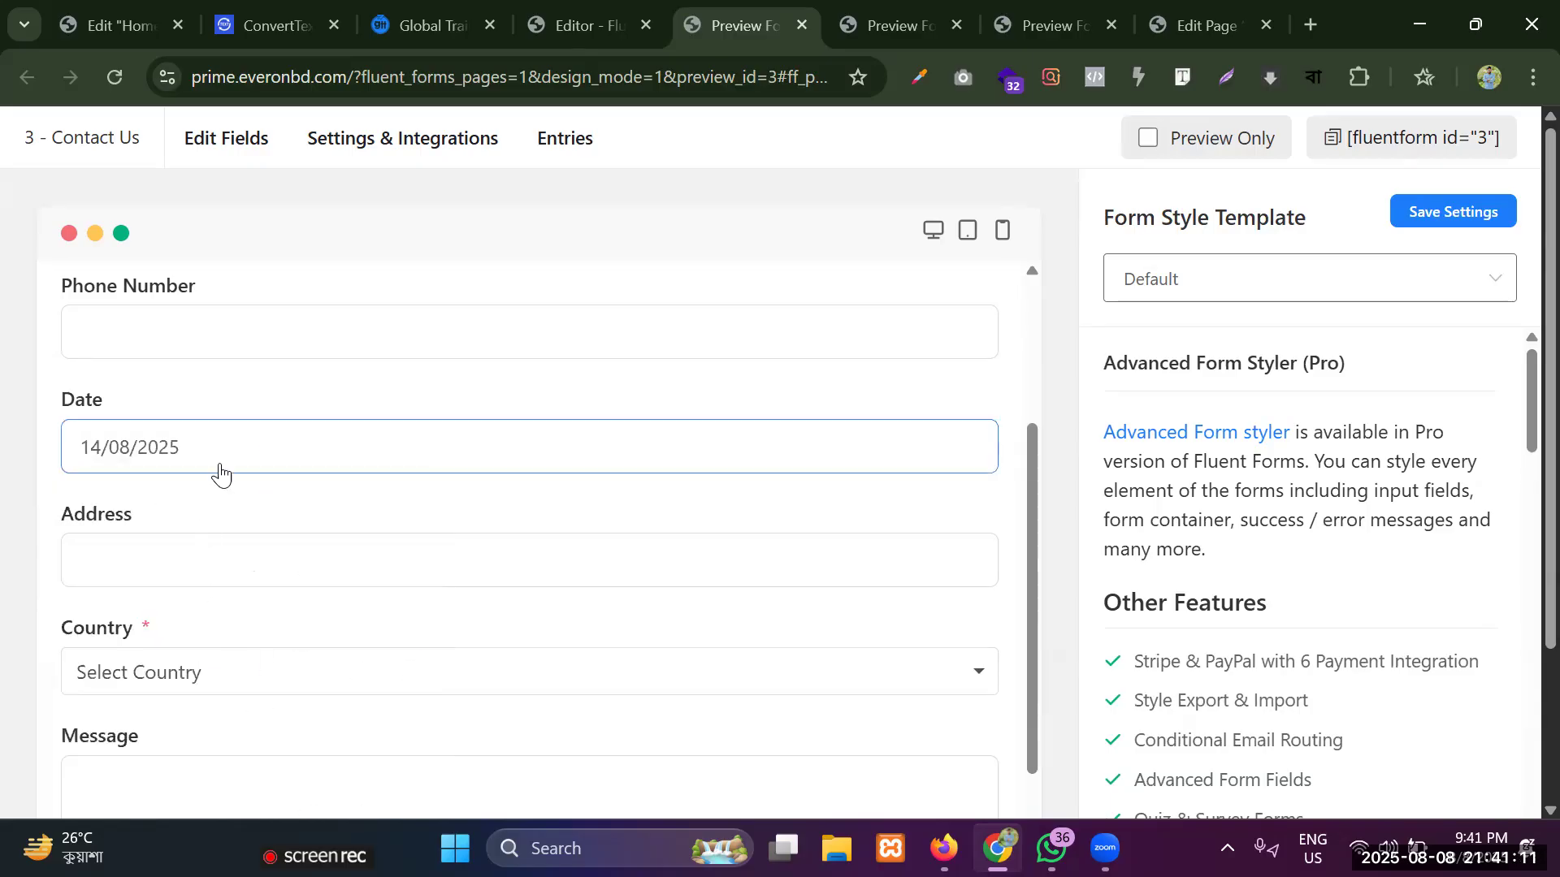
Try further dates in the previewed Date field's calendar and finish by selecting 15/08/2025.
{"action": "left_click", "coordinate": [223, 454]}
{"action": "left_click", "coordinate": [153, 681]}
{"action": "left_click", "coordinate": [192, 448]}
{"action": "left_click", "coordinate": [248, 677]}
{"action": "left_click", "coordinate": [262, 460]}
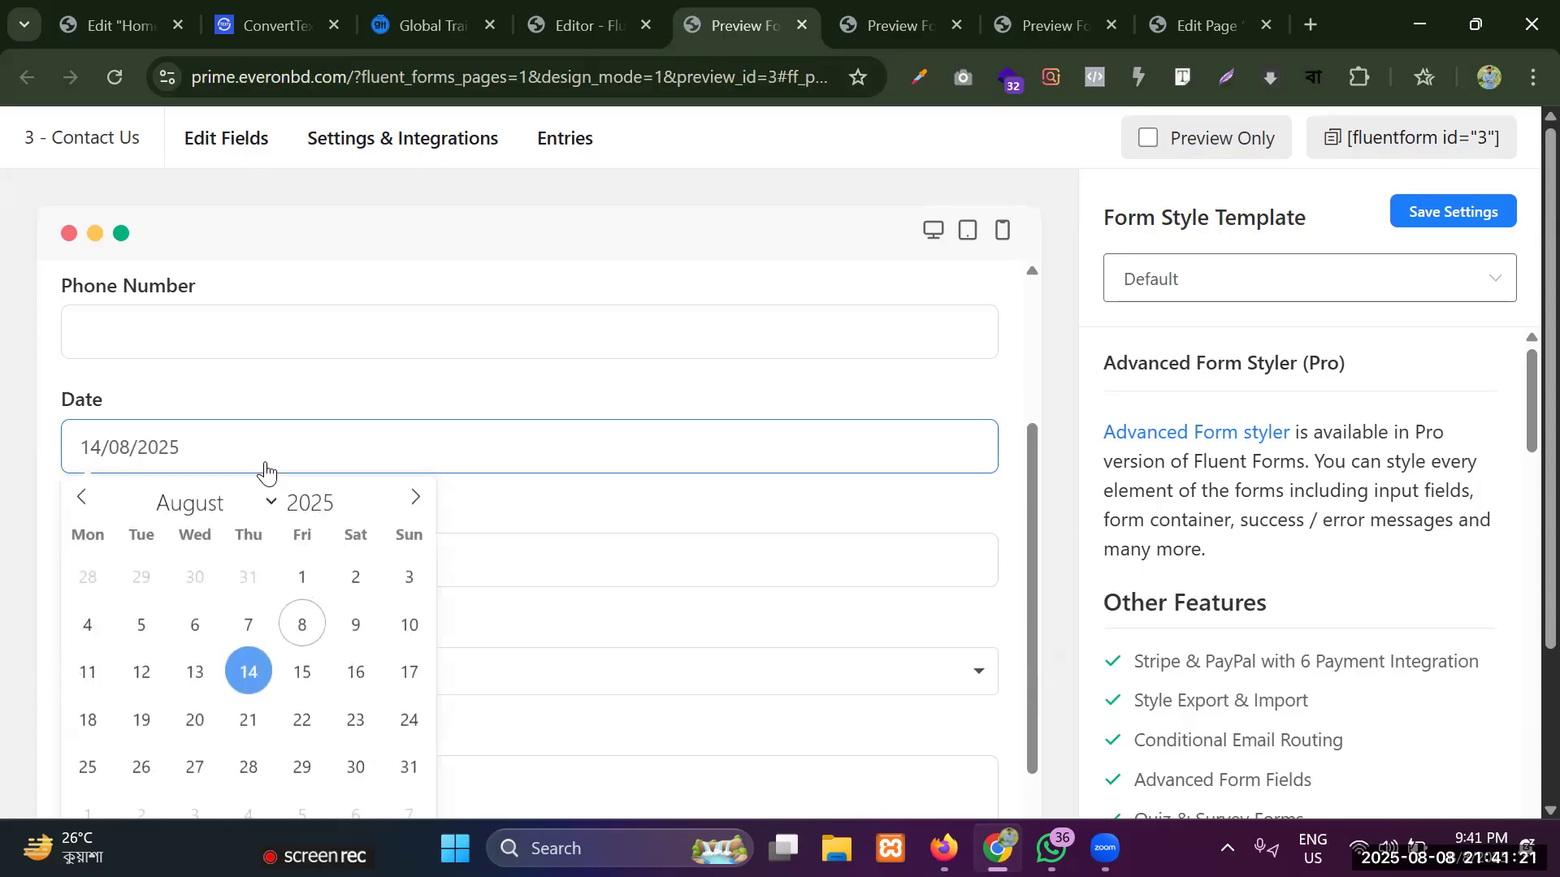
{"action": "left_click", "coordinate": [306, 674]}
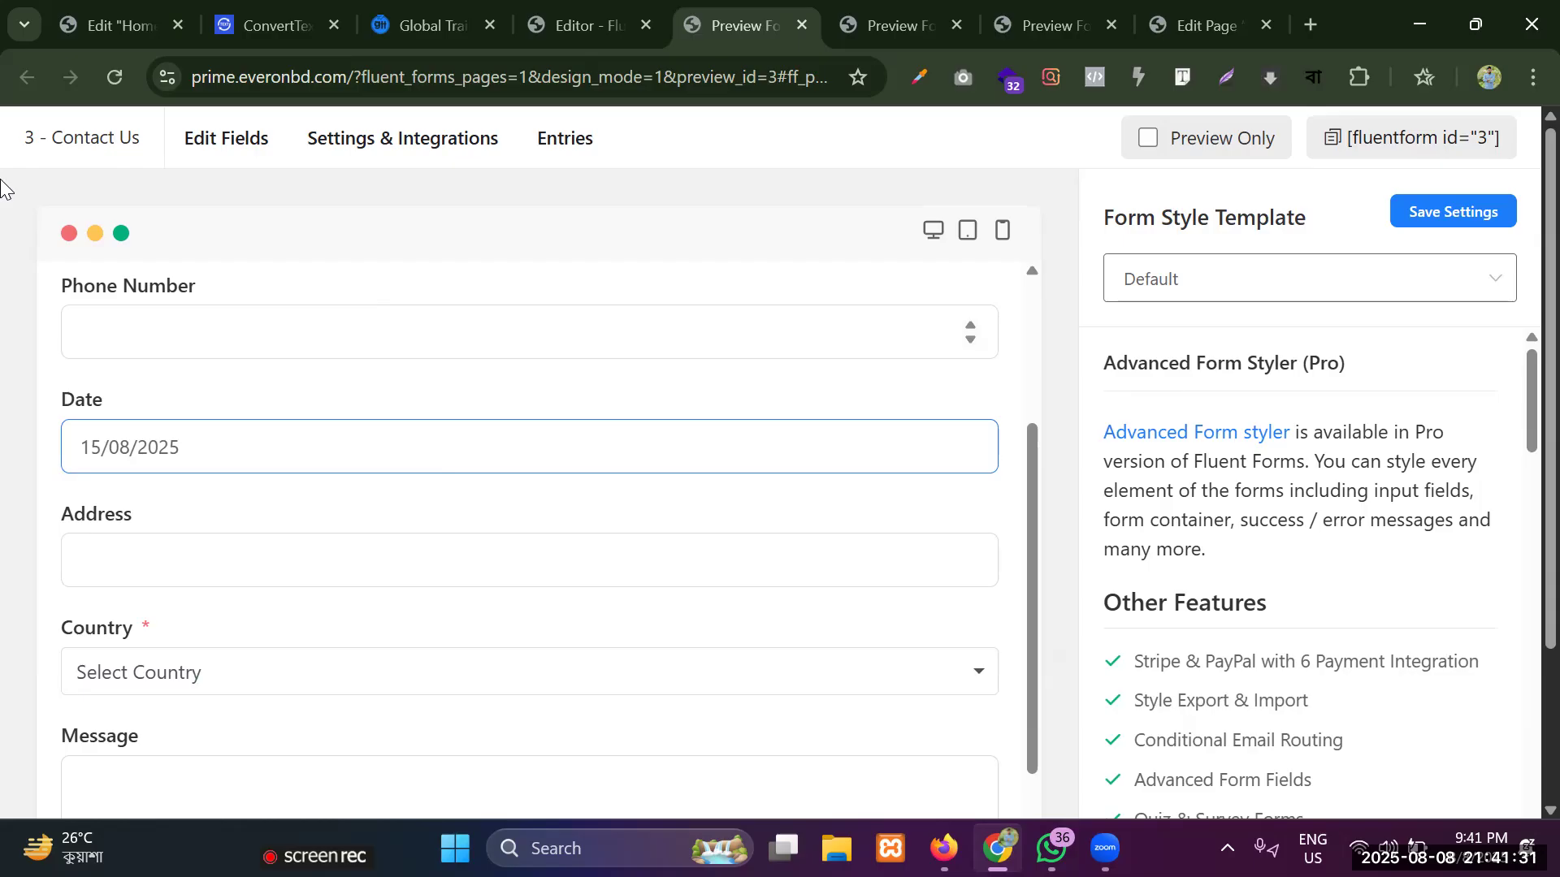
Review the previewed form down to its Send button, and the editor's form fields and available General Fields.
{"action": "scroll", "coordinate": [45, 303], "scroll_direction": "down", "scroll_amount": 4}
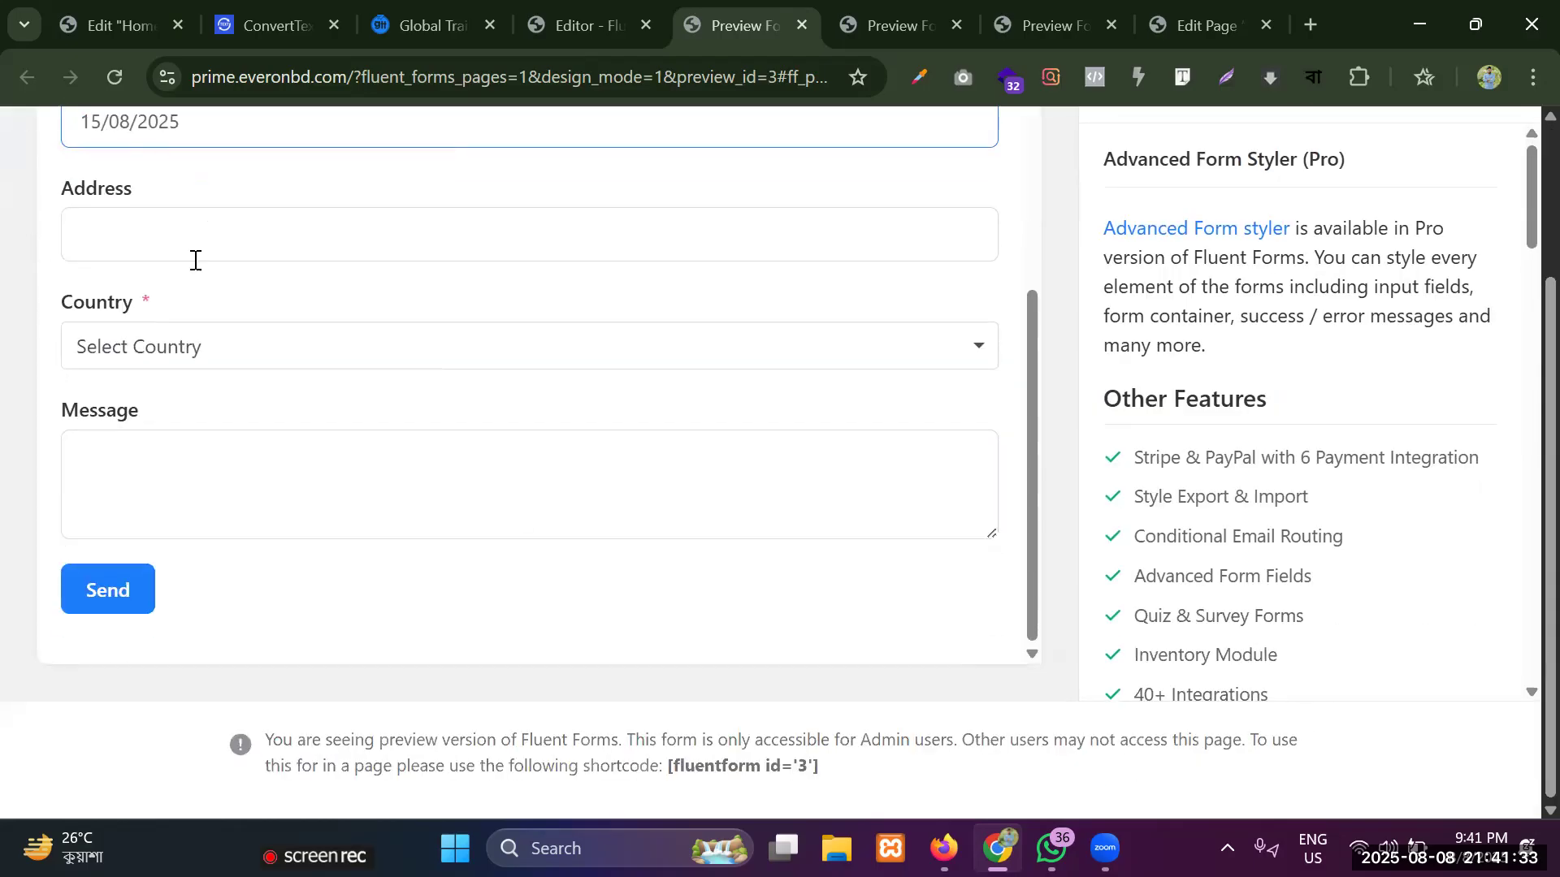
{"action": "scroll", "coordinate": [422, 387], "scroll_direction": "up", "scroll_amount": 5}
{"action": "left_click", "coordinate": [572, 20]}
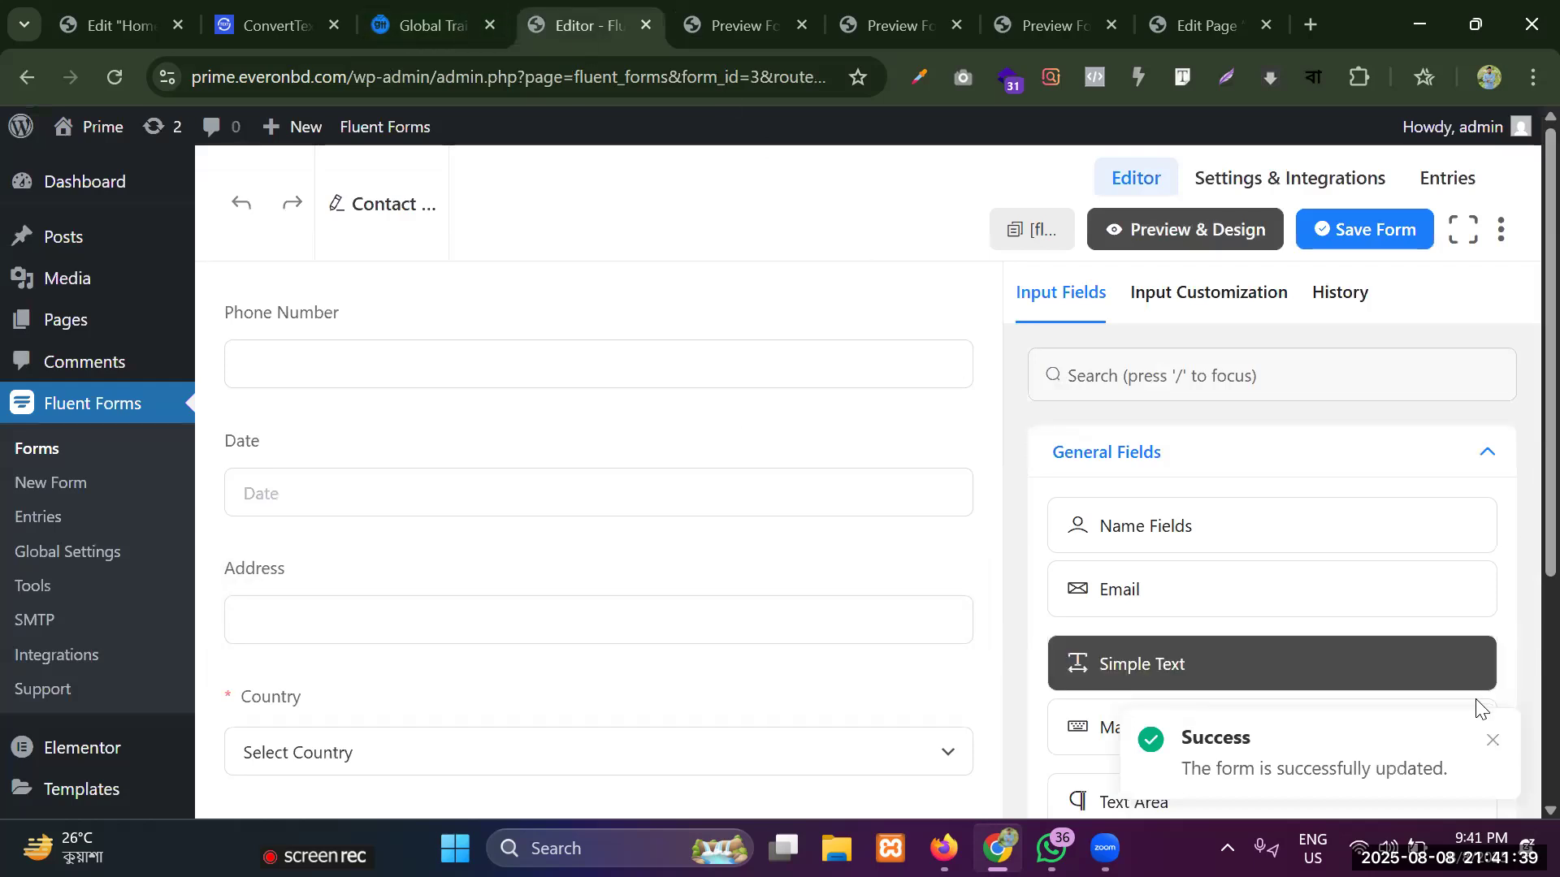
{"action": "left_click", "coordinate": [1492, 739]}
{"action": "scroll", "coordinate": [490, 375], "scroll_direction": "up", "scroll_amount": 2}
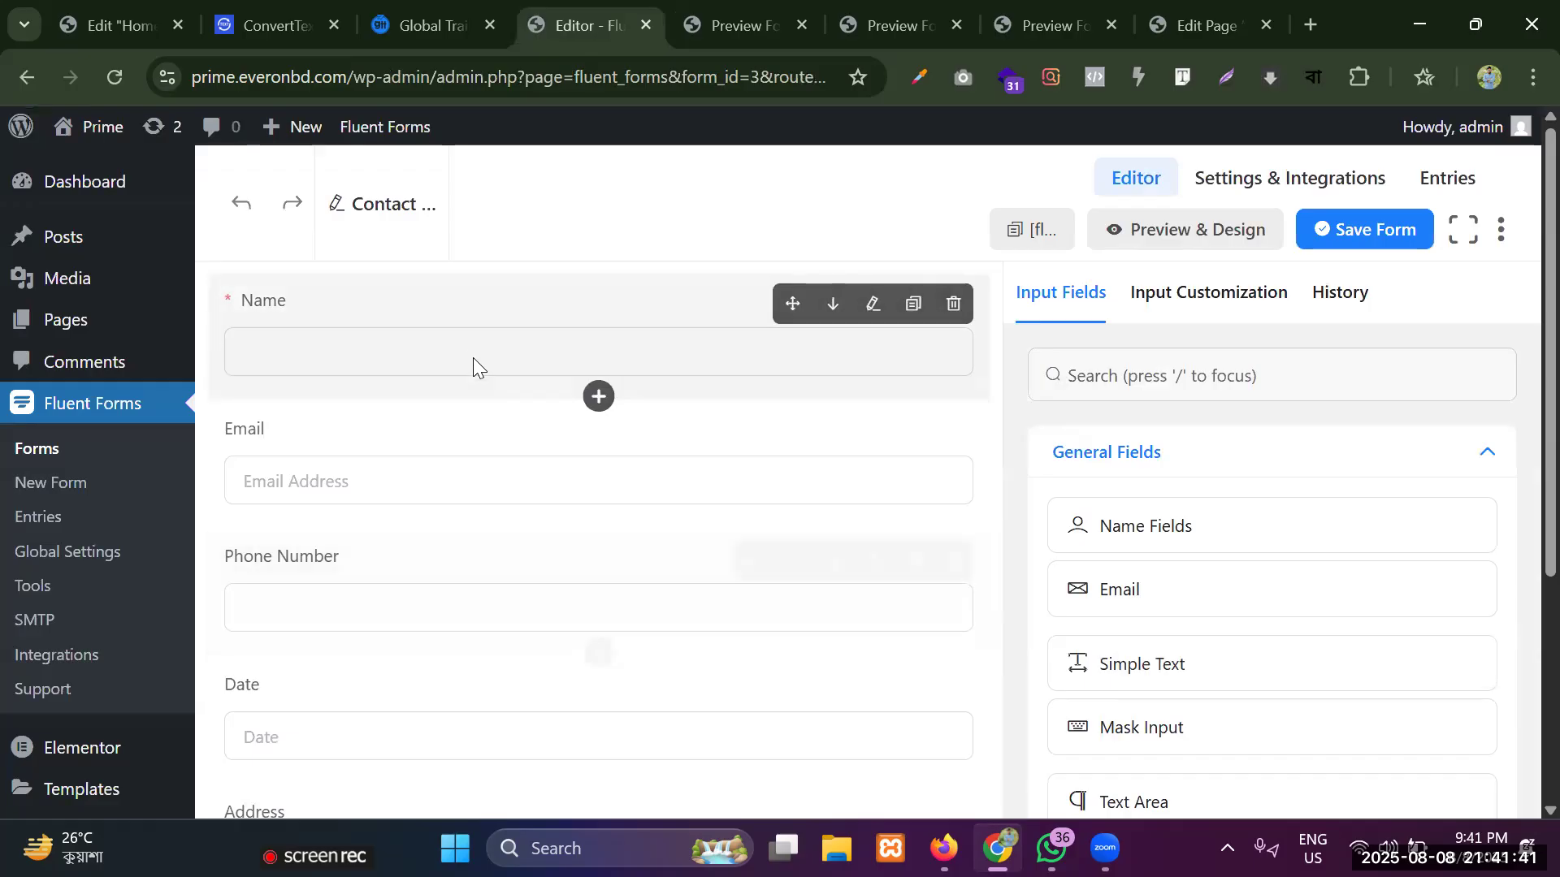
{"action": "scroll", "coordinate": [458, 354], "scroll_direction": "down", "scroll_amount": 3}
{"action": "scroll", "coordinate": [1074, 593], "scroll_direction": "down", "scroll_amount": 6}
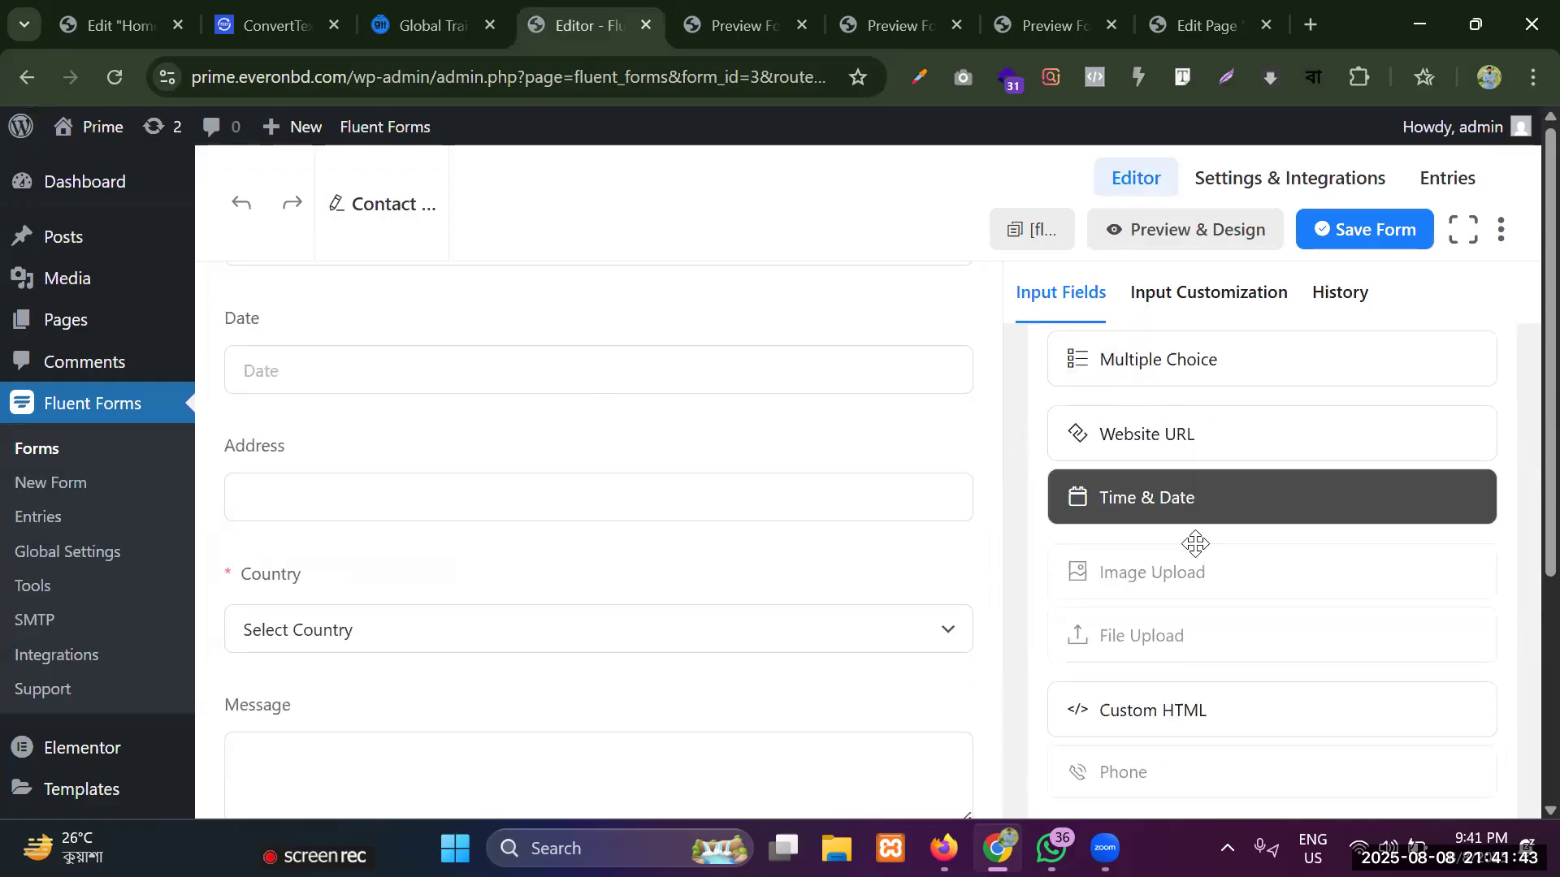
{"action": "scroll", "coordinate": [1194, 561], "scroll_direction": "up", "scroll_amount": 3}
{"action": "scroll", "coordinate": [1162, 572], "scroll_direction": "down", "scroll_amount": 3}
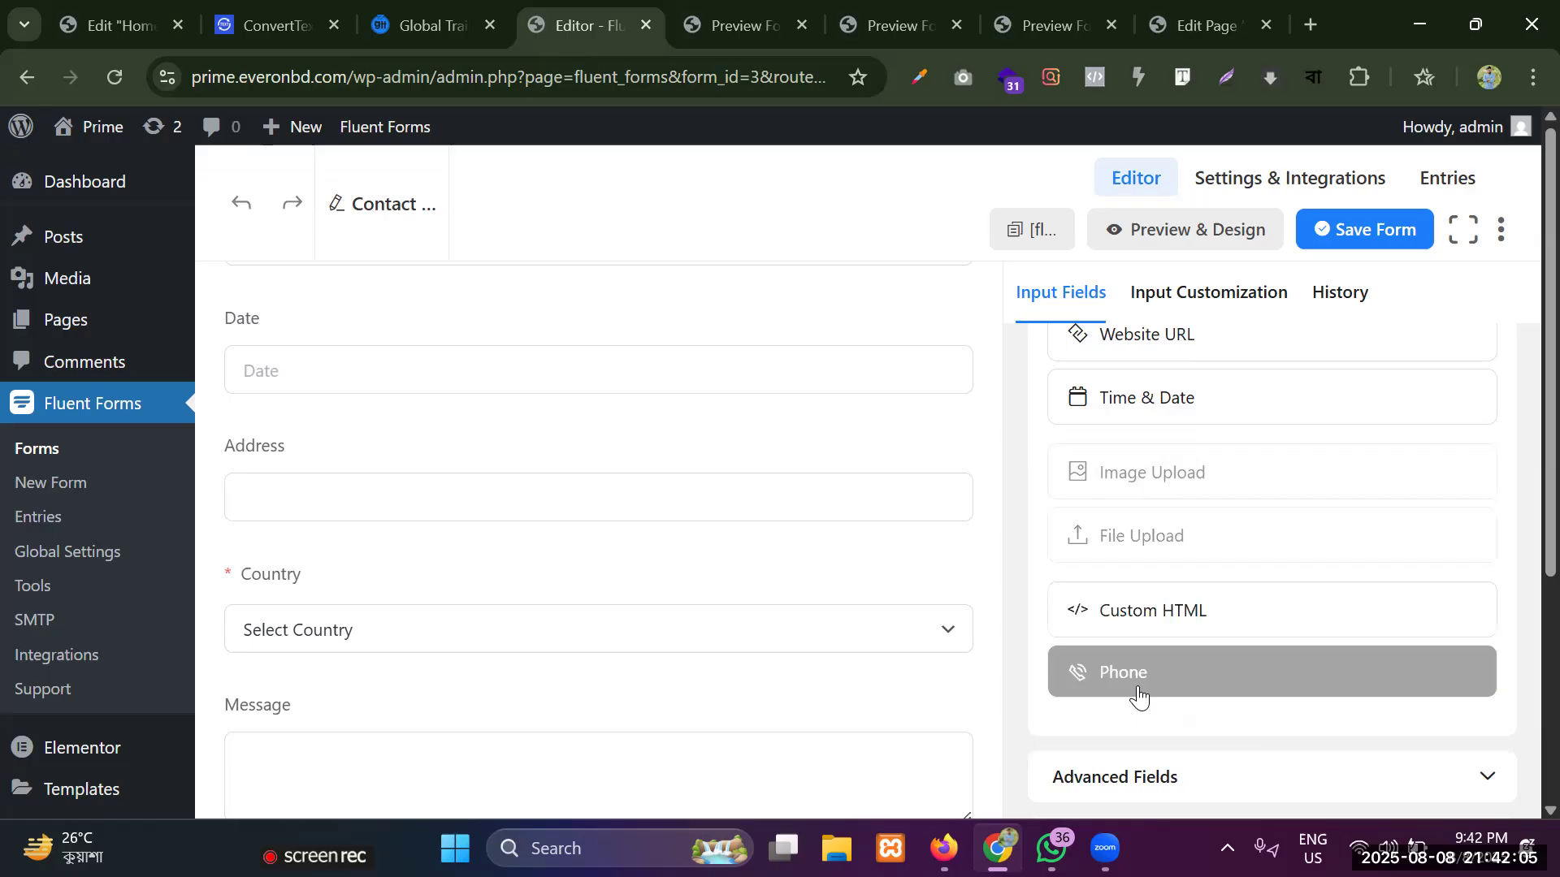
{"action": "scroll", "coordinate": [1121, 528], "scroll_direction": "down", "scroll_amount": 5}
{"action": "scroll", "coordinate": [1051, 446], "scroll_direction": "up", "scroll_amount": 6}
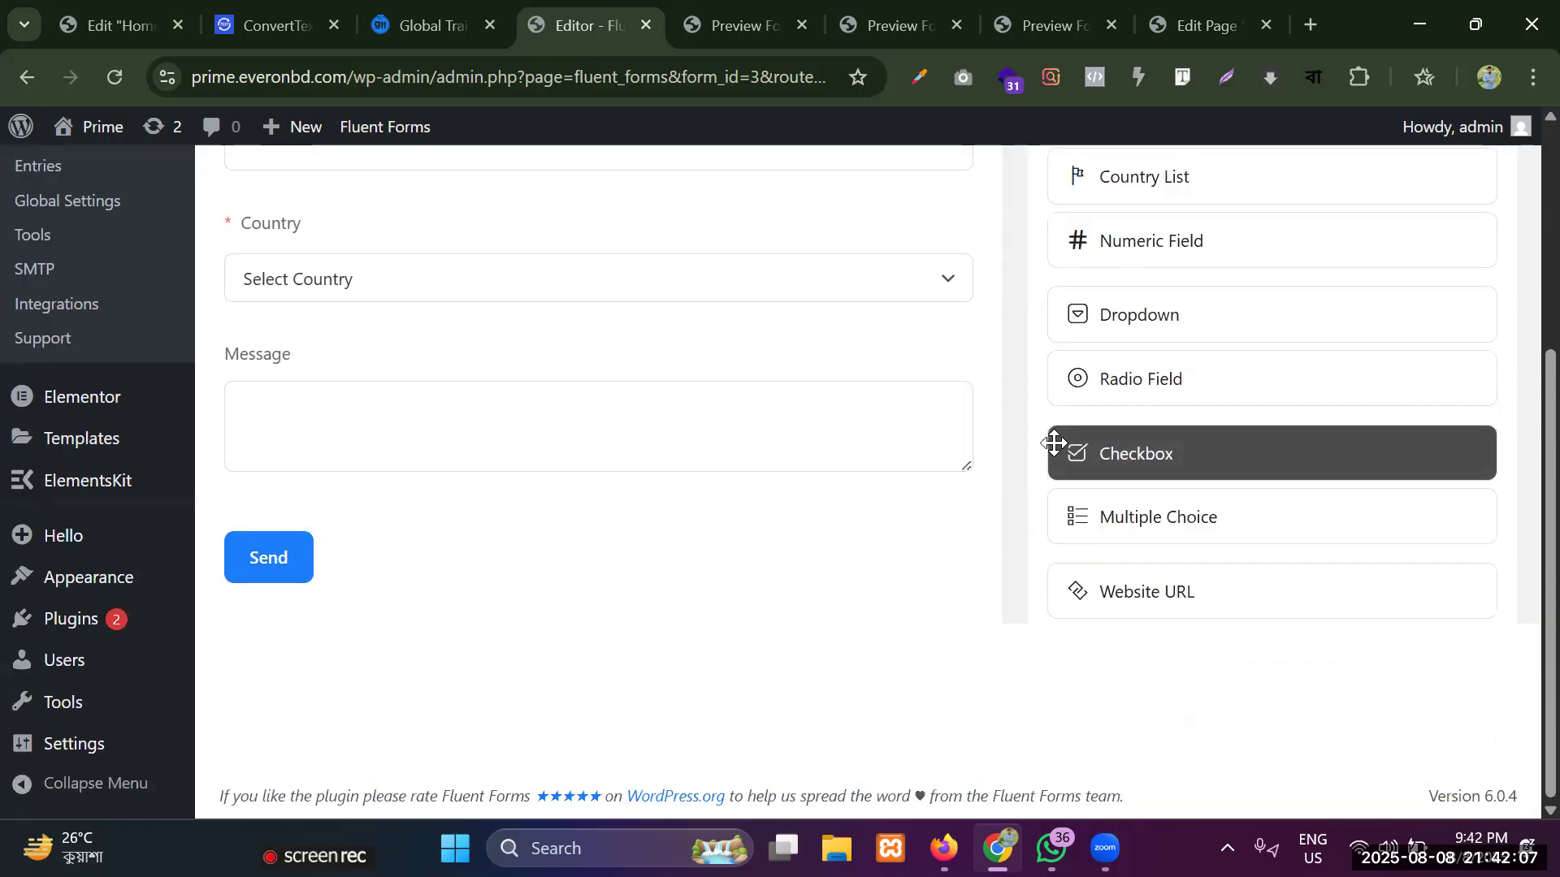
{"action": "scroll", "coordinate": [463, 338], "scroll_direction": "up", "scroll_amount": 5}
{"action": "scroll", "coordinate": [376, 260], "scroll_direction": "down", "scroll_amount": 4}
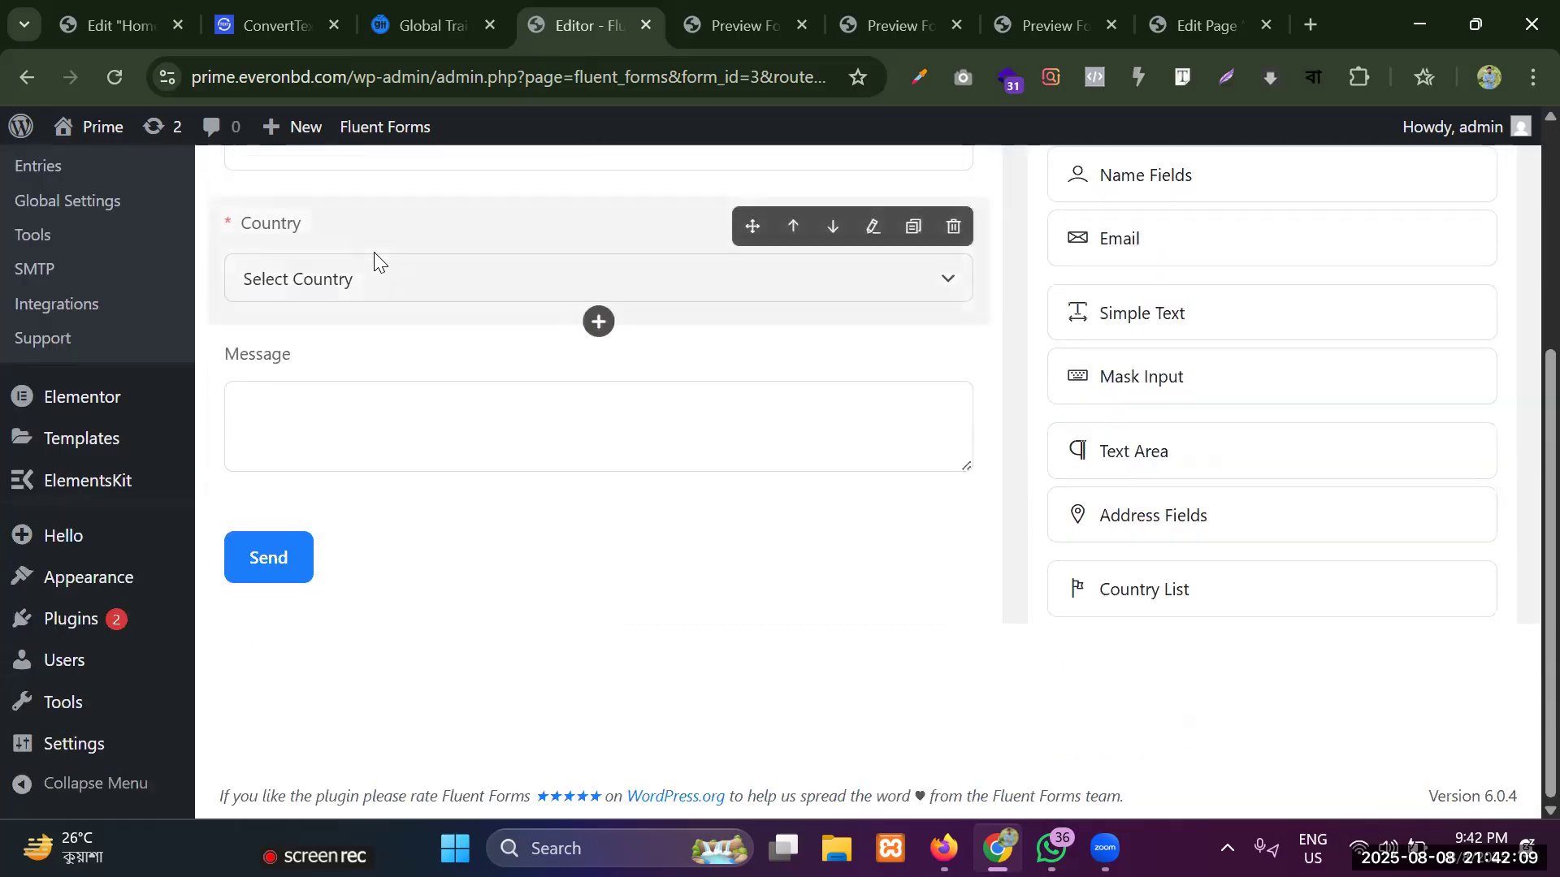
{"action": "scroll", "coordinate": [377, 358], "scroll_direction": "up", "scroll_amount": 4}
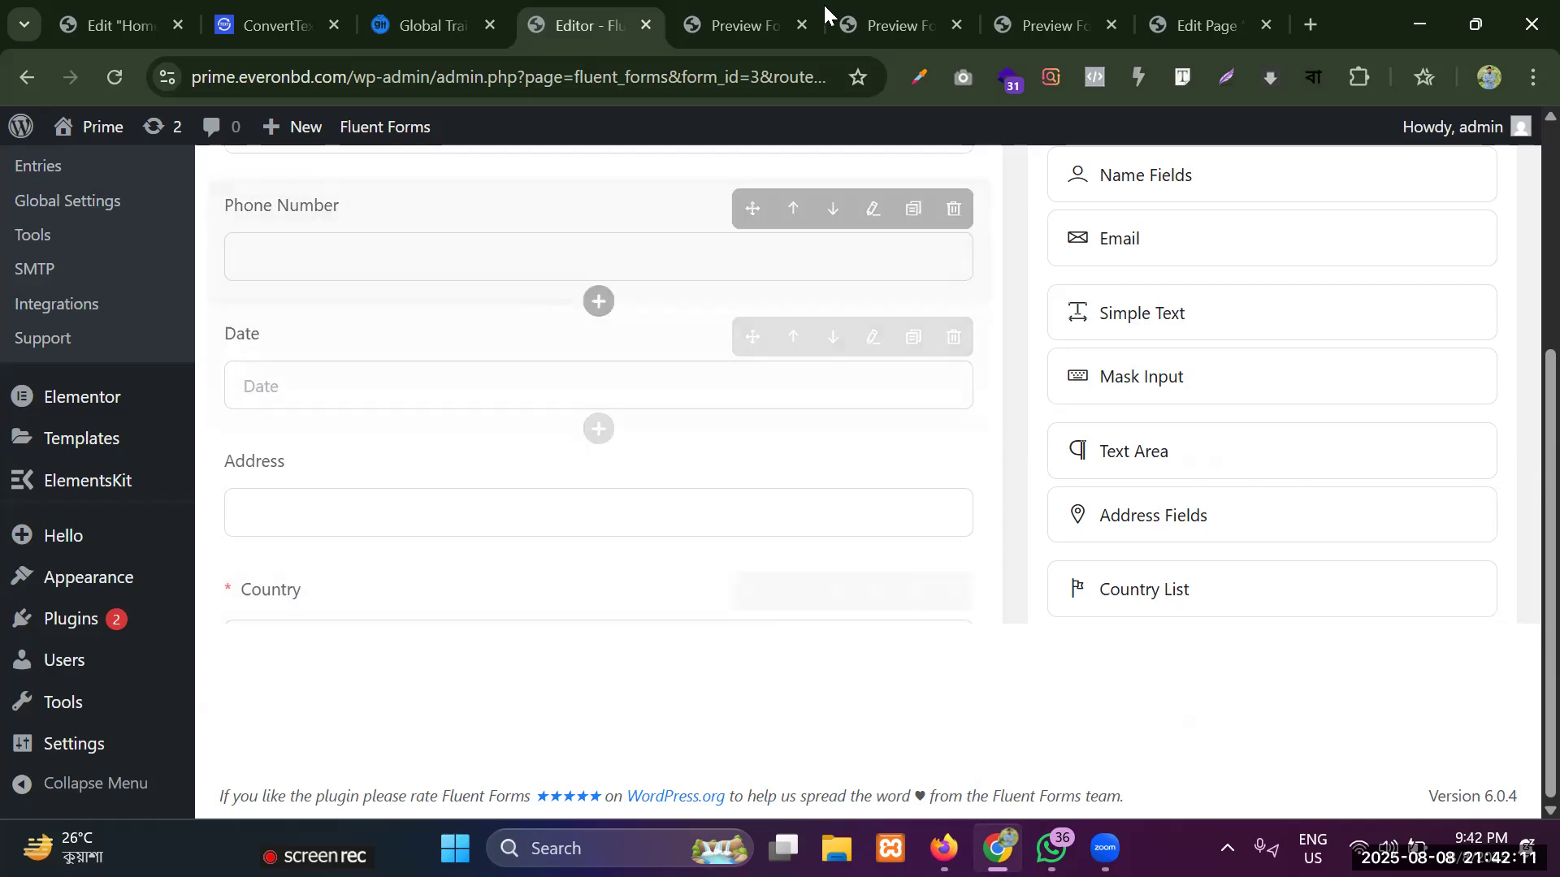
{"action": "scroll", "coordinate": [618, 329], "scroll_direction": "up", "scroll_amount": 5}
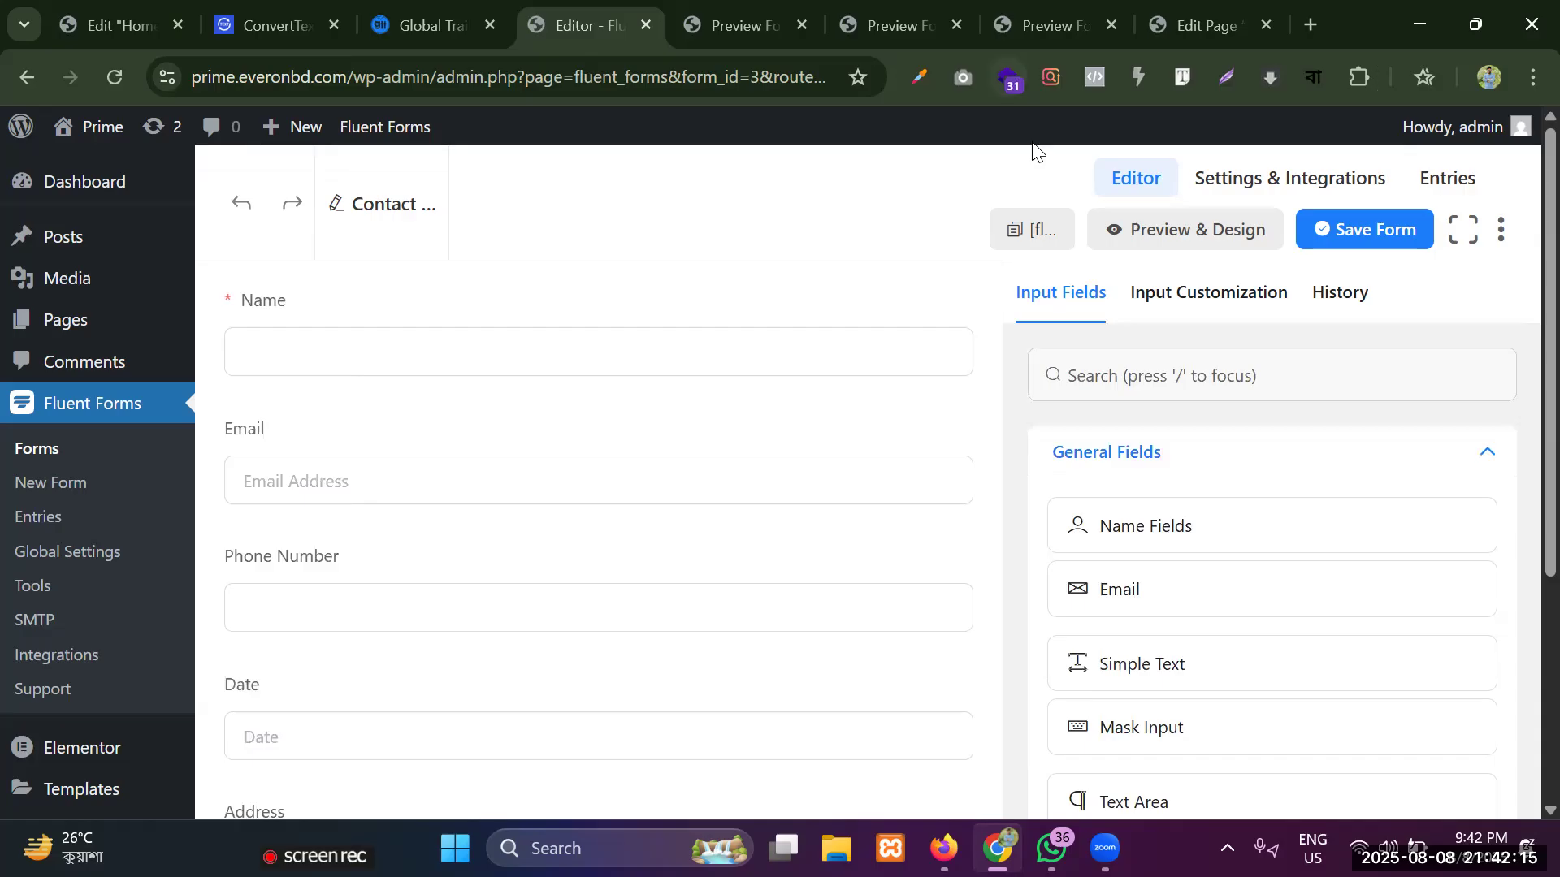
Open the Contact page for editing with Elementor and add a single-column flexbox container to it.
{"action": "left_click", "coordinate": [1196, 22]}
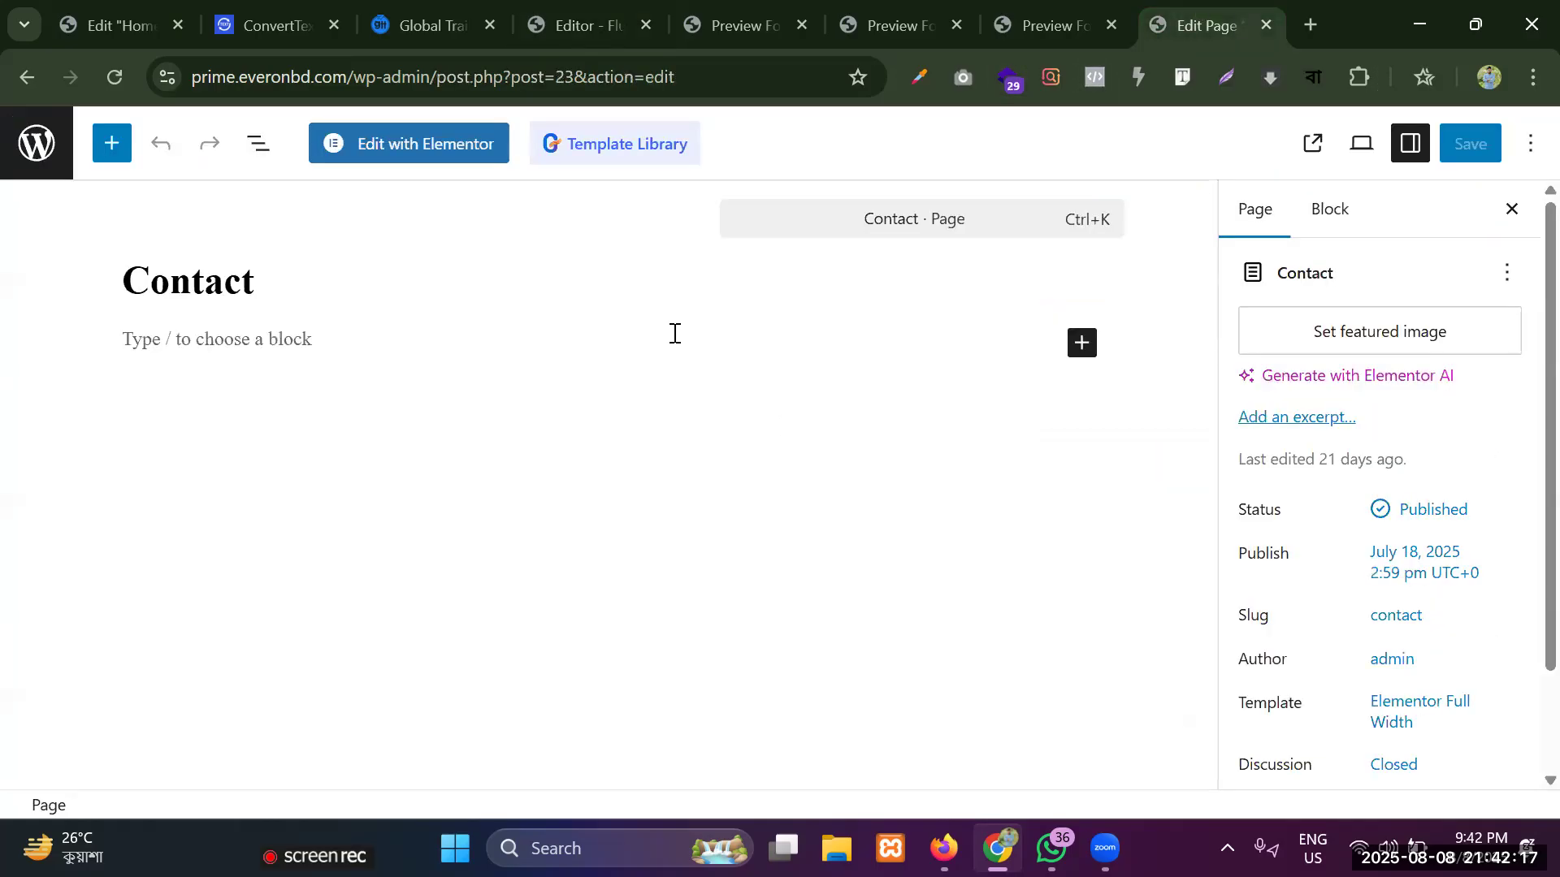
{"action": "left_click", "coordinate": [394, 144]}
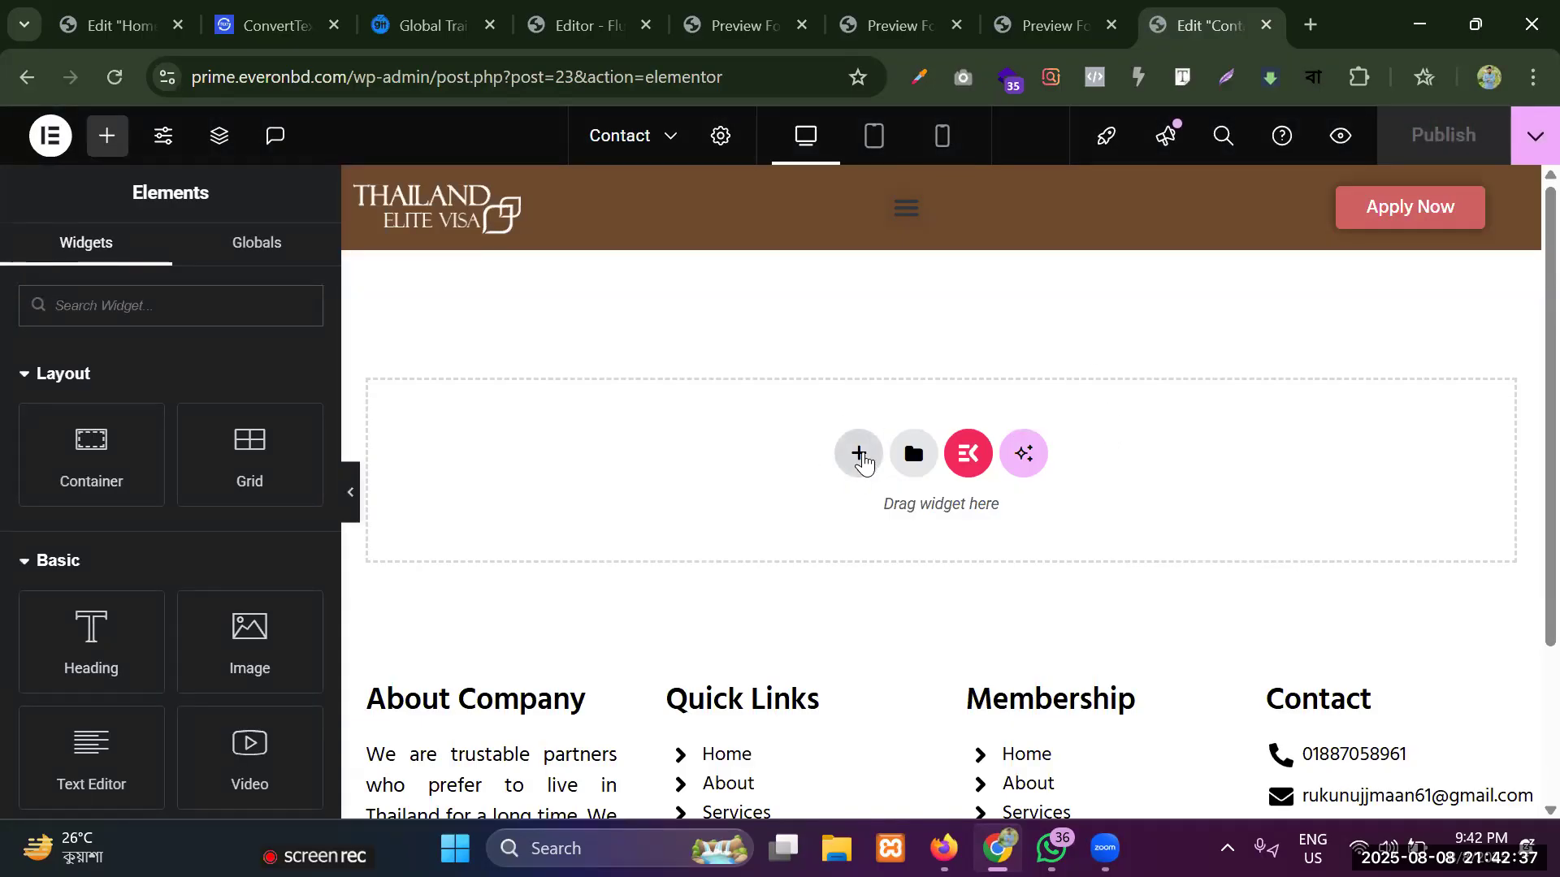
{"action": "left_click", "coordinate": [855, 456]}
{"action": "left_click", "coordinate": [818, 548]}
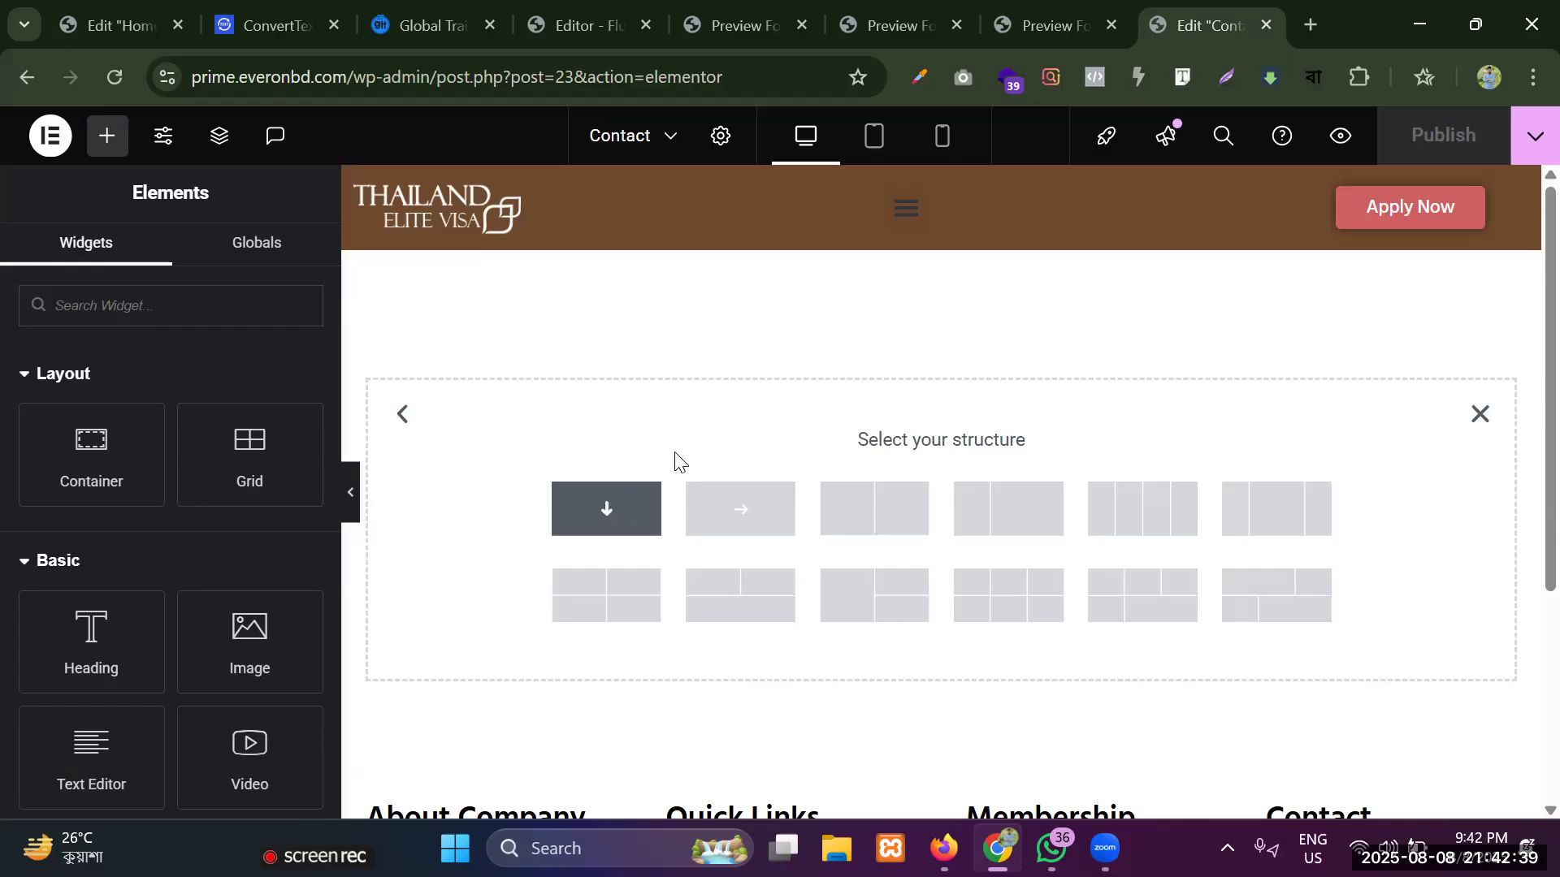
{"action": "left_click", "coordinate": [607, 509]}
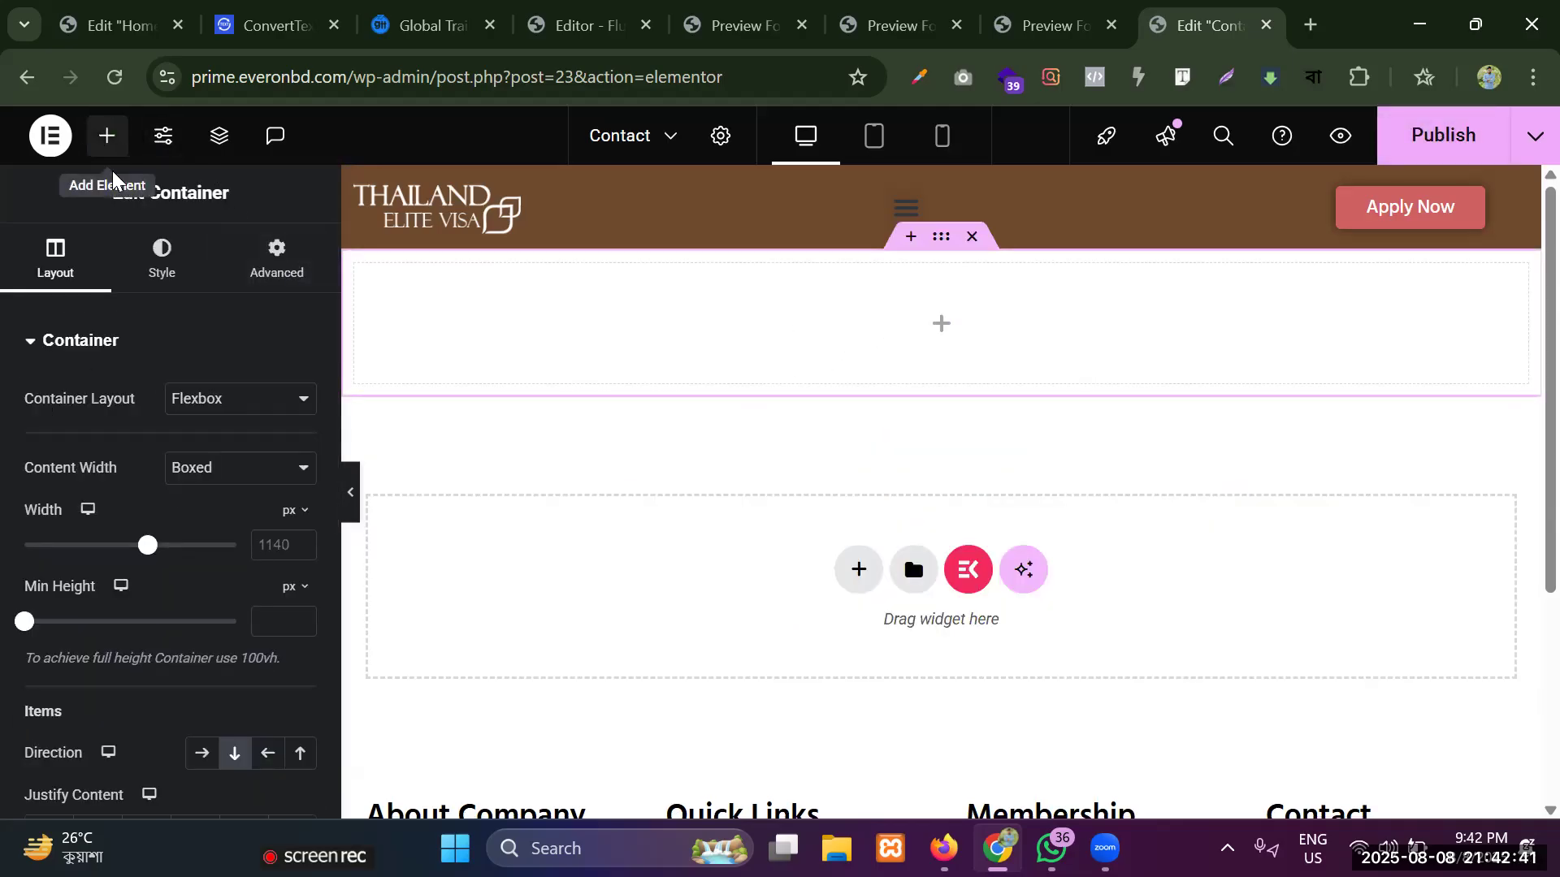
Add a Heading widget to the new container and align it to the center.
{"action": "left_click", "coordinate": [109, 135]}
{"action": "left_click_drag", "start_coordinate": [112, 617], "coordinate": [880, 311]}
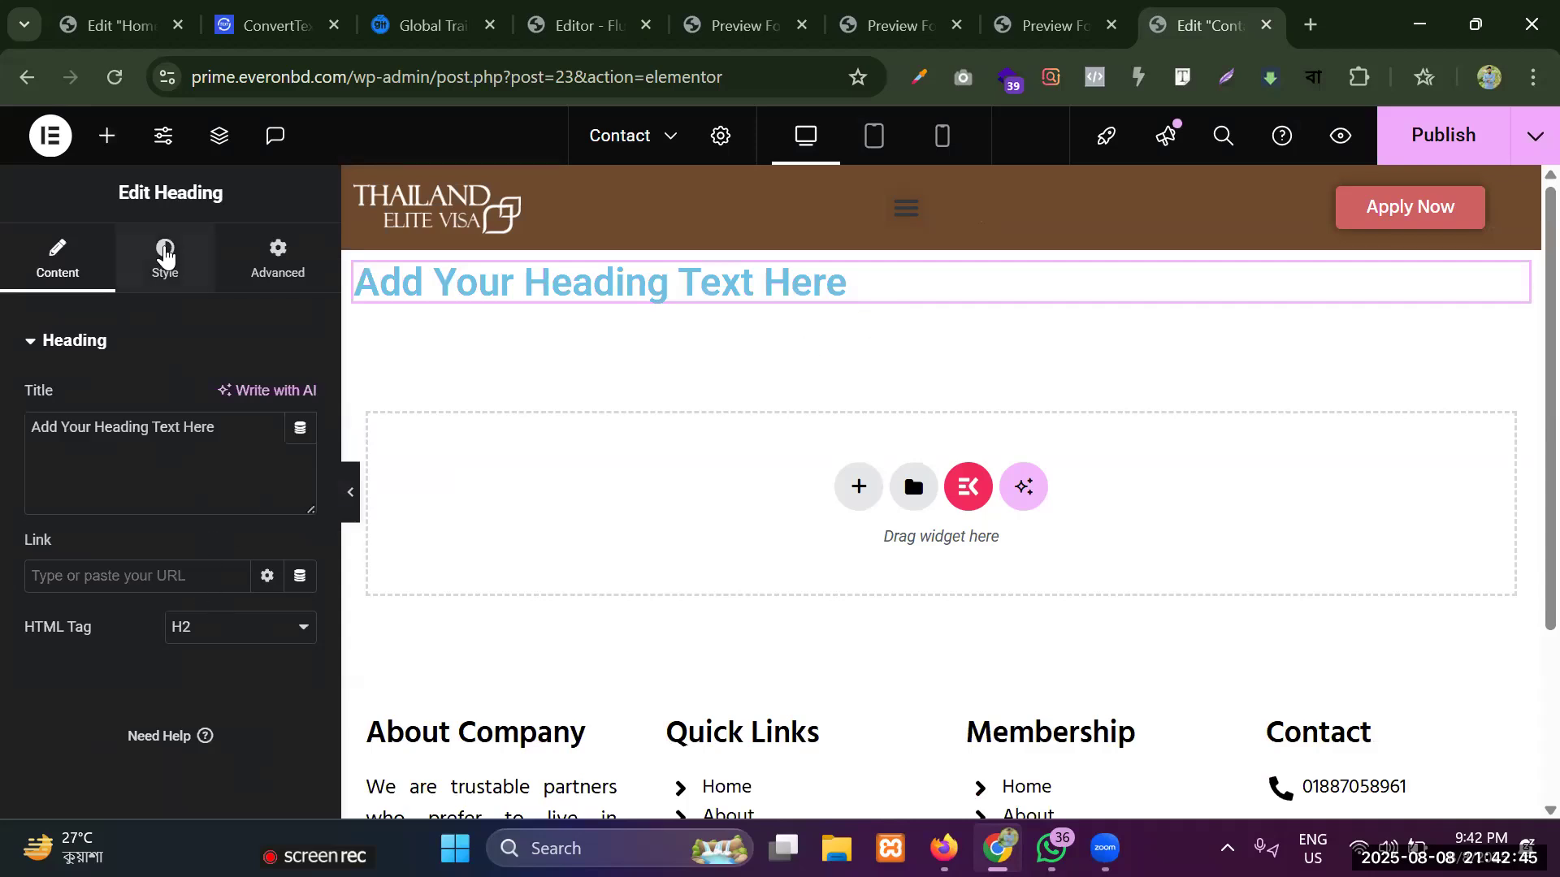
{"action": "left_click", "coordinate": [165, 254]}
{"action": "left_click", "coordinate": [233, 401]}
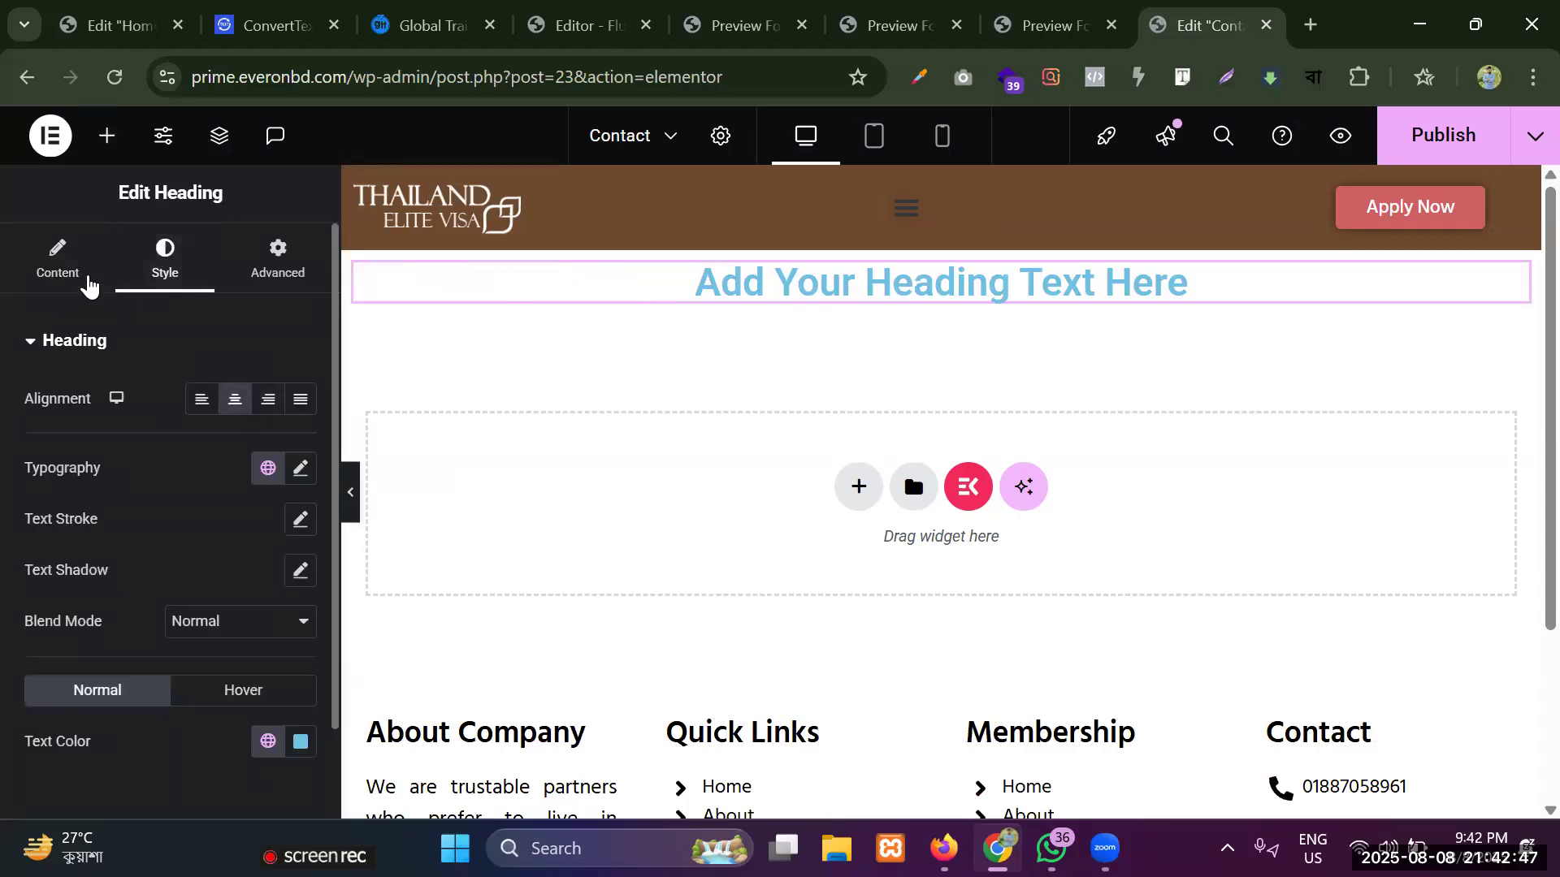
Replace the heading's title text with "Contact Us".
{"action": "left_click", "coordinate": [84, 276]}
{"action": "left_click", "coordinate": [244, 442]}
{"action": "key", "text": "ctrl+a"}
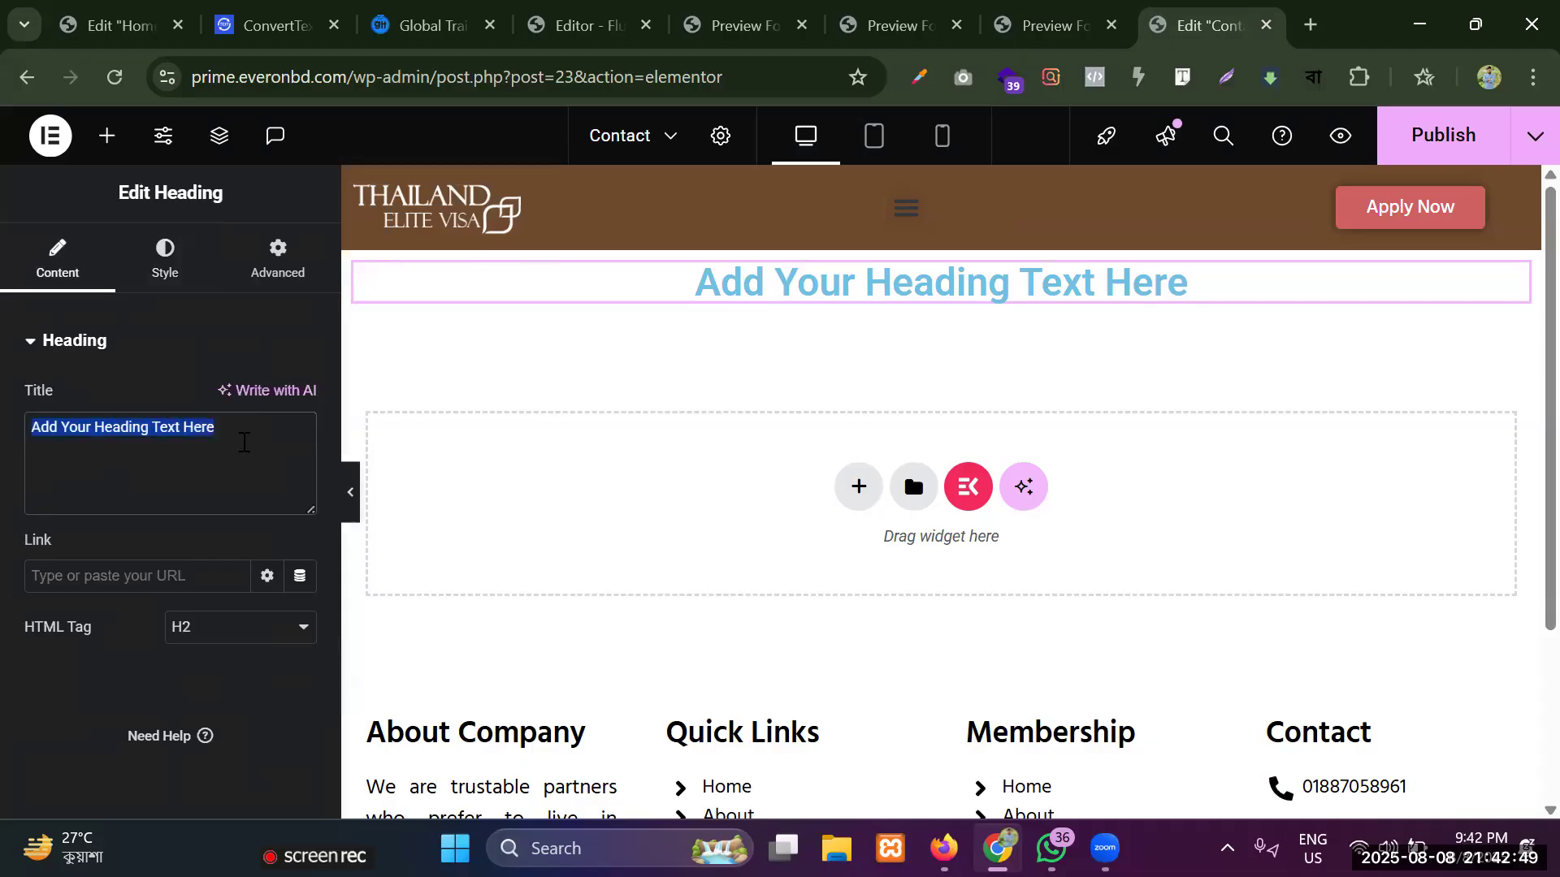
{"action": "key", "text": "BackSpace"}
{"action": "type", "text": "Contac"}
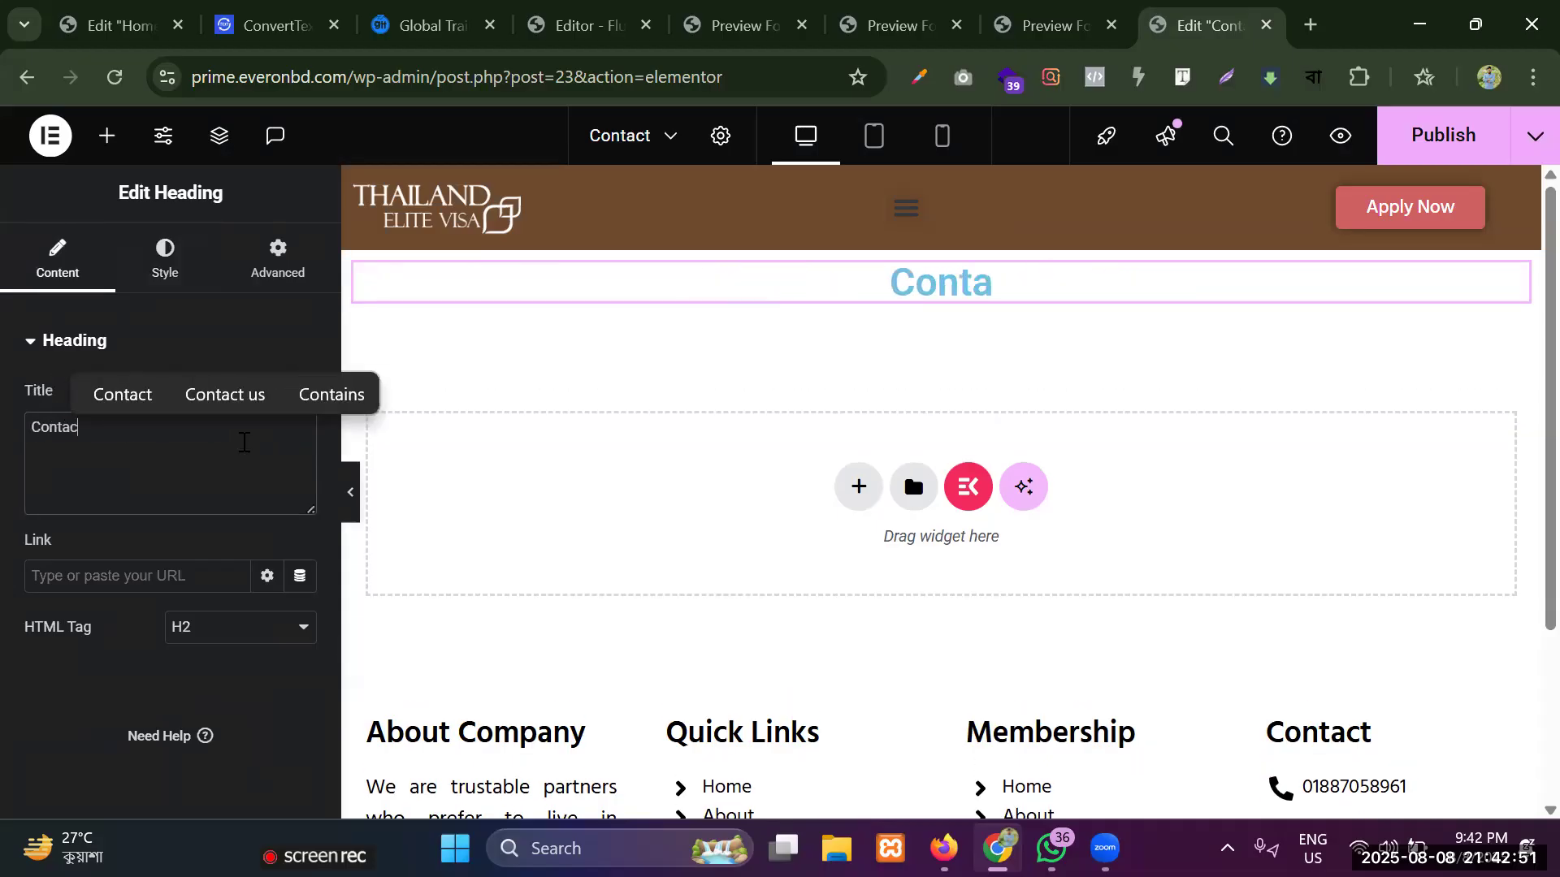
{"action": "type", "text": "t Us"}
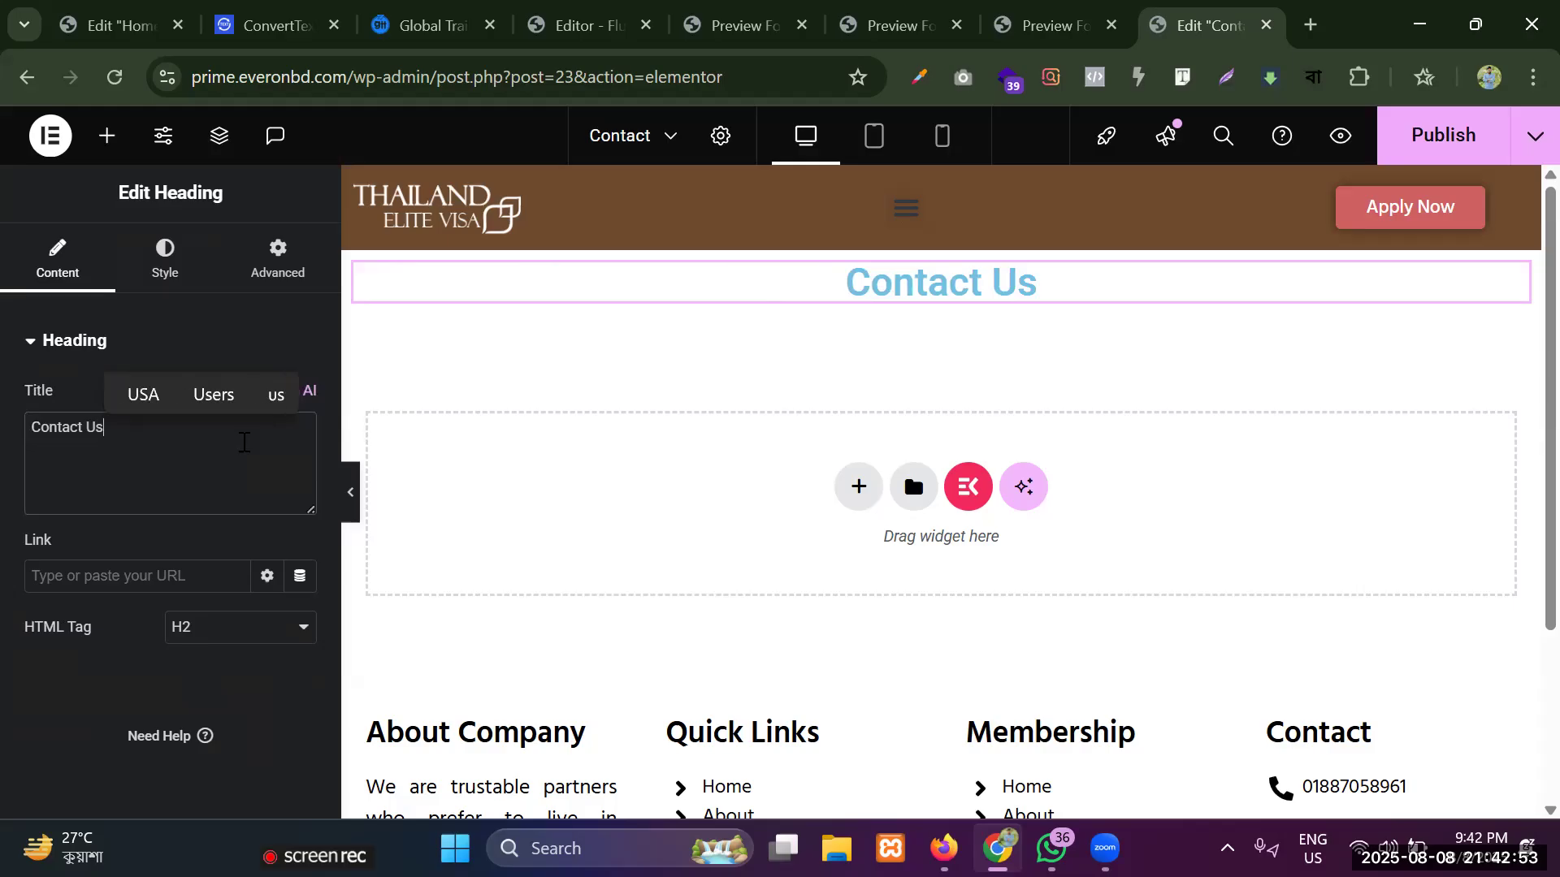
Unlink the heading container's padding values and set 30 px top and bottom padding, with 0 right and left.
{"action": "left_click", "coordinate": [941, 236]}
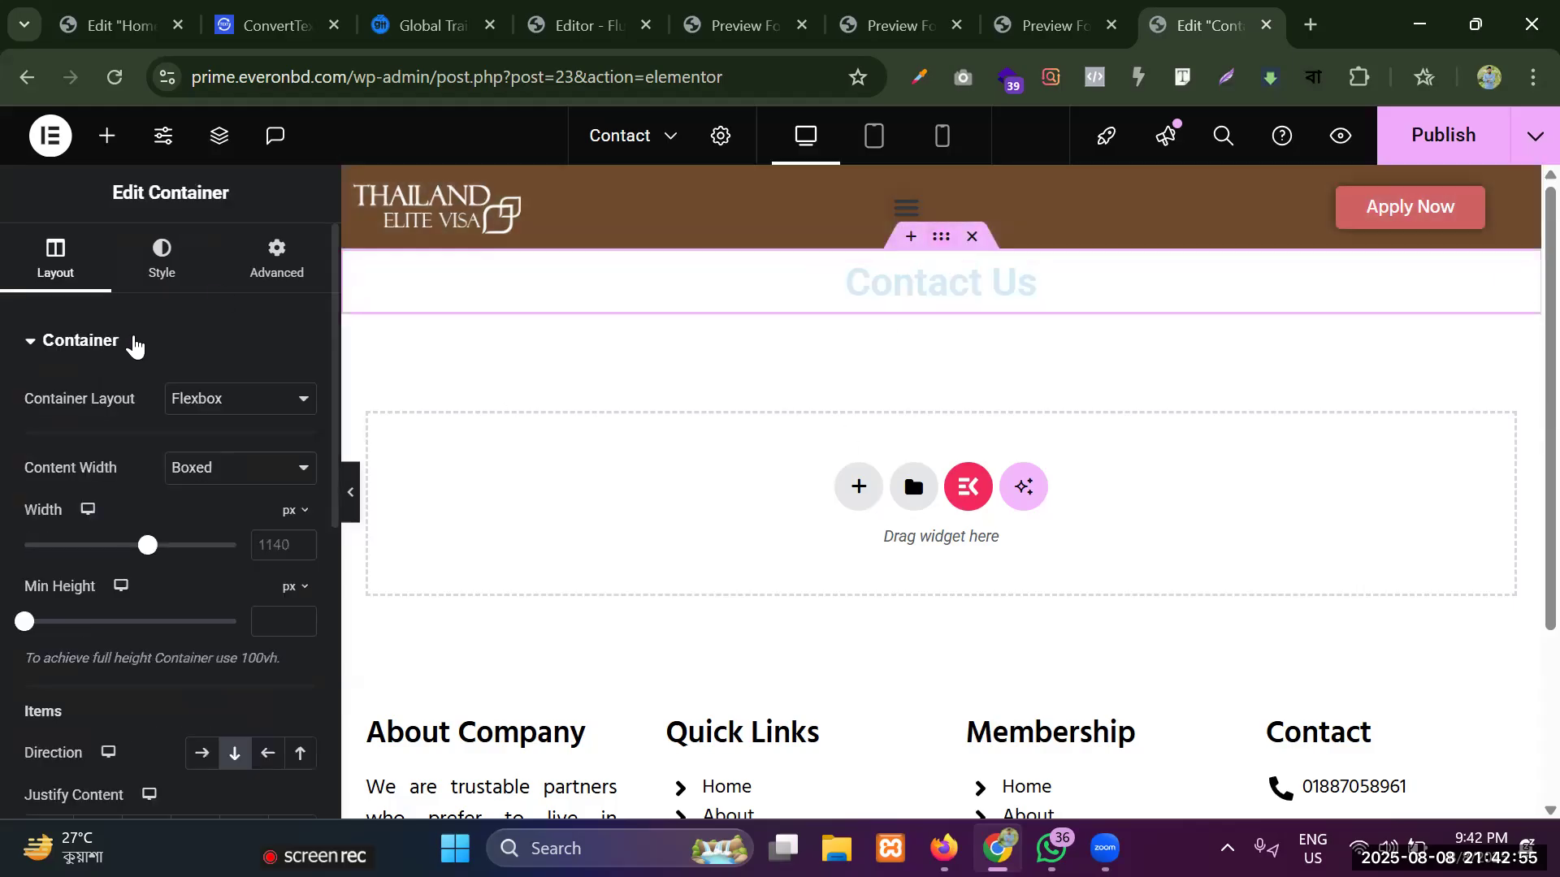
{"action": "left_click", "coordinate": [312, 273]}
{"action": "left_click", "coordinate": [300, 520]}
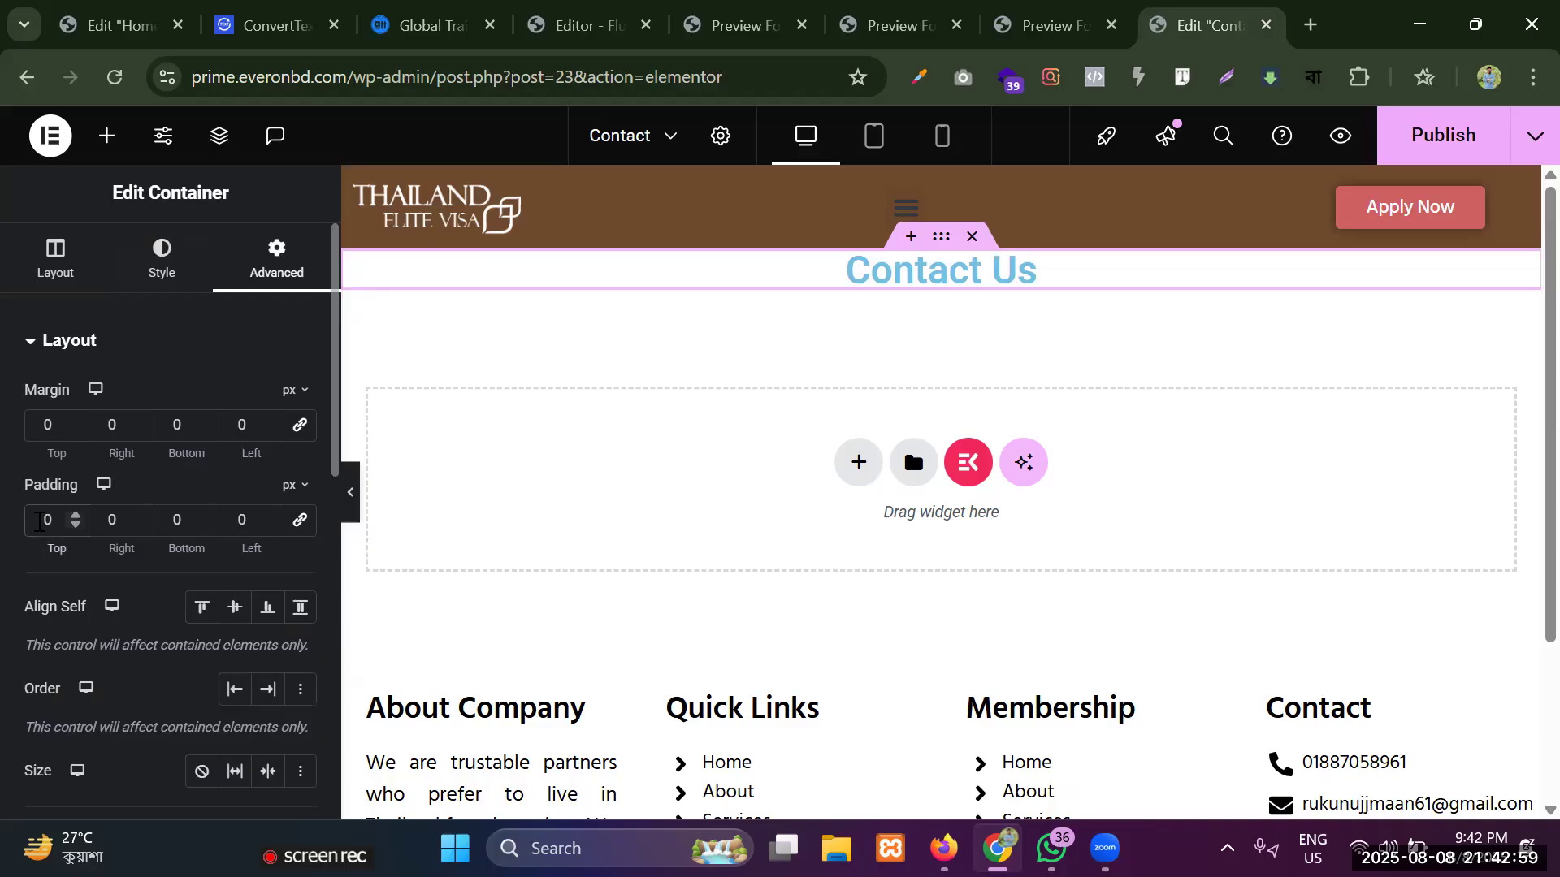
{"action": "left_click", "coordinate": [39, 521]}
{"action": "type", "text": "3"}
{"action": "left_click", "coordinate": [167, 516]}
{"action": "type", "text": "3"}
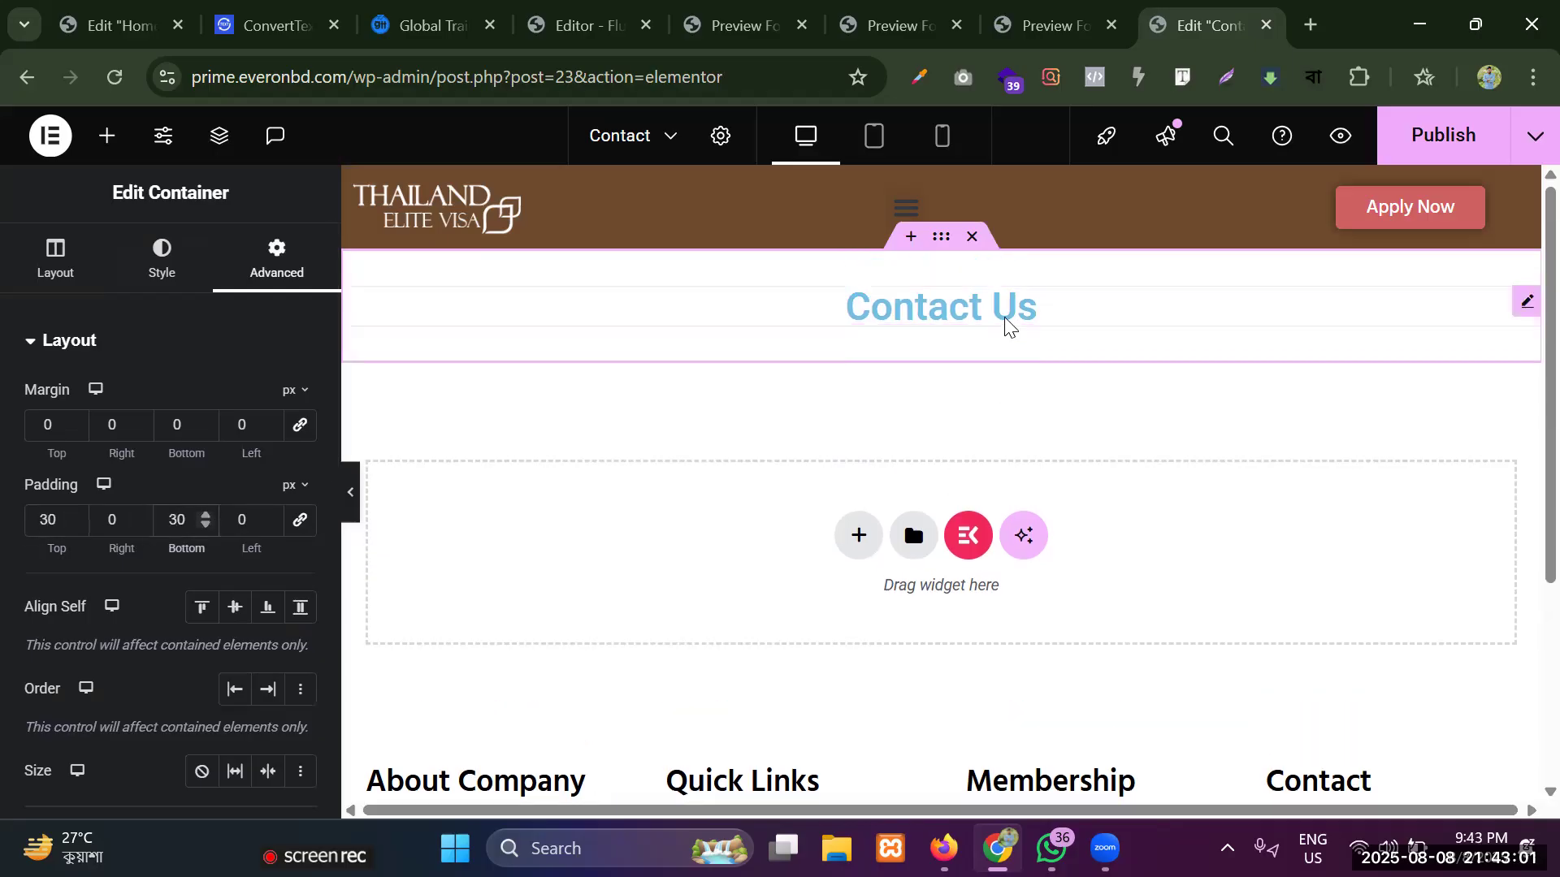
Add a second single-column container below the heading and nest a container inside it with its direction set to row.
{"action": "left_click", "coordinate": [859, 528]}
{"action": "left_click", "coordinate": [825, 630]}
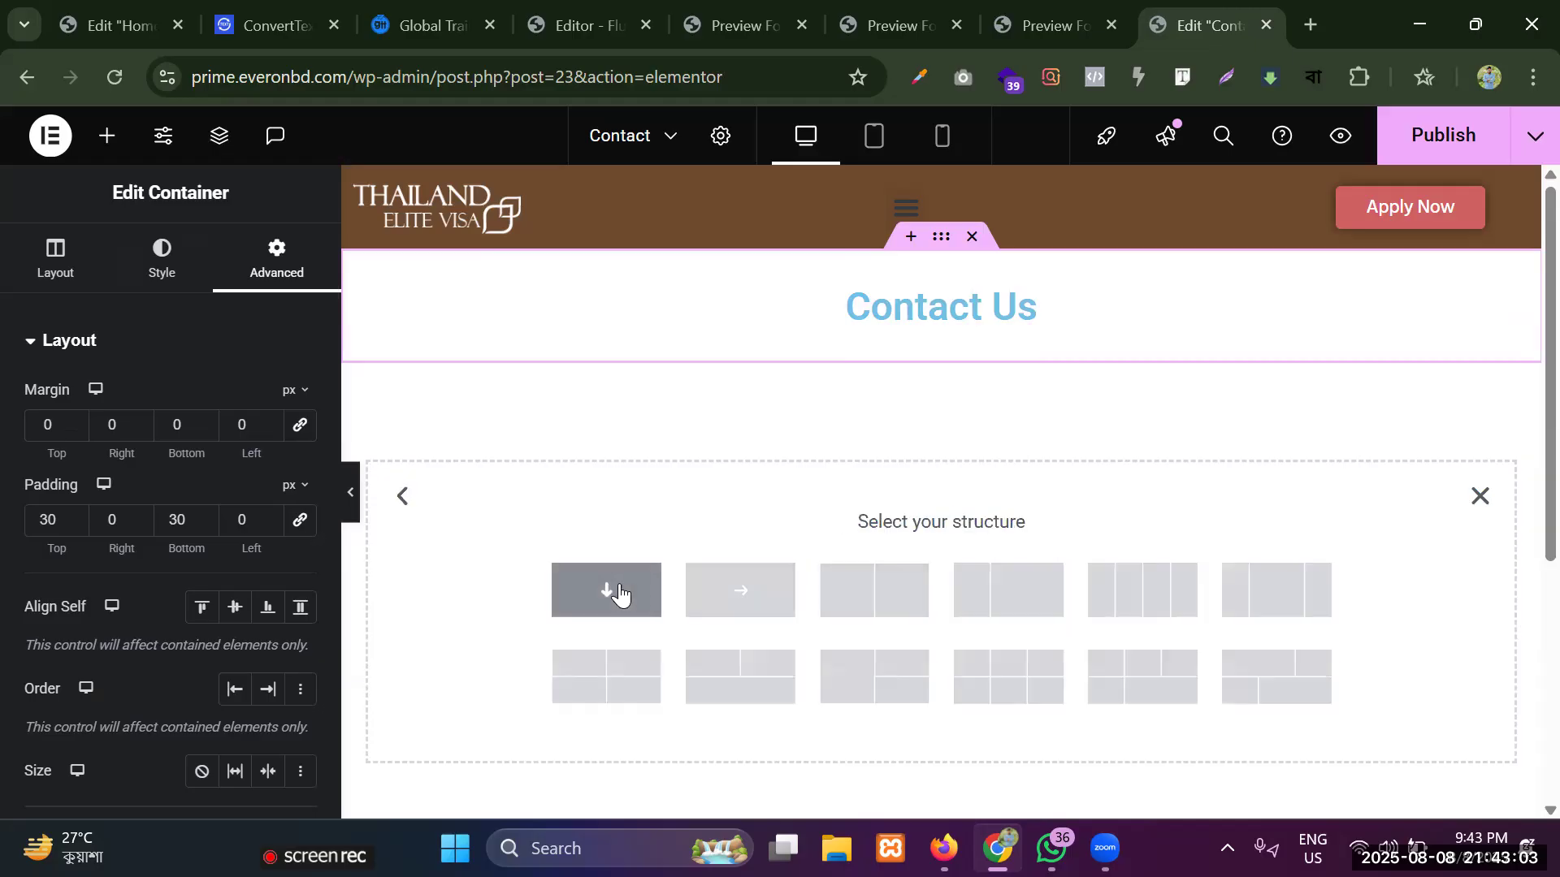
{"action": "left_click", "coordinate": [613, 589]}
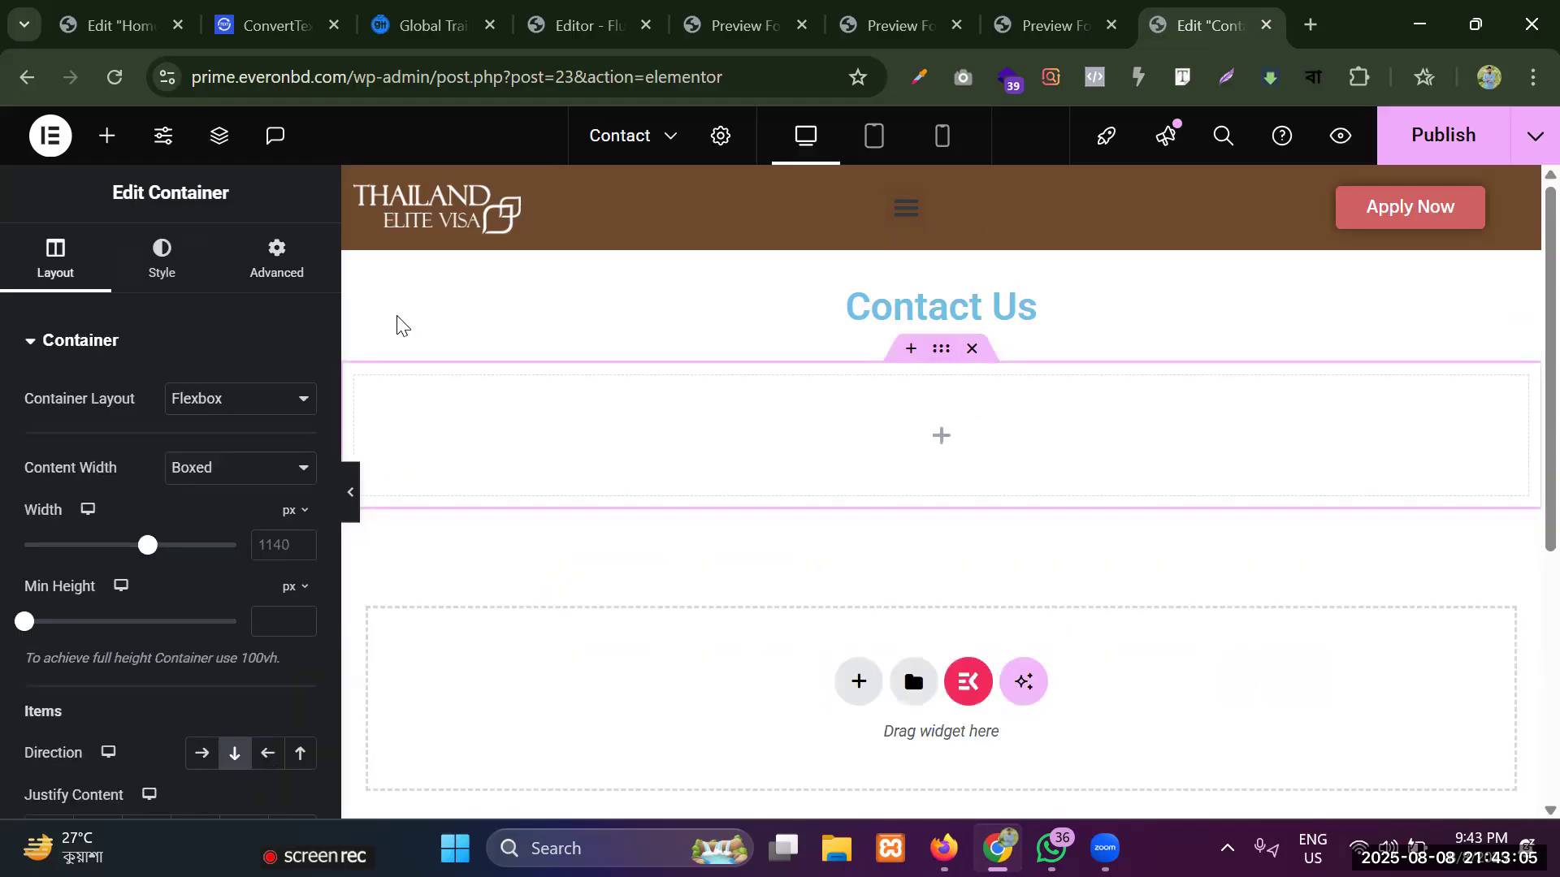
{"action": "left_click", "coordinate": [106, 136]}
{"action": "left_click_drag", "start_coordinate": [91, 451], "coordinate": [363, 414]}
{"action": "left_click", "coordinate": [201, 753]}
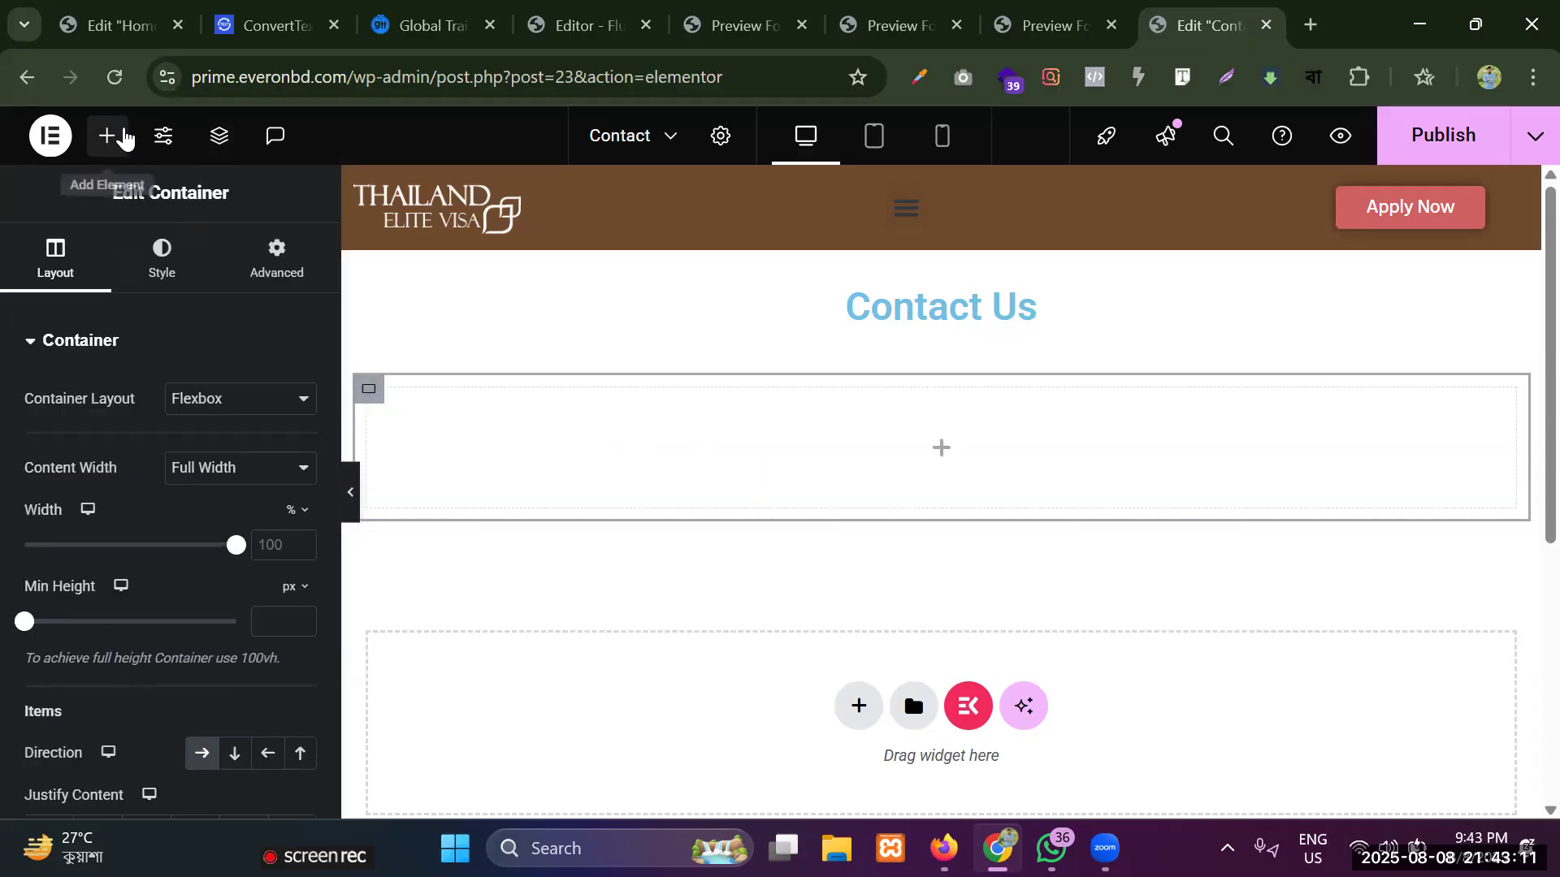
Place a container inside the row container, duplicate it to form two columns, and make the left column wider than the right.
{"action": "left_click", "coordinate": [114, 137]}
{"action": "left_click_drag", "start_coordinate": [85, 439], "coordinate": [376, 402]}
{"action": "right_click", "coordinate": [376, 402]}
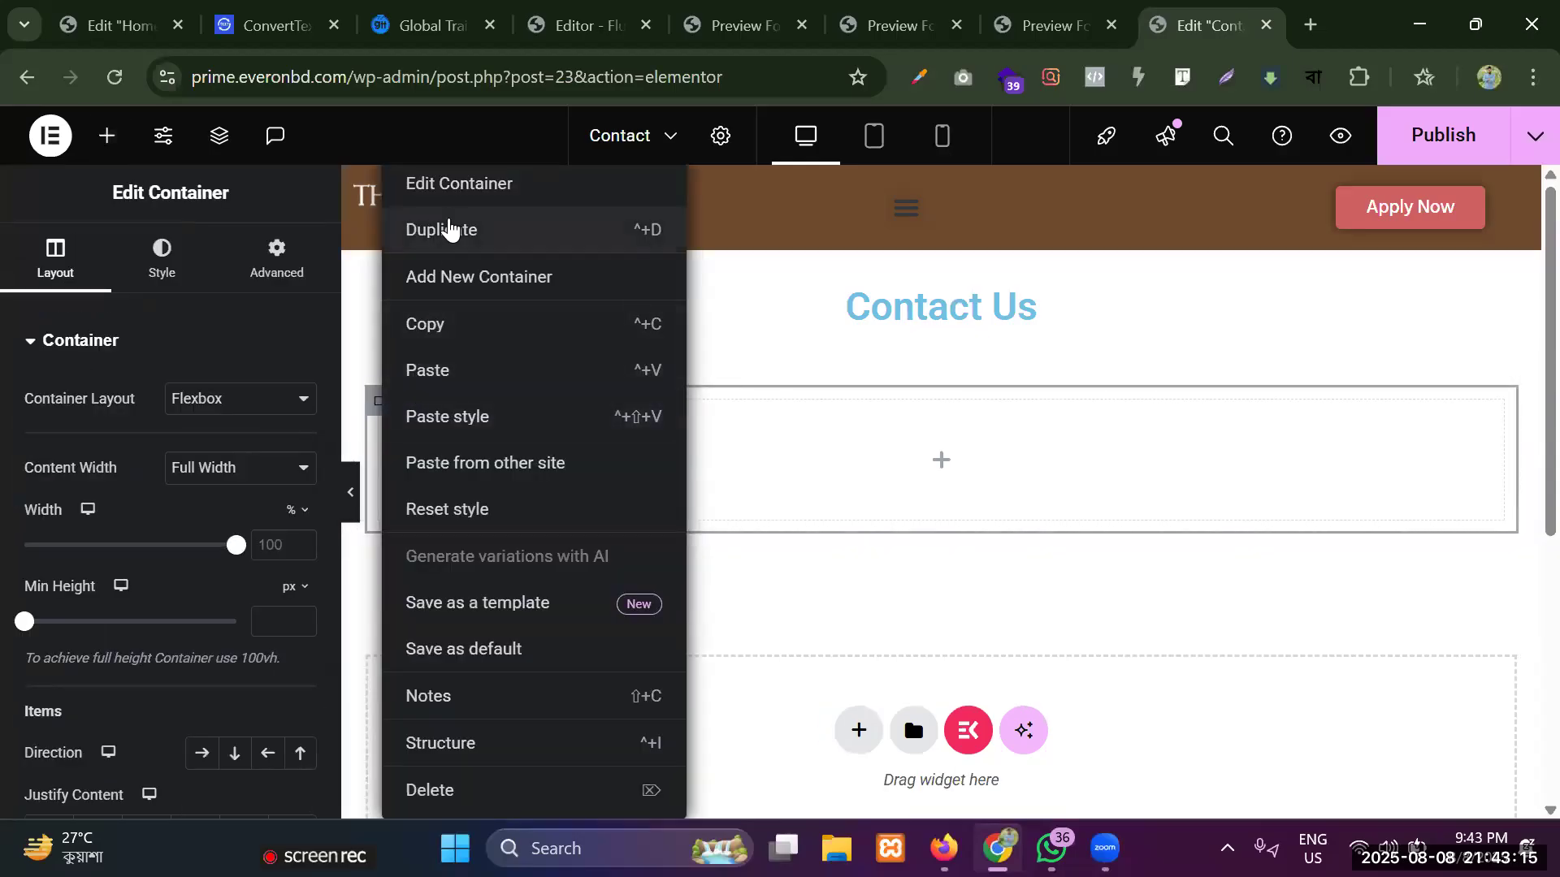
{"action": "left_click", "coordinate": [447, 230]}
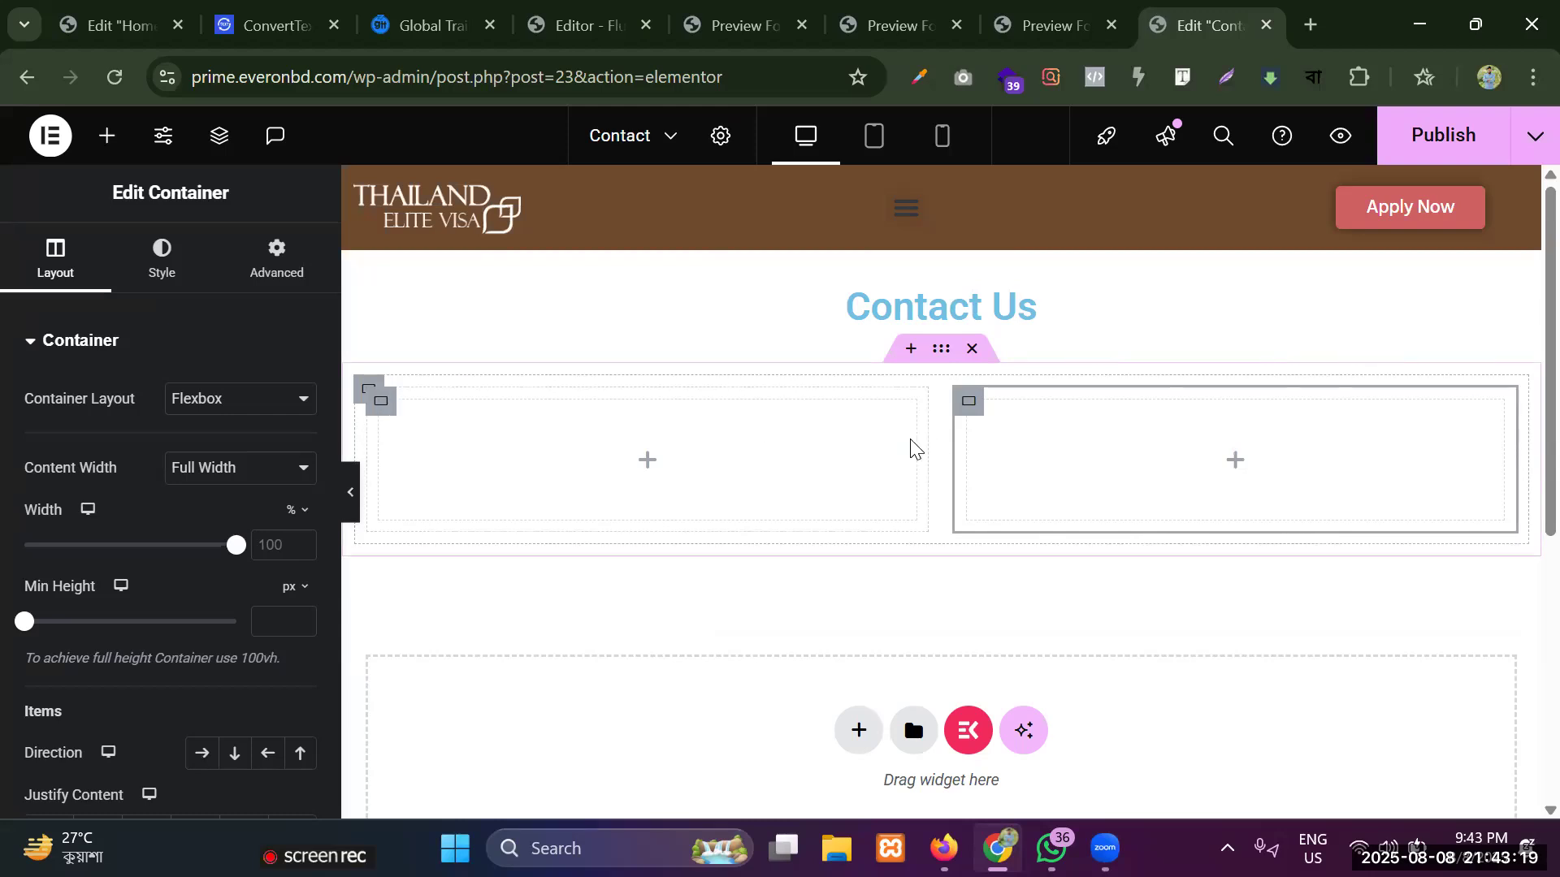
{"action": "left_click_drag", "start_coordinate": [916, 440], "coordinate": [1036, 456]}
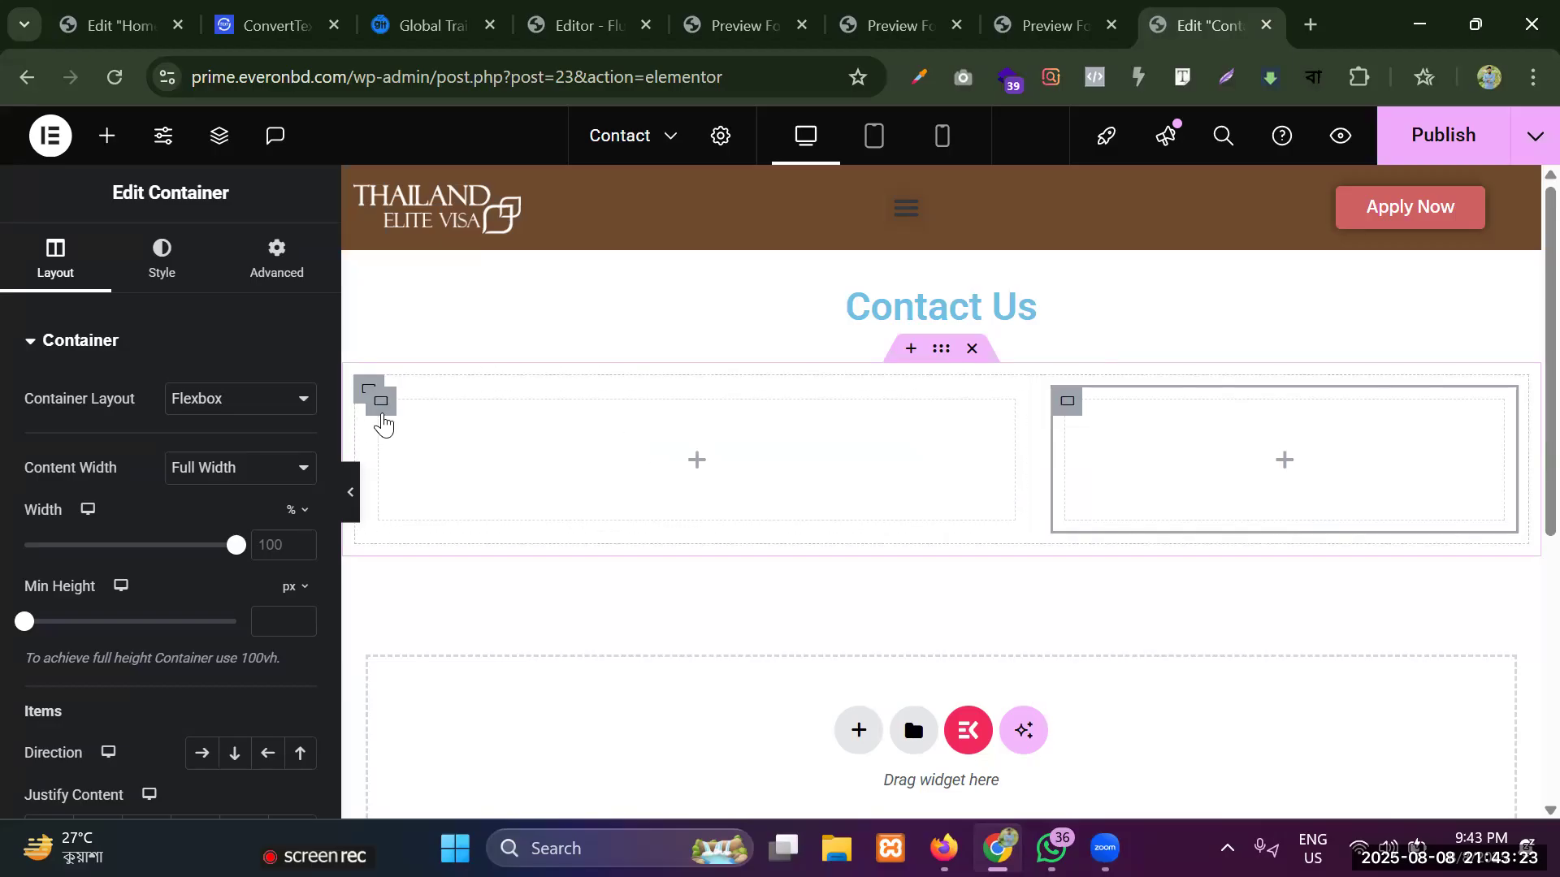
Add a Fluent Forms widget to the left column, choose the Contact Us (3) form, and check it through to the Send button.
{"action": "left_click", "coordinate": [106, 145]}
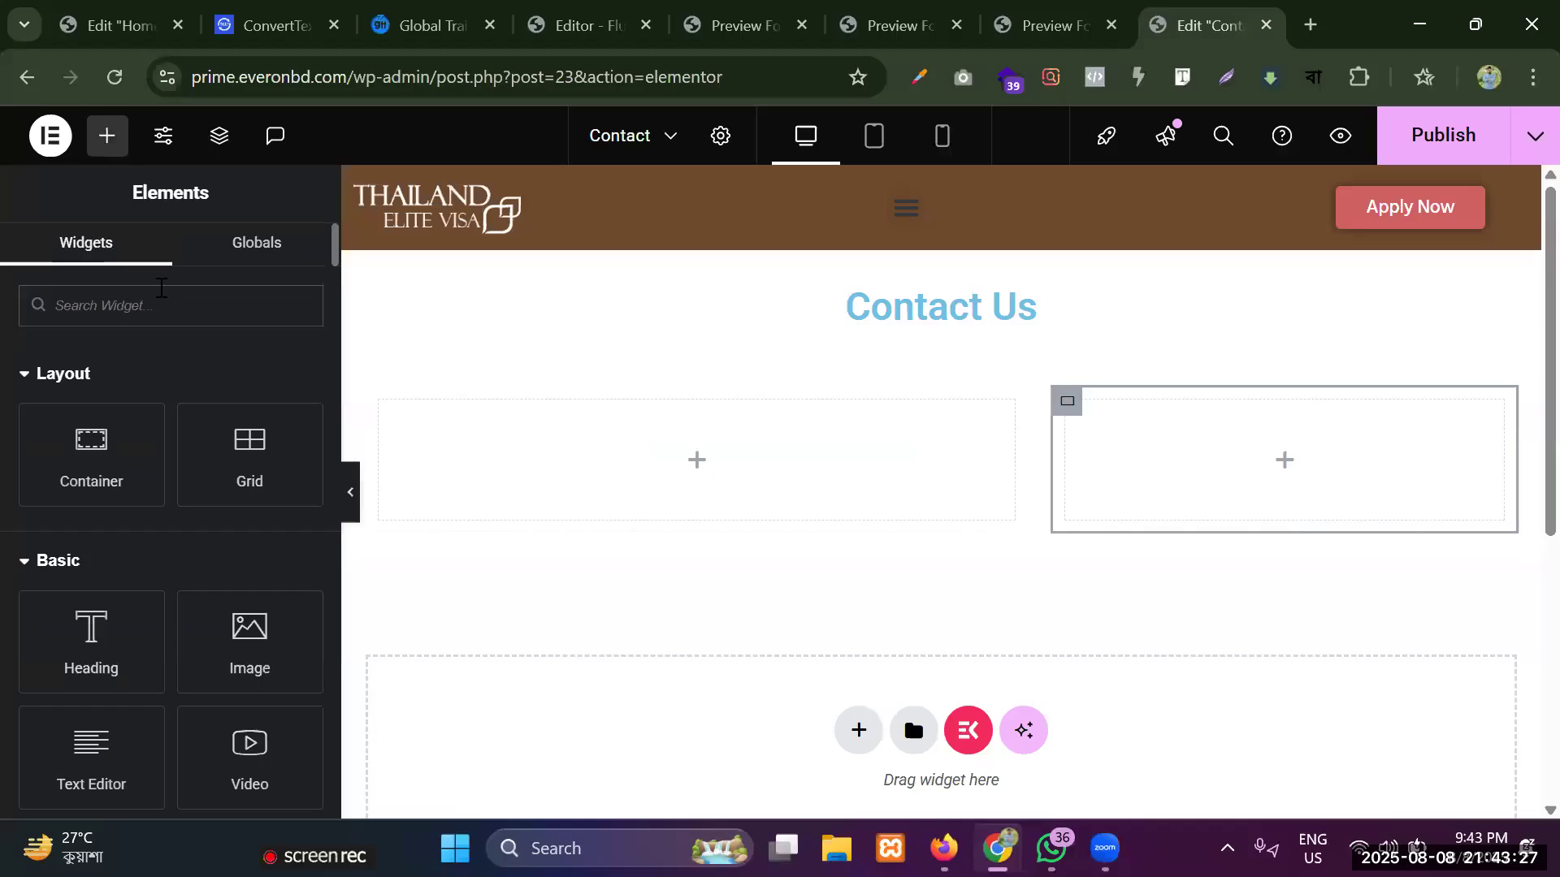
{"action": "type", "text": "form"}
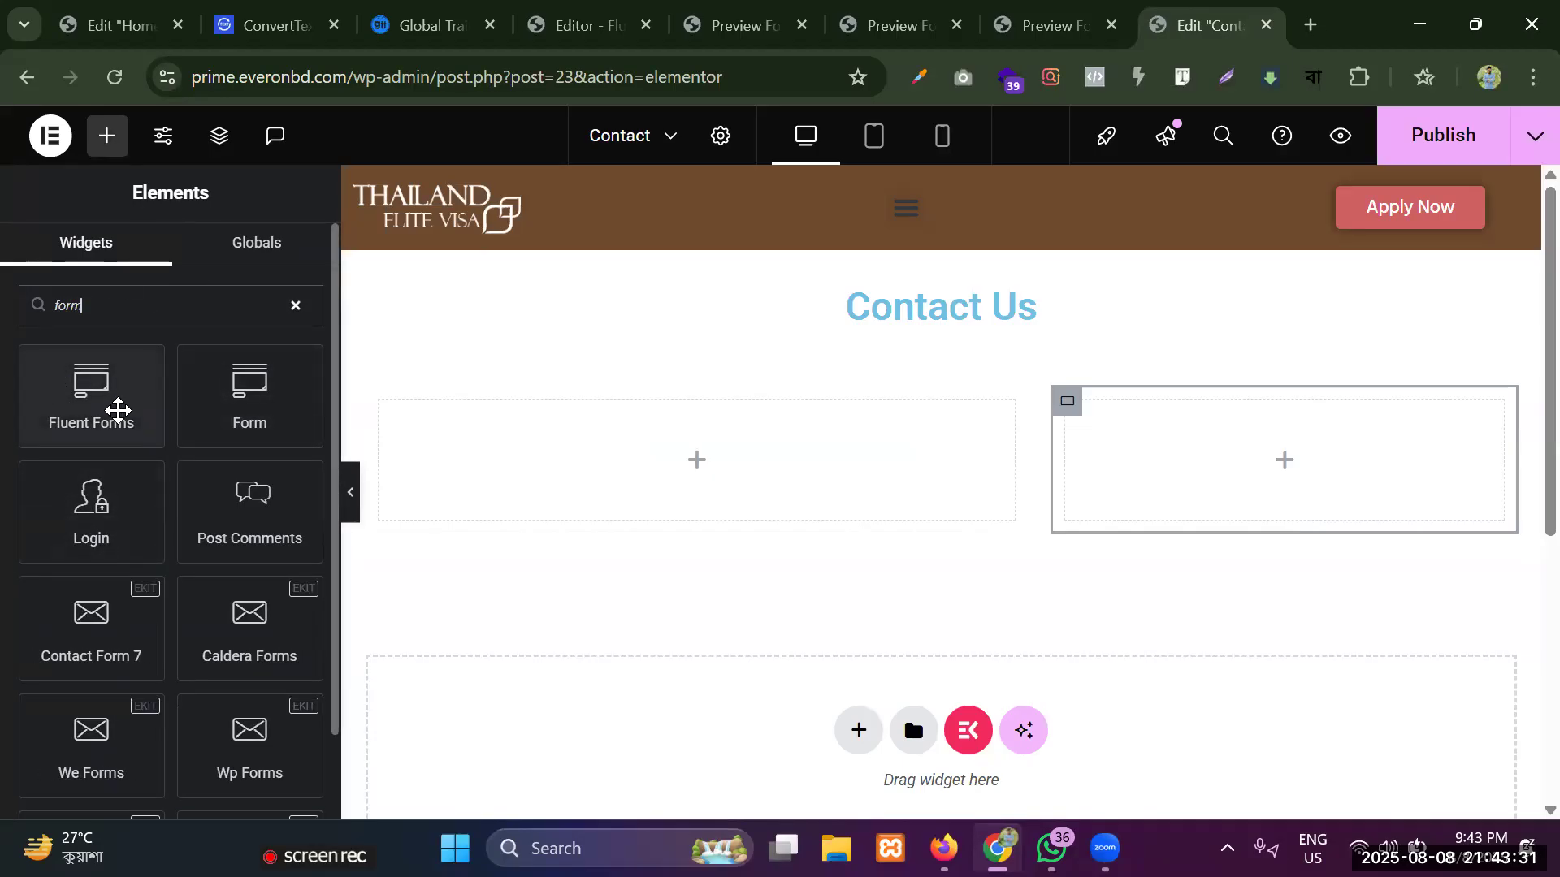
{"action": "left_click_drag", "start_coordinate": [77, 383], "coordinate": [783, 470]}
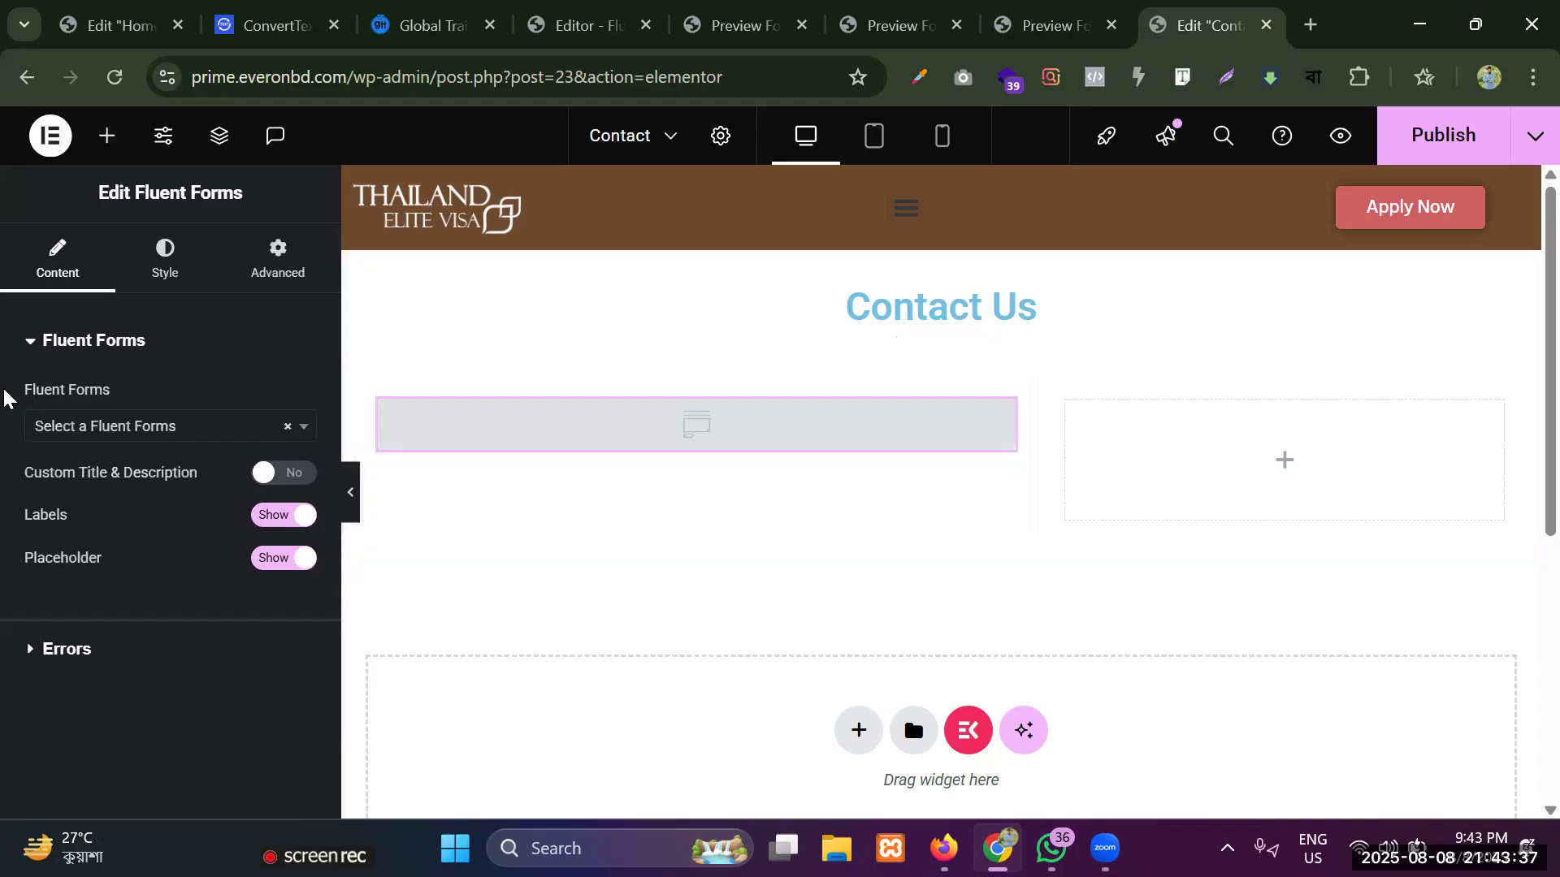
{"action": "left_click_drag", "start_coordinate": [11, 391], "coordinate": [124, 396]}
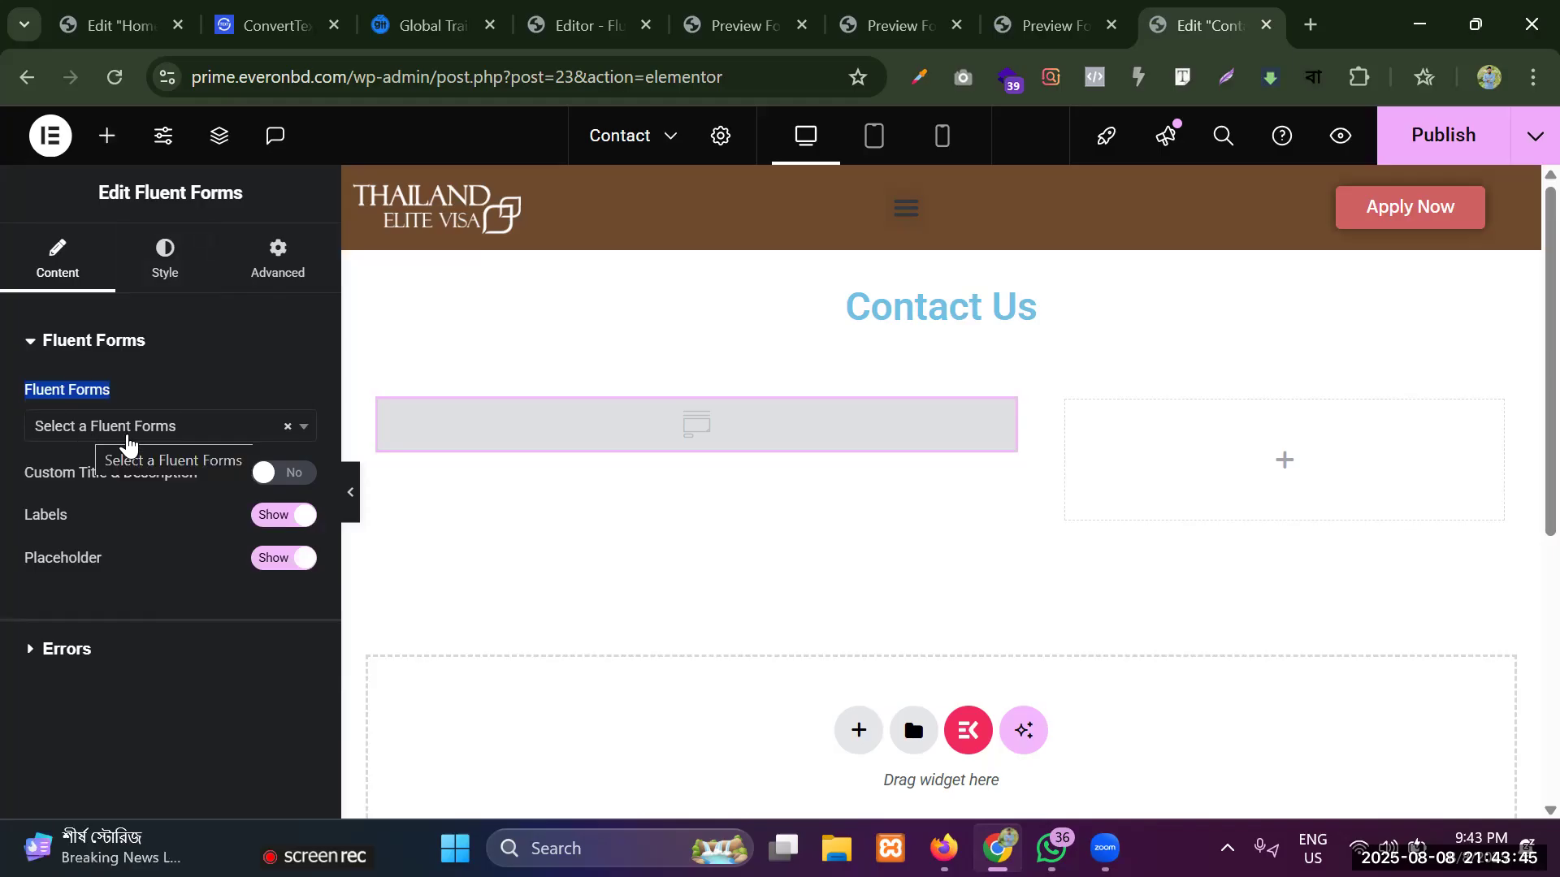
{"action": "left_click", "coordinate": [128, 439]}
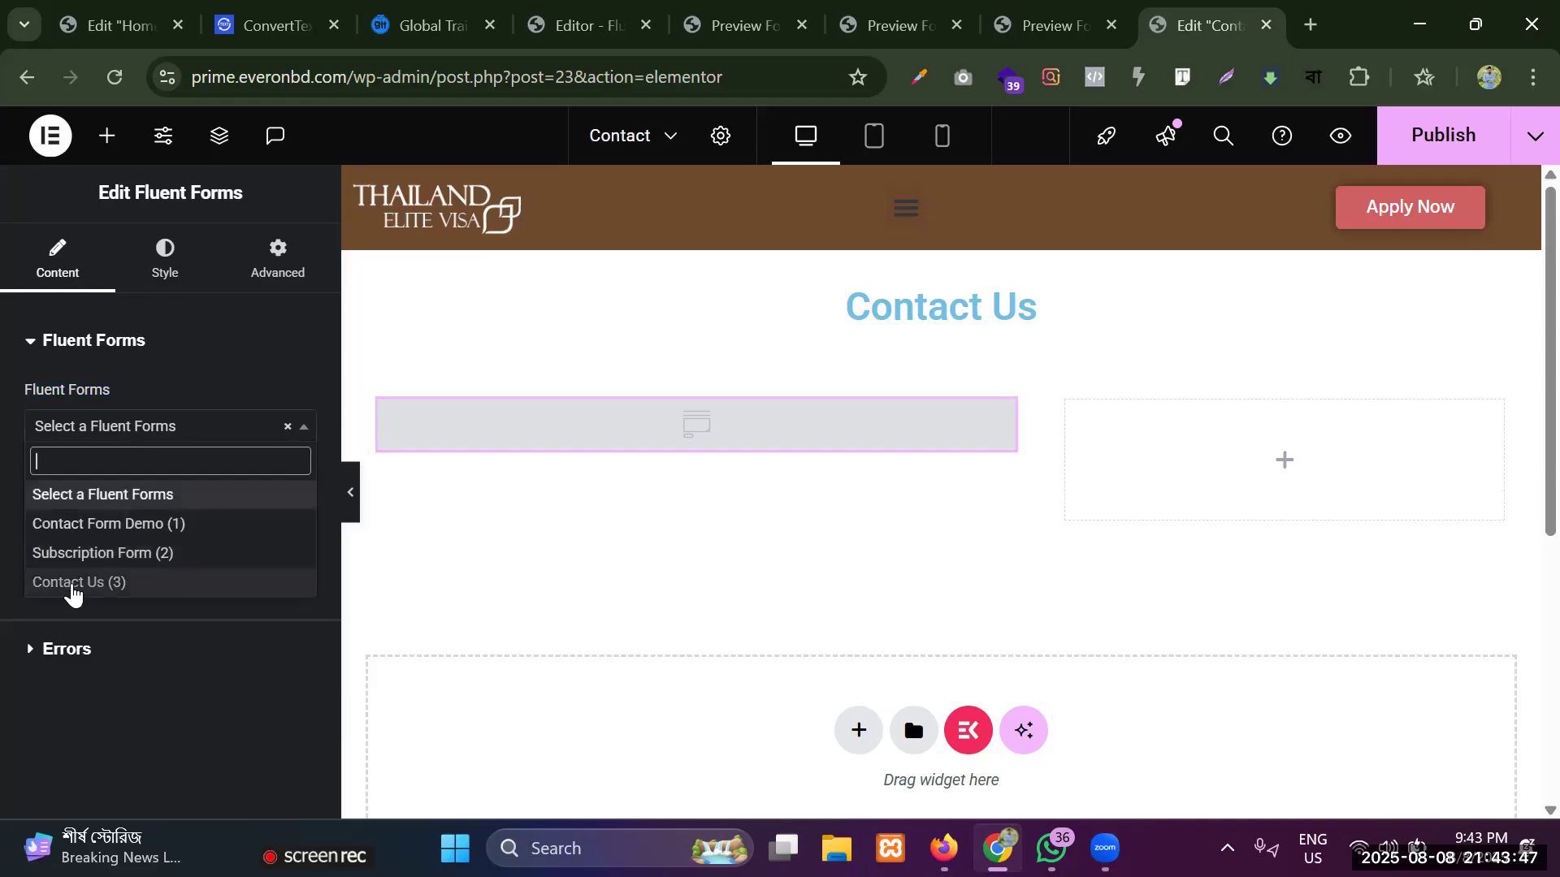
{"action": "left_click", "coordinate": [143, 583]}
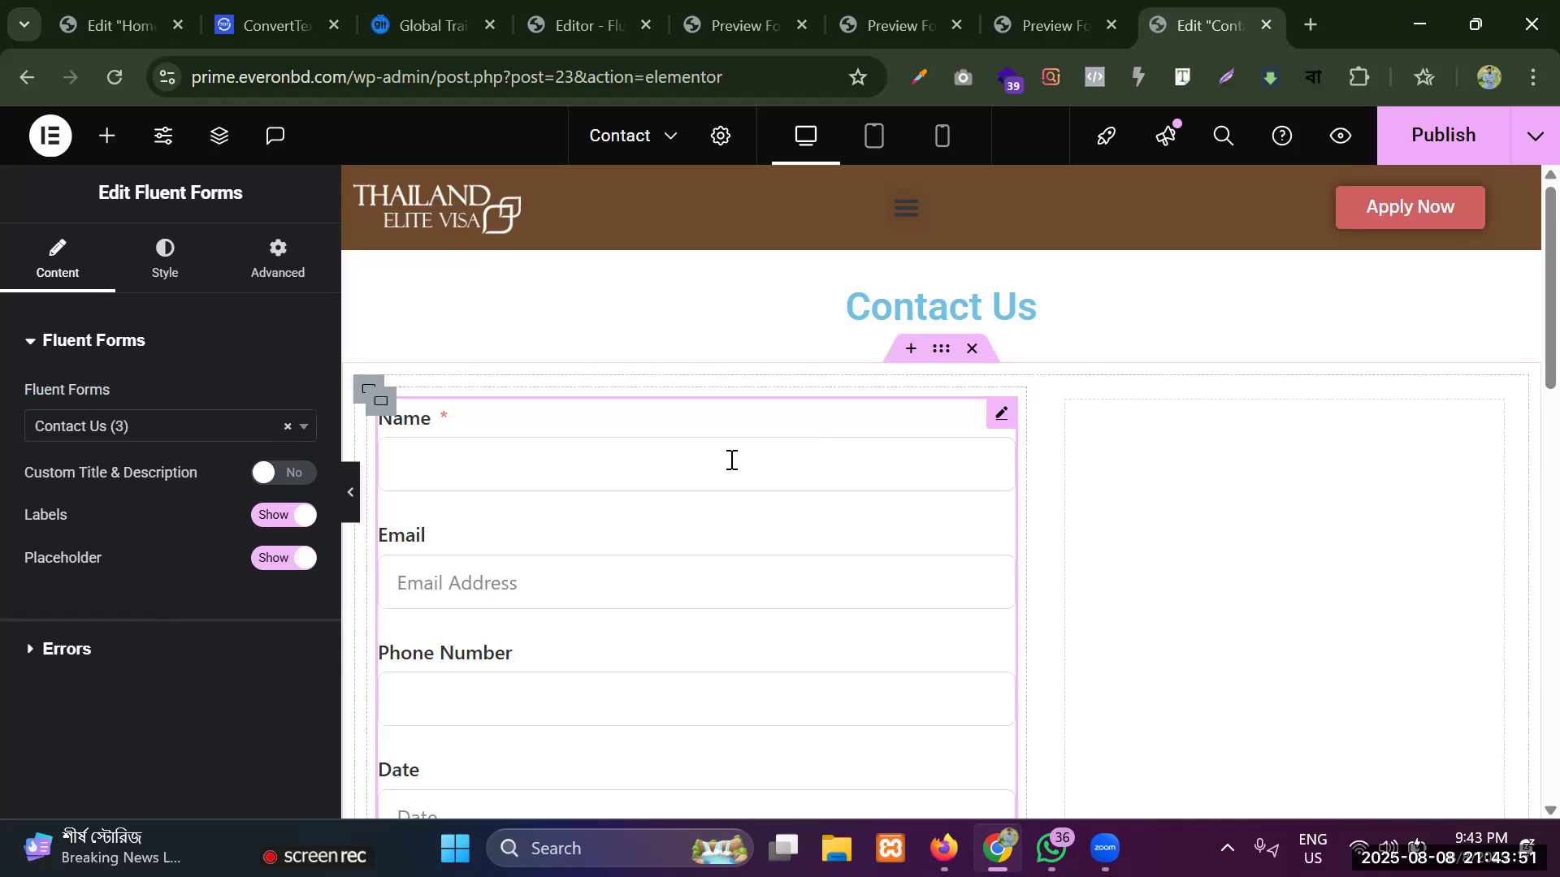
{"action": "scroll", "coordinate": [669, 540], "scroll_direction": "down", "scroll_amount": 8}
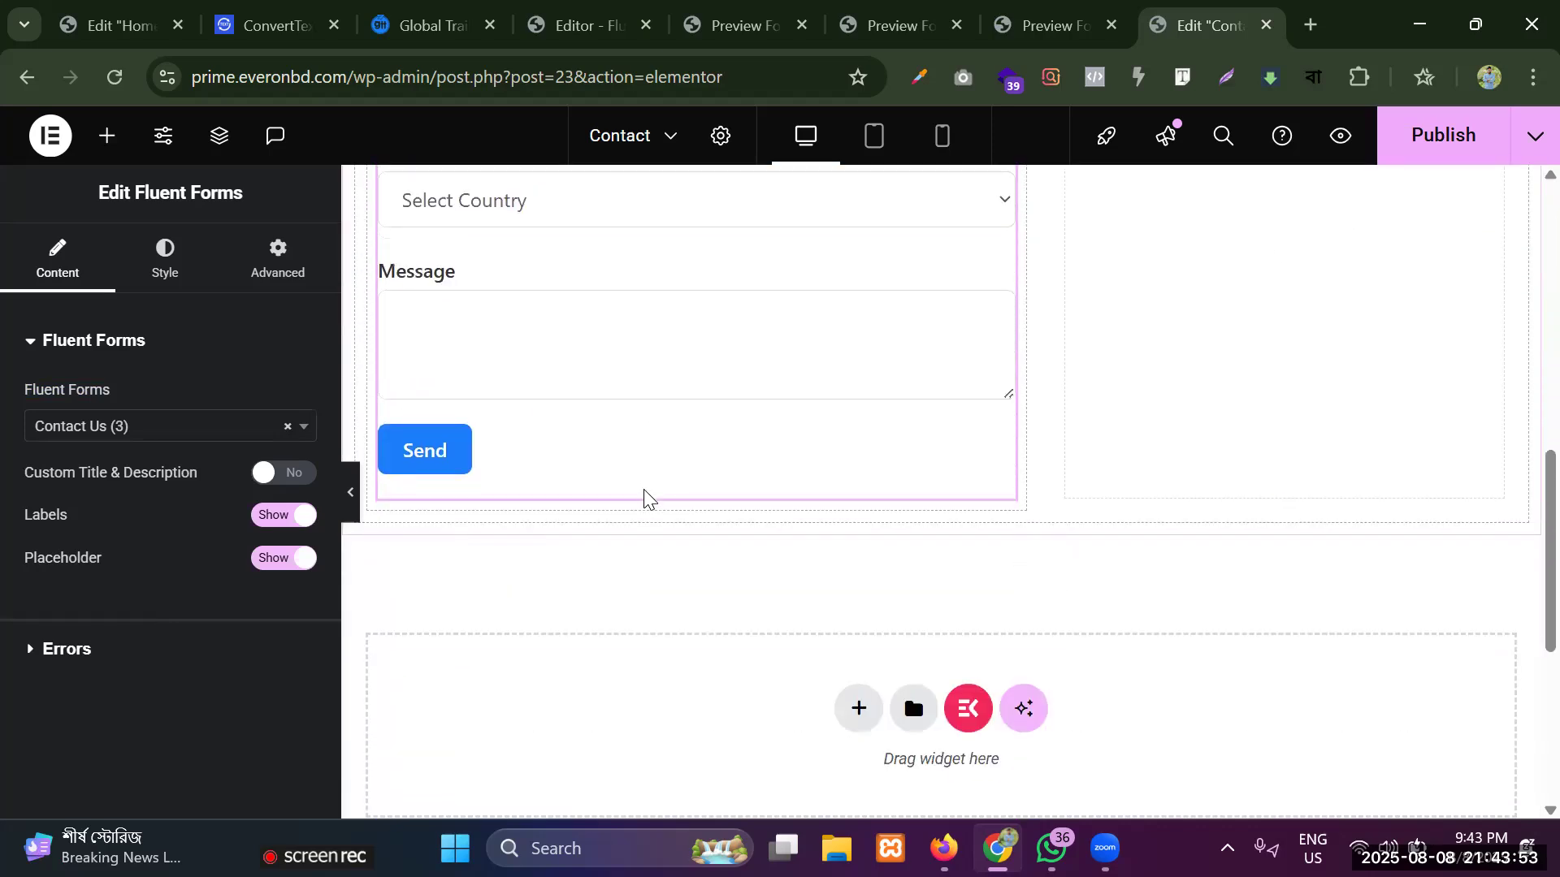
{"action": "scroll", "coordinate": [644, 496], "scroll_direction": "up", "scroll_amount": 7}
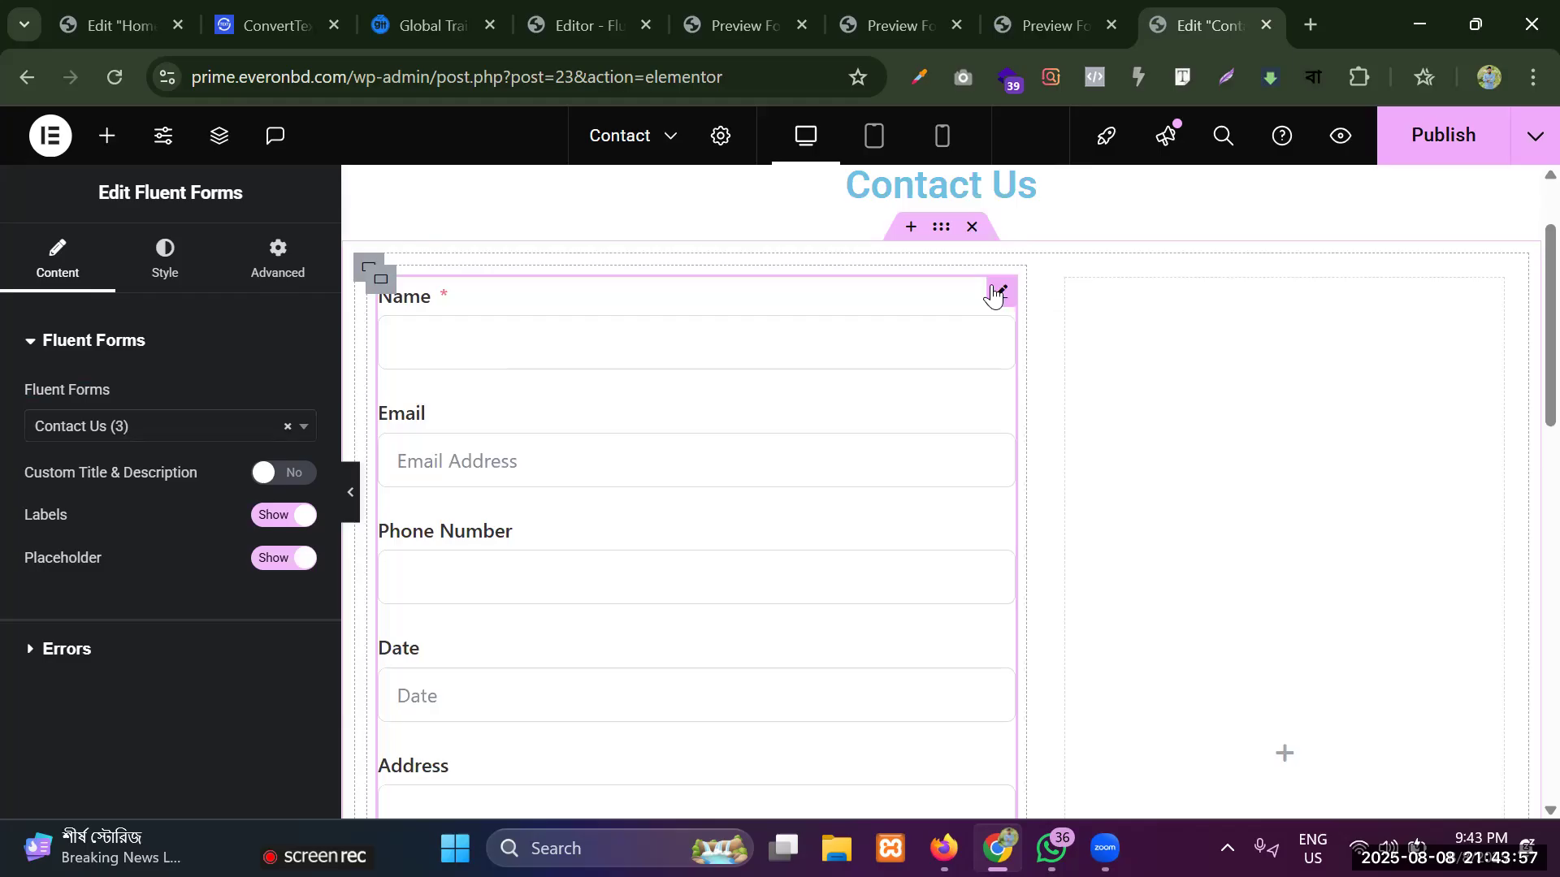
Enable the custom title and description for the Fluent Forms widget and set the title to "Get in Touch".
{"action": "left_click", "coordinate": [165, 269]}
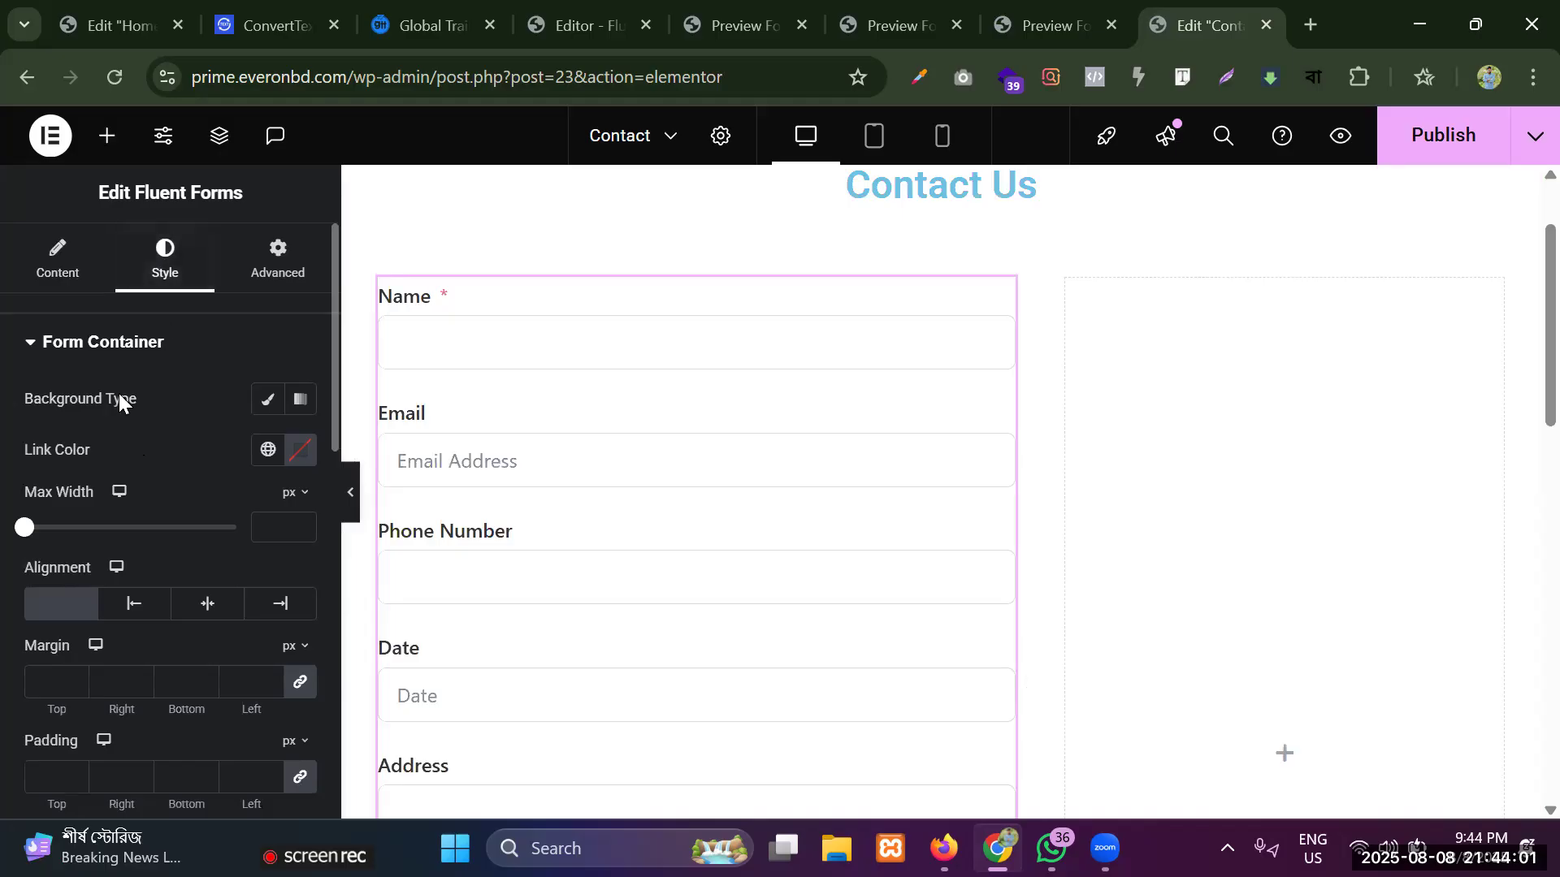
{"action": "left_click", "coordinate": [57, 276]}
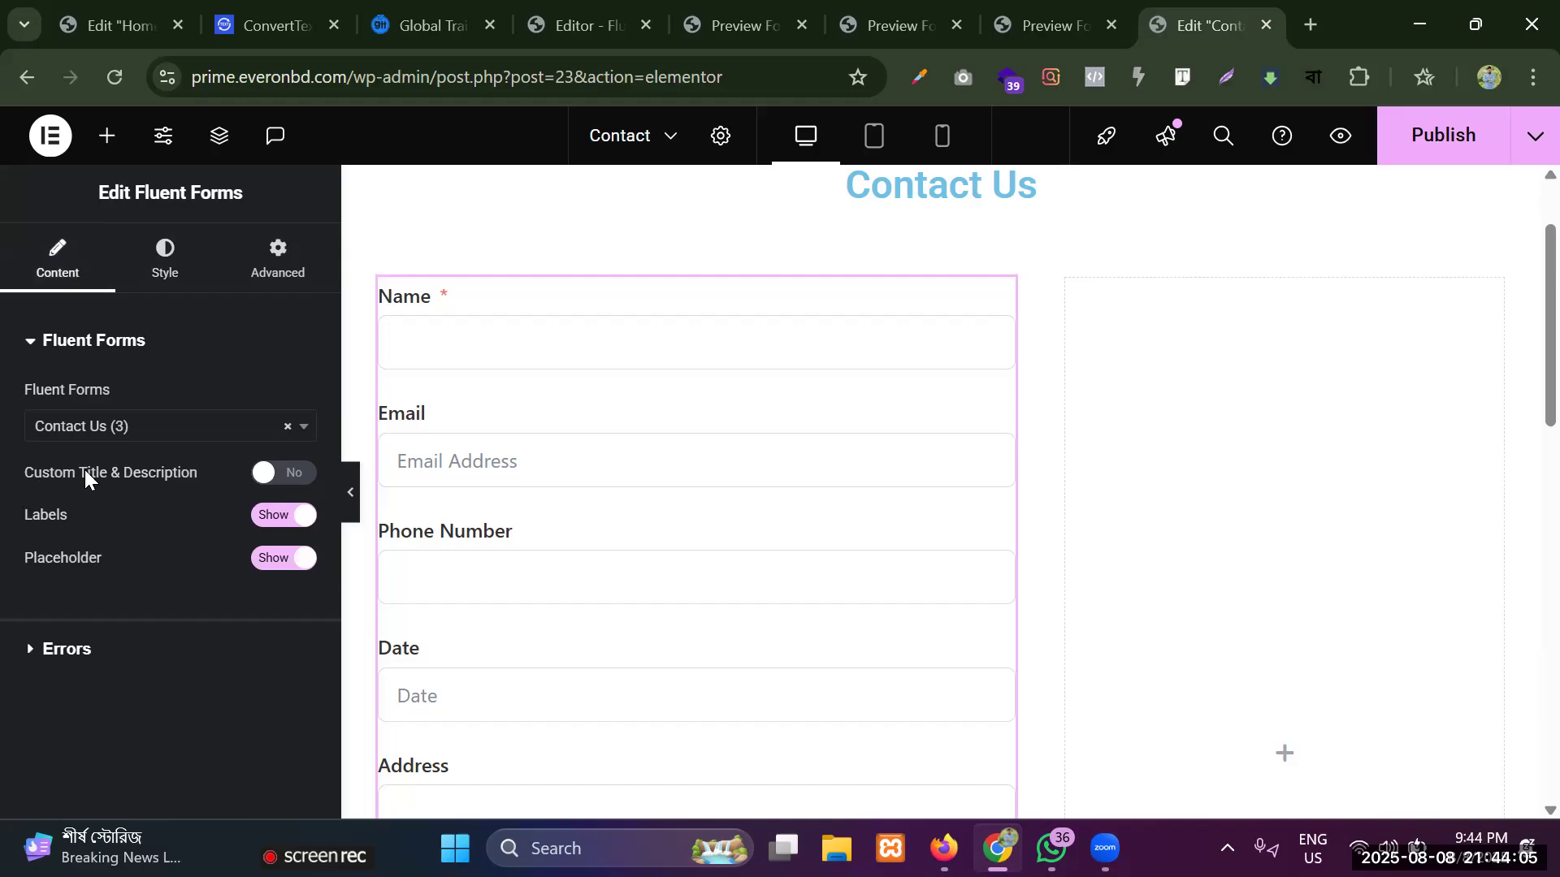
{"action": "left_click", "coordinate": [284, 481]}
{"action": "left_click", "coordinate": [57, 547]}
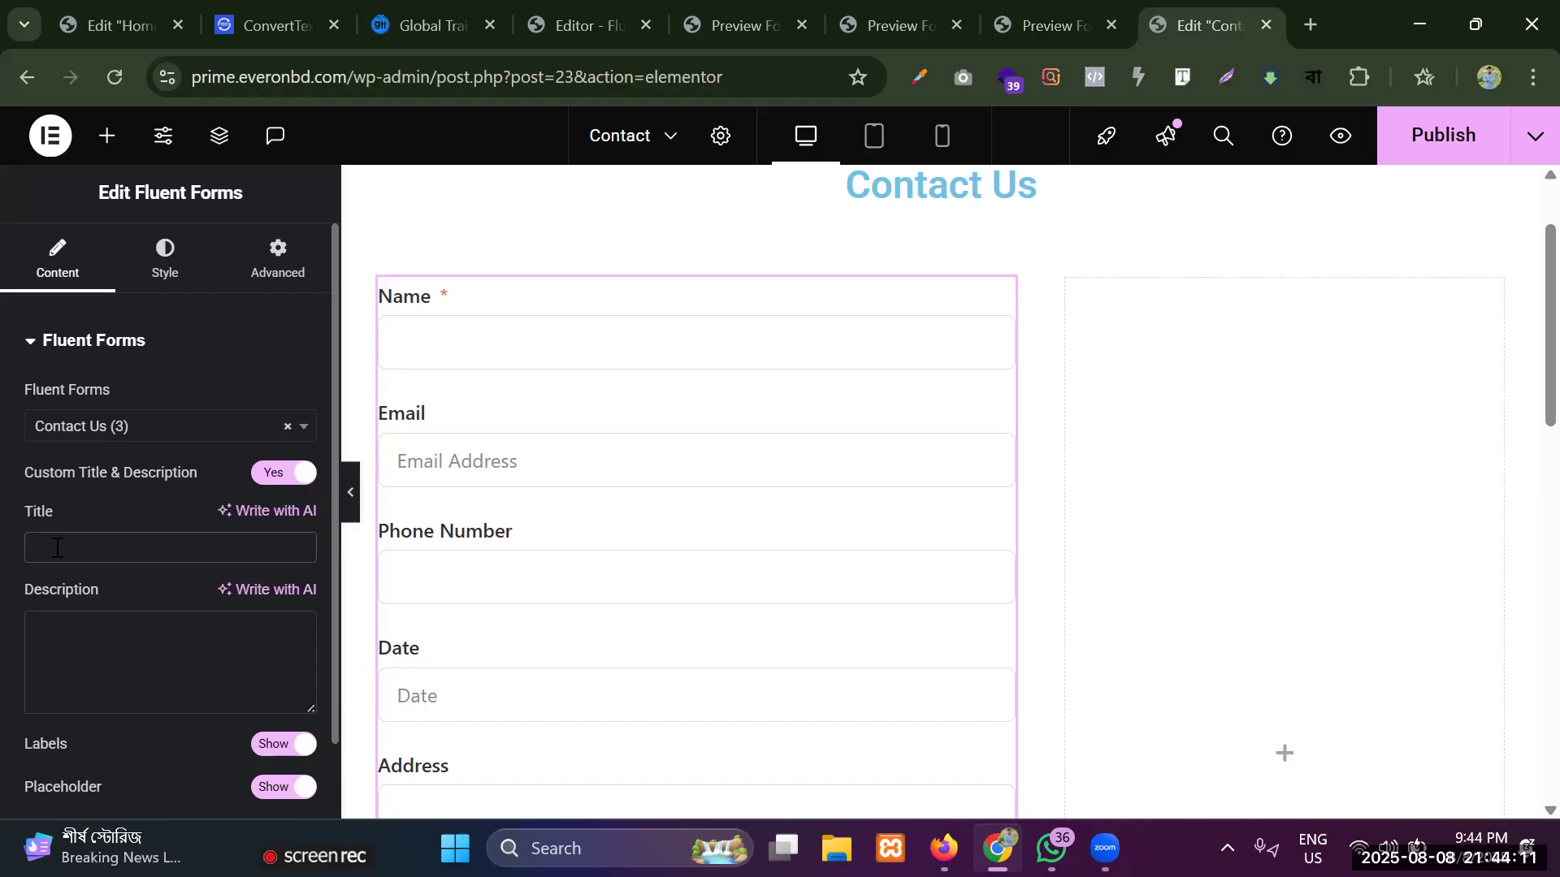
{"action": "type", "text": "Get in Tou"}
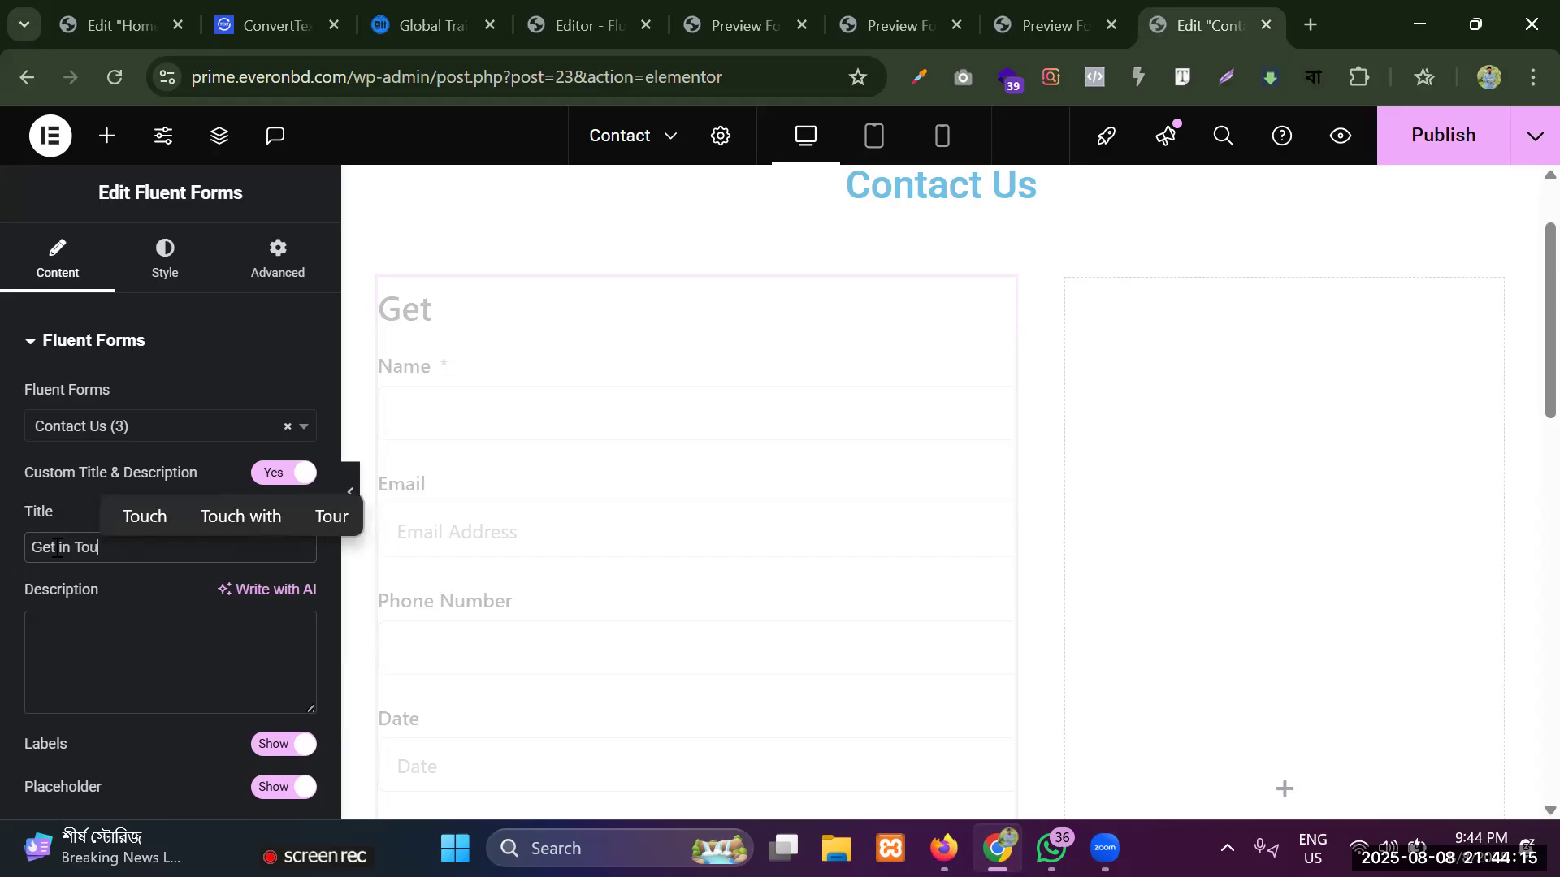
{"action": "type", "text": "ch"}
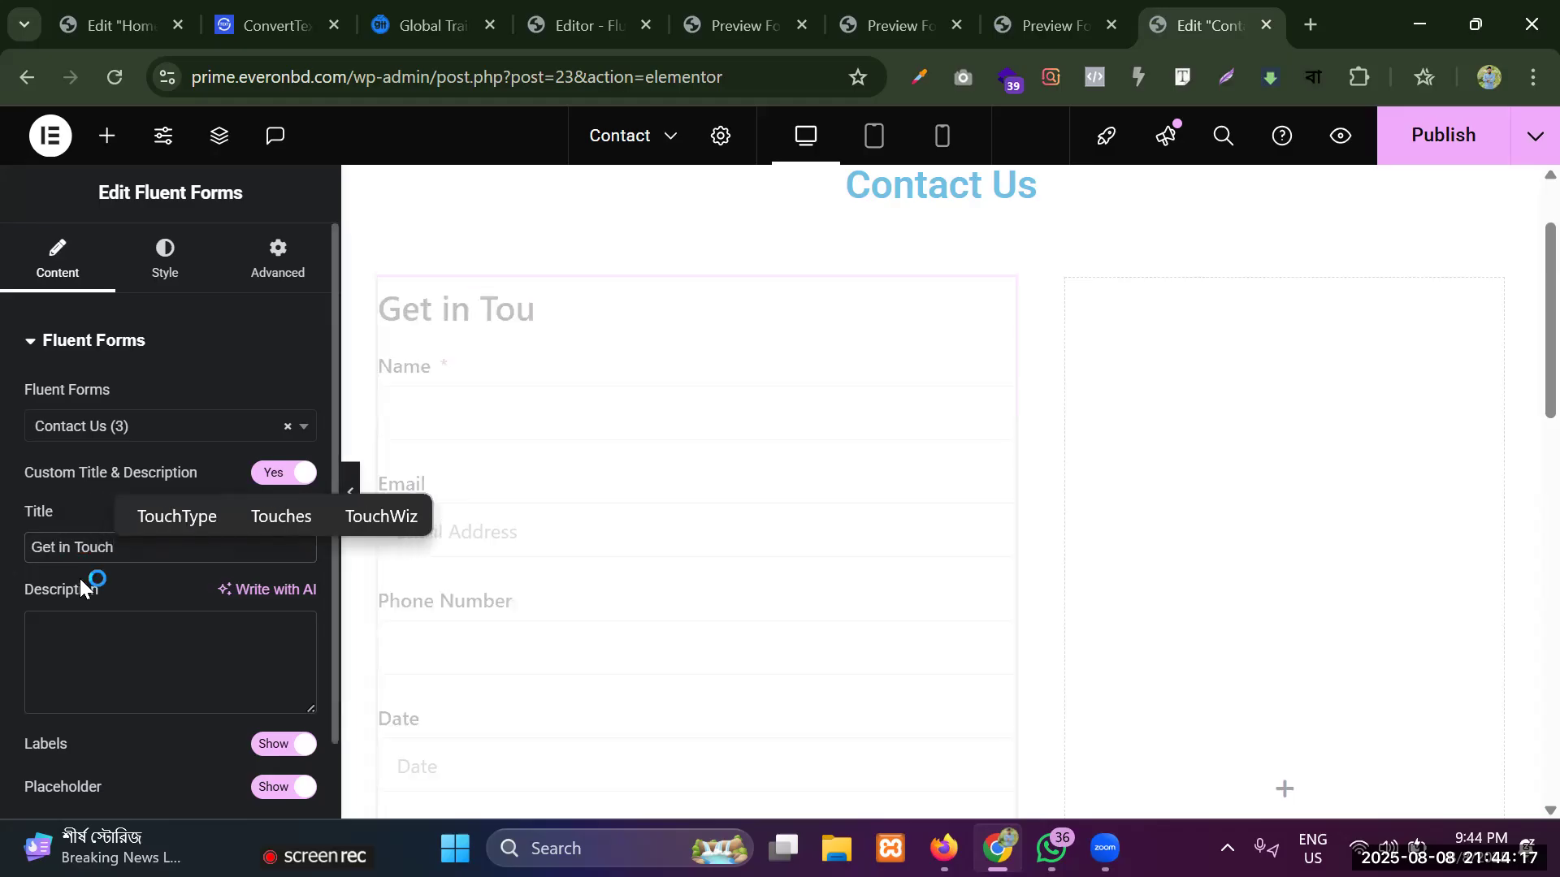
Copy "We are available 24/7 to assist you with Perfect Technology" from the ptl-db.com Contact page and paste it as the form's description.
{"action": "left_click", "coordinate": [112, 639]}
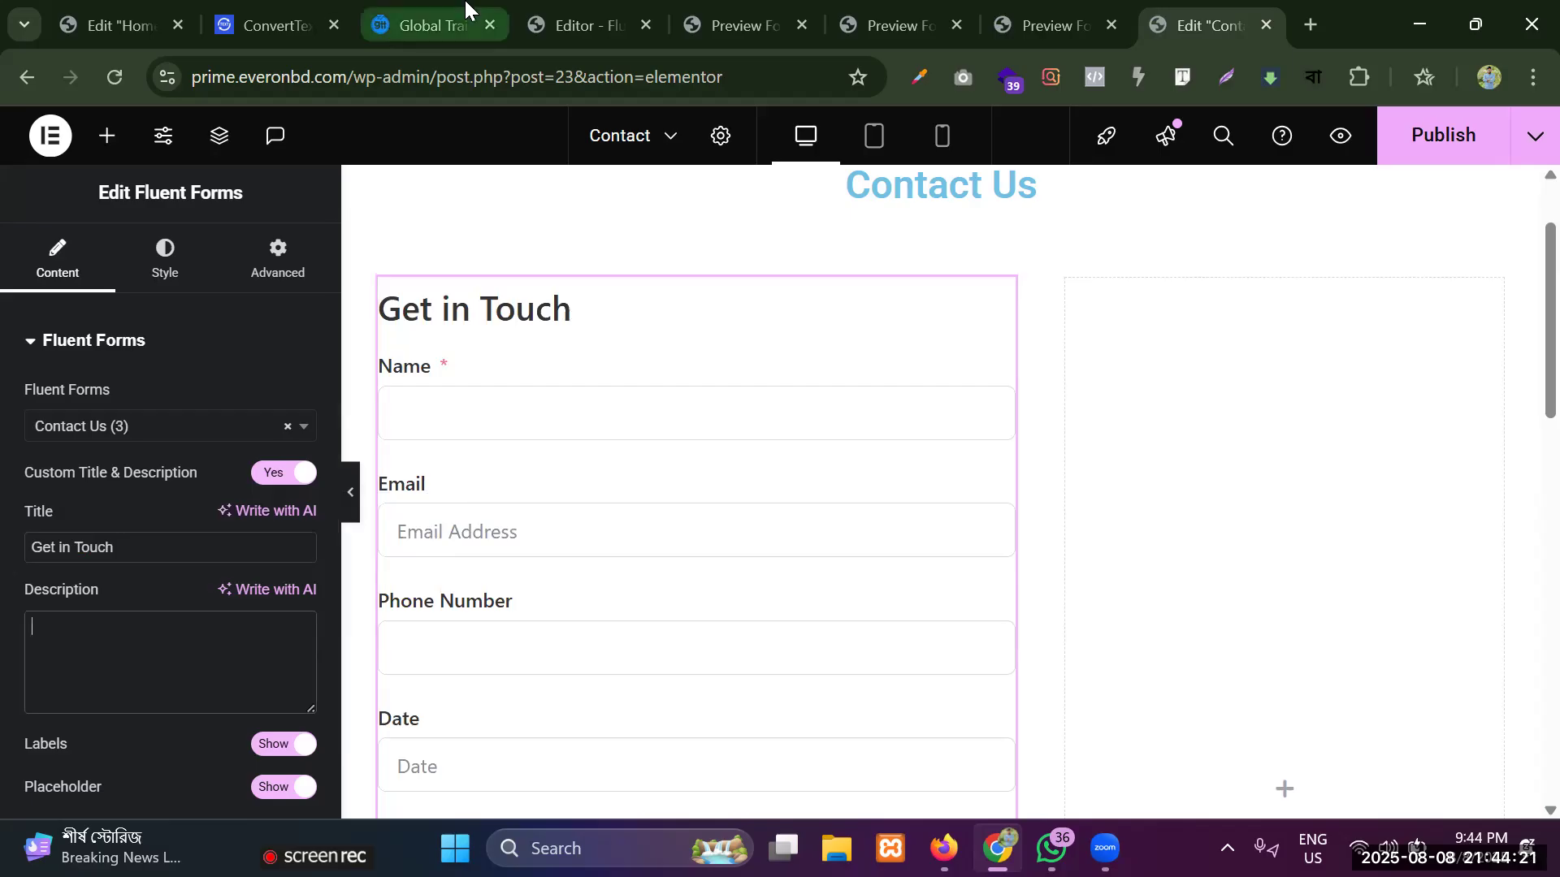
{"action": "left_click", "coordinate": [120, 18]}
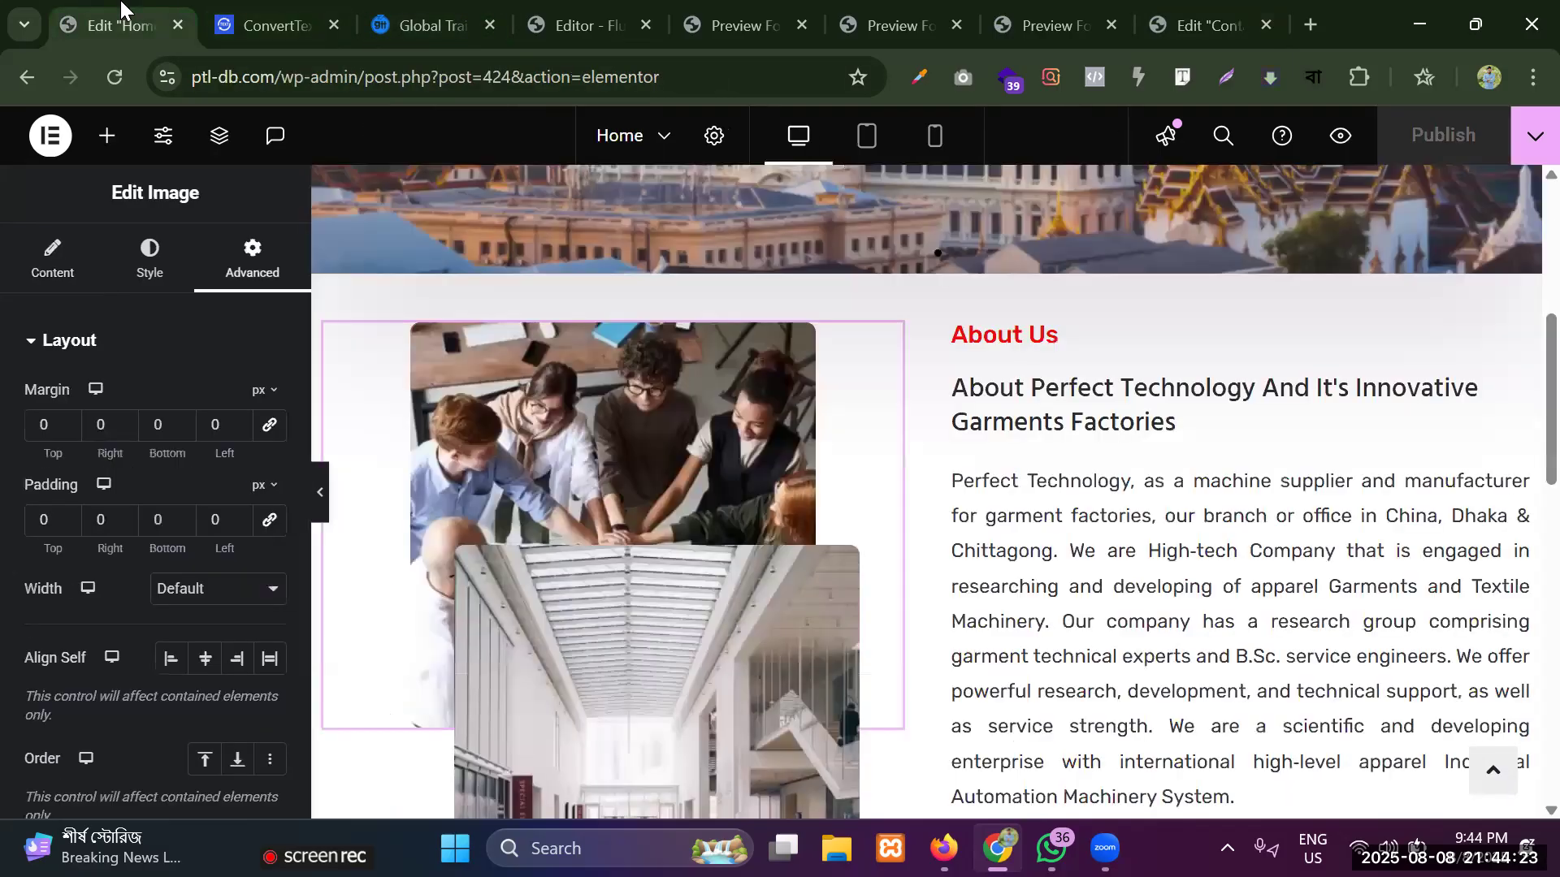
{"action": "left_click", "coordinate": [487, 26]}
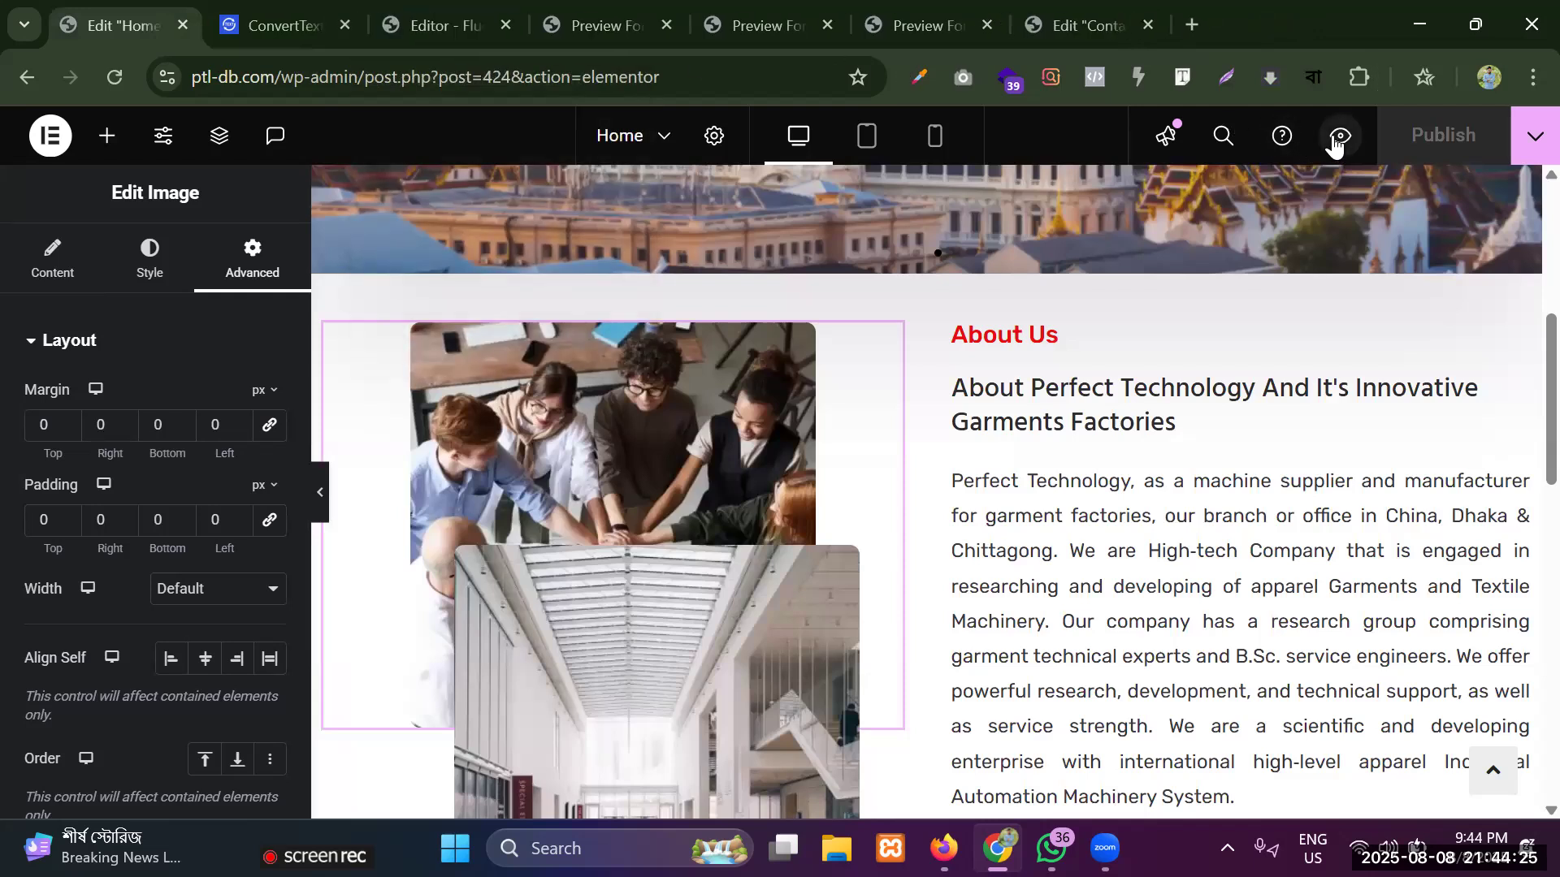
{"action": "left_click", "coordinate": [1338, 137]}
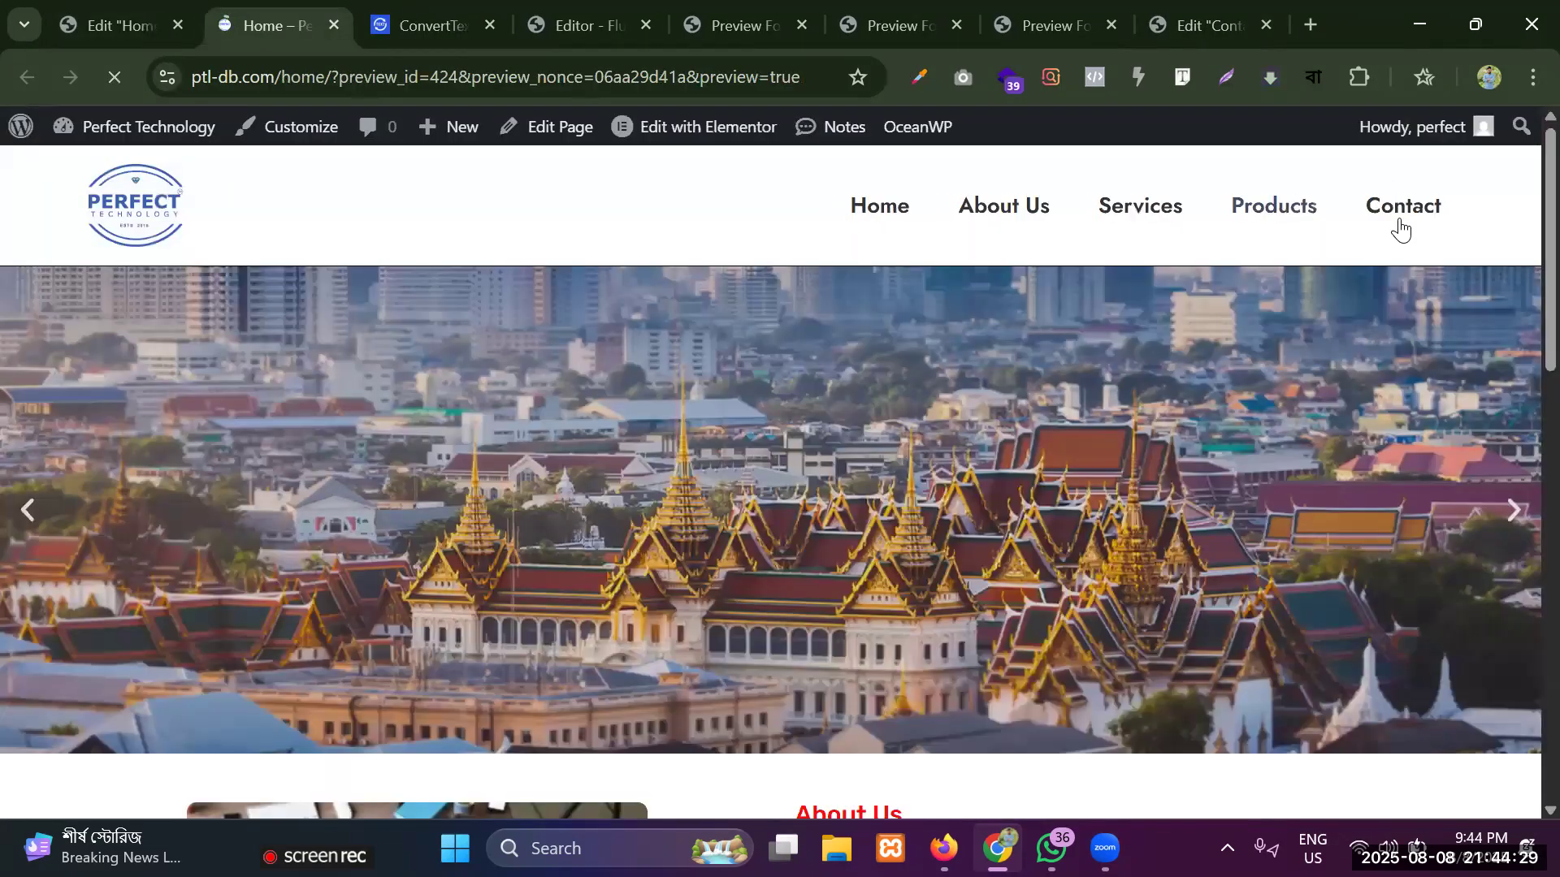
{"action": "left_click", "coordinate": [1399, 230]}
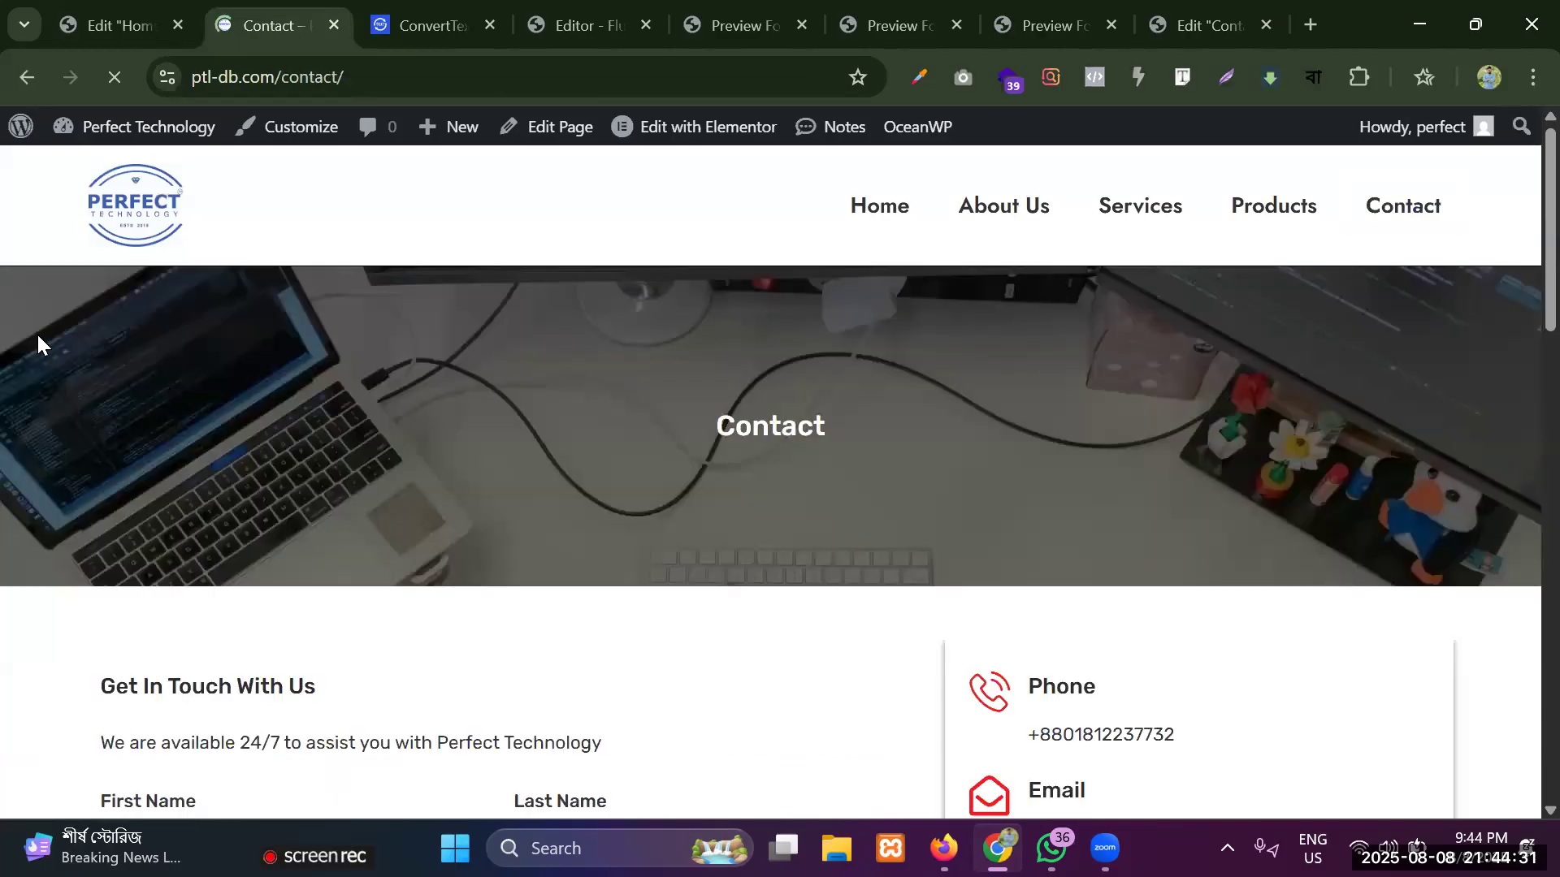
{"action": "scroll", "coordinate": [104, 409], "scroll_direction": "down", "scroll_amount": 4}
{"action": "triple_click", "coordinate": [236, 377]}
{"action": "key", "text": "ctrl+c"}
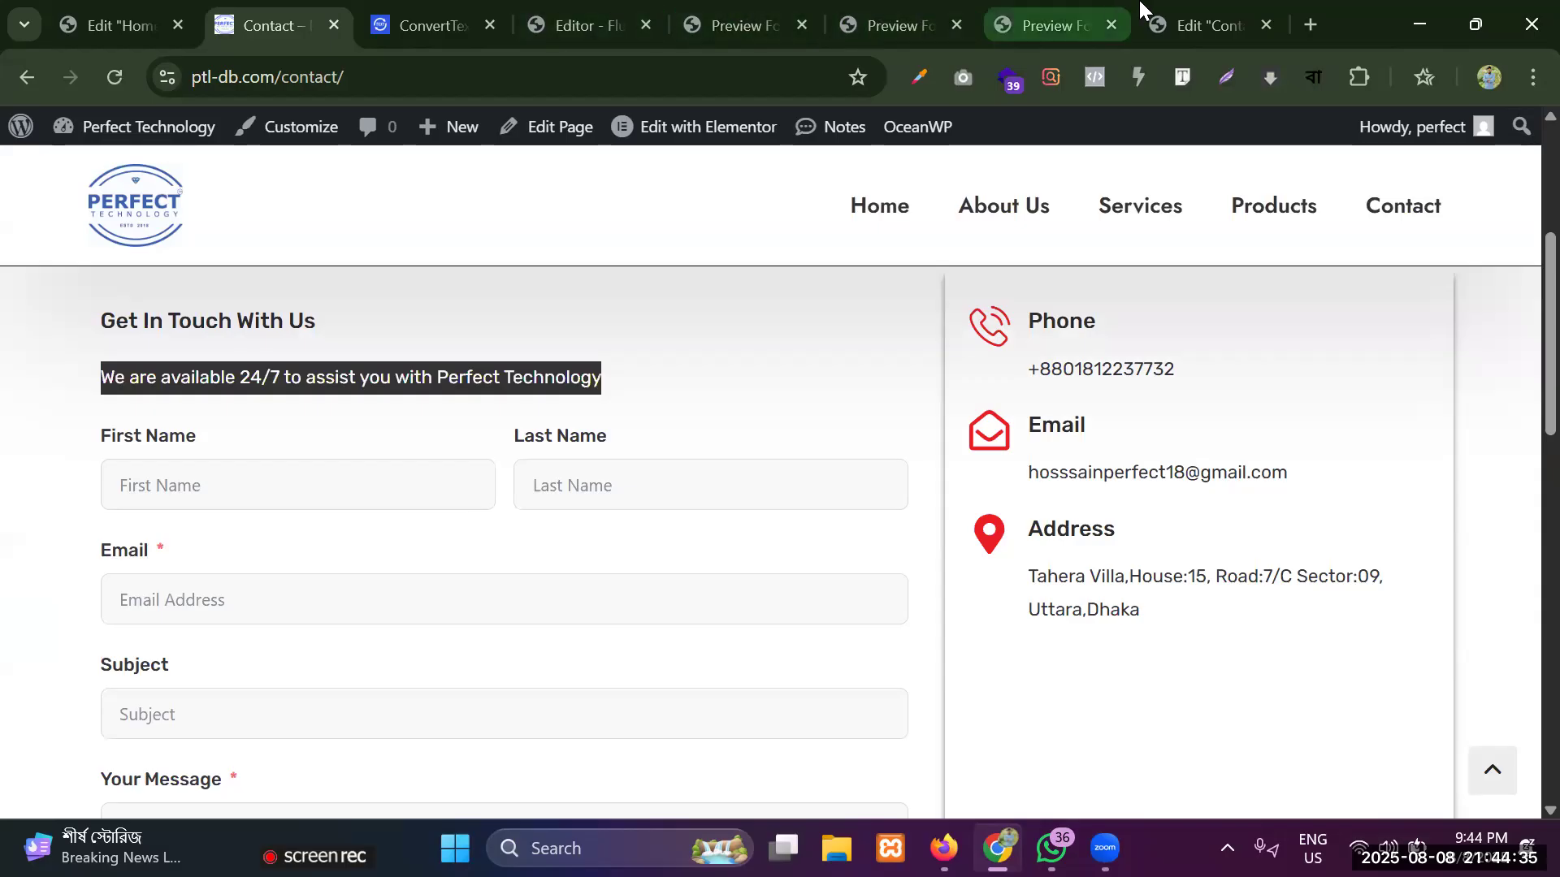
{"action": "left_click", "coordinate": [1192, 15]}
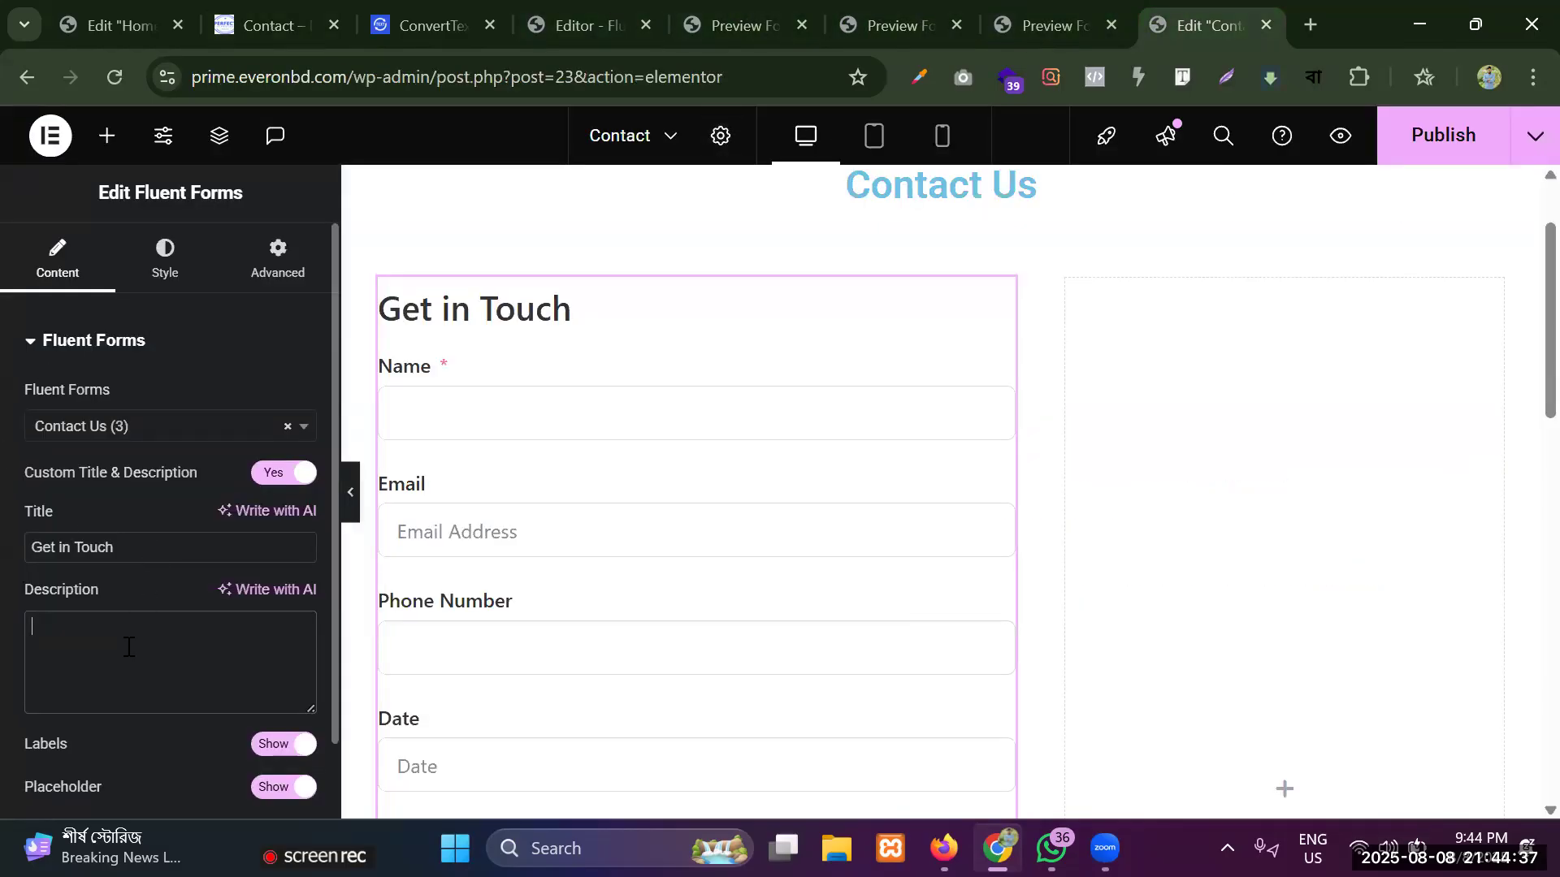
{"action": "key", "text": "ctrl+v"}
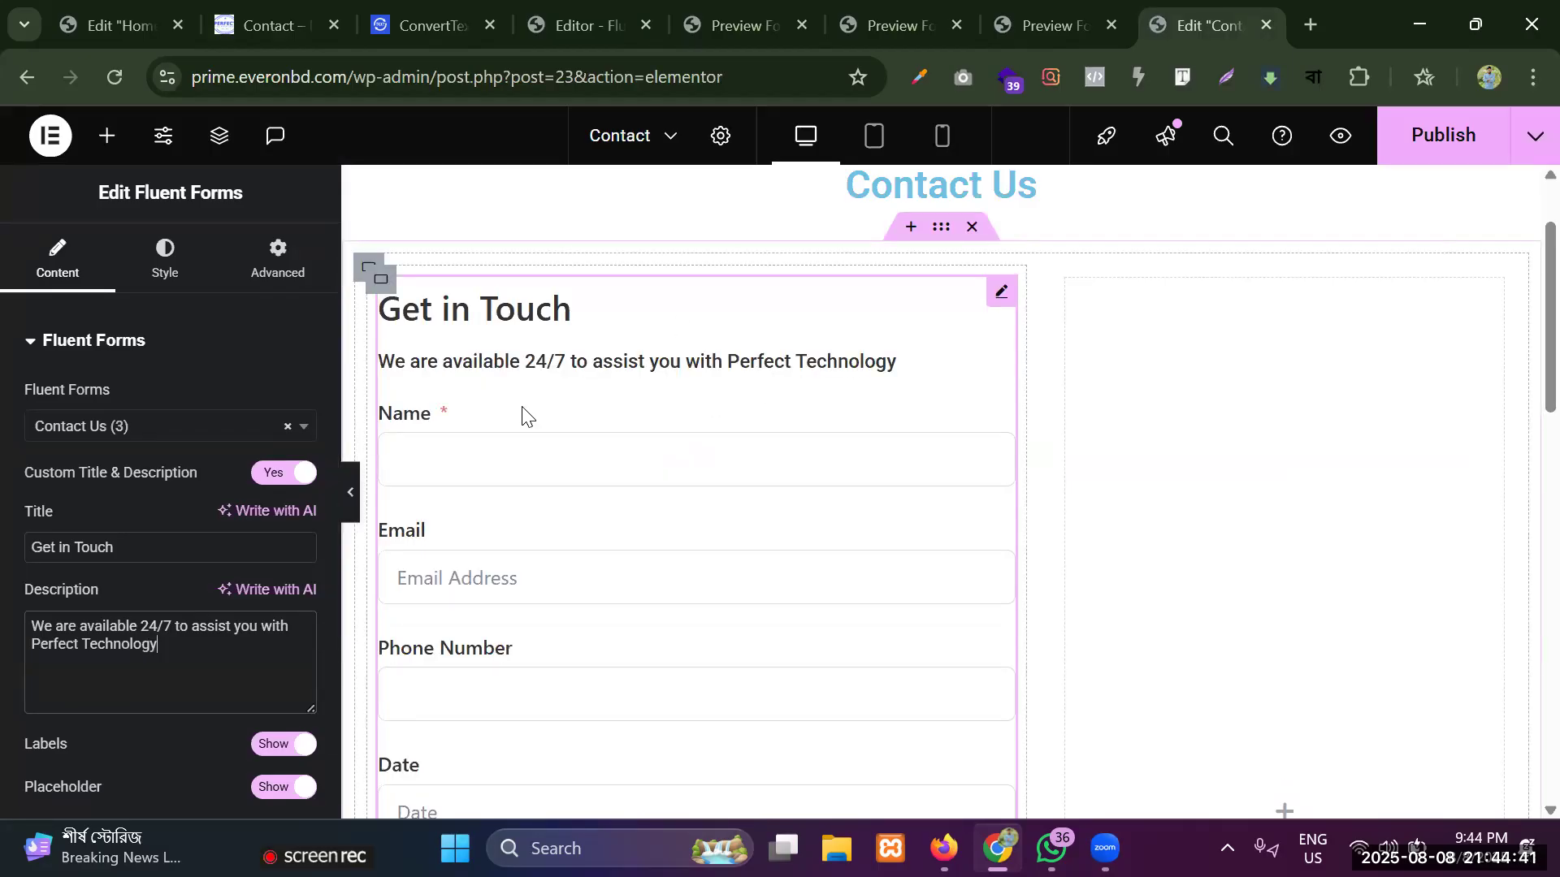
Set the "Get in Touch" form title's text color to red #DF1919.
{"action": "scroll", "coordinate": [601, 382], "scroll_direction": "up", "scroll_amount": 3}
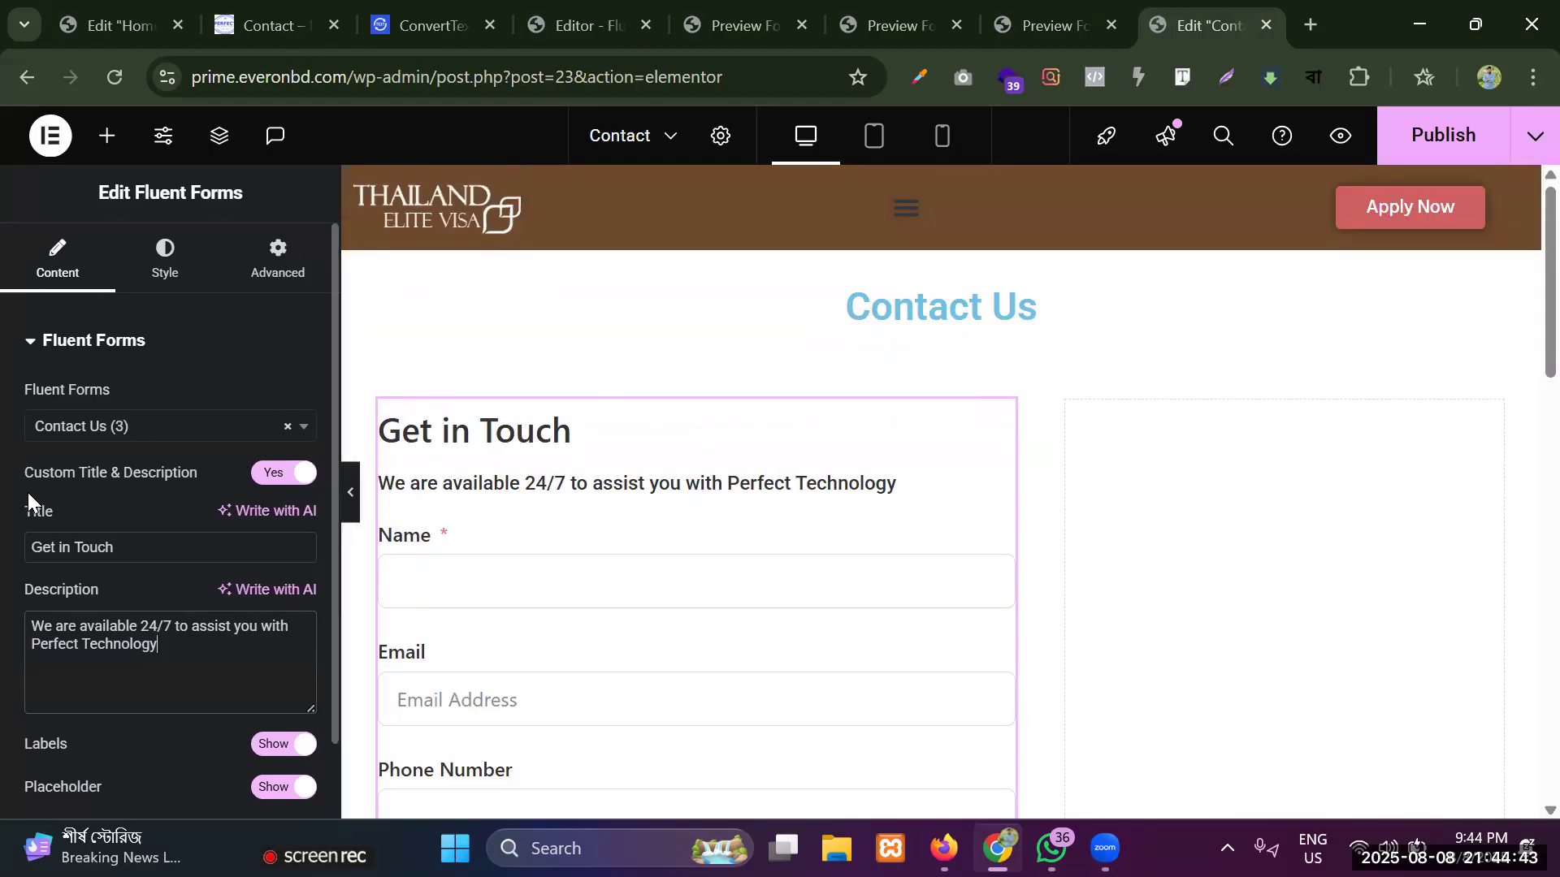
{"action": "left_click_drag", "start_coordinate": [134, 548], "coordinate": [30, 547]}
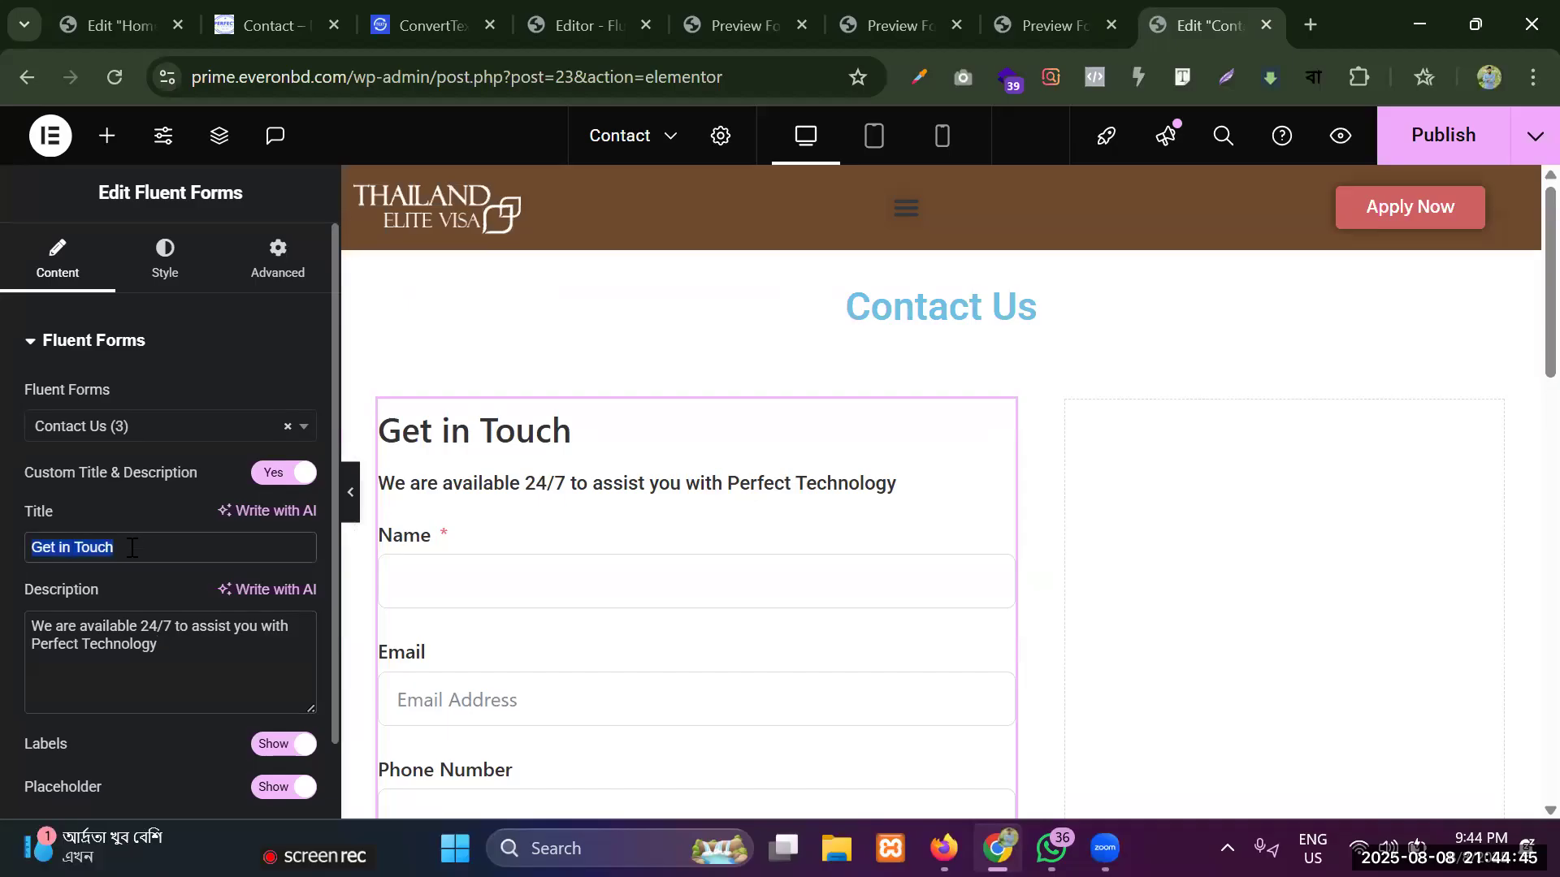
{"action": "left_click", "coordinate": [998, 416]}
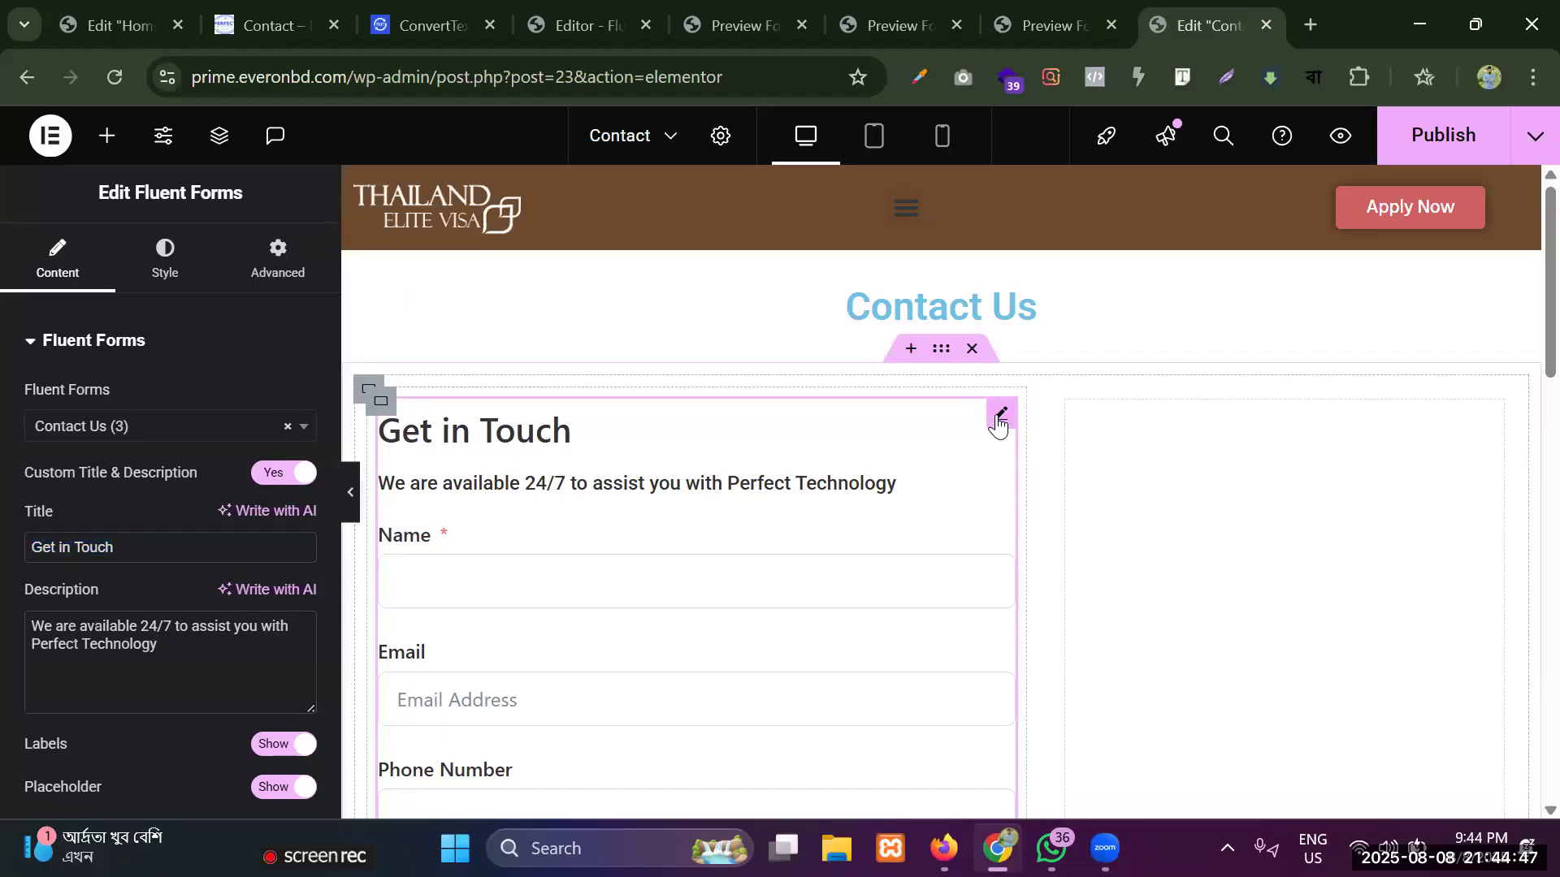
{"action": "left_click", "coordinate": [164, 273]}
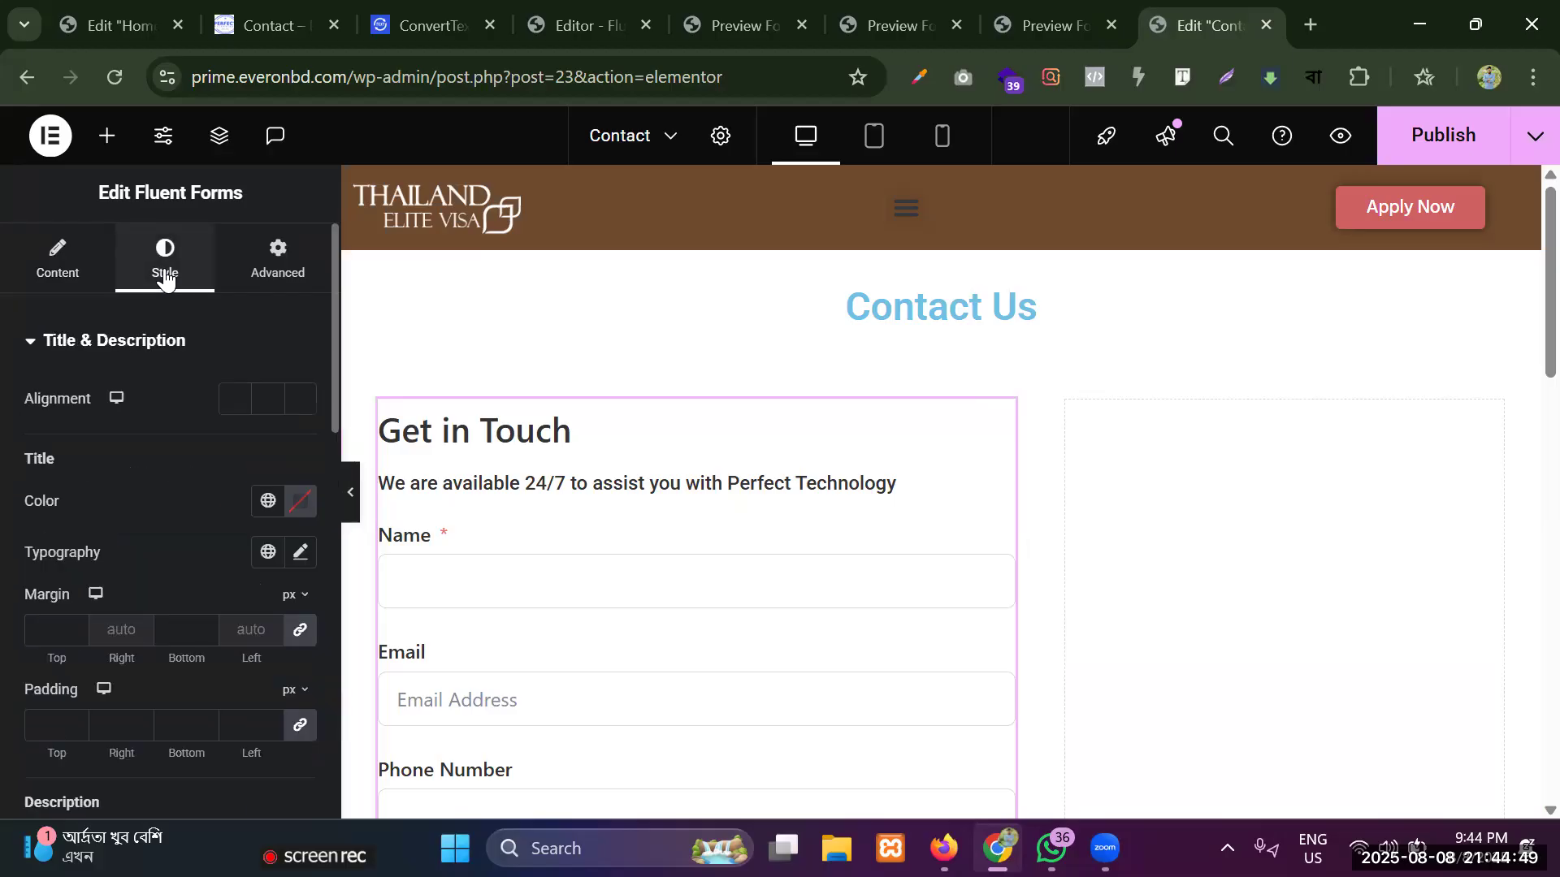
{"action": "left_click", "coordinate": [300, 501]}
{"action": "type", "text": "#DF1919"}
{"action": "left_click", "coordinate": [133, 538]}
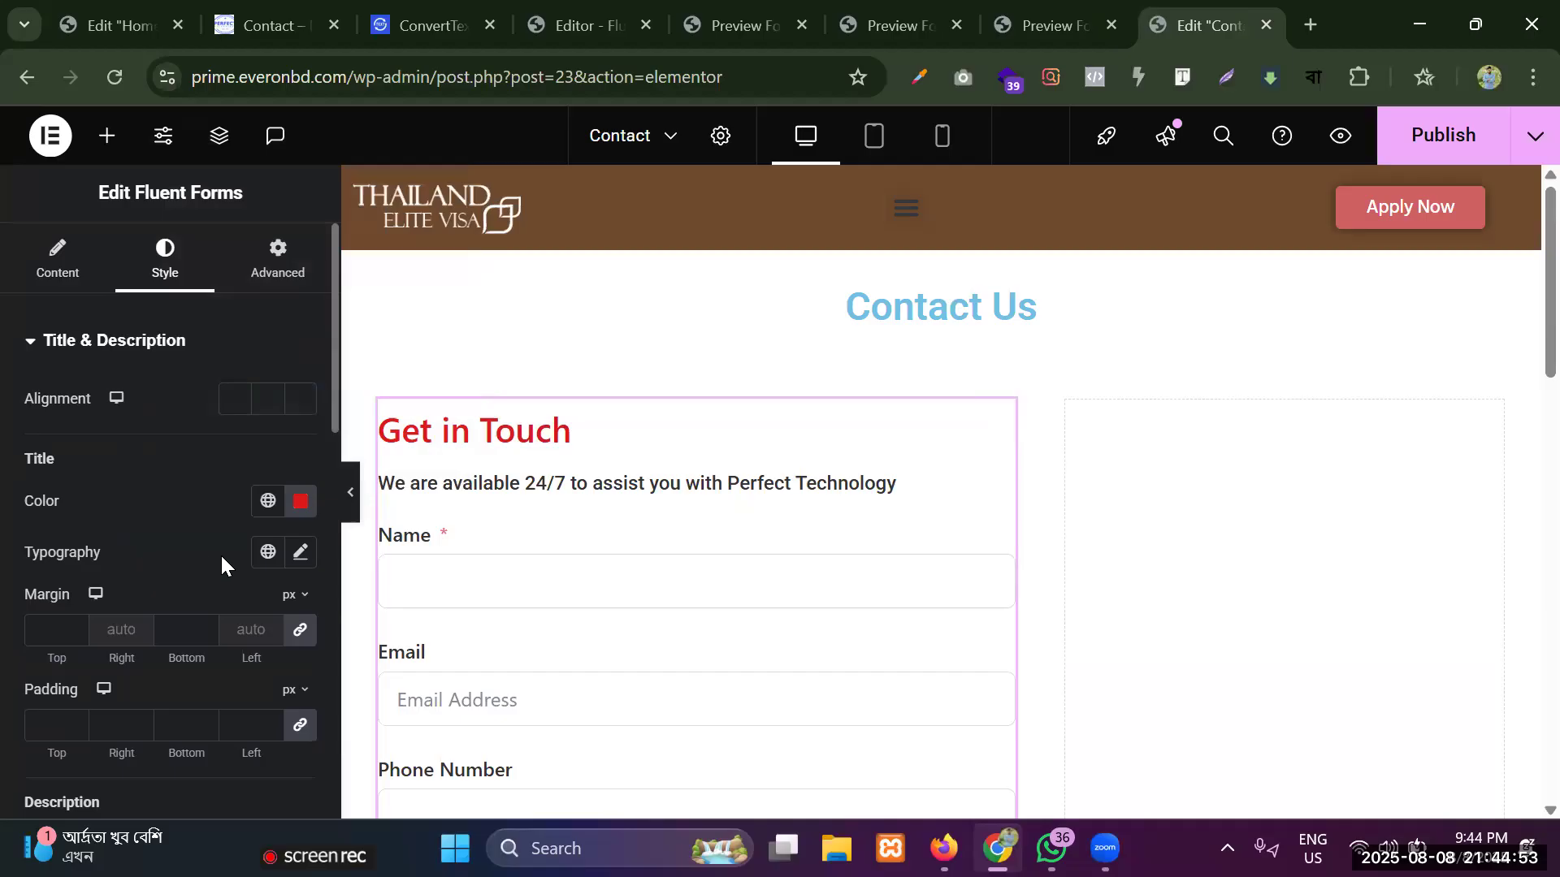
Set the form title's typography to the Jost font at 26 px with 700 (Bold) weight.
{"action": "left_click", "coordinate": [301, 555]}
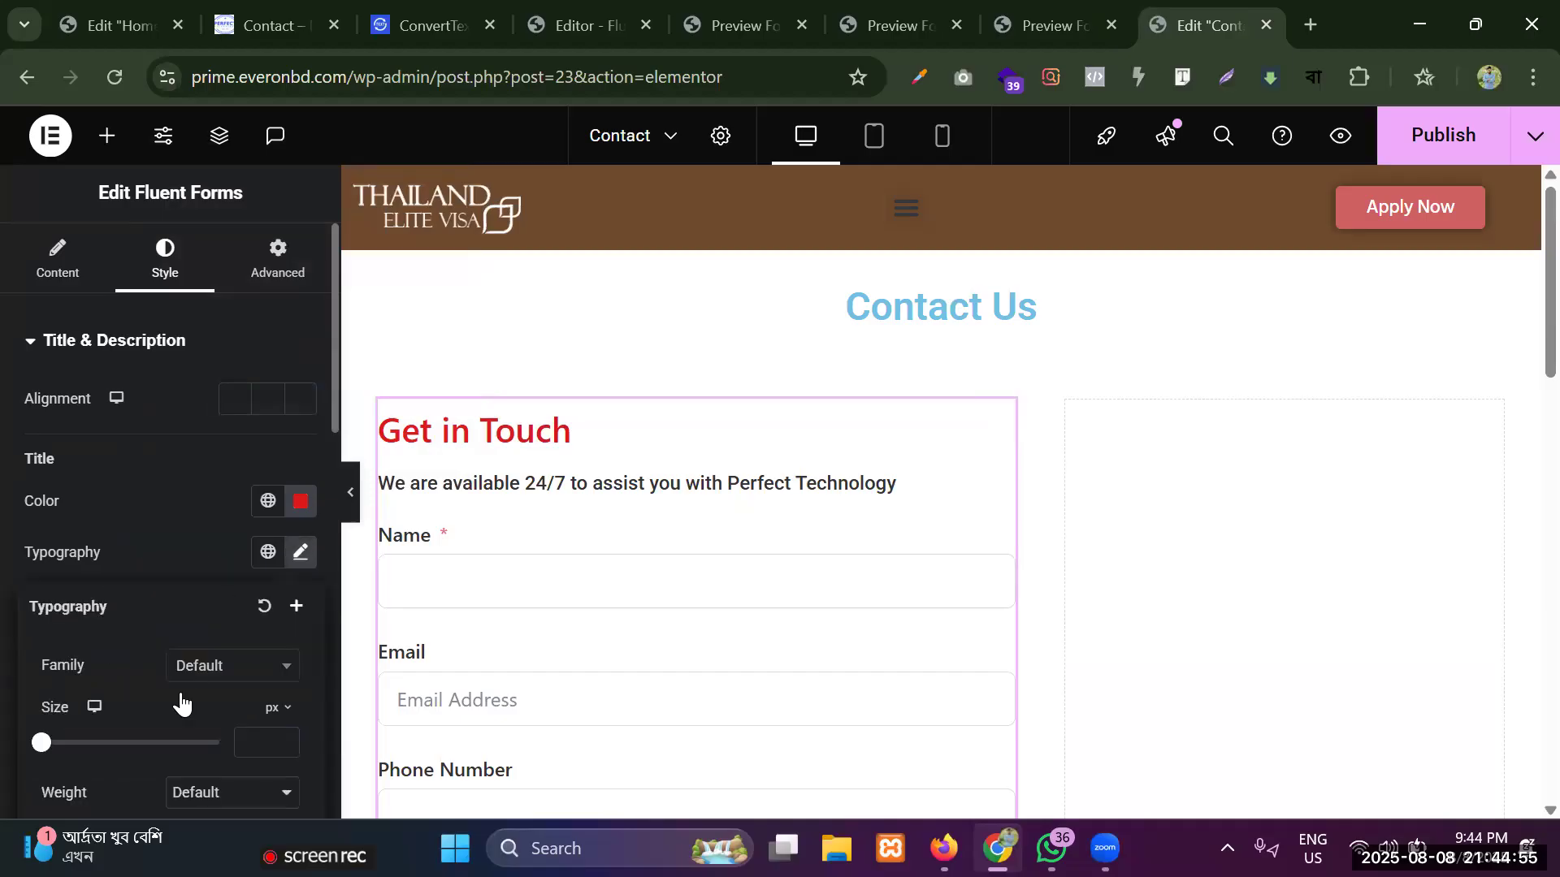
{"action": "scroll", "coordinate": [181, 705], "scroll_direction": "down", "scroll_amount": 2}
{"action": "left_click", "coordinate": [251, 559]}
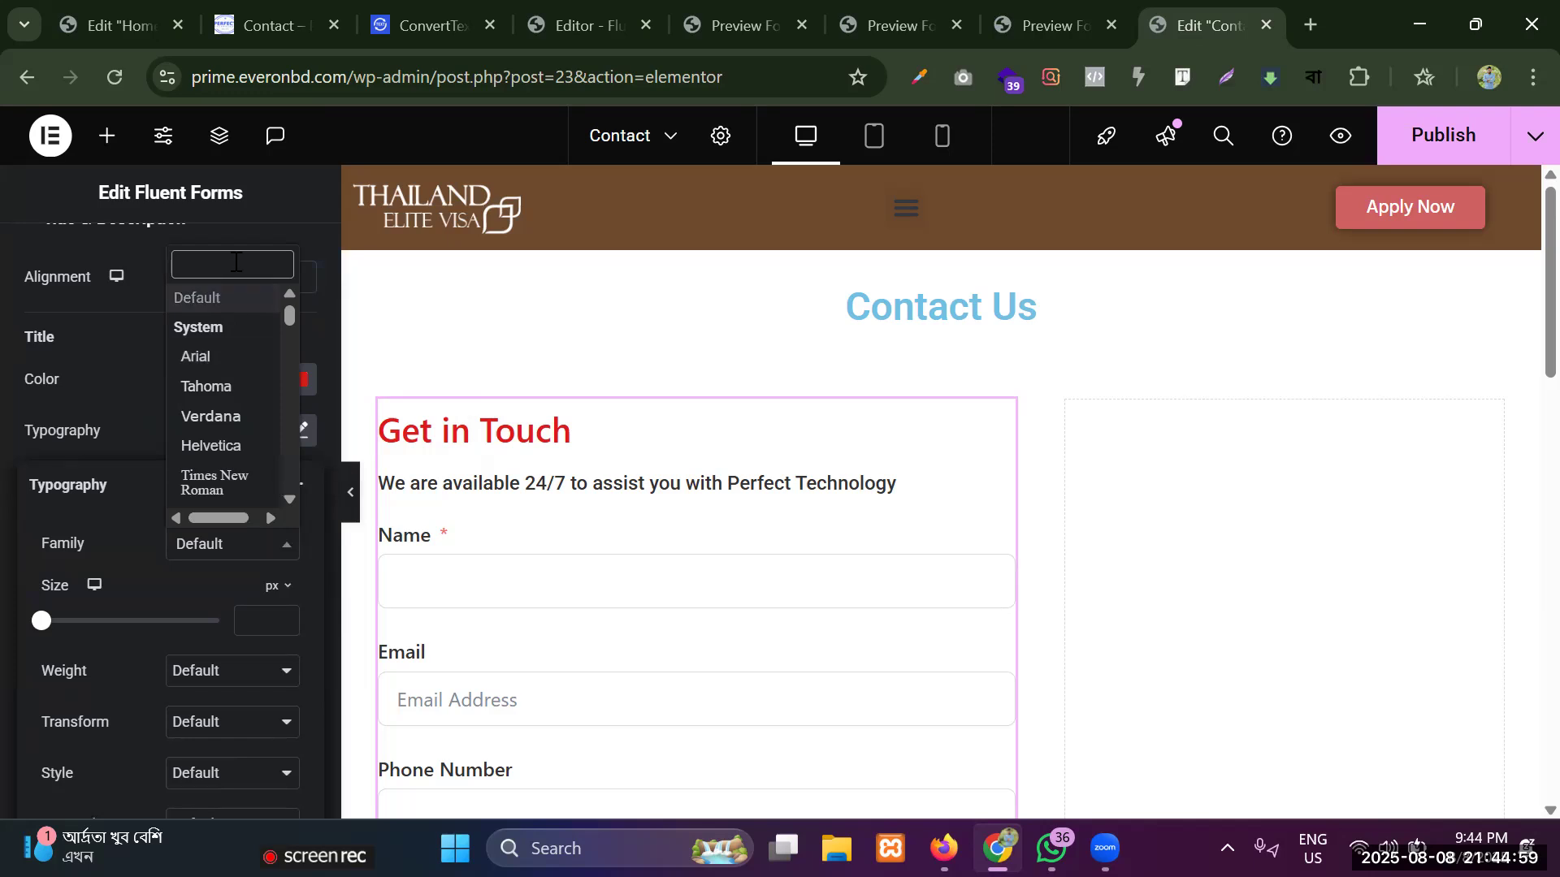
{"action": "type", "text": "jost"}
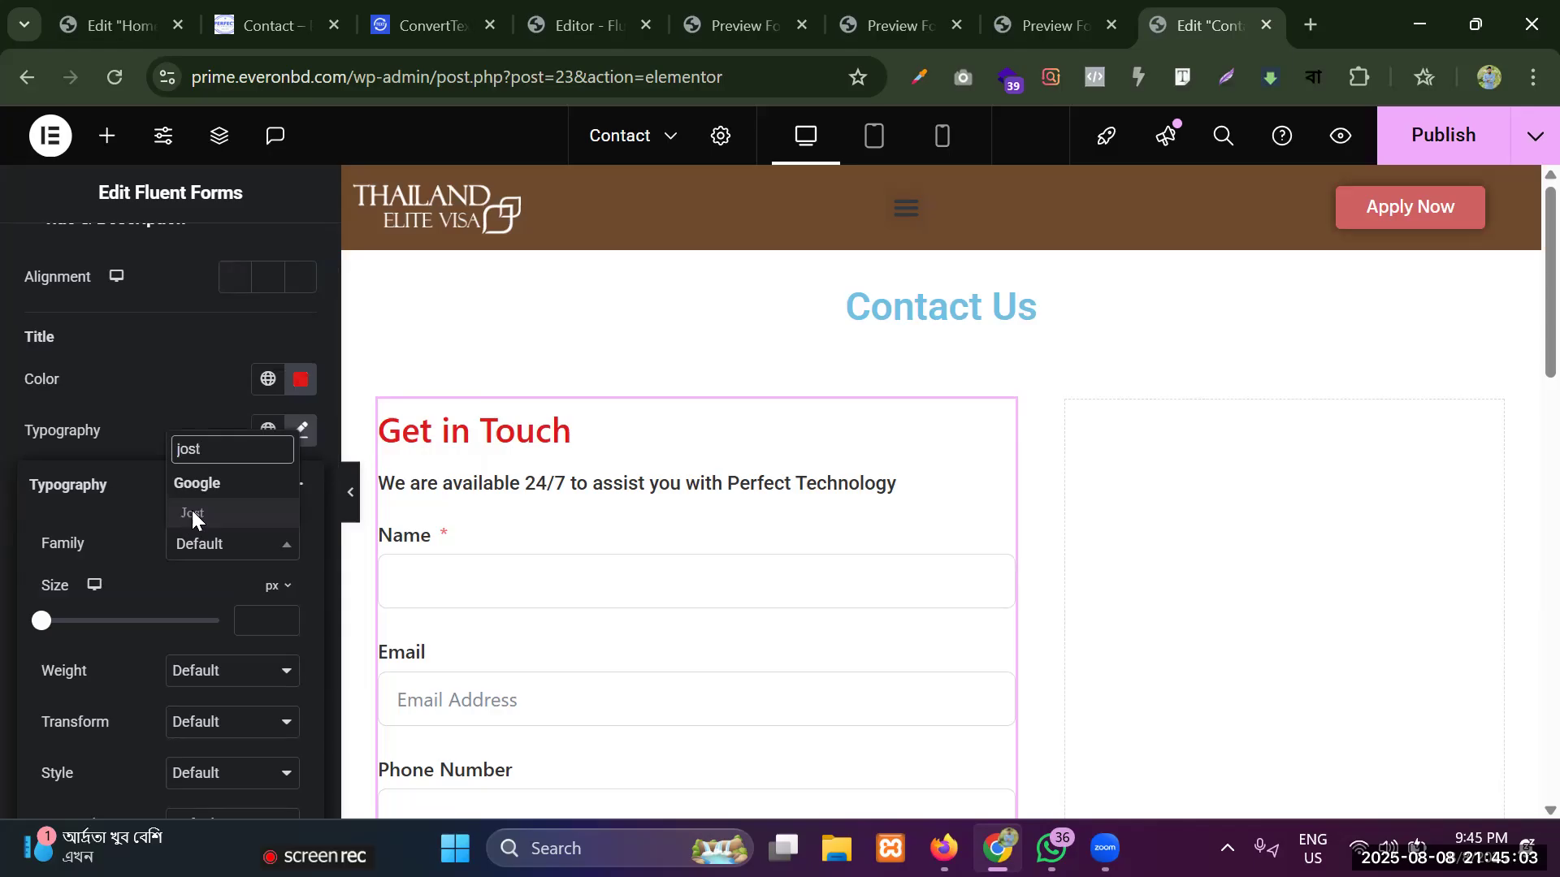
{"action": "left_click", "coordinate": [192, 515]}
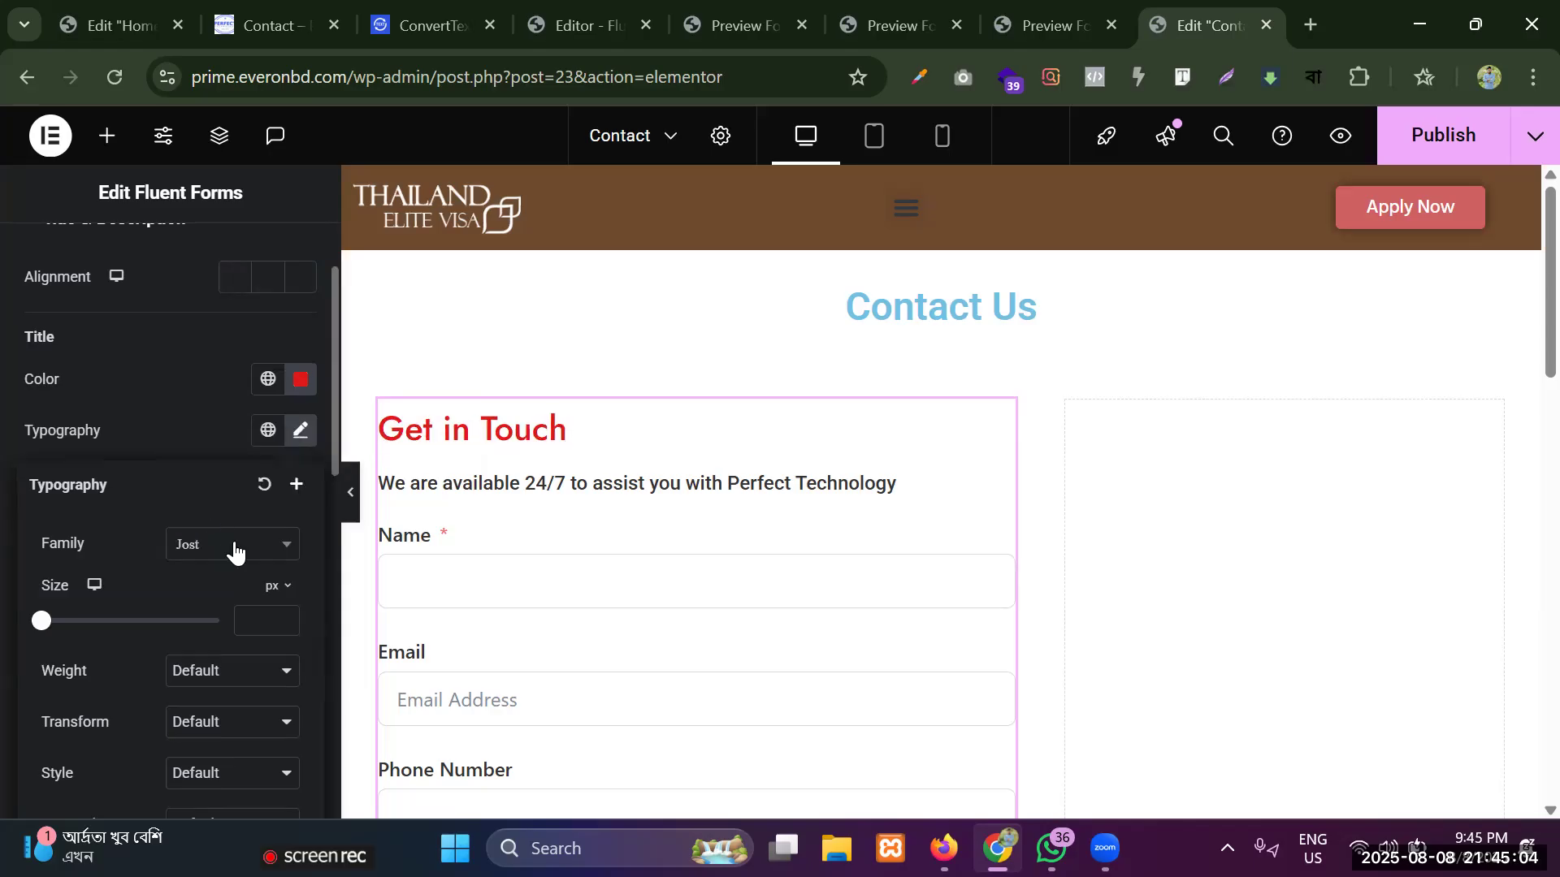
{"action": "type", "text": "22"}
{"action": "left_click", "coordinate": [283, 615]}
{"action": "left_click", "coordinate": [282, 615]}
{"action": "left_click", "coordinate": [283, 615]}
{"action": "left_click", "coordinate": [283, 615]}
{"action": "left_click", "coordinate": [231, 673]}
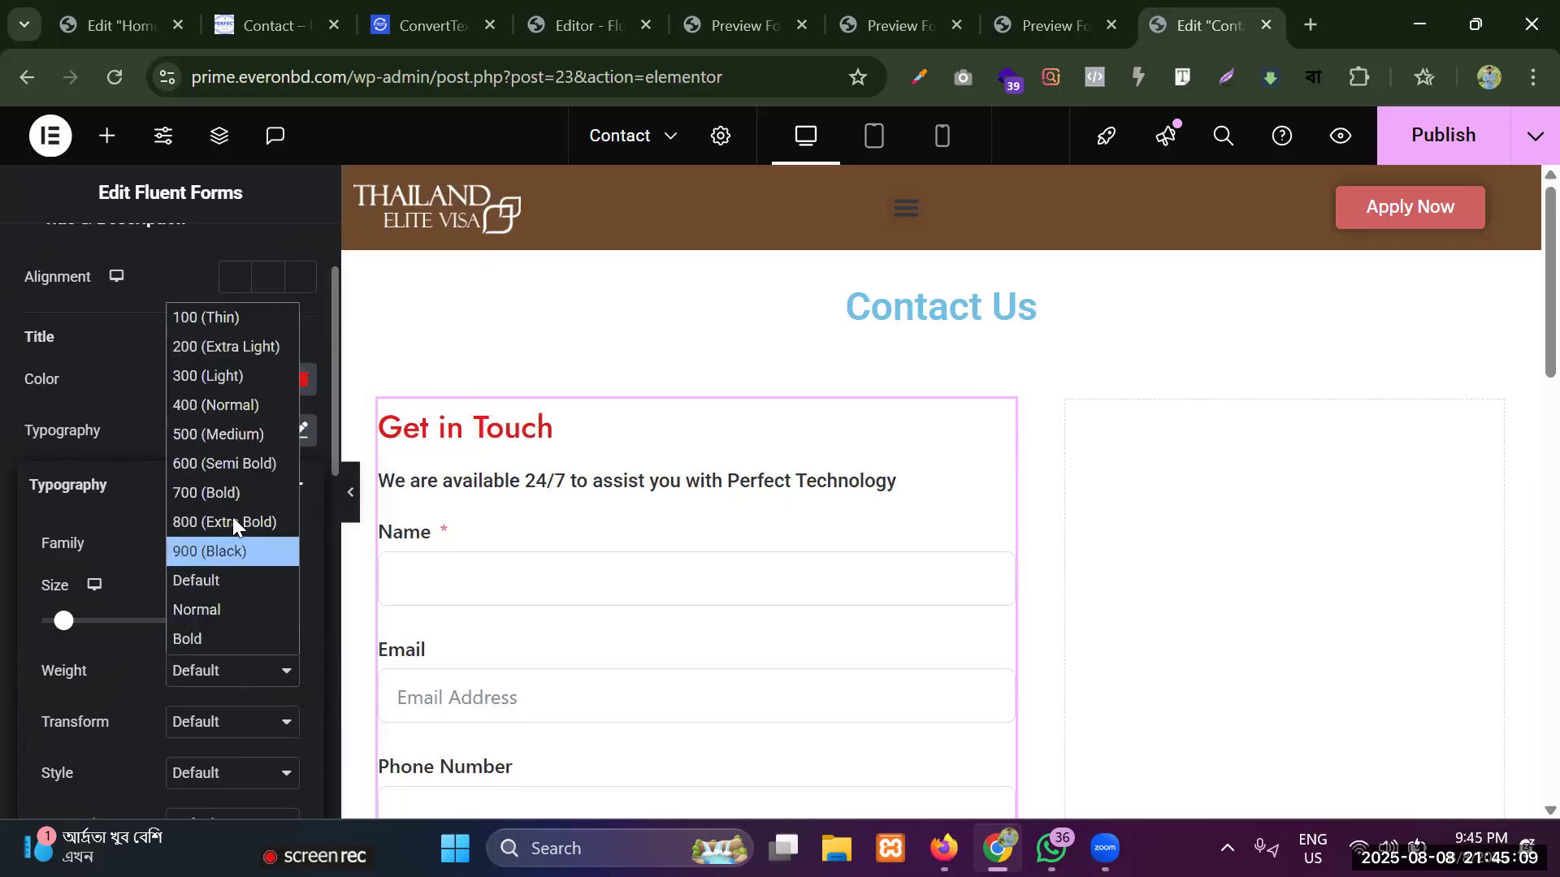
{"action": "left_click", "coordinate": [233, 491]}
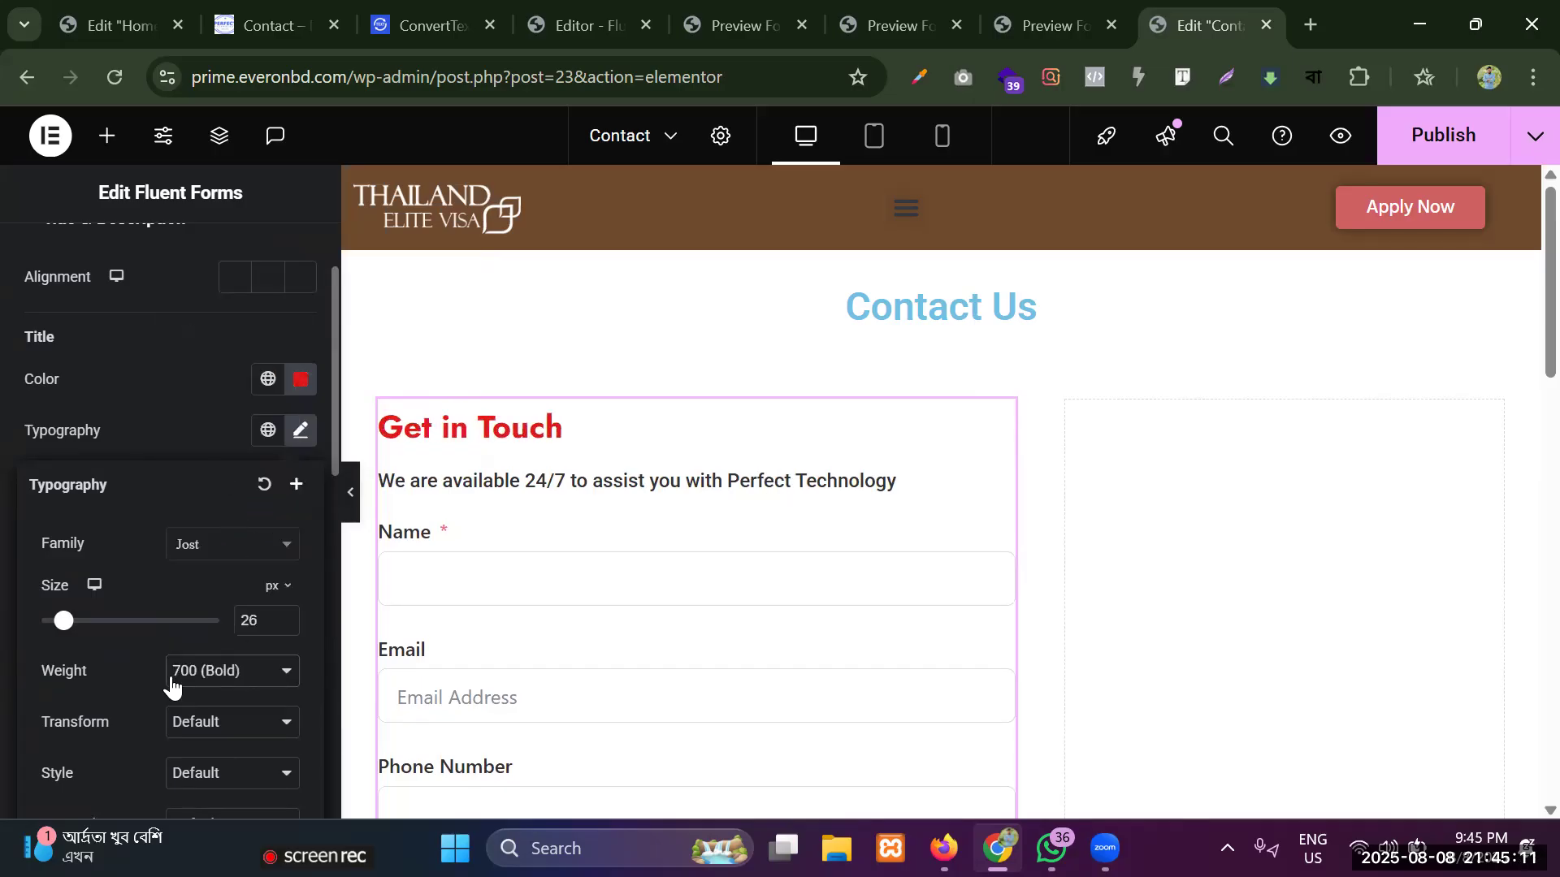
{"action": "scroll", "coordinate": [162, 690], "scroll_direction": "down", "scroll_amount": 5}
{"action": "scroll", "coordinate": [162, 649], "scroll_direction": "up", "scroll_amount": 7}
{"action": "left_click", "coordinate": [163, 486]}
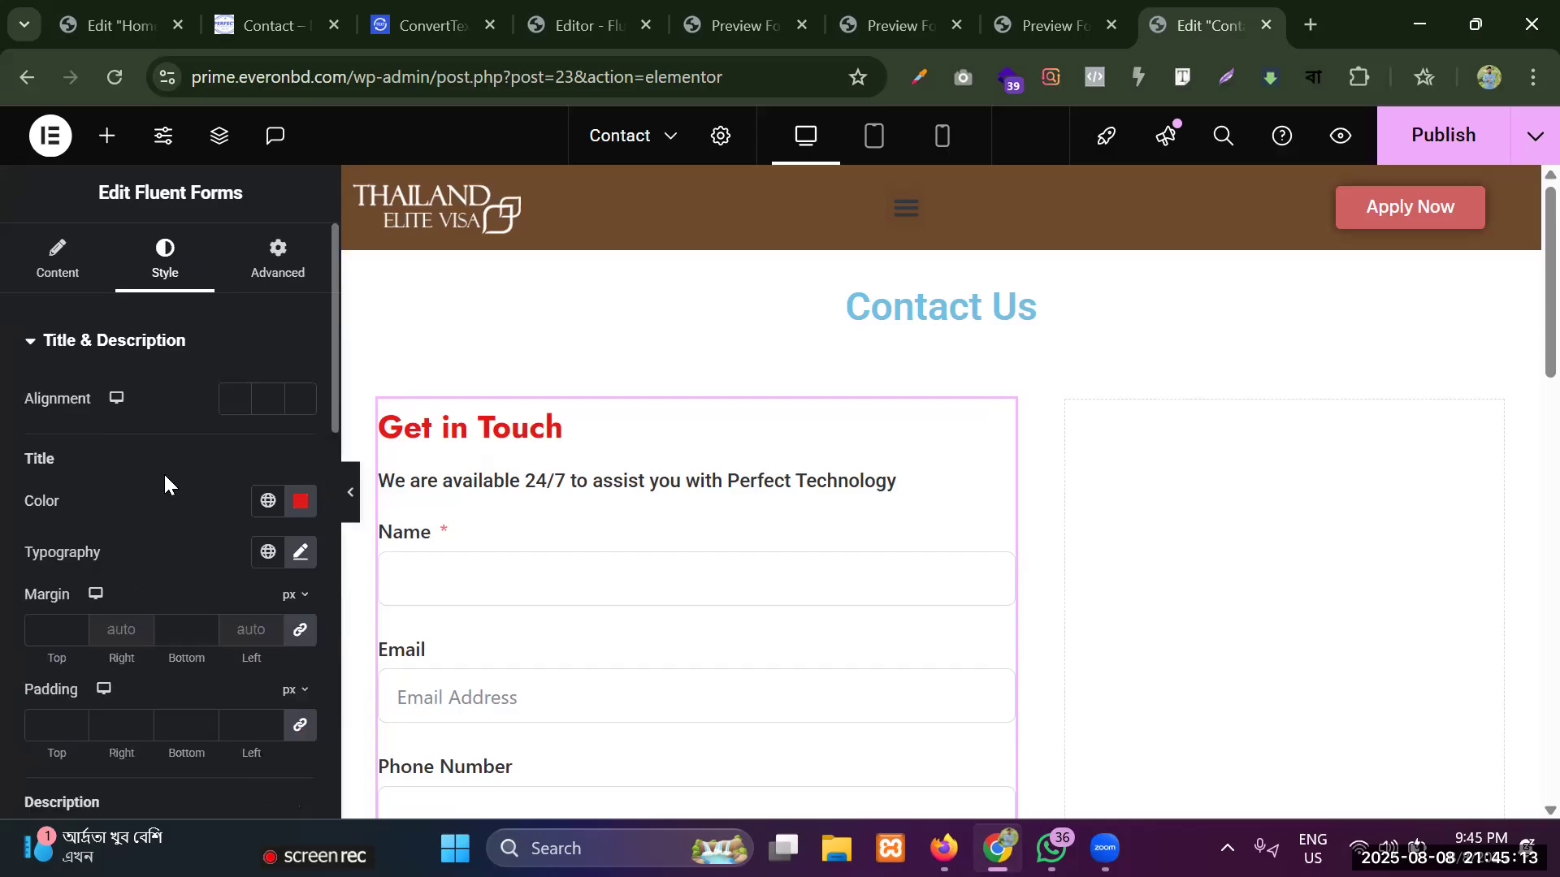
Unlink the form title's margin and padding values, with 20 px top and bottom margin and 0 padding on all sides.
{"action": "left_click", "coordinate": [301, 633]}
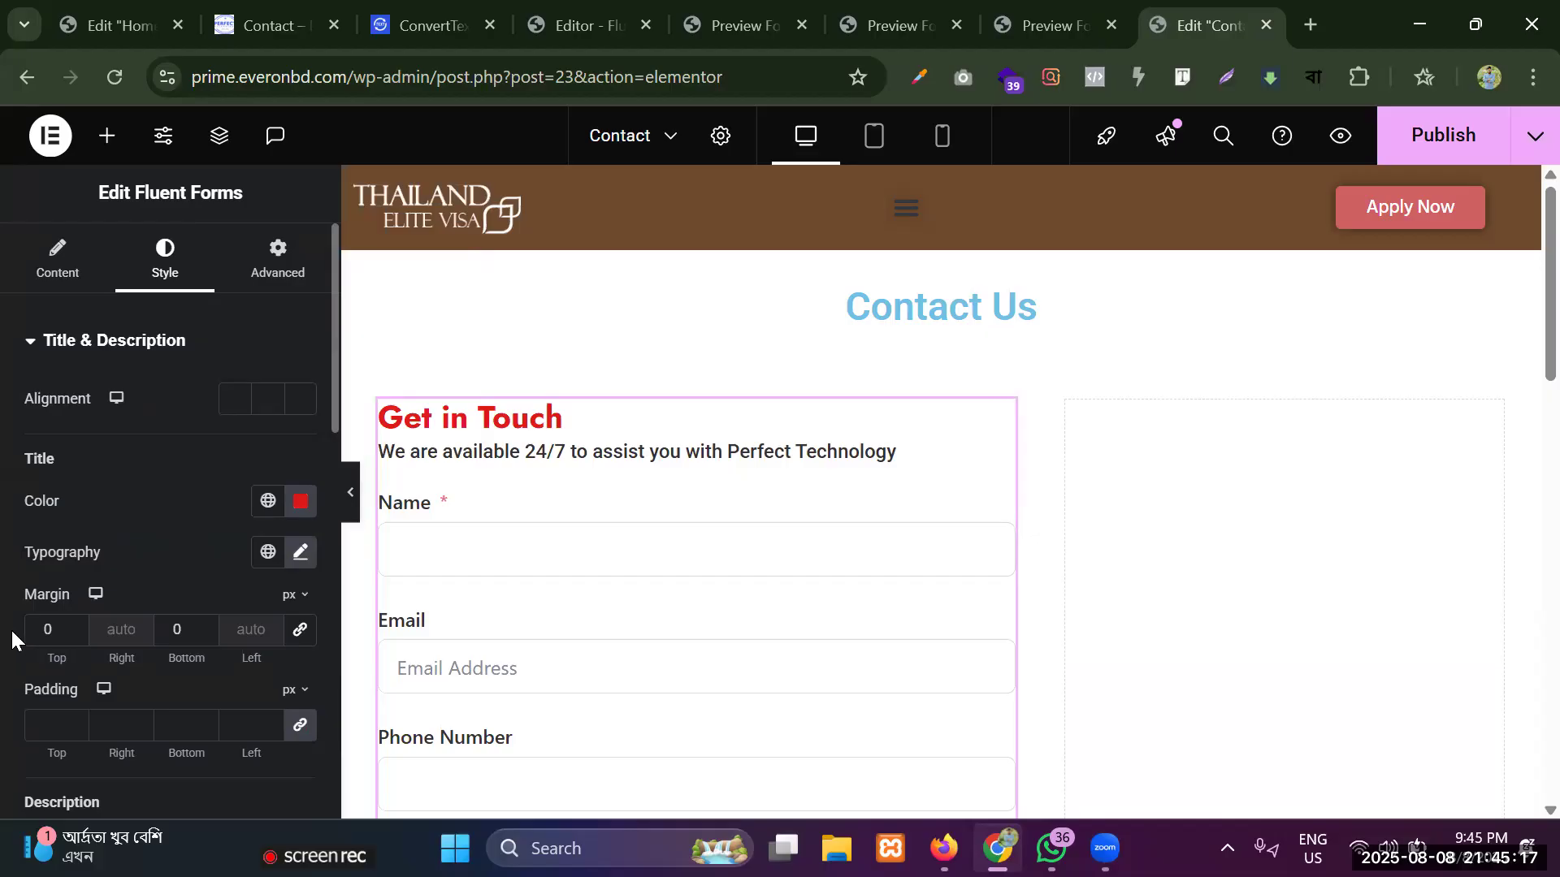
{"action": "type", "text": "2"}
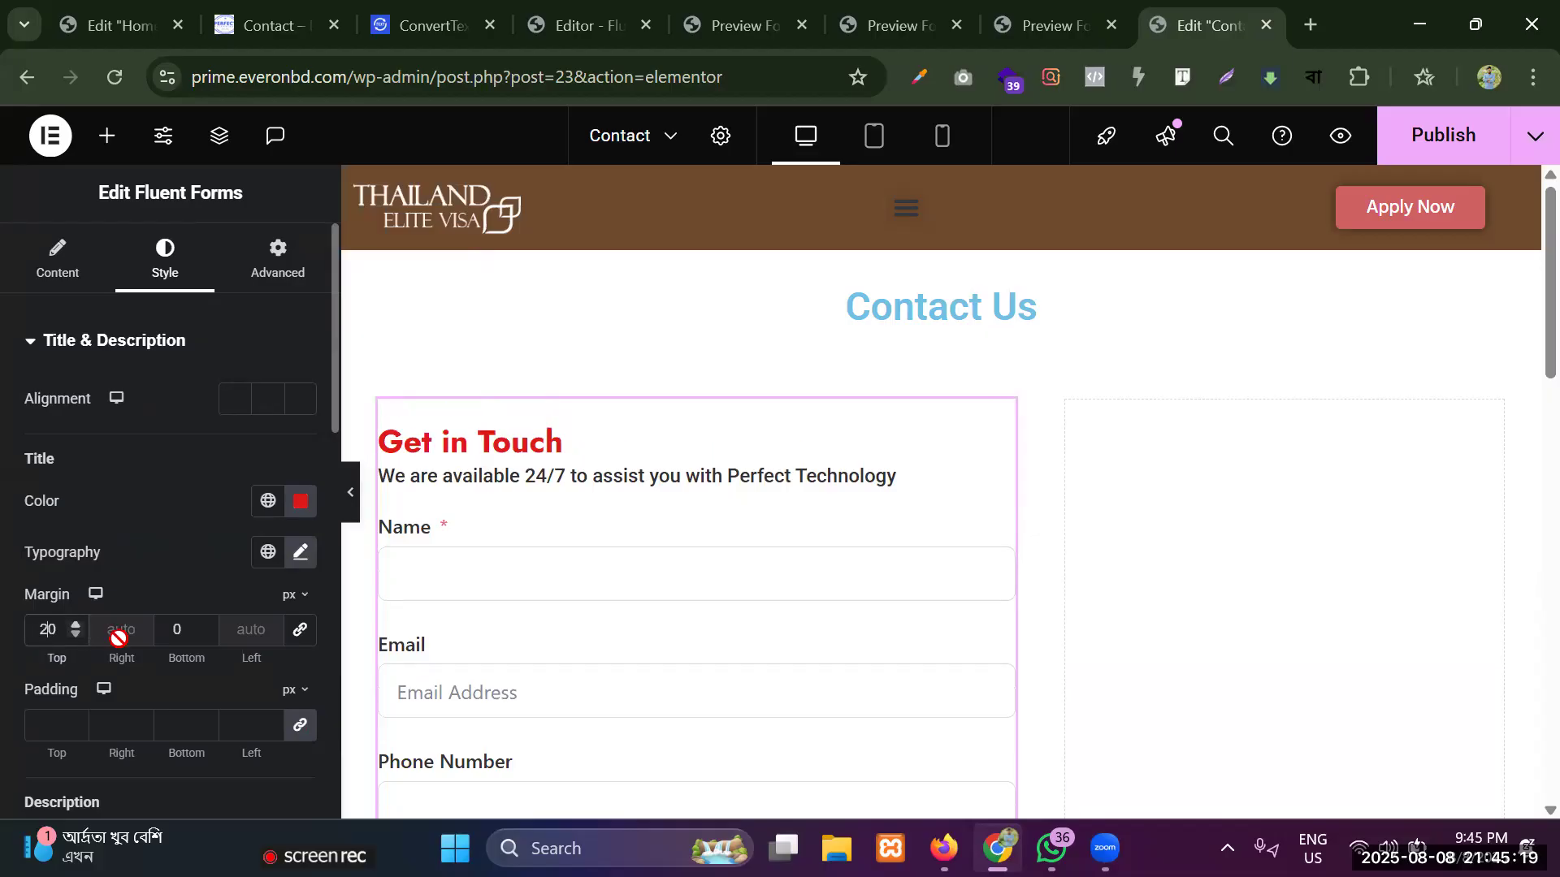
{"action": "left_click", "coordinate": [169, 630]}
{"action": "type", "text": "2"}
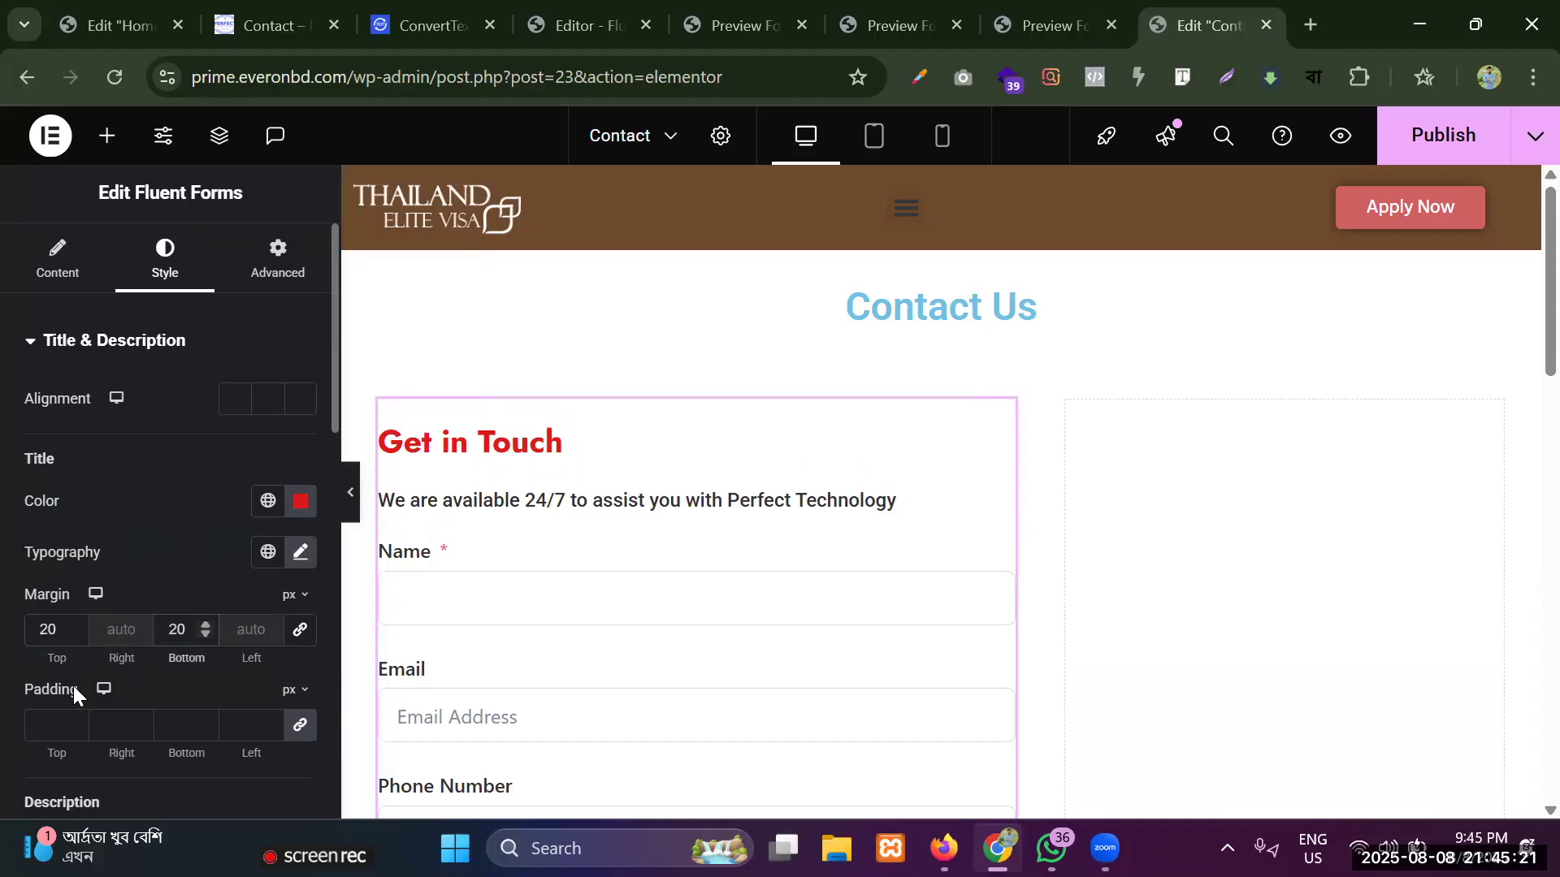
{"action": "left_click", "coordinate": [302, 726]}
Set the form description's text color to red #C91717.
{"action": "scroll", "coordinate": [199, 581], "scroll_direction": "down", "scroll_amount": 3}
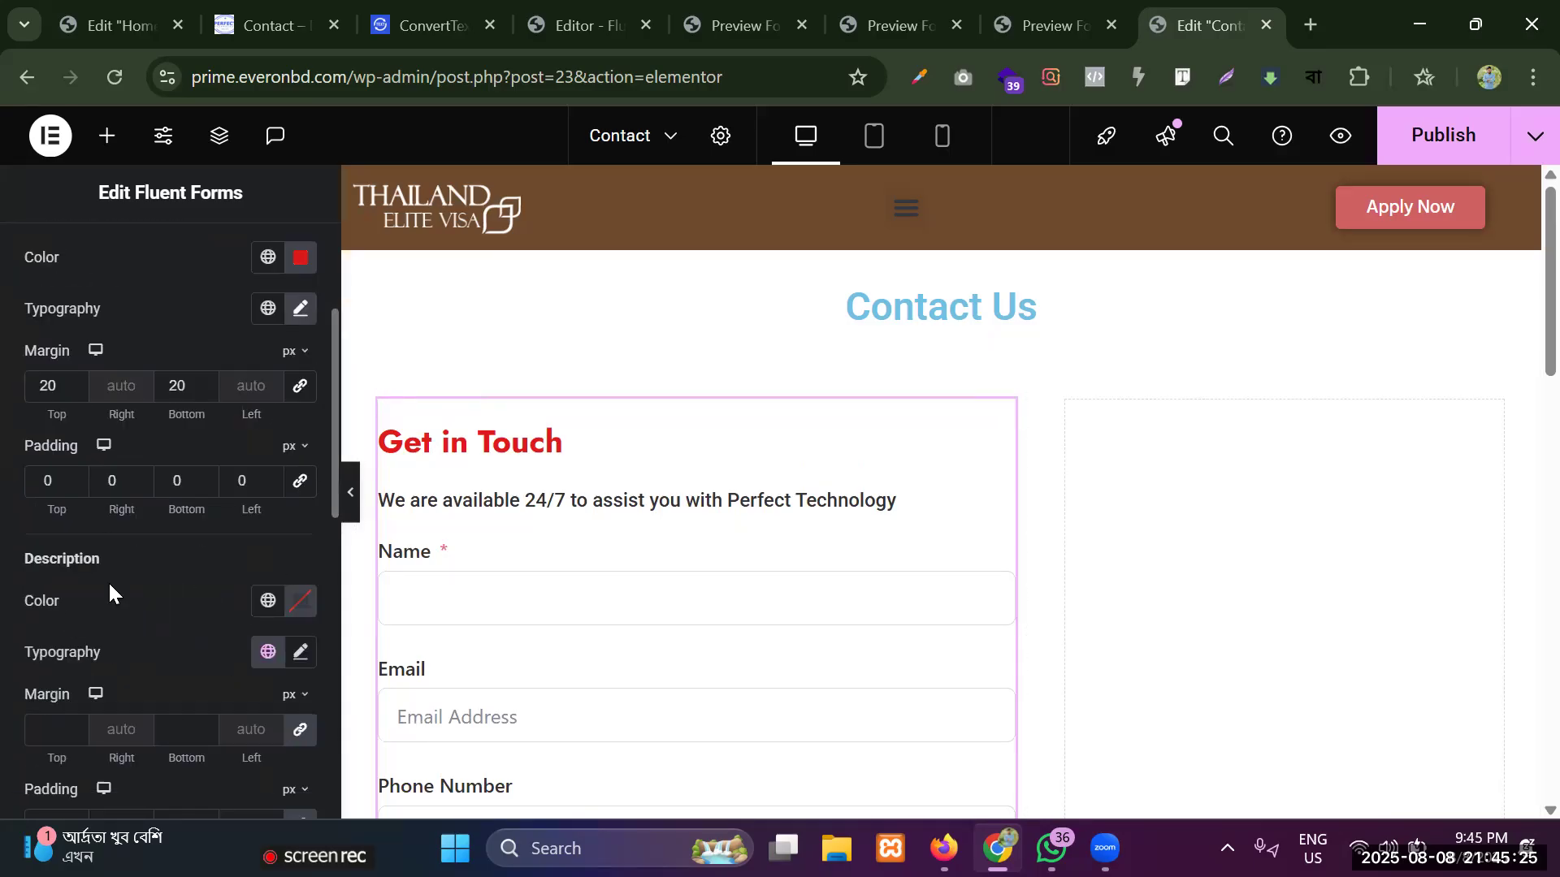
{"action": "left_click", "coordinate": [303, 603]}
{"action": "left_click_drag", "start_coordinate": [407, 380], "coordinate": [408, 325]}
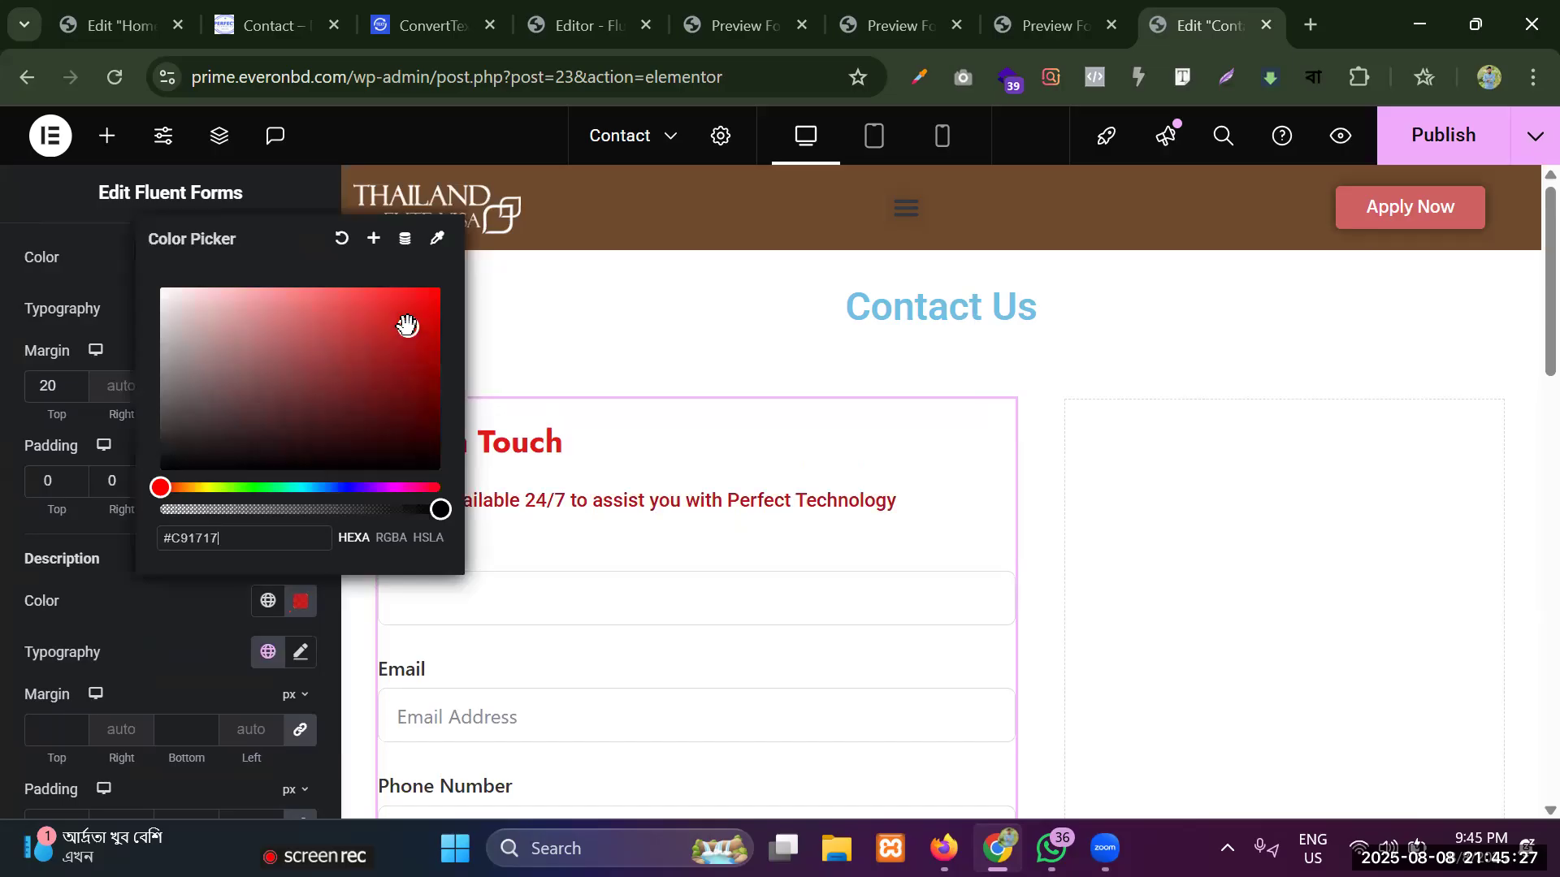
{"action": "left_click", "coordinate": [240, 656]}
{"action": "left_click", "coordinate": [300, 653]}
{"action": "left_click", "coordinate": [299, 656]}
Unlink the form description's margin and padding values, with 10 px top and bottom margin and 0 padding on all sides.
{"action": "scroll", "coordinate": [244, 568], "scroll_direction": "down", "scroll_amount": 3}
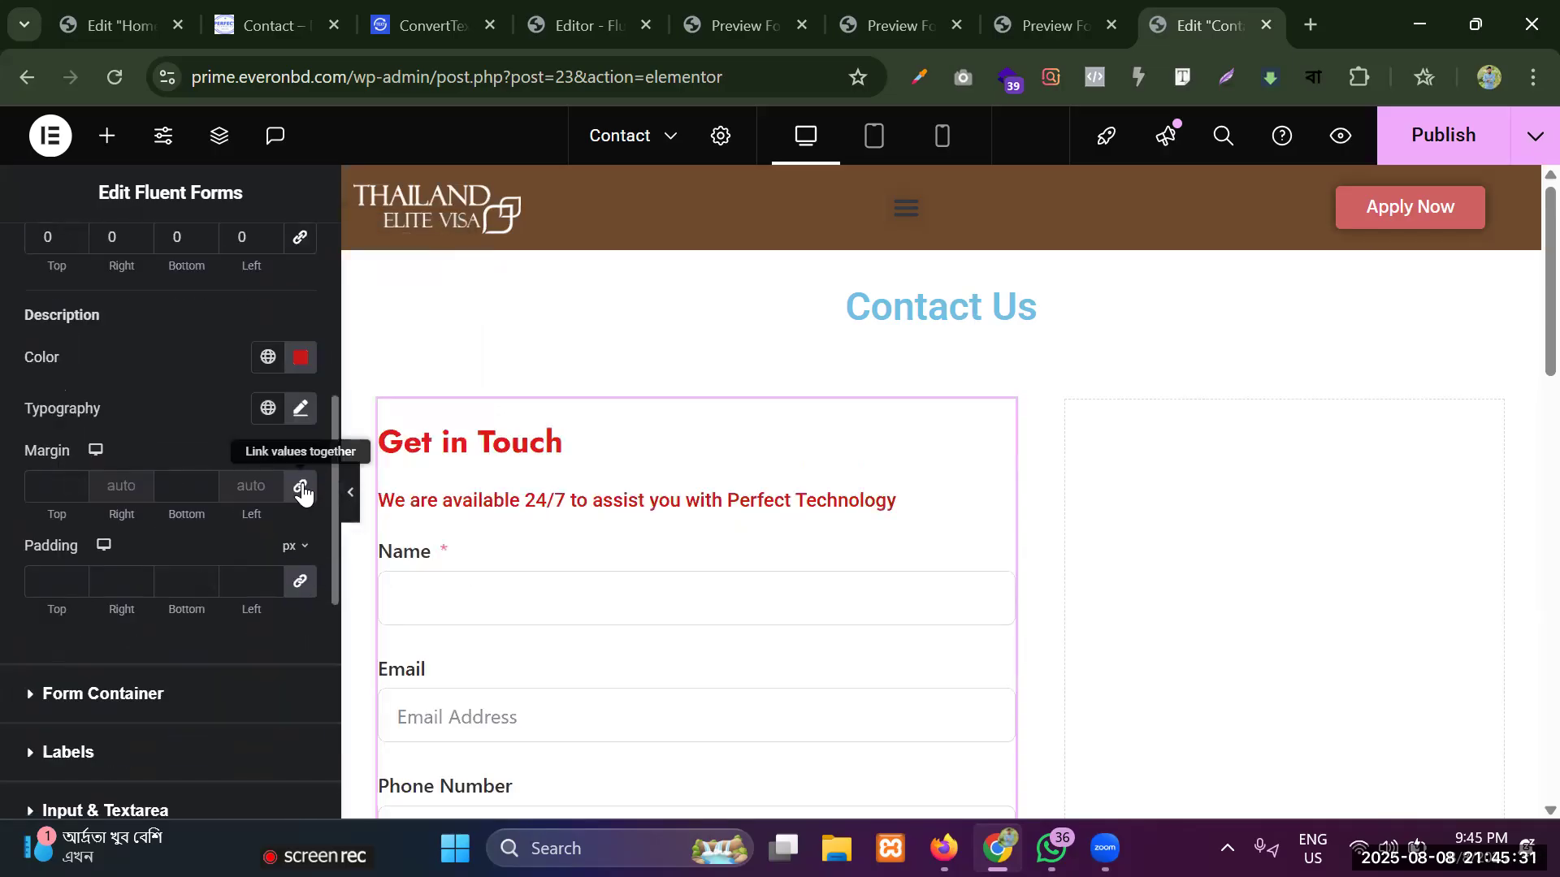
{"action": "left_click", "coordinate": [303, 489]}
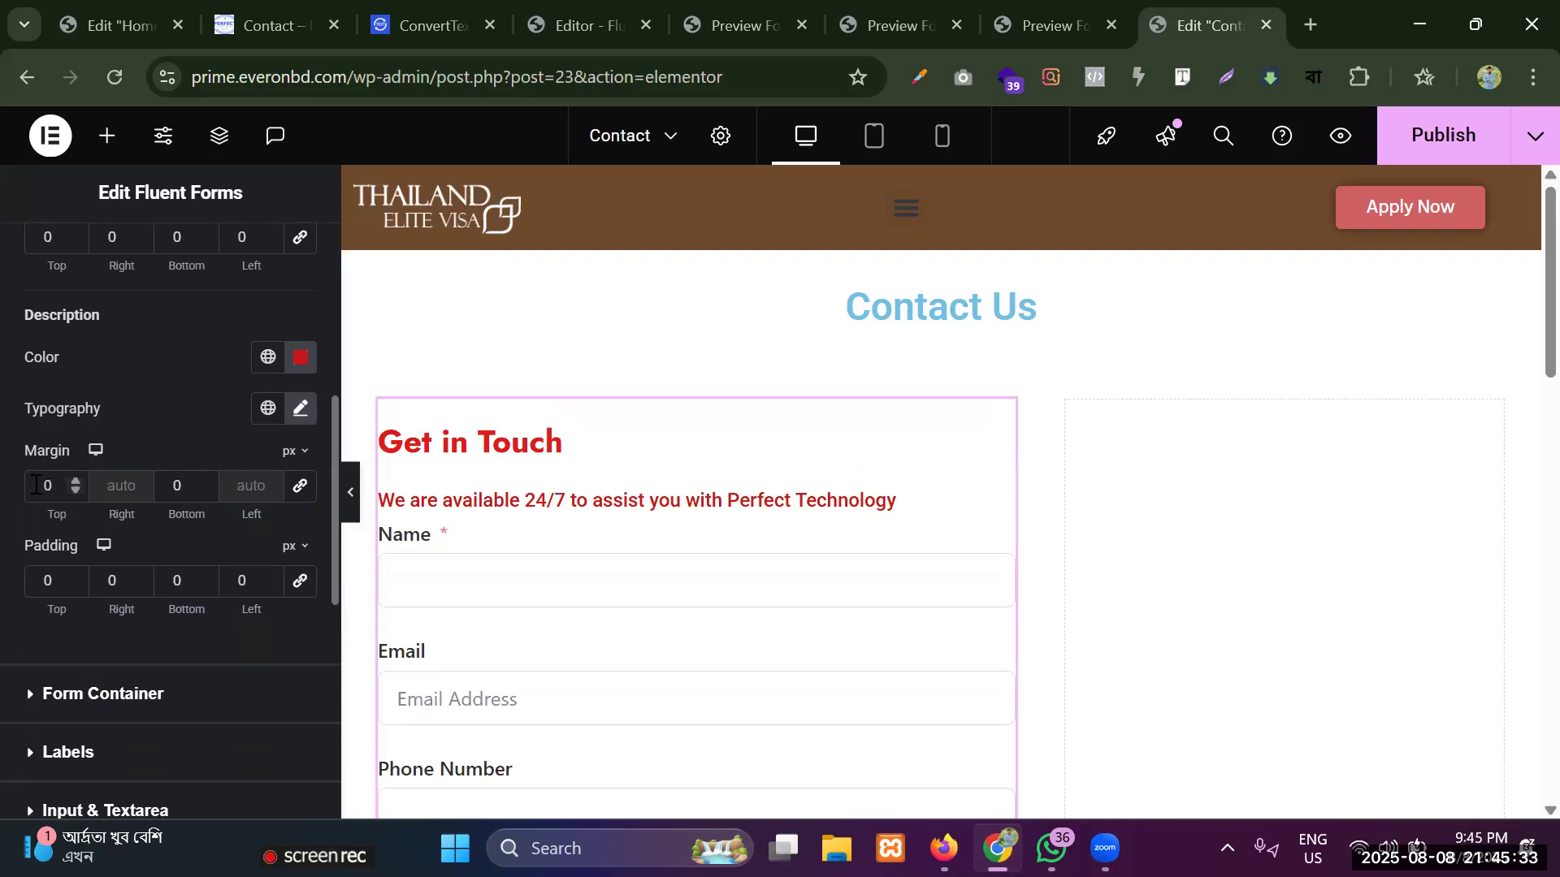
{"action": "left_click", "coordinate": [169, 486]}
{"action": "type", "text": "1"}
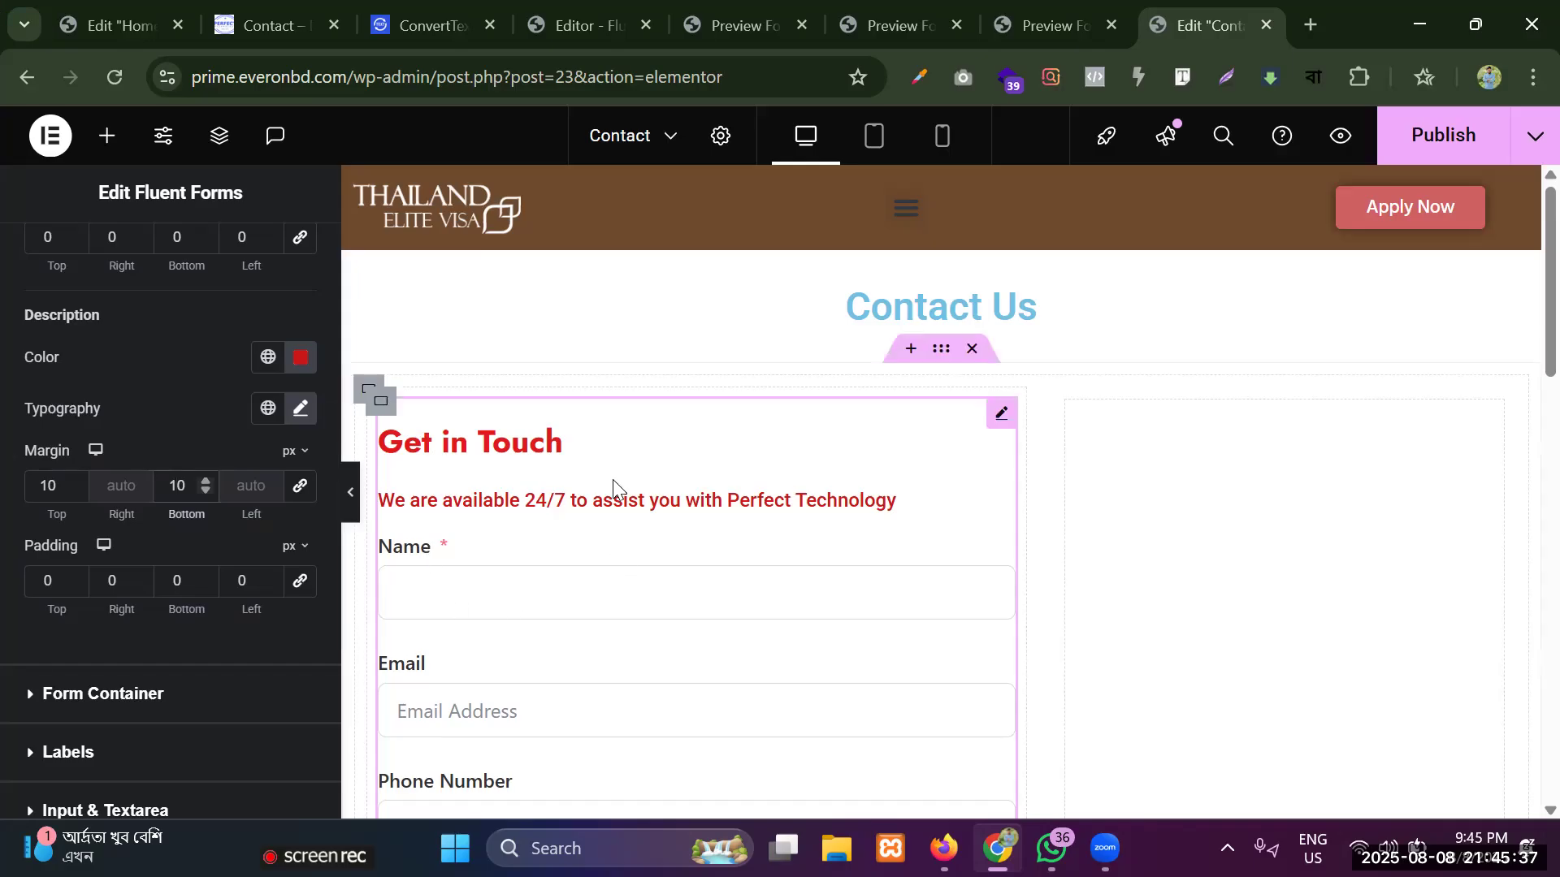
Set the link color in the form container's style settings to red #DA0A0A.
{"action": "scroll", "coordinate": [613, 479], "scroll_direction": "down", "scroll_amount": 3}
{"action": "left_click", "coordinate": [82, 706]}
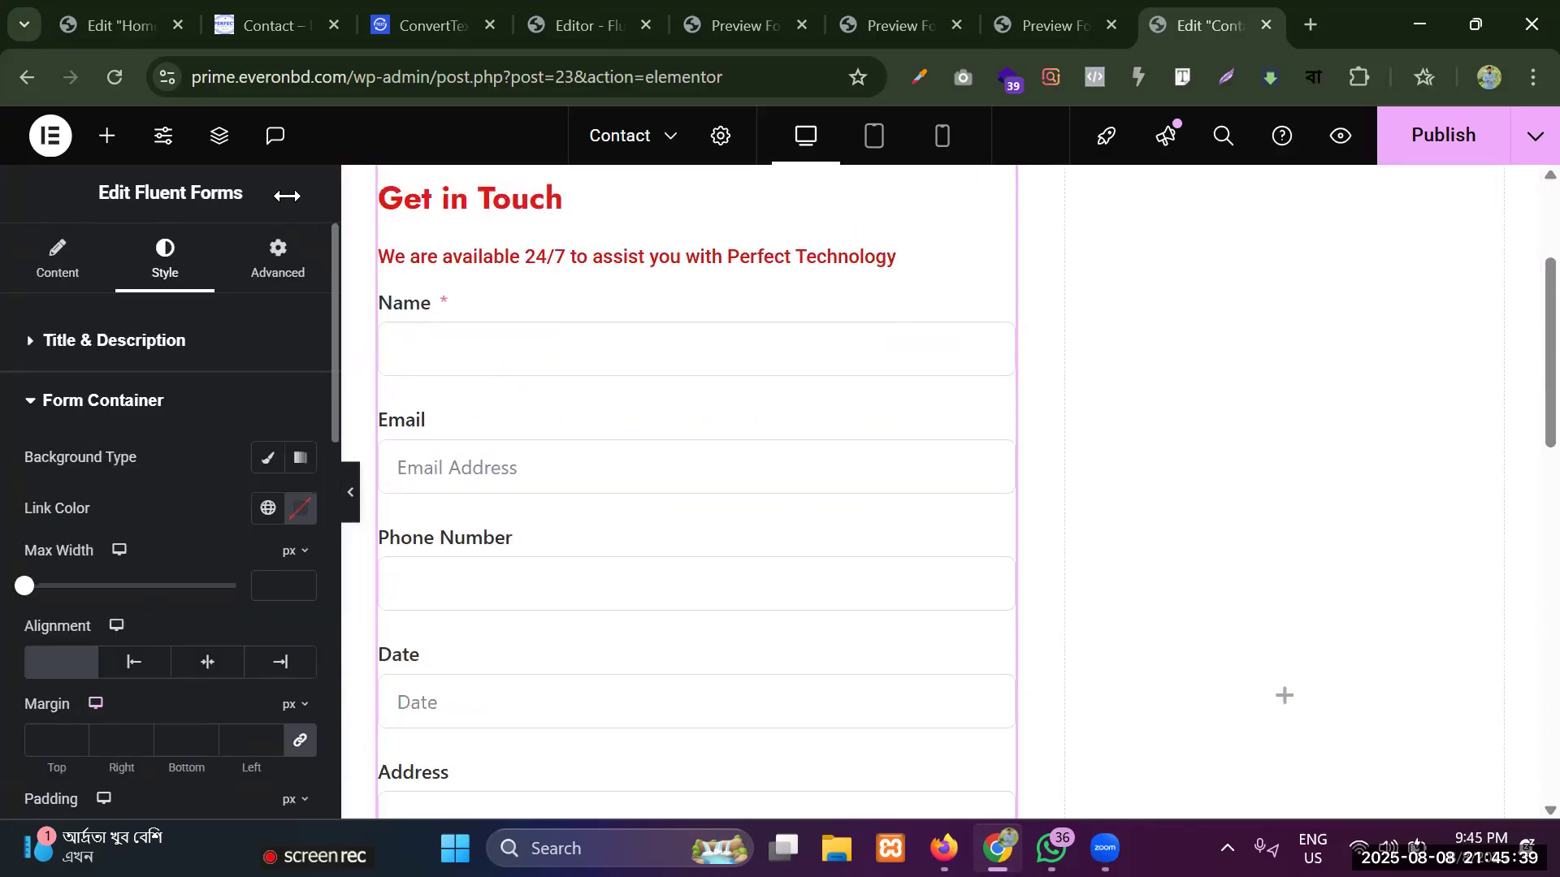
{"action": "left_click", "coordinate": [300, 509]}
{"action": "mouse_move", "coordinate": [358, 296]}
{"action": "left_mouse_down"}
{"action": "mouse_move", "coordinate": [383, 251]}
{"action": "mouse_move", "coordinate": [430, 220]}
{"action": "left_mouse_up"}
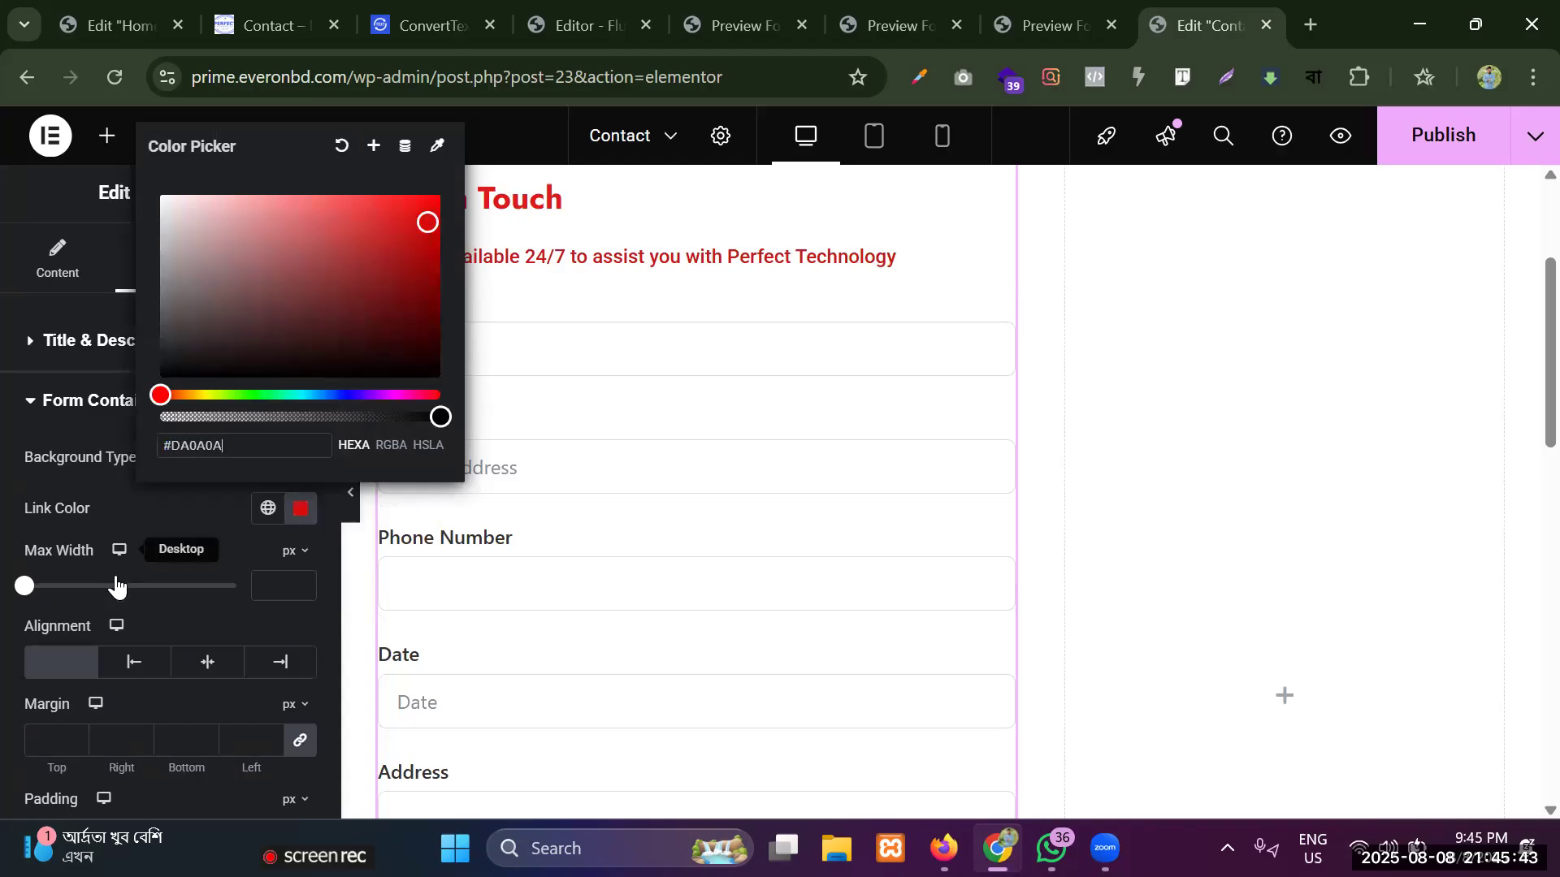
Reset the form container's link color to its default.
{"action": "left_click", "coordinate": [294, 500]}
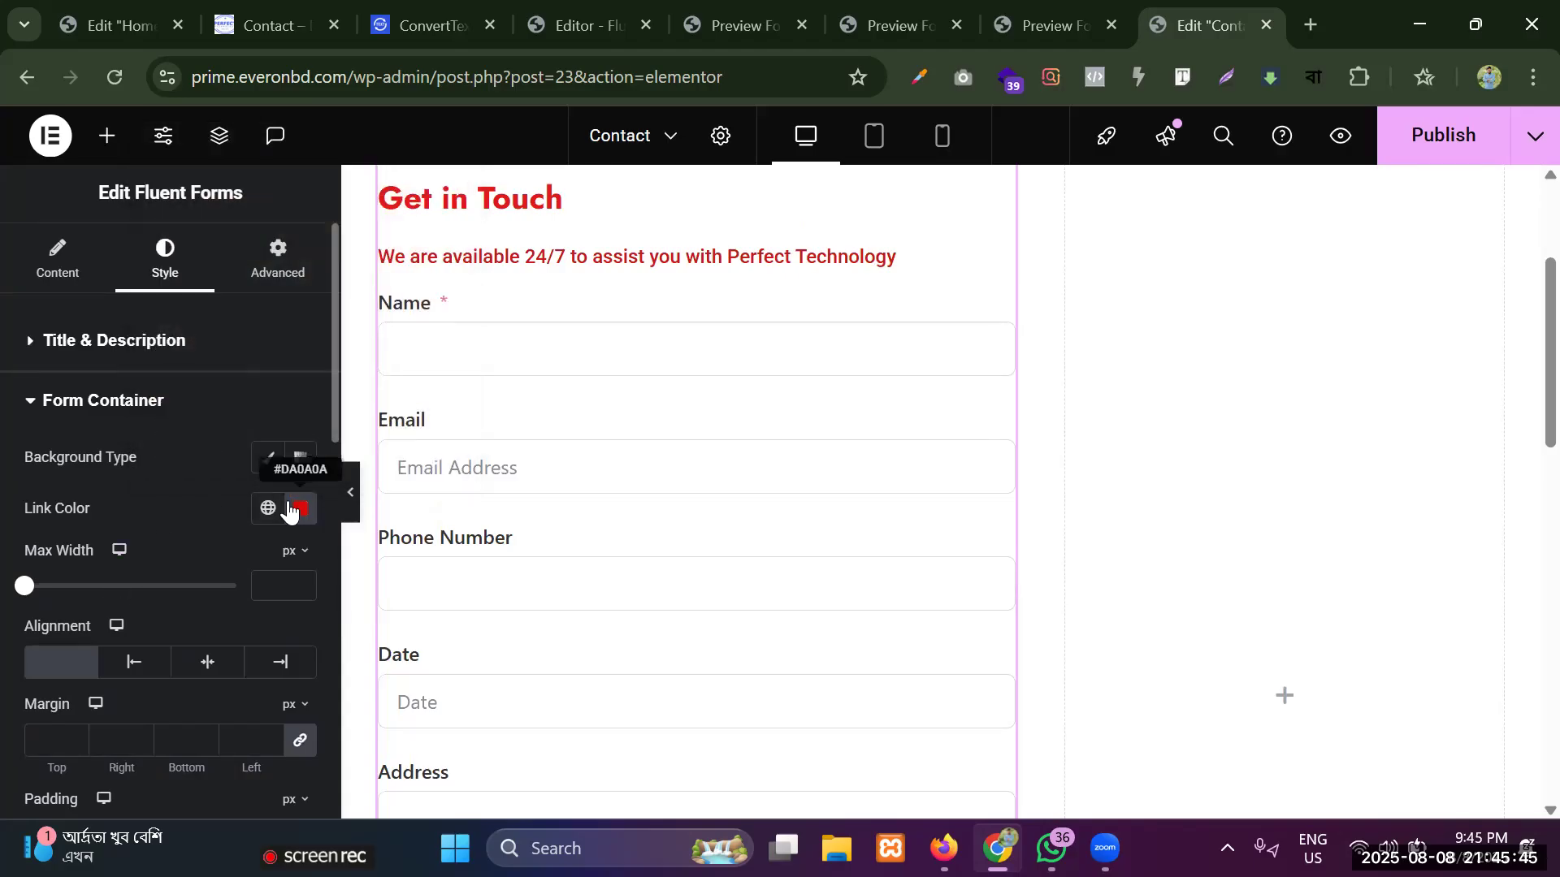
{"action": "left_click", "coordinate": [298, 508]}
{"action": "left_click", "coordinate": [340, 144]}
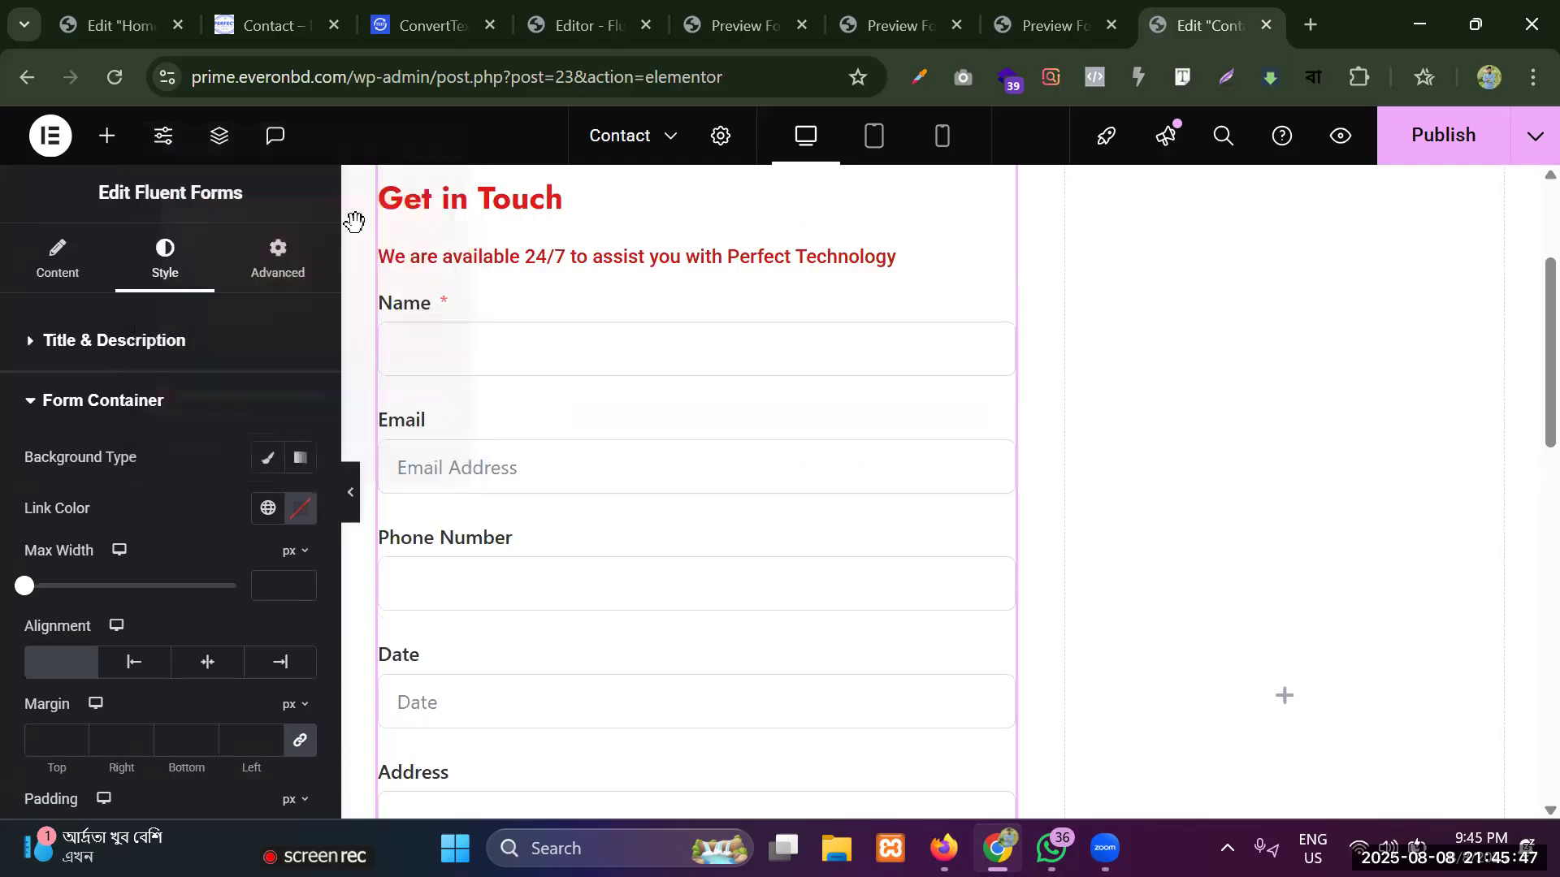
Give the form container a classic background with the color white #FFFFFF.
{"action": "left_click", "coordinate": [267, 457]}
{"action": "left_click", "coordinate": [302, 509]}
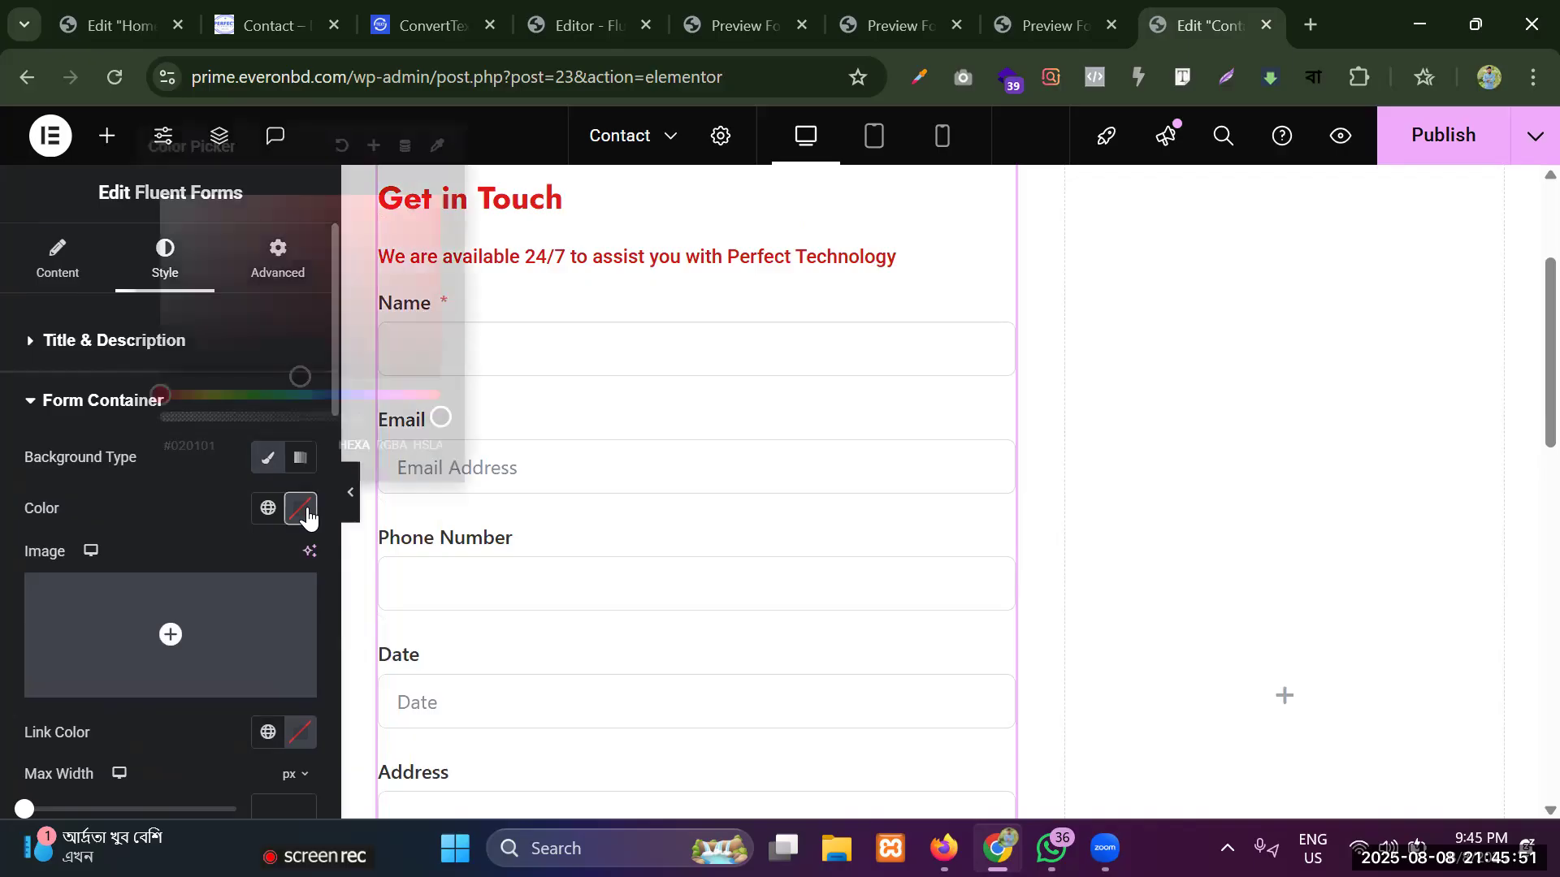
{"action": "left_click", "coordinate": [469, 210]}
{"action": "left_click", "coordinate": [300, 509]}
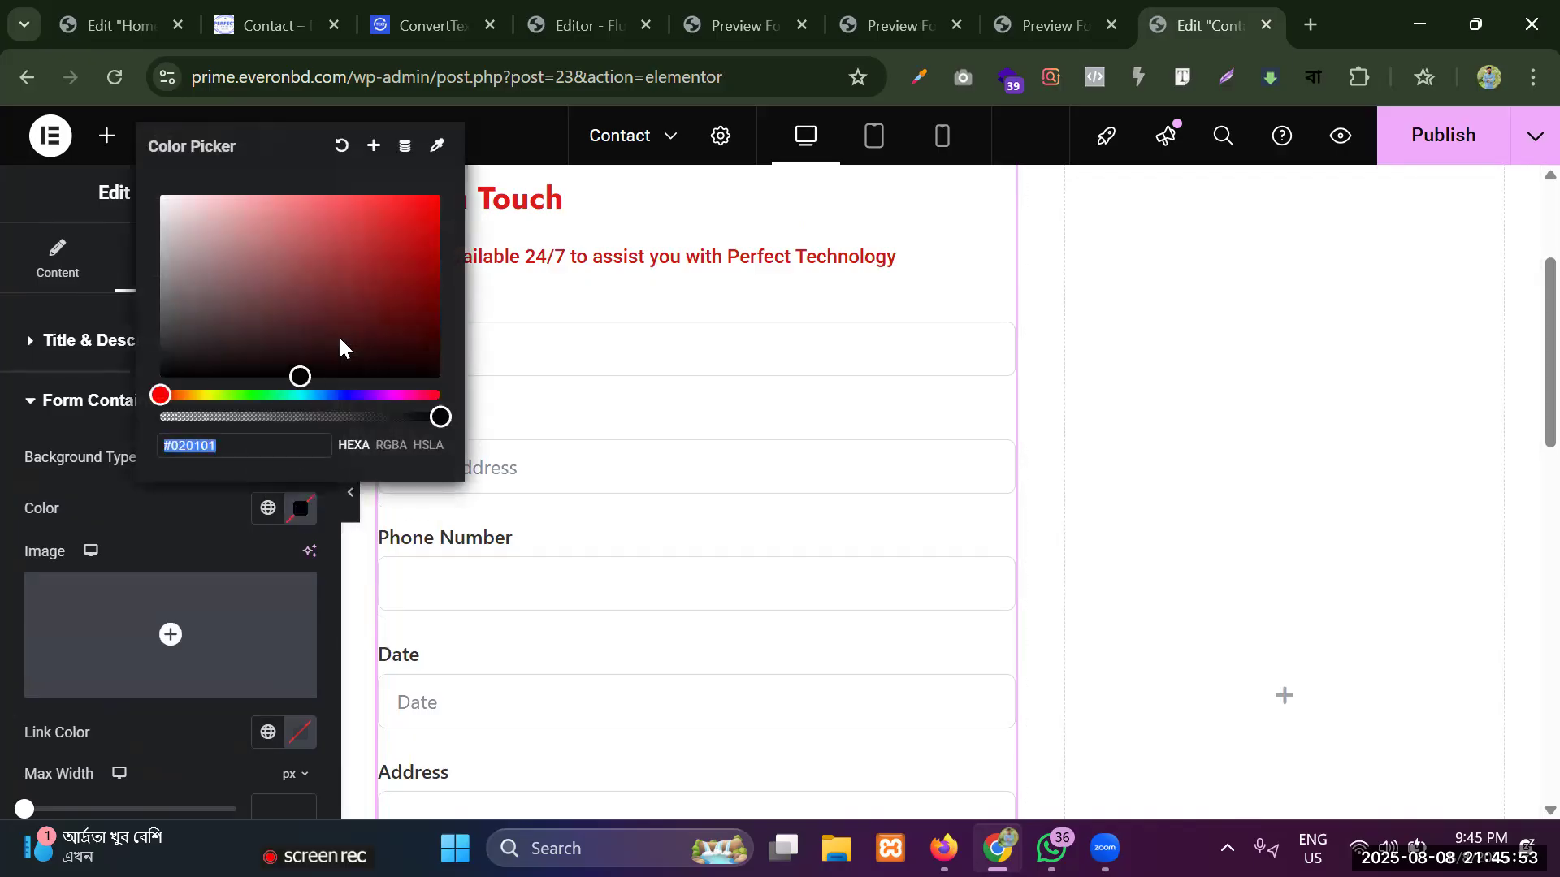
{"action": "left_click", "coordinate": [374, 233]}
{"action": "left_click_drag", "start_coordinate": [375, 233], "coordinate": [375, 256]}
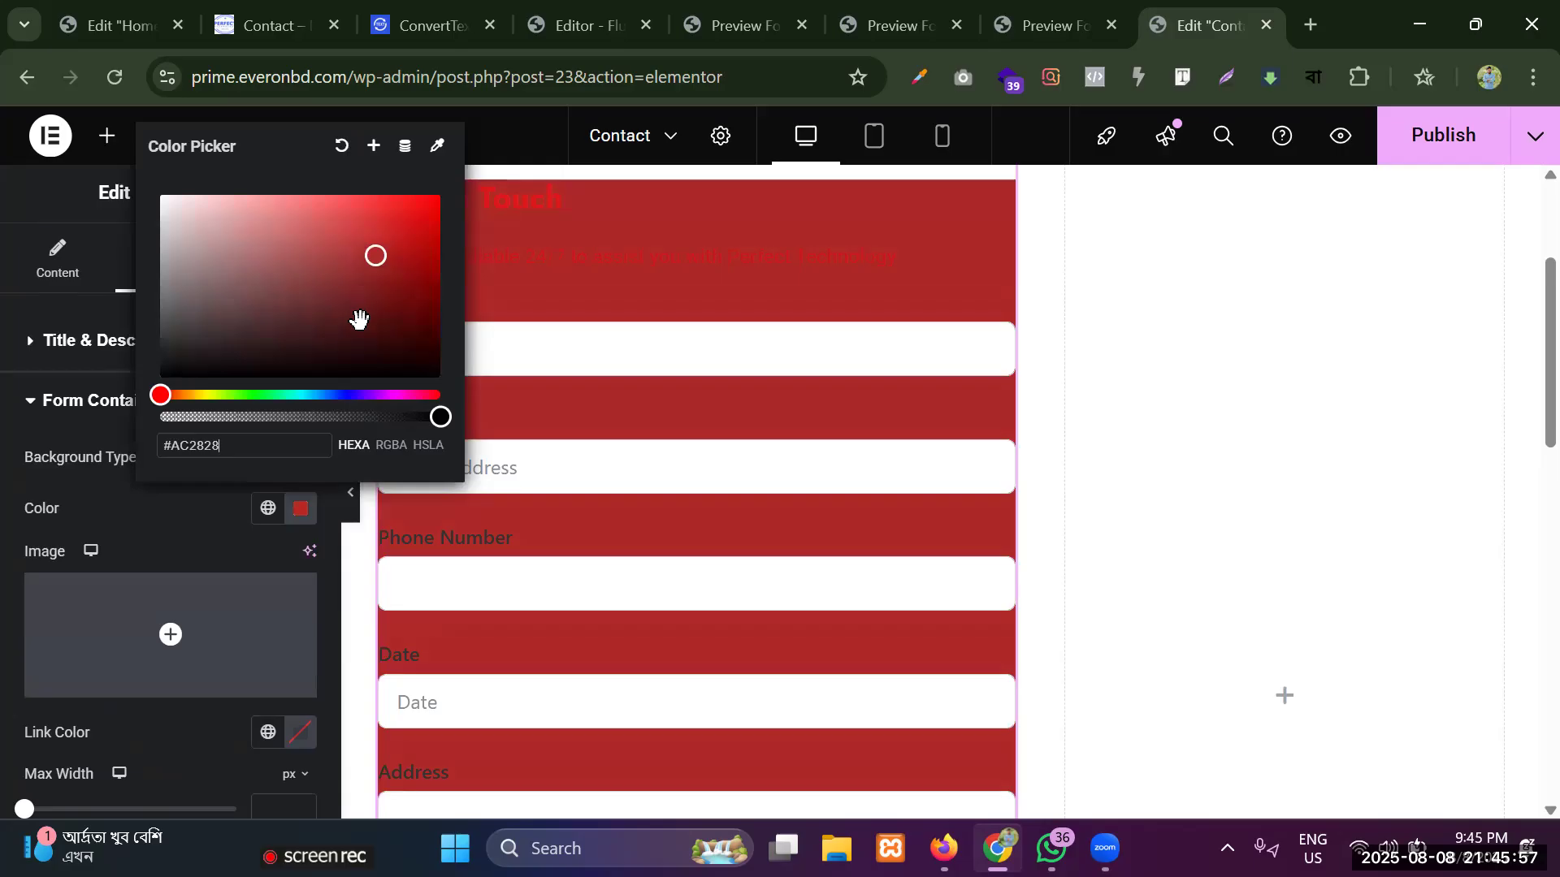
{"action": "double_click", "coordinate": [246, 452]}
{"action": "key", "text": "BackSpace"}
{"action": "type", "text": "ffffff"}
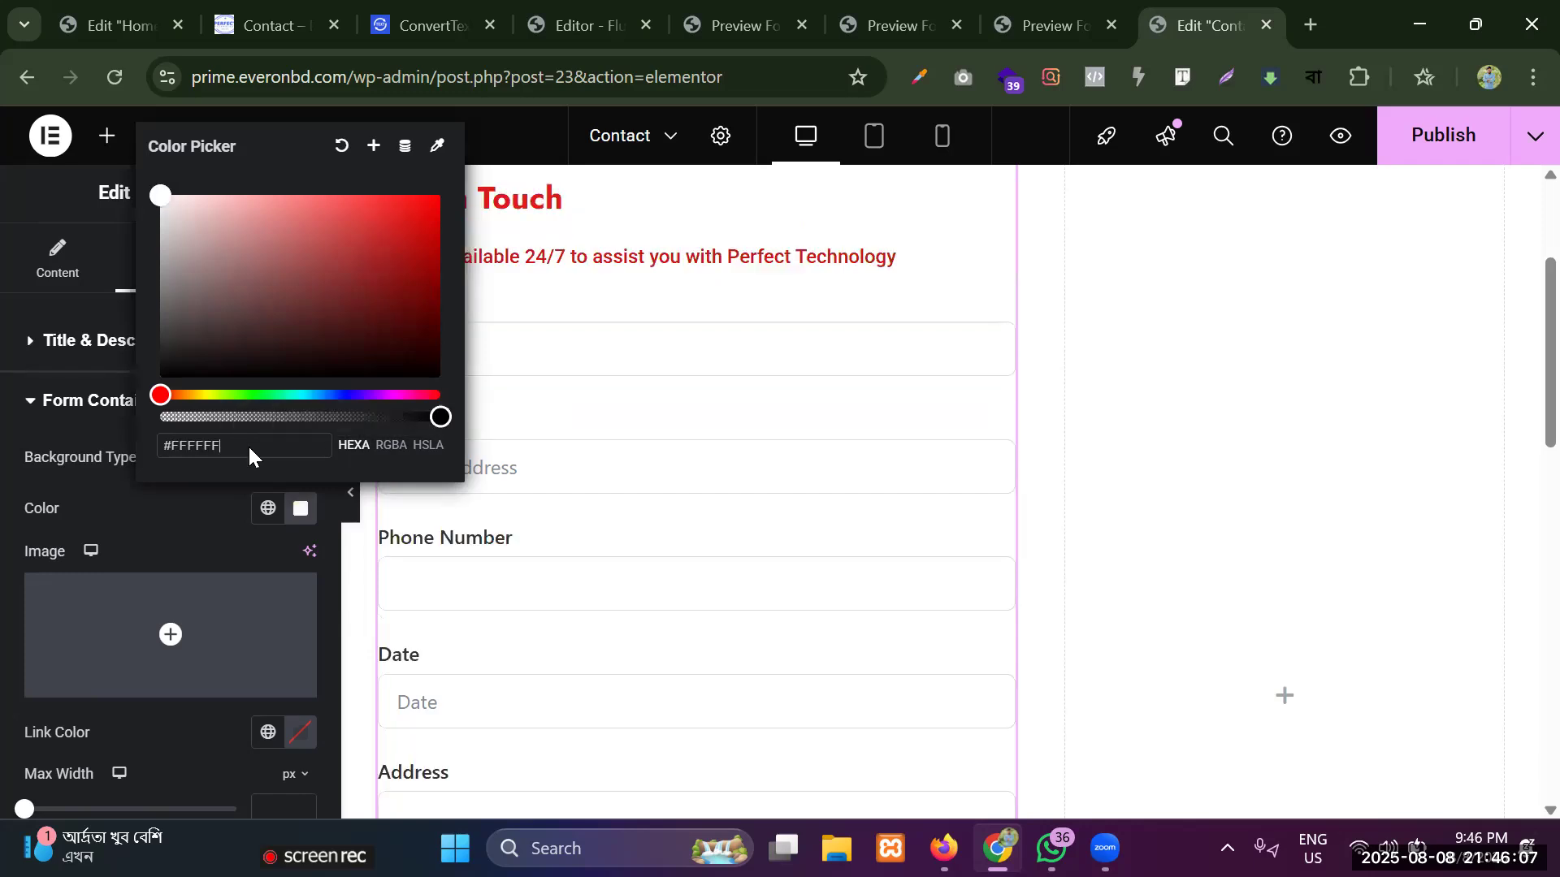
{"action": "left_click", "coordinate": [168, 495]}
Switch the form container's max width unit to percent and set the width to 100%.
{"action": "left_click", "coordinate": [116, 401]}
{"action": "left_click", "coordinate": [116, 401]}
{"action": "scroll", "coordinate": [94, 560], "scroll_direction": "down", "scroll_amount": 6}
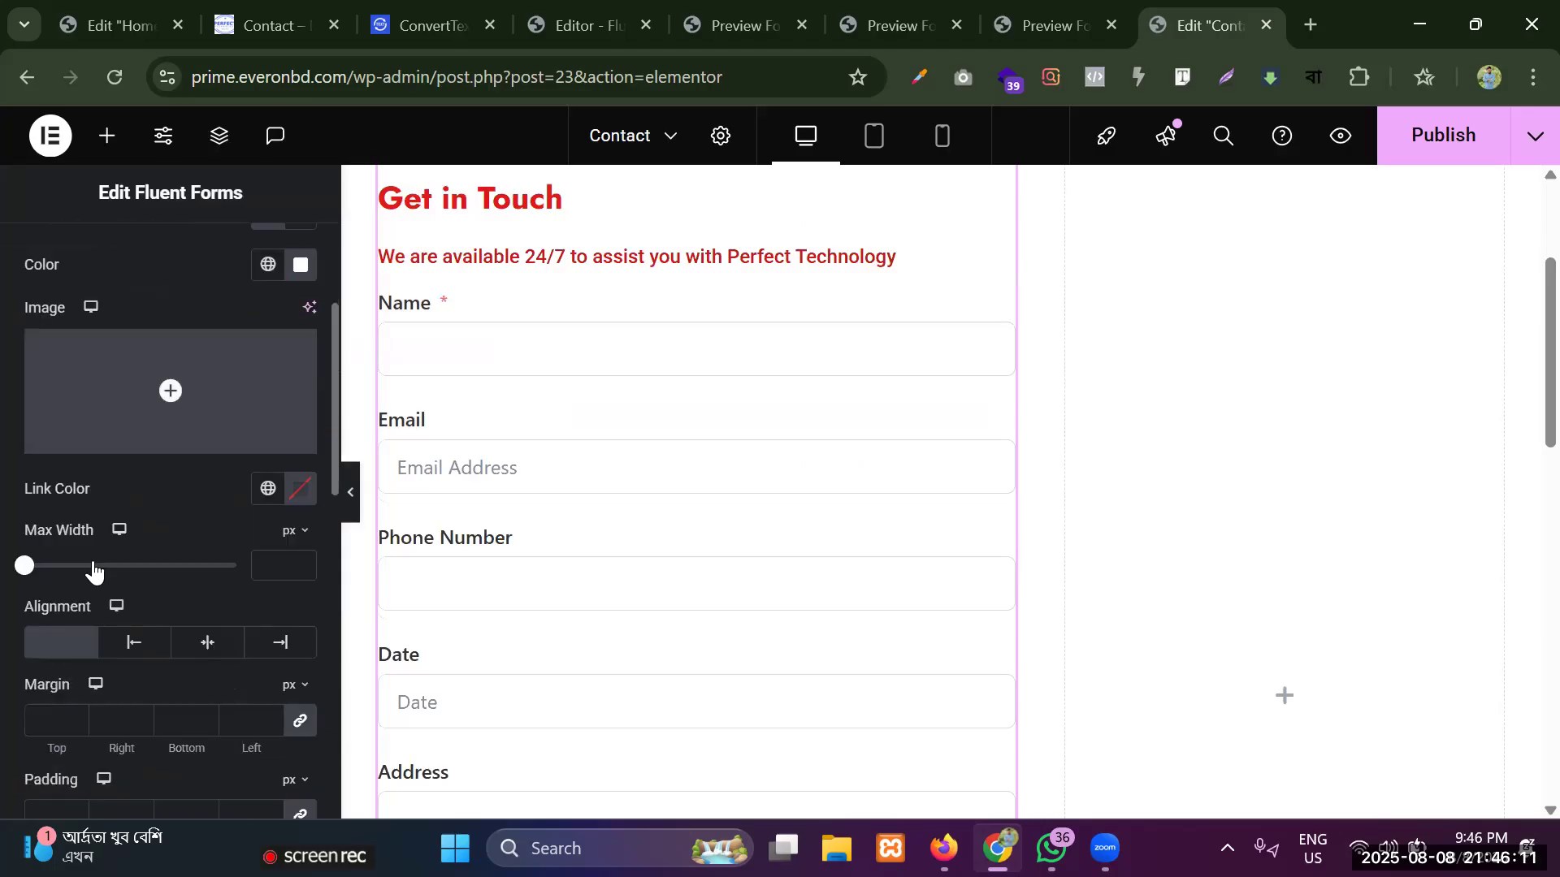
{"action": "scroll", "coordinate": [94, 561], "scroll_direction": "up", "scroll_amount": 3}
{"action": "left_click_drag", "start_coordinate": [49, 573], "coordinate": [158, 578]}
{"action": "left_click", "coordinate": [302, 533]}
{"action": "left_click", "coordinate": [291, 603]}
{"action": "left_click_drag", "start_coordinate": [25, 567], "coordinate": [293, 567]}
Try center and right alignment for the form container, and return it to the default alignment.
{"action": "left_click", "coordinate": [208, 646]}
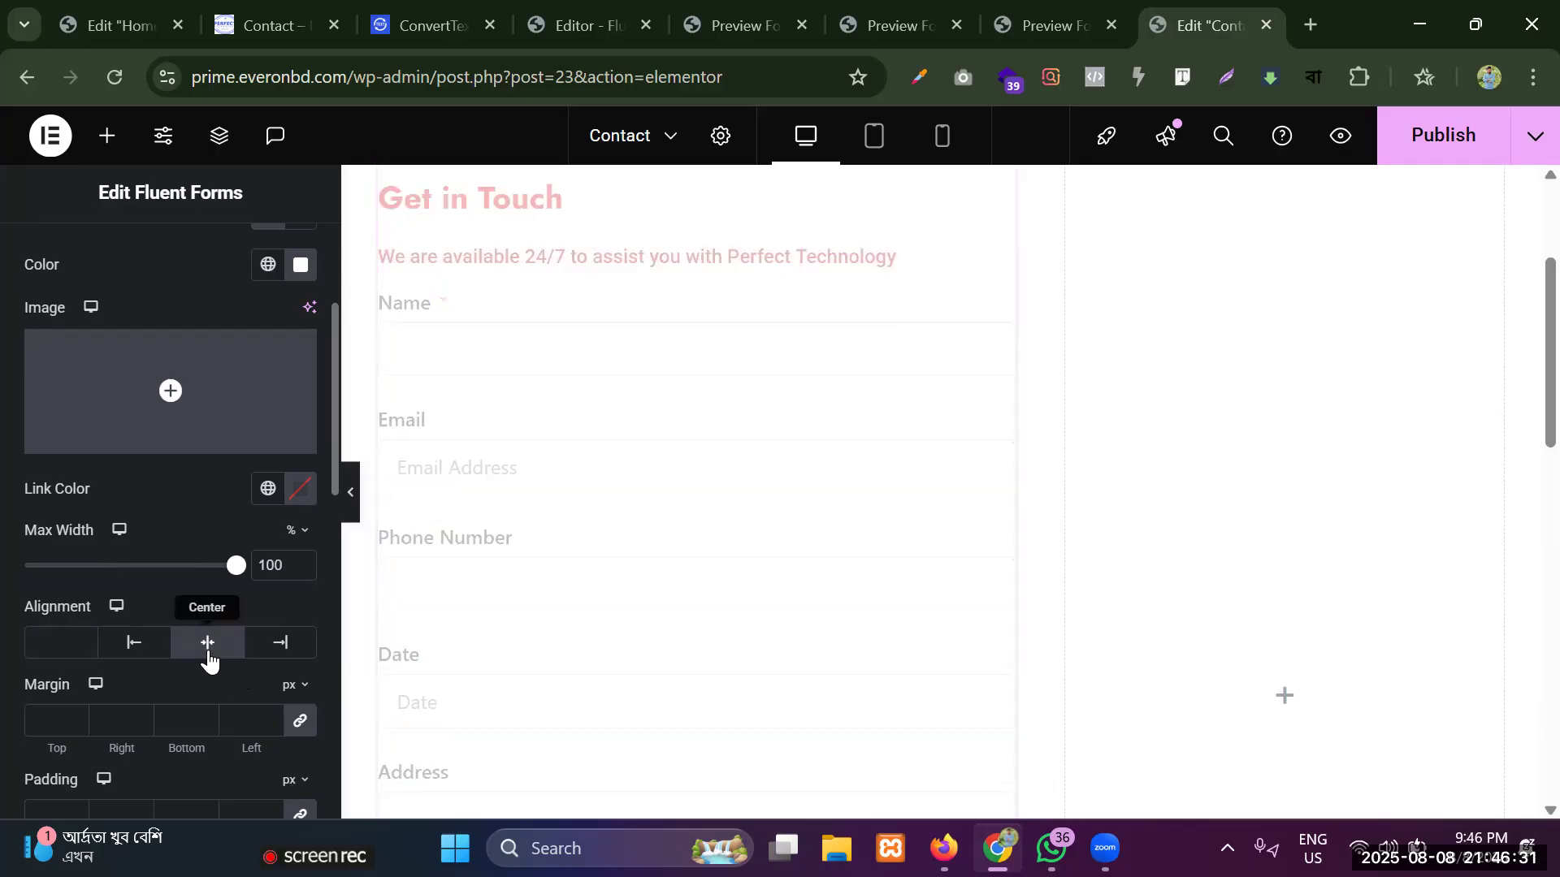
{"action": "left_click", "coordinate": [270, 653]}
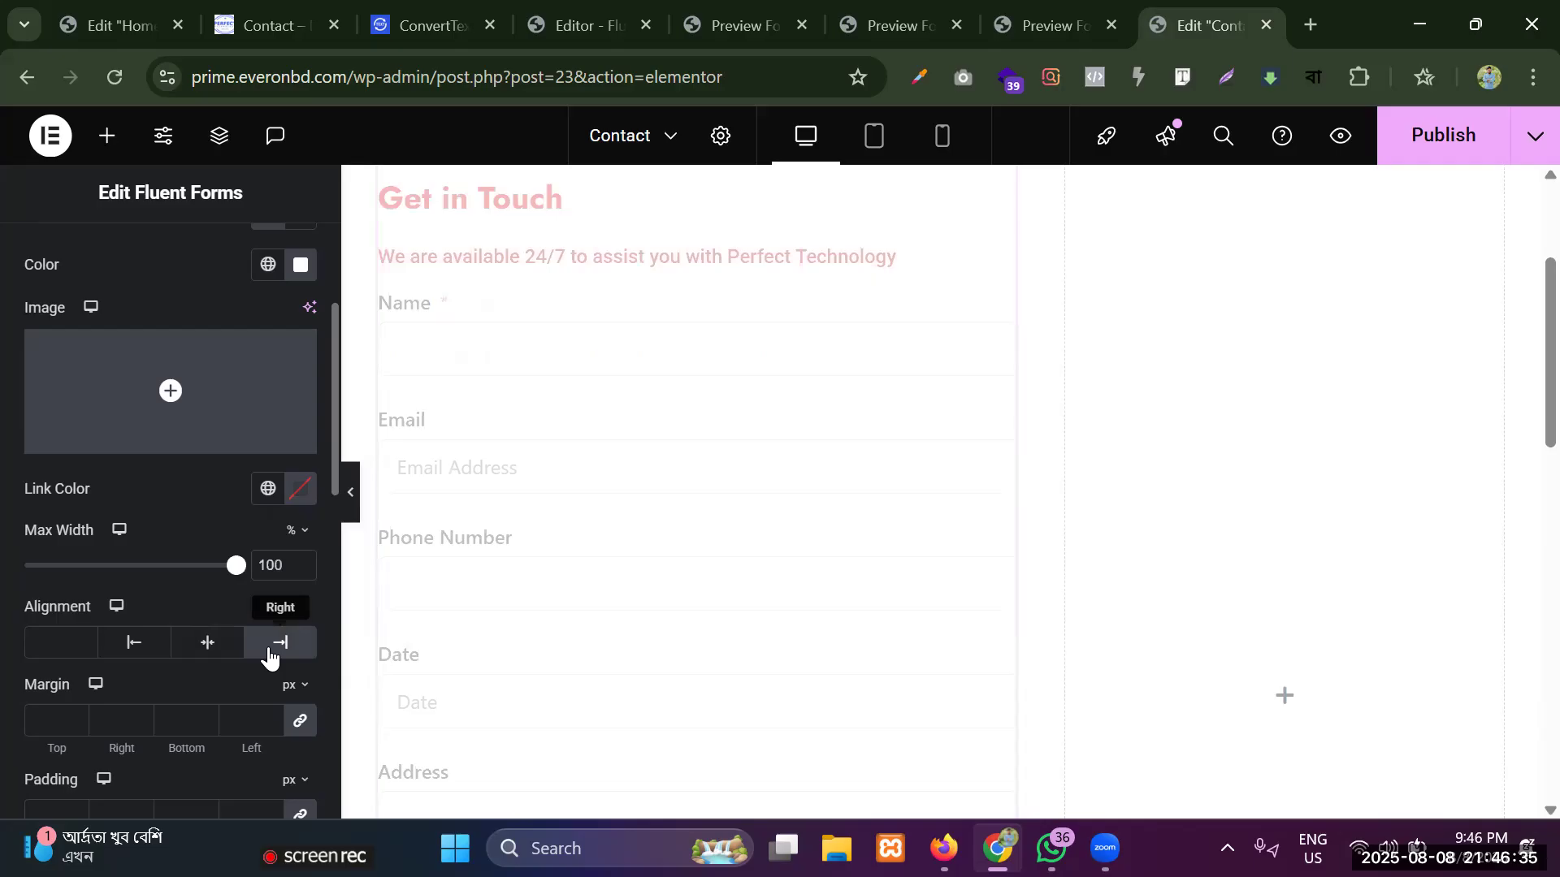
{"action": "left_click", "coordinate": [48, 654]}
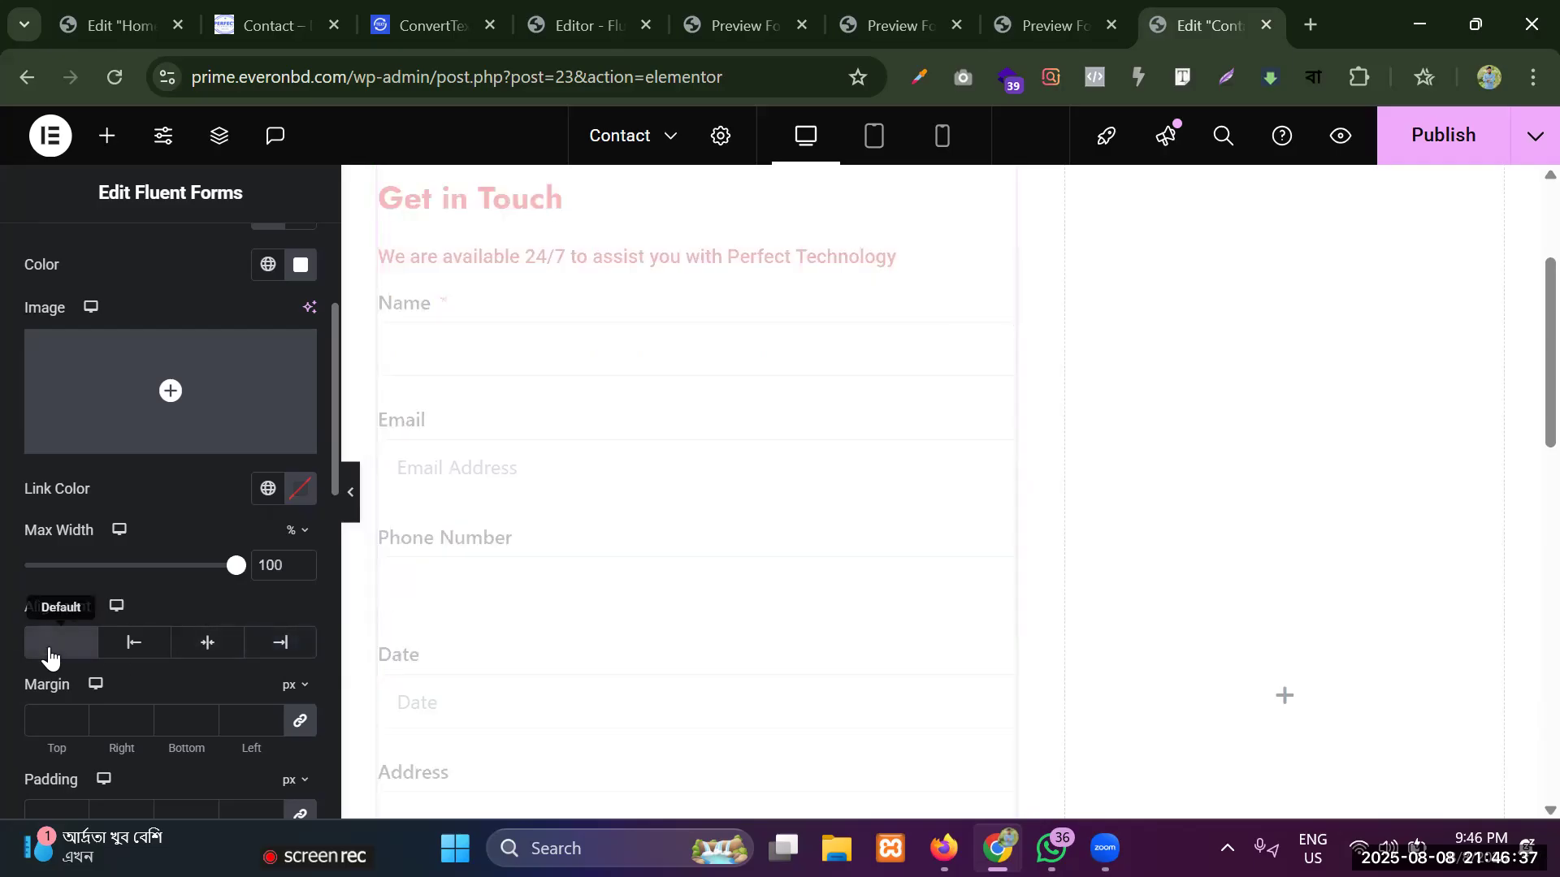
Unlink the form container's margin, padding and border radius values, with 0 on all sides.
{"action": "left_click", "coordinate": [301, 726]}
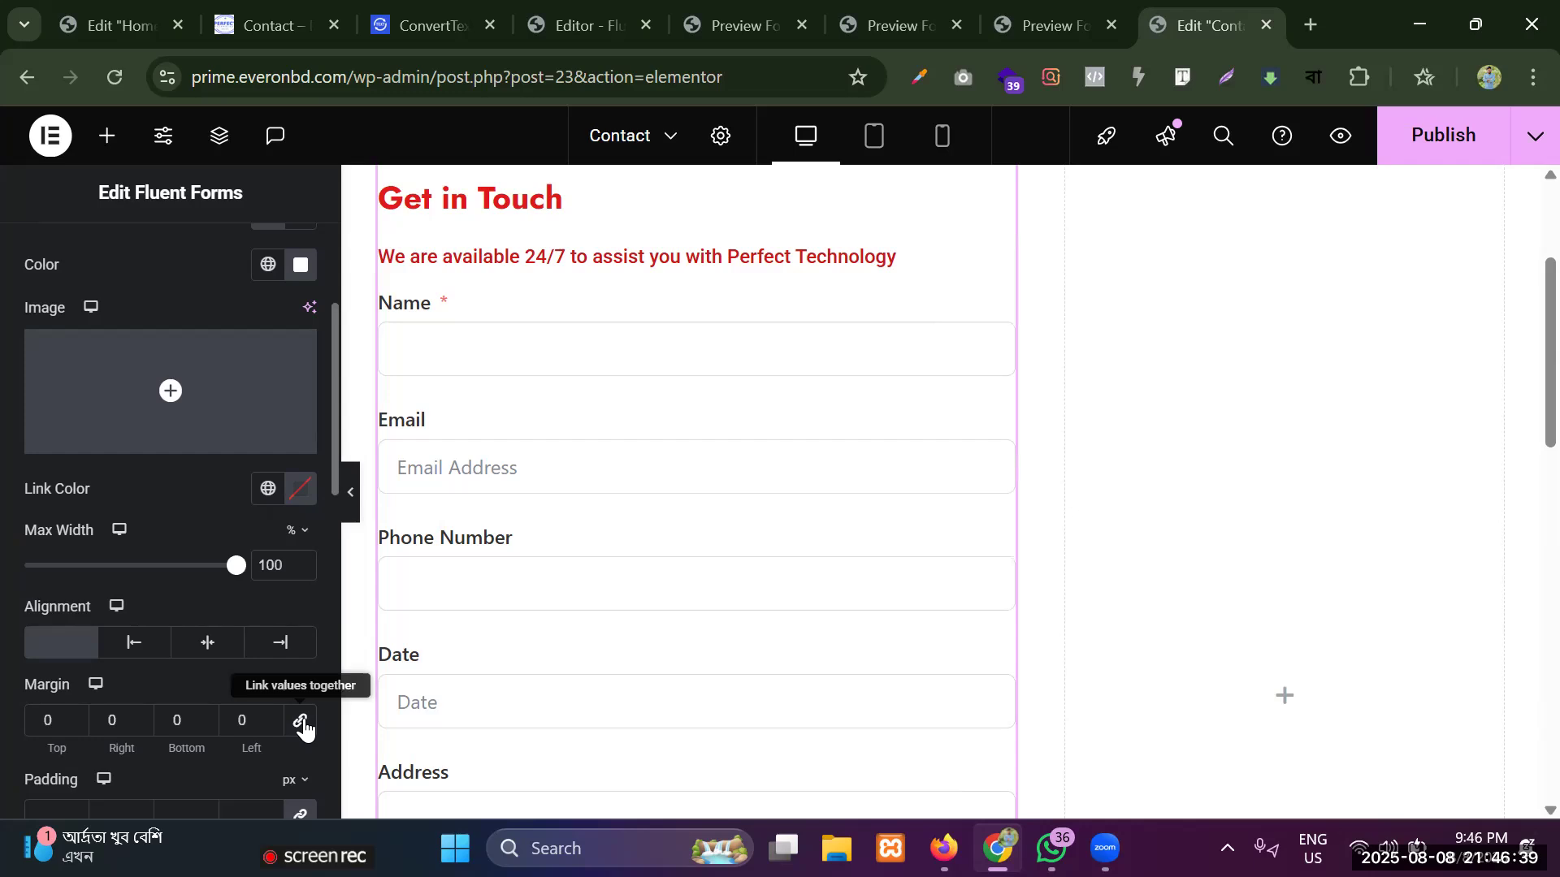
{"action": "scroll", "coordinate": [112, 688], "scroll_direction": "down", "scroll_amount": 1}
{"action": "left_click", "coordinate": [300, 696]}
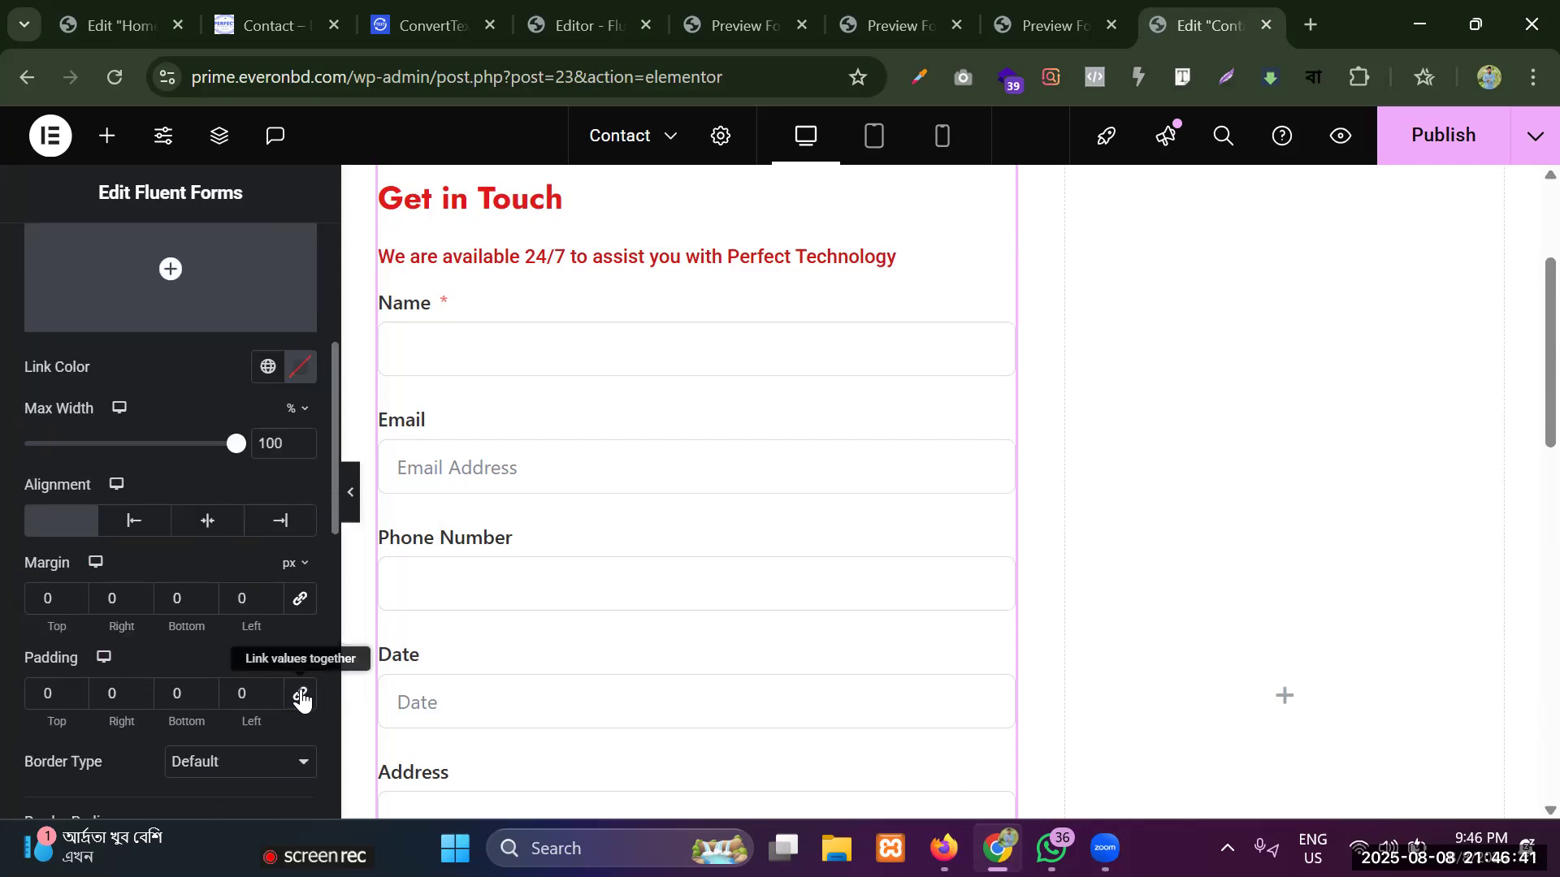
{"action": "scroll", "coordinate": [86, 671], "scroll_direction": "down", "scroll_amount": 2}
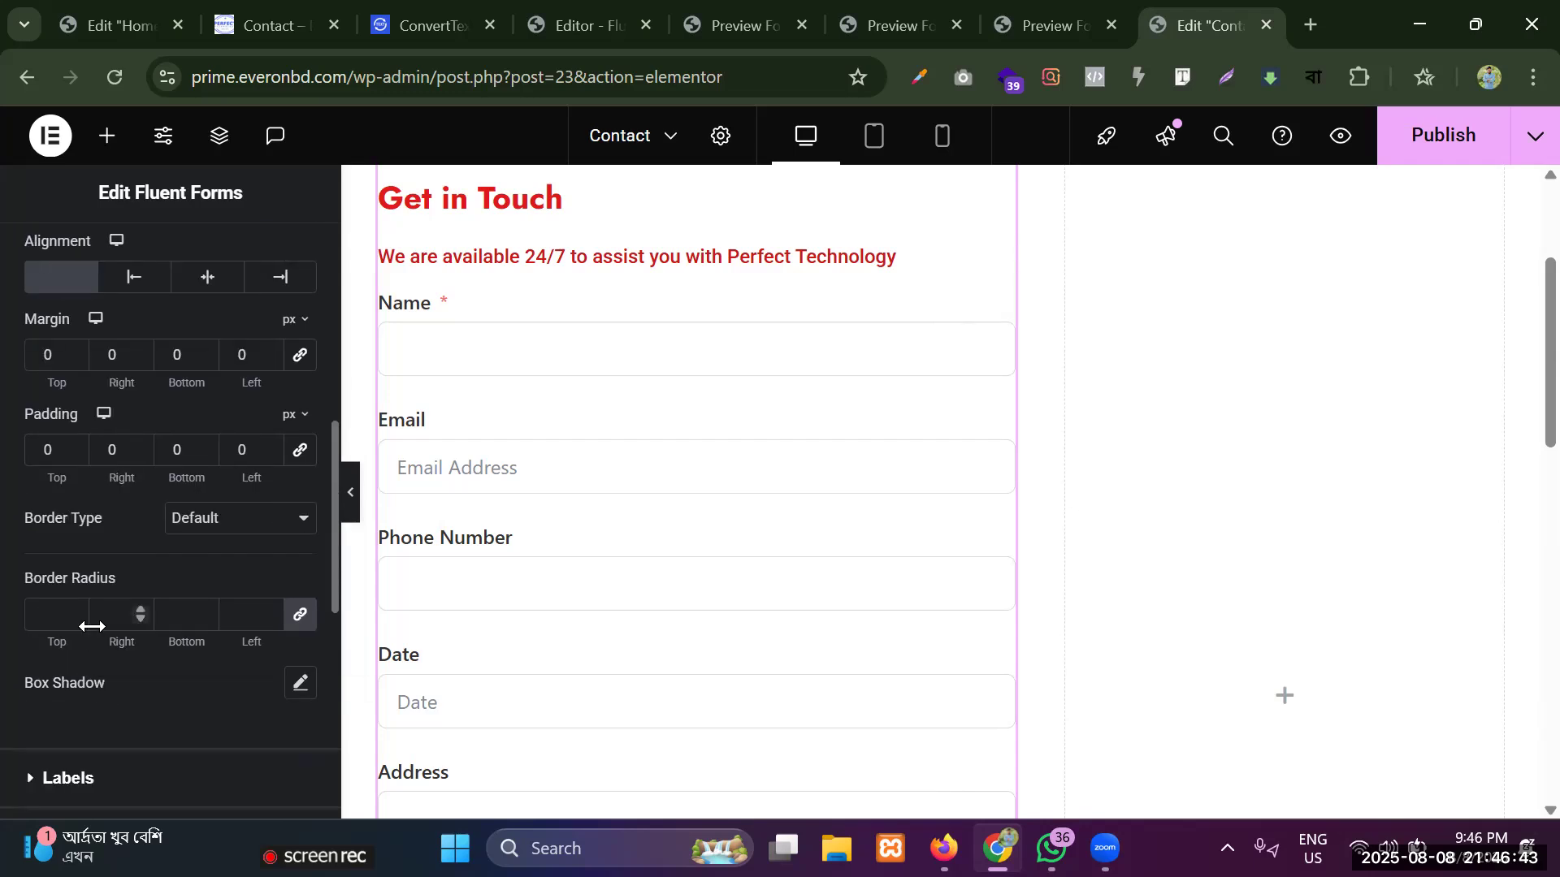
{"action": "left_click", "coordinate": [301, 615]}
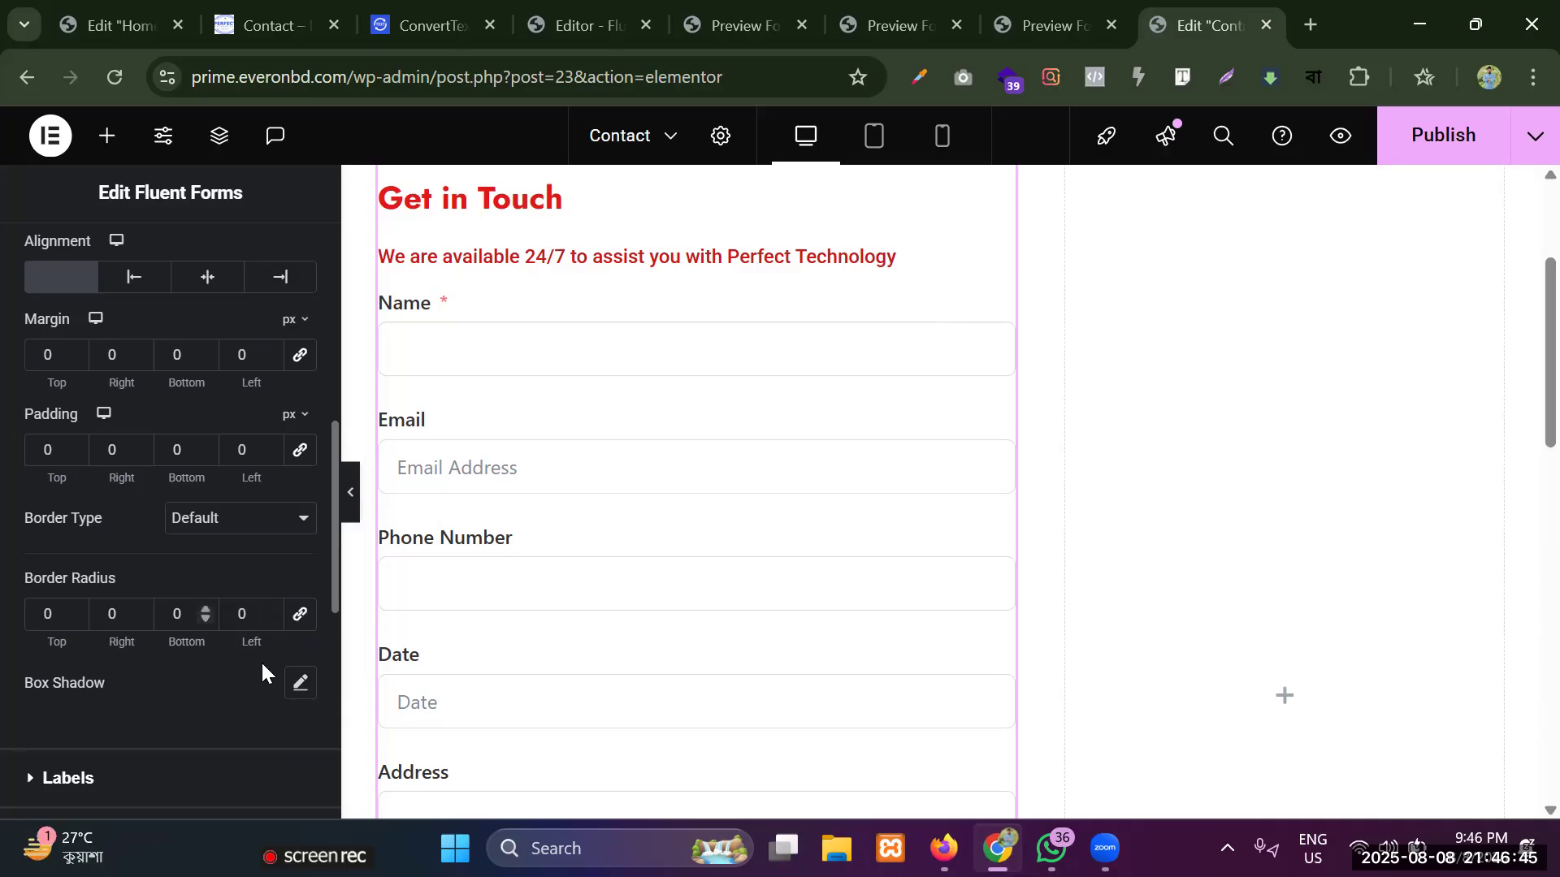
Try a box shadow on the form container, and reset it.
{"action": "left_click", "coordinate": [315, 687]}
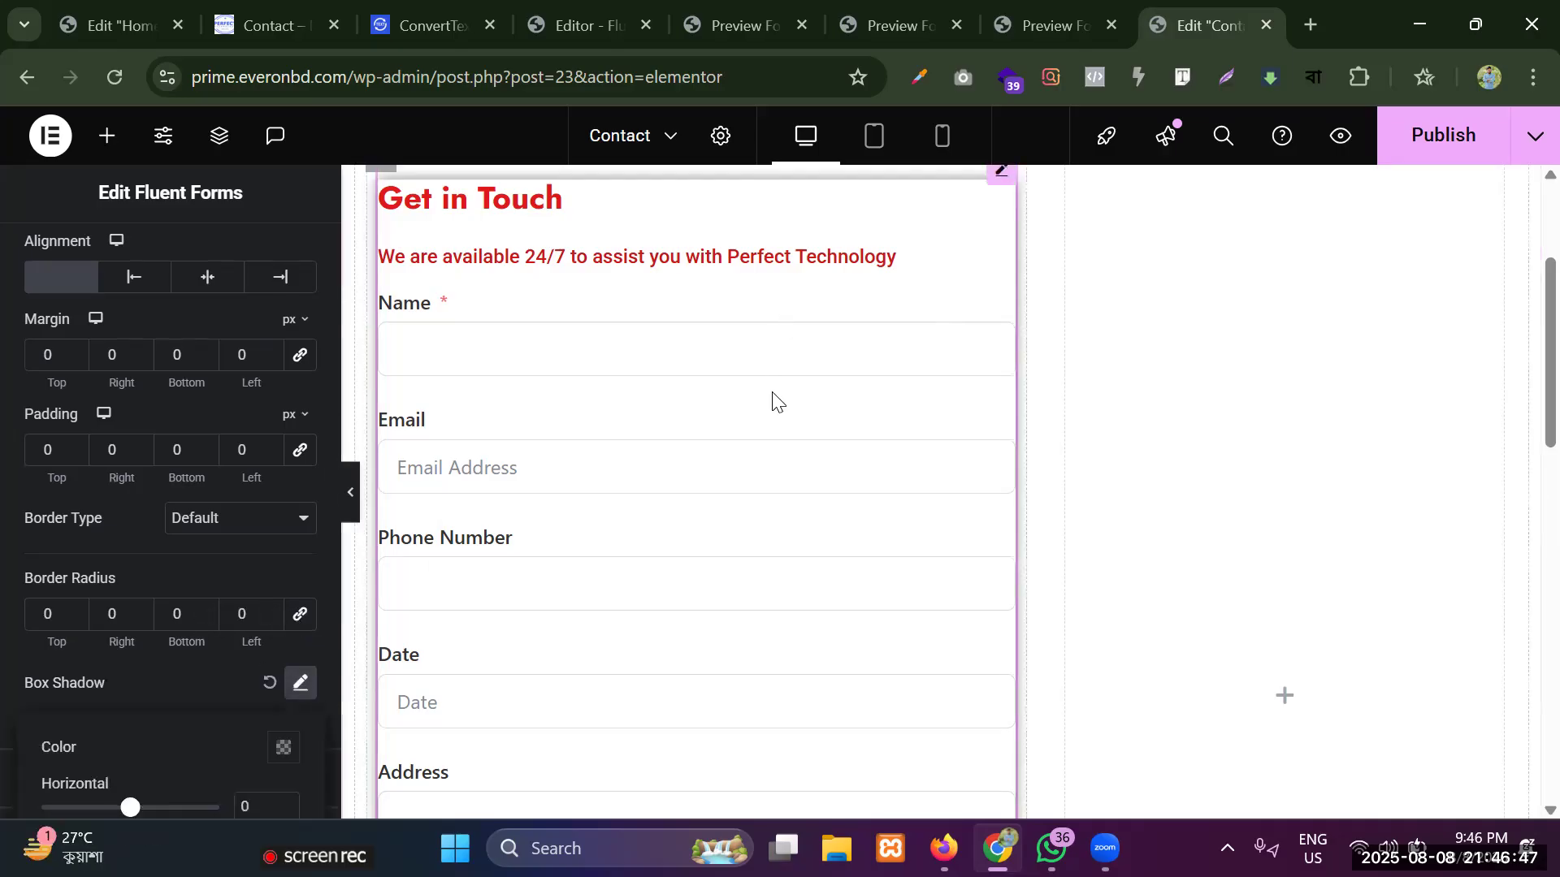
{"action": "scroll", "coordinate": [748, 292], "scroll_direction": "up", "scroll_amount": 3}
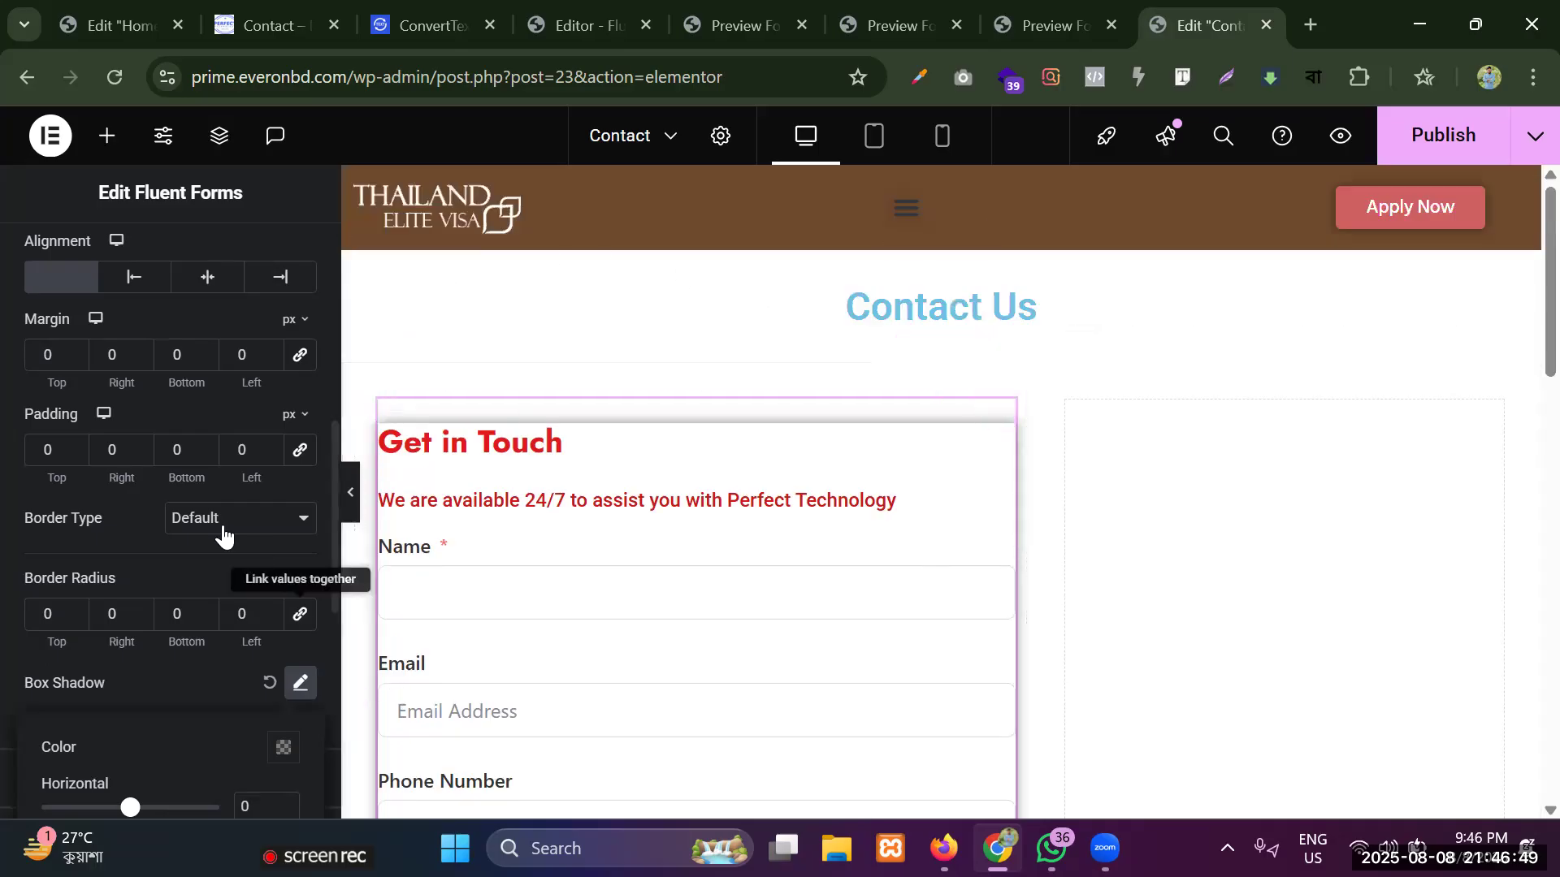
{"action": "scroll", "coordinate": [563, 493], "scroll_direction": "down", "scroll_amount": 7}
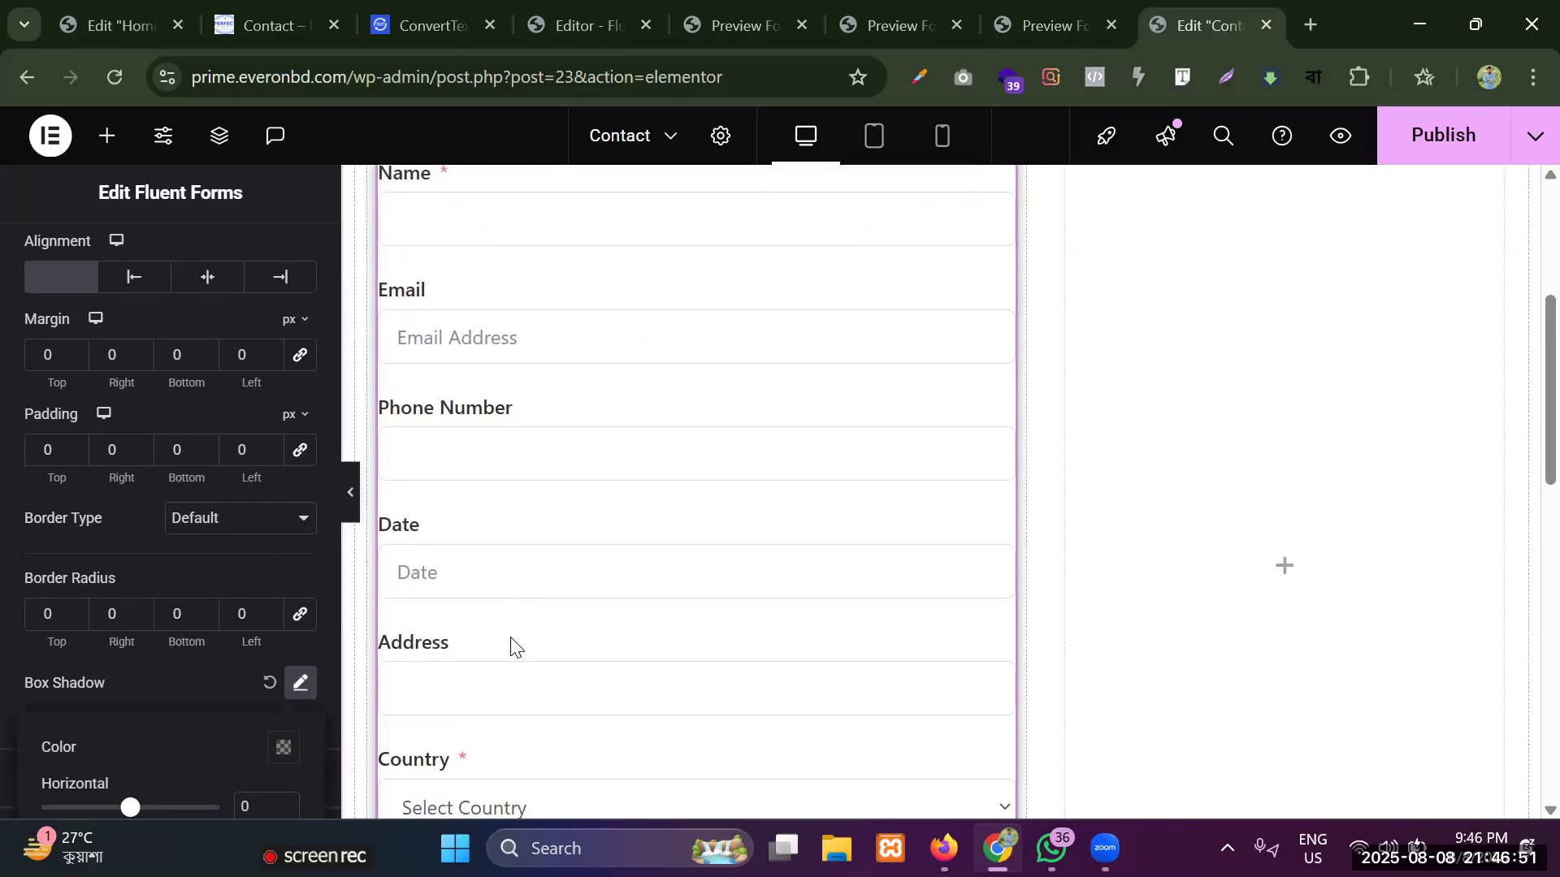
{"action": "left_click", "coordinate": [269, 684]}
Set the text color of the form labels to dark red #862525.
{"action": "scroll", "coordinate": [197, 641], "scroll_direction": "down", "scroll_amount": 2}
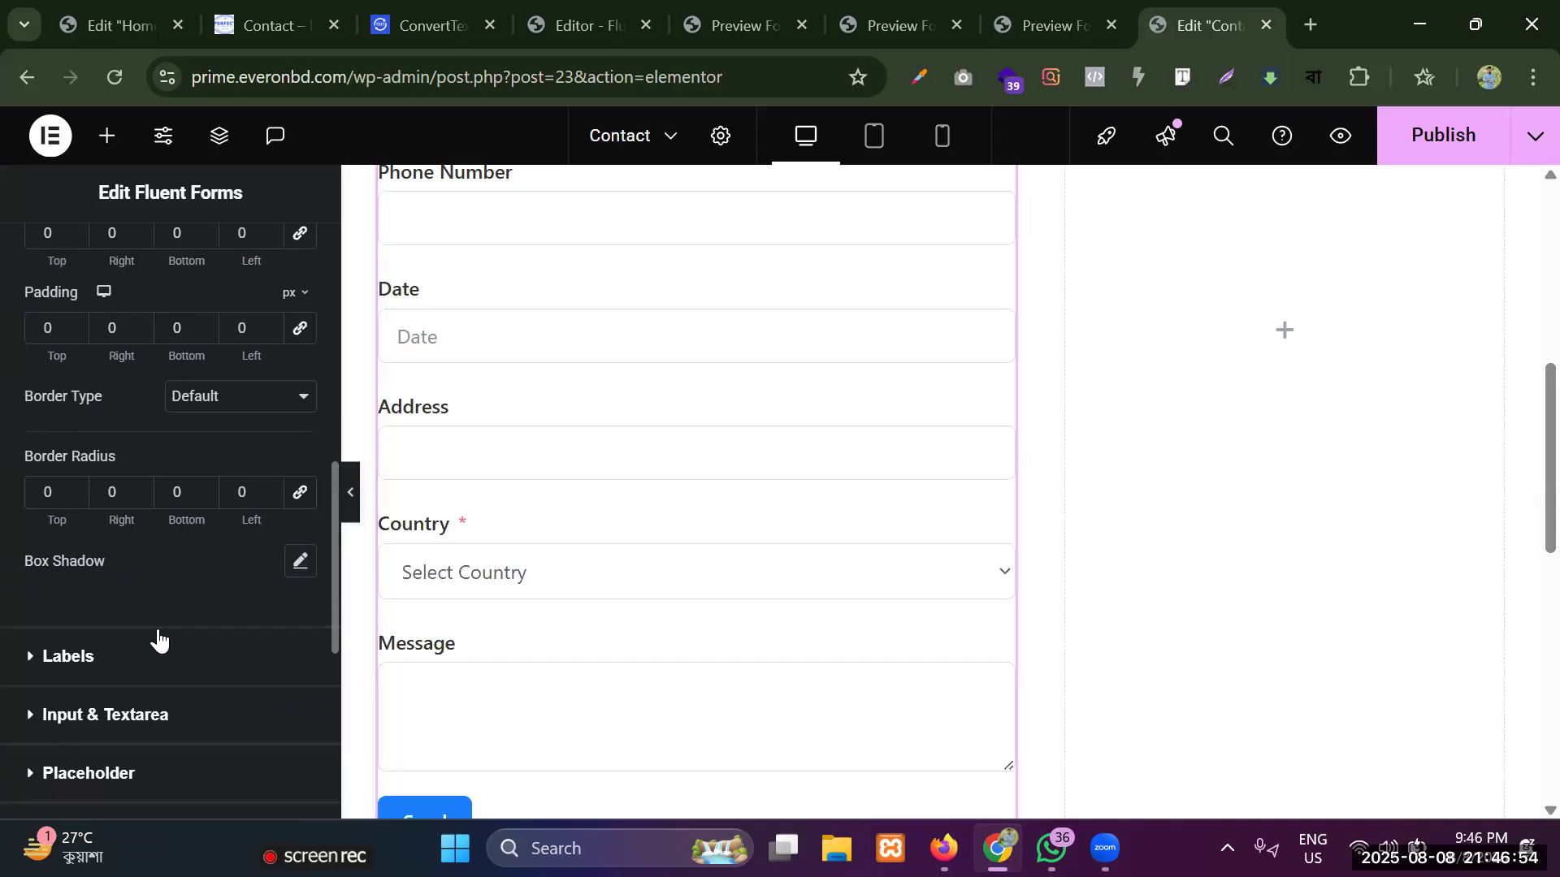
{"action": "left_click", "coordinate": [77, 654]}
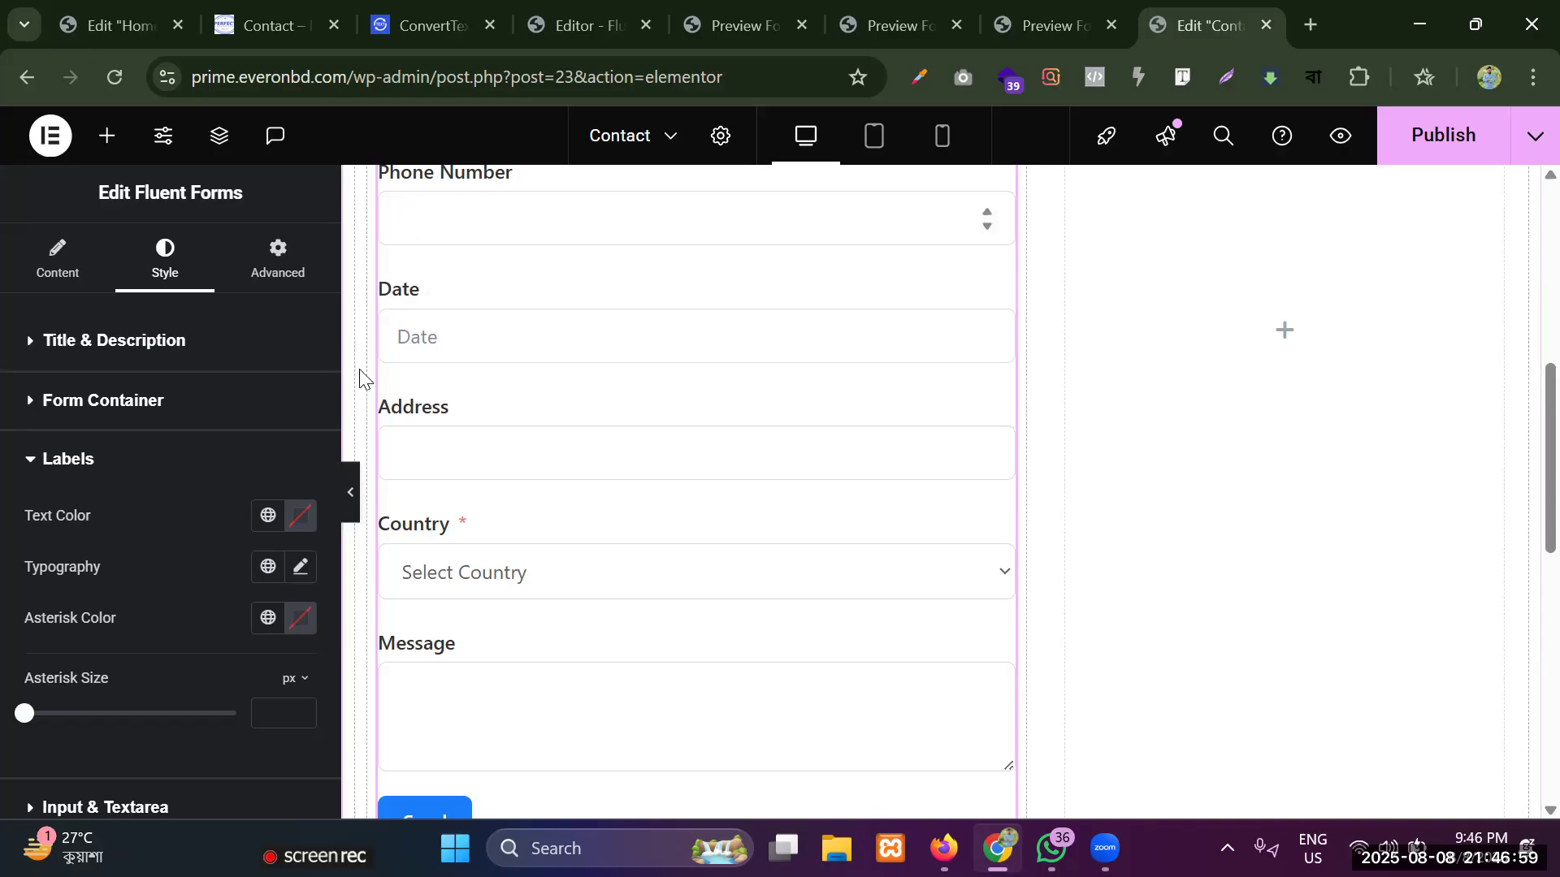
{"action": "left_click", "coordinate": [301, 517]}
{"action": "left_click_drag", "start_coordinate": [342, 320], "coordinate": [362, 290]}
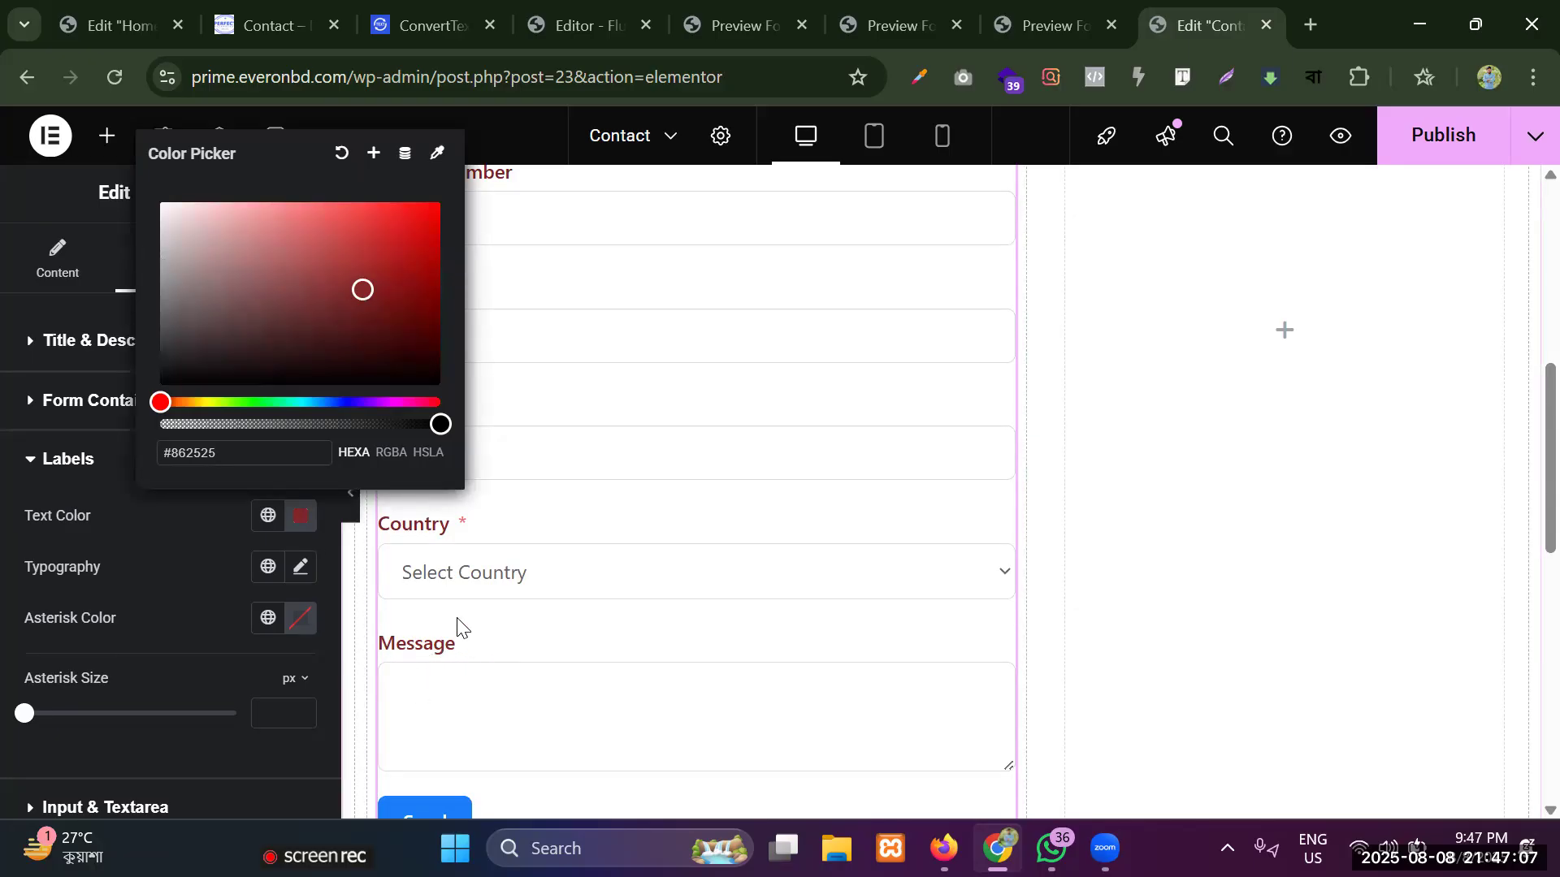
{"action": "scroll", "coordinate": [458, 626], "scroll_direction": "up", "scroll_amount": 1}
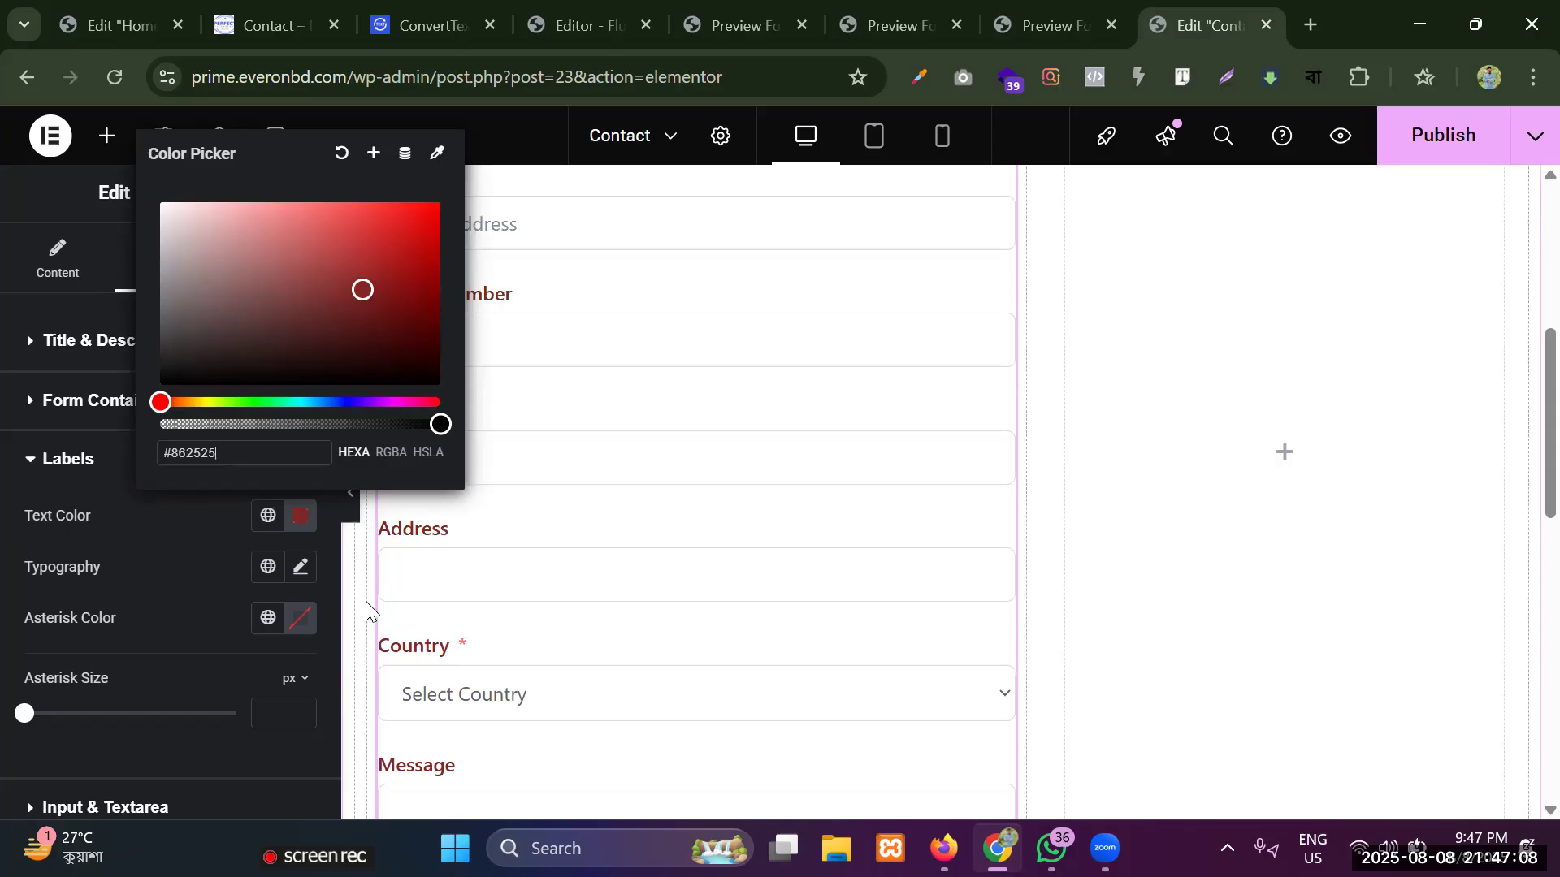
{"action": "left_click", "coordinate": [148, 569]}
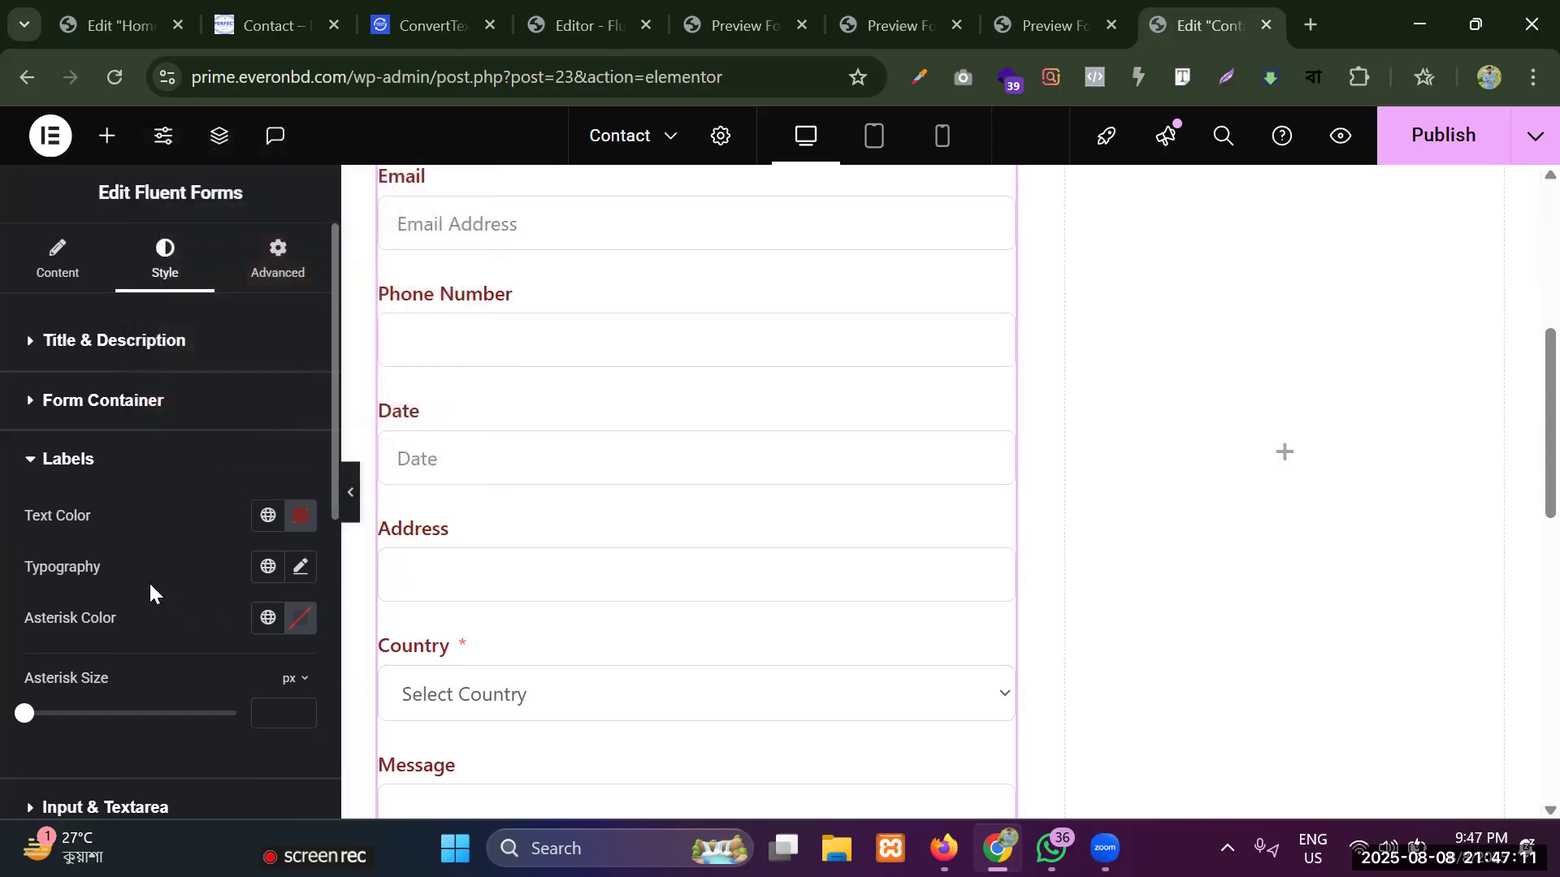
Set the font family of the form labels to Verdana.
{"action": "scroll", "coordinate": [432, 257], "scroll_direction": "up", "scroll_amount": 3}
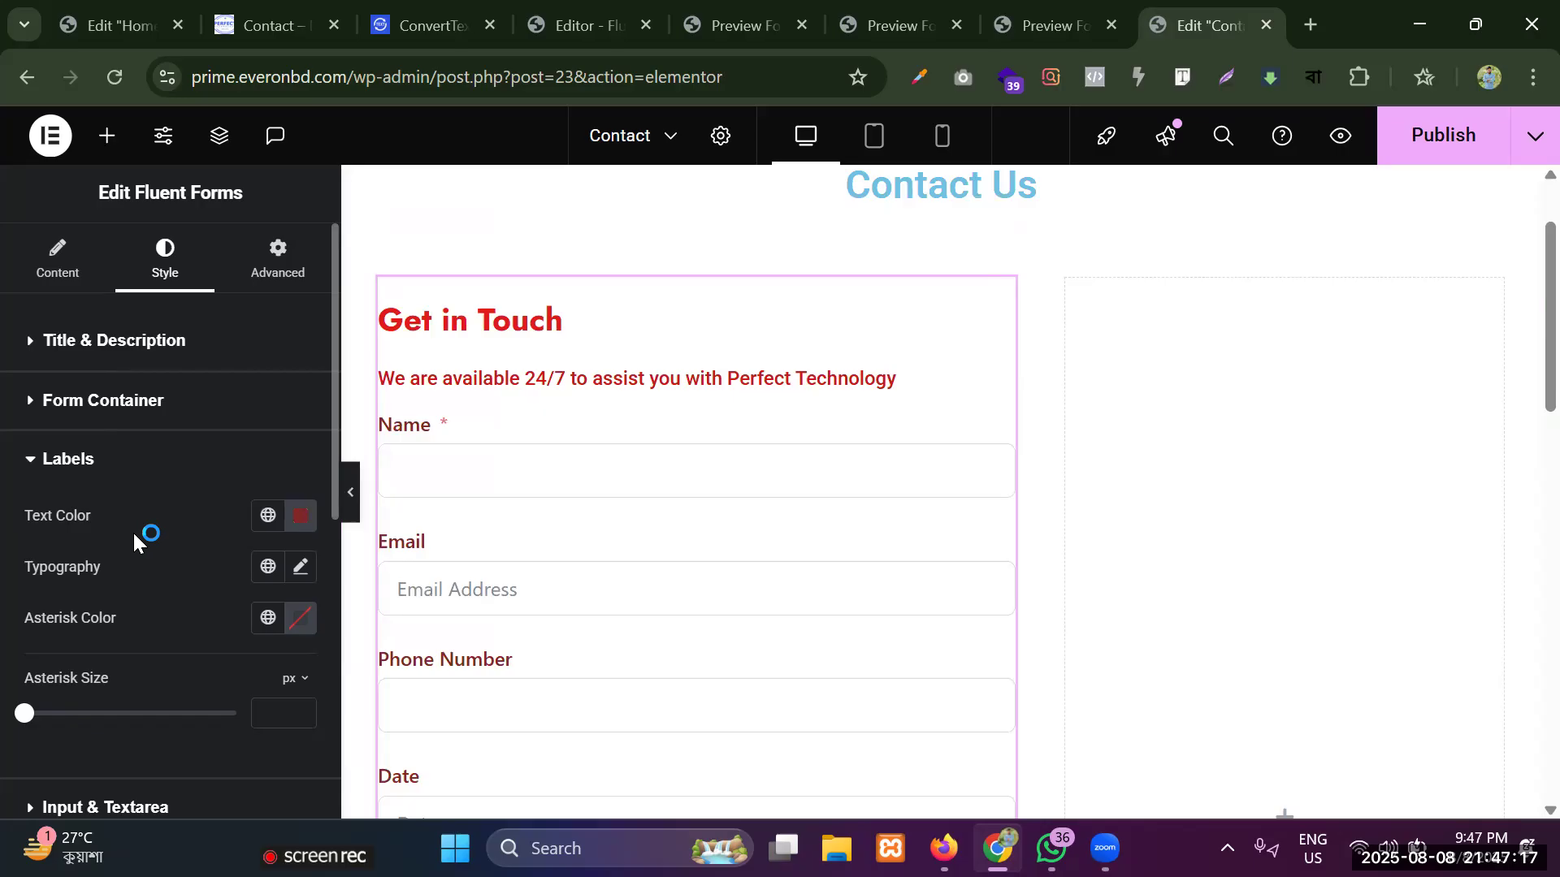
{"action": "left_click", "coordinate": [298, 579]}
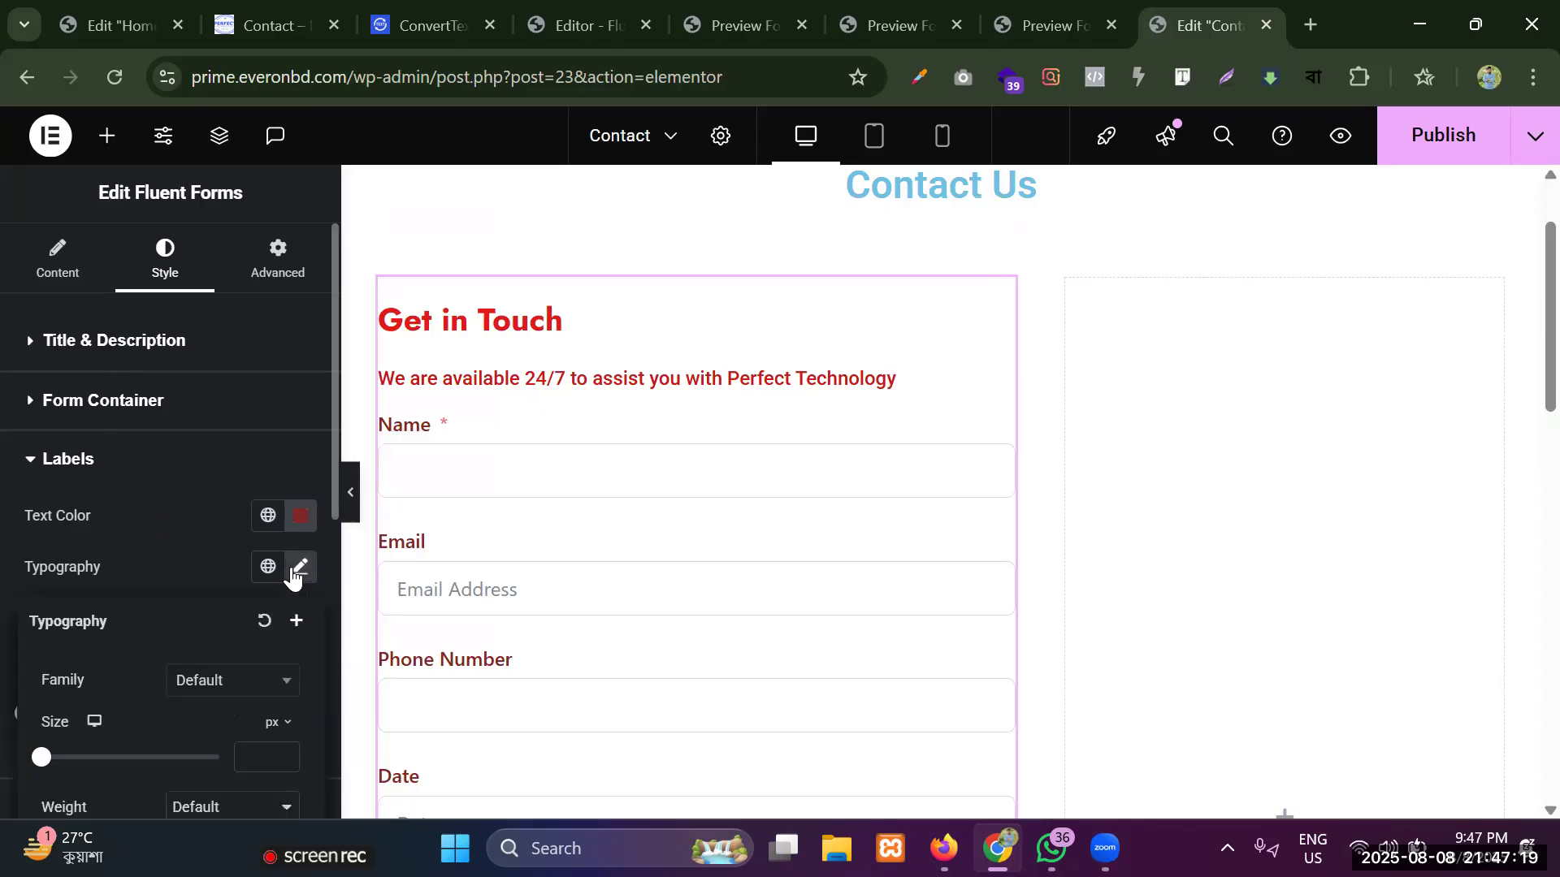
{"action": "scroll", "coordinate": [205, 579], "scroll_direction": "down", "scroll_amount": 2}
{"action": "left_click", "coordinate": [218, 562]}
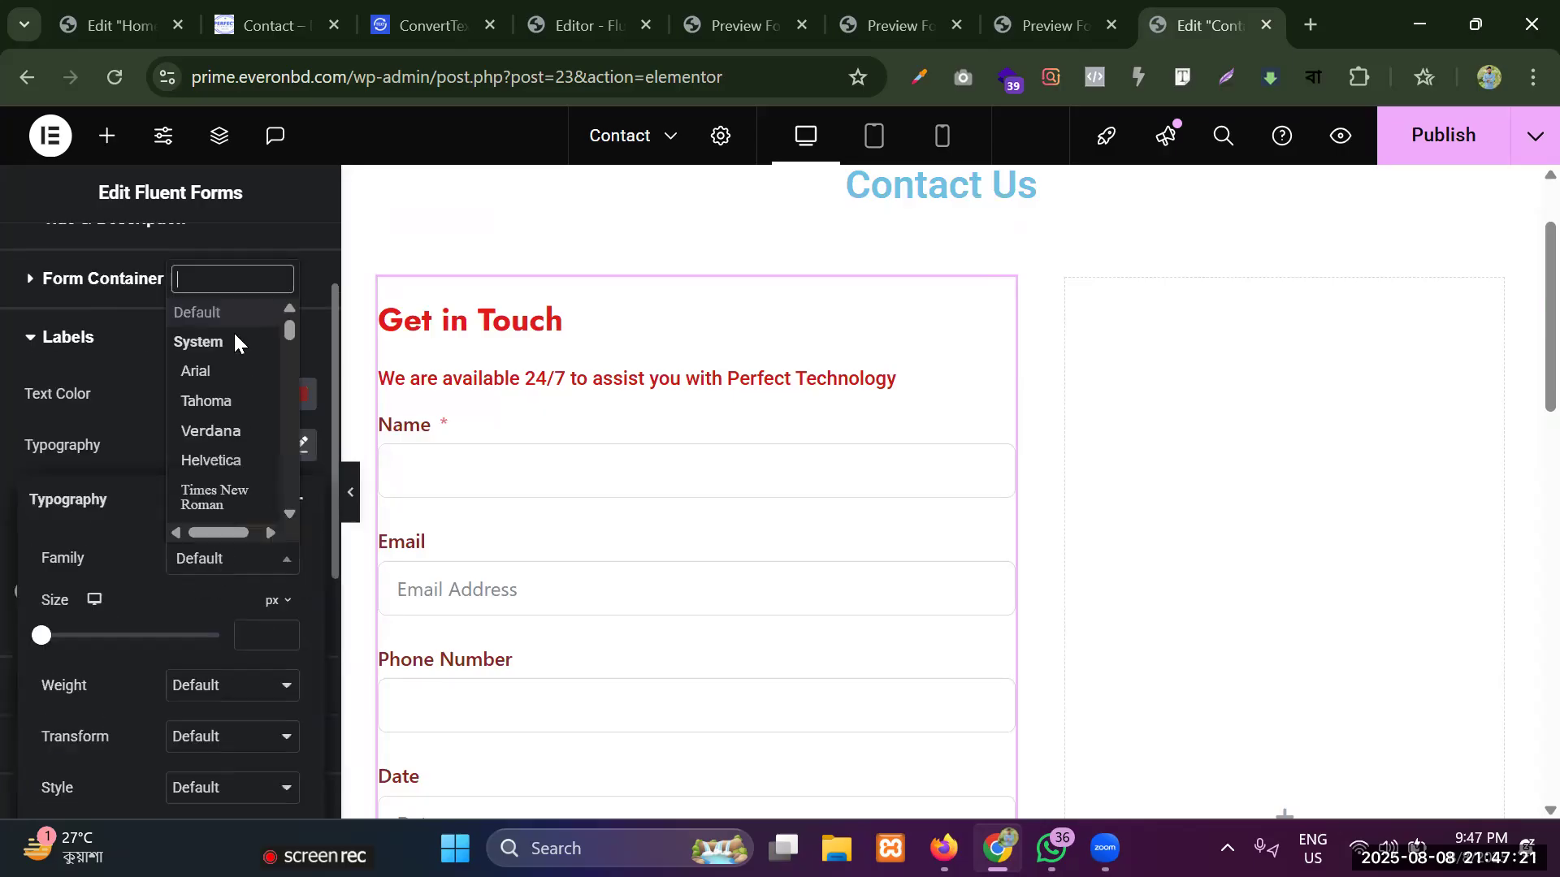
{"action": "left_click", "coordinate": [210, 379]}
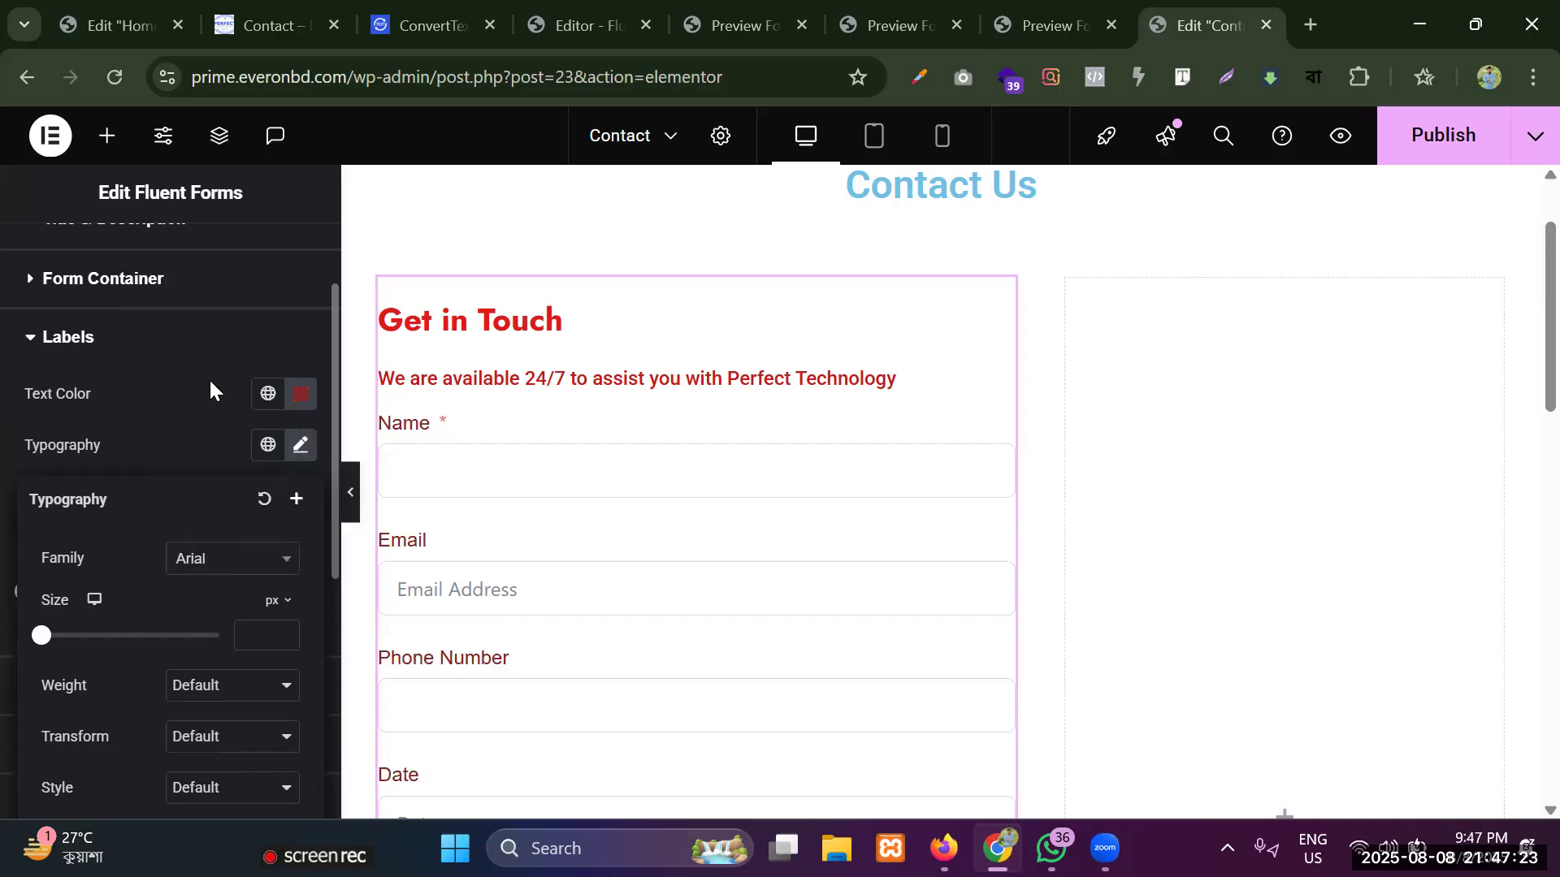
{"action": "left_click", "coordinate": [221, 564]}
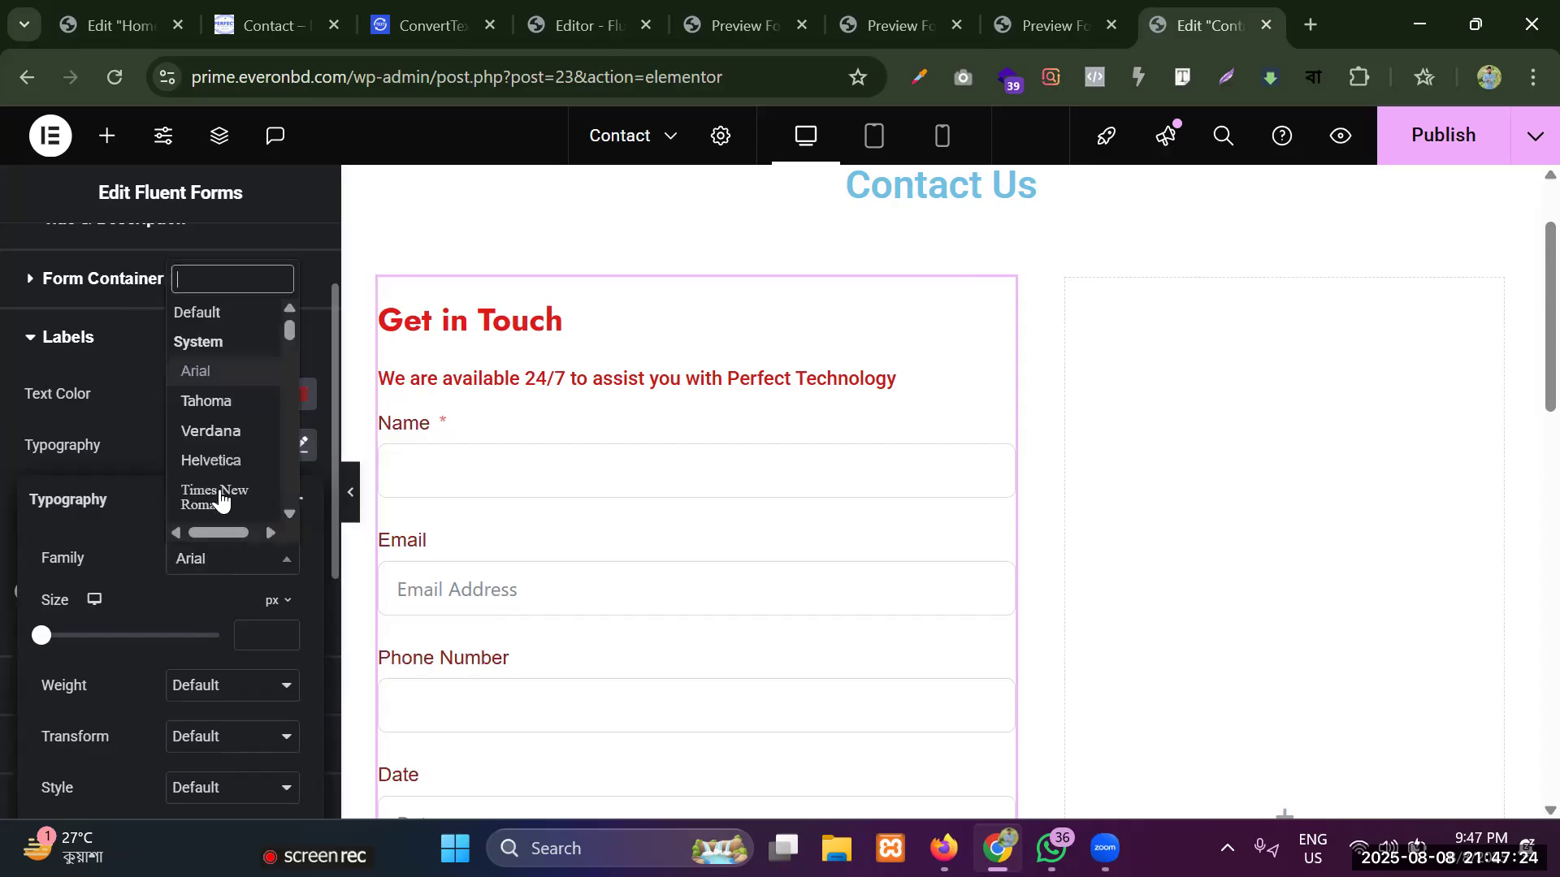
{"action": "left_click", "coordinate": [216, 432]}
{"action": "left_click", "coordinate": [129, 445]}
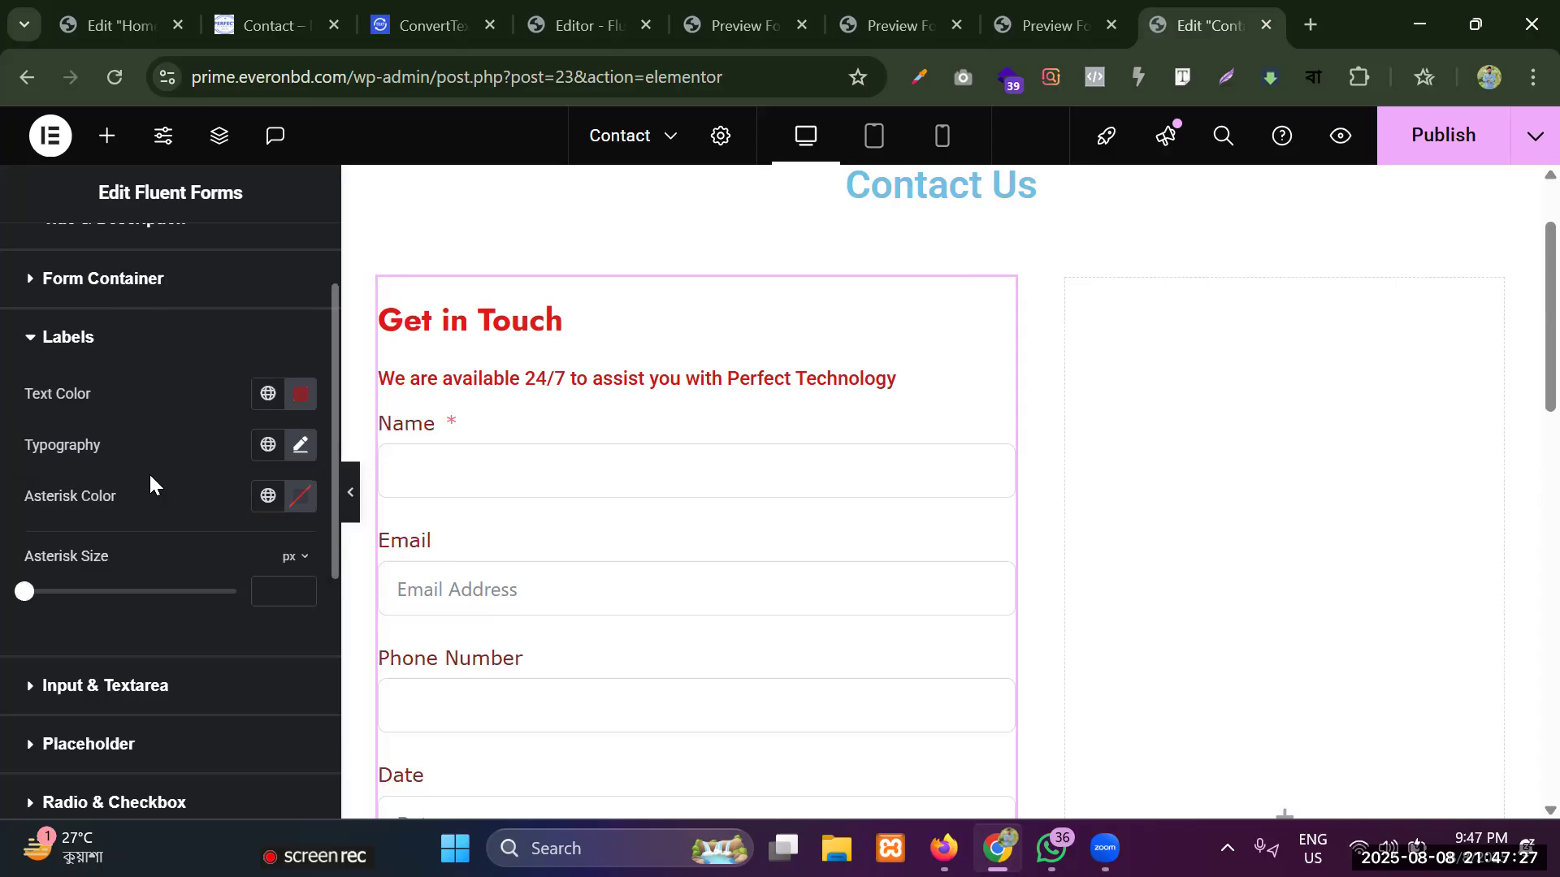
Change the labels' asterisk color to a near-white shade and reduce the asterisk size to its minimum.
{"action": "left_click", "coordinate": [291, 499]}
{"action": "left_click_drag", "start_coordinate": [320, 256], "coordinate": [162, 207]}
{"action": "left_click", "coordinate": [157, 524]}
{"action": "mouse_move", "coordinate": [26, 593]}
{"action": "left_mouse_down"}
{"action": "mouse_move", "coordinate": [47, 598]}
{"action": "mouse_move", "coordinate": [17, 598]}
{"action": "left_mouse_up"}
Set the alignment in the Input & Textarea style settings to left.
{"action": "scroll", "coordinate": [115, 655], "scroll_direction": "down", "scroll_amount": 2}
{"action": "left_click", "coordinate": [106, 567]}
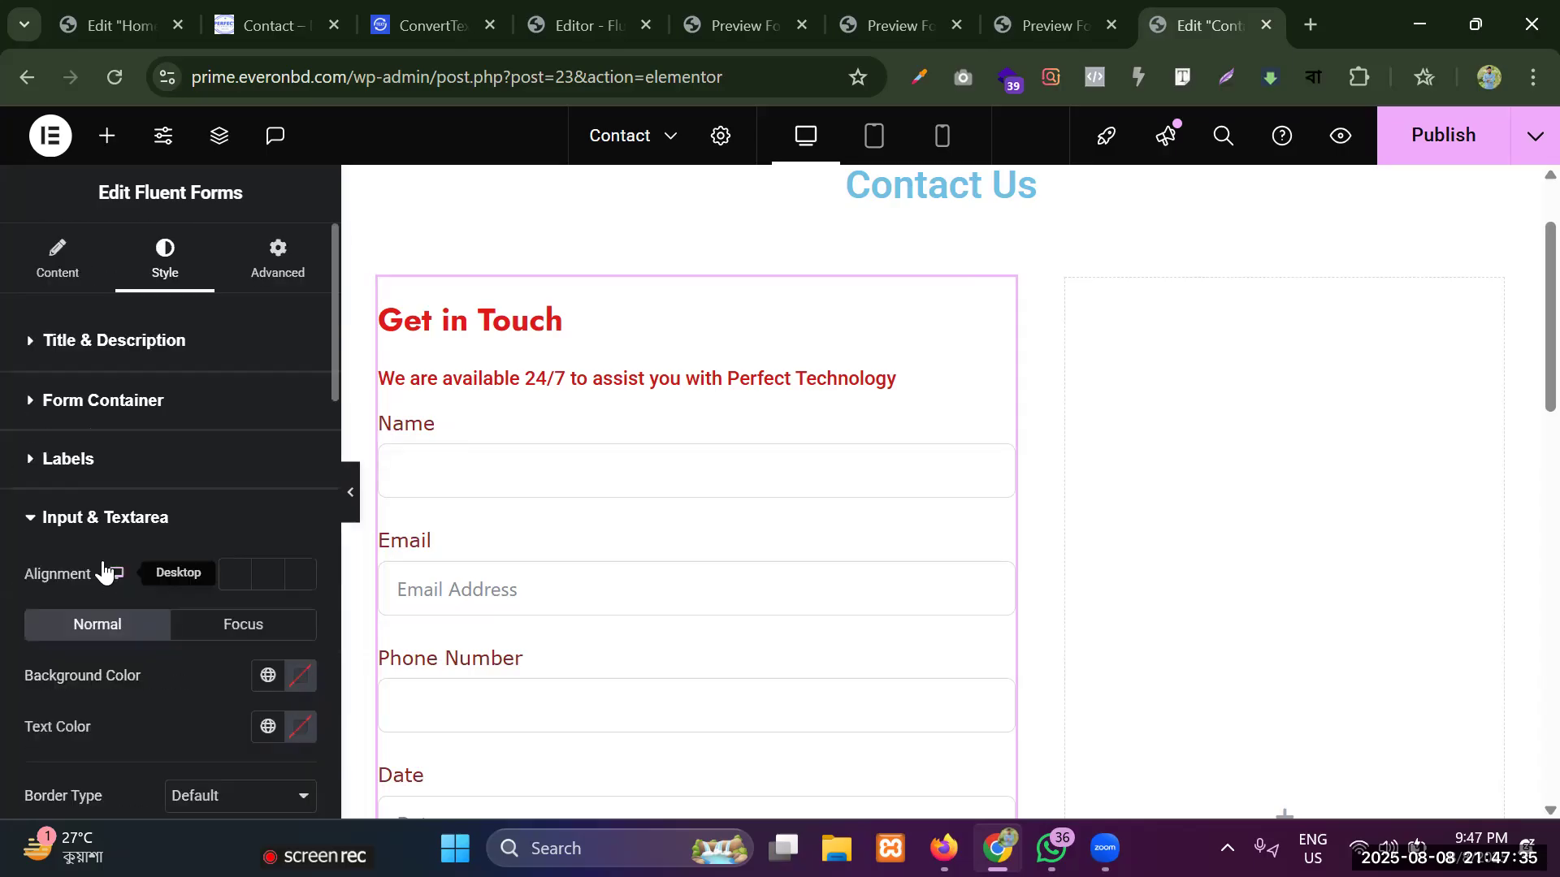
{"action": "scroll", "coordinate": [144, 597], "scroll_direction": "down", "scroll_amount": 3}
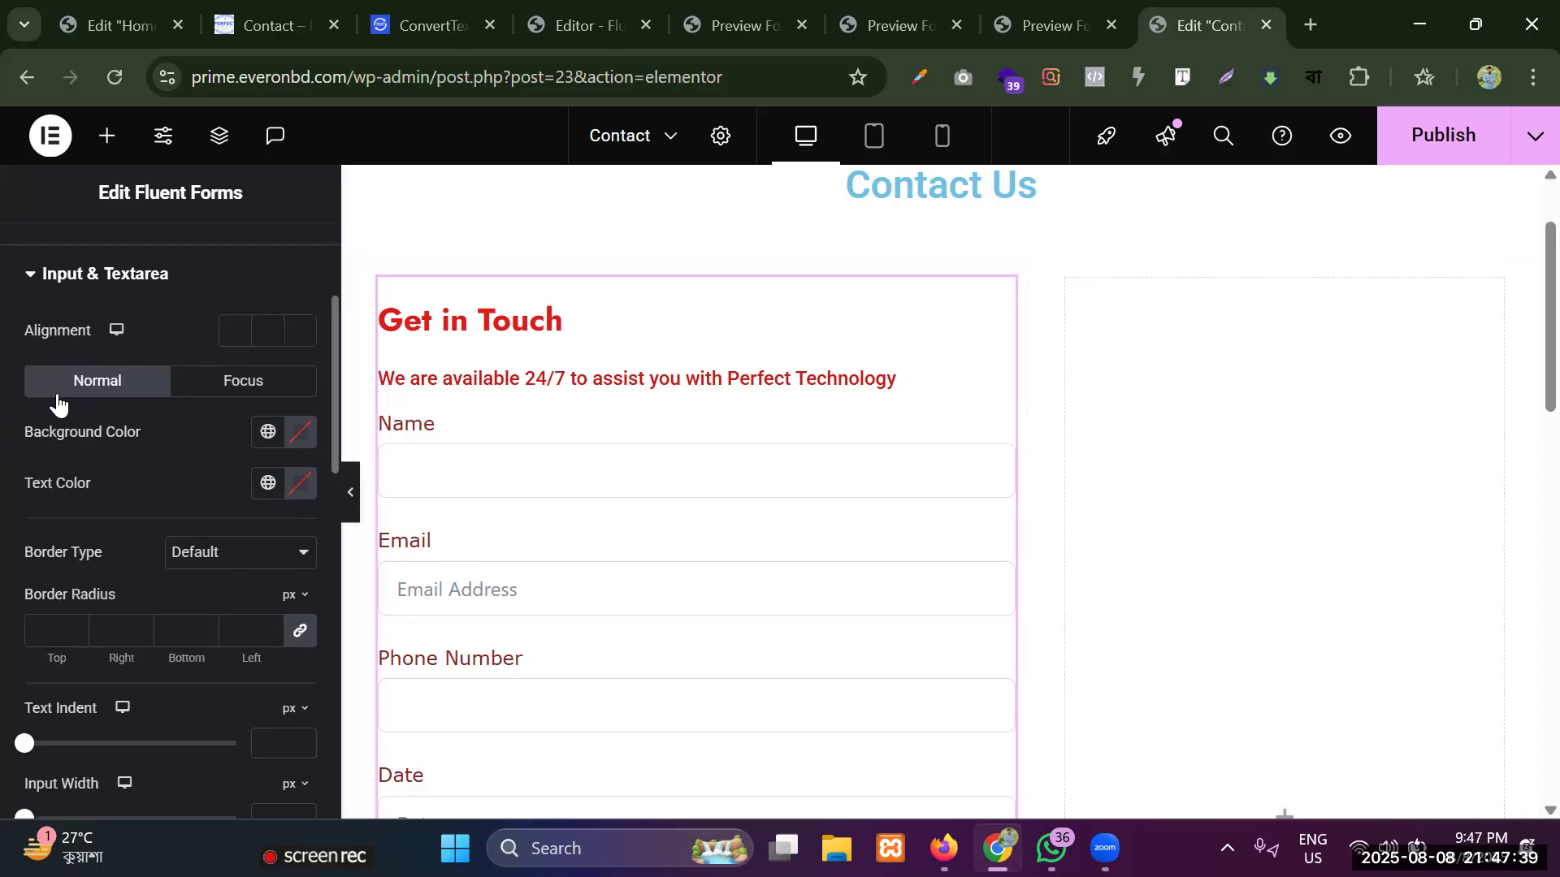
{"action": "left_click", "coordinate": [256, 332]}
{"action": "left_click", "coordinate": [231, 340]}
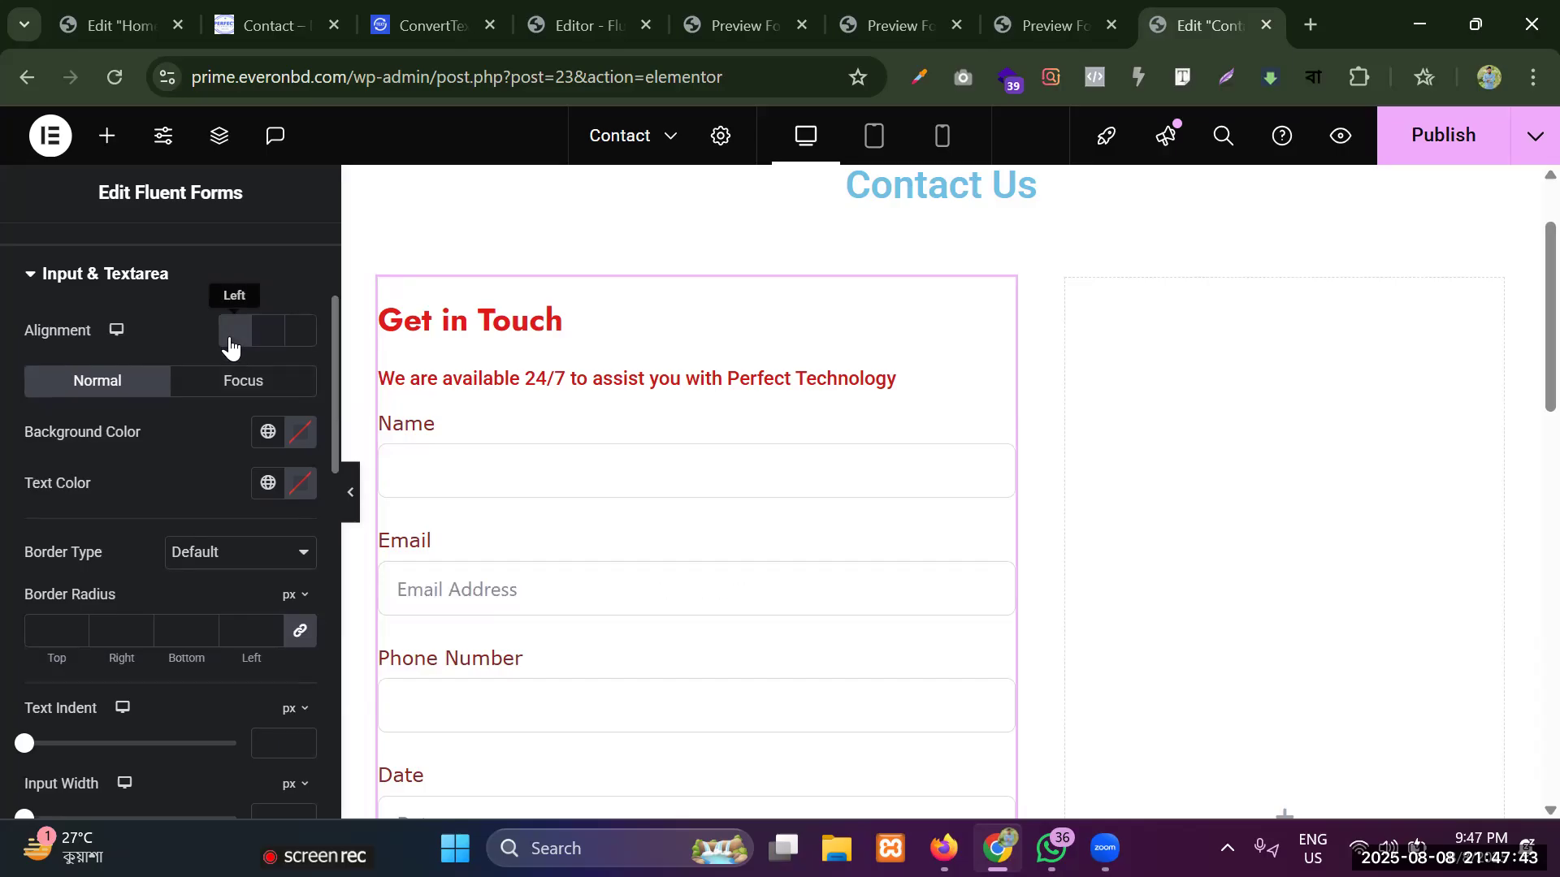
Try red #AA2C2C as the input fields' background color in the normal state, and reset it.
{"action": "left_click", "coordinate": [297, 433]}
{"action": "left_click", "coordinate": [367, 592]}
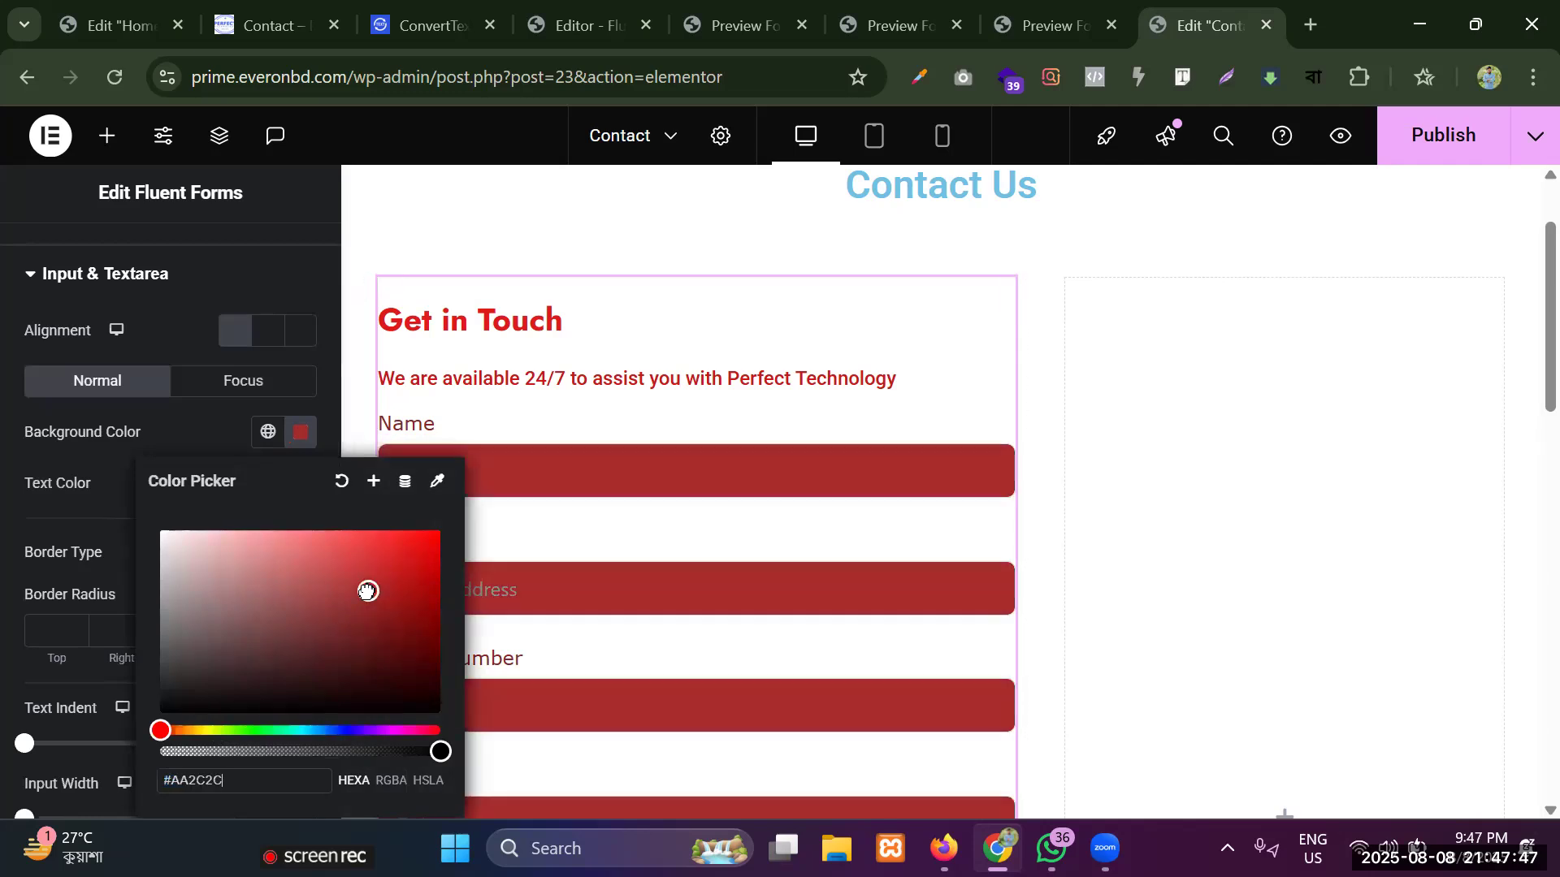
{"action": "left_click", "coordinate": [341, 481]}
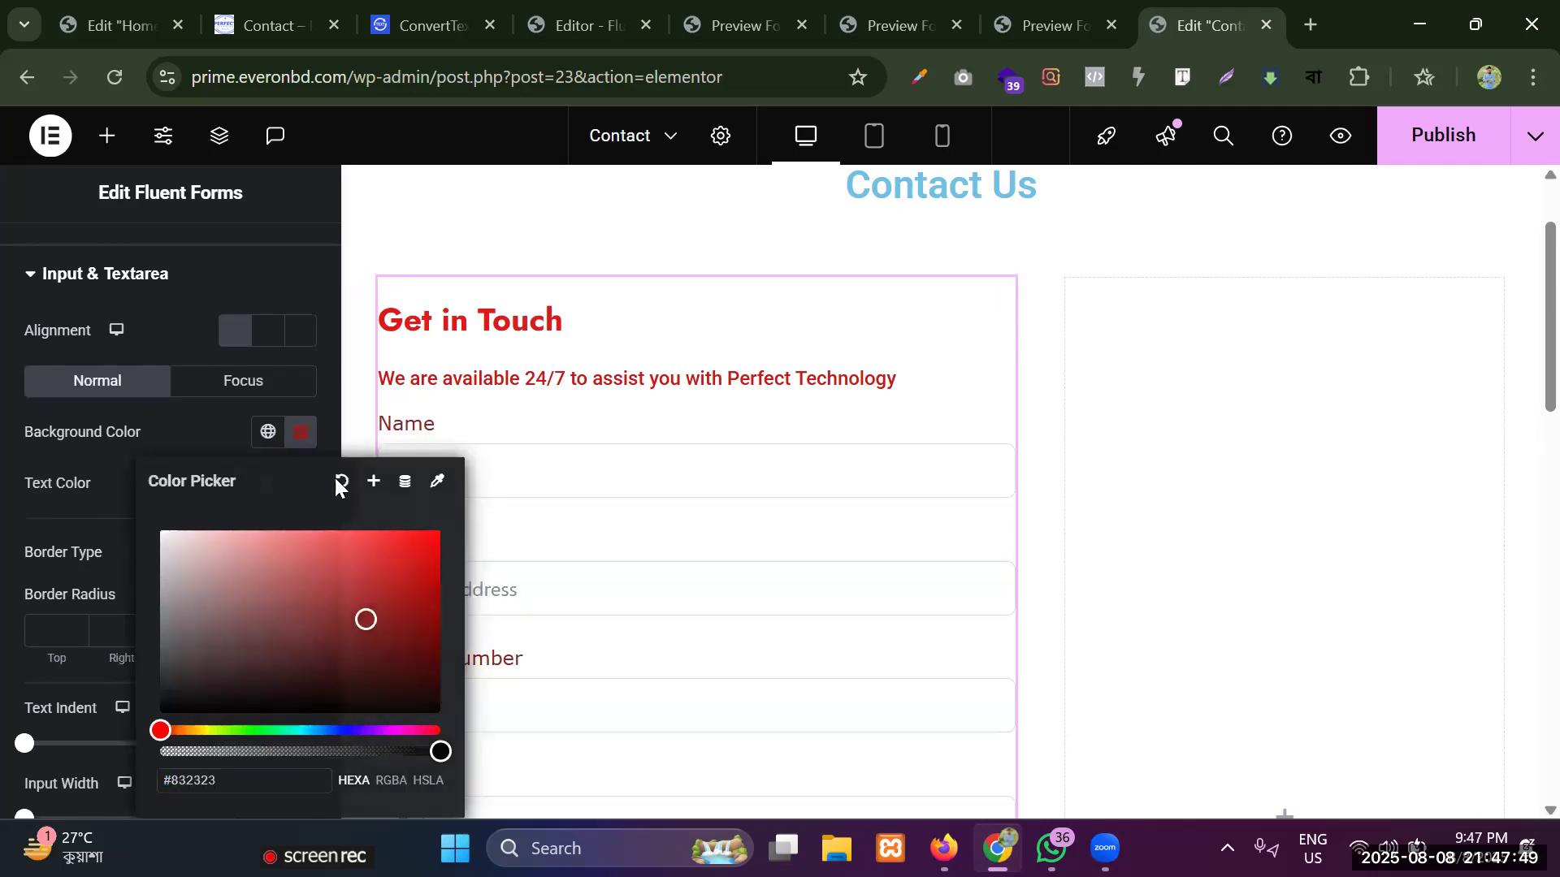
Set the input fields' border radius to 6 px on all sides with the values linked.
{"action": "left_click", "coordinate": [76, 626]}
{"action": "left_click", "coordinate": [77, 626]}
{"action": "left_click", "coordinate": [77, 625]}
{"action": "left_click", "coordinate": [77, 625]}
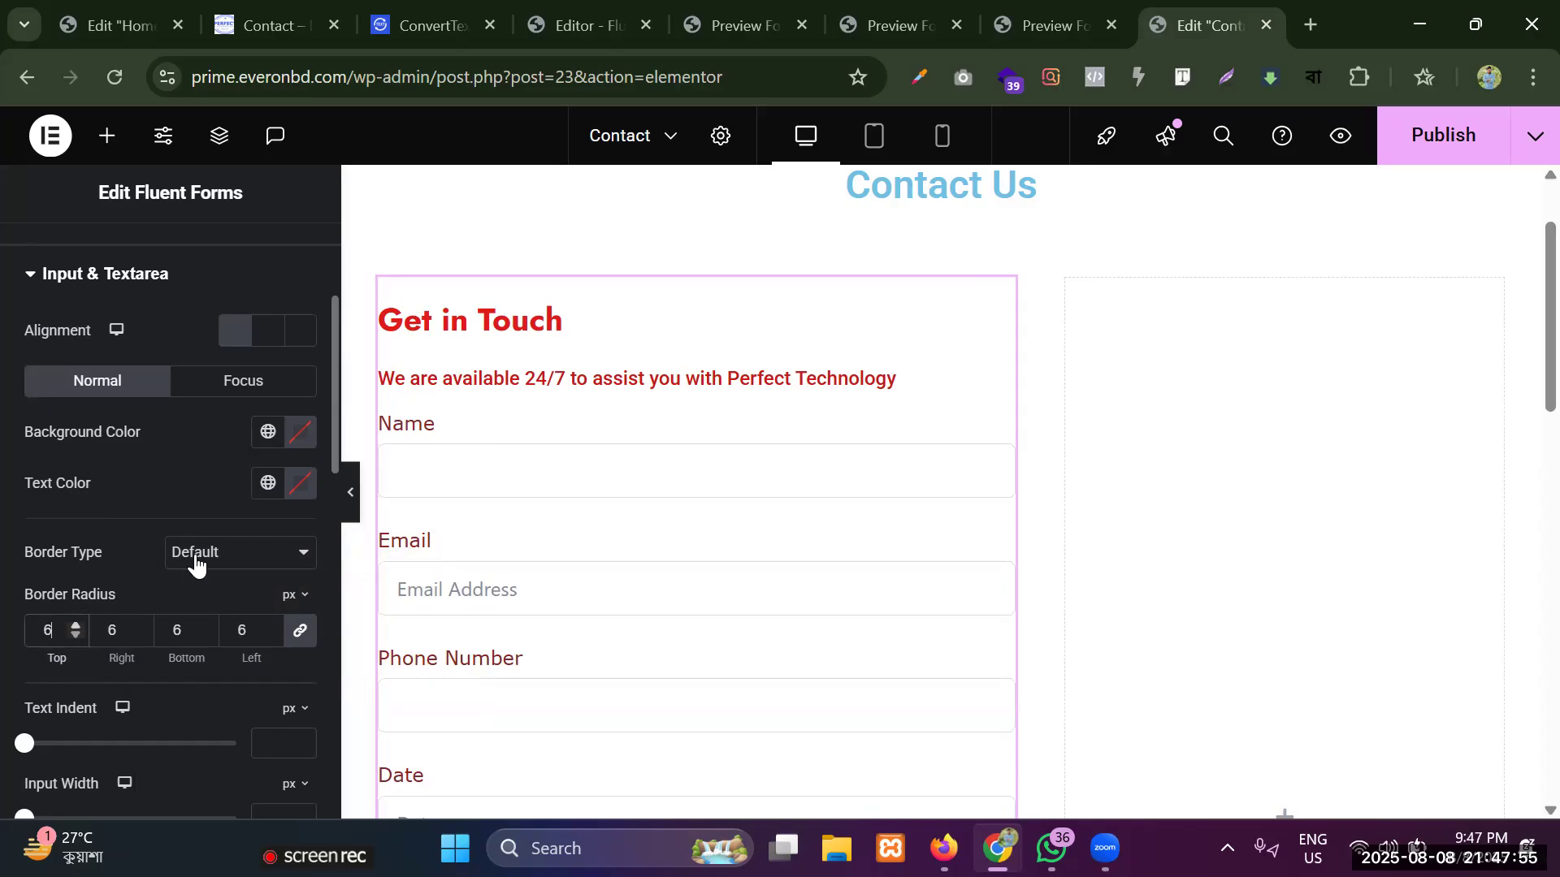
Try #0000 as the input fields' text color in the normal state, and reset it.
{"action": "left_click", "coordinate": [309, 481]}
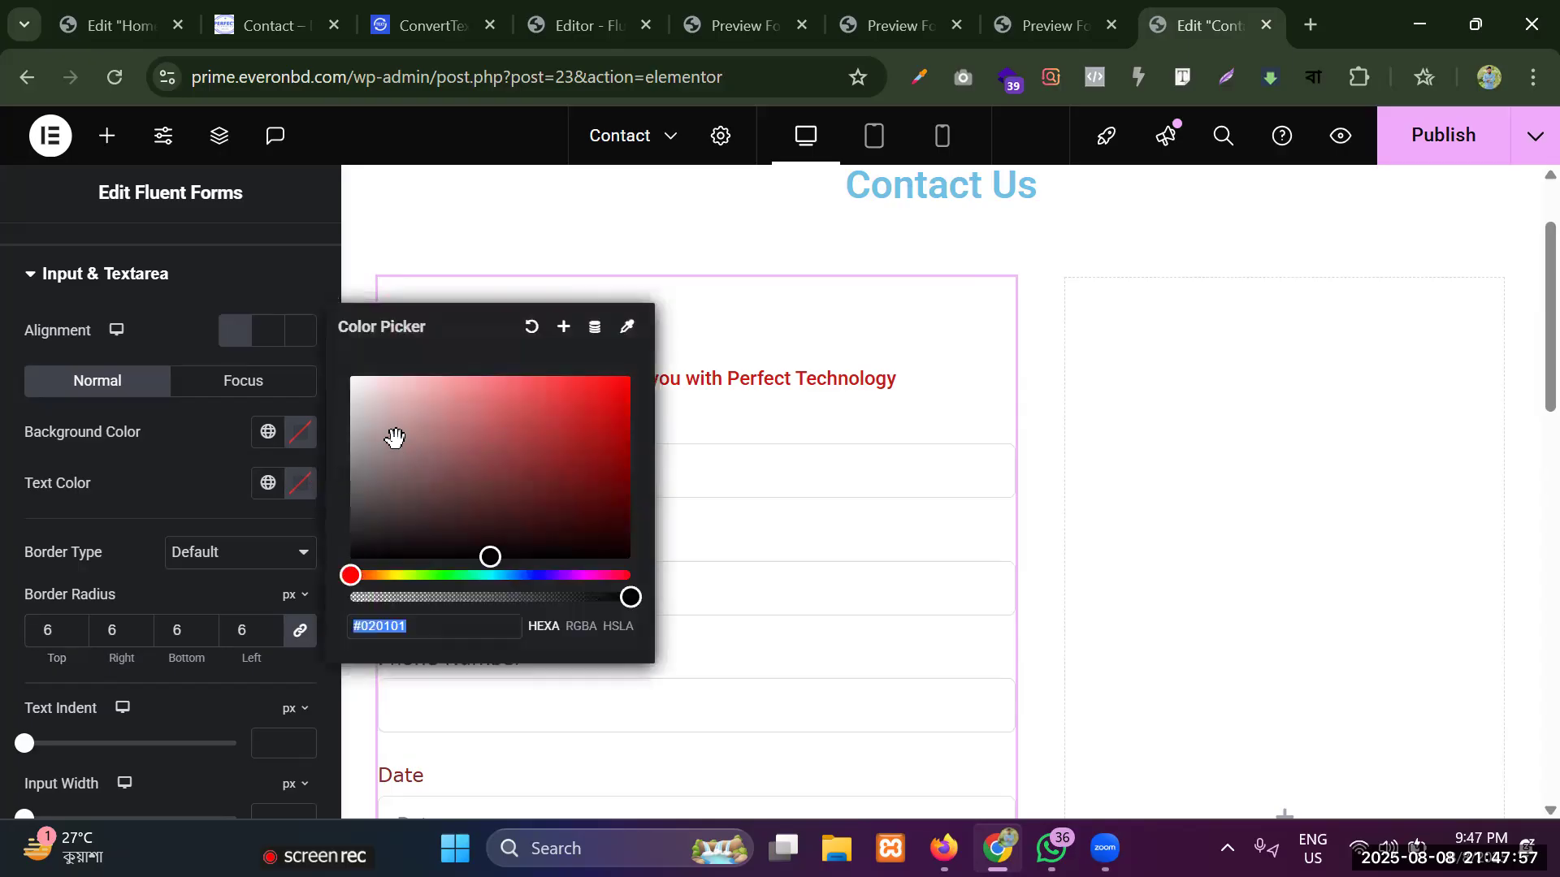
{"action": "left_click", "coordinate": [422, 623]}
{"action": "key", "text": "BackSpace"}
{"action": "key", "text": "BackSpace"}
{"action": "key", "text": "BackSpace"}
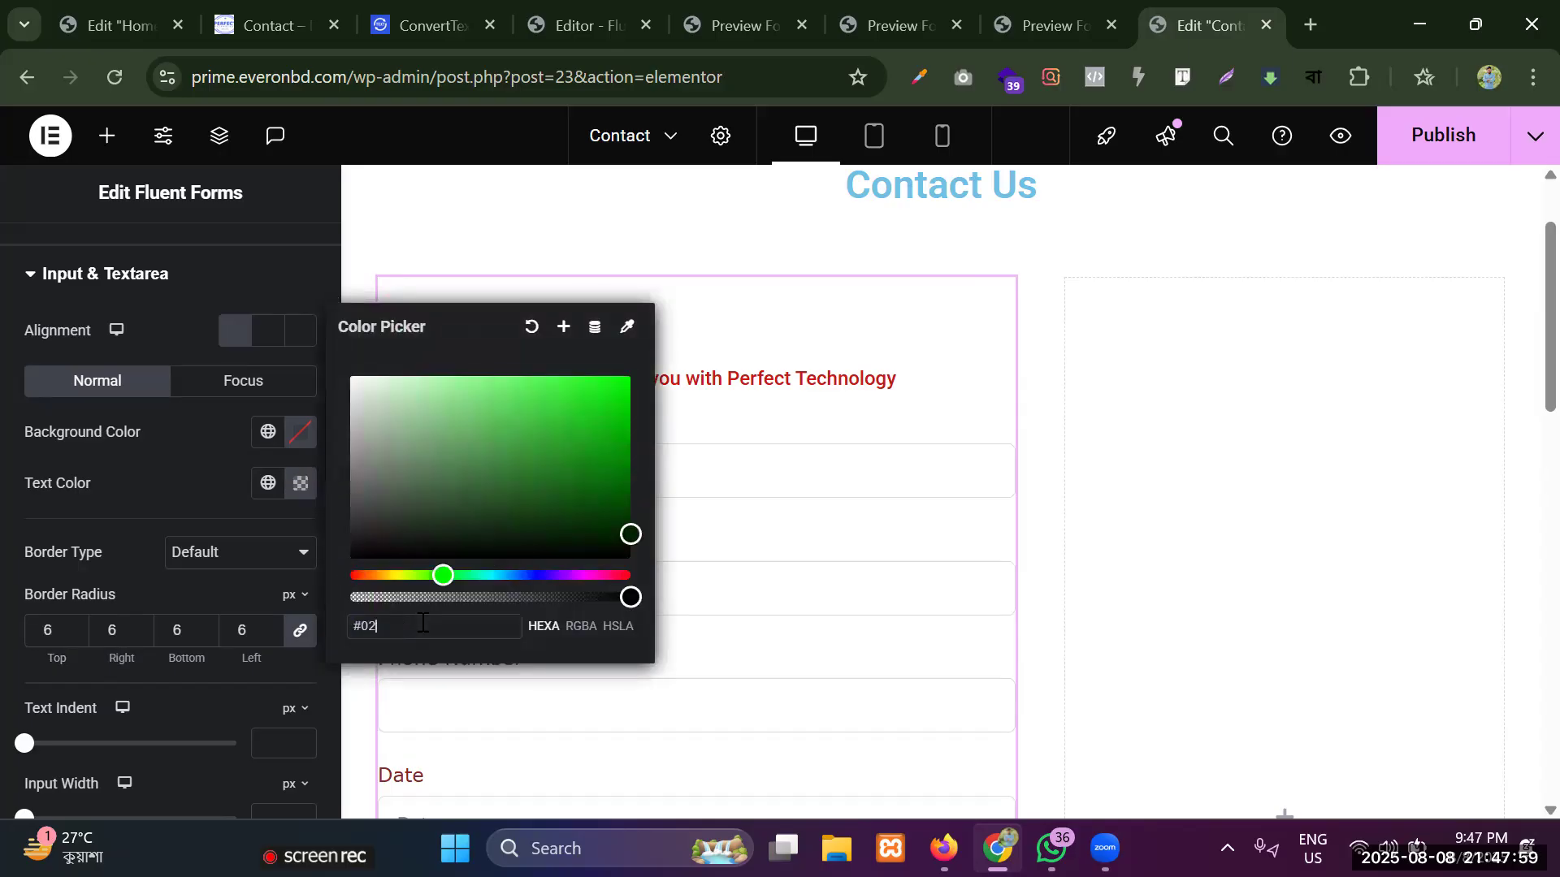
{"action": "type", "text": "000"}
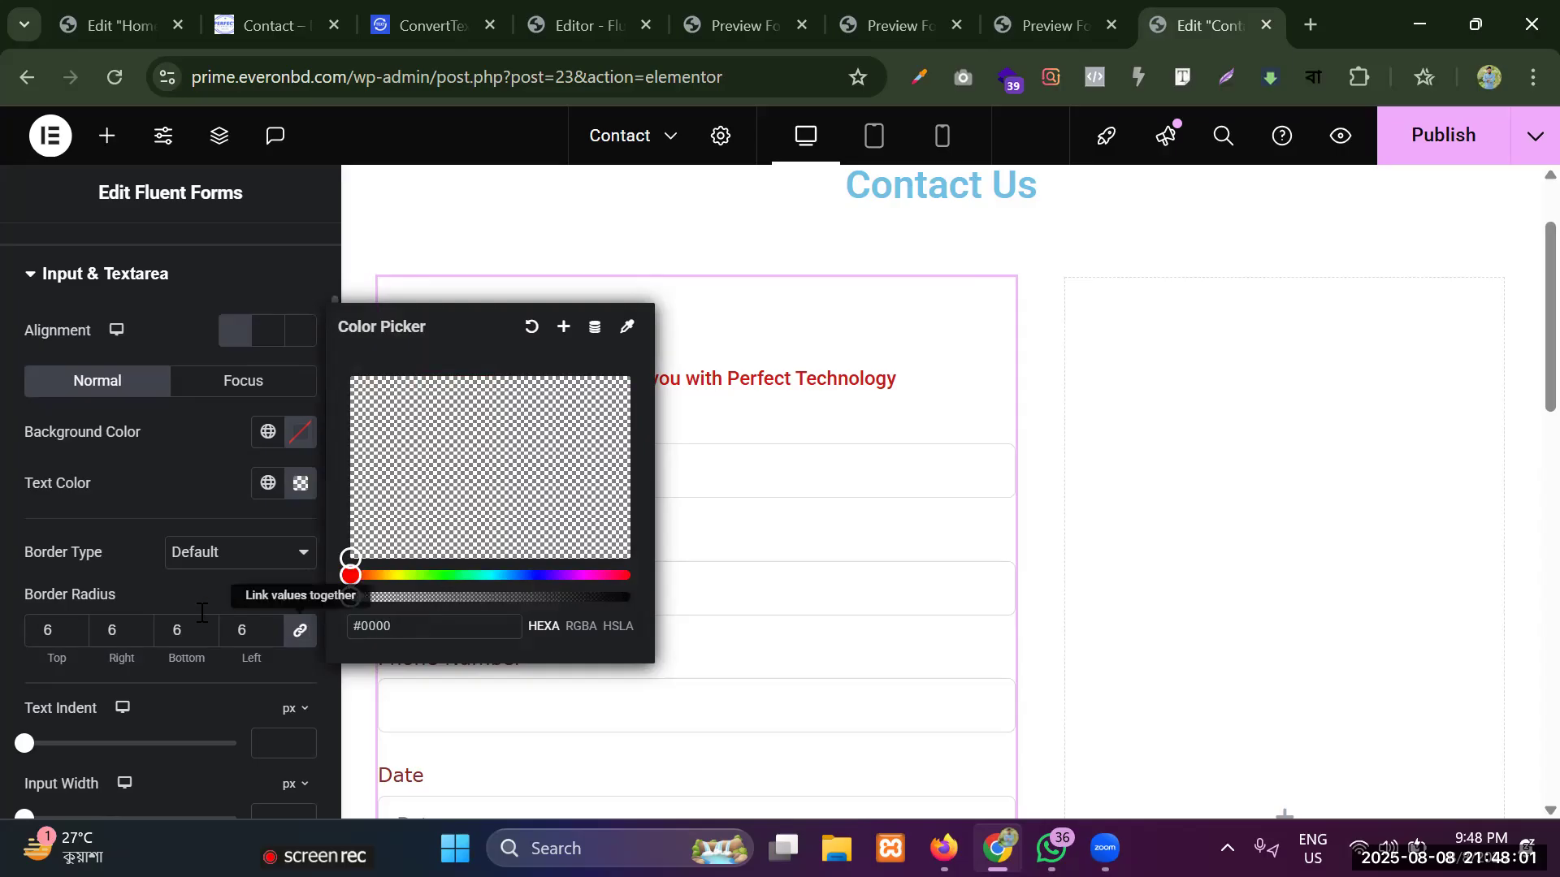
{"action": "left_click", "coordinate": [77, 505]}
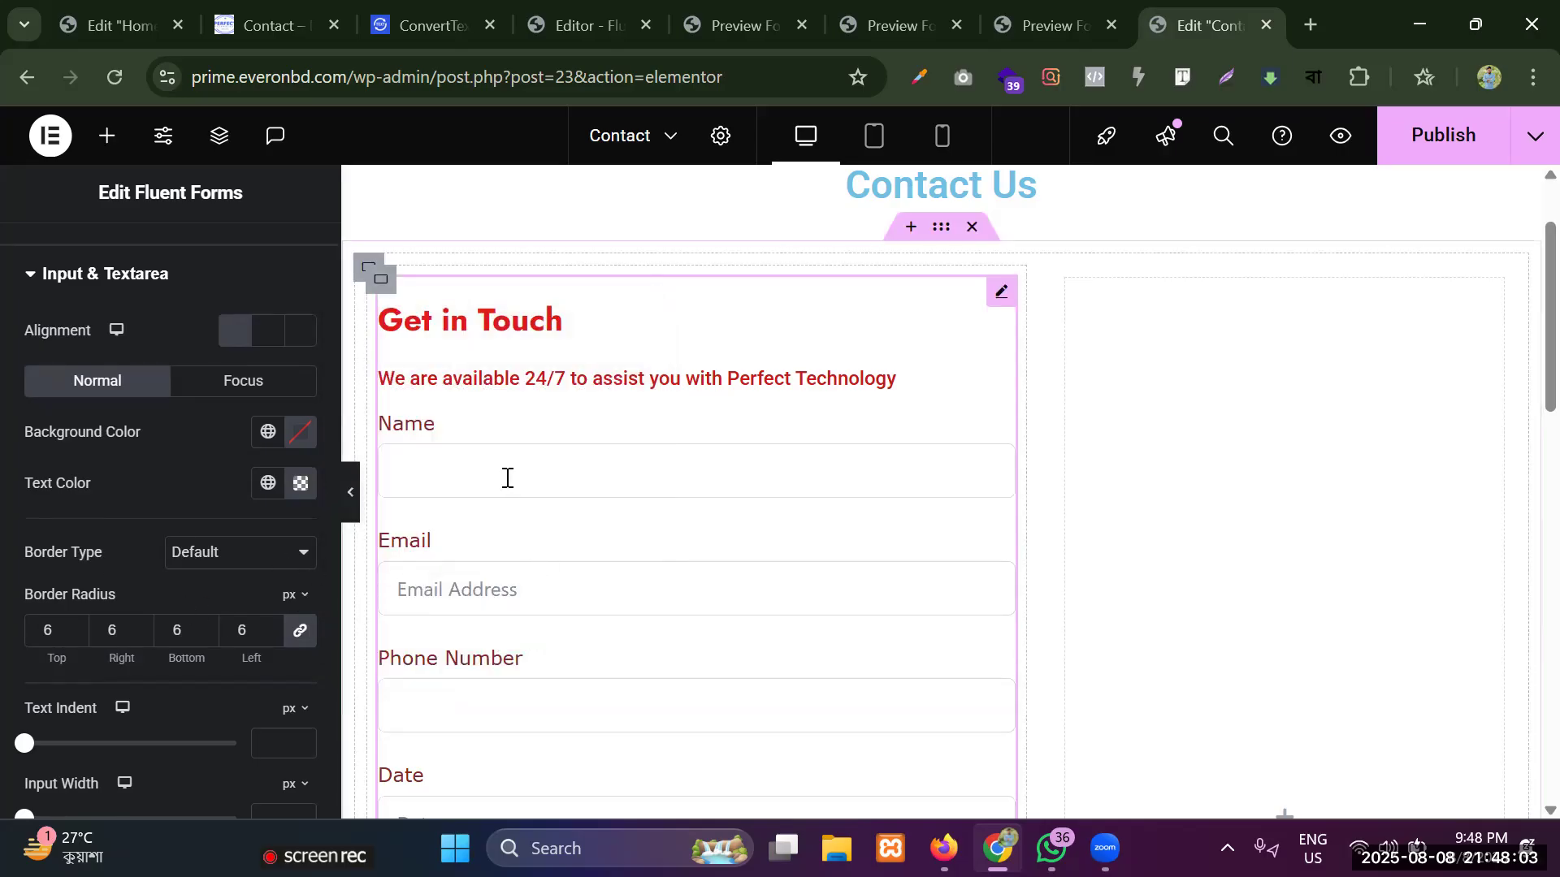
{"action": "scroll", "coordinate": [507, 477], "scroll_direction": "down", "scroll_amount": 2}
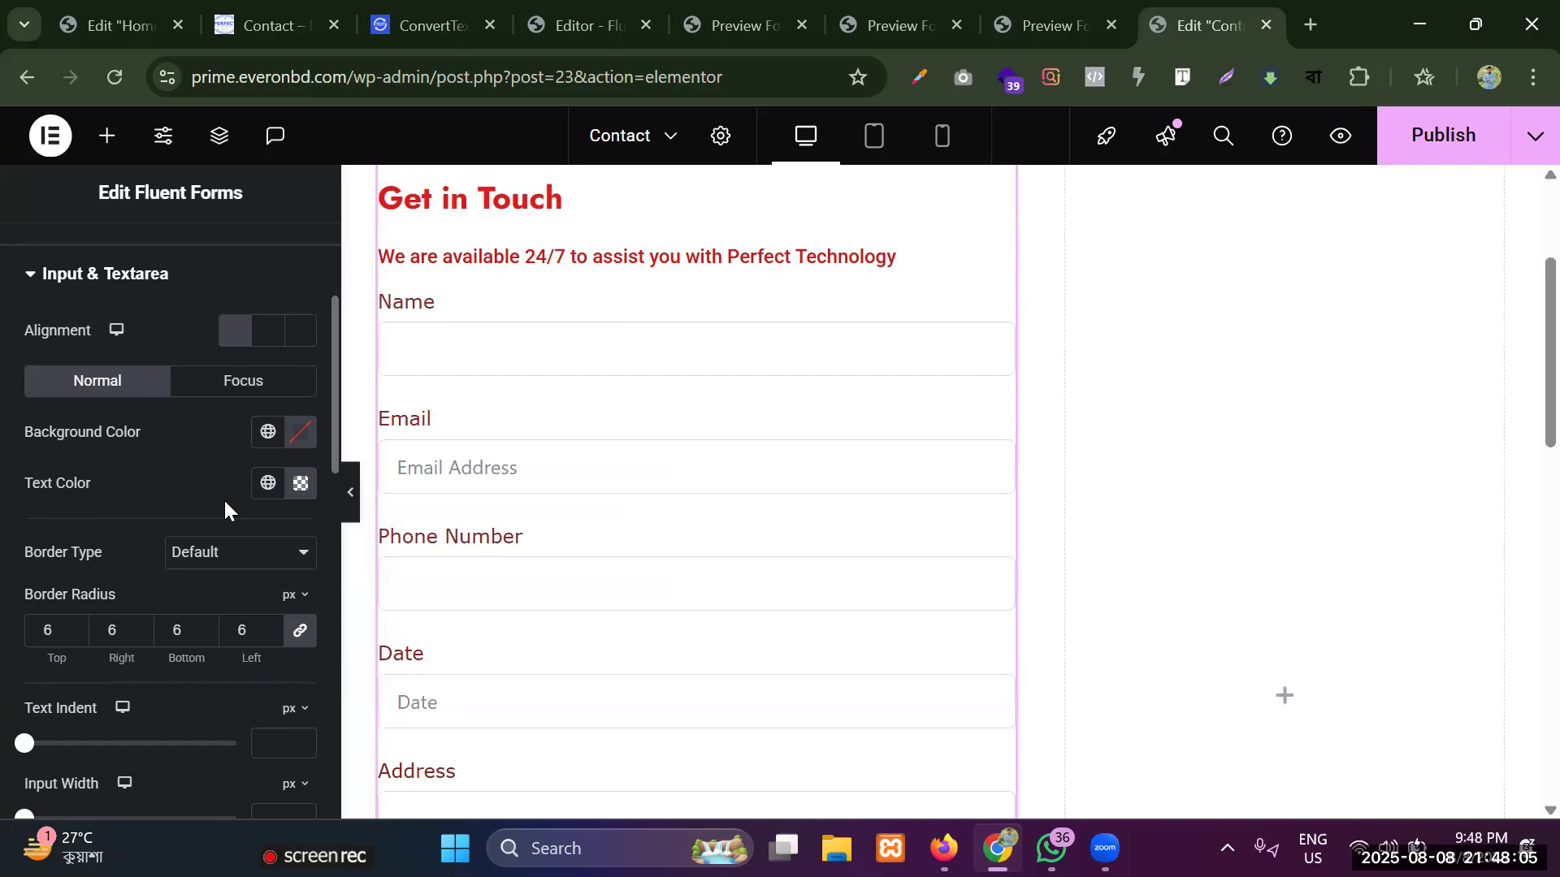
{"action": "left_click", "coordinate": [300, 483]}
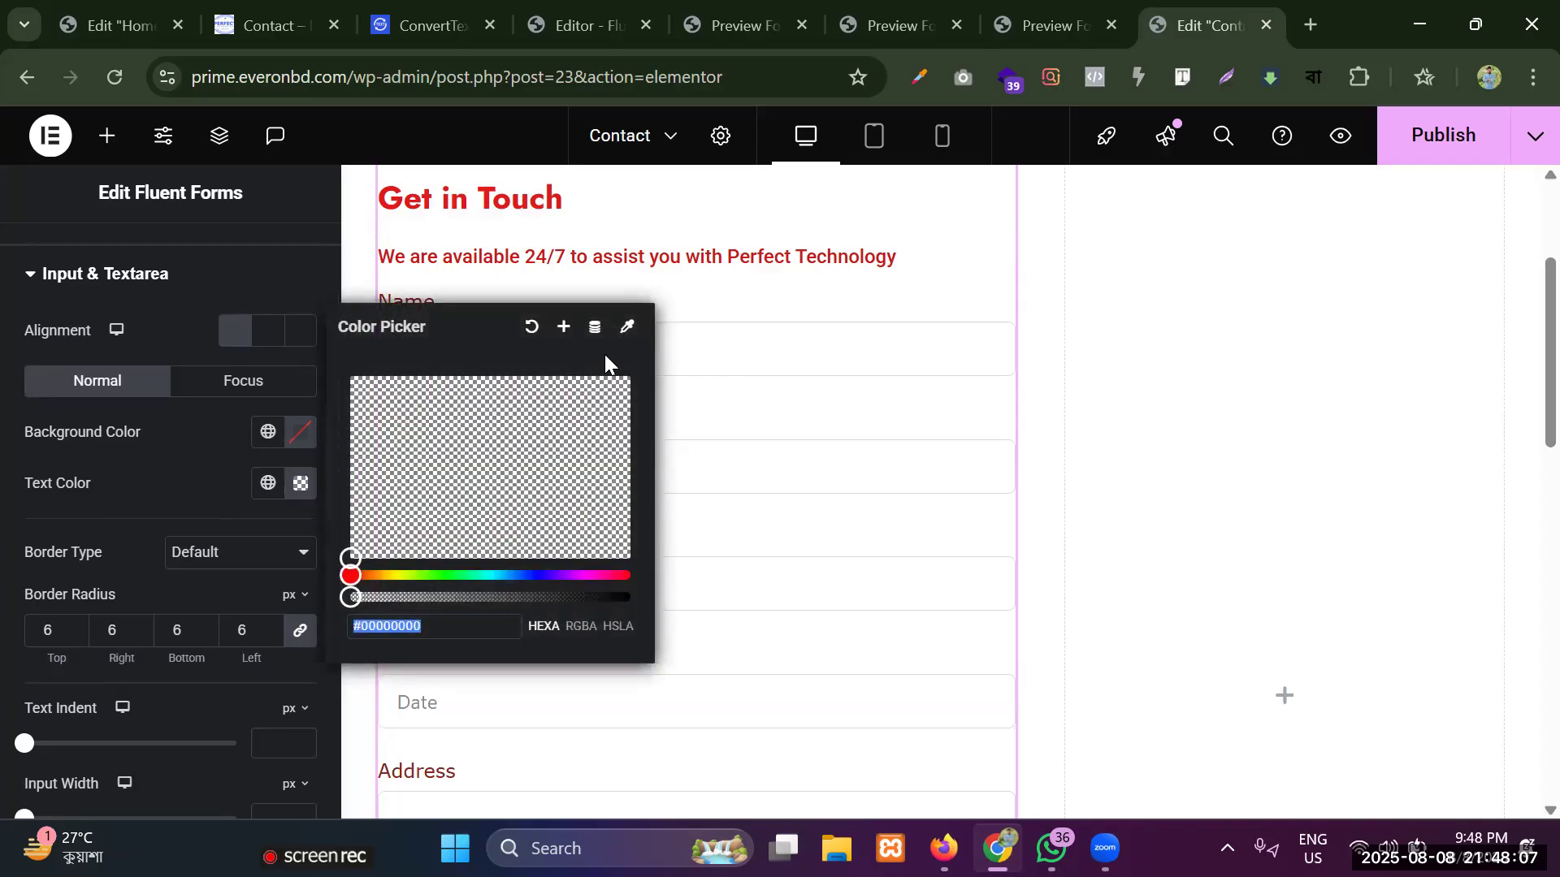
{"action": "left_click", "coordinate": [533, 327]}
Try the nearly opaque red #F72222FC as the input fields' text color, and clear it again.
{"action": "left_click", "coordinate": [301, 485]}
{"action": "left_click", "coordinate": [445, 630]}
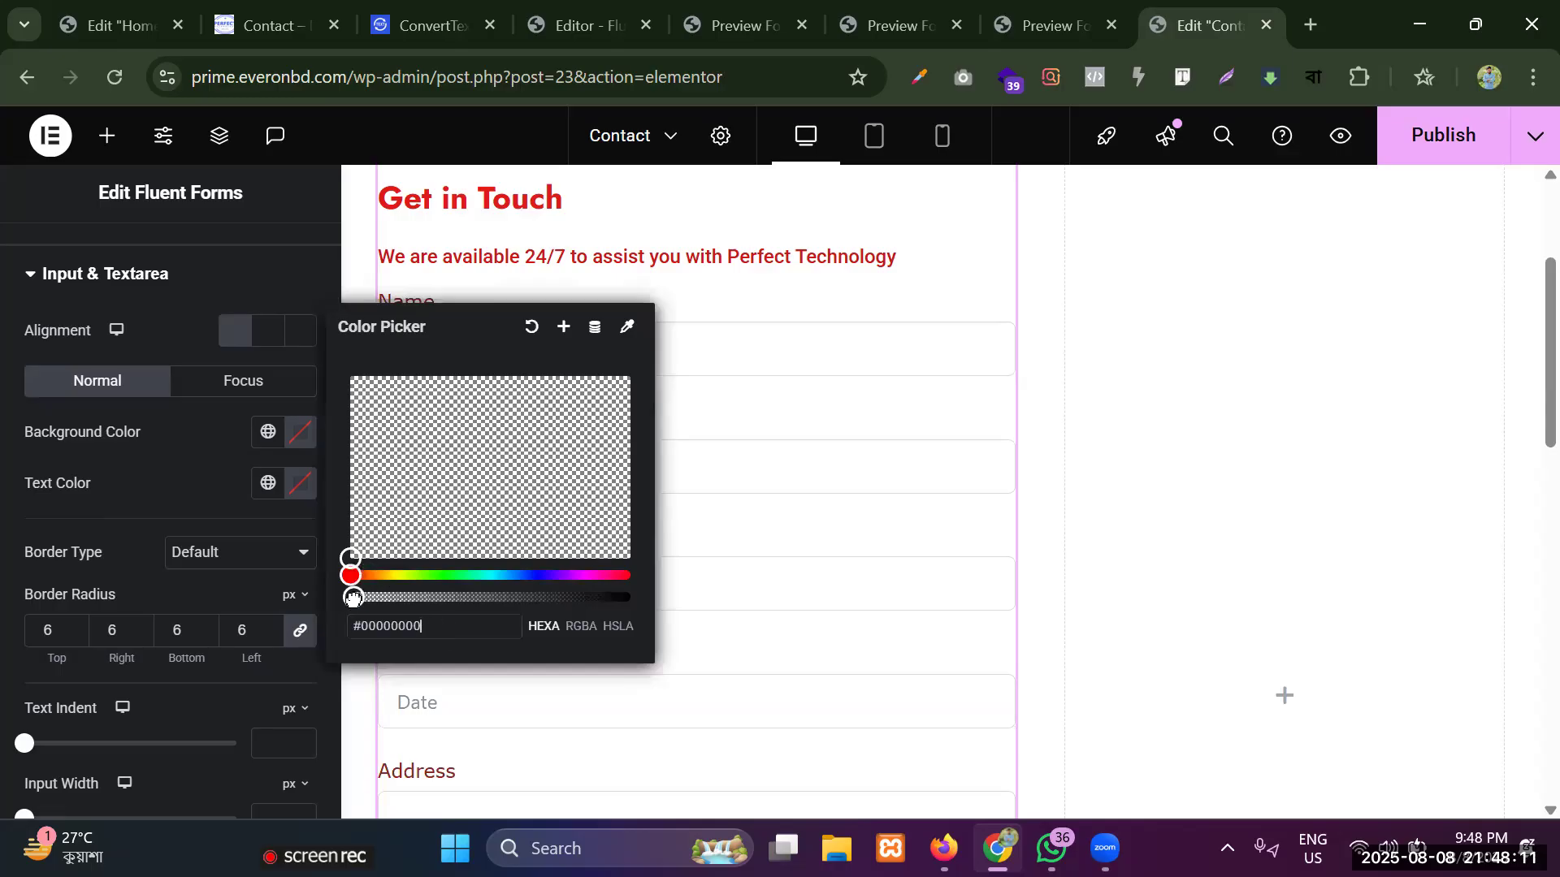
{"action": "left_click_drag", "start_coordinate": [351, 597], "coordinate": [628, 598]}
{"action": "left_click", "coordinate": [607, 402]}
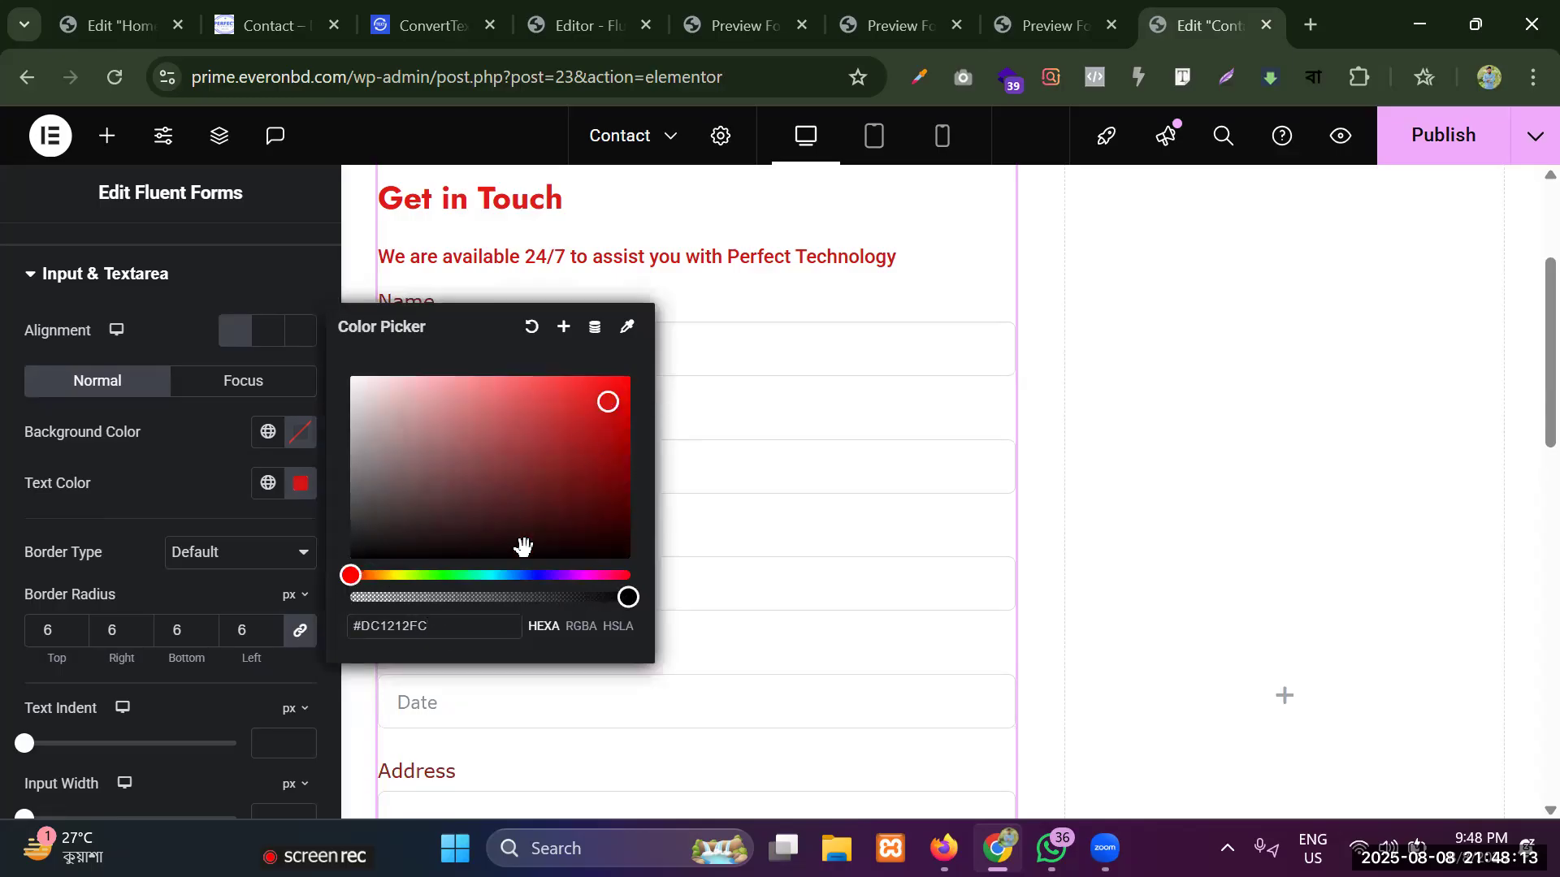
{"action": "left_click_drag", "start_coordinate": [533, 437], "coordinate": [592, 381]}
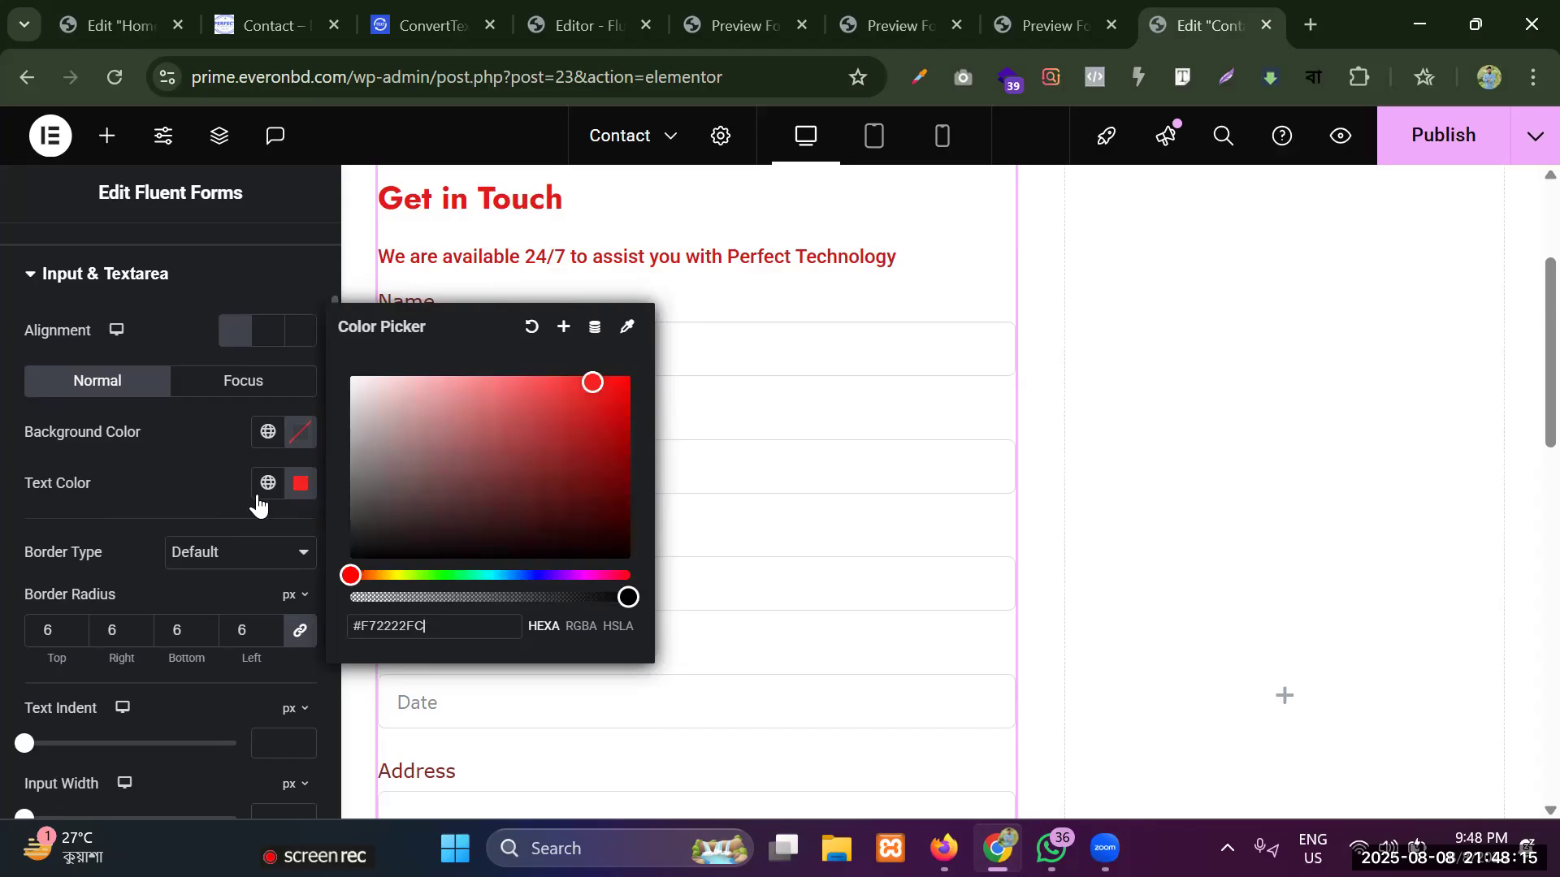
{"action": "left_click", "coordinate": [203, 484]}
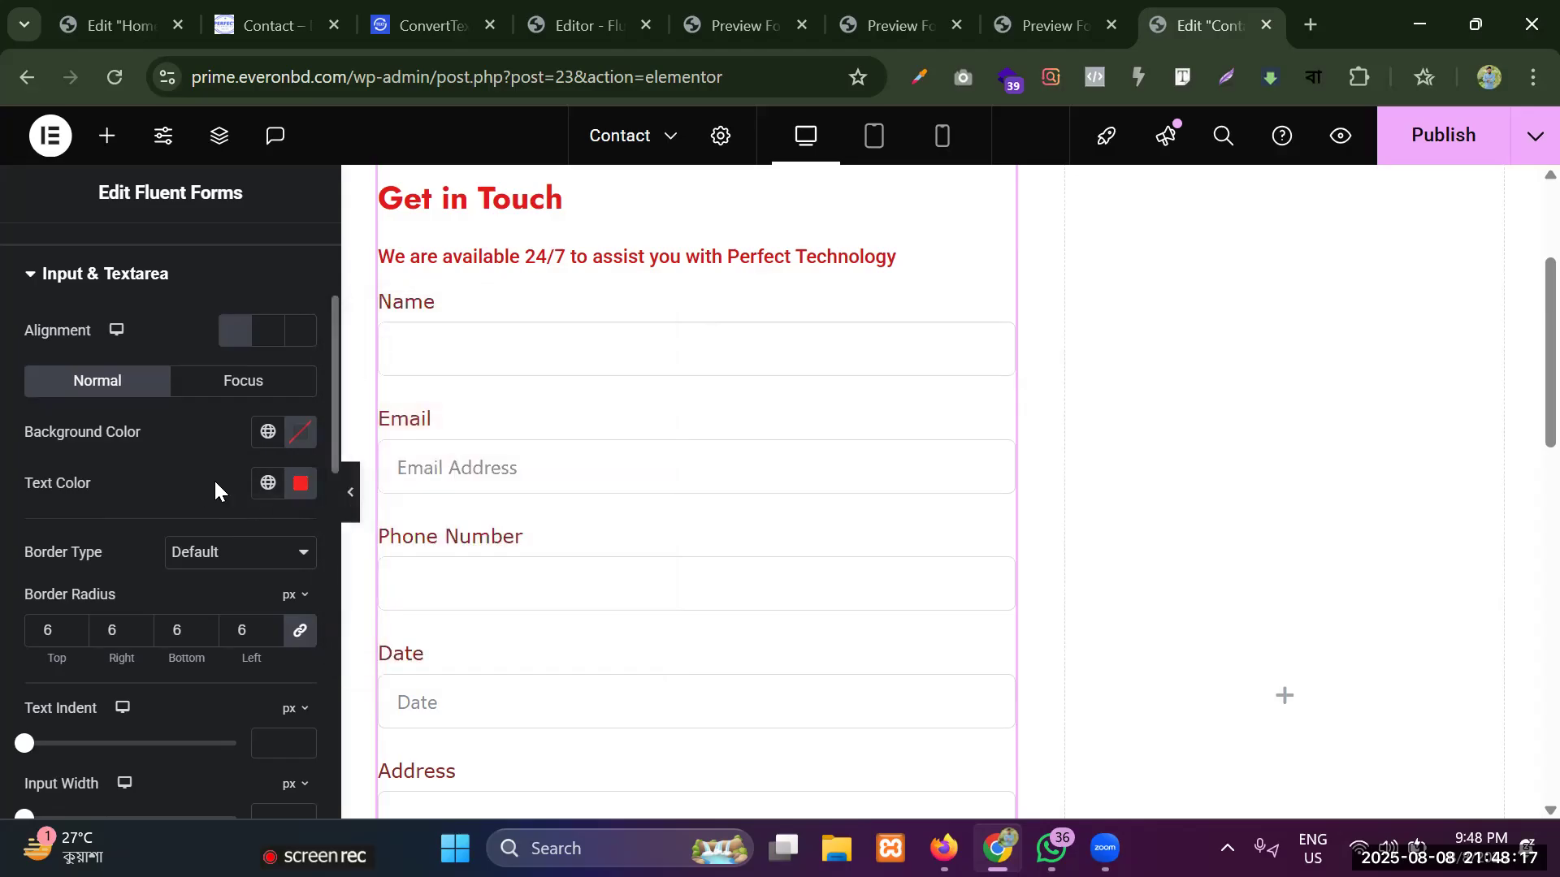
{"action": "left_click", "coordinate": [173, 553]}
{"action": "left_click", "coordinate": [286, 484]}
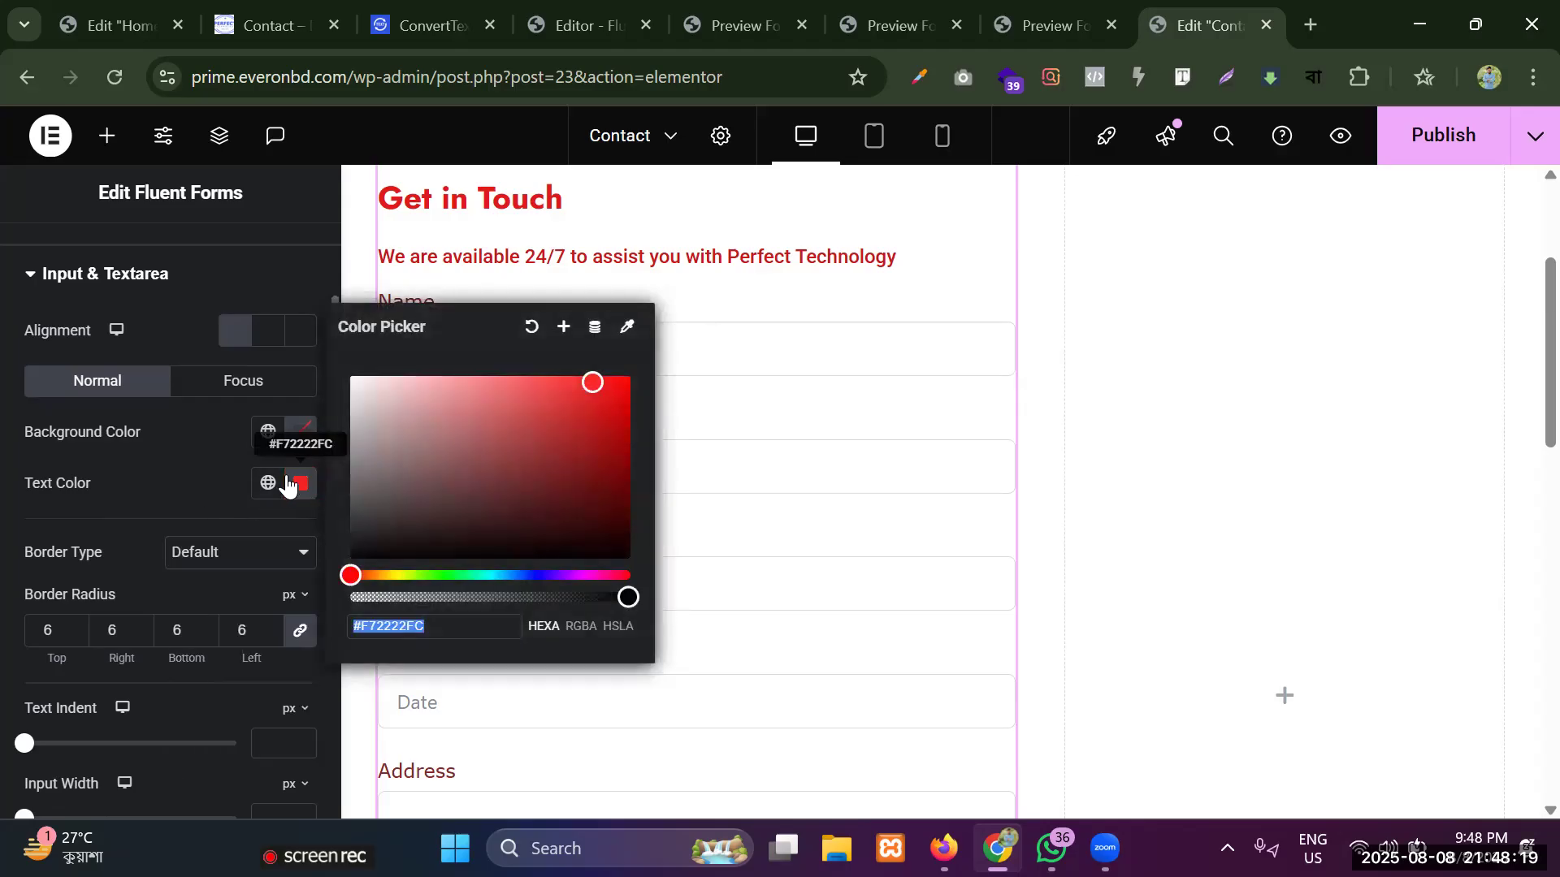
{"action": "left_click", "coordinate": [531, 327]}
Try a text indent of 20 px on the input fields, and bring it back to 0.
{"action": "scroll", "coordinate": [124, 592], "scroll_direction": "down", "scroll_amount": 2}
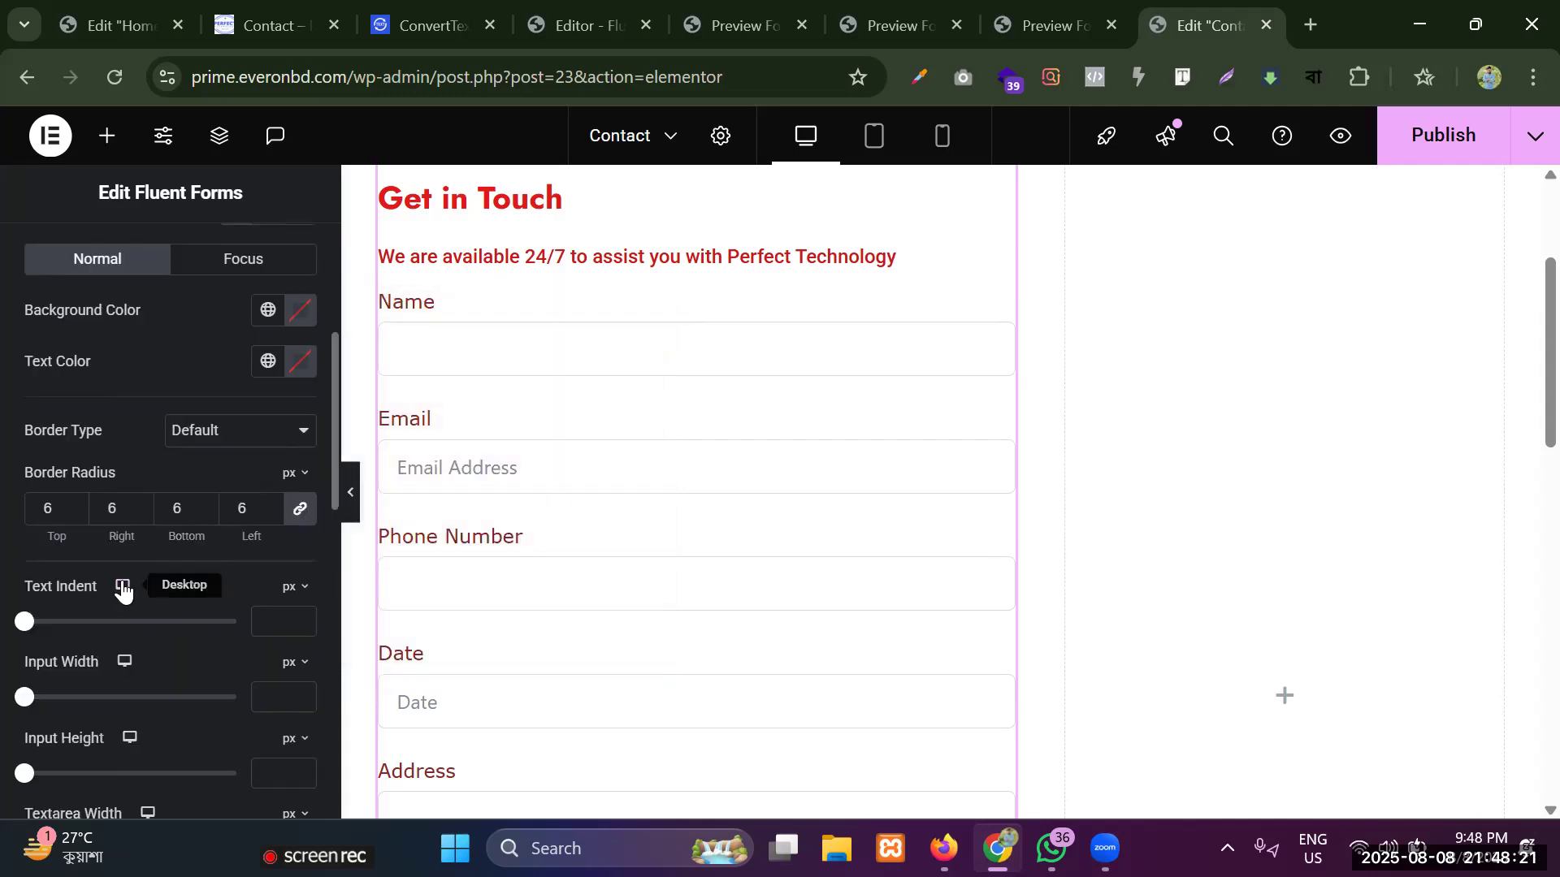
{"action": "left_click_drag", "start_coordinate": [28, 632], "coordinate": [95, 622]}
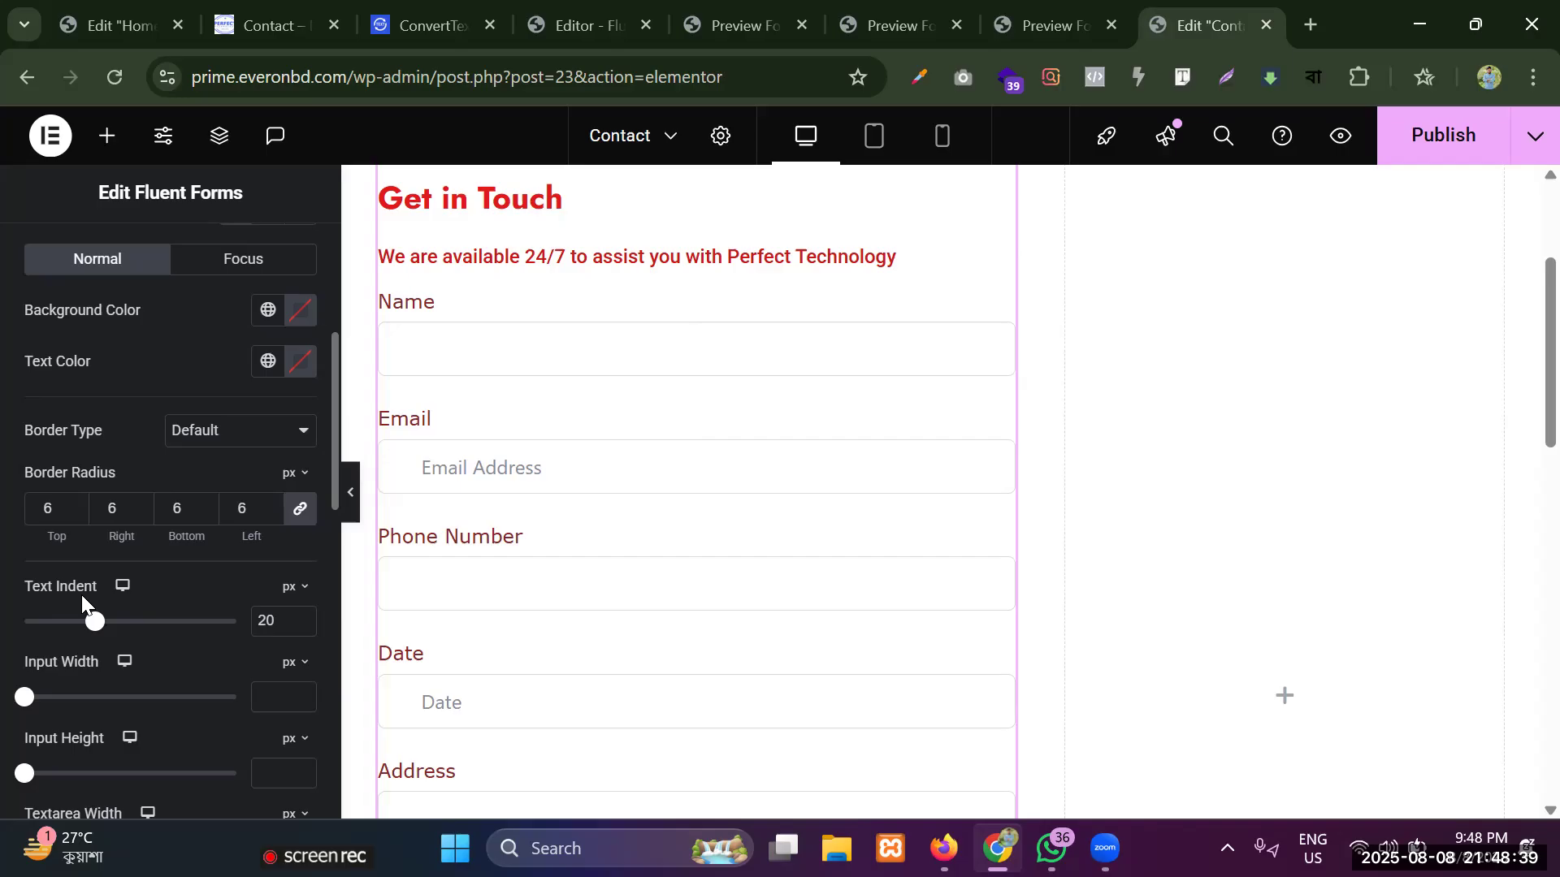
{"action": "left_click_drag", "start_coordinate": [89, 624], "coordinate": [8, 605]}
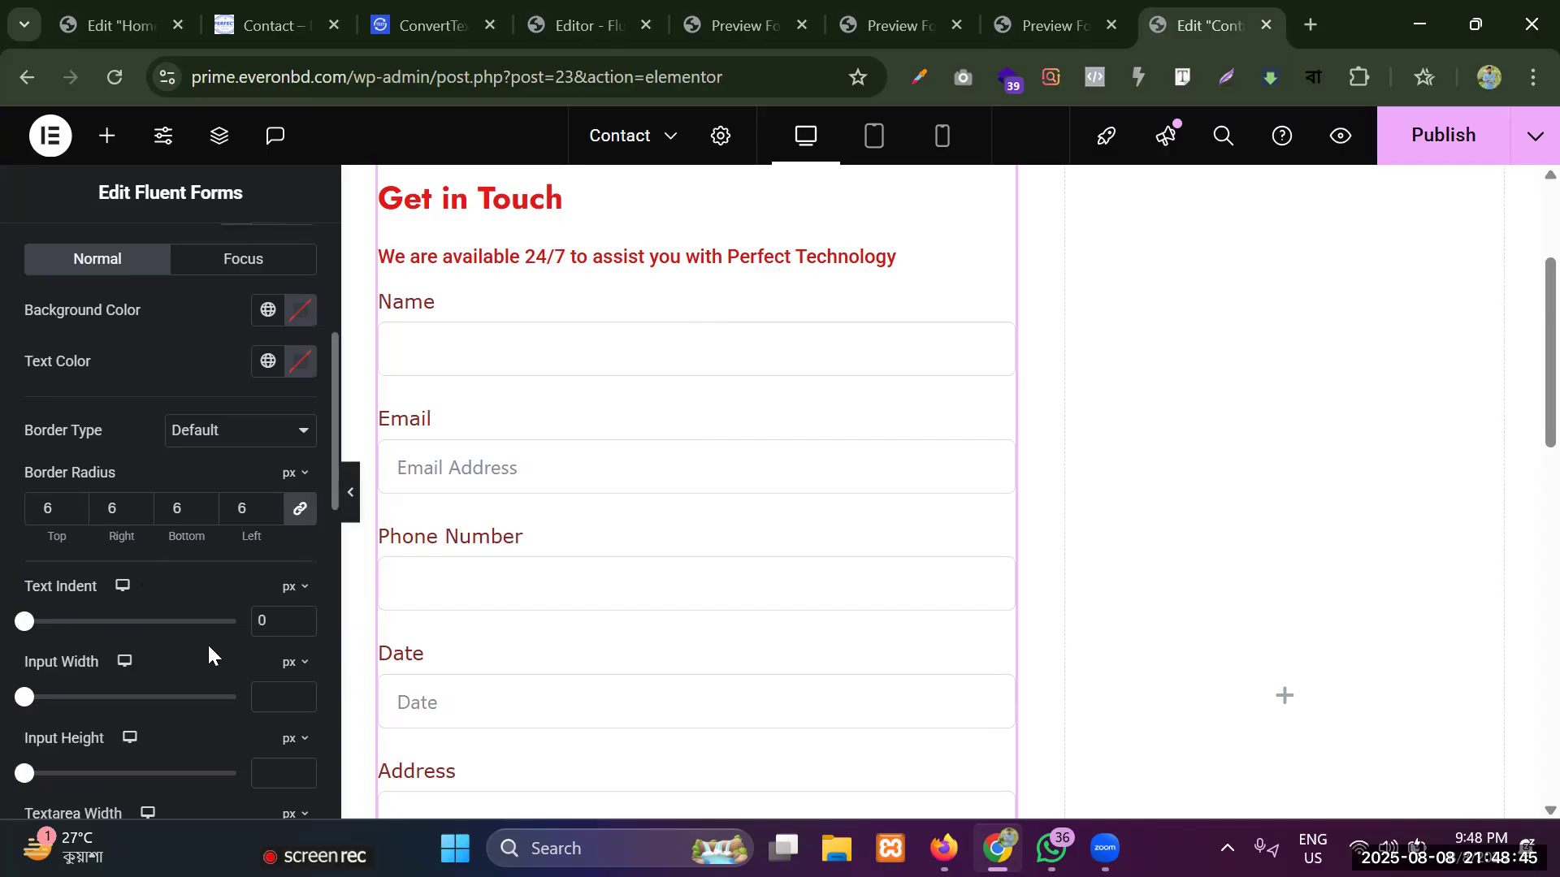
Switch the input width unit to percent and set the input fields' width to 100%.
{"action": "scroll", "coordinate": [208, 642], "scroll_direction": "down", "scroll_amount": 1}
{"action": "left_click_drag", "start_coordinate": [25, 575], "coordinate": [331, 597]}
{"action": "left_click", "coordinate": [211, 575]}
{"action": "left_click", "coordinate": [295, 540]}
{"action": "left_click", "coordinate": [297, 613]}
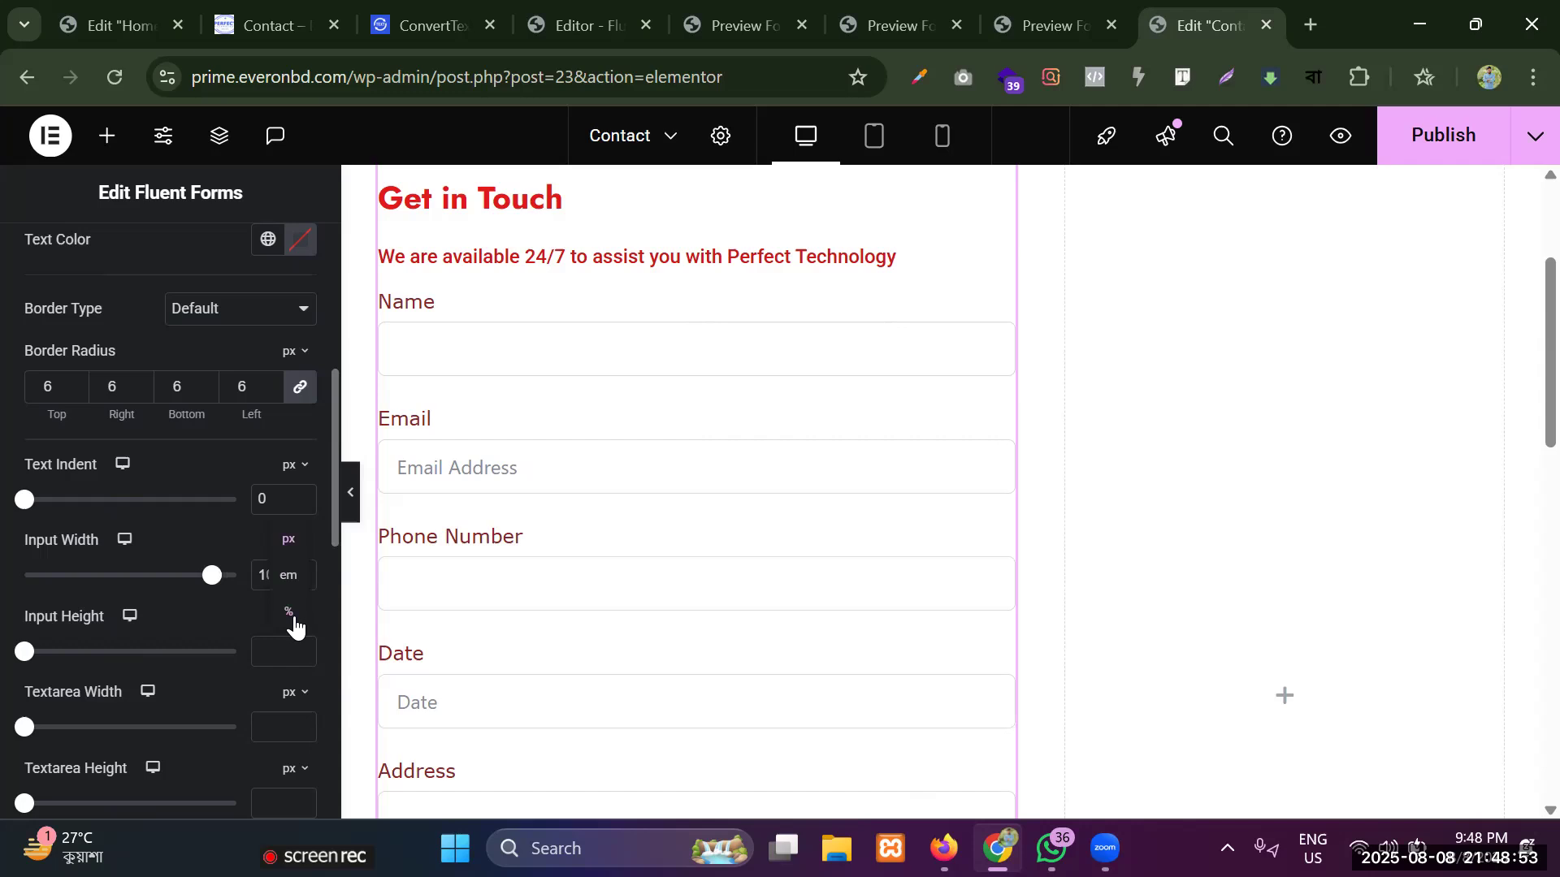
{"action": "left_click_drag", "start_coordinate": [24, 575], "coordinate": [260, 575]}
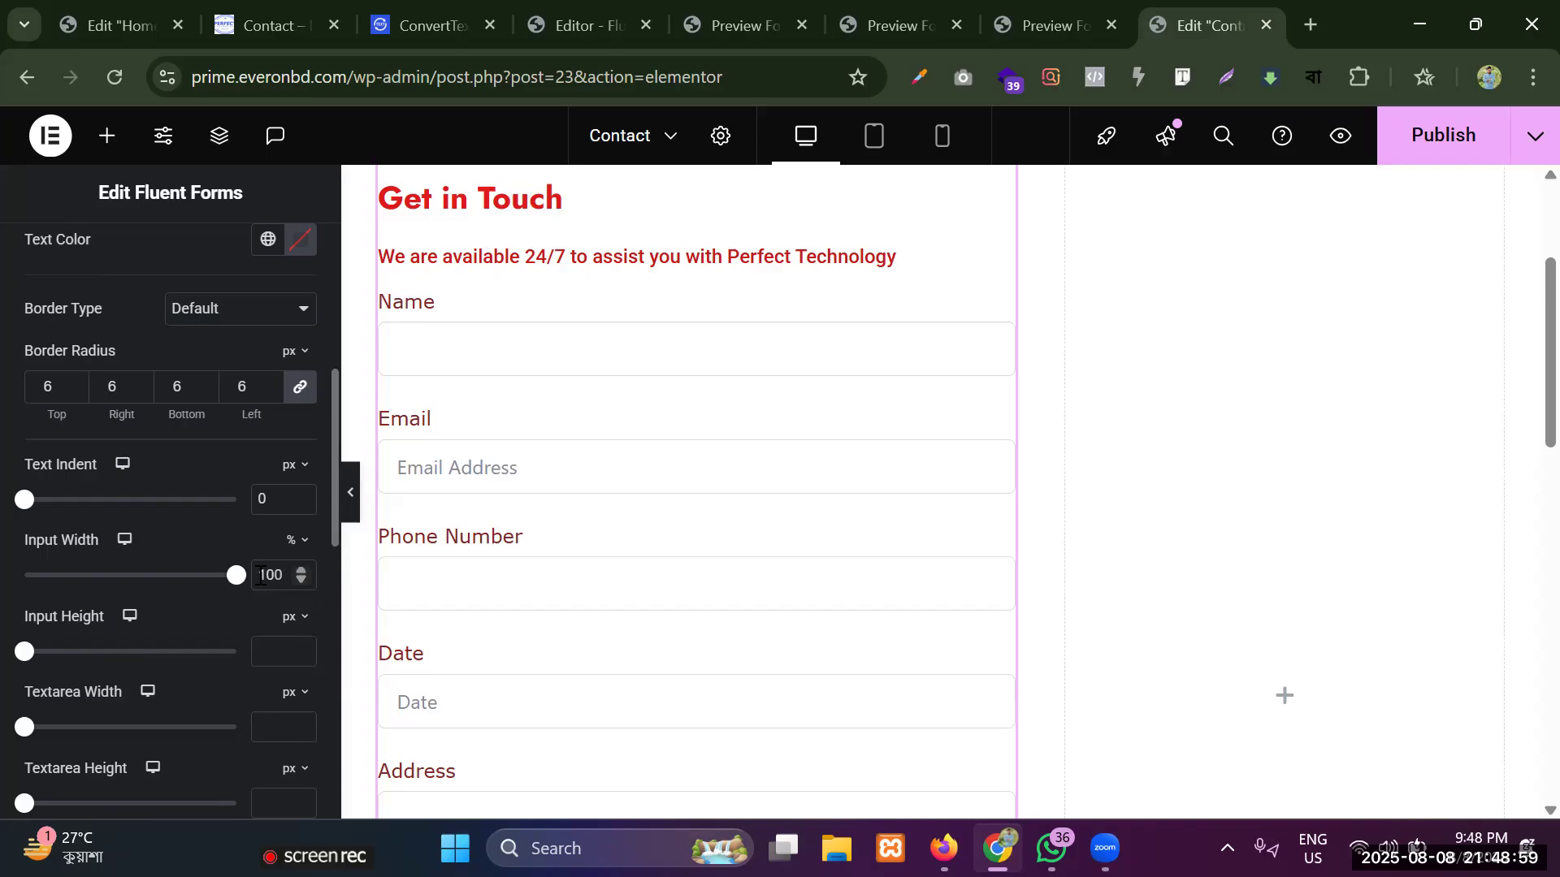
{"action": "scroll", "coordinate": [959, 480], "scroll_direction": "up", "scroll_amount": 3}
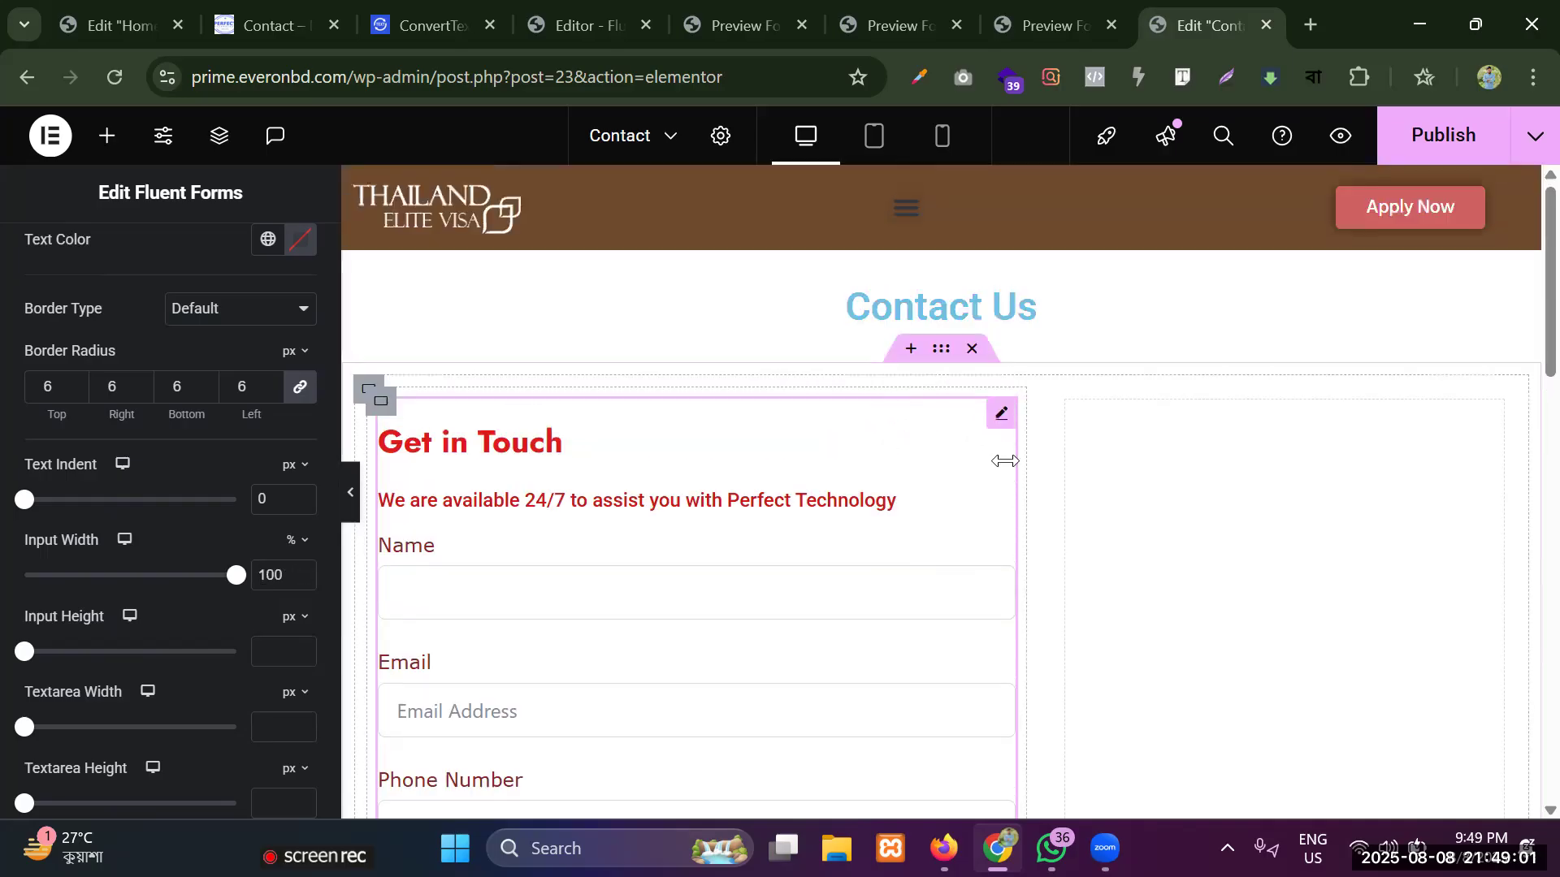
{"action": "left_click", "coordinate": [293, 541]}
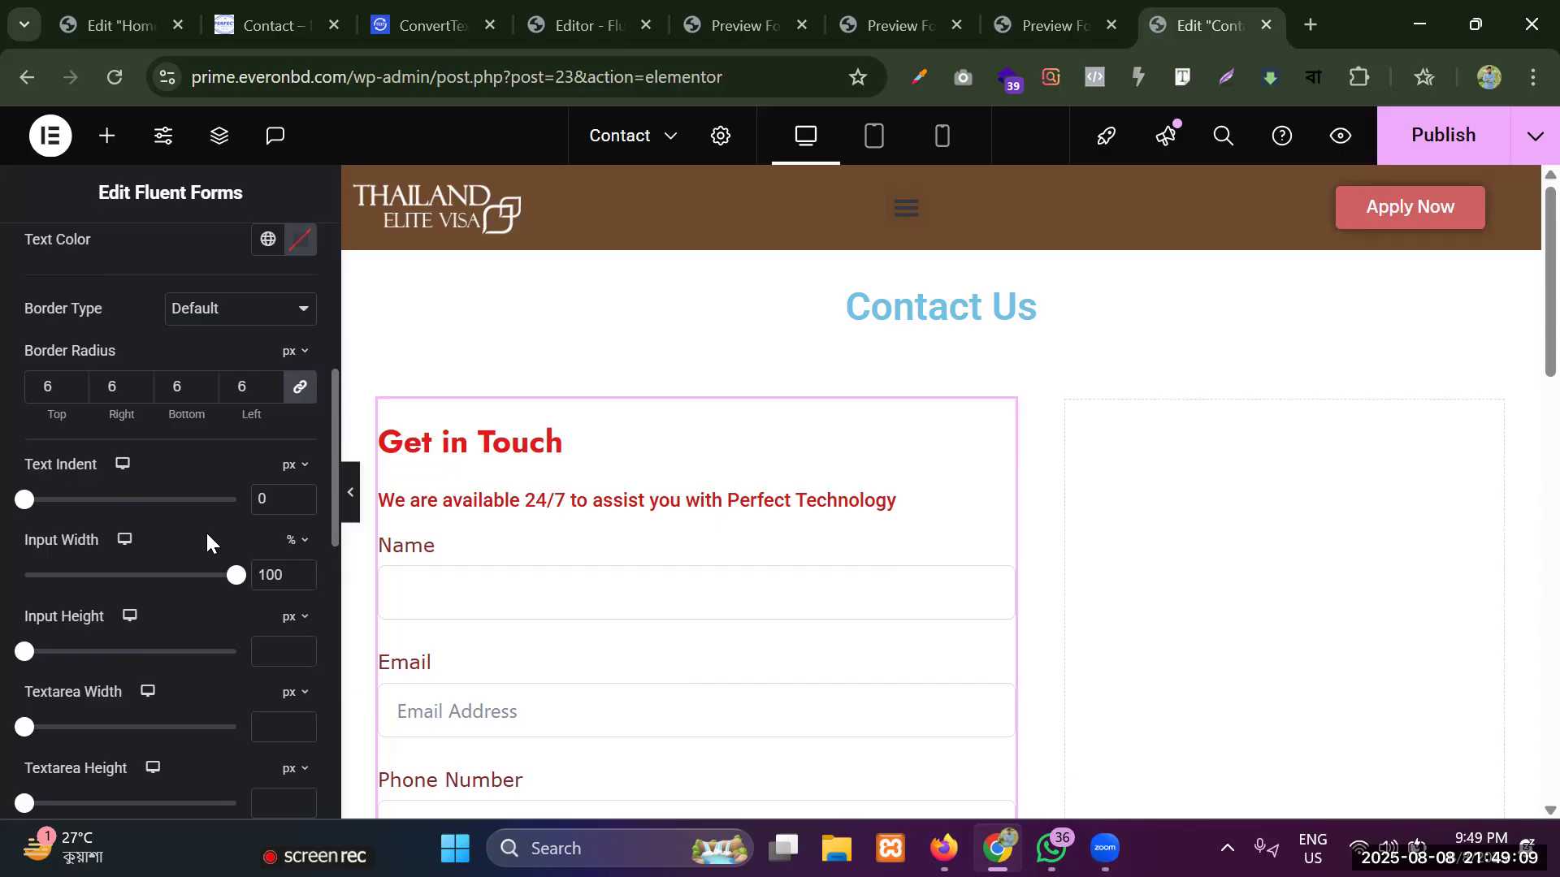
Try a larger input height in pixels, and change it to 0 with percent as the unit.
{"action": "scroll", "coordinate": [515, 567], "scroll_direction": "down", "scroll_amount": 3}
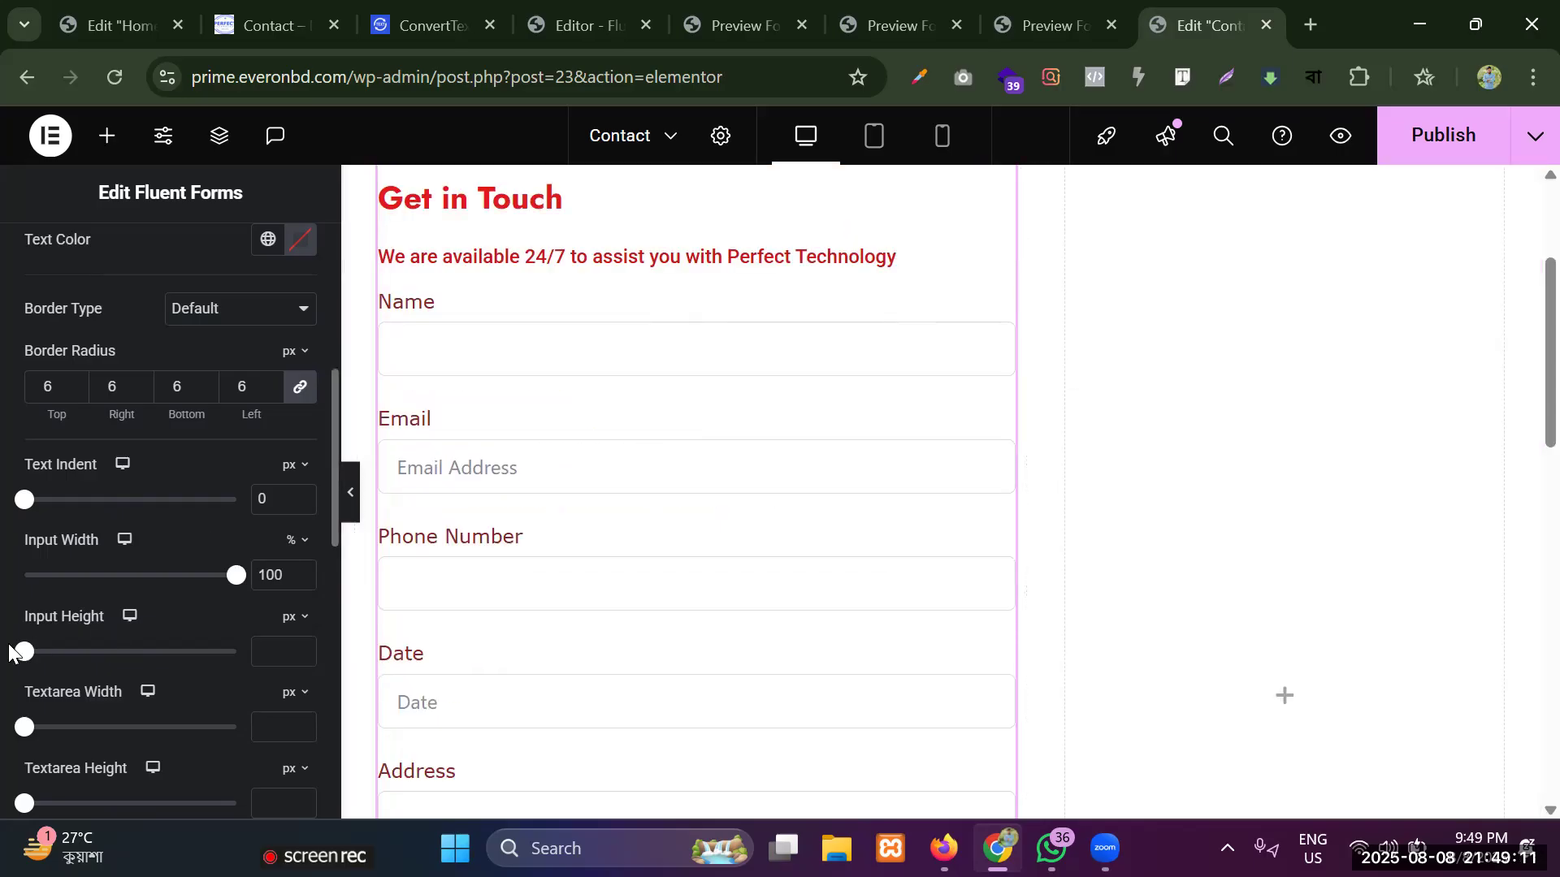
{"action": "left_click_drag", "start_coordinate": [25, 652], "coordinate": [173, 662]}
{"action": "left_click", "coordinate": [290, 619]}
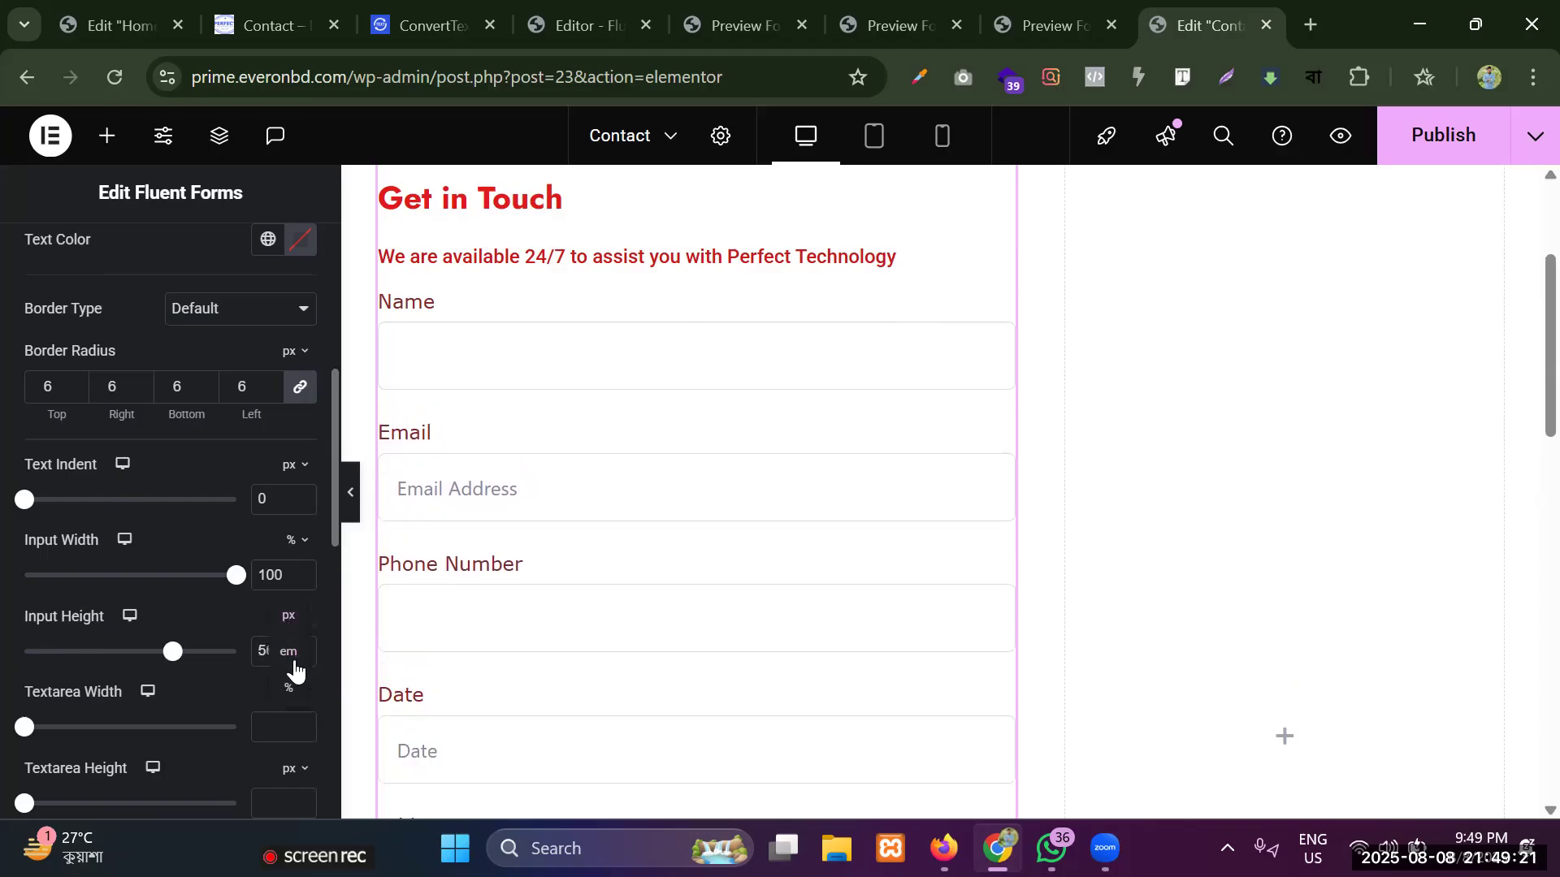
{"action": "left_click", "coordinate": [295, 697]}
{"action": "mouse_move", "coordinate": [31, 667]}
{"action": "left_mouse_down"}
{"action": "mouse_move", "coordinate": [301, 662]}
{"action": "mouse_move", "coordinate": [10, 671]}
{"action": "left_mouse_up"}
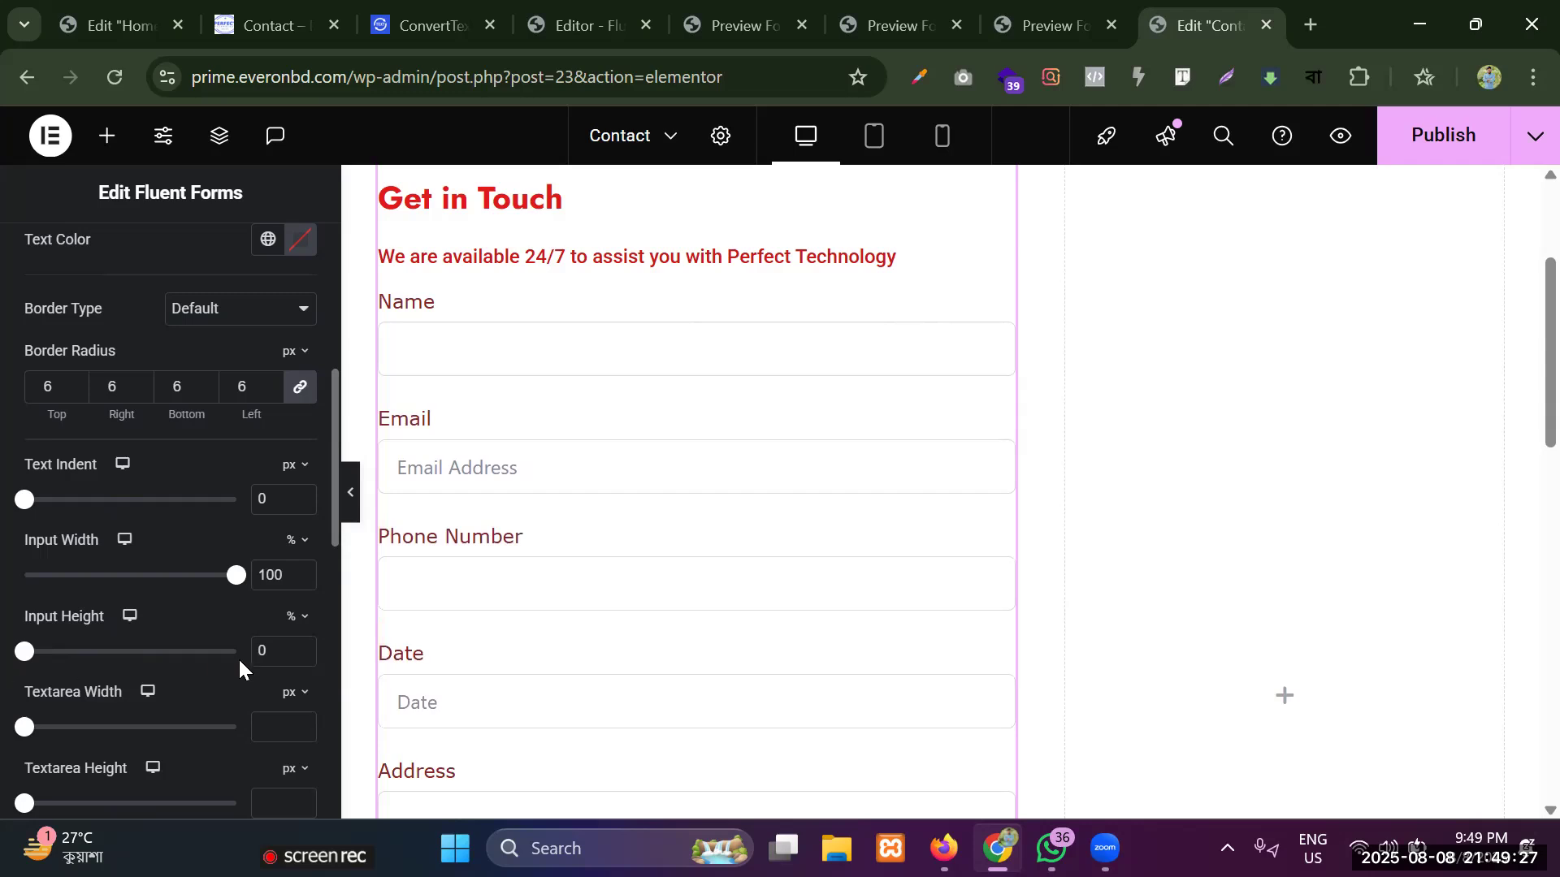
Set the Message textarea's width to 100% and its height to 32 px.
{"action": "scroll", "coordinate": [77, 662], "scroll_direction": "down", "scroll_amount": 2}
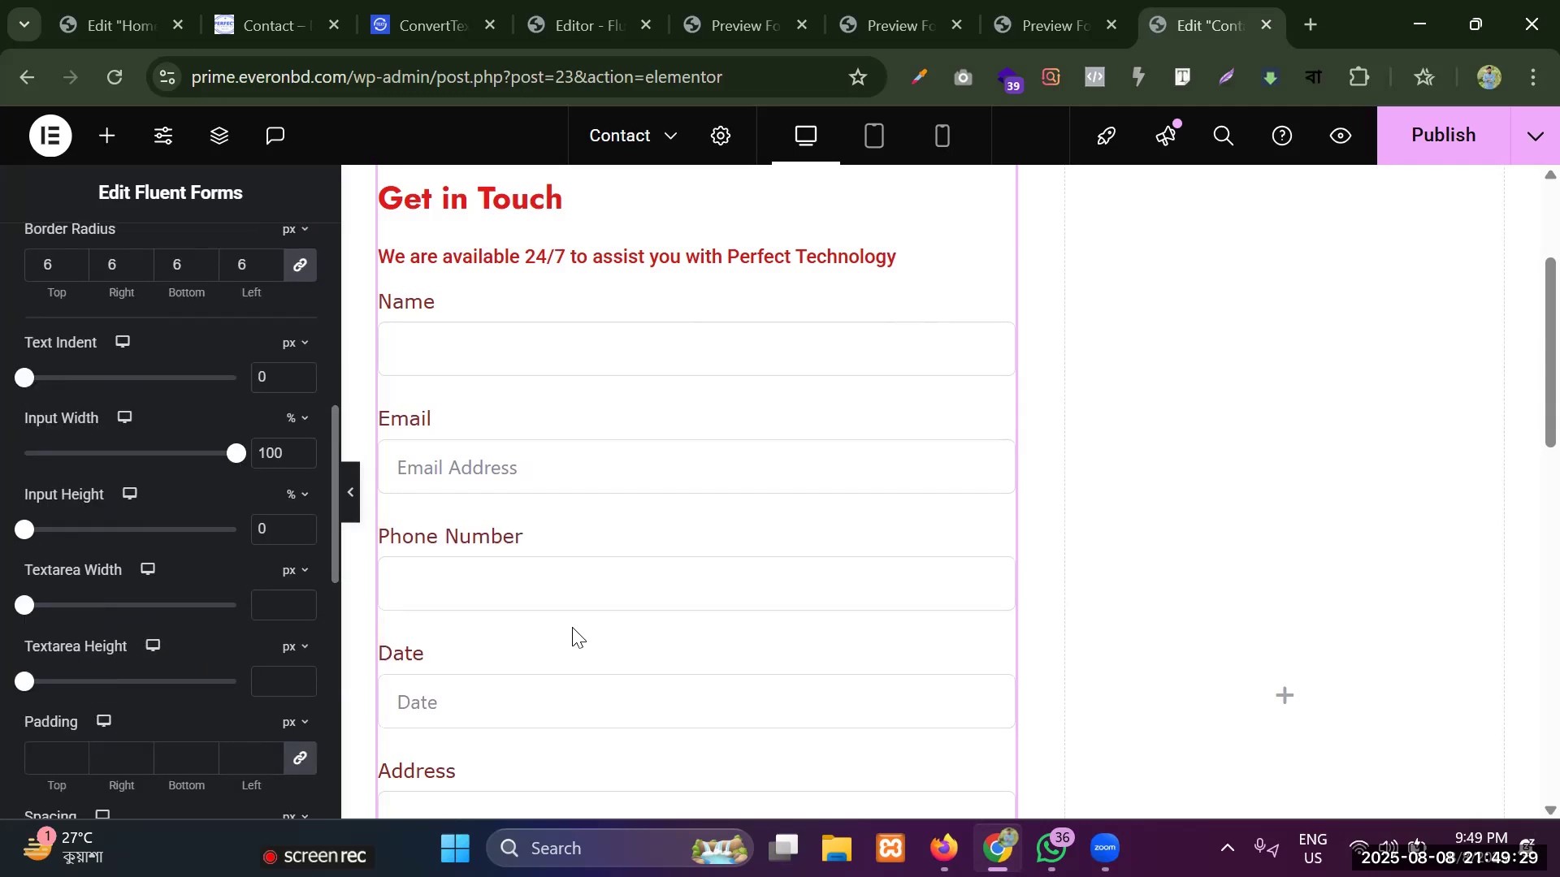
{"action": "scroll", "coordinate": [572, 637], "scroll_direction": "down", "scroll_amount": 6}
{"action": "left_click", "coordinate": [564, 593]}
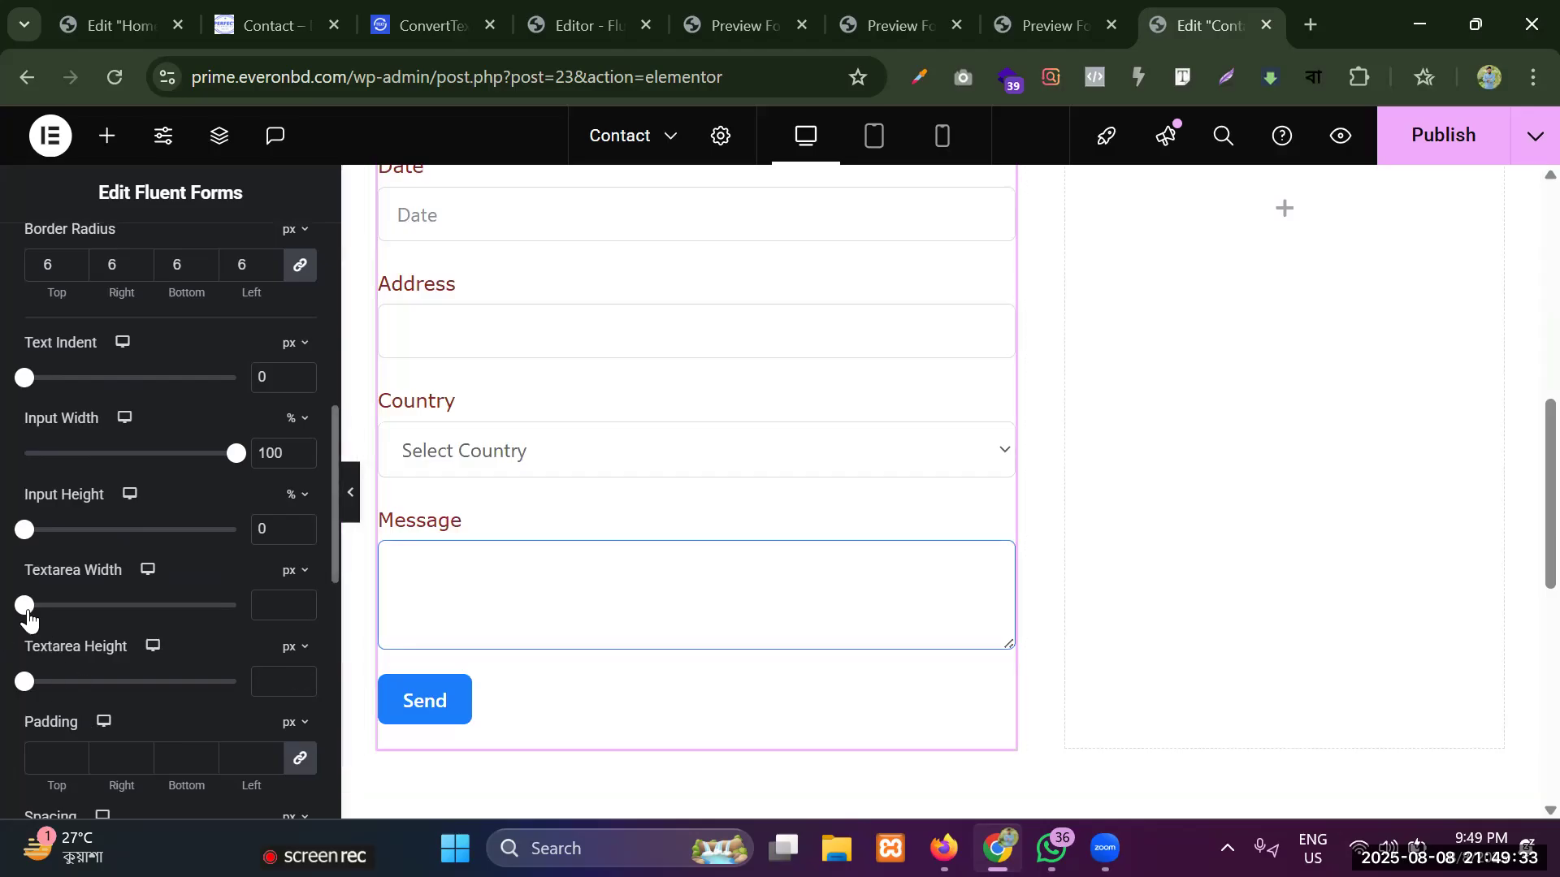
{"action": "left_click_drag", "start_coordinate": [99, 611], "coordinate": [266, 610]}
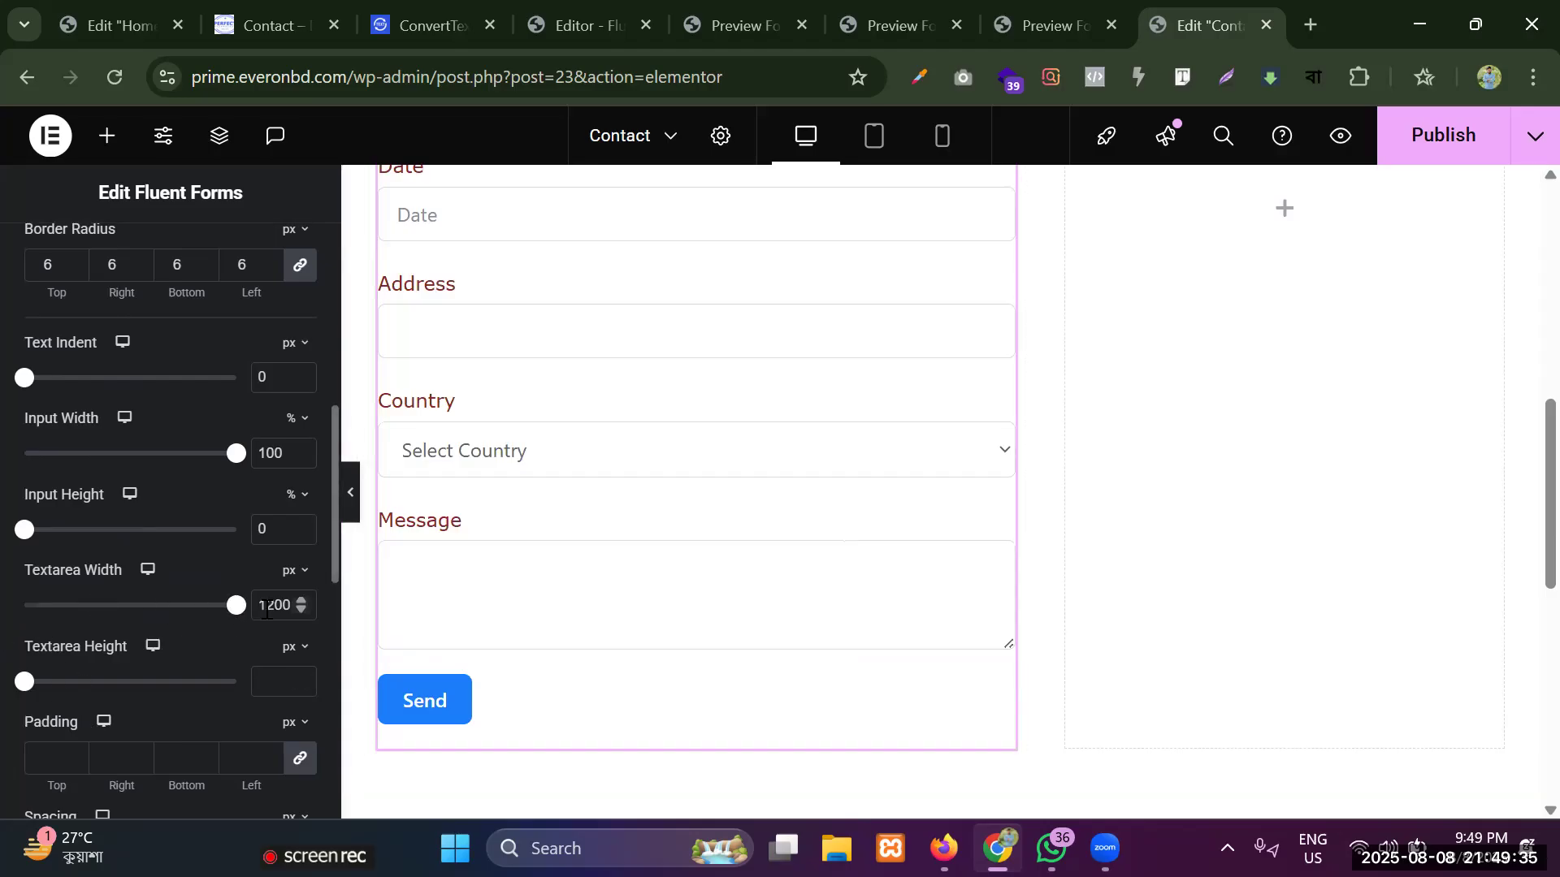
{"action": "left_click", "coordinate": [193, 606]}
{"action": "left_click", "coordinate": [288, 570]}
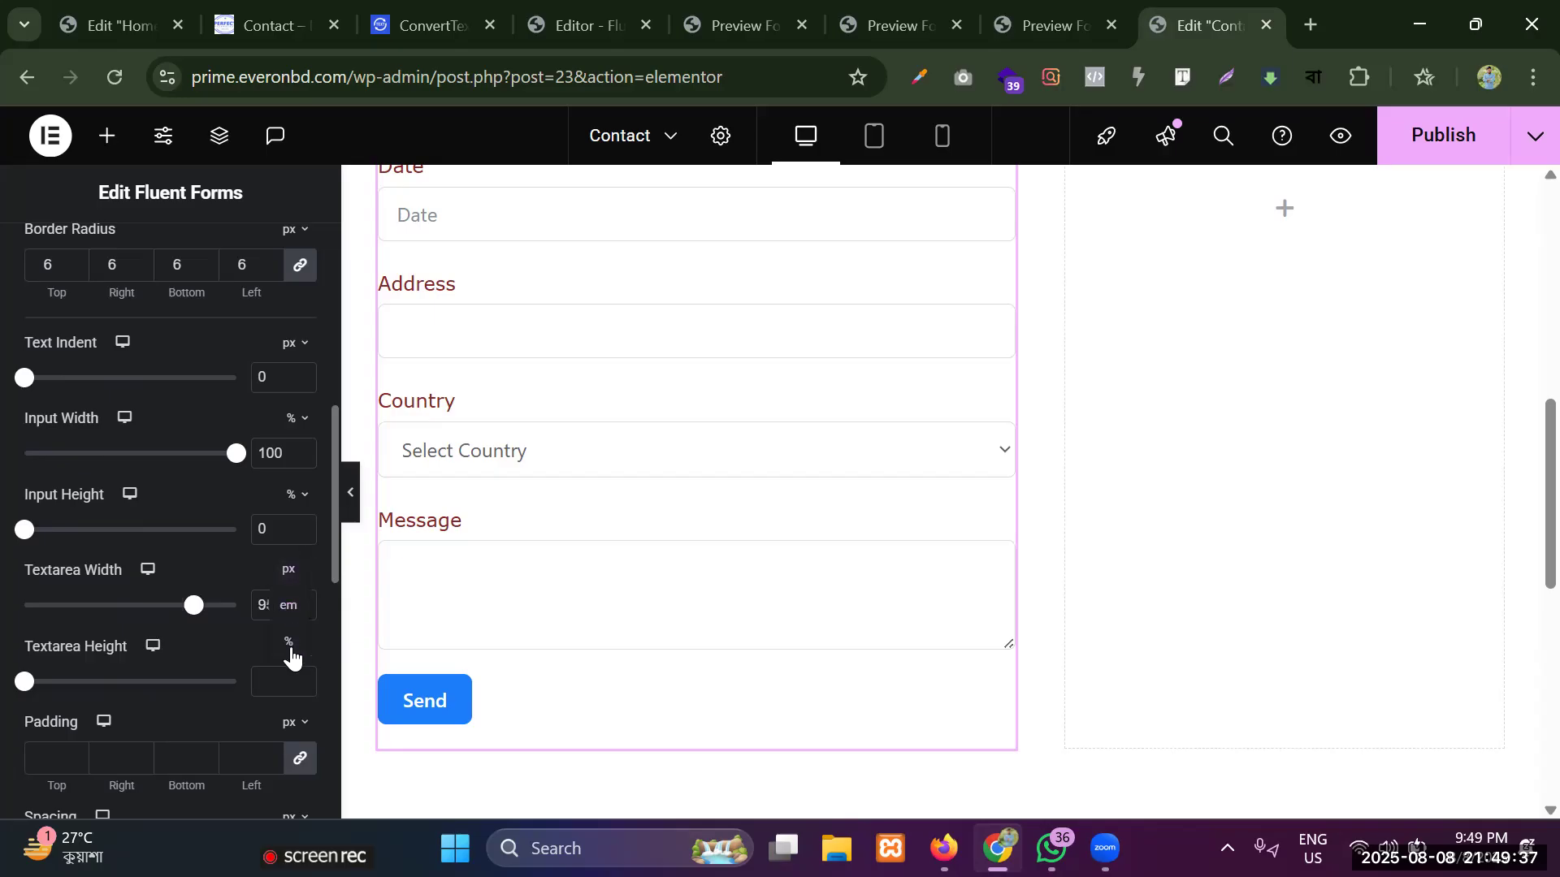
{"action": "left_click", "coordinate": [289, 647]}
{"action": "left_click_drag", "start_coordinate": [27, 610], "coordinate": [243, 615]}
{"action": "left_click", "coordinate": [59, 683]}
{"action": "left_click_drag", "start_coordinate": [82, 696], "coordinate": [45, 695]}
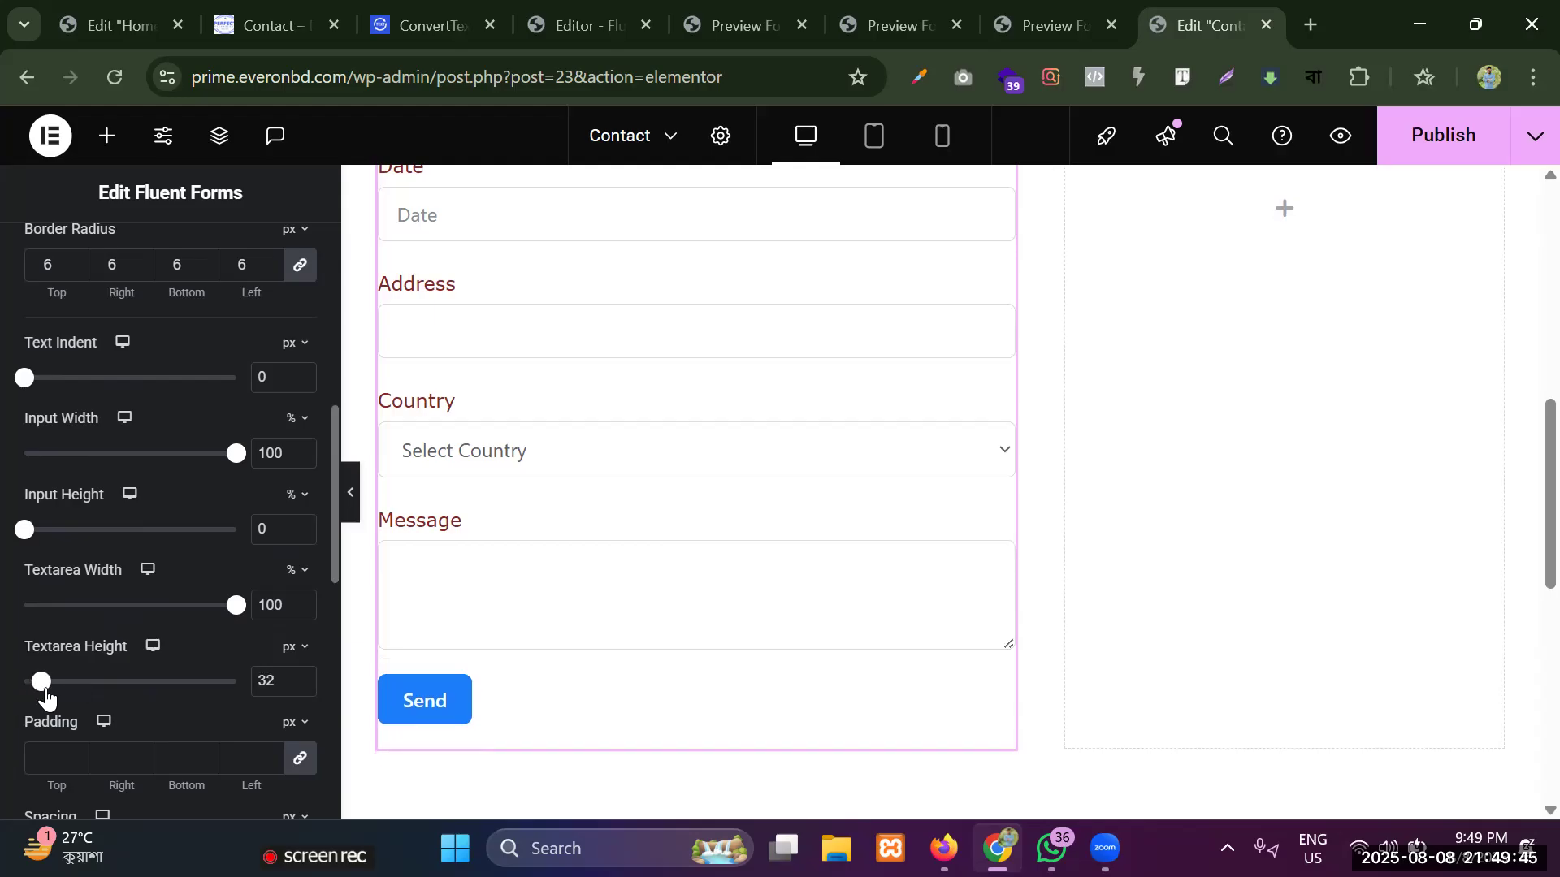
Unlink the input fields' padding values and set 10 px at top and bottom, with 0 at right and left.
{"action": "left_click", "coordinate": [310, 760]}
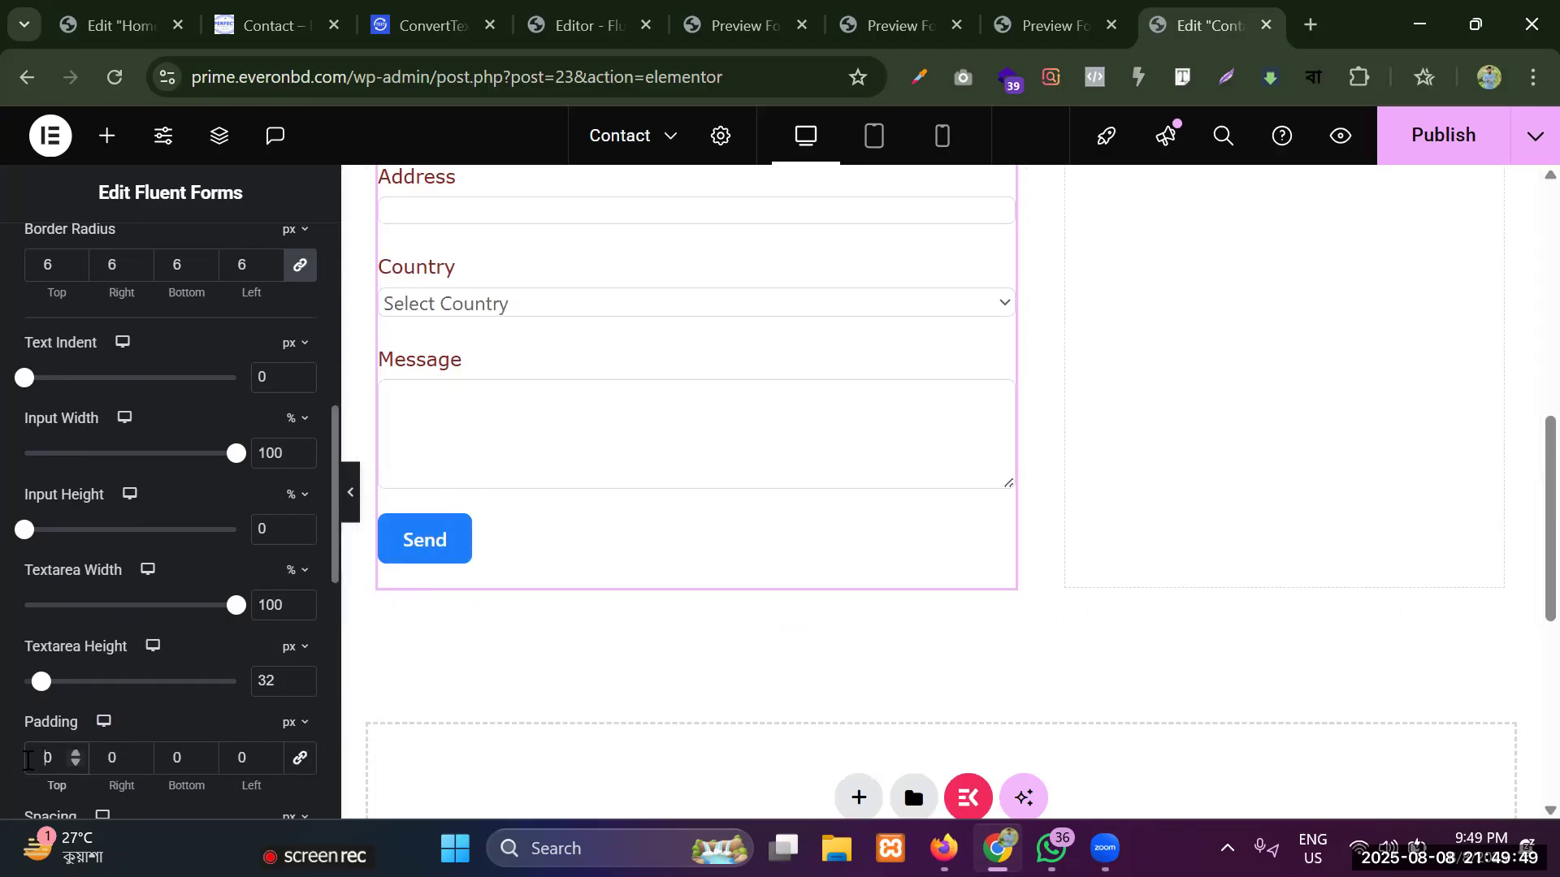
{"action": "type", "text": "1"}
{"action": "scroll", "coordinate": [94, 689], "scroll_direction": "down", "scroll_amount": 3}
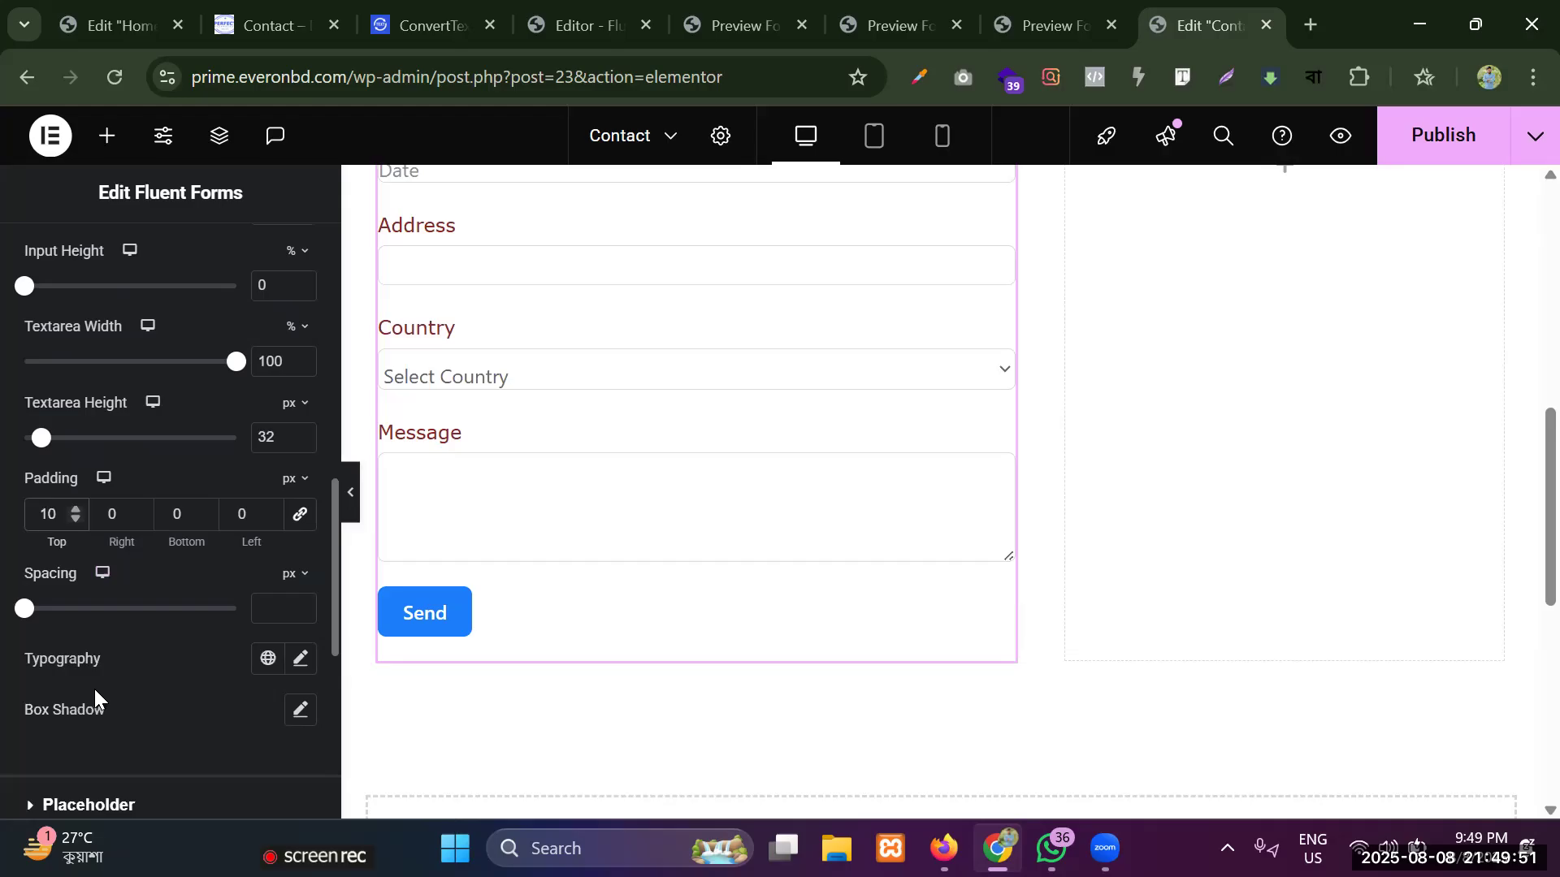
{"action": "left_click", "coordinate": [167, 510]}
{"action": "type", "text": "1"}
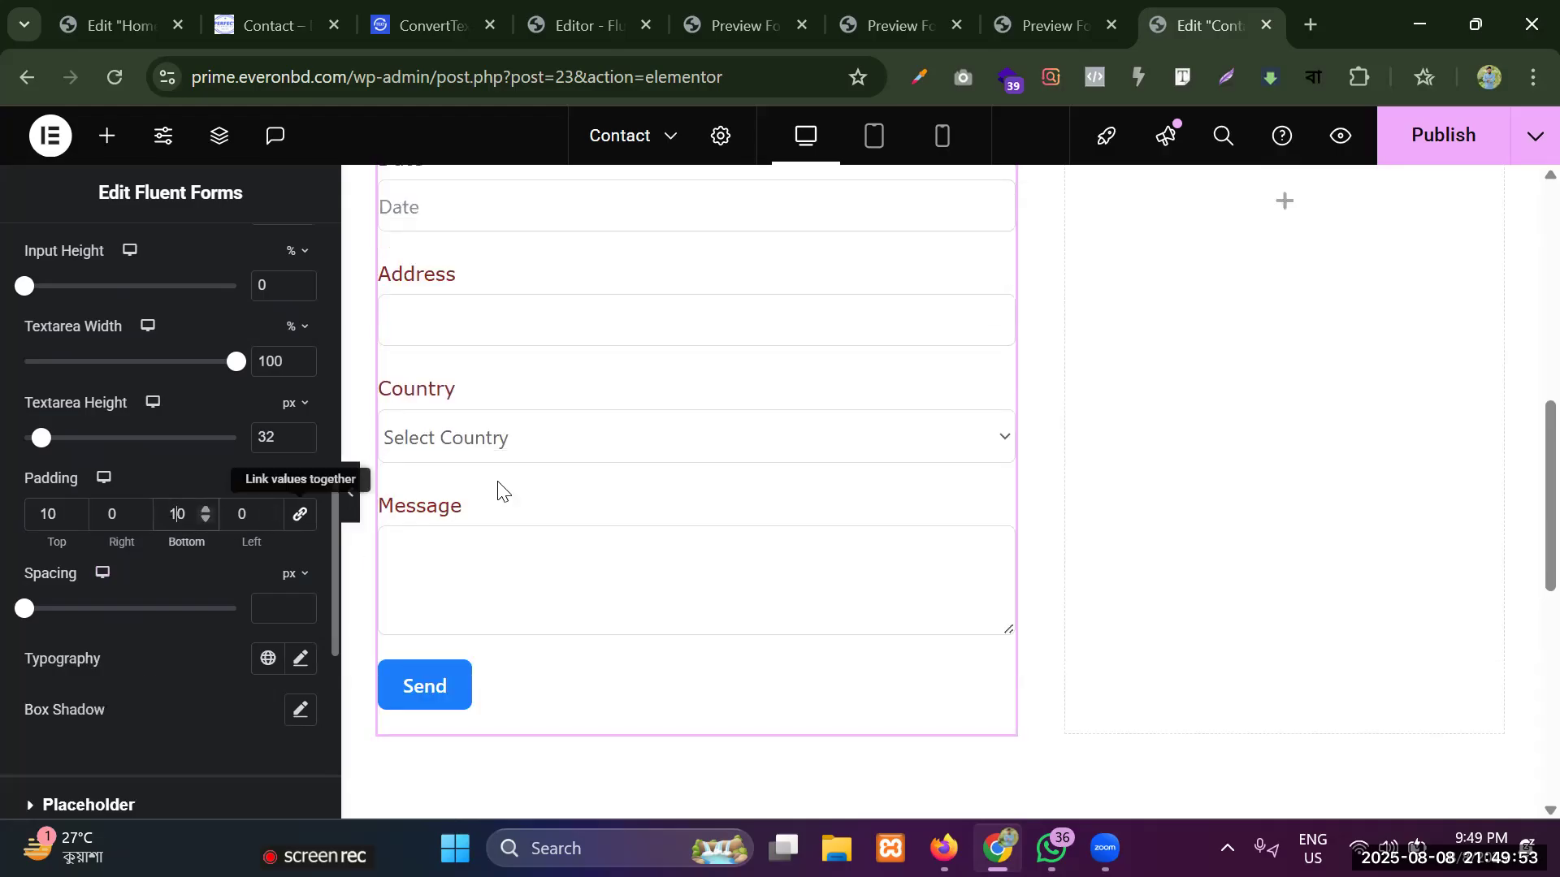
{"action": "scroll", "coordinate": [572, 463], "scroll_direction": "up", "scroll_amount": 3}
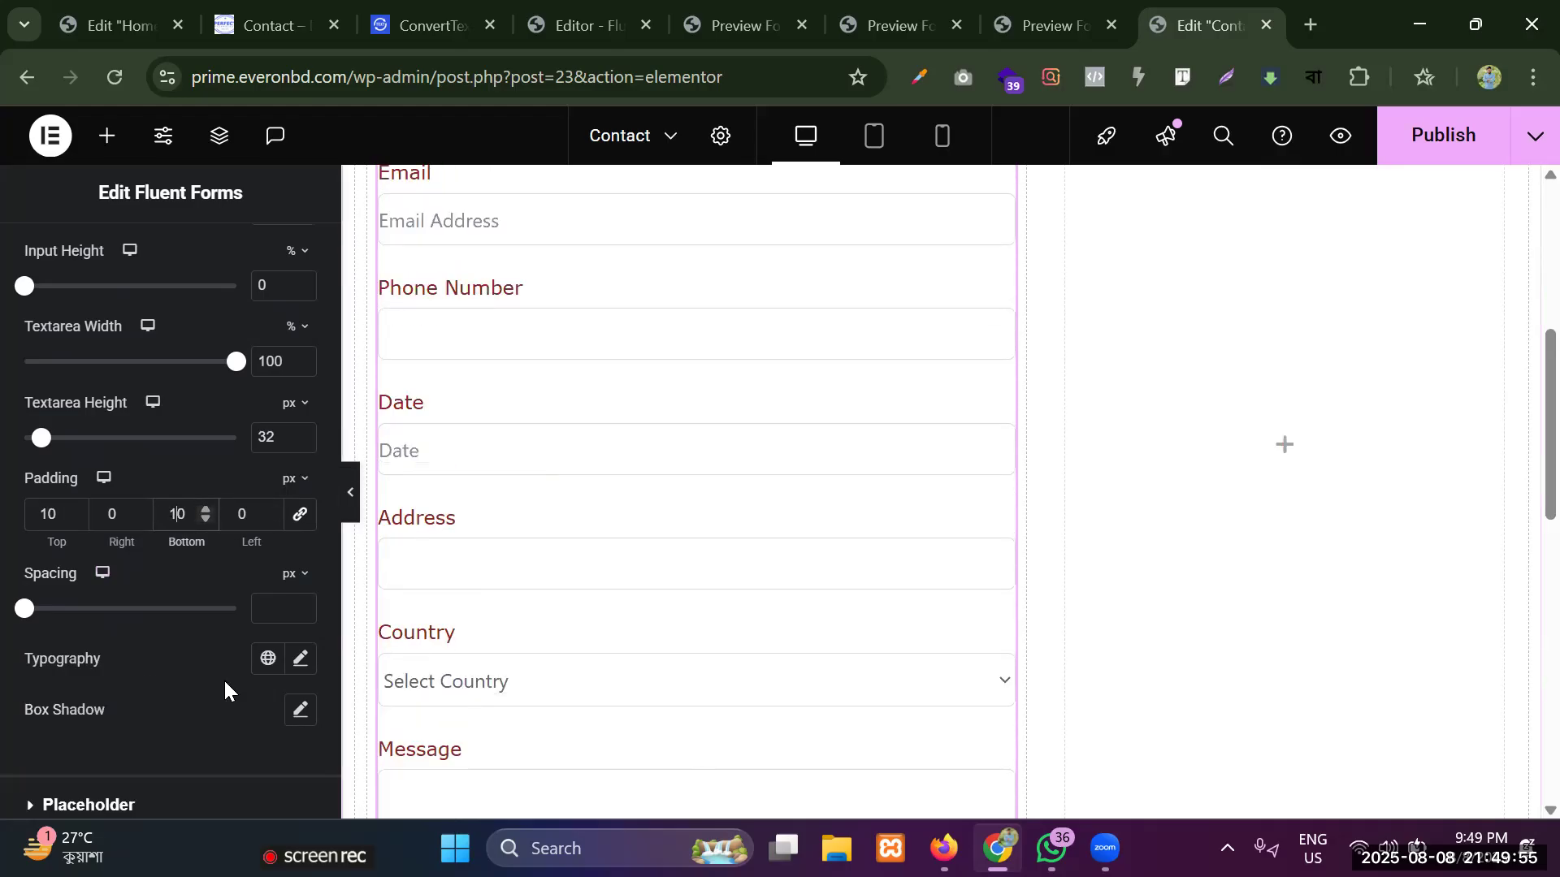
Add an outline box shadow to the input fields with its blur set to 3.
{"action": "scroll", "coordinate": [223, 679], "scroll_direction": "down", "scroll_amount": 2}
{"action": "left_click", "coordinate": [300, 589]}
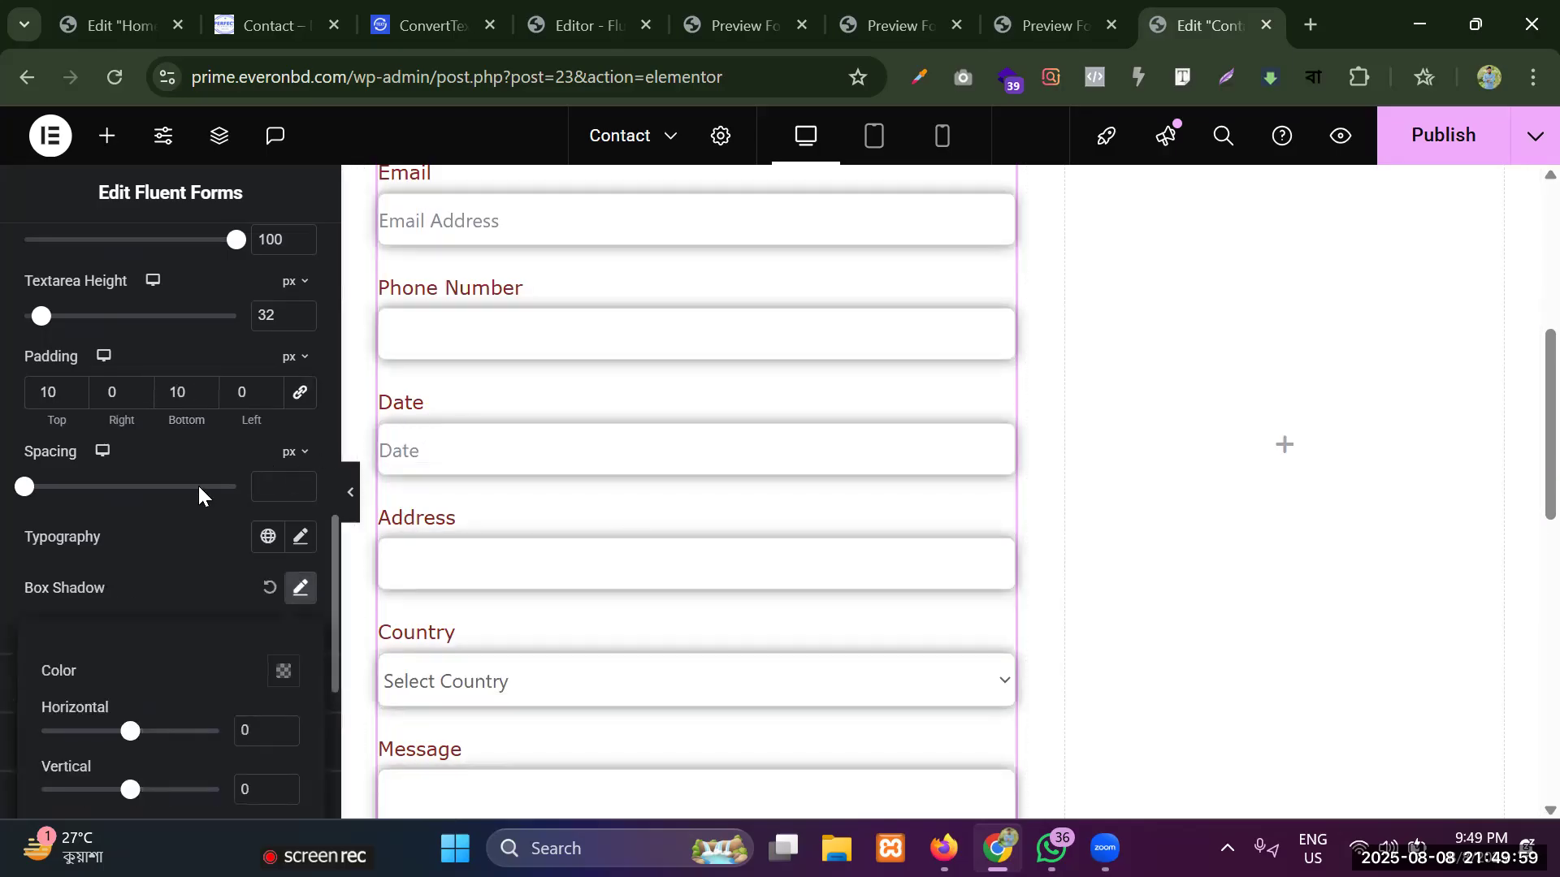
{"action": "scroll", "coordinate": [171, 487], "scroll_direction": "down", "scroll_amount": 2}
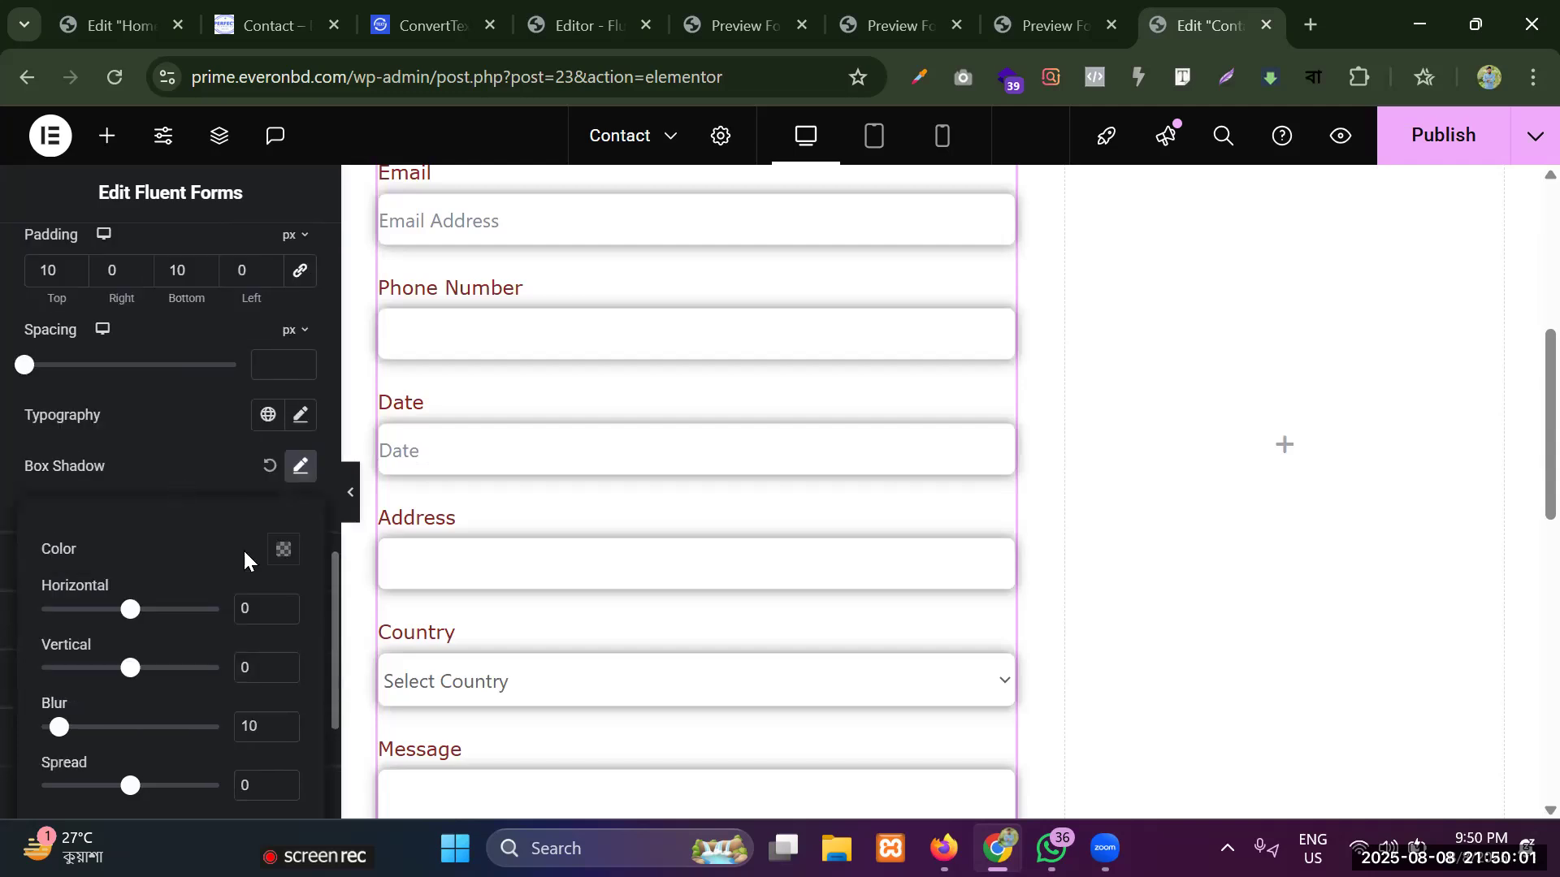
{"action": "scroll", "coordinate": [242, 548], "scroll_direction": "down", "scroll_amount": 4}
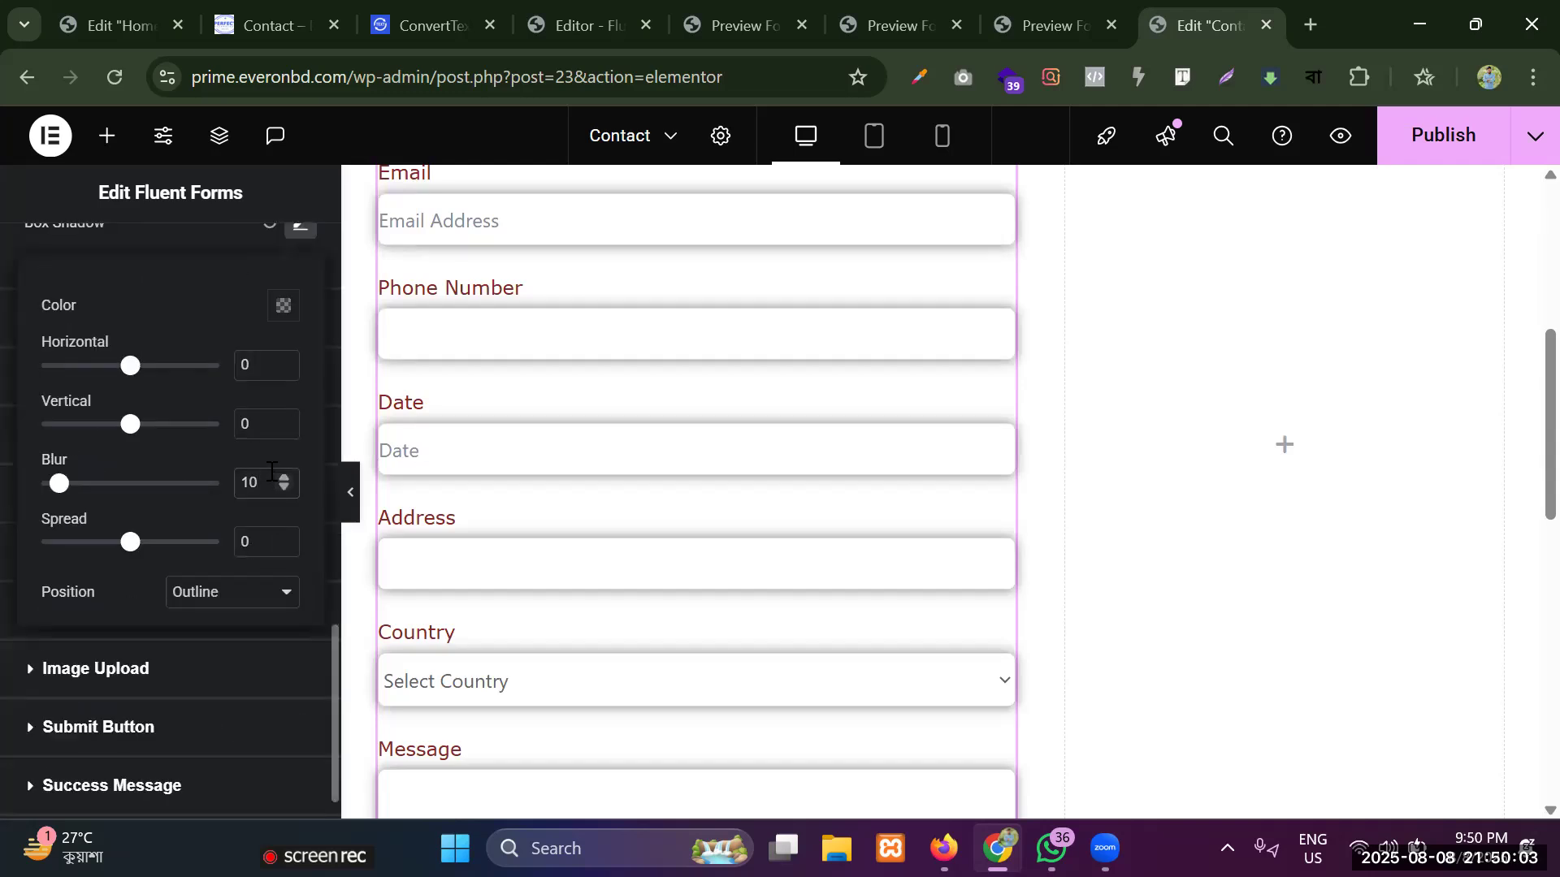
{"action": "key", "text": "BackSpace"}
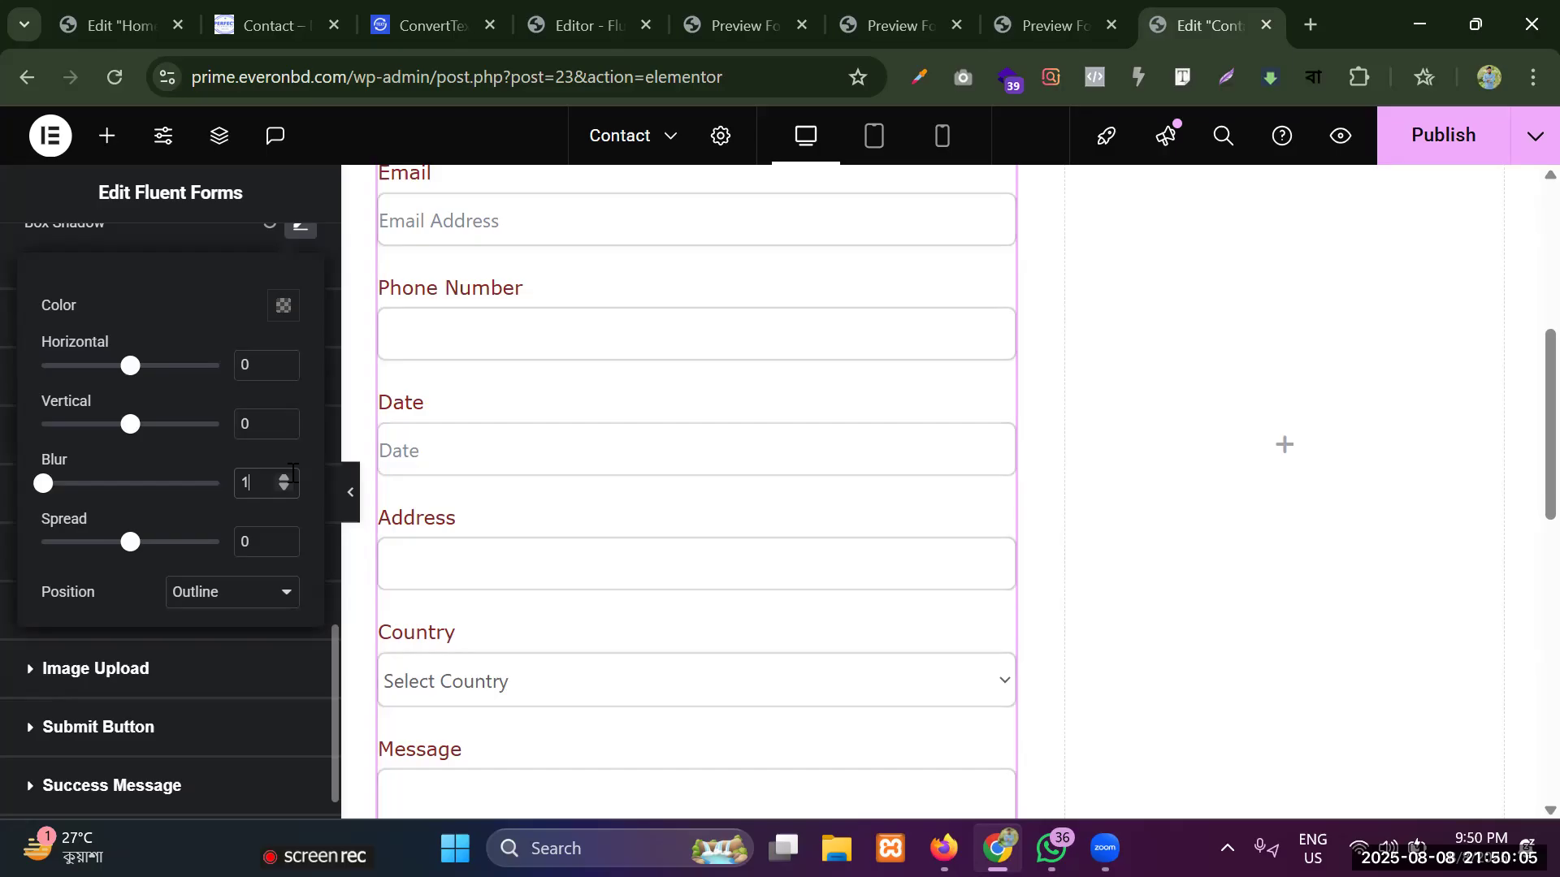
{"action": "double_click", "coordinate": [285, 477]}
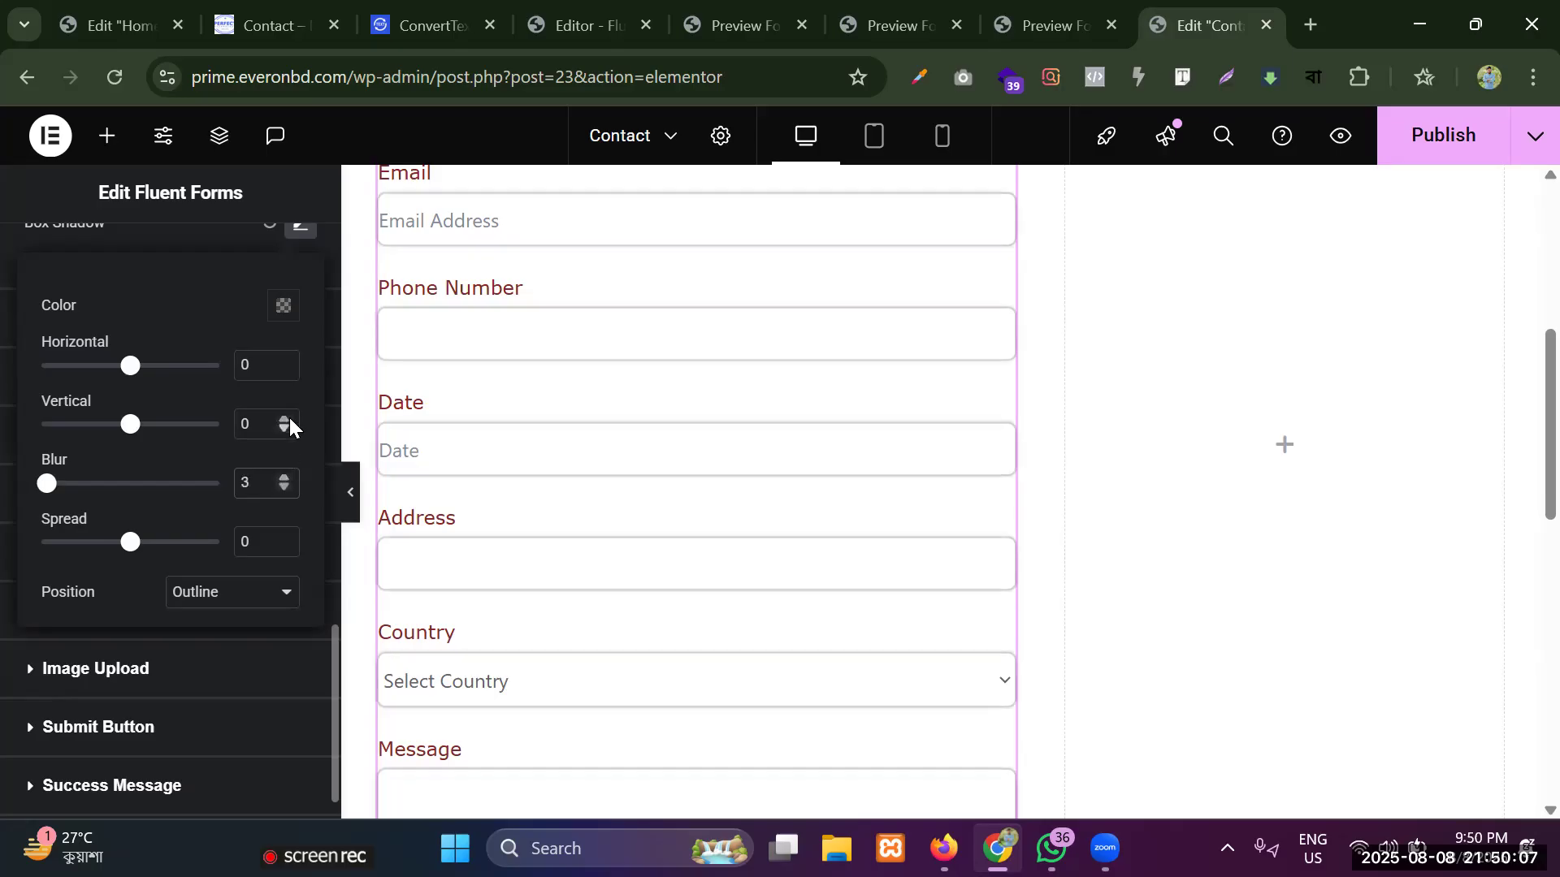
Set the vertical offset of the input fields' box shadow to 2 and their text indent to 17 px.
{"action": "double_click", "coordinate": [290, 418]}
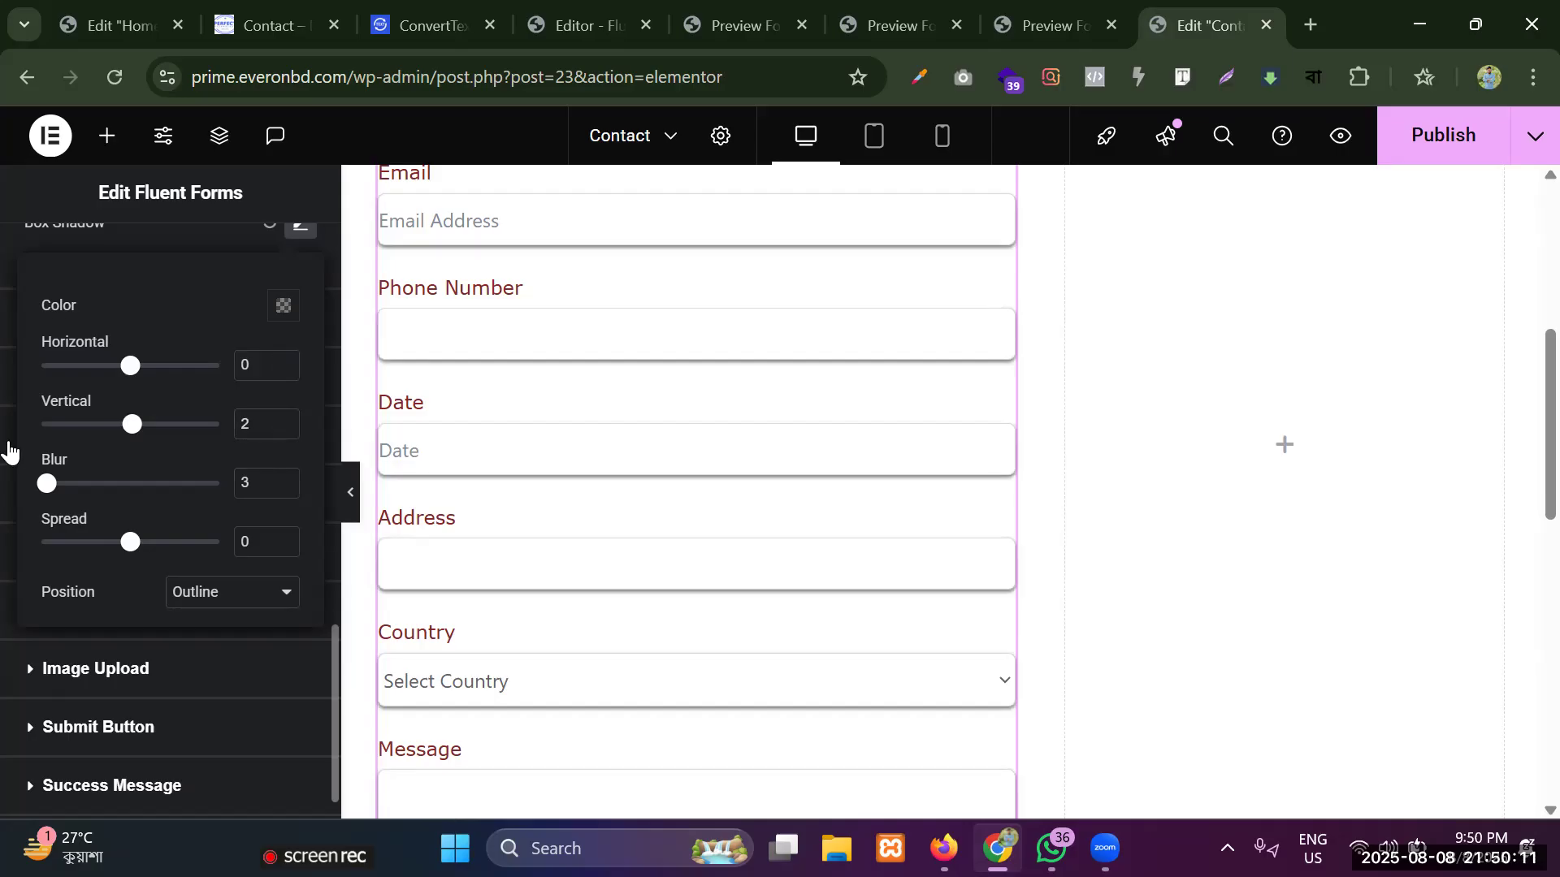
{"action": "scroll", "coordinate": [27, 451], "scroll_direction": "up", "scroll_amount": 10}
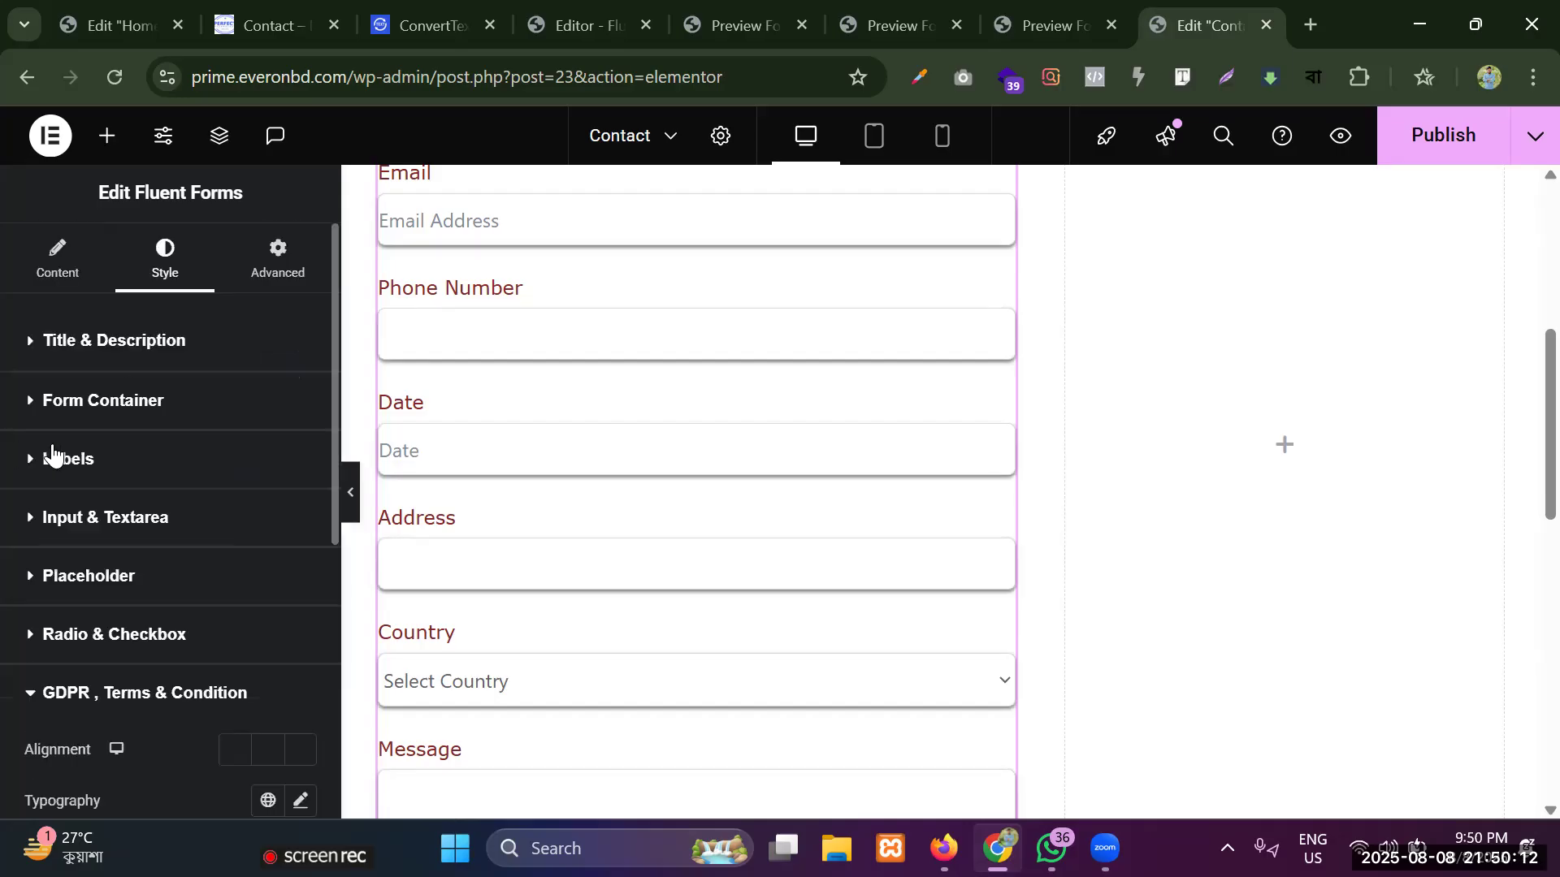
{"action": "left_click", "coordinate": [109, 520]}
{"action": "scroll", "coordinate": [183, 510], "scroll_direction": "down", "scroll_amount": 3}
{"action": "scroll", "coordinate": [183, 510], "scroll_direction": "down", "scroll_amount": 2}
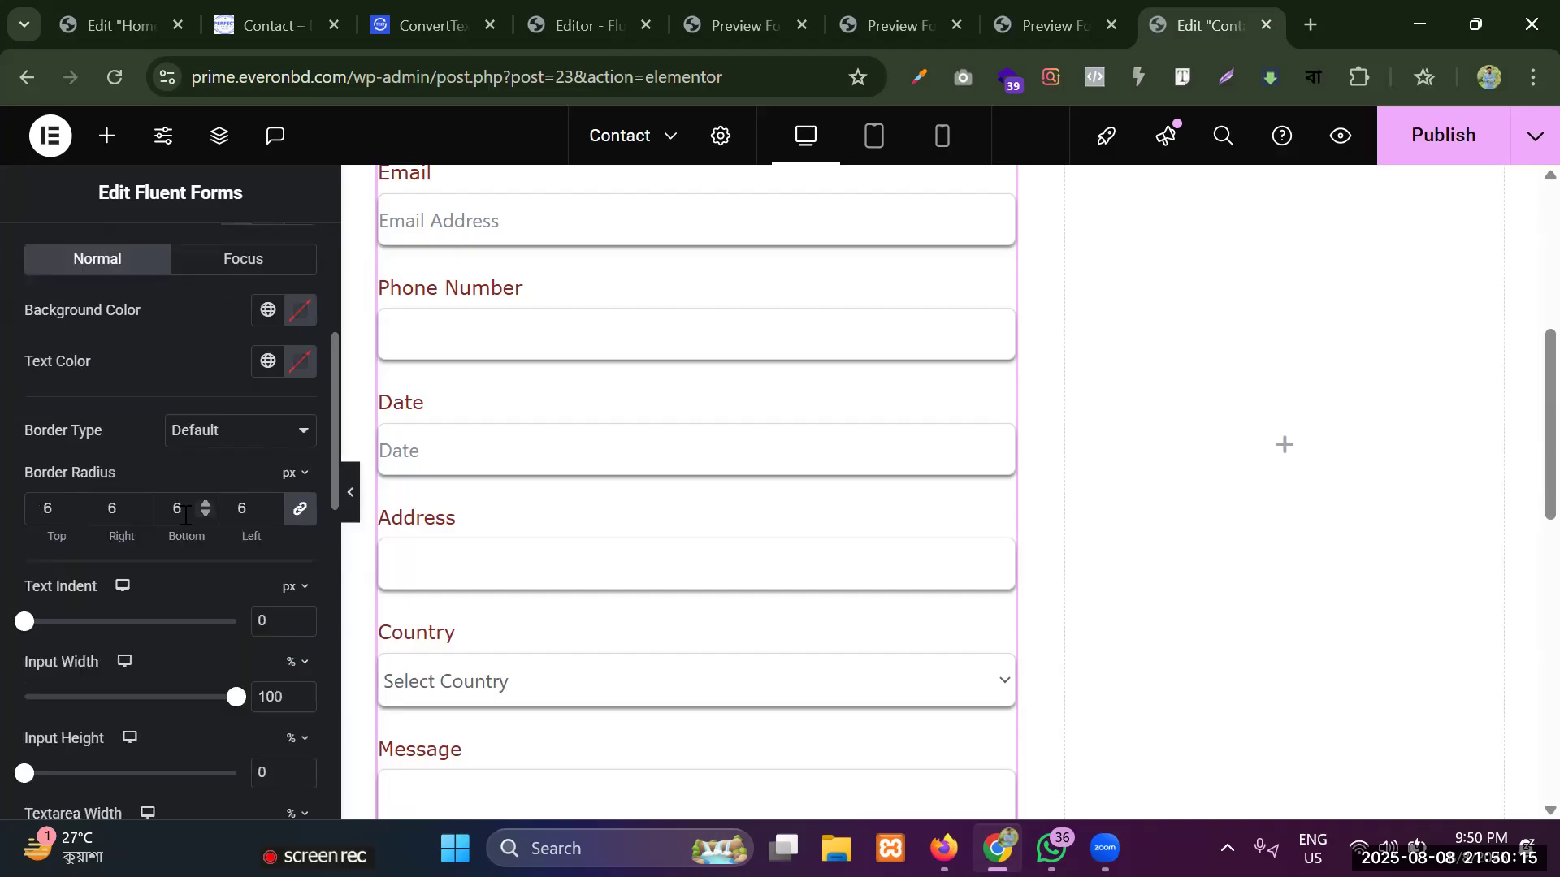
{"action": "scroll", "coordinate": [89, 513], "scroll_direction": "down", "scroll_amount": 2}
{"action": "left_click_drag", "start_coordinate": [54, 507], "coordinate": [84, 506]}
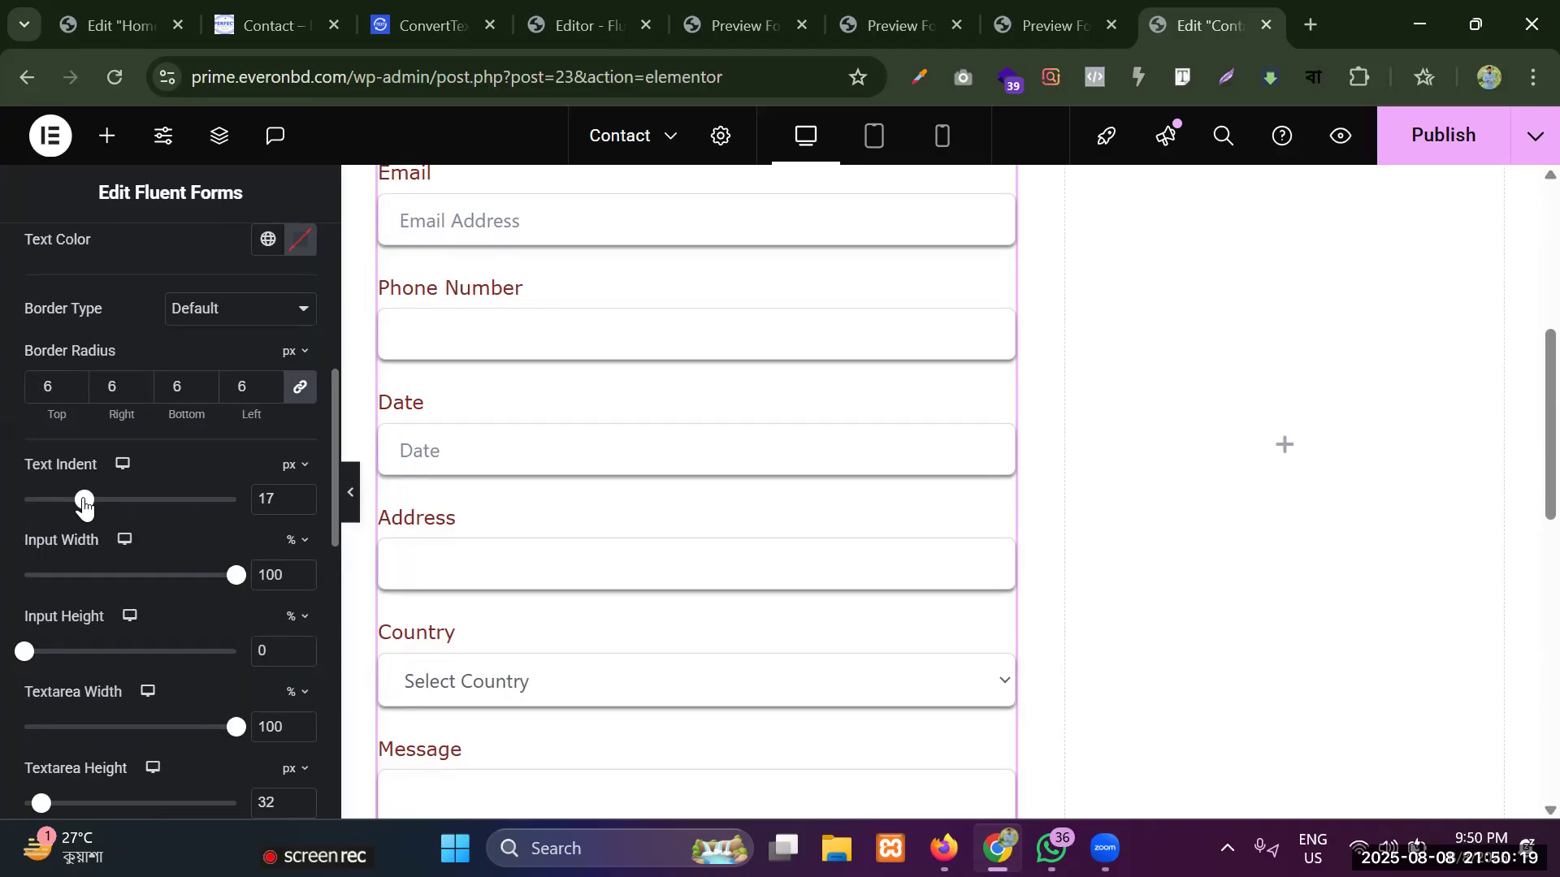
{"action": "scroll", "coordinate": [609, 455], "scroll_direction": "down", "scroll_amount": 3}
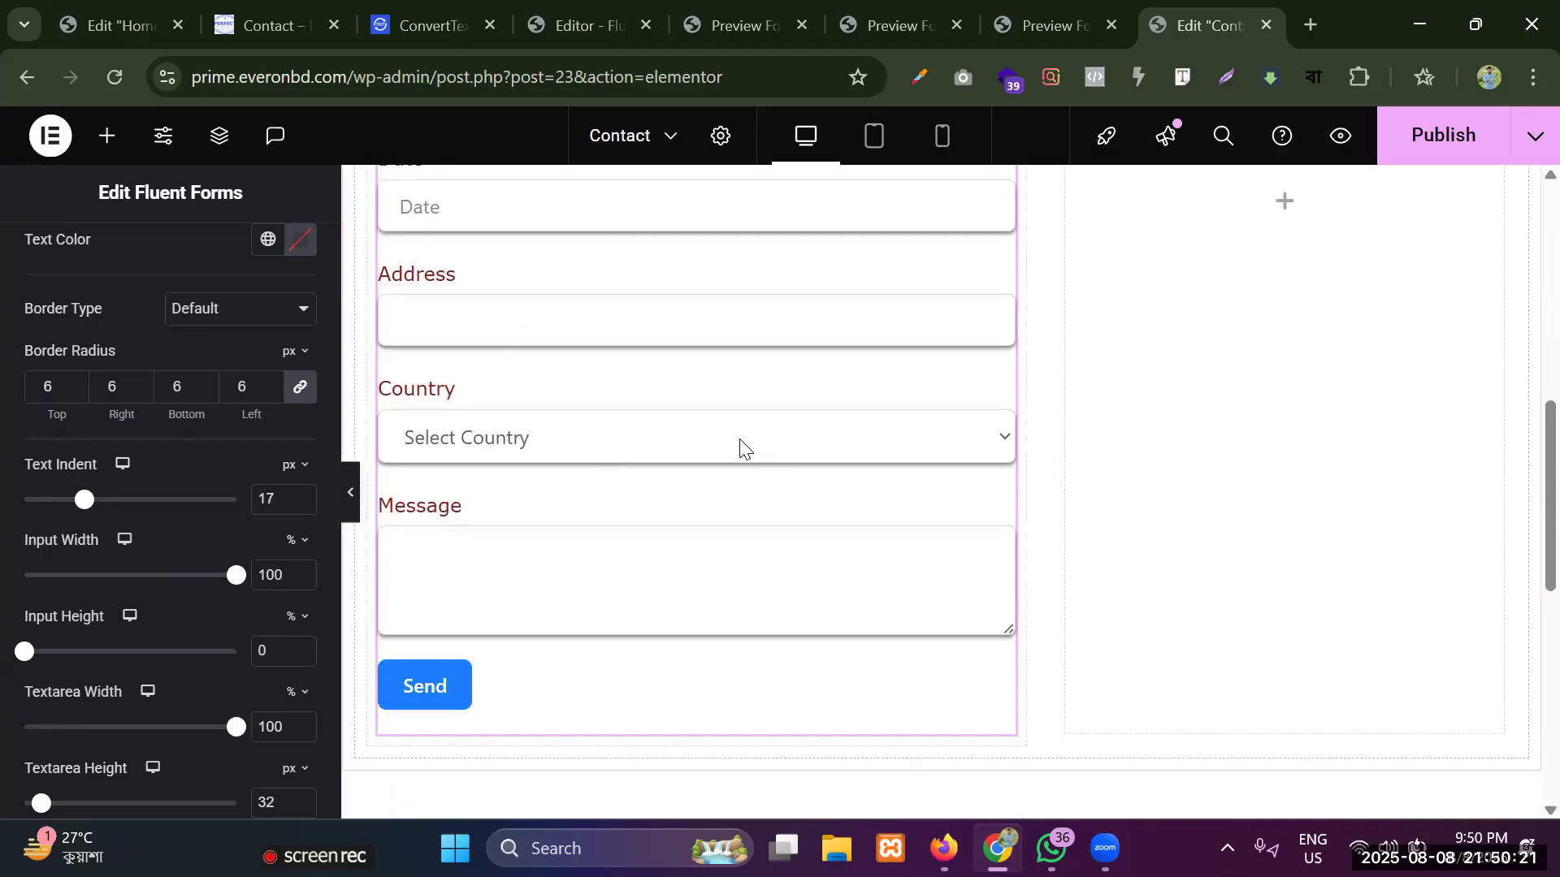
{"action": "scroll", "coordinate": [723, 414], "scroll_direction": "up", "scroll_amount": 8}
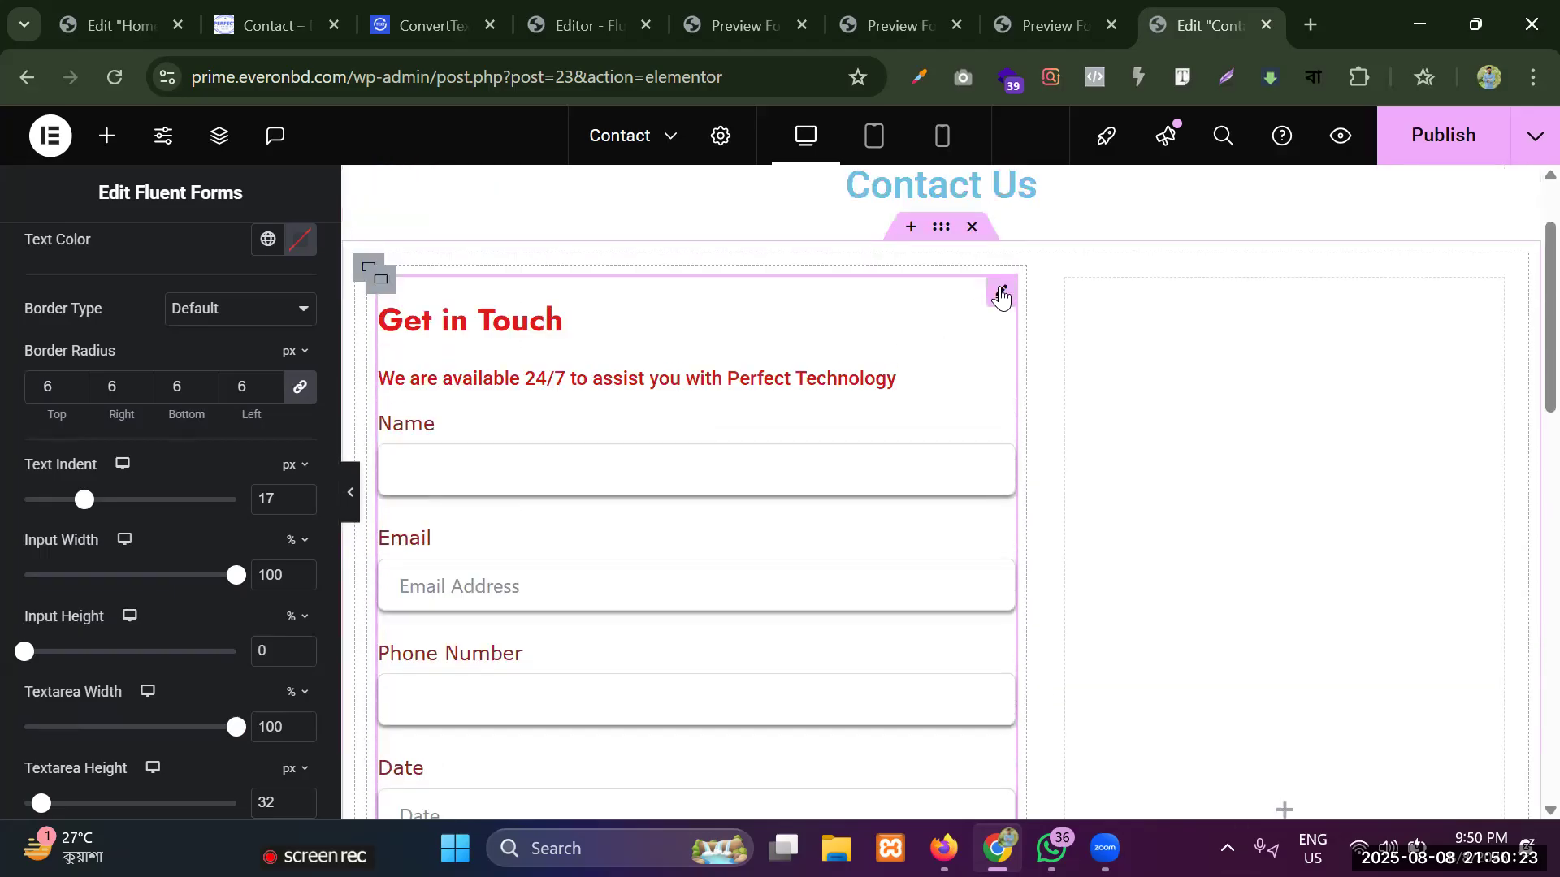
Set the placeholder text color of the form fields to red #E03434.
{"action": "scroll", "coordinate": [52, 314], "scroll_direction": "up", "scroll_amount": 6}
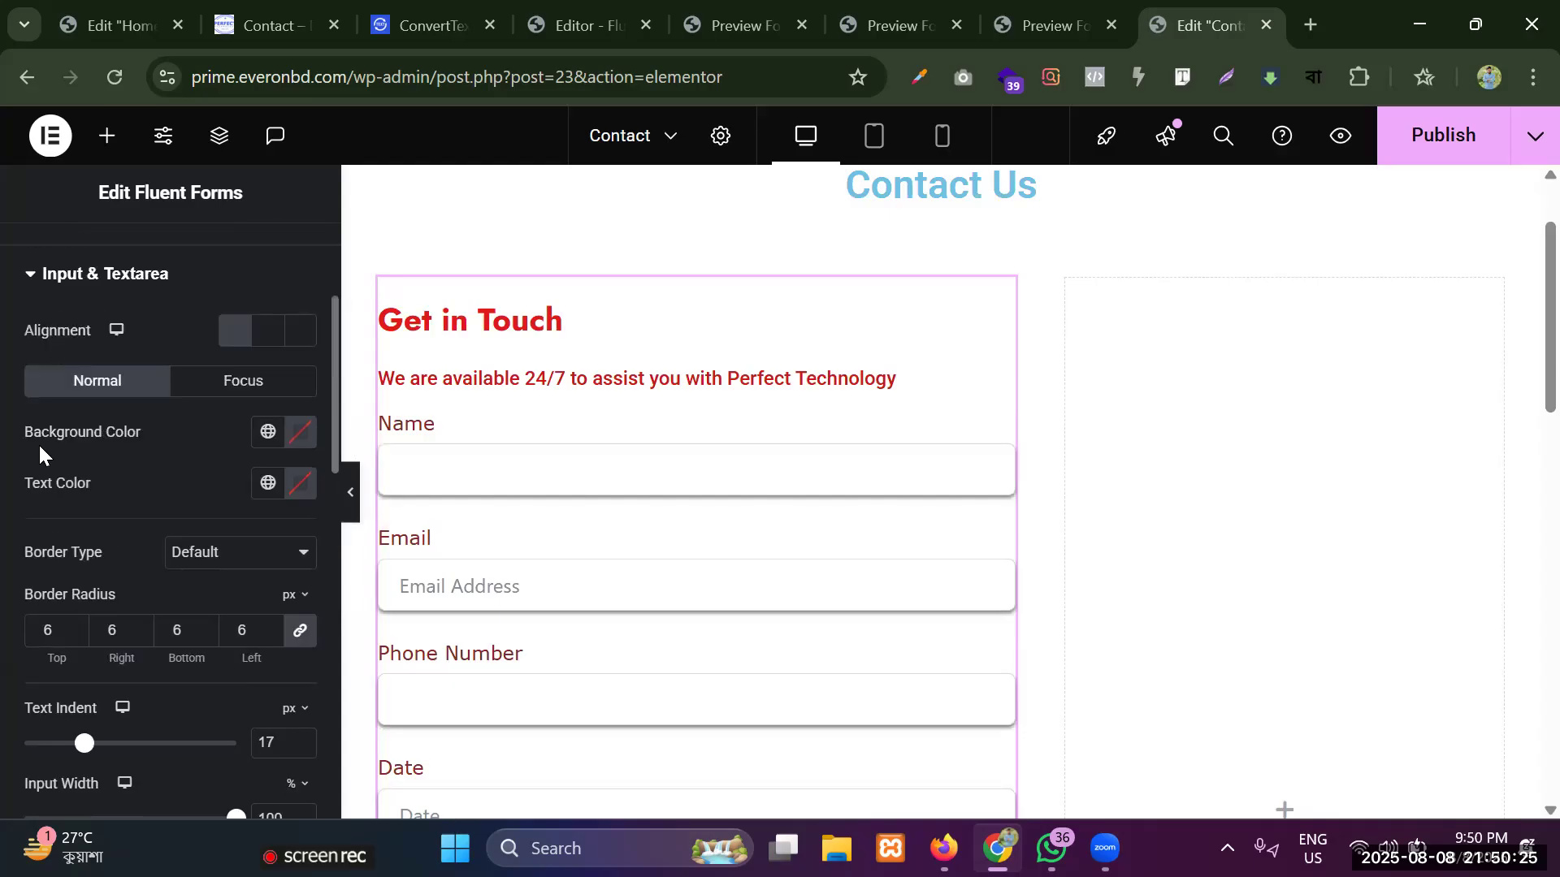
{"action": "left_click", "coordinate": [46, 524]}
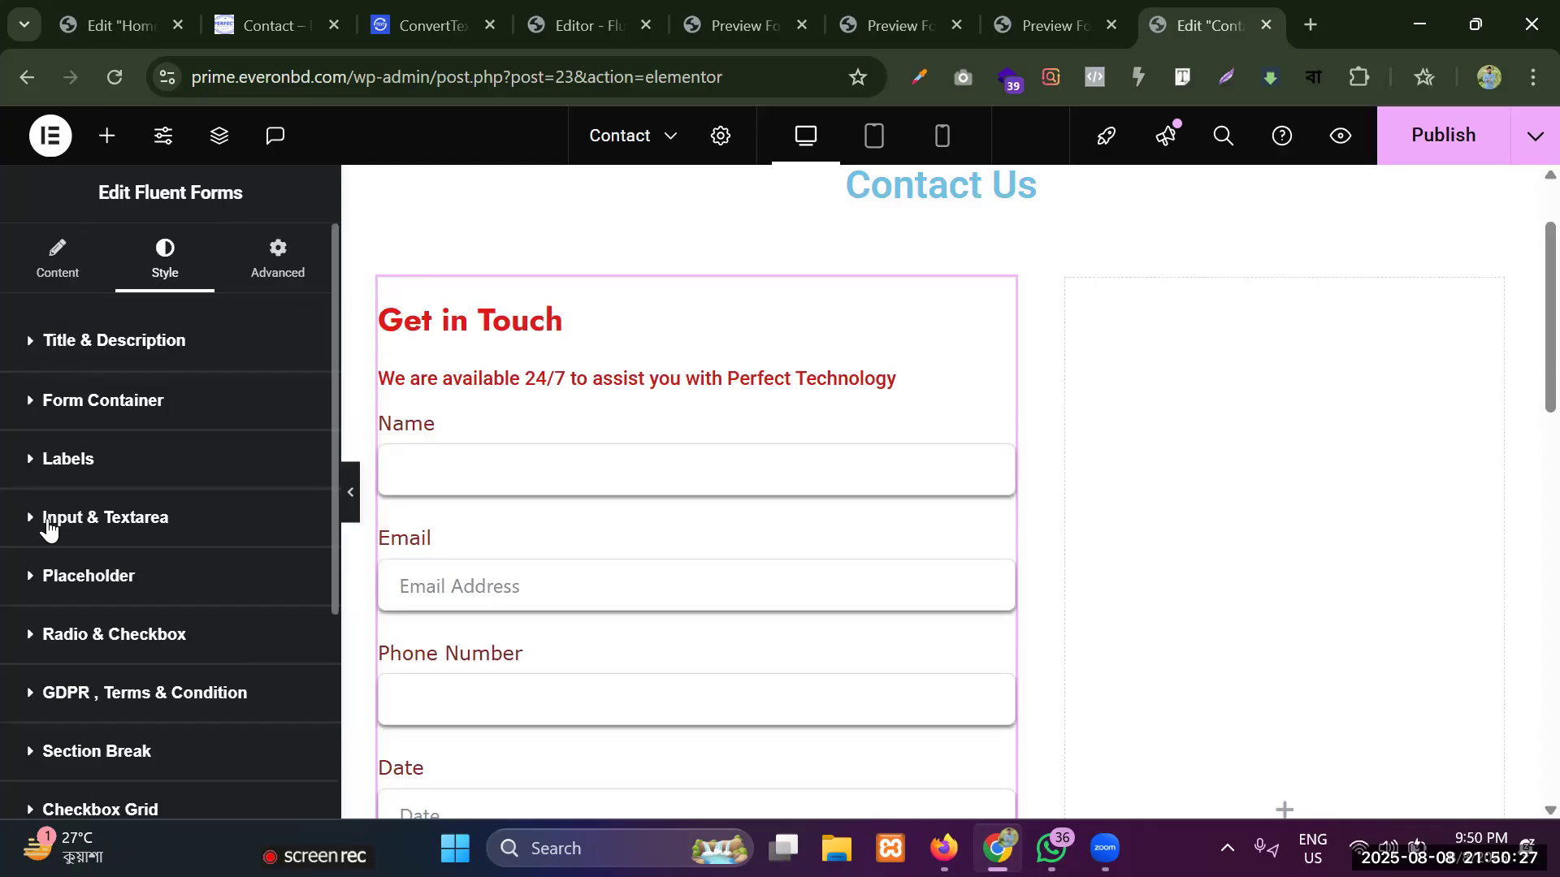
{"action": "left_click", "coordinate": [84, 575]}
{"action": "scroll", "coordinate": [134, 506], "scroll_direction": "down", "scroll_amount": 3}
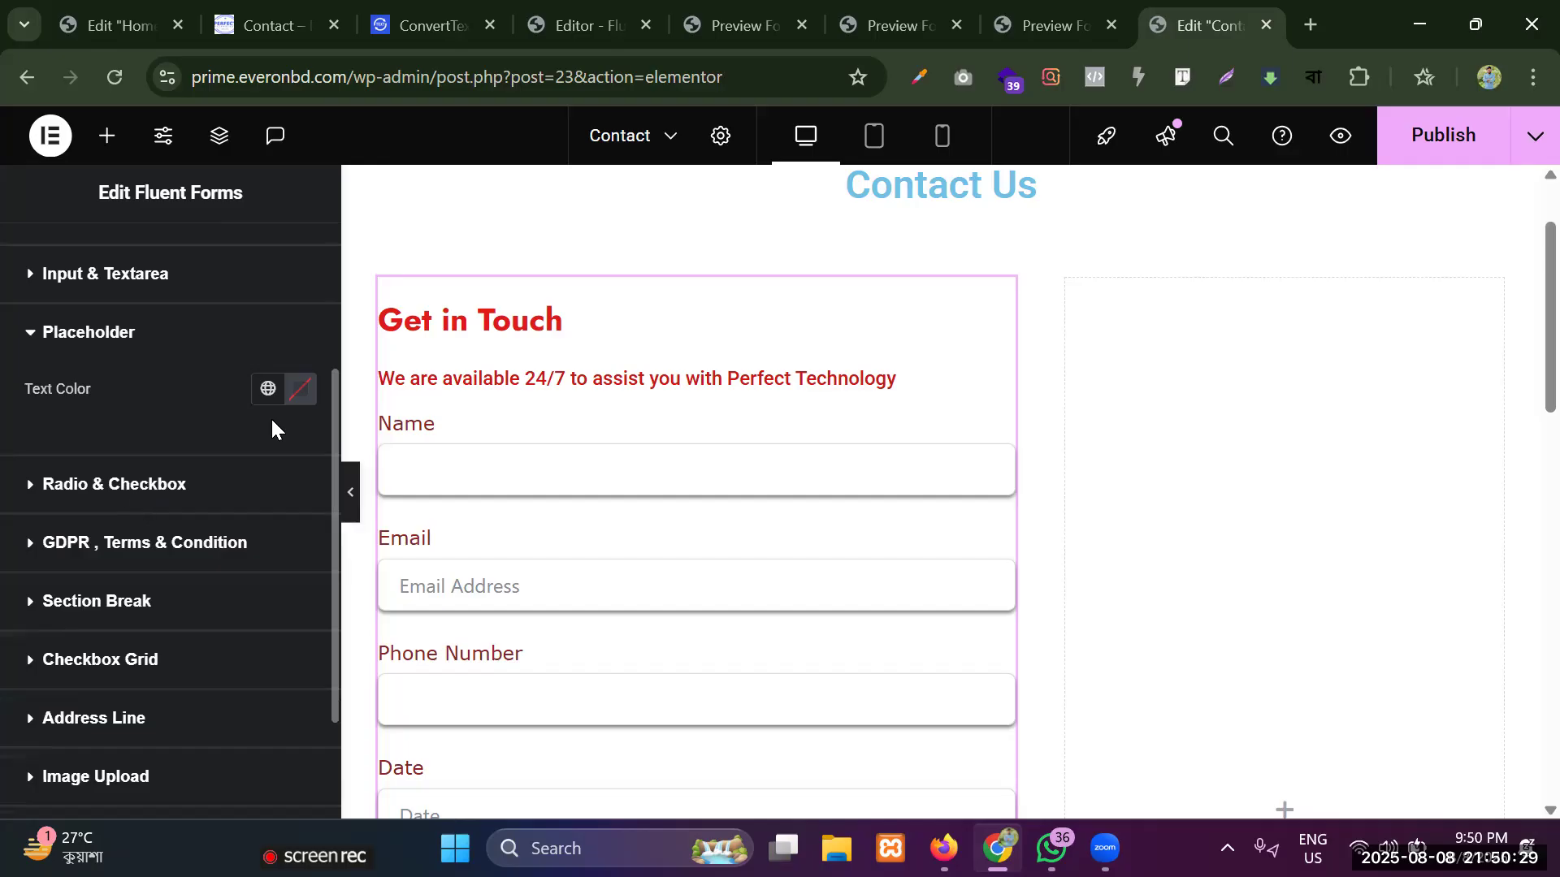
{"action": "left_click", "coordinate": [301, 389]}
{"action": "left_click", "coordinate": [338, 536]}
{"action": "left_click", "coordinate": [375, 509]}
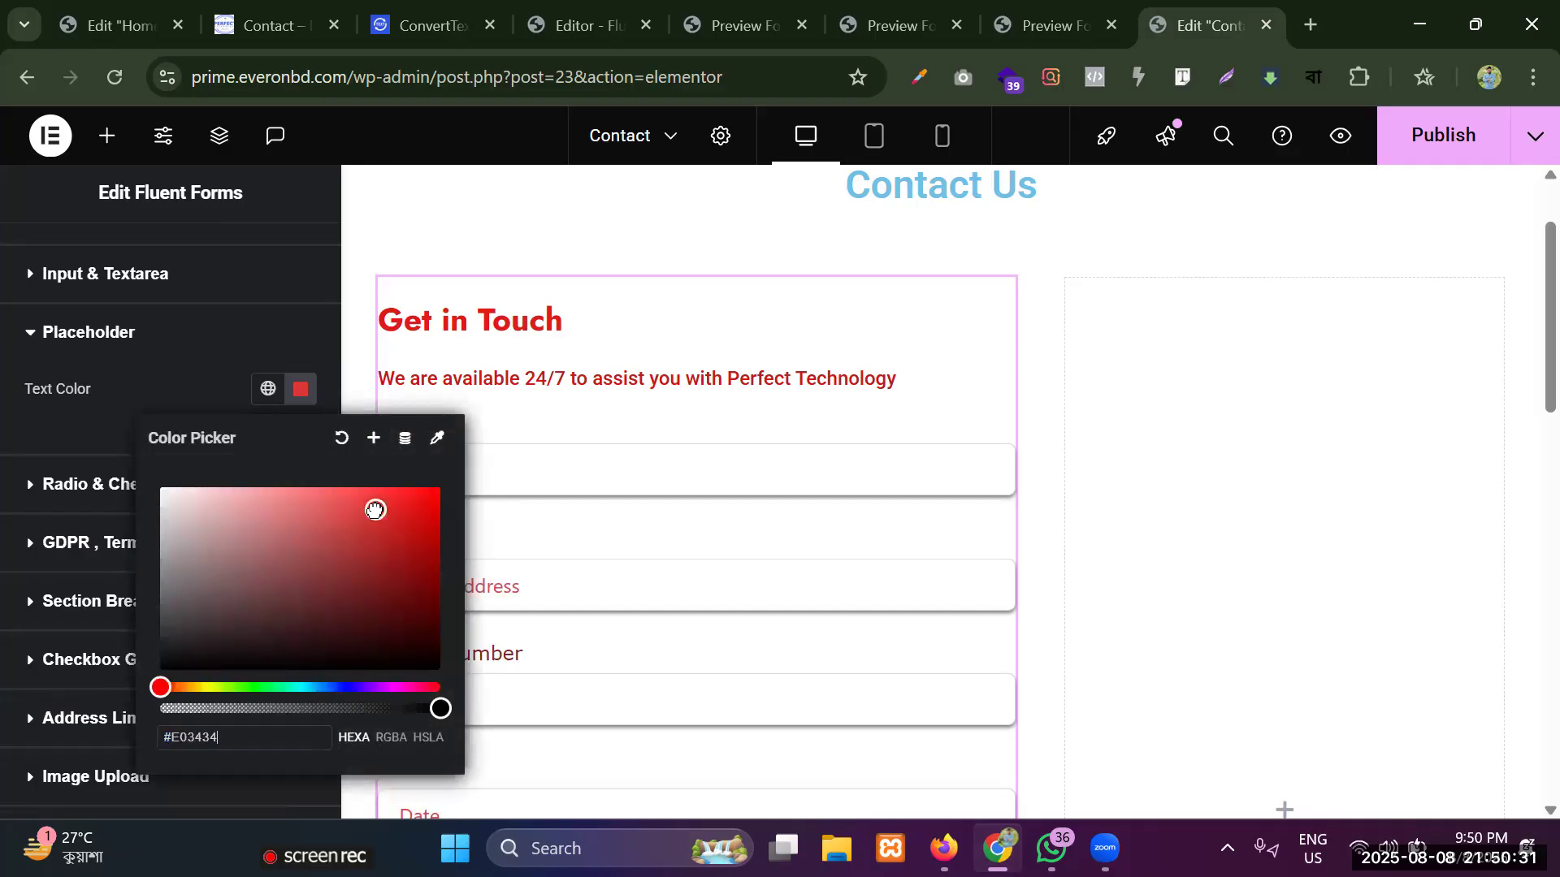
{"action": "left_click", "coordinate": [81, 358]}
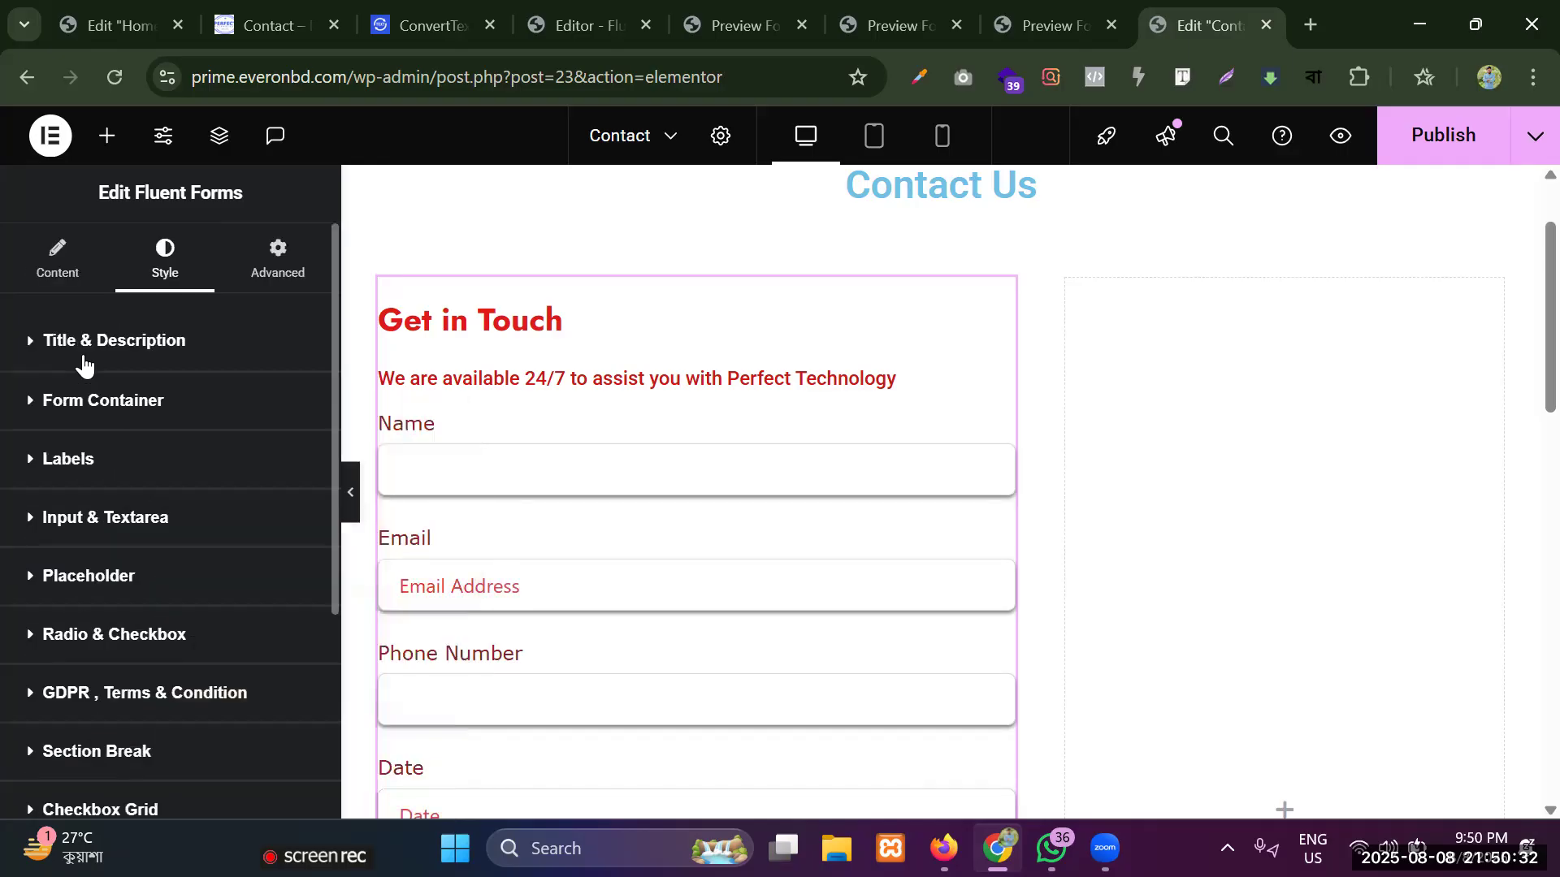
Review the placeholder text in the form fields and open the Radio & Checkbox style settings.
{"action": "left_click", "coordinate": [91, 596]}
{"action": "scroll", "coordinate": [557, 586], "scroll_direction": "down", "scroll_amount": 1}
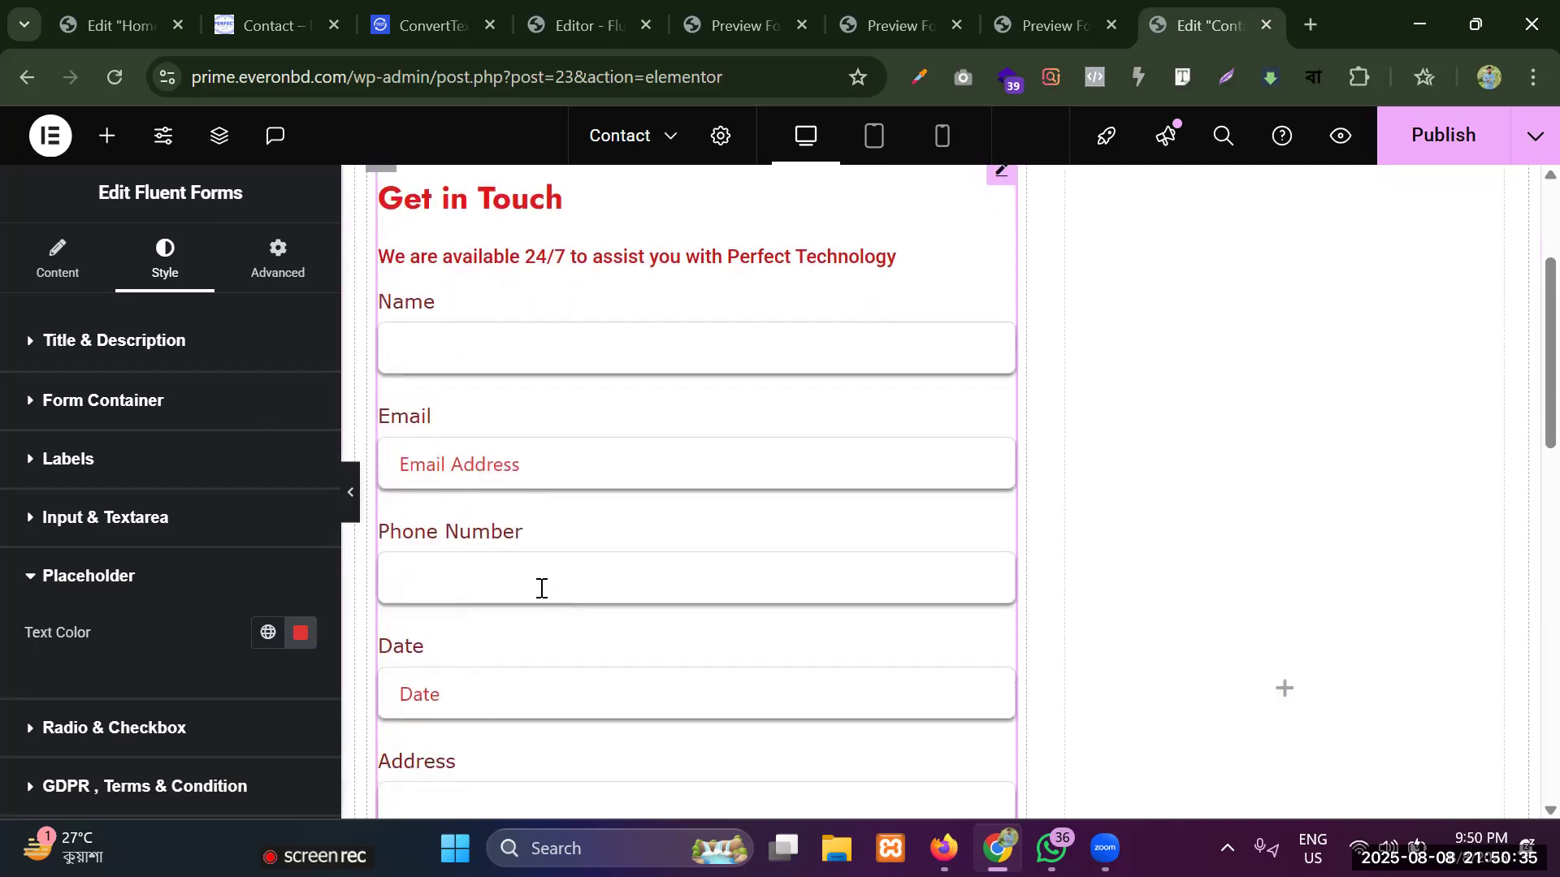
{"action": "scroll", "coordinate": [163, 582], "scroll_direction": "down", "scroll_amount": 3}
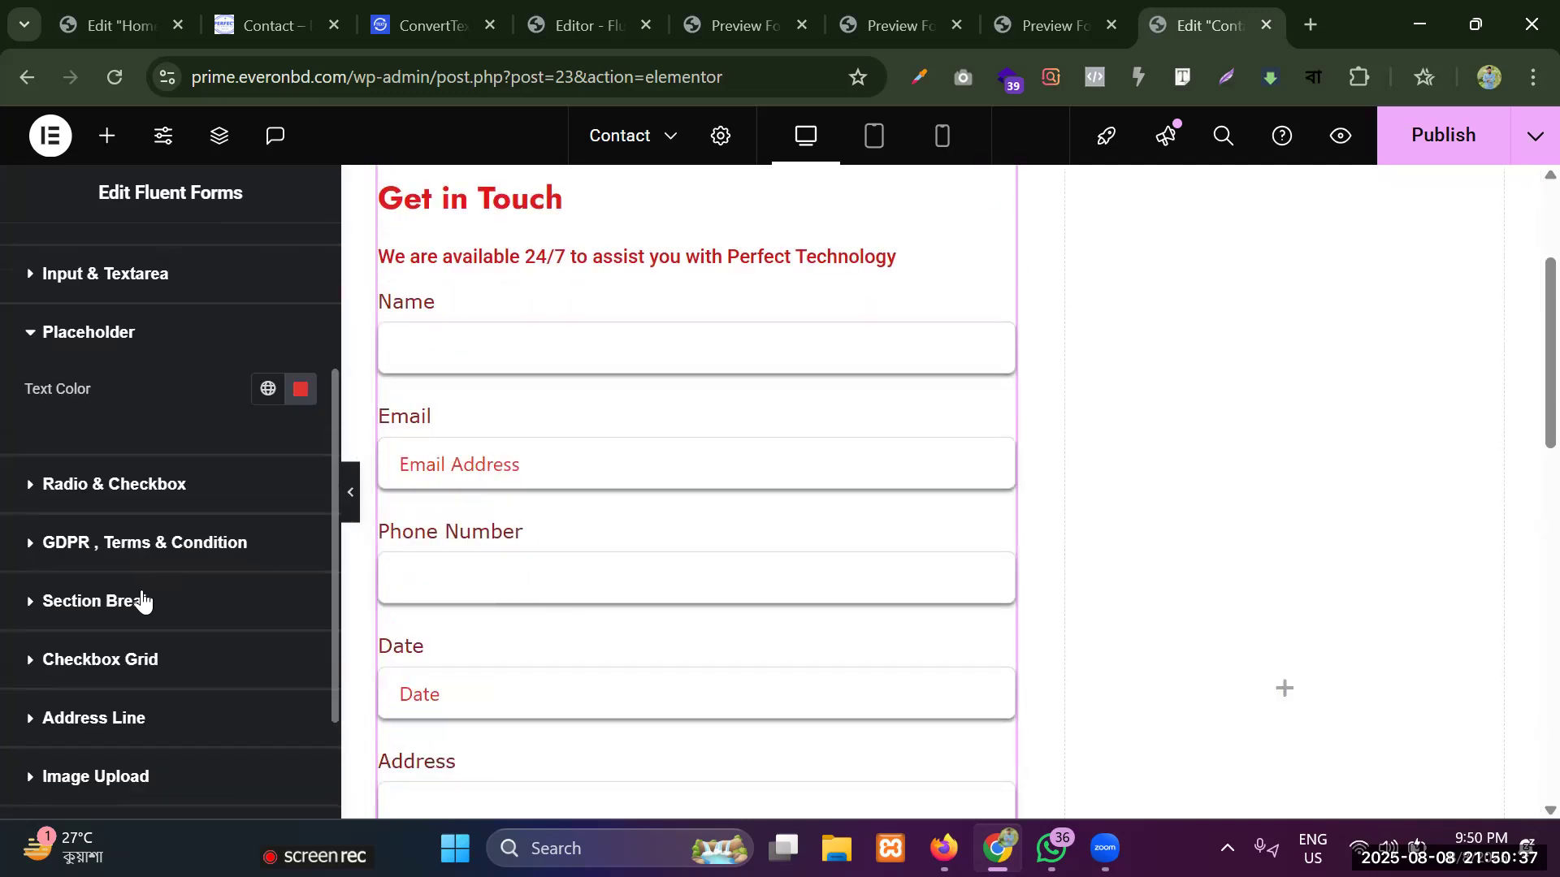
{"action": "left_click", "coordinate": [104, 485]}
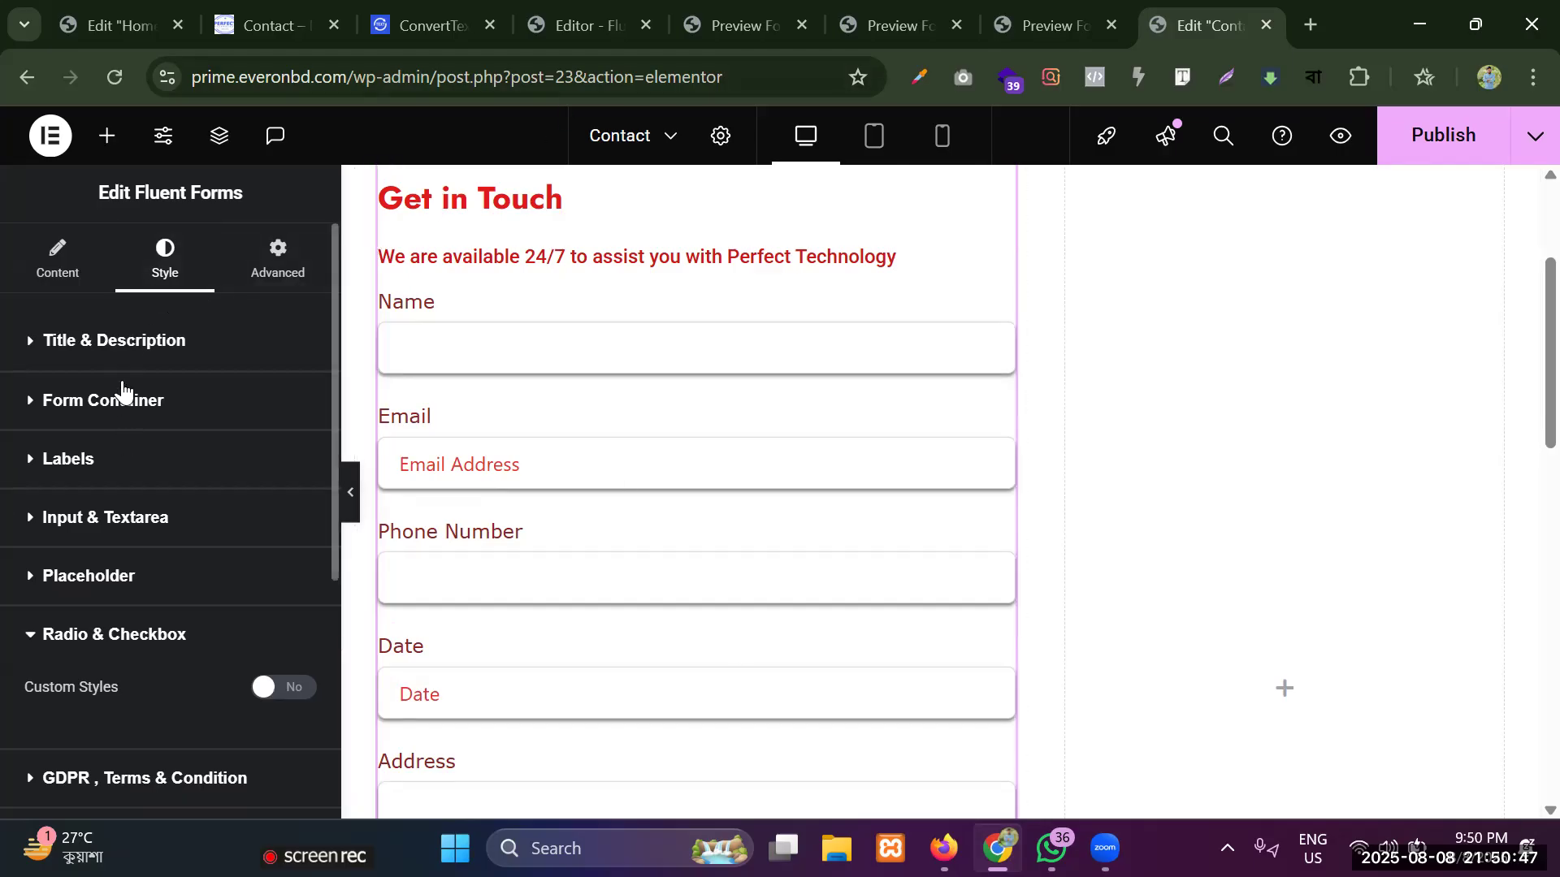
Try turning on custom styles for the form's radio buttons and checkboxes.
{"action": "scroll", "coordinate": [110, 546], "scroll_direction": "down", "scroll_amount": 2}
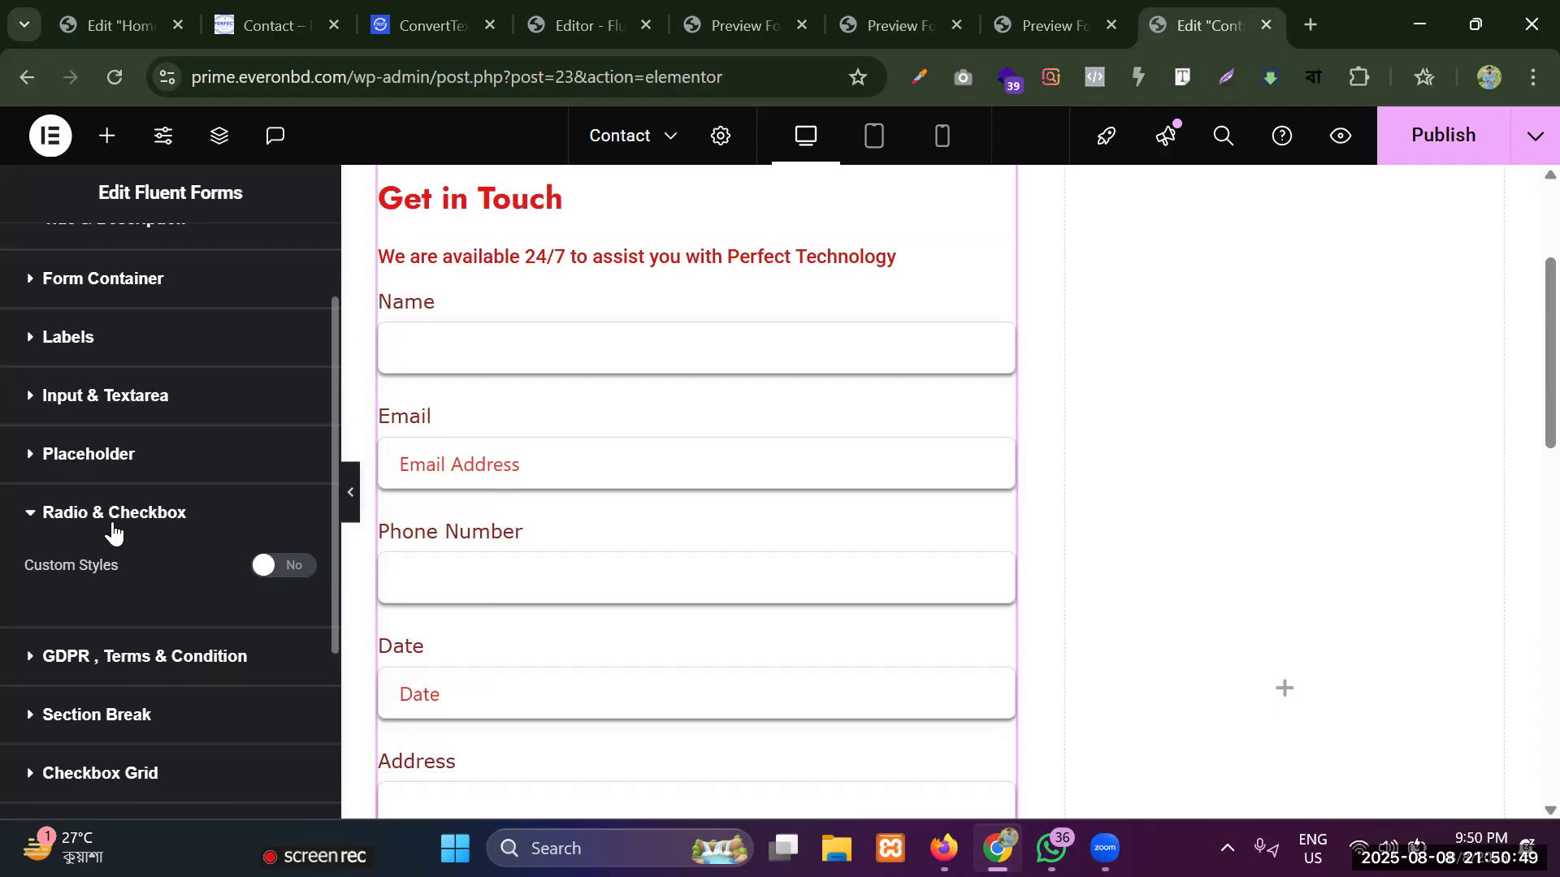
{"action": "left_click", "coordinate": [284, 578]}
{"action": "left_click", "coordinate": [275, 575]}
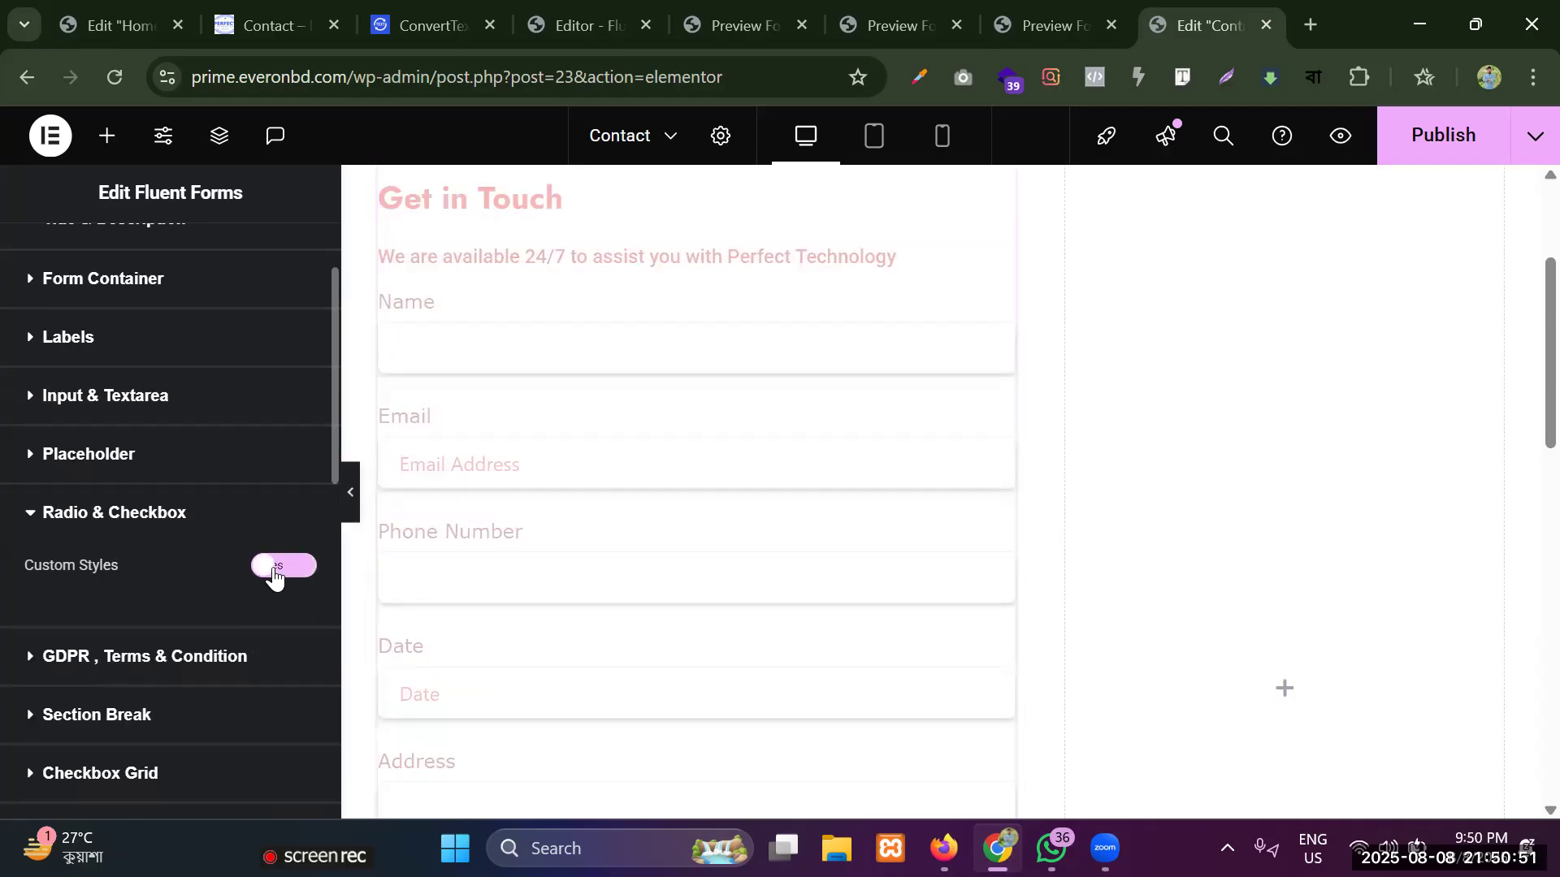
{"action": "left_click", "coordinate": [289, 579]}
{"action": "left_click", "coordinate": [288, 578]}
Open the GDPR, Terms & Condition style settings and look over the rest of the form down to its Send button.
{"action": "scroll", "coordinate": [130, 540], "scroll_direction": "down", "scroll_amount": 2}
{"action": "scroll", "coordinate": [130, 540], "scroll_direction": "down", "scroll_amount": 2}
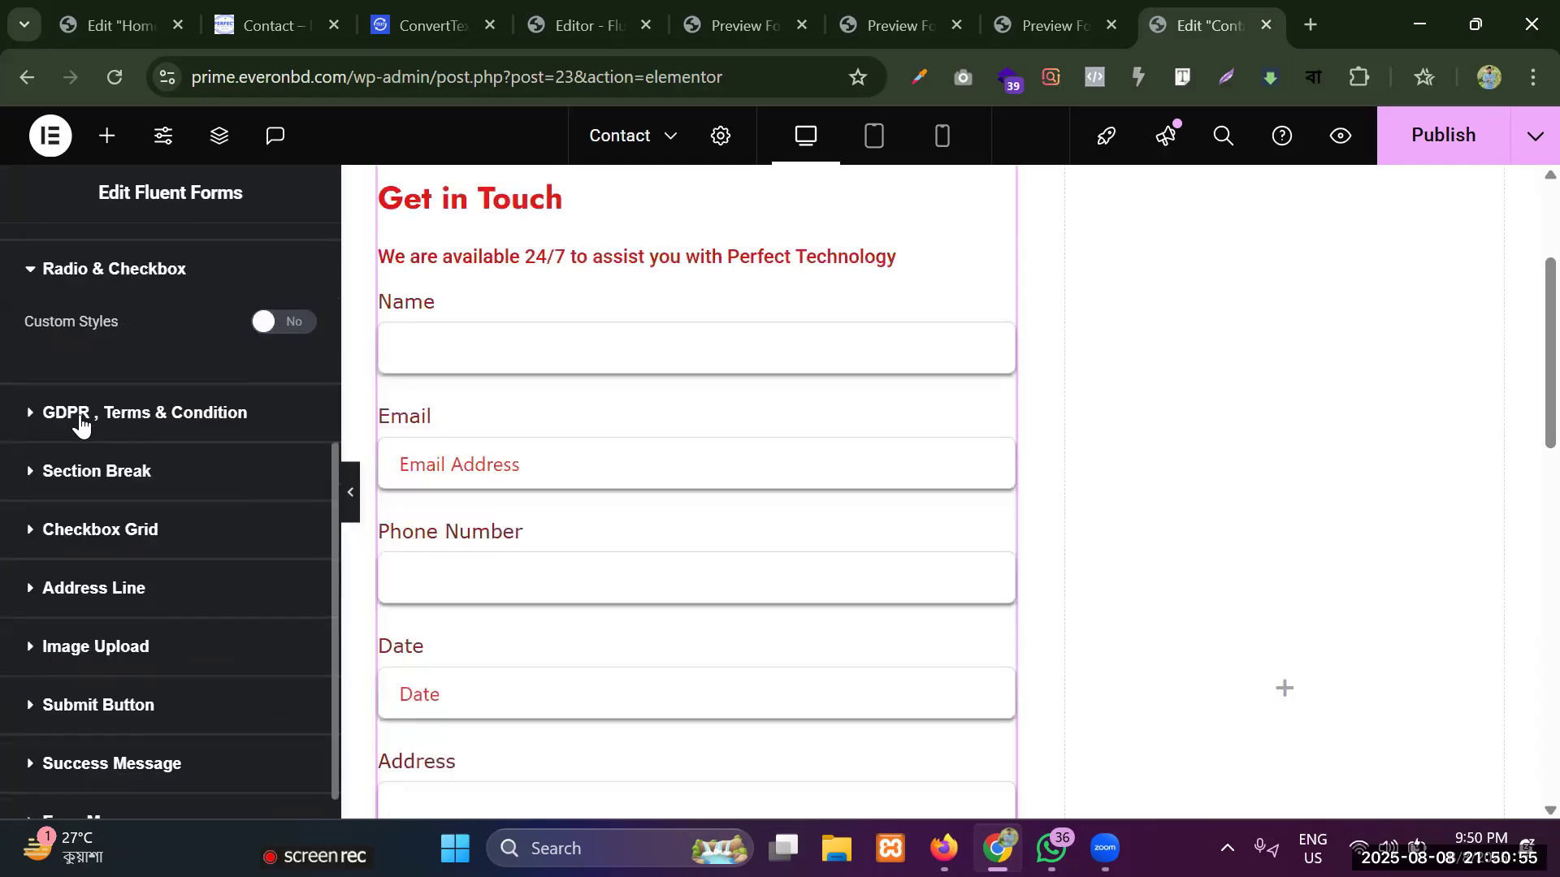
{"action": "left_click", "coordinate": [57, 420]}
{"action": "scroll", "coordinate": [609, 452], "scroll_direction": "down", "scroll_amount": 3}
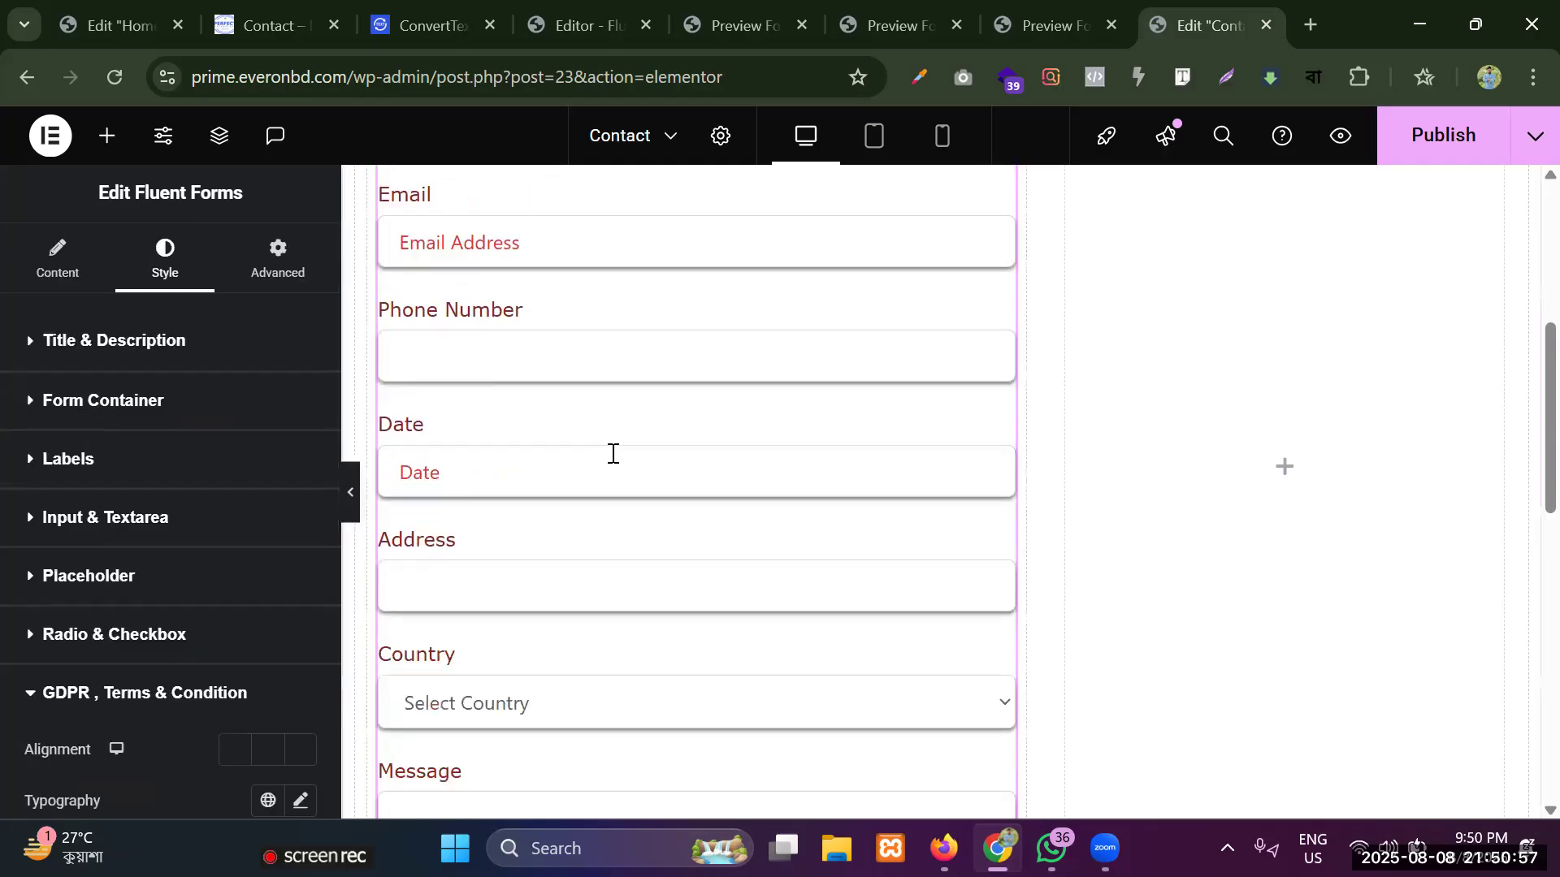
{"action": "scroll", "coordinate": [611, 453], "scroll_direction": "down", "scroll_amount": 3}
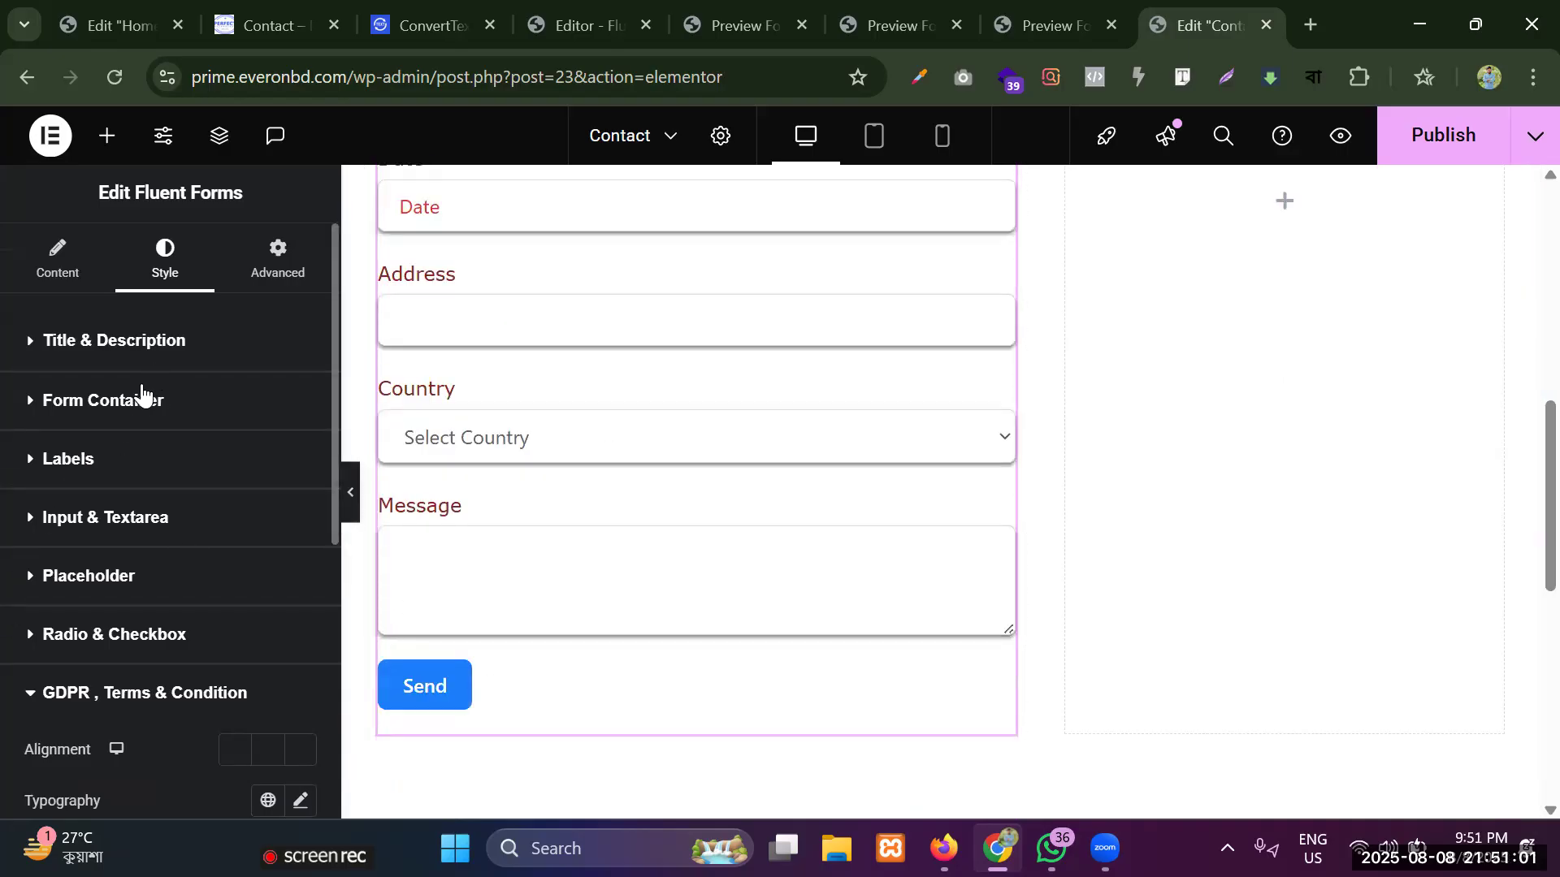
Publish the Contact page and open its preview.
{"action": "scroll", "coordinate": [446, 418], "scroll_direction": "up", "scroll_amount": 3}
{"action": "left_click", "coordinate": [1420, 137]}
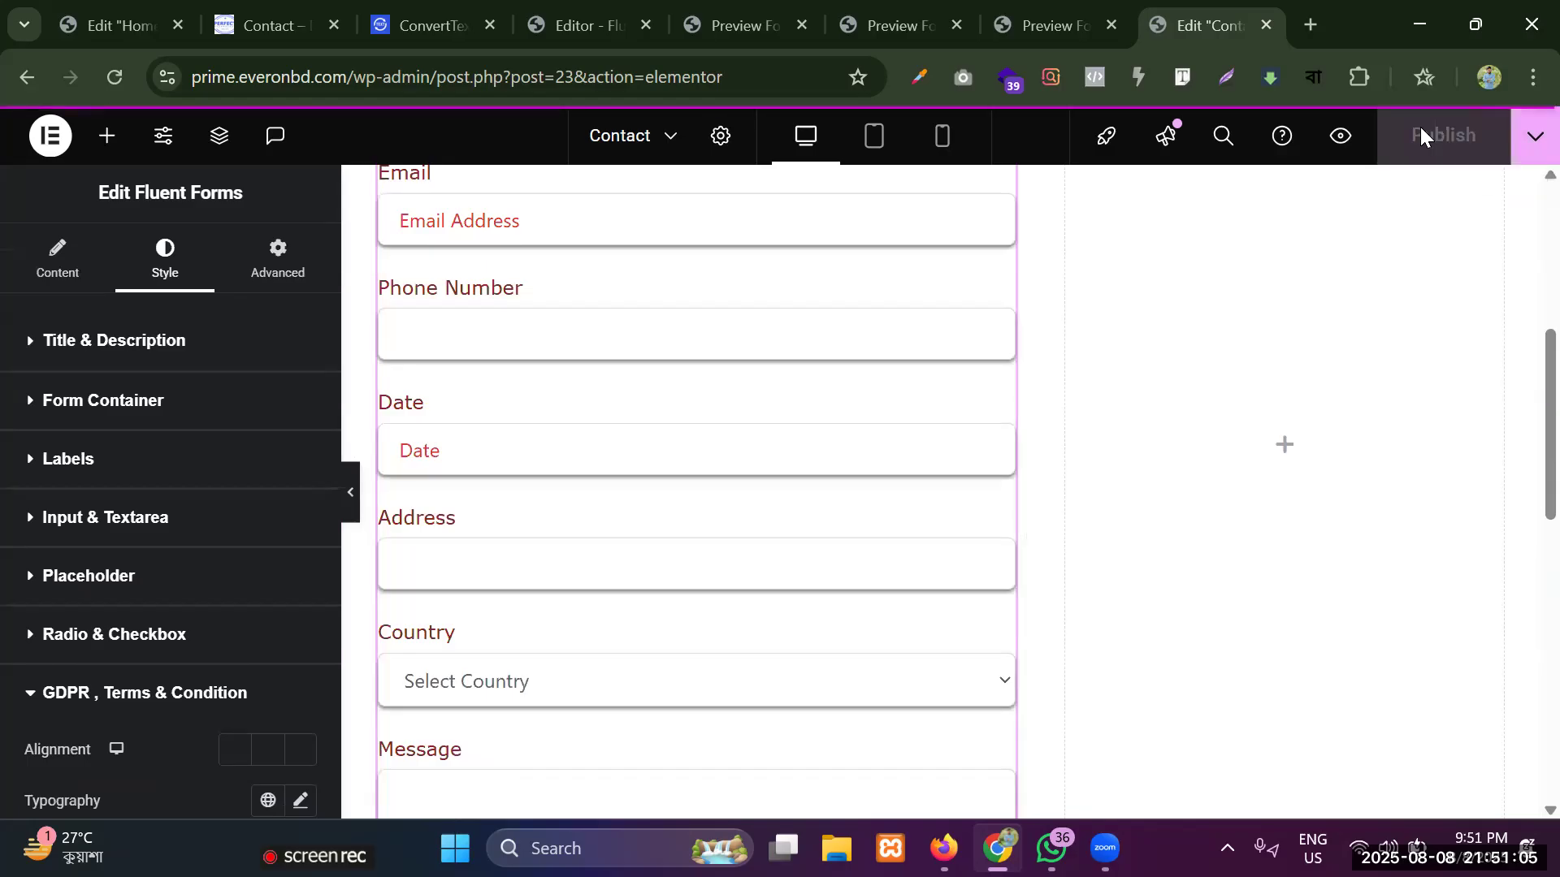
{"action": "left_click", "coordinate": [1336, 150]}
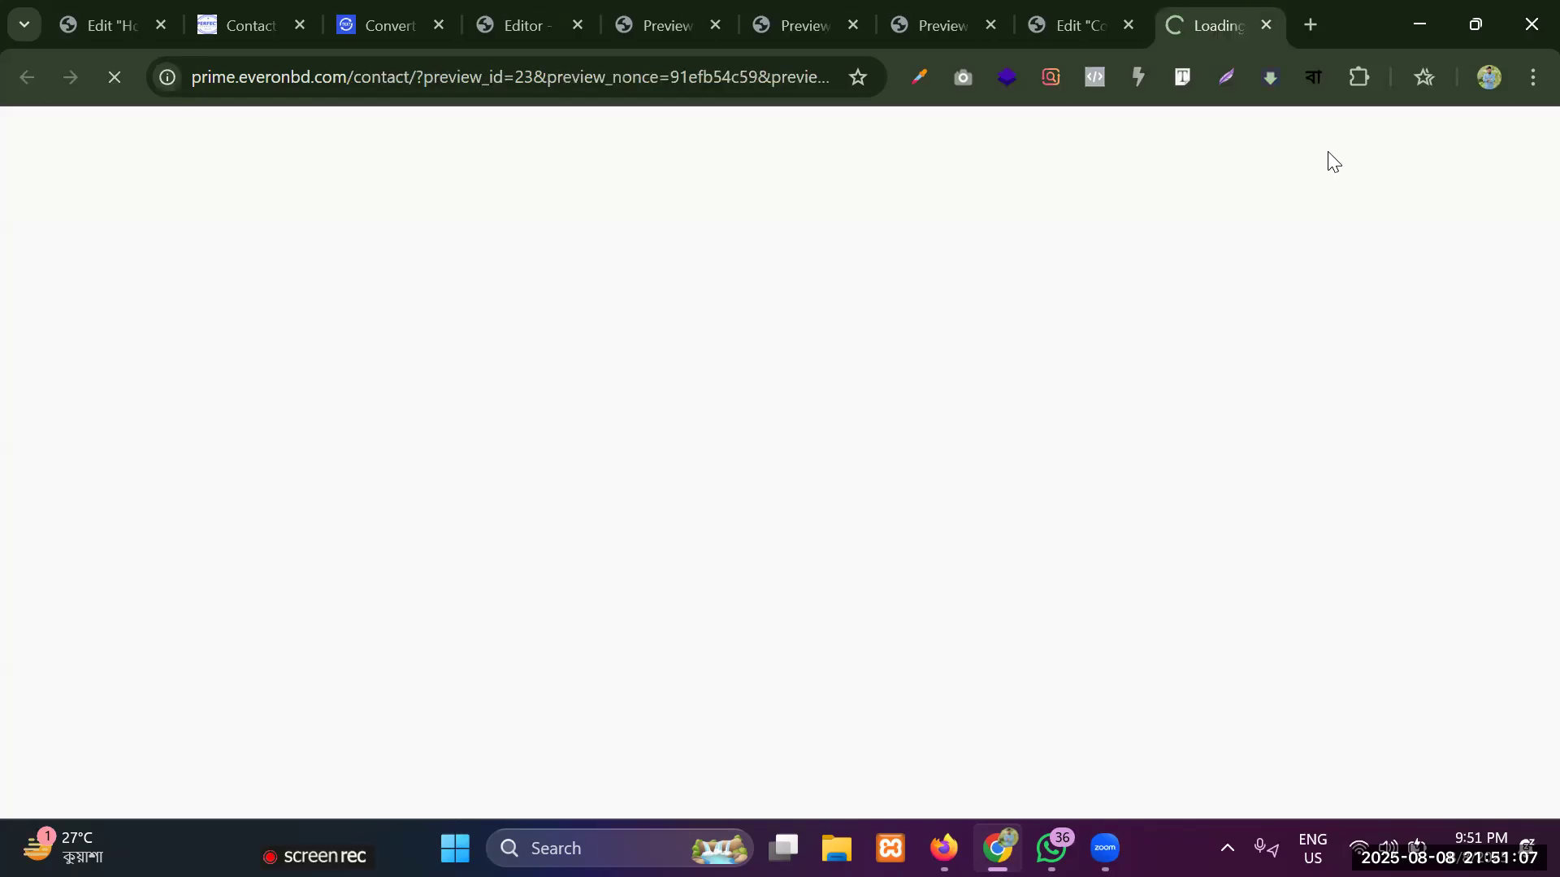
Check the form in the page preview, trying Afghanistan as the country and testing the email field's focus.
{"action": "scroll", "coordinate": [325, 504], "scroll_direction": "down", "scroll_amount": 1}
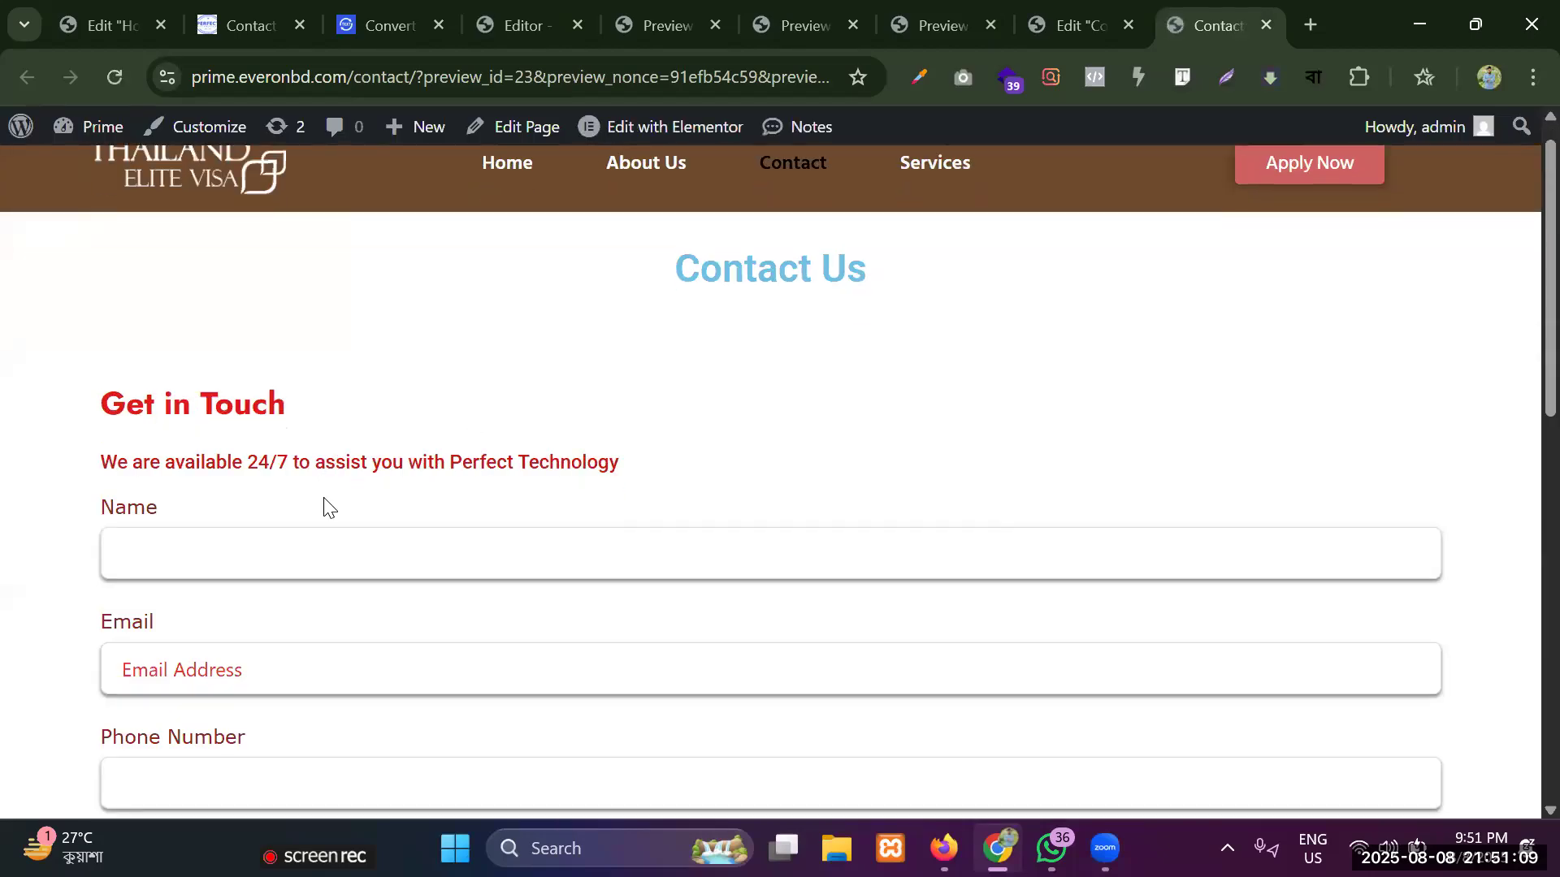
{"action": "scroll", "coordinate": [324, 504], "scroll_direction": "down", "scroll_amount": 8}
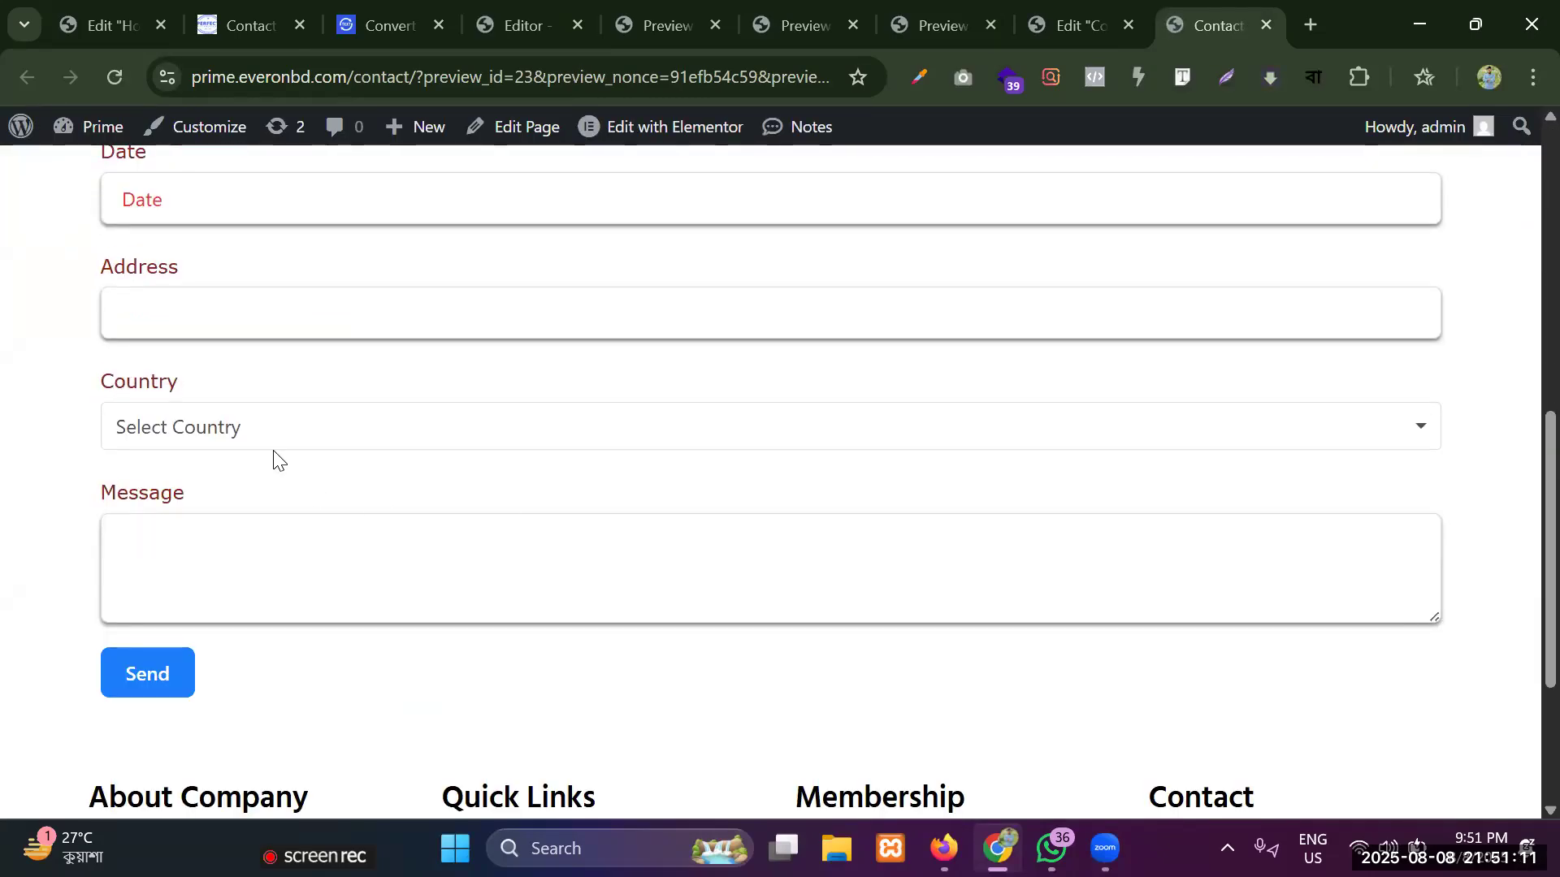
{"action": "left_click", "coordinate": [268, 428]}
{"action": "left_click", "coordinate": [176, 590]}
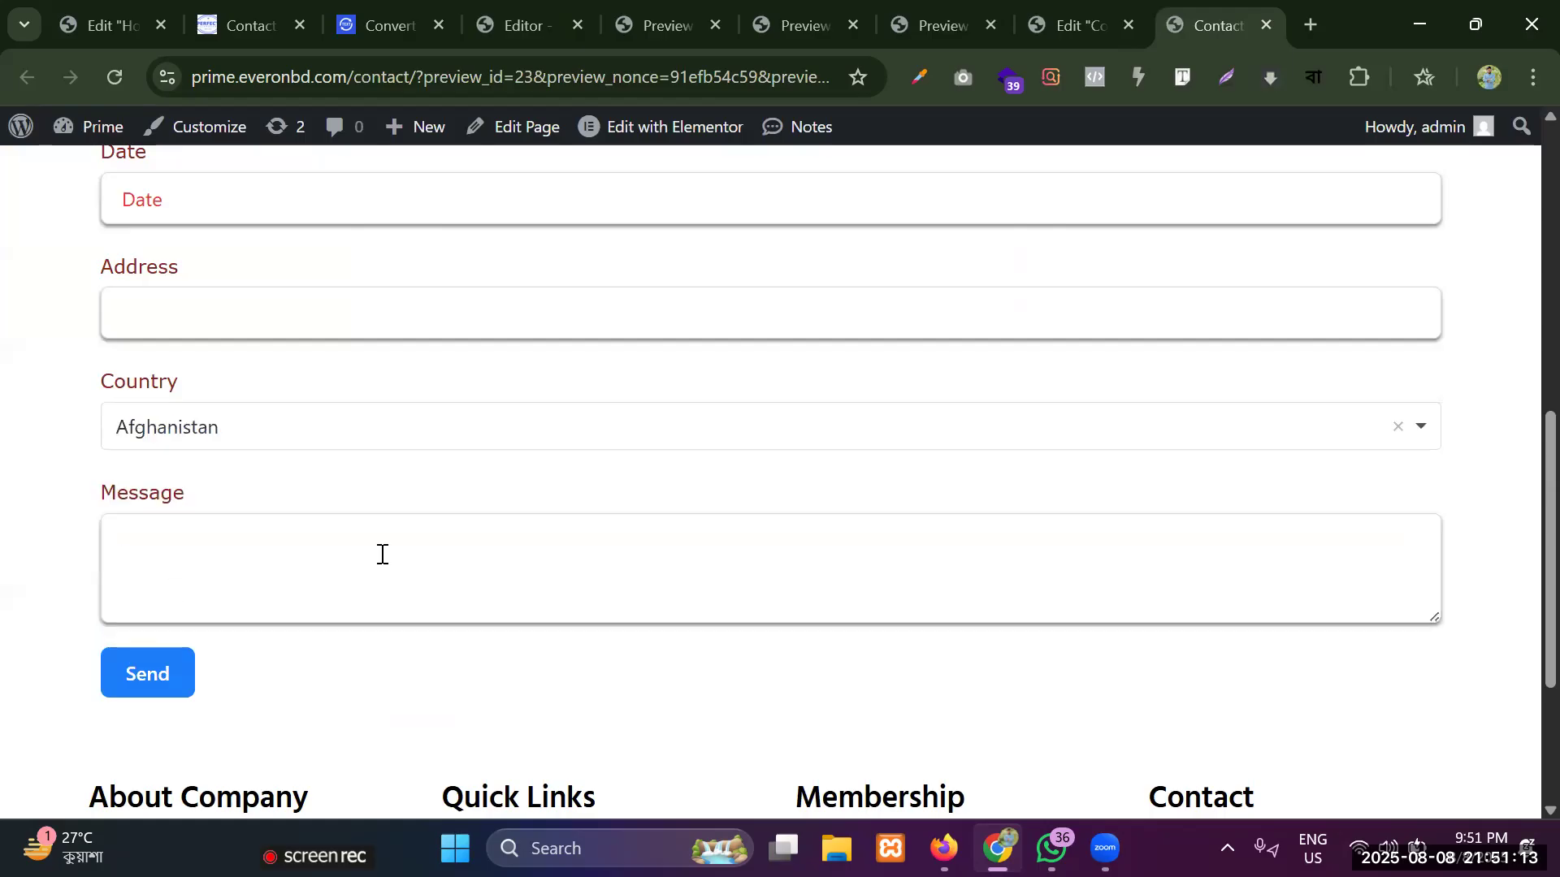
{"action": "scroll", "coordinate": [382, 554], "scroll_direction": "up", "scroll_amount": 7}
{"action": "left_click", "coordinate": [279, 481]}
{"action": "left_click", "coordinate": [222, 573]}
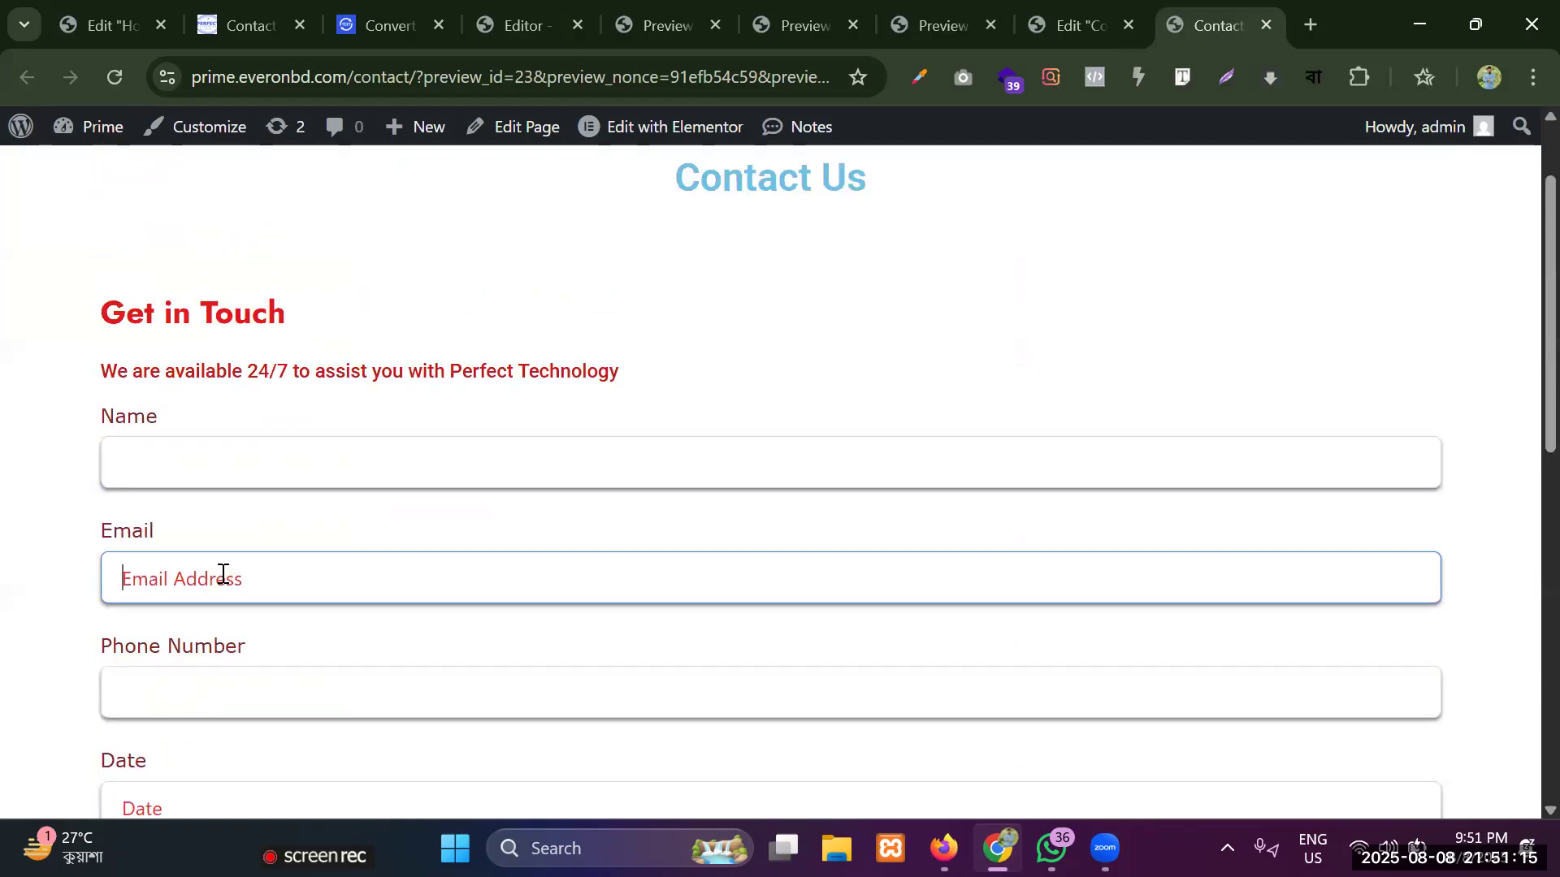
{"action": "scroll", "coordinate": [223, 573], "scroll_direction": "down", "scroll_amount": 7}
{"action": "scroll", "coordinate": [219, 574], "scroll_direction": "up", "scroll_amount": 8}
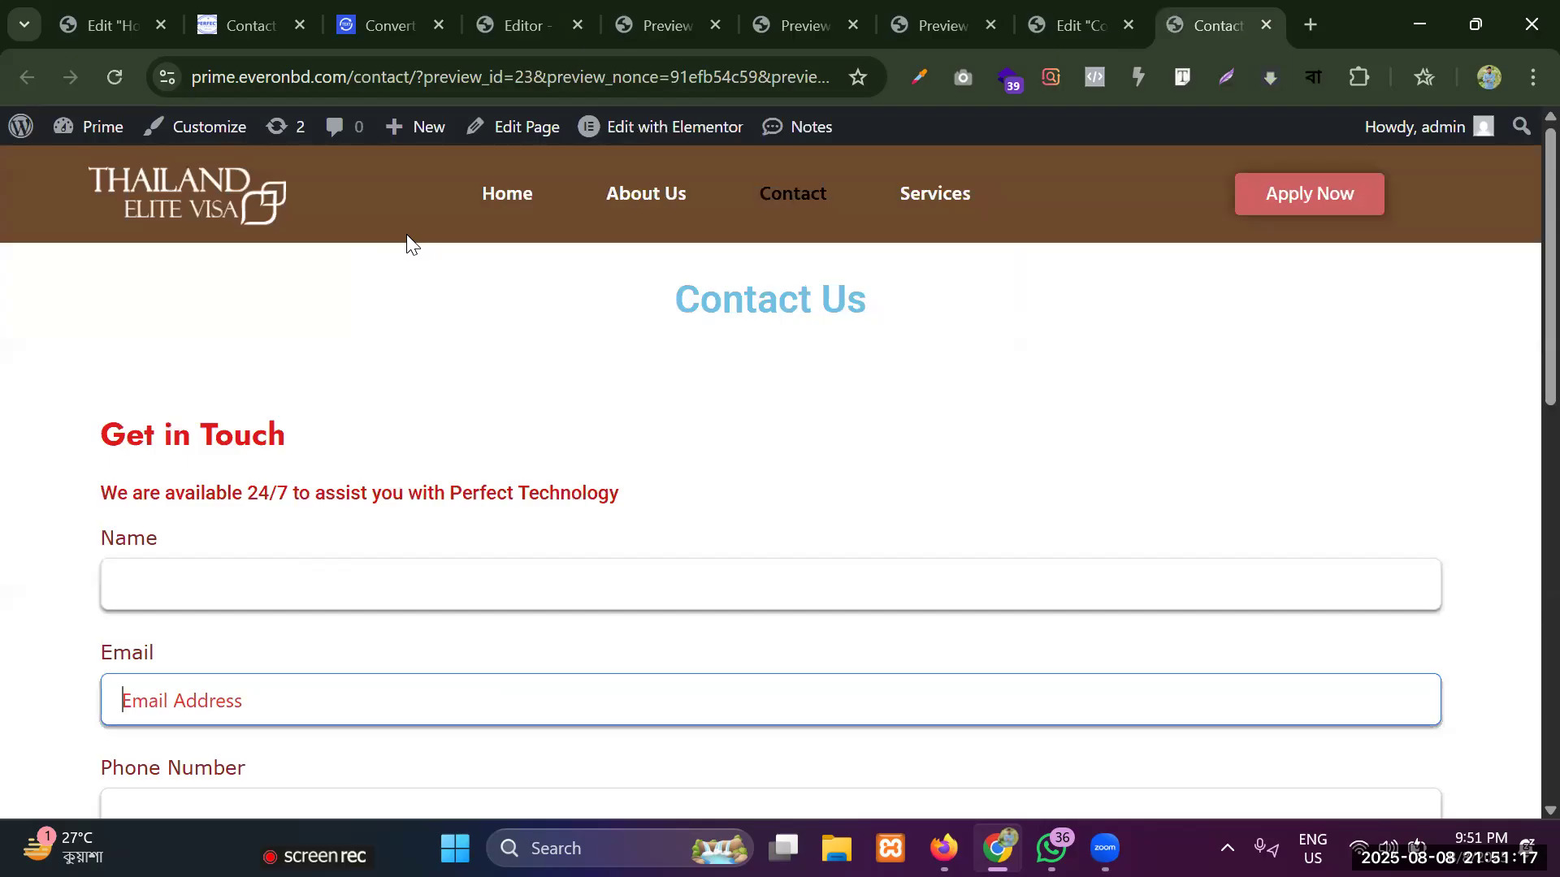
Open the live Contact page from the site navigation and enter the sender's name in the form.
{"action": "left_click", "coordinate": [760, 204]}
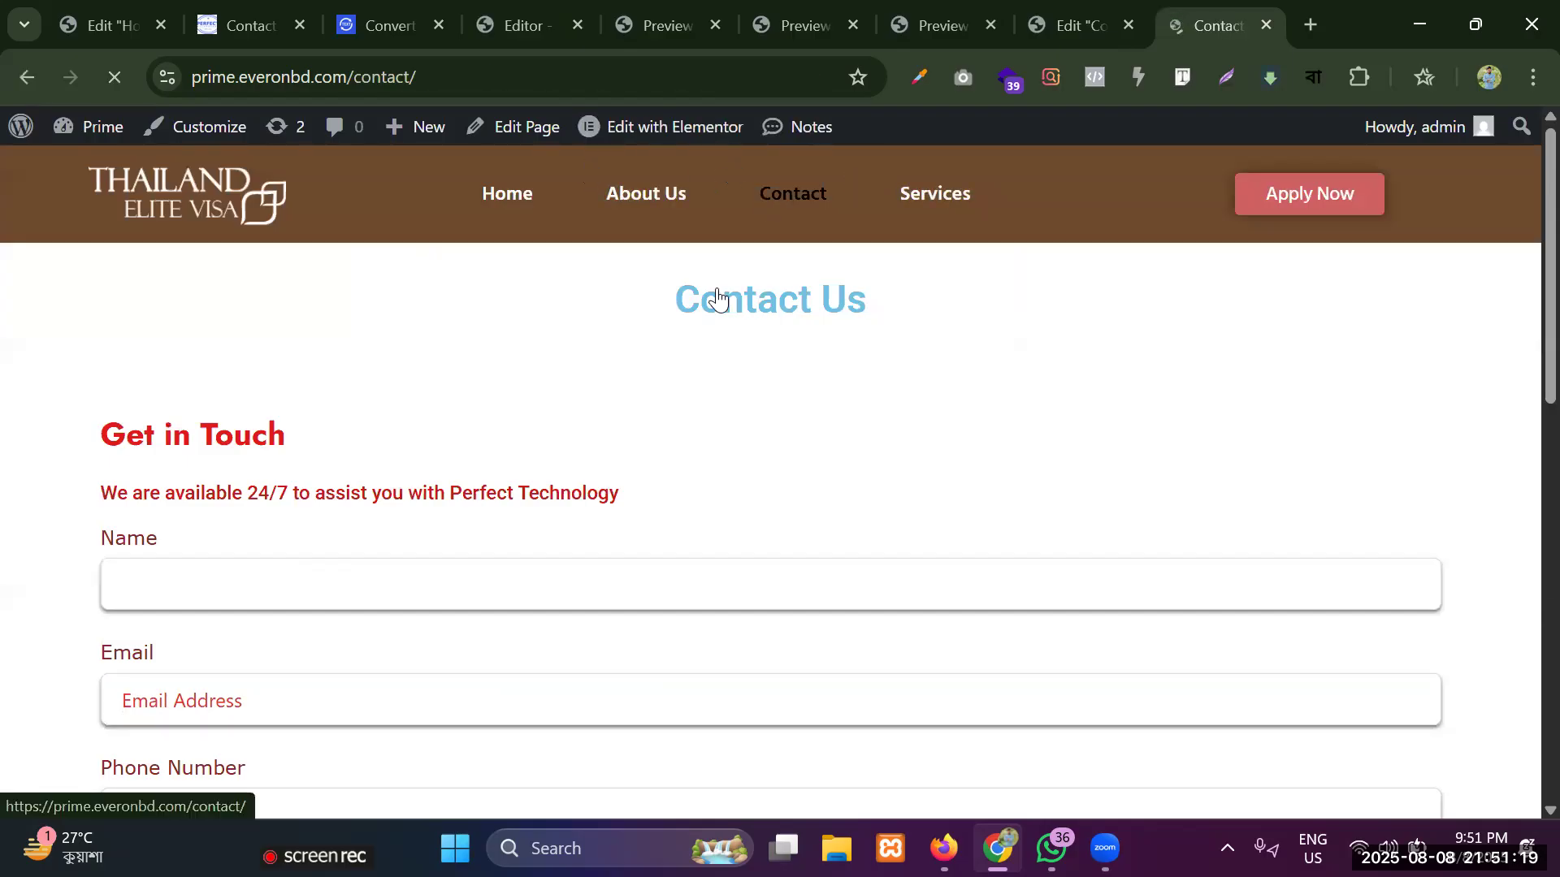
{"action": "scroll", "coordinate": [397, 376], "scroll_direction": "down", "scroll_amount": 5}
{"action": "left_click", "coordinate": [257, 234]}
{"action": "type", "text": "Ru"}
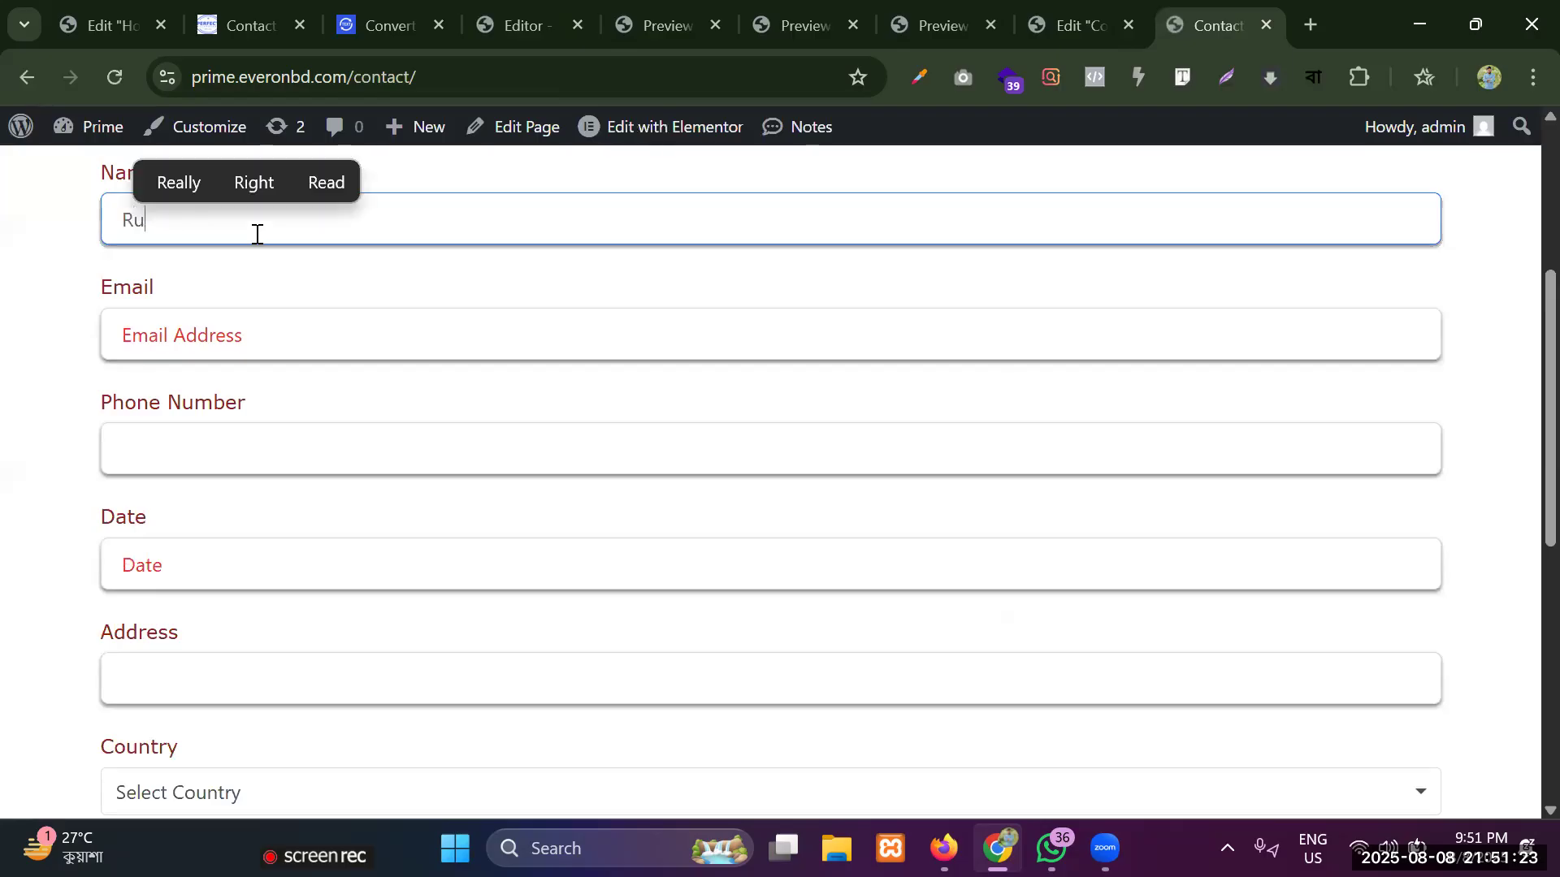
{"action": "type", "text": "kunujjaman"}
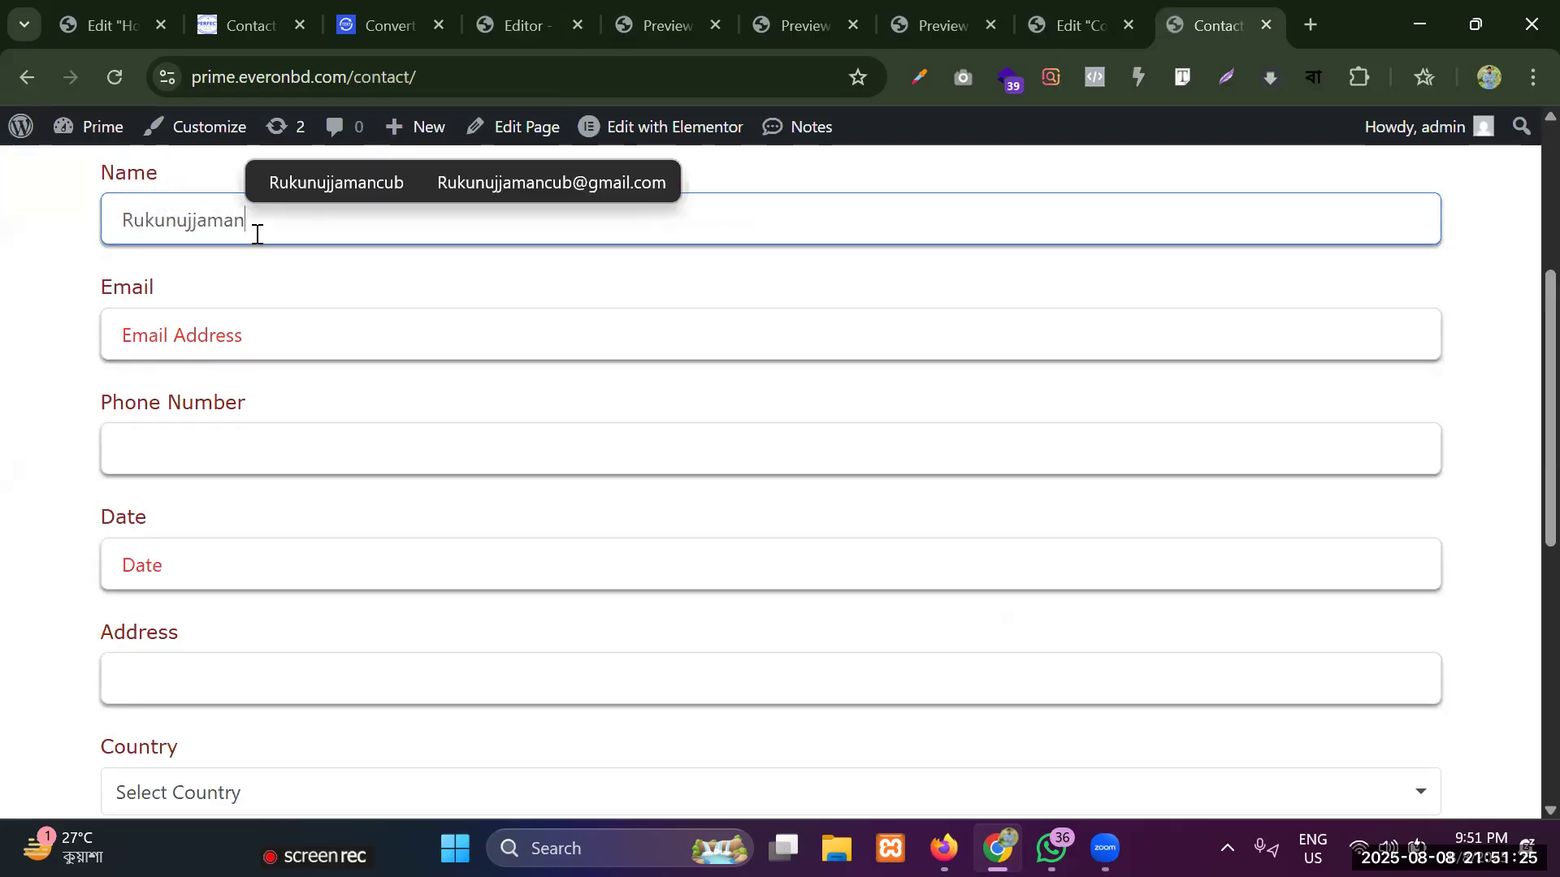
Fill in the sender's email address and phone number in the contact form.
{"action": "left_click", "coordinate": [265, 354]}
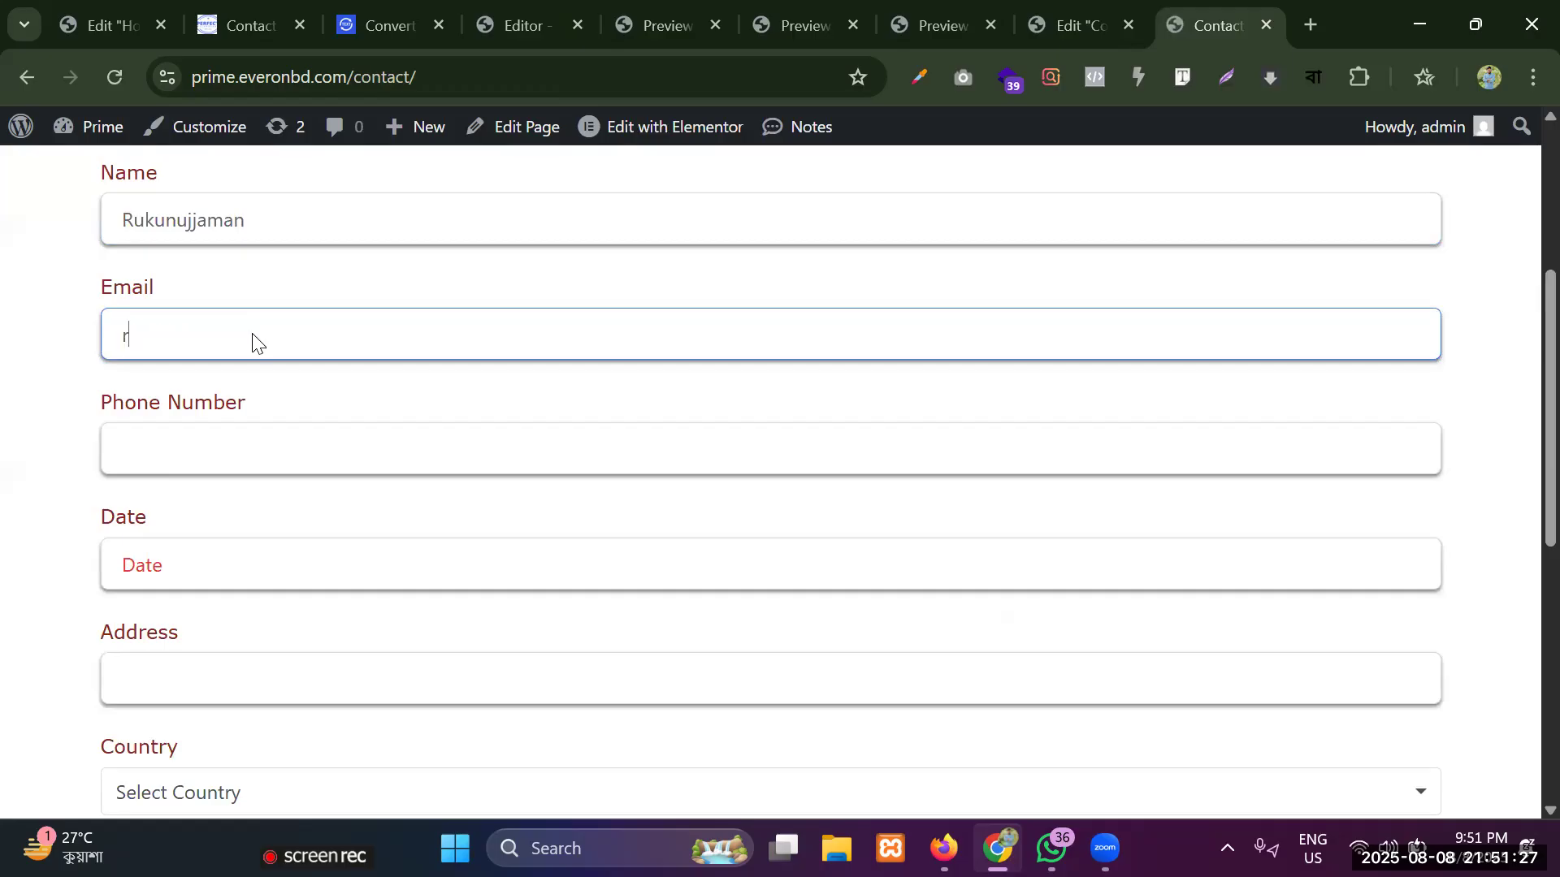
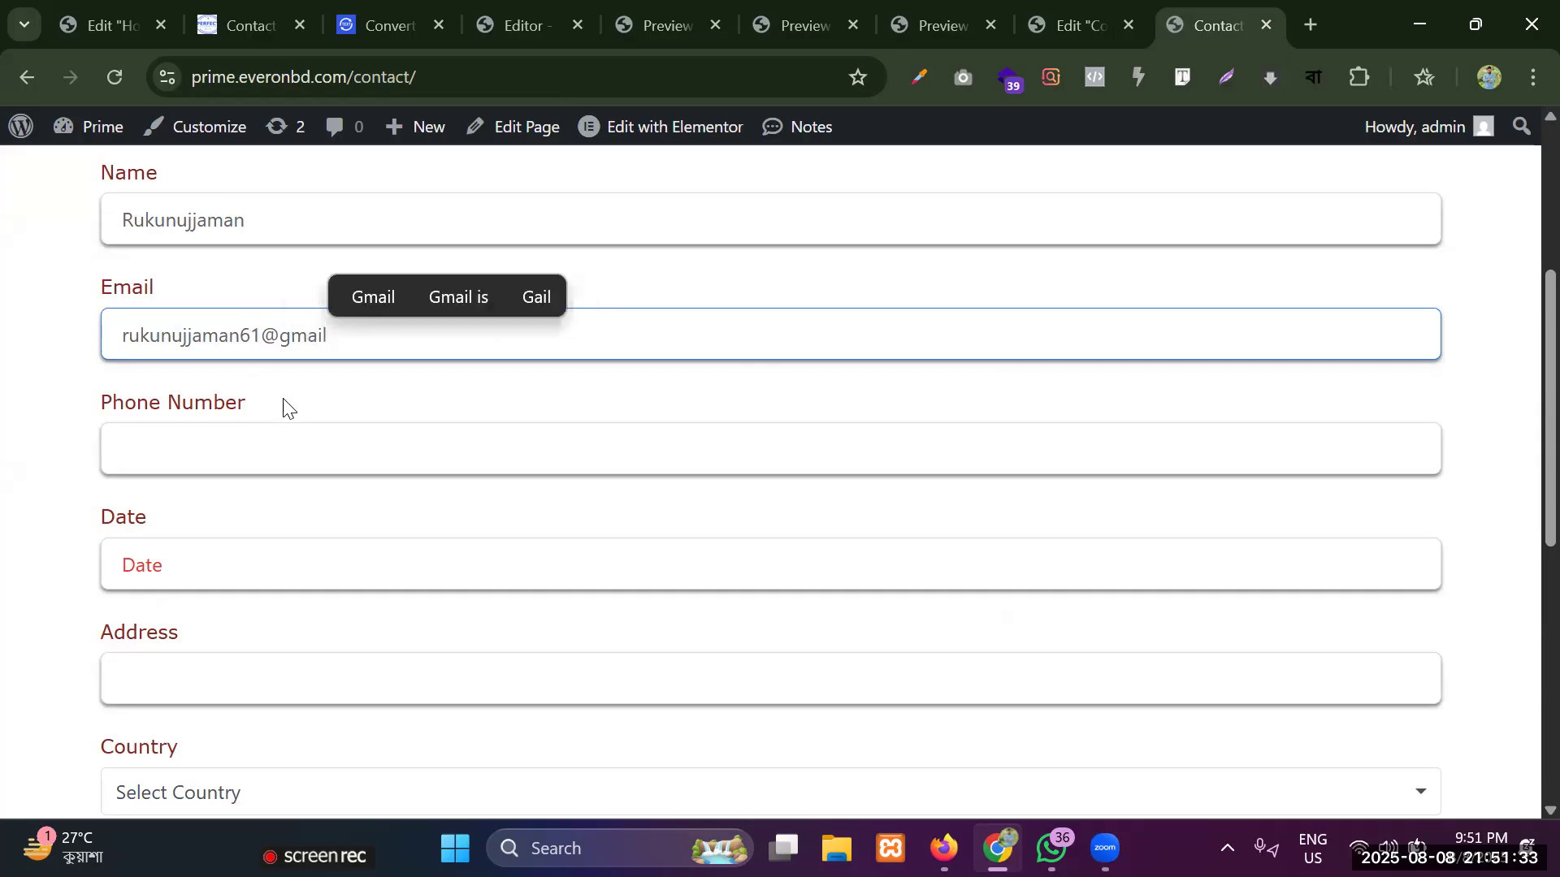
{"action": "left_click", "coordinate": [269, 448]}
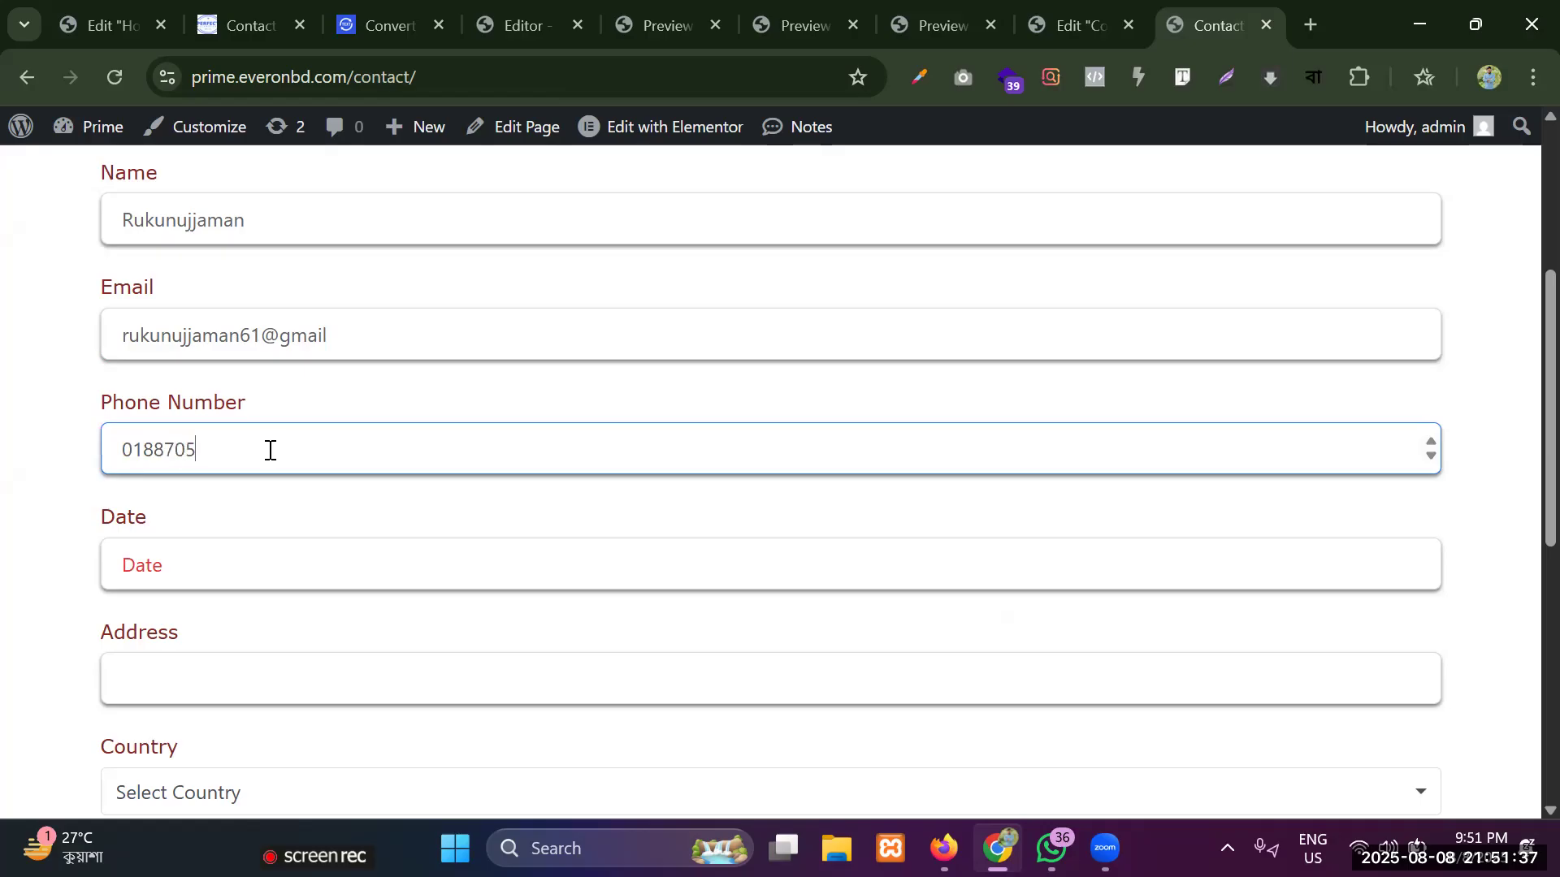
Choose 08/08/2025 as the date and fill in the sender's address.
{"action": "left_click", "coordinate": [248, 570]}
{"action": "left_click", "coordinate": [340, 324]}
{"action": "left_click", "coordinate": [213, 689]}
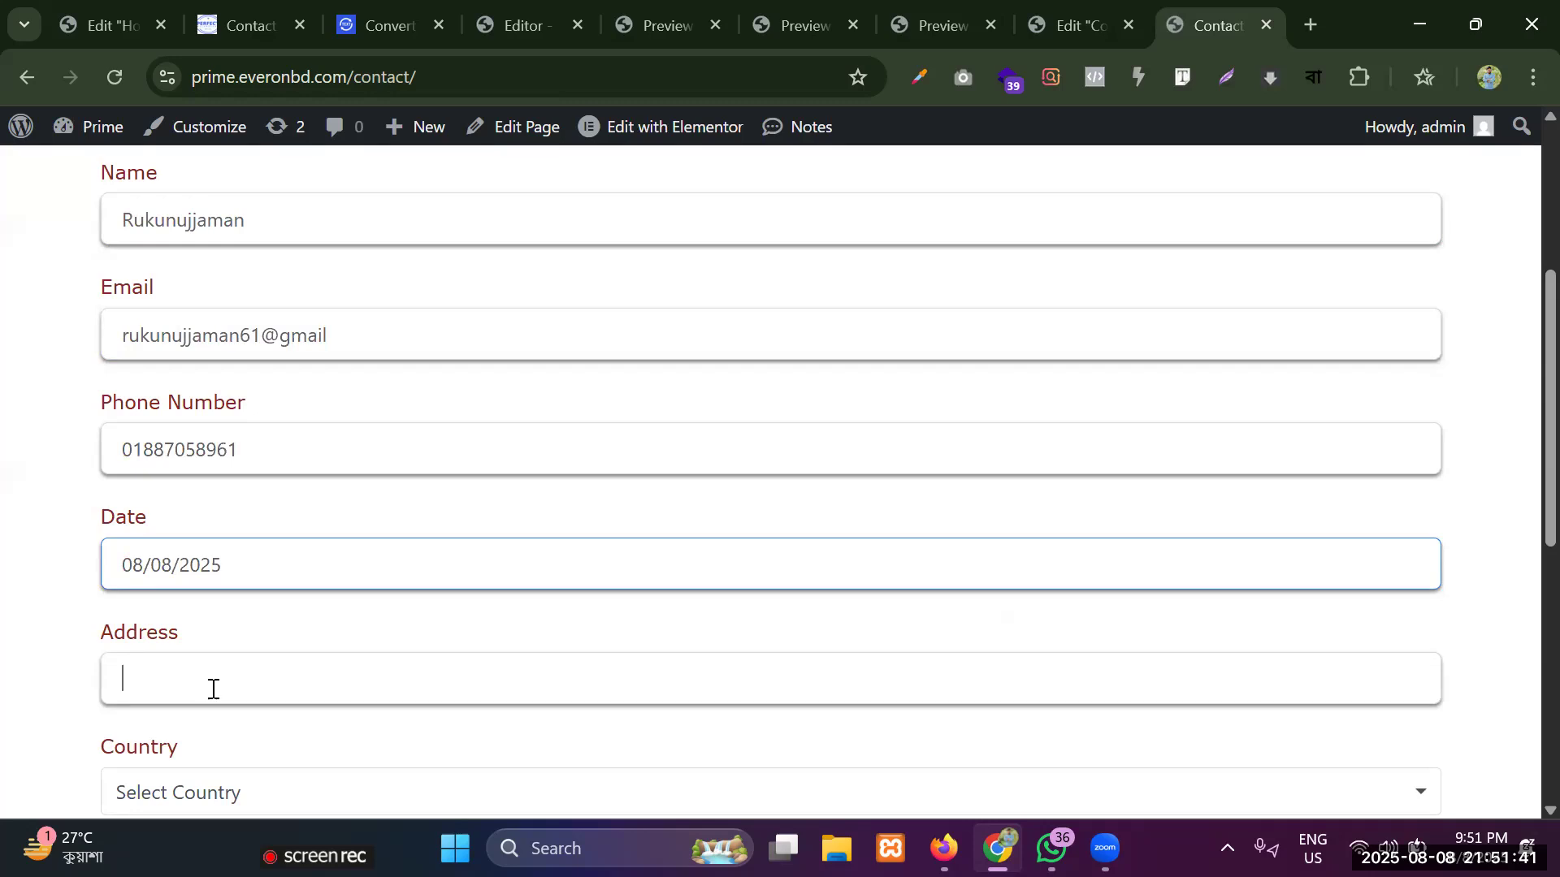
{"action": "type", "text": "aka"}
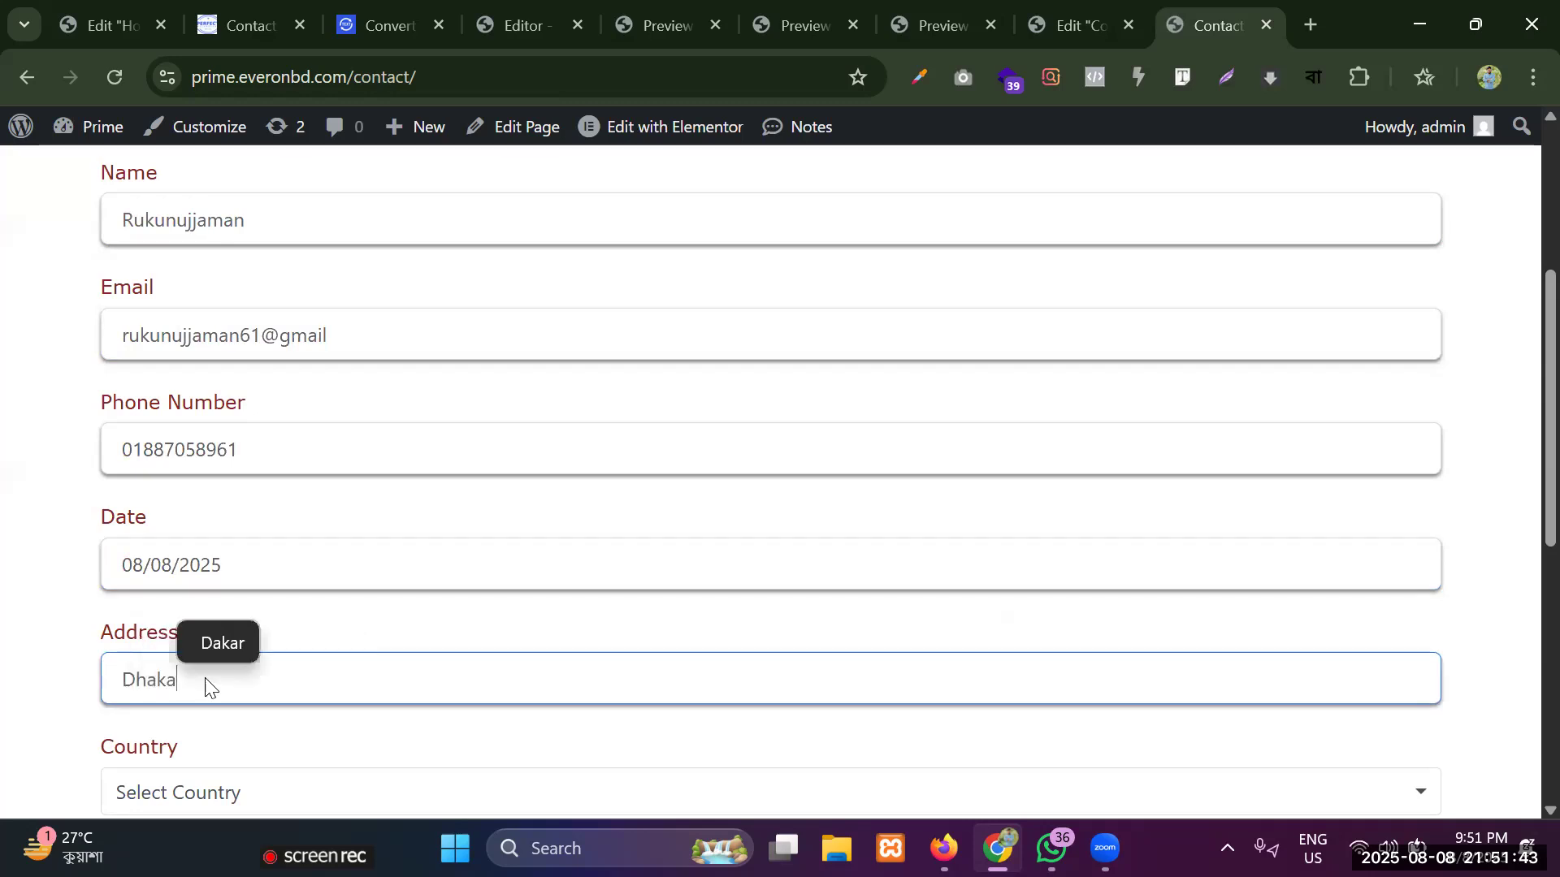
Search the country list for "Bang" and select Bangladesh as the country.
{"action": "scroll", "coordinate": [269, 568], "scroll_direction": "down", "scroll_amount": 1}
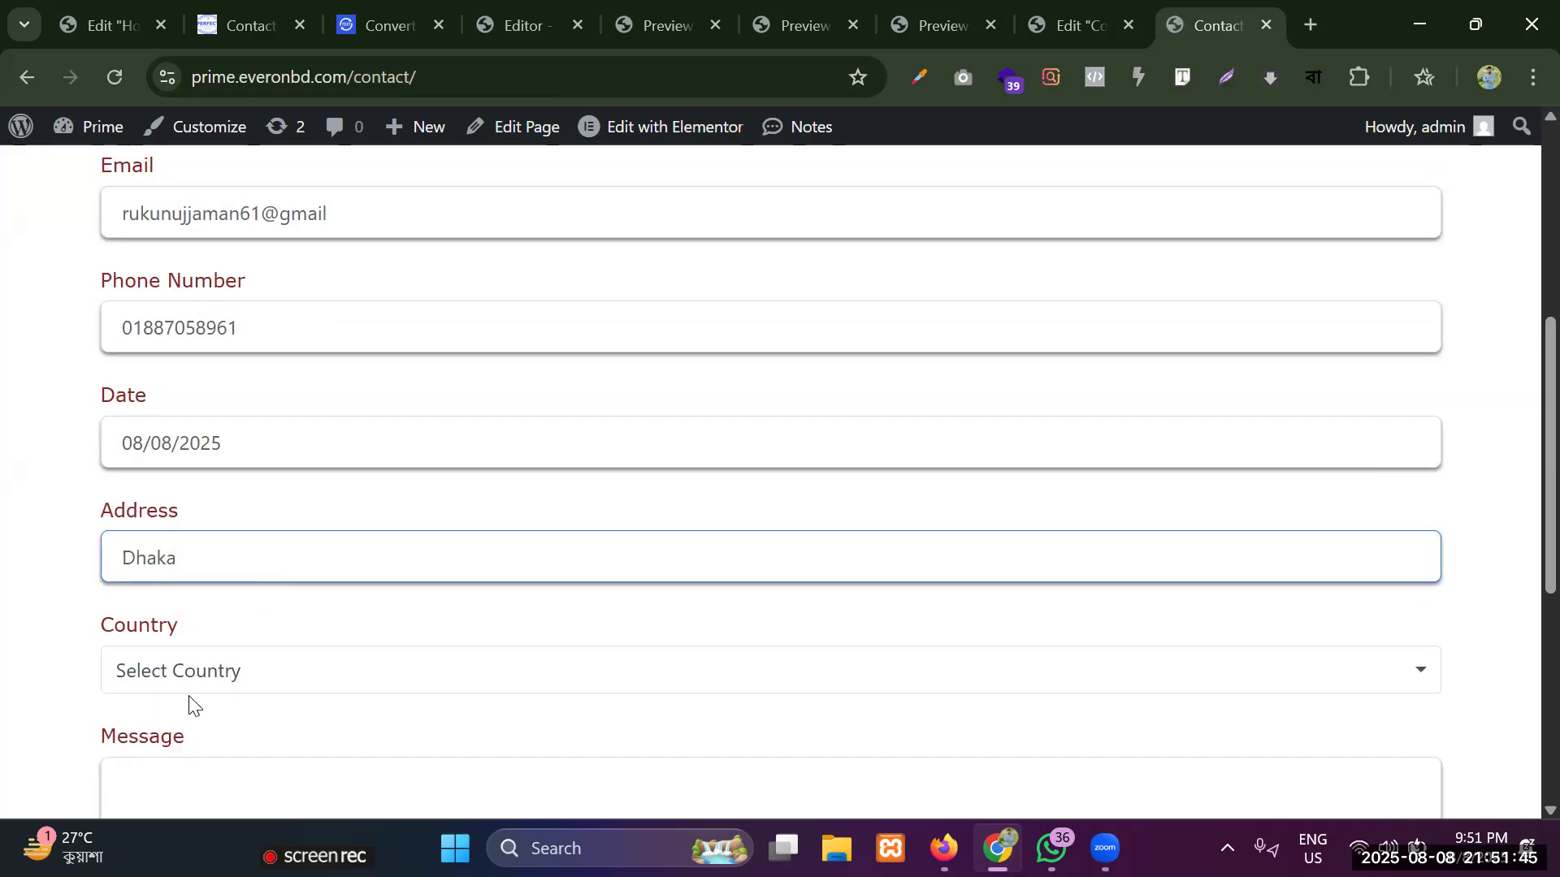
{"action": "left_click", "coordinate": [193, 671]}
{"action": "scroll", "coordinate": [203, 569], "scroll_direction": "down", "scroll_amount": 3}
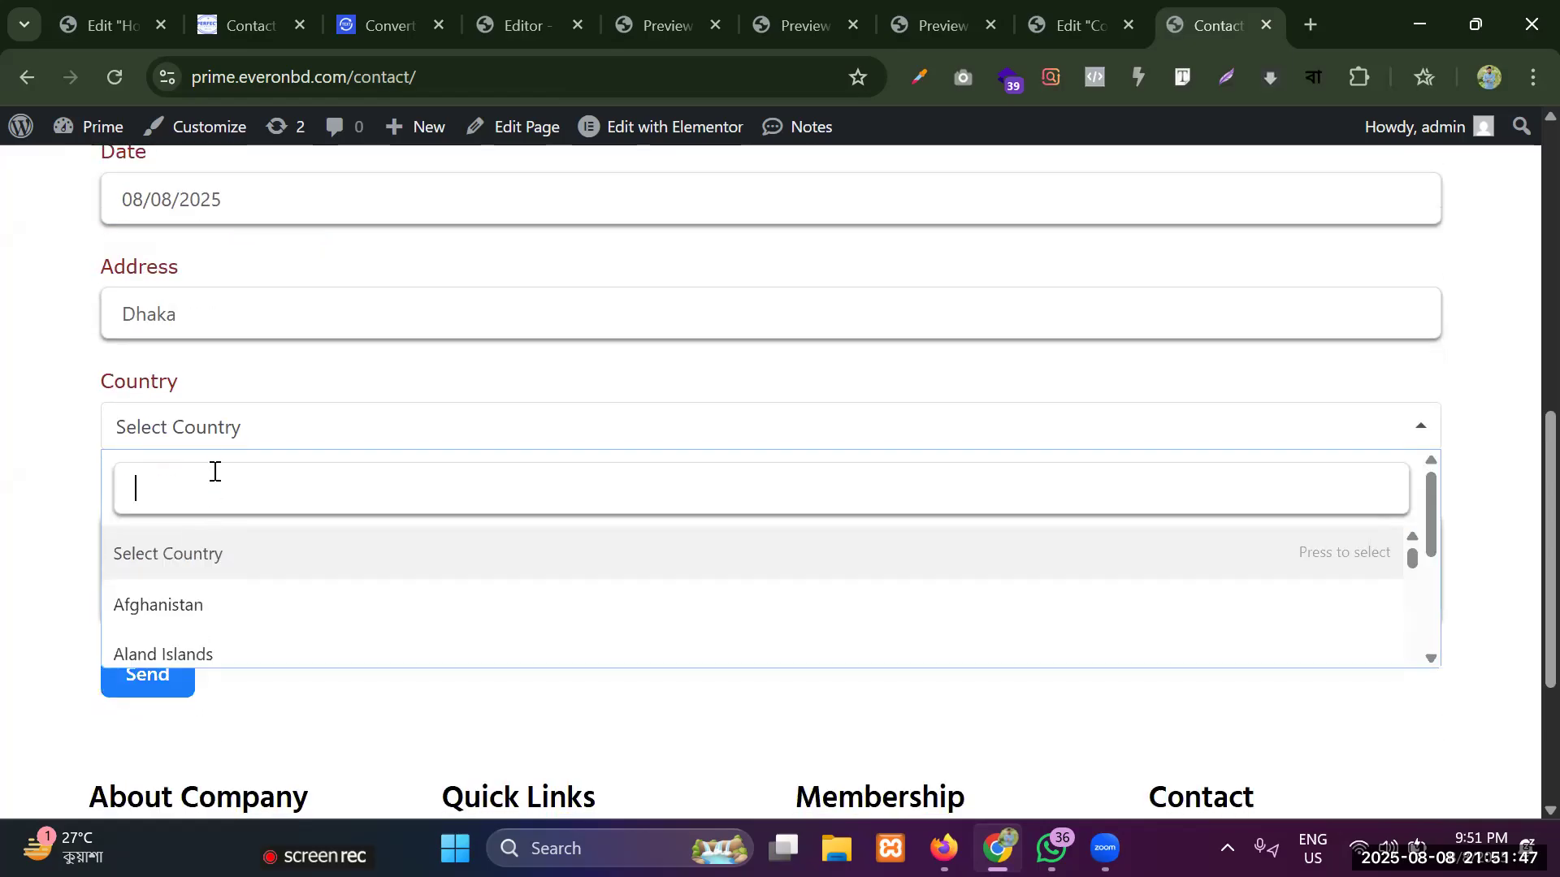
{"action": "type", "text": "Bang"}
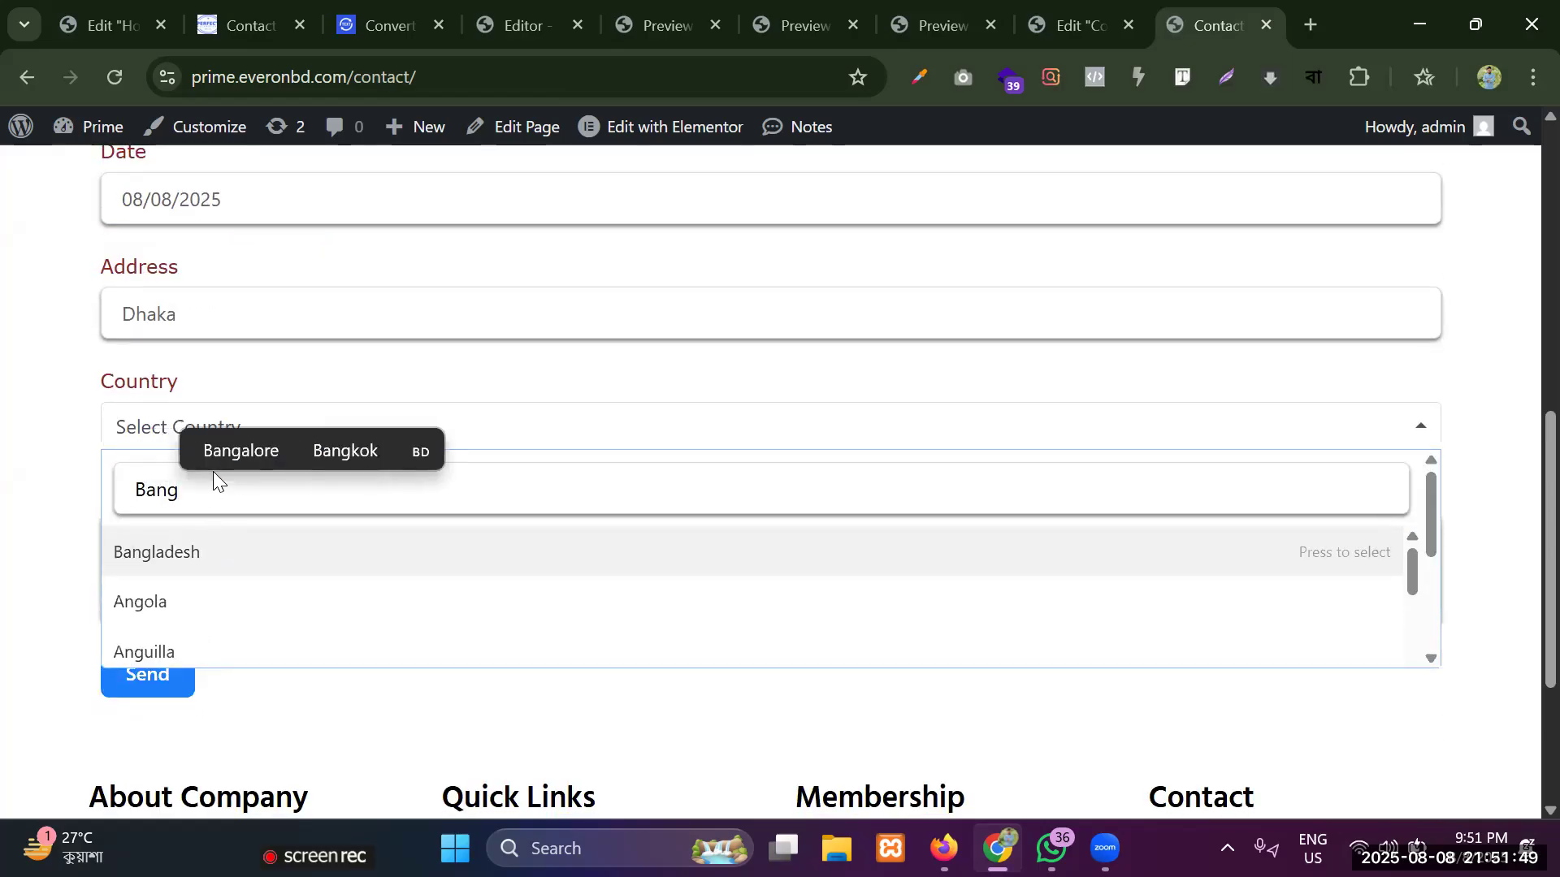
{"action": "left_click", "coordinate": [191, 557]}
Enter "good" as the message and submit the form.
{"action": "left_click", "coordinate": [196, 564]}
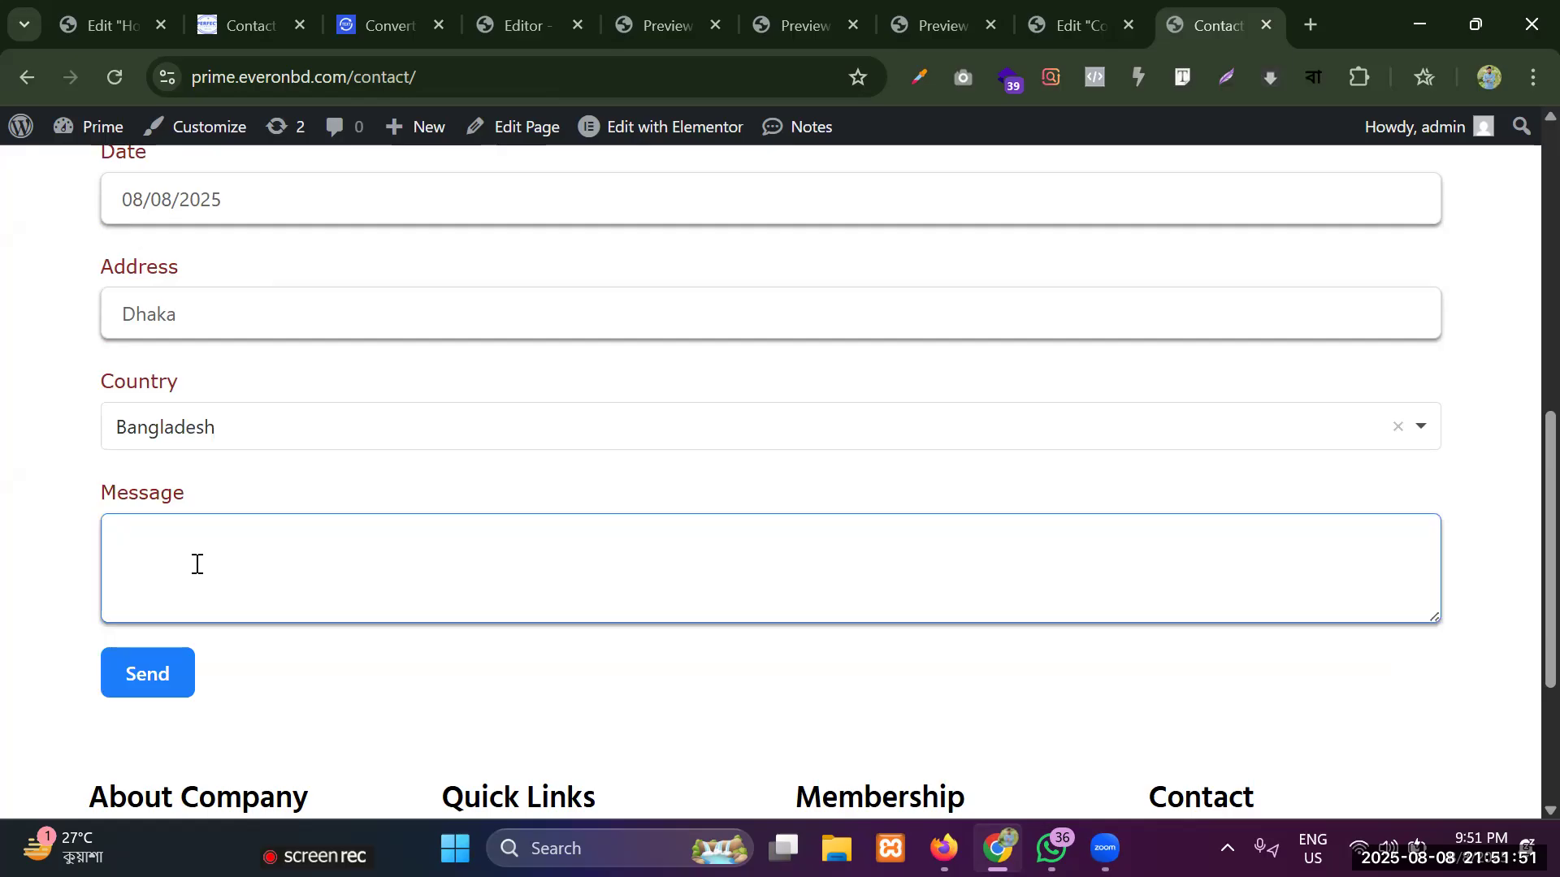
{"action": "type", "text": "good"}
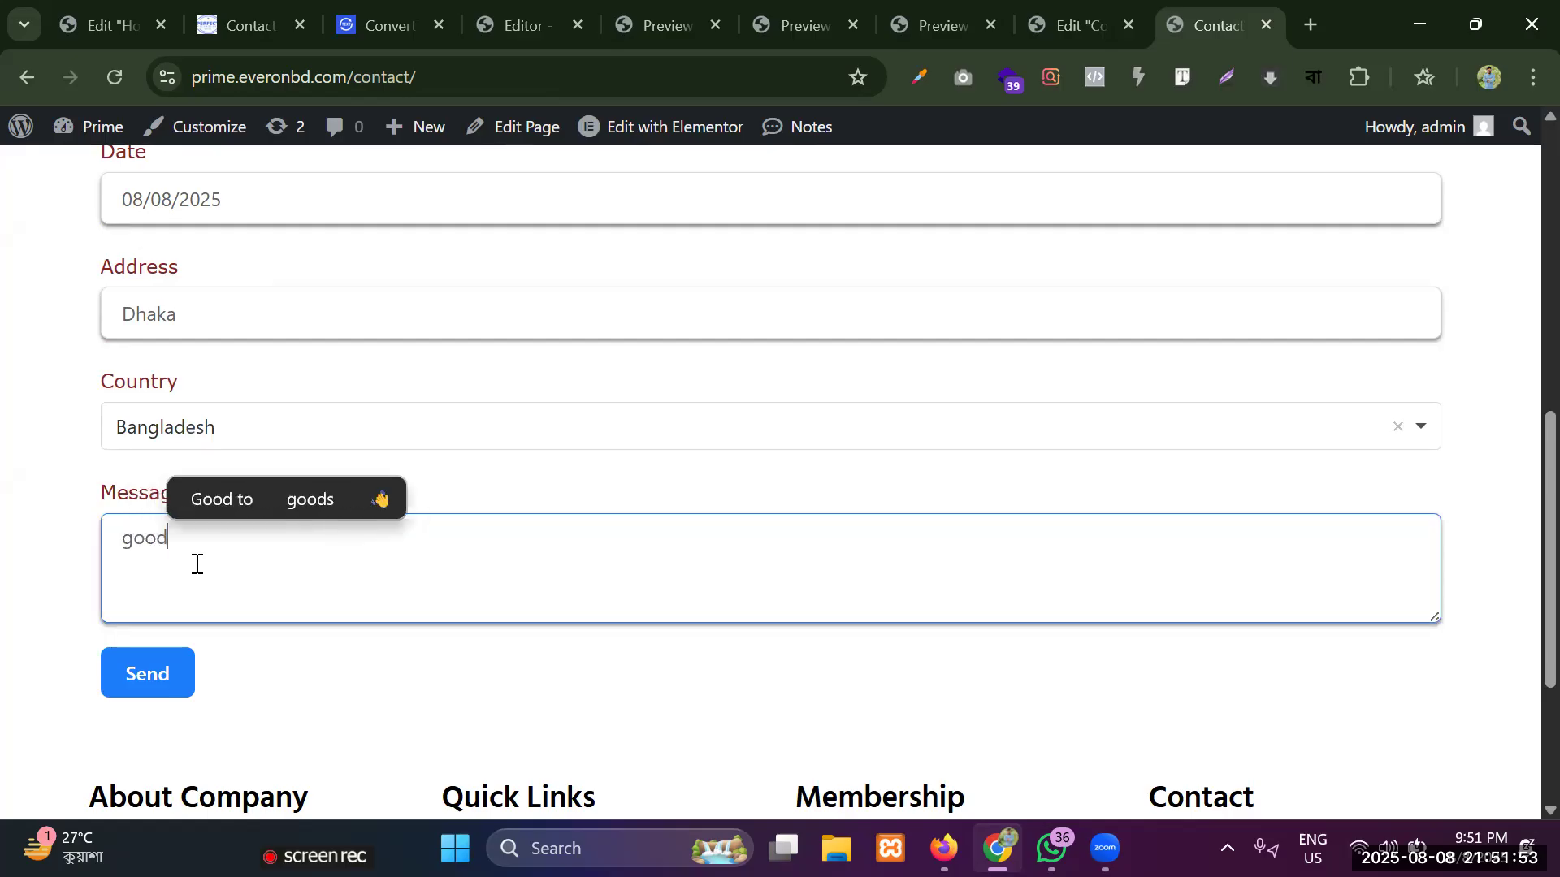
{"action": "left_click", "coordinate": [146, 674]}
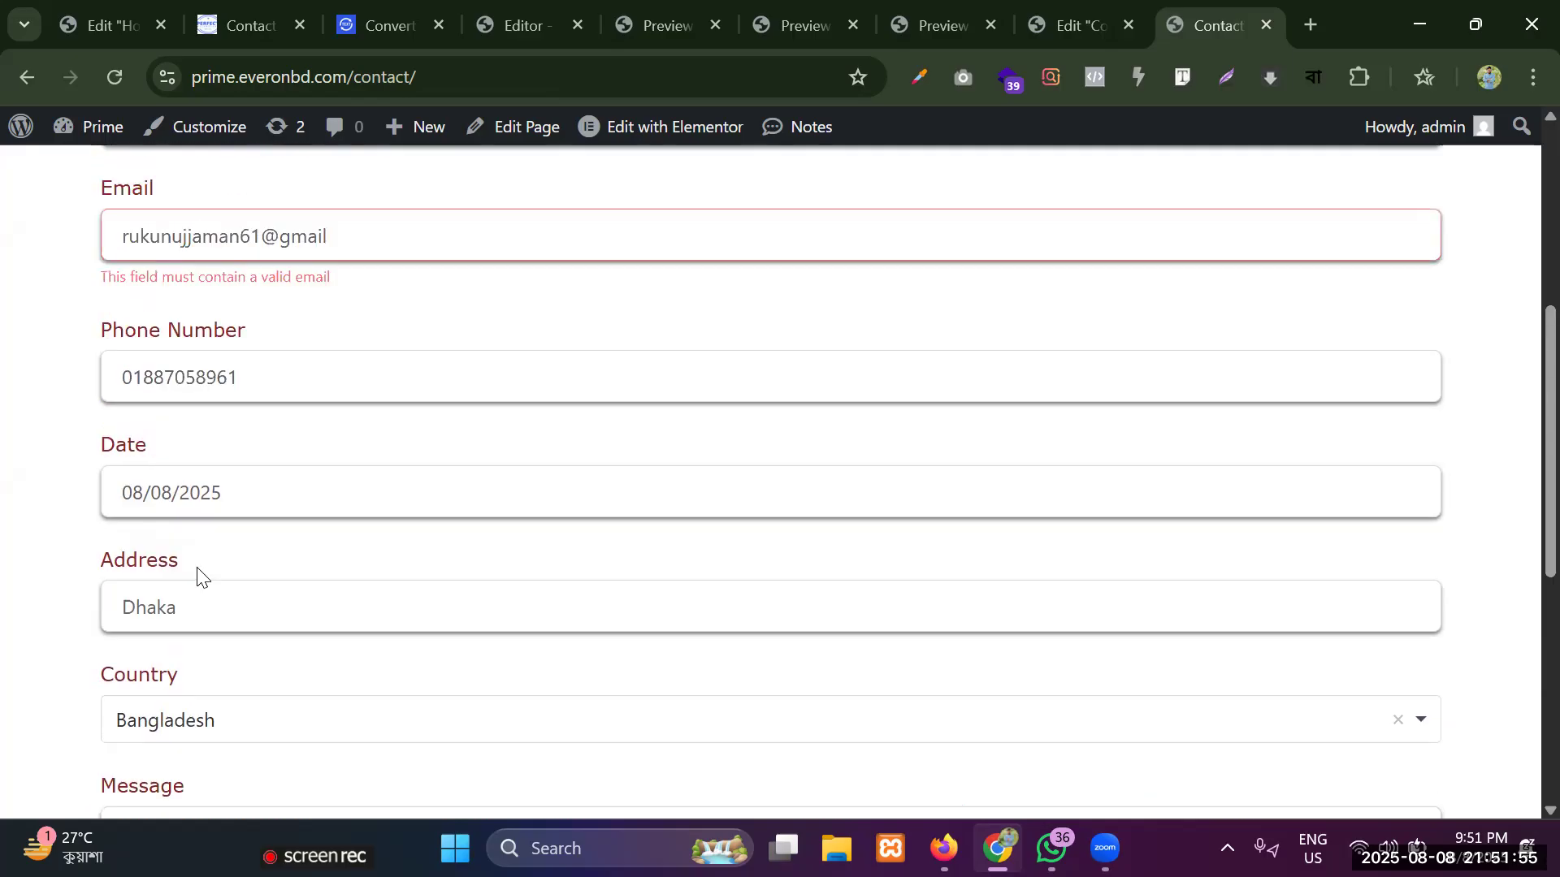
Complete the email address with ".com", submit the form again and read the confirmation message.
{"action": "left_click", "coordinate": [382, 249]}
{"action": "type", "text": ".com"}
{"action": "scroll", "coordinate": [244, 455], "scroll_direction": "down", "scroll_amount": 5}
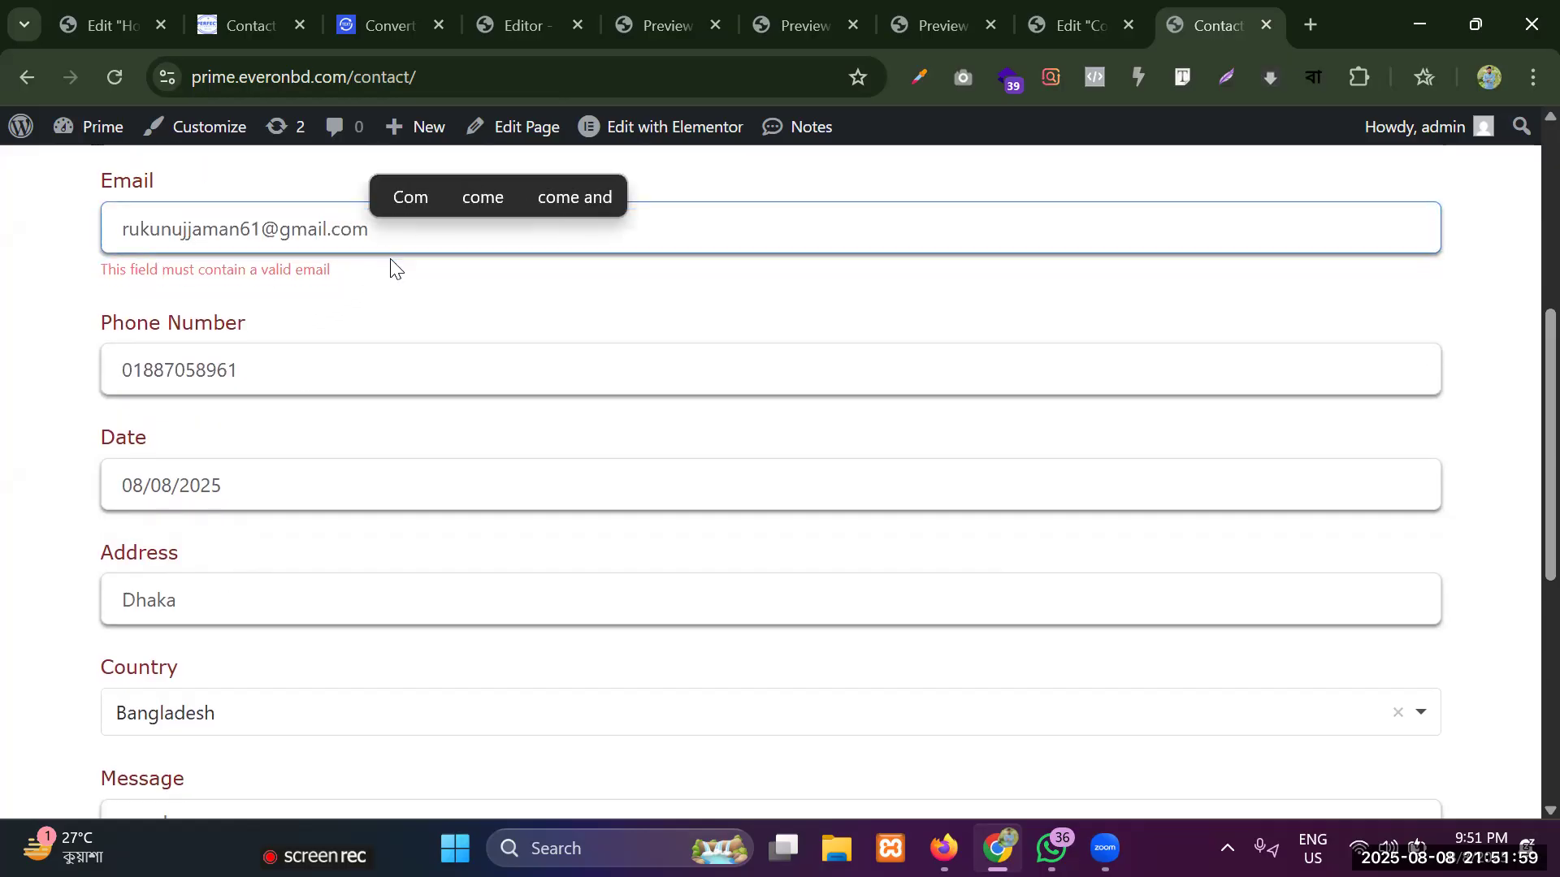
{"action": "left_click", "coordinate": [150, 479]}
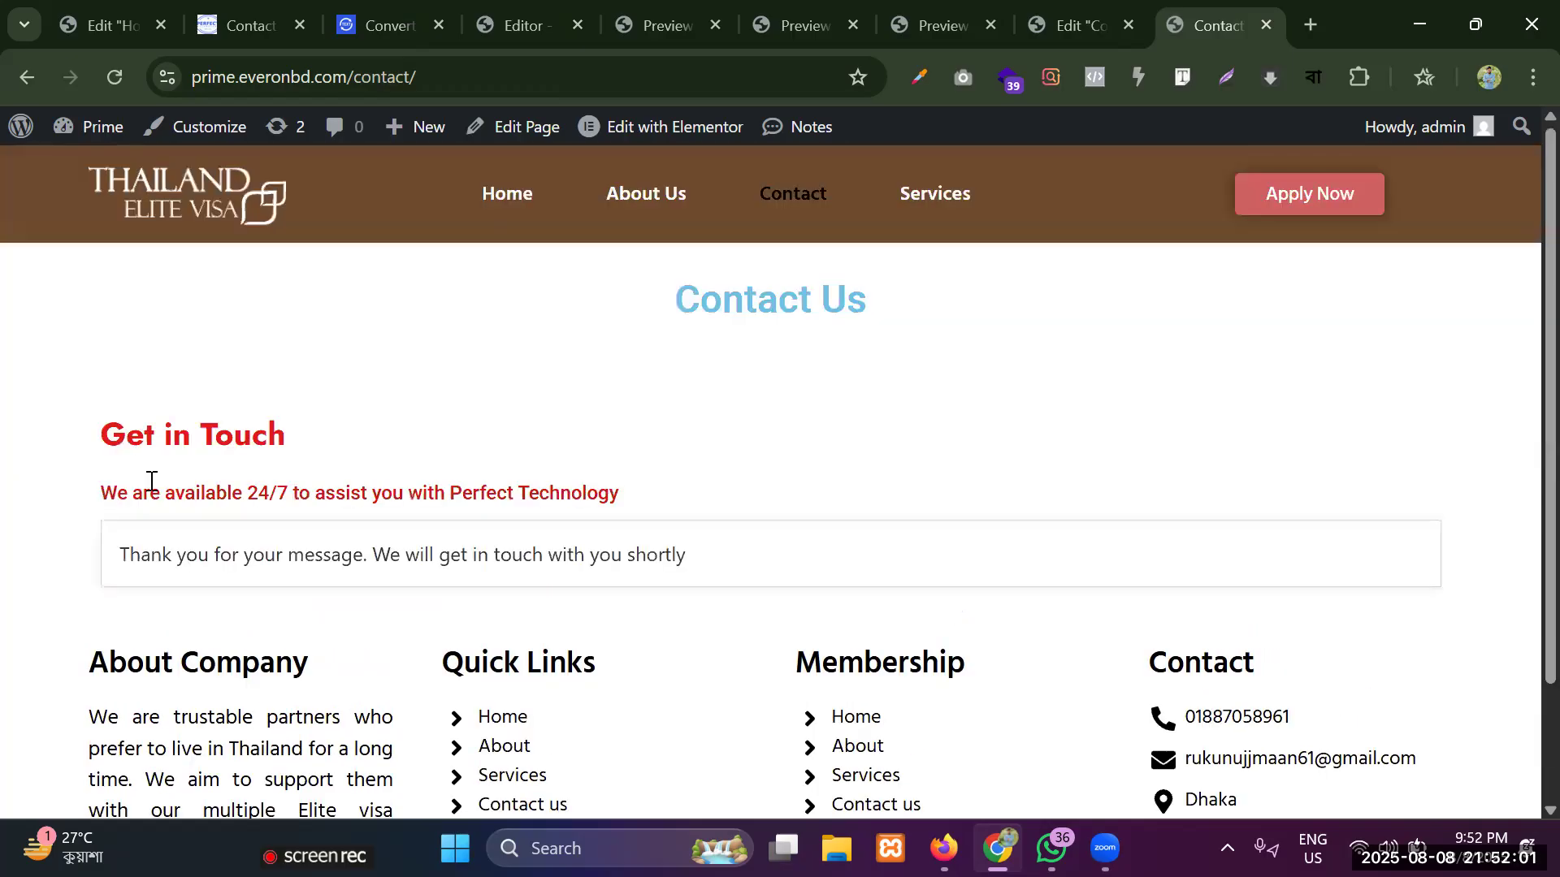
{"action": "left_click_drag", "start_coordinate": [131, 555], "coordinate": [61, 571]}
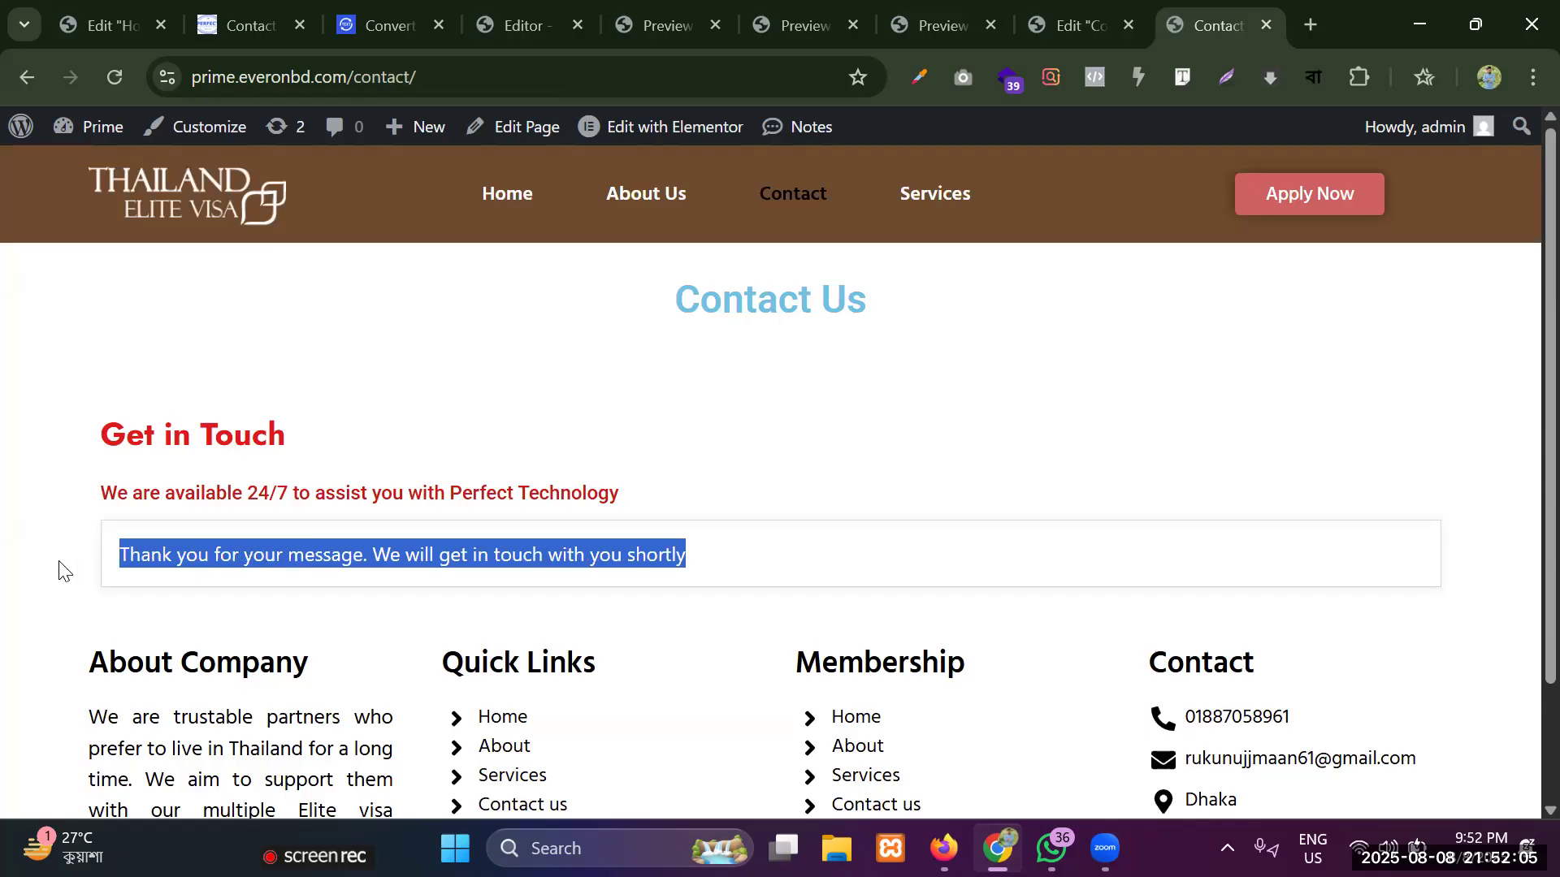
{"action": "triple_click", "coordinate": [203, 552]}
Open the site's home page in a new tab and go to the WordPress admin dashboard.
{"action": "right_click", "coordinate": [201, 199]}
{"action": "left_click", "coordinate": [287, 199]}
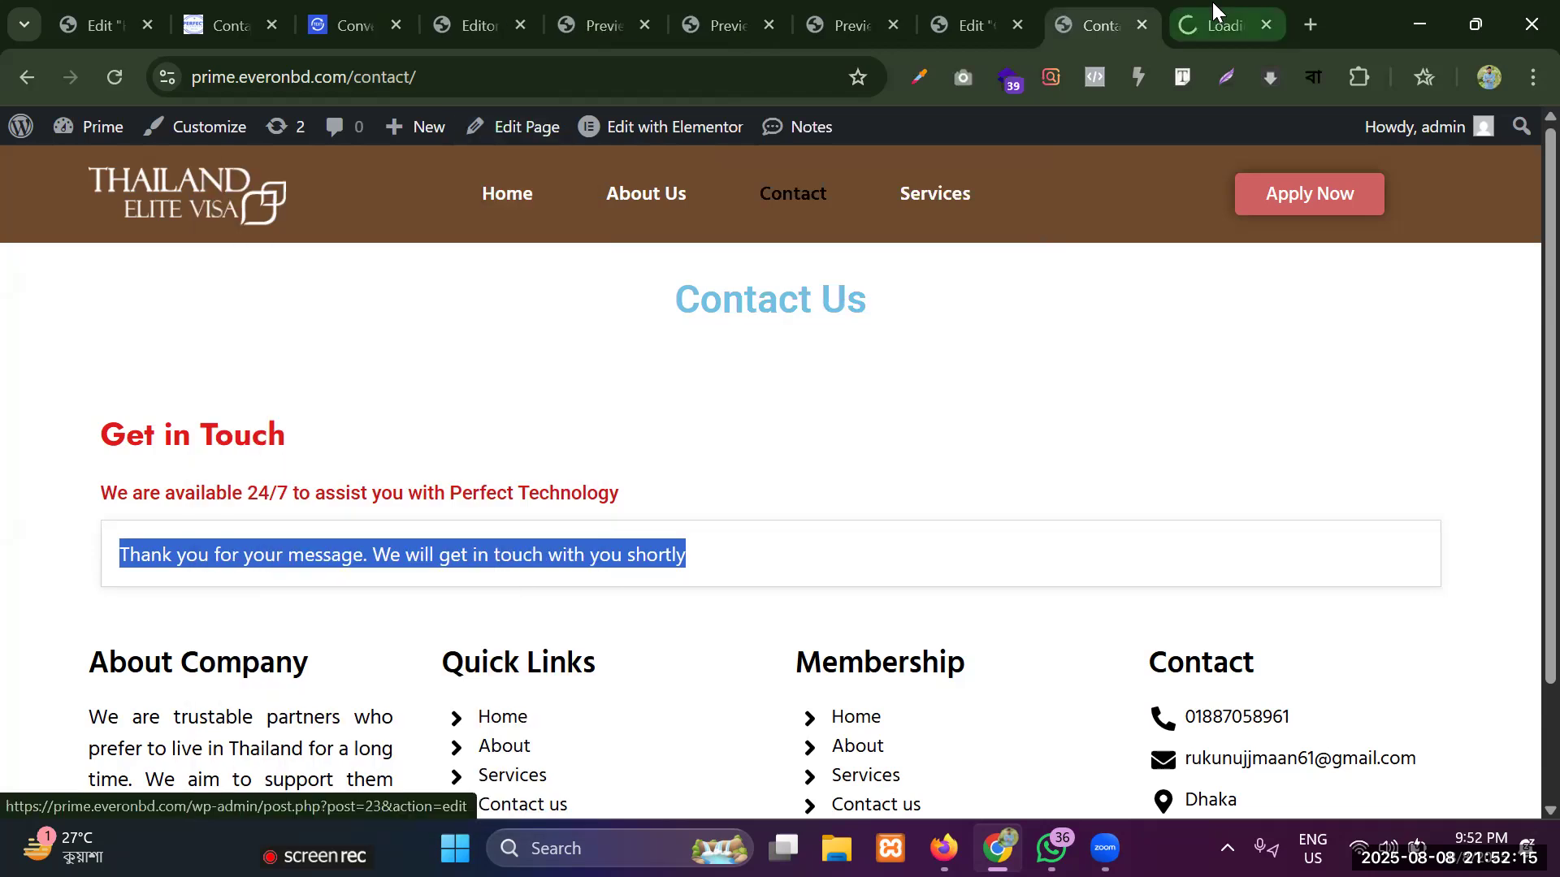
{"action": "left_click", "coordinate": [1212, 5]}
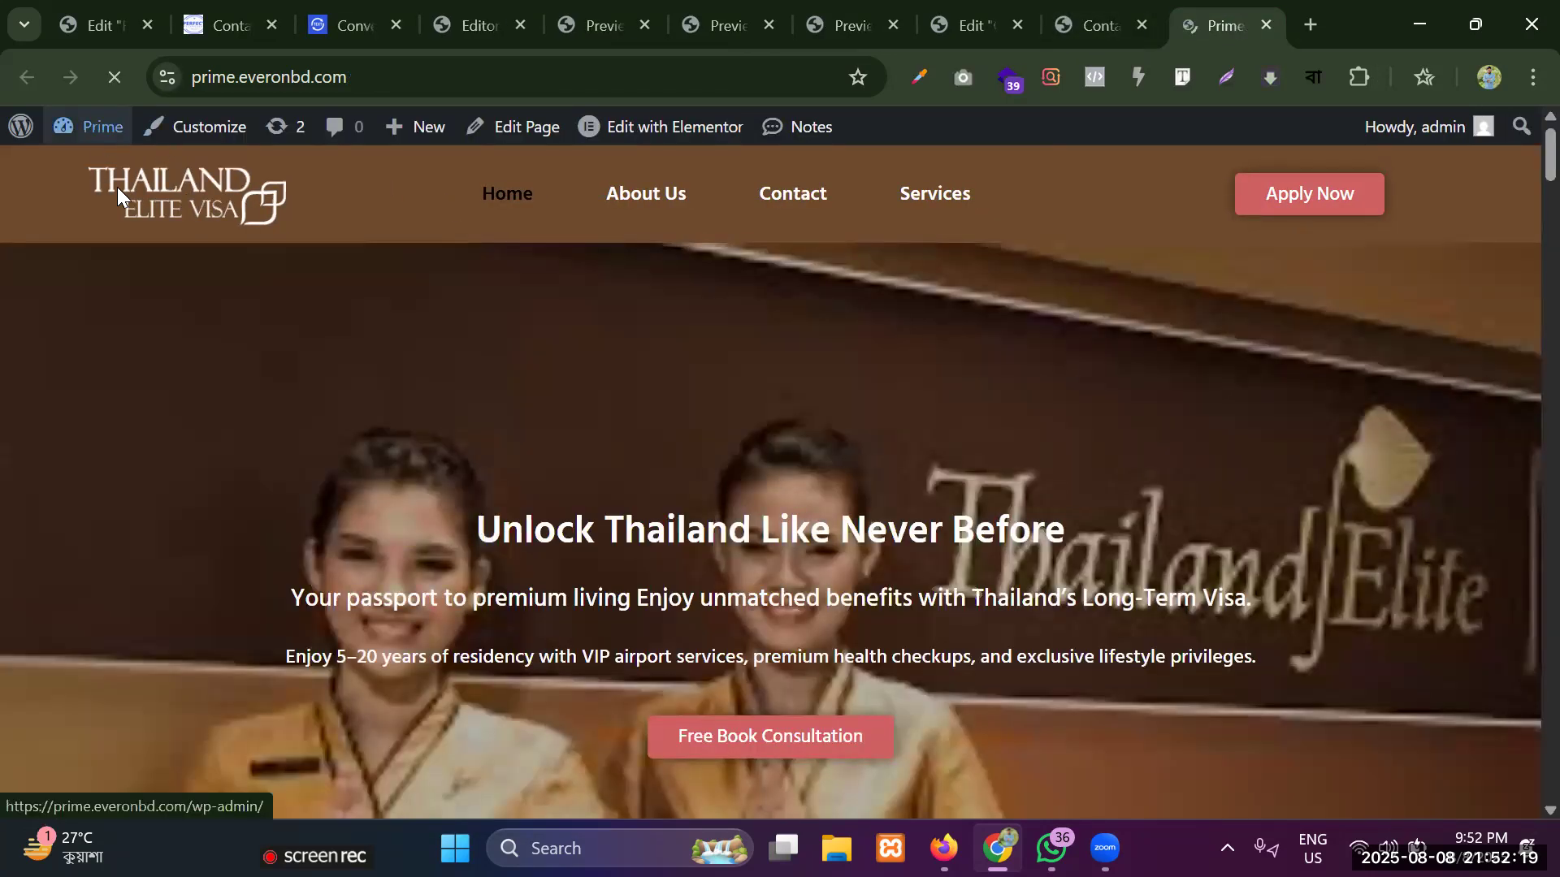
{"action": "mouse_move", "coordinate": [91, 127]}
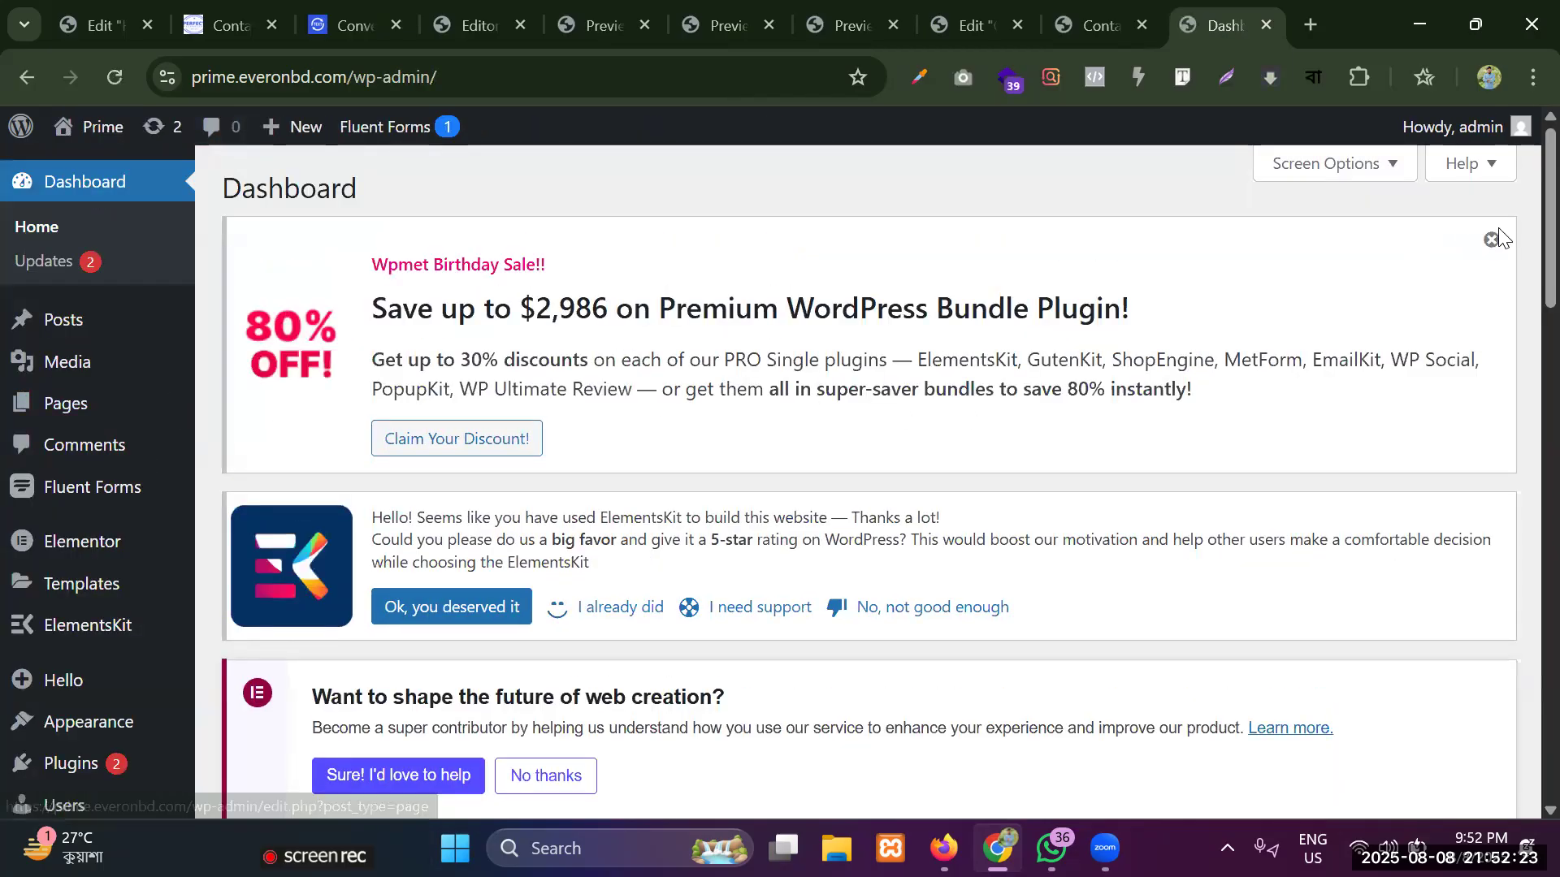
Dismiss the Wpmet sale notice and hide every dashboard widget except Fluent Forms Latest Form Submissions.
{"action": "left_click", "coordinate": [1495, 235]}
{"action": "left_click", "coordinate": [1328, 165]}
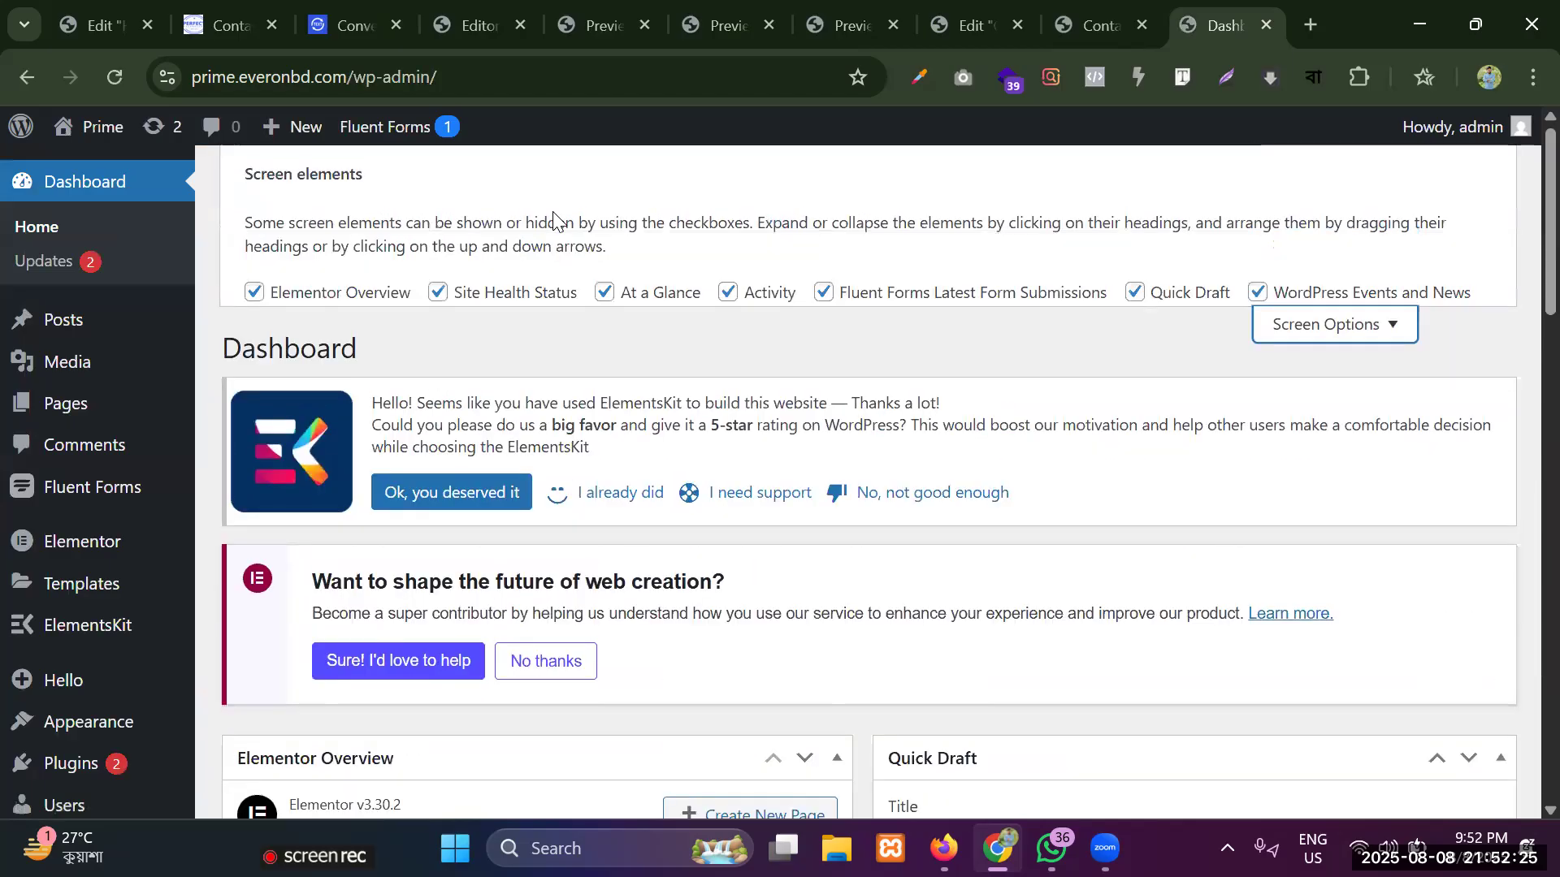
{"action": "left_click", "coordinate": [251, 295]}
{"action": "left_click", "coordinate": [439, 299]}
{"action": "left_click", "coordinate": [606, 296]}
{"action": "left_click", "coordinate": [728, 295]}
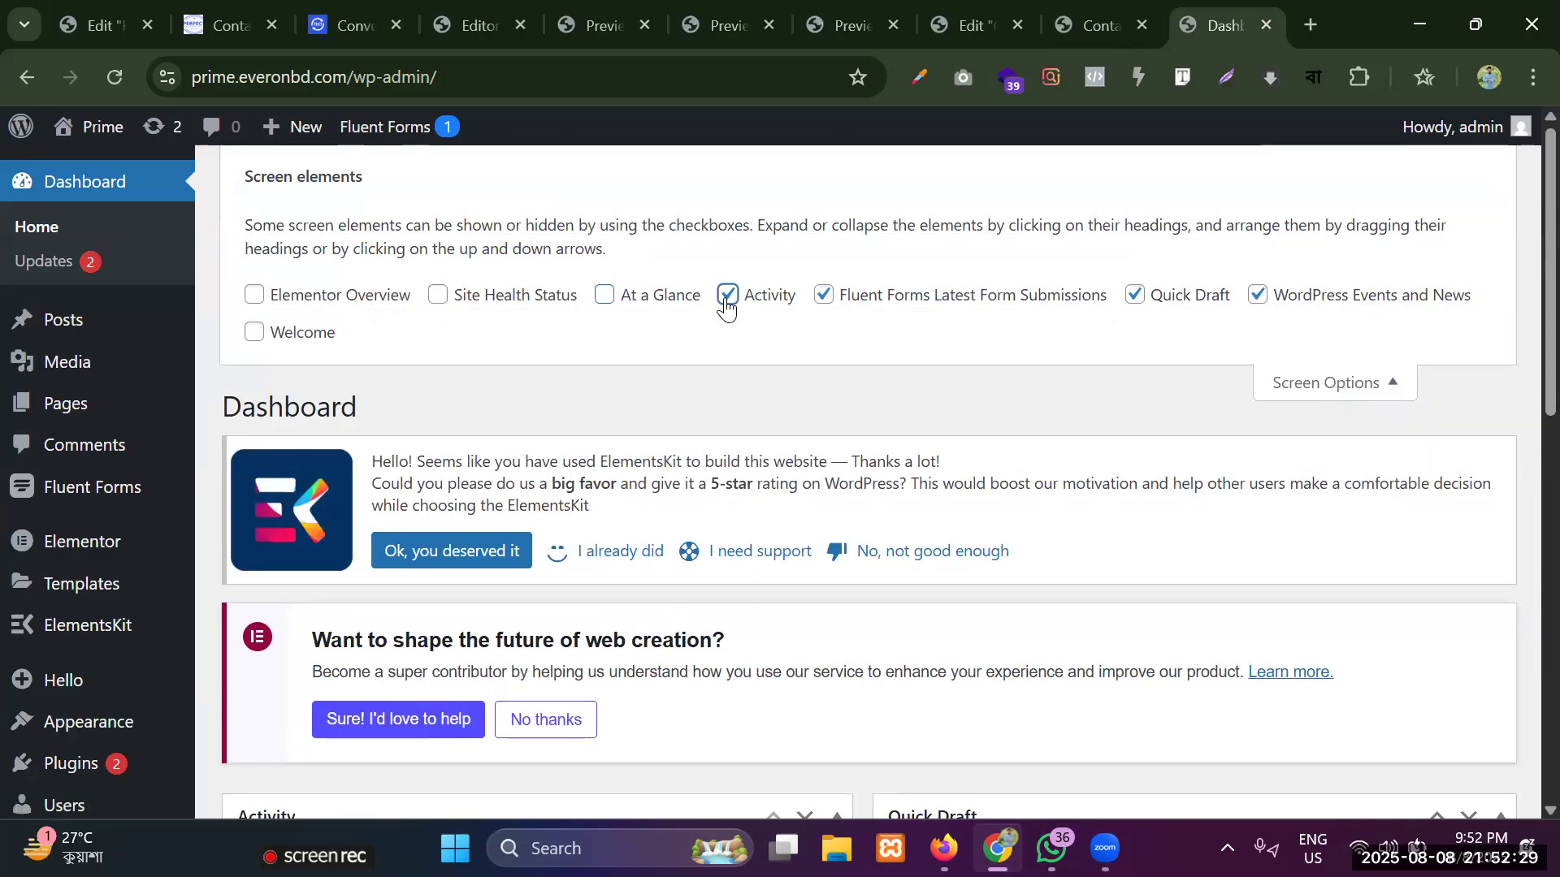
{"action": "left_click", "coordinate": [1136, 297]}
{"action": "left_click", "coordinate": [1258, 297]}
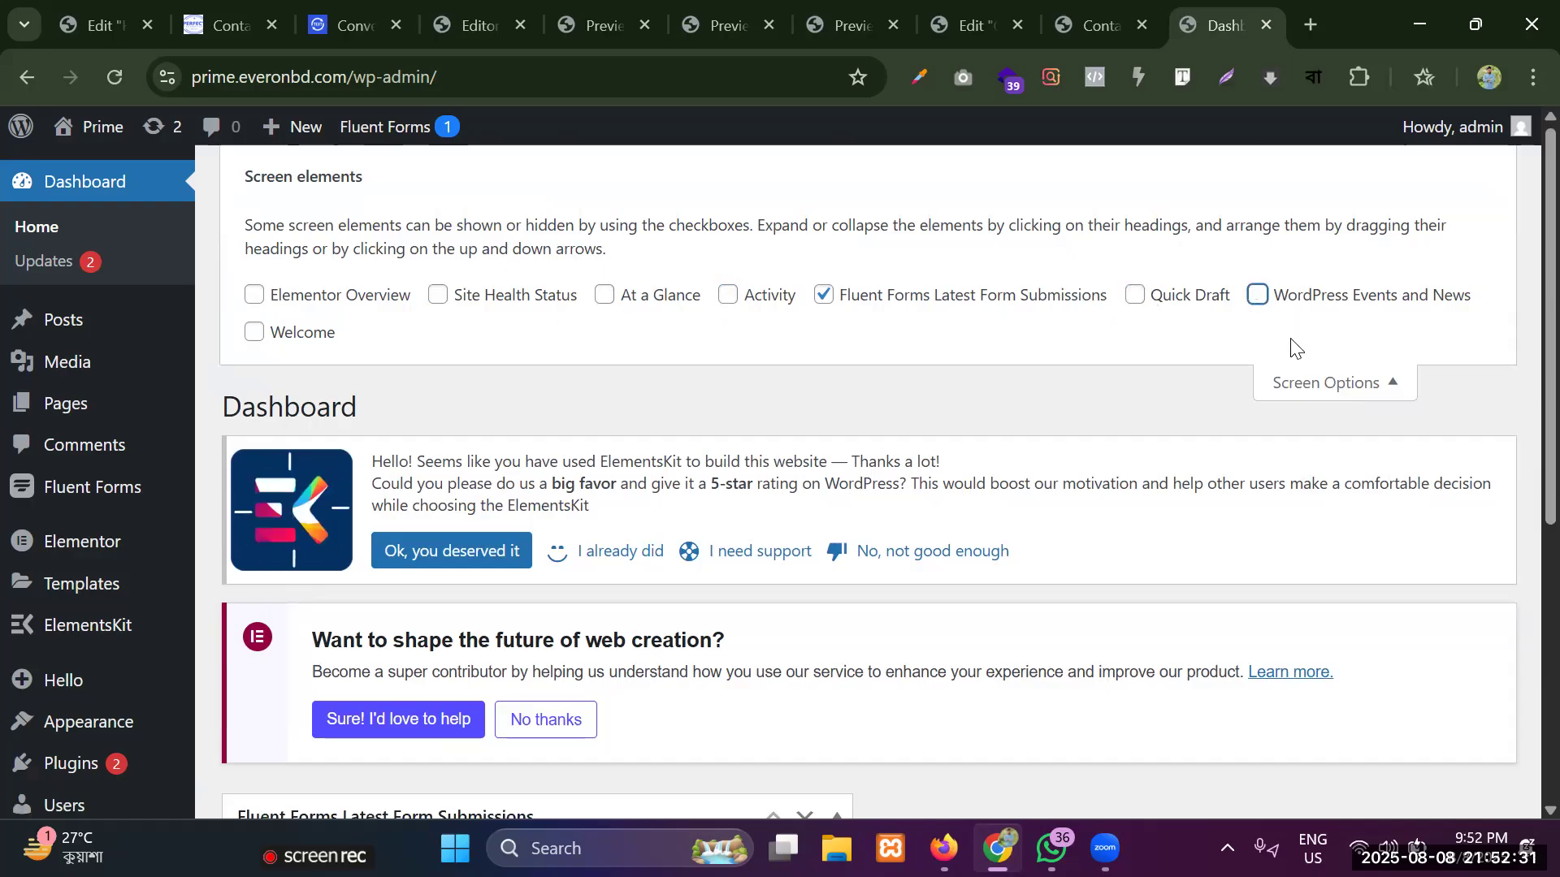
Close the dashboard's screen options and decline the ElementsKit rating notice.
{"action": "left_click", "coordinate": [1300, 380]}
{"action": "left_click", "coordinate": [920, 347]}
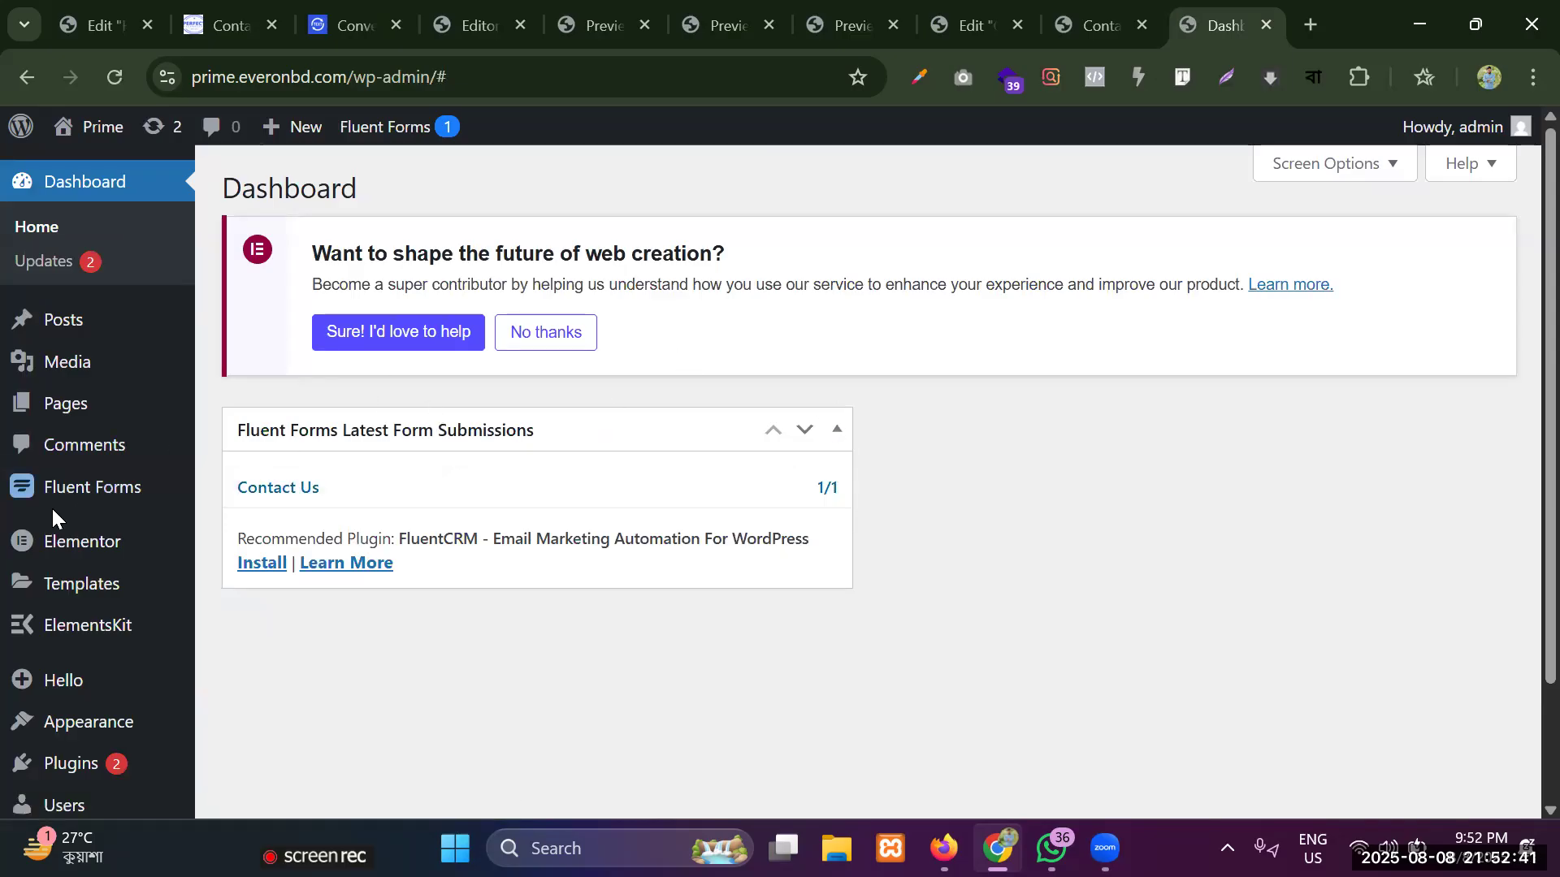
Open the Contact Us submission from the Fluent Forms entries and read its submitted field data.
{"action": "mouse_move", "coordinate": [60, 491]}
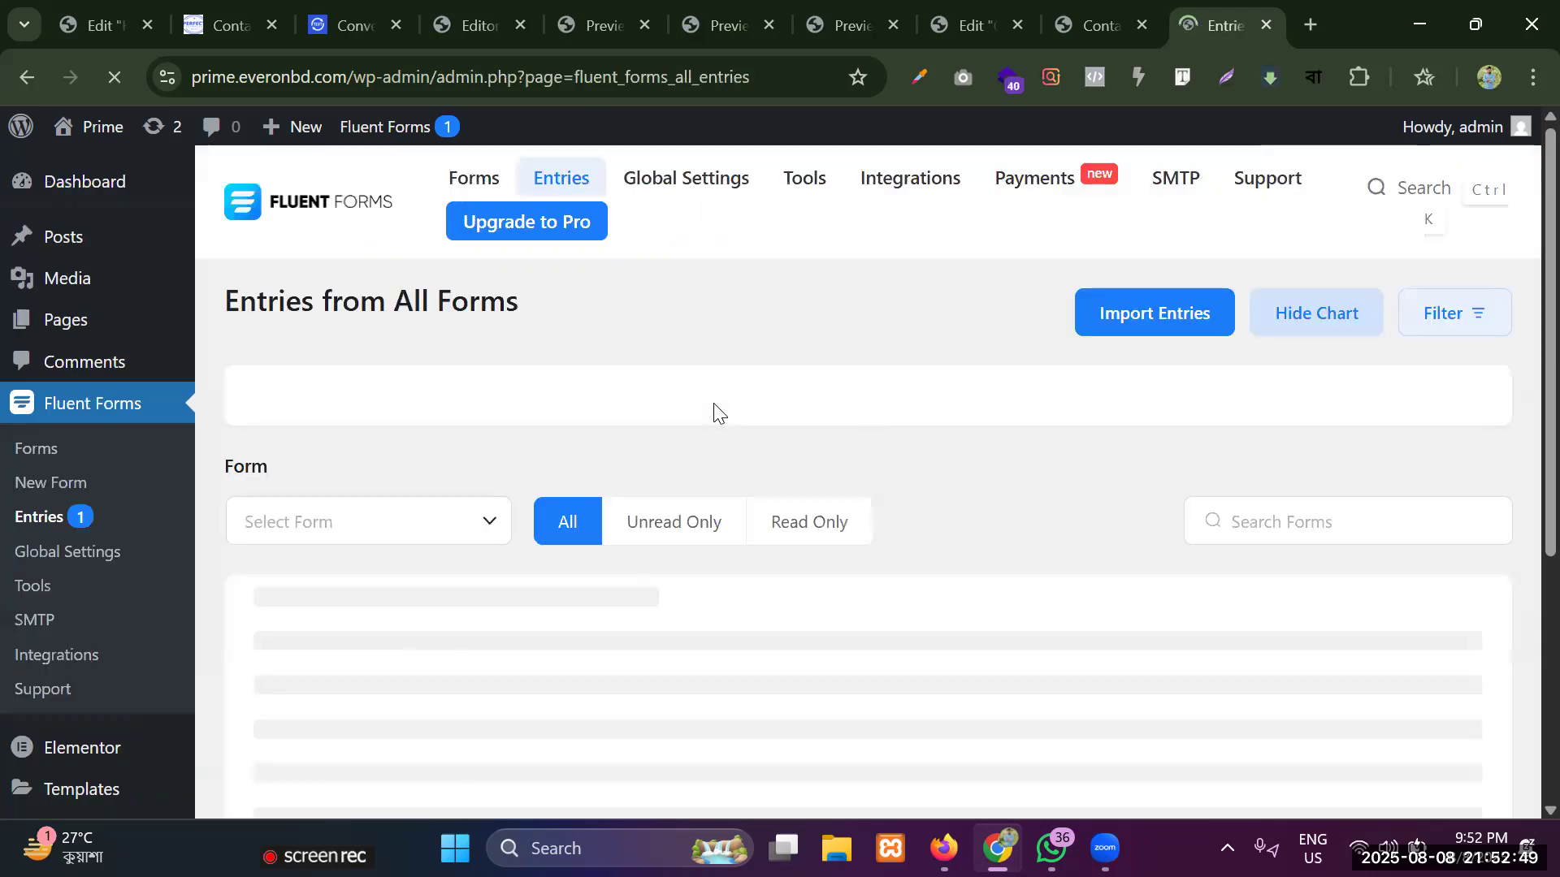
{"action": "scroll", "coordinate": [628, 330], "scroll_direction": "down", "scroll_amount": 10}
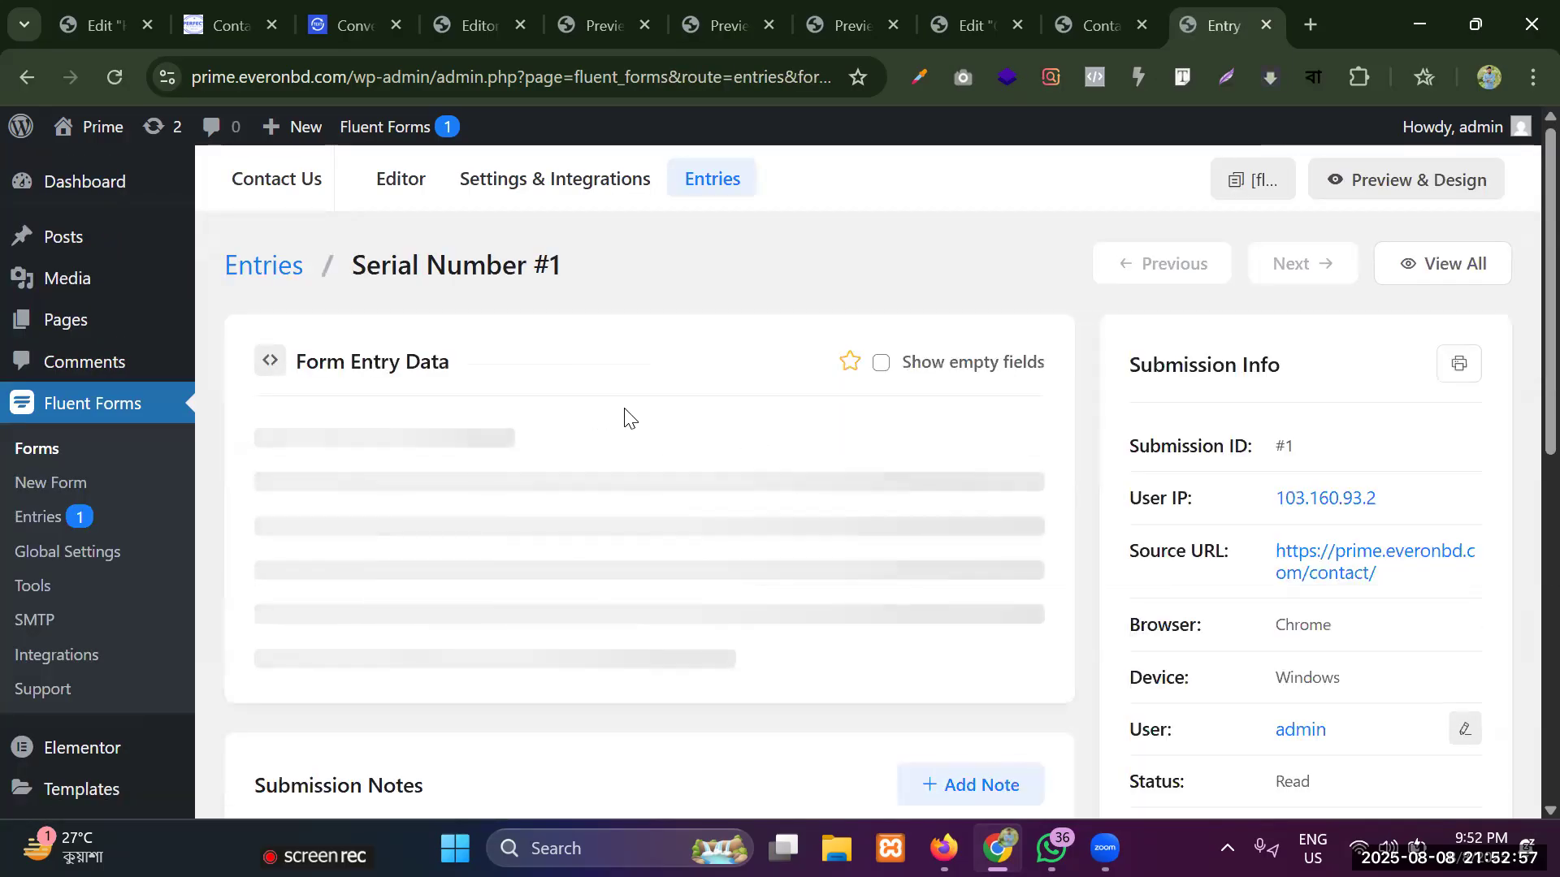
{"action": "scroll", "coordinate": [629, 419], "scroll_direction": "down", "scroll_amount": 2}
{"action": "scroll", "coordinate": [317, 325], "scroll_direction": "down", "scroll_amount": 2}
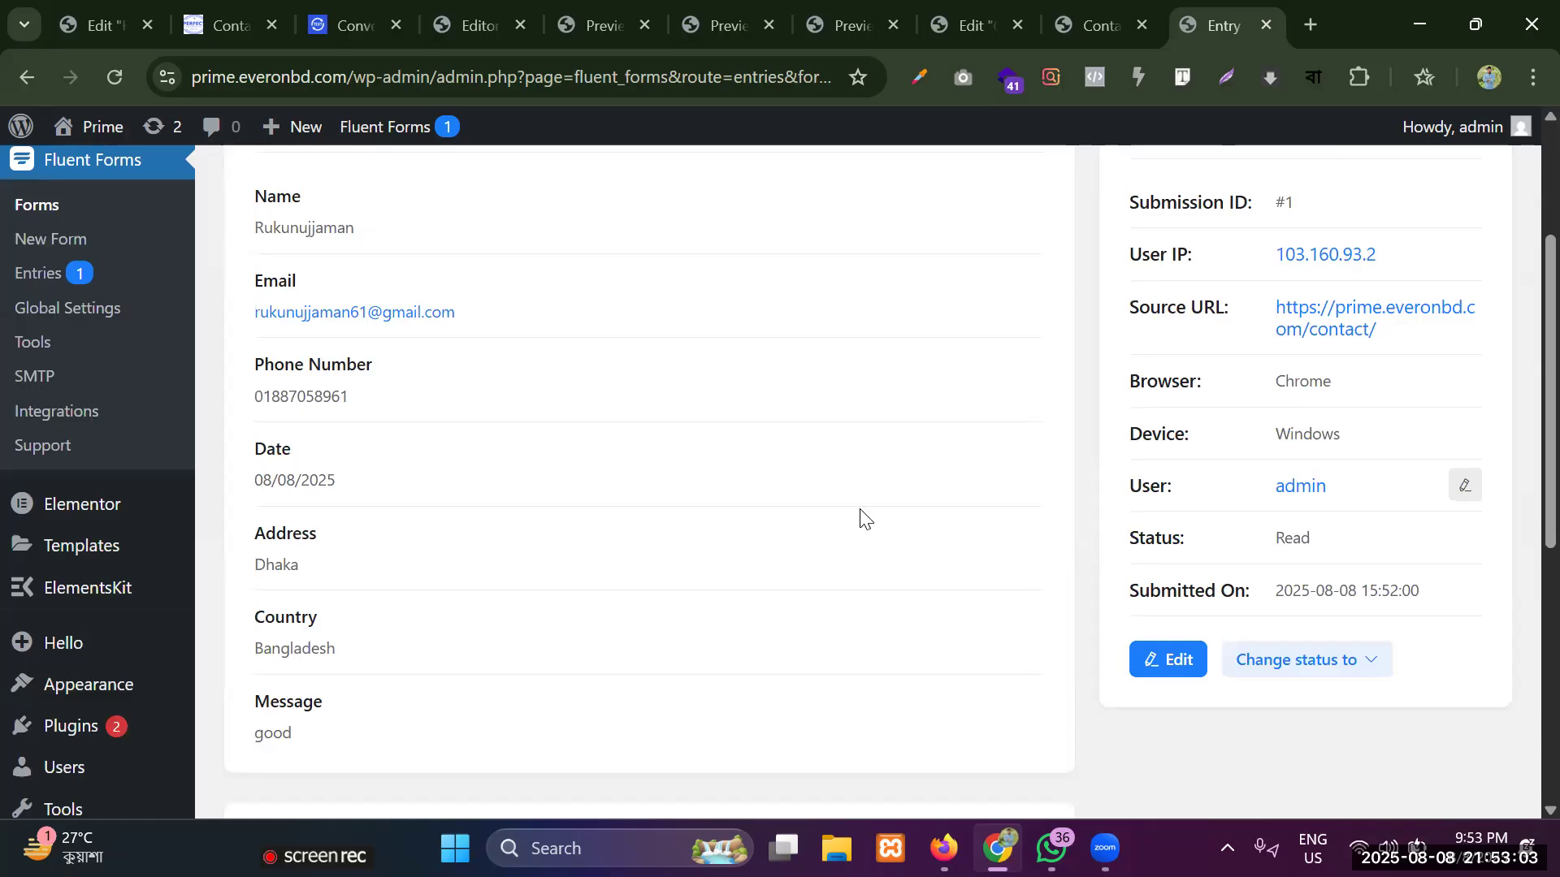
{"action": "scroll", "coordinate": [863, 516], "scroll_direction": "up", "scroll_amount": 4}
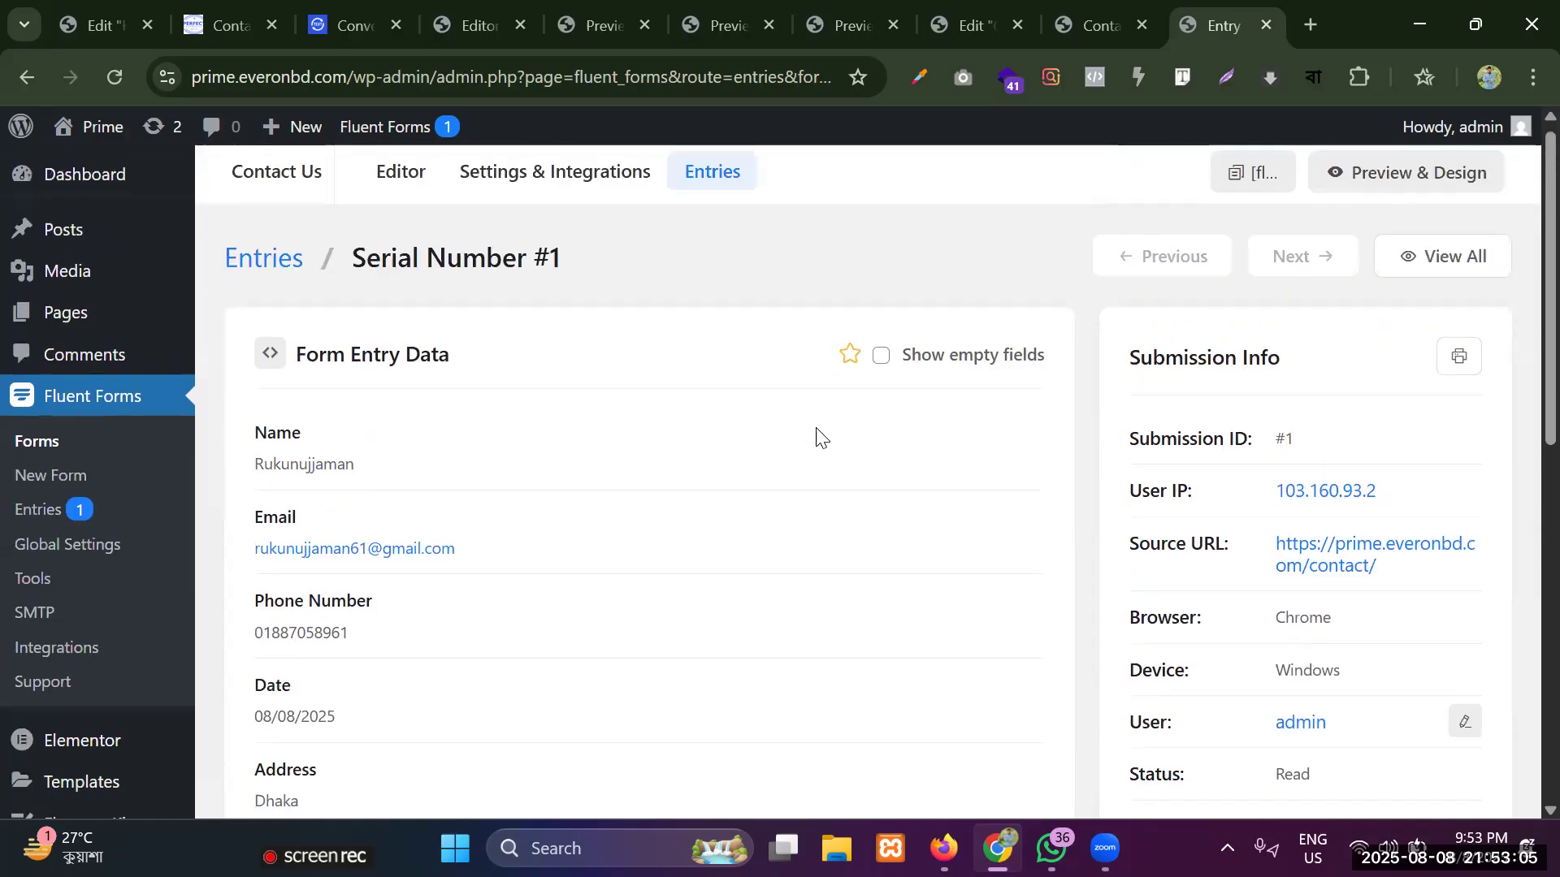
{"action": "scroll", "coordinate": [815, 435], "scroll_direction": "down", "scroll_amount": 4}
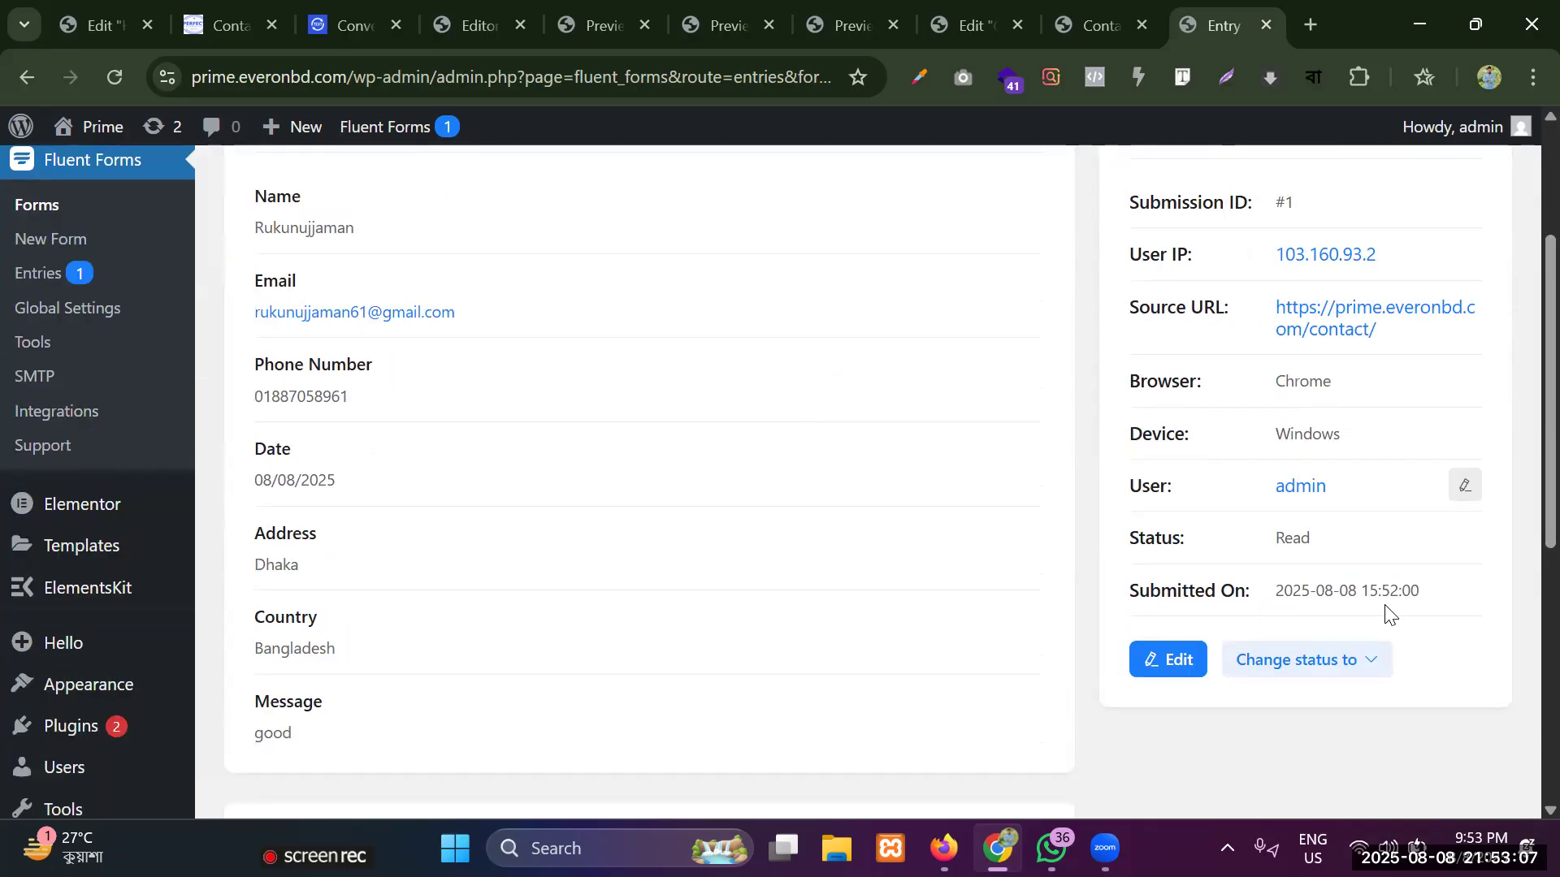
Examine the submission date and time in the entry's submission info.
{"action": "left_click_drag", "start_coordinate": [1270, 605], "coordinate": [1462, 594]}
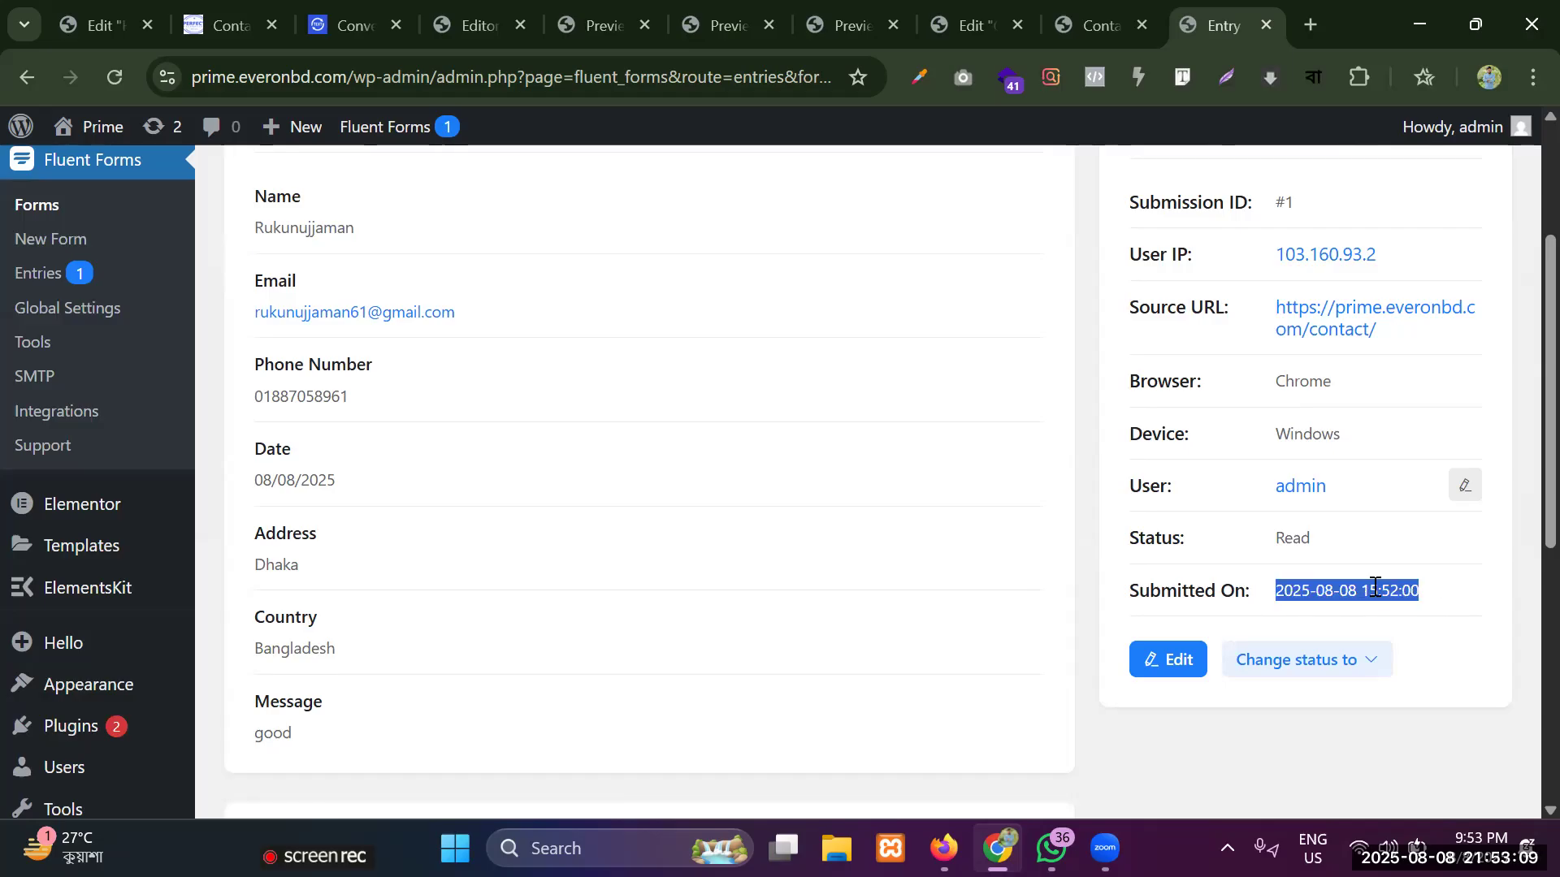
{"action": "left_click", "coordinate": [1374, 588]}
{"action": "left_click", "coordinate": [1438, 593], "text": "shift"}
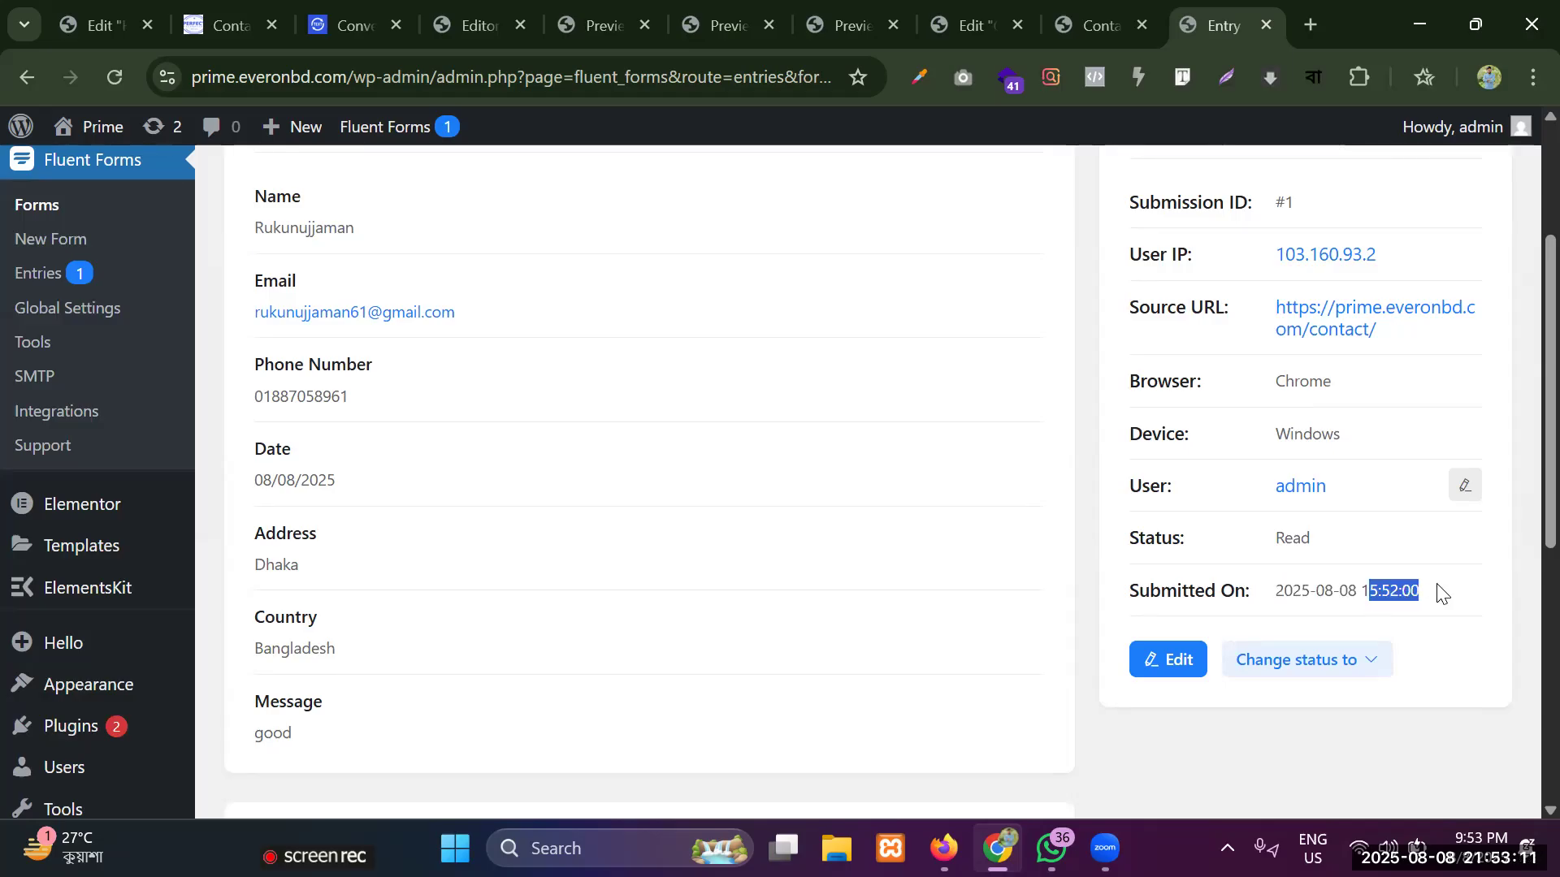
{"action": "left_click_drag", "start_coordinate": [1274, 591], "coordinate": [1376, 588]}
{"action": "left_click", "coordinate": [1305, 590]}
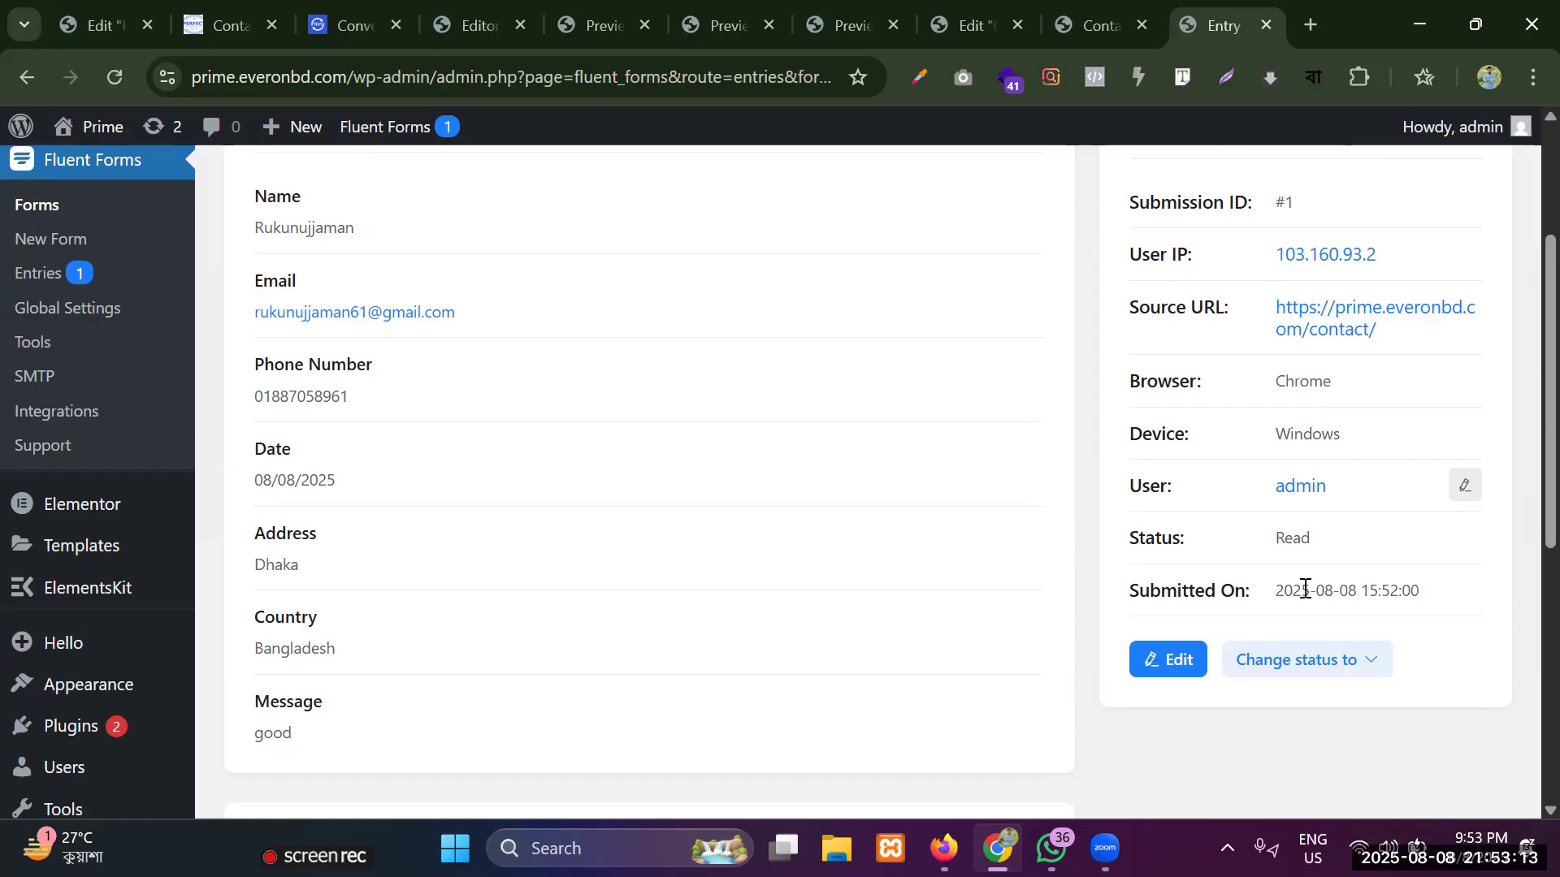
{"action": "scroll", "coordinate": [1291, 381], "scroll_direction": "up", "scroll_amount": 2}
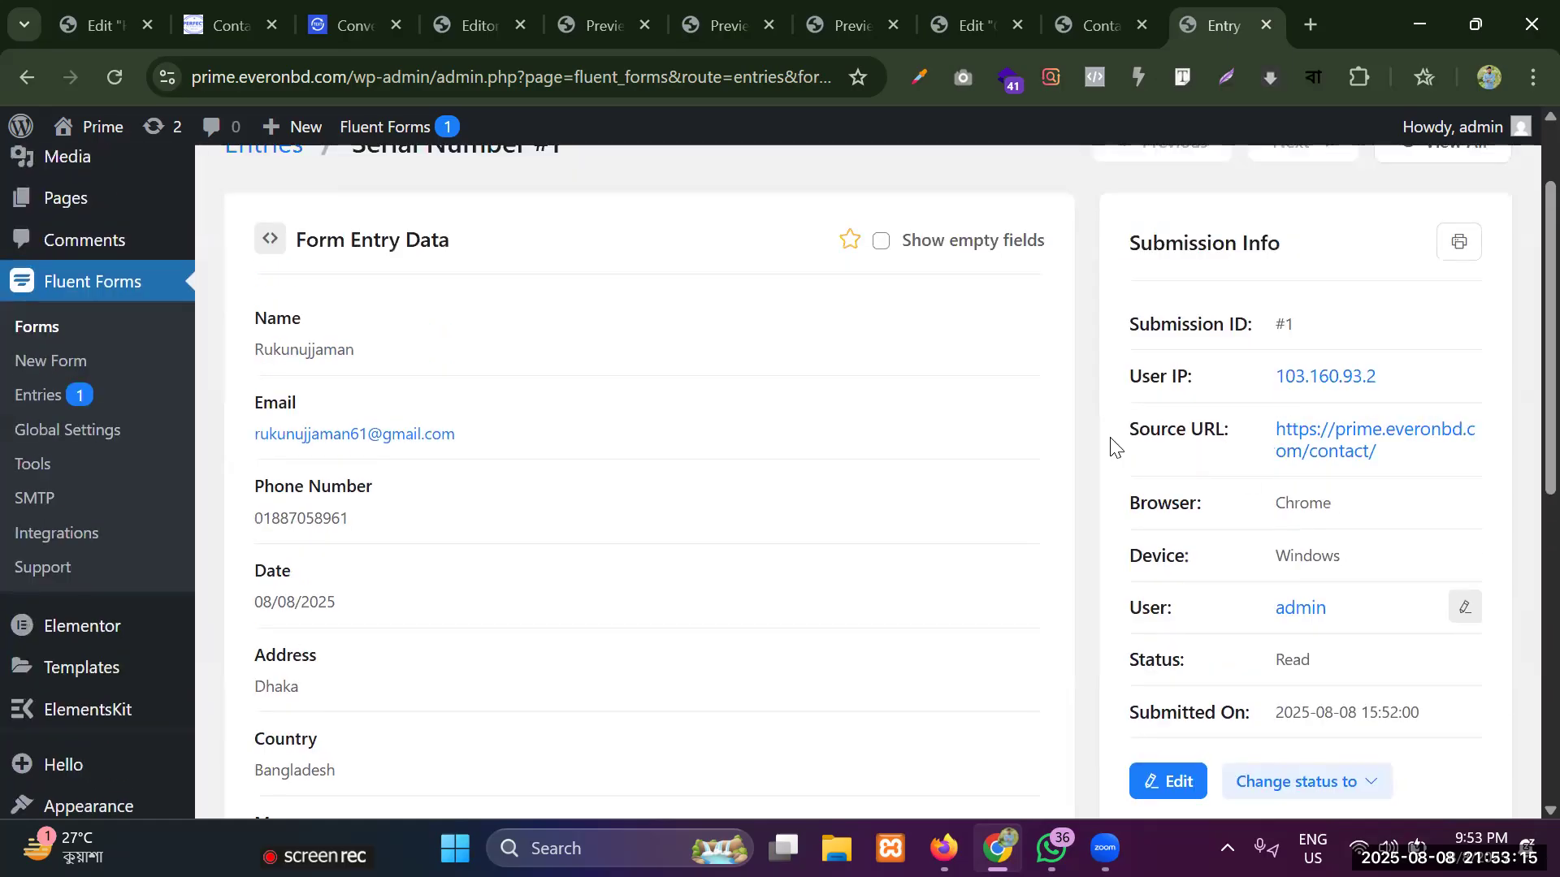
Open the entry's source URL in a new tab and return to the entry details.
{"action": "left_click_drag", "start_coordinate": [1109, 447], "coordinate": [1295, 425]}
{"action": "left_click", "coordinate": [1409, 461]}
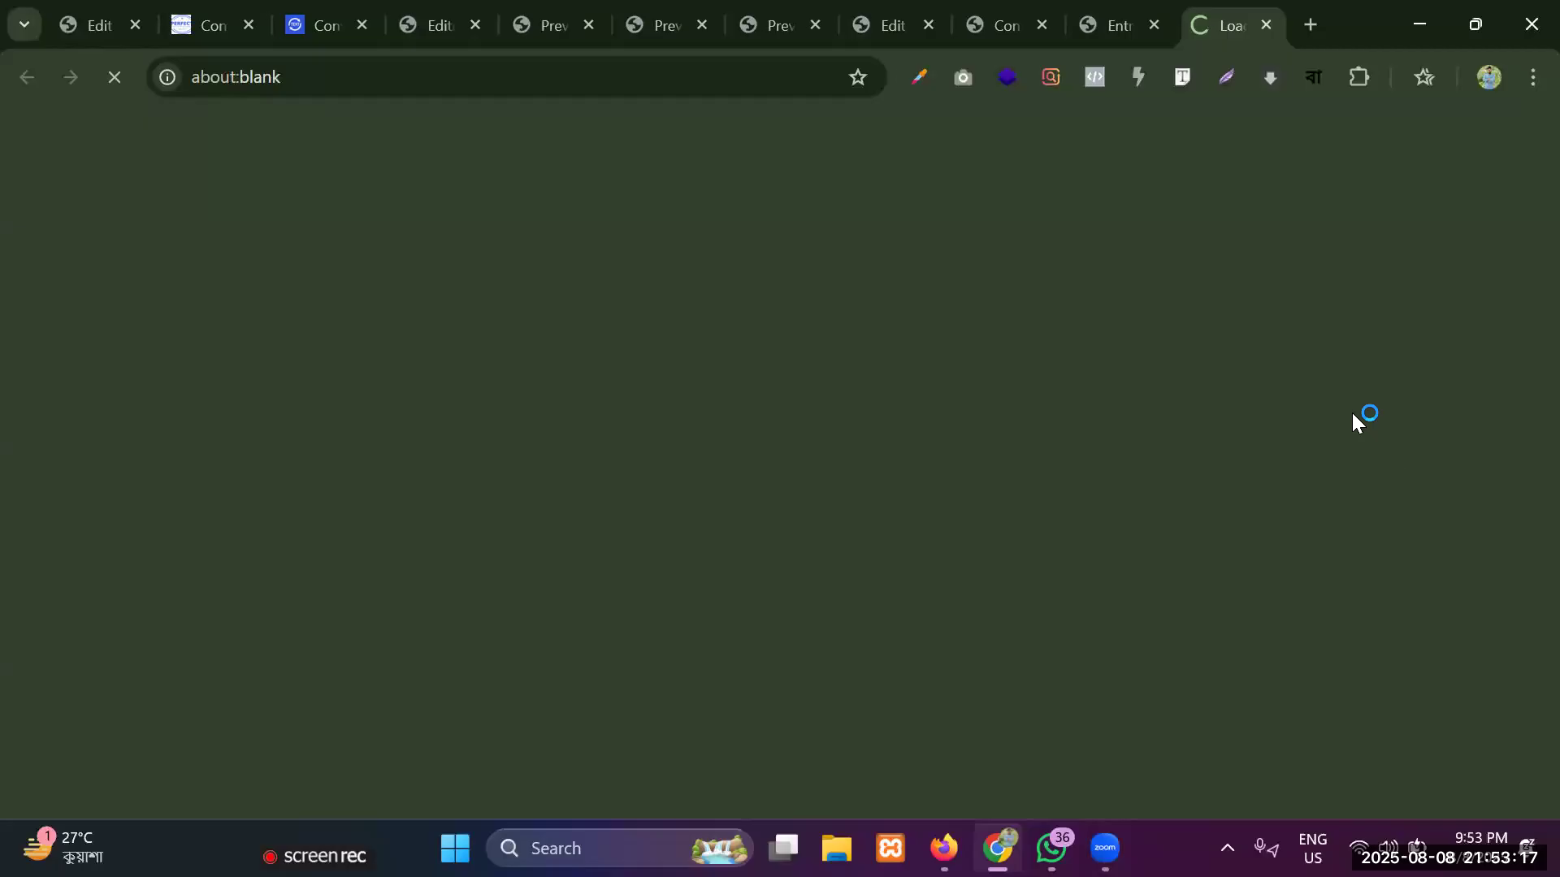
{"action": "left_click", "coordinate": [1159, 10]}
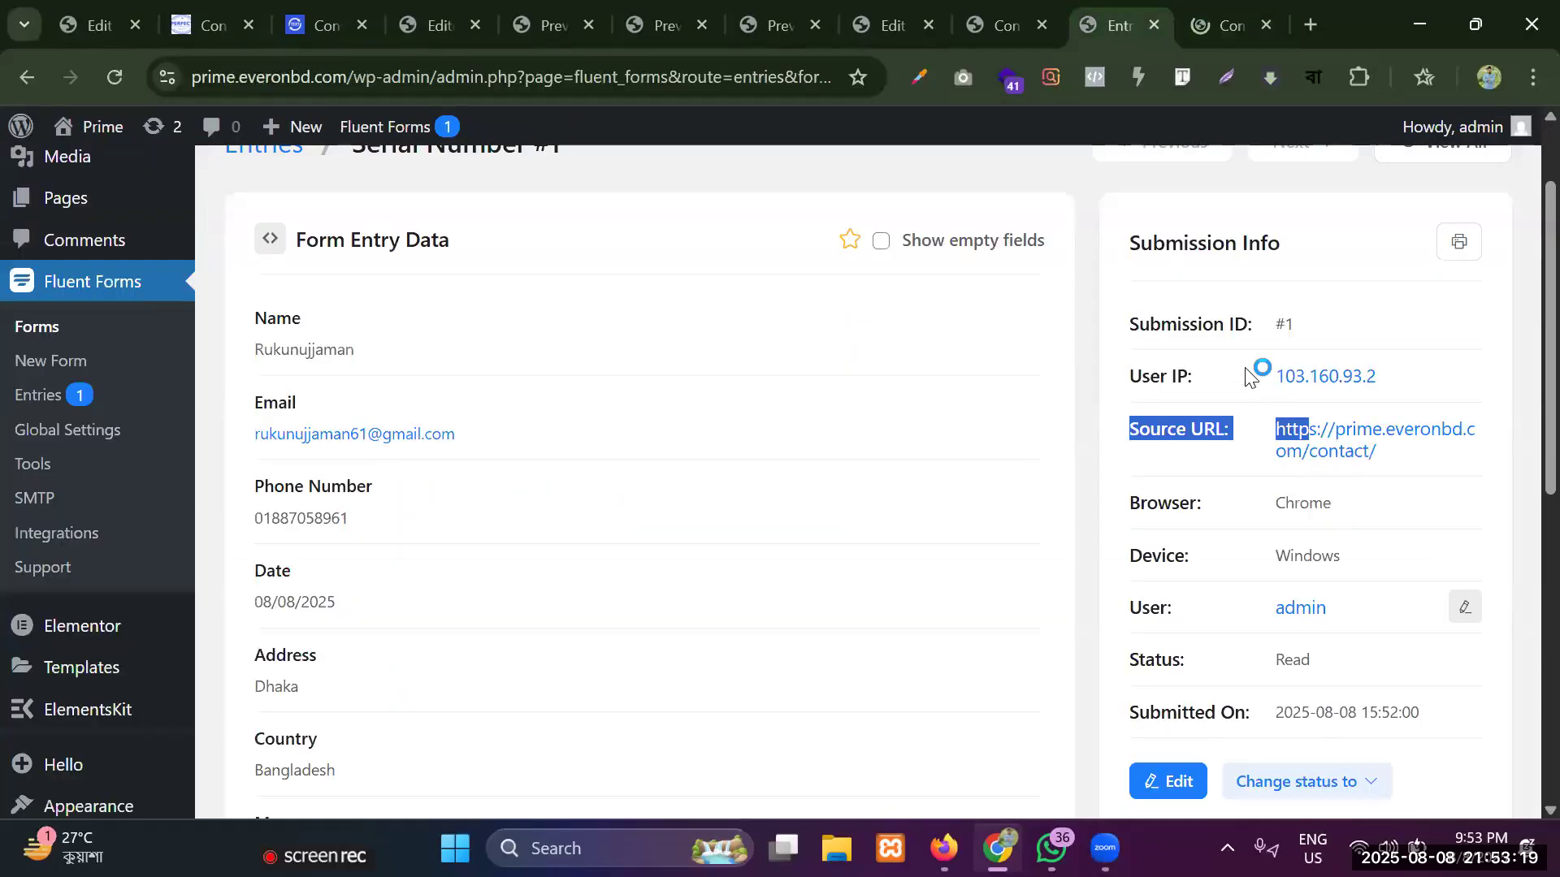
{"action": "left_click", "coordinate": [1247, 375]}
Review the whole entry from the name field to the submission notes.
{"action": "scroll", "coordinate": [763, 337], "scroll_direction": "up", "scroll_amount": 2}
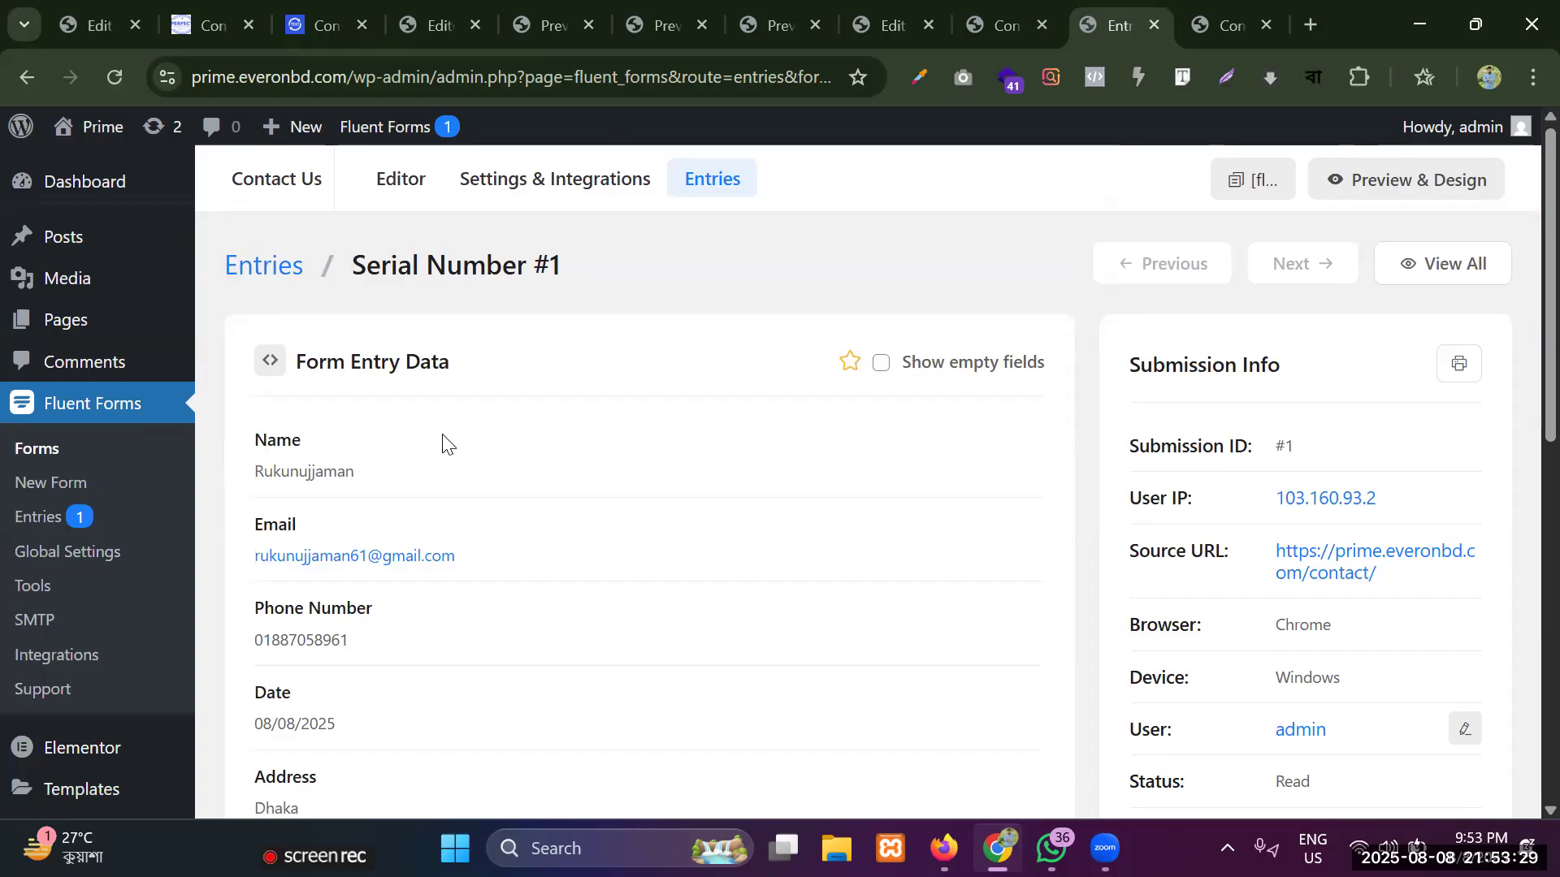
{"action": "scroll", "coordinate": [447, 445], "scroll_direction": "down", "scroll_amount": 5}
{"action": "scroll", "coordinate": [443, 445], "scroll_direction": "down", "scroll_amount": 5}
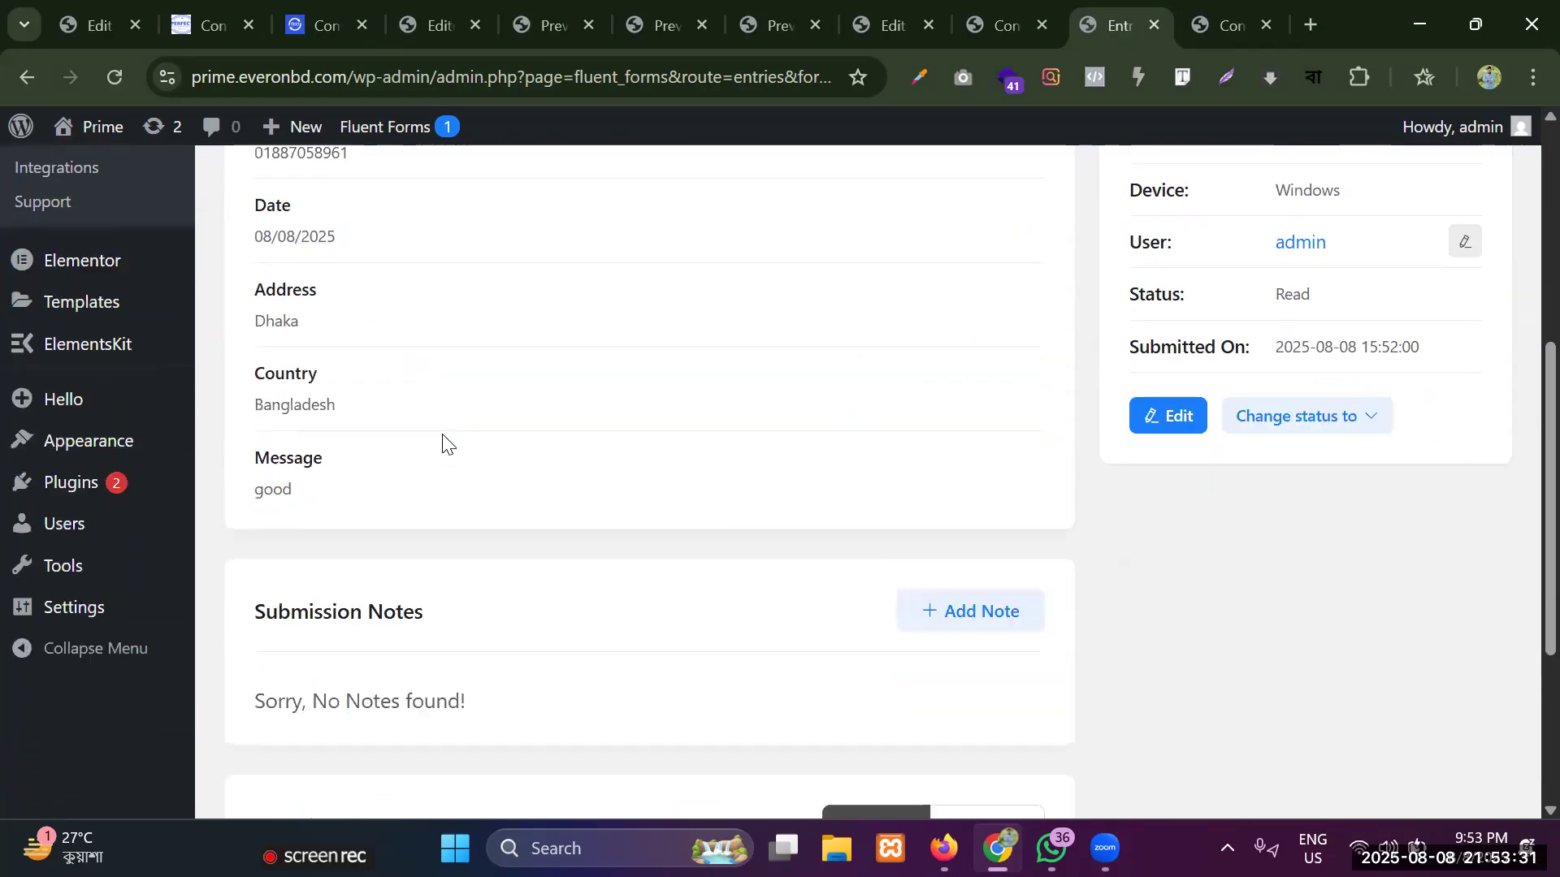
{"action": "scroll", "coordinate": [449, 439], "scroll_direction": "up", "scroll_amount": 9}
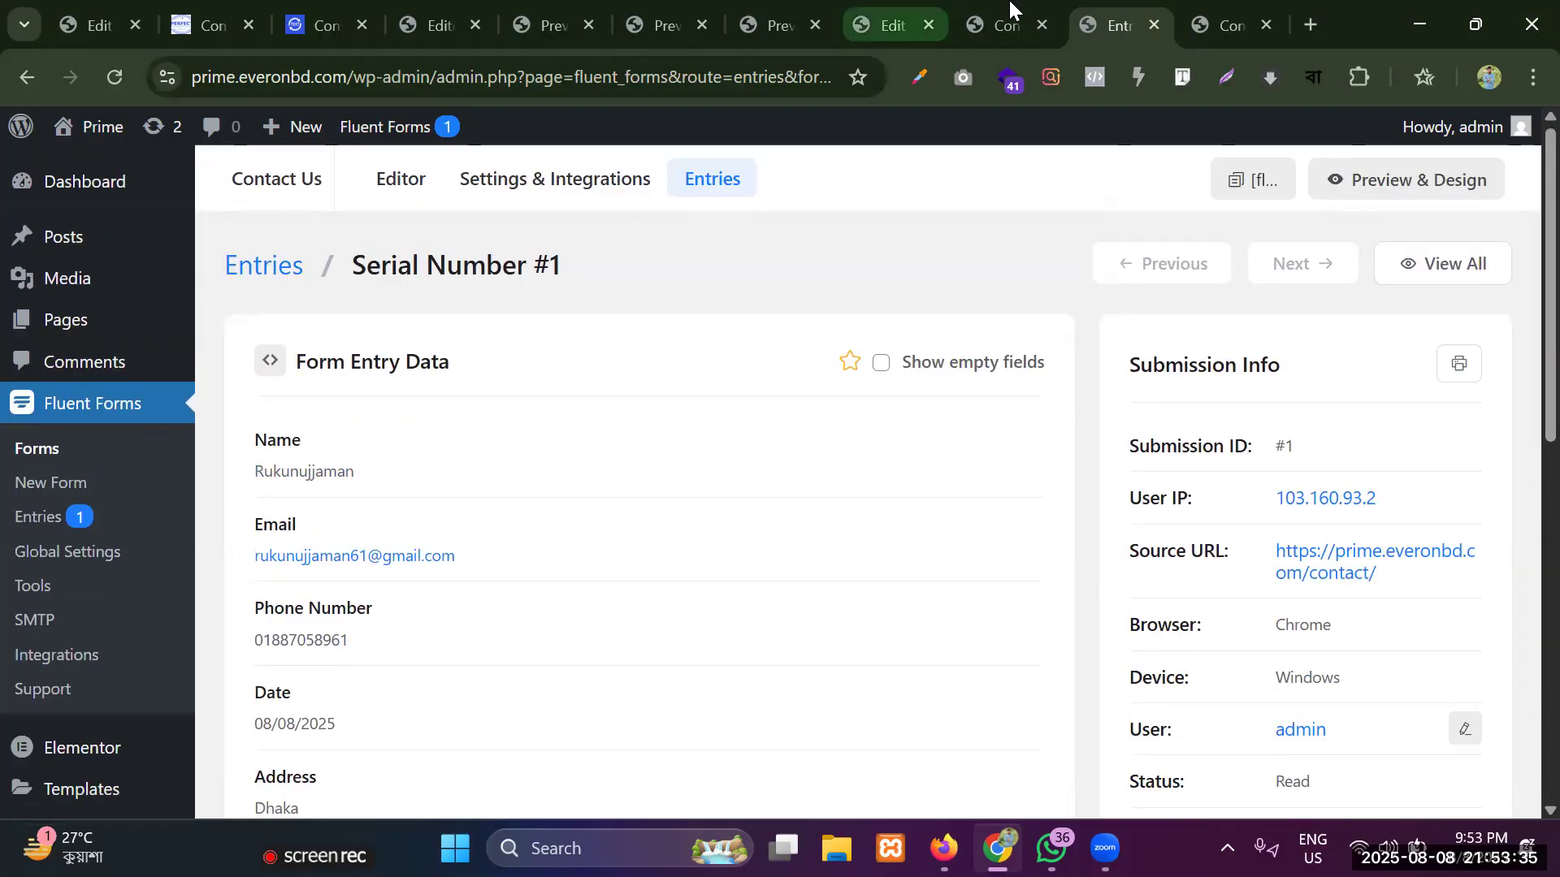
Switch to the Elementor editor, show the Fluent Forms widget's content settings and review the form fields on the Contact page.
{"action": "left_click", "coordinate": [888, 12]}
{"action": "scroll", "coordinate": [714, 498], "scroll_direction": "up", "scroll_amount": 6}
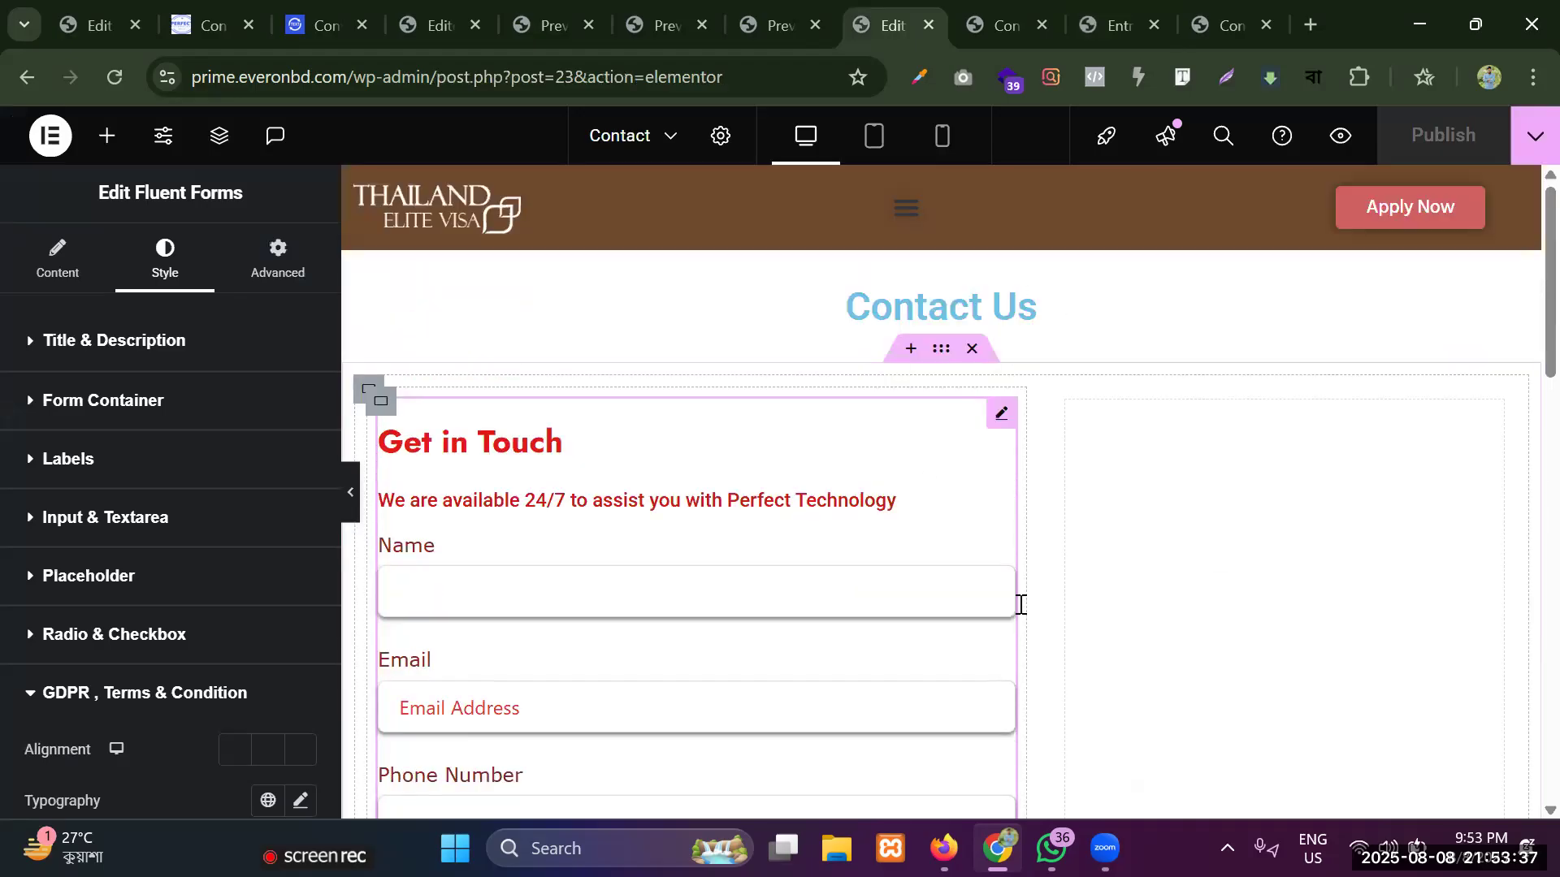
{"action": "left_click", "coordinate": [83, 269]}
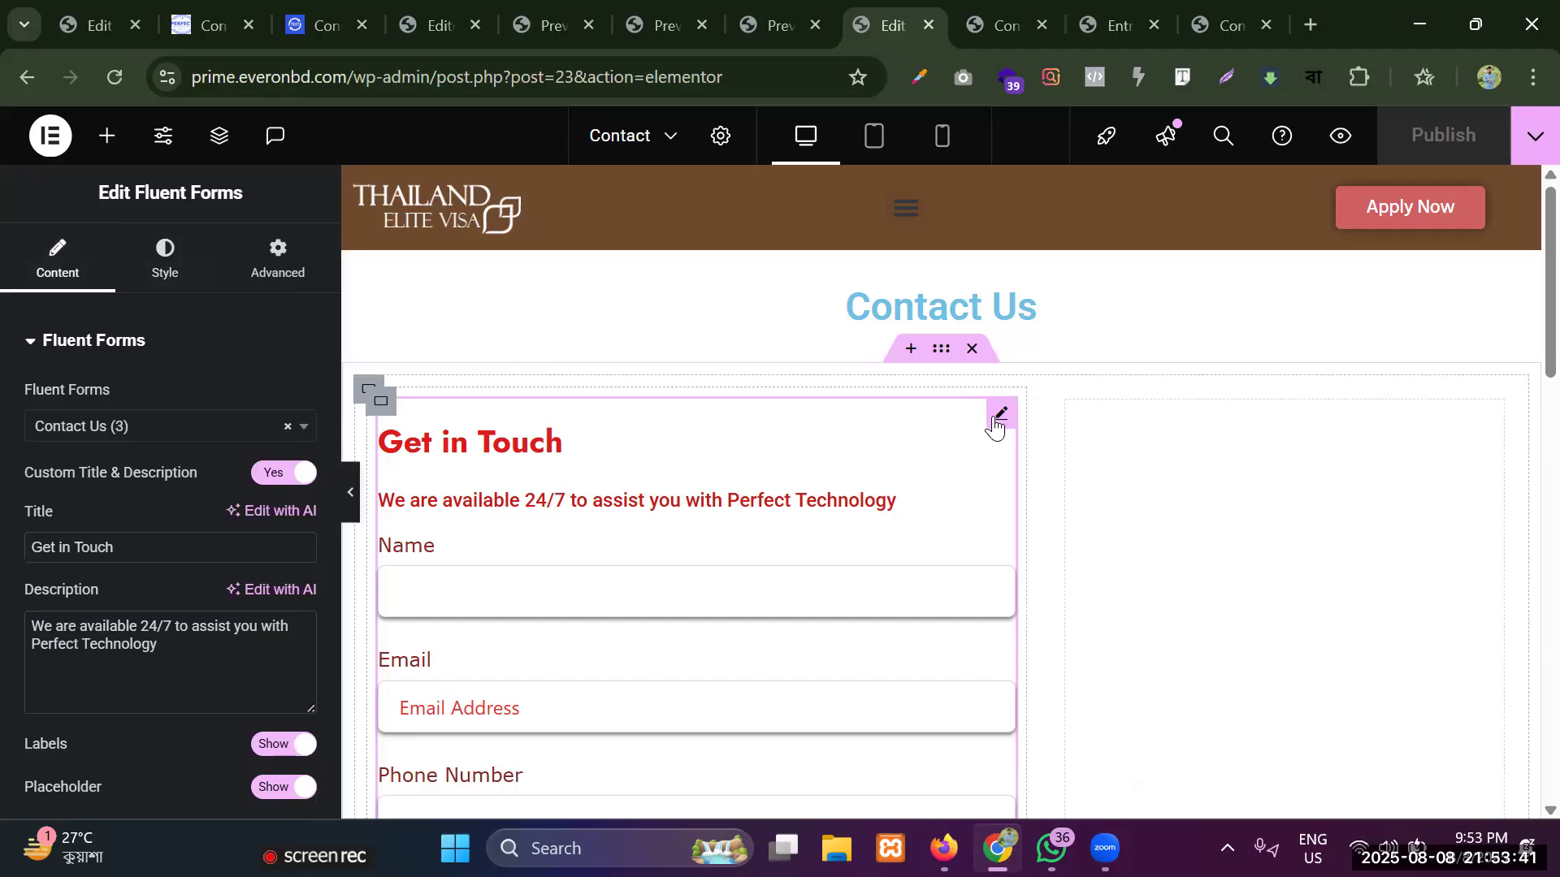
{"action": "scroll", "coordinate": [707, 539], "scroll_direction": "down", "scroll_amount": 4}
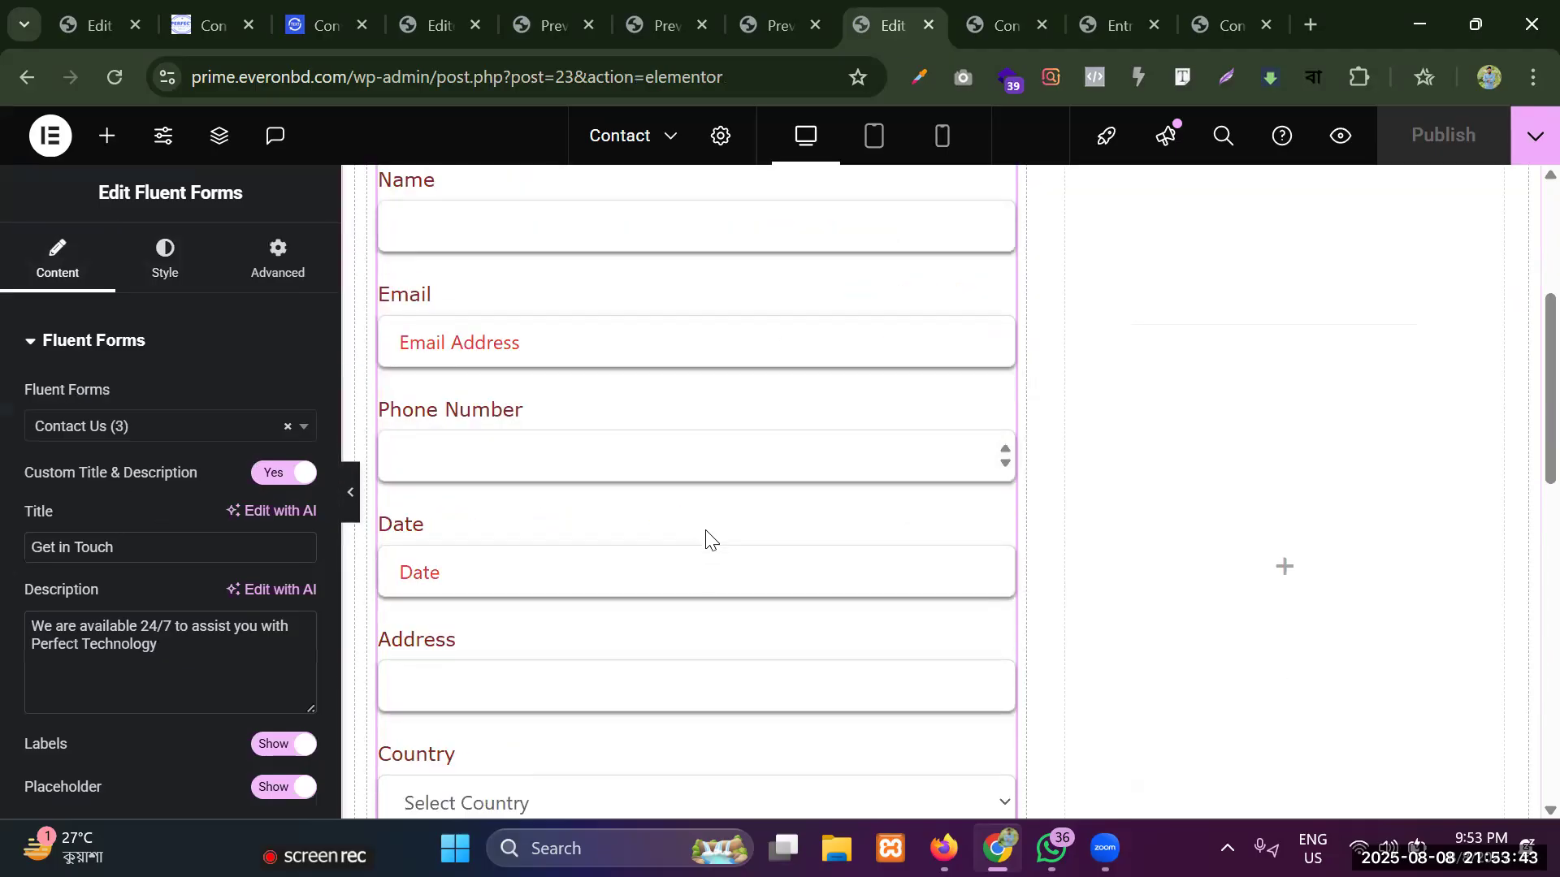
{"action": "scroll", "coordinate": [706, 532], "scroll_direction": "down", "scroll_amount": 3}
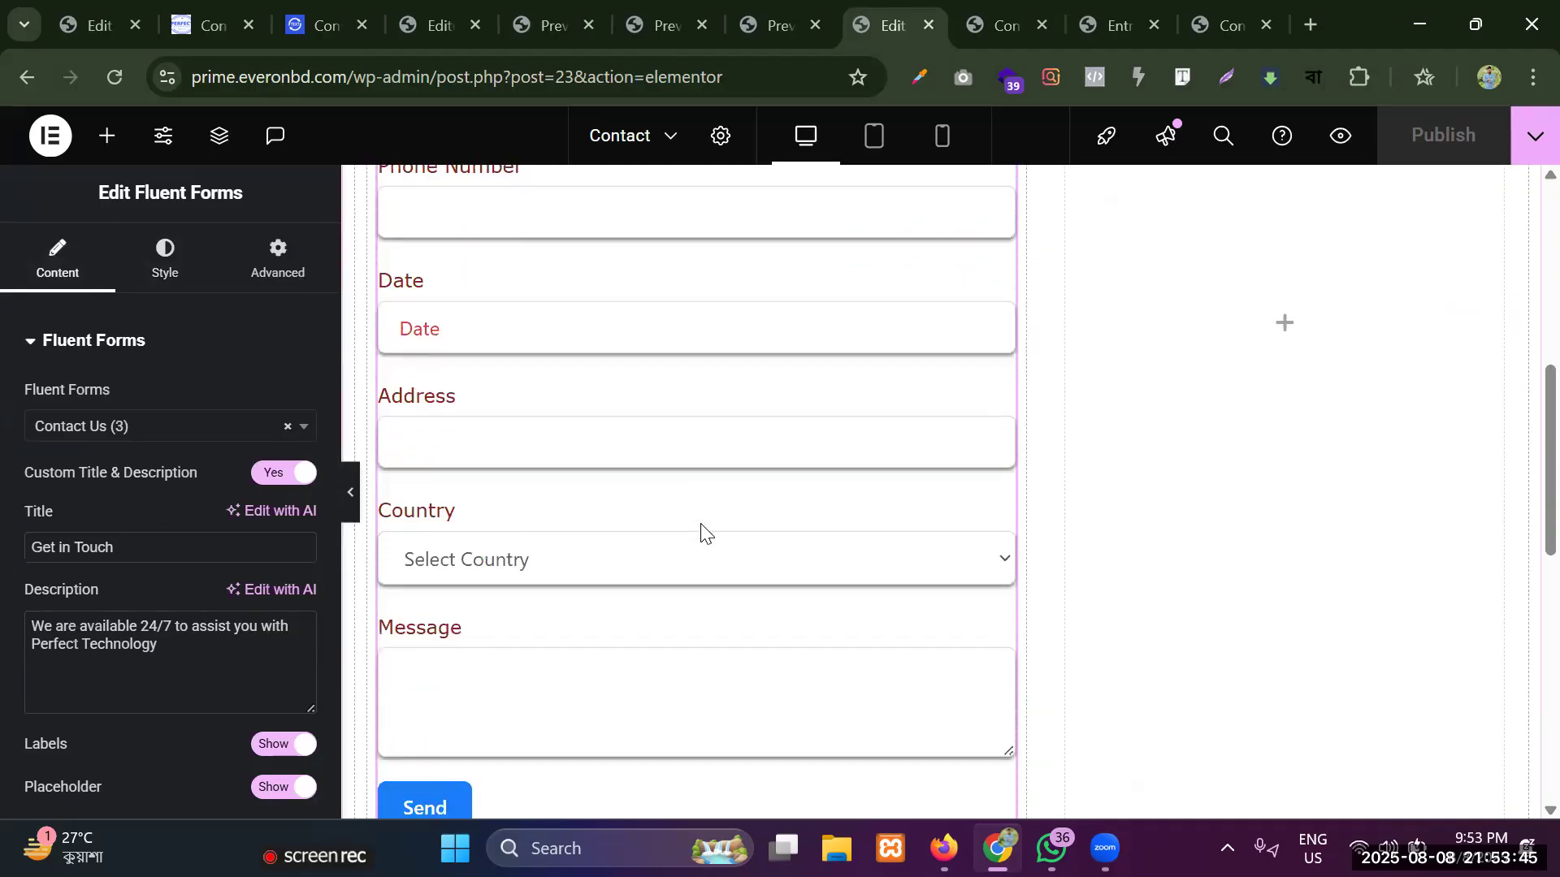
{"action": "scroll", "coordinate": [672, 456], "scroll_direction": "up", "scroll_amount": 7}
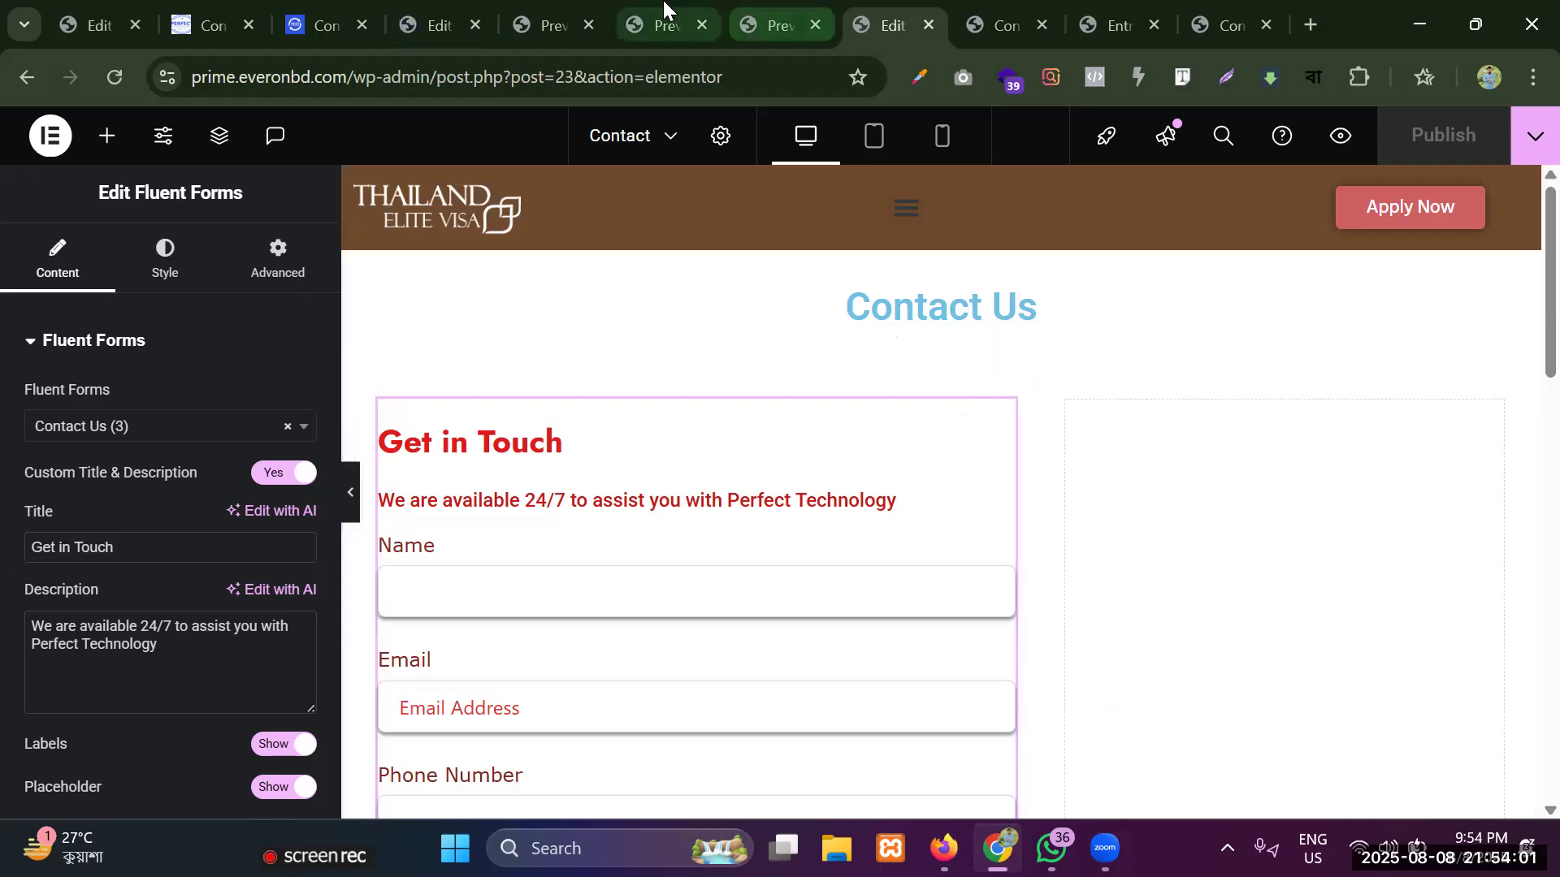
Go back to the WordPress dashboard and open the Fluent Forms list of forms.
{"action": "left_click", "coordinate": [983, 18]}
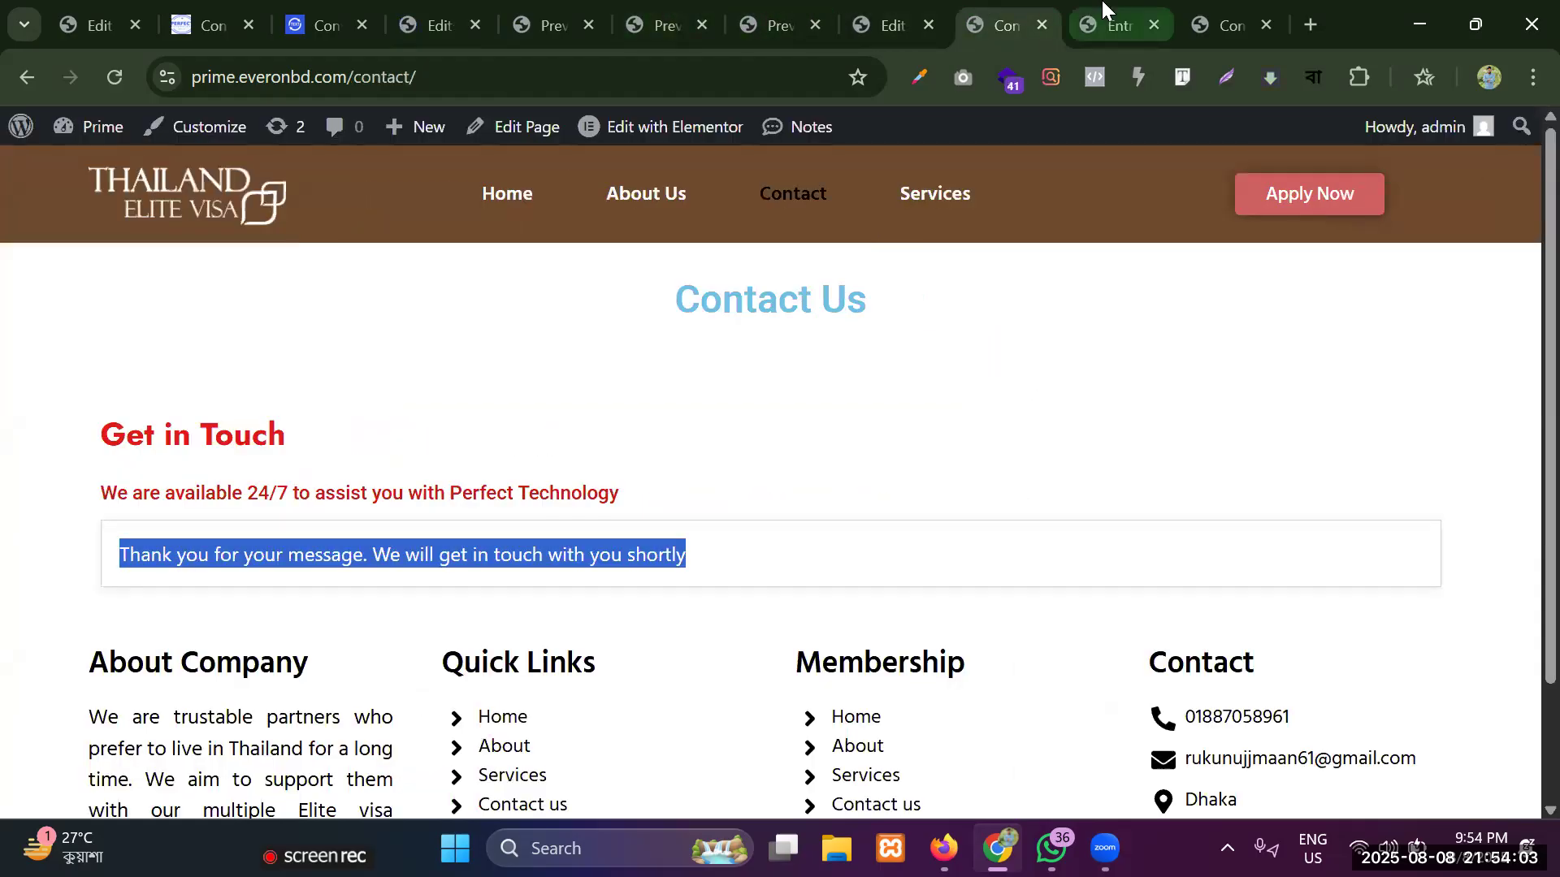
{"action": "left_click", "coordinate": [1215, 23]}
{"action": "left_click", "coordinate": [93, 171]}
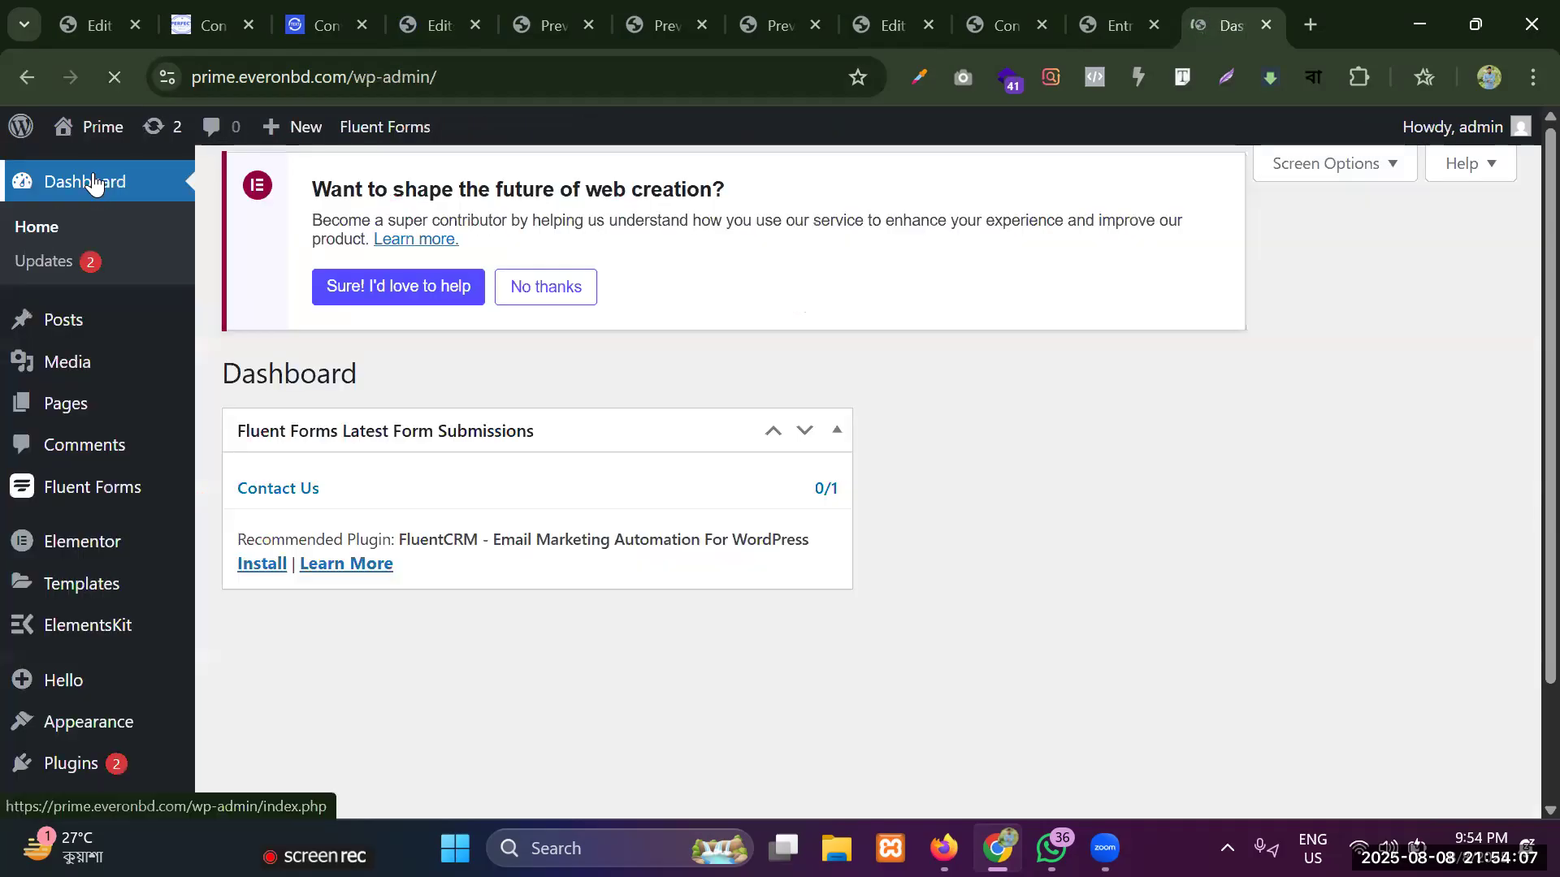
{"action": "scroll", "coordinate": [88, 451], "scroll_direction": "down", "scroll_amount": 2}
{"action": "mouse_move", "coordinate": [101, 341]}
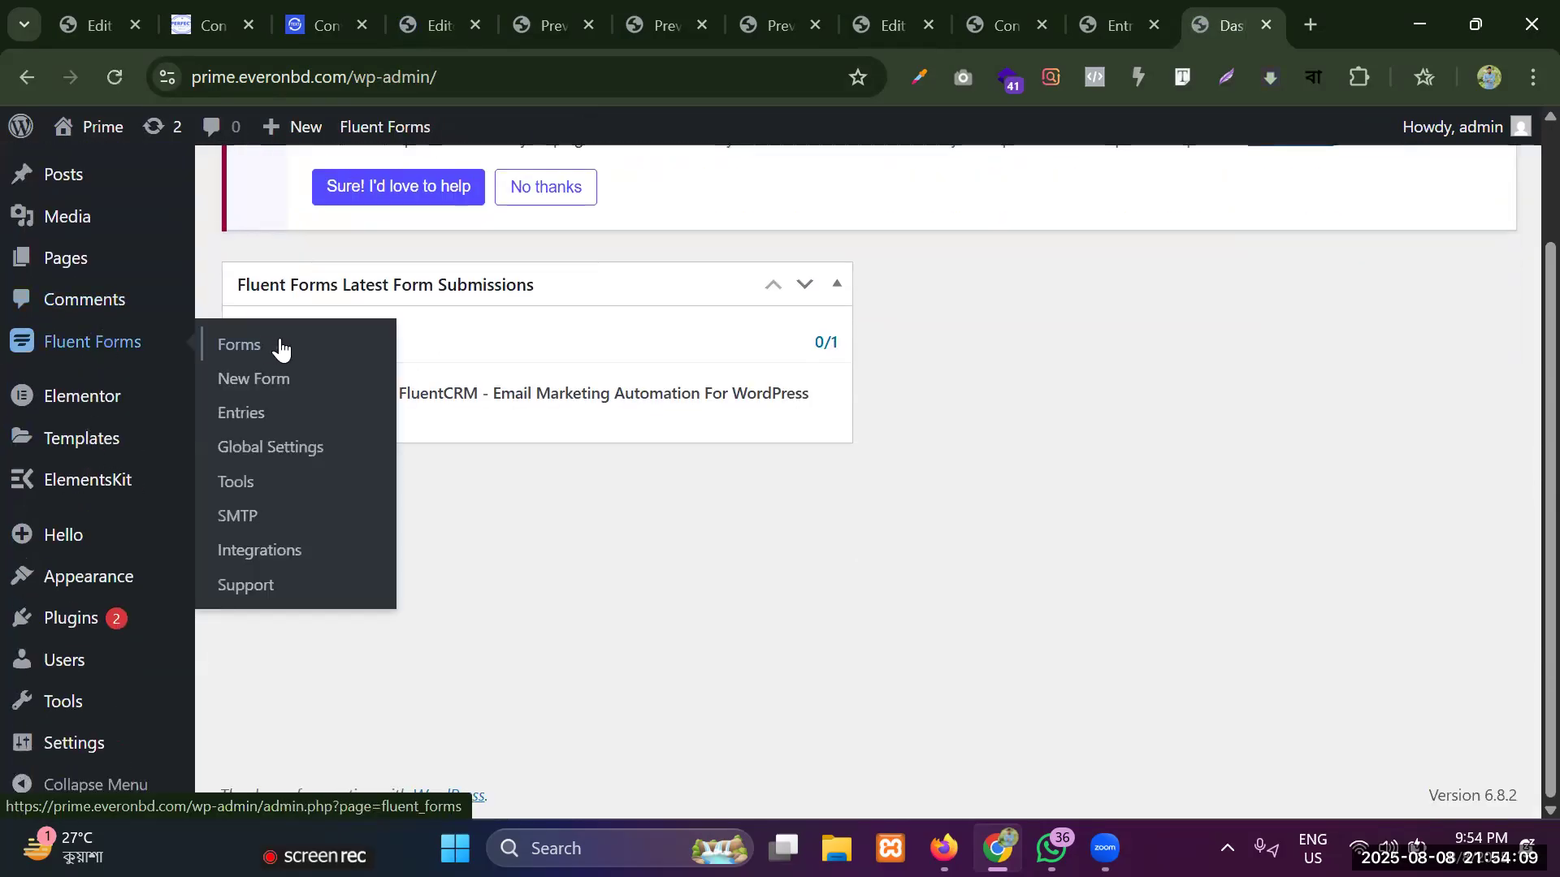
{"action": "left_click", "coordinate": [243, 352]}
Open the entries of the Contact Us form and look across the entry table's columns.
{"action": "scroll", "coordinate": [344, 292], "scroll_direction": "down", "scroll_amount": 3}
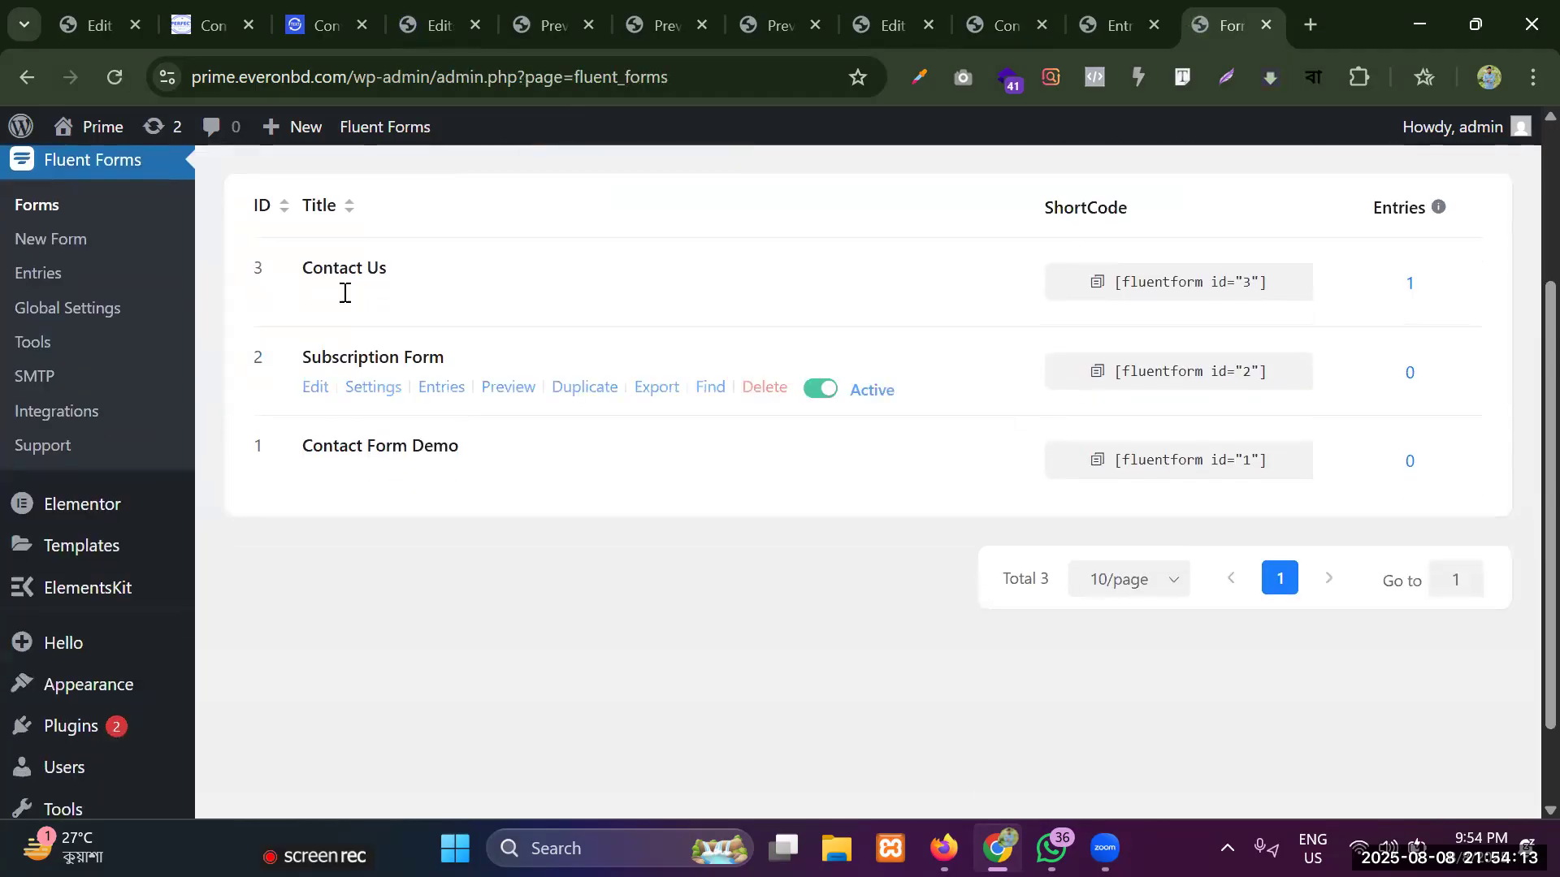
{"action": "left_click", "coordinate": [1412, 293]}
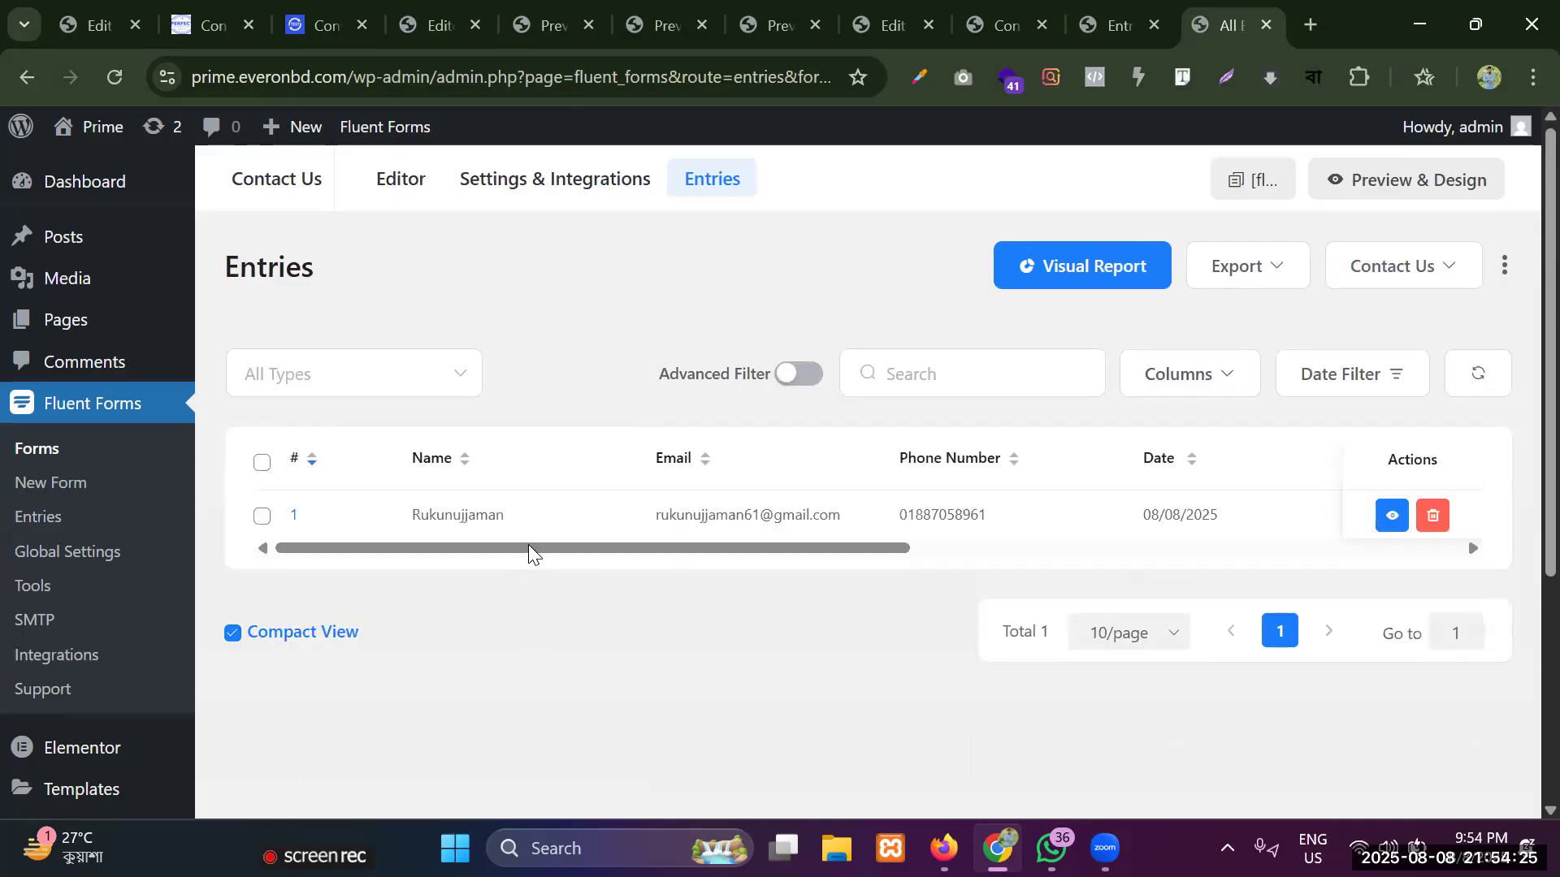
{"action": "left_click_drag", "start_coordinate": [822, 550], "coordinate": [203, 569]}
Open the Contact Us form for editing and add a Dropdown field between Address and Country.
{"action": "left_click", "coordinate": [69, 457]}
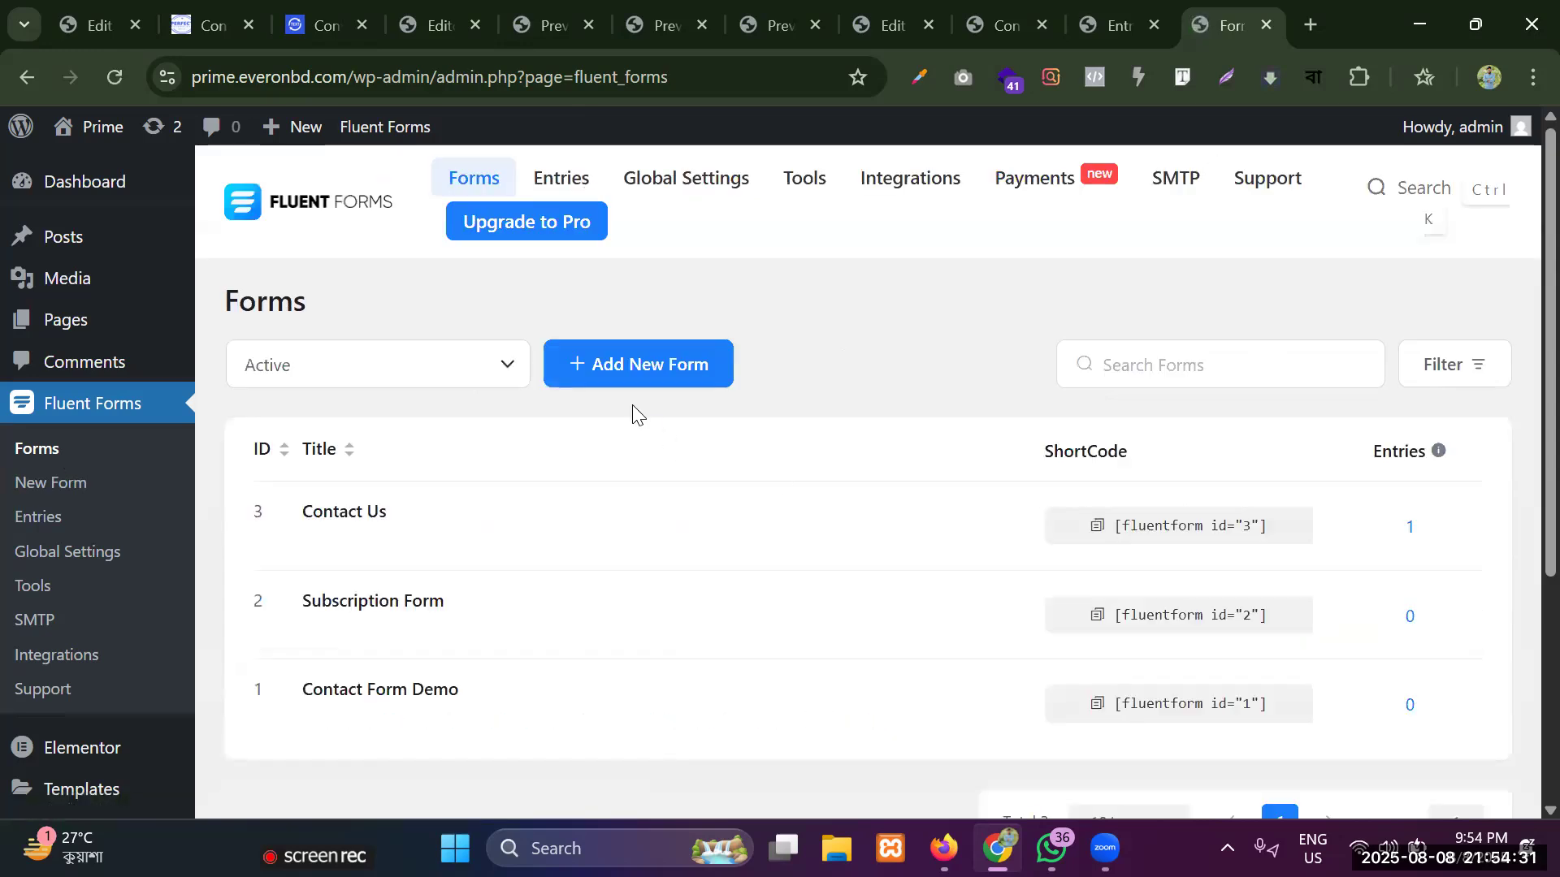
{"action": "left_click", "coordinate": [316, 548]}
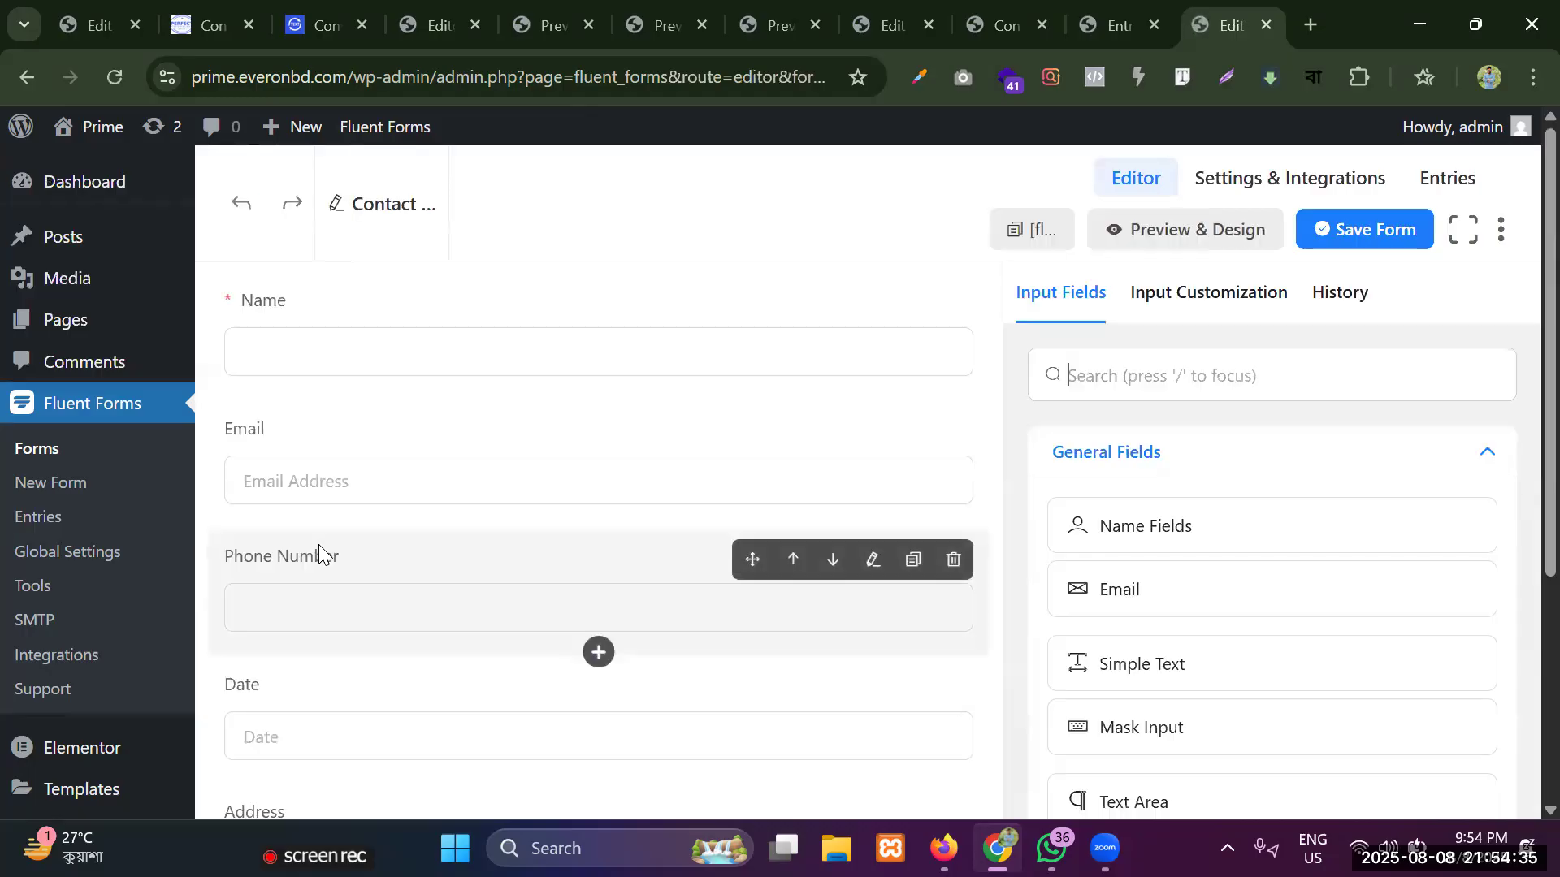
{"action": "scroll", "coordinate": [569, 715], "scroll_direction": "down", "scroll_amount": 4}
{"action": "scroll", "coordinate": [1104, 414], "scroll_direction": "down", "scroll_amount": 5}
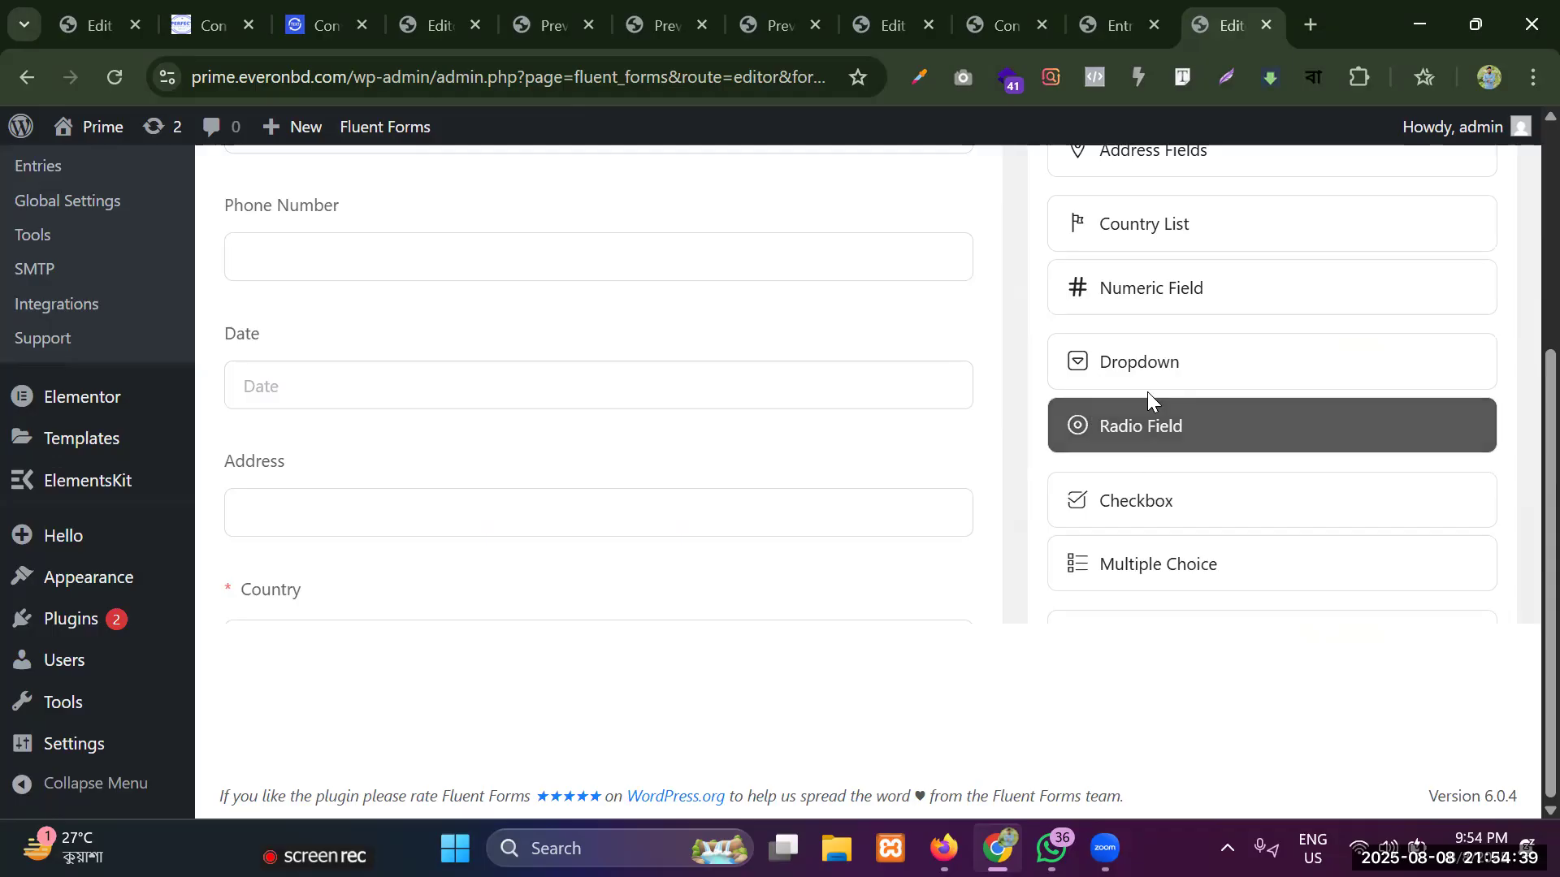
{"action": "left_click_drag", "start_coordinate": [1132, 373], "coordinate": [379, 563]}
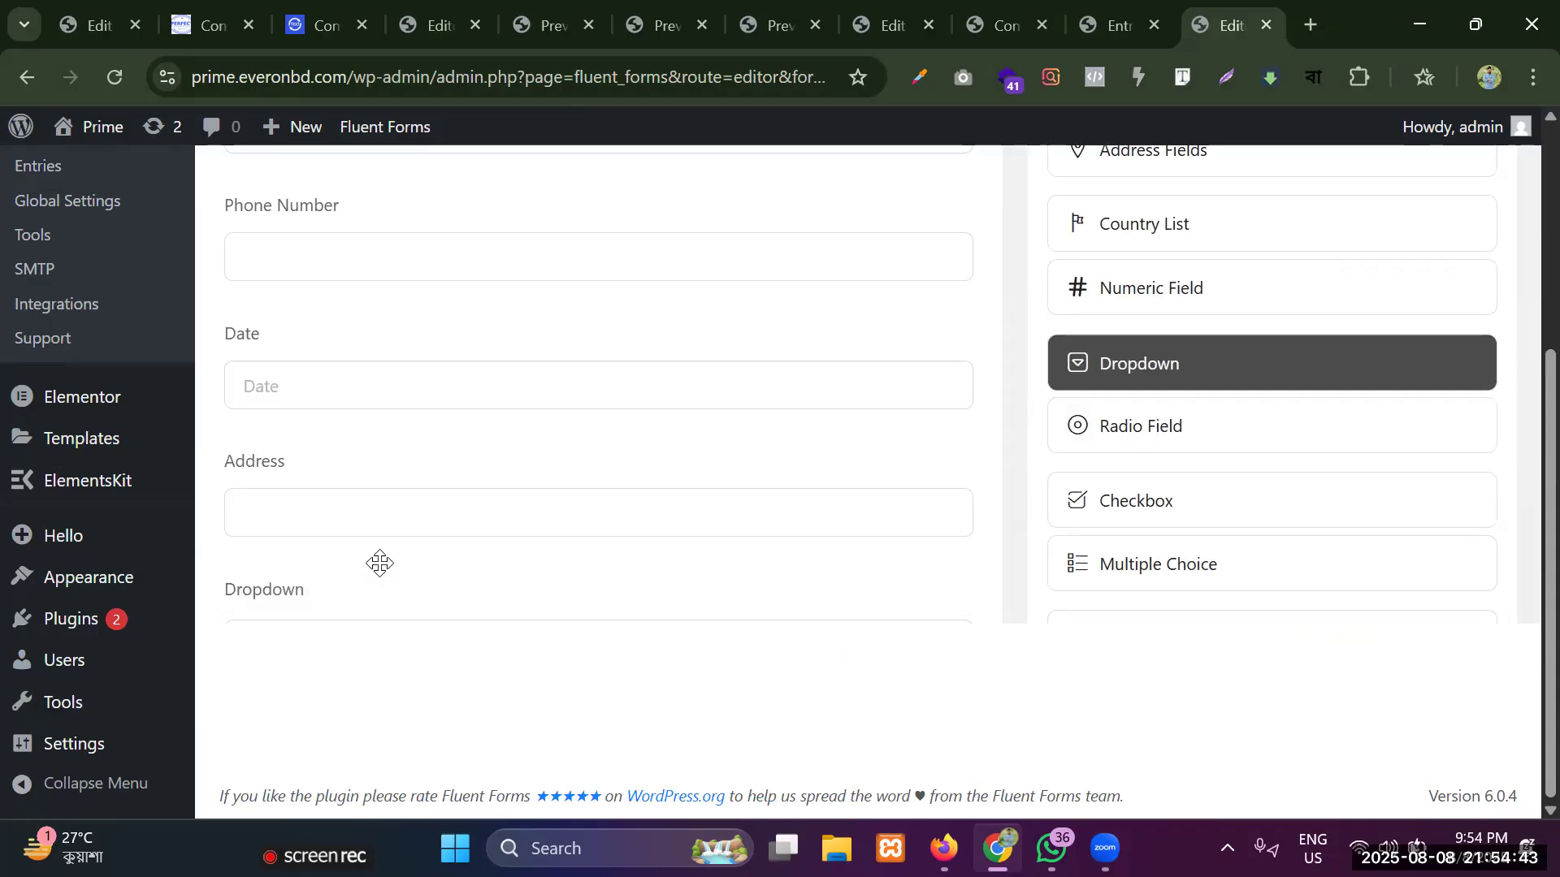
Open the new Dropdown field's customization settings and change its element label to "Do you have passport".
{"action": "scroll", "coordinate": [363, 592], "scroll_direction": "down", "scroll_amount": 3}
{"action": "left_click", "coordinate": [370, 341]}
{"action": "scroll", "coordinate": [372, 348], "scroll_direction": "up", "scroll_amount": 4}
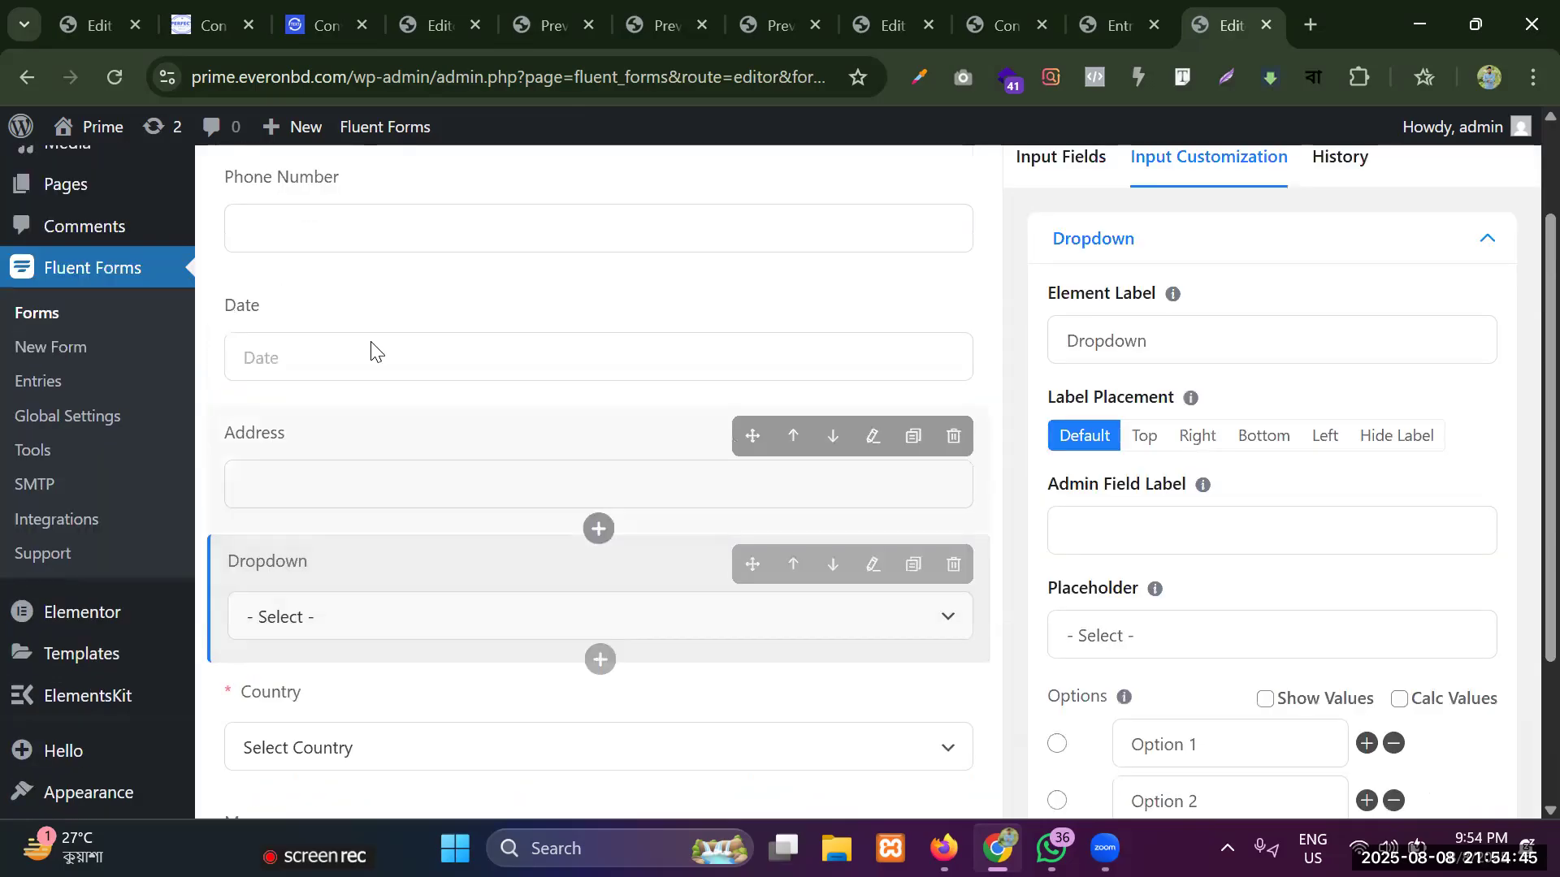
{"action": "scroll", "coordinate": [1351, 431], "scroll_direction": "down", "scroll_amount": 3}
{"action": "scroll", "coordinate": [1251, 467], "scroll_direction": "up", "scroll_amount": 3}
{"action": "left_click", "coordinate": [1180, 470]}
{"action": "key", "text": "ctrl+a"}
{"action": "key", "text": "BackSpace"}
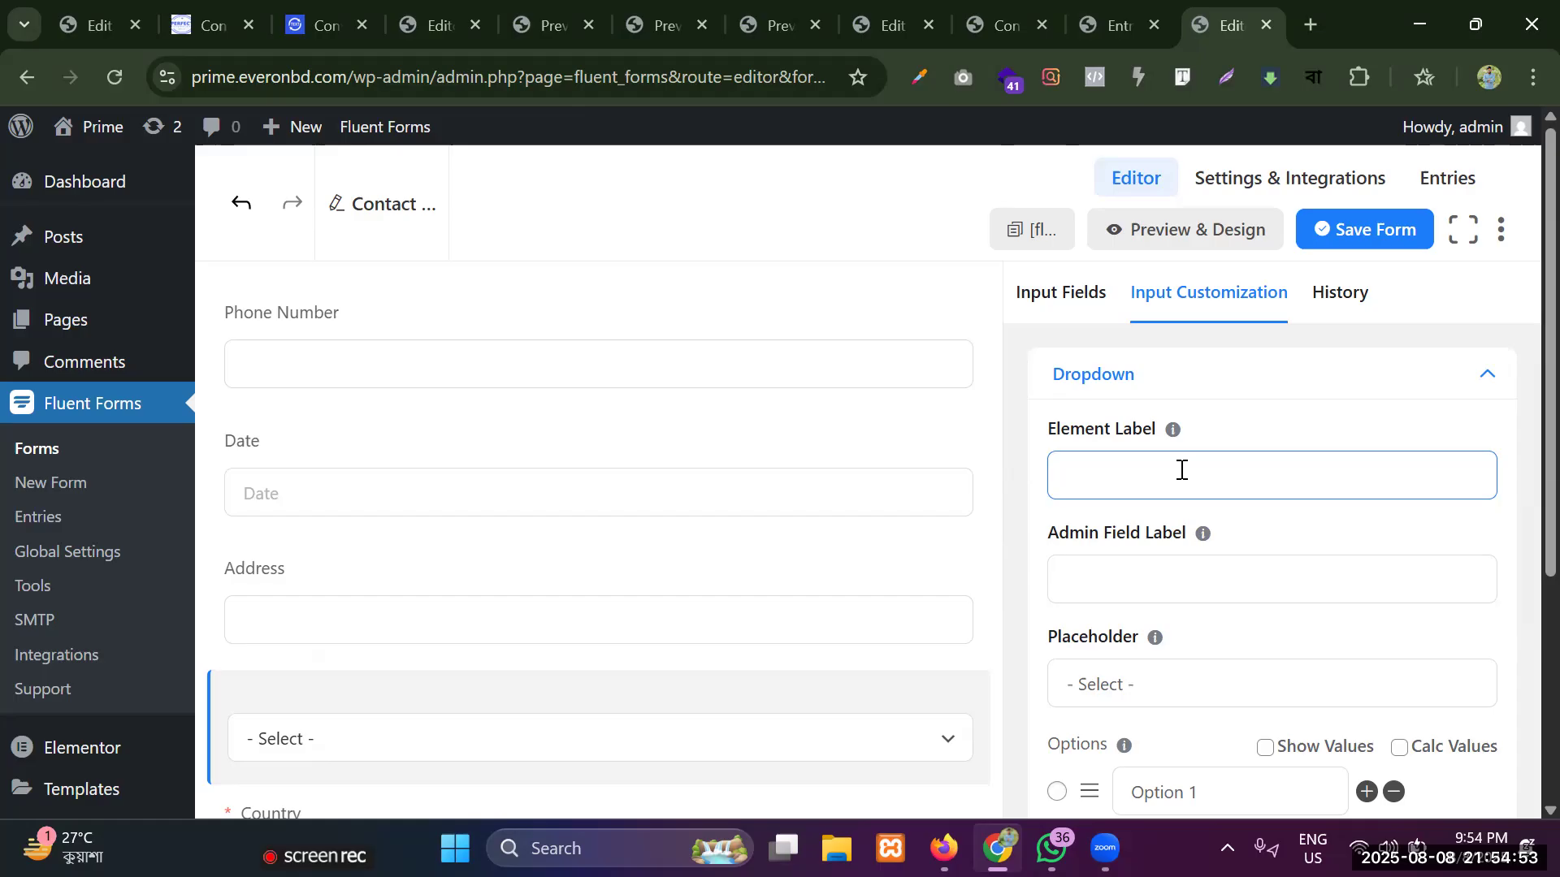
{"action": "type", "text": "D"}
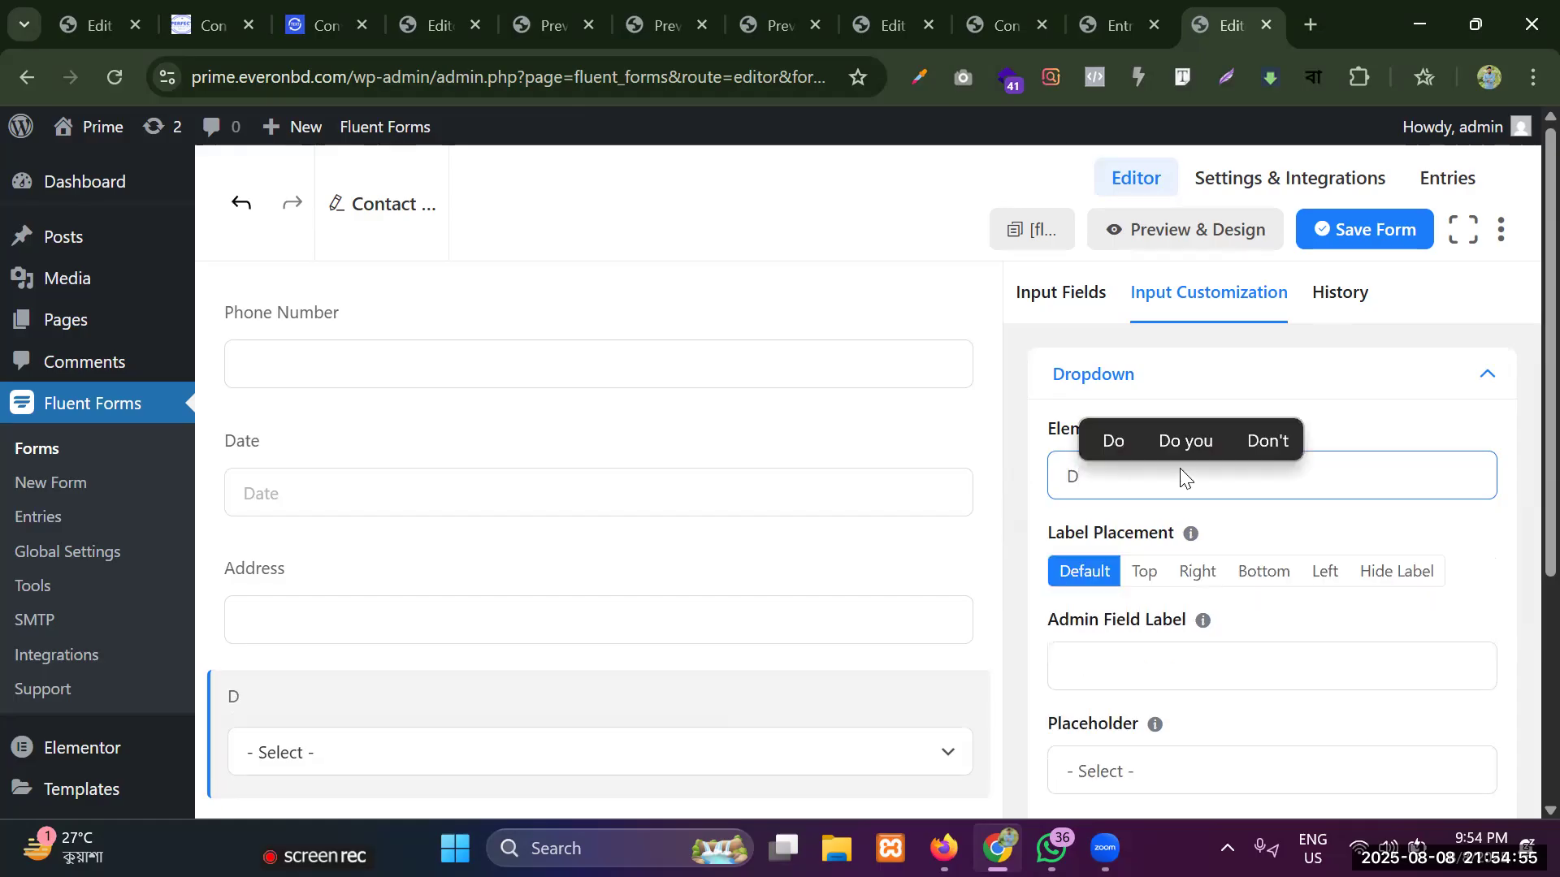
{"action": "type", "text": "o y"}
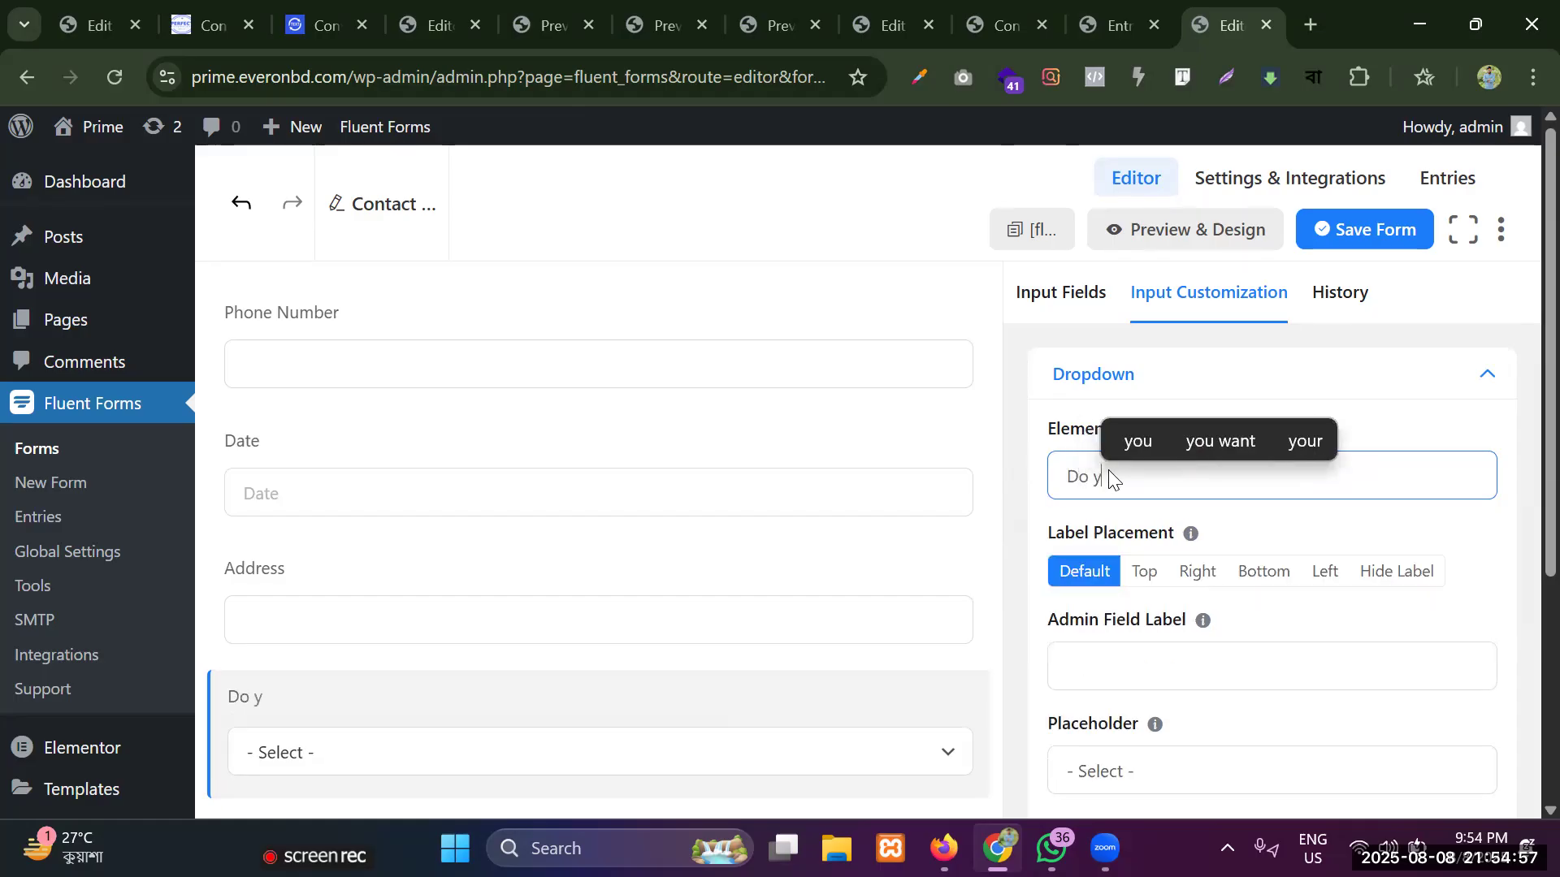
{"action": "type", "text": "ou have "}
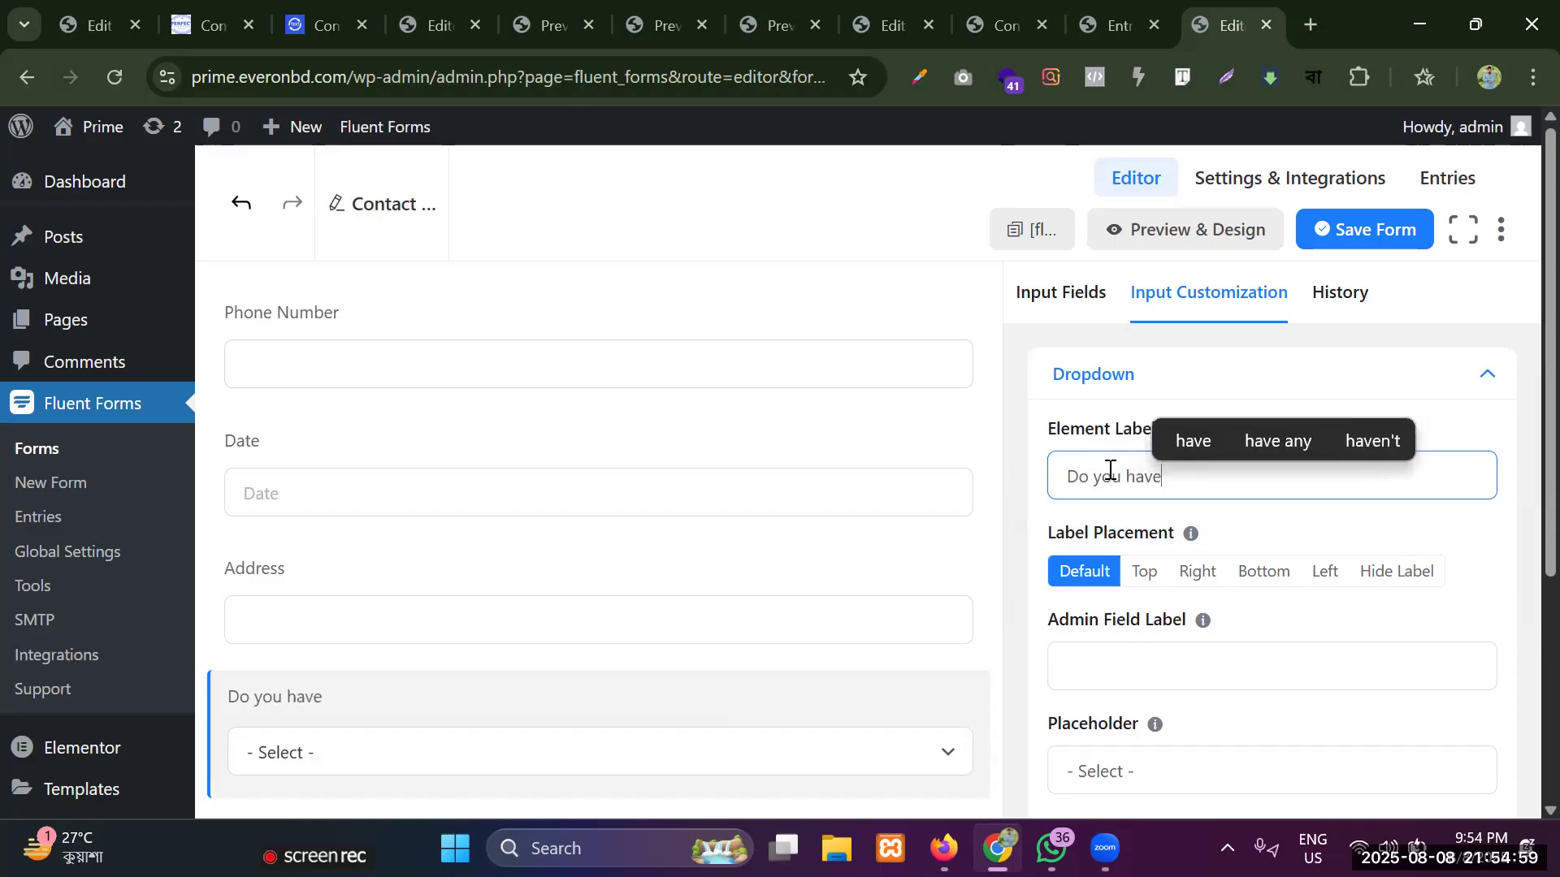
{"action": "type", "text": "passpor"}
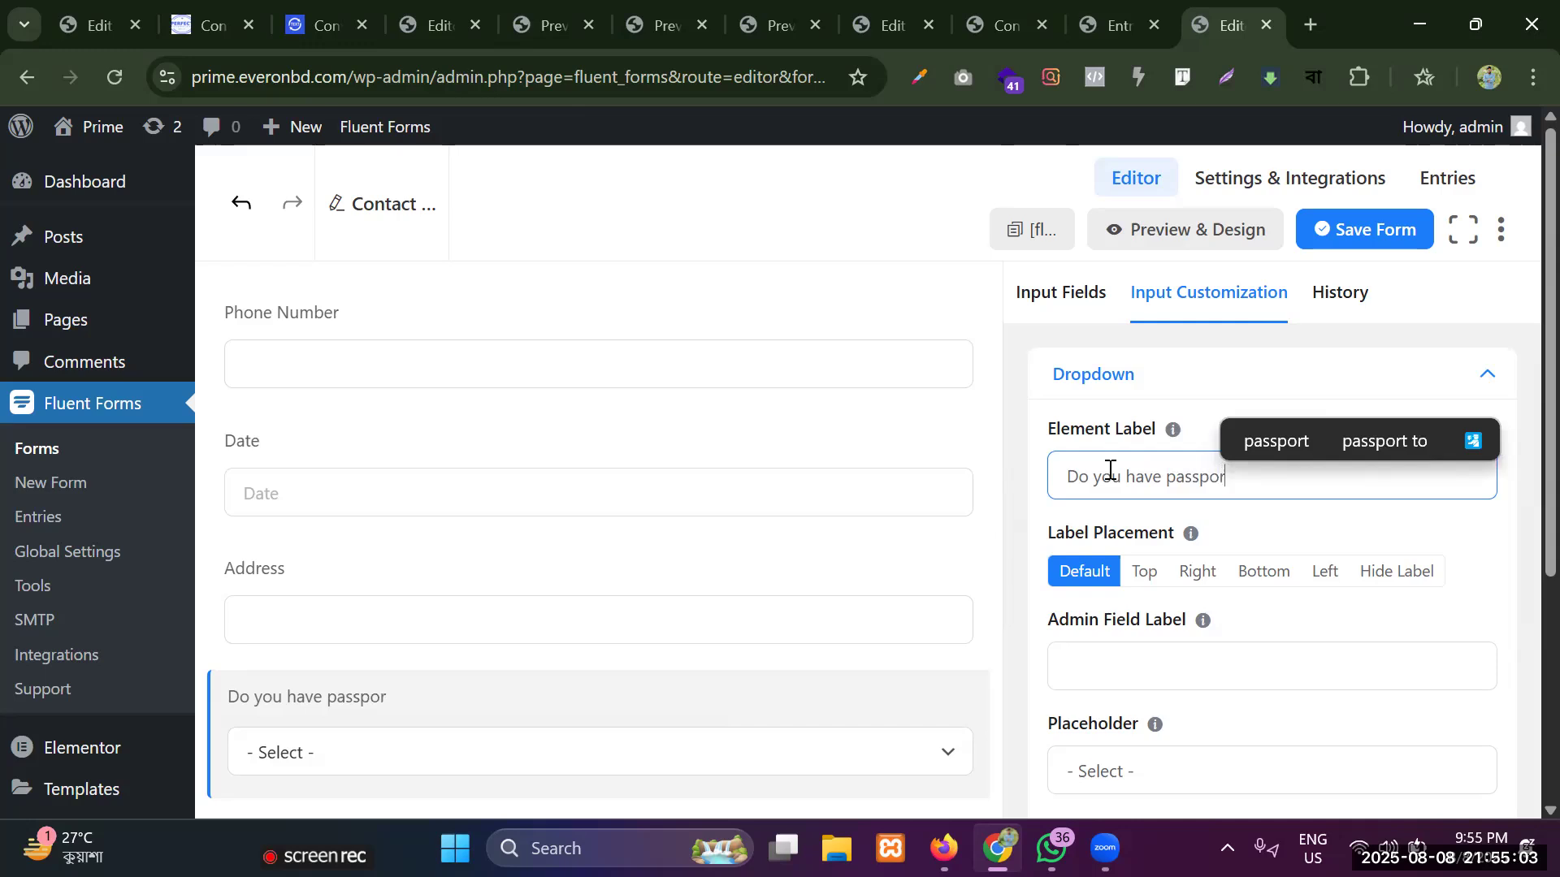
{"action": "type", "text": "t"}
Copy the dropdown's element label text into its placeholder, replacing the default placeholder.
{"action": "triple_click", "coordinate": [1156, 472]}
{"action": "key", "text": "ctrl+c"}
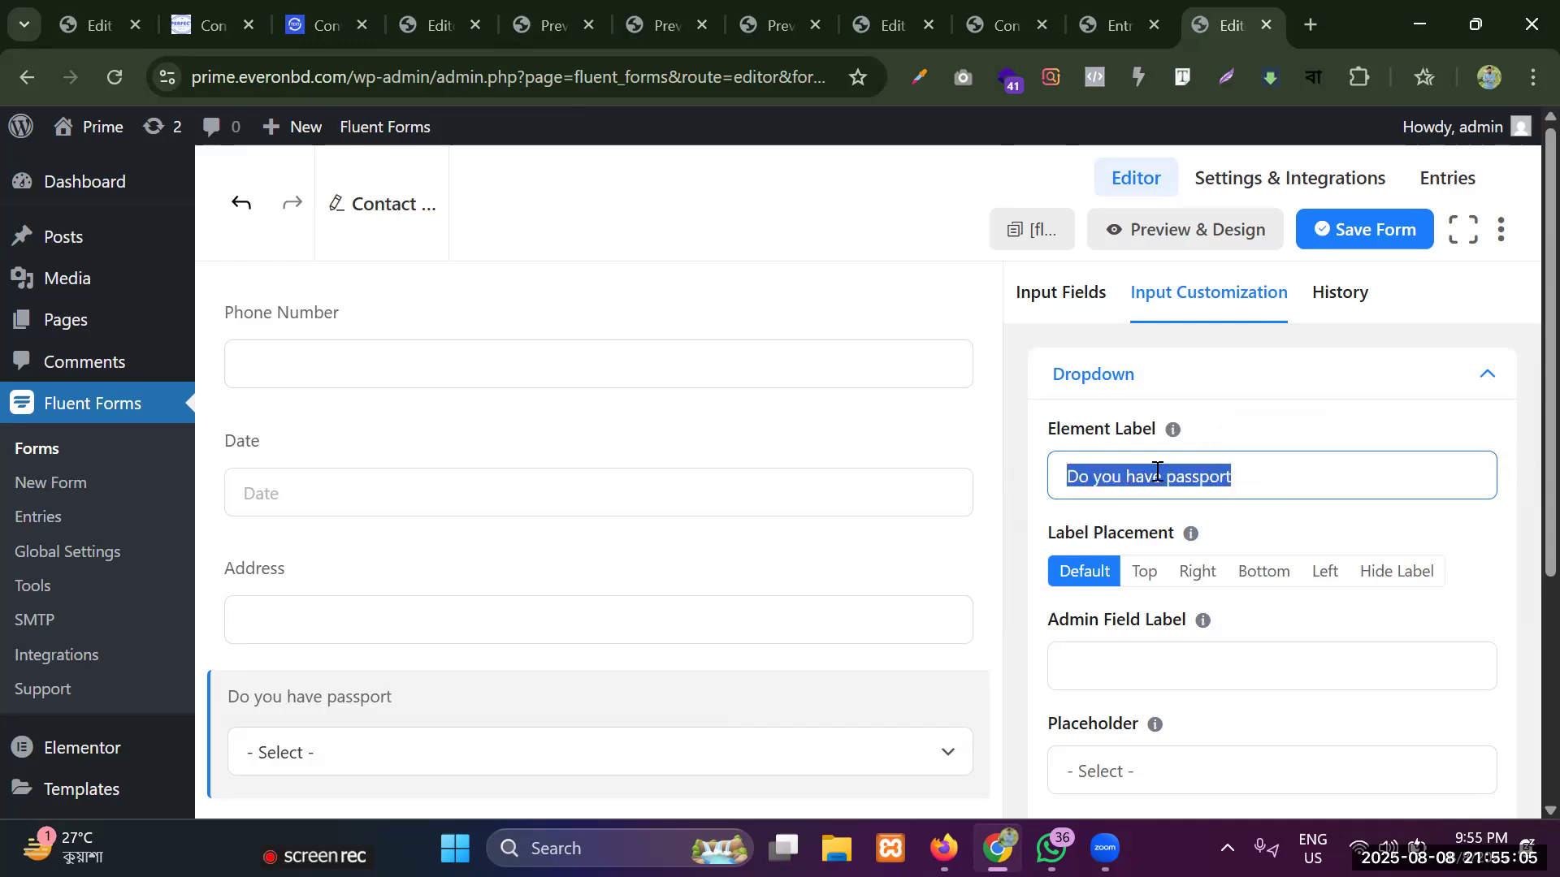
{"action": "scroll", "coordinate": [1152, 738], "scroll_direction": "down", "scroll_amount": 2}
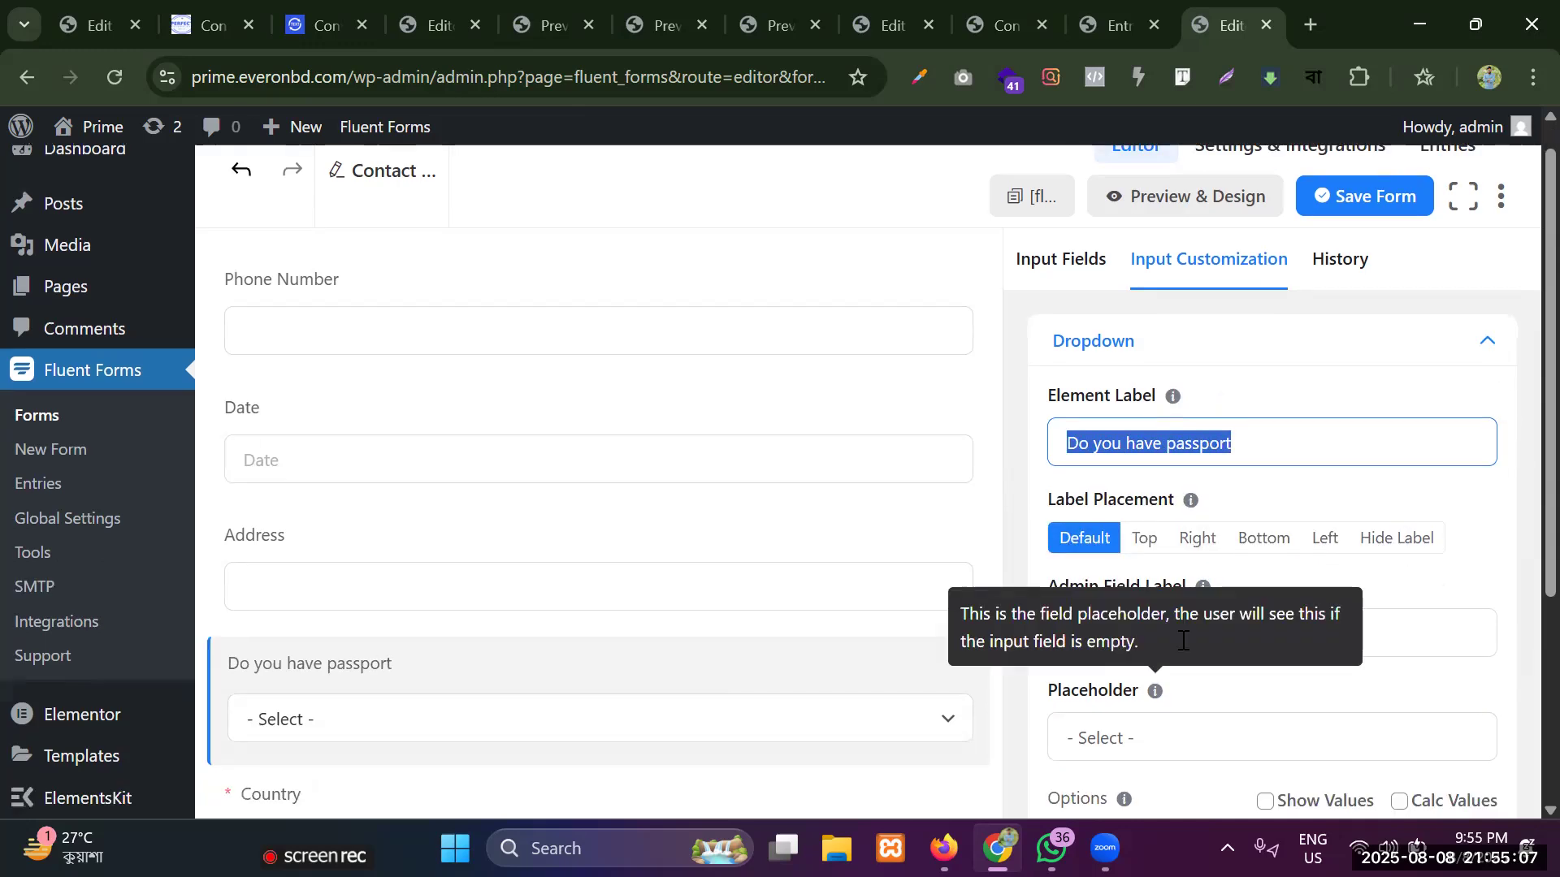
{"action": "double_click", "coordinate": [1182, 641]}
{"action": "key", "text": "ctrl+a"}
{"action": "key", "text": "ctrl+v"}
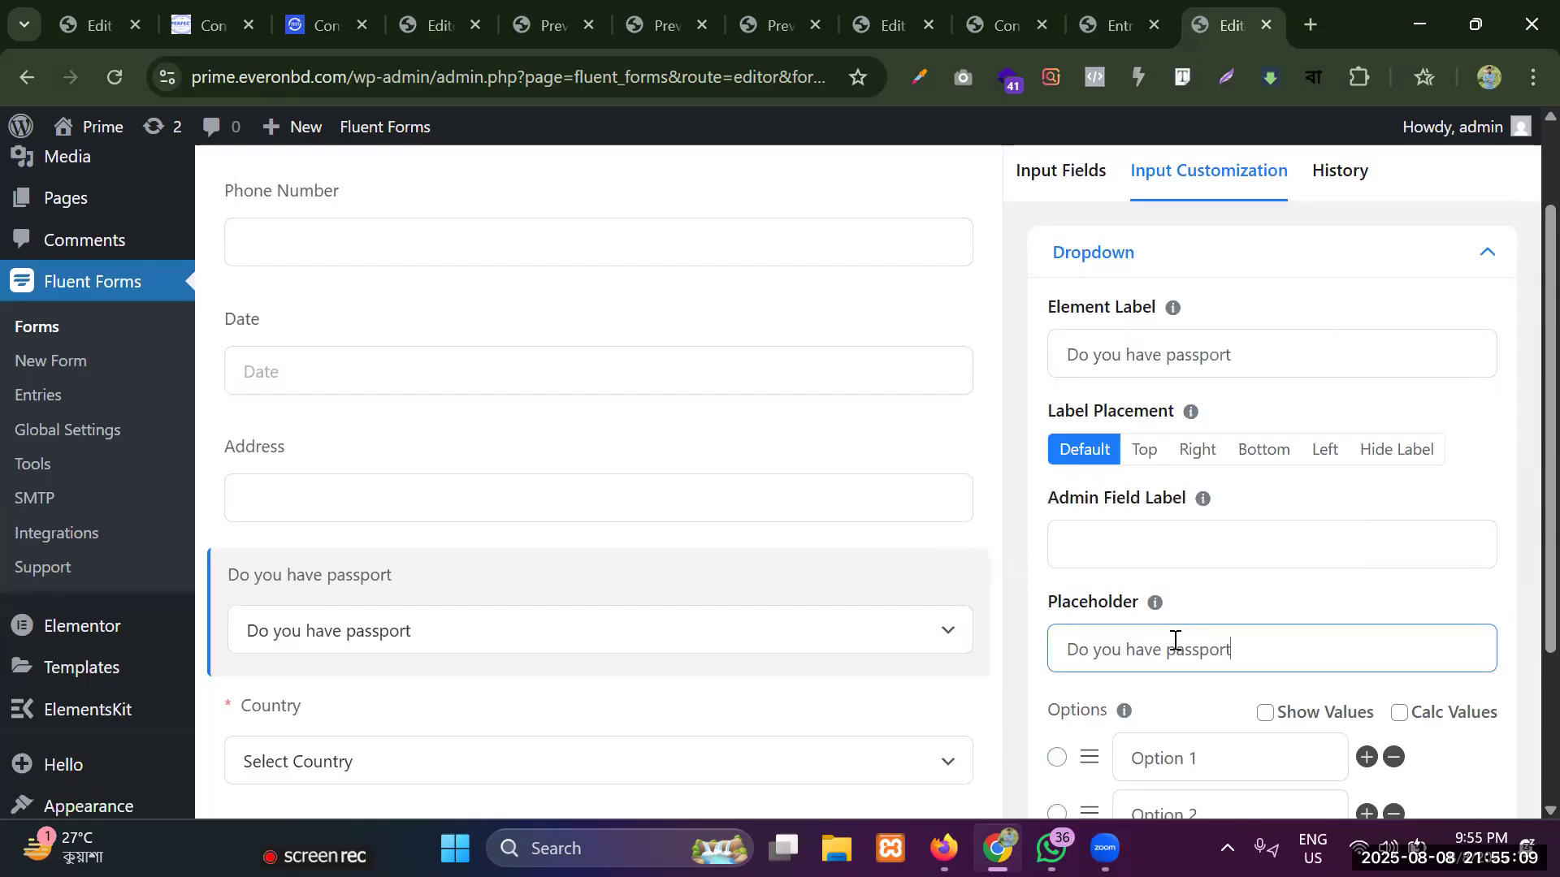
Rename the dropdown's two default options as "yes" and "no".
{"action": "scroll", "coordinate": [1195, 625], "scroll_direction": "down", "scroll_amount": 3}
{"action": "left_click", "coordinate": [1265, 513]}
{"action": "key", "text": "ctrl+a"}
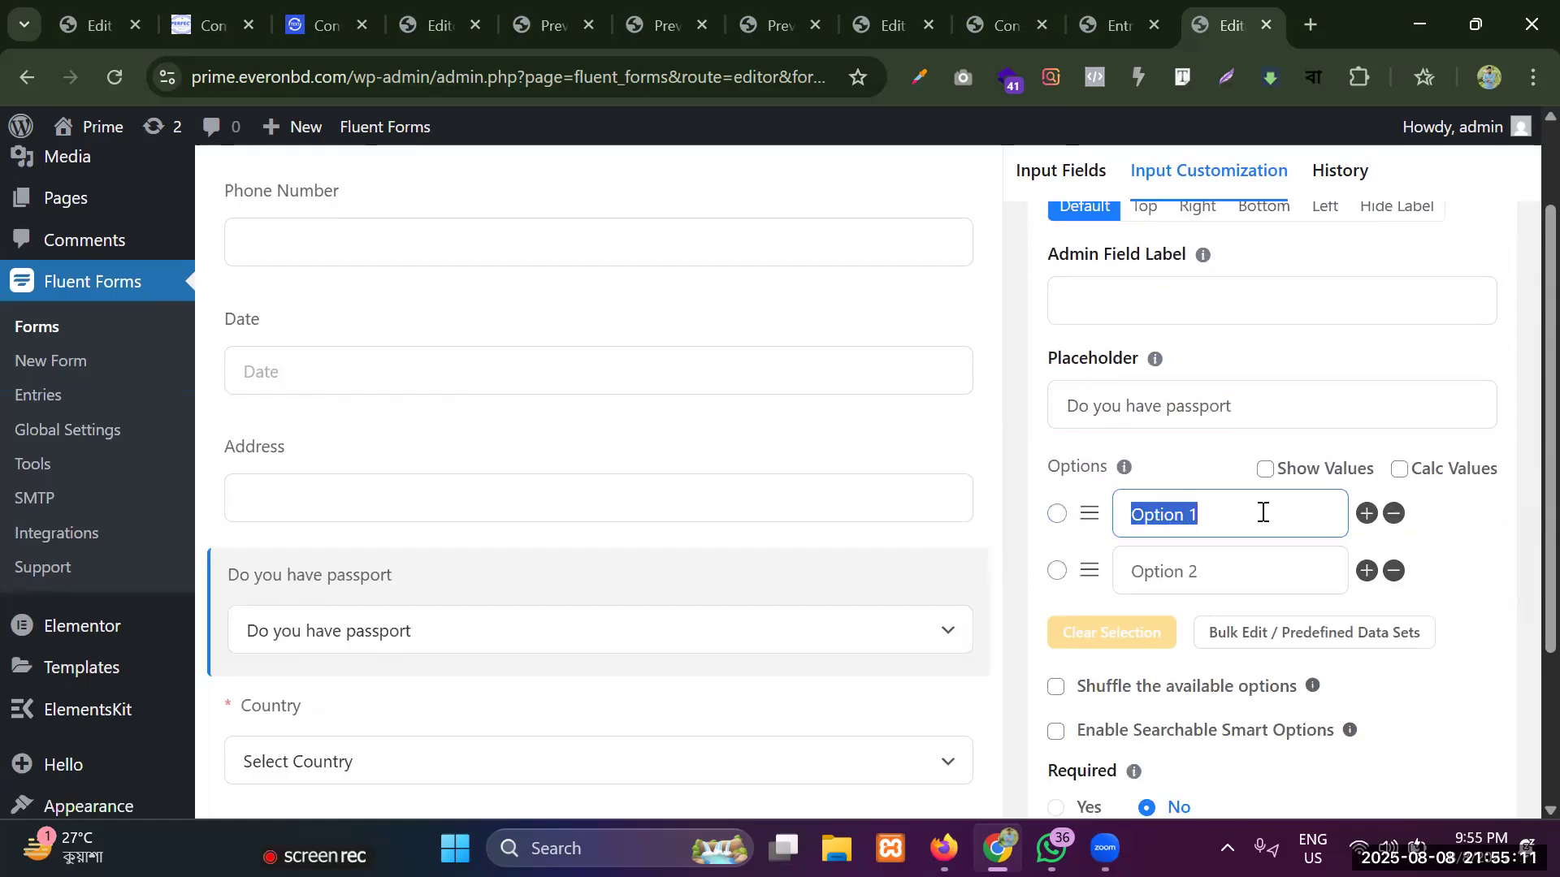
{"action": "key", "text": "BackSpace"}
{"action": "type", "text": "y"}
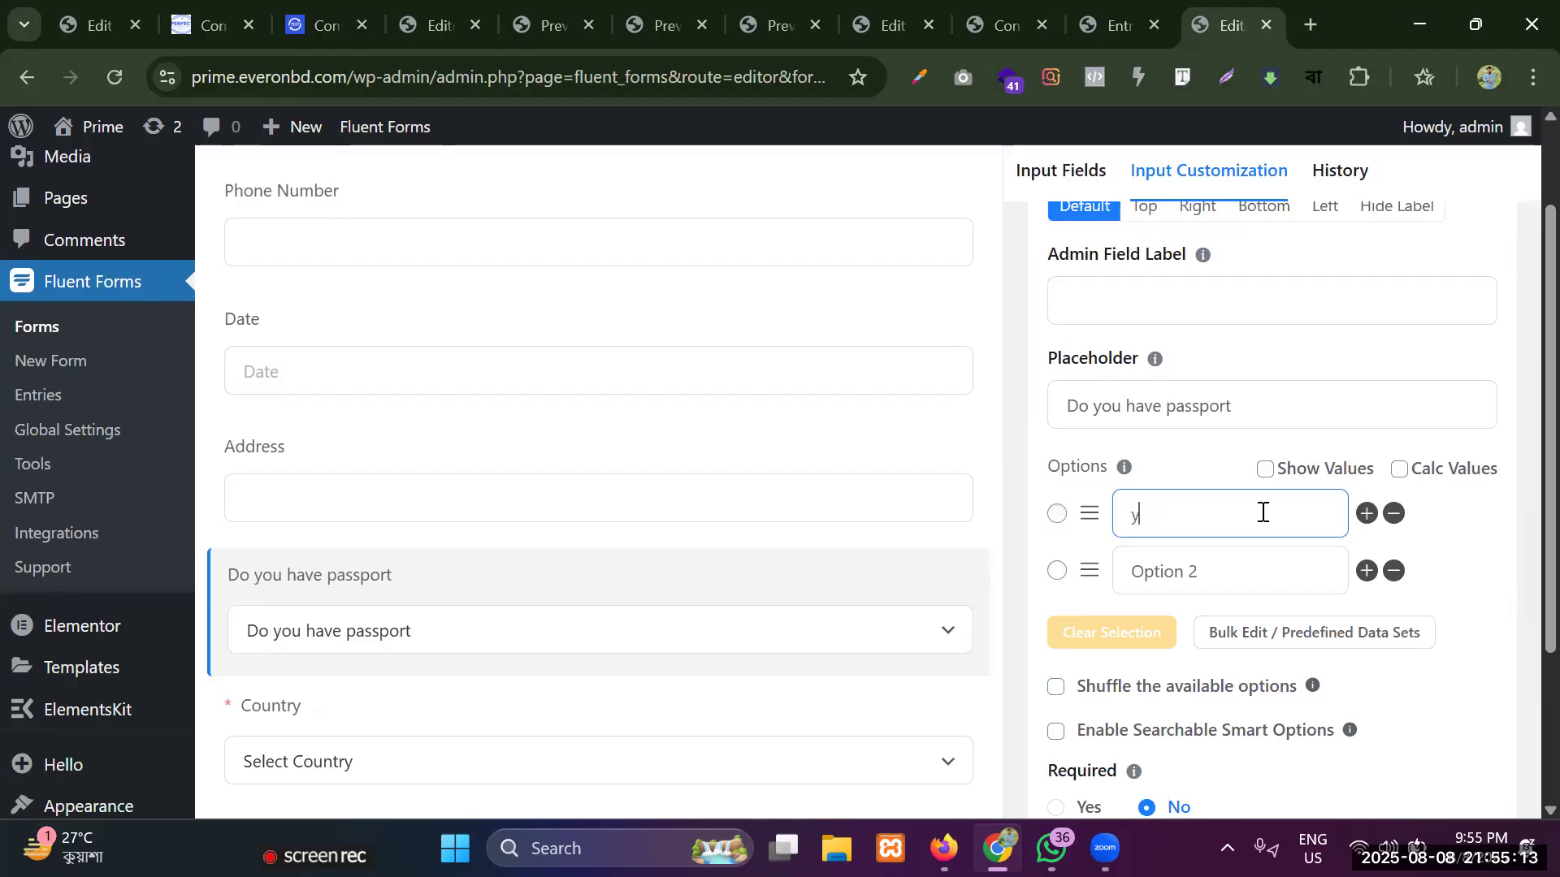
{"action": "type", "text": "es"}
{"action": "double_click", "coordinate": [1258, 577]}
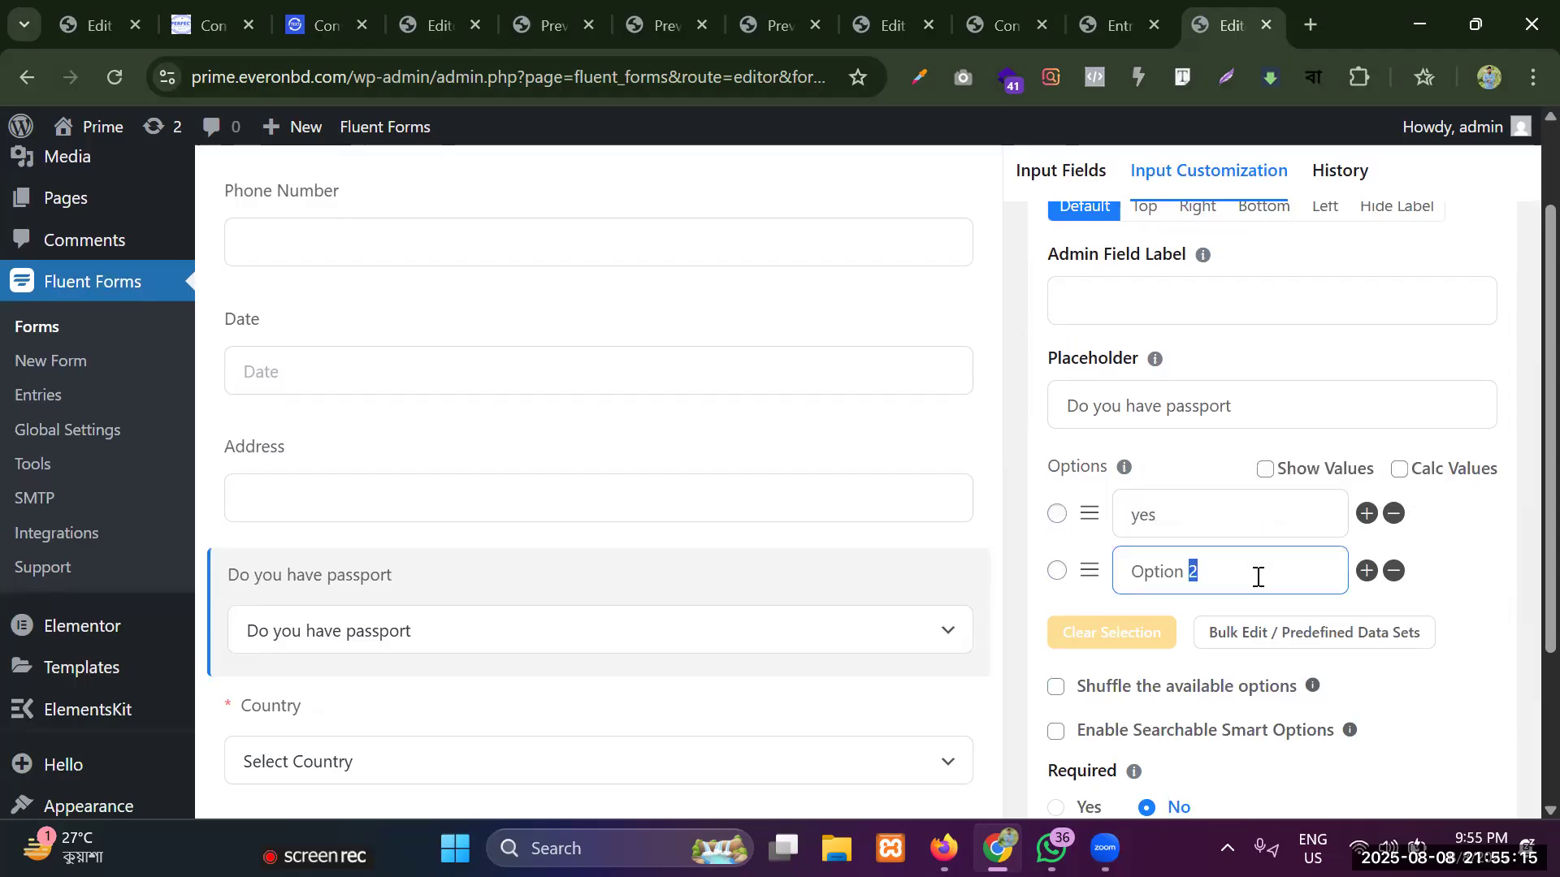
{"action": "key", "text": "ctrl+a"}
{"action": "key", "text": "BackSpace"}
{"action": "type", "text": "no"}
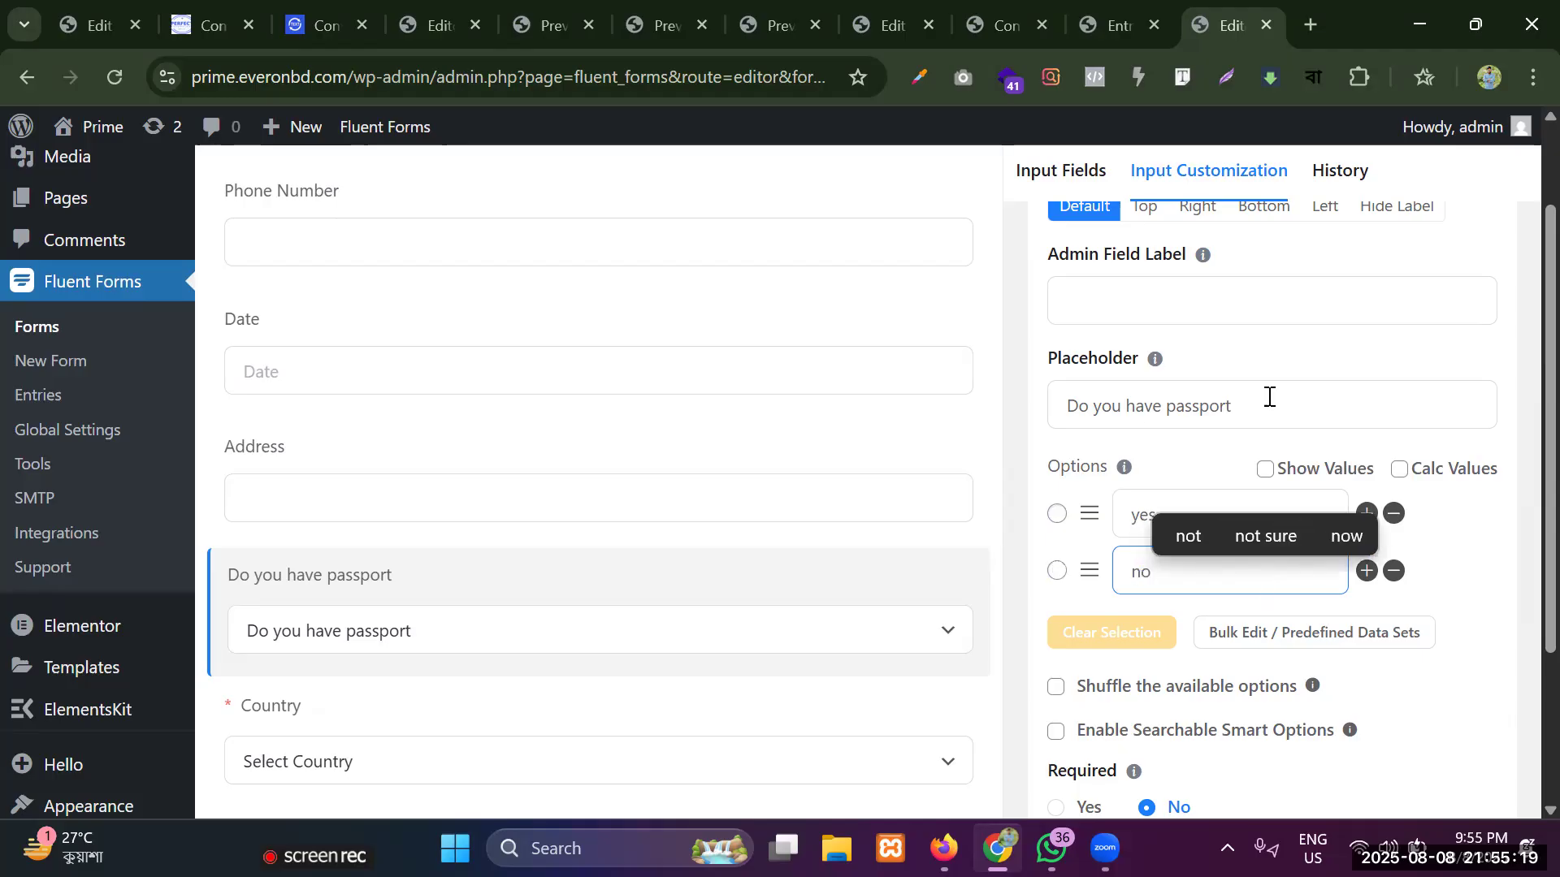
Try adding and removing options in the passport dropdown and switching Show Values on and off.
{"action": "left_click", "coordinate": [1366, 514]}
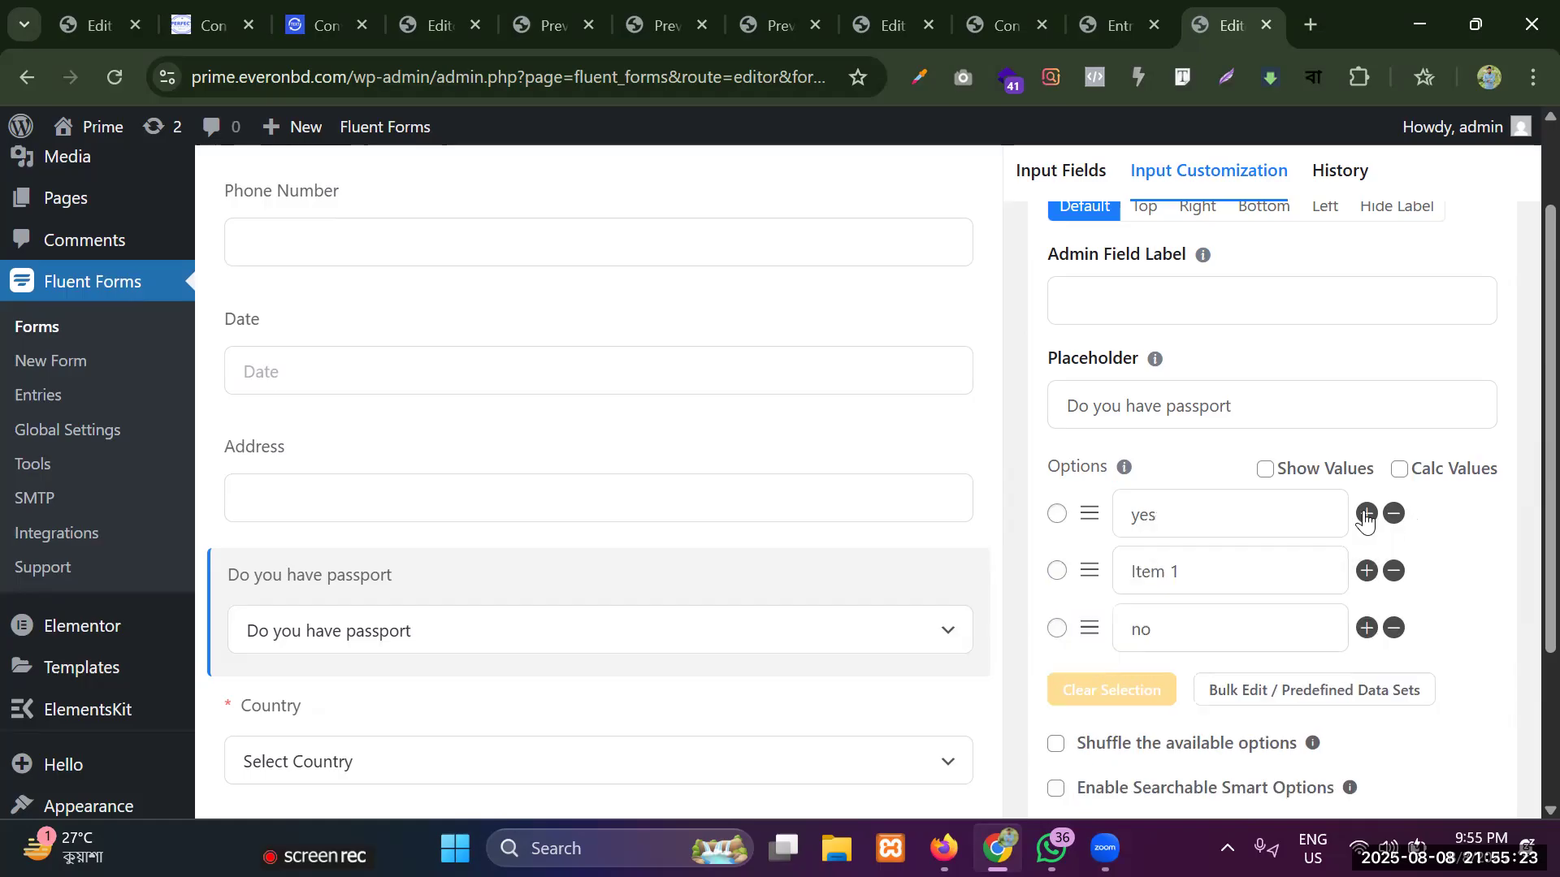
{"action": "left_click", "coordinate": [1392, 630]}
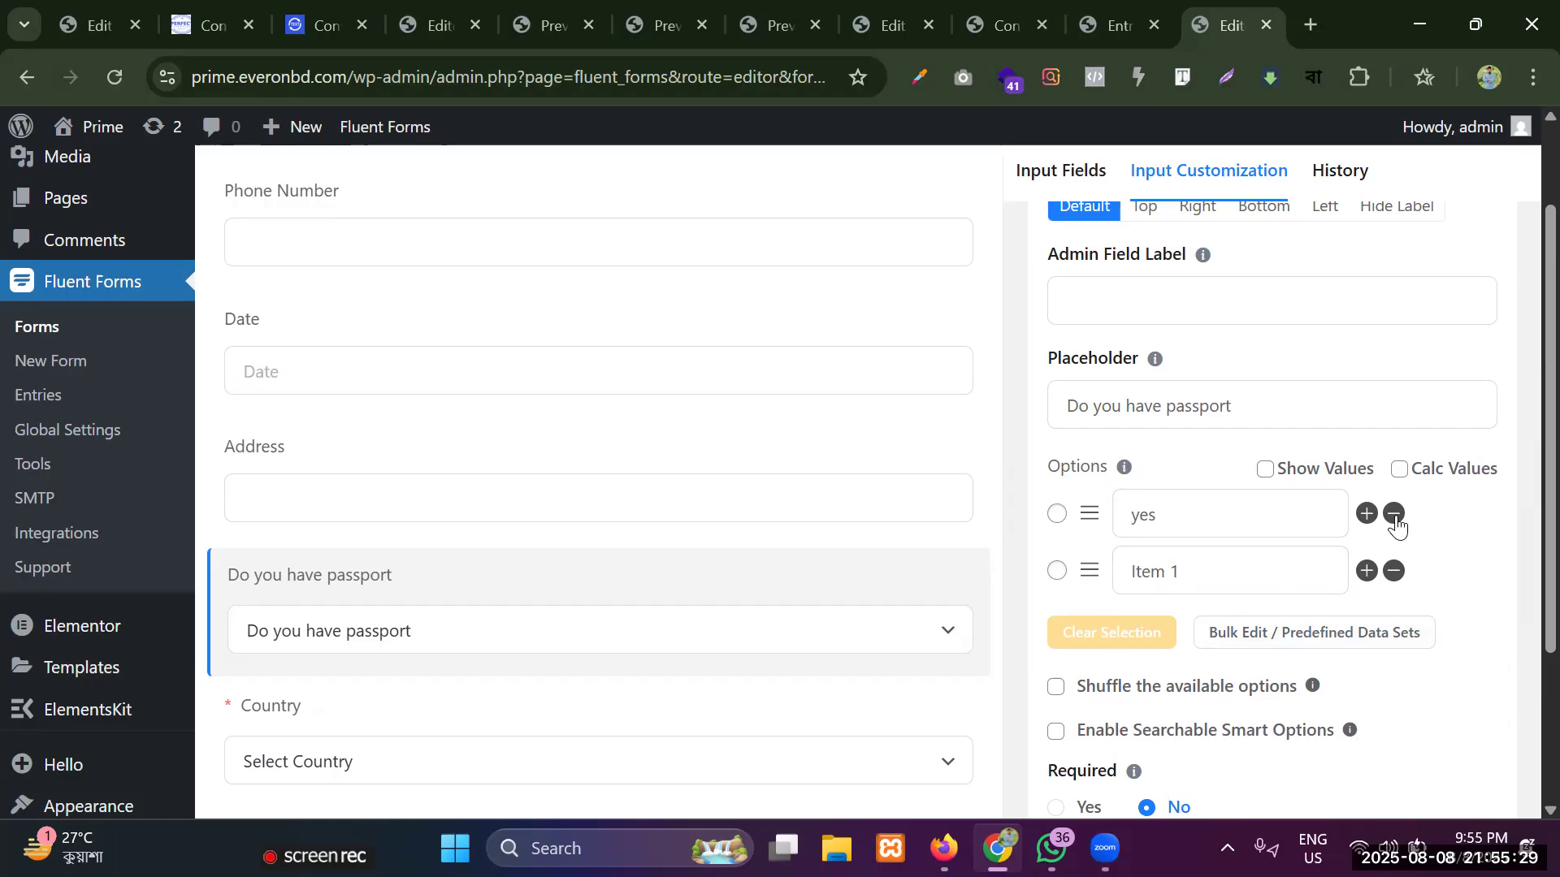
{"action": "left_click", "coordinate": [1267, 471]}
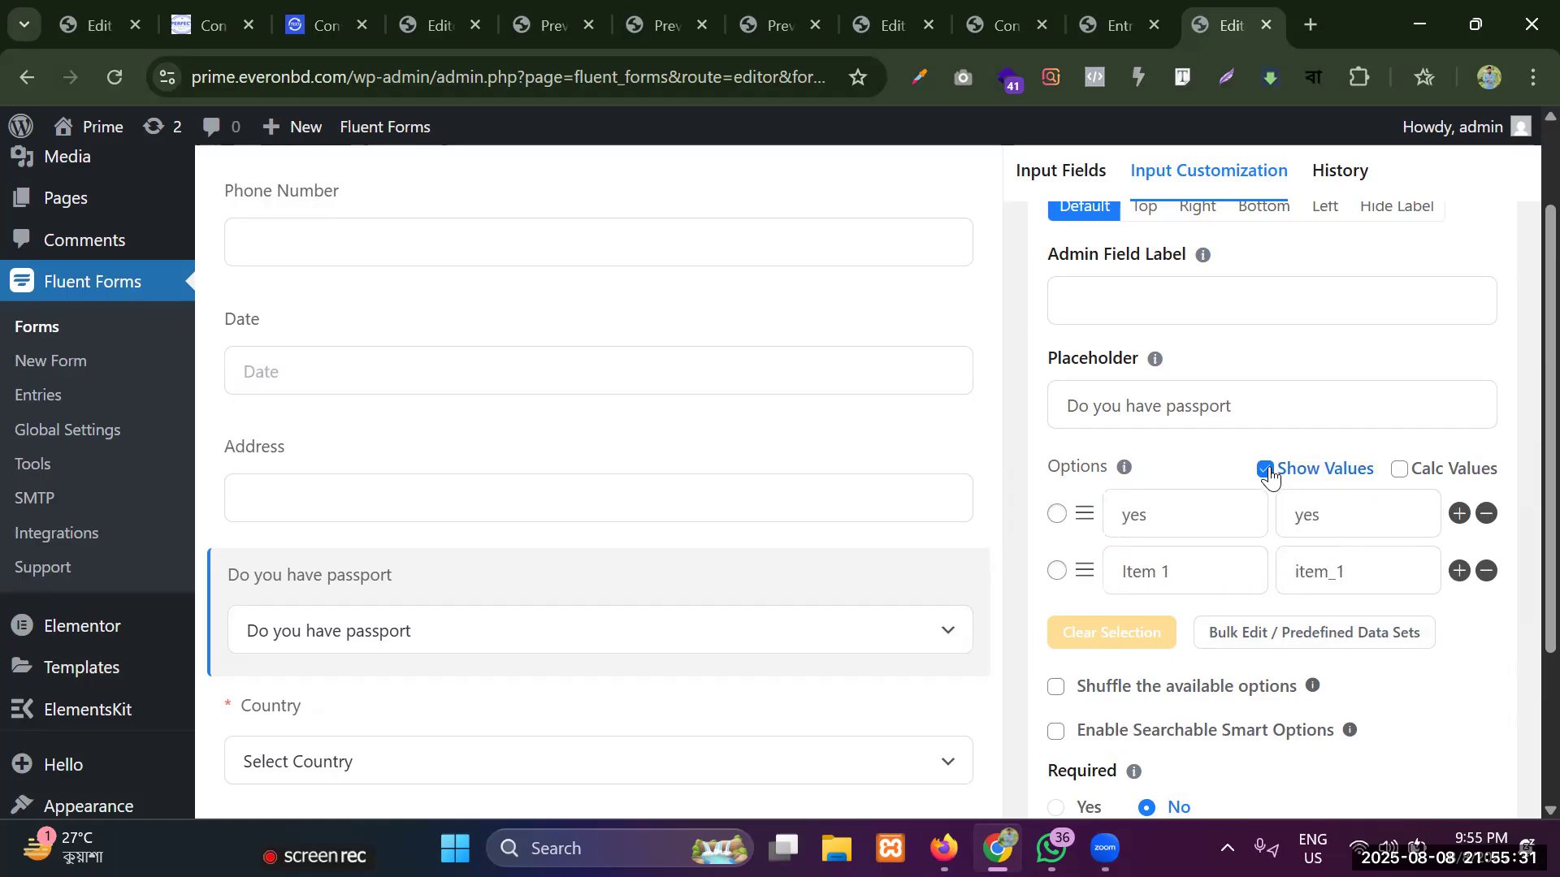
{"action": "left_click", "coordinate": [1488, 573]}
{"action": "left_click", "coordinate": [1110, 528]}
{"action": "left_click", "coordinate": [1459, 515]}
{"action": "left_click", "coordinate": [1268, 472]}
Set the passport dropdown's second option to "No" and its first option to "Yes".
{"action": "left_click", "coordinate": [1216, 582]}
{"action": "key", "text": "ctrl+a"}
{"action": "key", "text": "BackSpace"}
{"action": "type", "text": "No"}
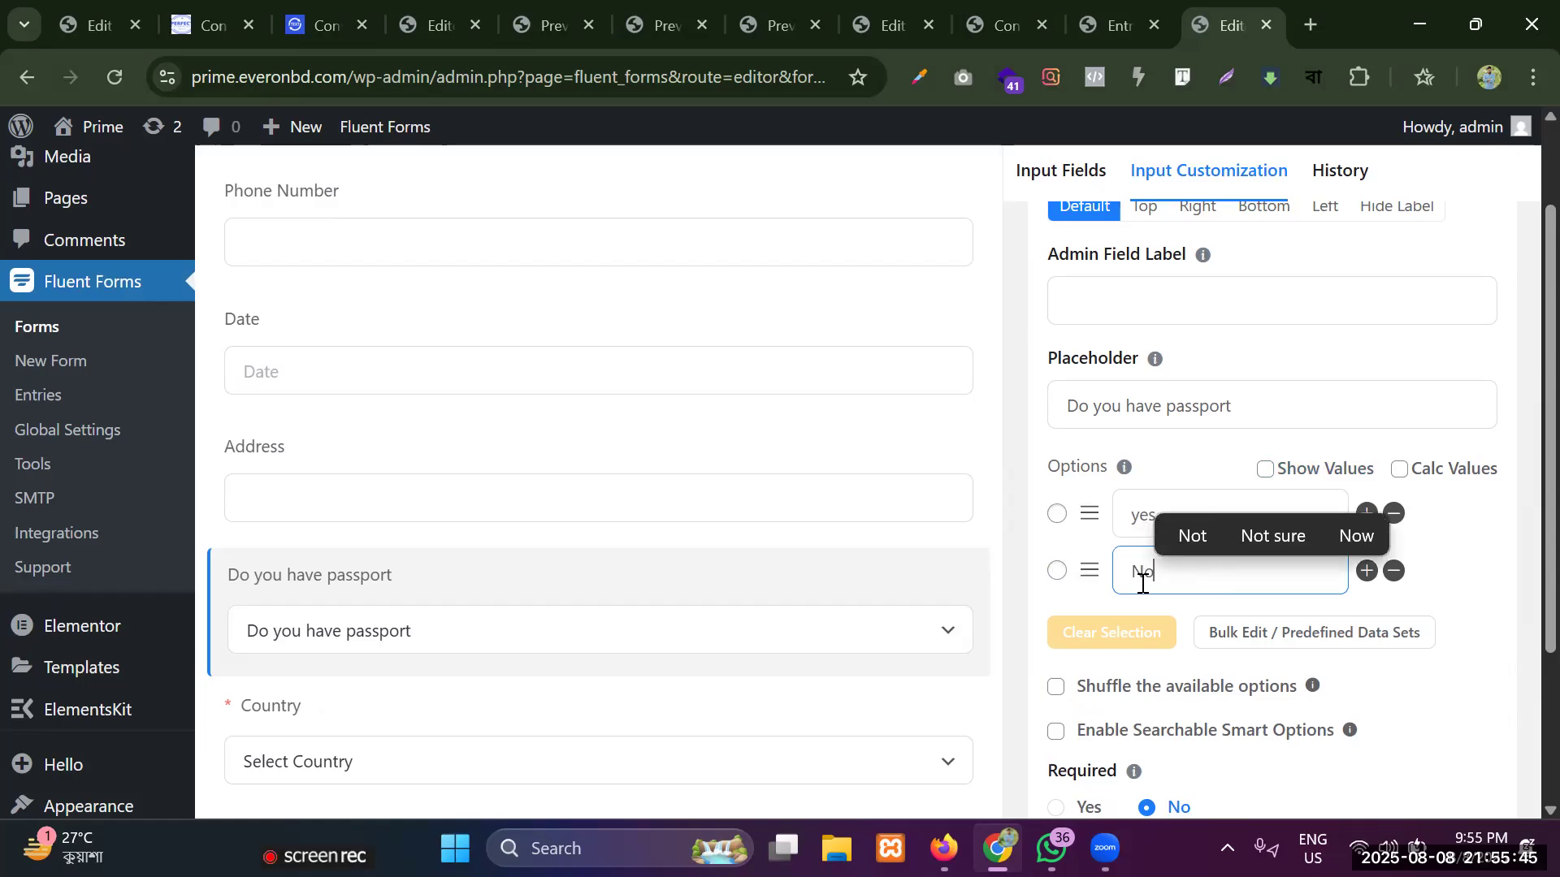
{"action": "double_click", "coordinate": [1169, 505]}
{"action": "key", "text": "BackSpace"}
{"action": "type", "text": "Yes"}
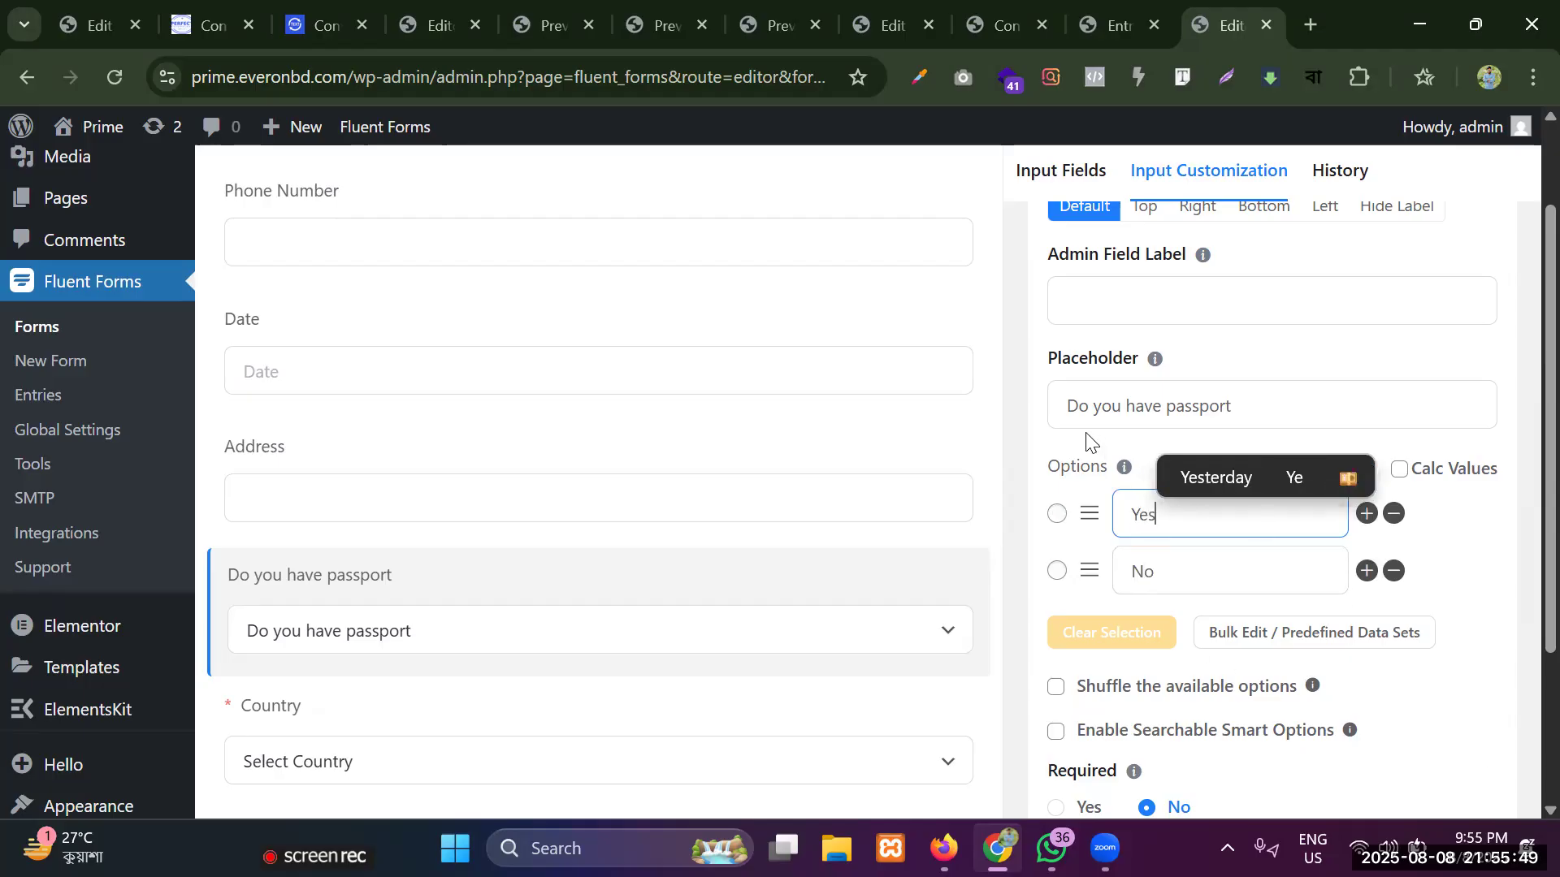
{"action": "scroll", "coordinate": [1120, 399], "scroll_direction": "up", "scroll_amount": 2}
{"action": "scroll", "coordinate": [1233, 525], "scroll_direction": "down", "scroll_amount": 4}
{"action": "left_click", "coordinate": [1191, 443]}
{"action": "double_click", "coordinate": [1191, 442]}
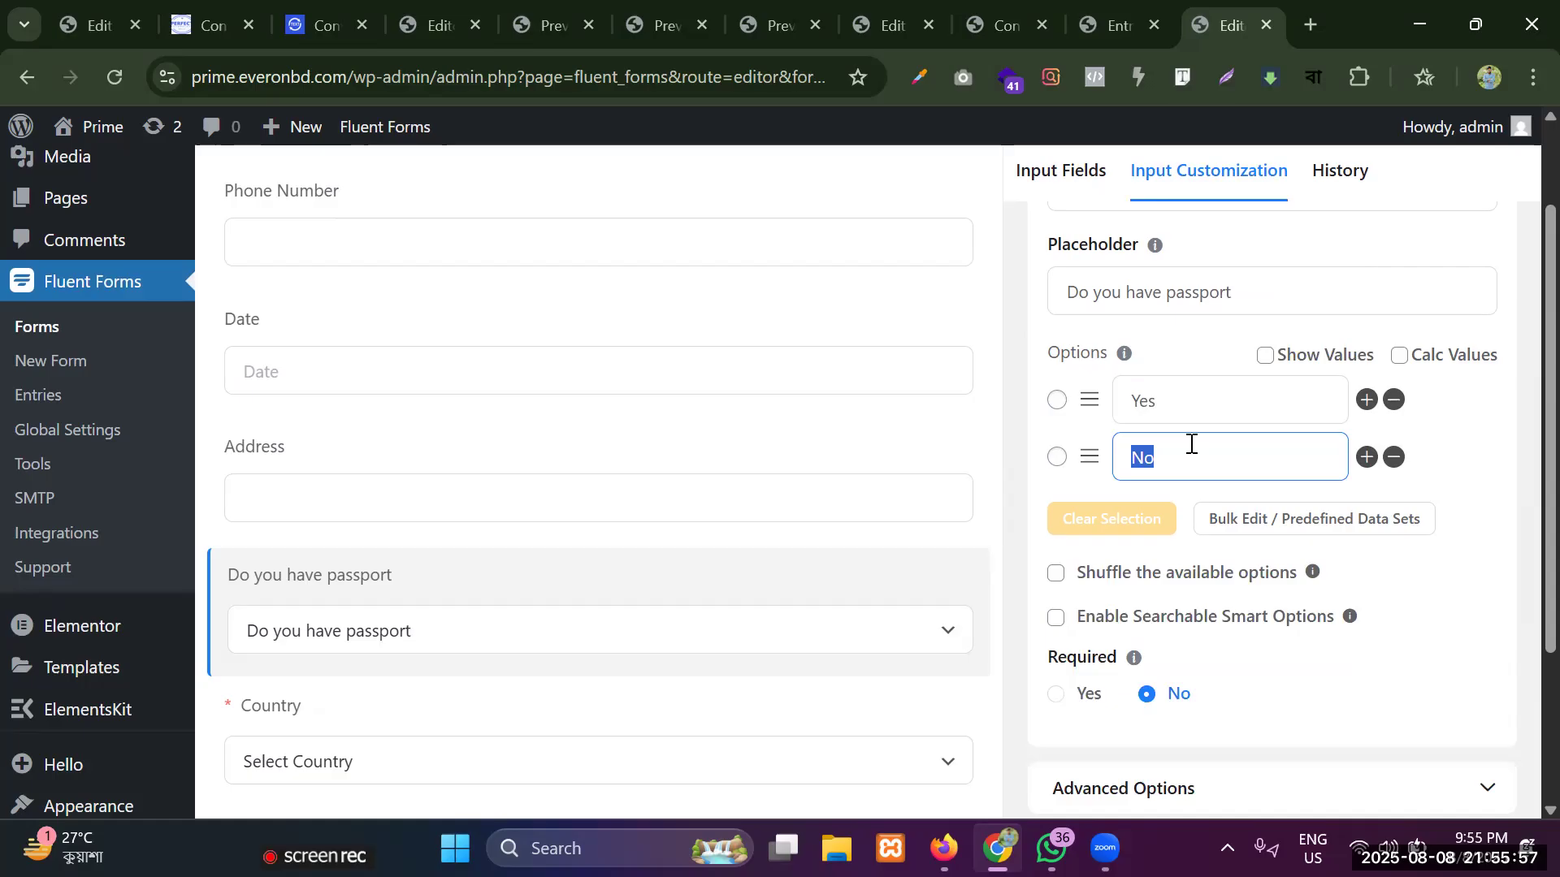
Open thaimedics.com in a new browser tab and examine the form on its Contact page.
{"action": "left_click", "coordinate": [1302, 15]}
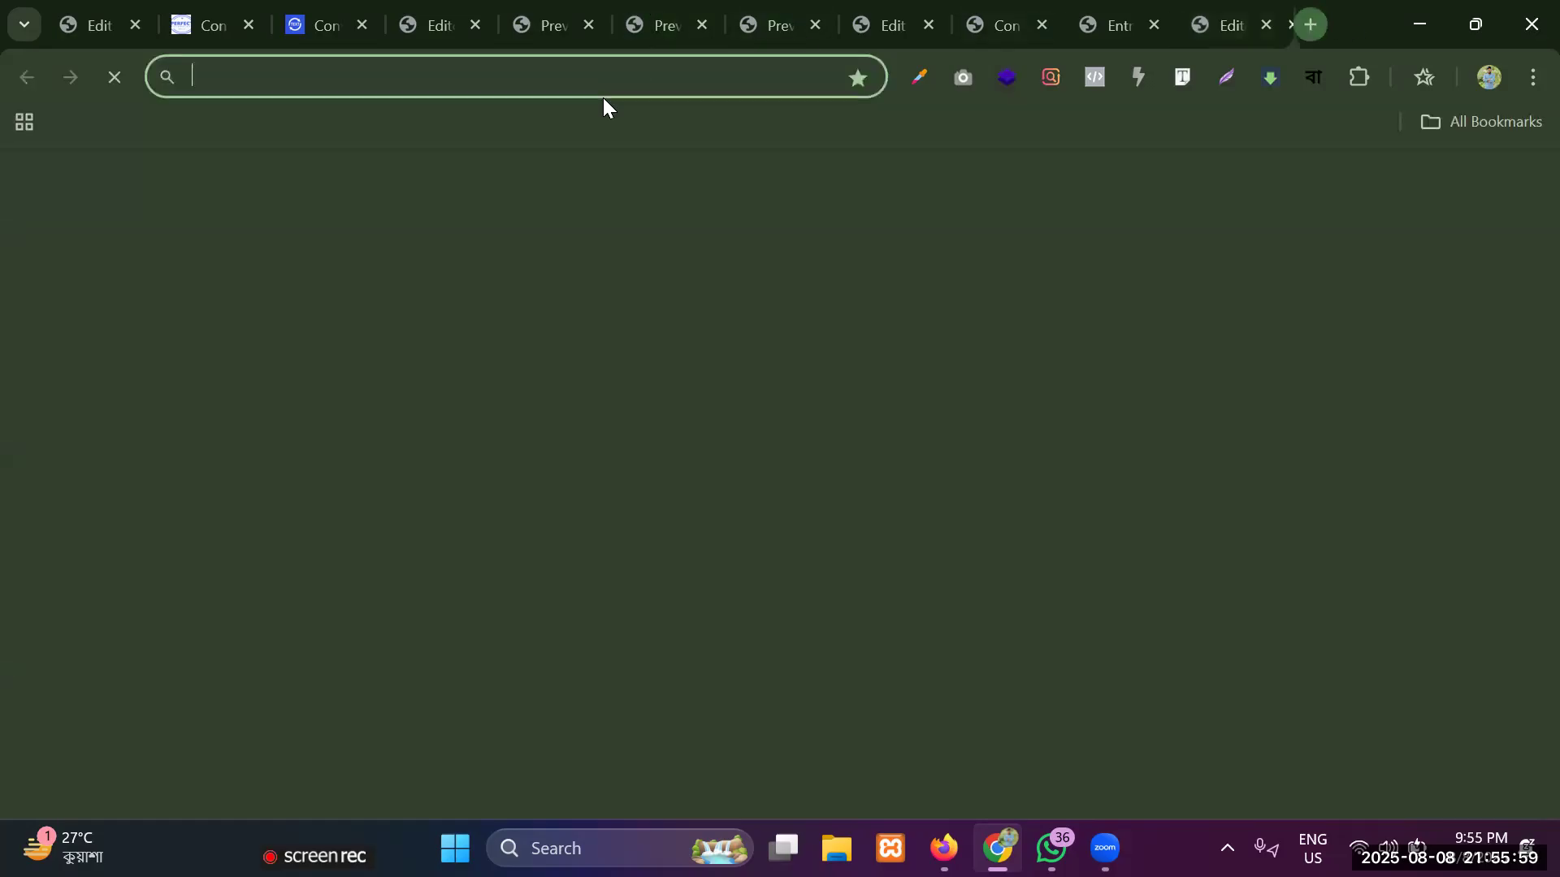
{"action": "type", "text": "t"}
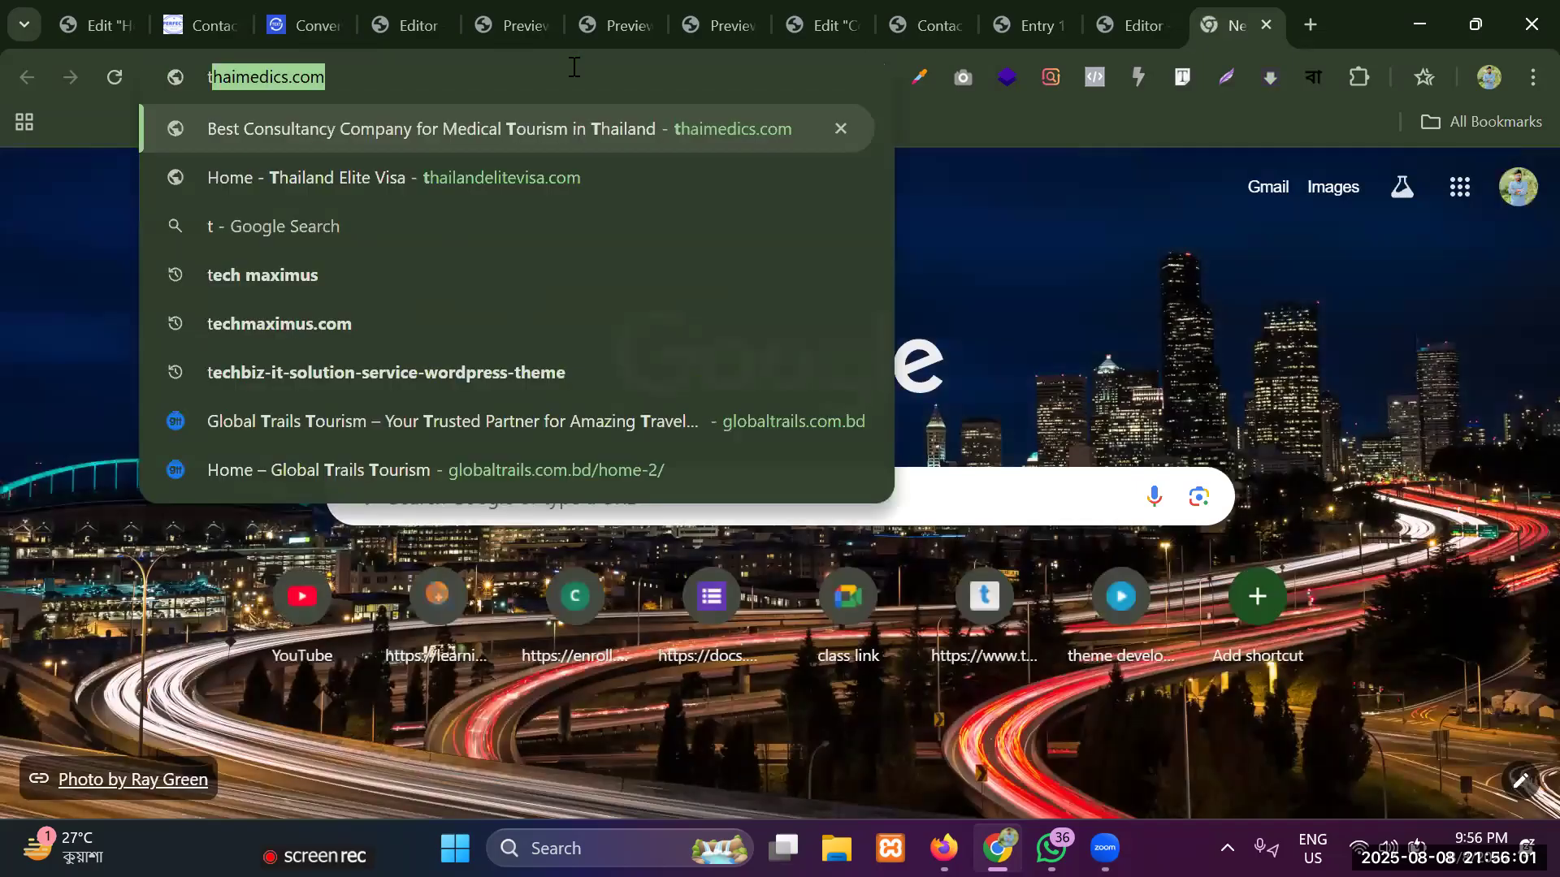
{"action": "key", "text": "Return"}
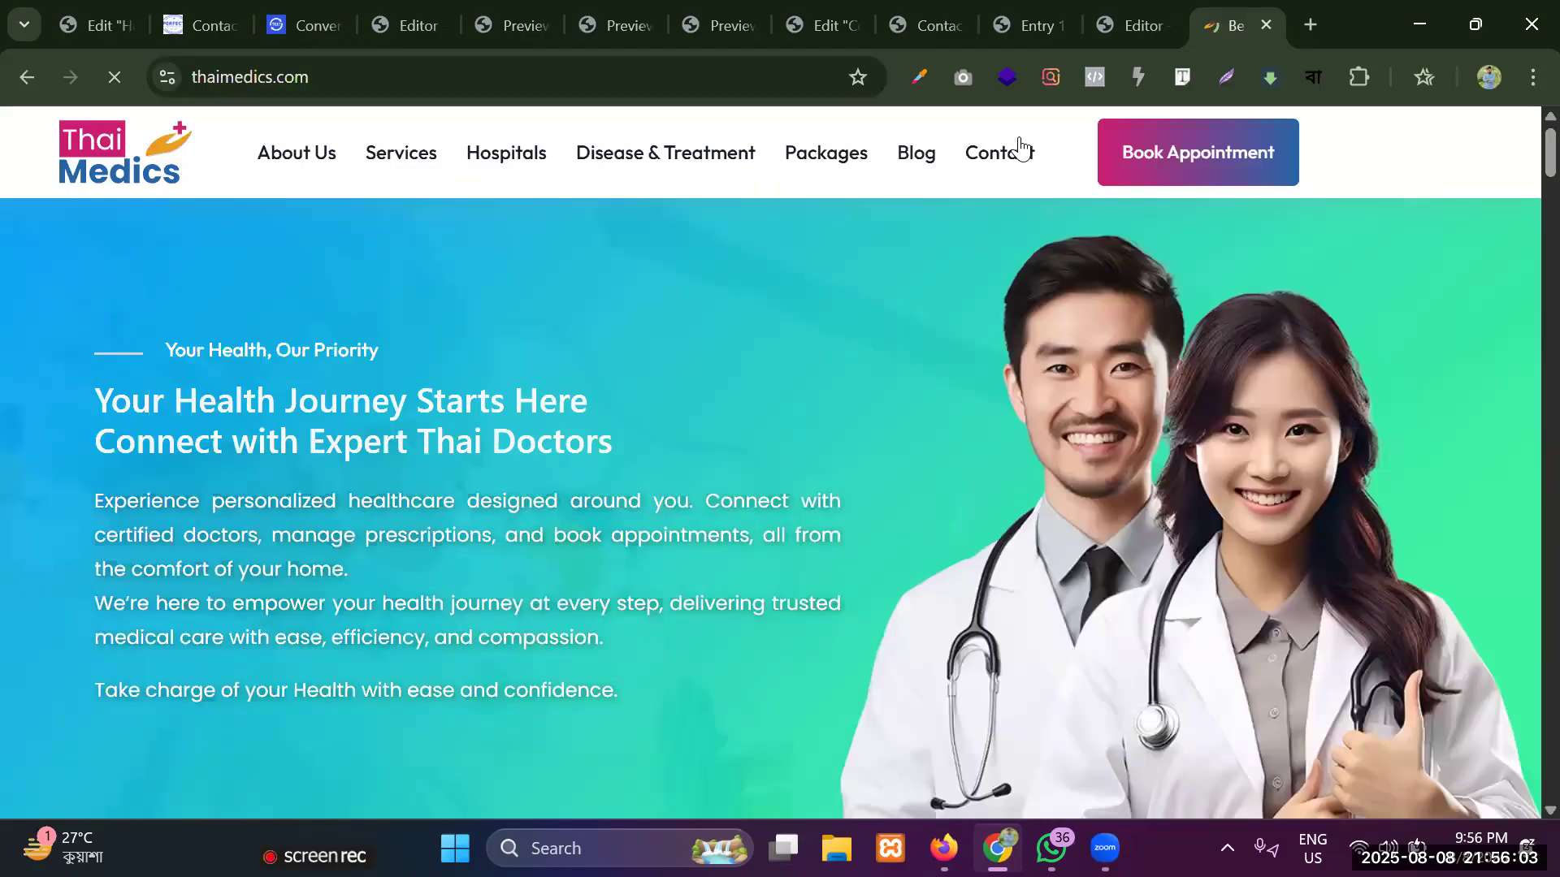
{"action": "left_click", "coordinate": [1021, 152]}
{"action": "scroll", "coordinate": [144, 226], "scroll_direction": "down", "scroll_amount": 6}
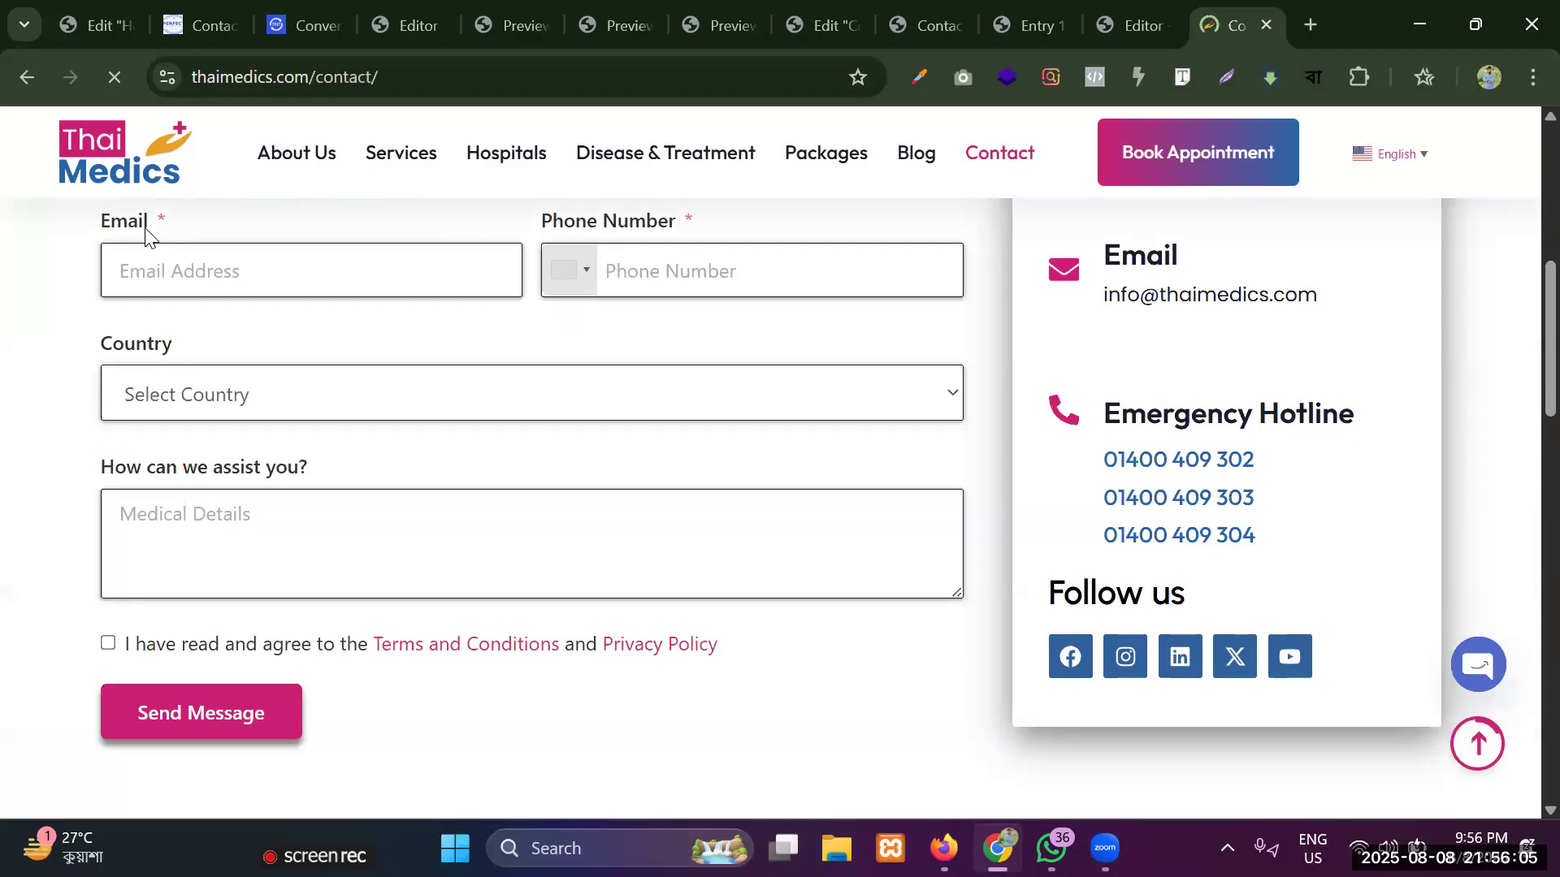
{"action": "scroll", "coordinate": [351, 341], "scroll_direction": "up", "scroll_amount": 1}
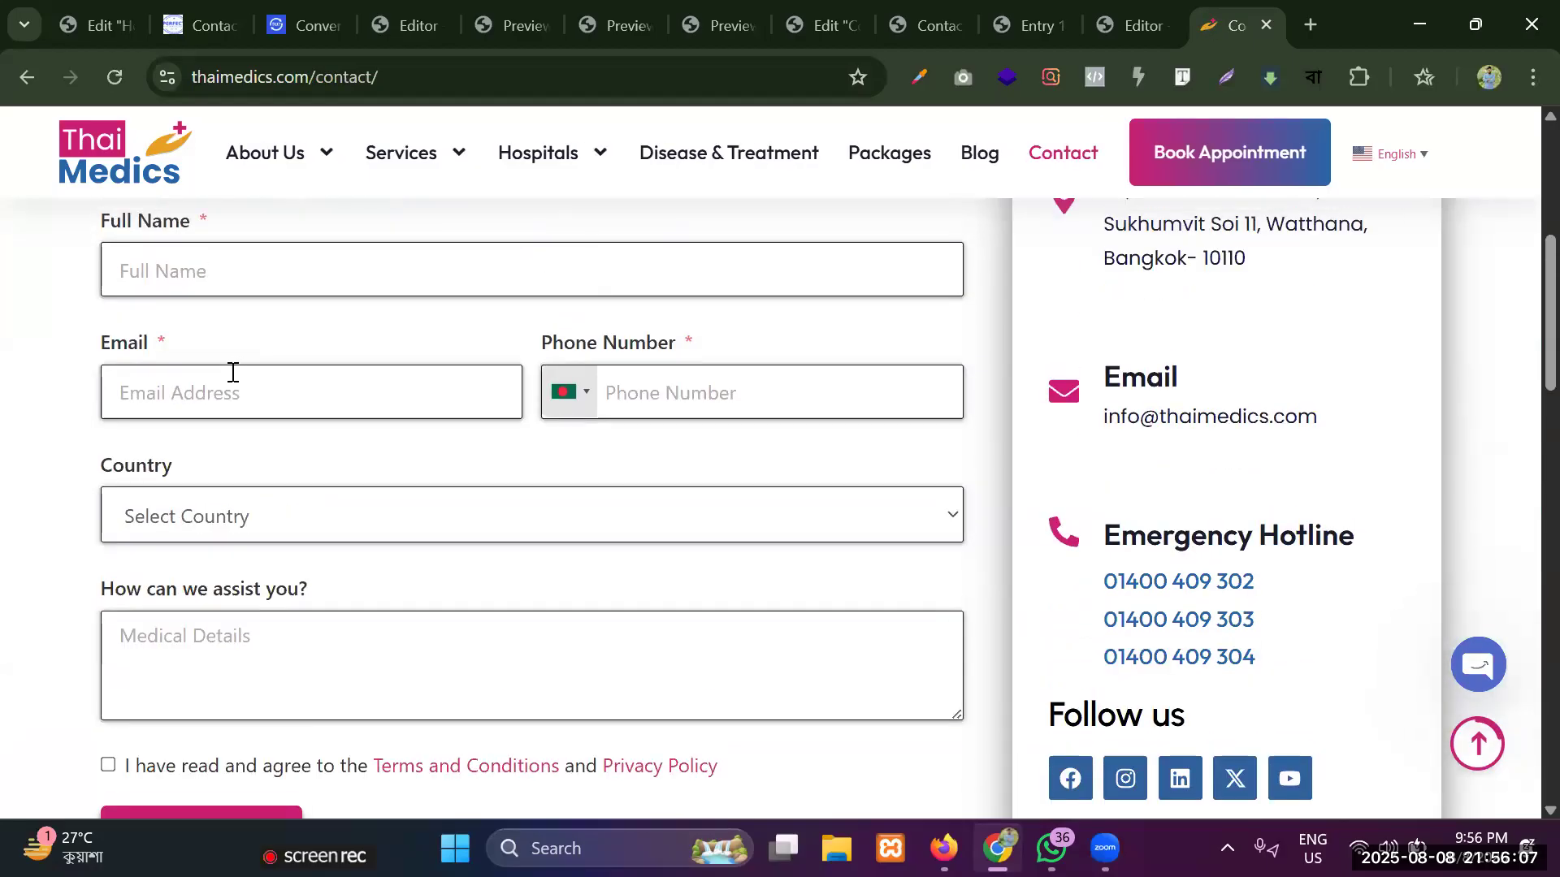
{"action": "scroll", "coordinate": [244, 378], "scroll_direction": "up", "scroll_amount": 2}
{"action": "left_click", "coordinate": [132, 509]}
Open the site's Book Appointment page and view the choices in the form's Choose Subject dropdown.
{"action": "left_click", "coordinate": [1277, 148]}
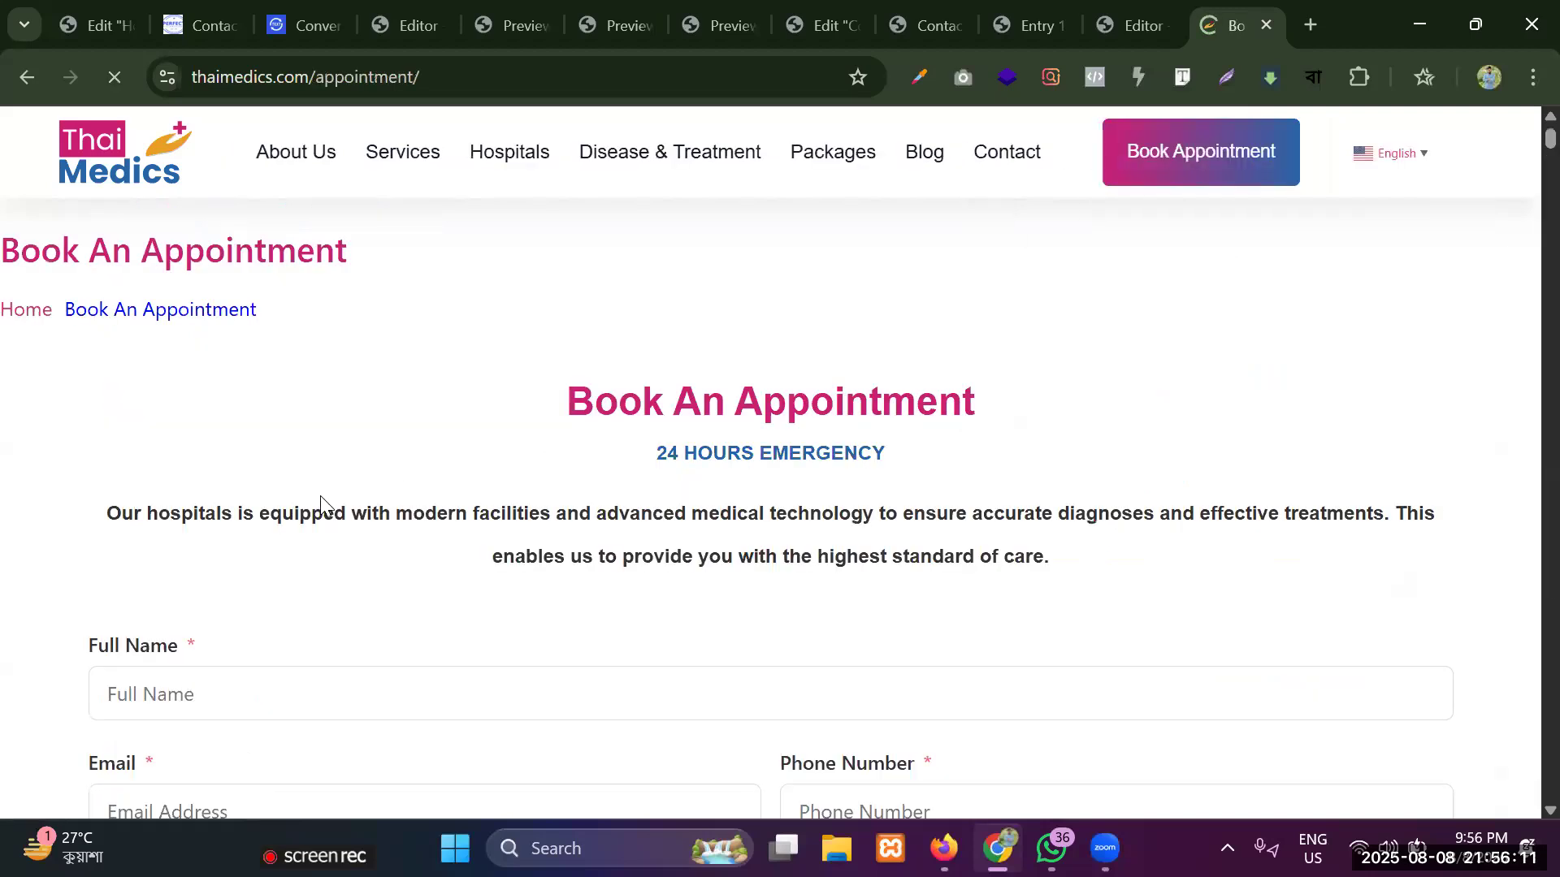
{"action": "scroll", "coordinate": [317, 499], "scroll_direction": "down", "scroll_amount": 4}
{"action": "scroll", "coordinate": [236, 471], "scroll_direction": "down", "scroll_amount": 3}
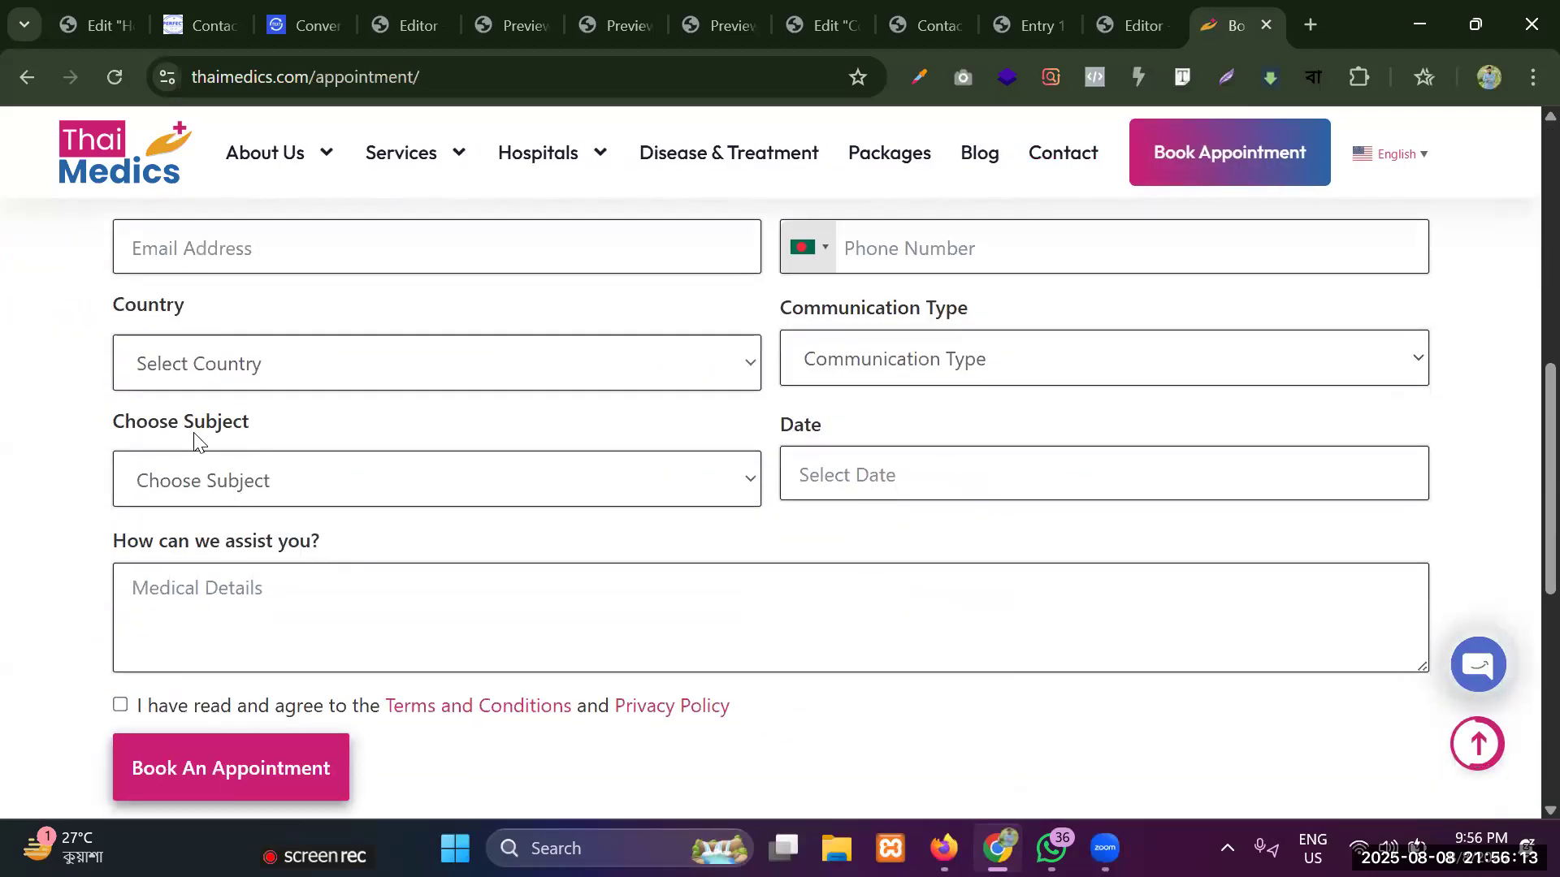
{"action": "left_click", "coordinate": [345, 485]}
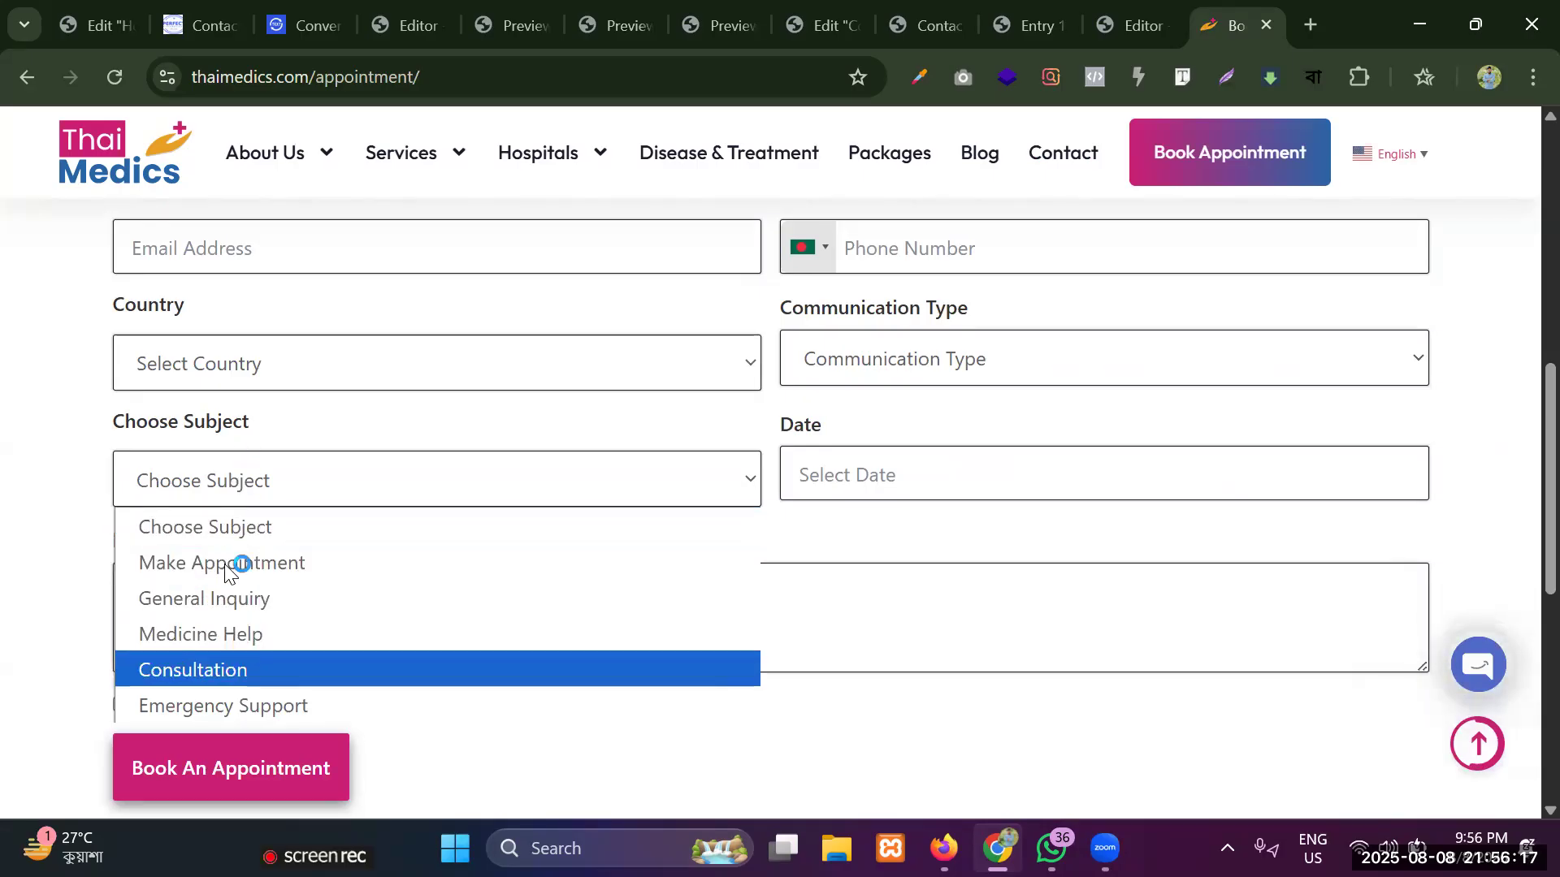
{"action": "left_click", "coordinate": [234, 408]}
View the choices in the appointment form's Communication Type dropdown, then close the list.
{"action": "left_click", "coordinate": [891, 355]}
{"action": "left_click_drag", "start_coordinate": [788, 310], "coordinate": [973, 311]}
{"action": "left_click", "coordinate": [973, 309]}
{"action": "left_click", "coordinate": [875, 366]}
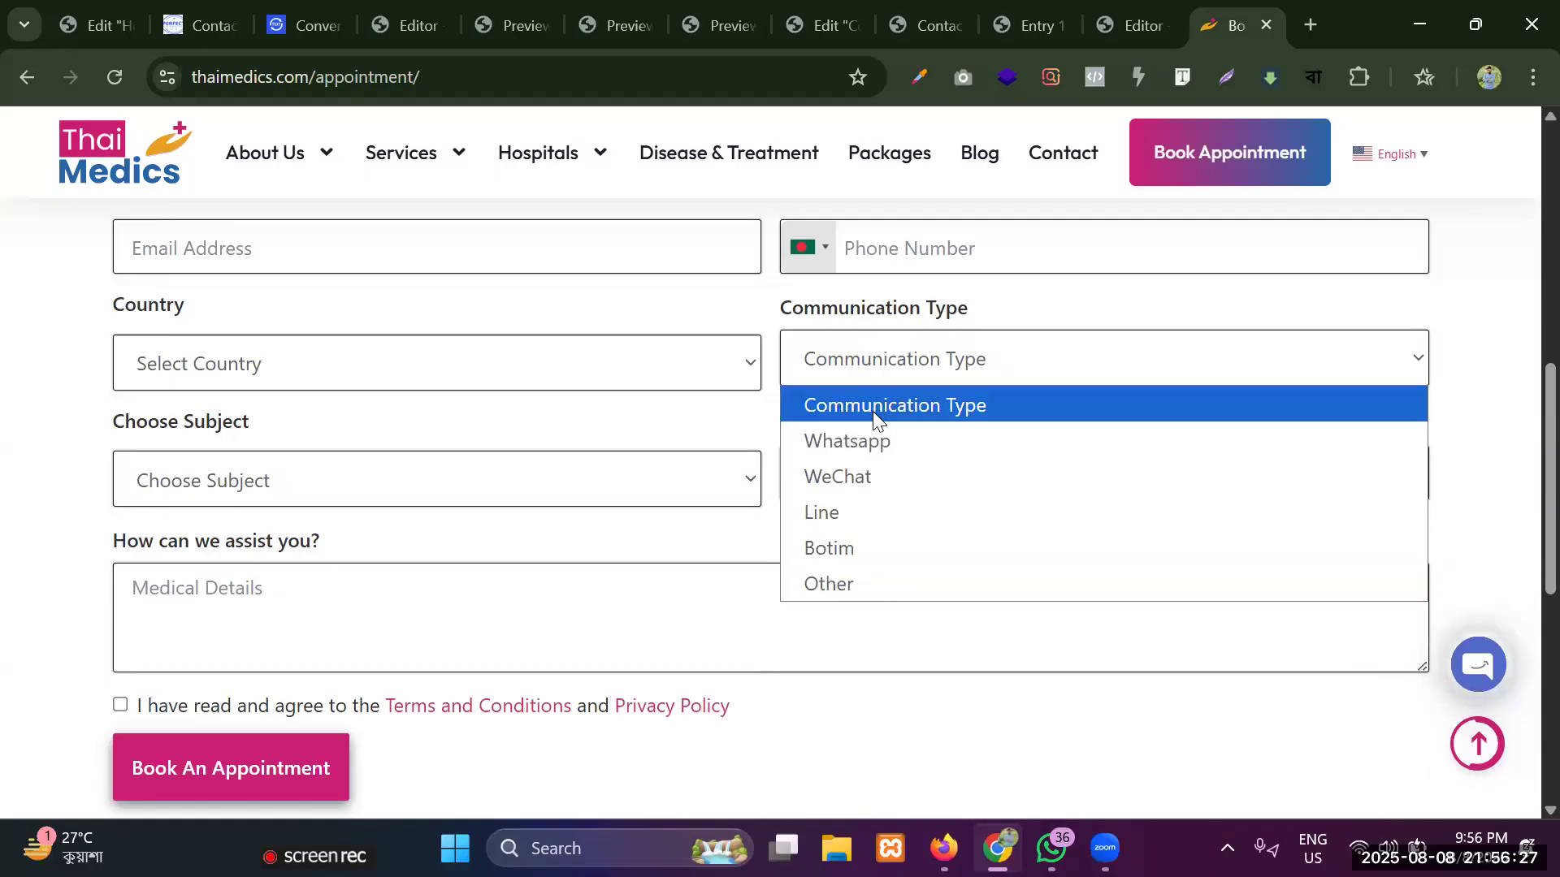
{"action": "left_click", "coordinate": [910, 366]}
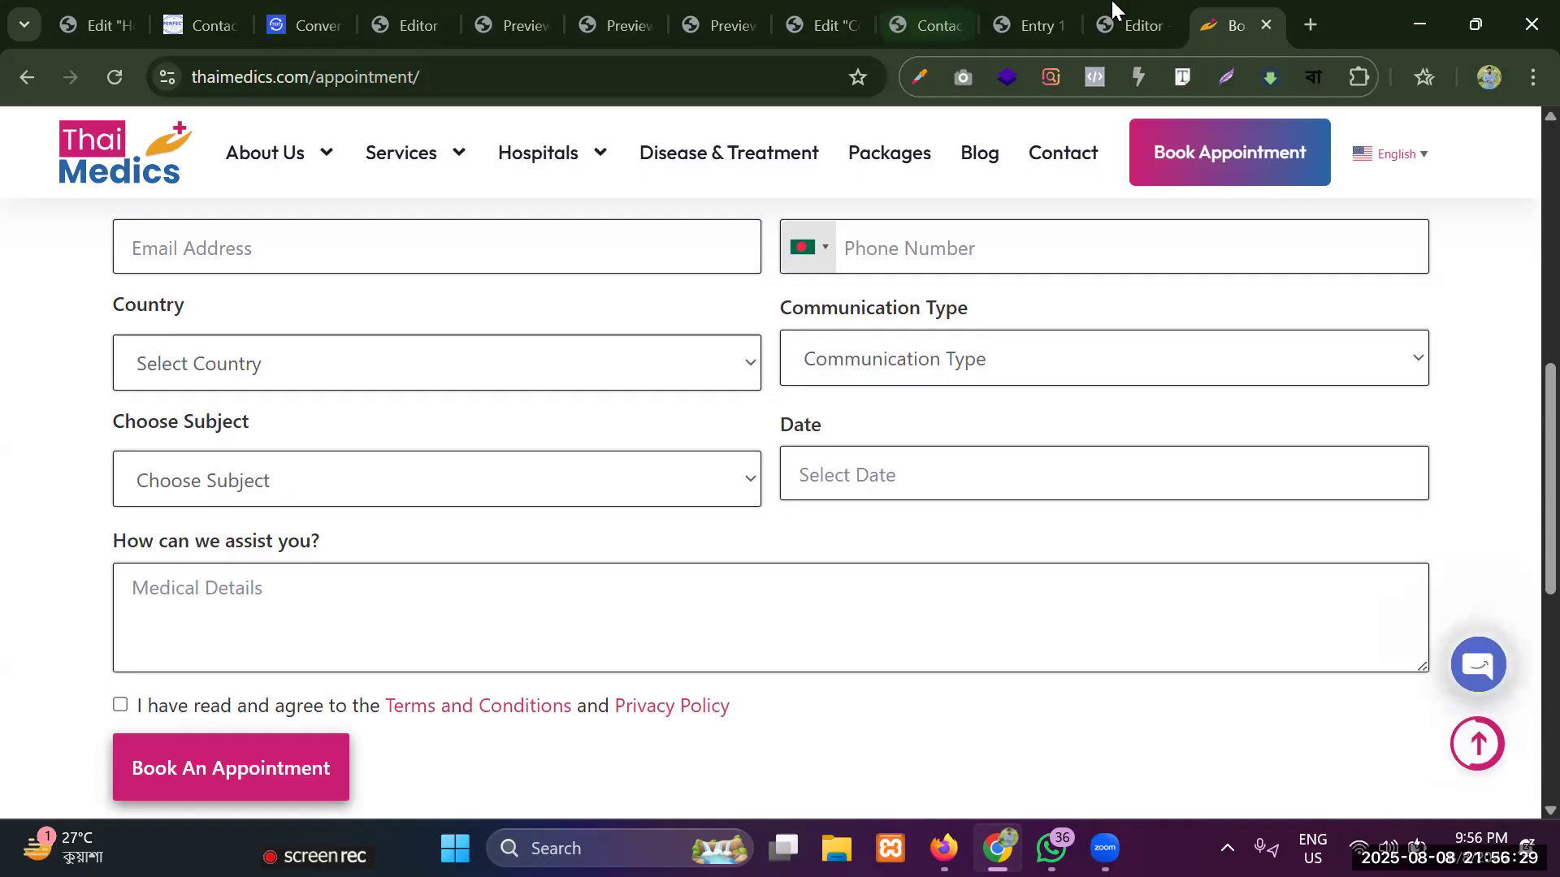
Return to the Contact Us form editor, check the passport dropdown's placement and look through the available input field types.
{"action": "left_click", "coordinate": [1174, 9]}
{"action": "scroll", "coordinate": [667, 394], "scroll_direction": "down", "scroll_amount": 3}
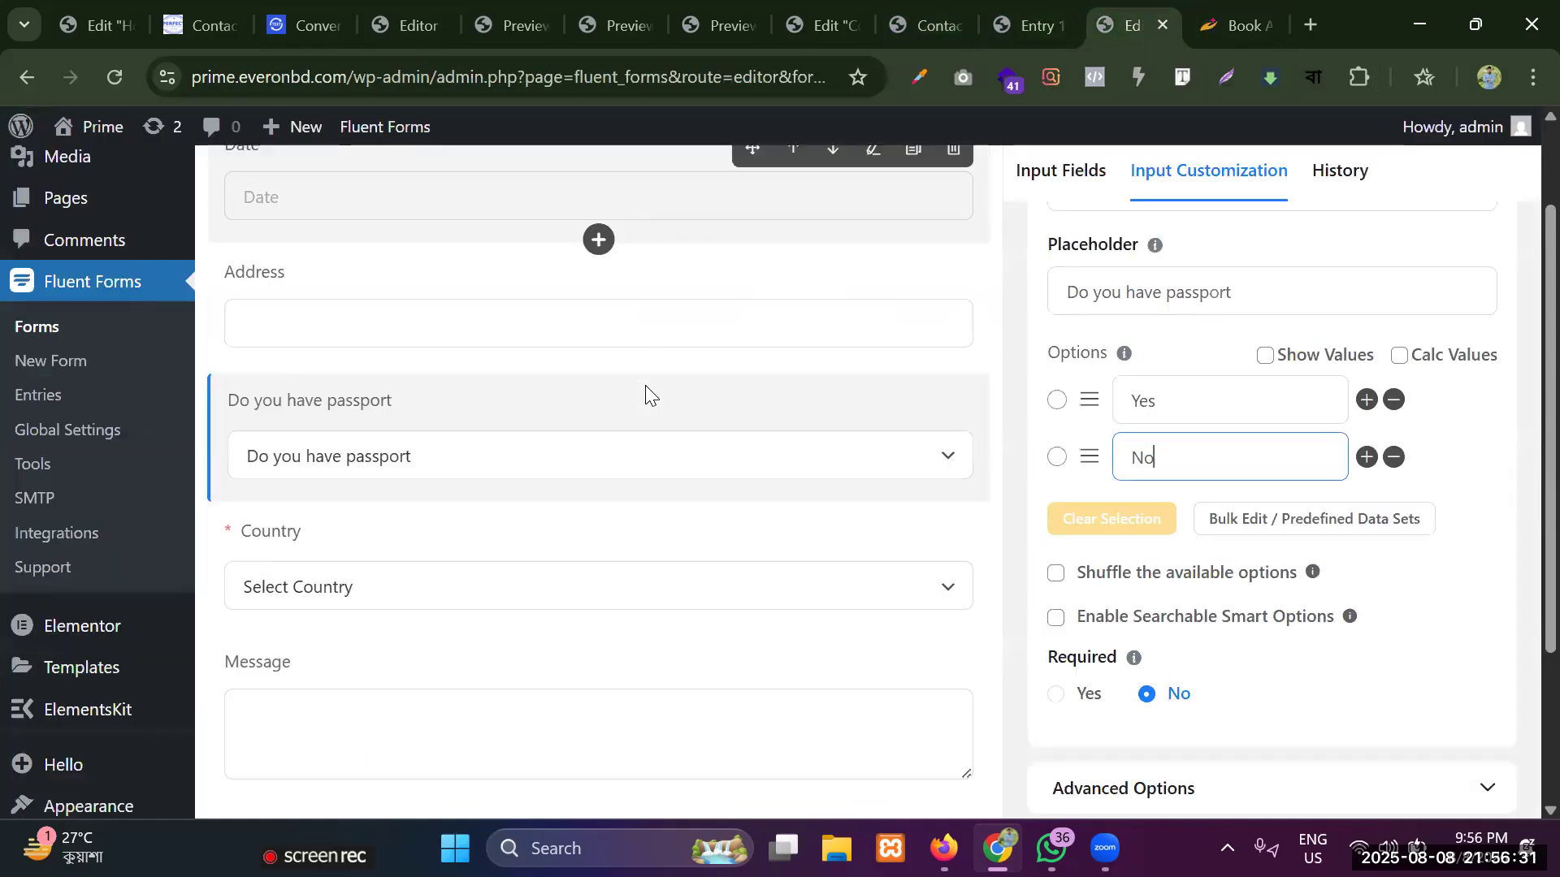
{"action": "scroll", "coordinate": [622, 470], "scroll_direction": "down", "scroll_amount": 2}
{"action": "scroll", "coordinate": [622, 470], "scroll_direction": "up", "scroll_amount": 3}
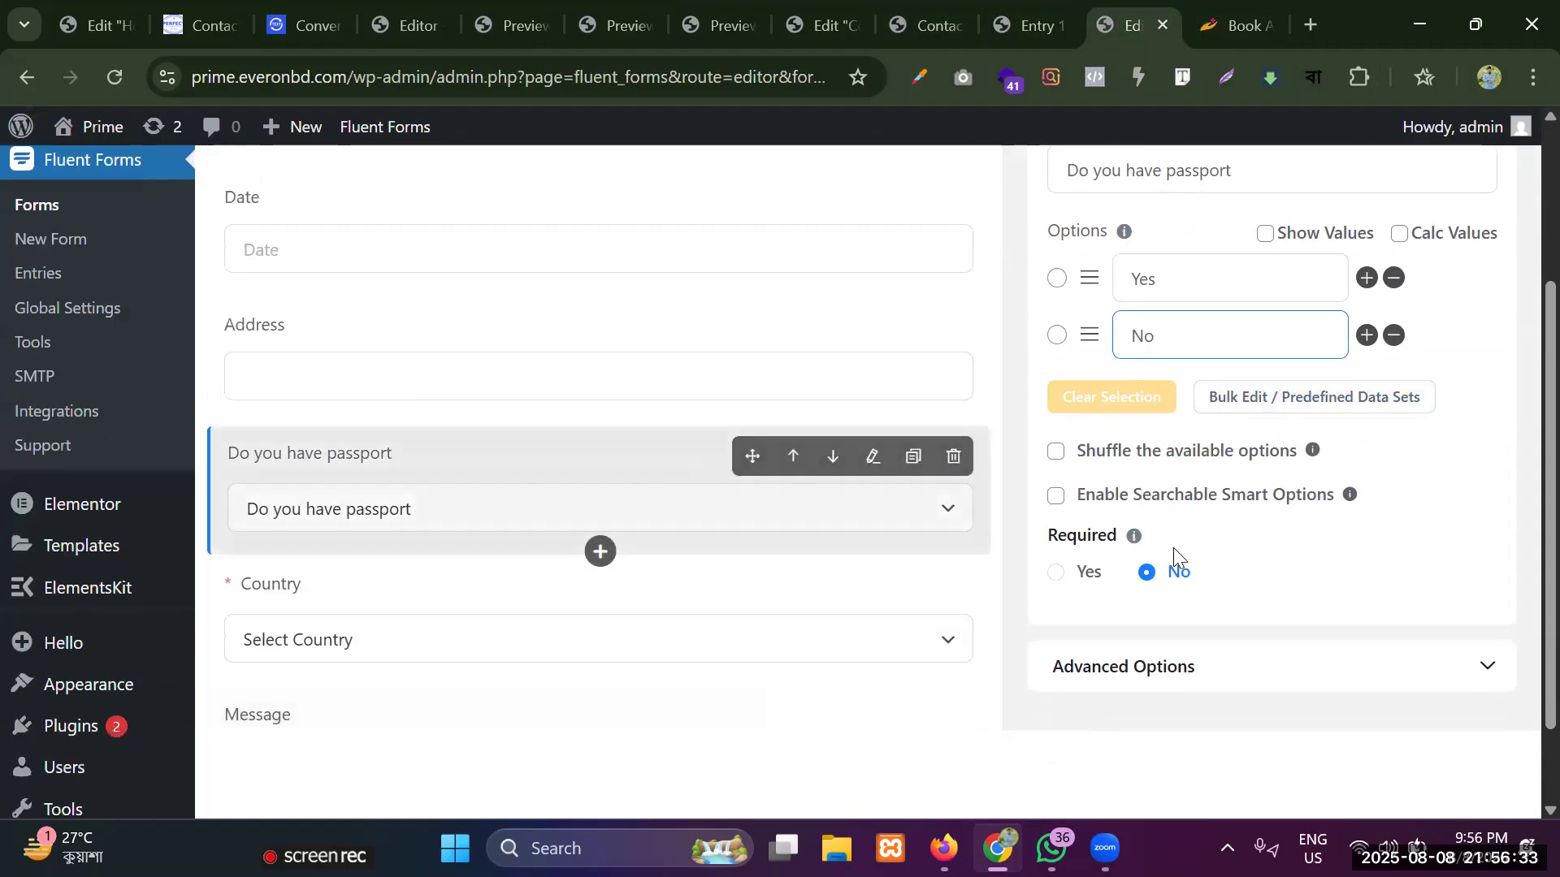
{"action": "scroll", "coordinate": [1161, 276], "scroll_direction": "up", "scroll_amount": 3}
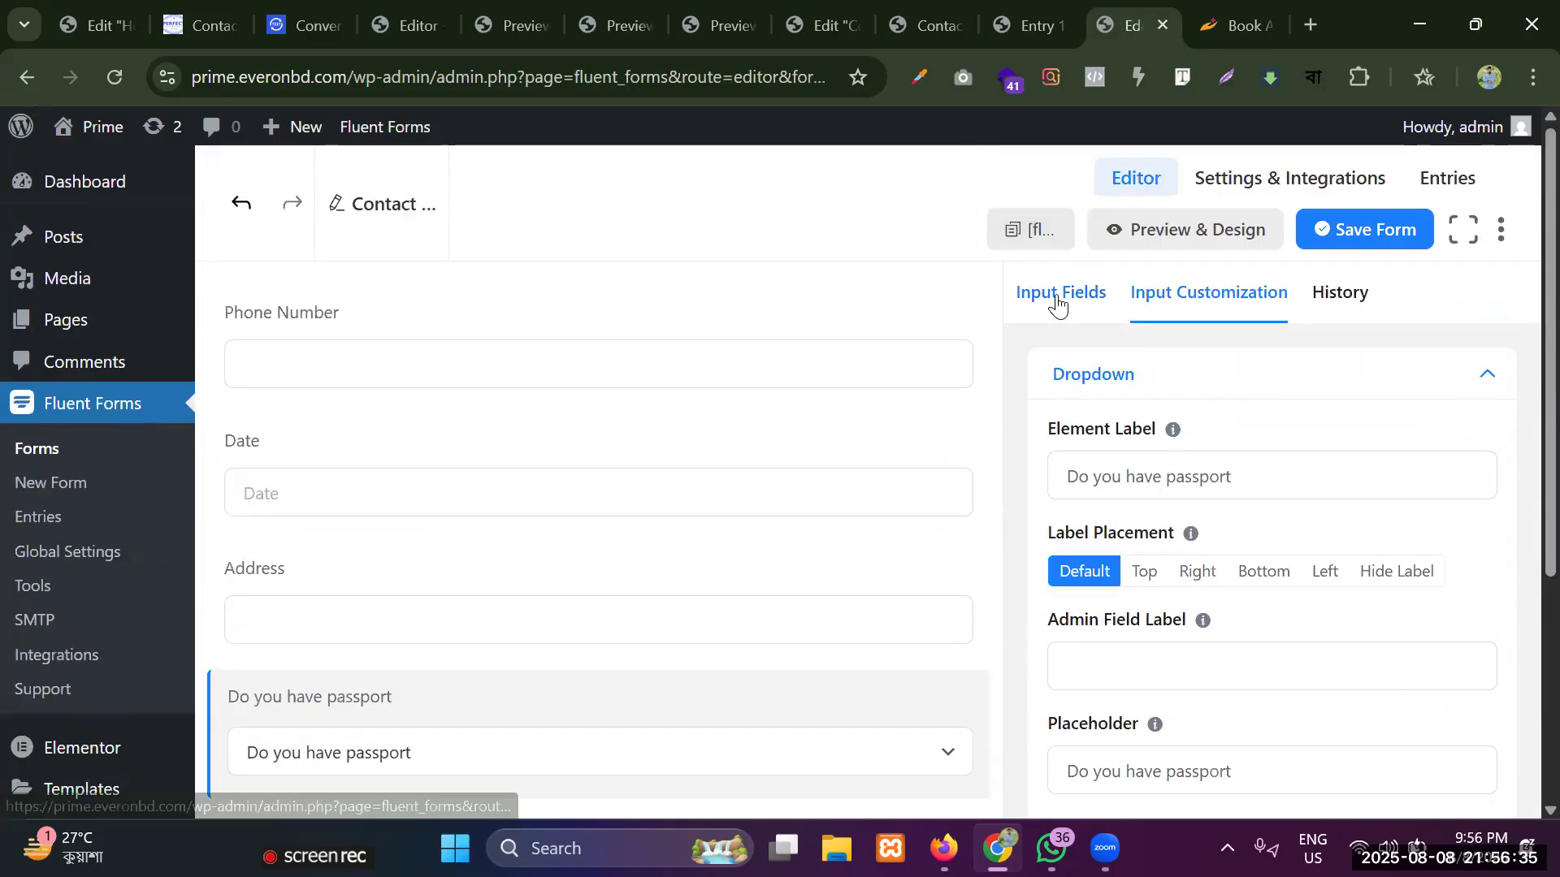
{"action": "left_click", "coordinate": [1056, 297]}
{"action": "scroll", "coordinate": [1142, 422], "scroll_direction": "down", "scroll_amount": 8}
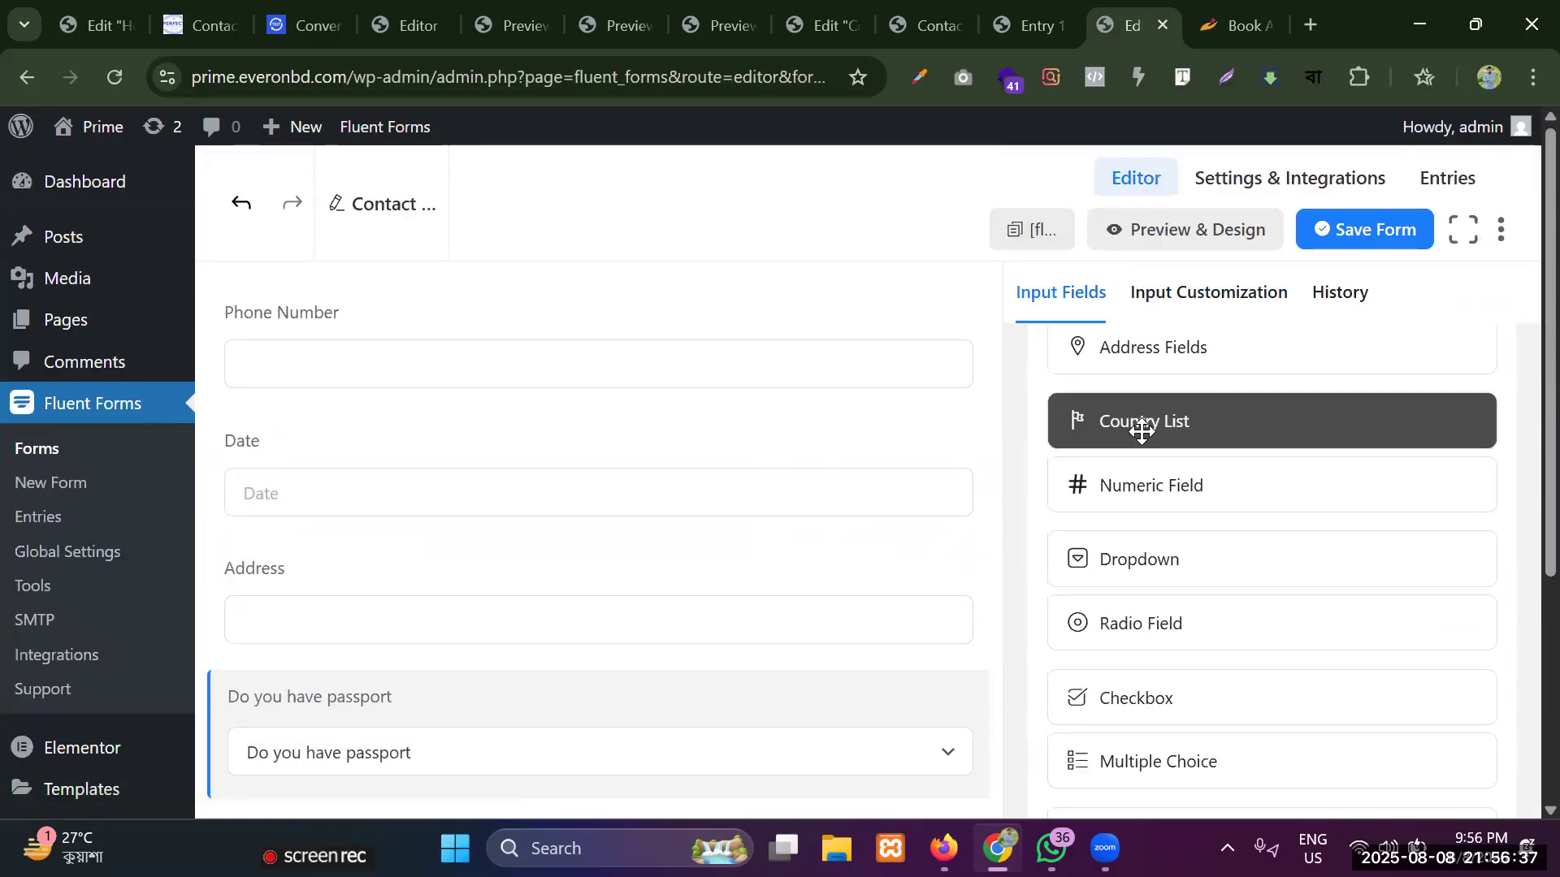
{"action": "scroll", "coordinate": [619, 504], "scroll_direction": "down", "scroll_amount": 1}
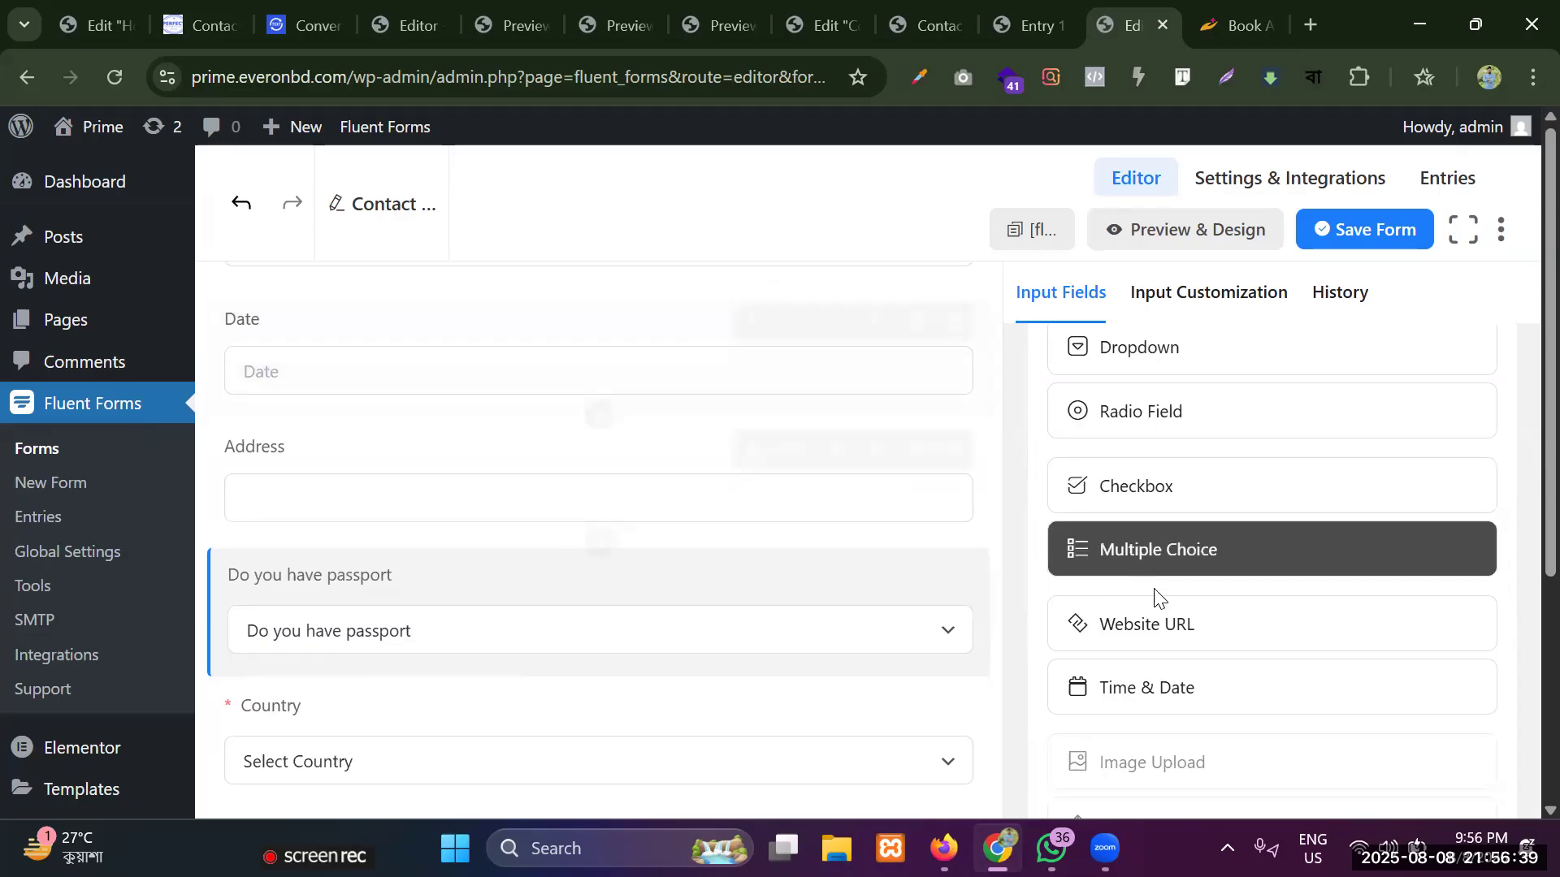
{"action": "scroll", "coordinate": [1140, 552], "scroll_direction": "down", "scroll_amount": 1}
{"action": "scroll", "coordinate": [1119, 455], "scroll_direction": "up", "scroll_amount": 1}
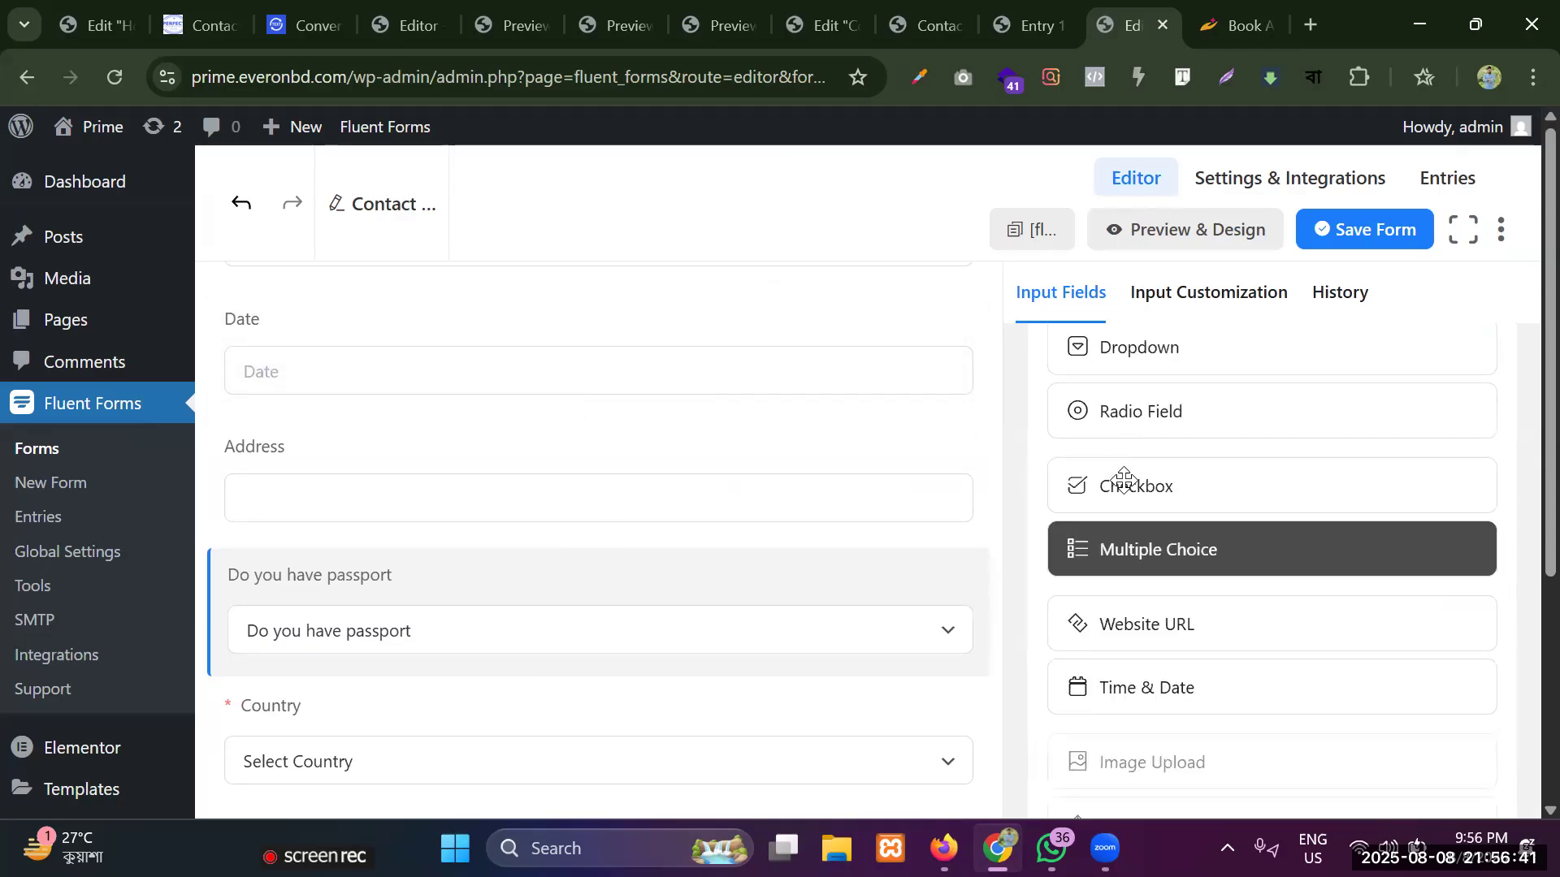
Add a radio field between Address and the passport dropdown and set its element label to Gender.
{"action": "left_click_drag", "start_coordinate": [1180, 414], "coordinate": [368, 568]}
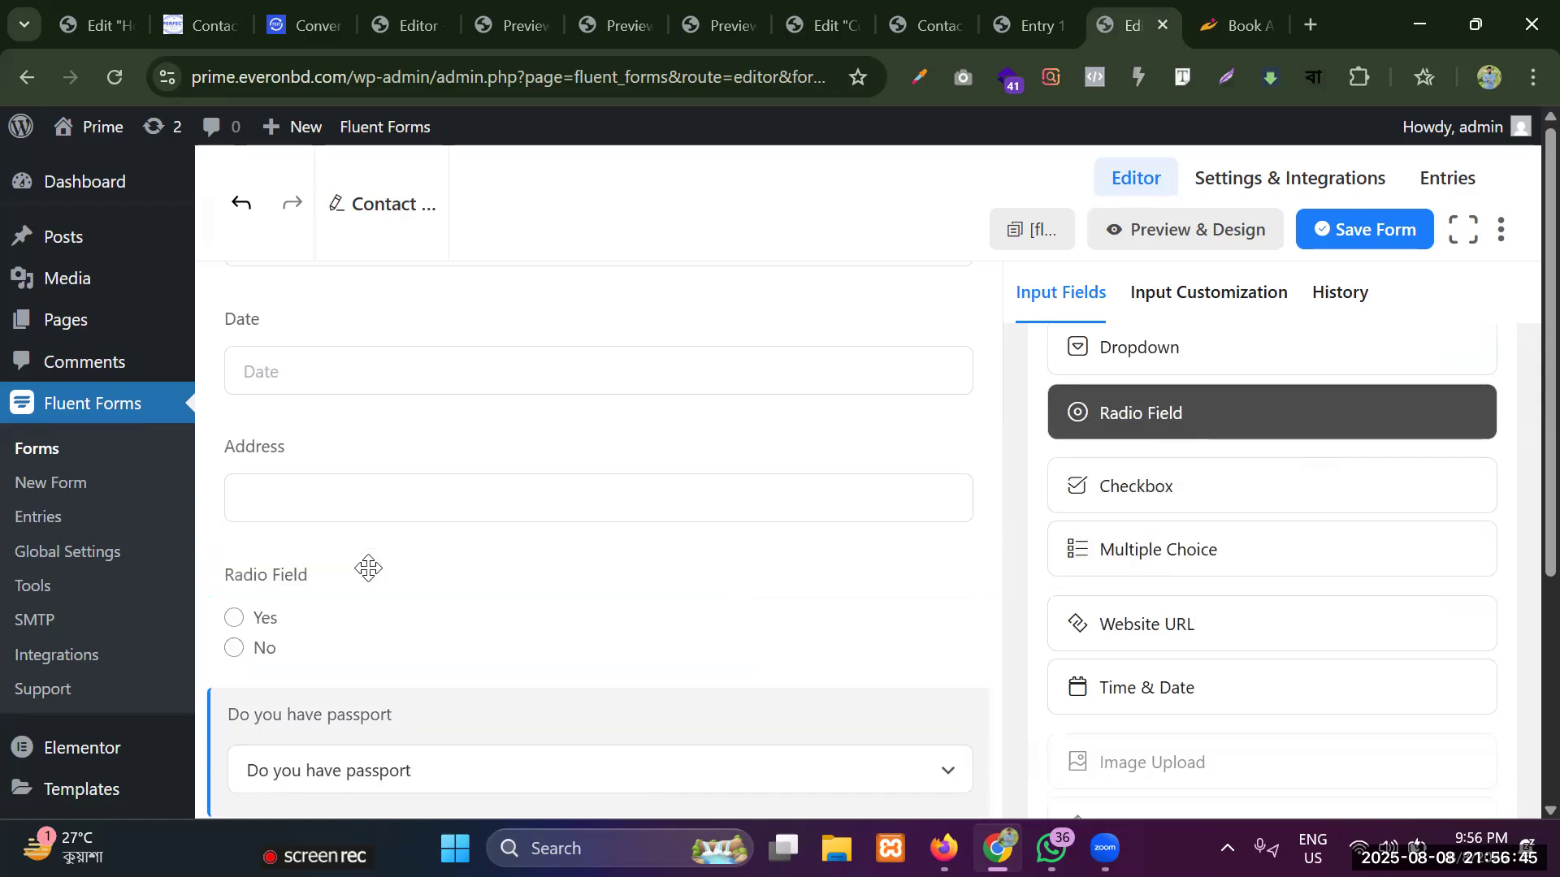
{"action": "left_click", "coordinate": [340, 569]}
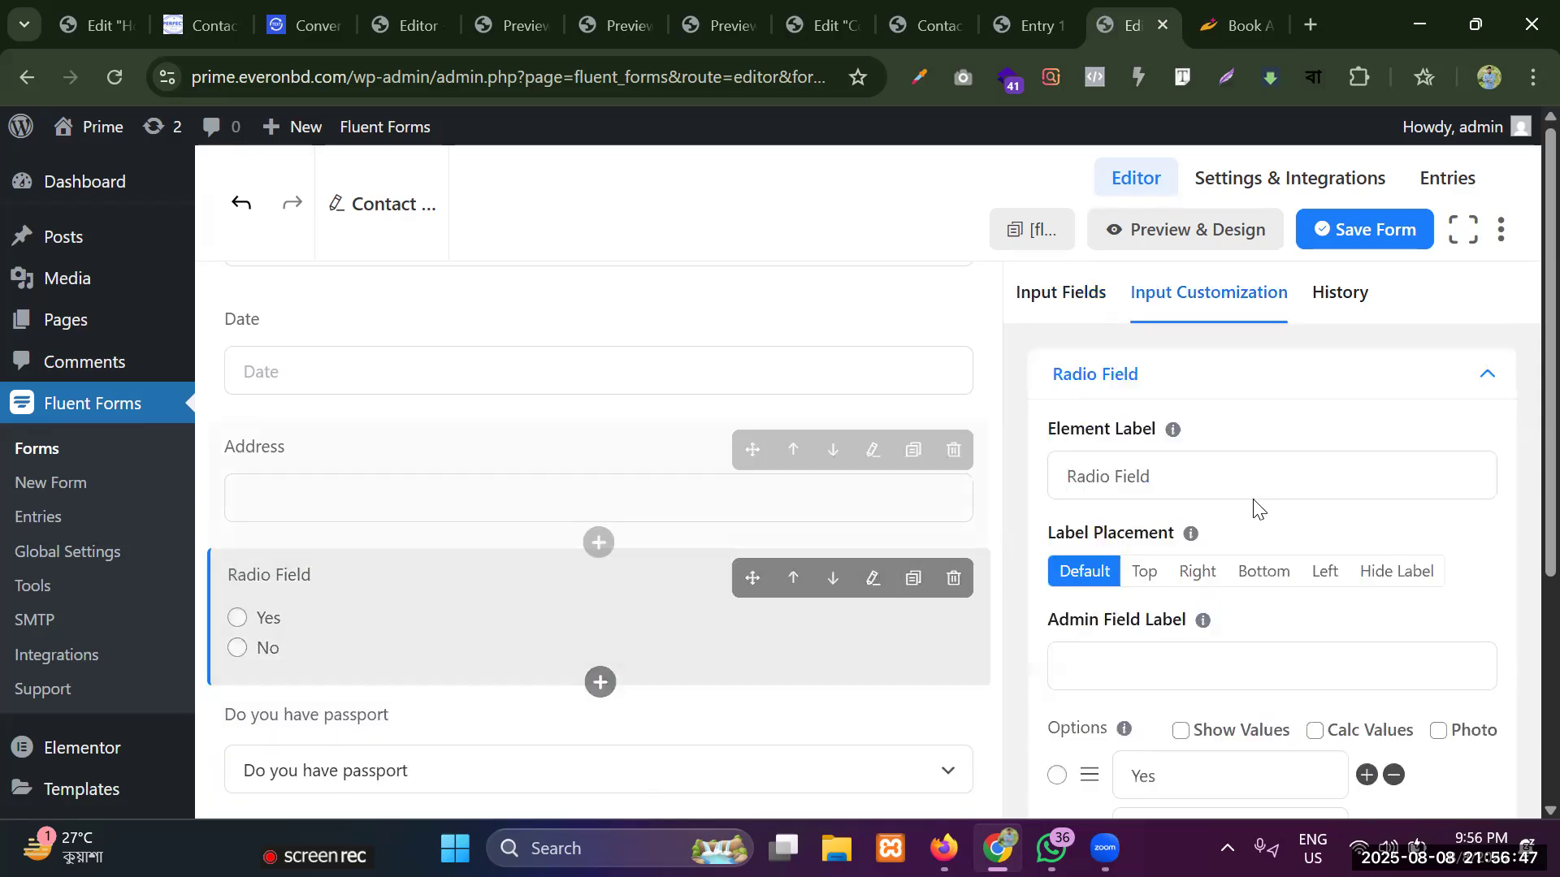
{"action": "triple_click", "coordinate": [1178, 459]}
{"action": "key", "text": "BackSpace"}
{"action": "type", "text": "Gender"}
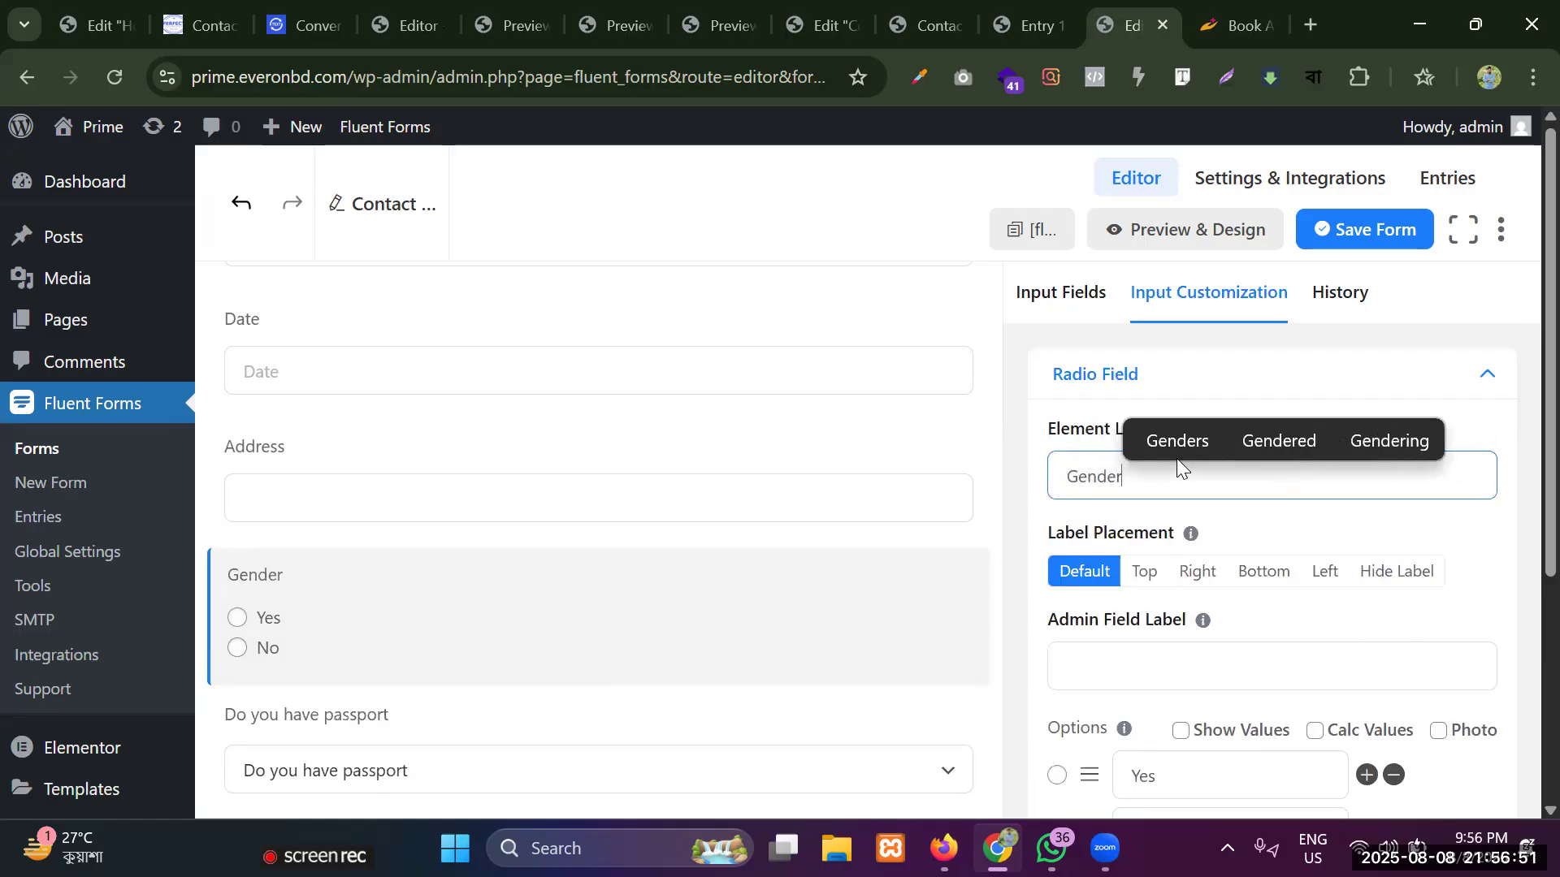
Copy the radio field's element label into its admin field label so it reads Gender.
{"action": "scroll", "coordinate": [1090, 491], "scroll_direction": "down", "scroll_amount": 3}
{"action": "scroll", "coordinate": [1161, 512], "scroll_direction": "up", "scroll_amount": 3}
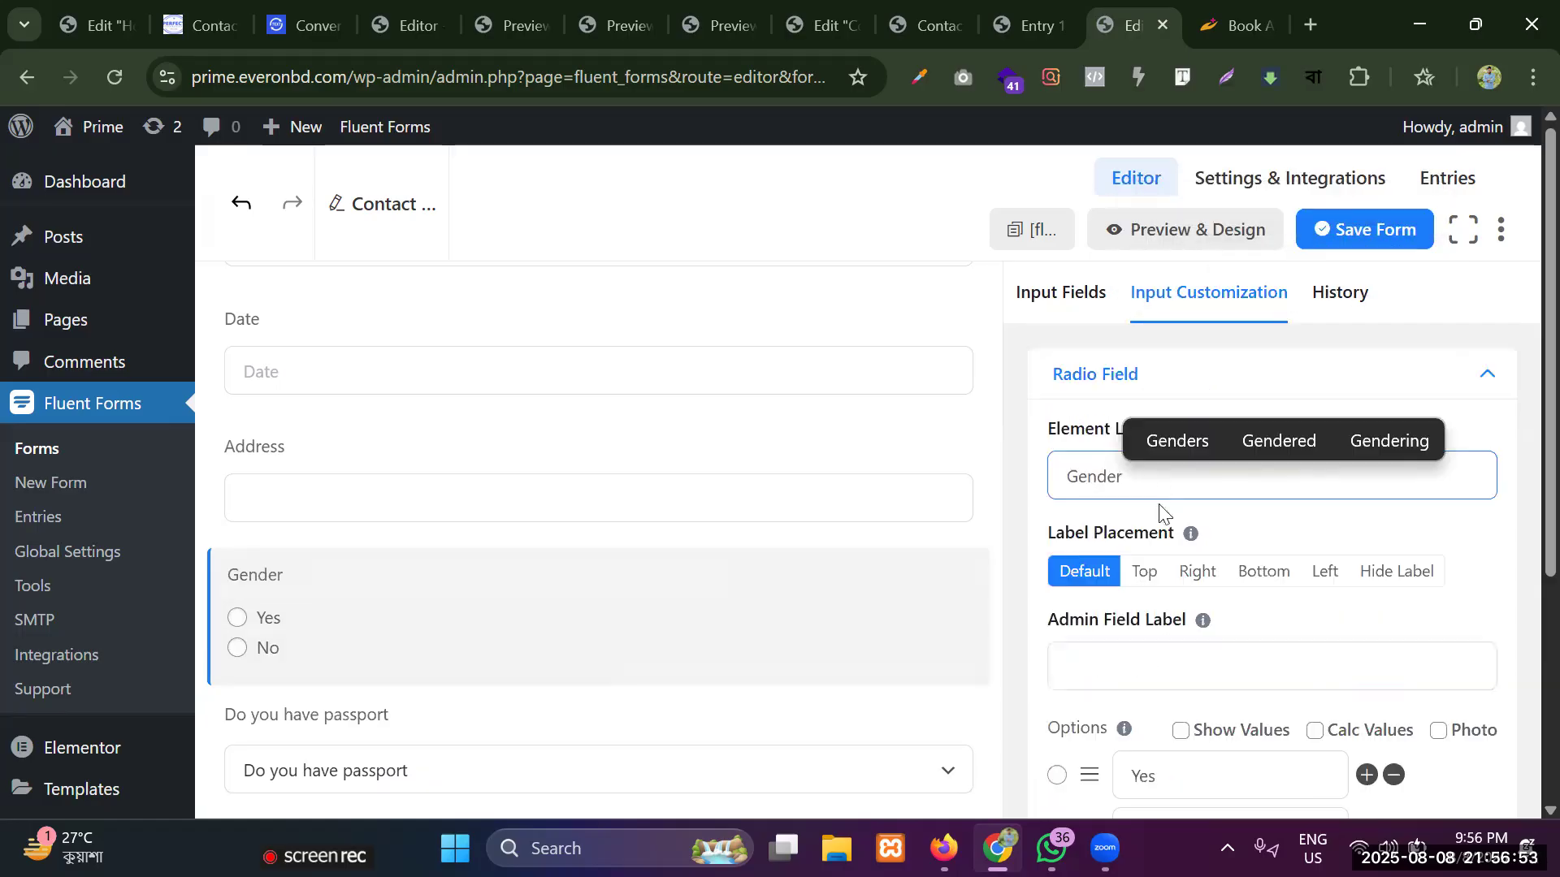
{"action": "double_click", "coordinate": [1106, 477]}
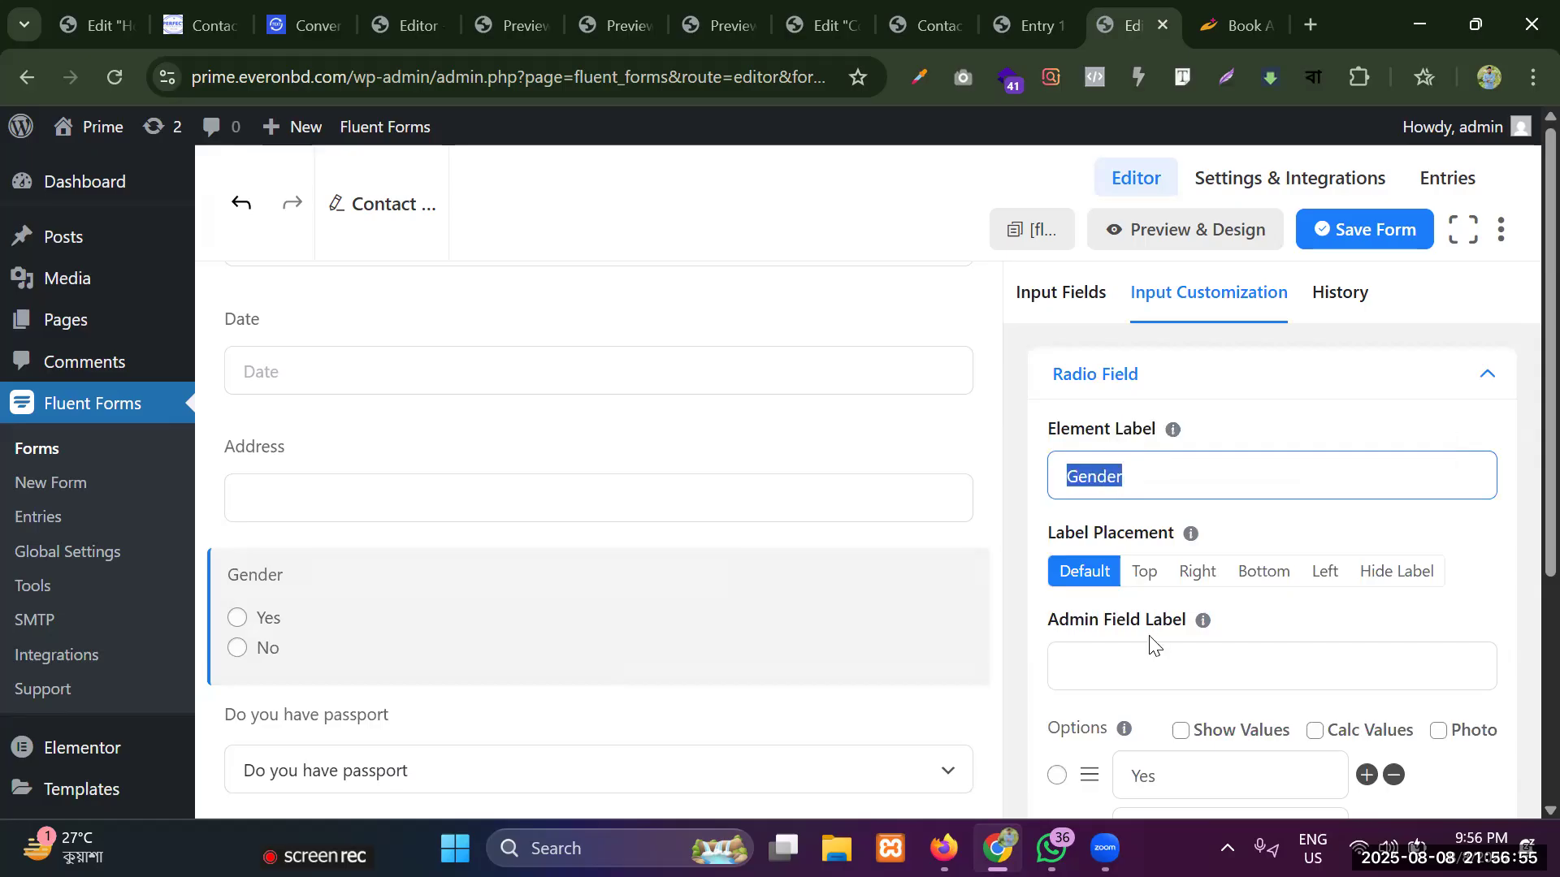
{"action": "left_click", "coordinate": [1150, 647]}
Rename the Gender field's two options as Male and Female, then save the form.
{"action": "scroll", "coordinate": [1162, 648], "scroll_direction": "down", "scroll_amount": 3}
{"action": "double_click", "coordinate": [1181, 533]}
{"action": "key", "text": "BackSpace"}
{"action": "type", "text": "Mal"}
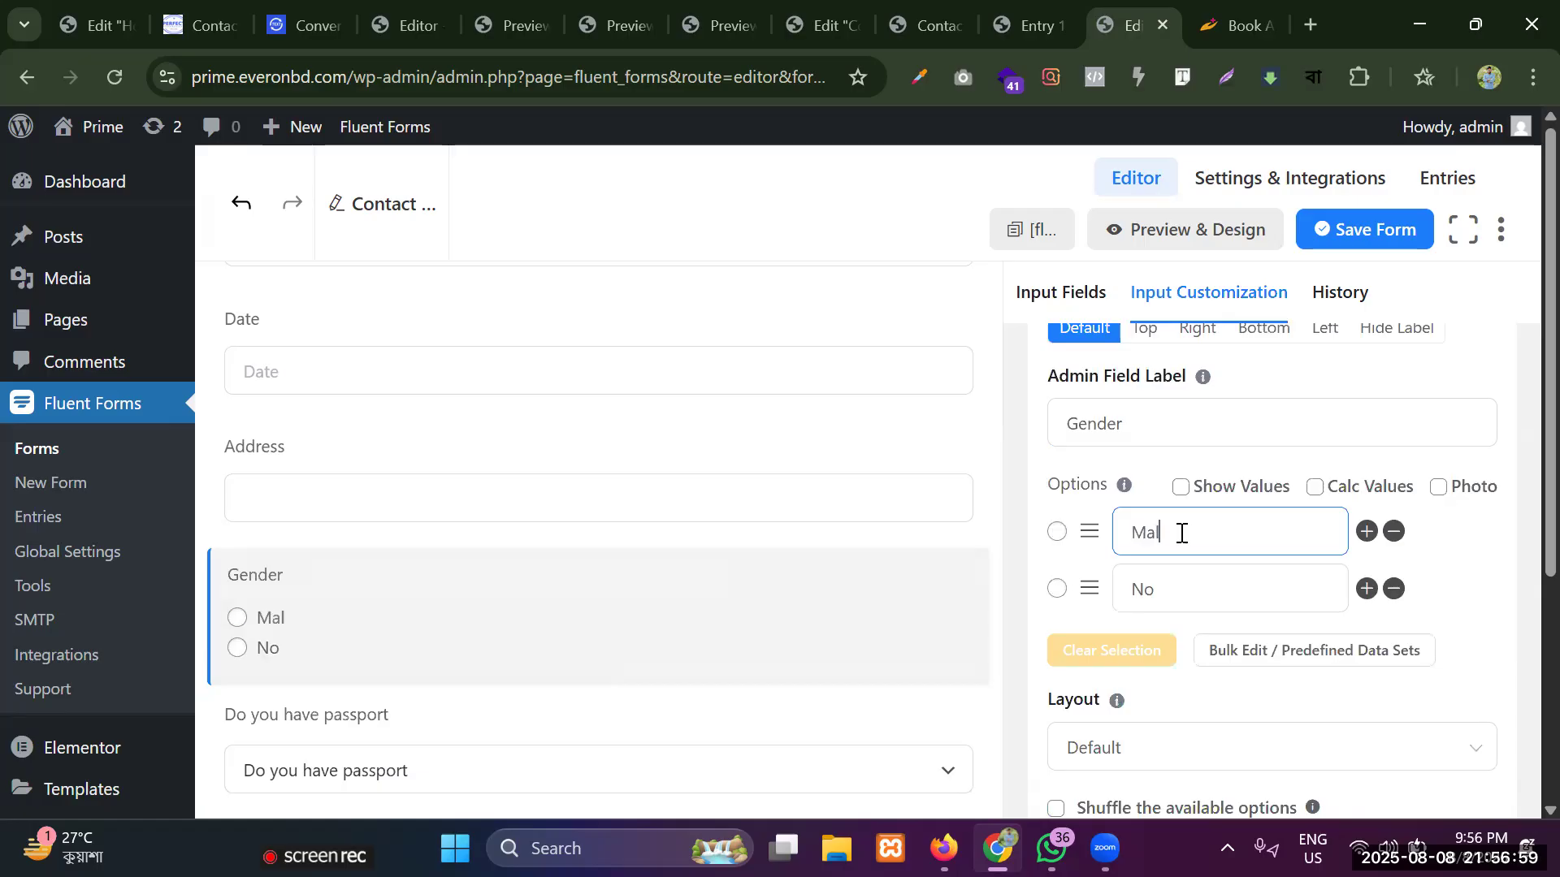
{"action": "type", "text": "e"}
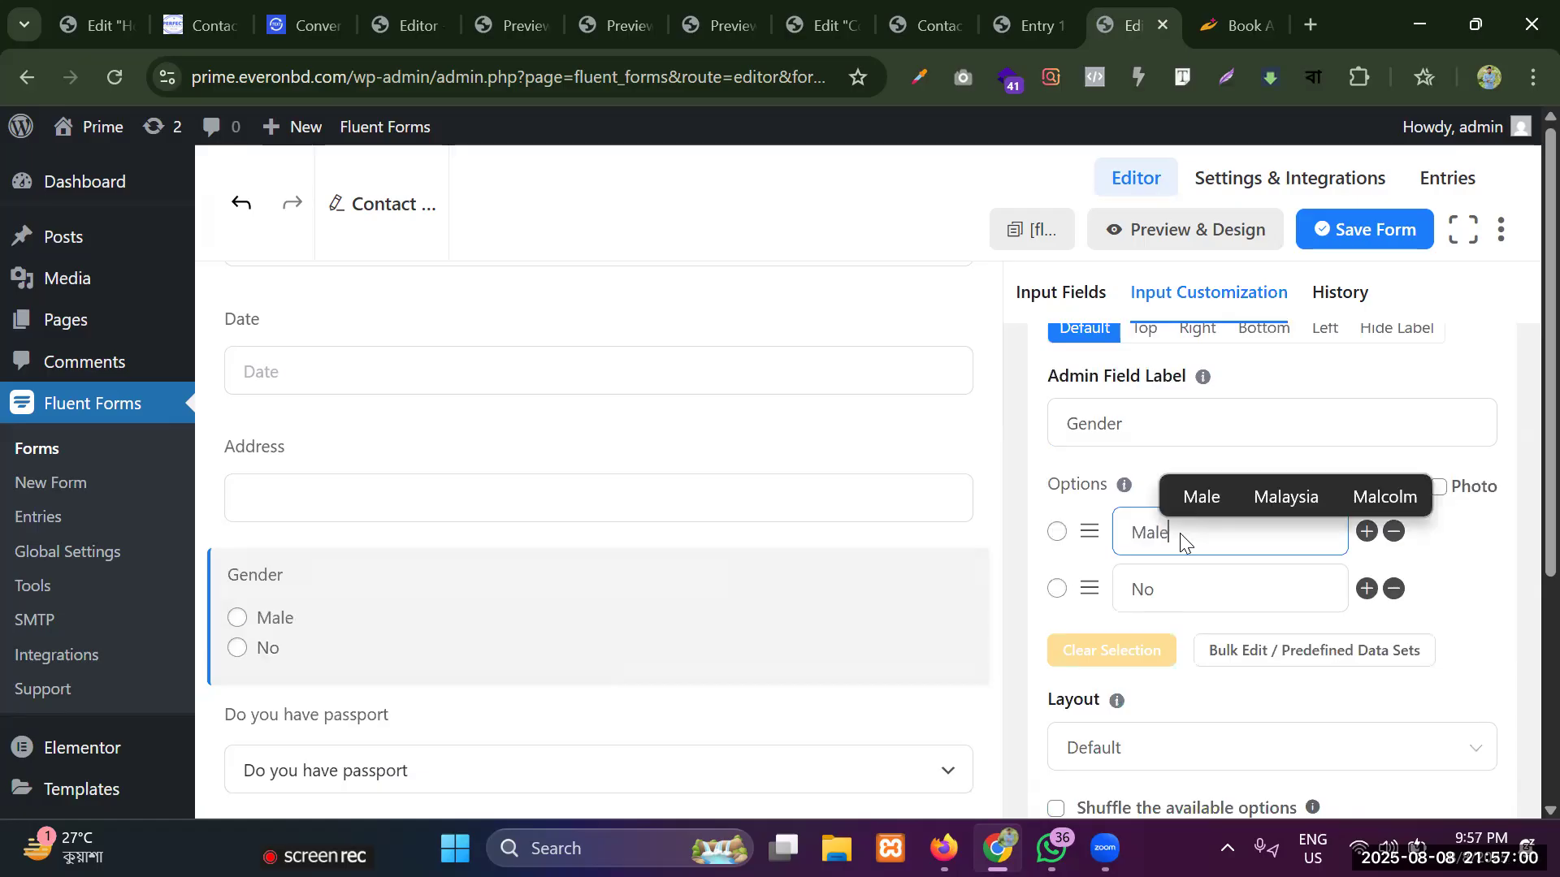
{"action": "left_click", "coordinate": [1212, 587]}
{"action": "key", "text": "BackSpace"}
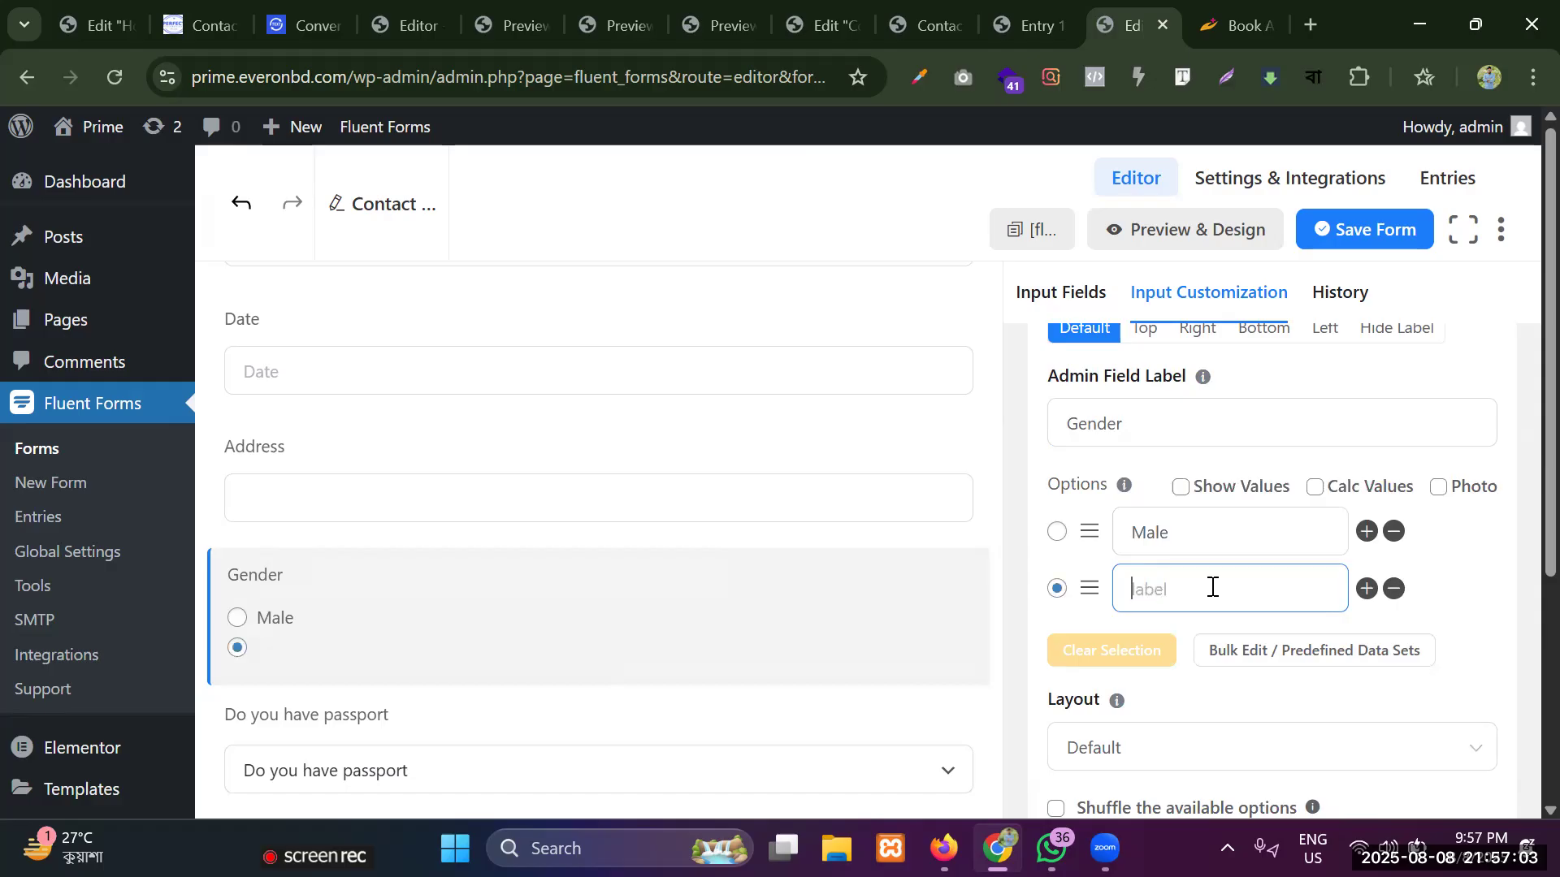
{"action": "type", "text": "Female"}
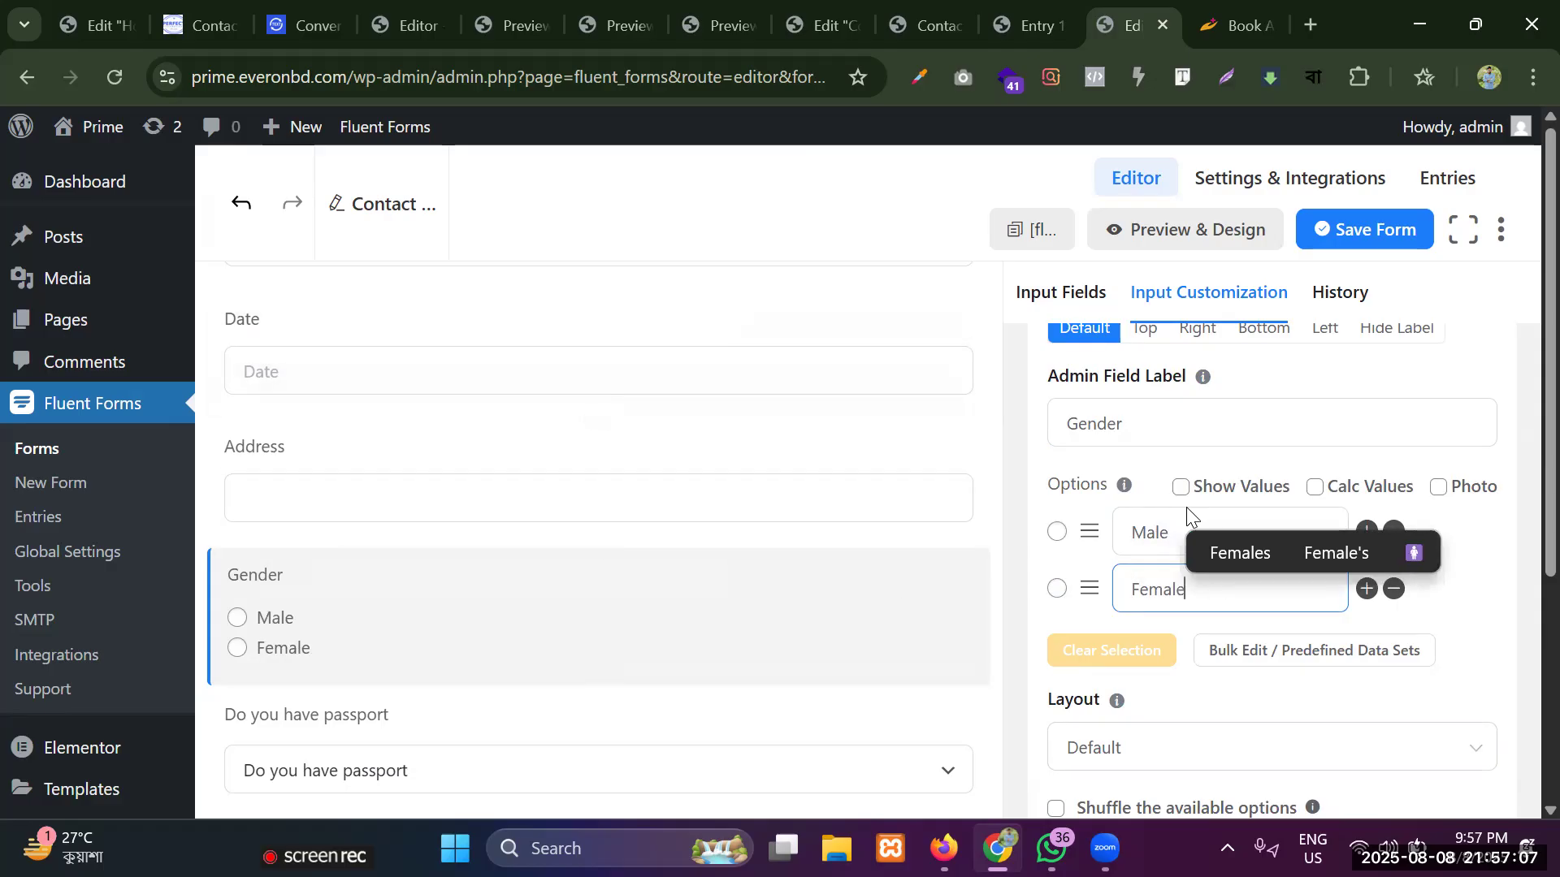
{"action": "left_click", "coordinate": [1362, 246]}
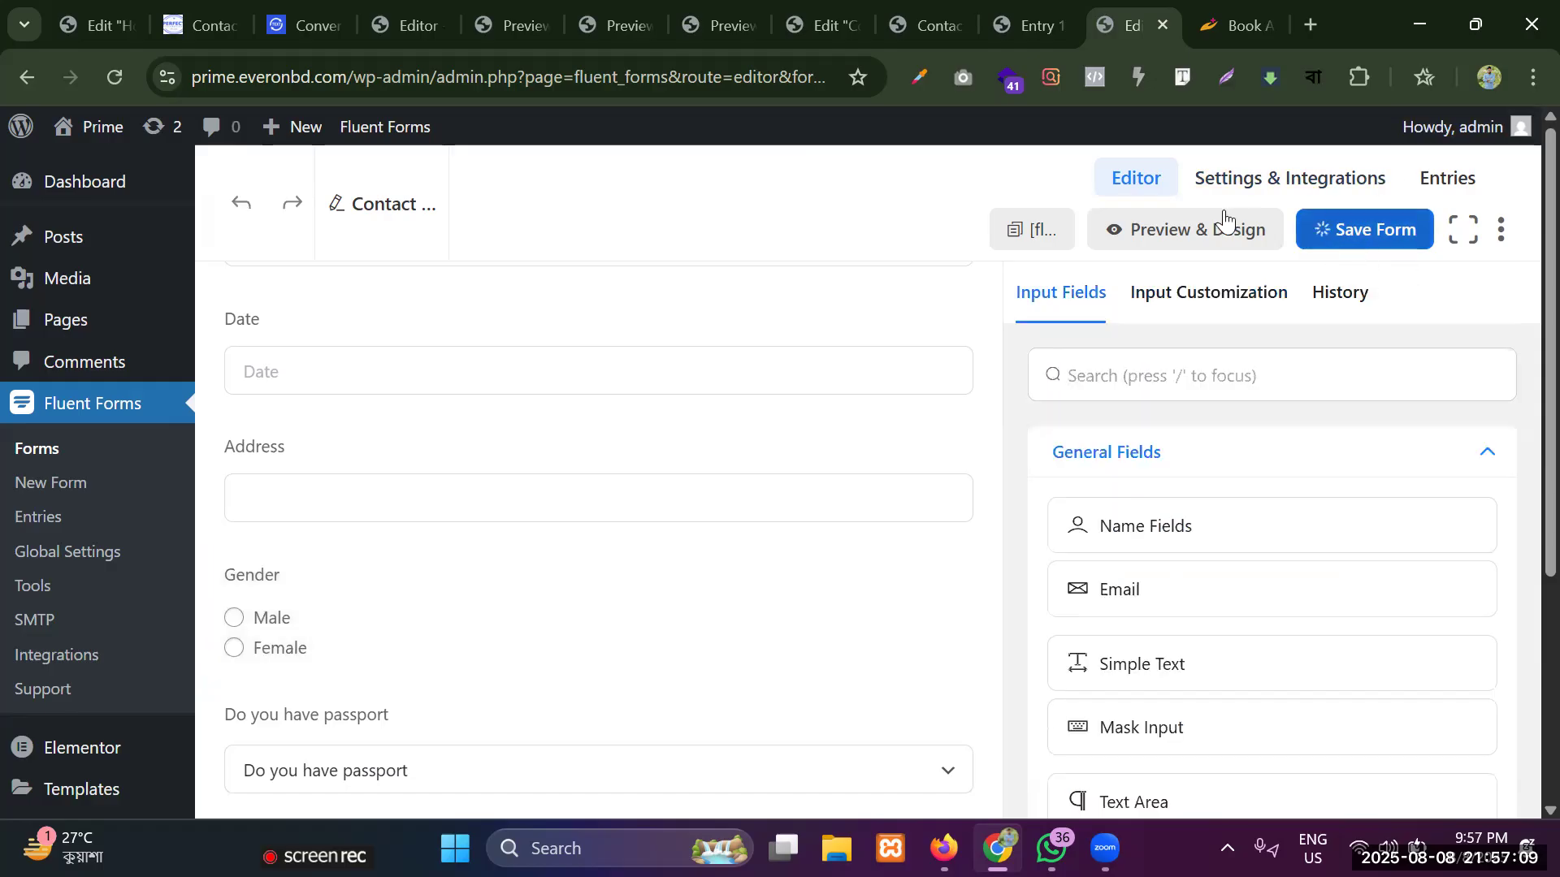
Open the form preview and test it by choosing Female as the gender and trying Yes and No in the passport dropdown.
{"action": "left_click", "coordinate": [1158, 230]}
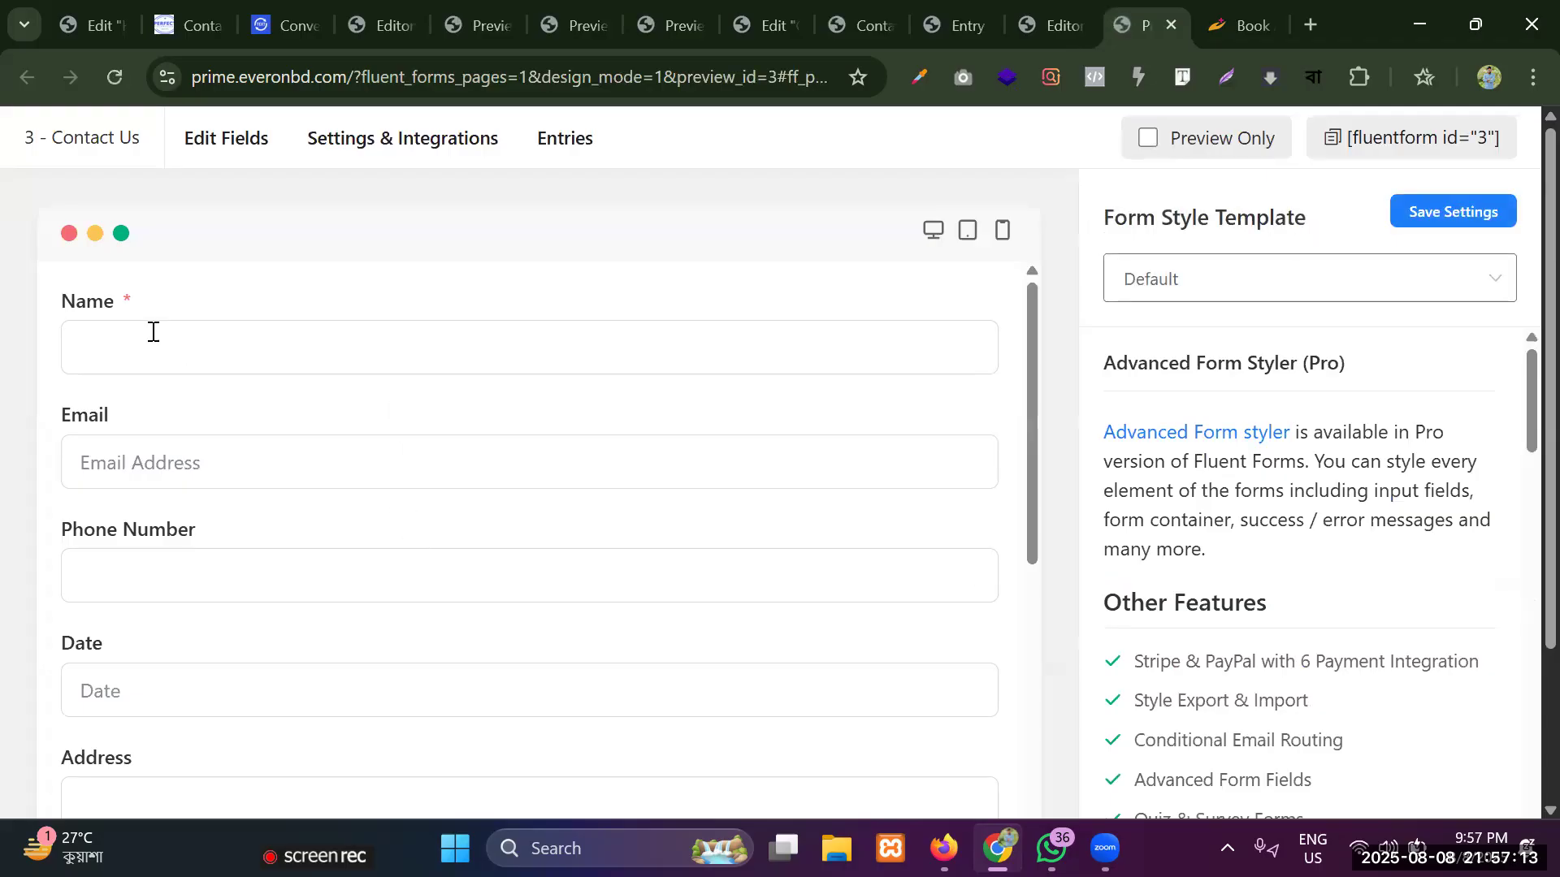
{"action": "left_click", "coordinate": [153, 331]}
{"action": "scroll", "coordinate": [134, 479], "scroll_direction": "down", "scroll_amount": 6}
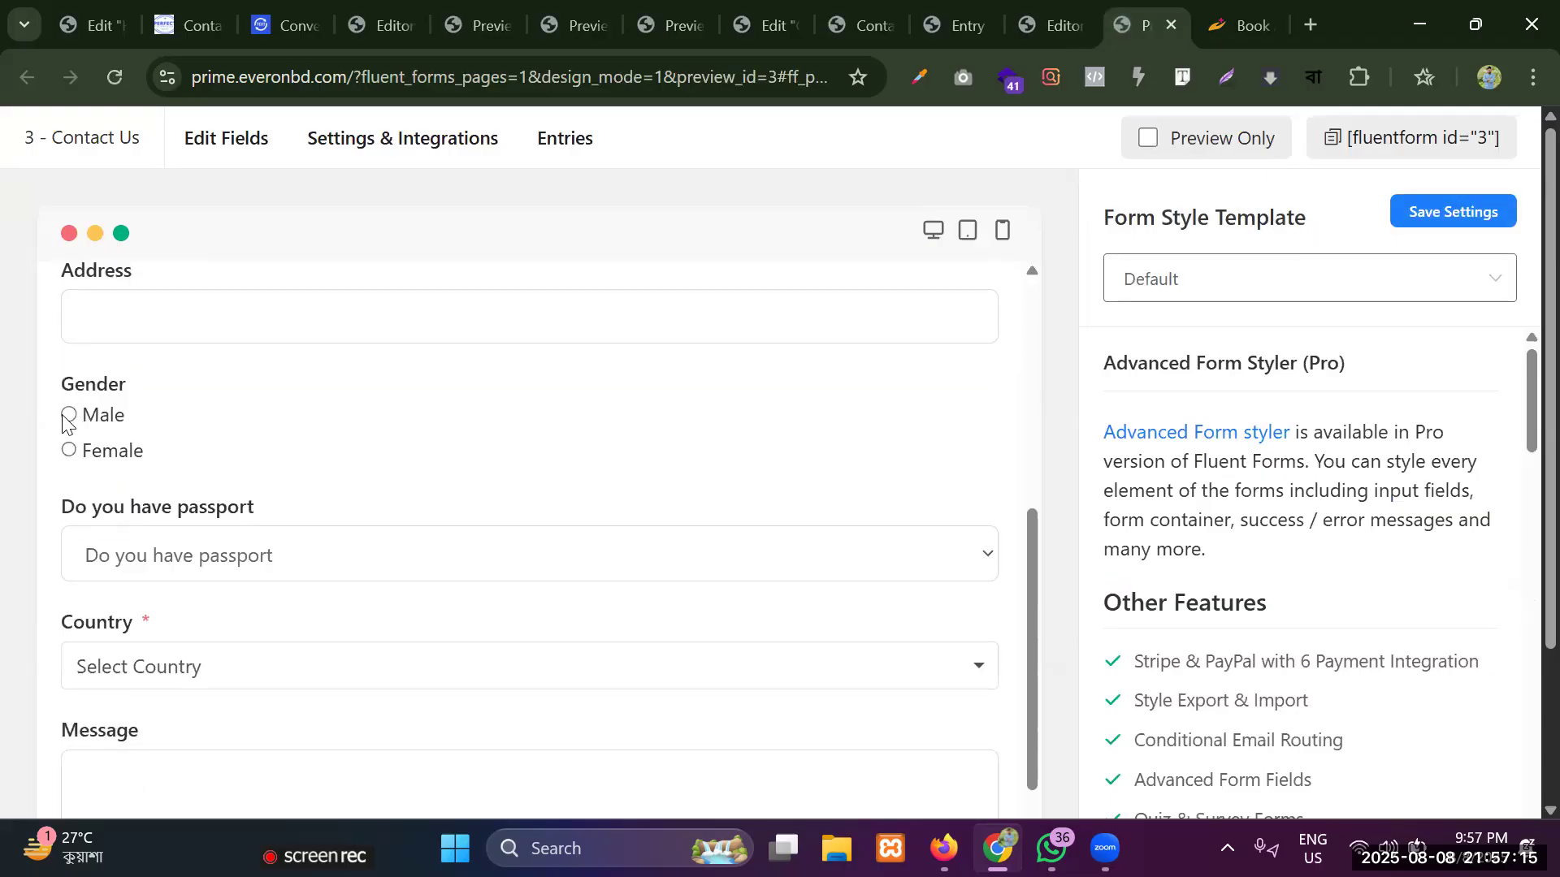
{"action": "left_click", "coordinate": [110, 554]}
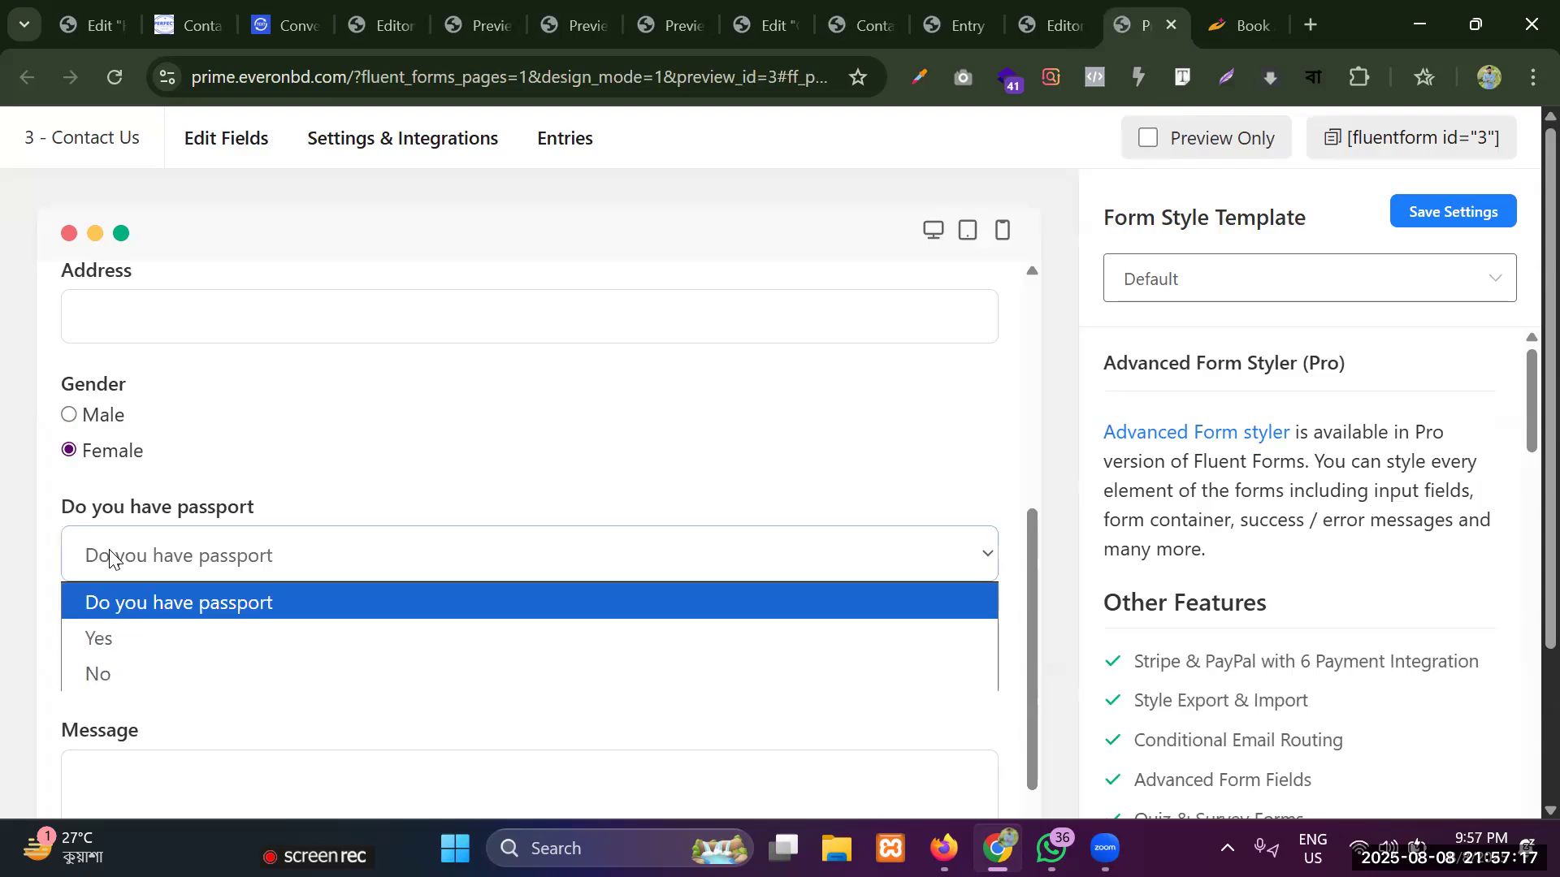
{"action": "left_click", "coordinate": [102, 640]}
{"action": "left_click", "coordinate": [128, 556]}
{"action": "left_click", "coordinate": [122, 673]}
{"action": "scroll", "coordinate": [121, 542], "scroll_direction": "down", "scroll_amount": 1}
{"action": "left_click", "coordinate": [150, 541]}
{"action": "left_click", "coordinate": [125, 358]}
{"action": "scroll", "coordinate": [123, 407], "scroll_direction": "up", "scroll_amount": 2}
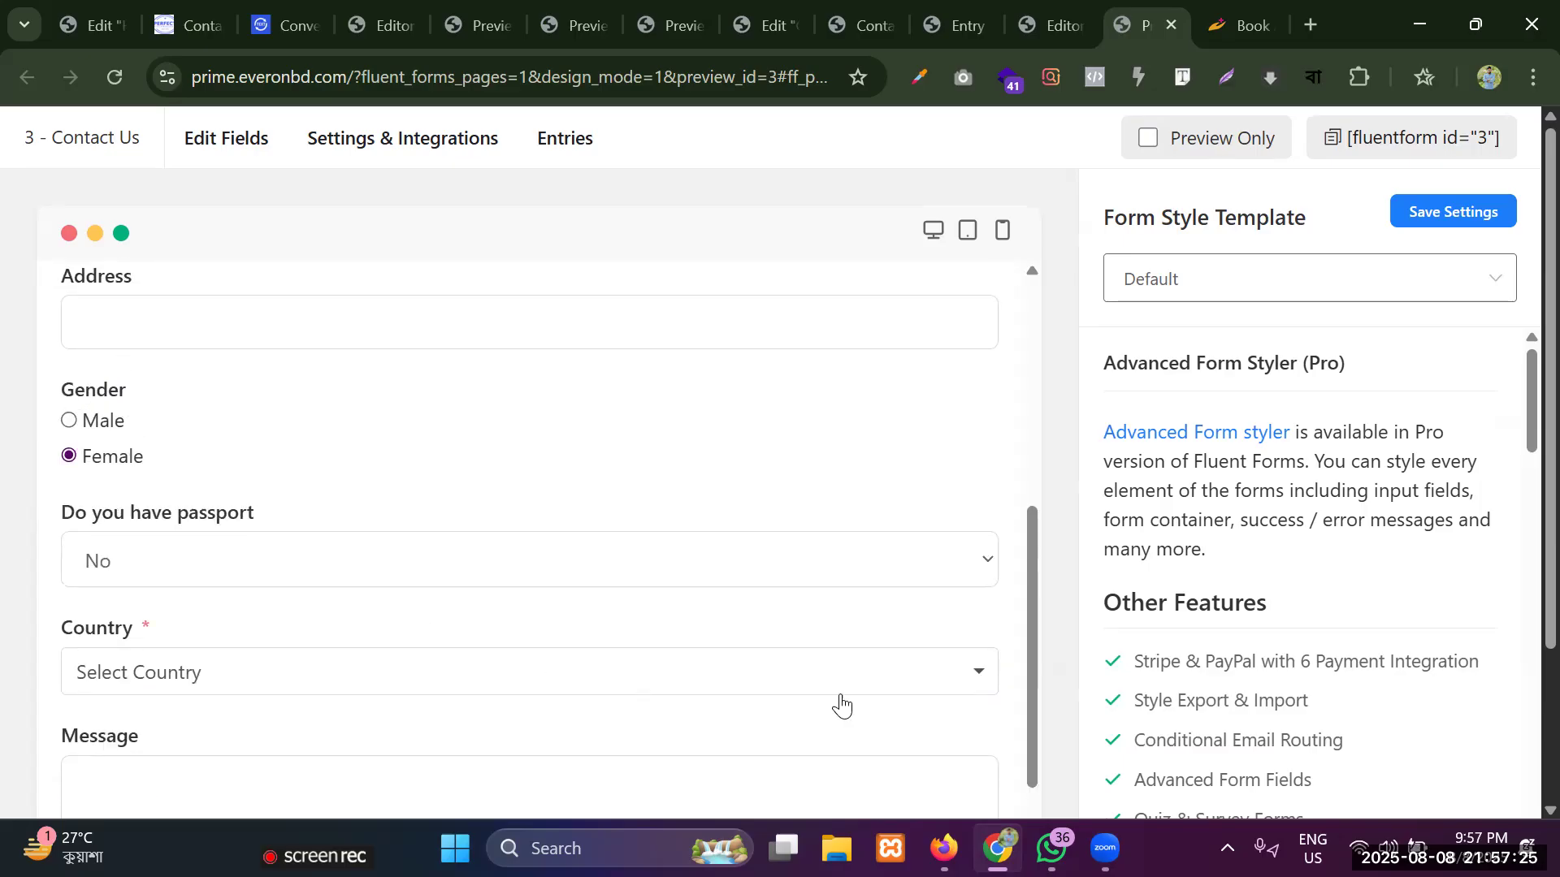
Return to the form editor and add a Terms & Conditions field from the advanced fields between Address and Gender.
{"action": "left_click", "coordinate": [1050, 23]}
{"action": "scroll", "coordinate": [1110, 510], "scroll_direction": "down", "scroll_amount": 10}
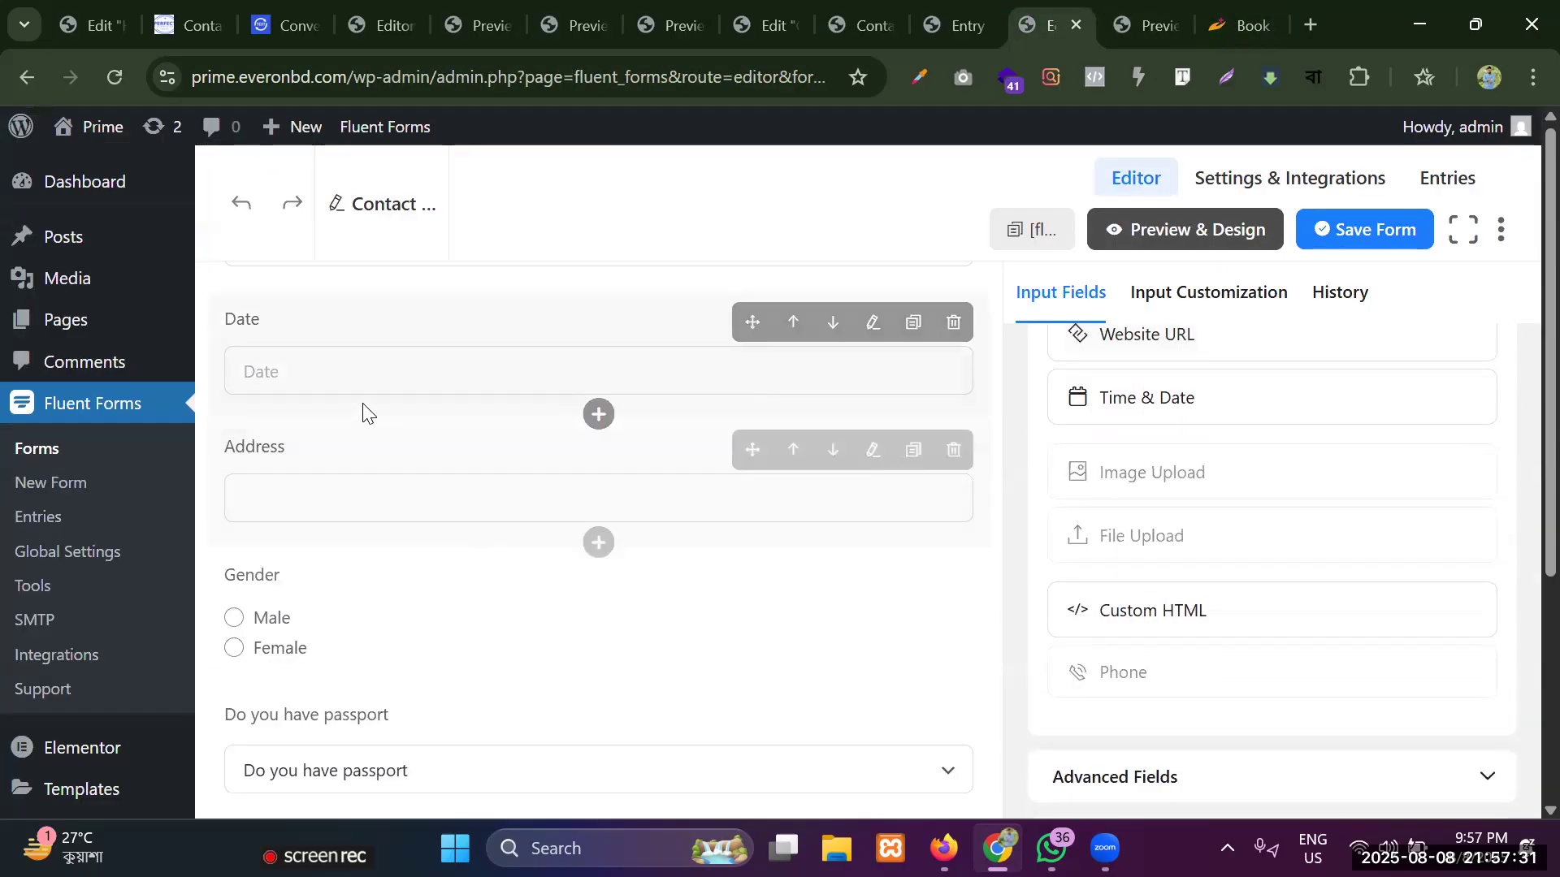
{"action": "scroll", "coordinate": [421, 417], "scroll_direction": "down", "scroll_amount": 6}
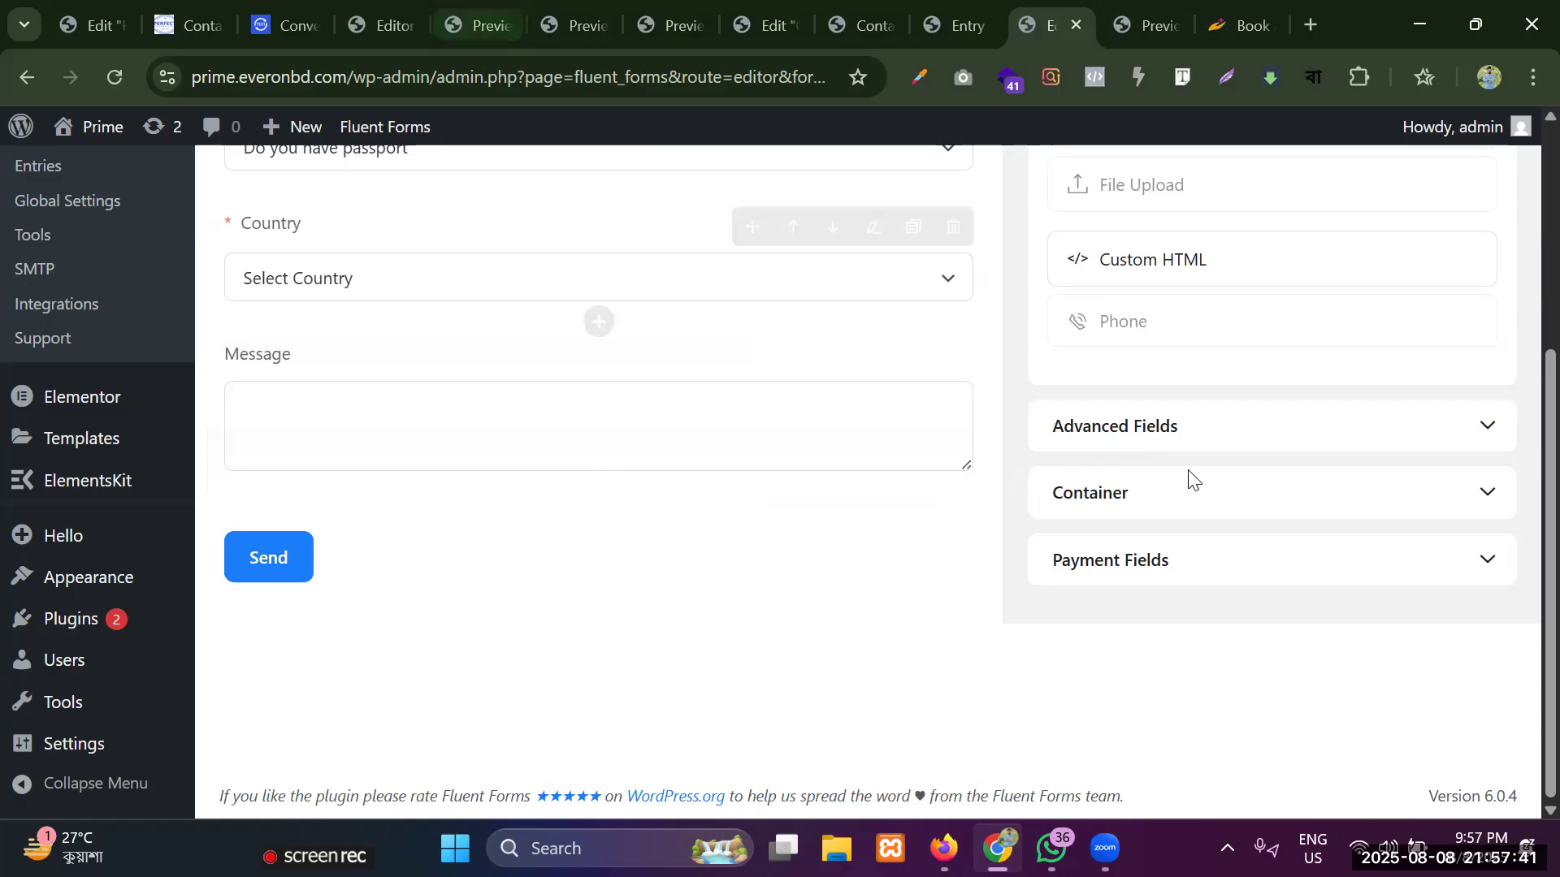
{"action": "scroll", "coordinate": [803, 485], "scroll_direction": "up", "scroll_amount": 3}
{"action": "scroll", "coordinate": [803, 485], "scroll_direction": "up", "scroll_amount": 8}
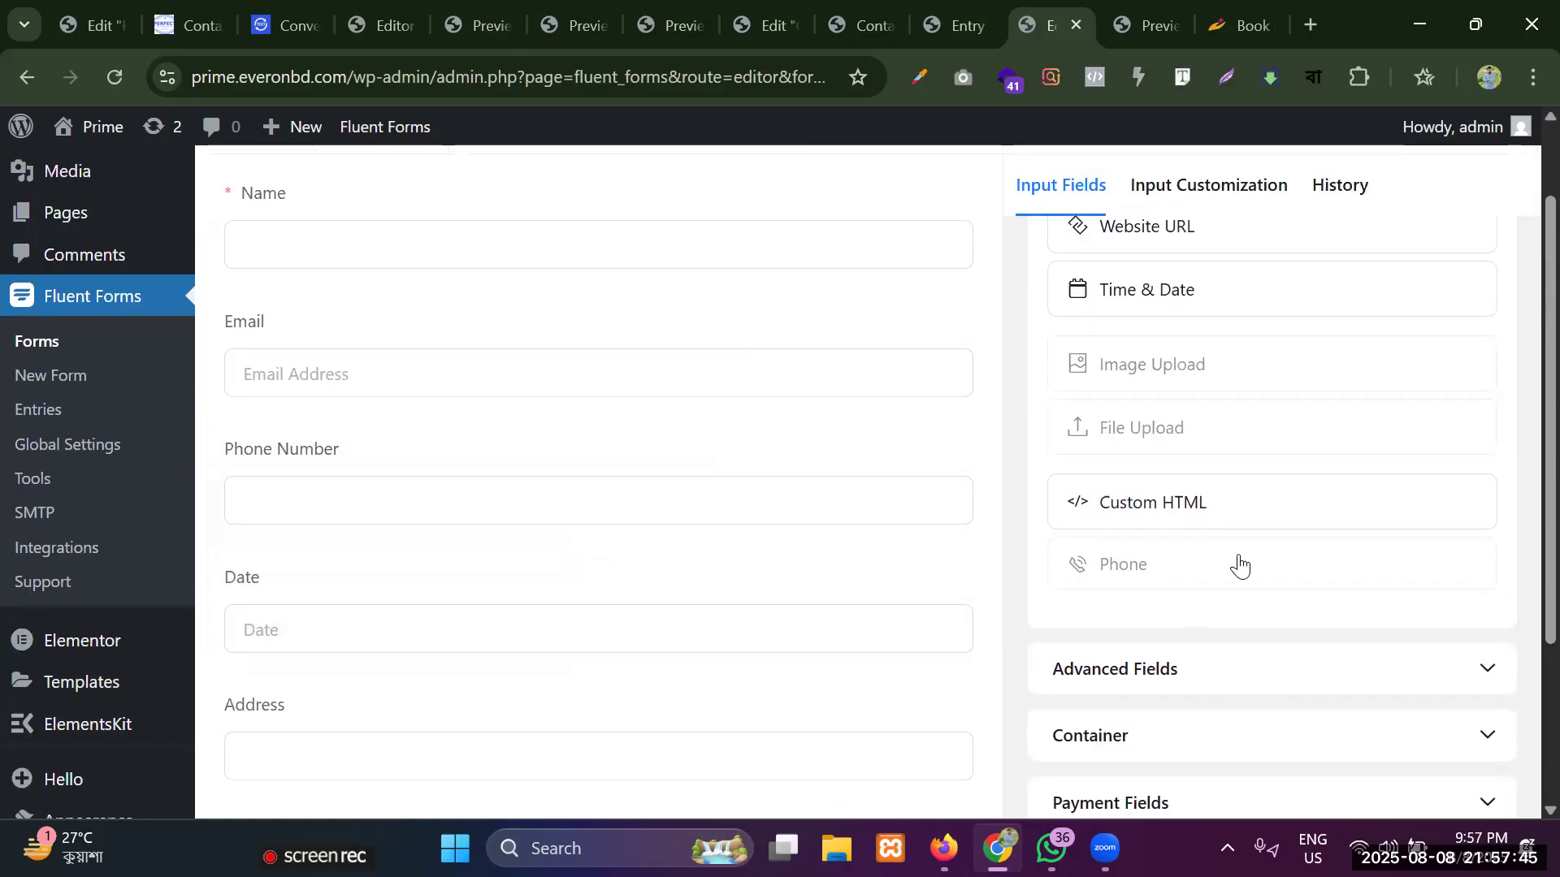
{"action": "scroll", "coordinate": [1194, 529], "scroll_direction": "down", "scroll_amount": 3}
{"action": "left_click", "coordinate": [1149, 431]}
{"action": "scroll", "coordinate": [1149, 431], "scroll_direction": "down", "scroll_amount": 10}
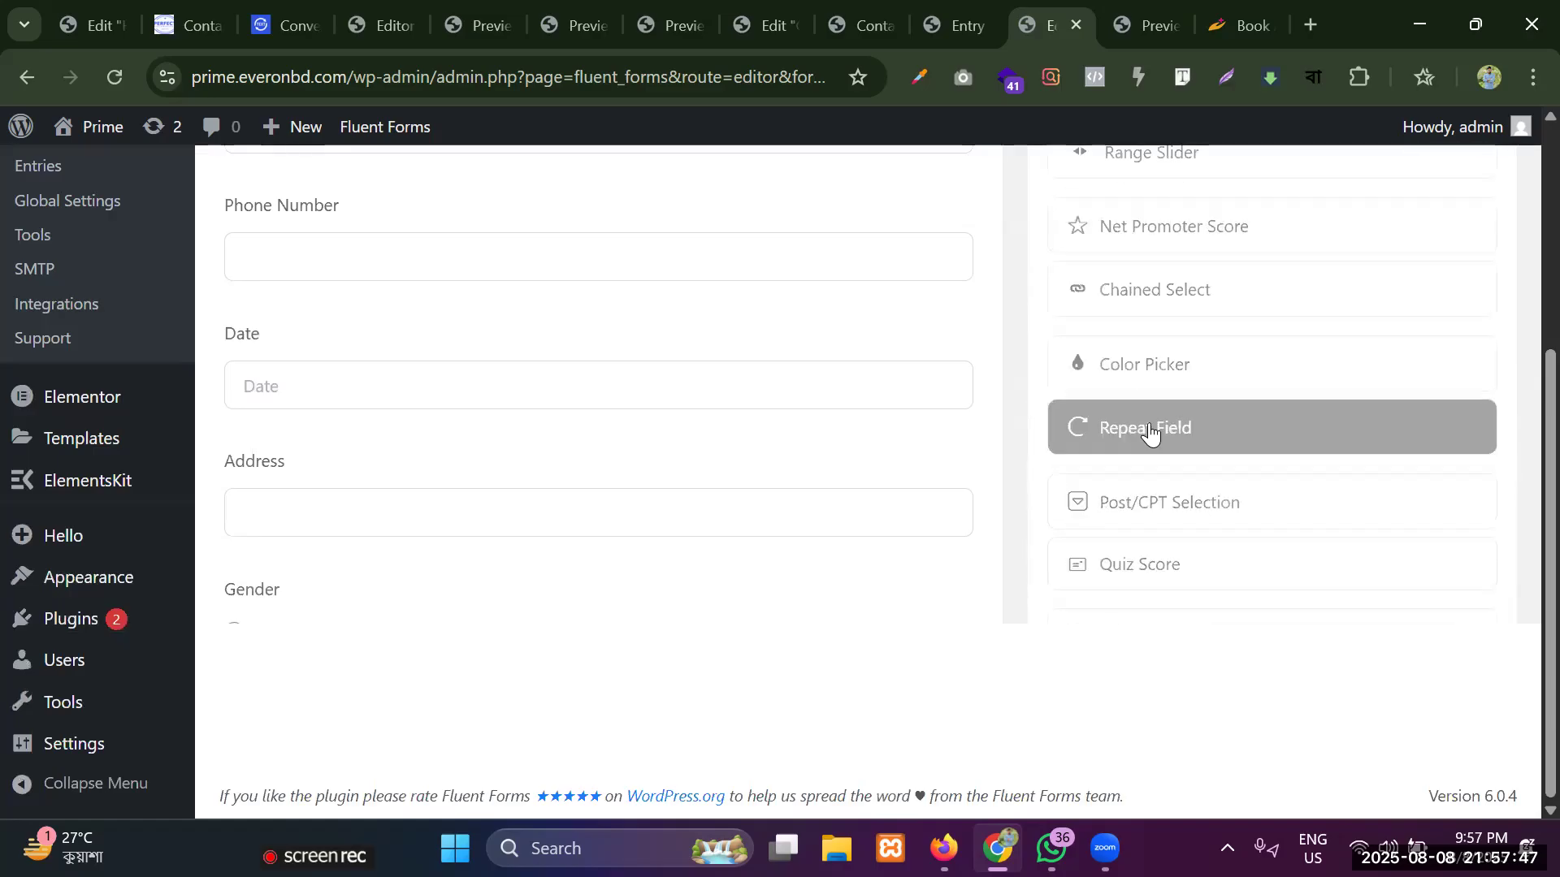
{"action": "scroll", "coordinate": [1149, 372], "scroll_direction": "up", "scroll_amount": 4}
{"action": "scroll", "coordinate": [1147, 373], "scroll_direction": "up", "scroll_amount": 7}
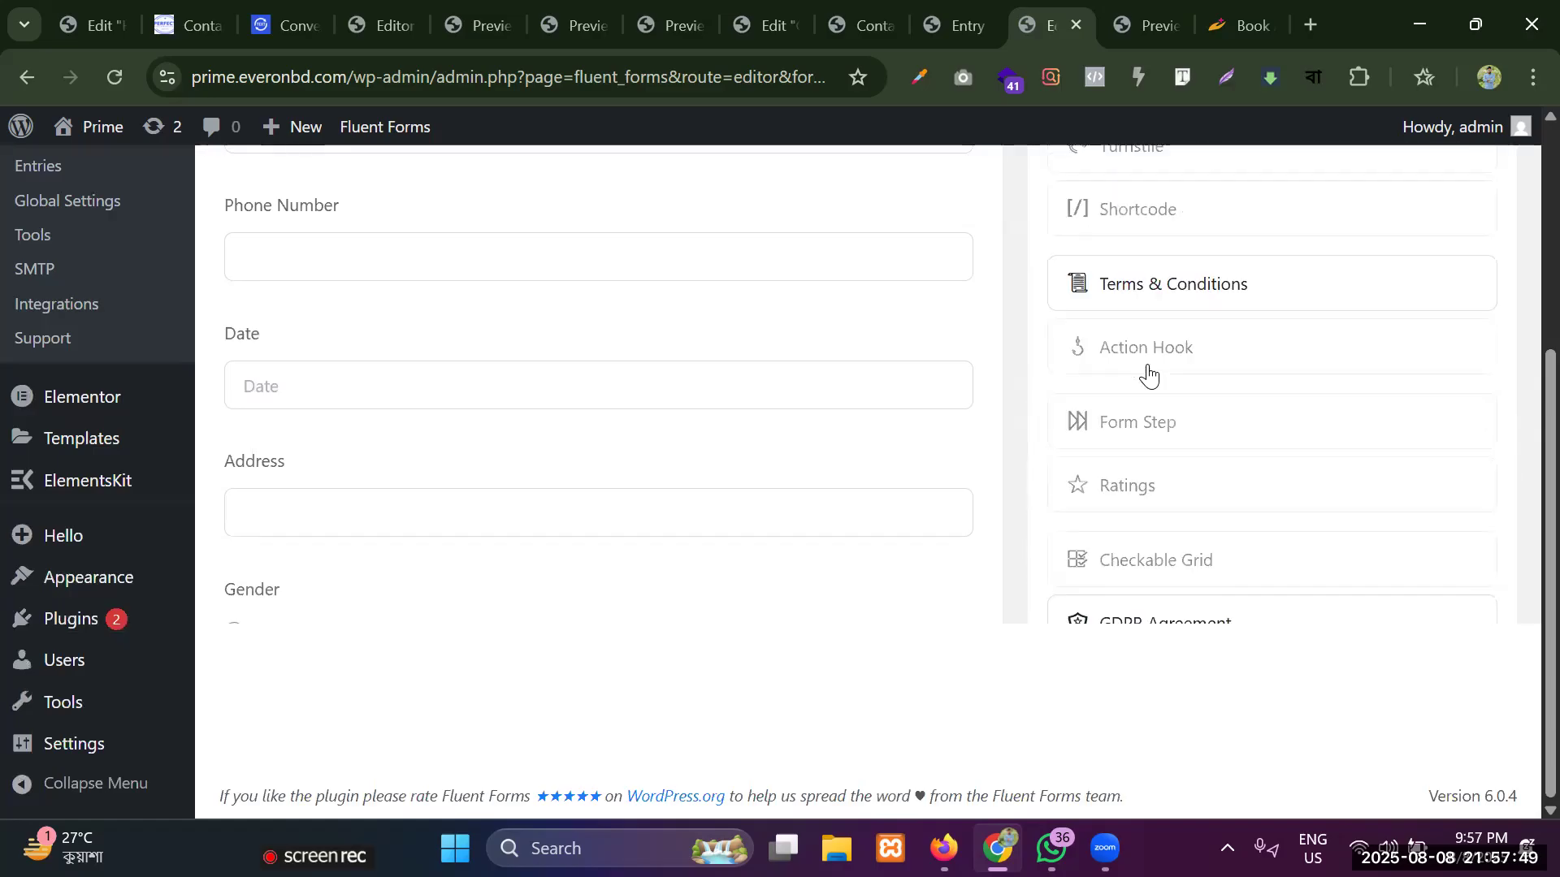
{"action": "scroll", "coordinate": [1148, 382], "scroll_direction": "down", "scroll_amount": 3}
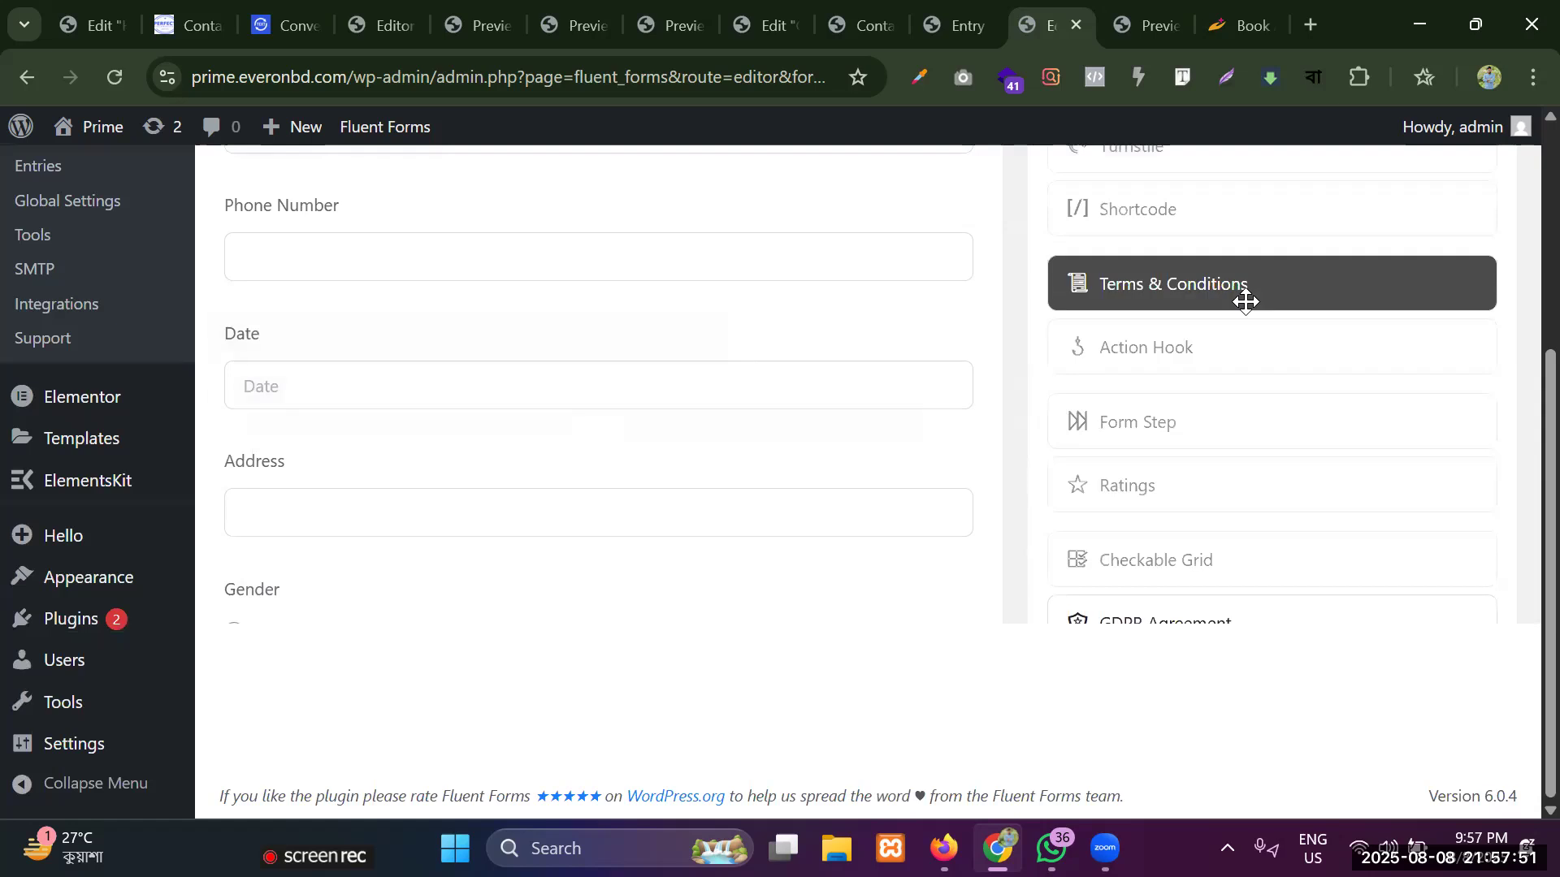
{"action": "left_click_drag", "start_coordinate": [1186, 292], "coordinate": [390, 602]}
Move the Terms & Conditions field down the form to sit between the Message field and the Send button.
{"action": "scroll", "coordinate": [452, 359], "scroll_direction": "down", "scroll_amount": 3}
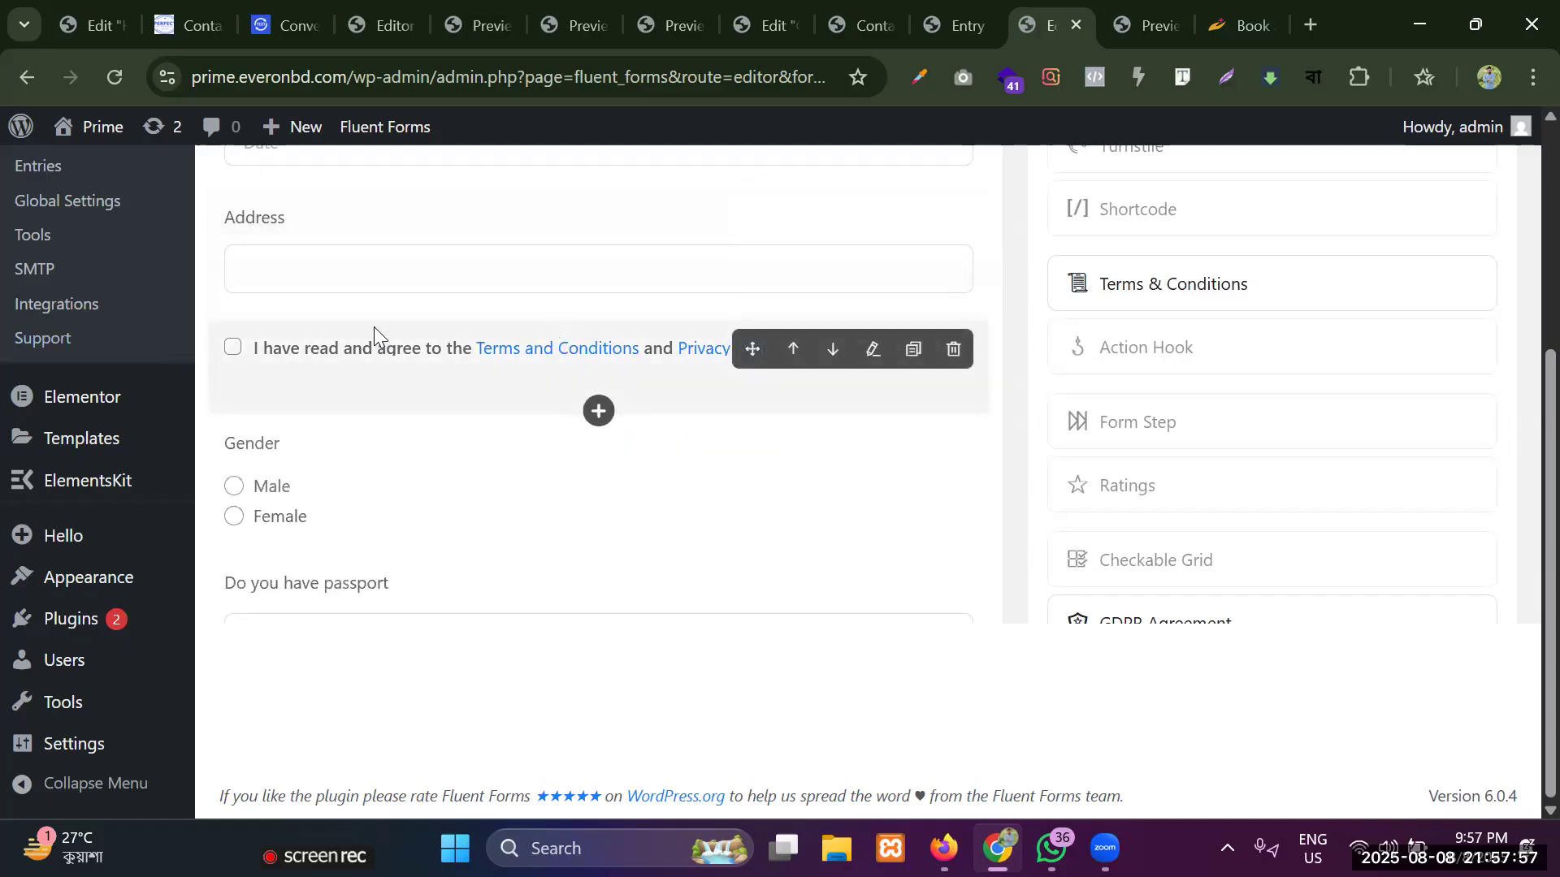
{"action": "scroll", "coordinate": [373, 338], "scroll_direction": "down", "scroll_amount": 6}
{"action": "scroll", "coordinate": [320, 234], "scroll_direction": "up", "scroll_amount": 4}
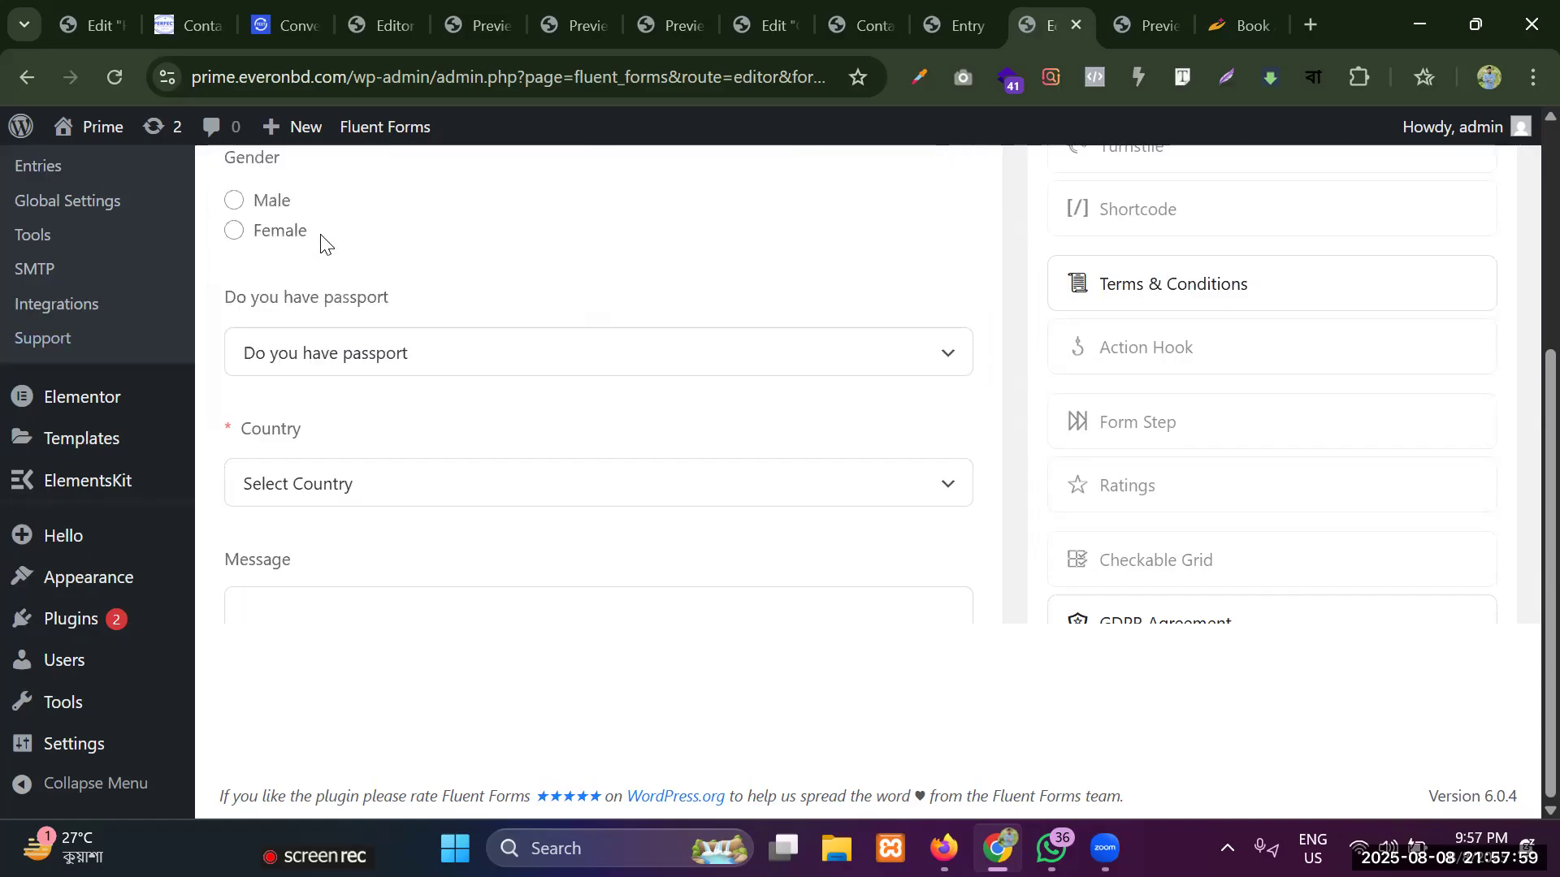
{"action": "left_click_drag", "start_coordinate": [749, 225], "coordinate": [543, 608]}
{"action": "scroll", "coordinate": [532, 528], "scroll_direction": "down", "scroll_amount": 5}
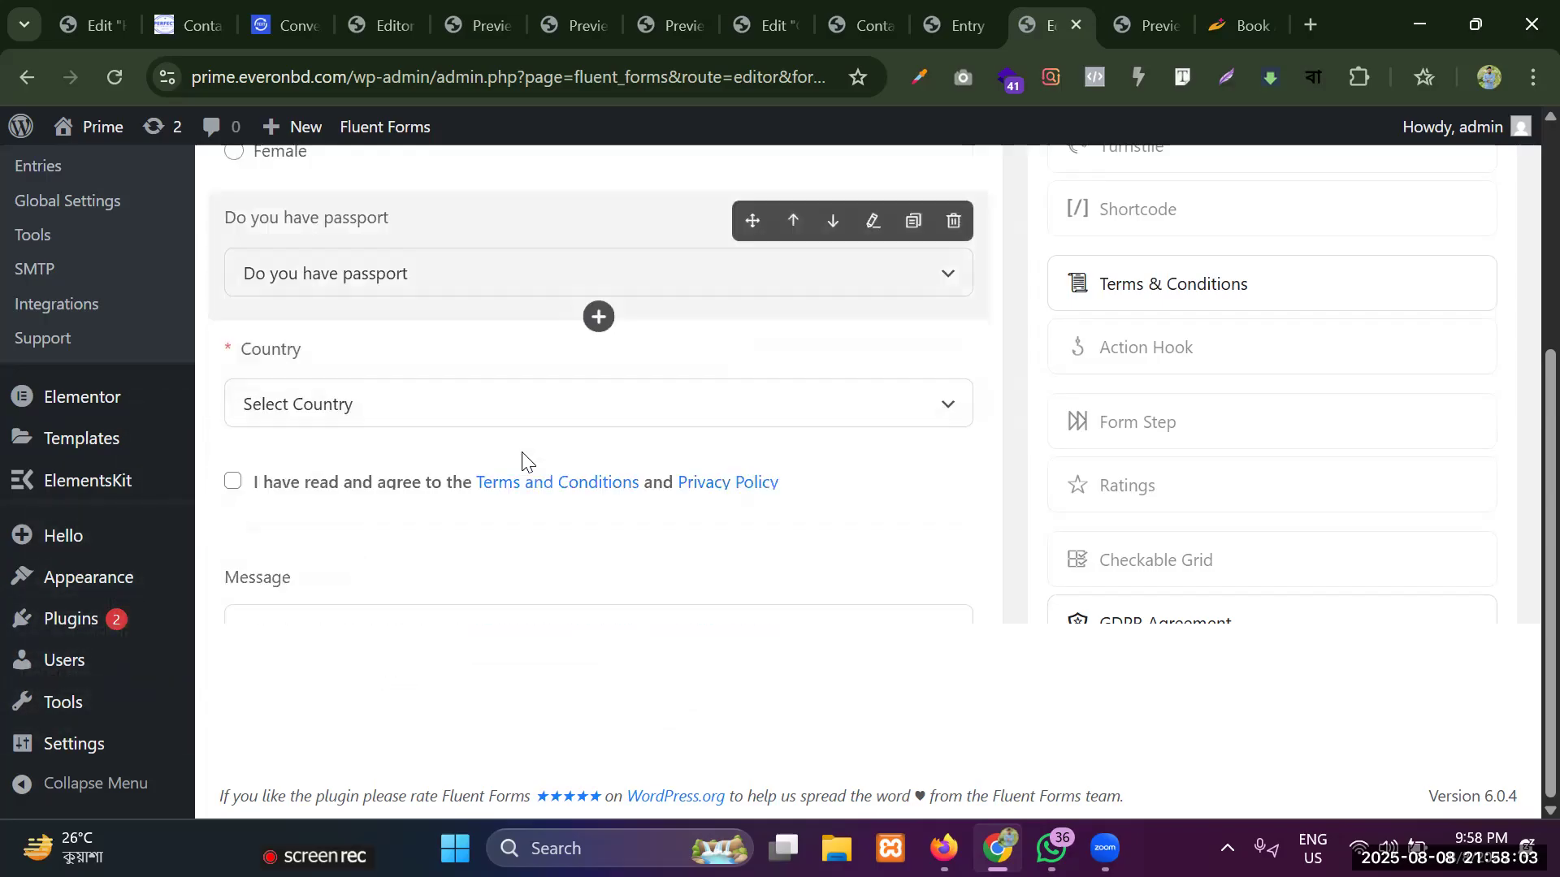
{"action": "left_click_drag", "start_coordinate": [753, 260], "coordinate": [605, 408]}
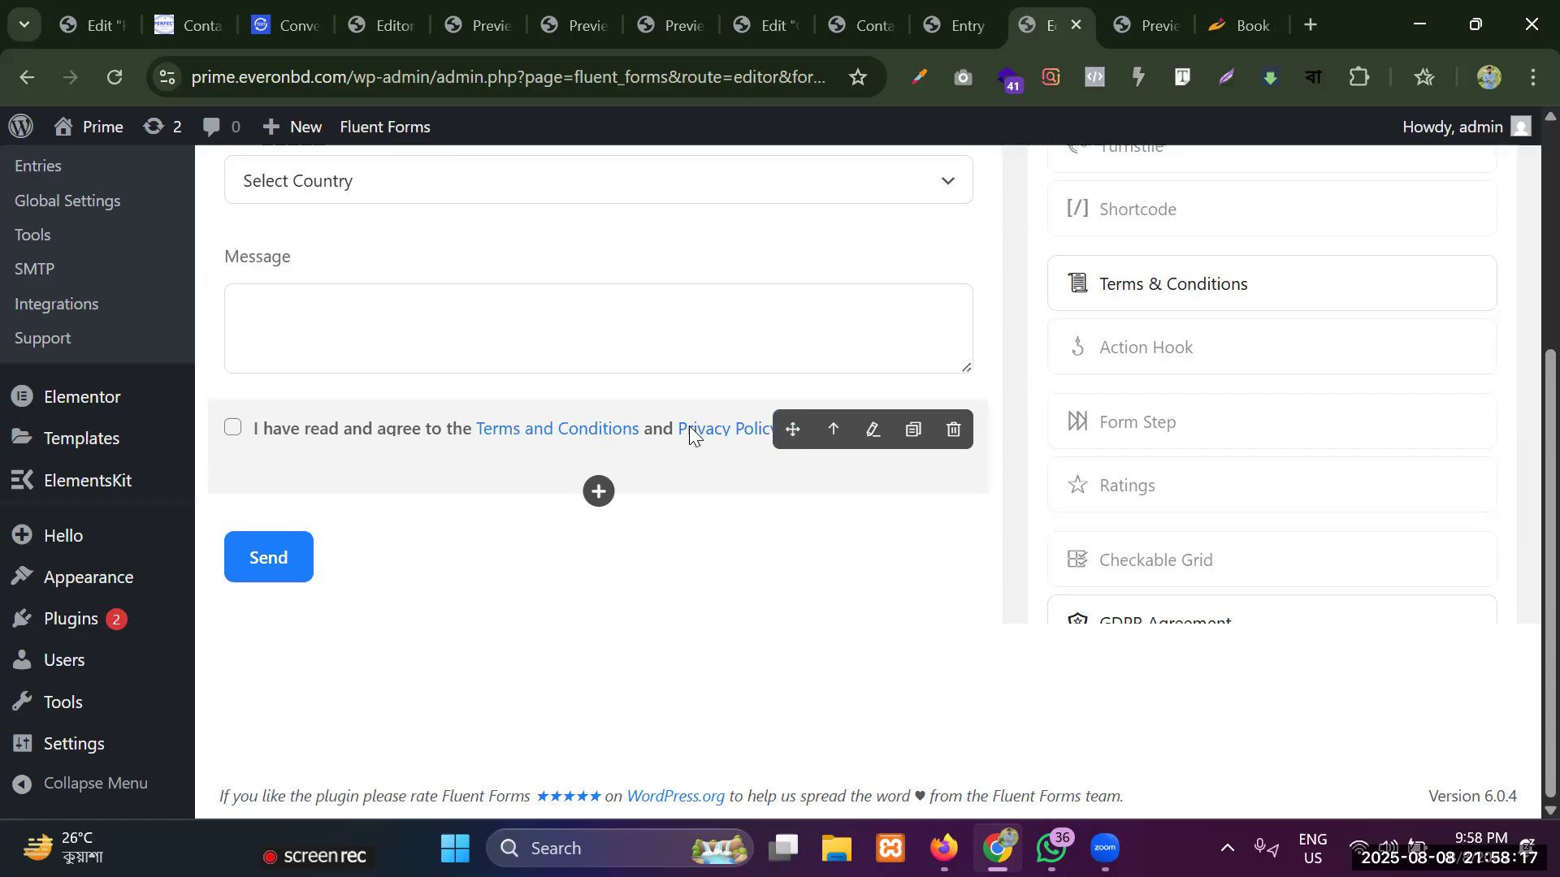
Open the Terms & Conditions field's settings and apply # as the URL of its Terms and Conditions link.
{"action": "left_click", "coordinate": [875, 443]}
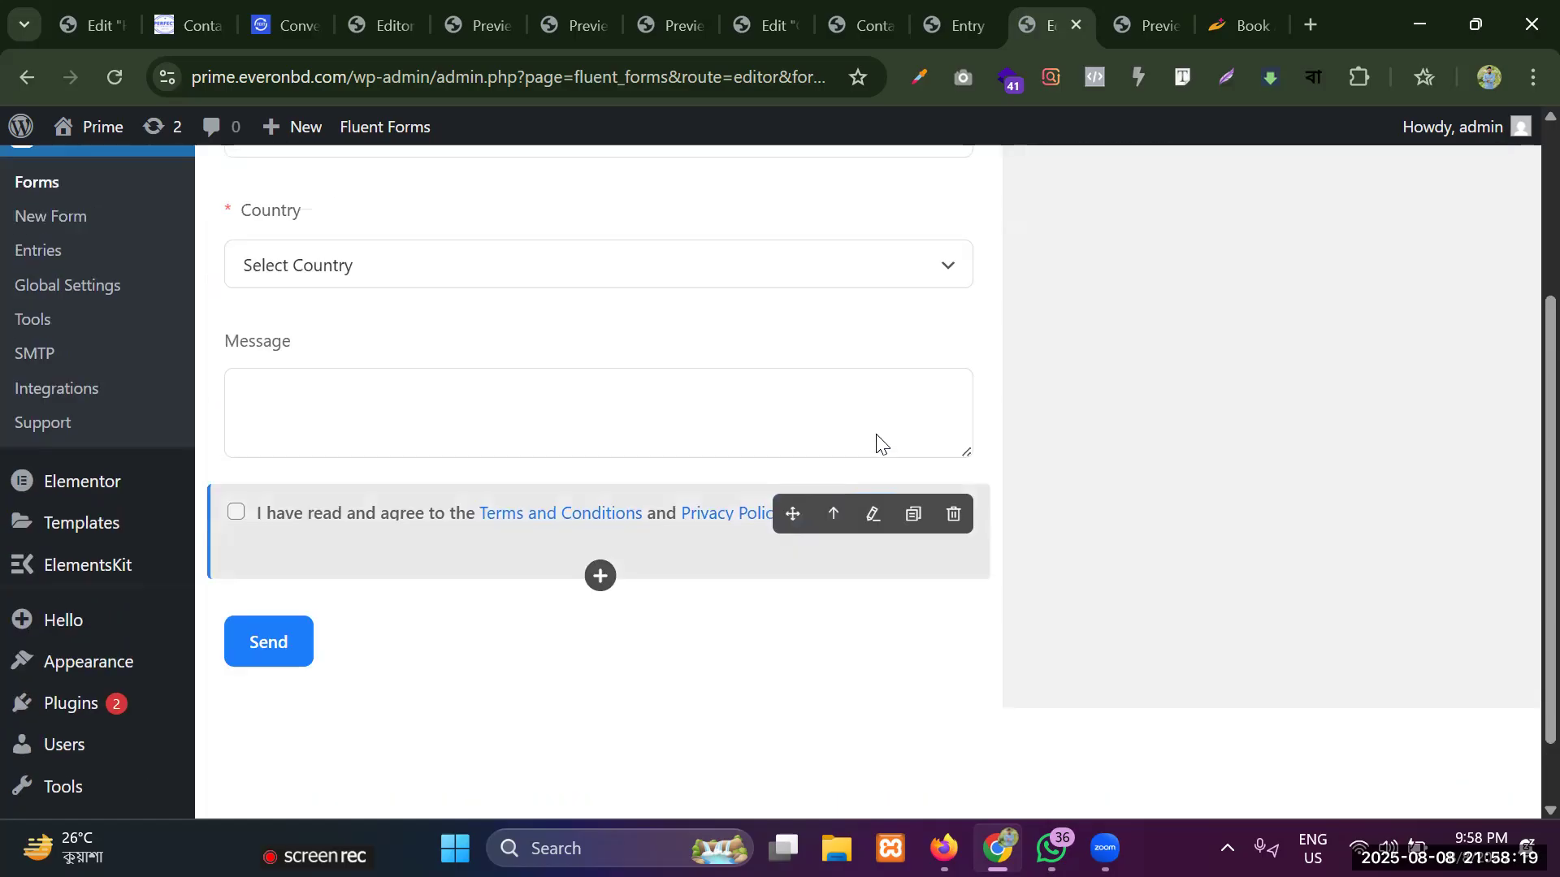
{"action": "scroll", "coordinate": [1214, 449], "scroll_direction": "down", "scroll_amount": 4}
{"action": "scroll", "coordinate": [1214, 452], "scroll_direction": "down", "scroll_amount": 1}
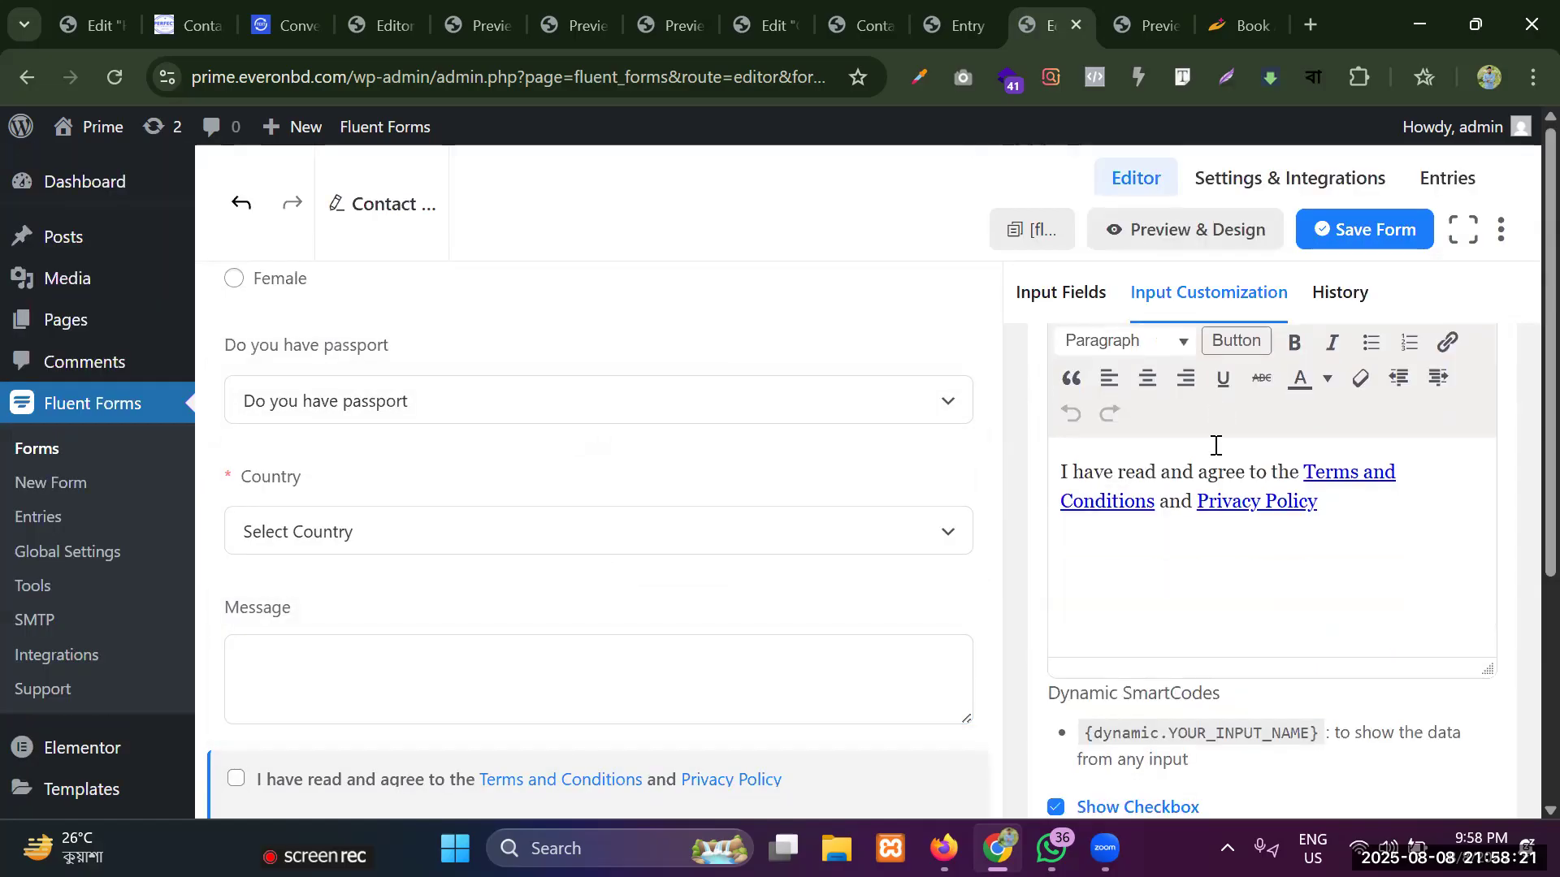
{"action": "left_click", "coordinate": [1364, 473]}
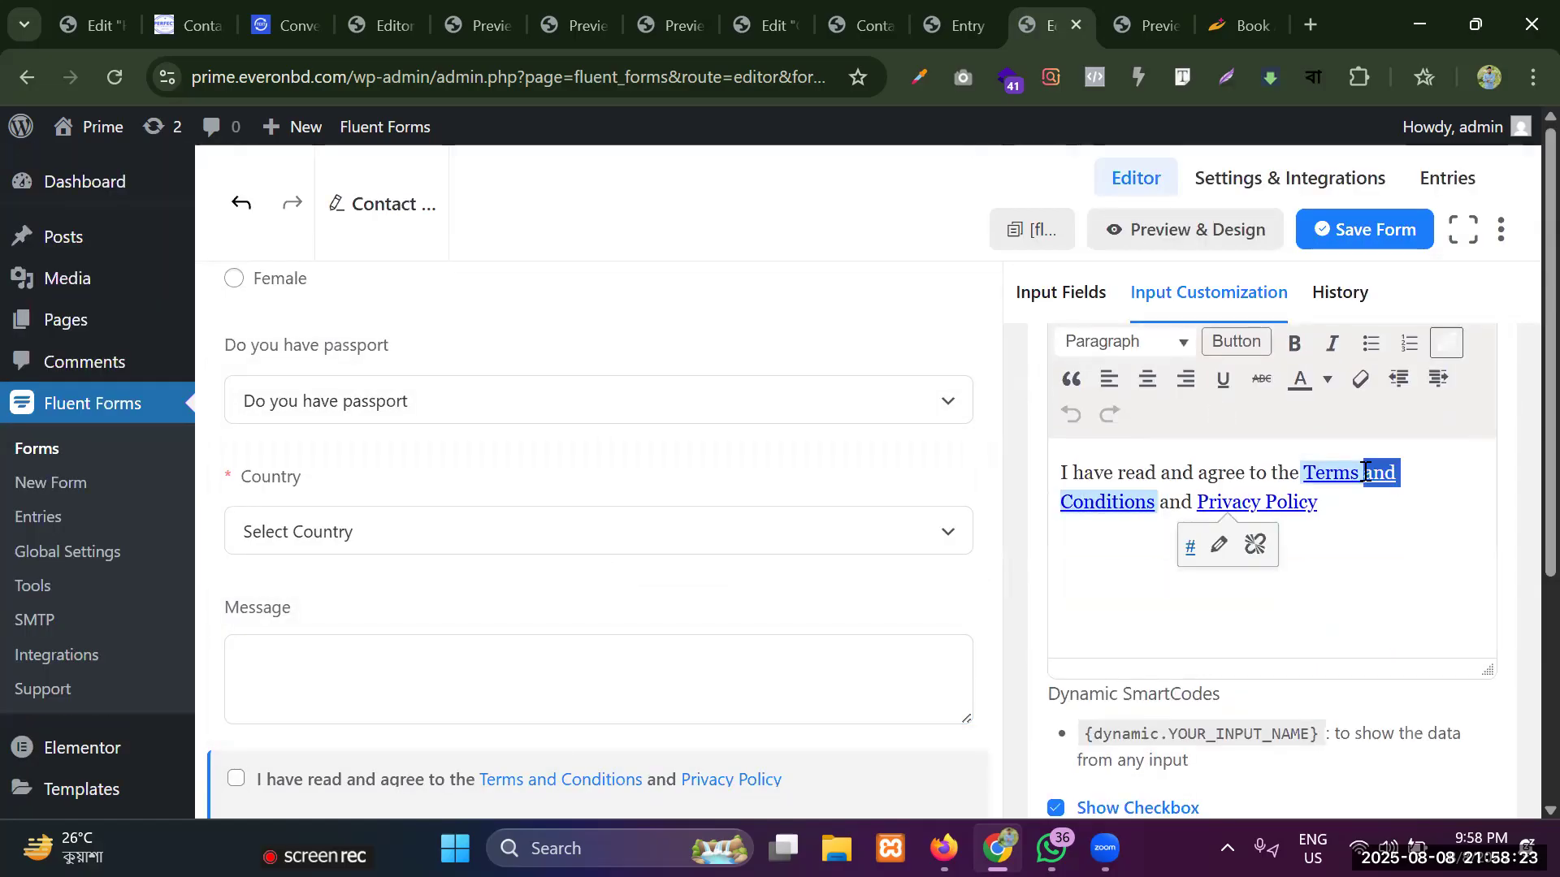
{"action": "left_click_drag", "start_coordinate": [1417, 472], "coordinate": [1299, 471]}
{"action": "left_click", "coordinate": [1399, 472]}
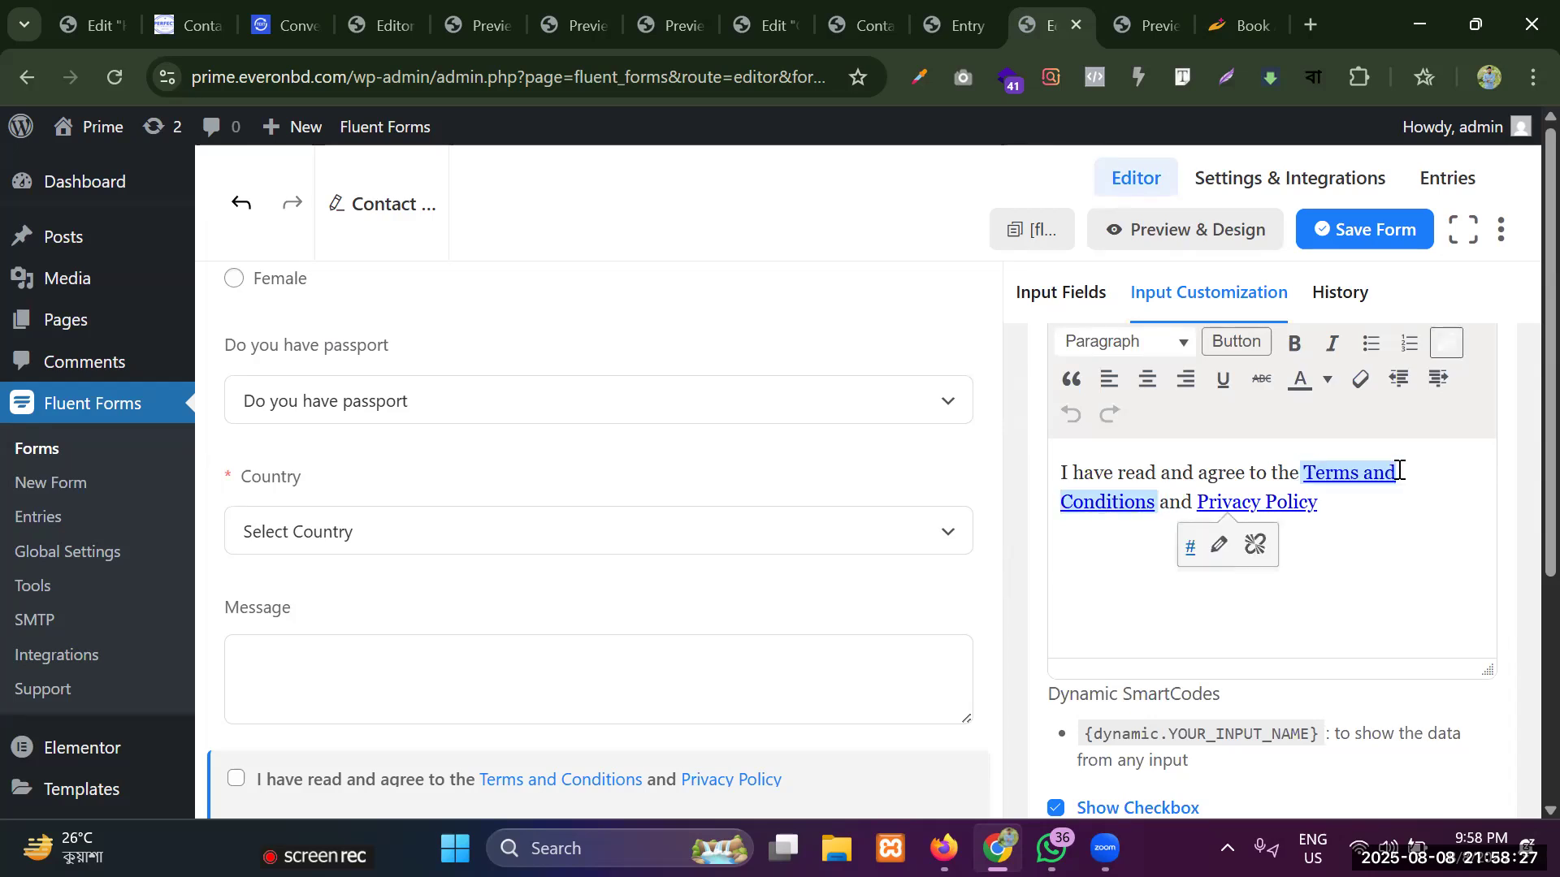
{"action": "left_click", "coordinate": [1230, 551]}
{"action": "left_click", "coordinate": [1173, 569]}
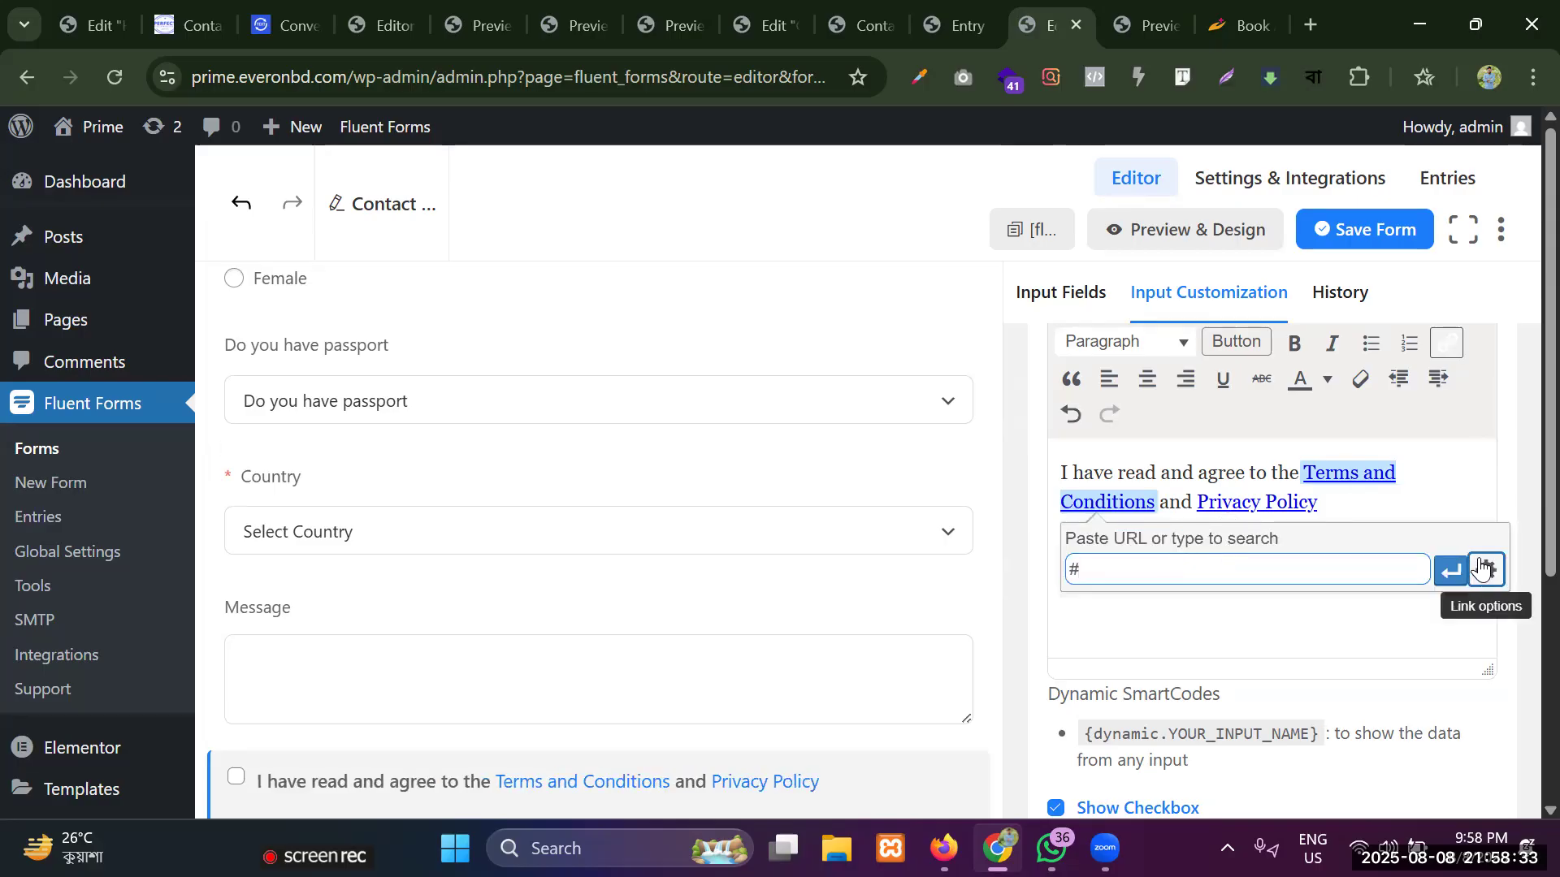
{"action": "left_click", "coordinate": [1450, 571]}
Check the Privacy Policy link and agreement text in the Terms & Conditions field, then save the form.
{"action": "left_click", "coordinate": [1318, 507]}
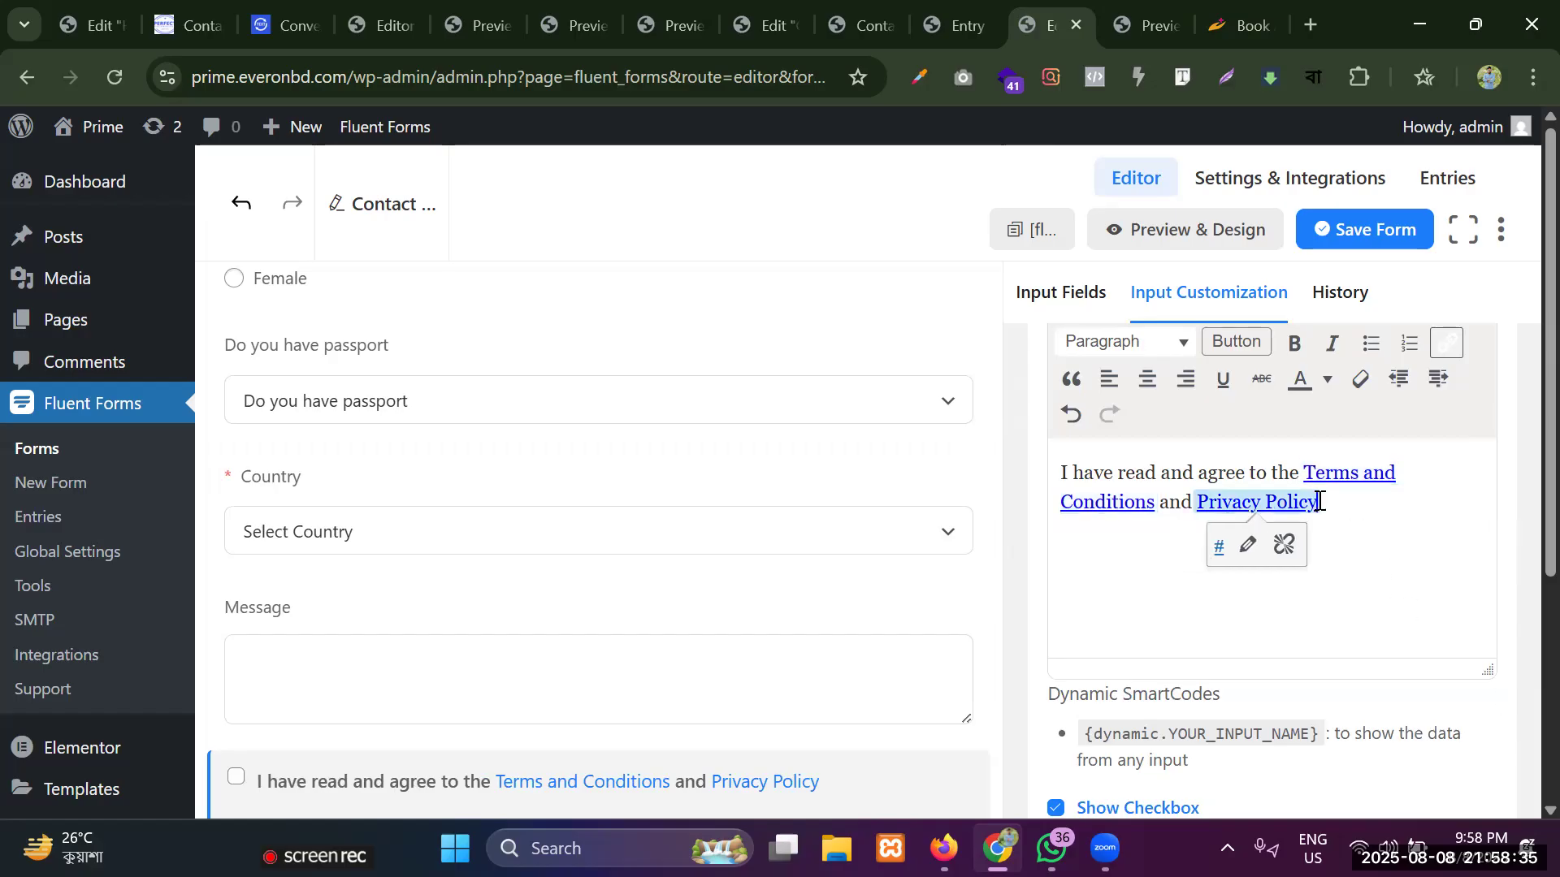
{"action": "left_click", "coordinate": [1256, 553]}
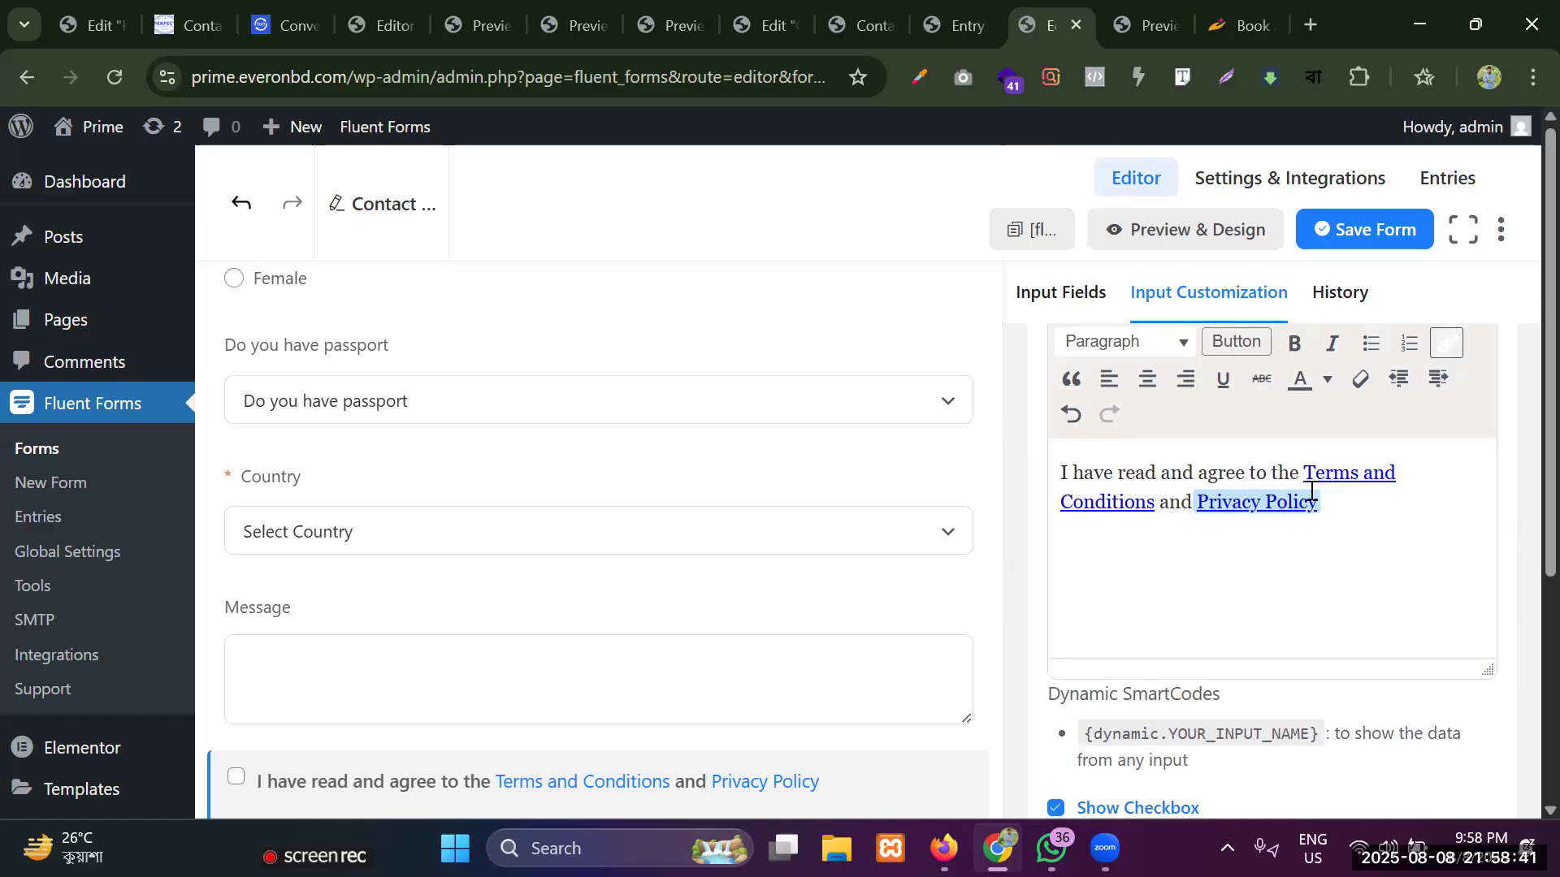
{"action": "scroll", "coordinate": [975, 533], "scroll_direction": "down", "scroll_amount": 3}
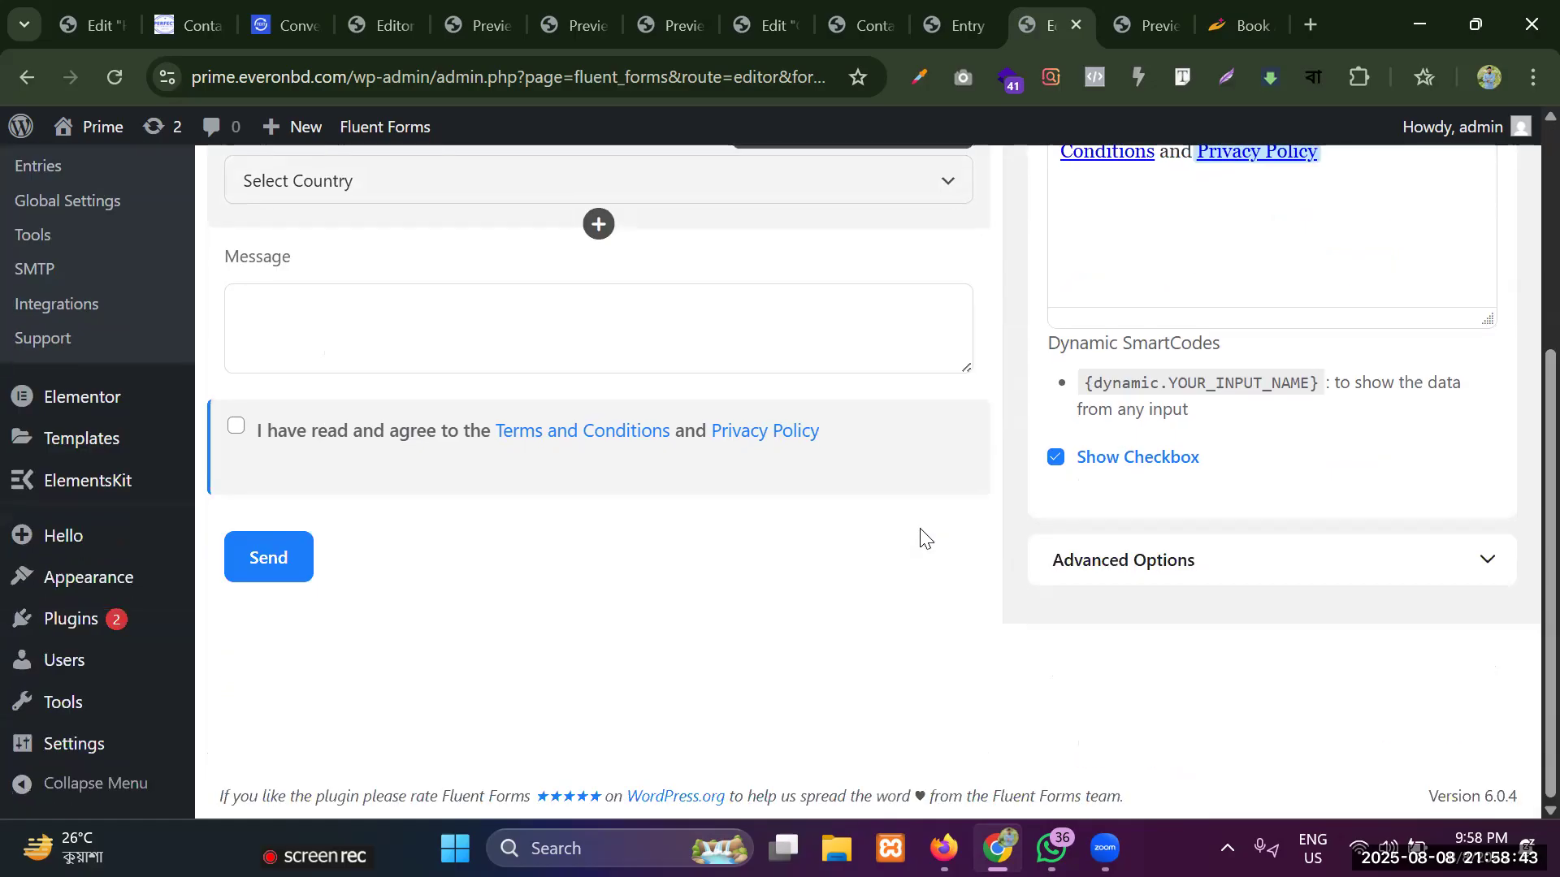
{"action": "scroll", "coordinate": [1215, 415], "scroll_direction": "up", "scroll_amount": 3}
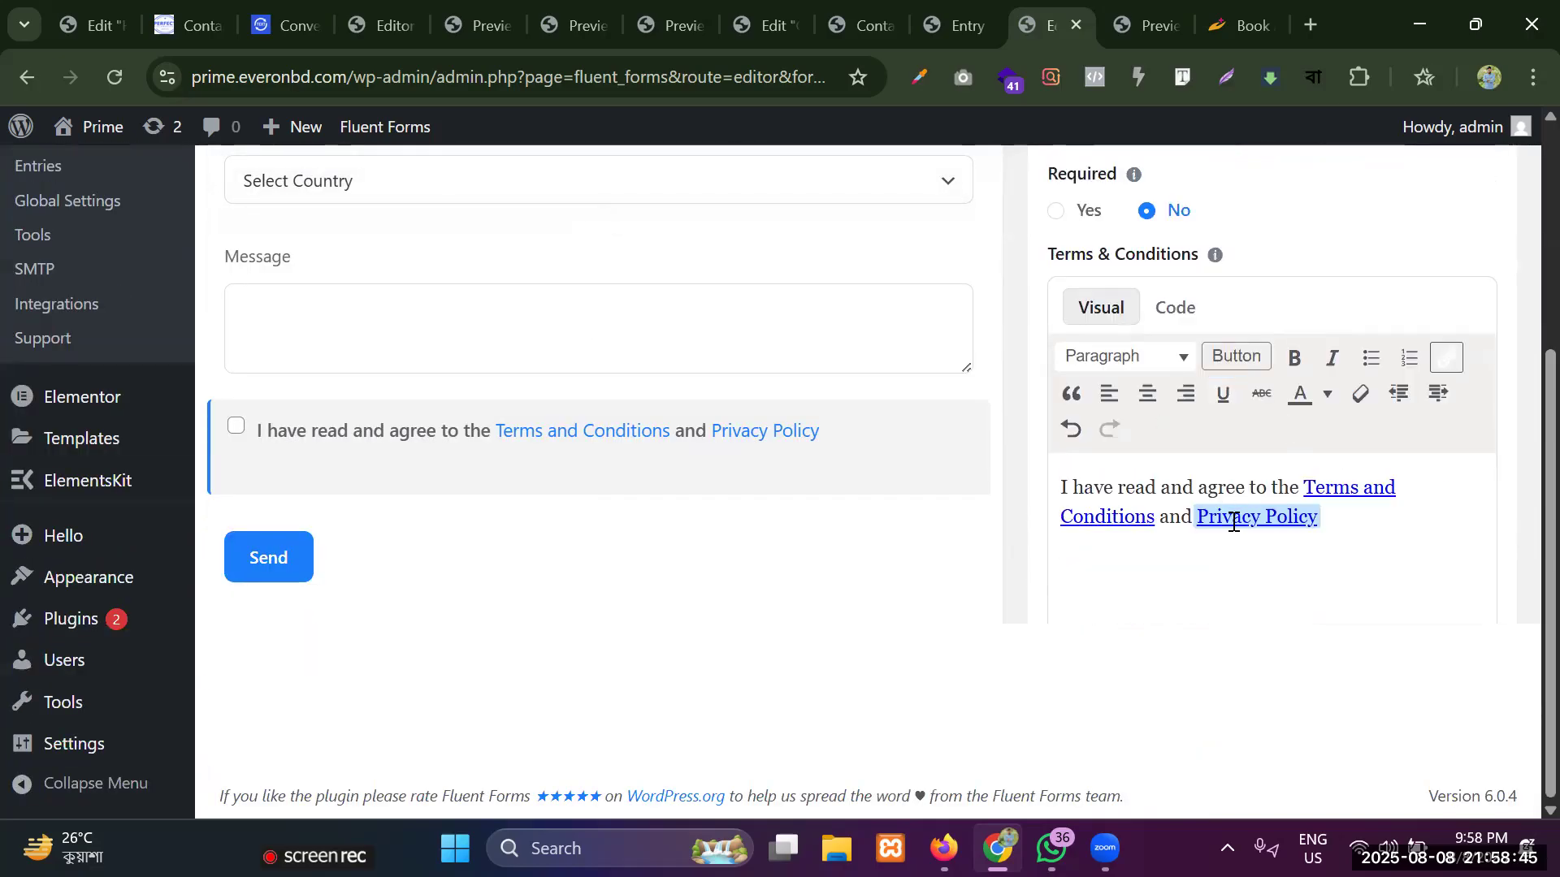
{"action": "triple_click", "coordinate": [1231, 512]}
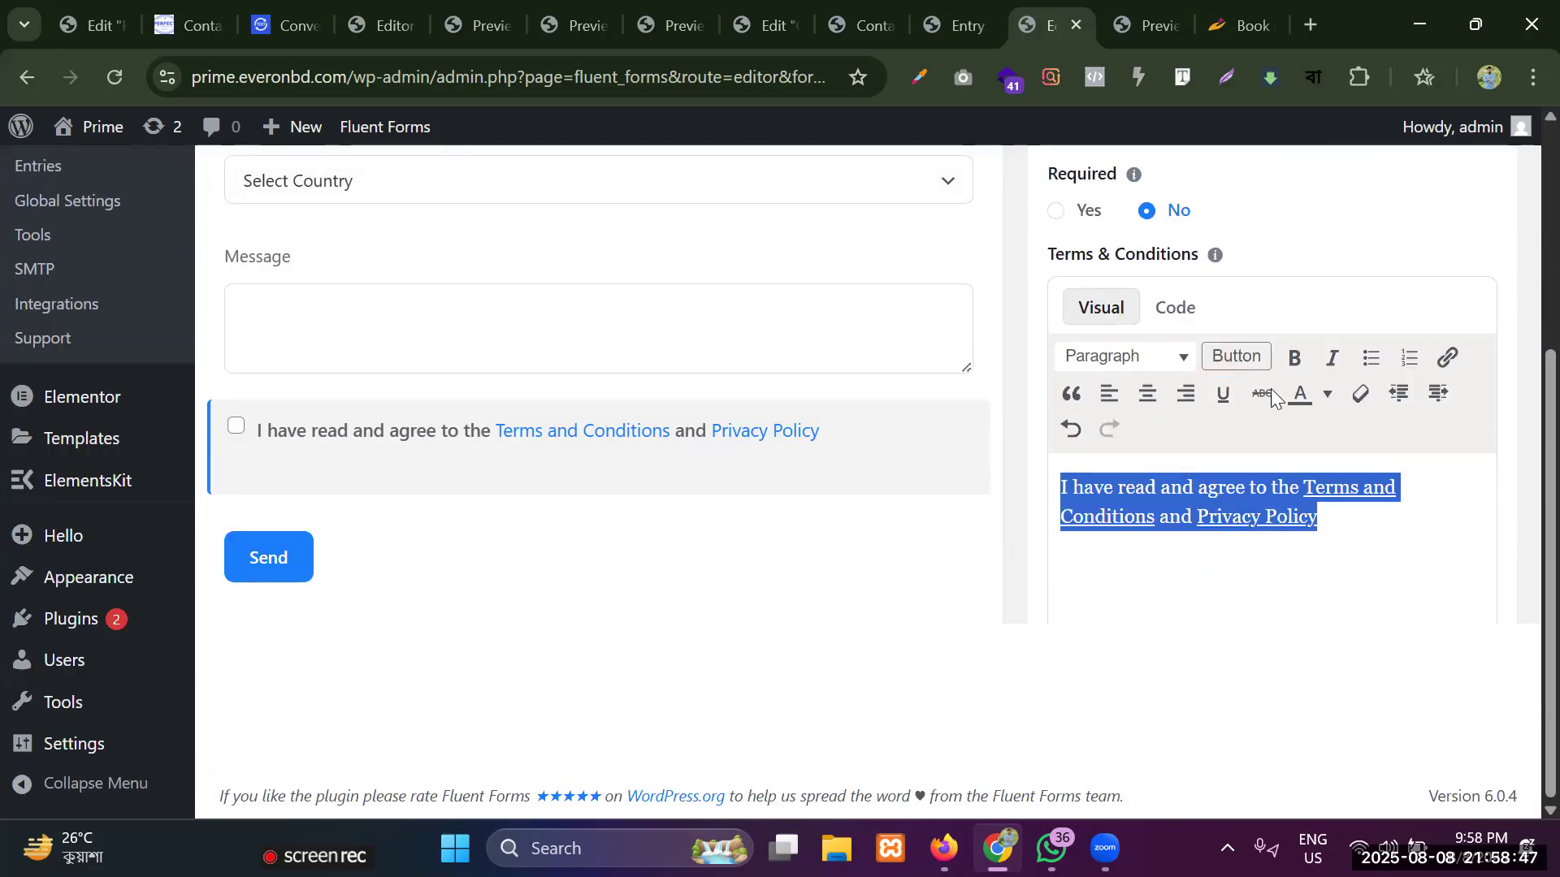
{"action": "scroll", "coordinate": [1268, 260], "scroll_direction": "up", "scroll_amount": 5}
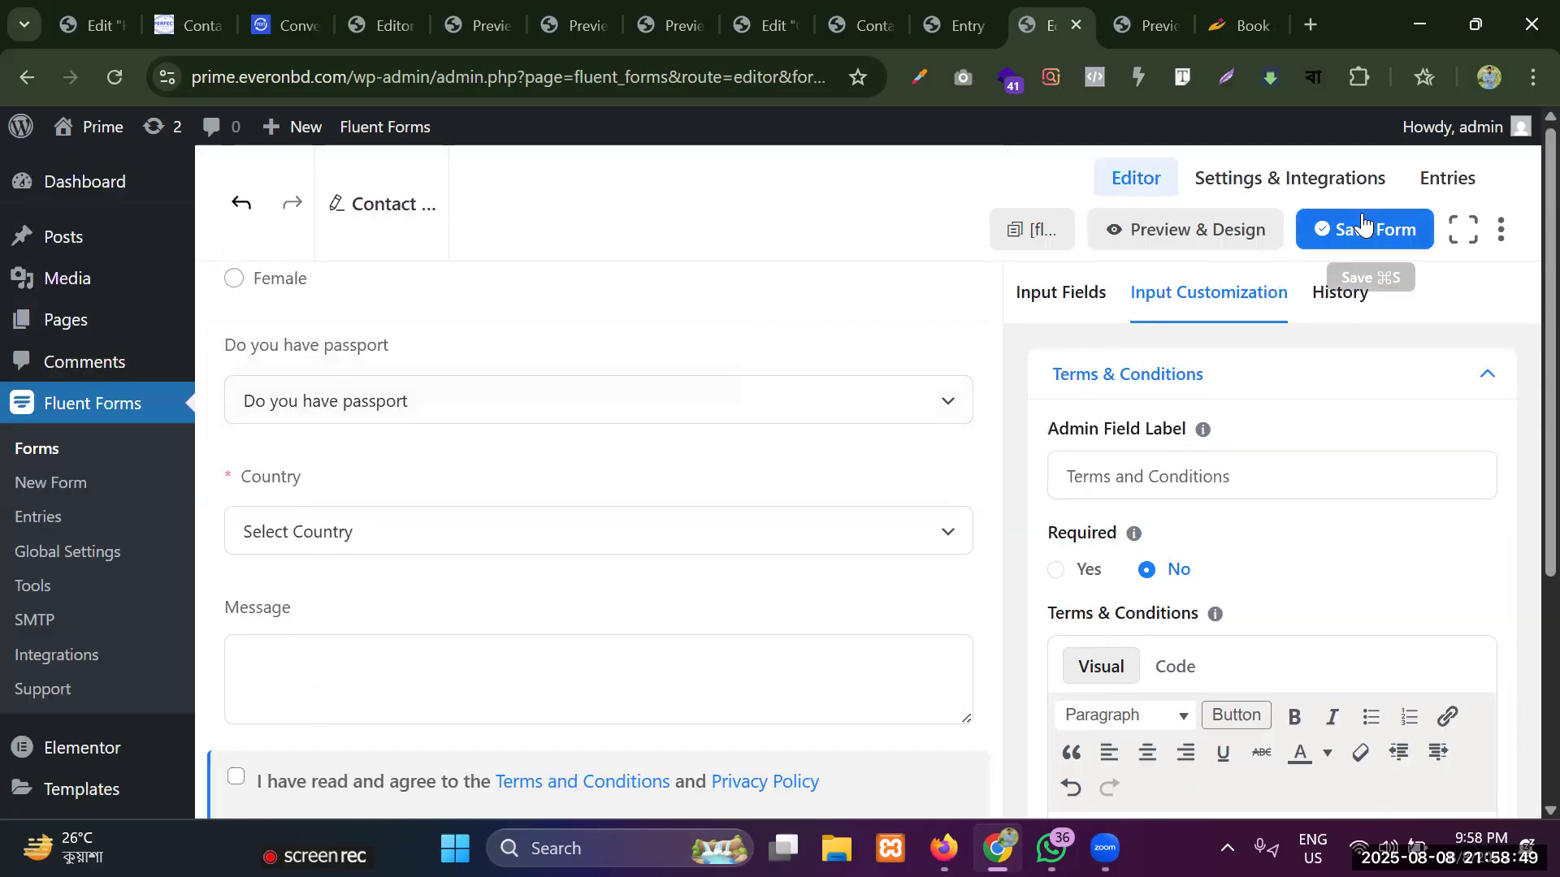
{"action": "left_click", "coordinate": [1320, 229]}
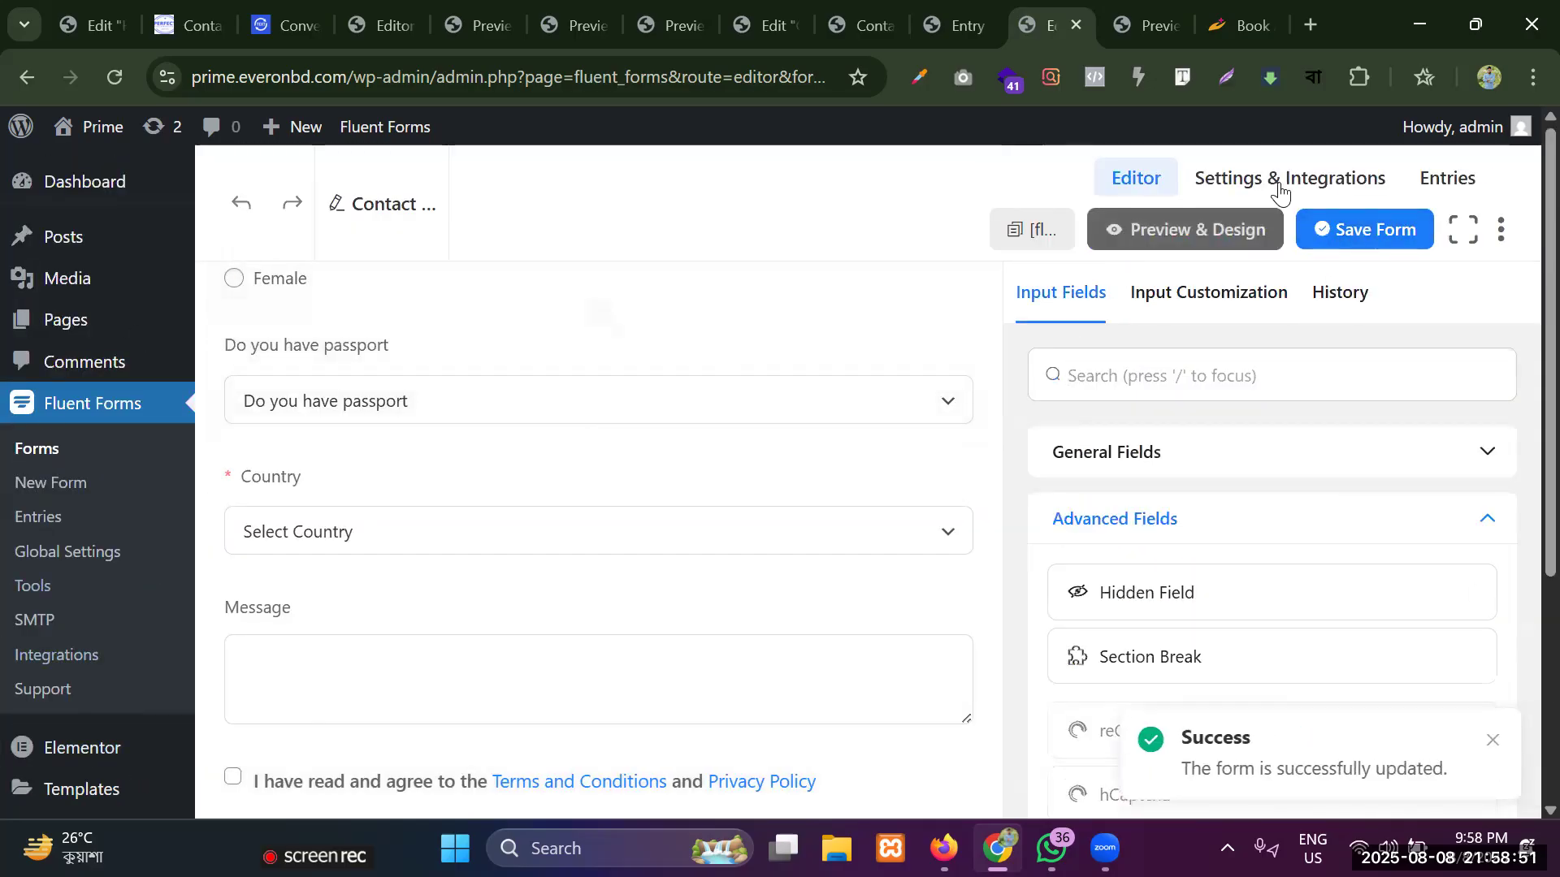
Open the form preview and check the Email, Phone Number, Date and Address fields in it.
{"action": "left_click", "coordinate": [1182, 234]}
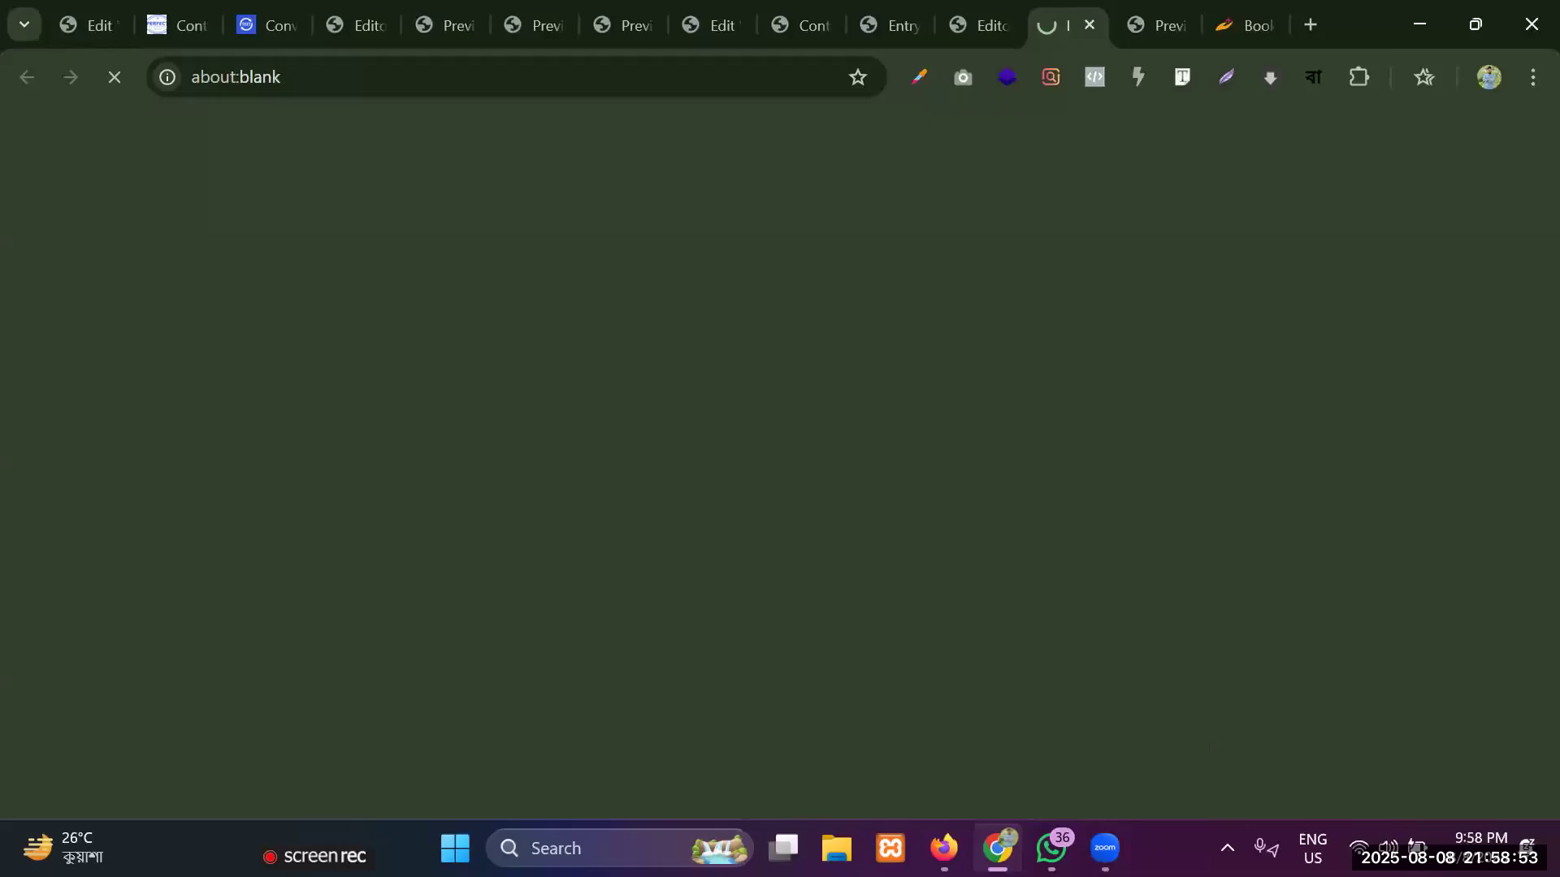
{"action": "scroll", "coordinate": [105, 358], "scroll_direction": "down", "scroll_amount": 2}
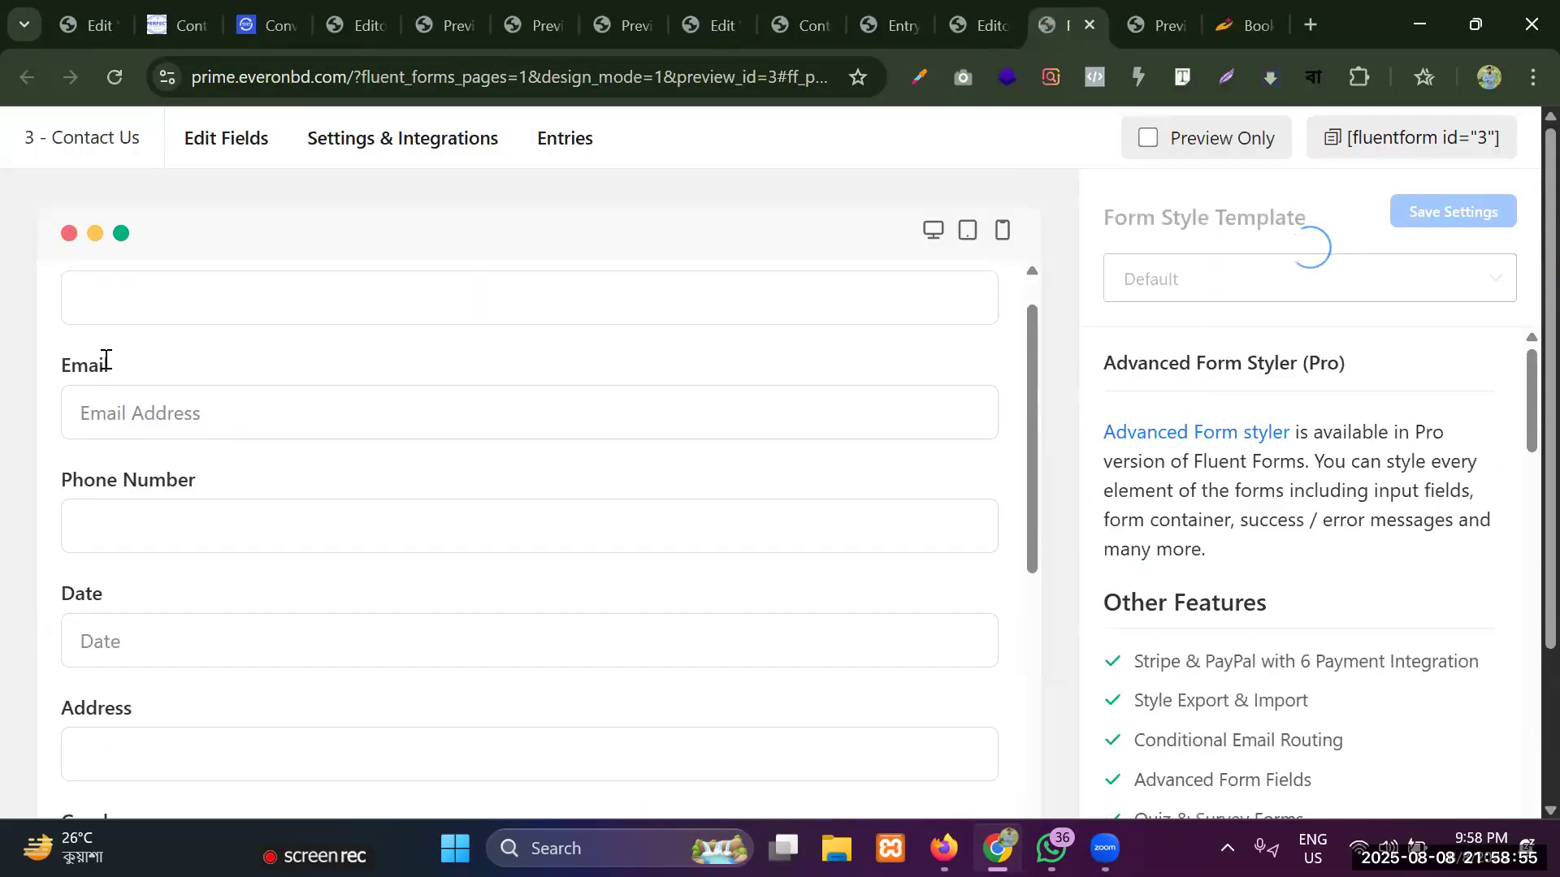
{"action": "left_click", "coordinate": [162, 340]}
{"action": "left_click", "coordinate": [137, 449]}
{"action": "left_click", "coordinate": [136, 569]}
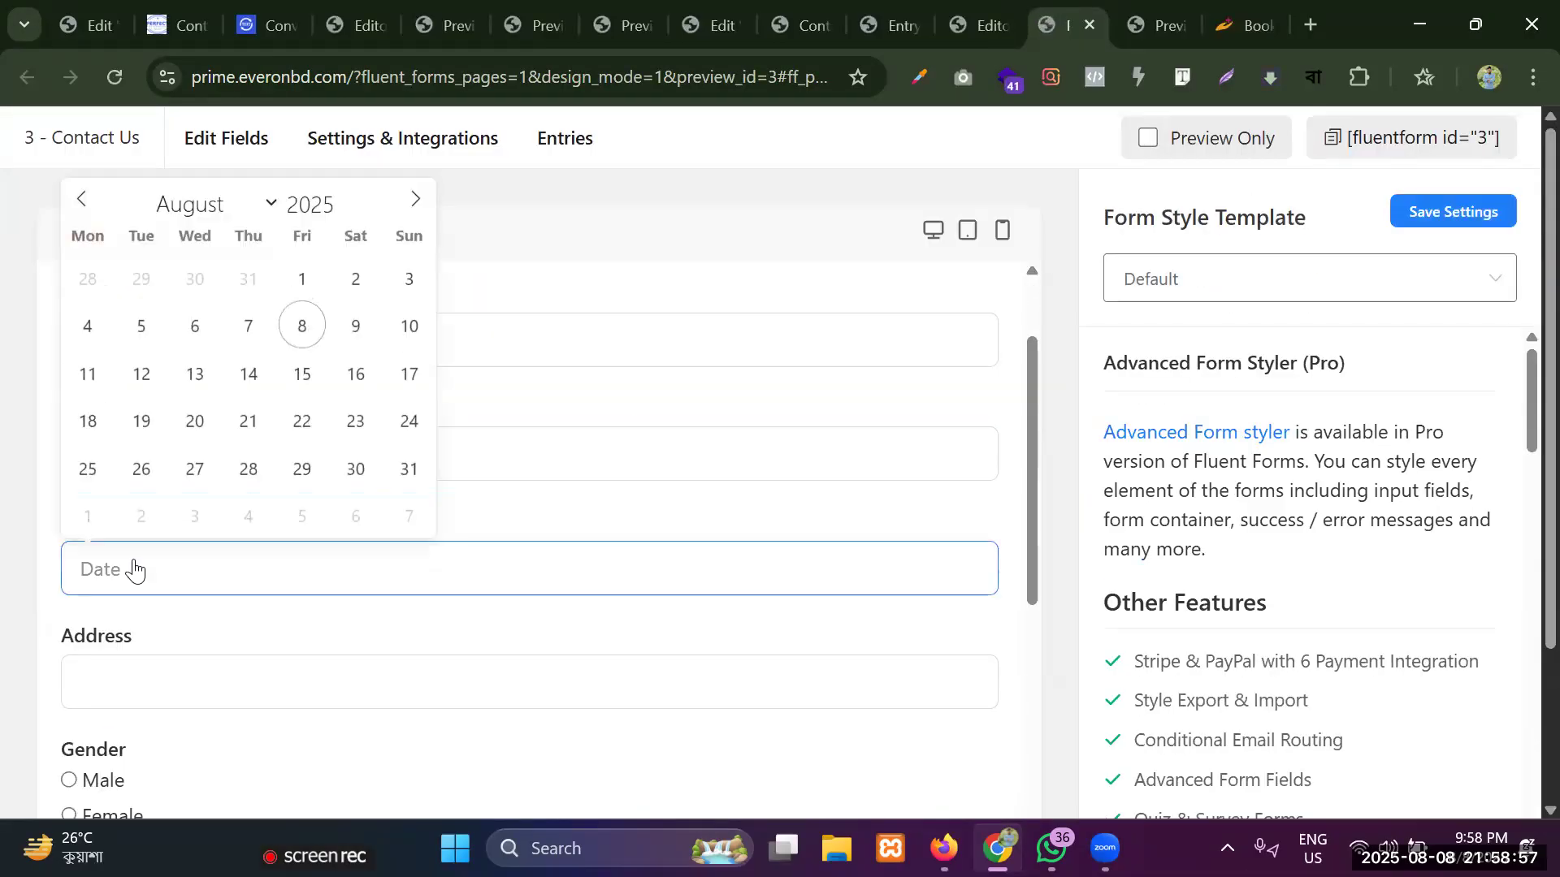
{"action": "left_click", "coordinate": [130, 659]}
{"action": "scroll", "coordinate": [181, 582], "scroll_direction": "down", "scroll_amount": 7}
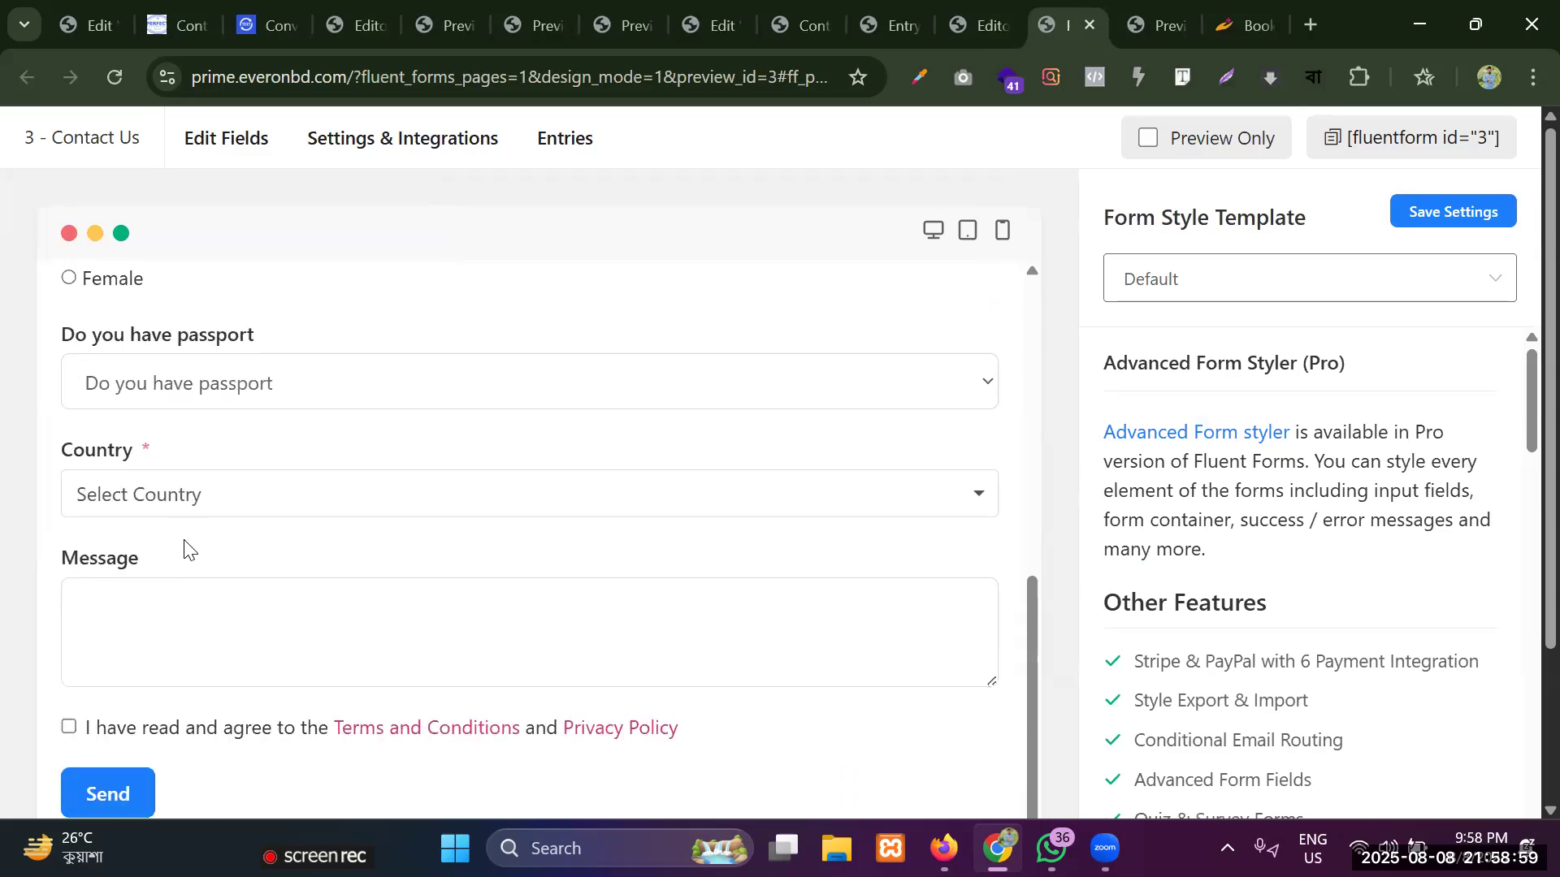
Try the terms agreement checkbox, submit the empty form with Send, and check the required-field validation in the preview.
{"action": "left_click", "coordinate": [70, 606]}
{"action": "left_click", "coordinate": [70, 606]}
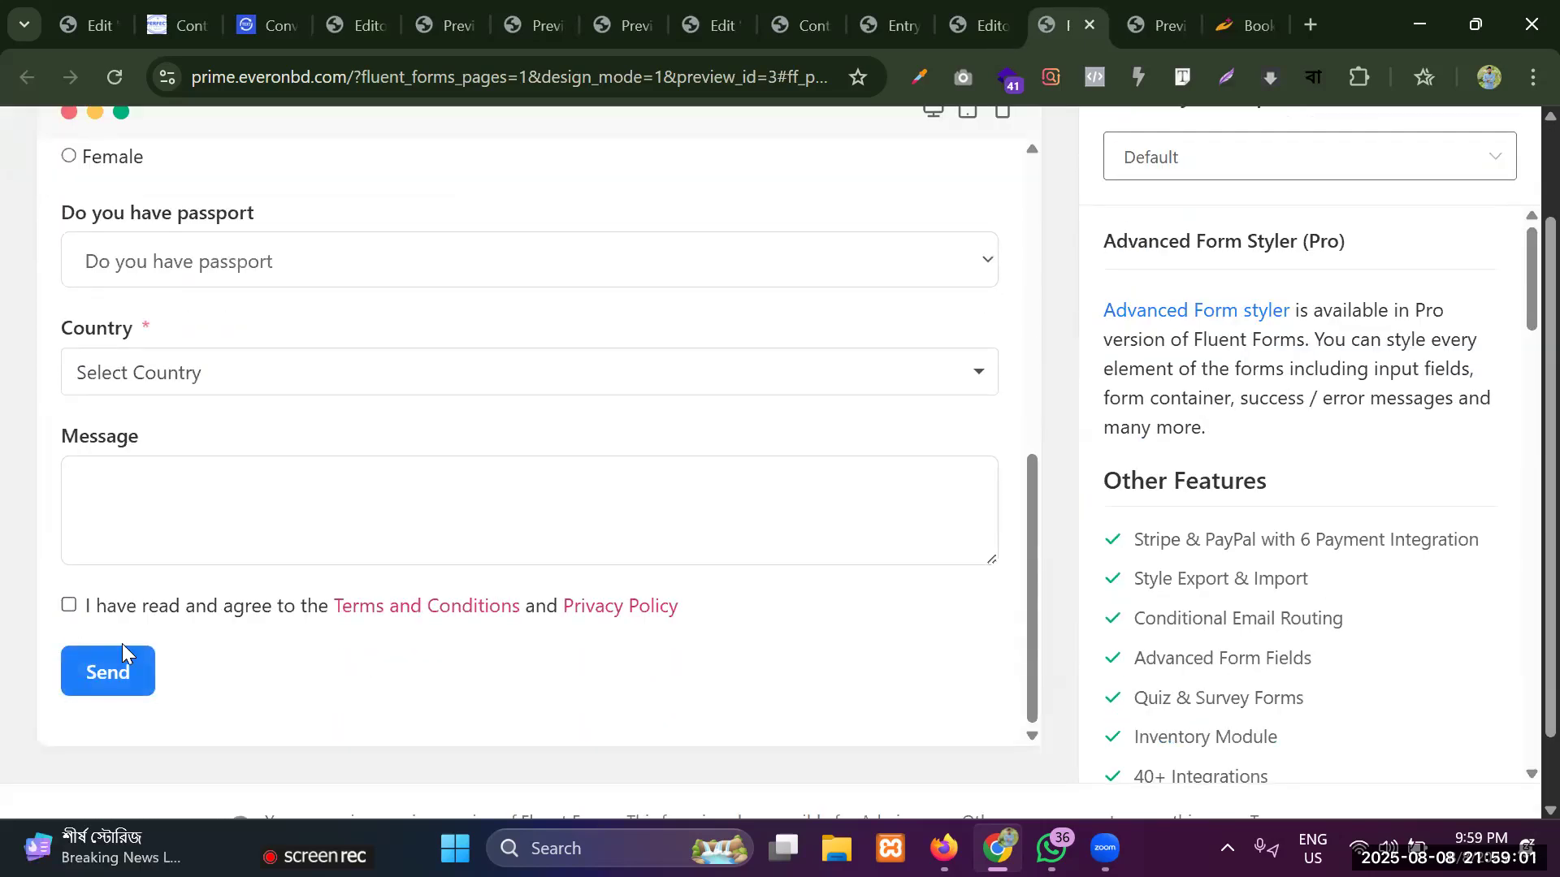
{"action": "left_click", "coordinate": [116, 661]}
{"action": "scroll", "coordinate": [180, 618], "scroll_direction": "down", "scroll_amount": 1}
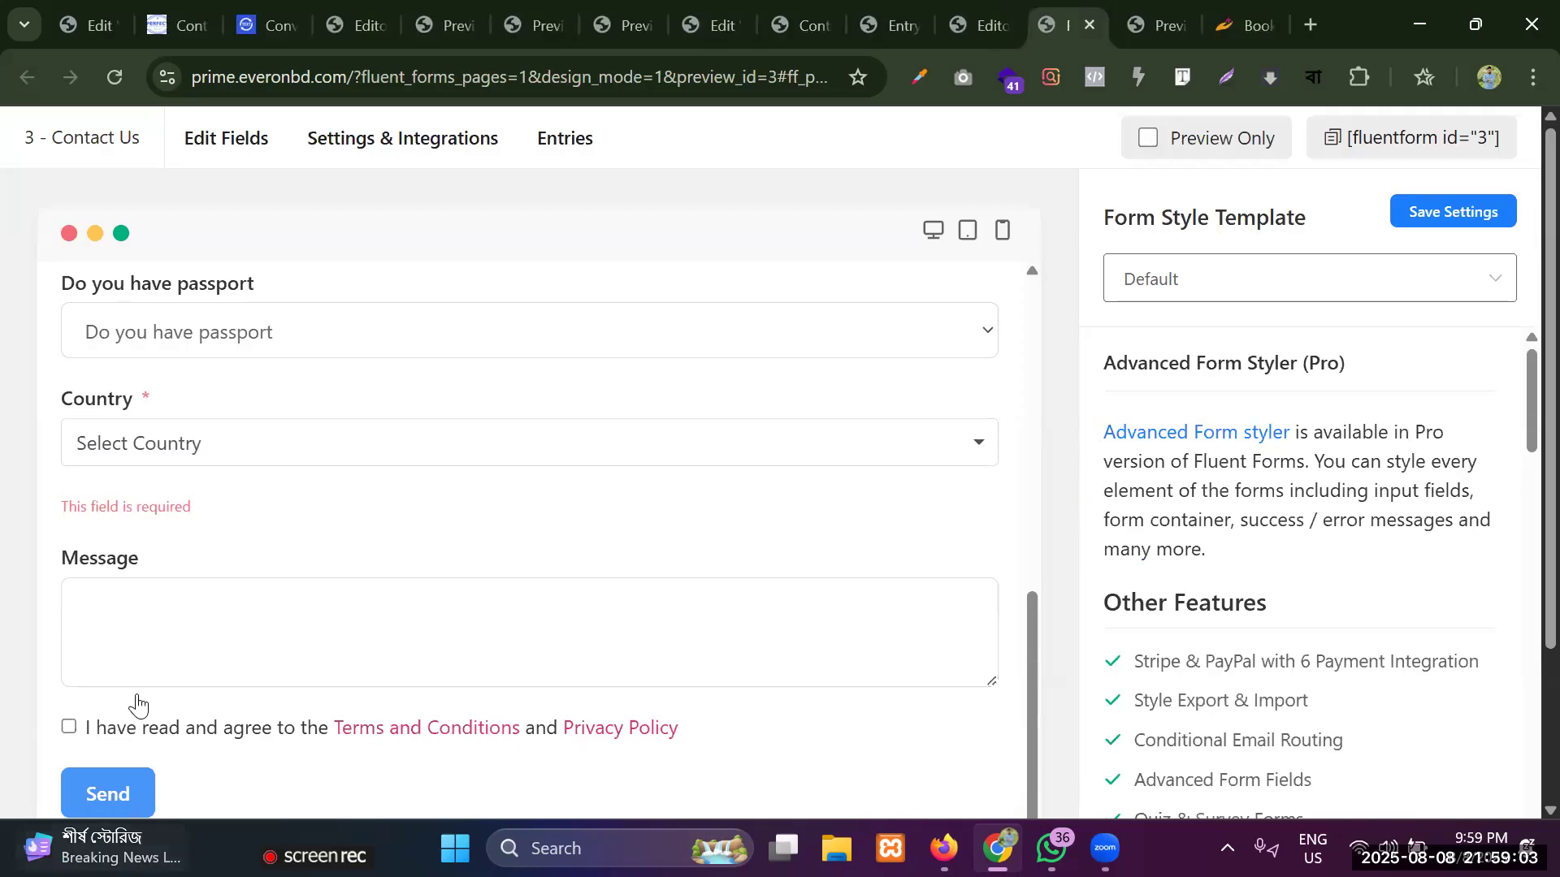
{"action": "scroll", "coordinate": [143, 687], "scroll_direction": "down", "scroll_amount": 1}
{"action": "scroll", "coordinate": [693, 473], "scroll_direction": "up", "scroll_amount": 6}
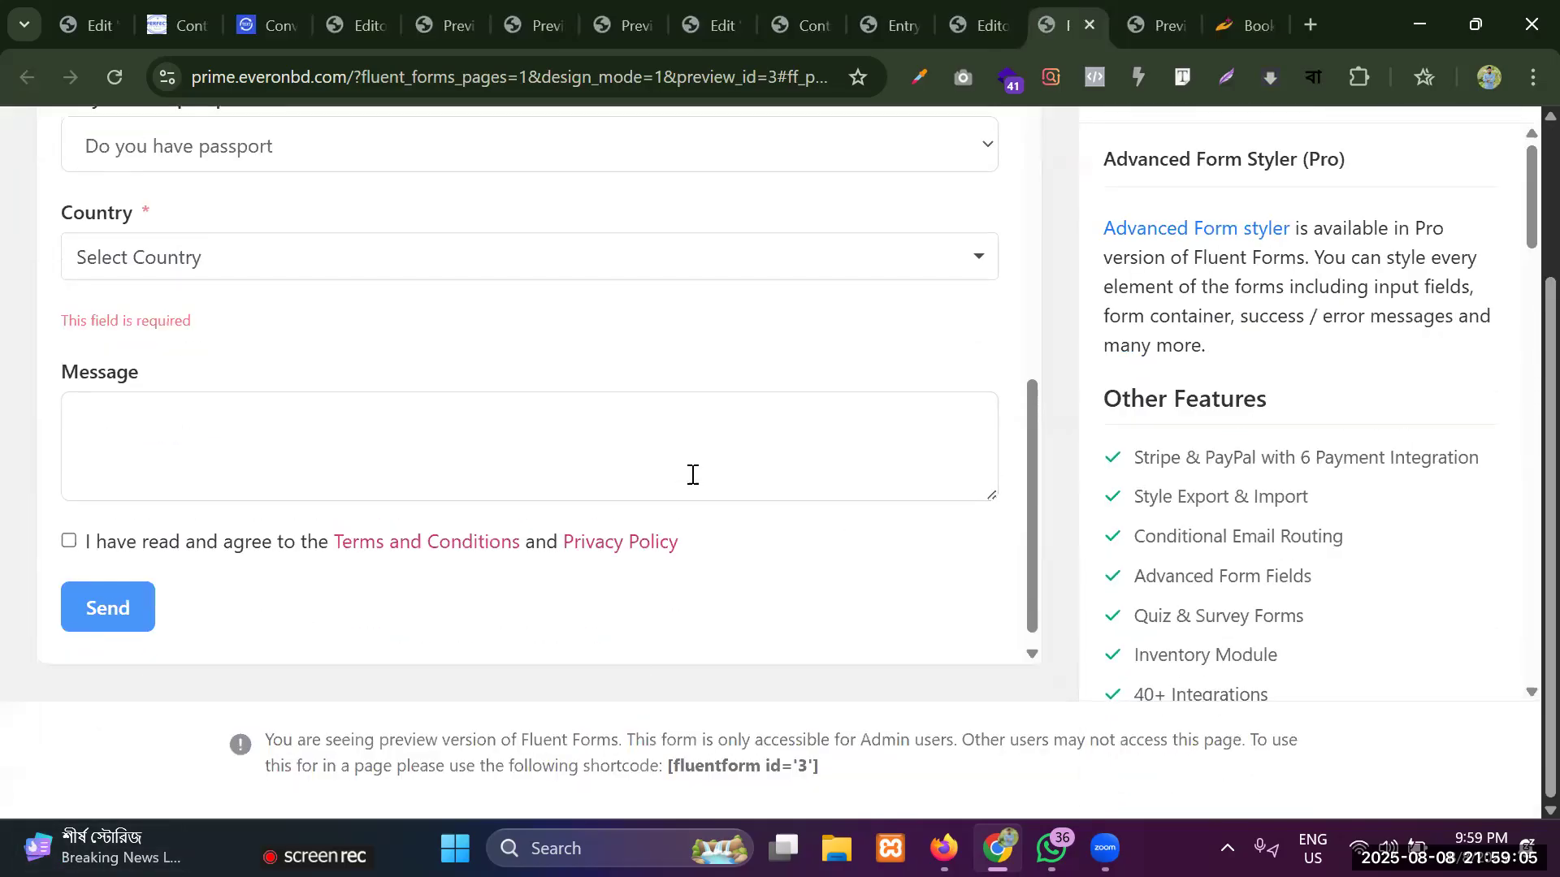
{"action": "scroll", "coordinate": [699, 345], "scroll_direction": "up", "scroll_amount": 3}
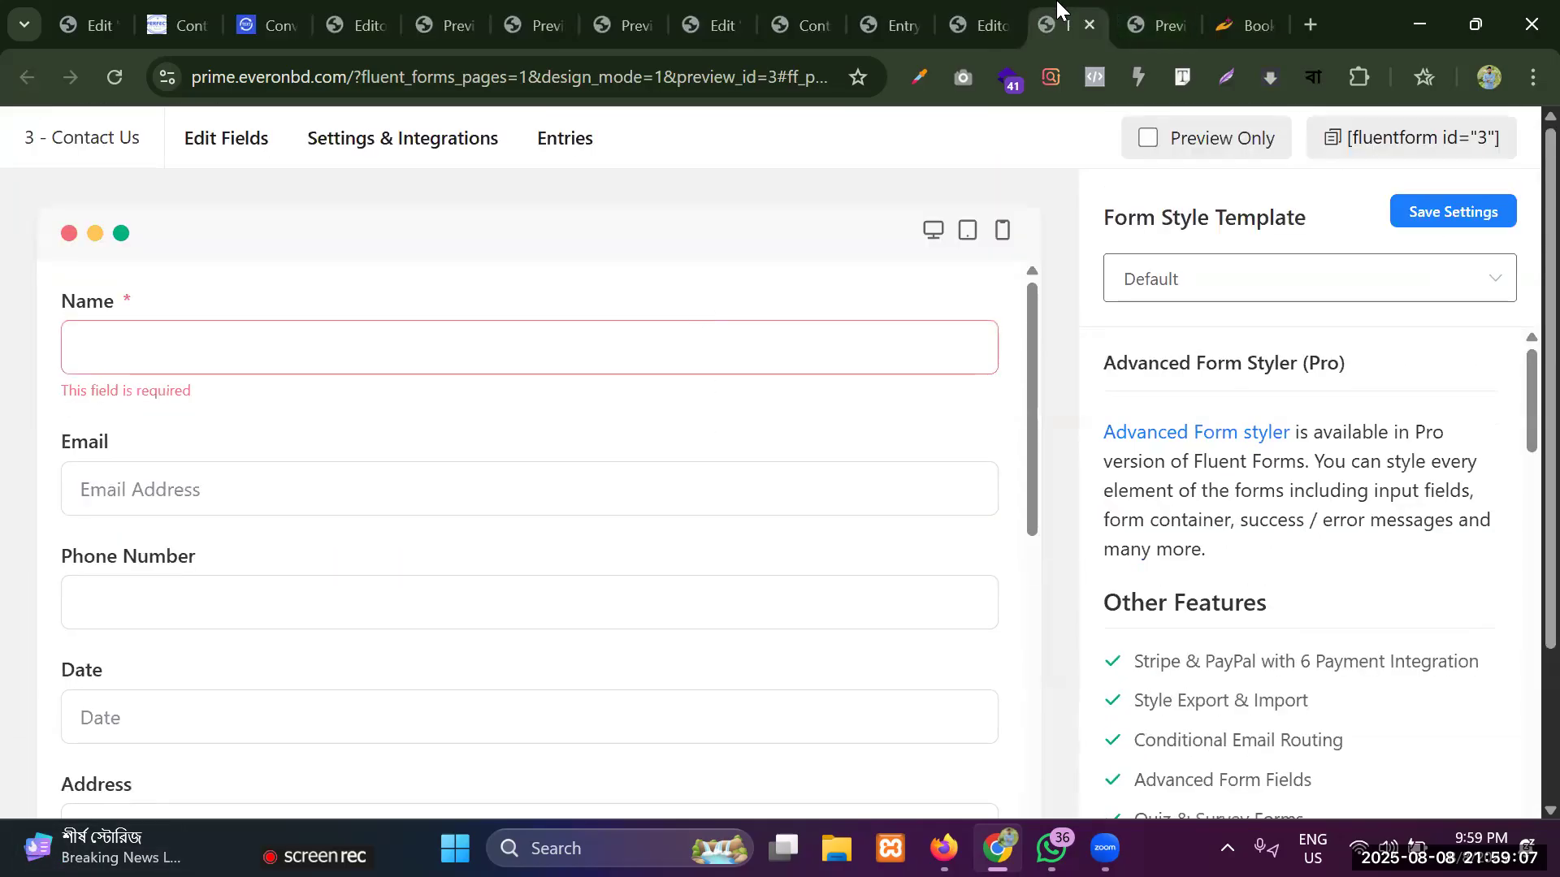
Return to the form editor and review the form's layout from the Address field down to the Send button.
{"action": "left_click", "coordinate": [985, 8]}
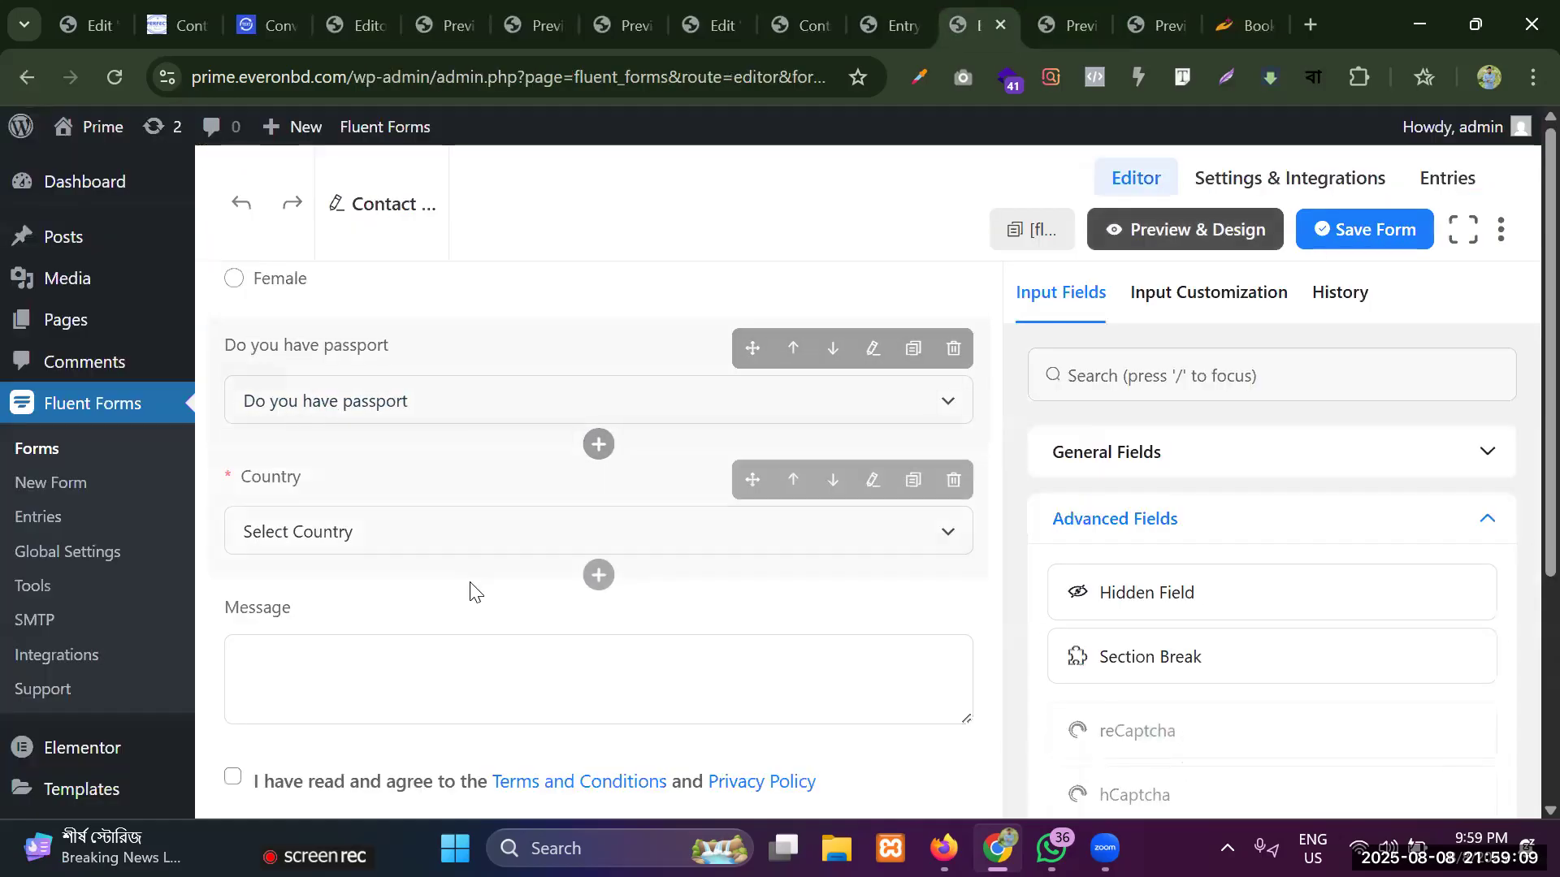
{"action": "scroll", "coordinate": [470, 587], "scroll_direction": "down", "scroll_amount": 4}
{"action": "scroll", "coordinate": [470, 574], "scroll_direction": "up", "scroll_amount": 4}
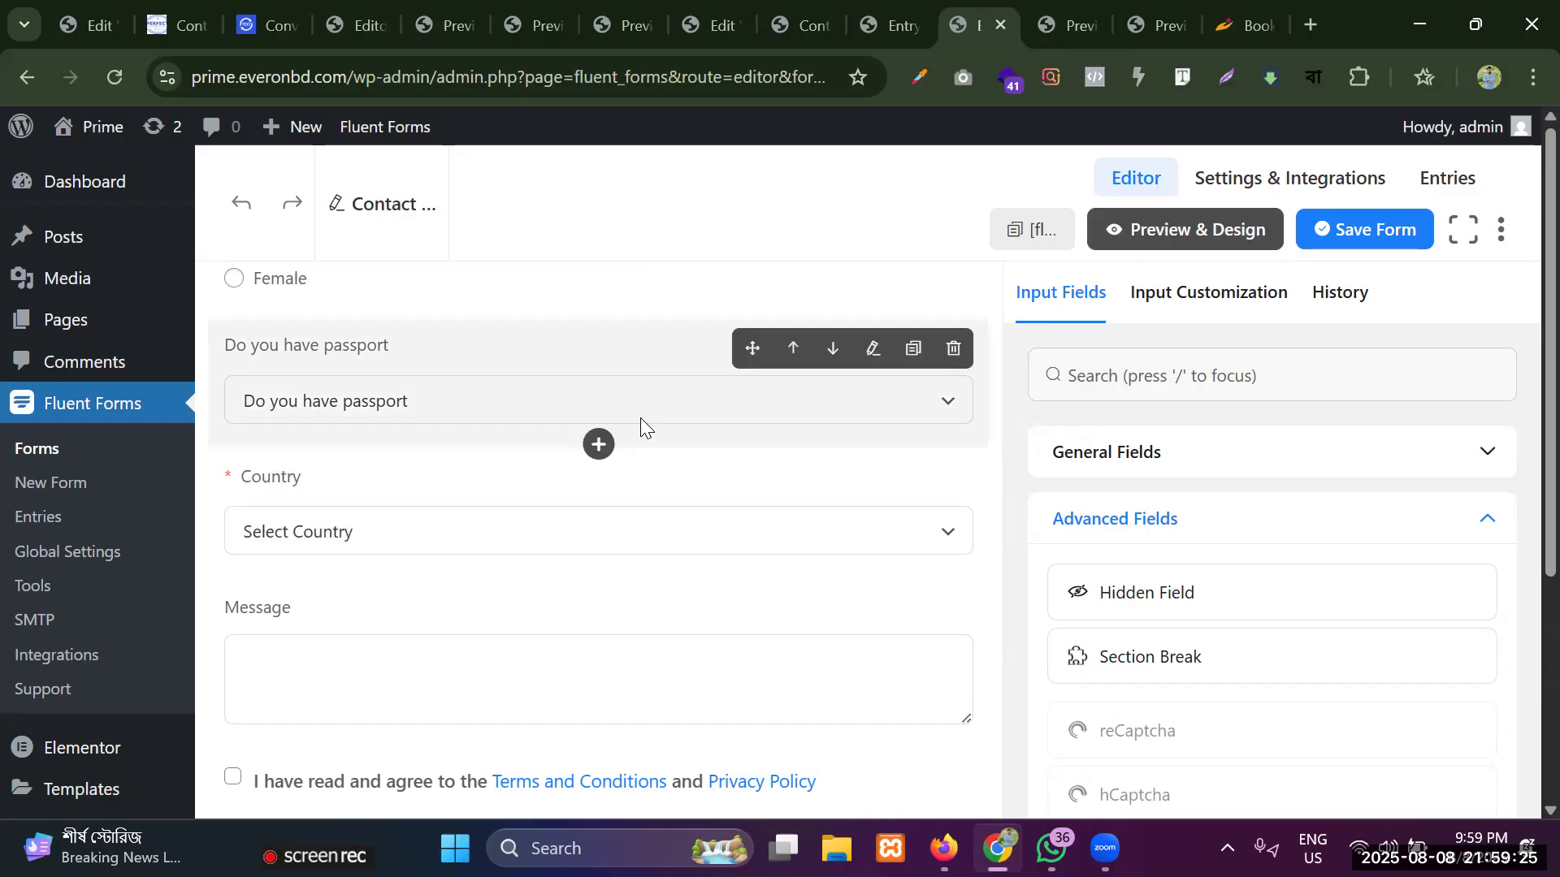
{"action": "scroll", "coordinate": [640, 418], "scroll_direction": "down", "scroll_amount": 5}
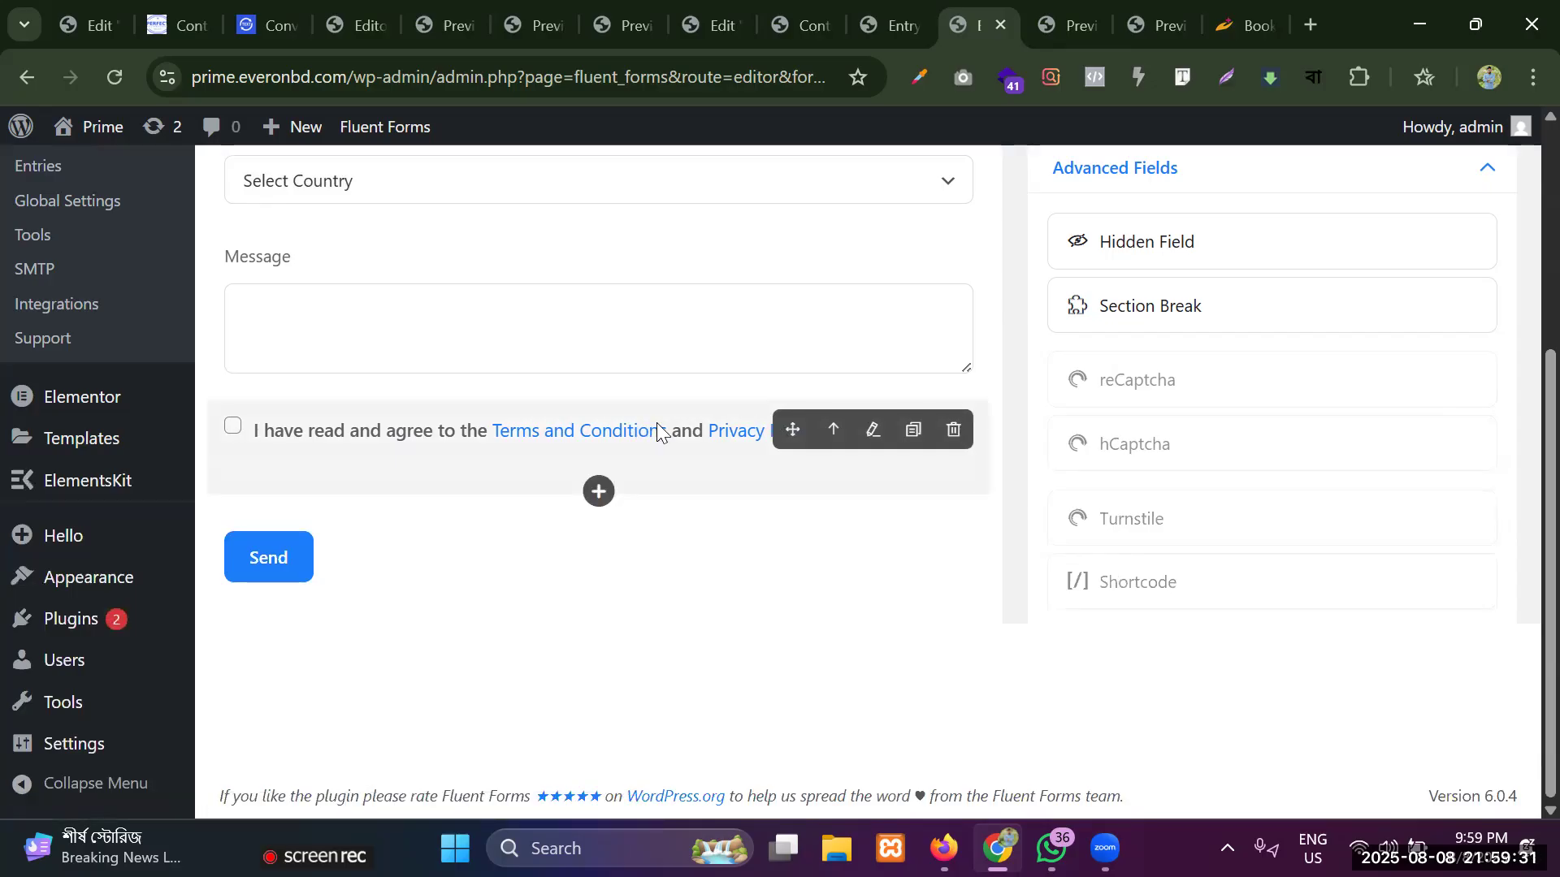
{"action": "scroll", "coordinate": [1089, 301], "scroll_direction": "up", "scroll_amount": 7}
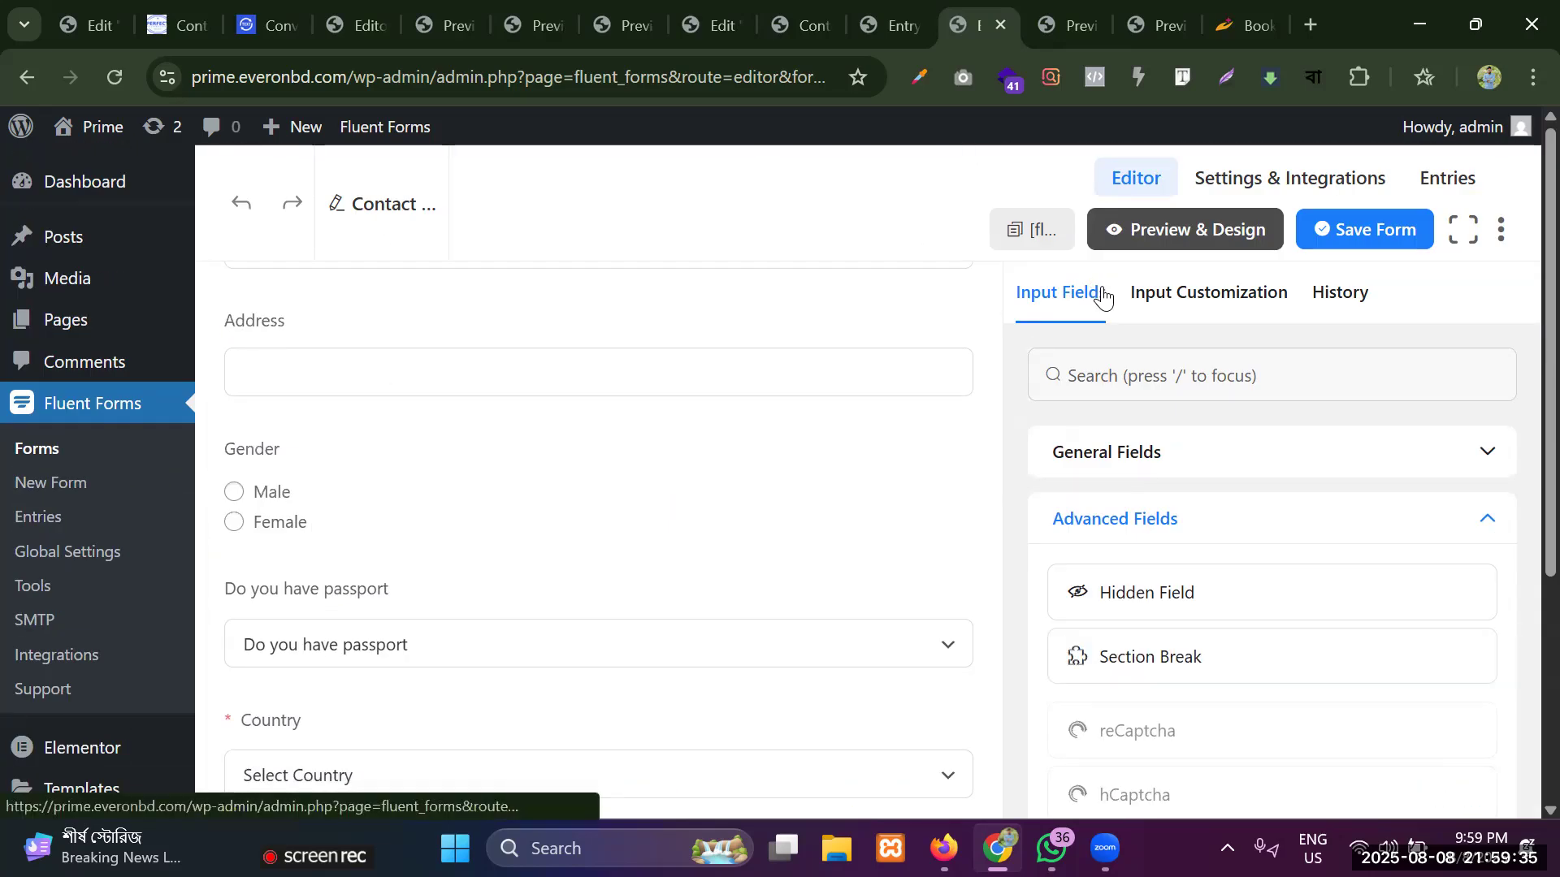
{"action": "scroll", "coordinate": [453, 345], "scroll_direction": "down", "scroll_amount": 2}
{"action": "scroll", "coordinate": [453, 345], "scroll_direction": "down", "scroll_amount": 3}
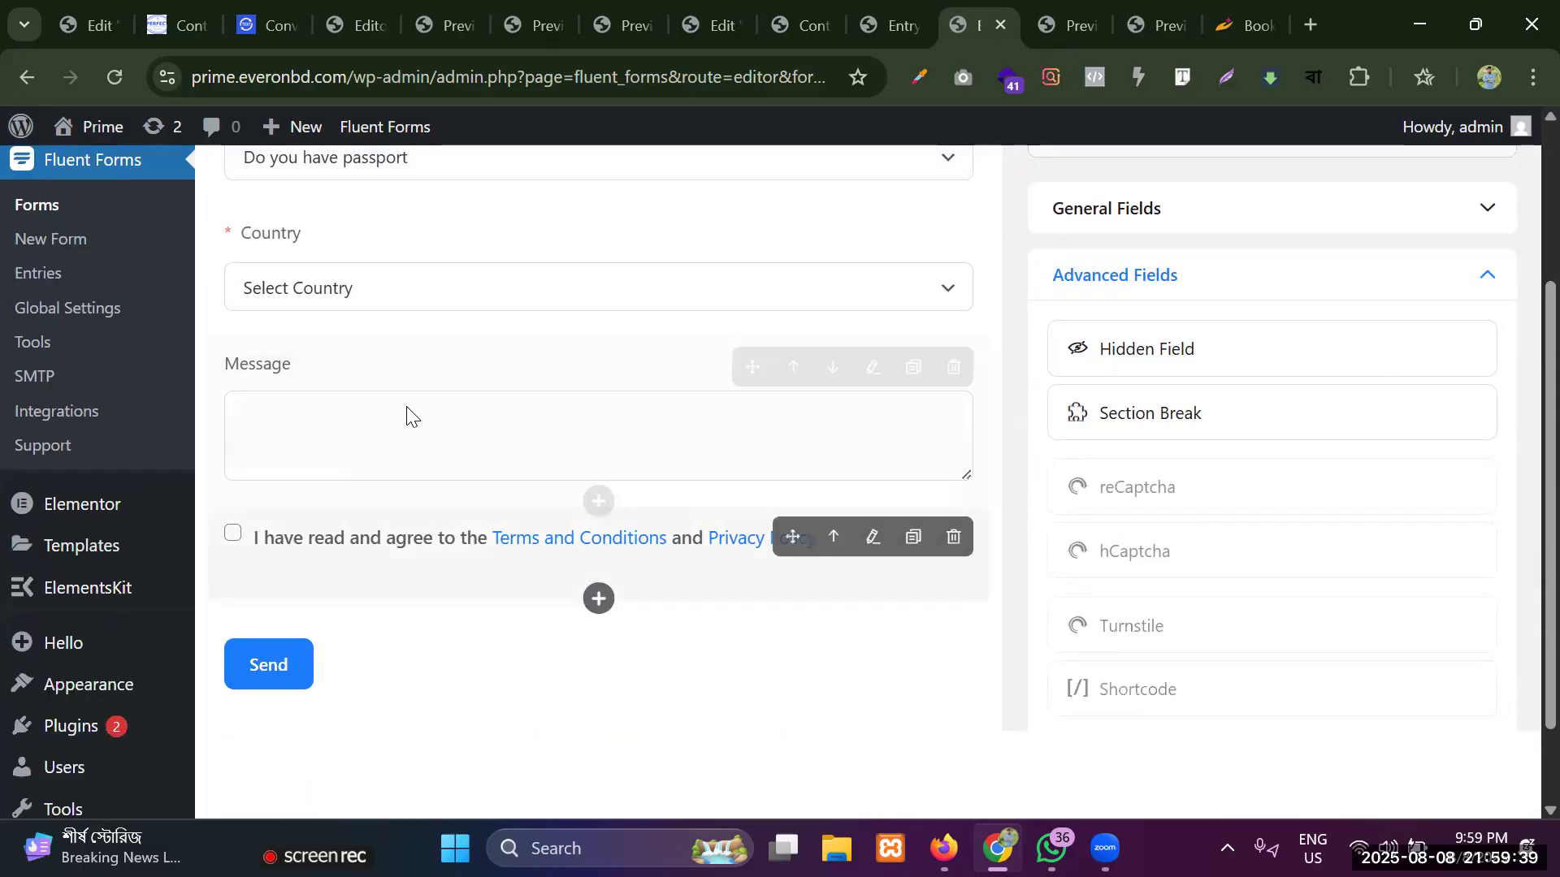
{"action": "scroll", "coordinate": [390, 313], "scroll_direction": "up", "scroll_amount": 3}
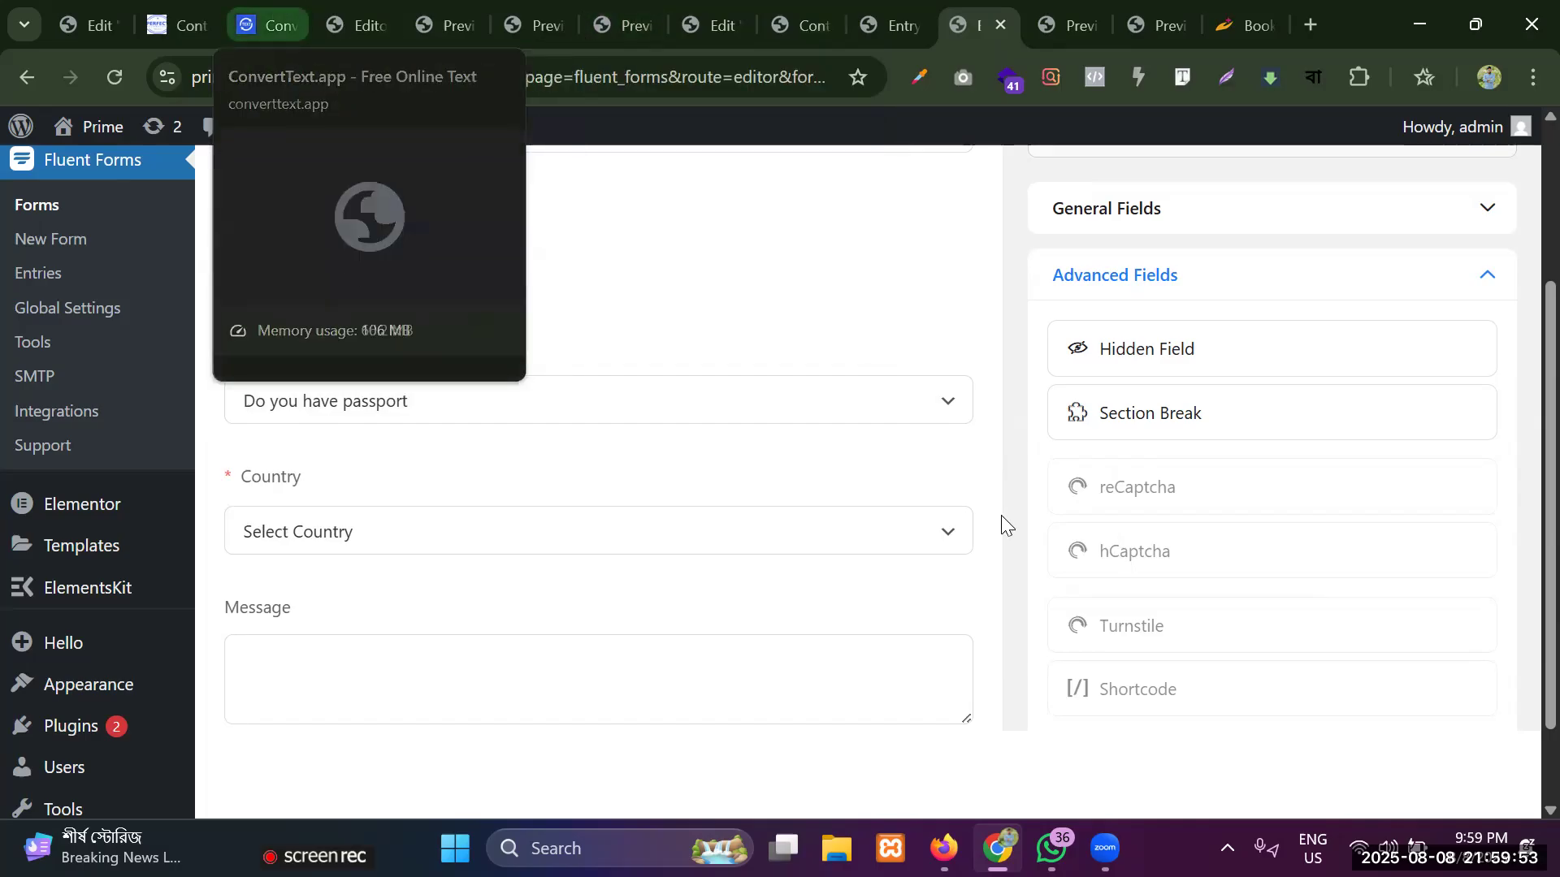
Examine the Advanced Fields list from Hidden Field to Custom Submit Button for the field types it offers.
{"action": "scroll", "coordinate": [1229, 507], "scroll_direction": "down", "scroll_amount": 8}
{"action": "scroll", "coordinate": [1121, 373], "scroll_direction": "up", "scroll_amount": 6}
{"action": "scroll", "coordinate": [1129, 375], "scroll_direction": "down", "scroll_amount": 12}
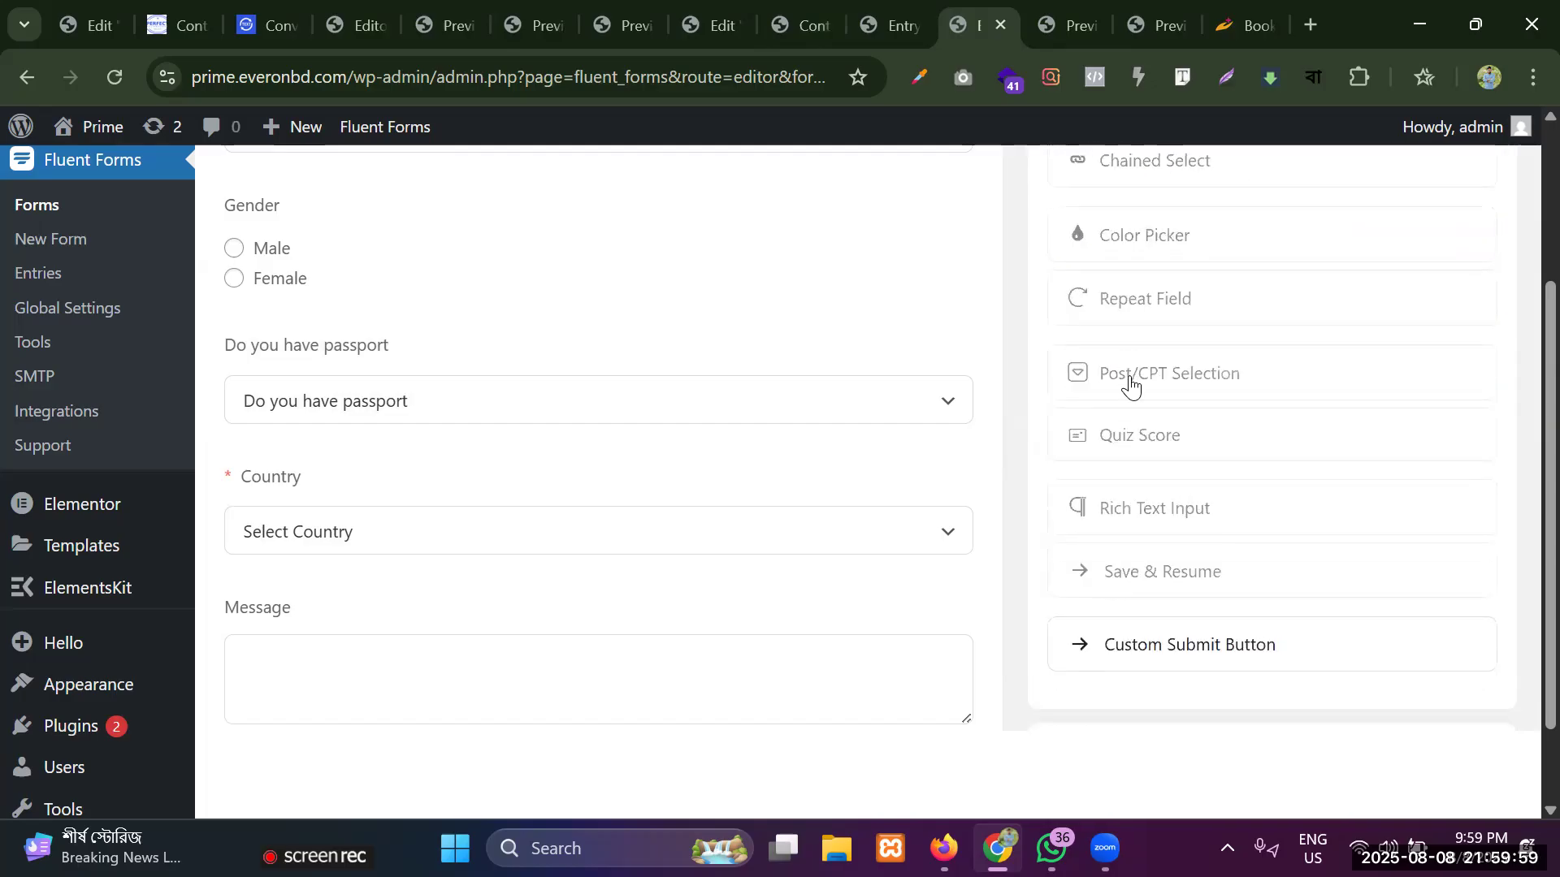
{"action": "scroll", "coordinate": [1211, 473], "scroll_direction": "down", "scroll_amount": 2}
{"action": "scroll", "coordinate": [1206, 460], "scroll_direction": "up", "scroll_amount": 6}
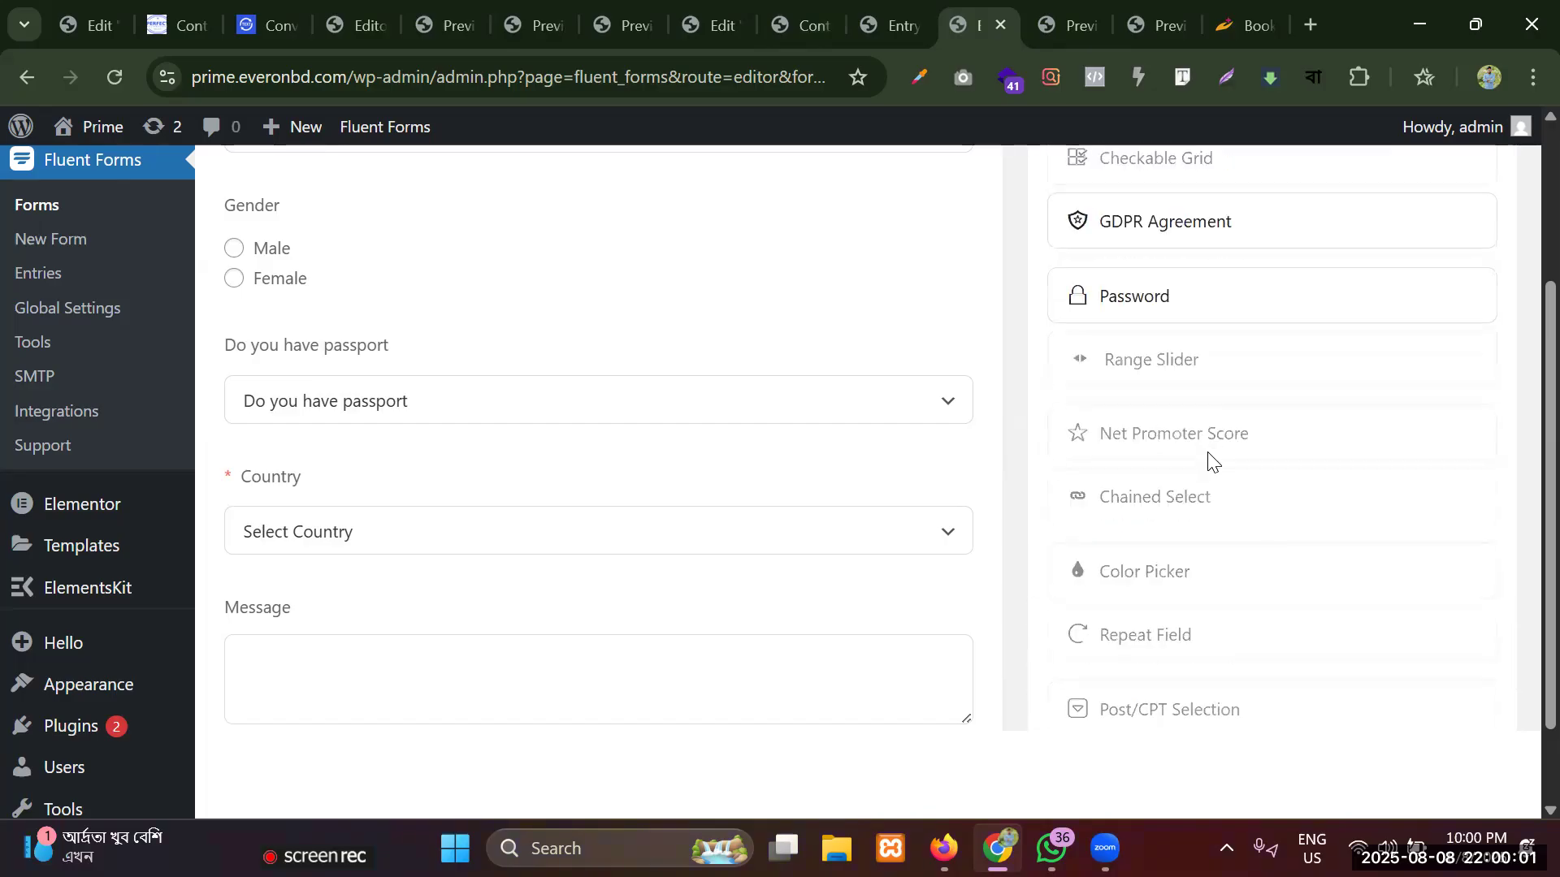
{"action": "scroll", "coordinate": [1208, 461], "scroll_direction": "up", "scroll_amount": 10}
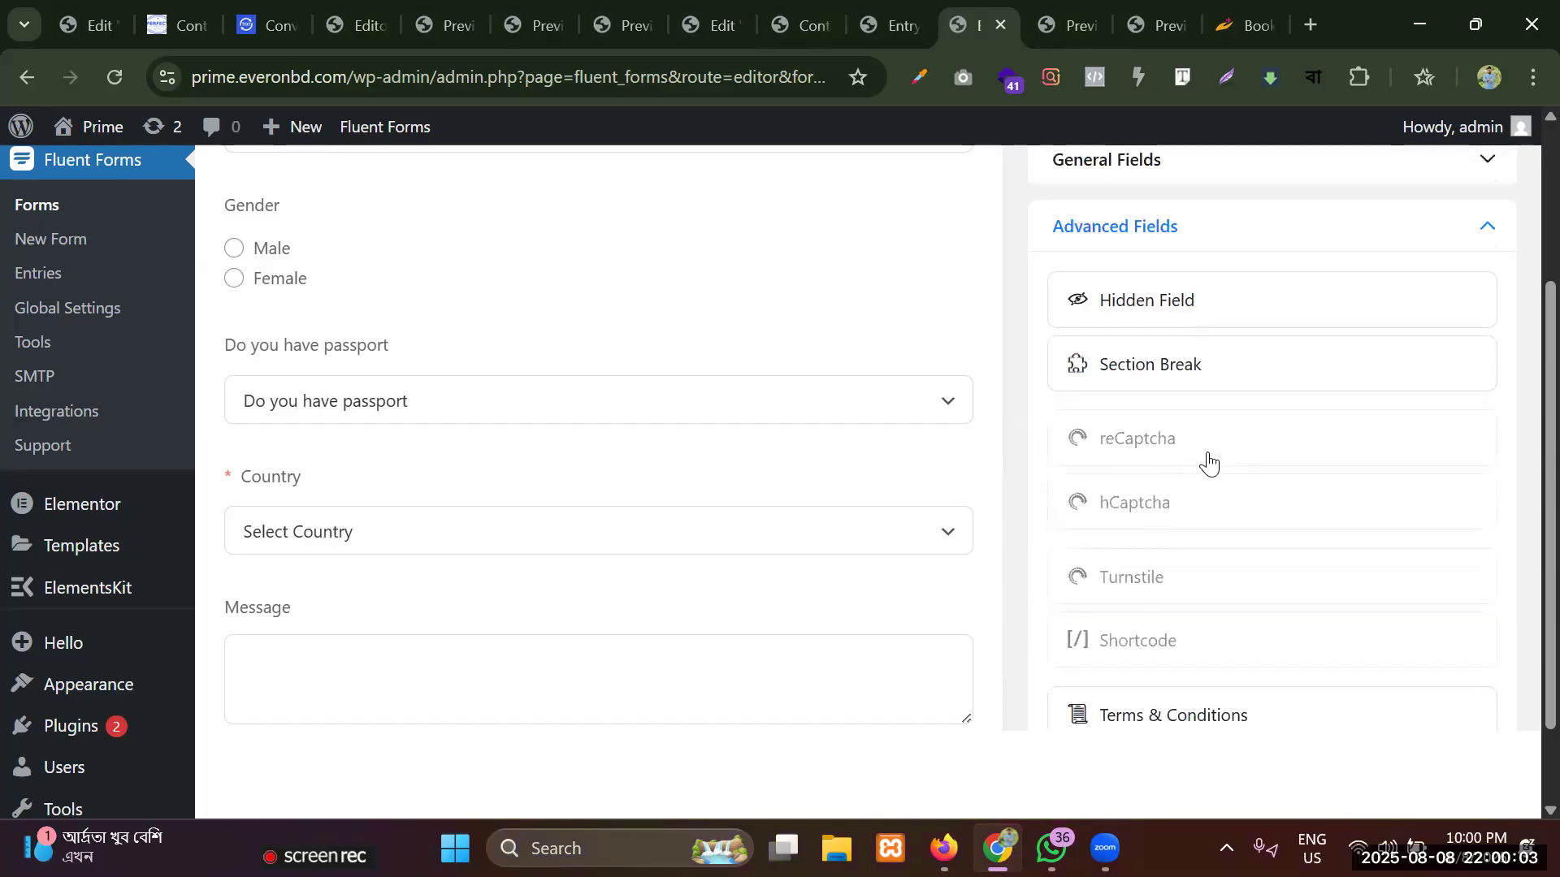
{"action": "scroll", "coordinate": [1208, 461], "scroll_direction": "up", "scroll_amount": 1}
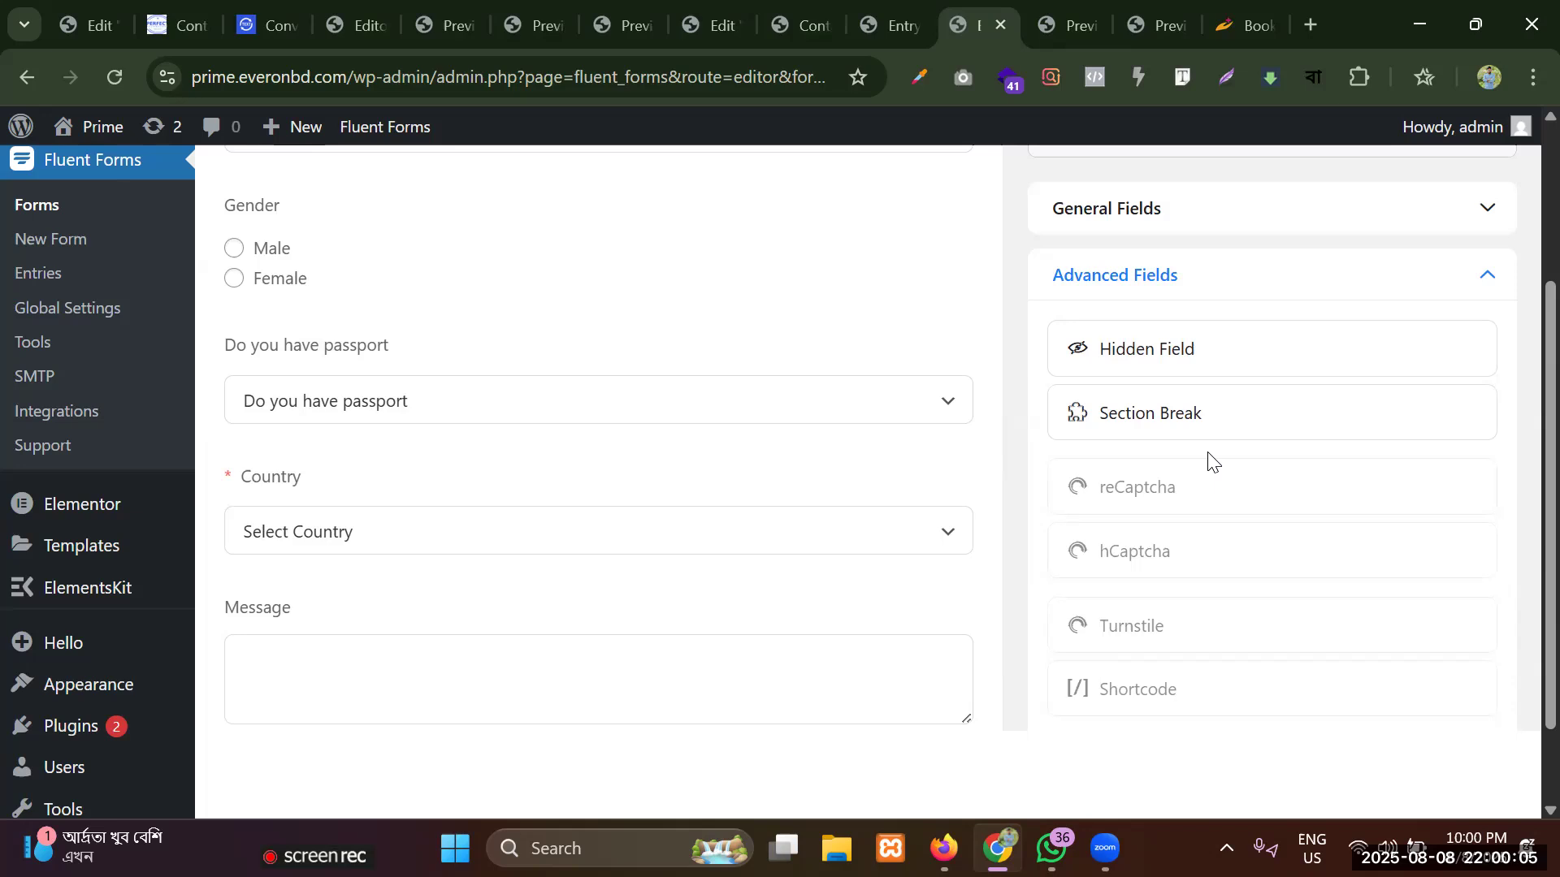
{"action": "scroll", "coordinate": [1208, 460], "scroll_direction": "down", "scroll_amount": 15}
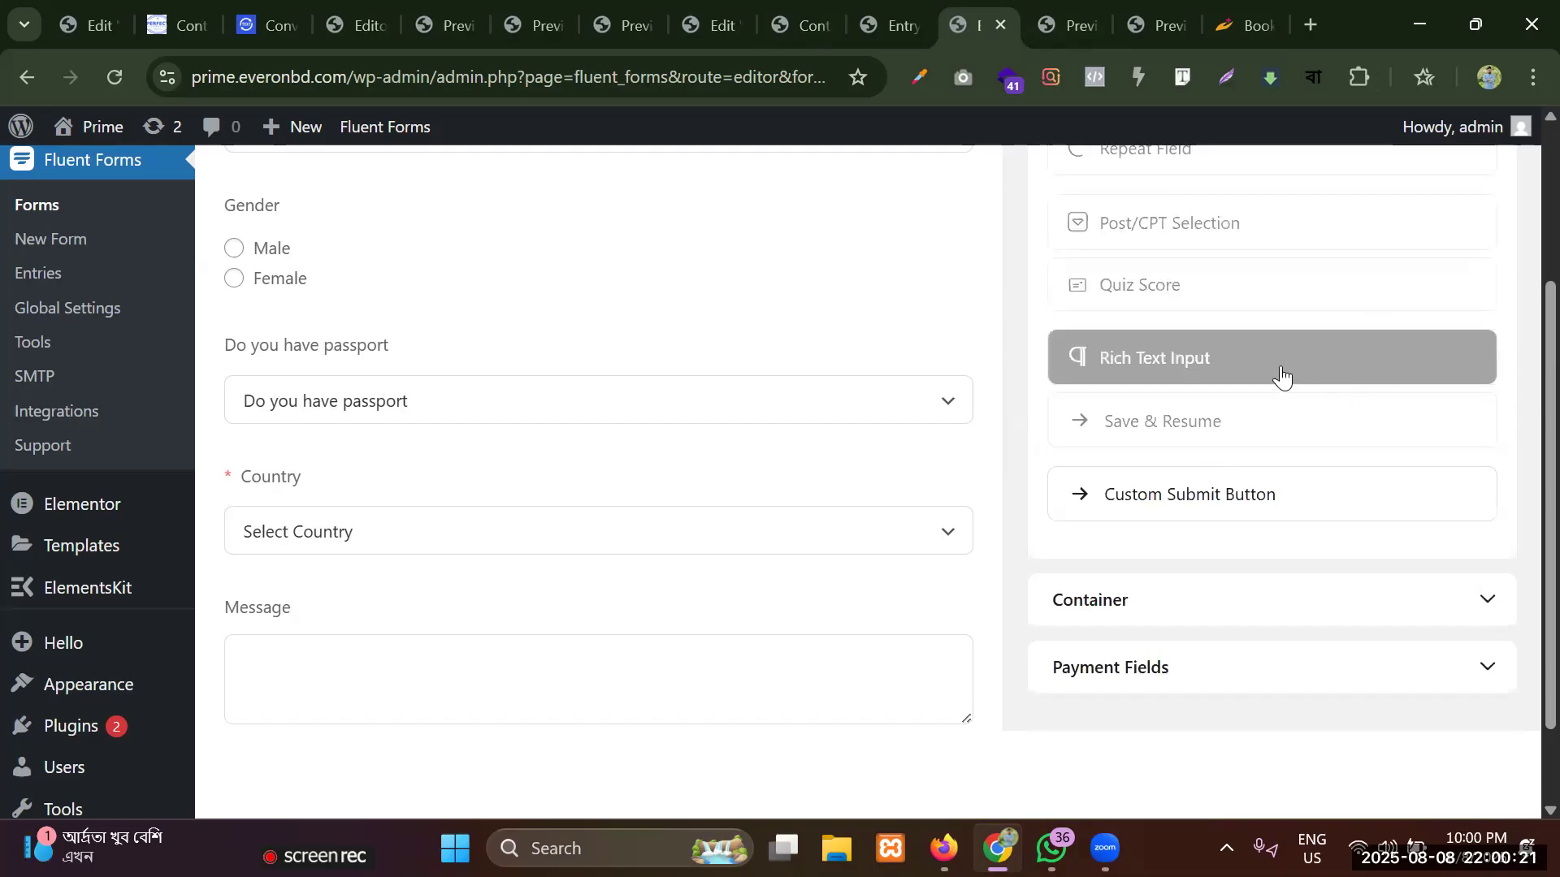
{"action": "scroll", "coordinate": [1281, 375], "scroll_direction": "up", "scroll_amount": 10}
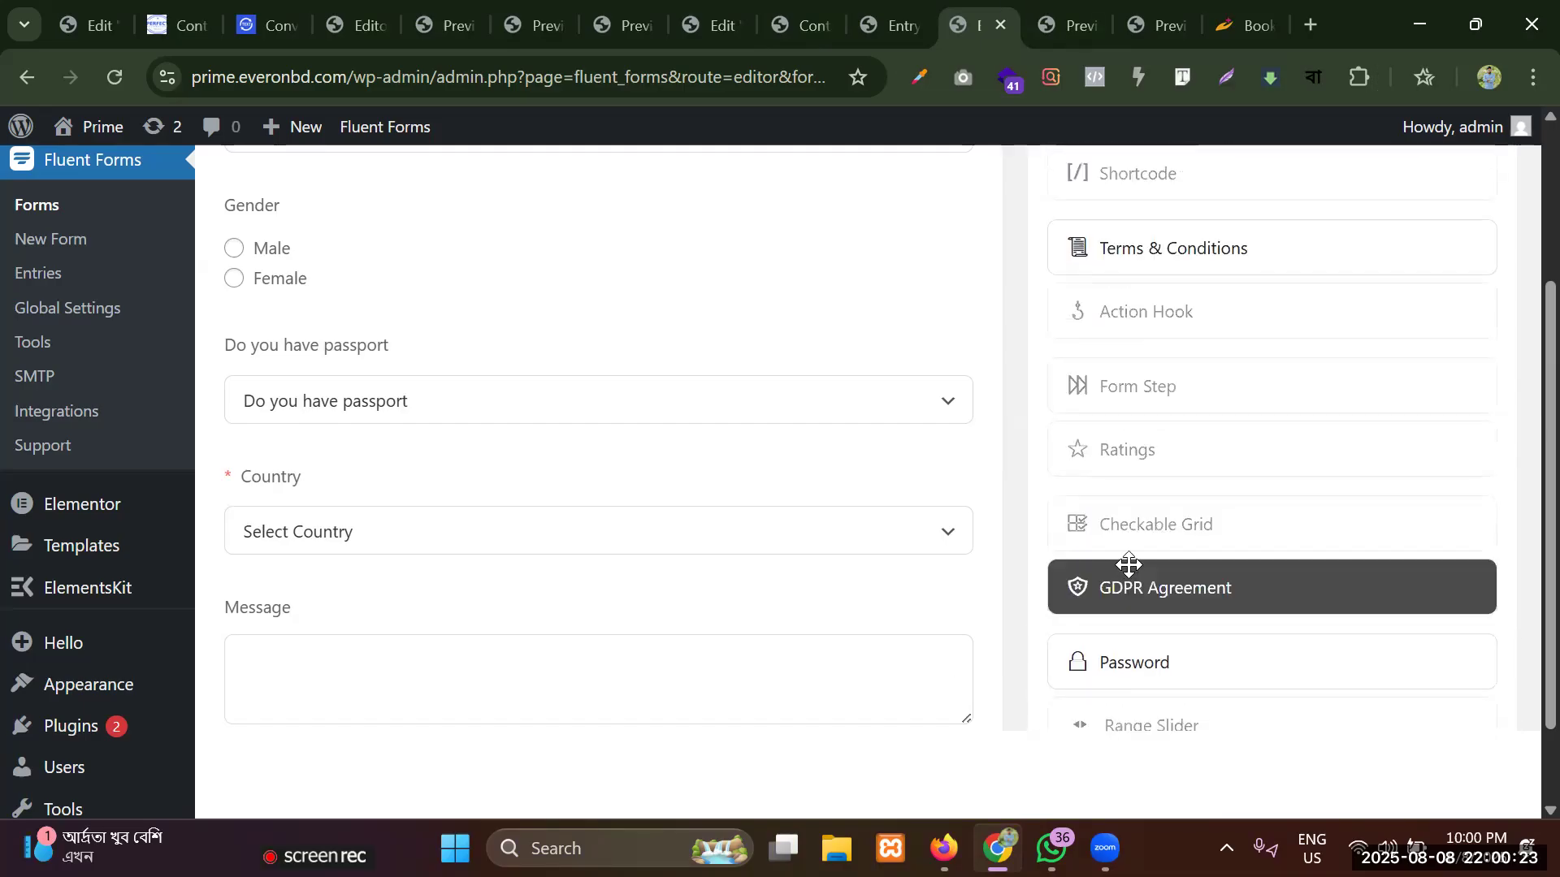
{"action": "scroll", "coordinate": [1129, 564], "scroll_direction": "up", "scroll_amount": 4}
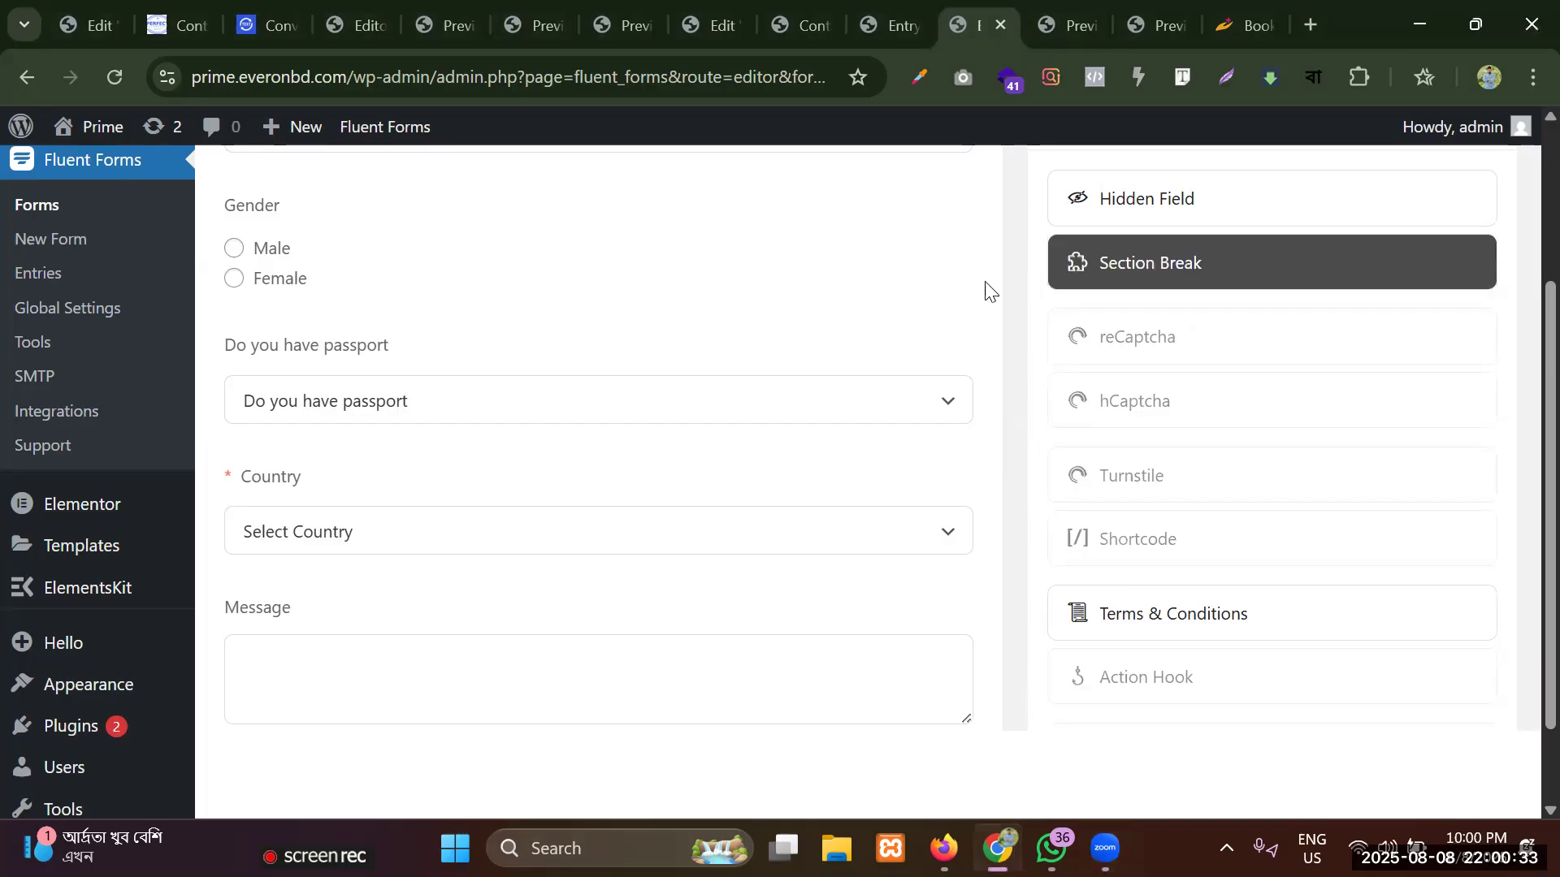
{"action": "mouse_move", "coordinate": [867, 374]}
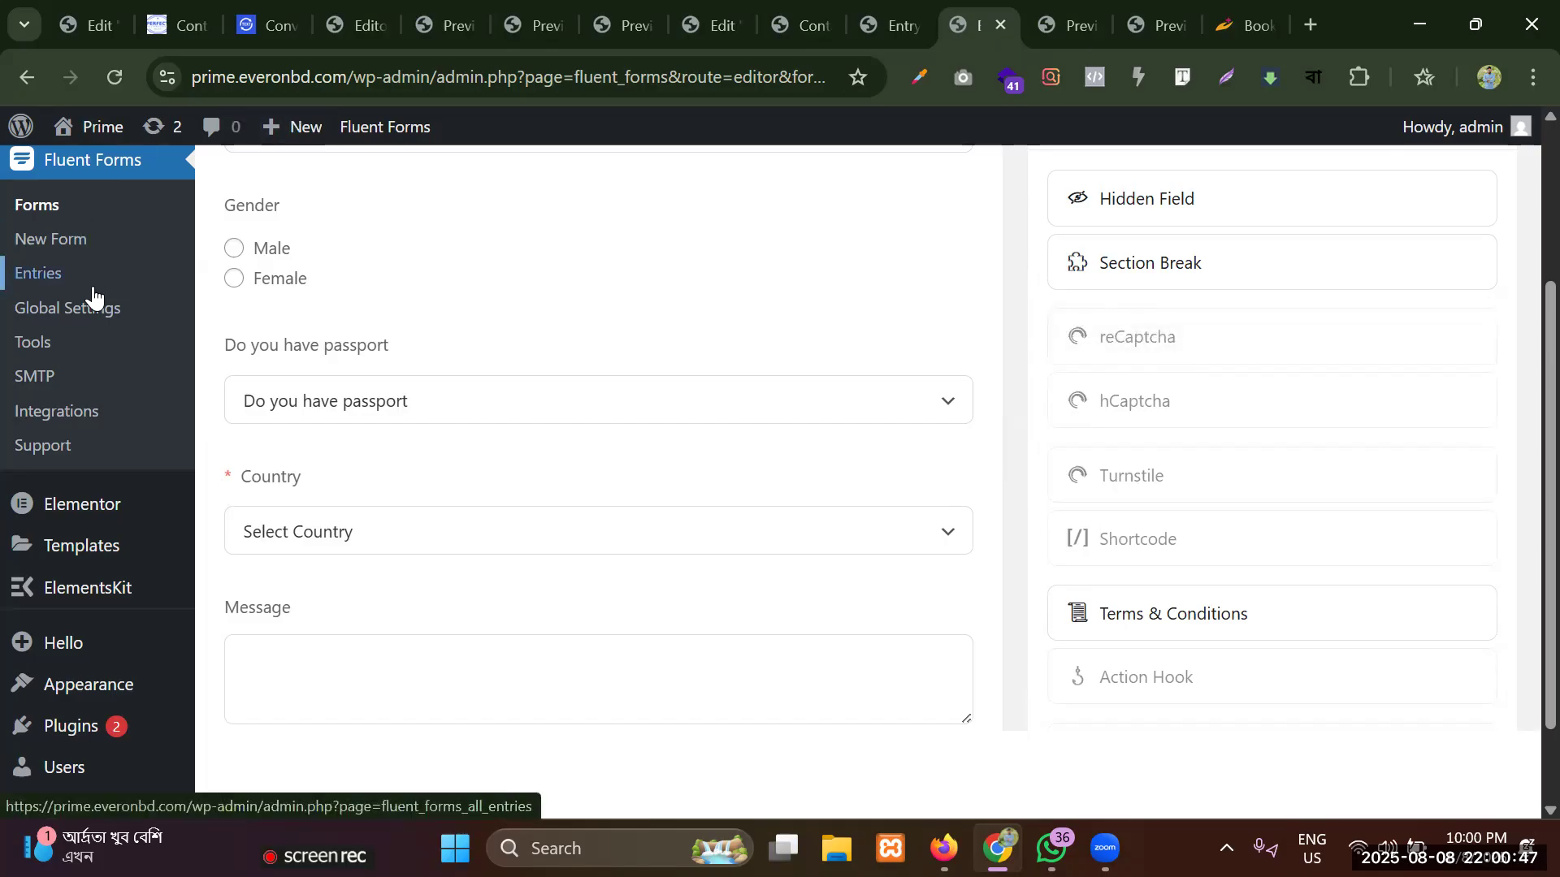
{"action": "mouse_move", "coordinate": [446, 335]}
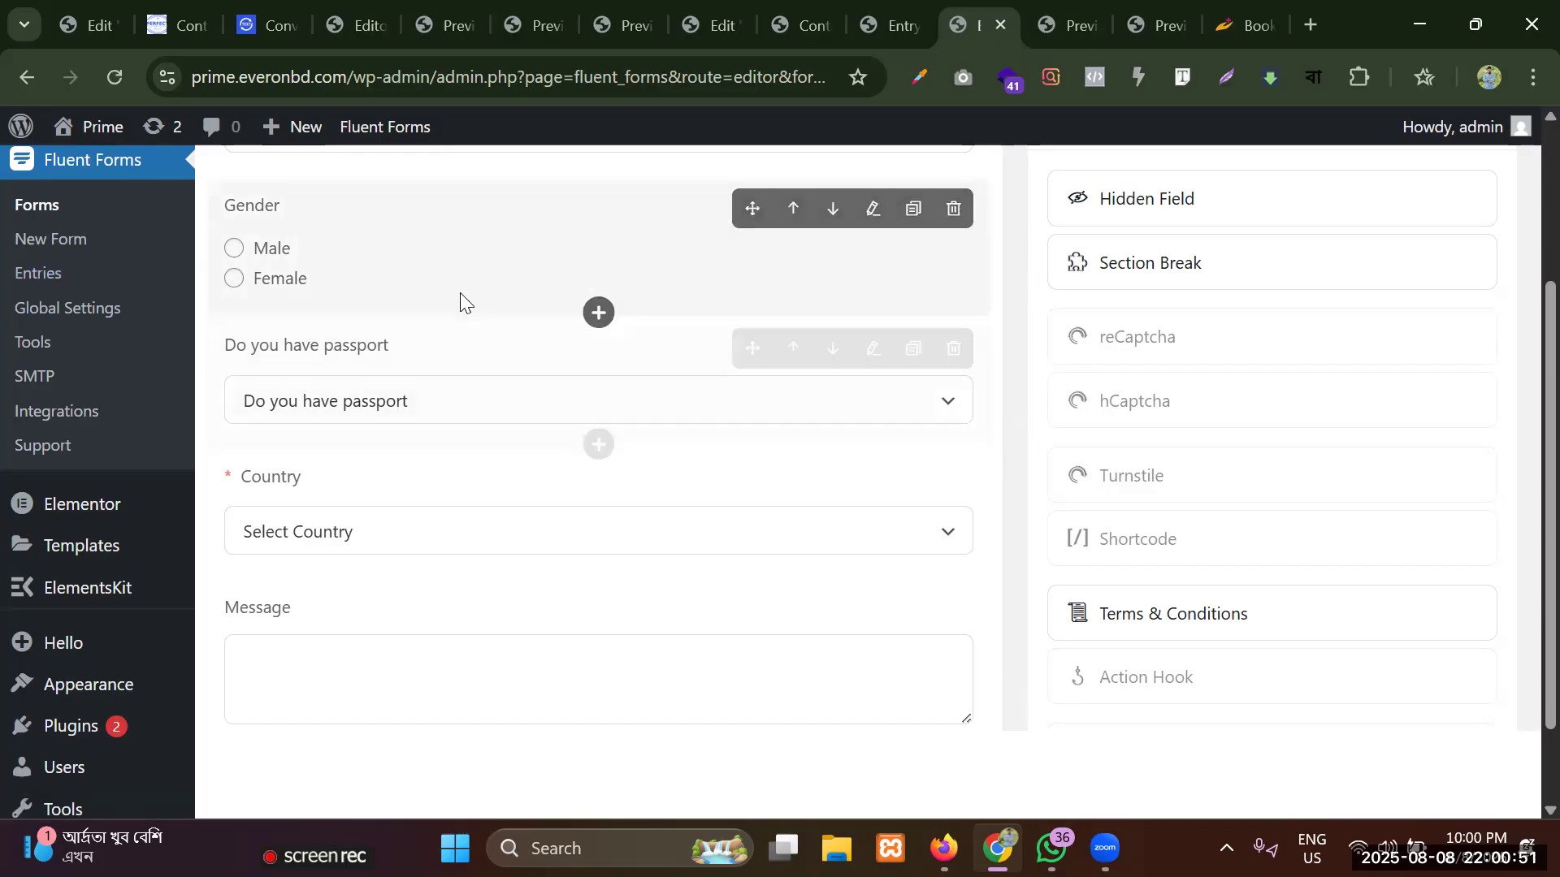
{"action": "scroll", "coordinate": [52, 182], "scroll_direction": "up", "scroll_amount": 3}
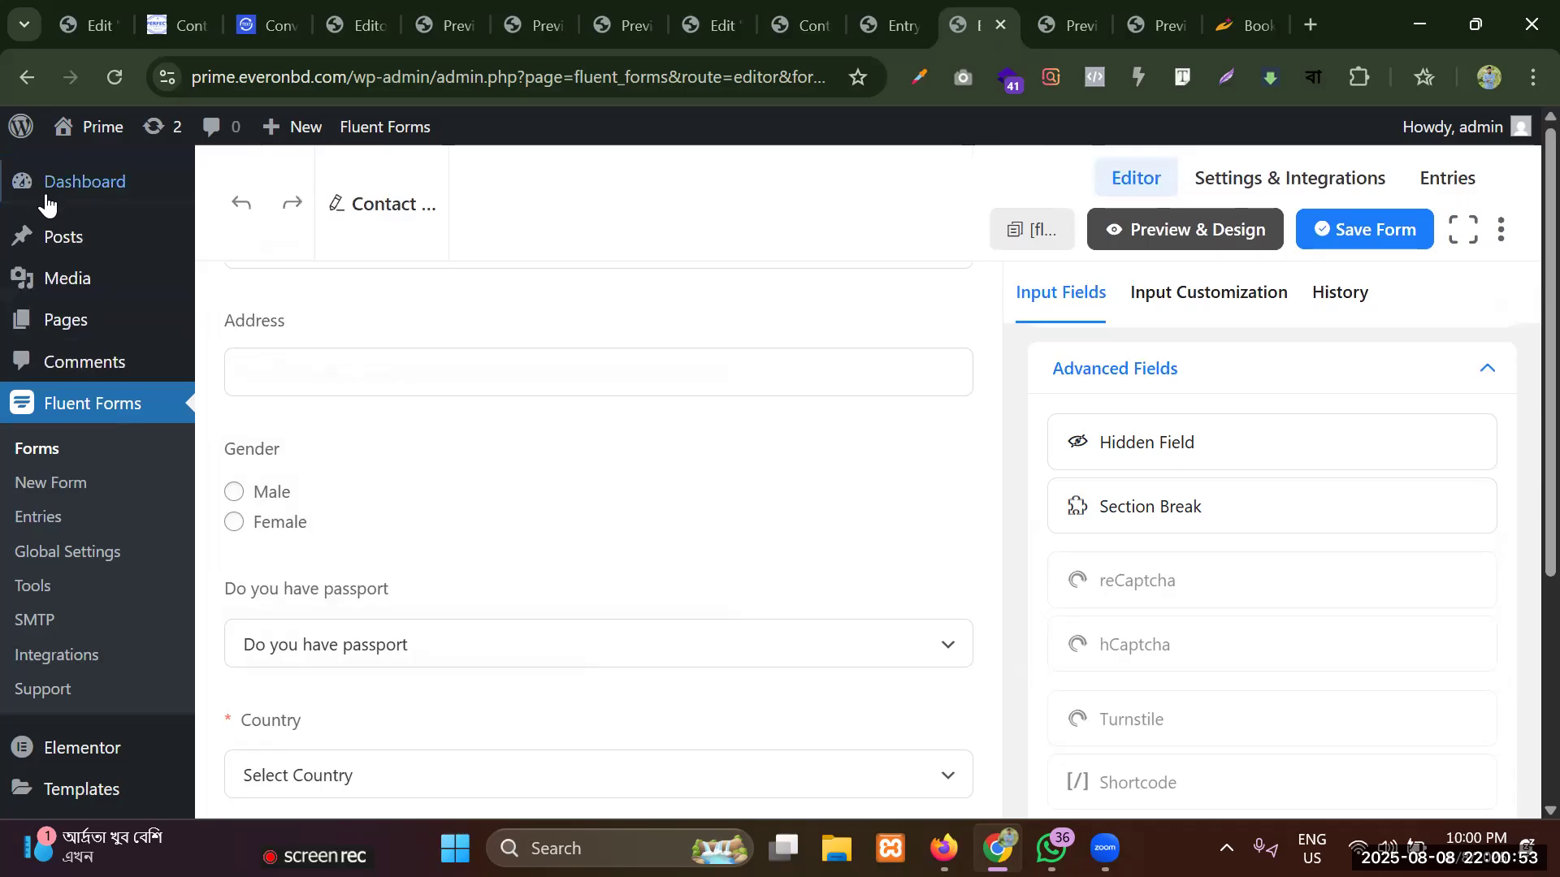
Go through the Advanced Fields again, comparing the greyed-out field types with the ones that can be added.
{"action": "scroll", "coordinate": [1159, 434], "scroll_direction": "down", "scroll_amount": 12}
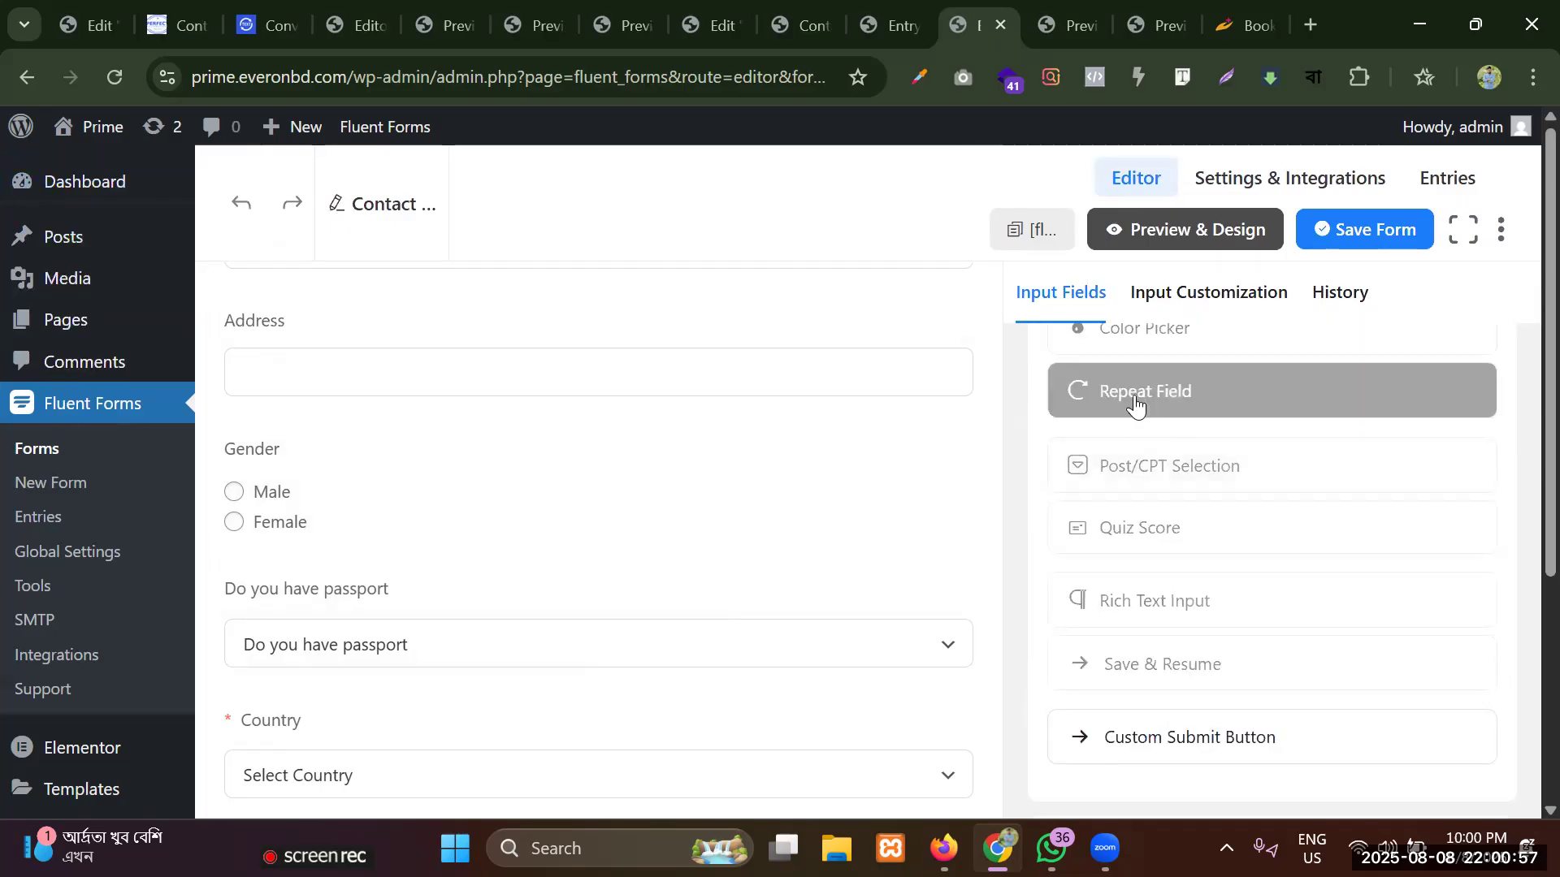
{"action": "scroll", "coordinate": [1167, 447], "scroll_direction": "up", "scroll_amount": 6}
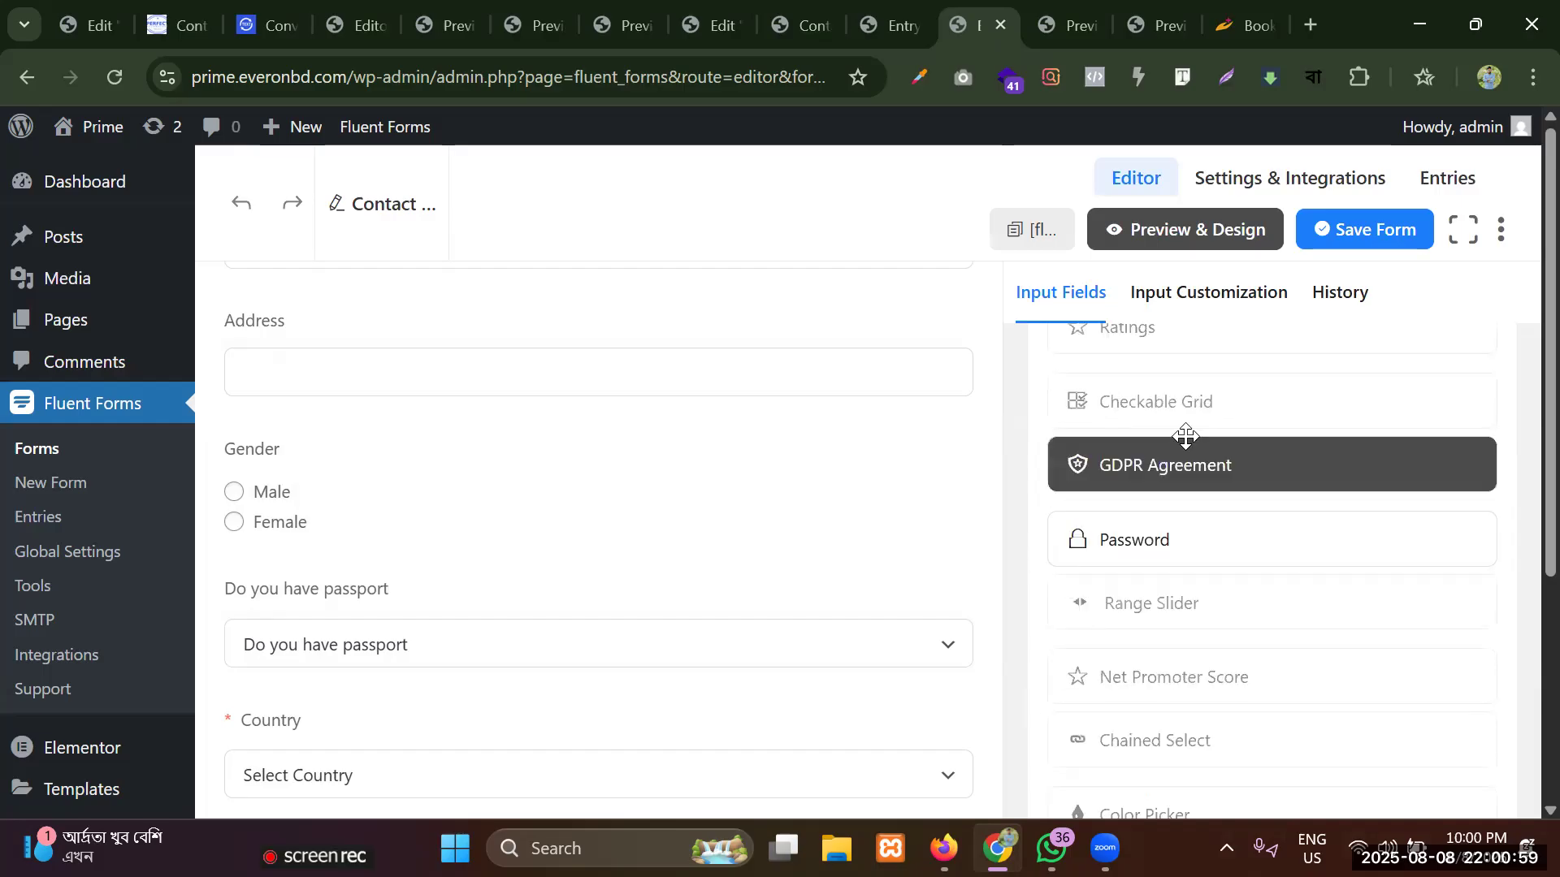
{"action": "scroll", "coordinate": [1168, 445], "scroll_direction": "down", "scroll_amount": 3}
{"action": "scroll", "coordinate": [1169, 446], "scroll_direction": "down", "scroll_amount": 6}
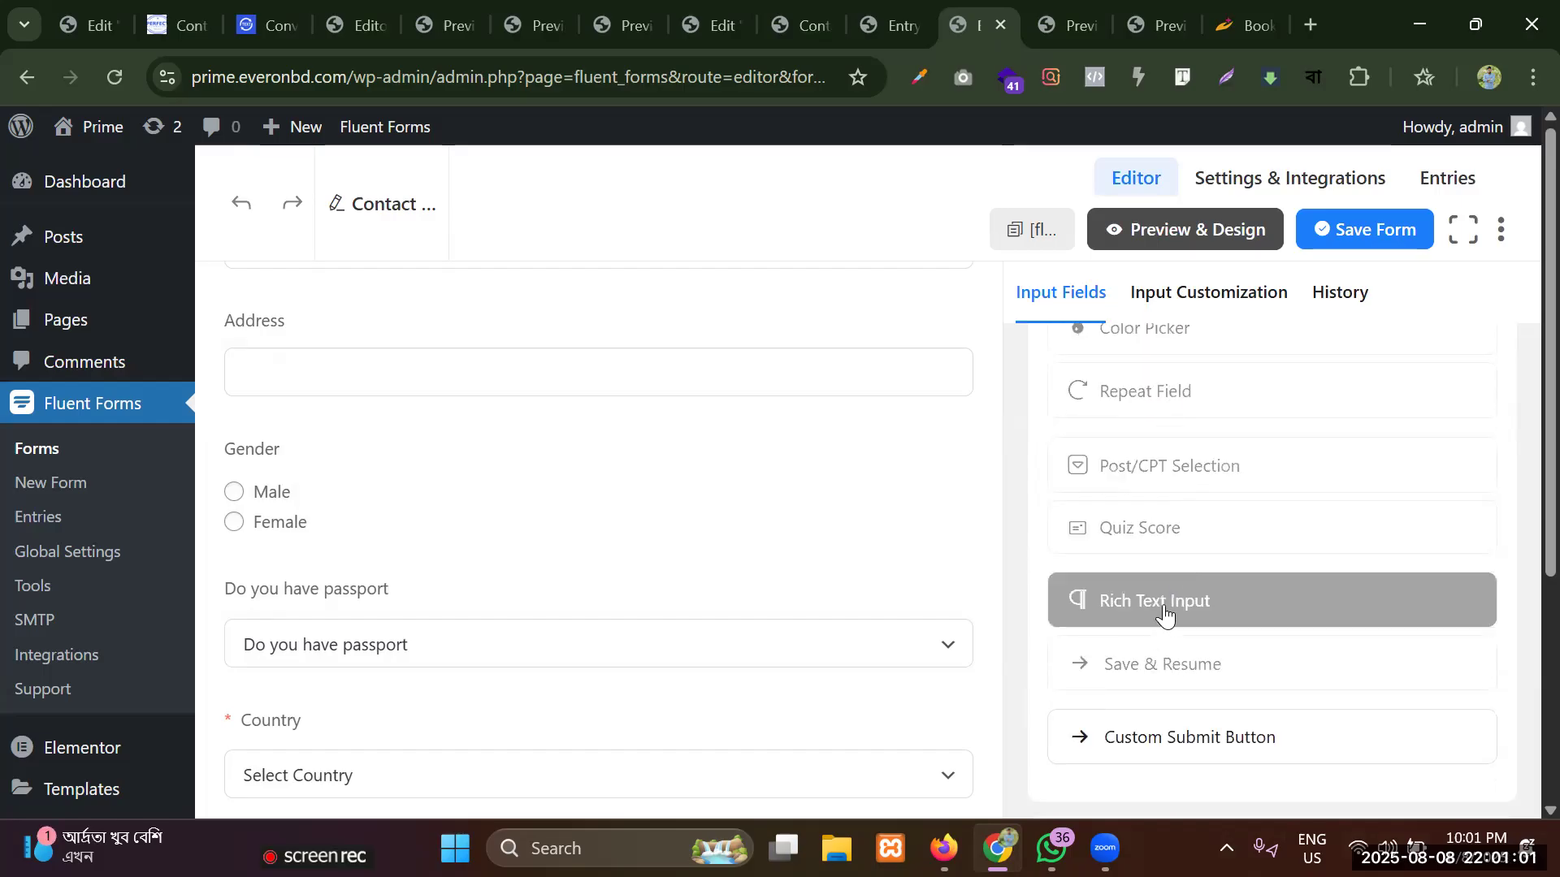
{"action": "scroll", "coordinate": [1168, 594], "scroll_direction": "up", "scroll_amount": 5}
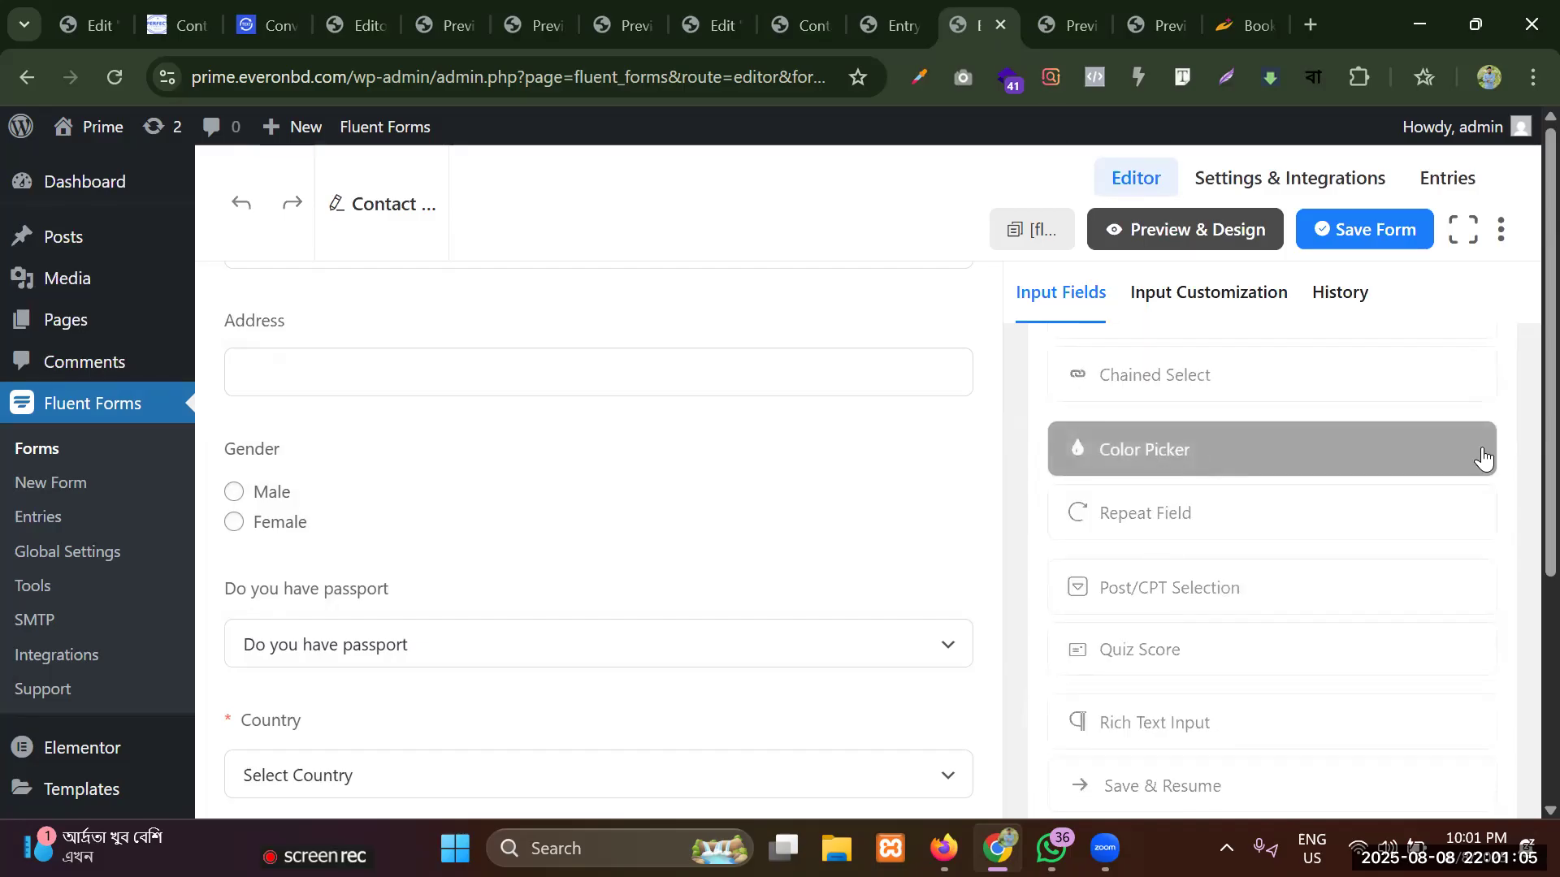
{"action": "scroll", "coordinate": [1200, 475], "scroll_direction": "up", "scroll_amount": 2}
{"action": "scroll", "coordinate": [1198, 488], "scroll_direction": "up", "scroll_amount": 3}
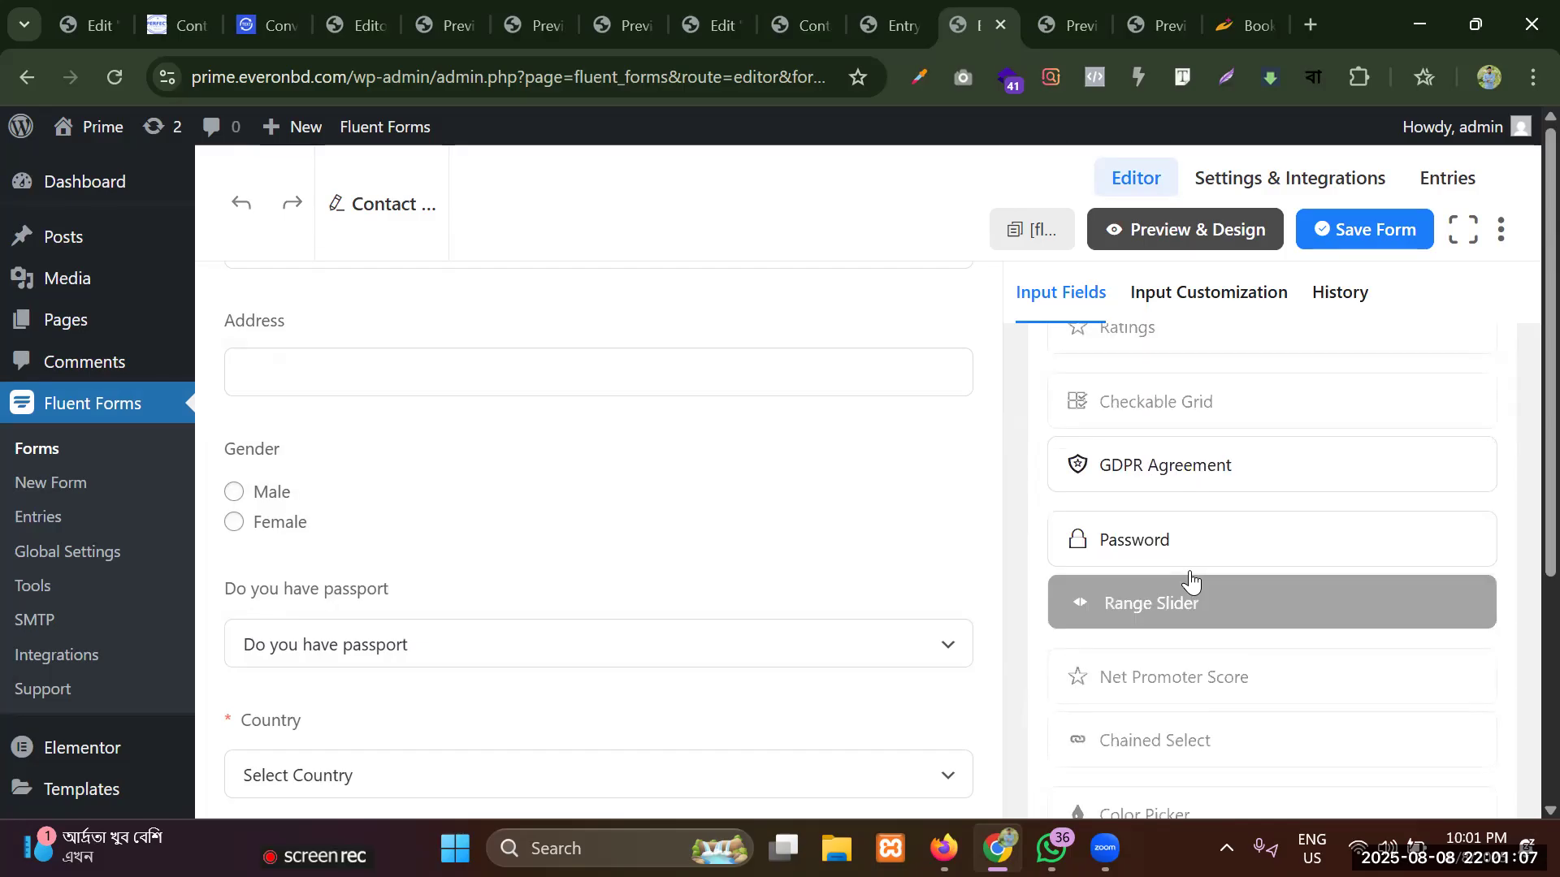
{"action": "scroll", "coordinate": [1135, 569], "scroll_direction": "up", "scroll_amount": 2}
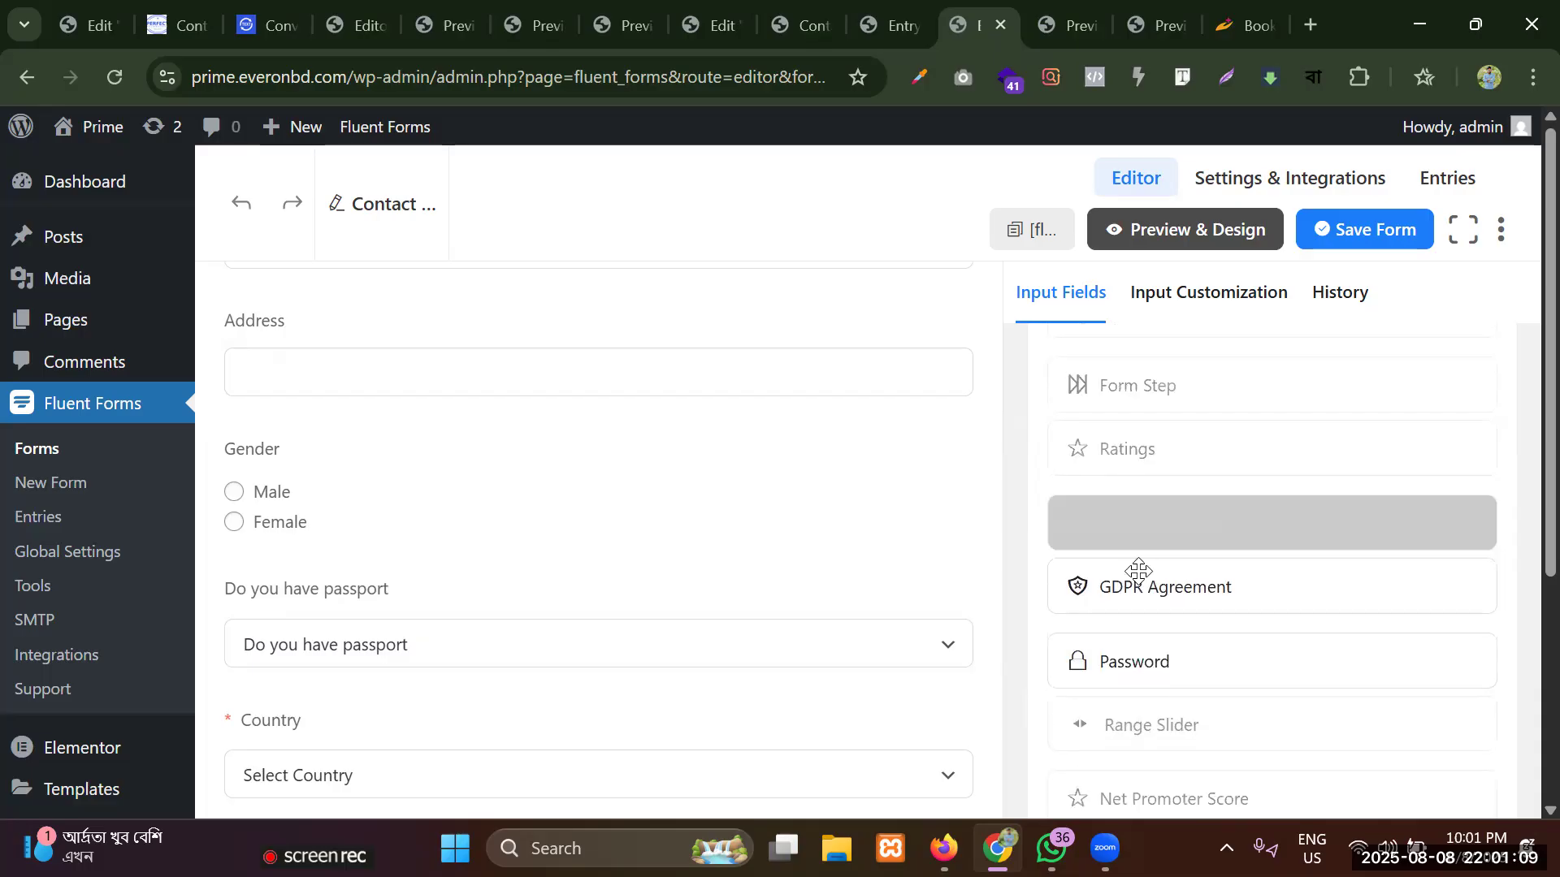
{"action": "scroll", "coordinate": [1148, 572], "scroll_direction": "up", "scroll_amount": 3}
{"action": "scroll", "coordinate": [1149, 571], "scroll_direction": "up", "scroll_amount": 3}
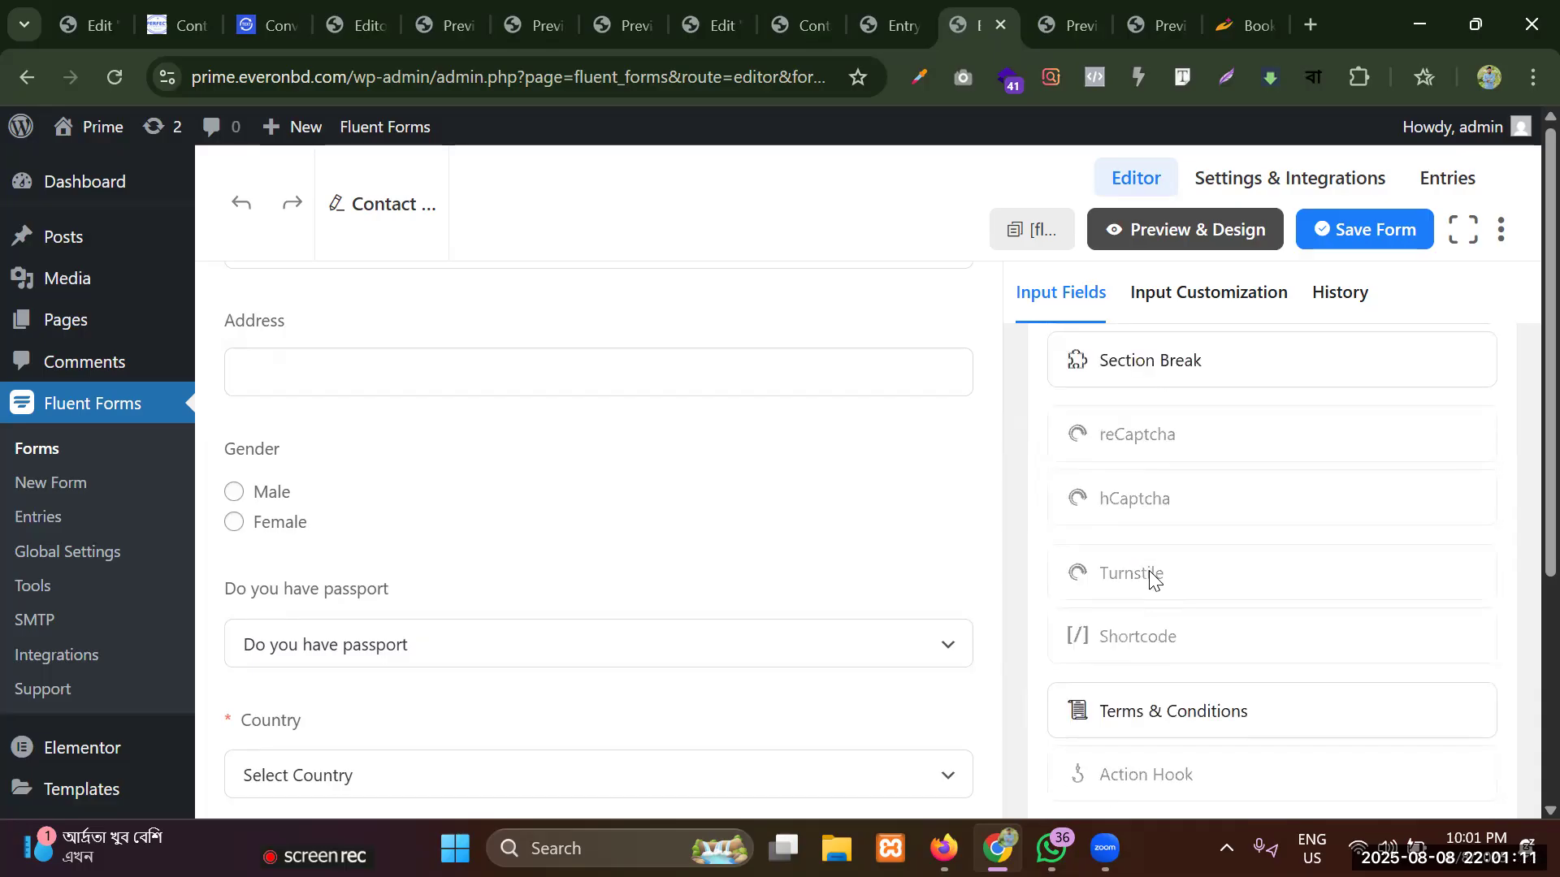
{"action": "scroll", "coordinate": [1156, 557], "scroll_direction": "up", "scroll_amount": 2}
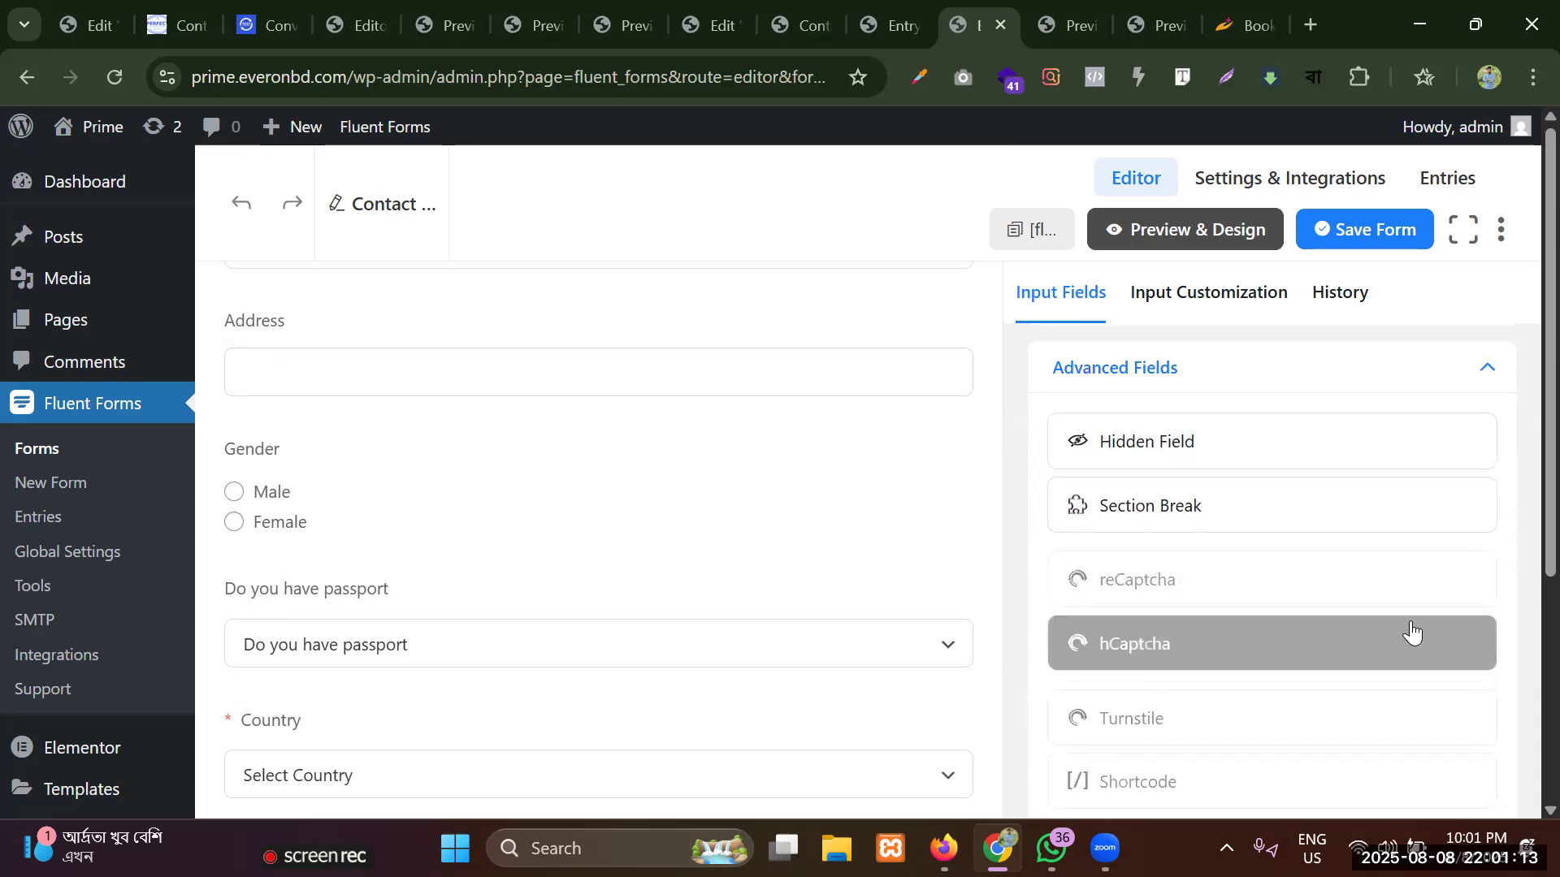
{"action": "scroll", "coordinate": [1236, 658], "scroll_direction": "up", "scroll_amount": 2}
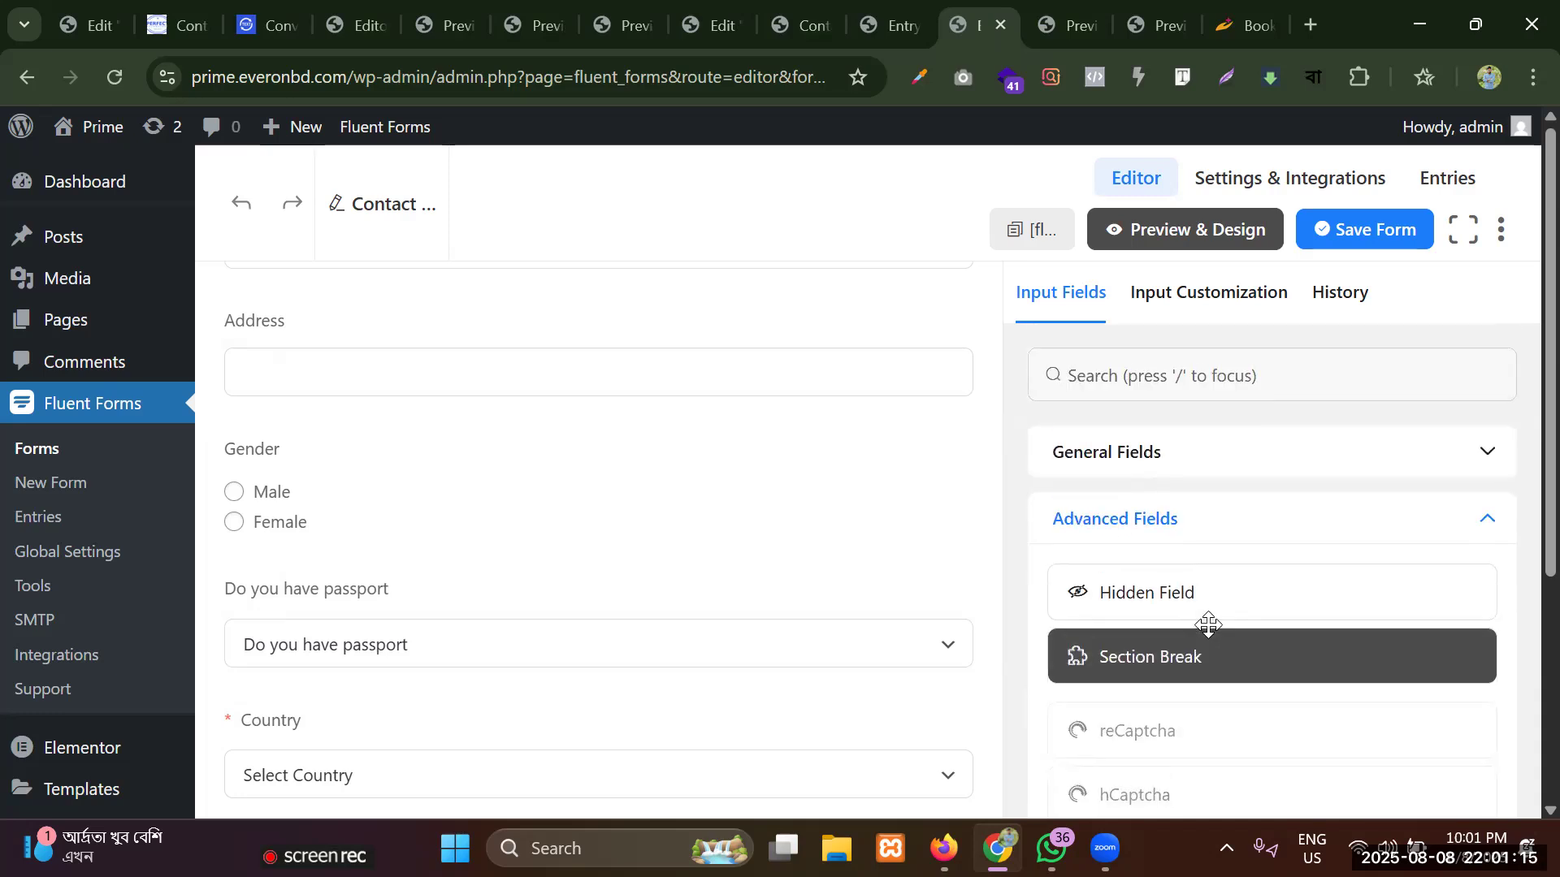
Expand the General Fields group and look through its field types down to Custom HTML and Phone.
{"action": "scroll", "coordinate": [1206, 627], "scroll_direction": "up", "scroll_amount": 1}
{"action": "left_click", "coordinate": [1152, 459]}
{"action": "scroll", "coordinate": [1159, 557], "scroll_direction": "down", "scroll_amount": 9}
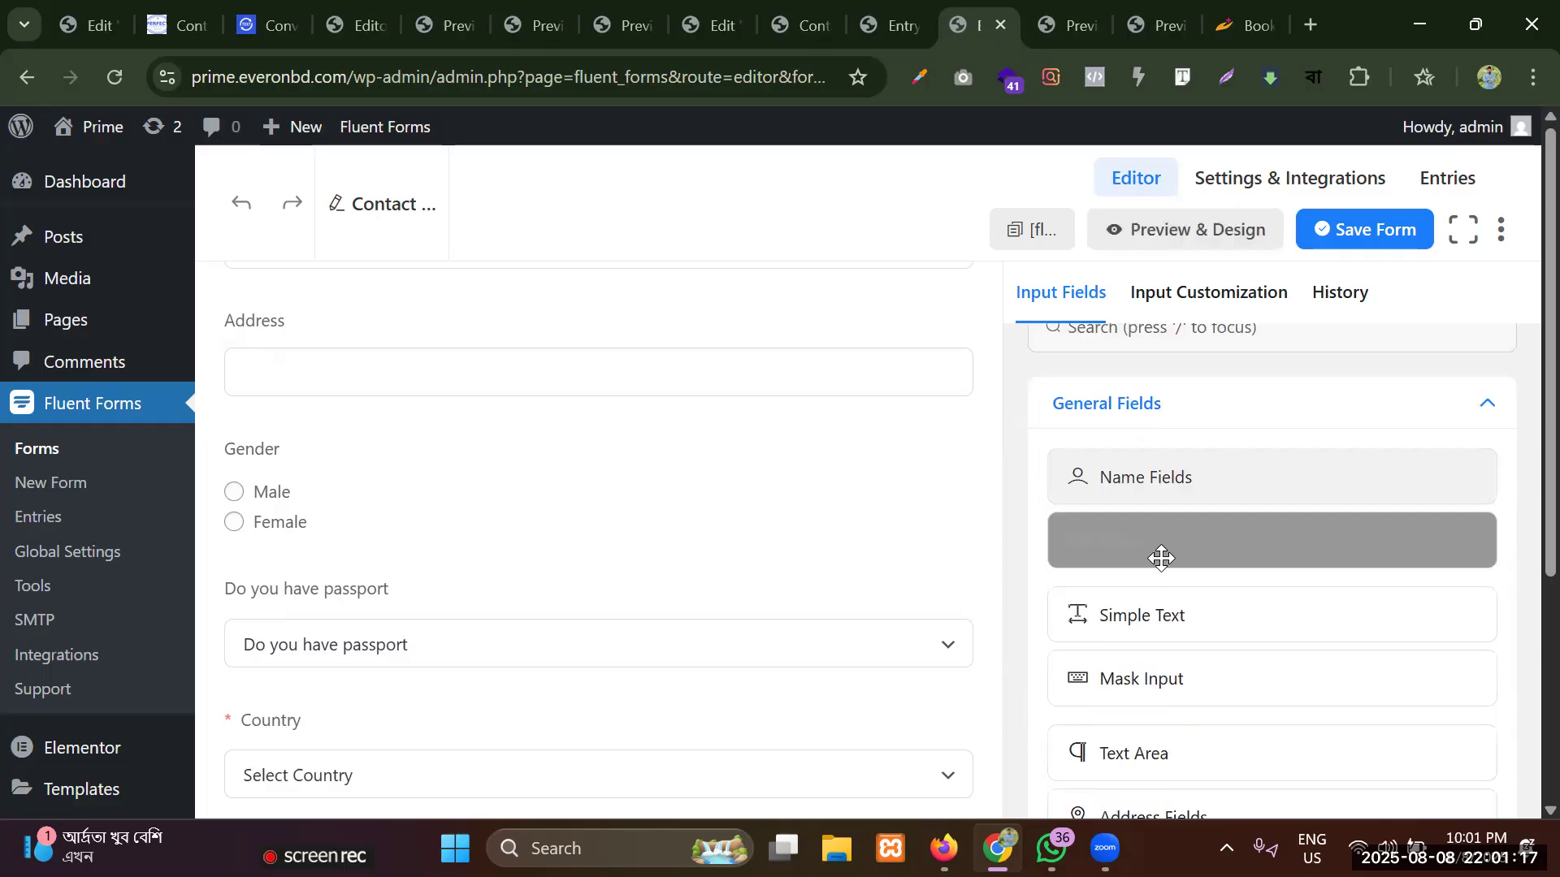
{"action": "scroll", "coordinate": [1159, 522], "scroll_direction": "down", "scroll_amount": 3}
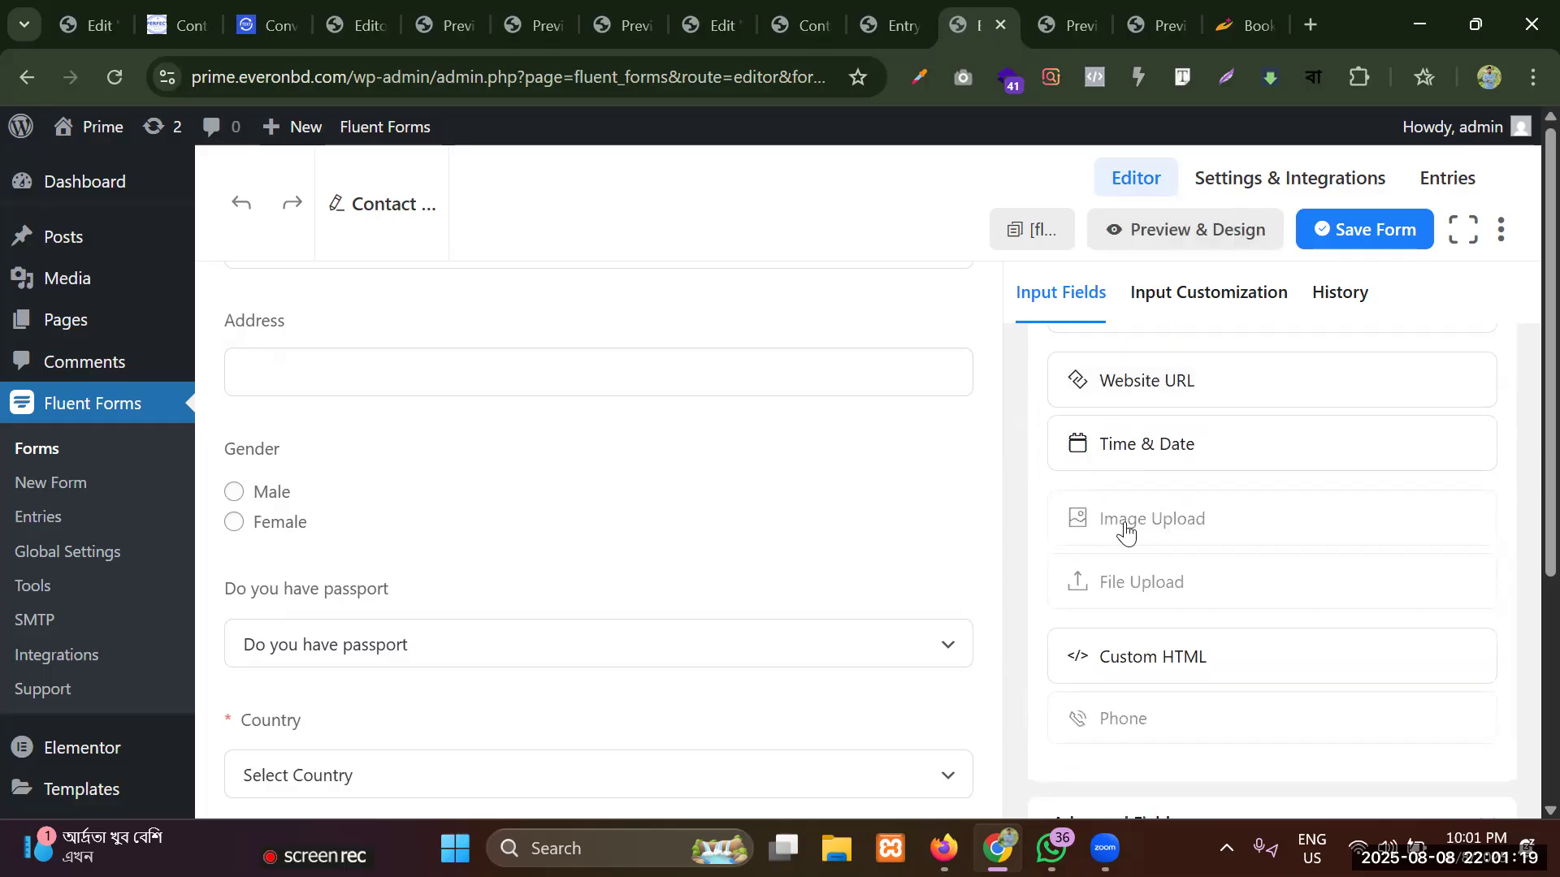
Review the remaining General Fields types down to Phone and return to the start of the field list.
{"action": "scroll", "coordinate": [1163, 599], "scroll_direction": "down", "scroll_amount": 1}
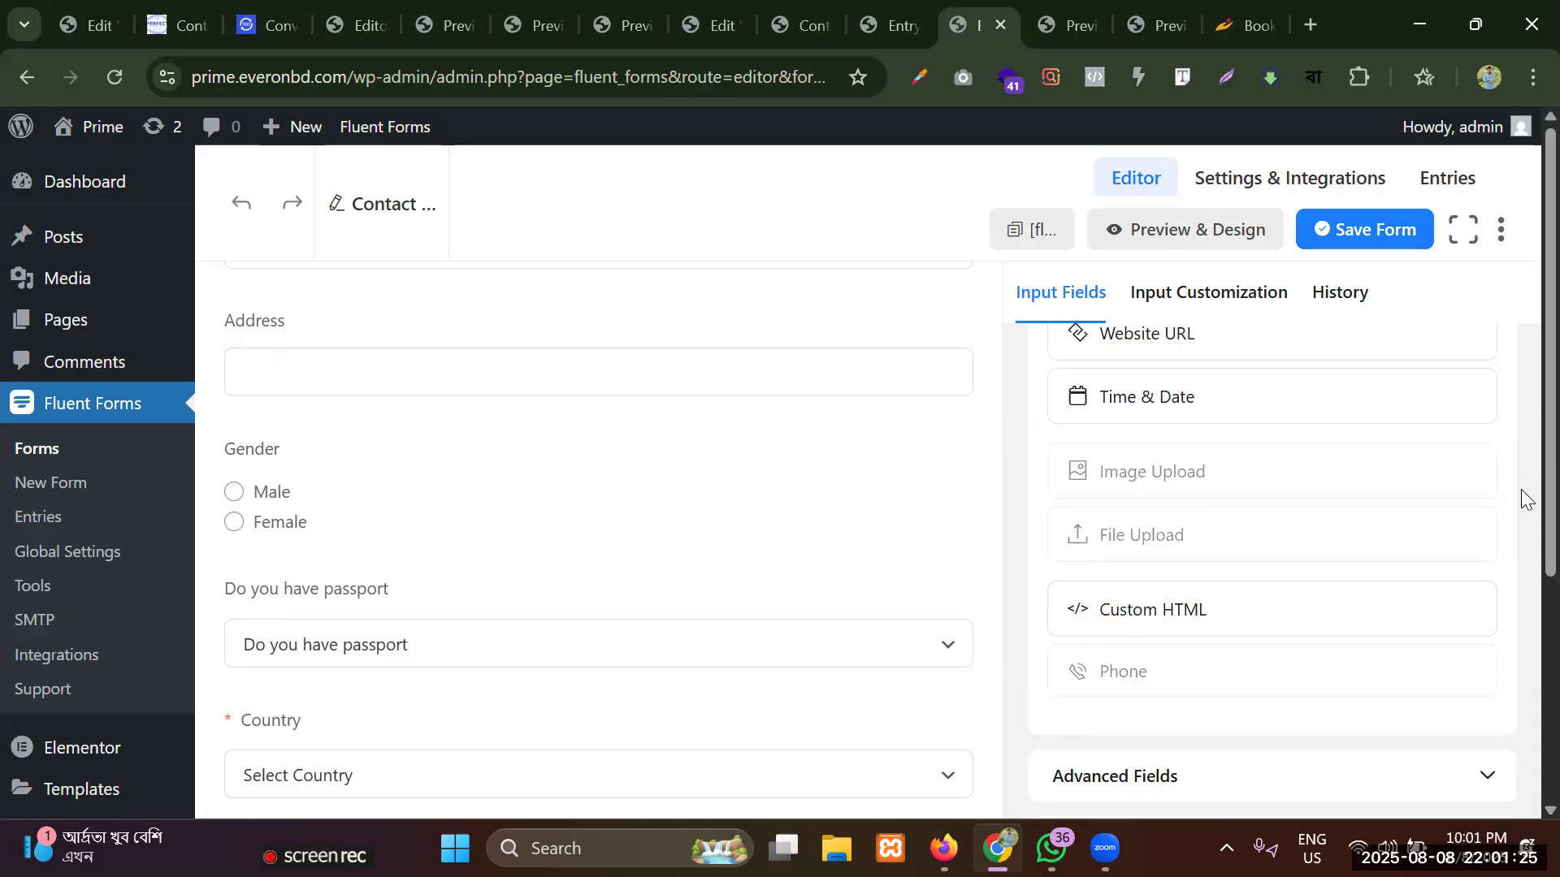
{"action": "mouse_move", "coordinate": [850, 8]}
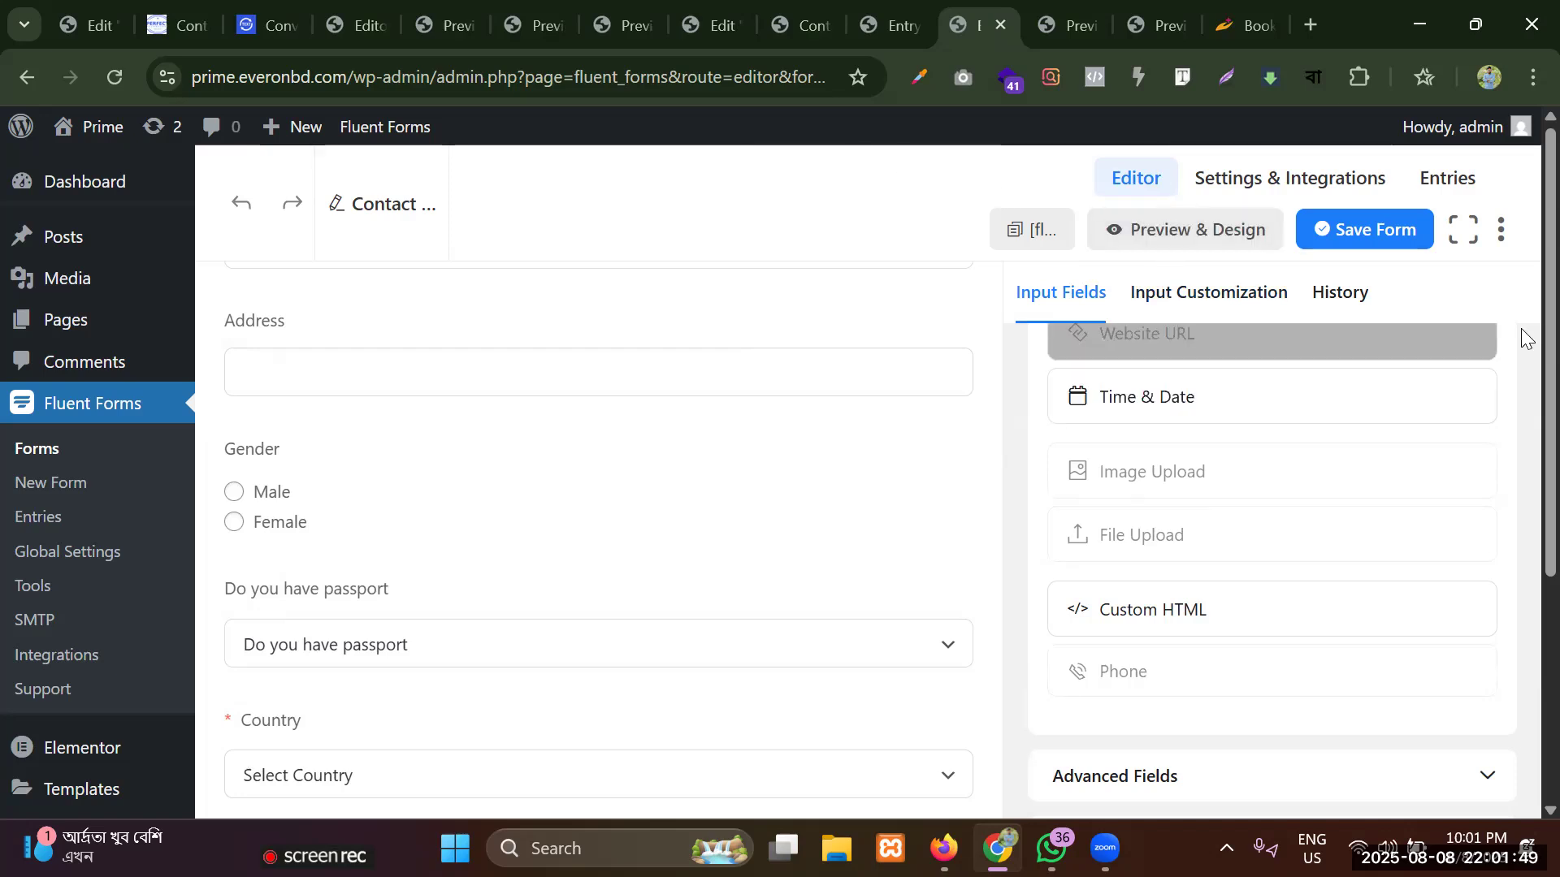
{"action": "scroll", "coordinate": [1522, 406], "scroll_direction": "down", "scroll_amount": 4}
{"action": "scroll", "coordinate": [1521, 447], "scroll_direction": "up", "scroll_amount": 2}
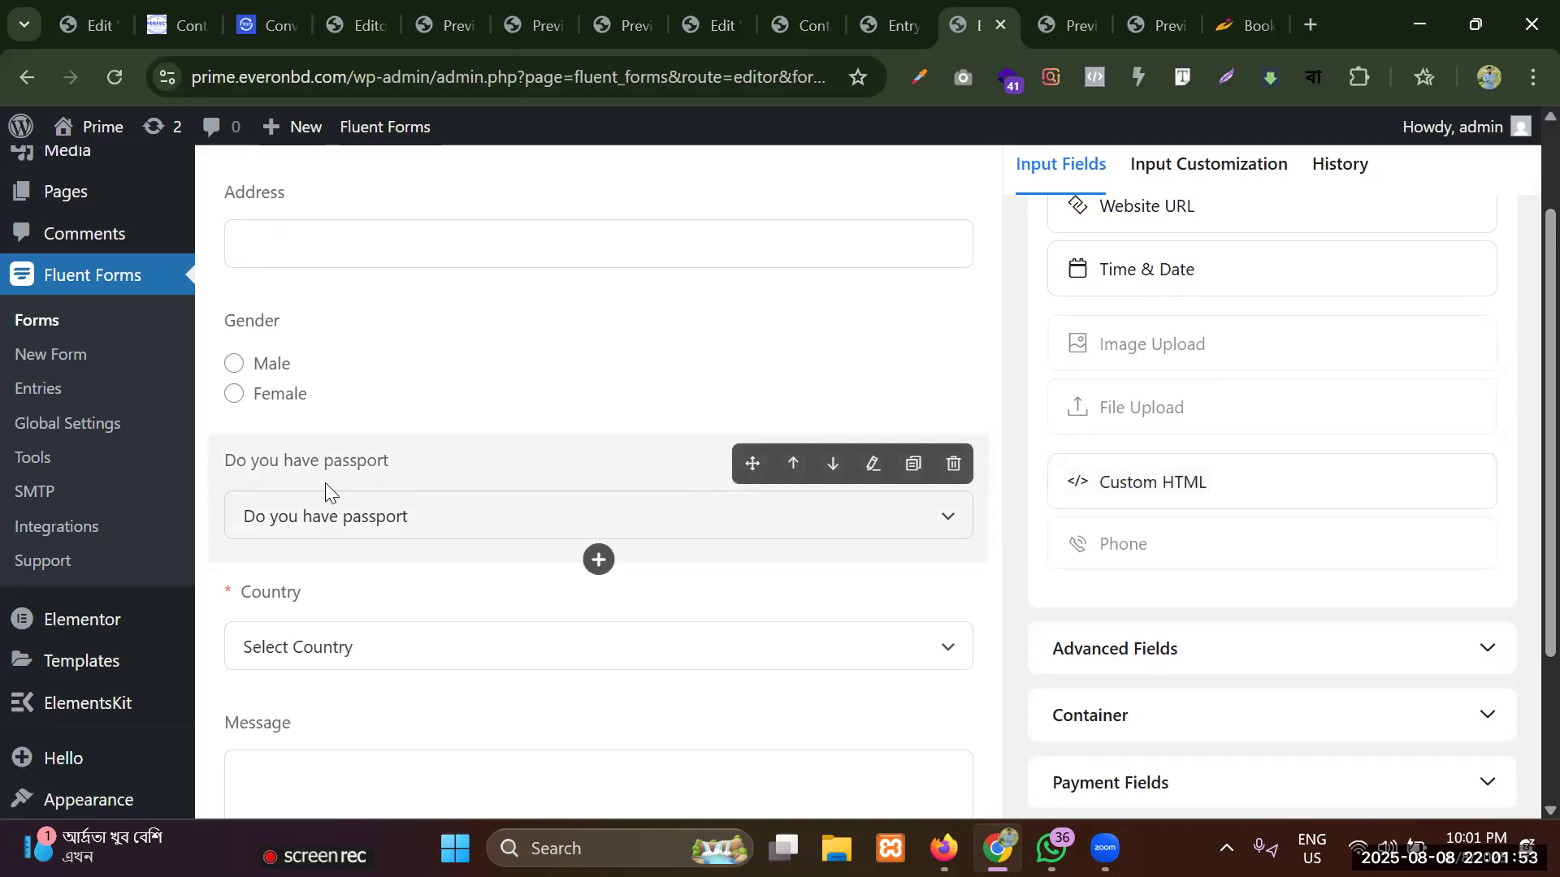
{"action": "scroll", "coordinate": [1170, 382], "scroll_direction": "up", "scroll_amount": 3}
{"action": "scroll", "coordinate": [1164, 375], "scroll_direction": "up", "scroll_amount": 8}
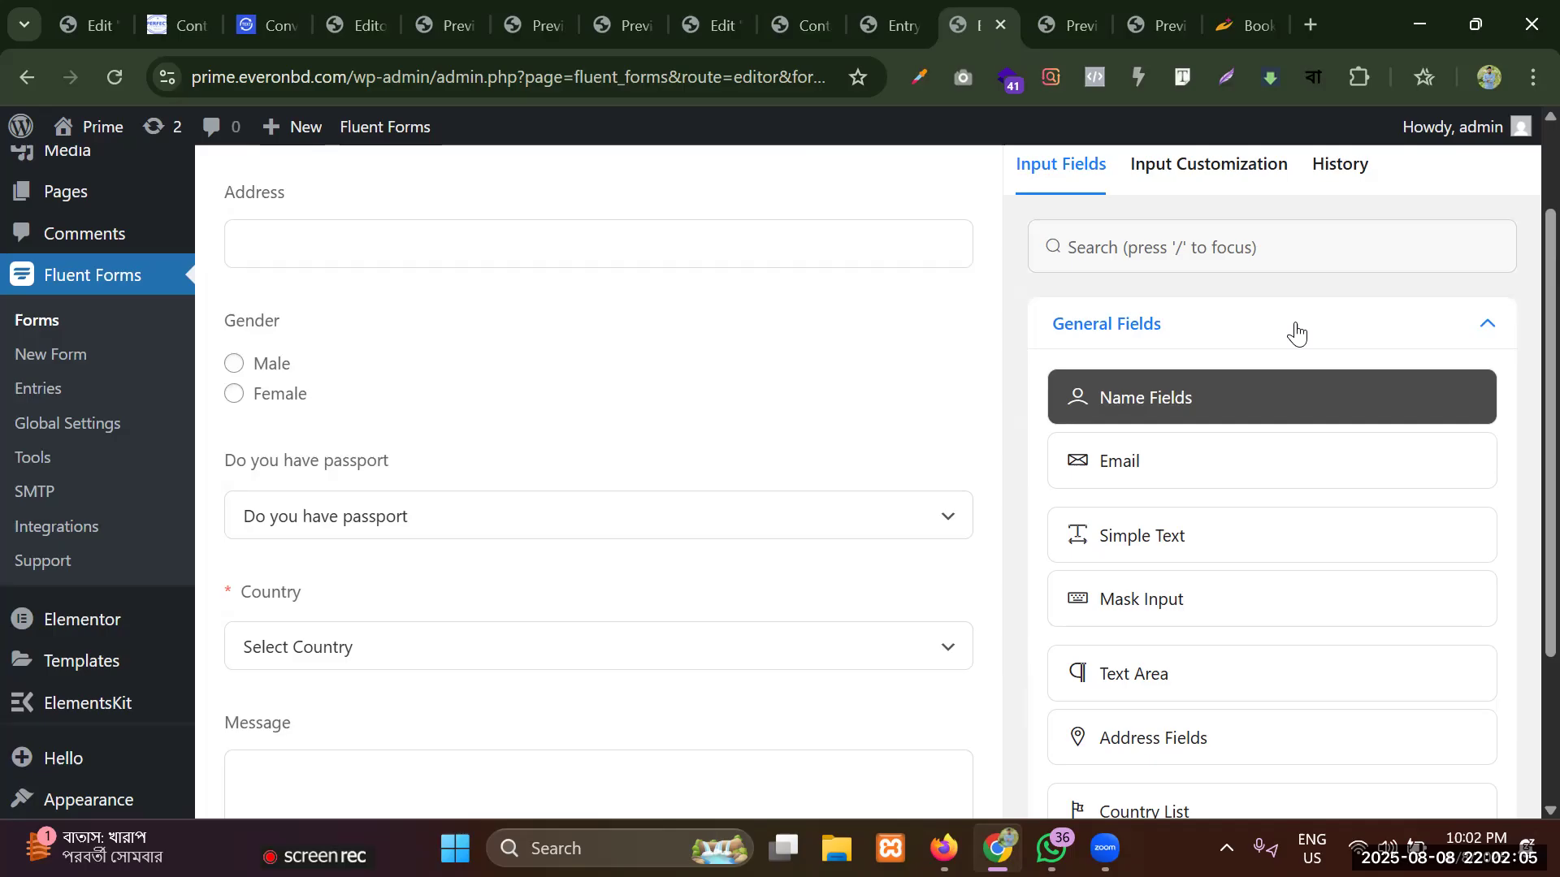
{"action": "left_click", "coordinate": [1484, 830]}
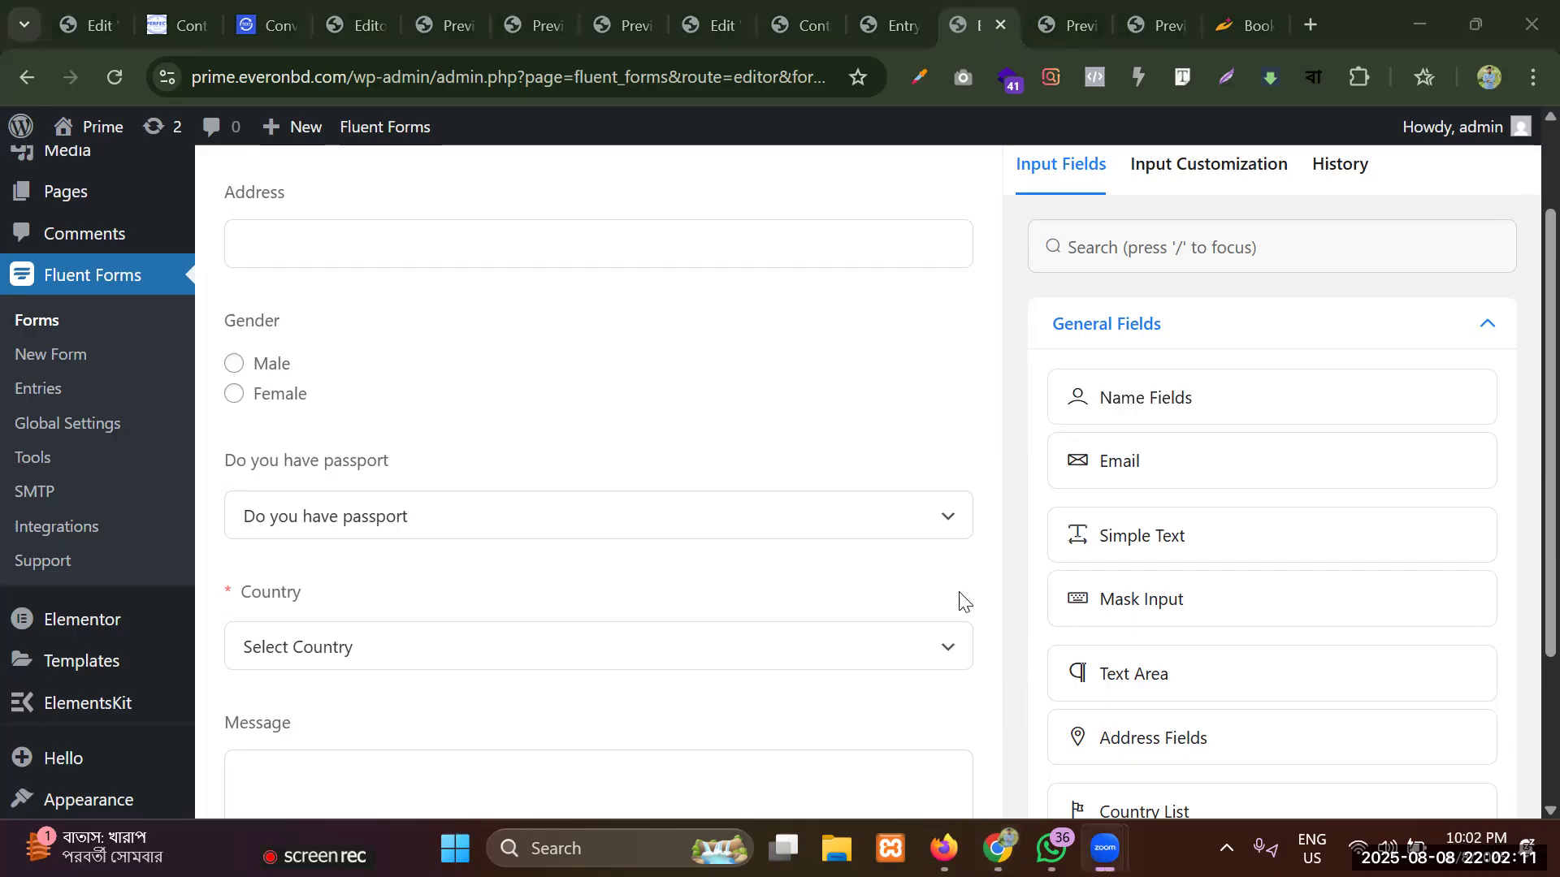
{"action": "left_click", "coordinate": [1019, 536]}
{"action": "left_click_drag", "start_coordinate": [1550, 569], "coordinate": [1550, 588]}
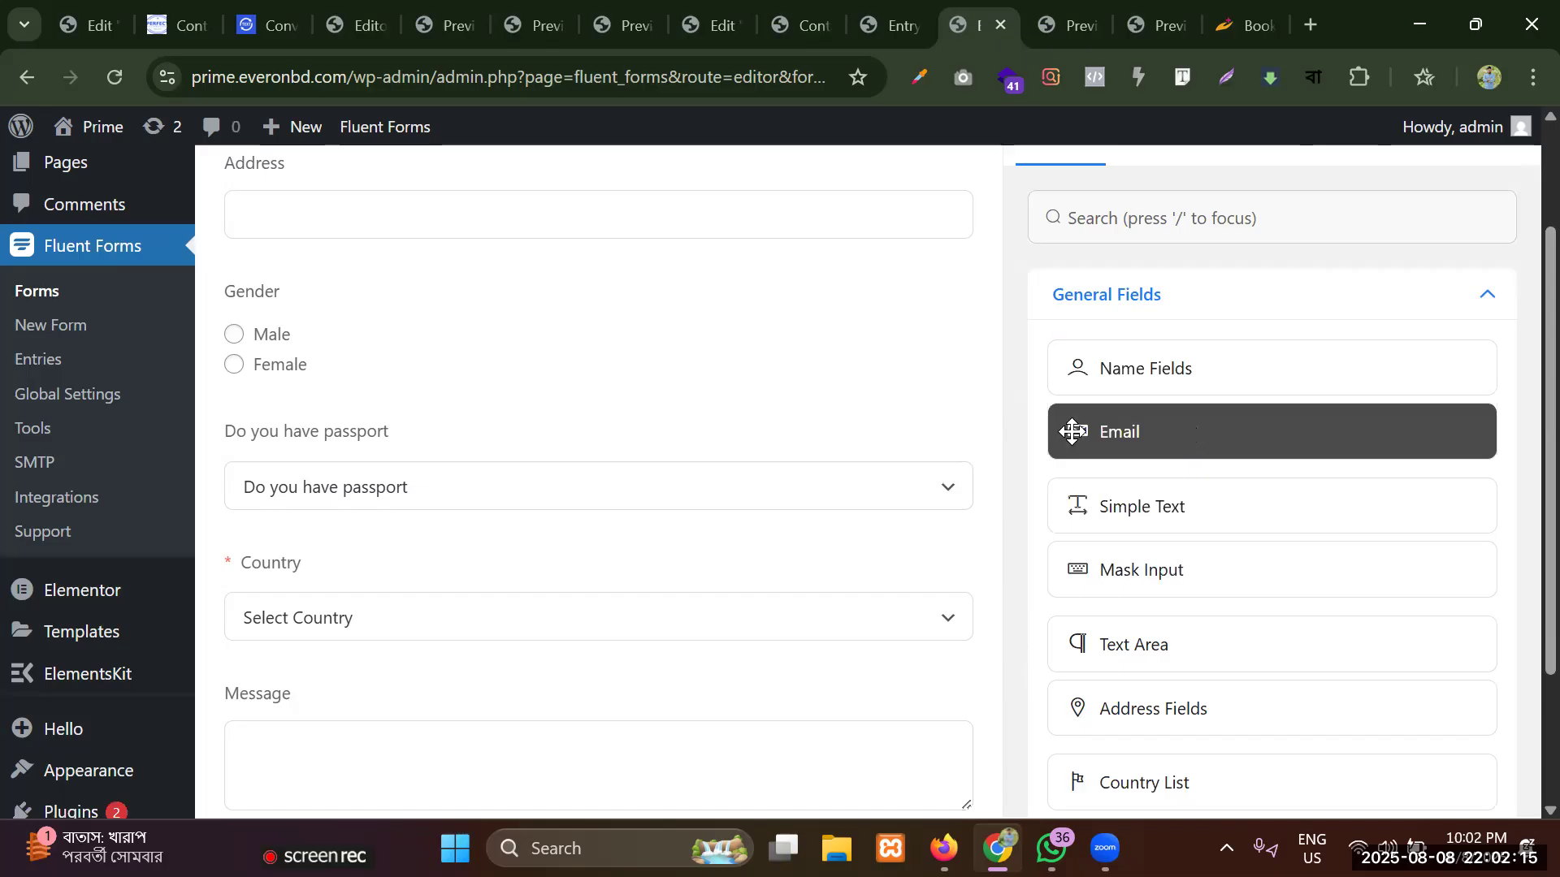
Look over the form from the Name field down and go through the General Fields types once more.
{"action": "scroll", "coordinate": [345, 431], "scroll_direction": "up", "scroll_amount": 6}
{"action": "scroll", "coordinate": [653, 358], "scroll_direction": "up", "scroll_amount": 3}
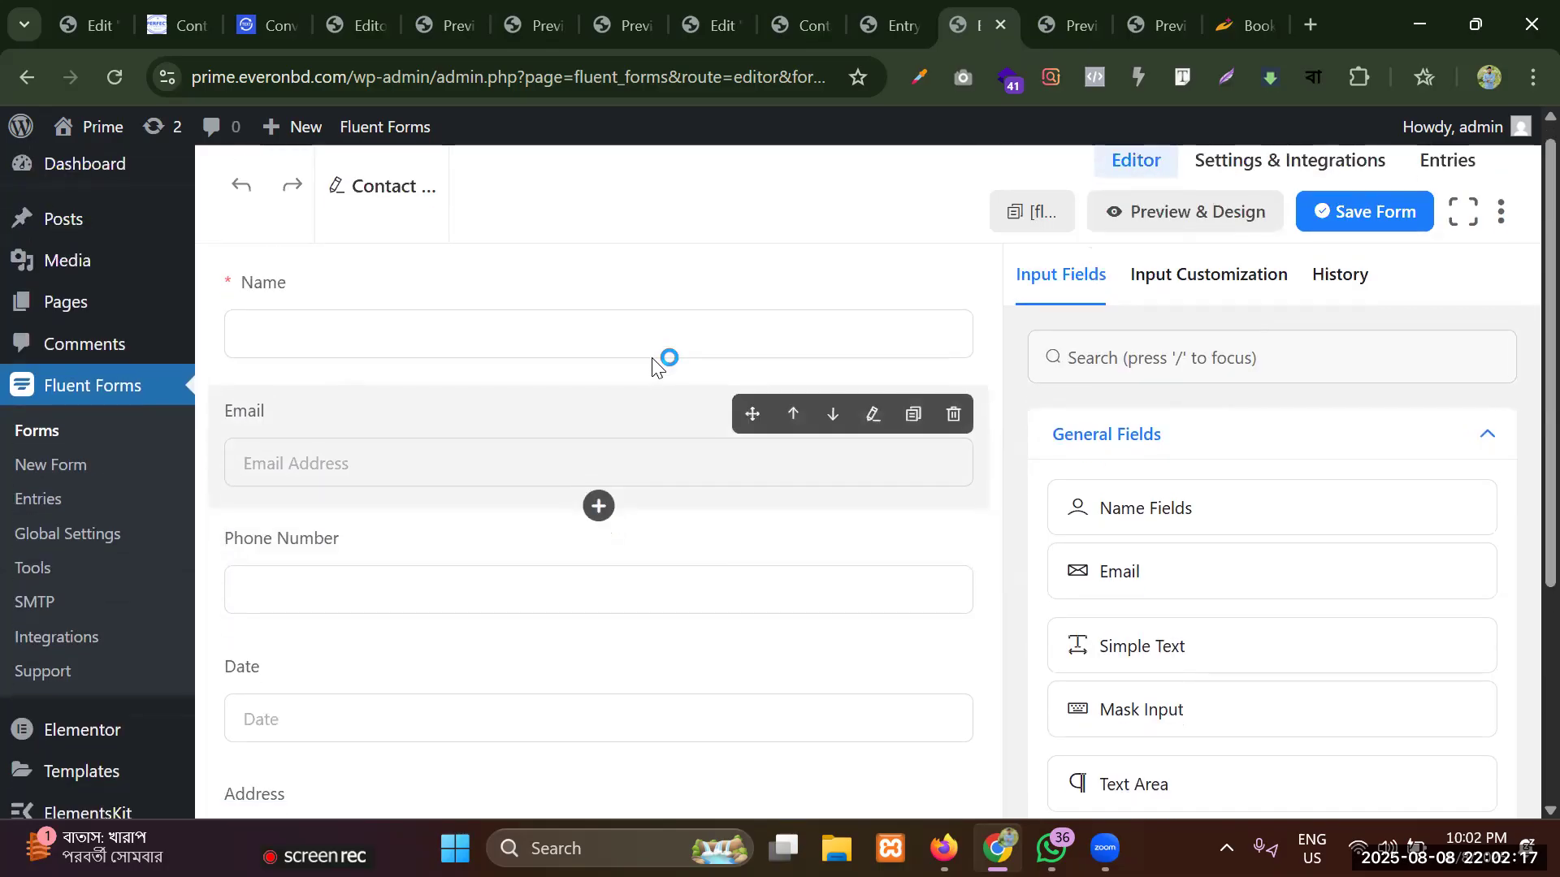
{"action": "scroll", "coordinate": [652, 359], "scroll_direction": "down", "scroll_amount": 4}
{"action": "scroll", "coordinate": [653, 358], "scroll_direction": "up", "scroll_amount": 1}
{"action": "scroll", "coordinate": [653, 359], "scroll_direction": "up", "scroll_amount": 5}
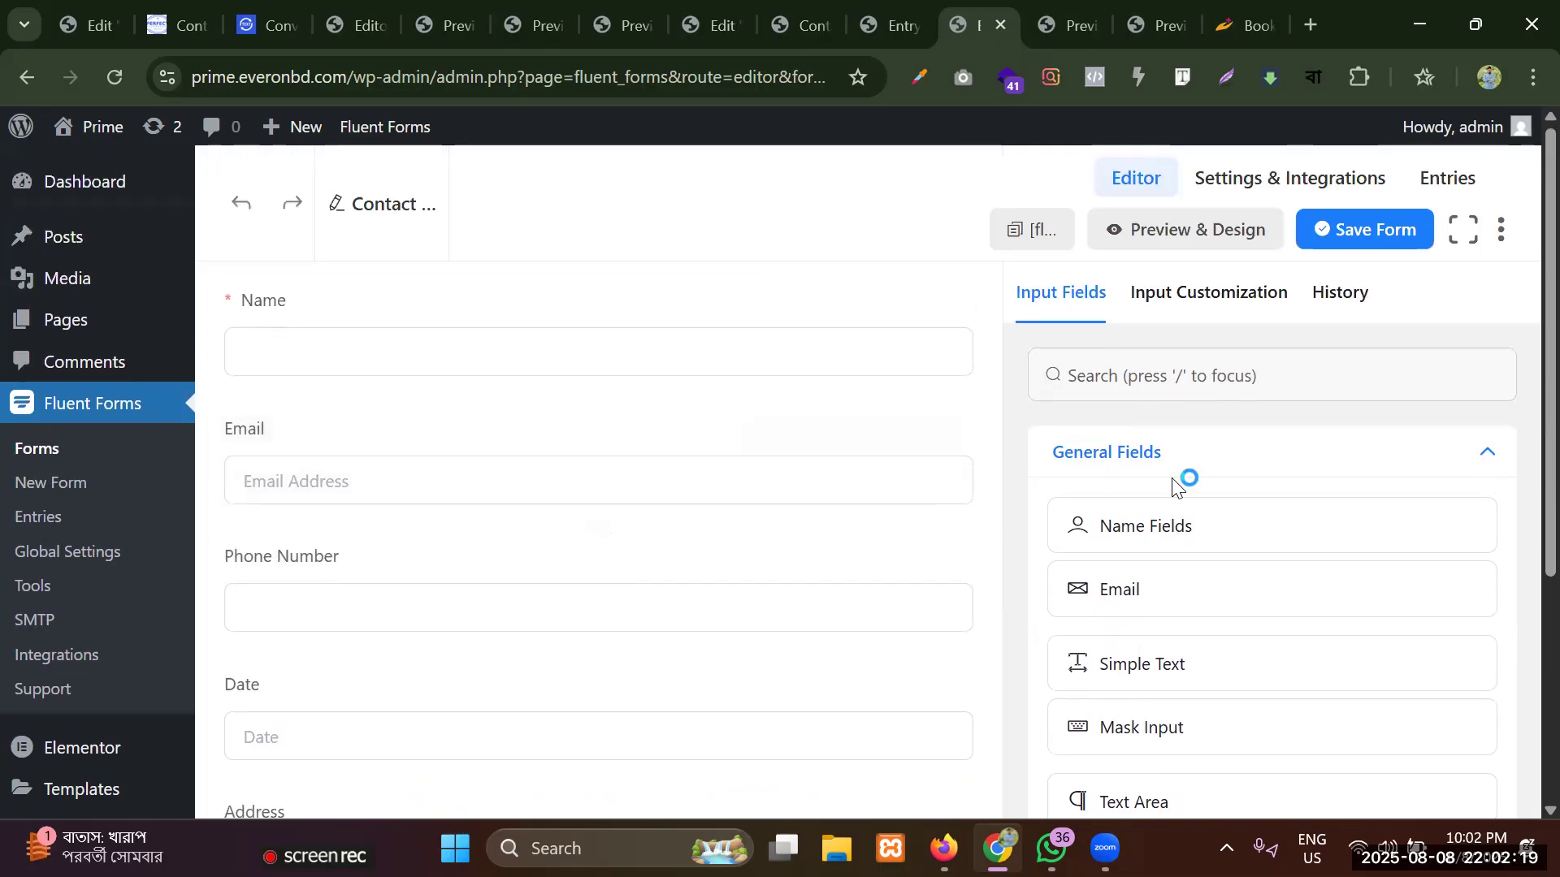
{"action": "left_click", "coordinate": [1152, 460]}
{"action": "left_click", "coordinate": [1153, 461]}
{"action": "scroll", "coordinate": [1153, 460], "scroll_direction": "down", "scroll_amount": 4}
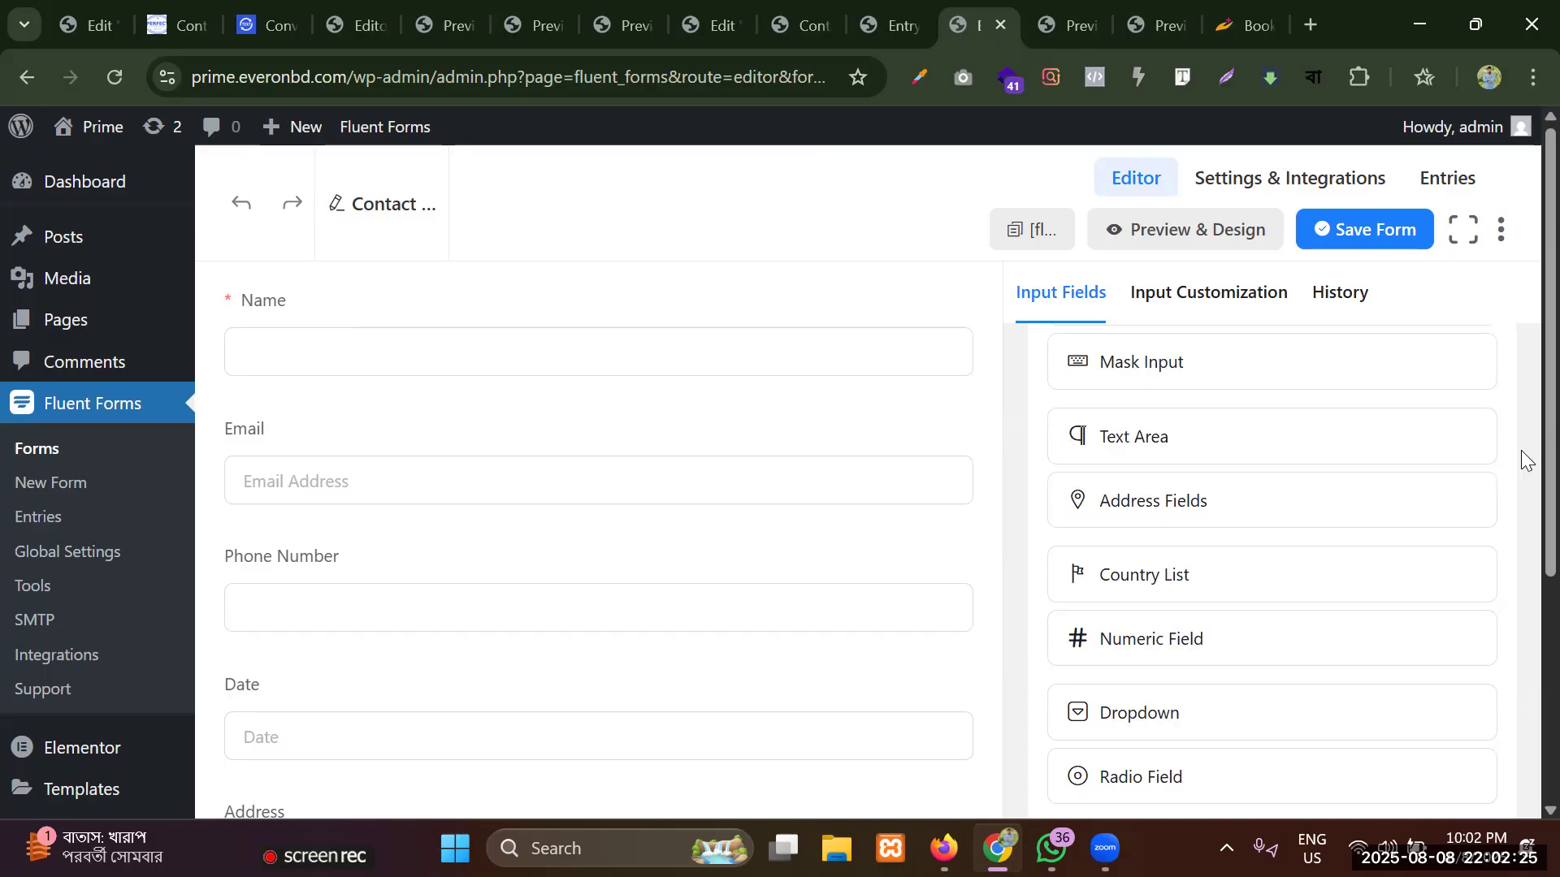
{"action": "scroll", "coordinate": [1520, 544], "scroll_direction": "down", "scroll_amount": 1}
{"action": "scroll", "coordinate": [1521, 556], "scroll_direction": "down", "scroll_amount": 1}
{"action": "scroll", "coordinate": [1521, 455], "scroll_direction": "up", "scroll_amount": 3}
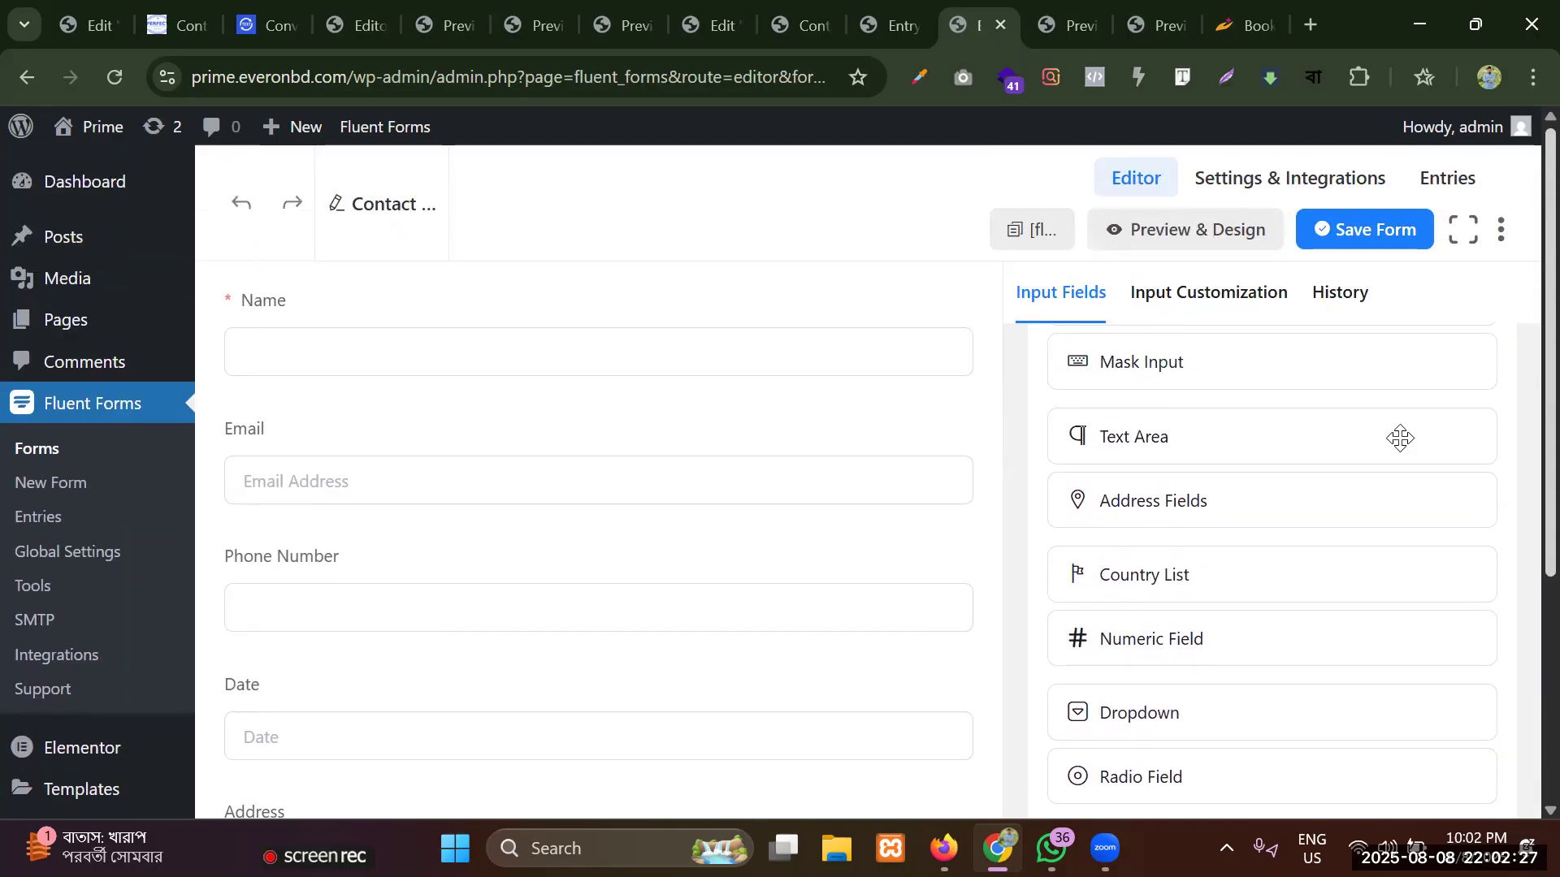
Check the form's History and the Name field's customization options, and return to the list of input fields.
{"action": "left_click", "coordinate": [1345, 297]}
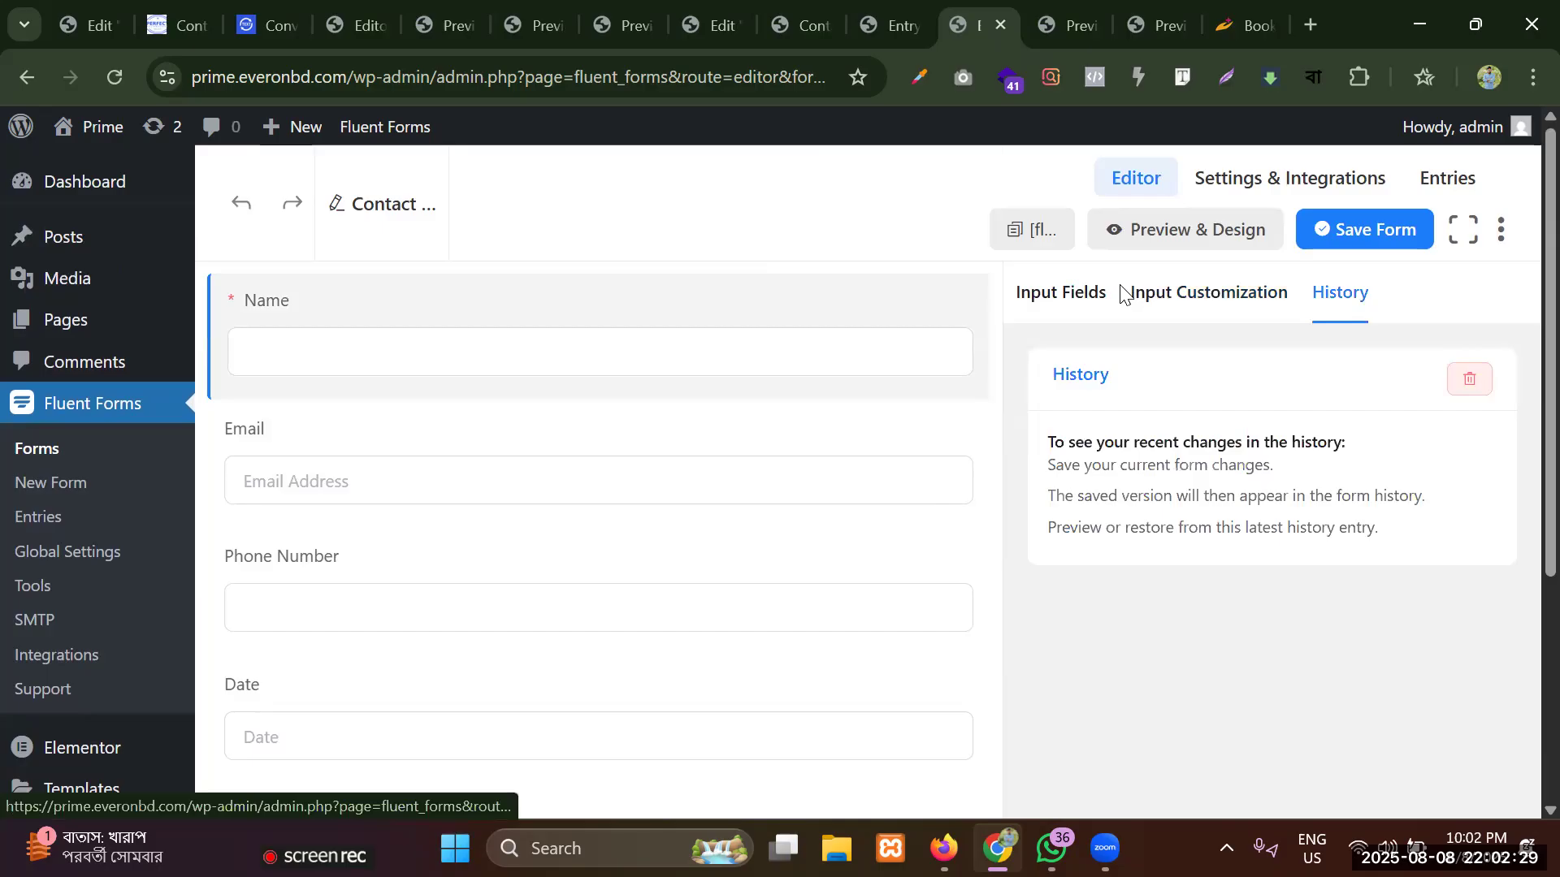
{"action": "left_click", "coordinate": [1097, 296]}
{"action": "left_click", "coordinate": [1215, 301]}
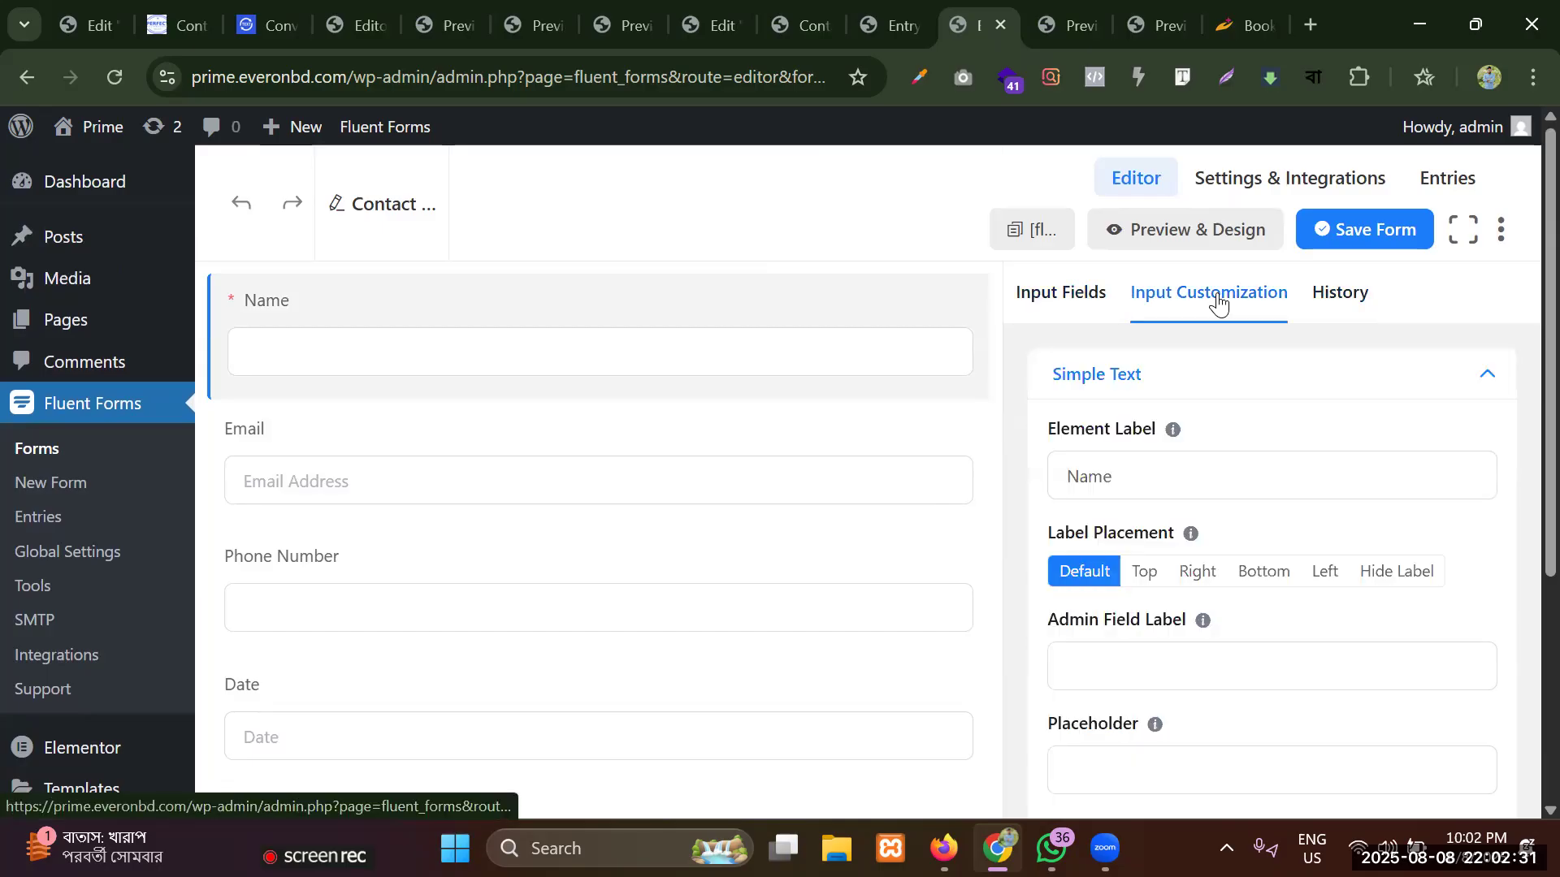
{"action": "left_click", "coordinate": [1361, 301]}
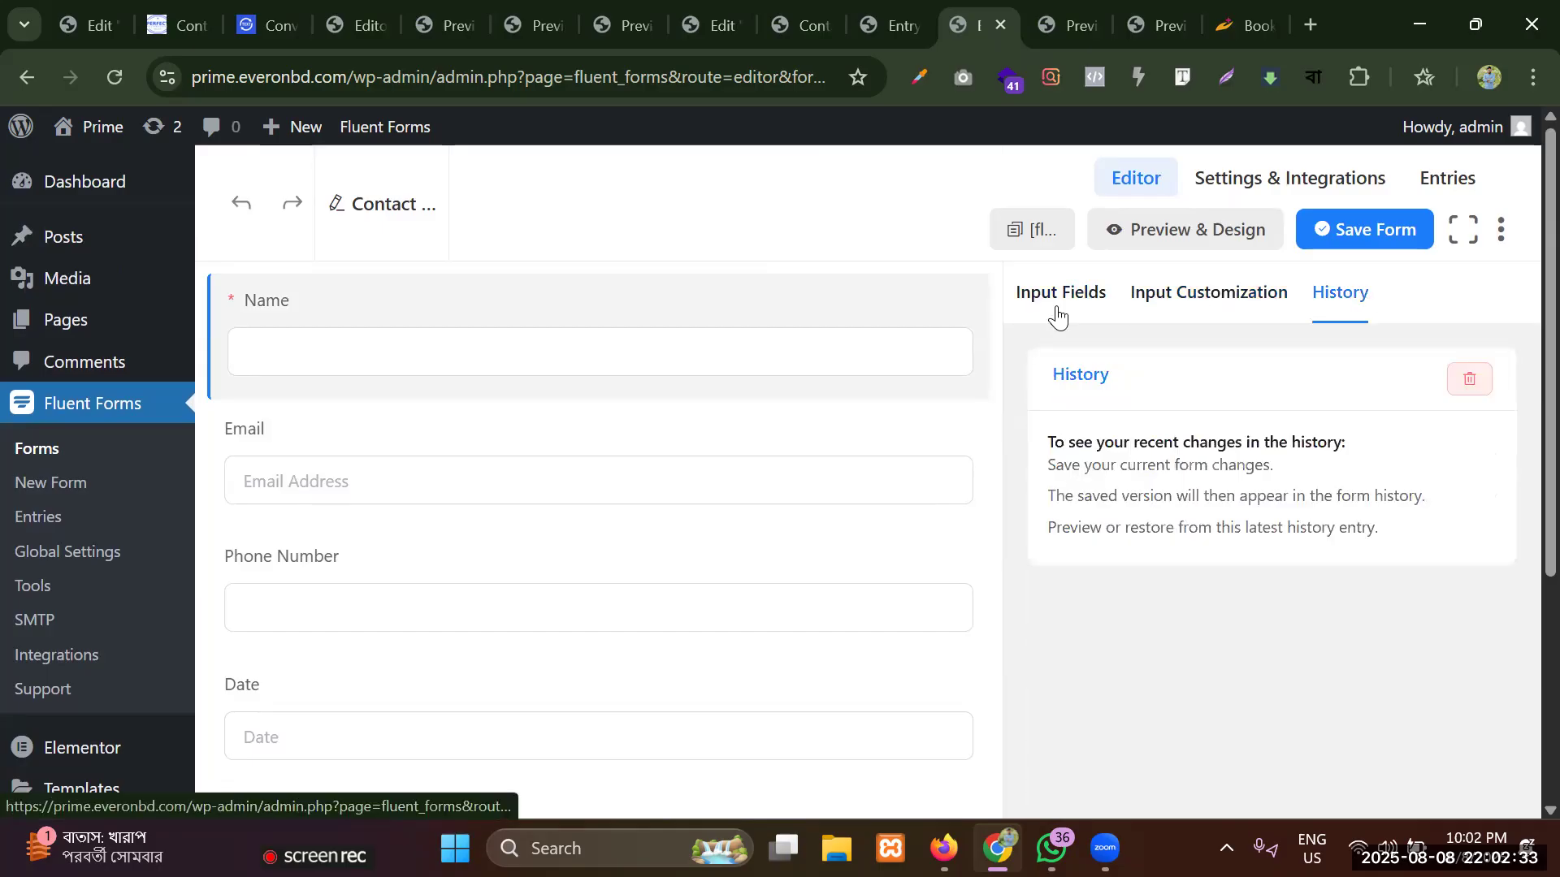
{"action": "left_click", "coordinate": [1033, 315]}
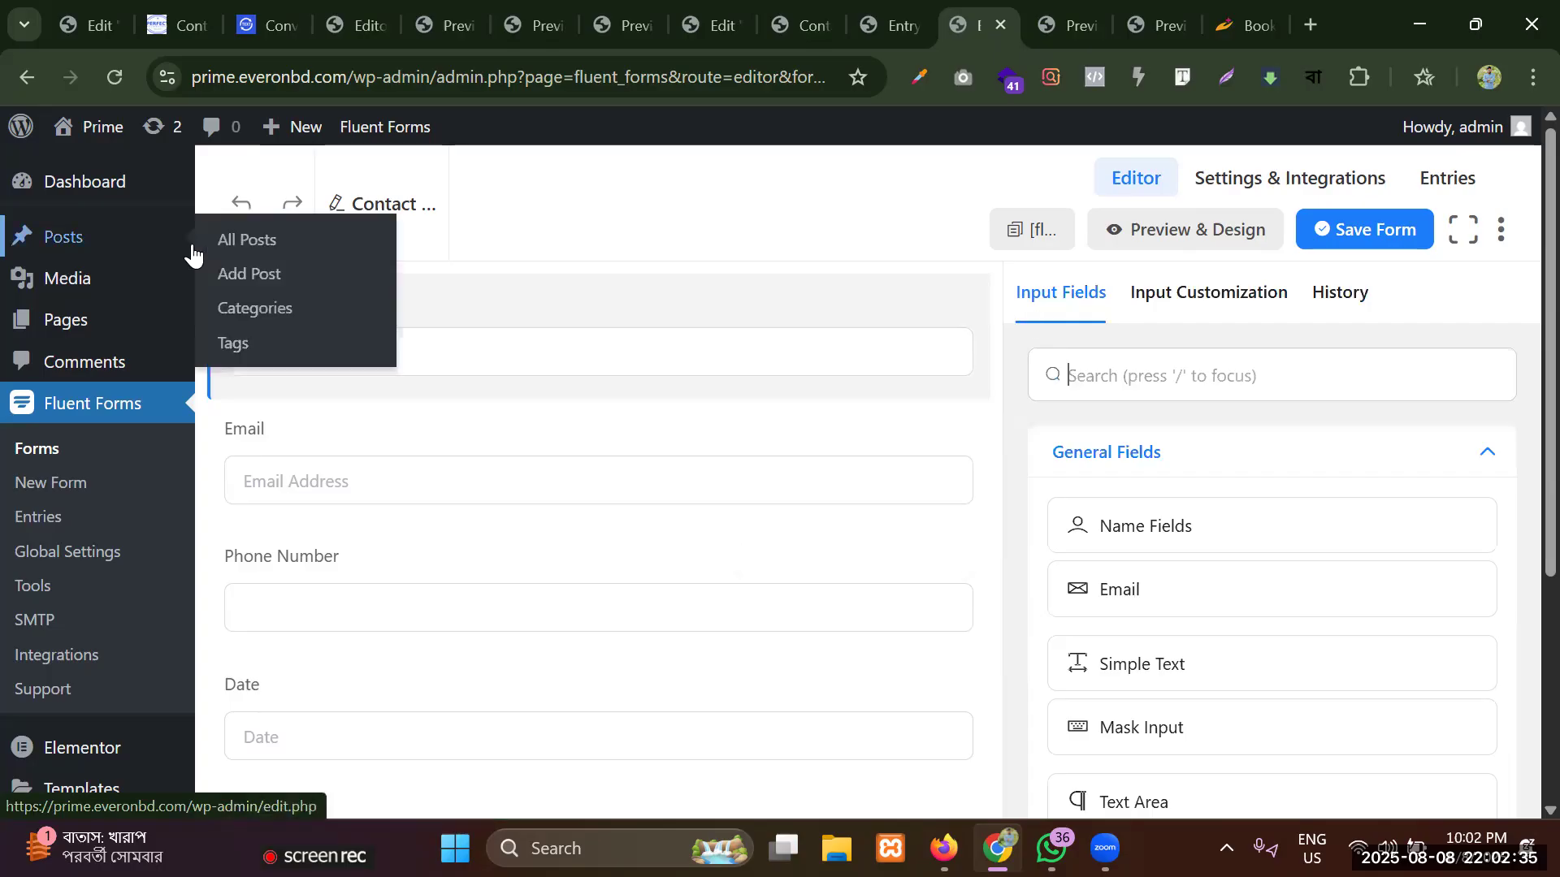
{"action": "scroll", "coordinate": [59, 404], "scroll_direction": "down", "scroll_amount": 4}
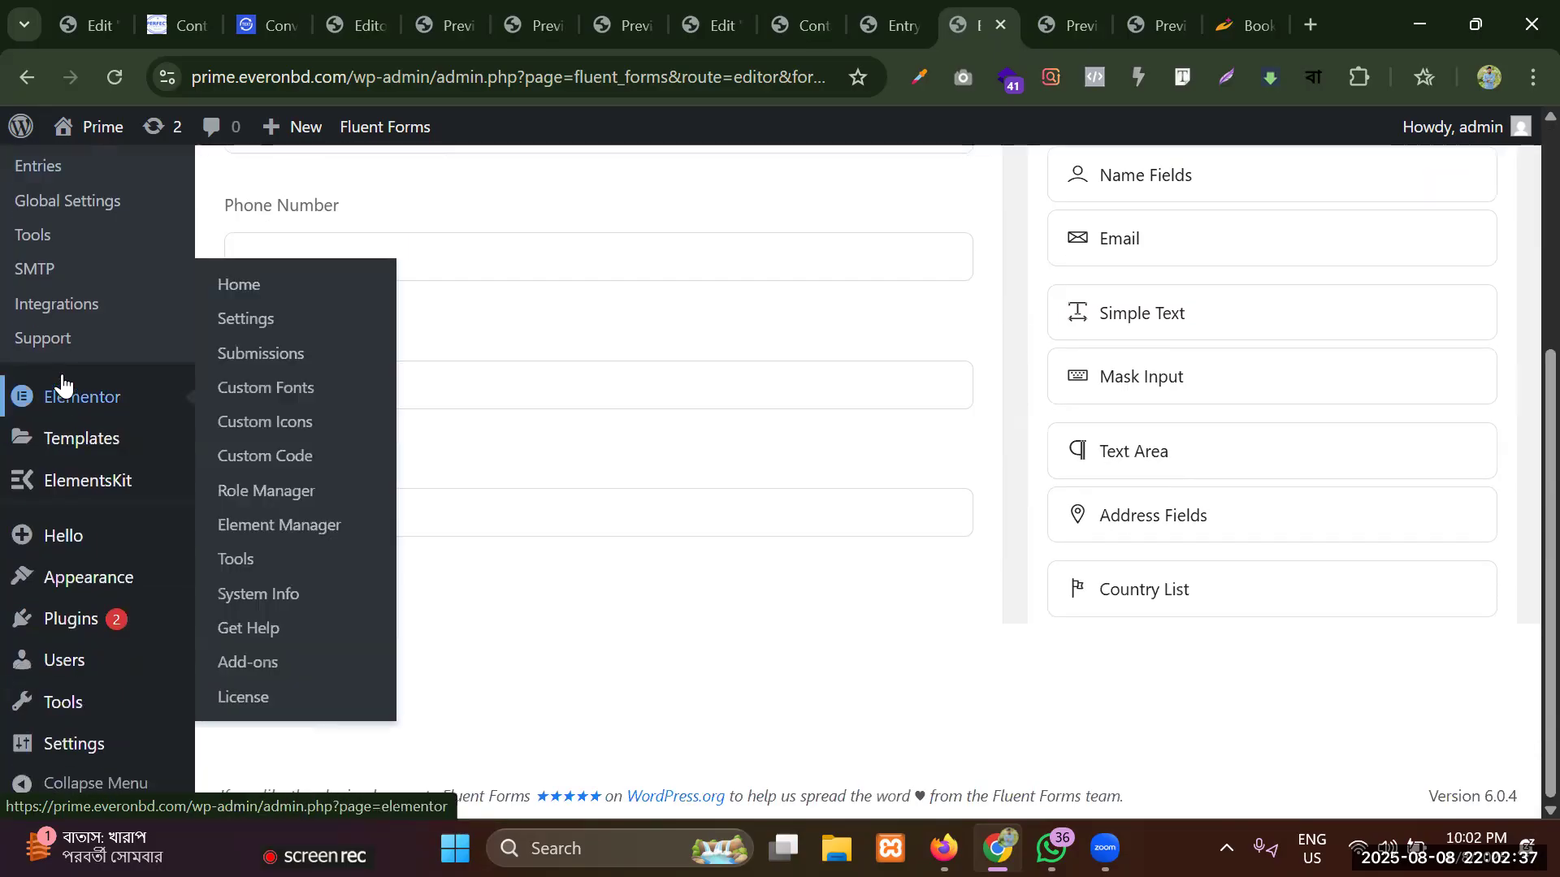
{"action": "scroll", "coordinate": [62, 394], "scroll_direction": "up", "scroll_amount": 1}
{"action": "left_click", "coordinate": [56, 456]}
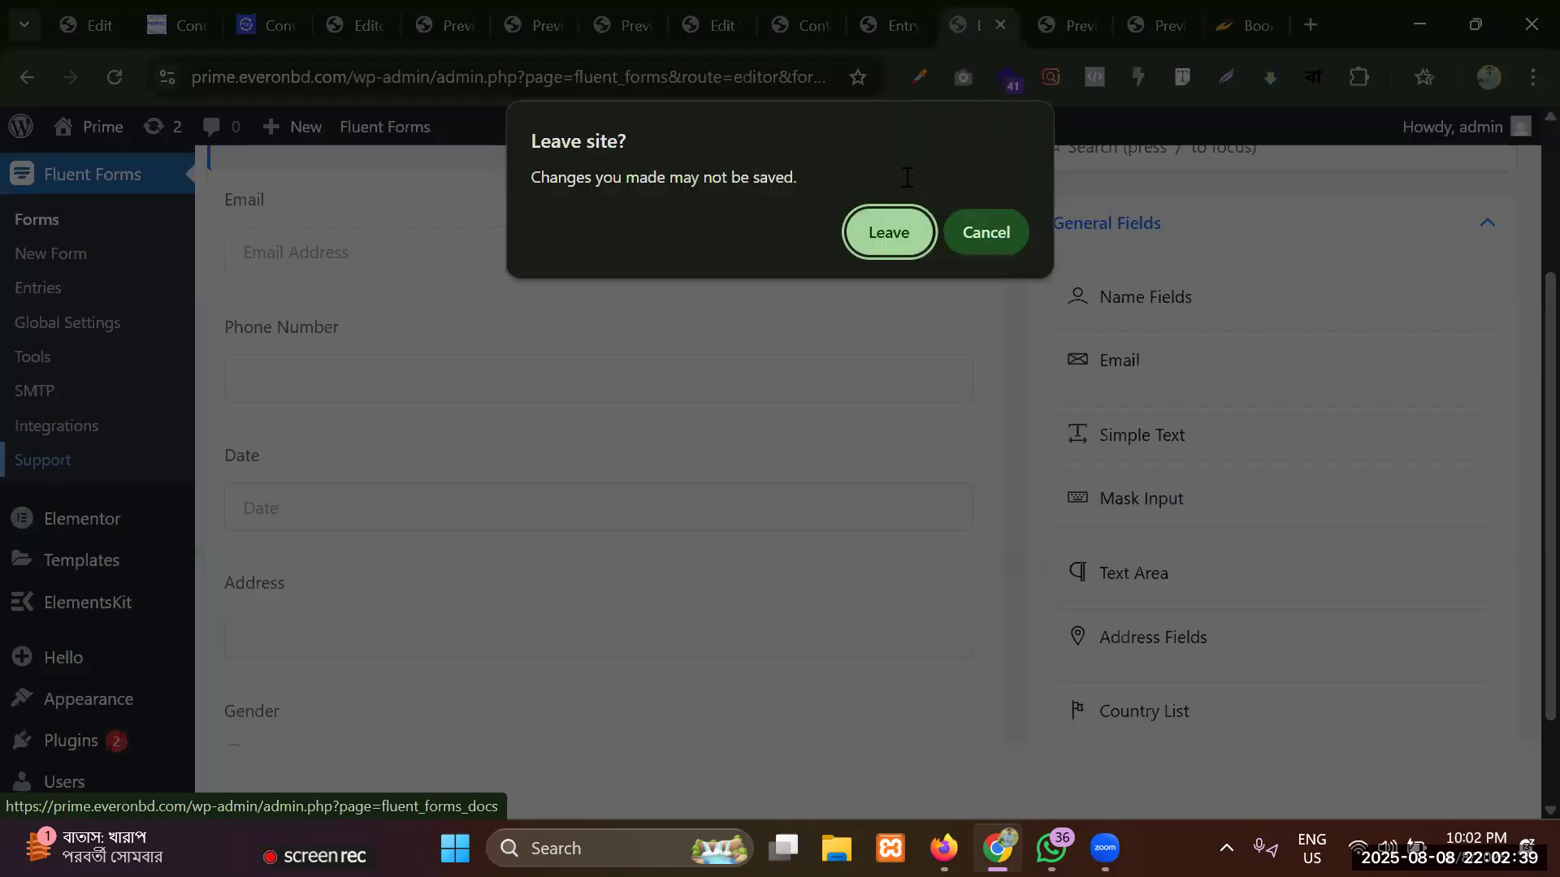
{"action": "left_click", "coordinate": [952, 214]}
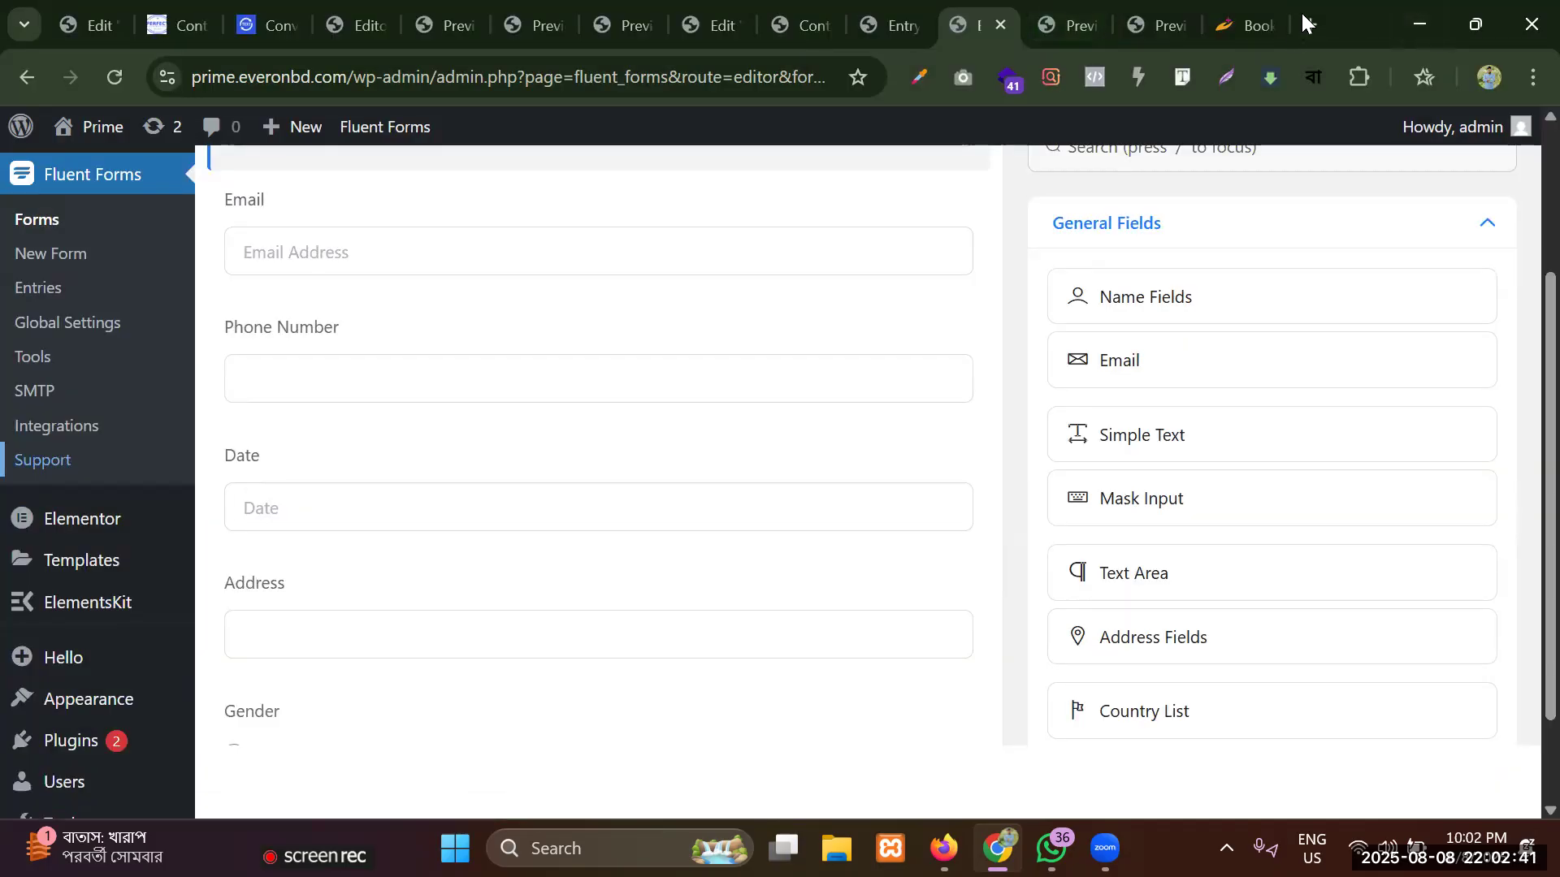
Search Google for "fluent forms pro" in a new browser tab and open the fluentforms.com website.
{"action": "left_click", "coordinate": [1310, 24]}
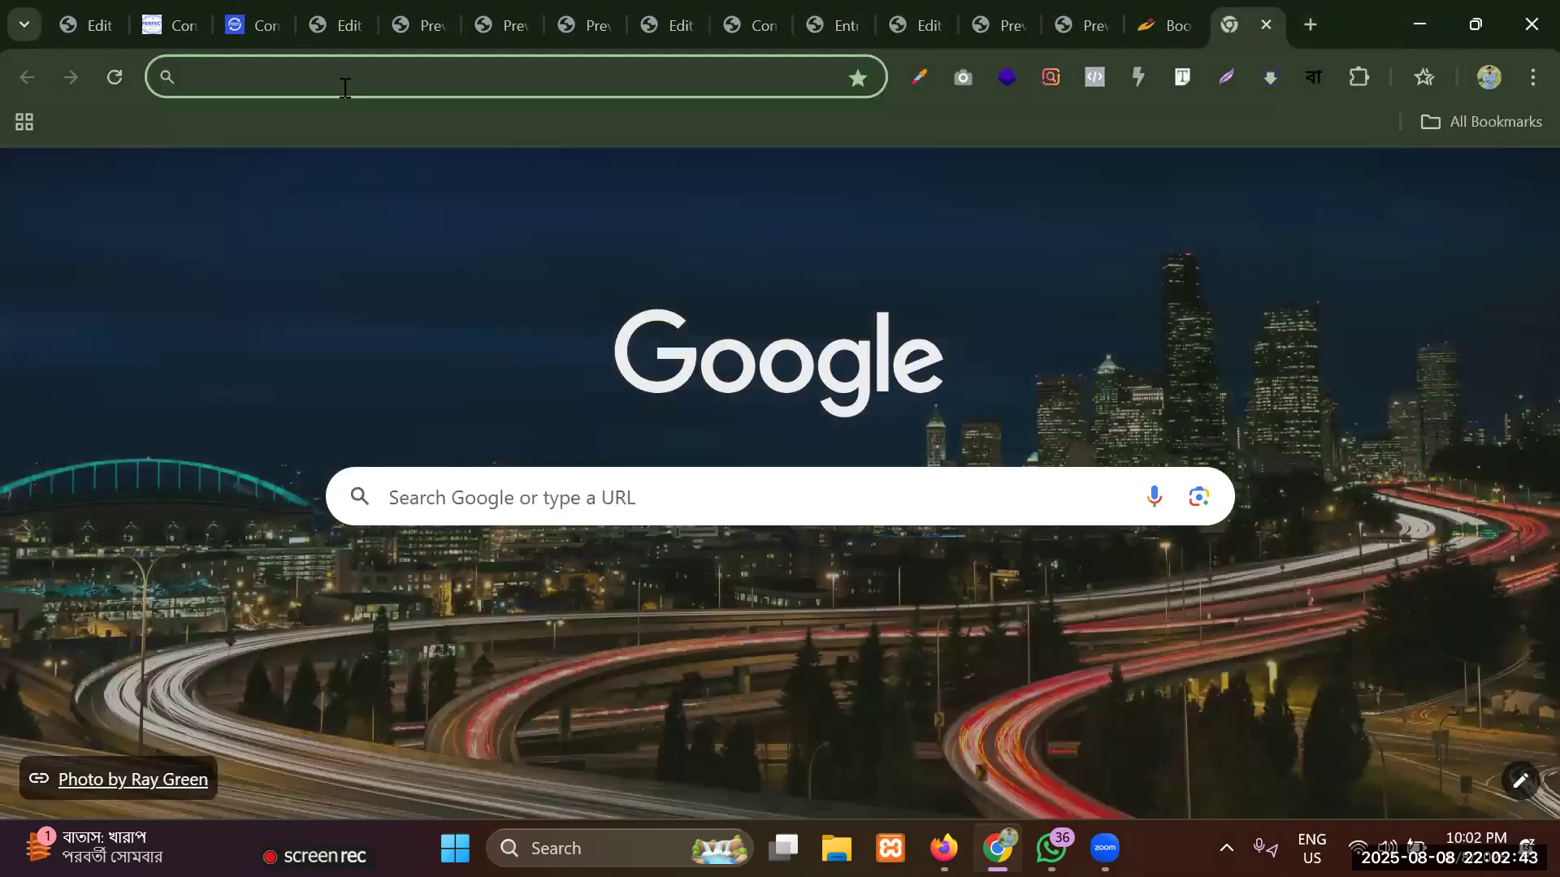
{"action": "left_click", "coordinate": [345, 87]}
{"action": "type", "text": "fluent"}
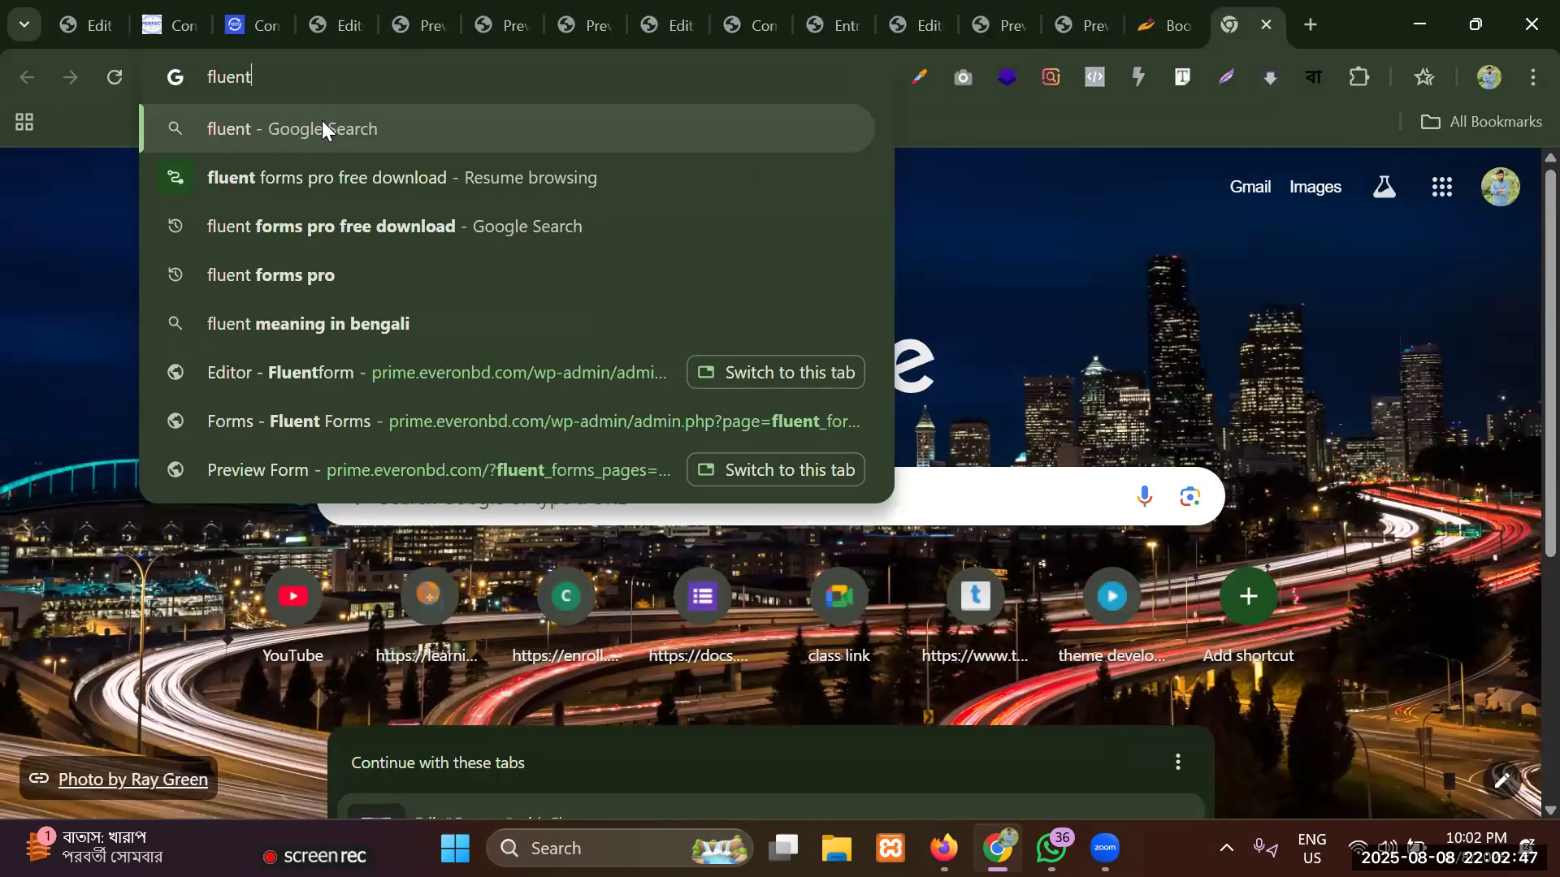
{"action": "left_click", "coordinate": [269, 275]}
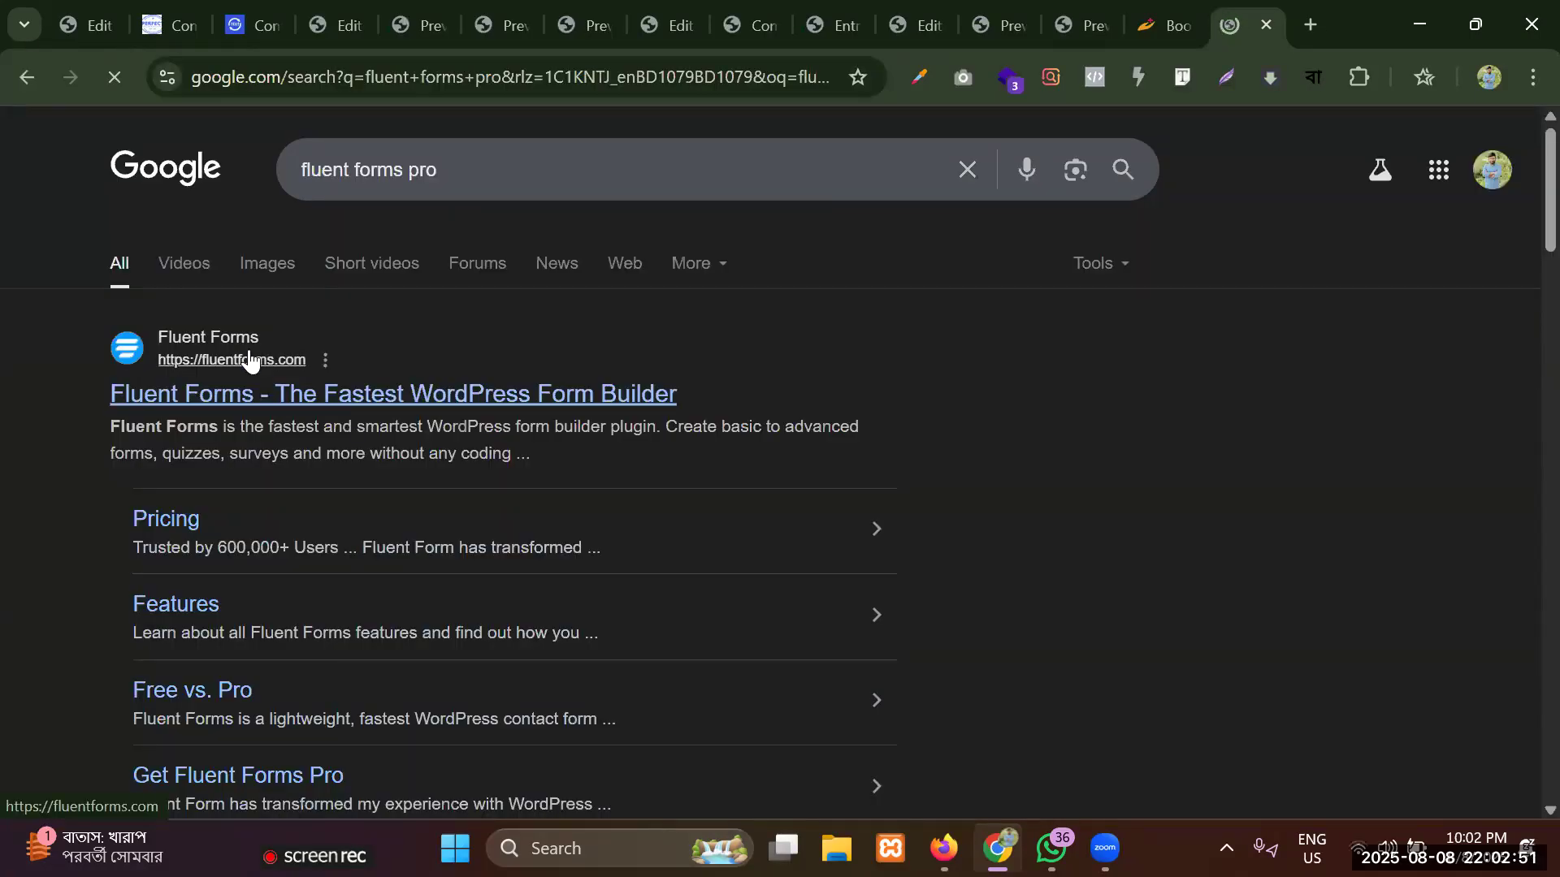
{"action": "left_click", "coordinate": [249, 360]}
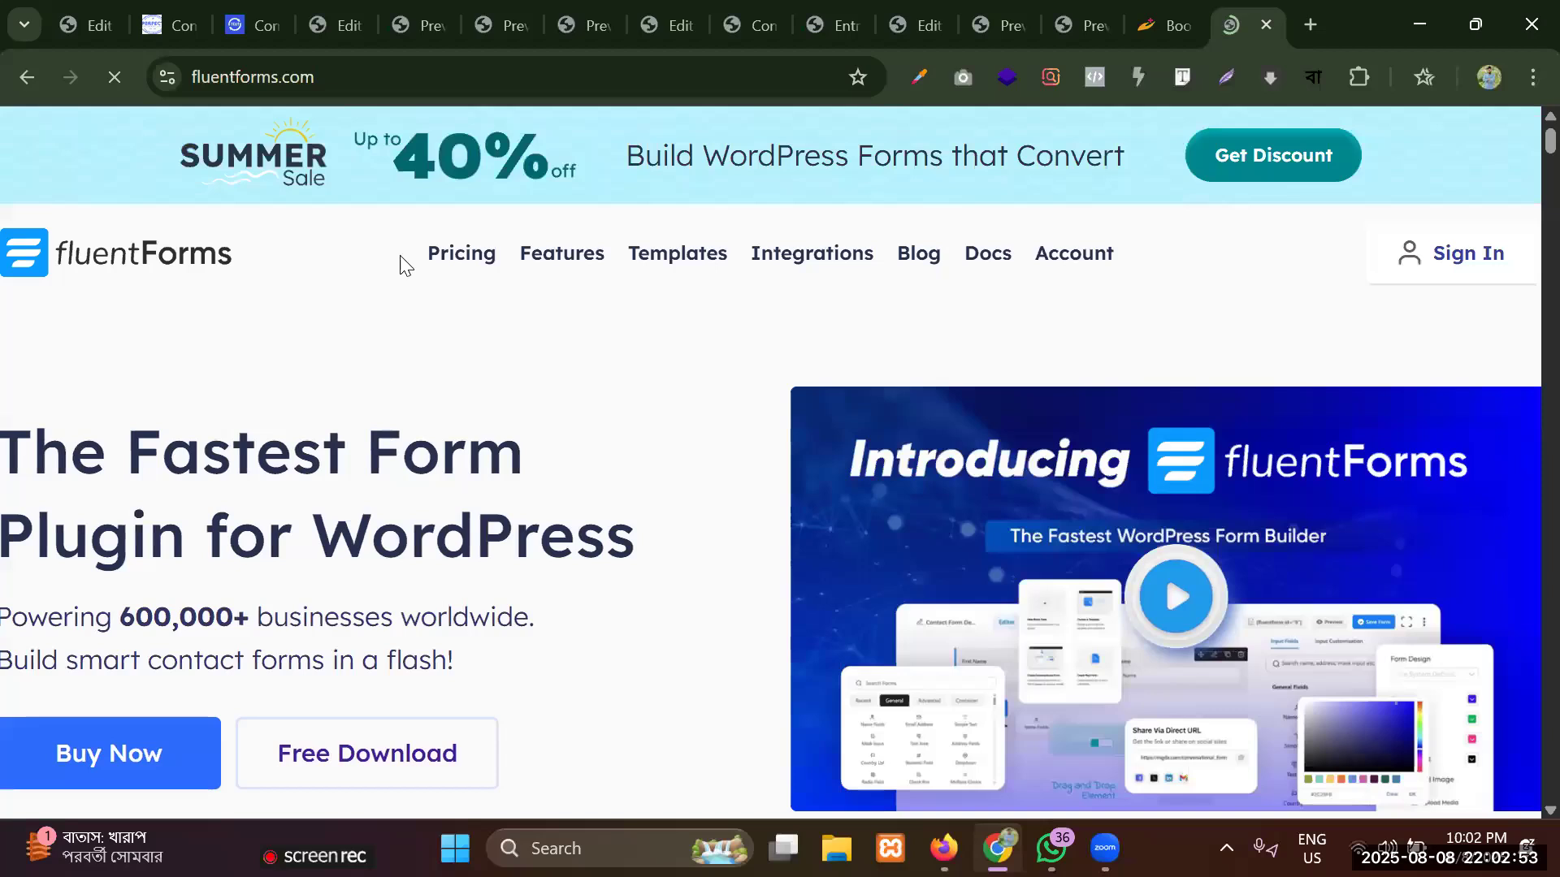
Open the Fluent Forms Pricing page and examine the yearly price of the Single Site License.
{"action": "scroll", "coordinate": [606, 299], "scroll_direction": "down", "scroll_amount": 15}
{"action": "scroll", "coordinate": [606, 299], "scroll_direction": "up", "scroll_amount": 12}
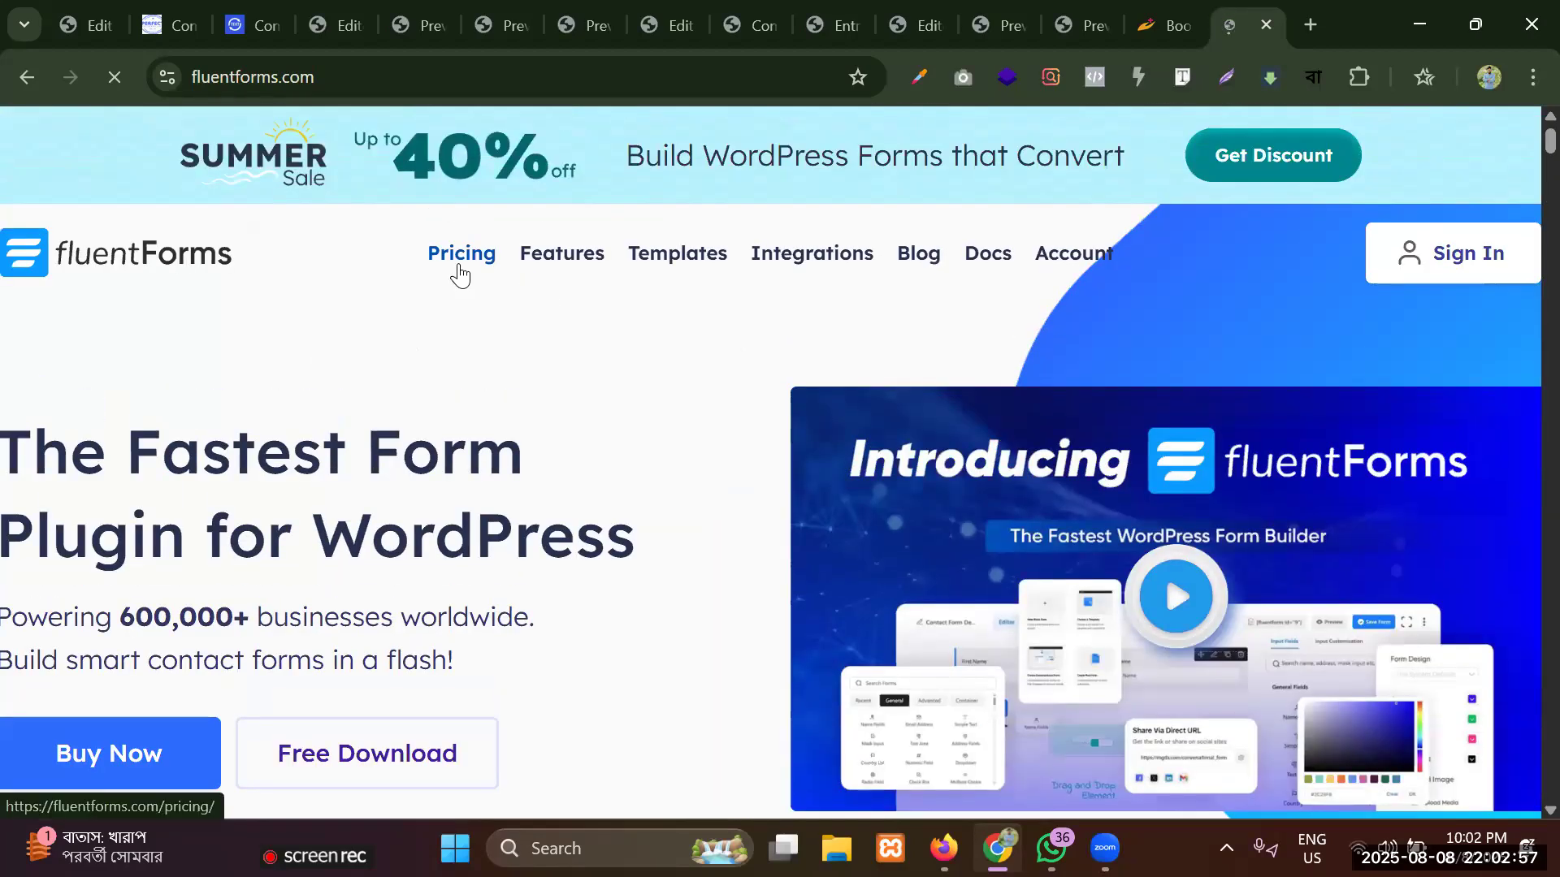
{"action": "left_click", "coordinate": [459, 275]}
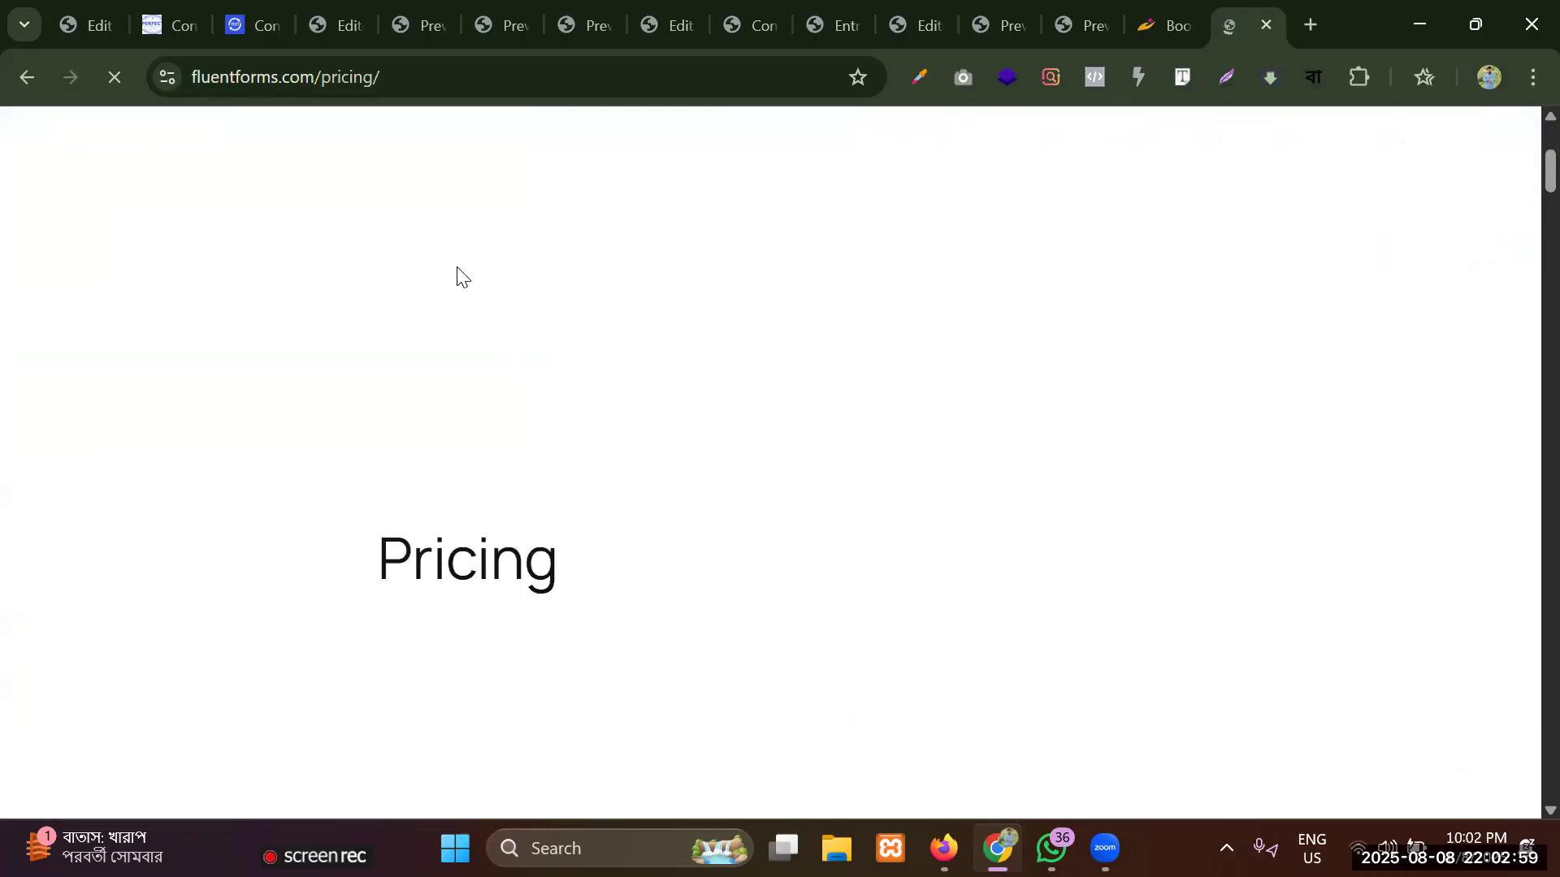
{"action": "scroll", "coordinate": [460, 275], "scroll_direction": "down", "scroll_amount": 5}
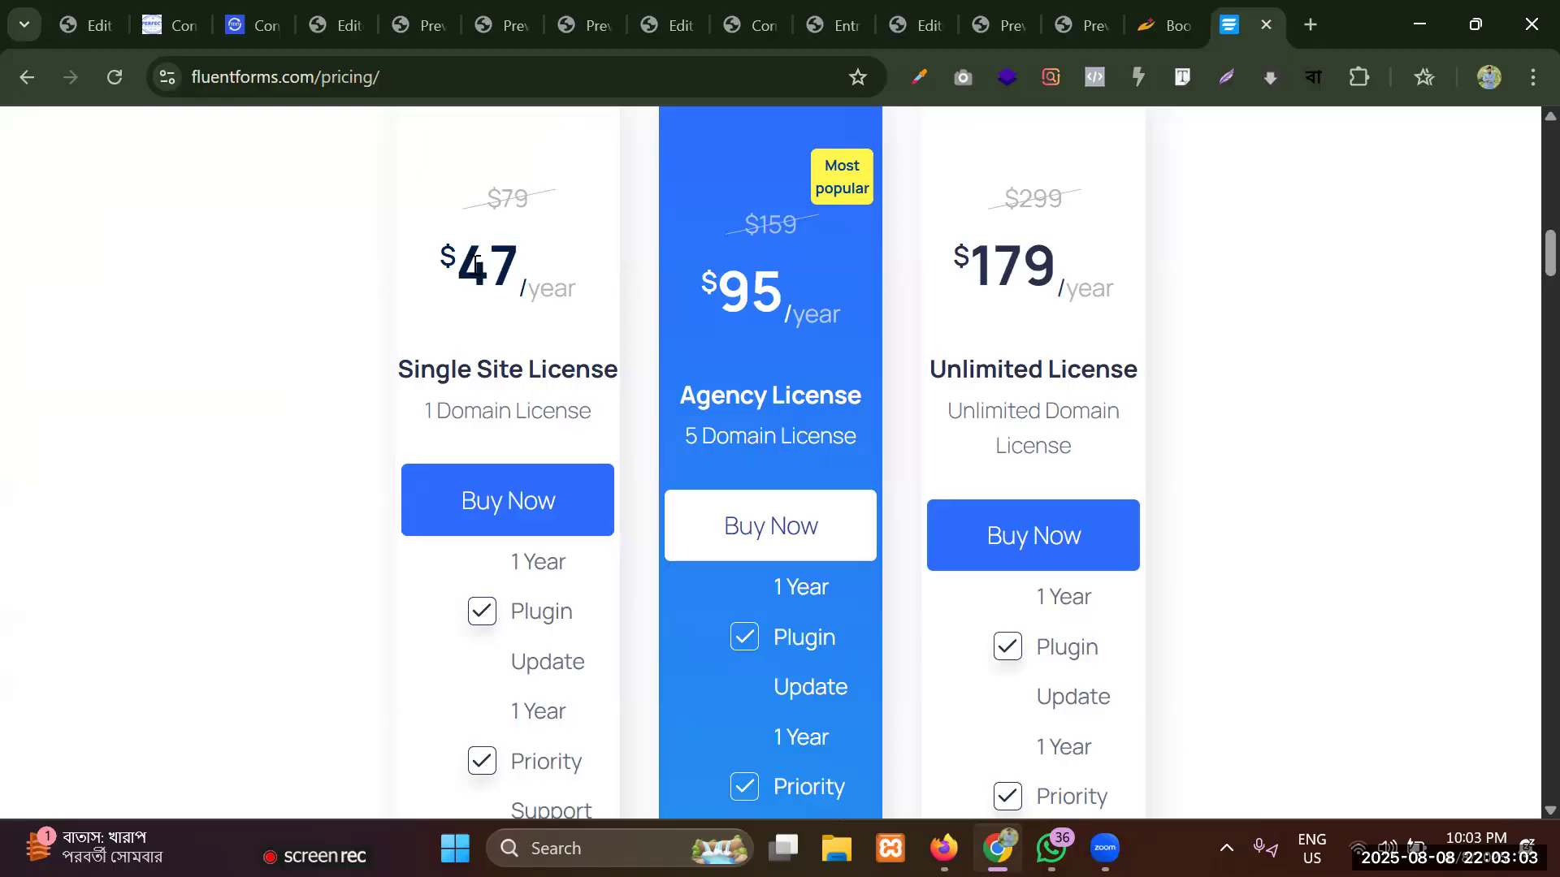
{"action": "left_click_drag", "start_coordinate": [440, 253], "coordinate": [585, 289]}
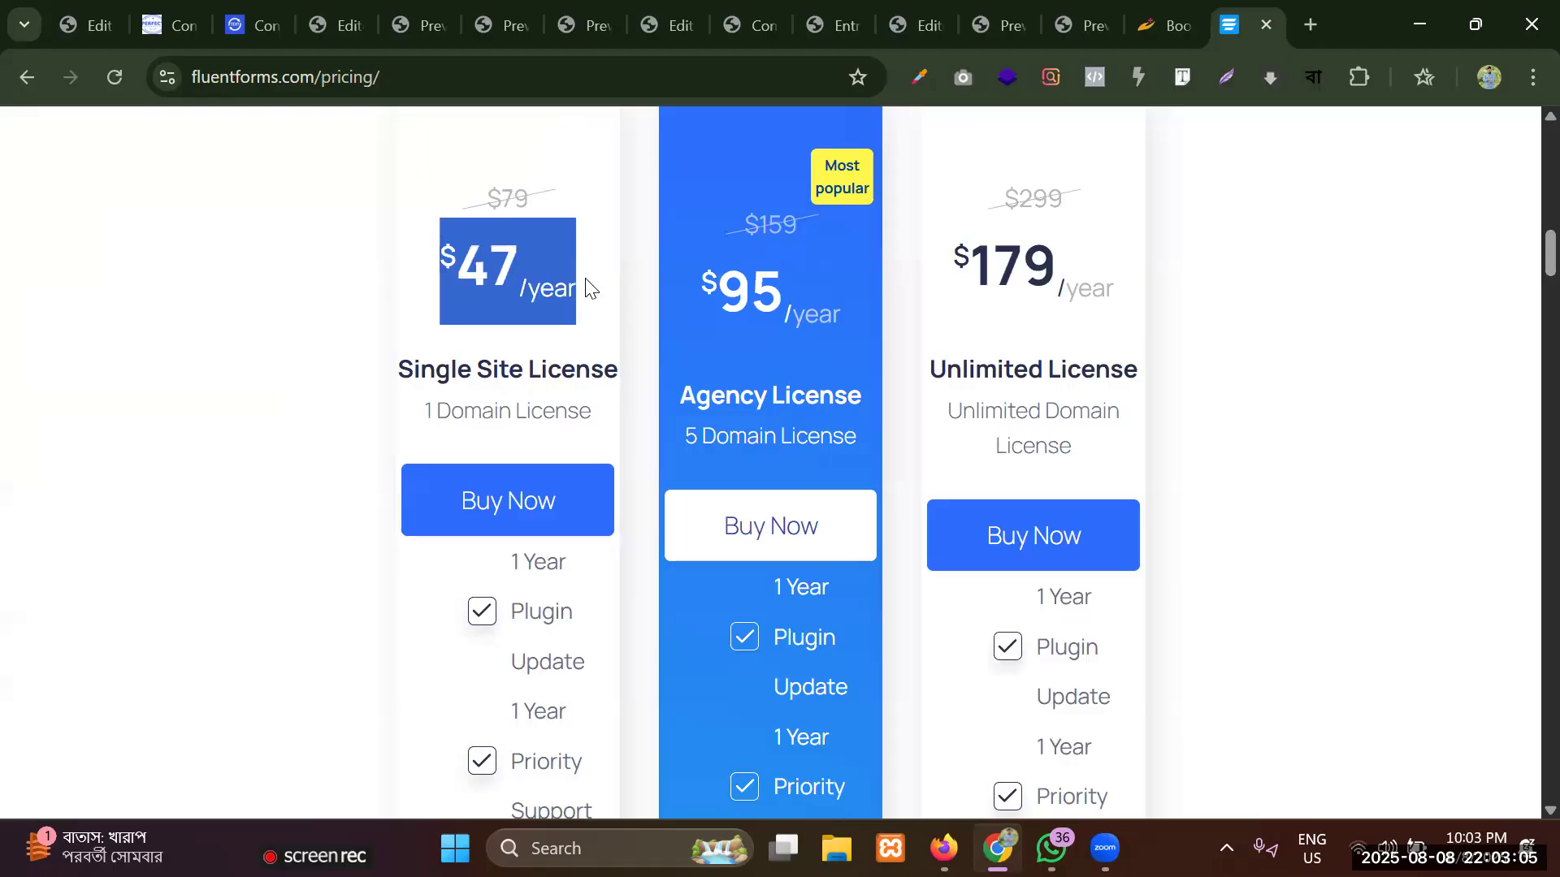
{"action": "left_click", "coordinate": [495, 289]}
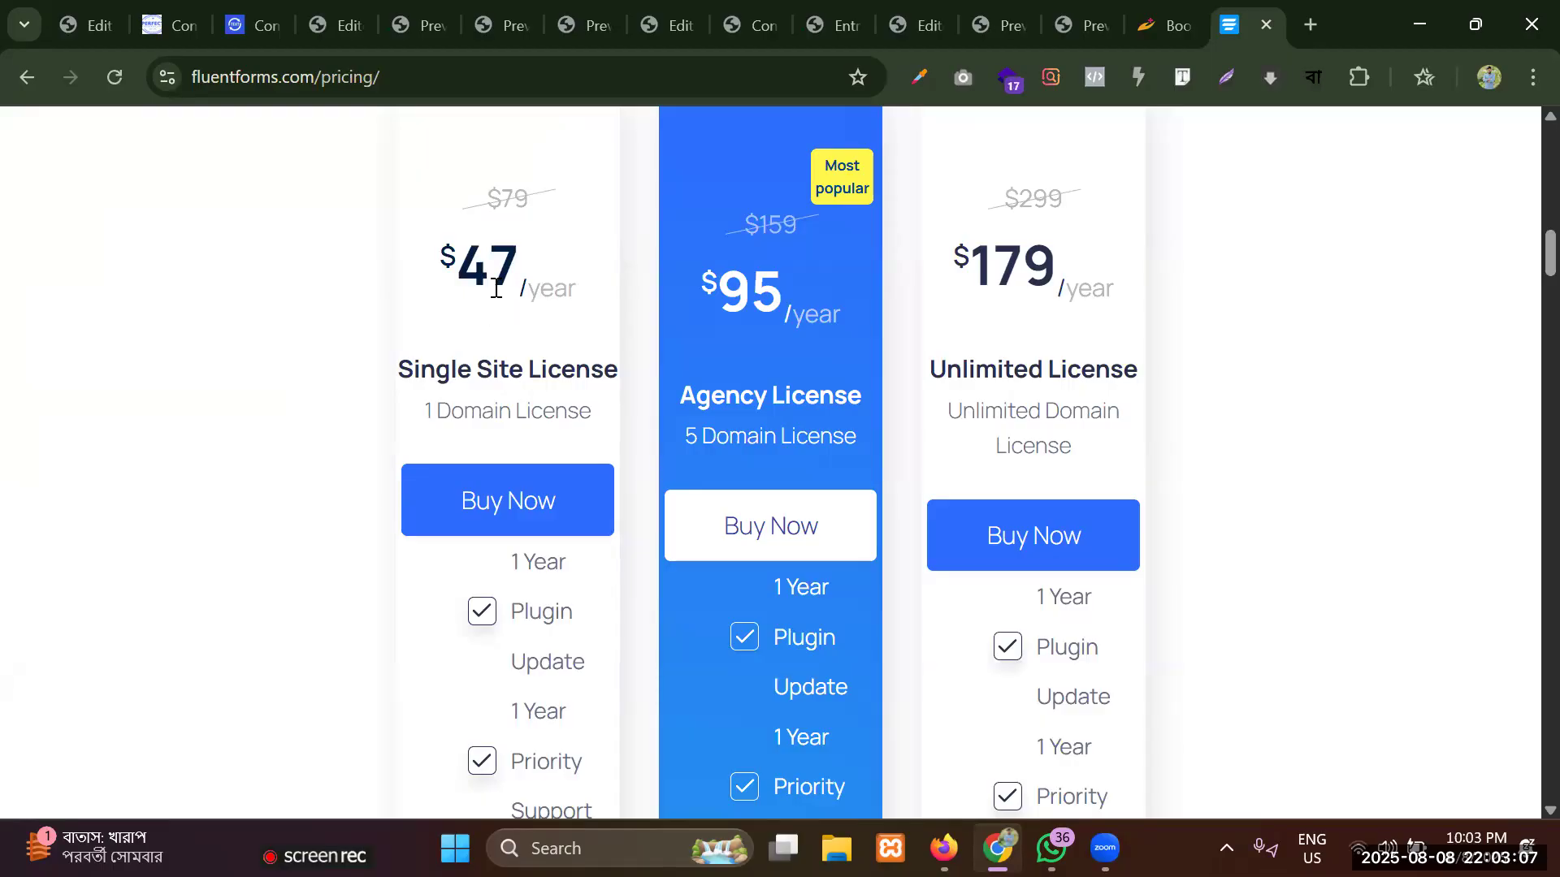
Compare the Single Site License's domain allowance with its yearly price.
{"action": "scroll", "coordinate": [495, 291], "scroll_direction": "up", "scroll_amount": 3}
{"action": "scroll", "coordinate": [495, 297], "scroll_direction": "down", "scroll_amount": 1}
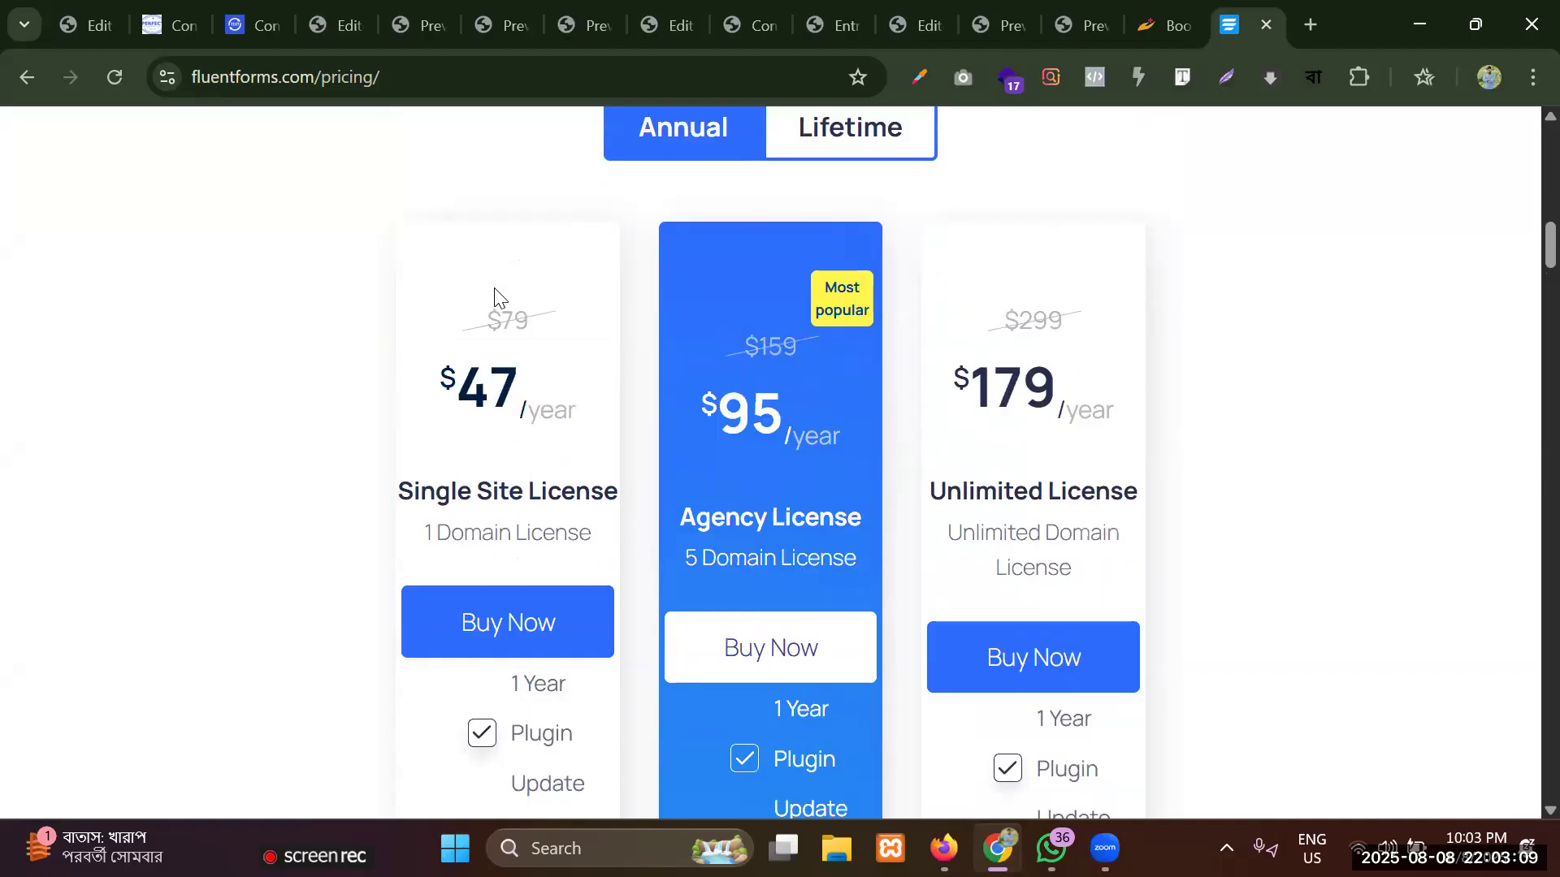
{"action": "left_click_drag", "start_coordinate": [412, 539], "coordinate": [606, 539]}
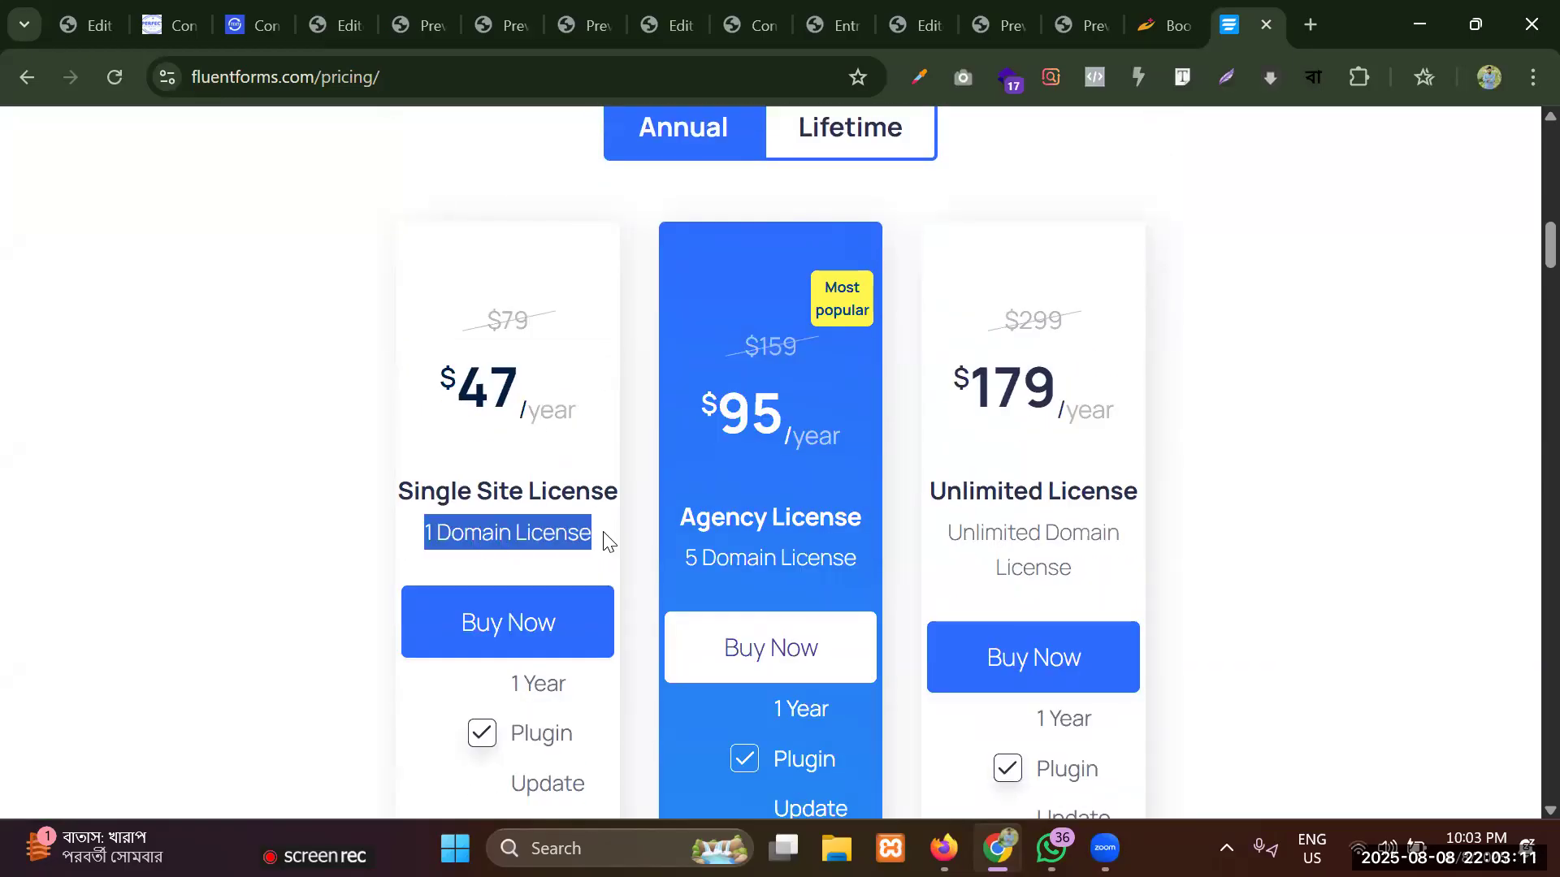
{"action": "double_click", "coordinate": [530, 529]}
{"action": "scroll", "coordinate": [481, 523], "scroll_direction": "up", "scroll_amount": 7}
{"action": "scroll", "coordinate": [481, 522], "scroll_direction": "down", "scroll_amount": 6}
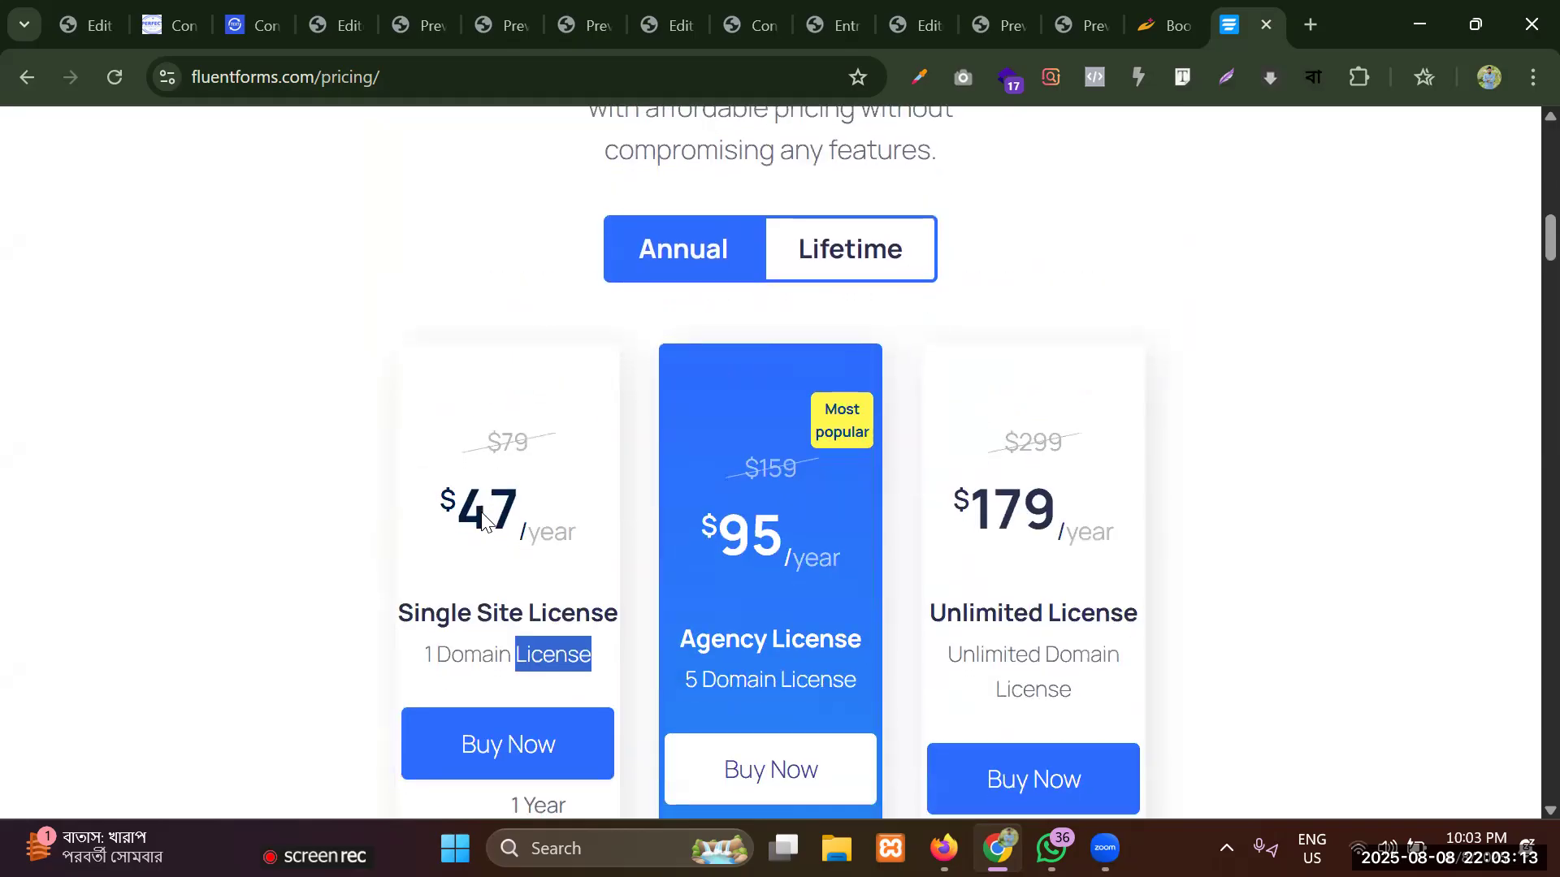
{"action": "triple_click", "coordinate": [480, 509]}
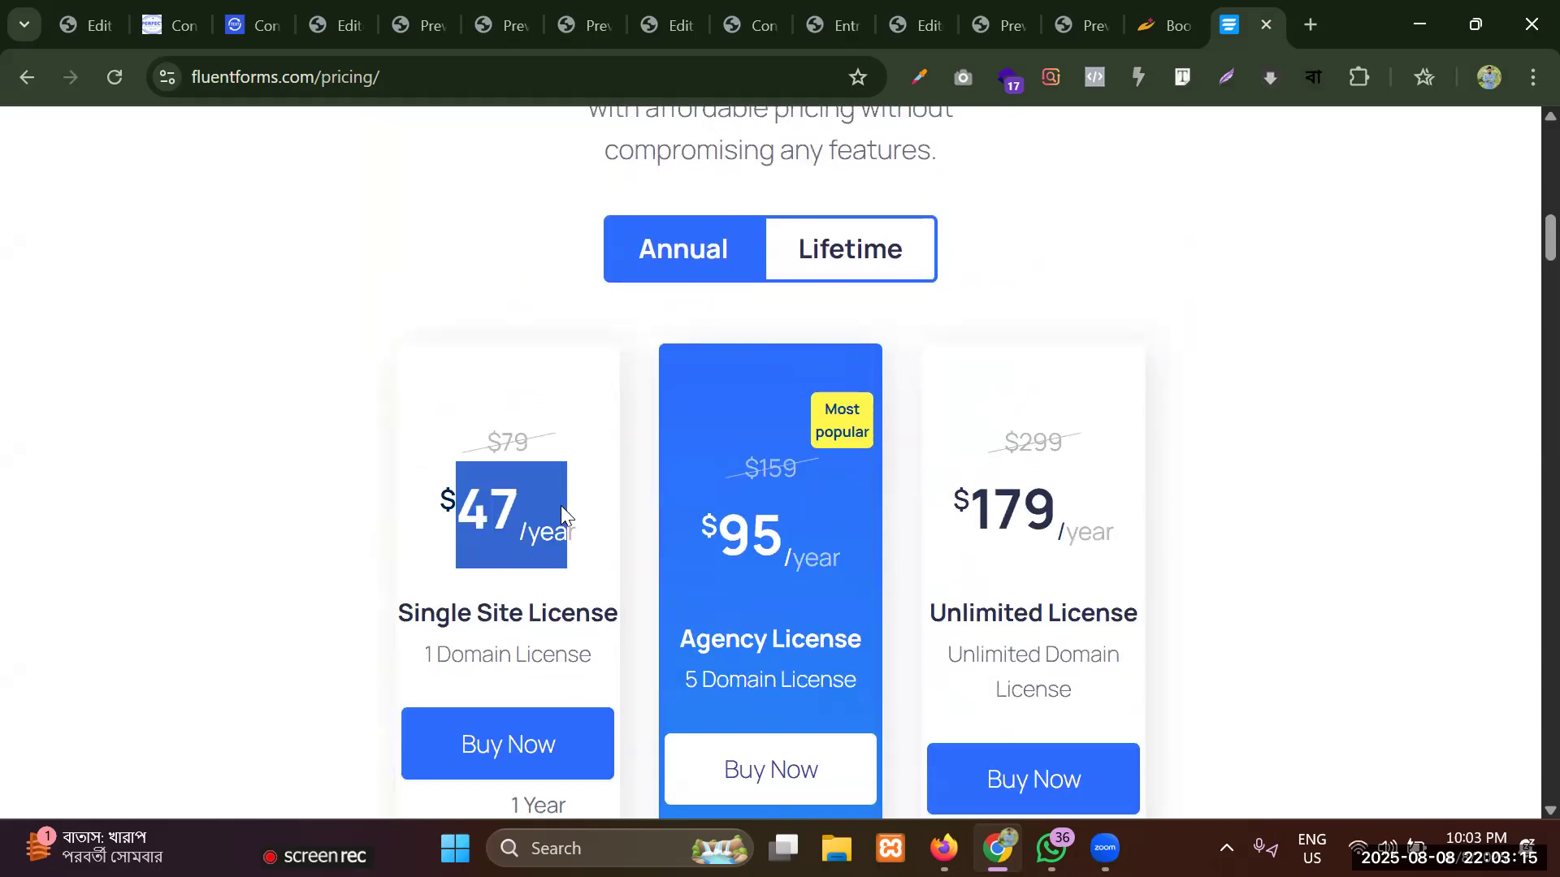
{"action": "triple_click", "coordinate": [481, 506]}
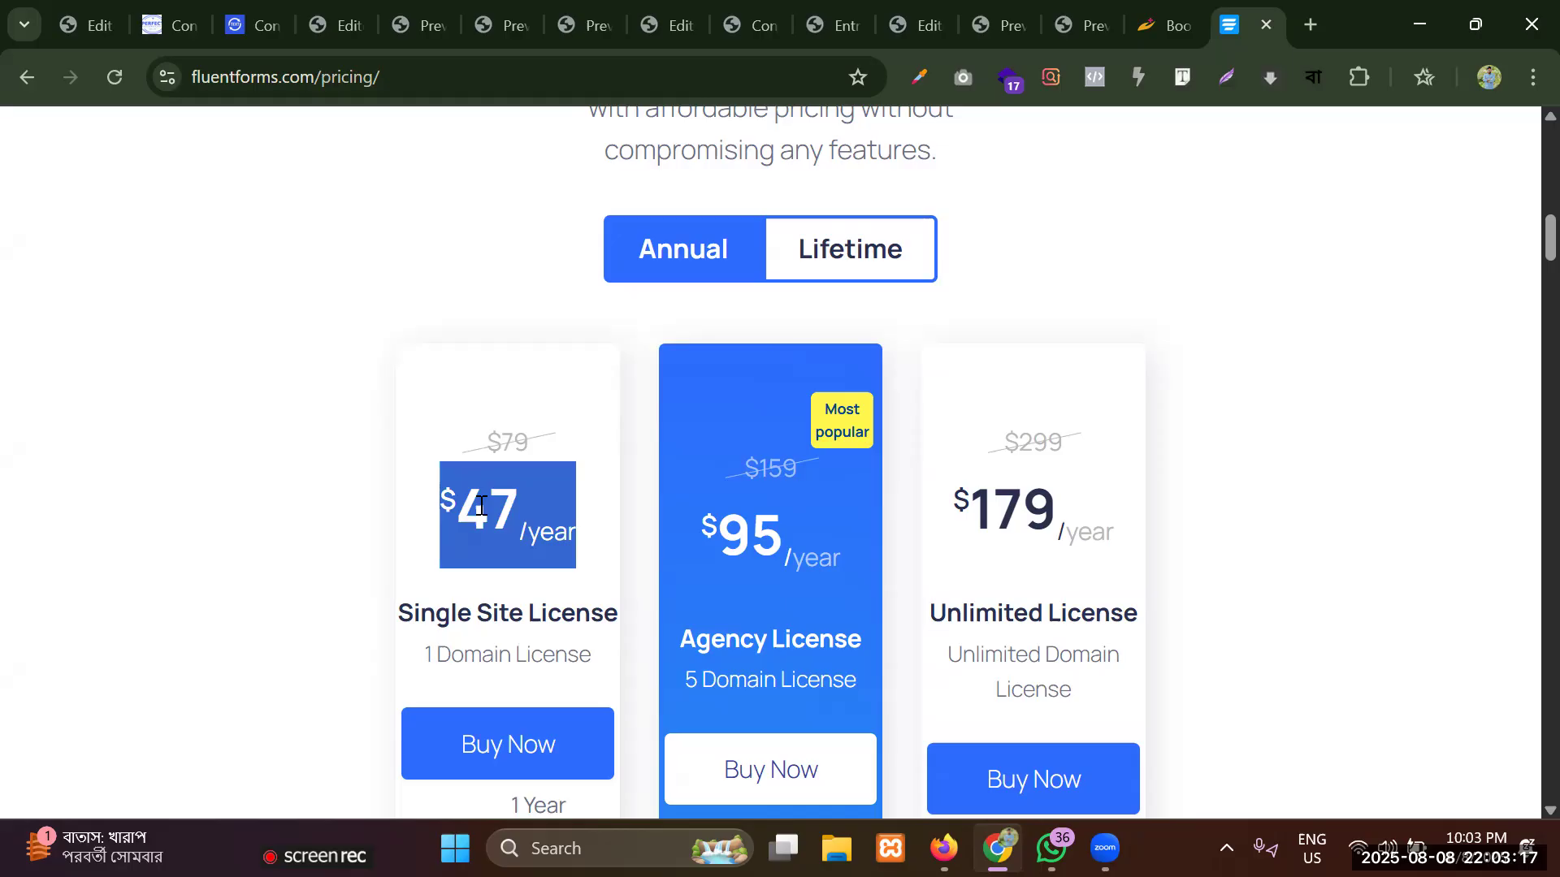
Examine the Agency License's domain allowance and yearly price, and the Unlimited License's yearly price.
{"action": "scroll", "coordinate": [900, 409], "scroll_direction": "down", "scroll_amount": 3}
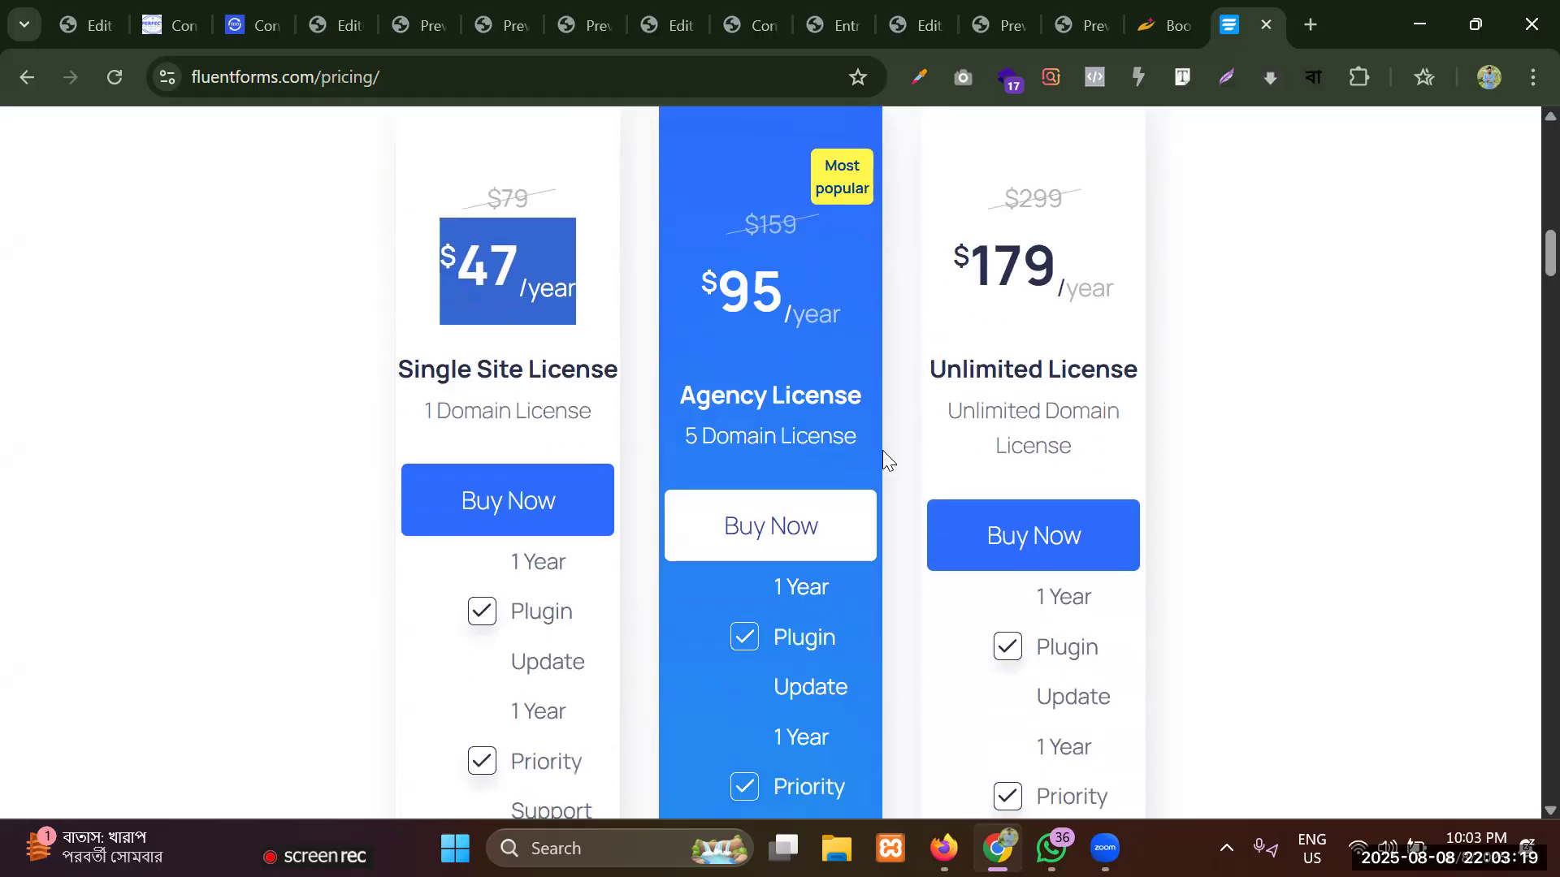
{"action": "left_click_drag", "start_coordinate": [672, 423], "coordinate": [896, 437]}
{"action": "left_click_drag", "start_coordinate": [696, 294], "coordinate": [893, 341]}
{"action": "left_click_drag", "start_coordinate": [955, 244], "coordinate": [1141, 307]}
{"action": "scroll", "coordinate": [720, 348], "scroll_direction": "up", "scroll_amount": 10}
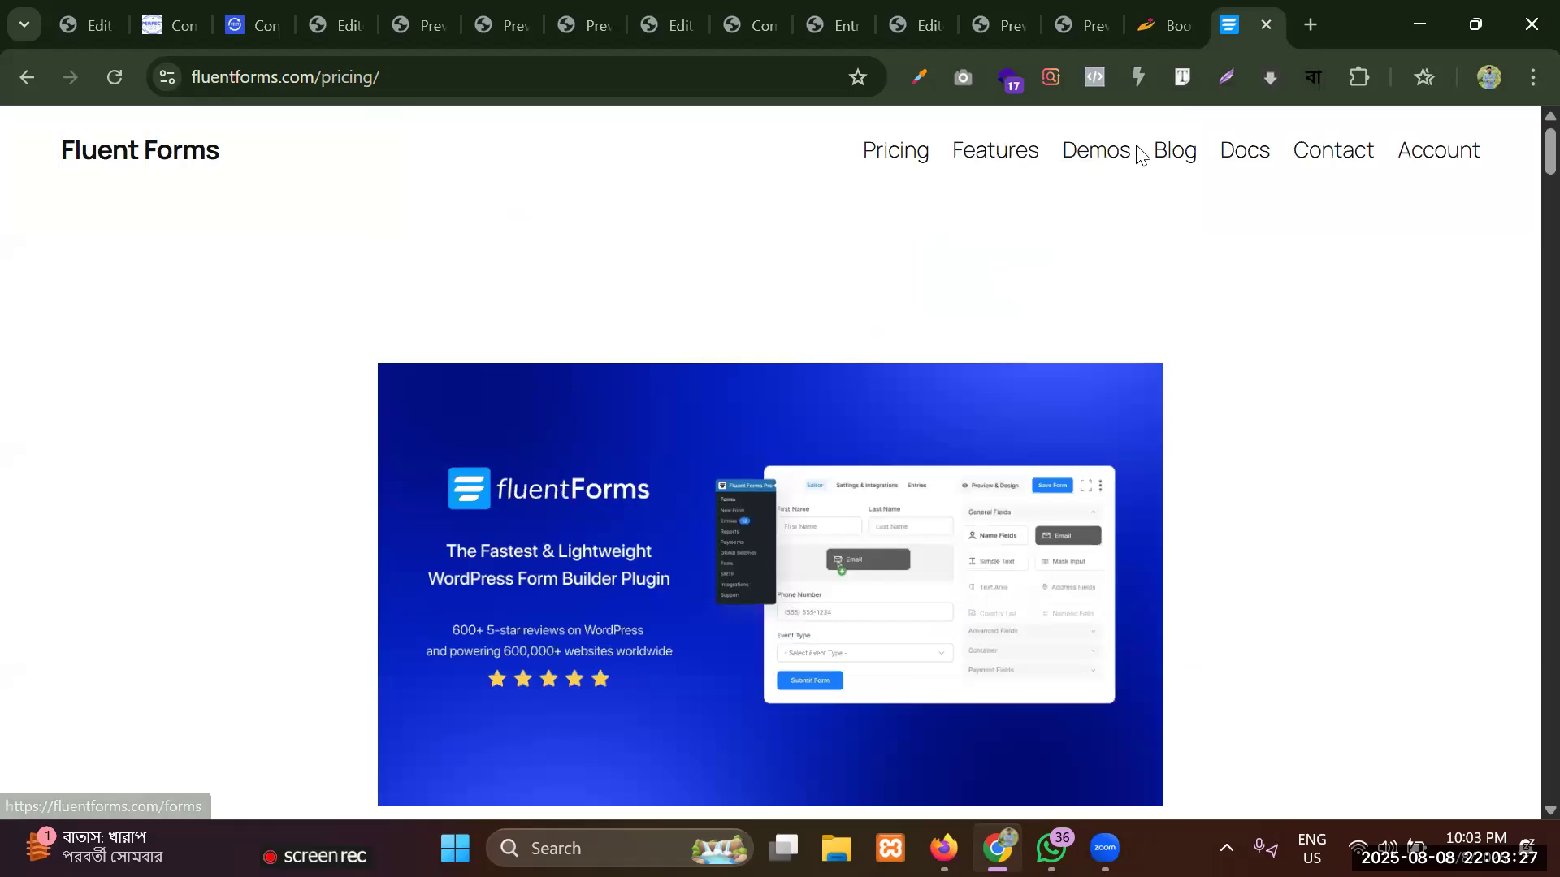
Go over the annual license plans again and return to the heading of the Pricing page.
{"action": "scroll", "coordinate": [817, 349], "scroll_direction": "down", "scroll_amount": 2}
{"action": "scroll", "coordinate": [815, 339], "scroll_direction": "down", "scroll_amount": 8}
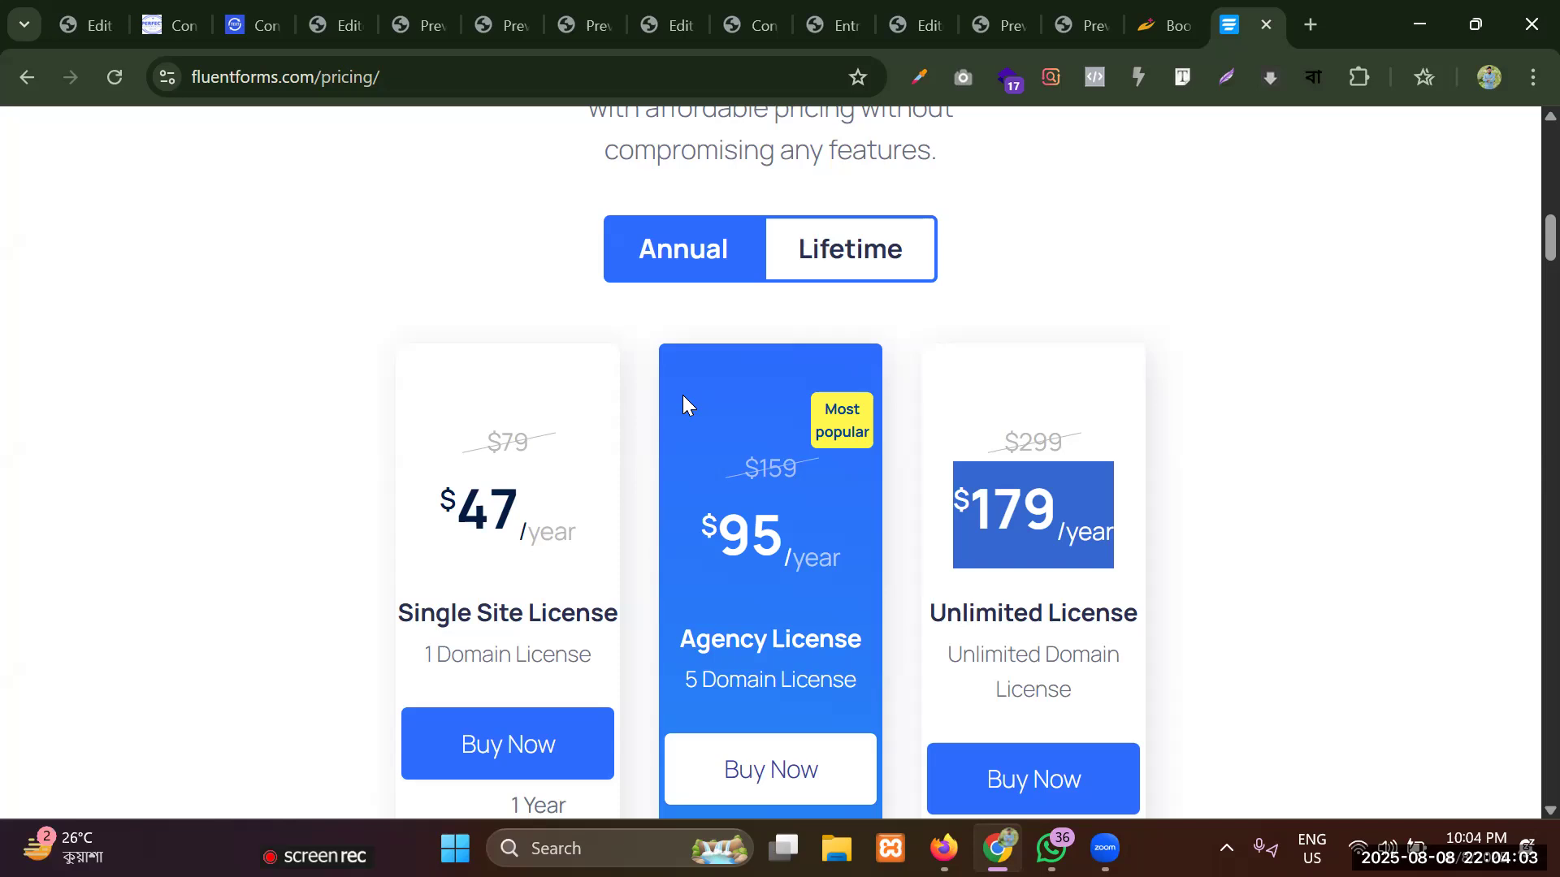
{"action": "scroll", "coordinate": [796, 406], "scroll_direction": "down", "scroll_amount": 3}
{"action": "scroll", "coordinate": [807, 406], "scroll_direction": "down", "scroll_amount": 3}
{"action": "scroll", "coordinate": [850, 407], "scroll_direction": "up", "scroll_amount": 10}
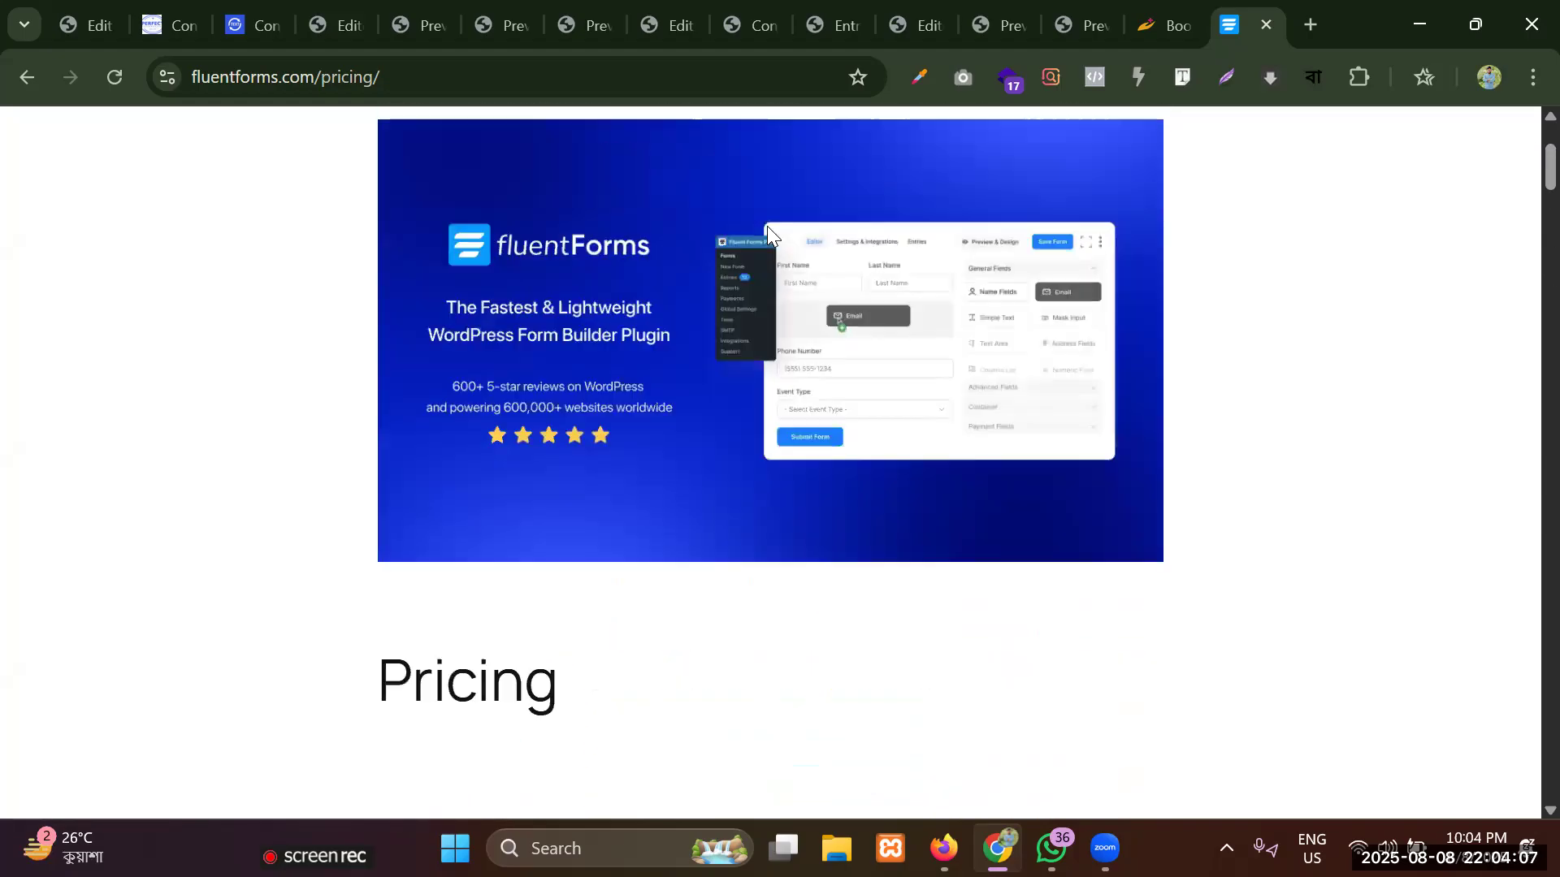
Return to the Contact Us form in the Fluent Forms editor and review its fields.
{"action": "scroll", "coordinate": [808, 236], "scroll_direction": "up", "scroll_amount": 3}
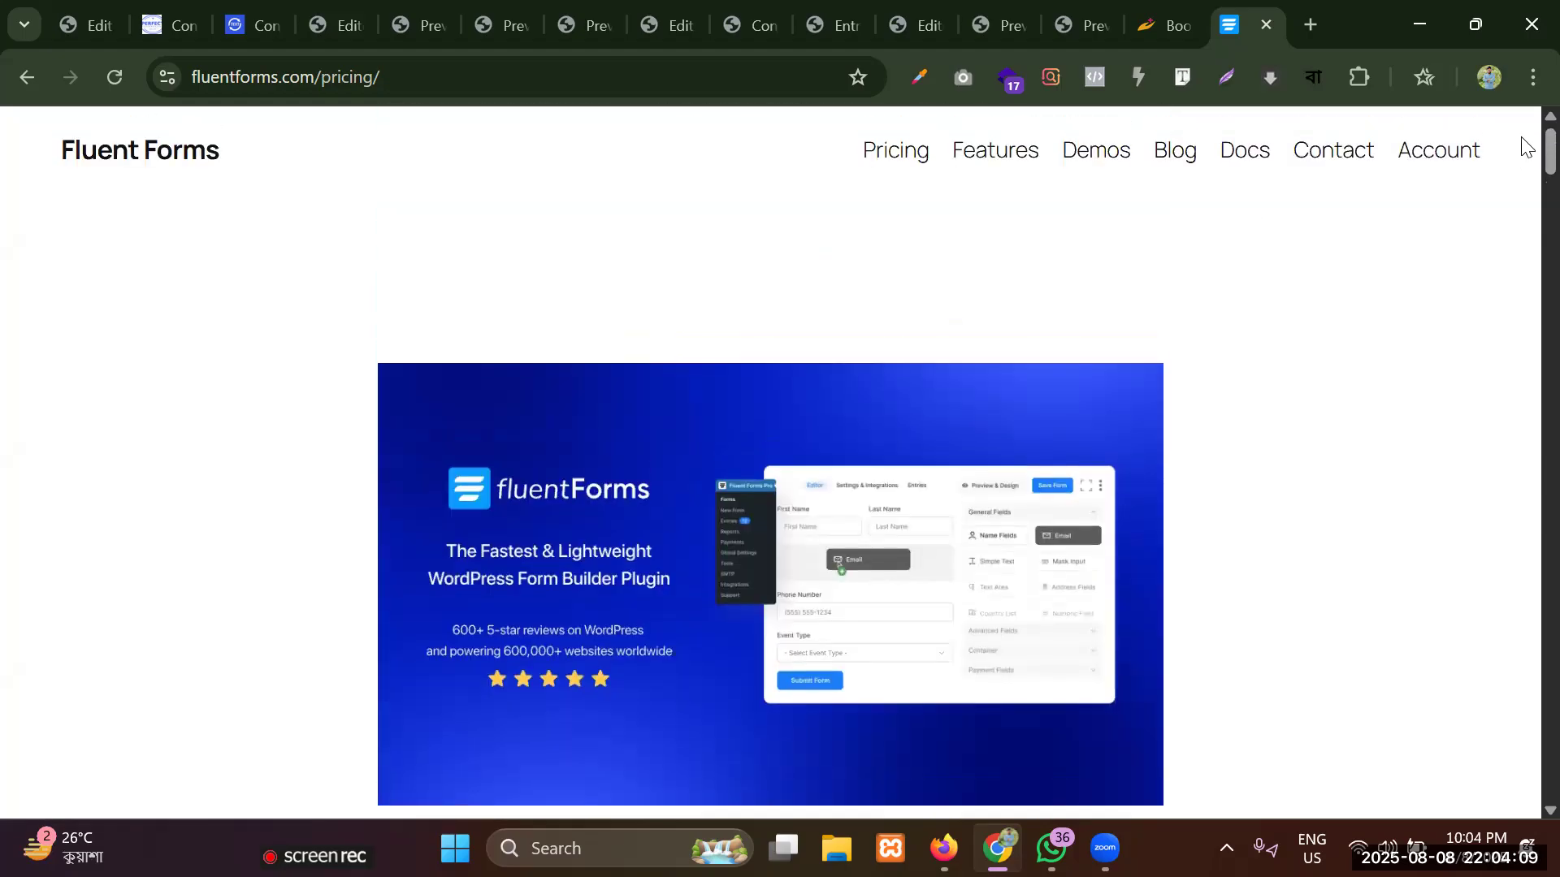
{"action": "left_click", "coordinate": [924, 8]}
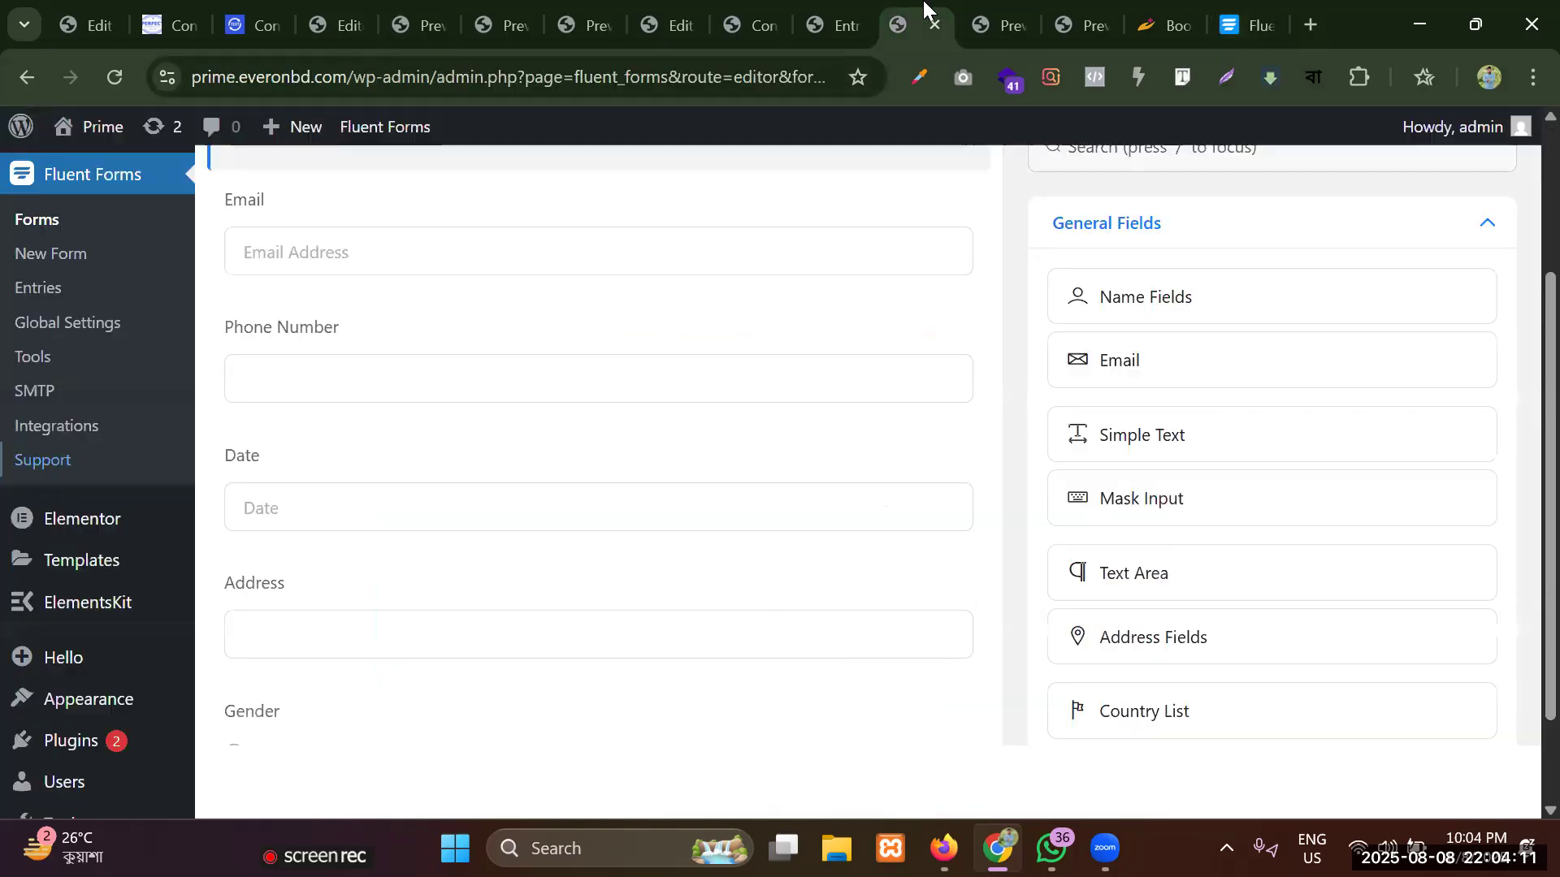
{"action": "left_click", "coordinate": [847, 12]}
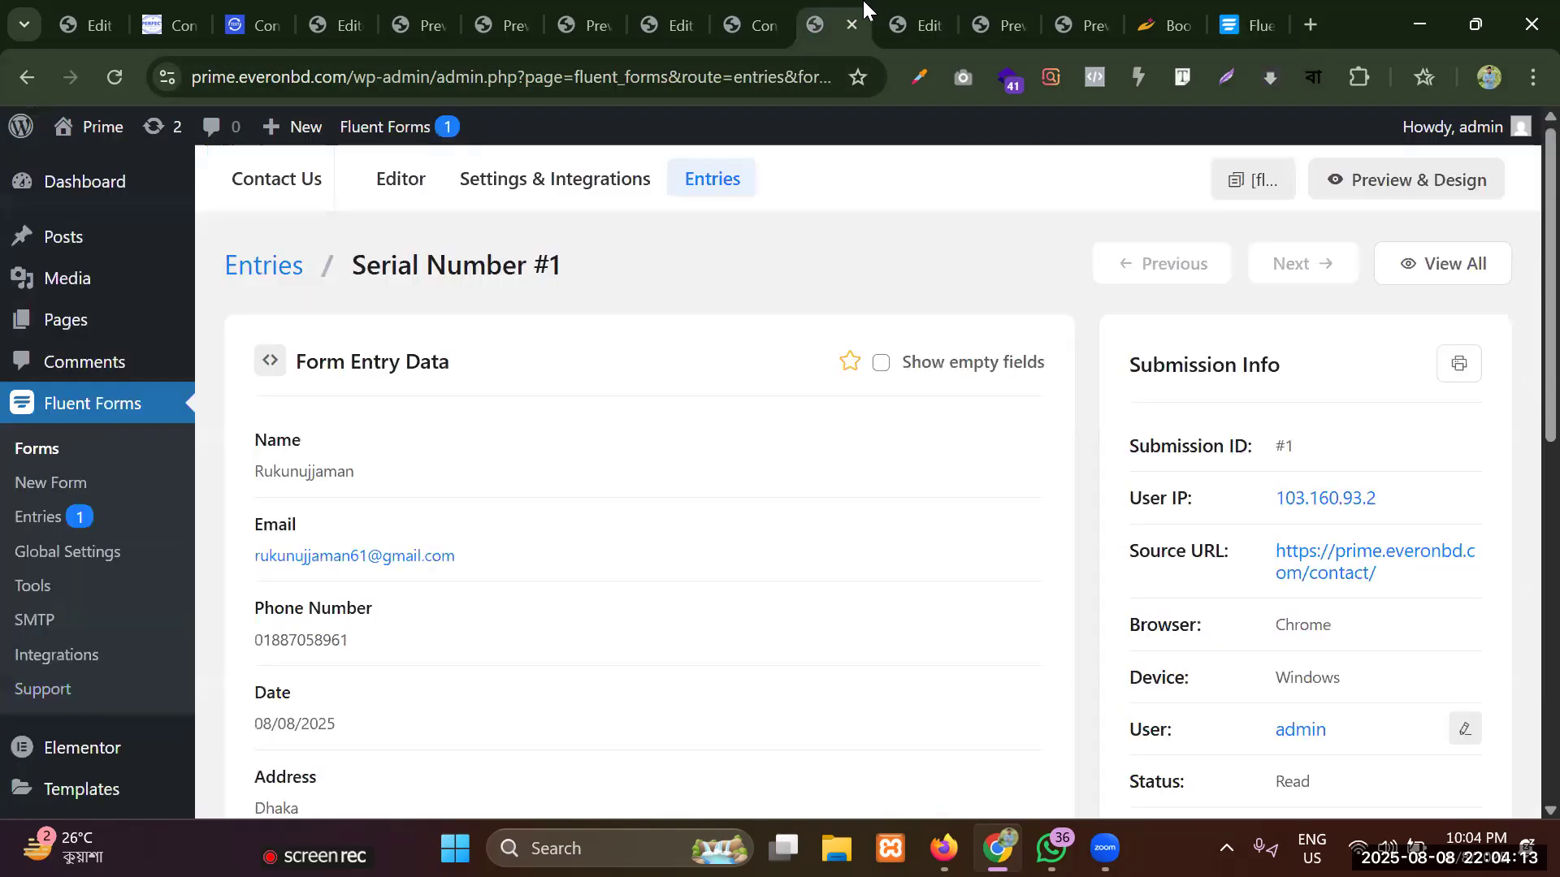
{"action": "left_click", "coordinate": [886, 20]}
{"action": "scroll", "coordinate": [705, 302], "scroll_direction": "up", "scroll_amount": 3}
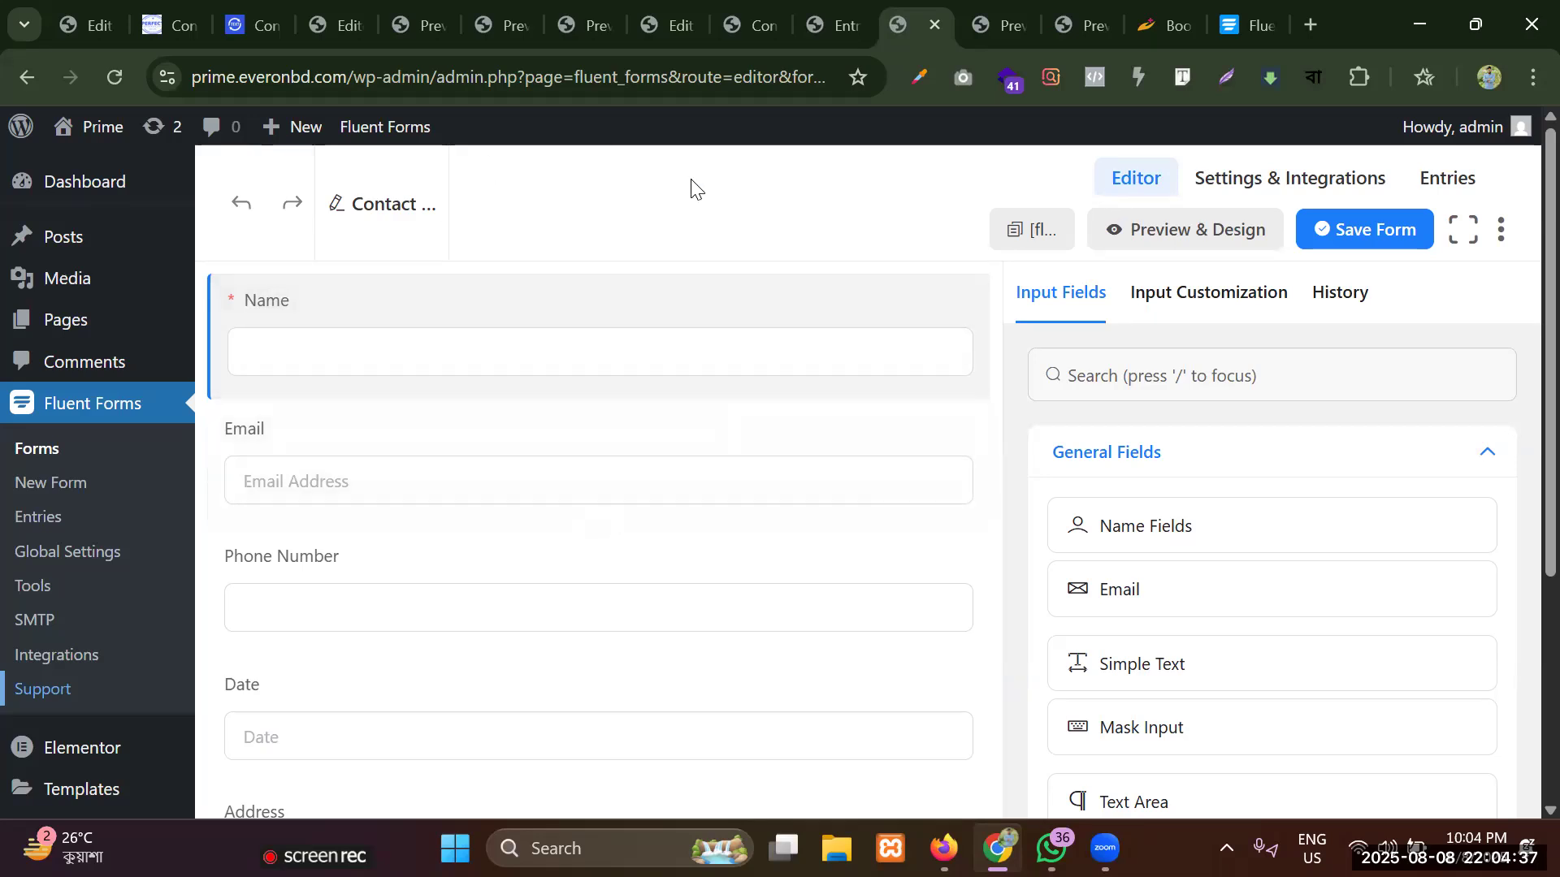
{"action": "scroll", "coordinate": [487, 416], "scroll_direction": "down", "scroll_amount": 5}
{"action": "scroll", "coordinate": [488, 416], "scroll_direction": "down", "scroll_amount": 6}
{"action": "scroll", "coordinate": [487, 416], "scroll_direction": "up", "scroll_amount": 10}
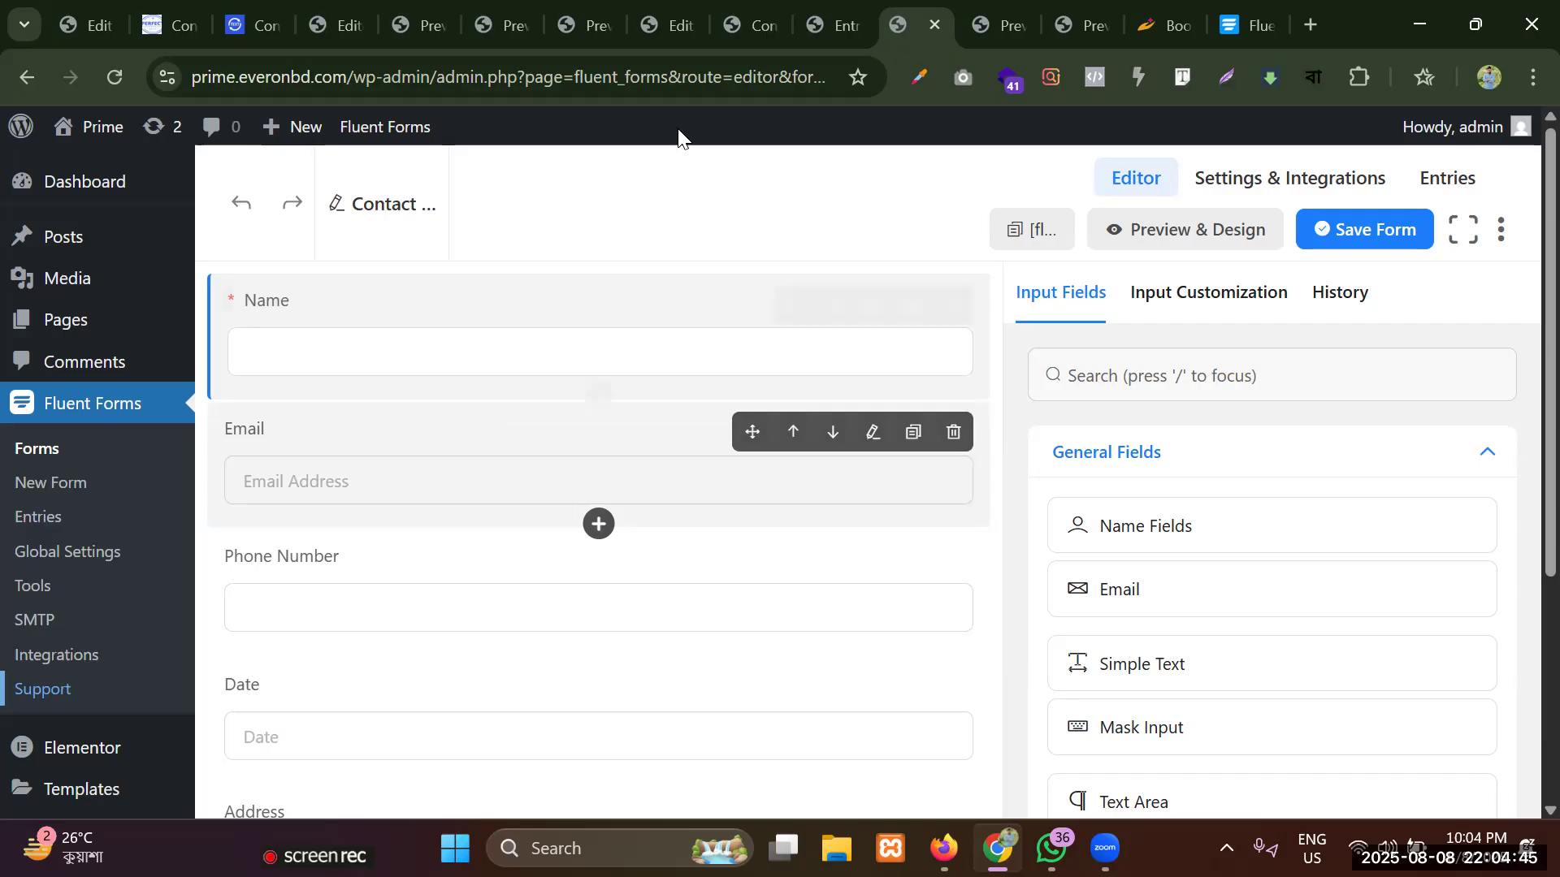
Switch to the Contact page in the Elementor editor and review the embedded Fluent Forms form from its title to the Message field.
{"action": "left_click", "coordinate": [837, 24]}
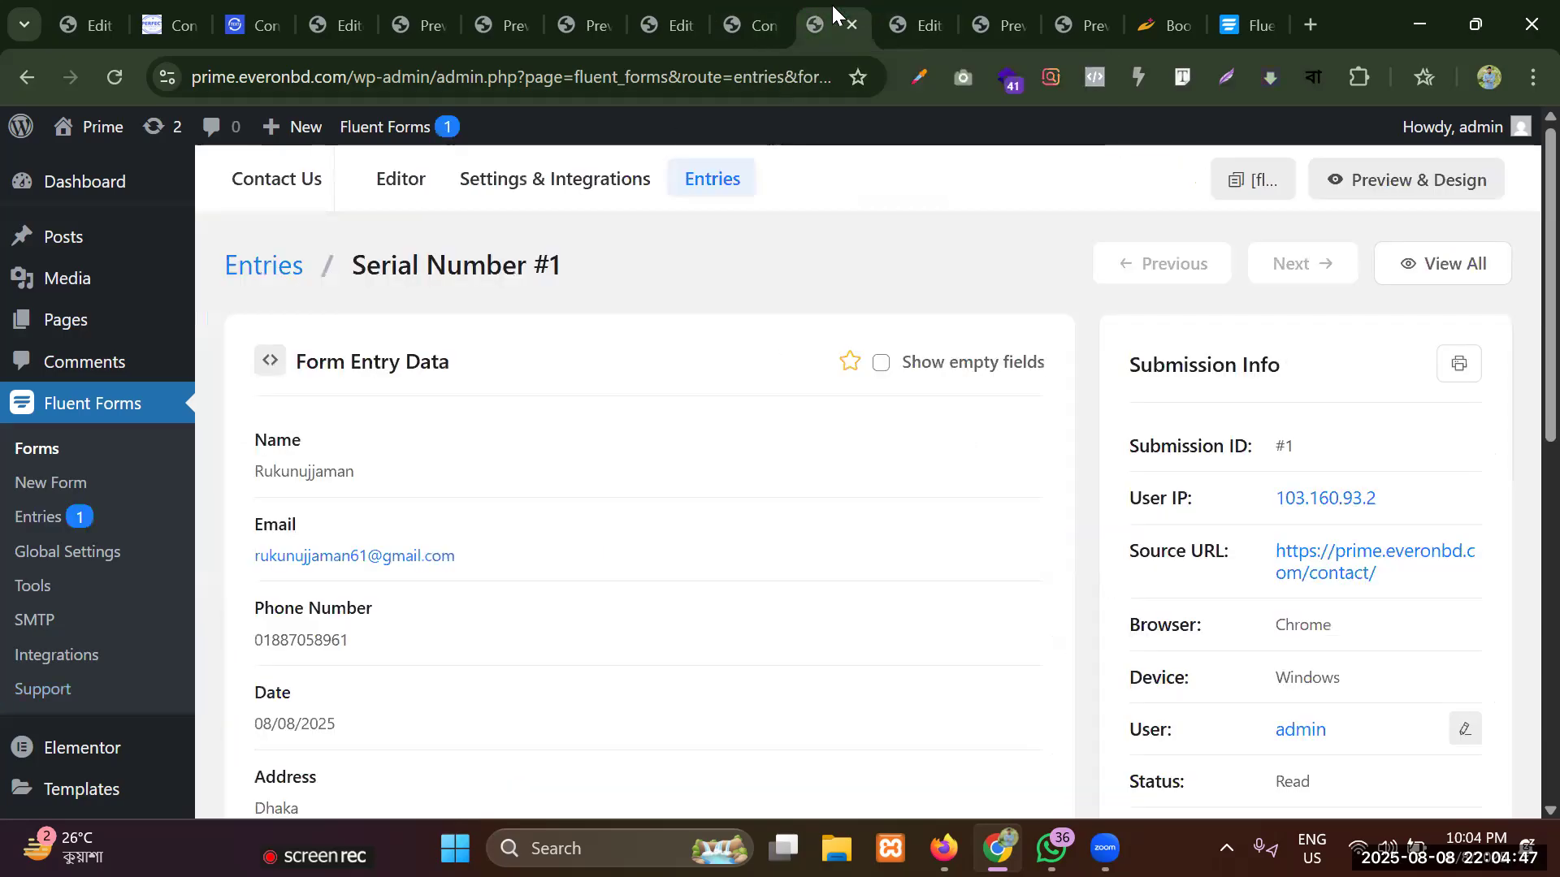
{"action": "left_click", "coordinate": [697, 9]}
{"action": "scroll", "coordinate": [943, 553], "scroll_direction": "down", "scroll_amount": 4}
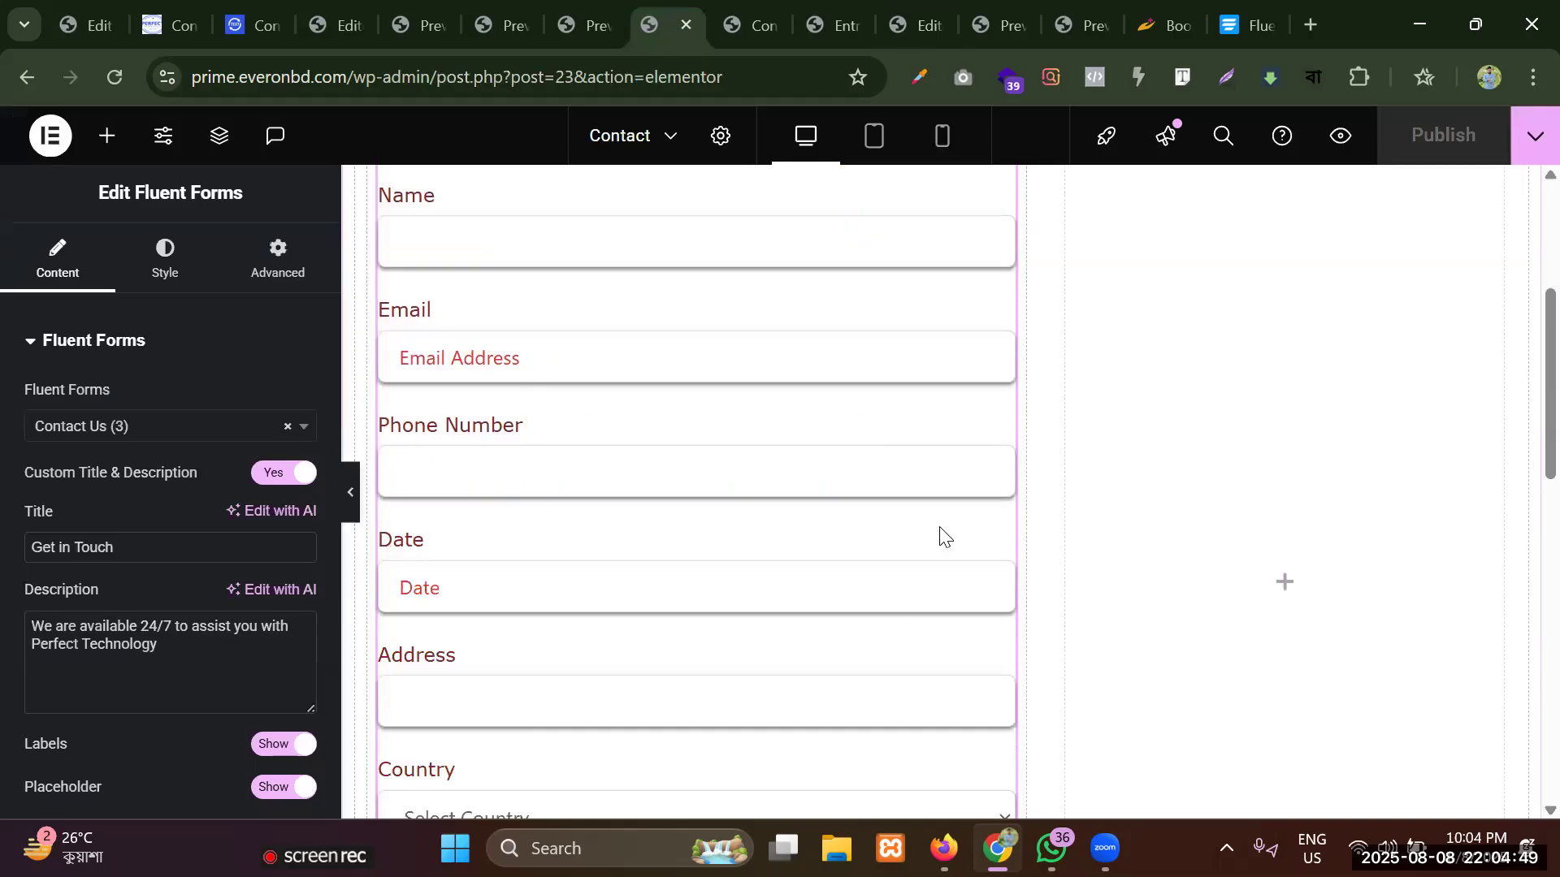
{"action": "scroll", "coordinate": [689, 606], "scroll_direction": "up", "scroll_amount": 4}
{"action": "scroll", "coordinate": [641, 519], "scroll_direction": "down", "scroll_amount": 8}
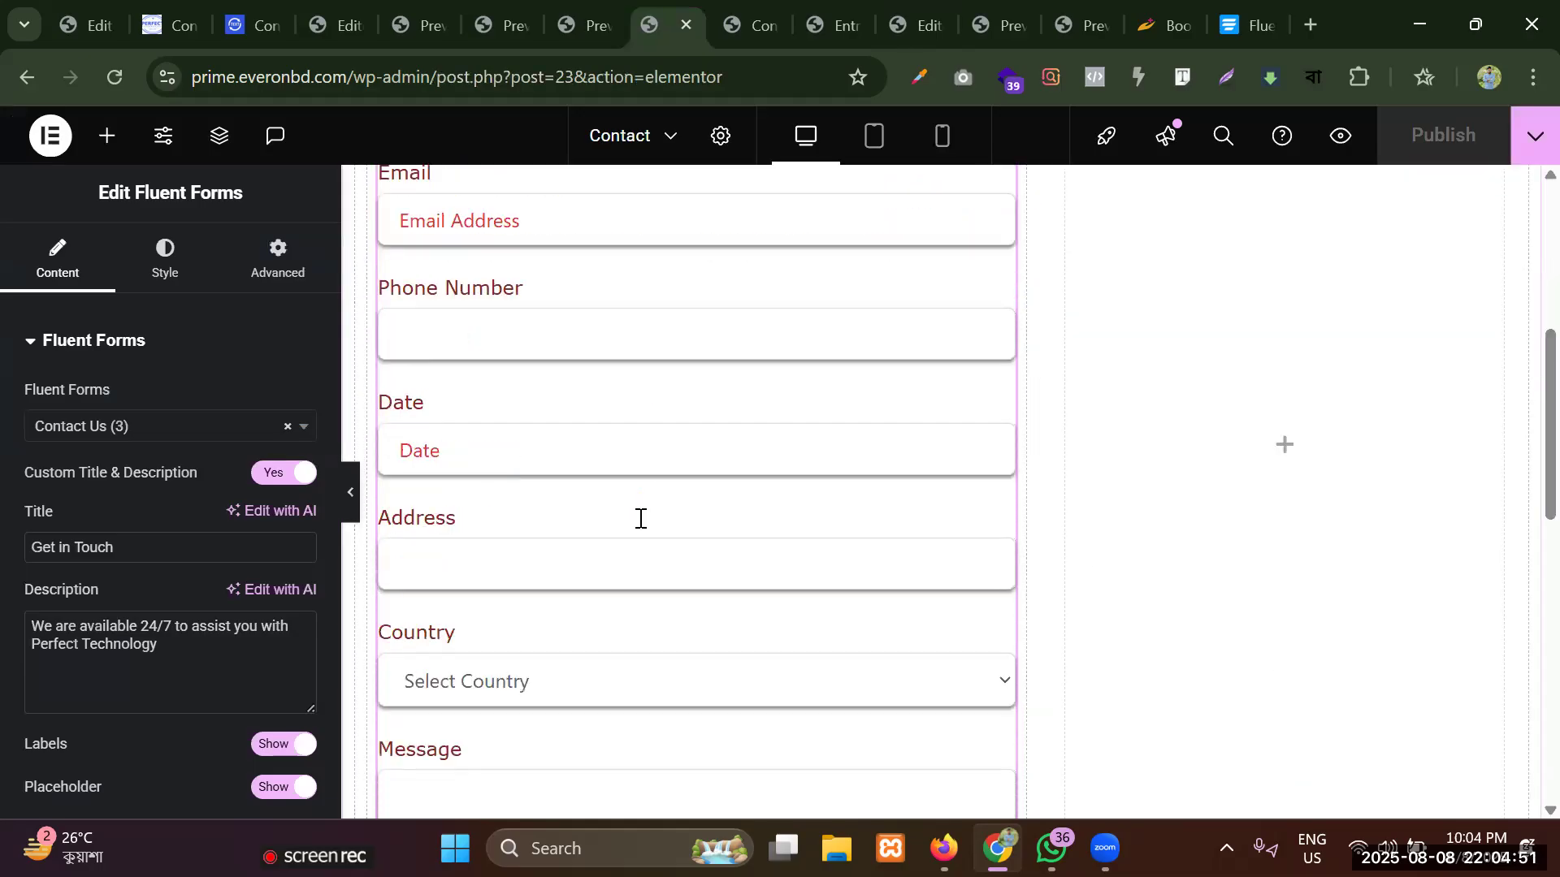
{"action": "scroll", "coordinate": [662, 626], "scroll_direction": "up", "scroll_amount": 6}
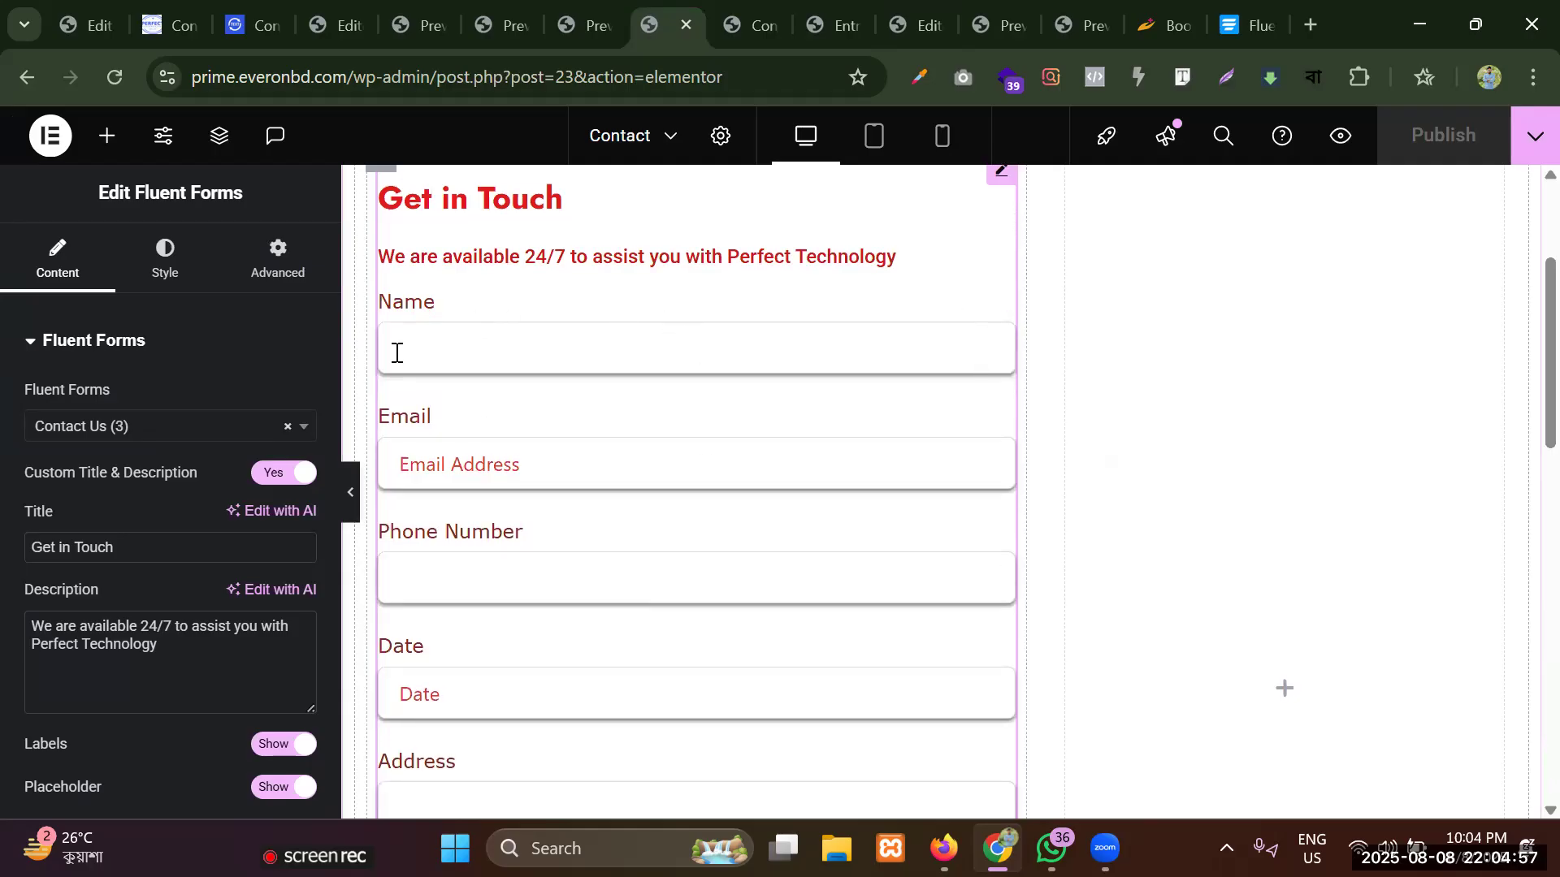
{"action": "scroll", "coordinate": [555, 339], "scroll_direction": "up", "scroll_amount": 1}
{"action": "scroll", "coordinate": [555, 340], "scroll_direction": "up", "scroll_amount": 2}
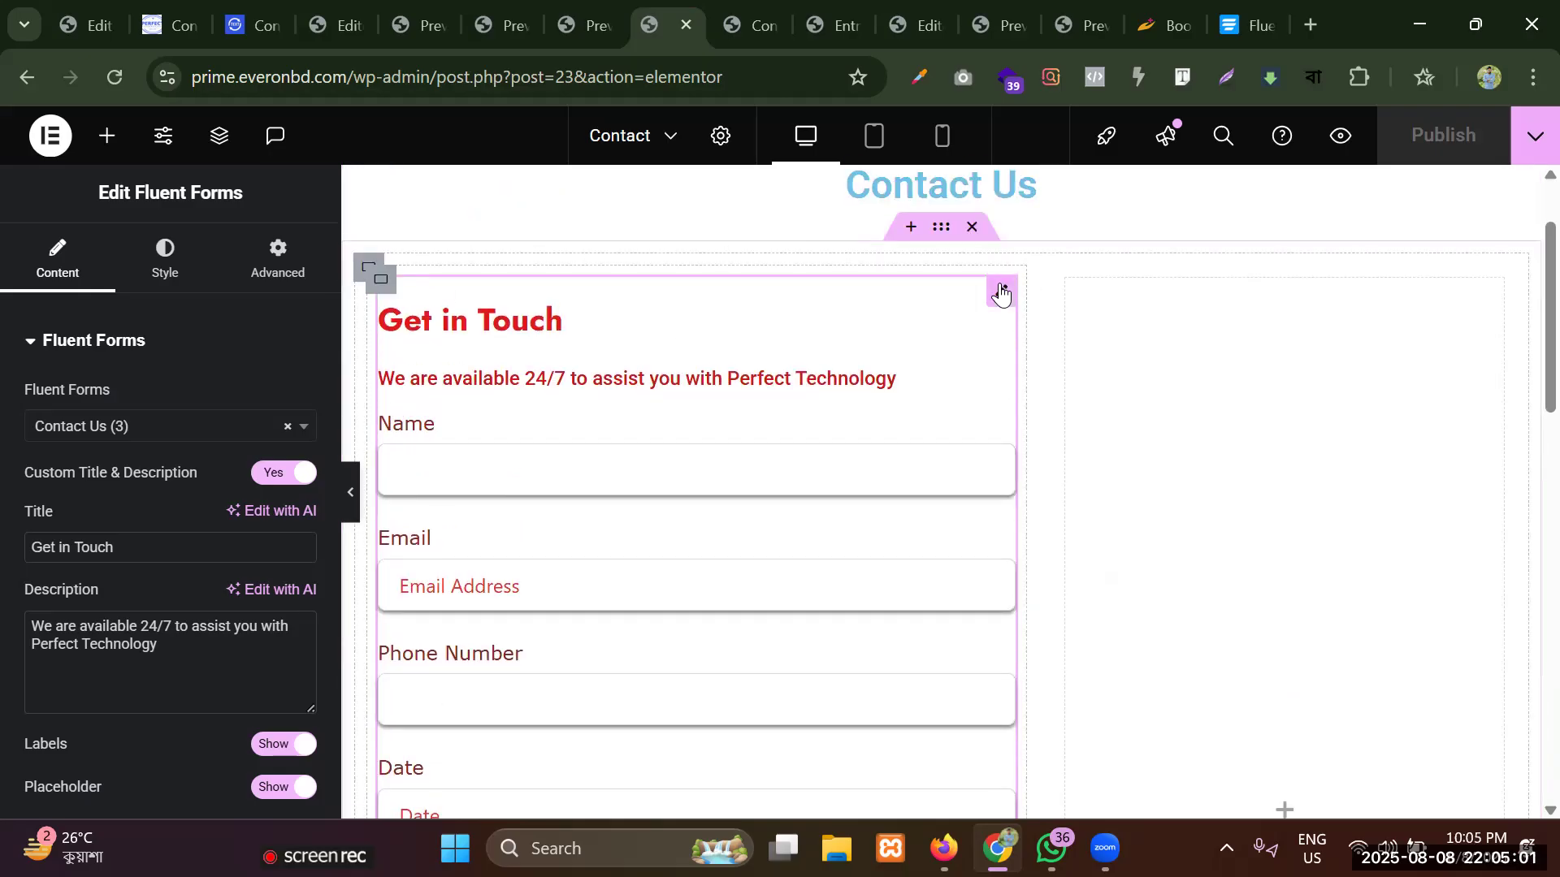
In the form widget's Form Container style, set the border type to Solid and unlink the four border width values.
{"action": "left_click", "coordinate": [166, 268]}
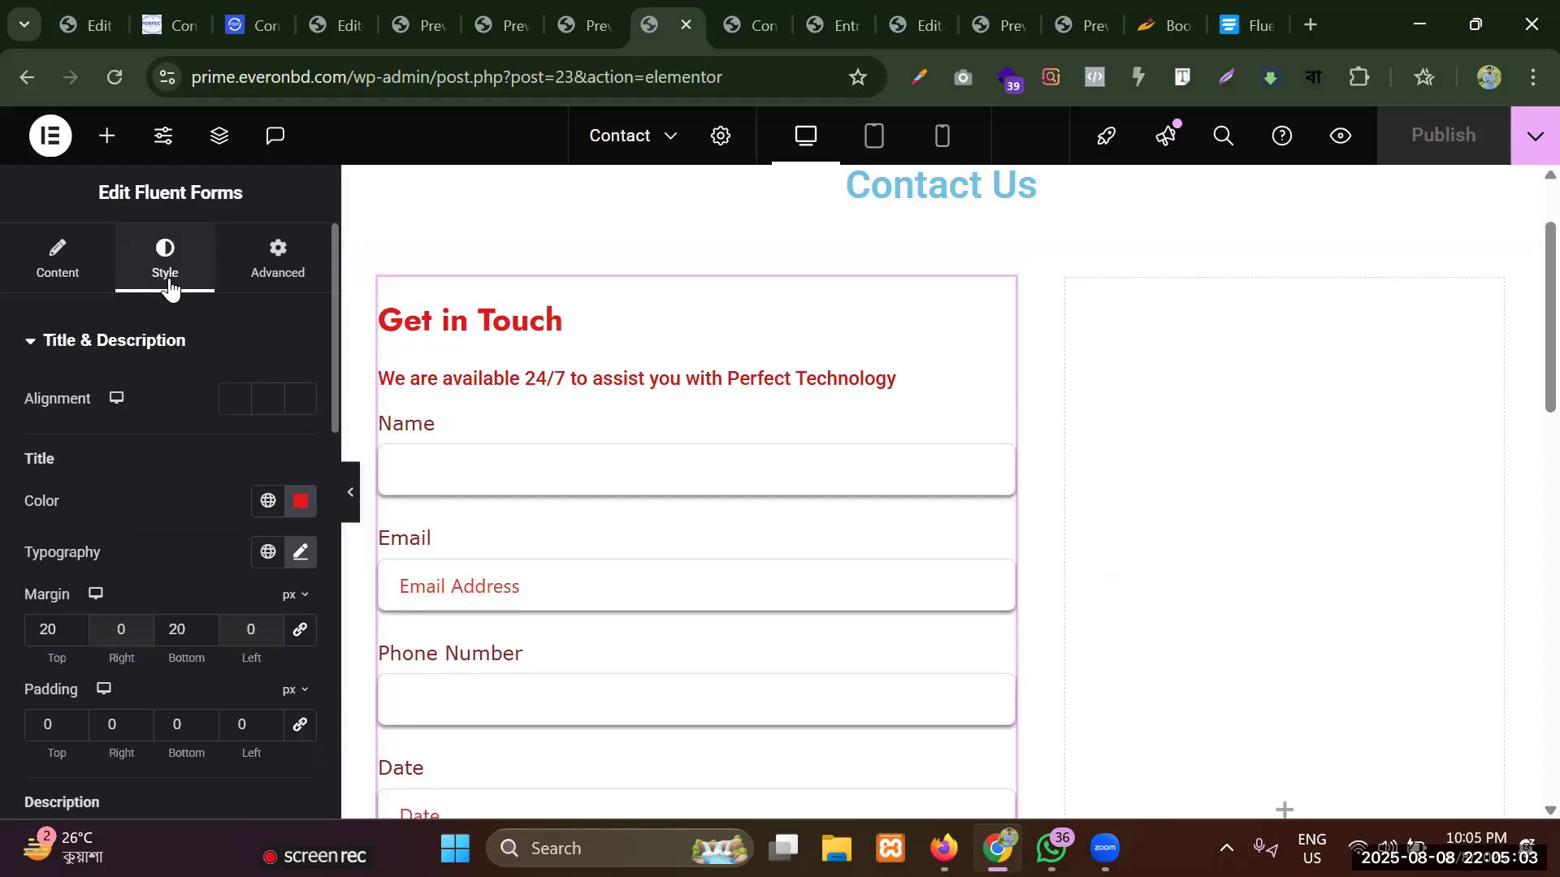
{"action": "scroll", "coordinate": [114, 461], "scroll_direction": "down", "scroll_amount": 2}
{"action": "scroll", "coordinate": [112, 463], "scroll_direction": "down", "scroll_amount": 2}
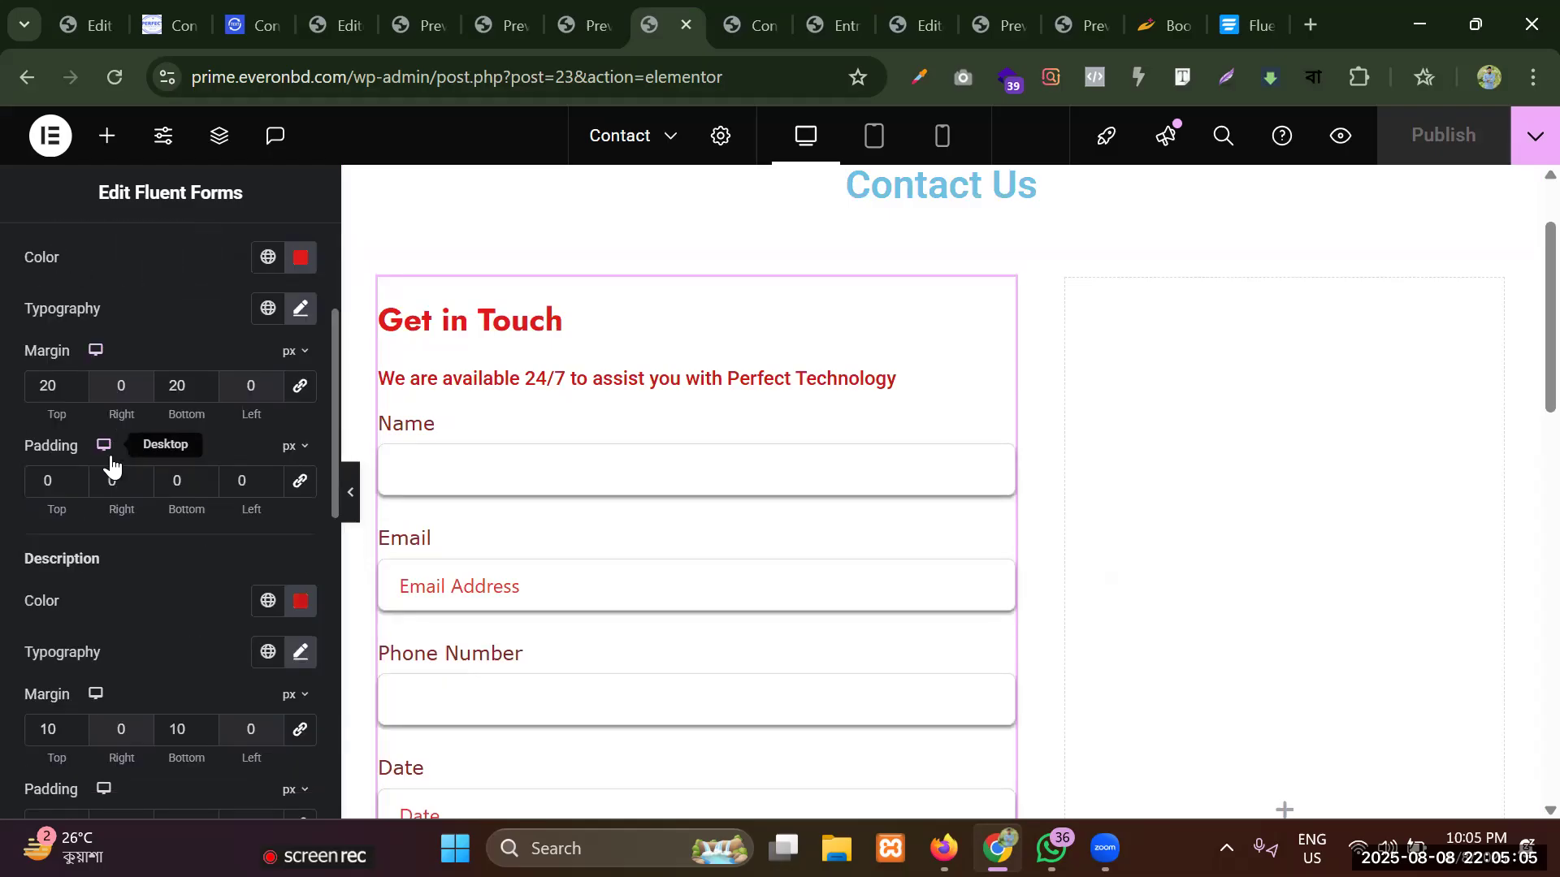
{"action": "scroll", "coordinate": [111, 463], "scroll_direction": "up", "scroll_amount": 3}
{"action": "left_click", "coordinate": [52, 347]}
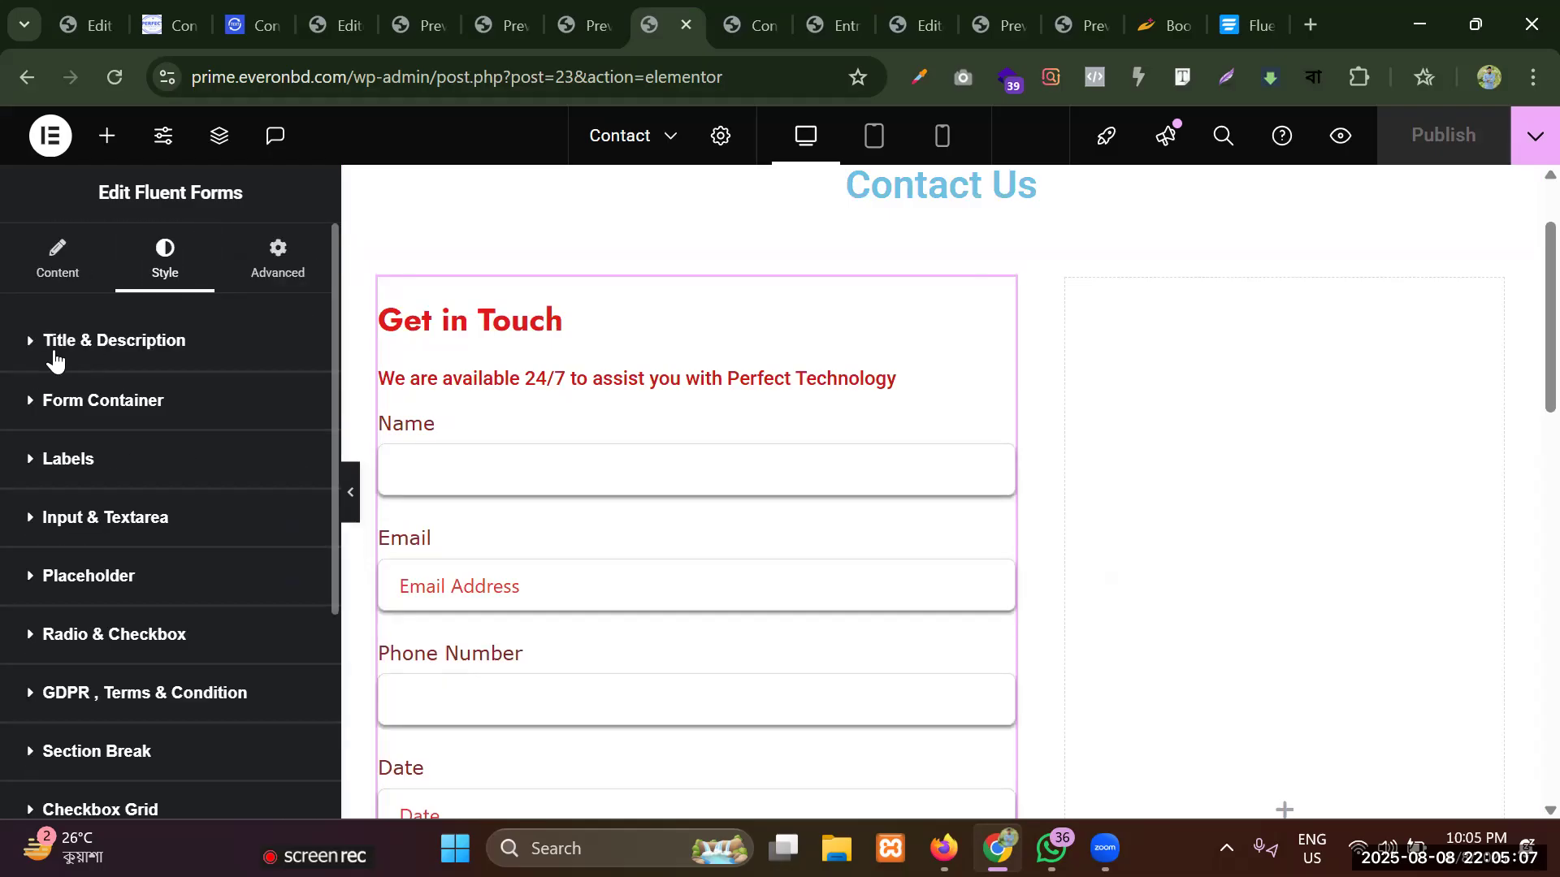
{"action": "left_click", "coordinate": [89, 400]}
{"action": "scroll", "coordinate": [88, 405], "scroll_direction": "down", "scroll_amount": 4}
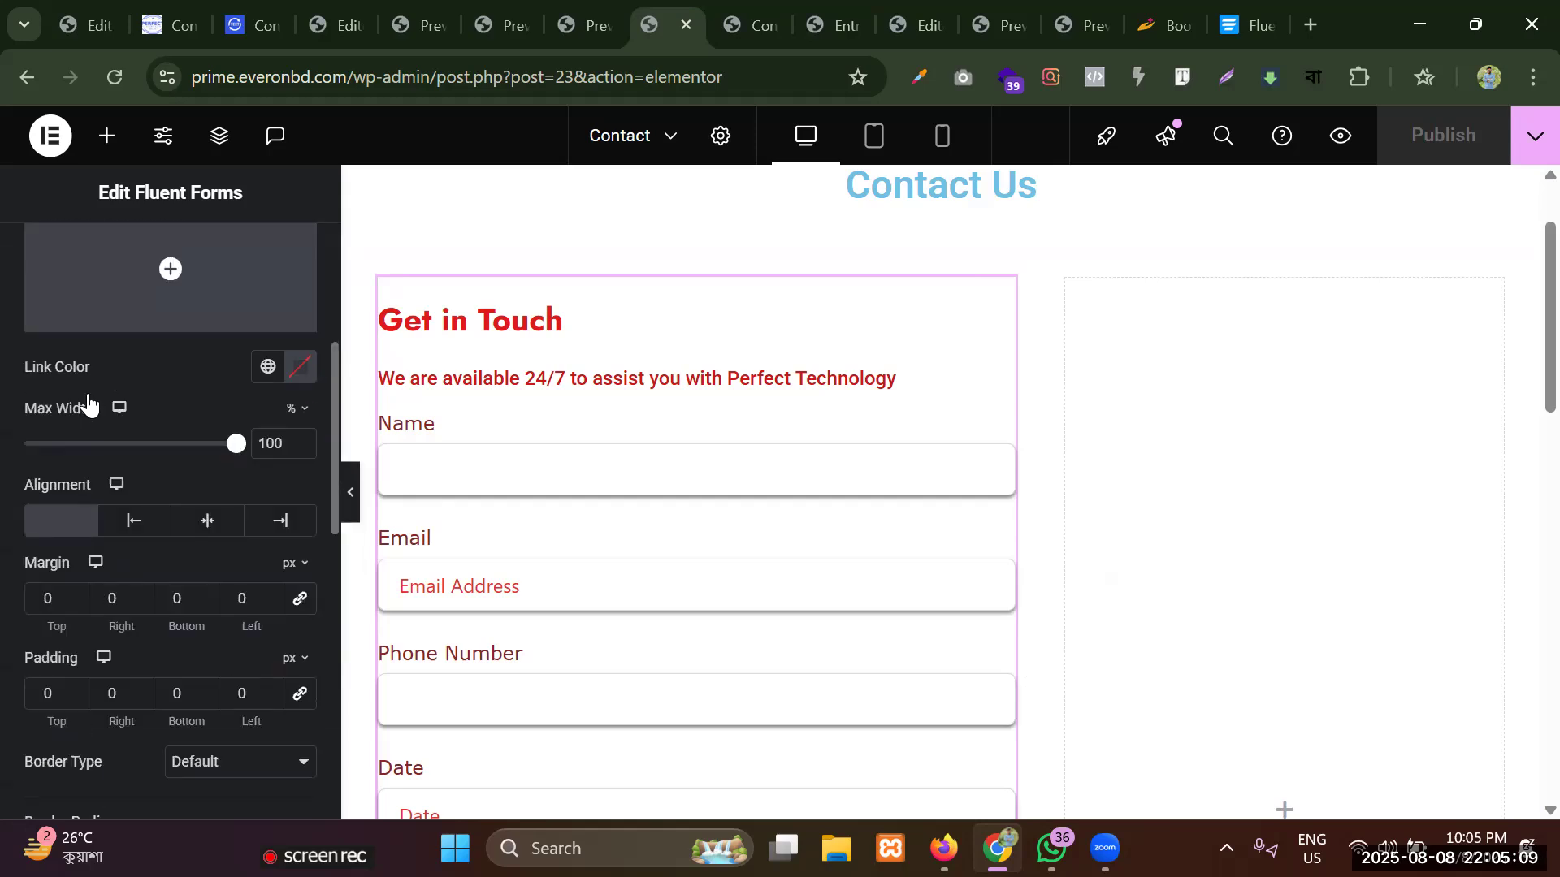
{"action": "scroll", "coordinate": [88, 406], "scroll_direction": "down", "scroll_amount": 3}
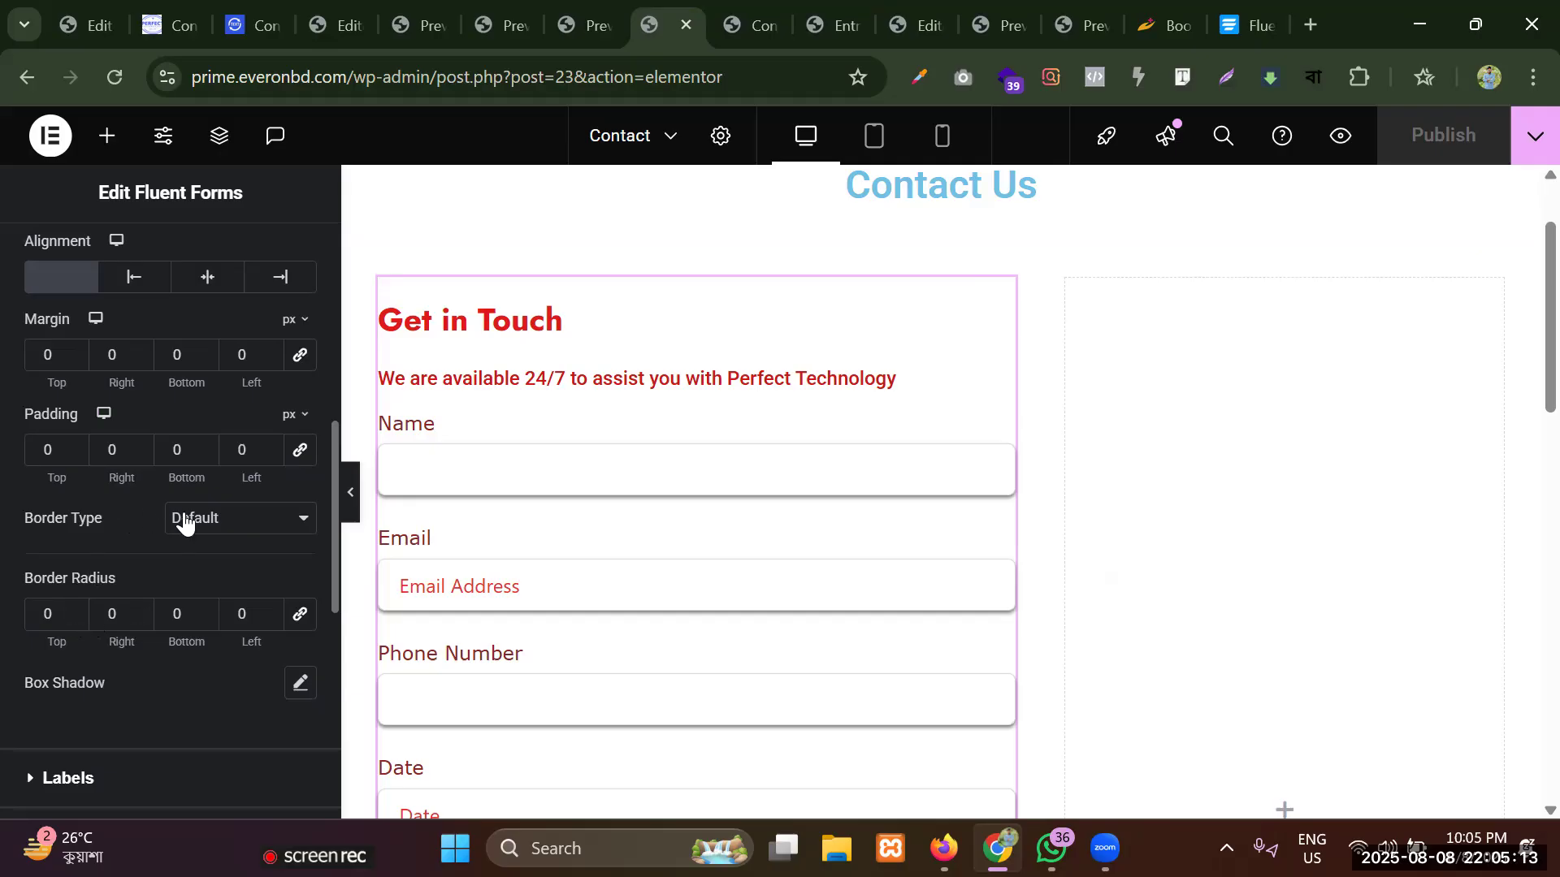
{"action": "left_click", "coordinate": [232, 519]}
{"action": "left_click", "coordinate": [202, 606]}
{"action": "scroll", "coordinate": [985, 369], "scroll_direction": "down", "scroll_amount": 1}
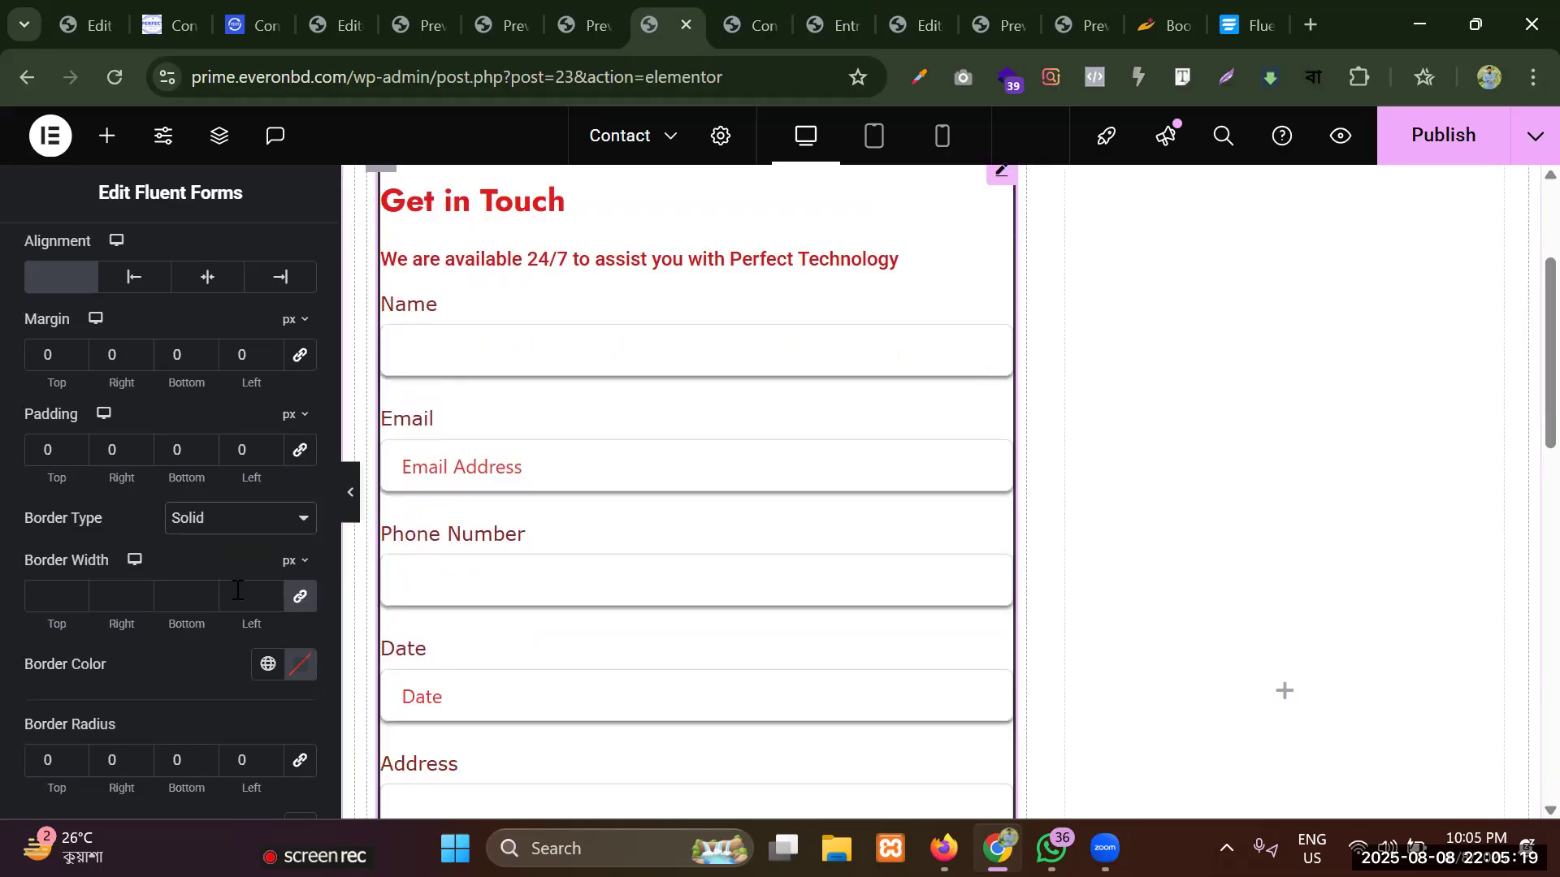
{"action": "left_click", "coordinate": [303, 597]}
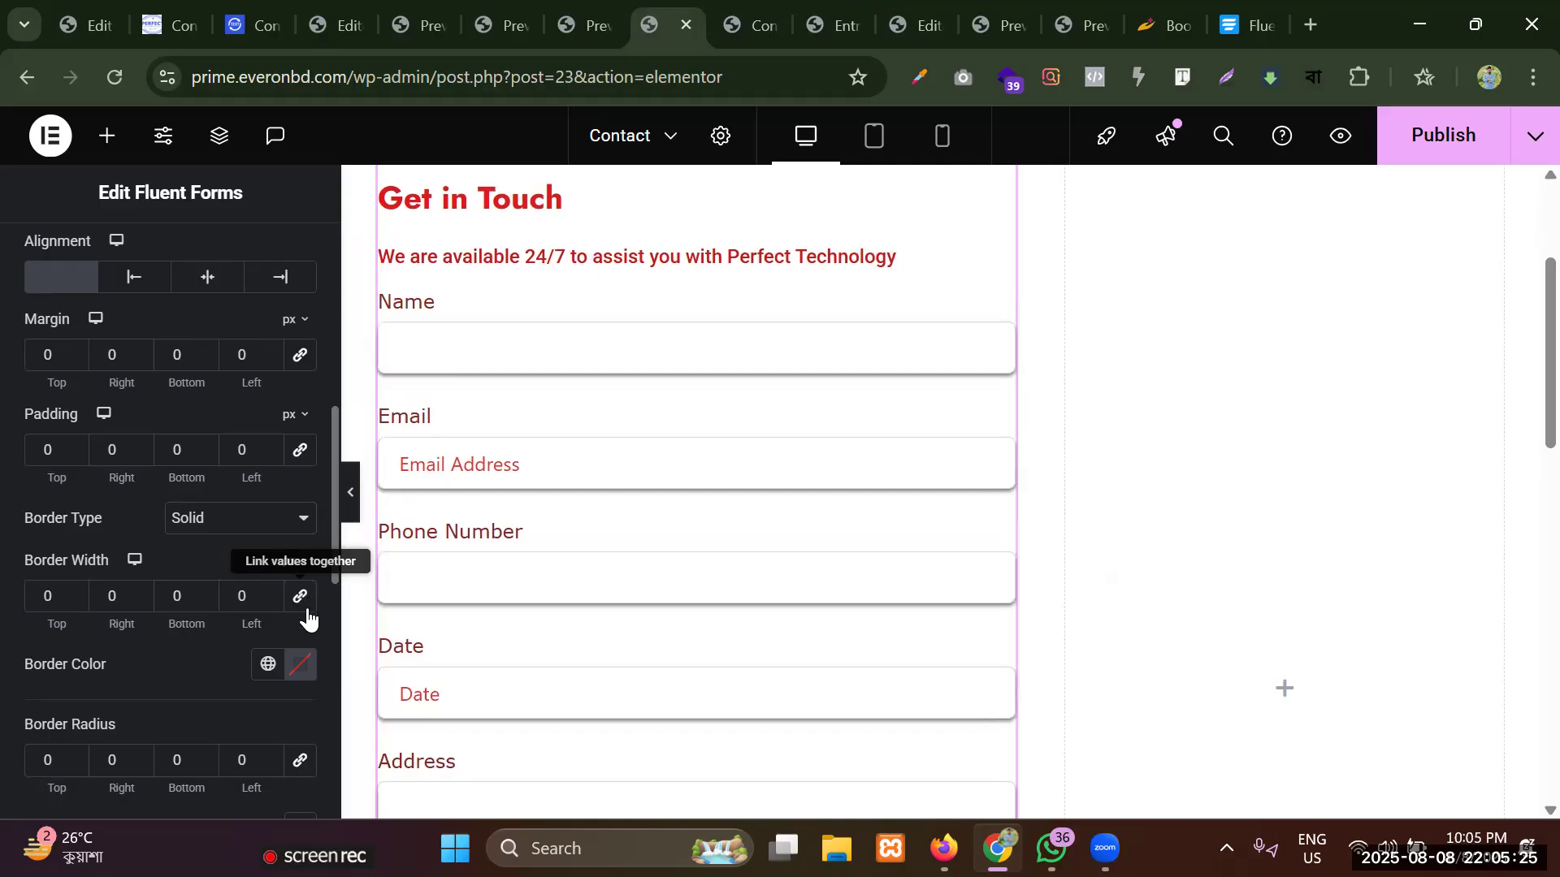
Set the form container's top border width to 5 px and check the line above the Get in Touch title.
{"action": "left_click", "coordinate": [77, 590]}
{"action": "left_click", "coordinate": [77, 590]}
{"action": "left_click", "coordinate": [77, 590]}
{"action": "left_click", "coordinate": [77, 590]}
{"action": "left_click", "coordinate": [76, 590]}
{"action": "scroll", "coordinate": [860, 333], "scroll_direction": "up", "scroll_amount": 3}
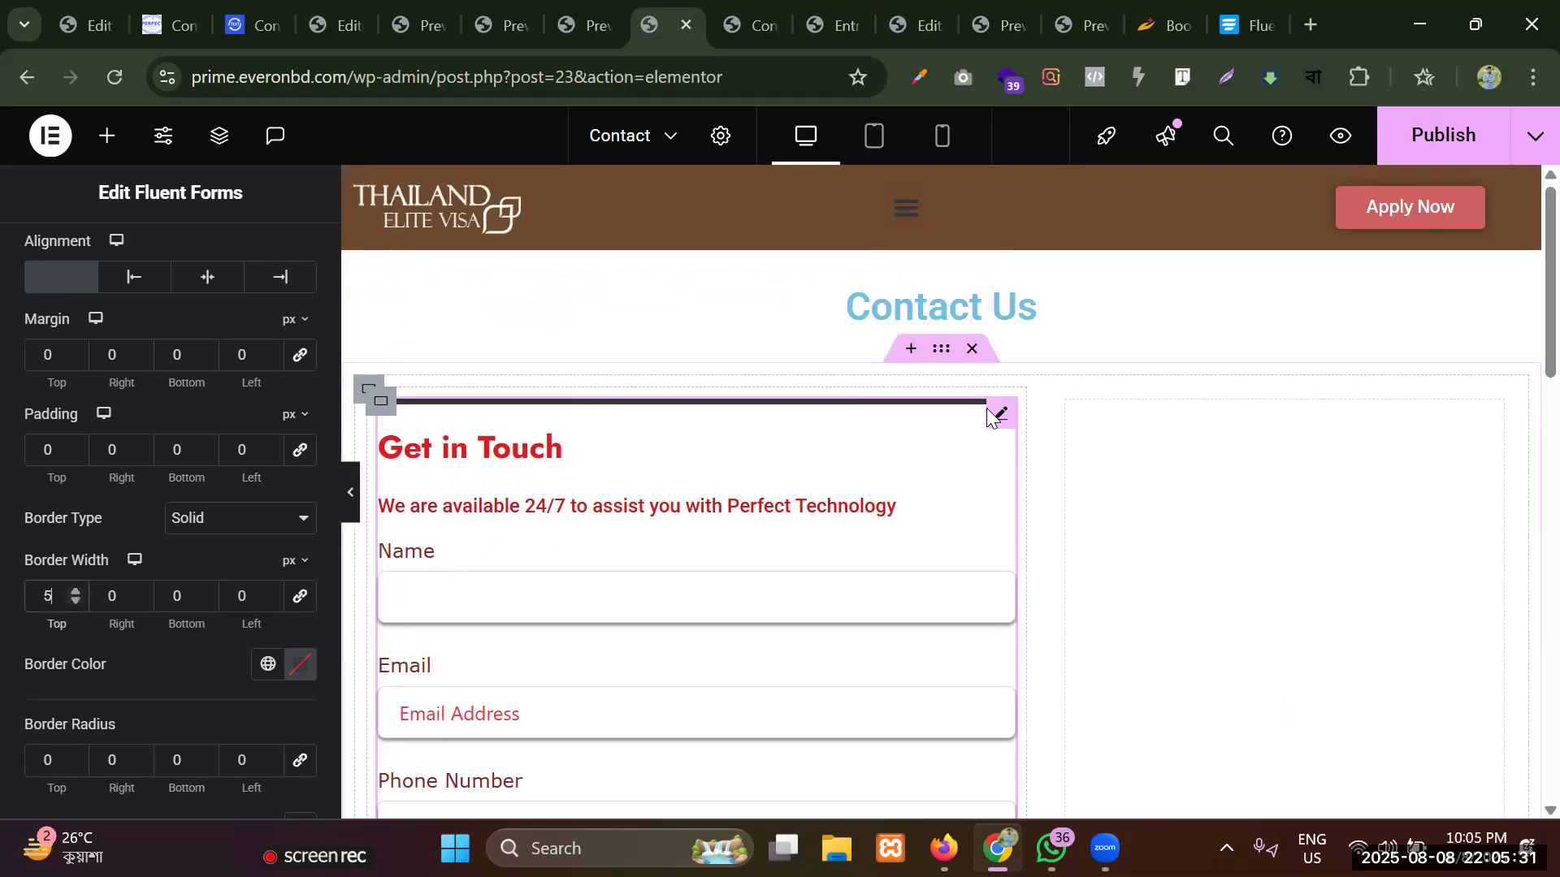
{"action": "scroll", "coordinate": [822, 412], "scroll_direction": "down", "scroll_amount": 2}
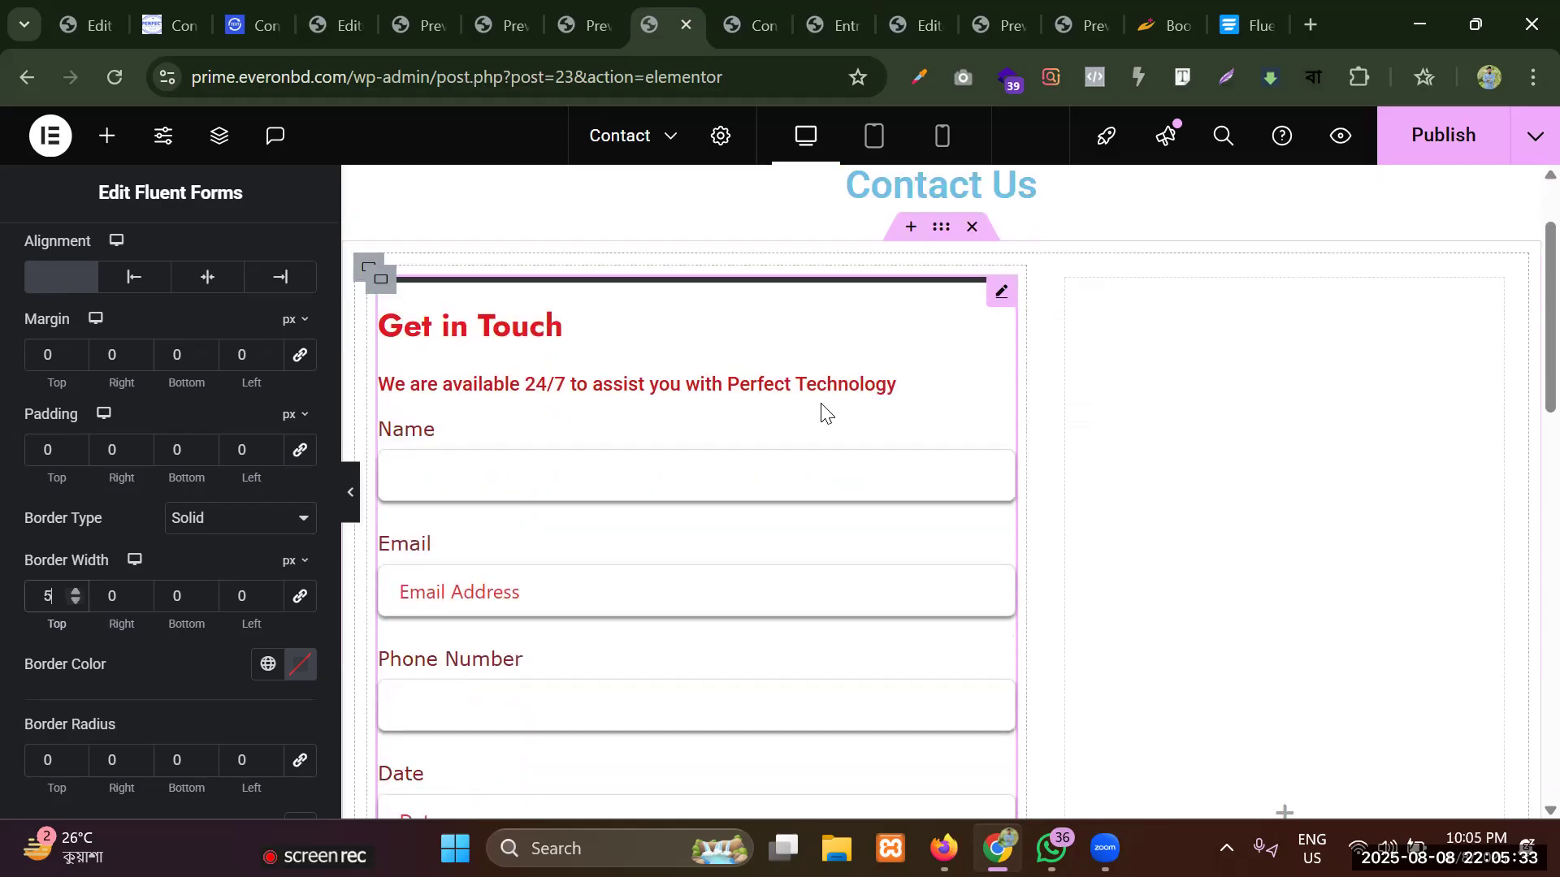
Set the form container's bottom border width to 5 px and check the line below the Send button.
{"action": "left_click", "coordinate": [207, 590]}
{"action": "left_click", "coordinate": [206, 591]}
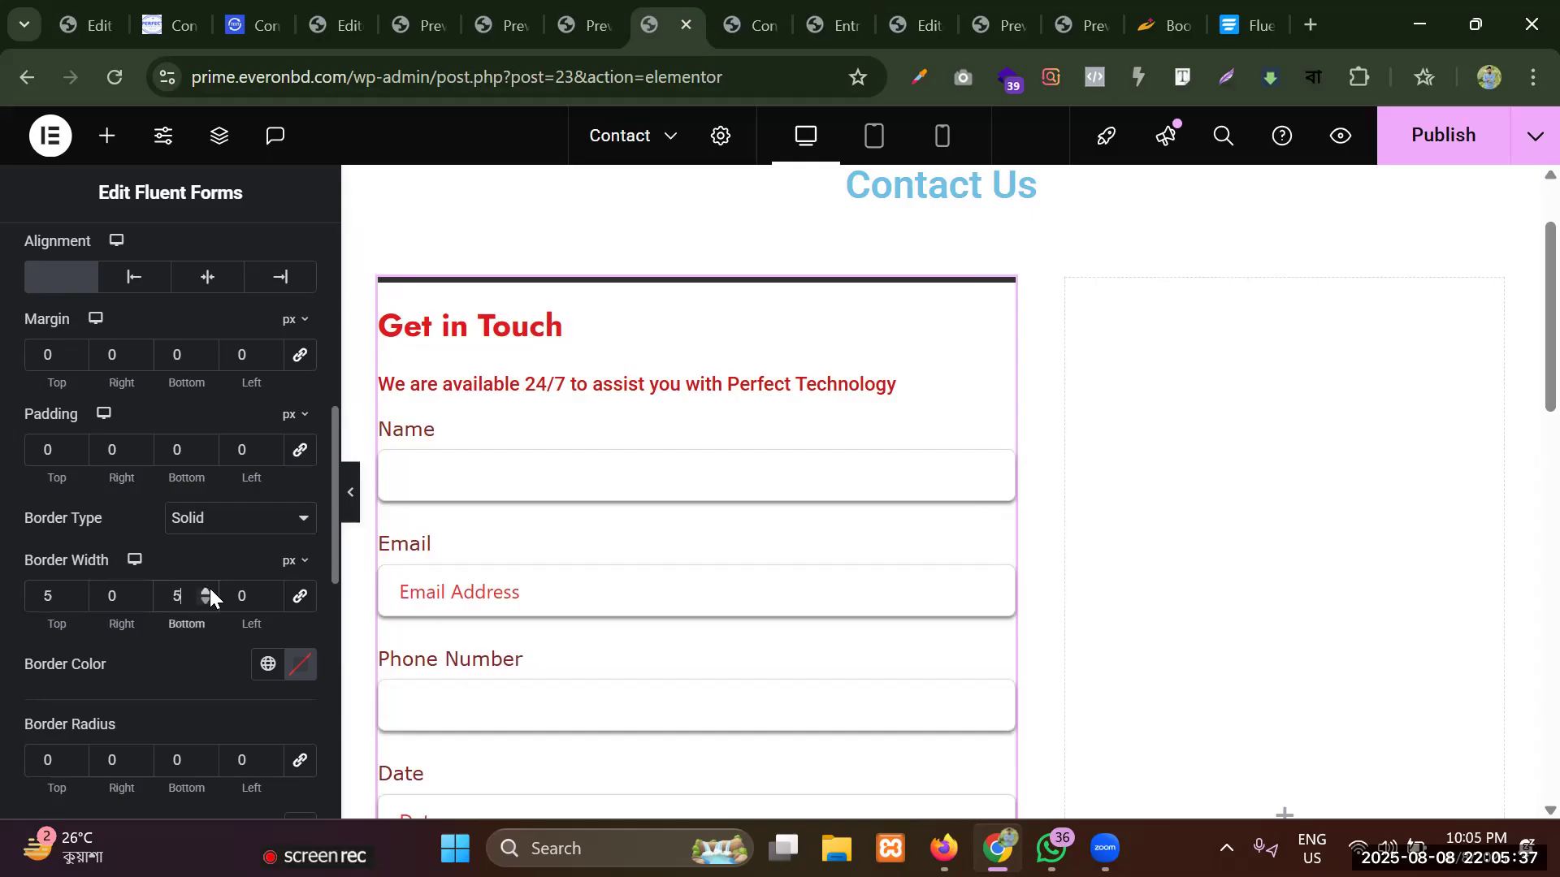
{"action": "scroll", "coordinate": [710, 455], "scroll_direction": "down", "scroll_amount": 9}
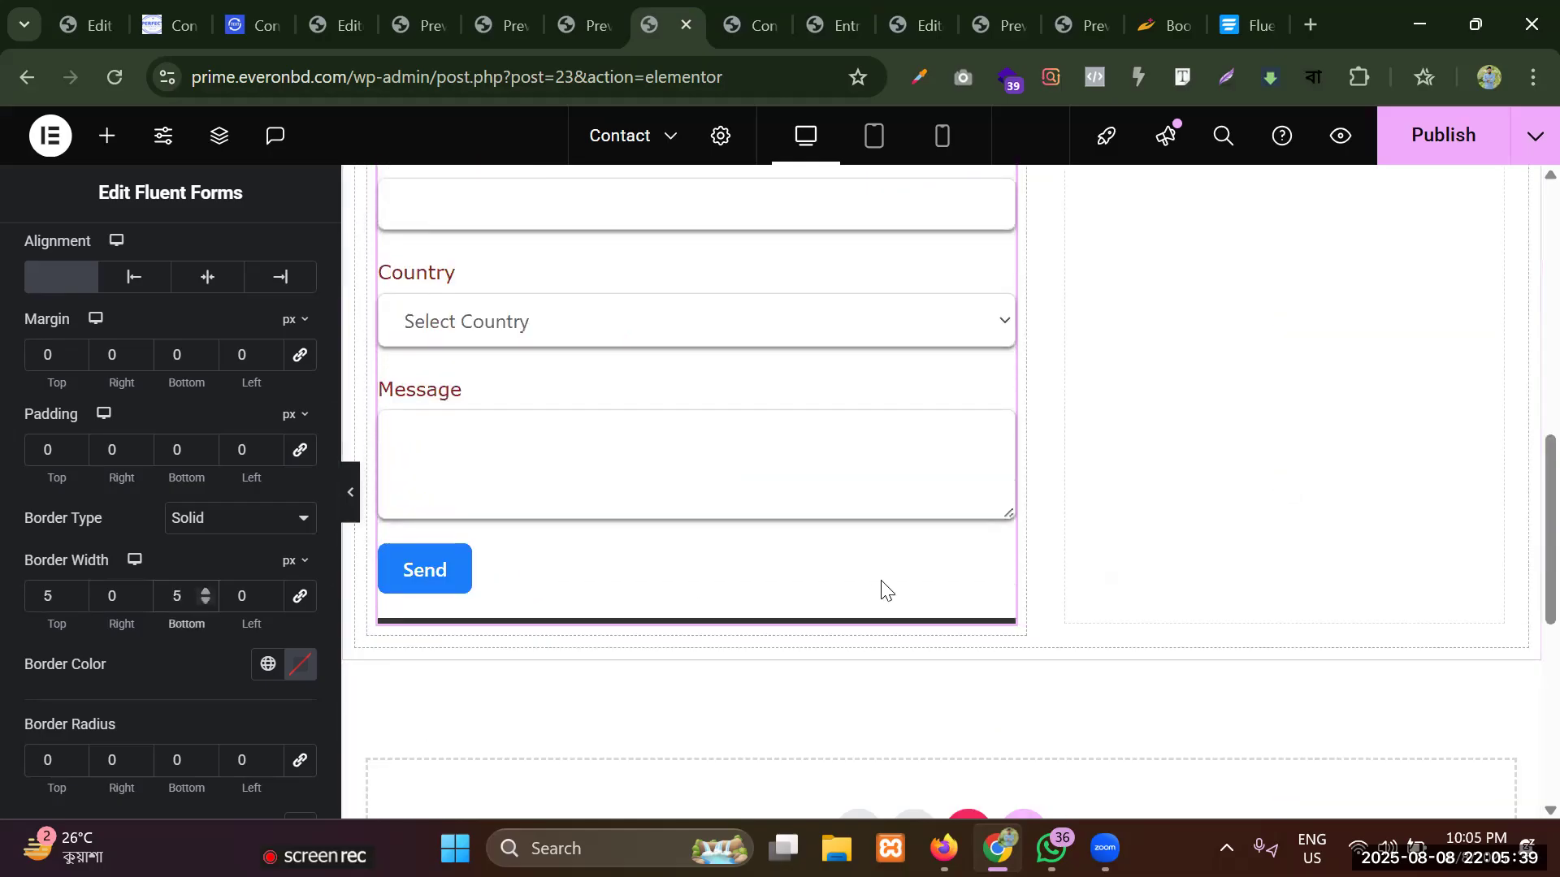
{"action": "scroll", "coordinate": [883, 591], "scroll_direction": "up", "scroll_amount": 3}
{"action": "scroll", "coordinate": [880, 582], "scroll_direction": "up", "scroll_amount": 2}
{"action": "scroll", "coordinate": [881, 582], "scroll_direction": "down", "scroll_amount": 3}
Publish the Contact page and check the form's top and bottom borders in the page preview.
{"action": "left_click", "coordinate": [1430, 139]}
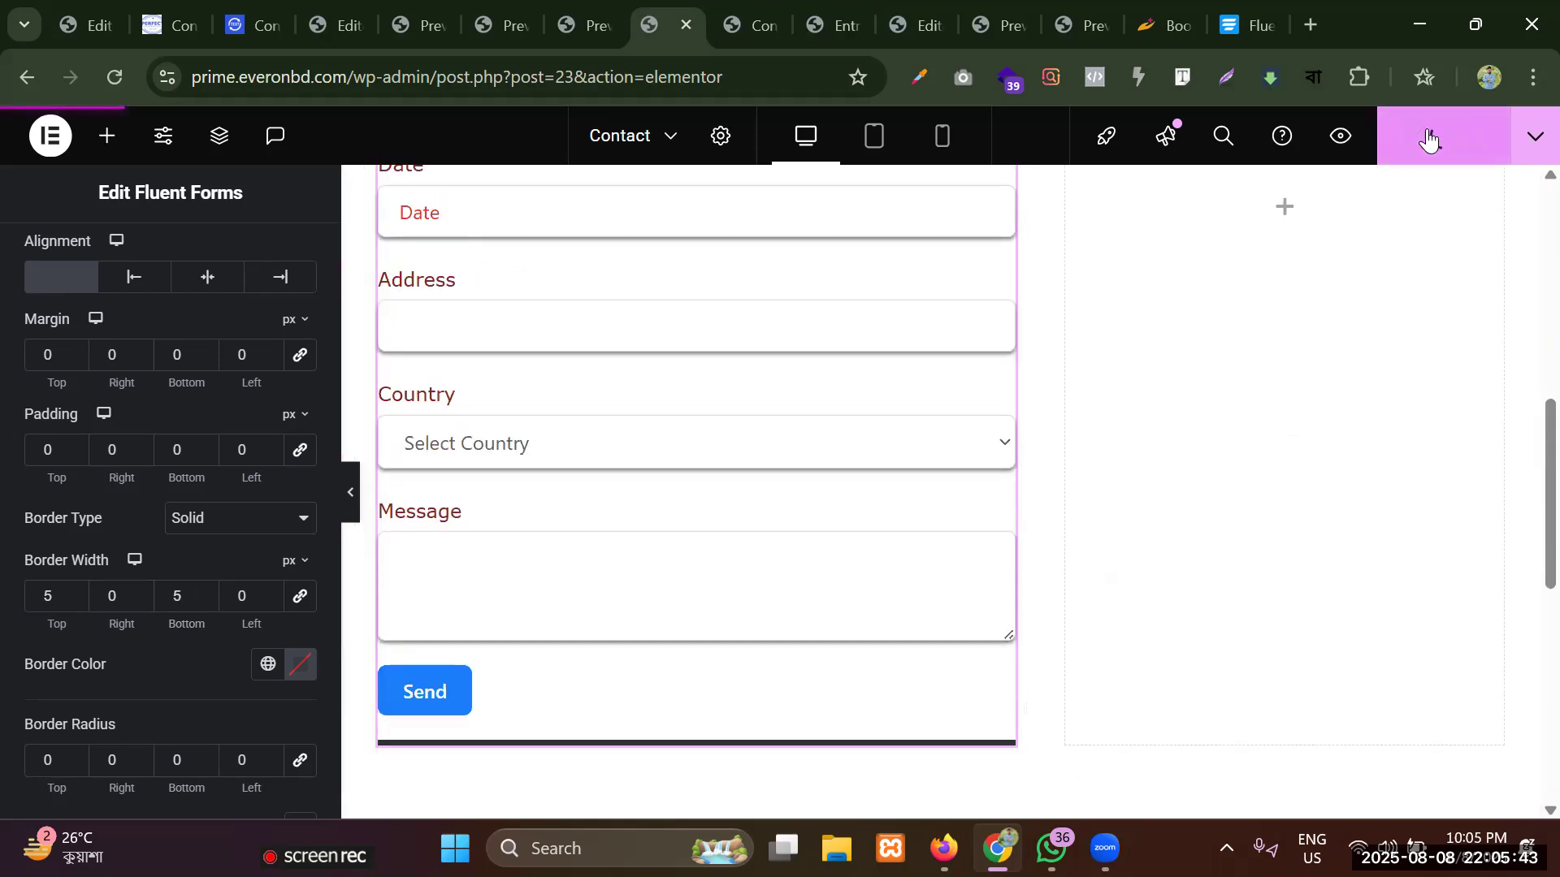
{"action": "left_click", "coordinate": [1345, 143]}
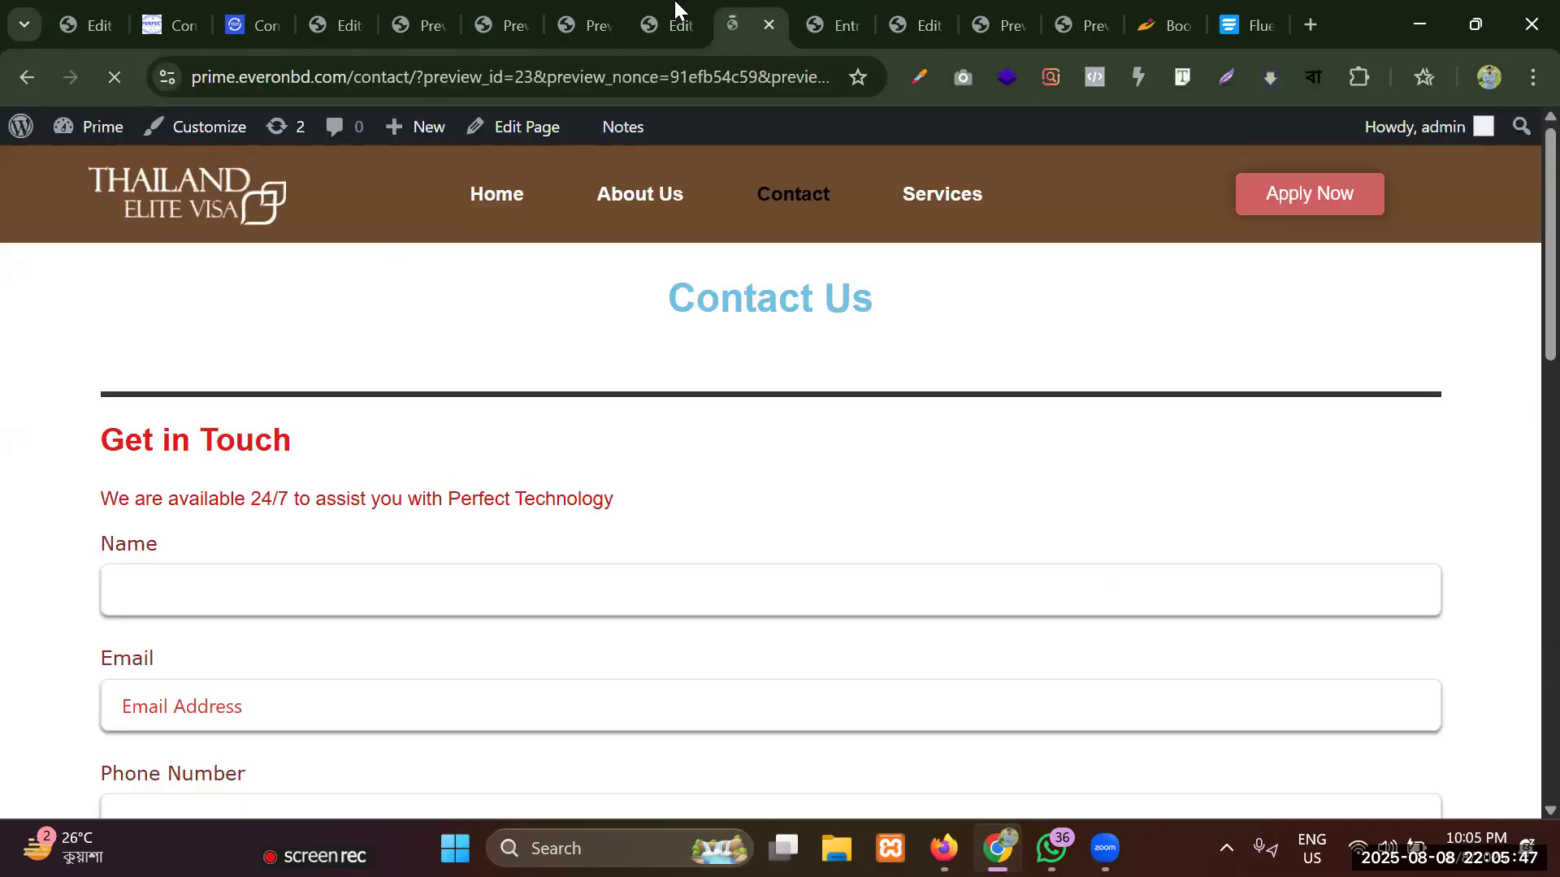
{"action": "left_click", "coordinate": [675, 23]}
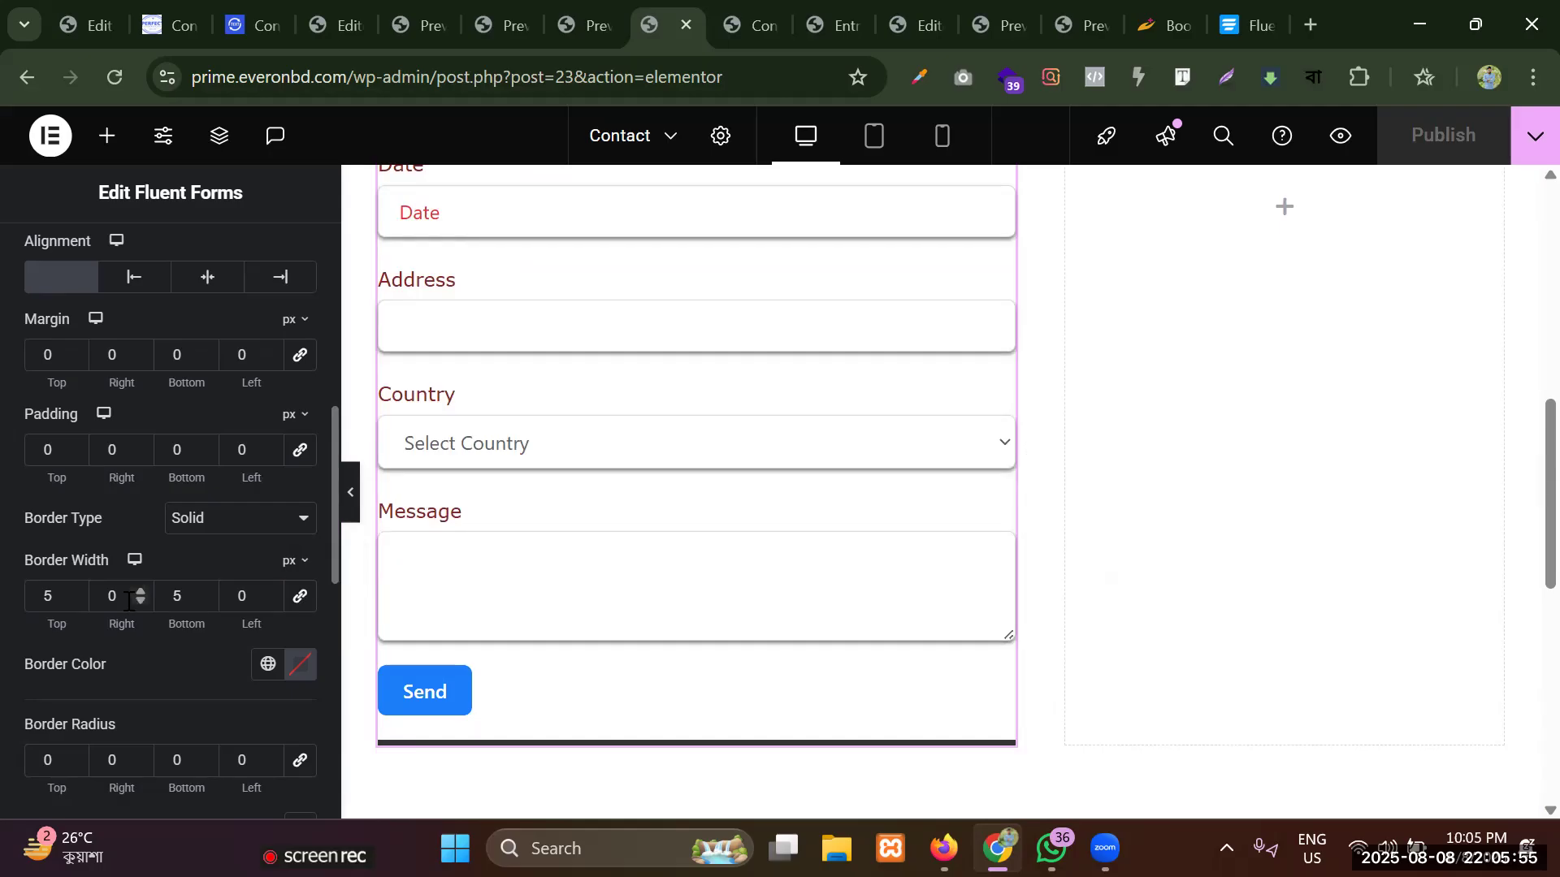
{"action": "left_click", "coordinate": [750, 20]}
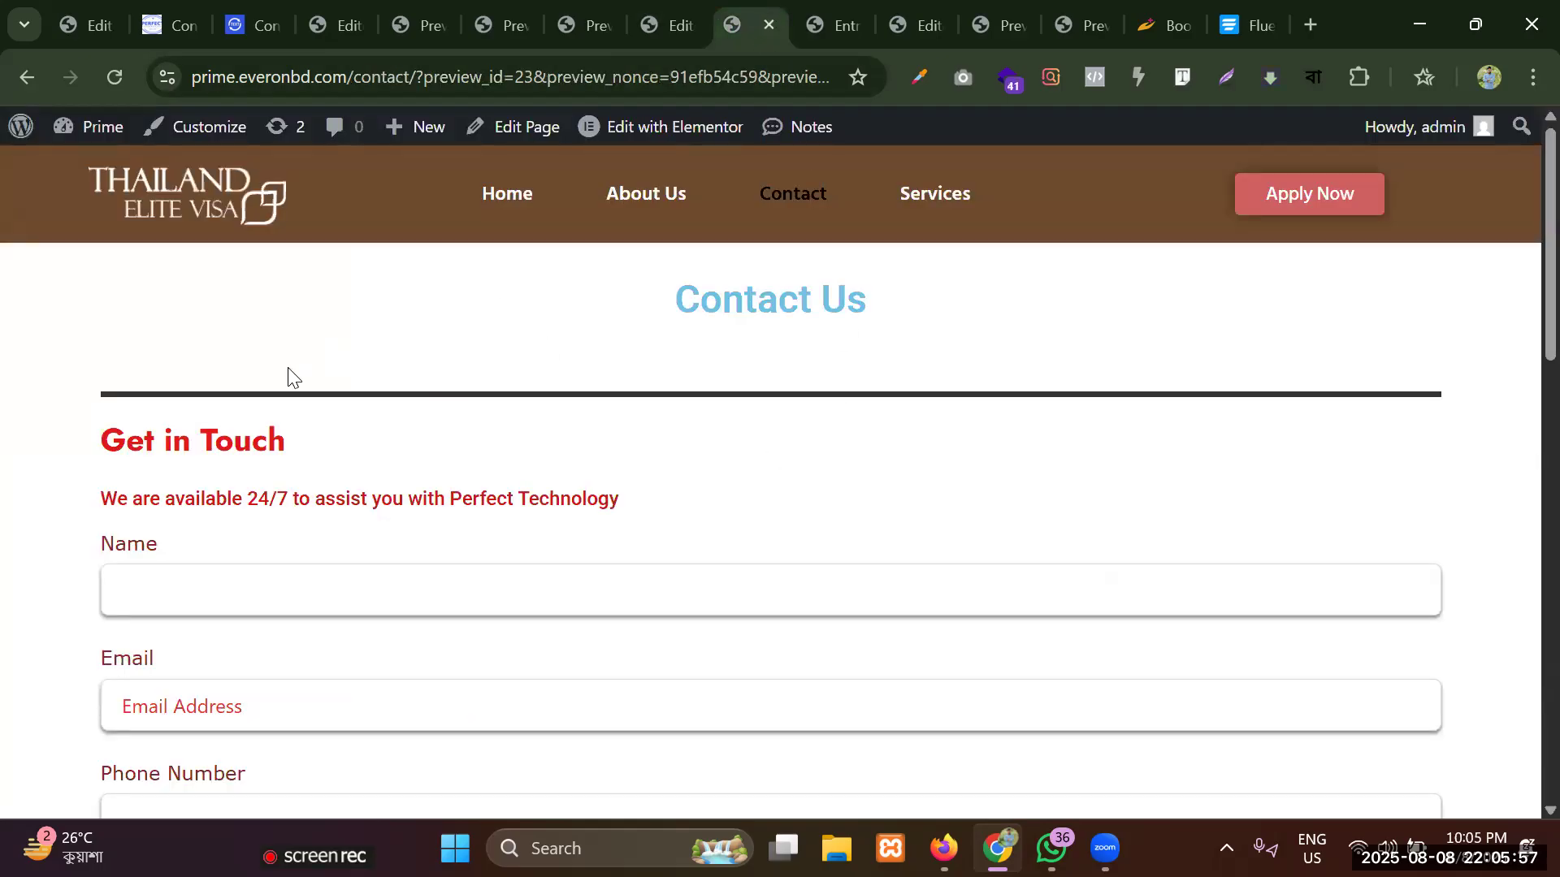
{"action": "scroll", "coordinate": [804, 372], "scroll_direction": "down", "scroll_amount": 13}
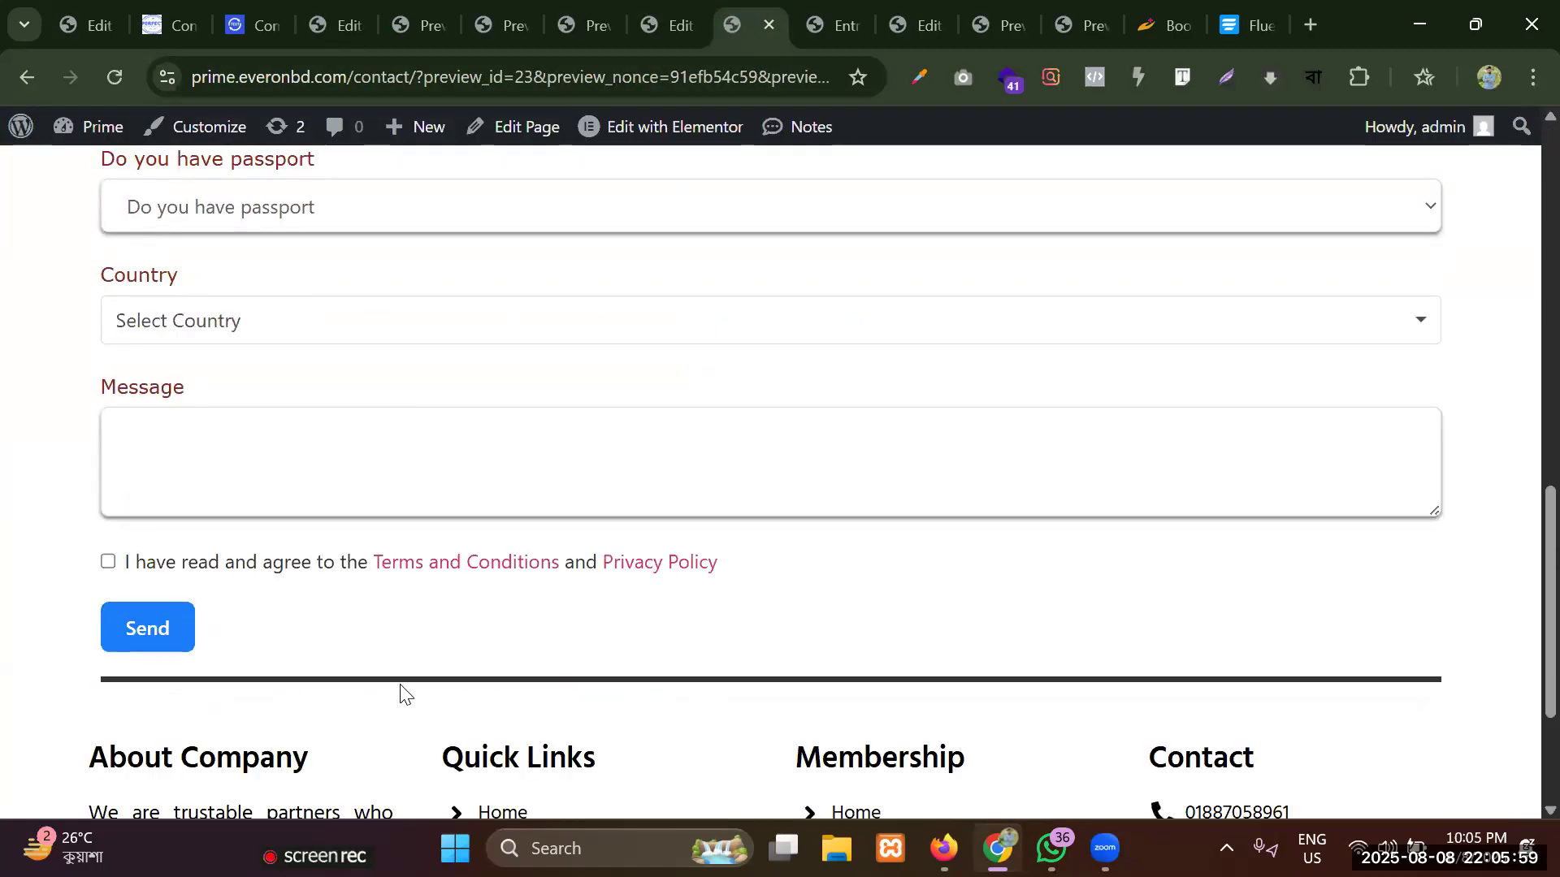
{"action": "scroll", "coordinate": [761, 690], "scroll_direction": "up", "scroll_amount": 13}
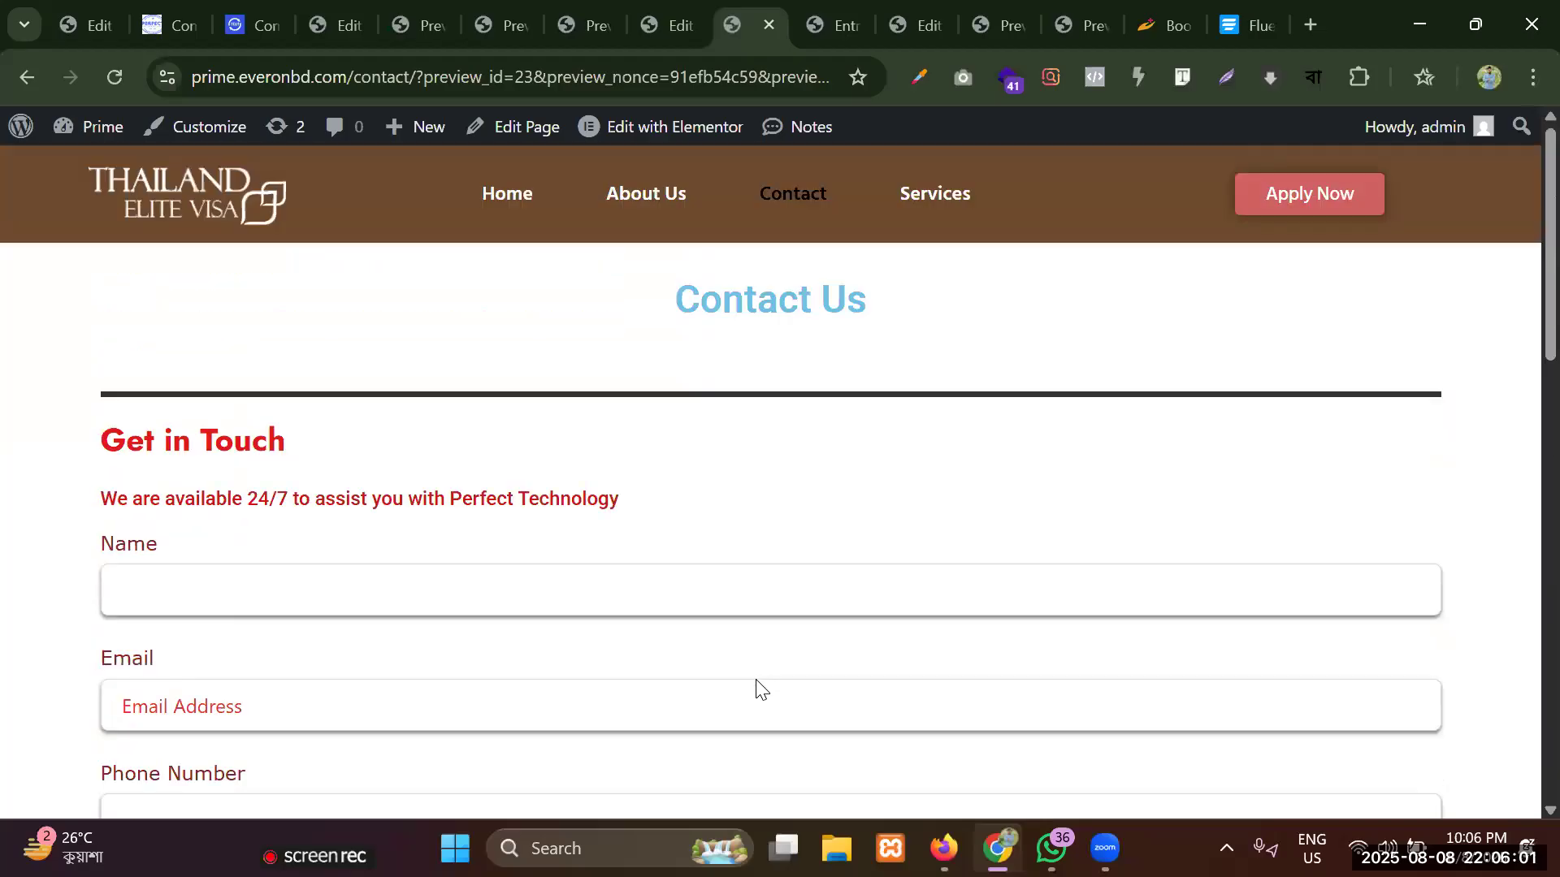
{"action": "left_click", "coordinate": [669, 21]}
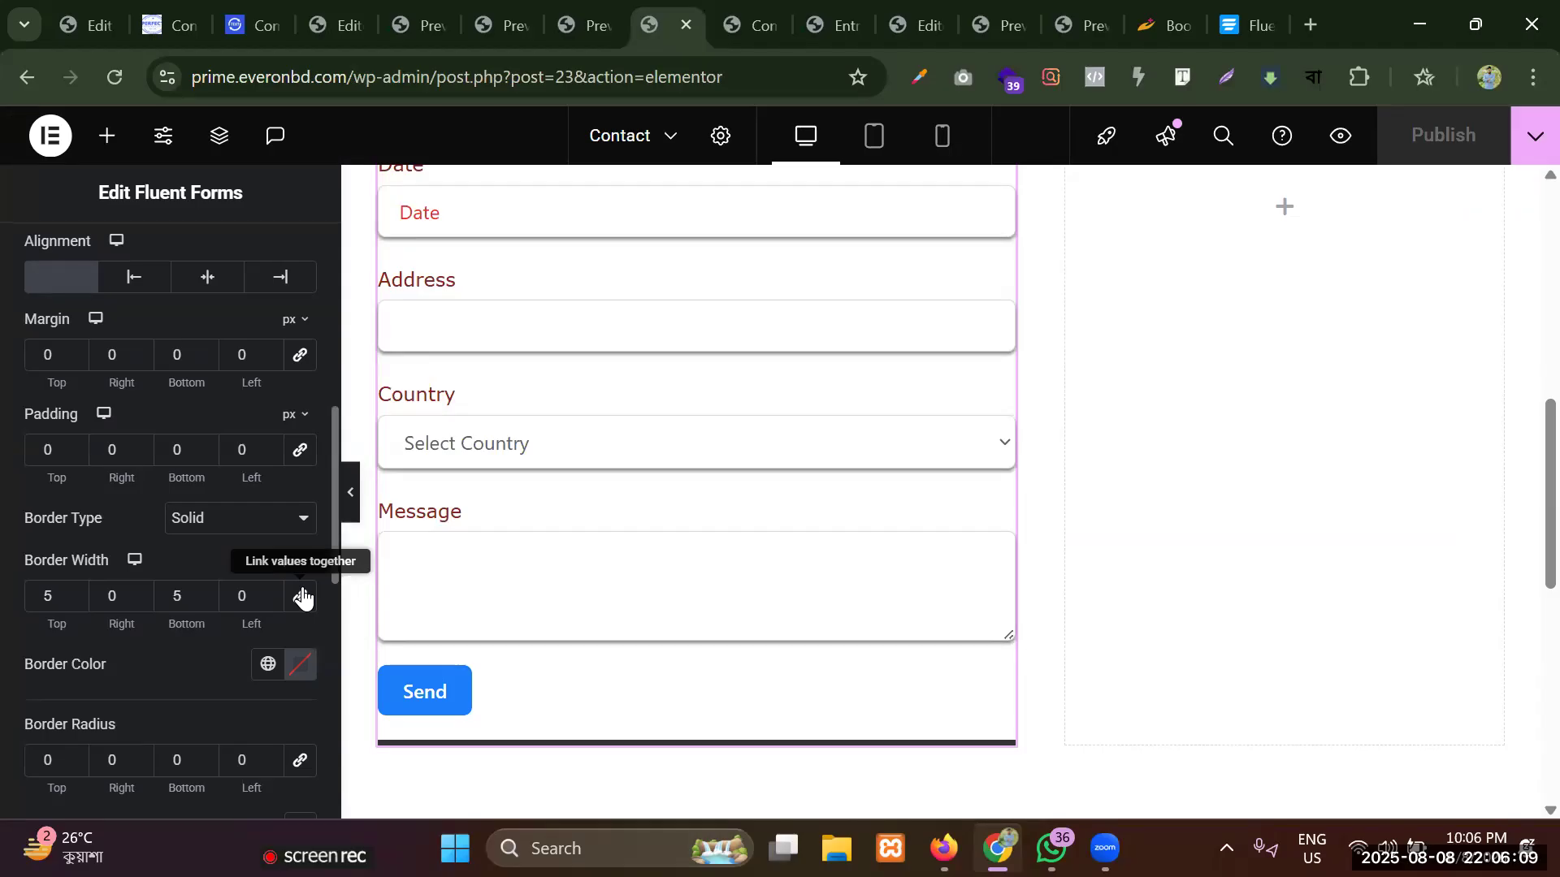
{"action": "scroll", "coordinate": [848, 407], "scroll_direction": "up", "scroll_amount": 8}
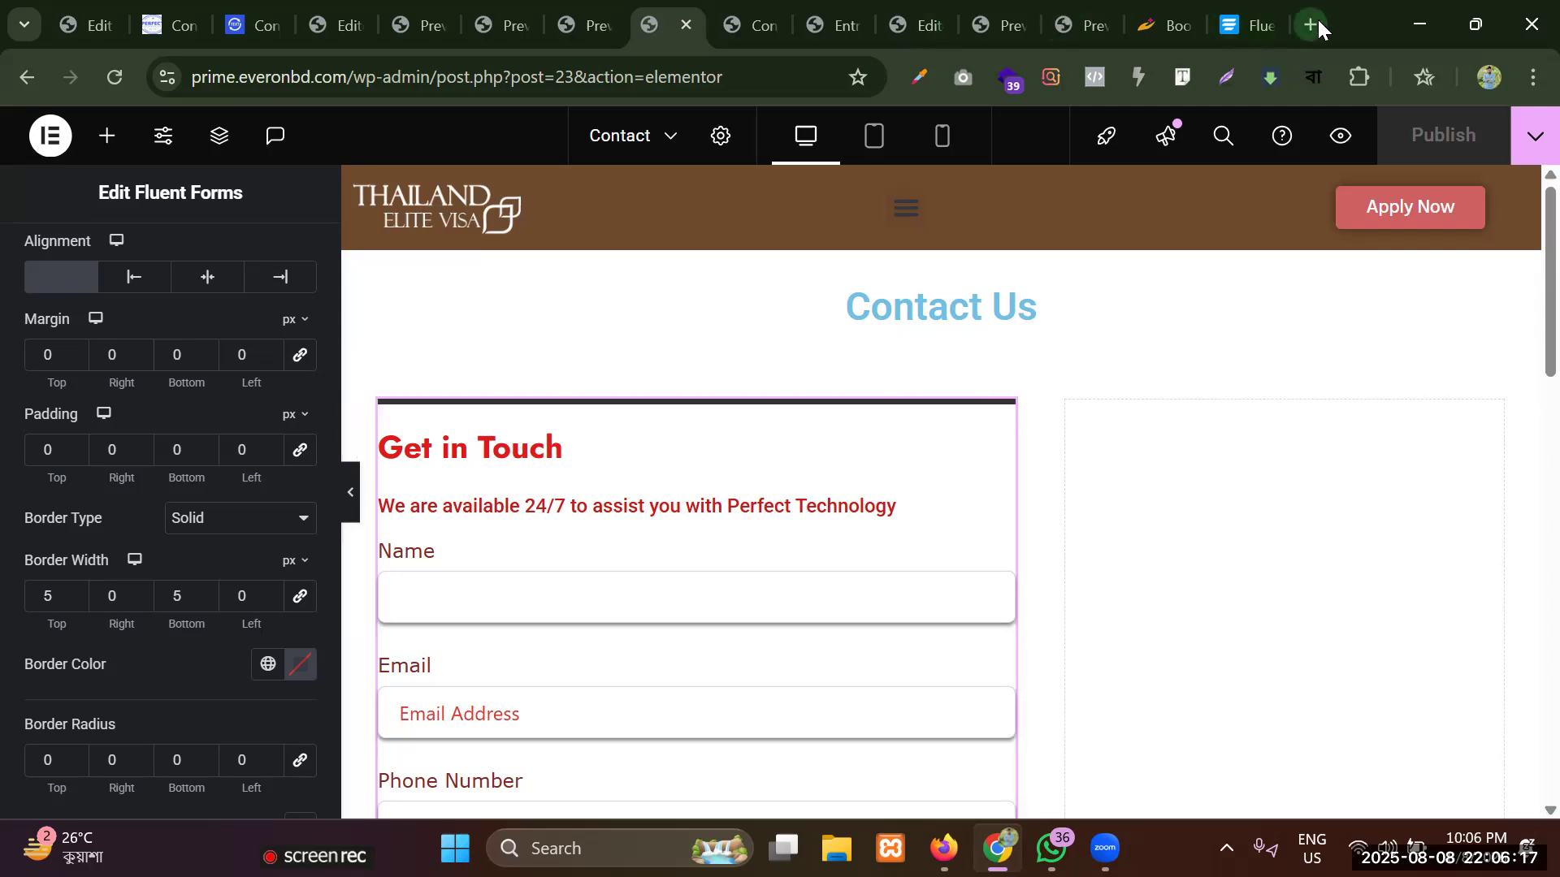
Open thailandelitevisa.com in a new browser tab and look over its home page.
{"action": "left_click", "coordinate": [1316, 20]}
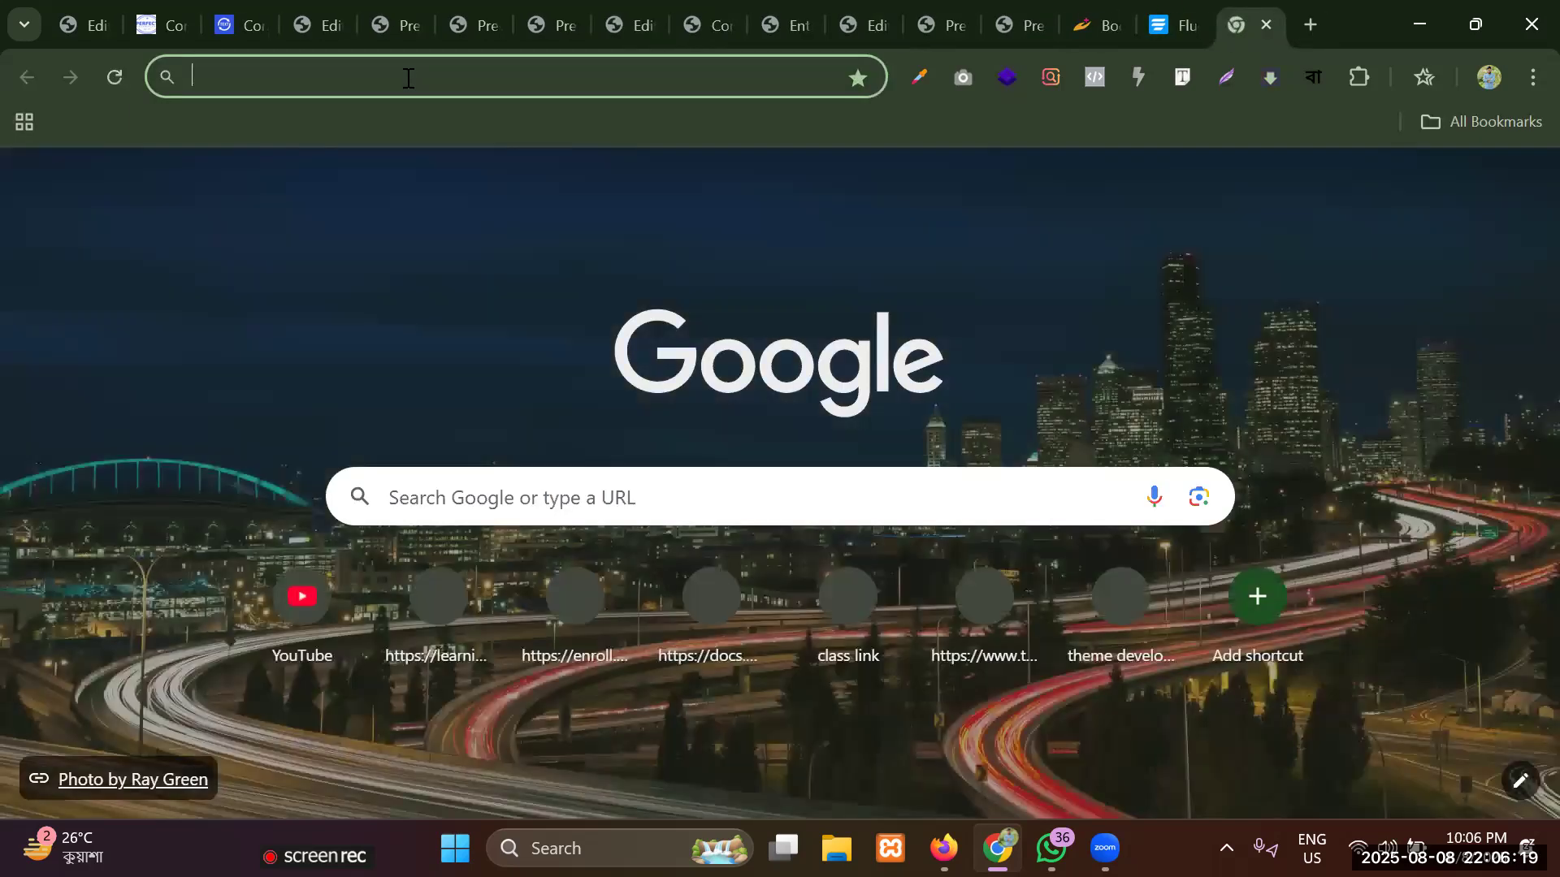
{"action": "type", "text": "t"}
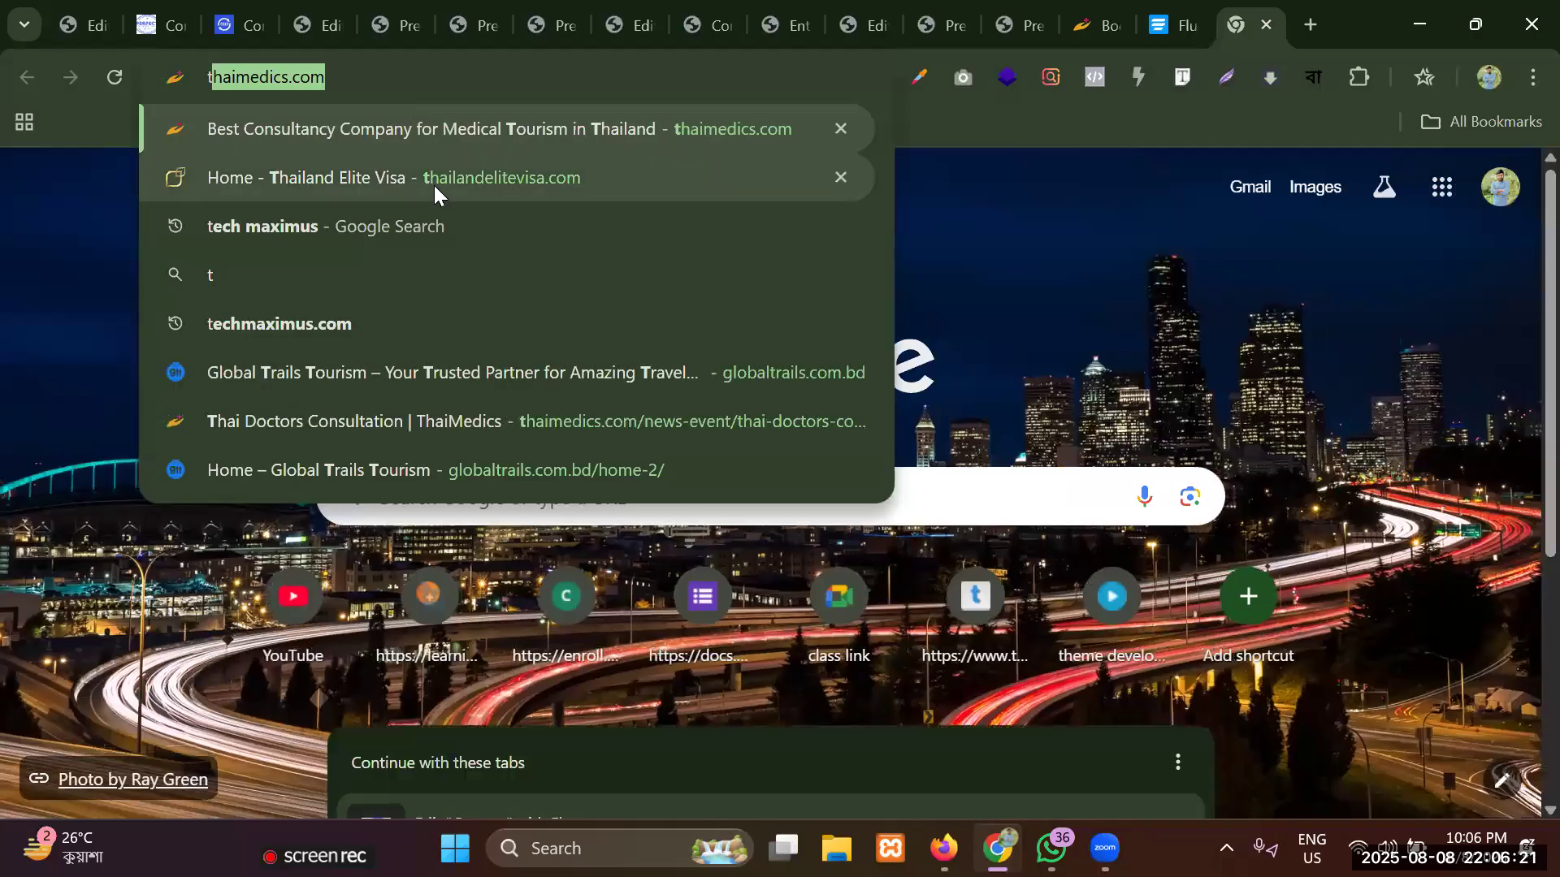
{"action": "left_click", "coordinate": [433, 185]}
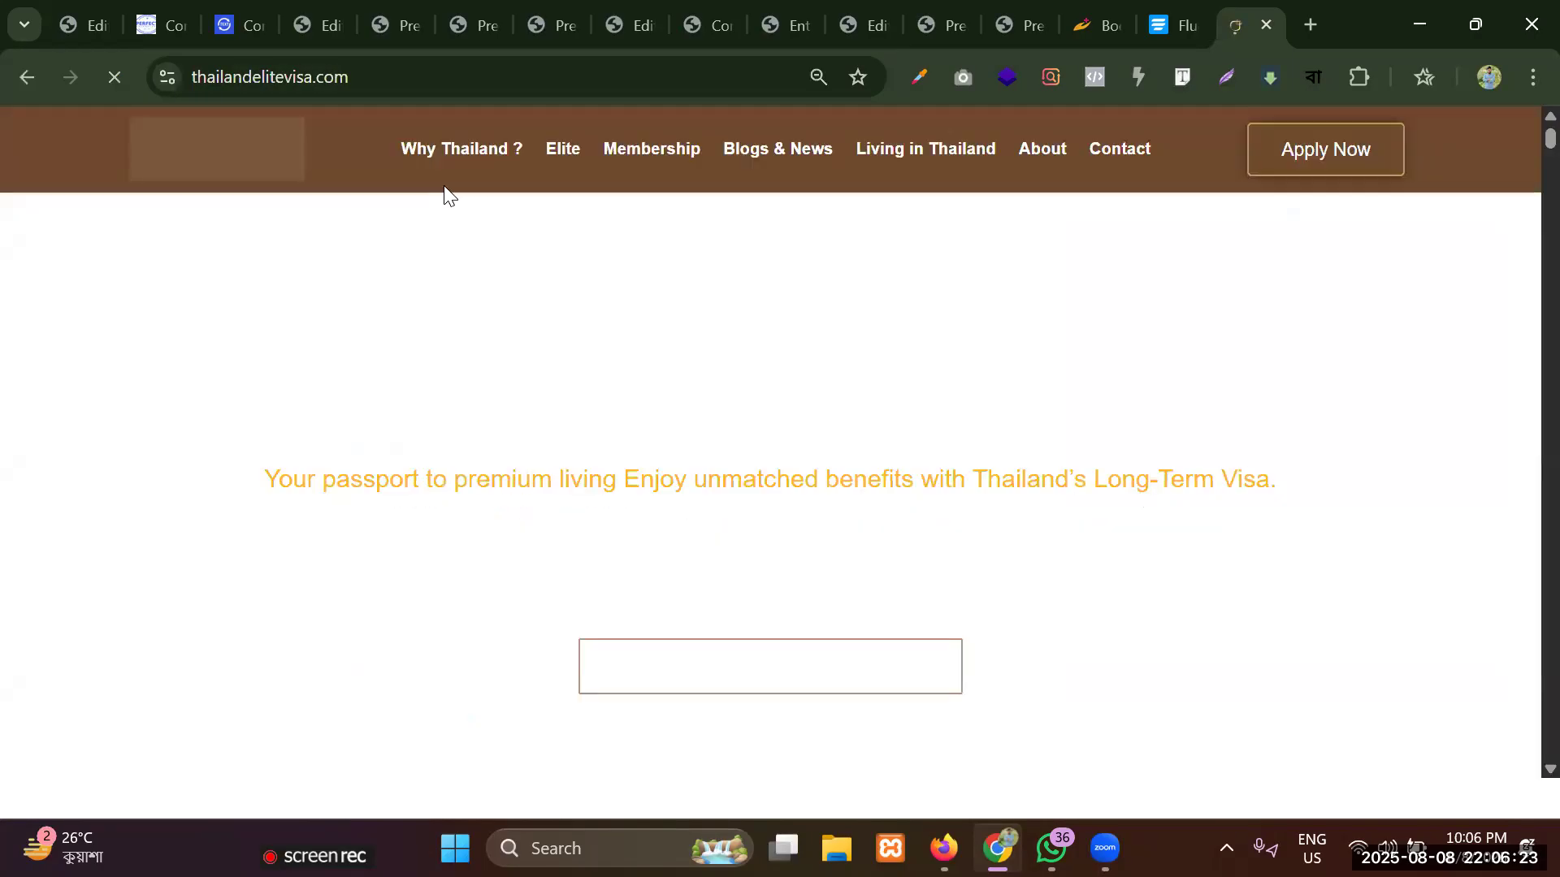
{"action": "scroll", "coordinate": [767, 304], "scroll_direction": "down", "scroll_amount": 4}
{"action": "scroll", "coordinate": [767, 304], "scroll_direction": "up", "scroll_amount": 4}
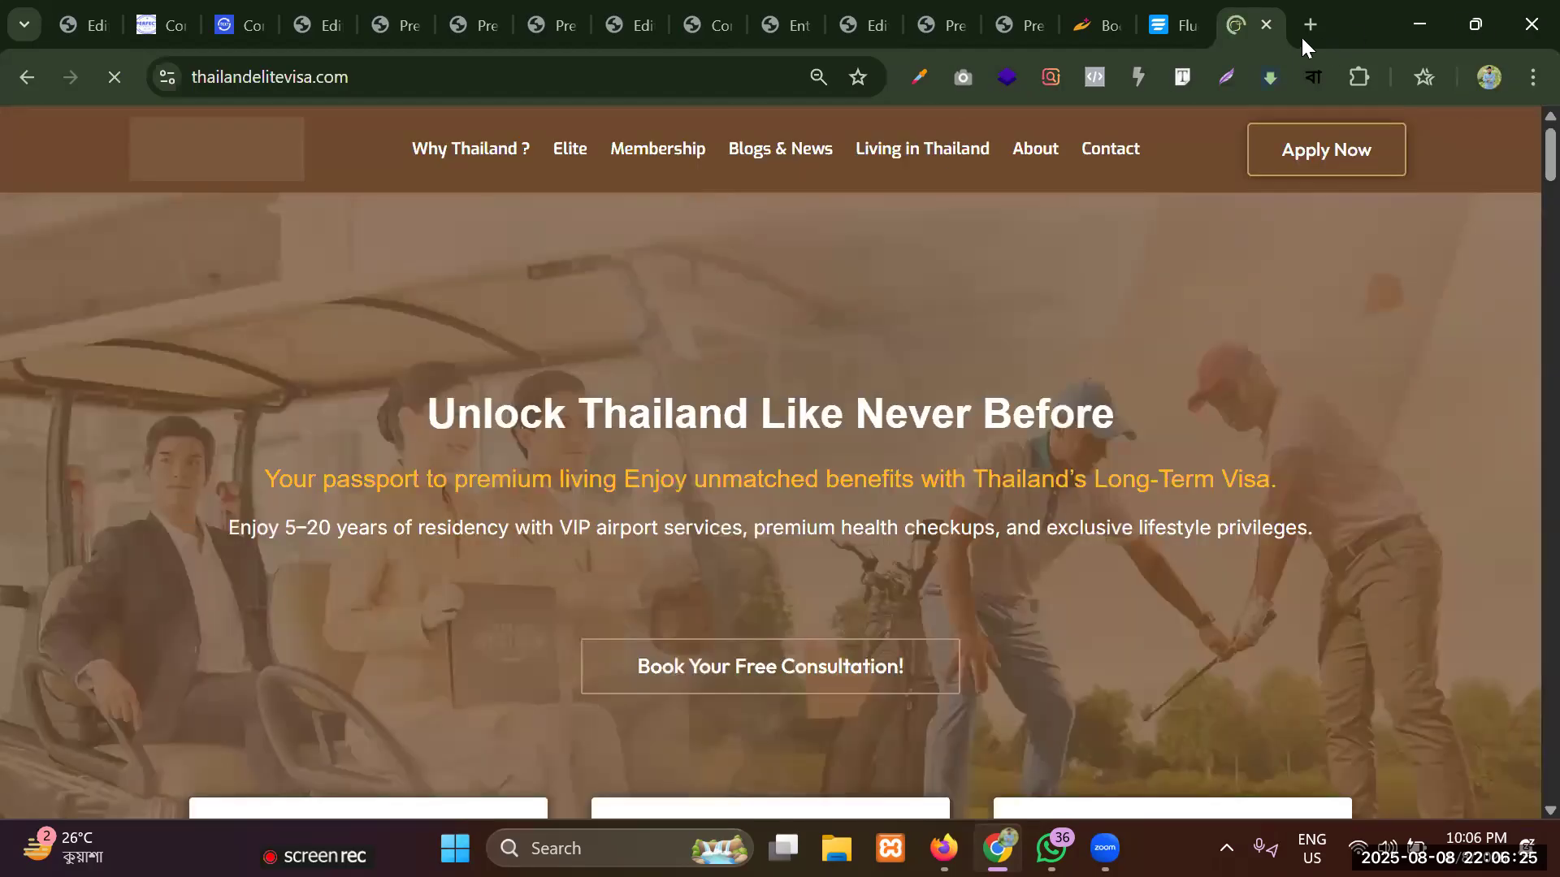
{"action": "scroll", "coordinate": [729, 292], "scroll_direction": "down", "scroll_amount": 4}
{"action": "scroll", "coordinate": [730, 292], "scroll_direction": "up", "scroll_amount": 4}
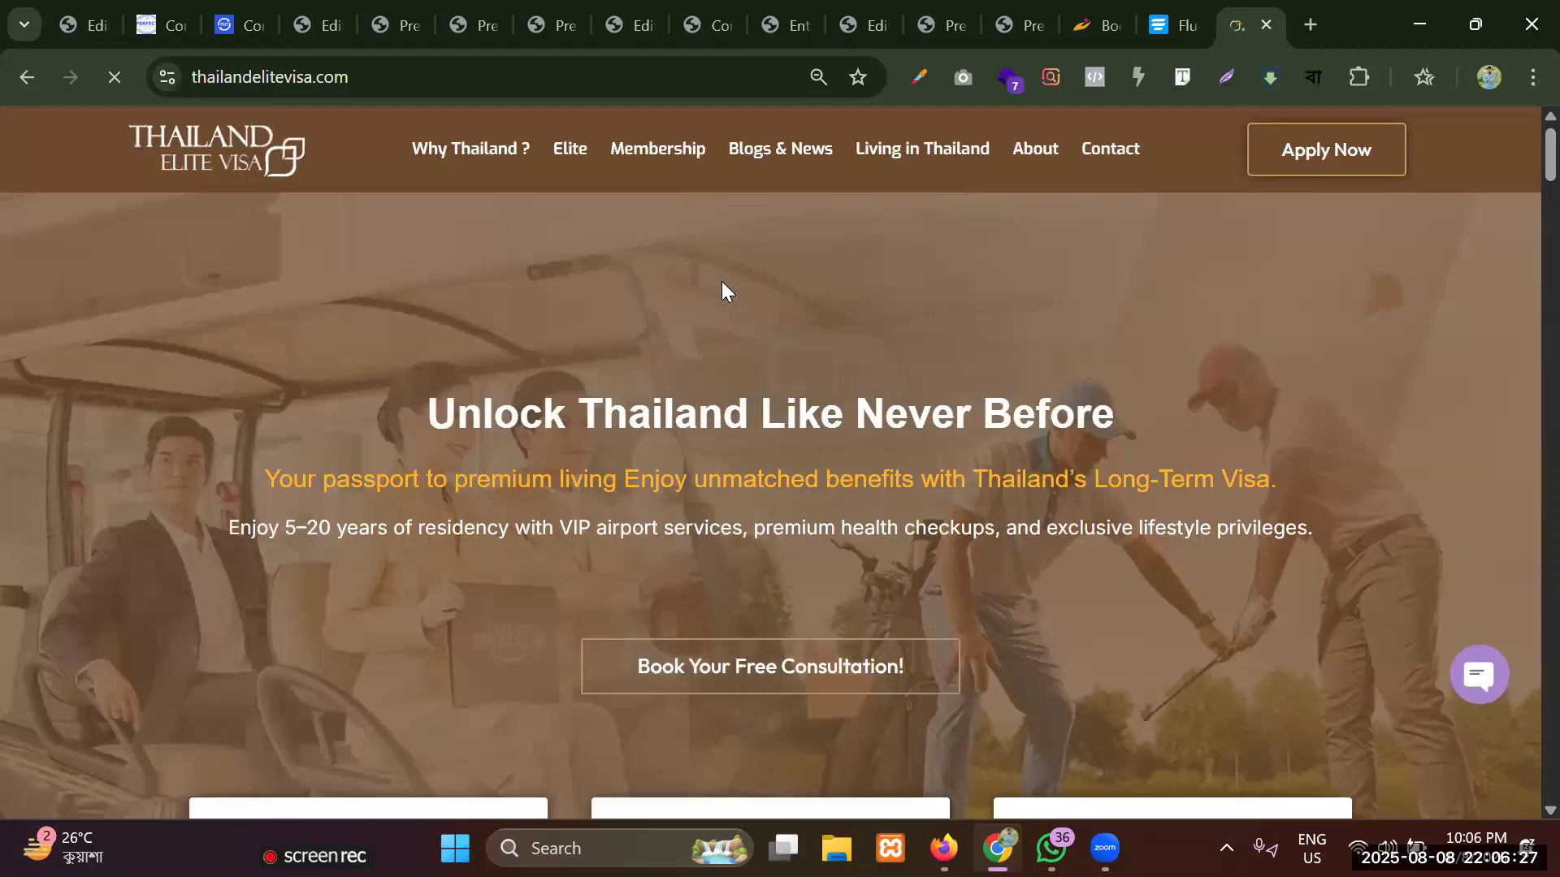
{"action": "scroll", "coordinate": [721, 281], "scroll_direction": "down", "scroll_amount": 6}
{"action": "scroll", "coordinate": [721, 281], "scroll_direction": "up", "scroll_amount": 5}
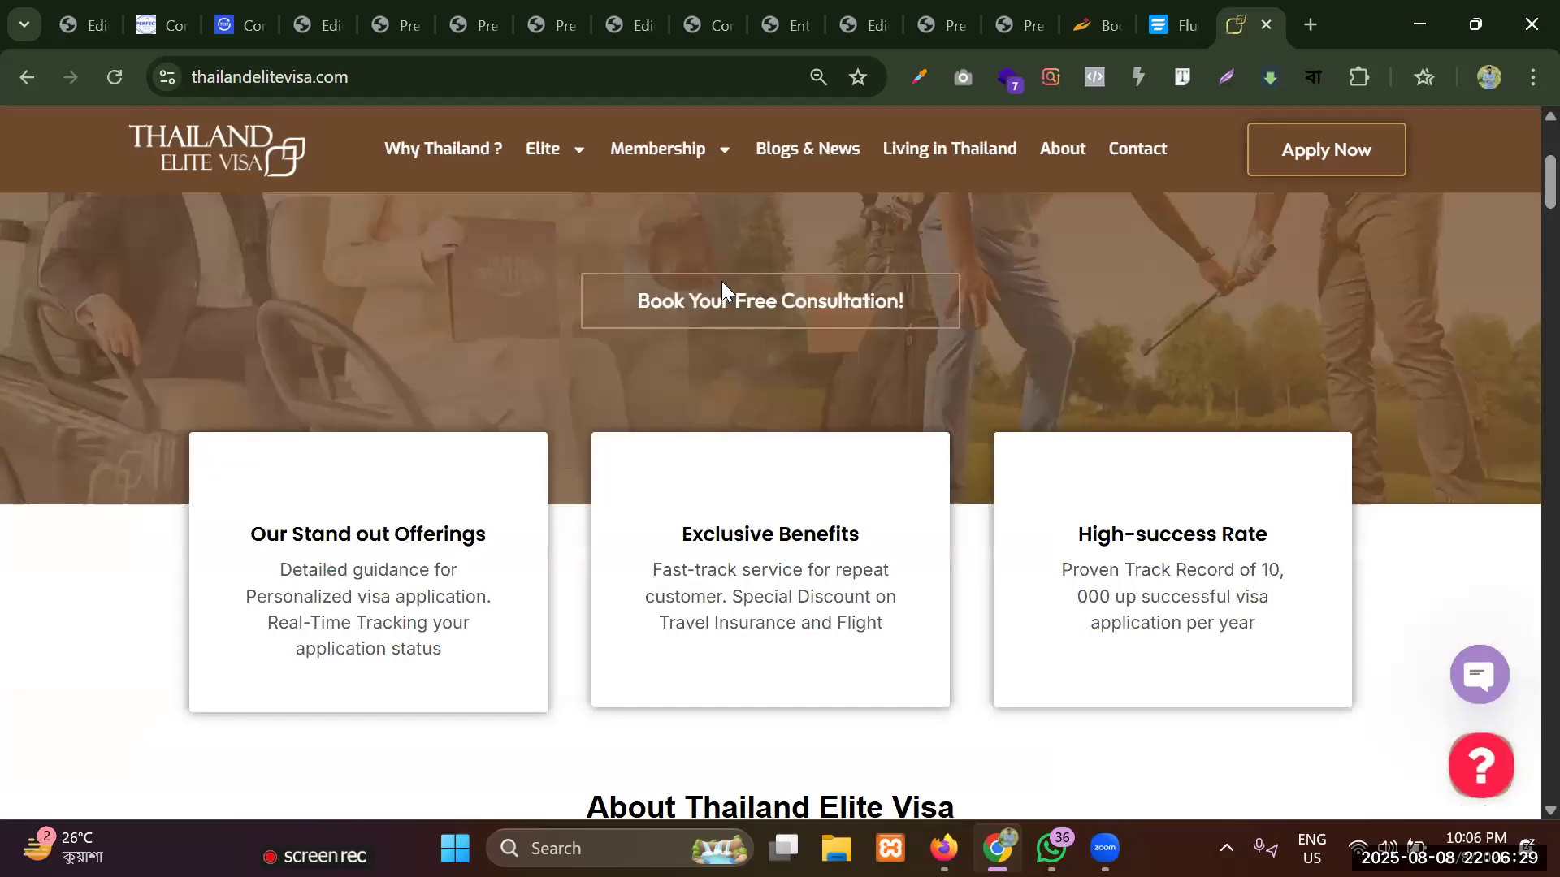
Examine the home page's hero banner, feature cards, About section and membership cards.
{"action": "scroll", "coordinate": [721, 281], "scroll_direction": "down", "scroll_amount": 5}
{"action": "scroll", "coordinate": [723, 289], "scroll_direction": "down", "scroll_amount": 8}
{"action": "scroll", "coordinate": [723, 295], "scroll_direction": "down", "scroll_amount": 8}
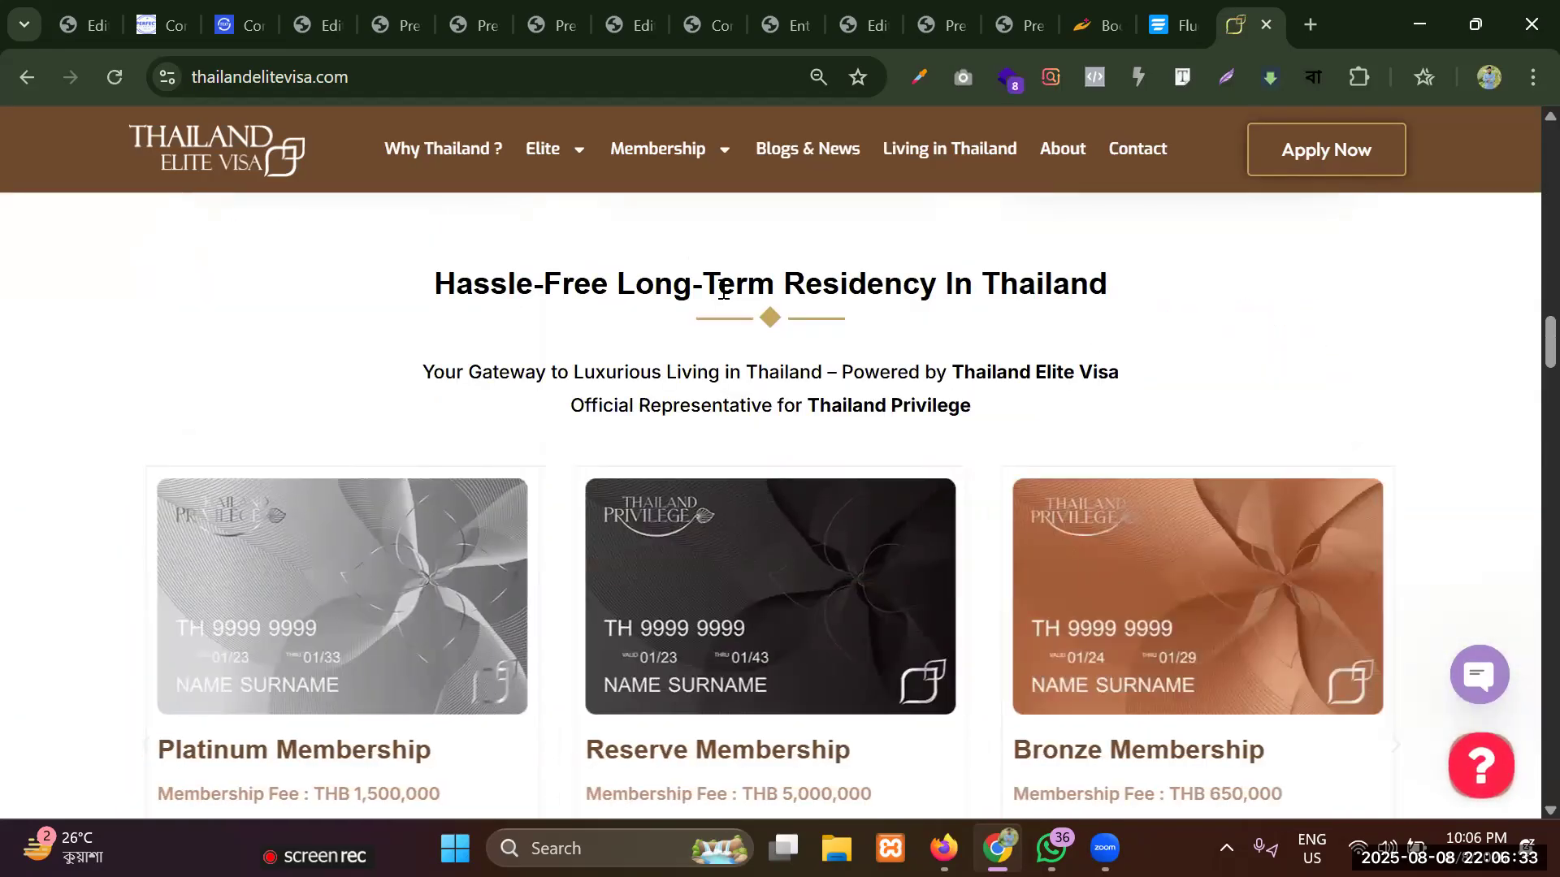
{"action": "scroll", "coordinate": [723, 290], "scroll_direction": "up", "scroll_amount": 12}
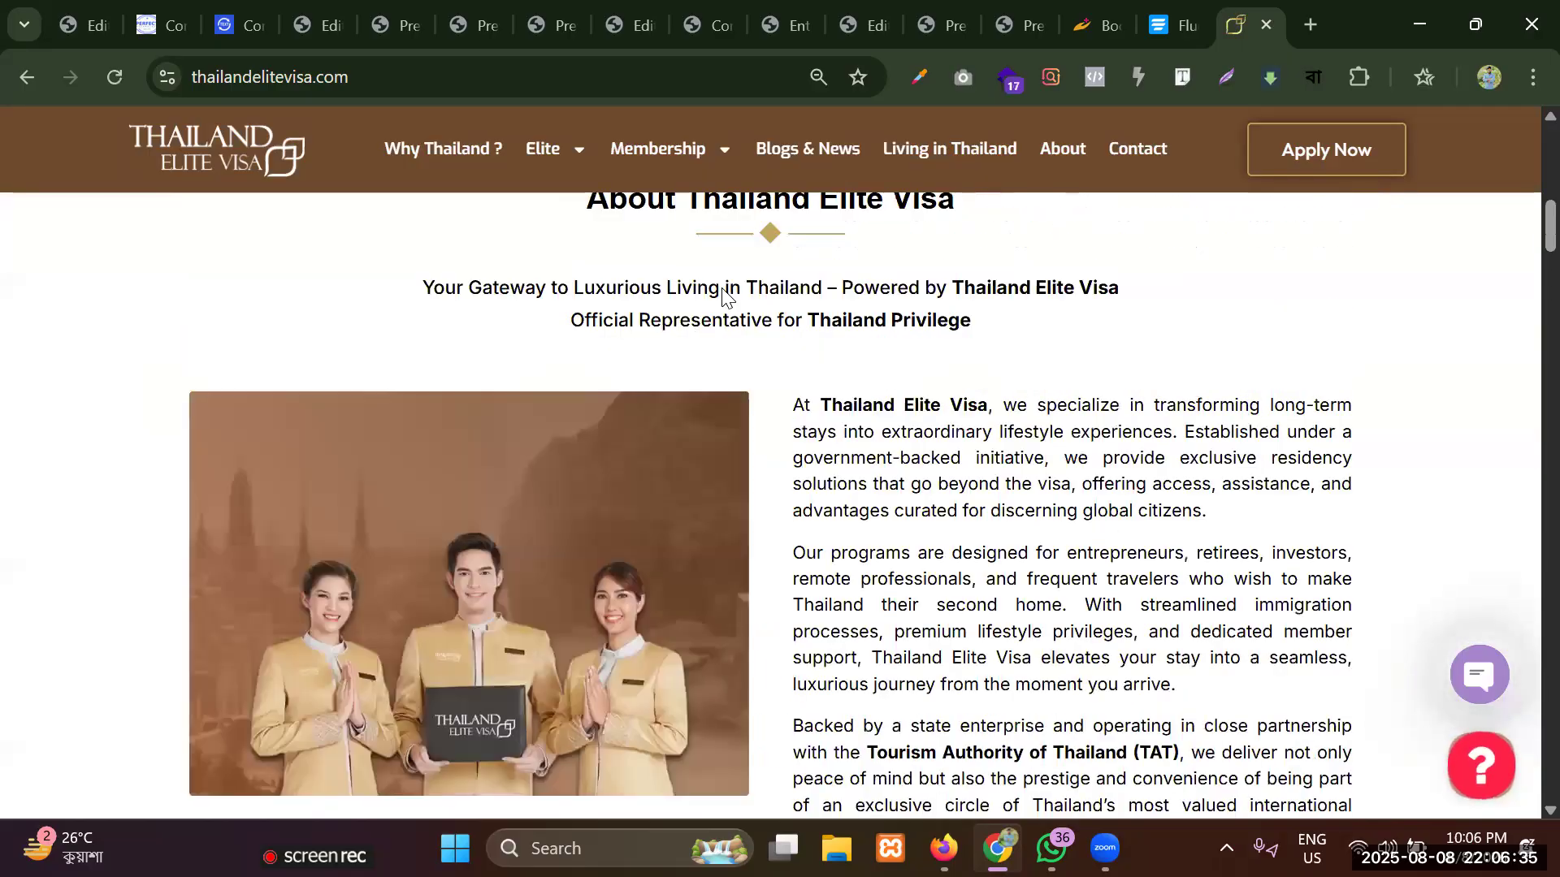
{"action": "scroll", "coordinate": [723, 294], "scroll_direction": "up", "scroll_amount": 10}
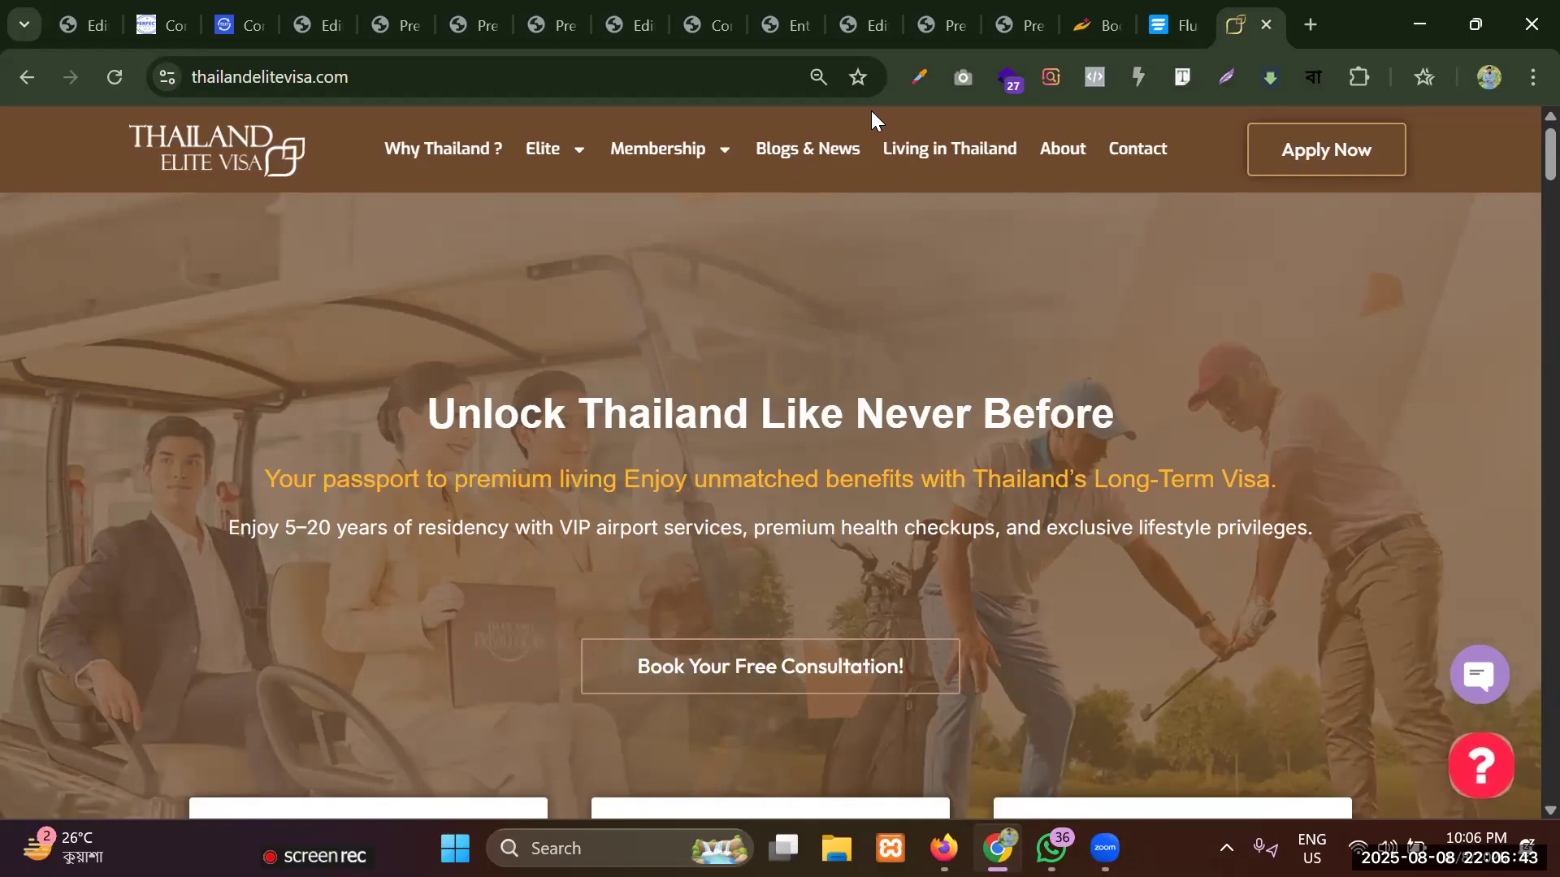
{"action": "scroll", "coordinate": [546, 231], "scroll_direction": "down", "scroll_amount": 7}
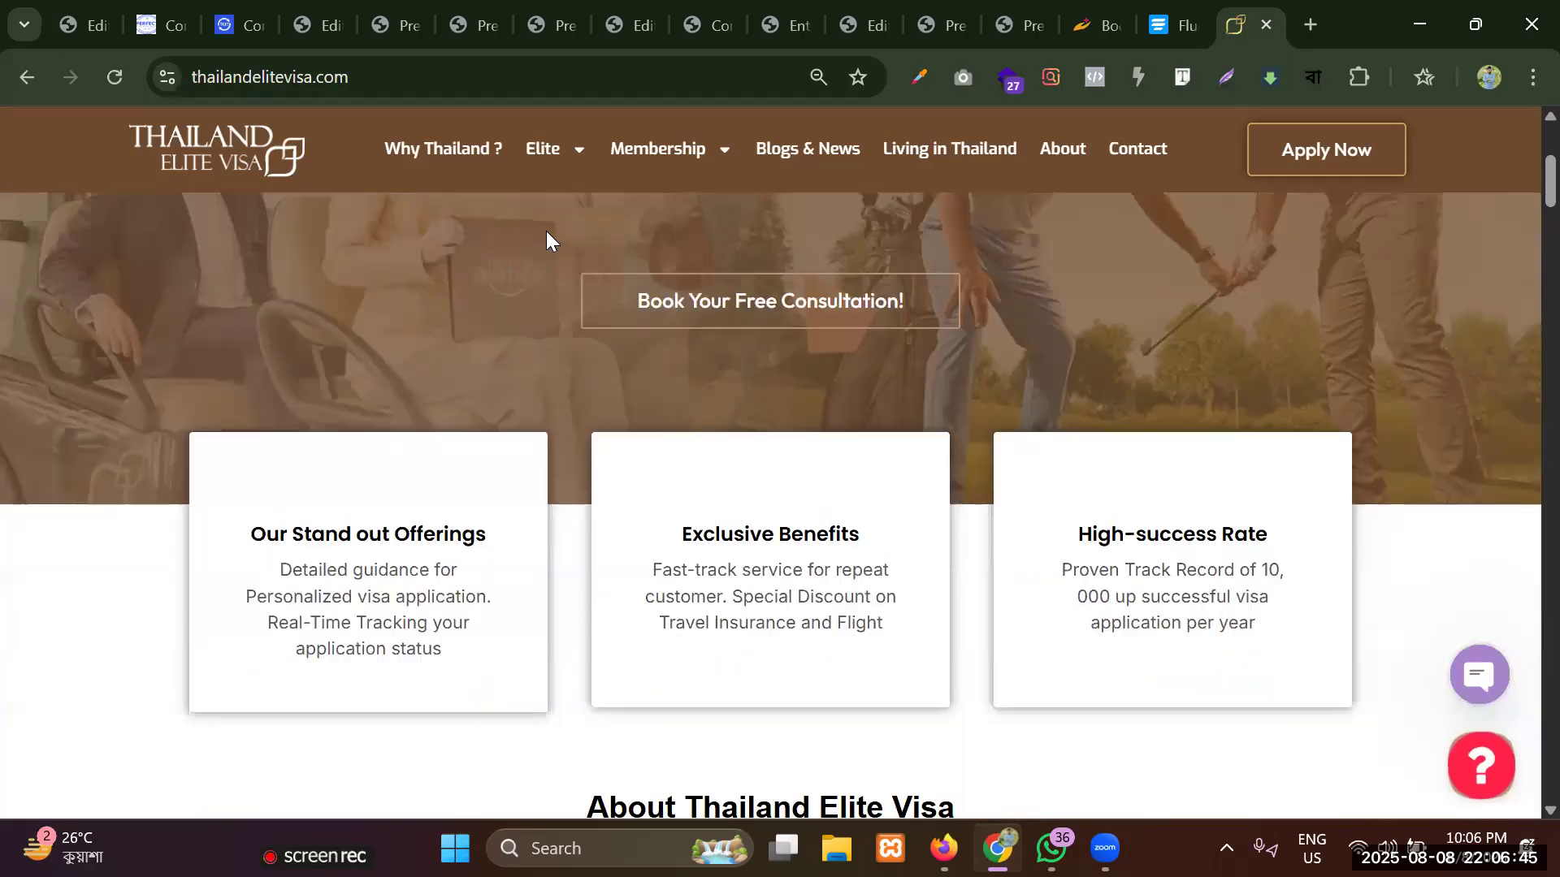
{"action": "scroll", "coordinate": [554, 233], "scroll_direction": "up", "scroll_amount": 3}
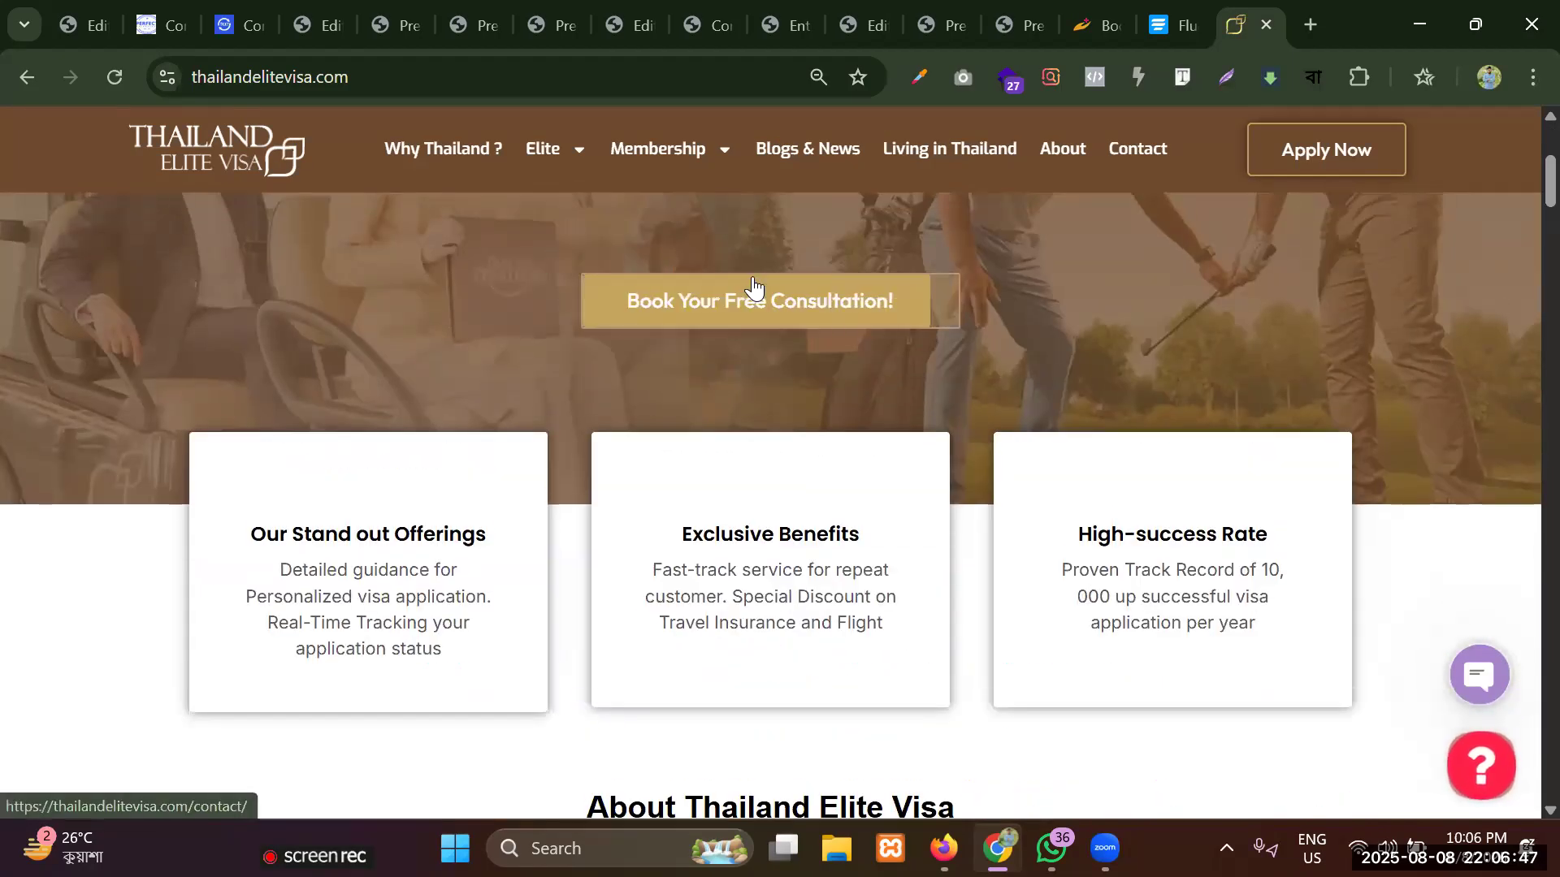
{"action": "scroll", "coordinate": [653, 234], "scroll_direction": "up", "scroll_amount": 4}
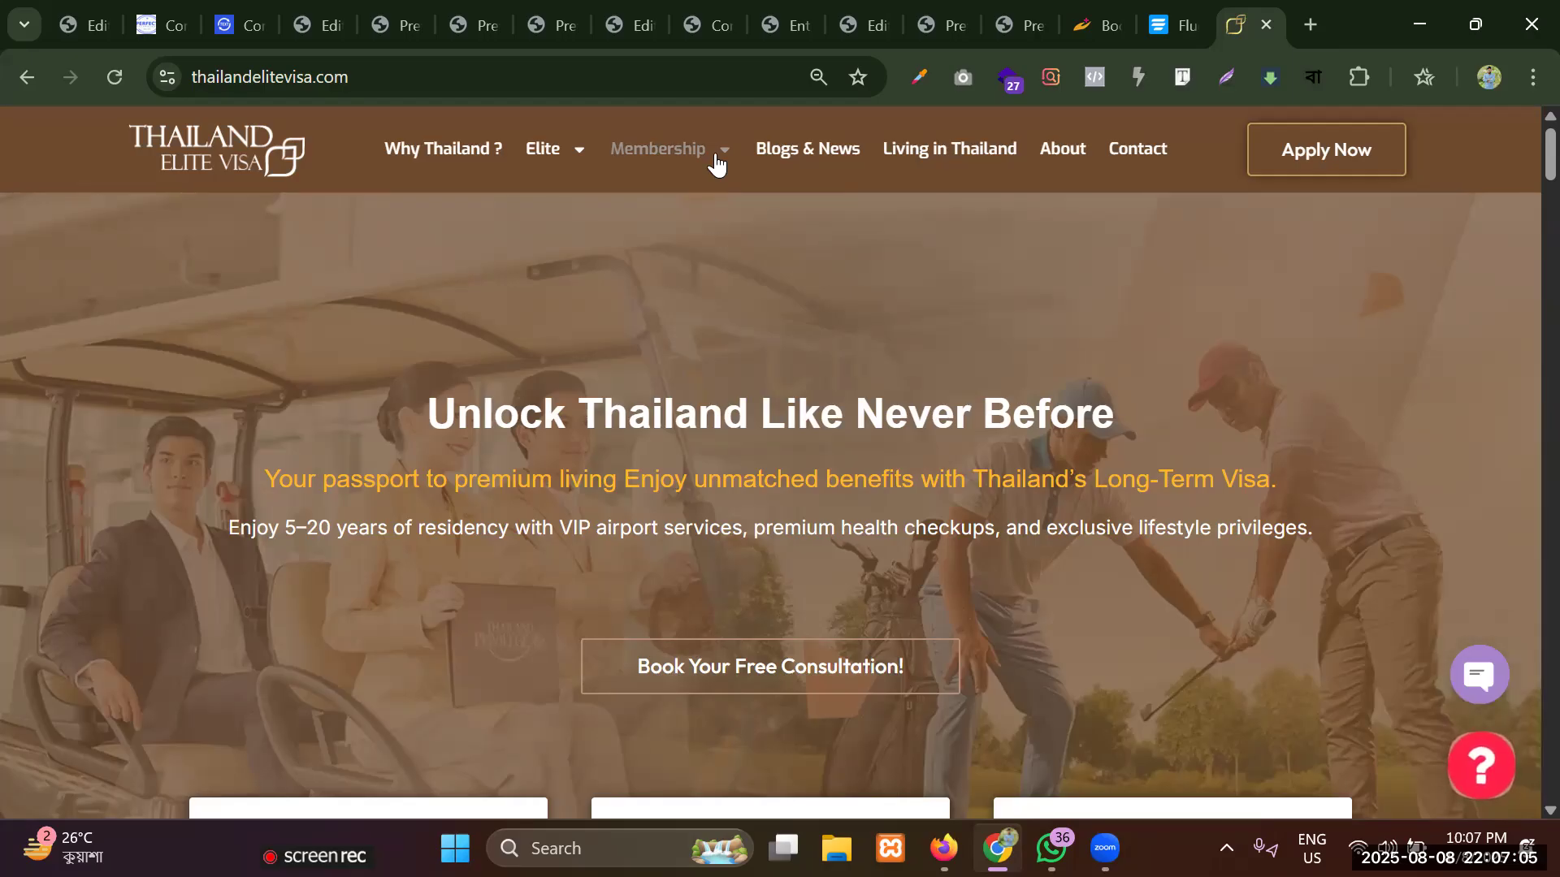
Open the reference site's Contact page and examine the layout of its form and contact information columns.
{"action": "mouse_move", "coordinate": [714, 162]}
{"action": "left_click", "coordinate": [1139, 154]}
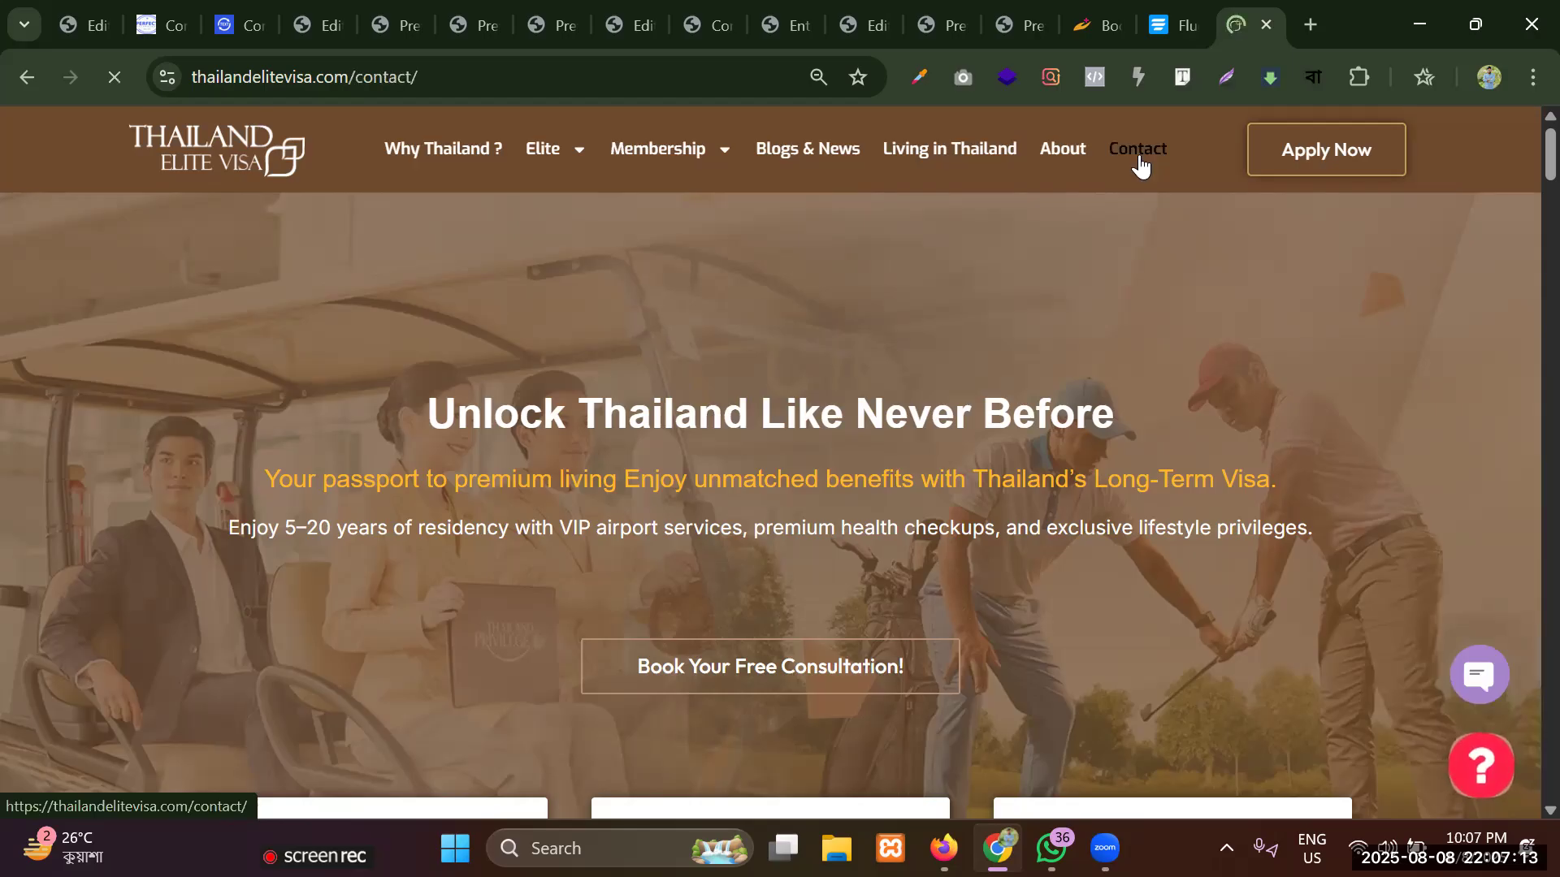
{"action": "scroll", "coordinate": [703, 383], "scroll_direction": "down", "scroll_amount": 5}
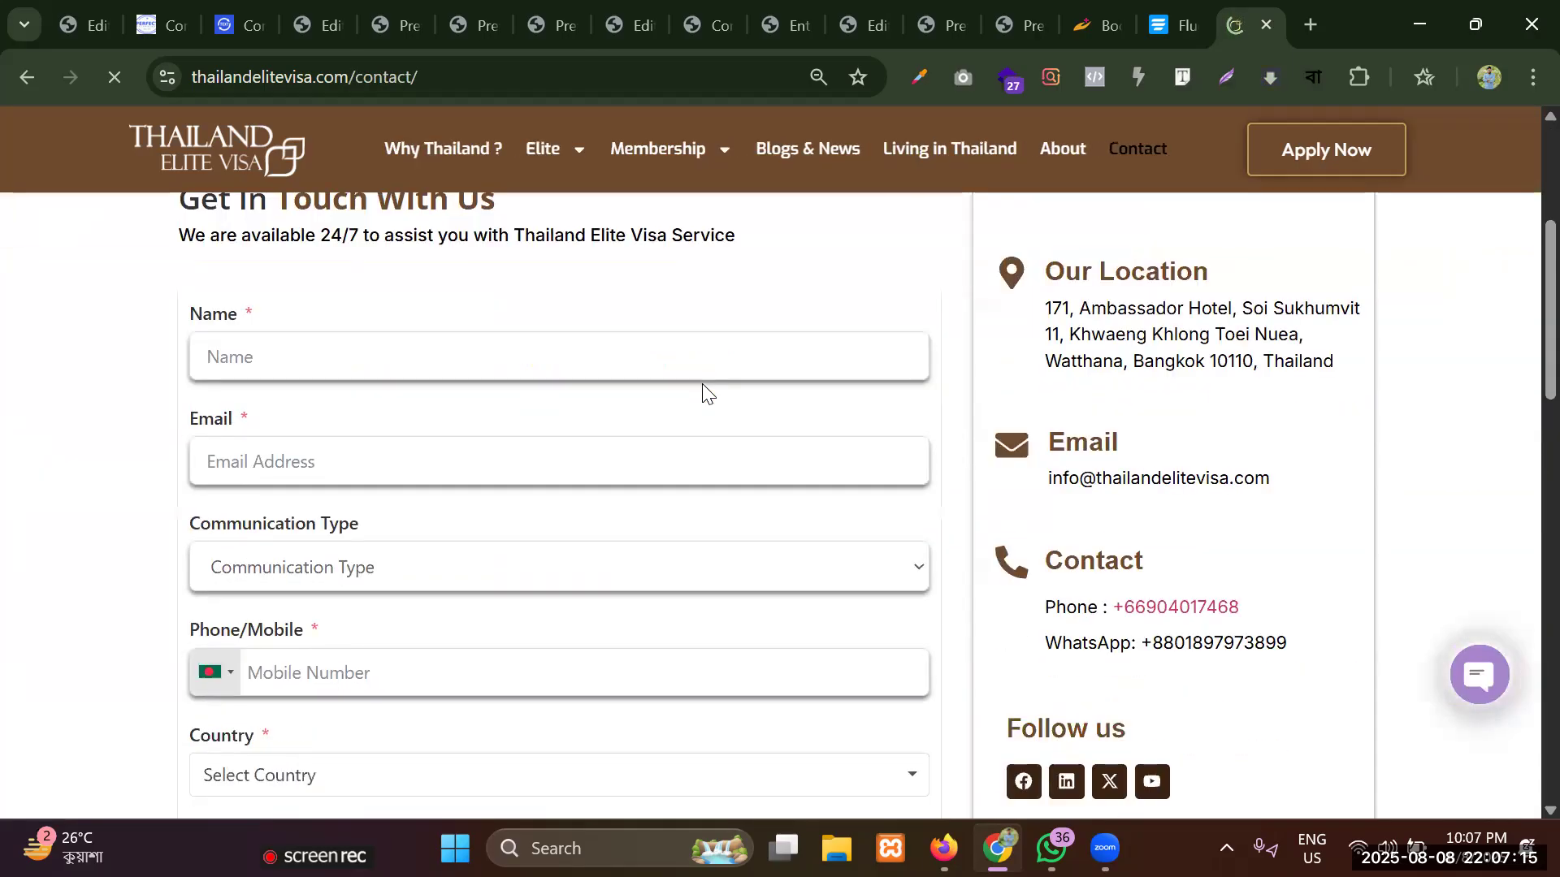
{"action": "scroll", "coordinate": [704, 390], "scroll_direction": "up", "scroll_amount": 3}
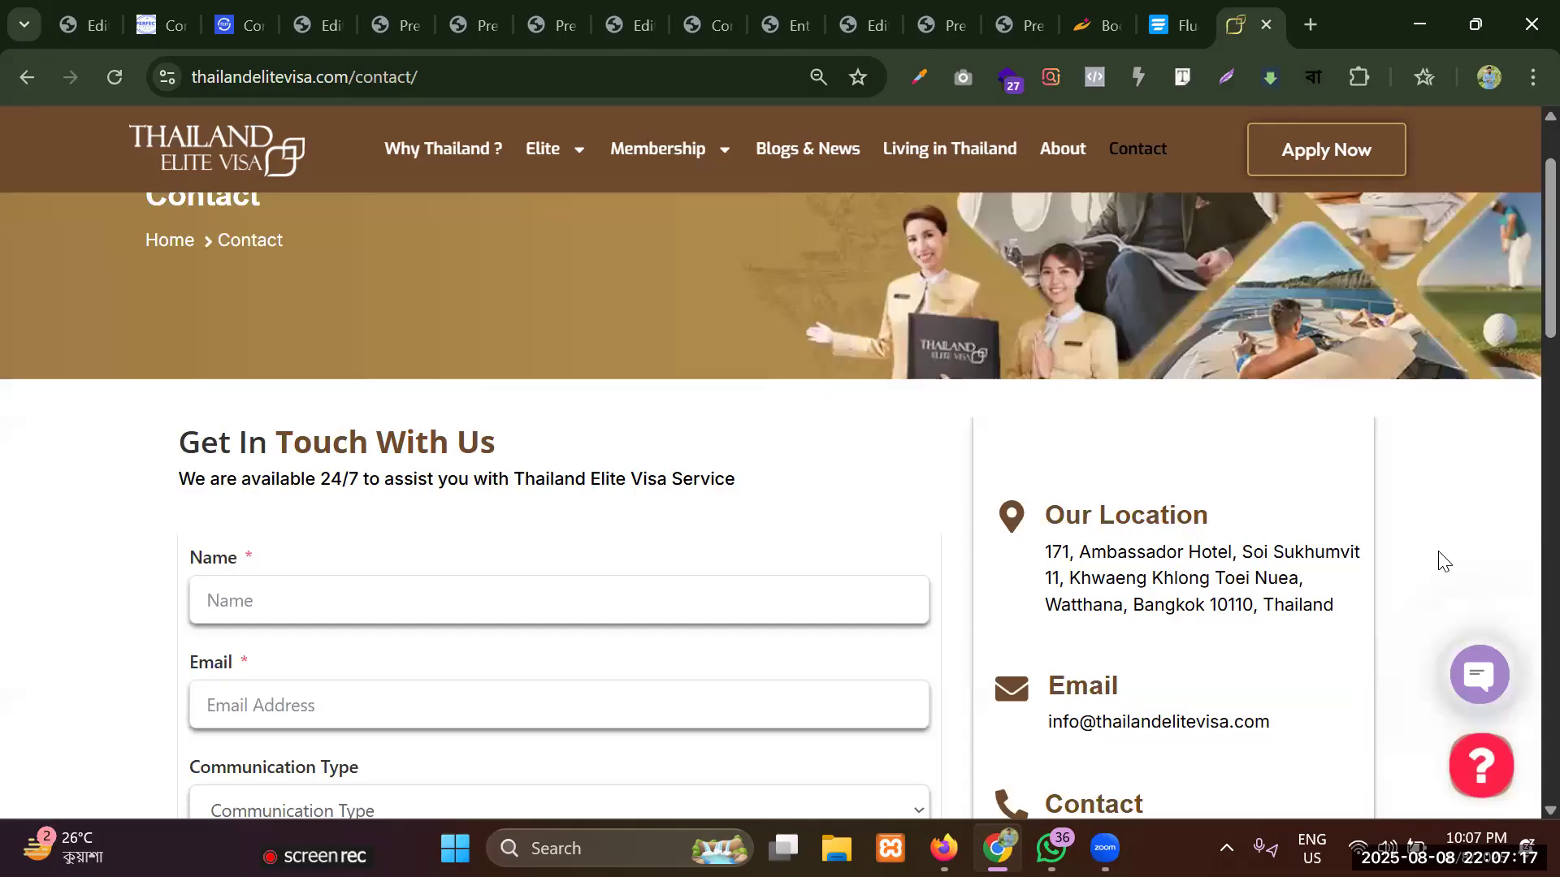
{"action": "scroll", "coordinate": [316, 499], "scroll_direction": "down", "scroll_amount": 3}
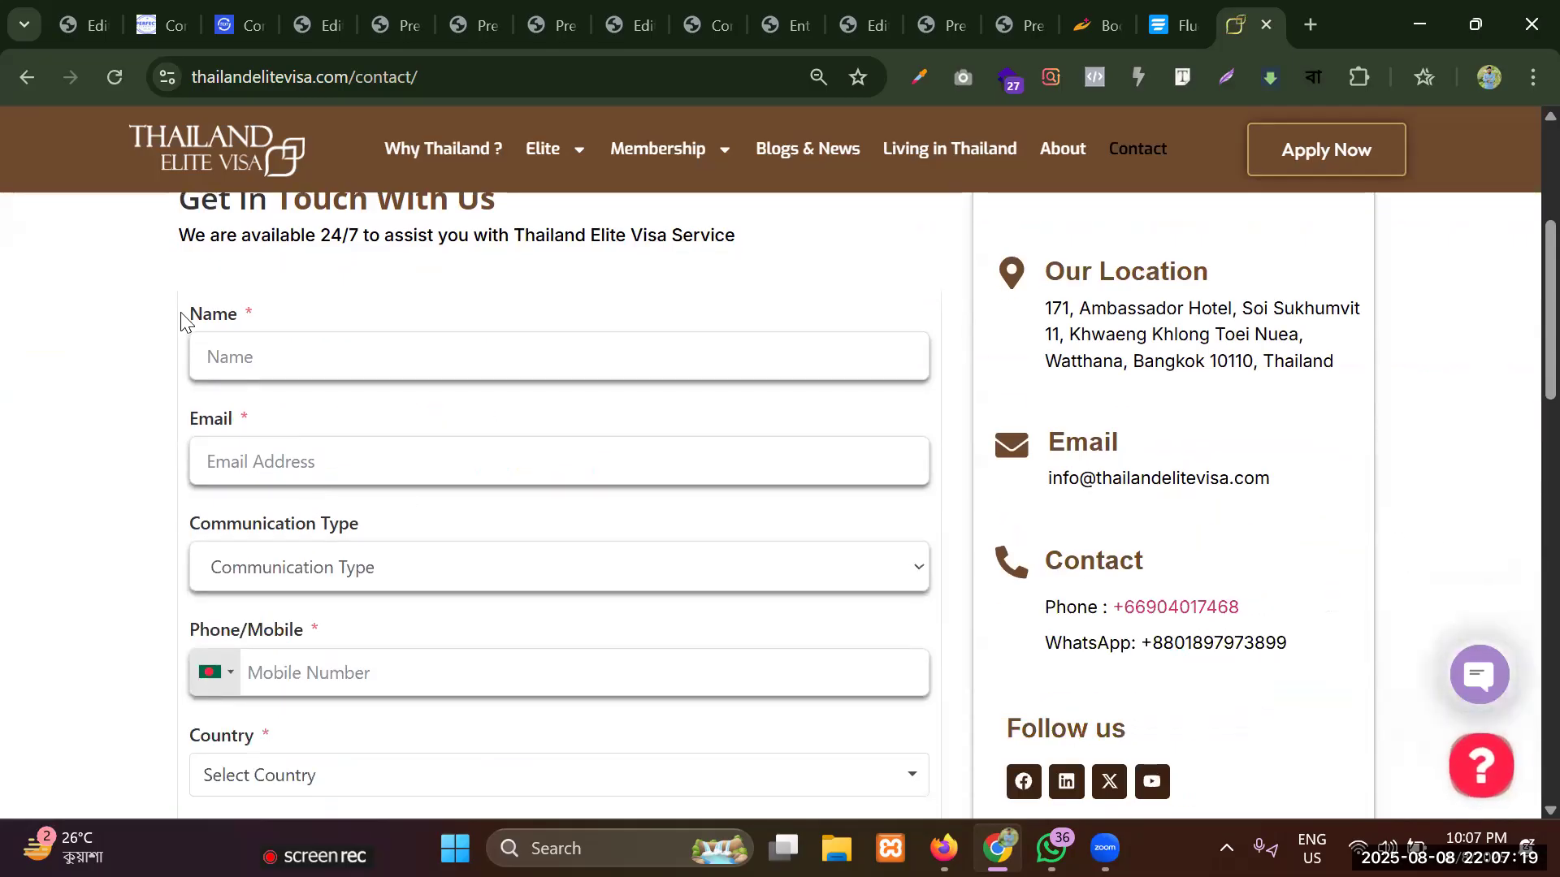
{"action": "scroll", "coordinate": [1146, 392], "scroll_direction": "up", "scroll_amount": 2}
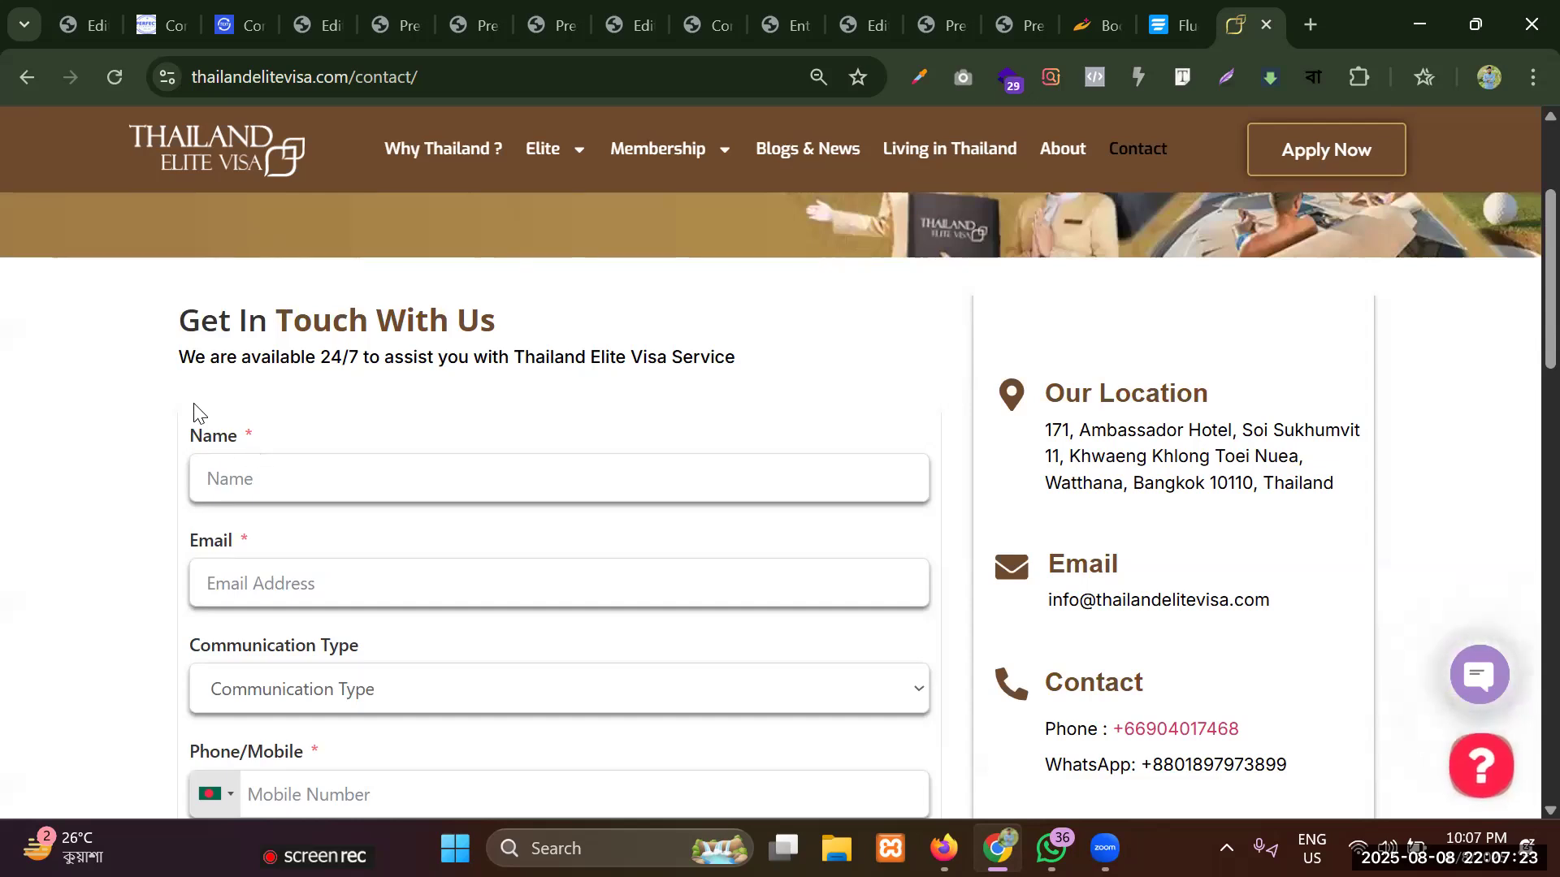
{"action": "scroll", "coordinate": [874, 383], "scroll_direction": "down", "scroll_amount": 7}
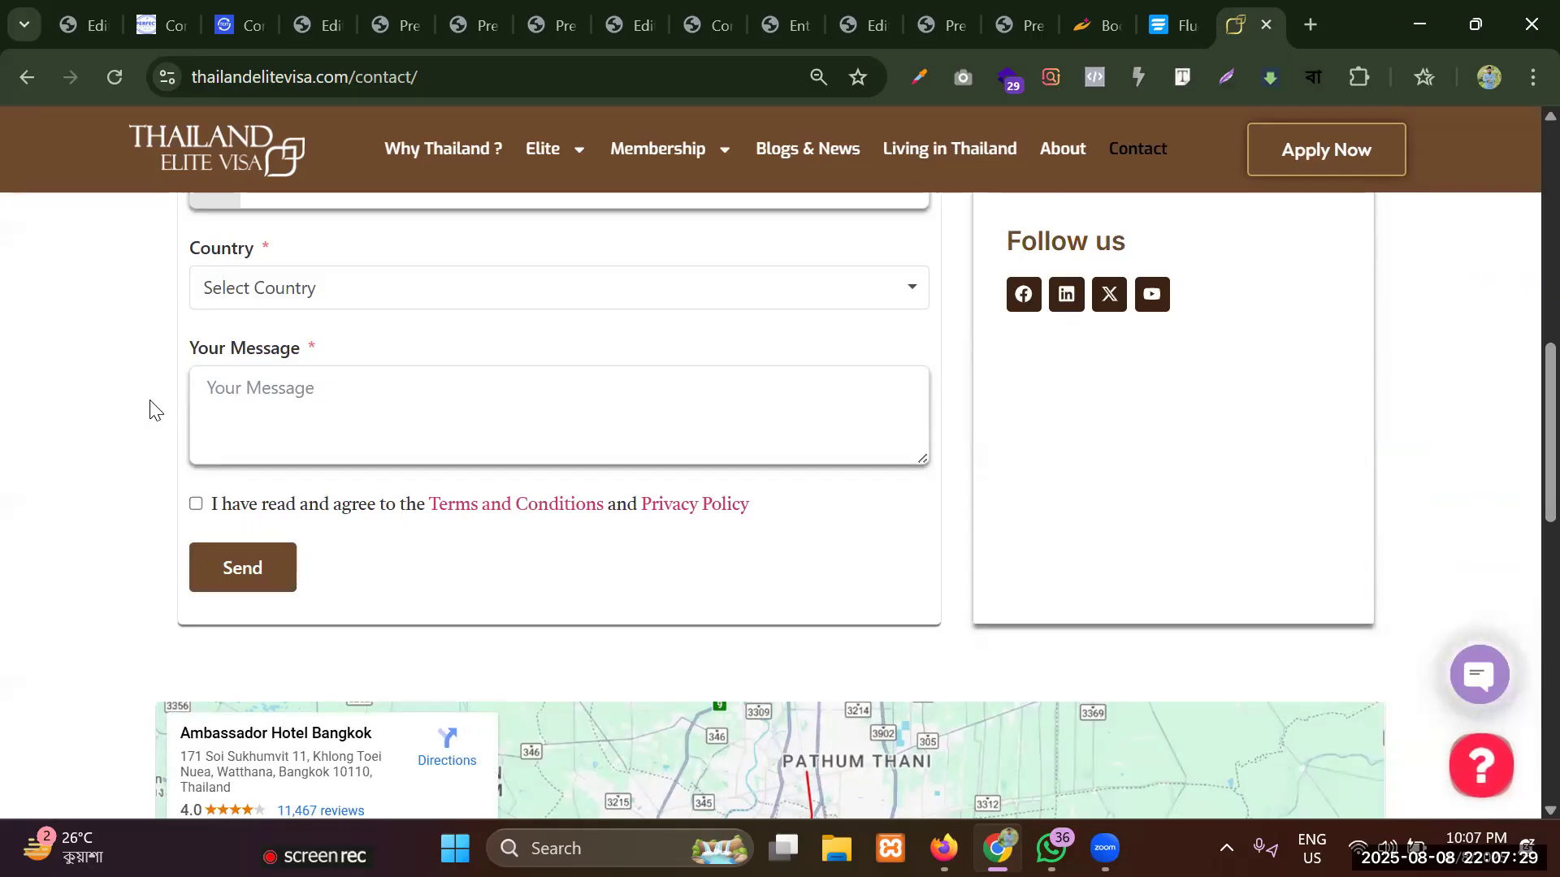
{"action": "scroll", "coordinate": [150, 408], "scroll_direction": "up", "scroll_amount": 7}
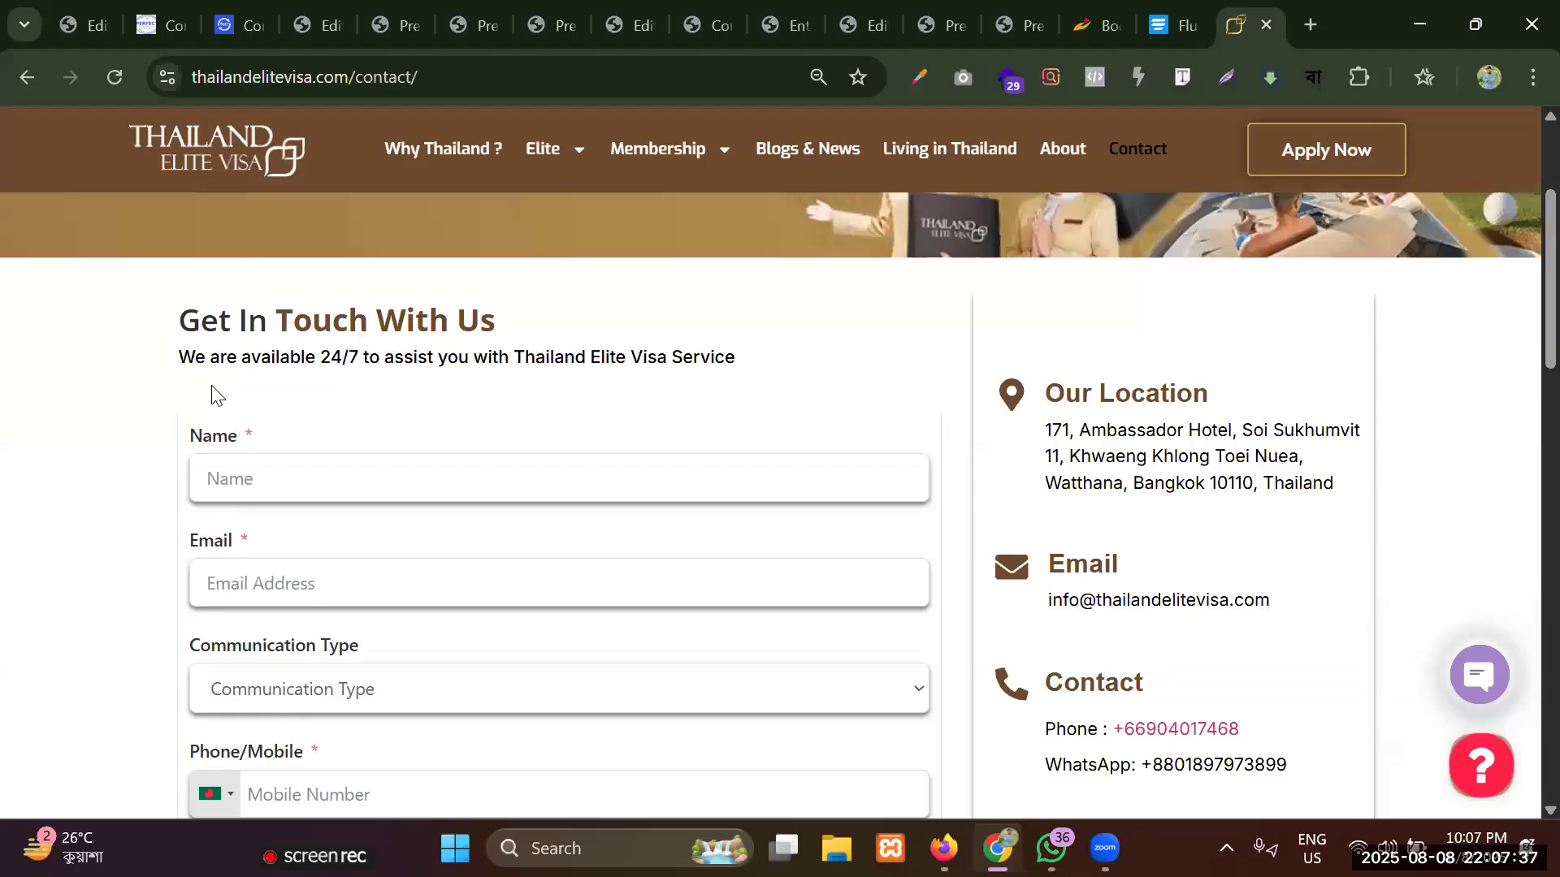
{"action": "scroll", "coordinate": [1028, 397], "scroll_direction": "up", "scroll_amount": 2}
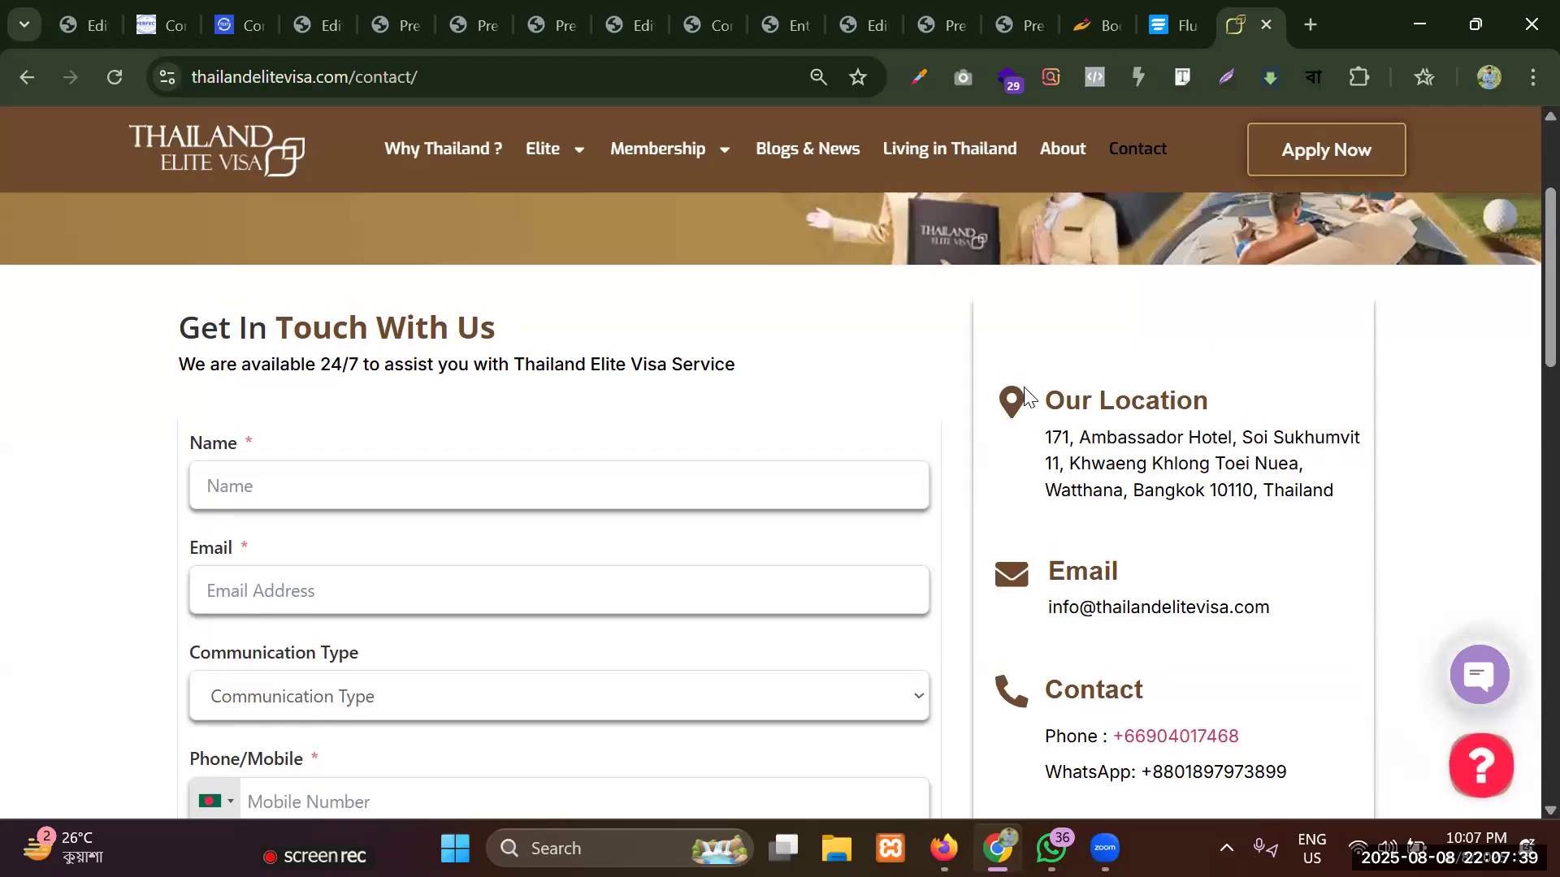
Examine the Get In Touch With Us form's fields and borders down to the Send button.
{"action": "scroll", "coordinate": [340, 536], "scroll_direction": "down", "scroll_amount": 2}
{"action": "left_click", "coordinate": [279, 474]}
{"action": "scroll", "coordinate": [943, 439], "scroll_direction": "down", "scroll_amount": 3}
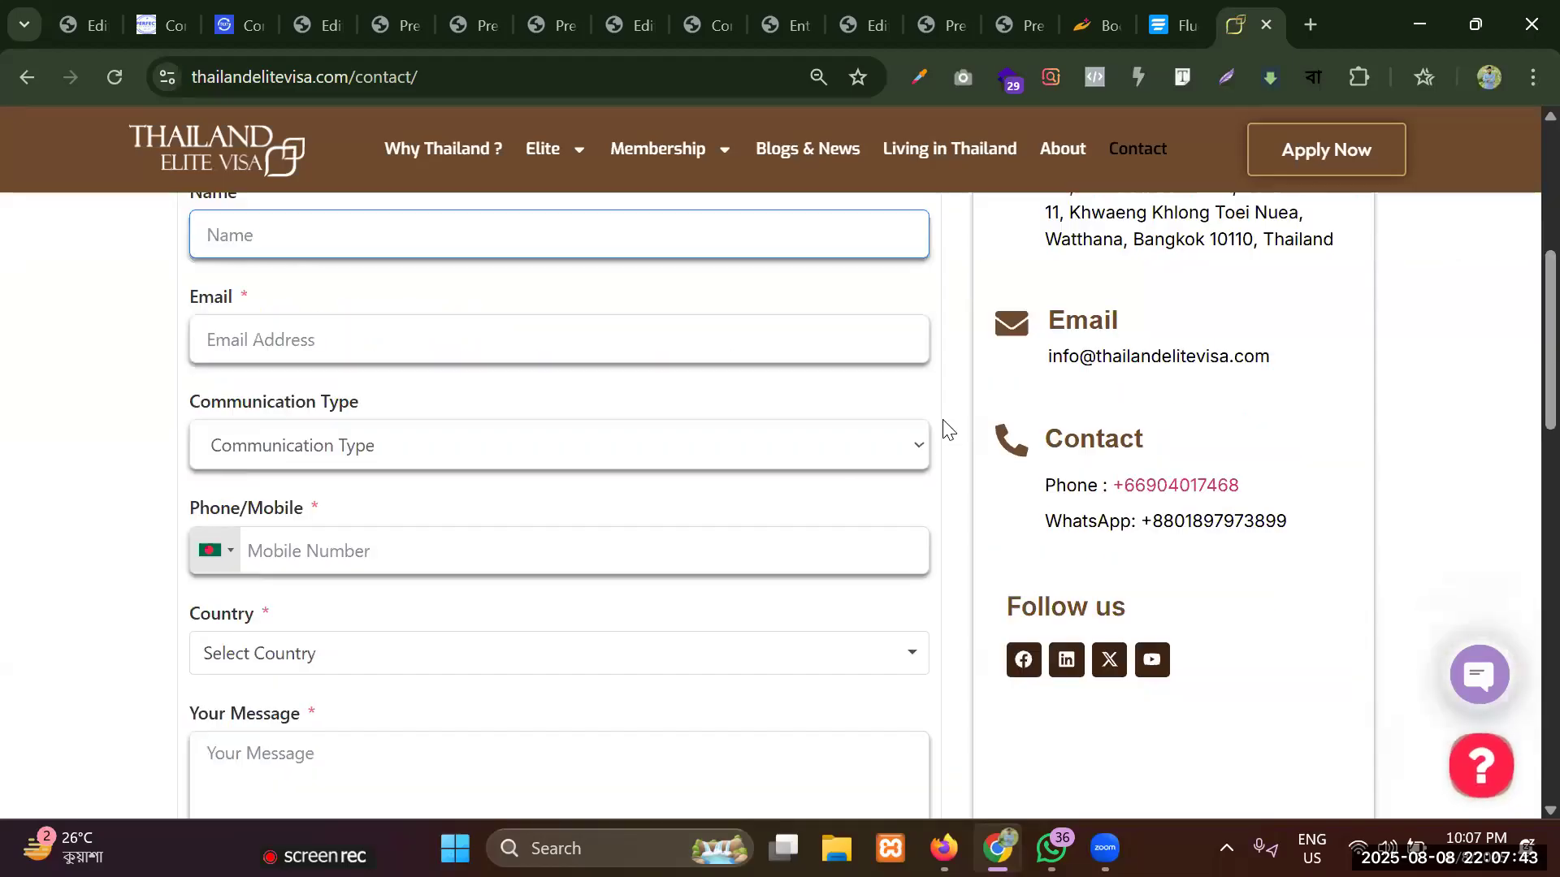
{"action": "left_click", "coordinate": [945, 484]}
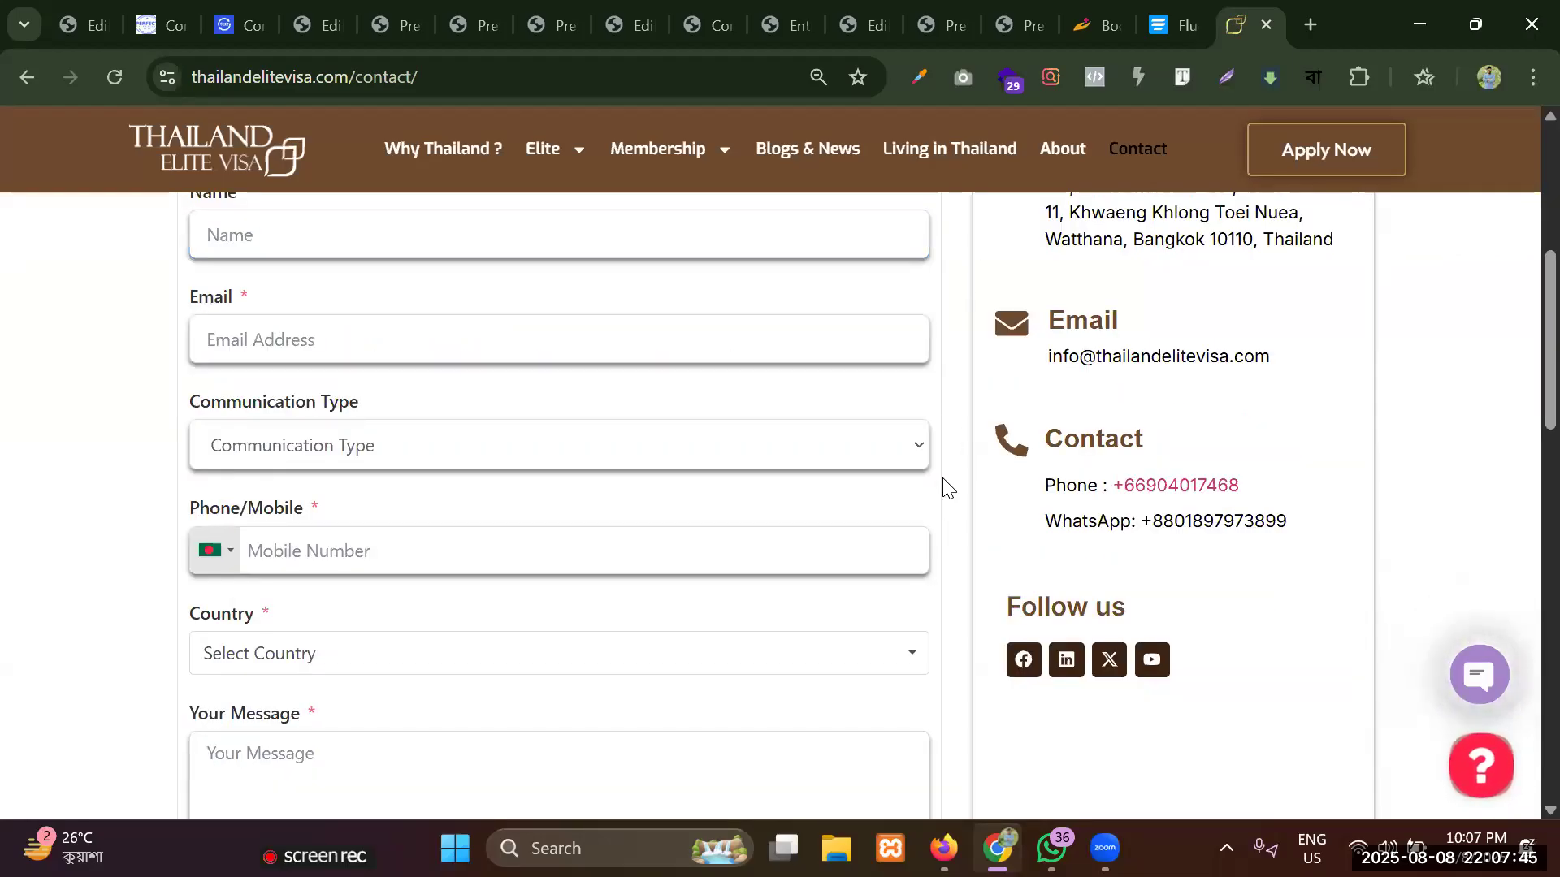
{"action": "double_click", "coordinate": [944, 444]}
{"action": "scroll", "coordinate": [944, 448], "scroll_direction": "down", "scroll_amount": 3}
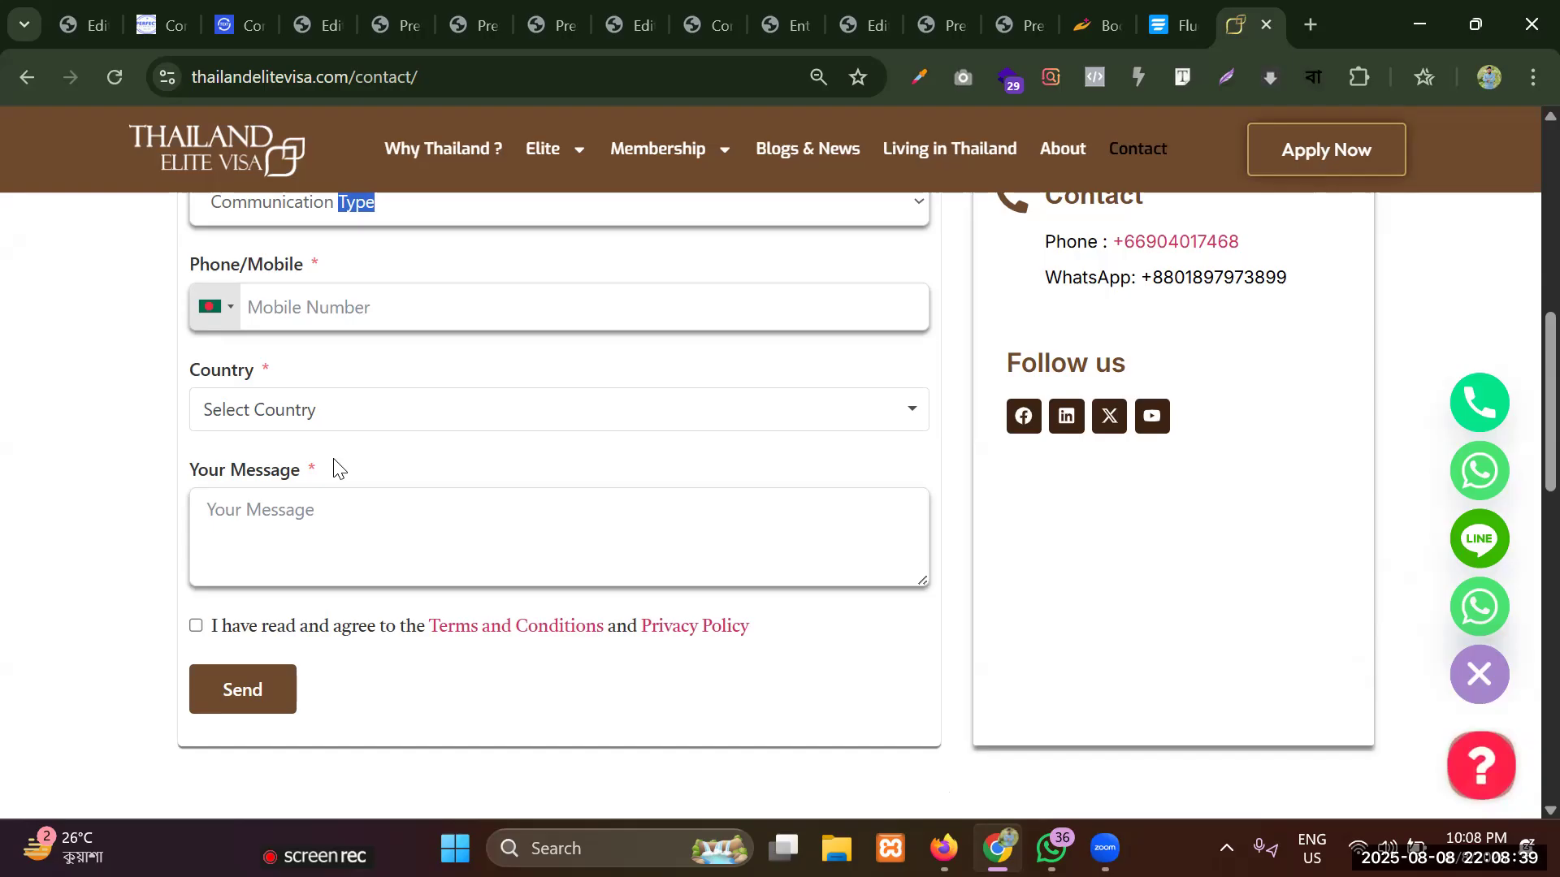
Examine the icon, heading and address text of the Our Location block in the column beside the form.
{"action": "left_click_drag", "start_coordinate": [1550, 163], "coordinate": [1524, 243]}
{"action": "left_click_drag", "start_coordinate": [1010, 322], "coordinate": [1313, 414]}
{"action": "left_click", "coordinate": [1015, 321]}
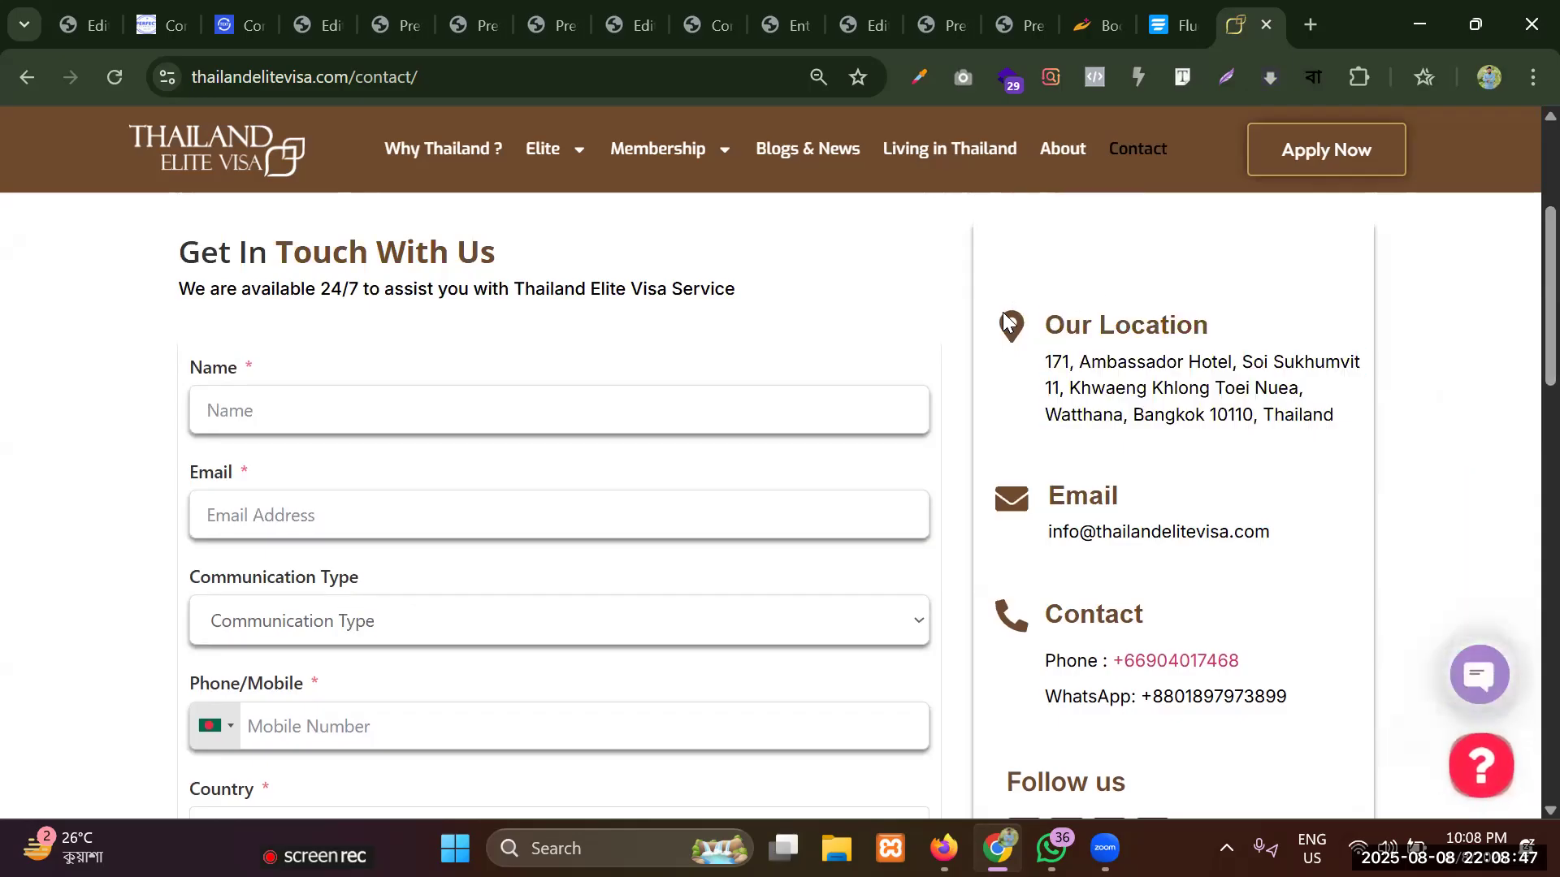
{"action": "left_click_drag", "start_coordinate": [1011, 323], "coordinate": [1336, 416]}
{"action": "left_click", "coordinate": [1138, 411]}
{"action": "left_click_drag", "start_coordinate": [1039, 322], "coordinate": [1339, 442]}
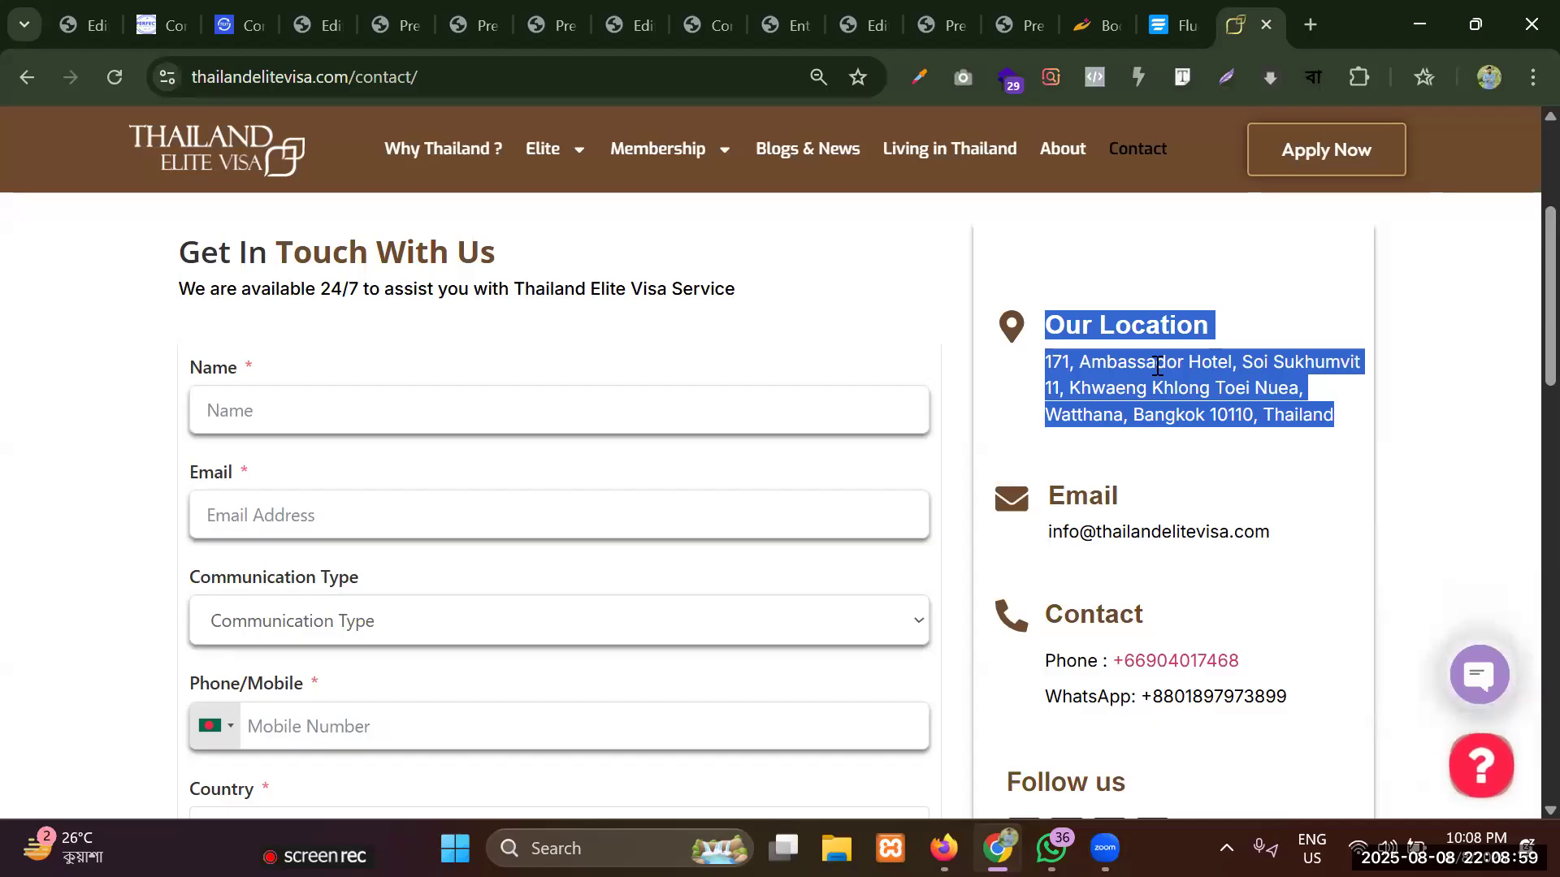
{"action": "left_click", "coordinate": [1131, 386]}
{"action": "scroll", "coordinate": [1146, 394], "scroll_direction": "down", "scroll_amount": 8}
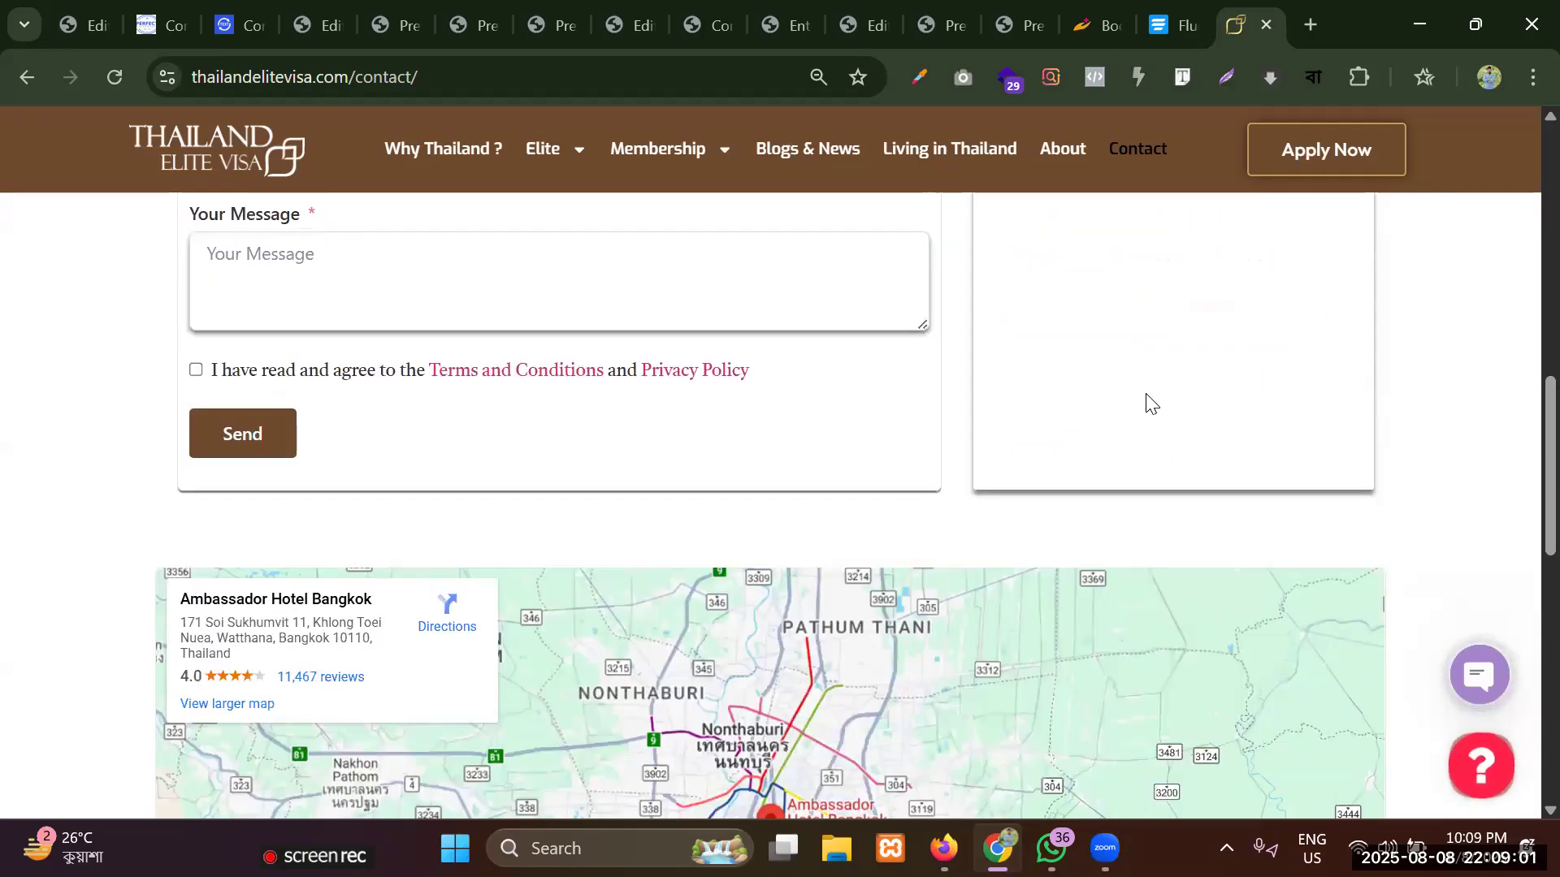
{"action": "scroll", "coordinate": [1146, 398], "scroll_direction": "up", "scroll_amount": 9}
{"action": "scroll", "coordinate": [1146, 393], "scroll_direction": "up", "scroll_amount": 3}
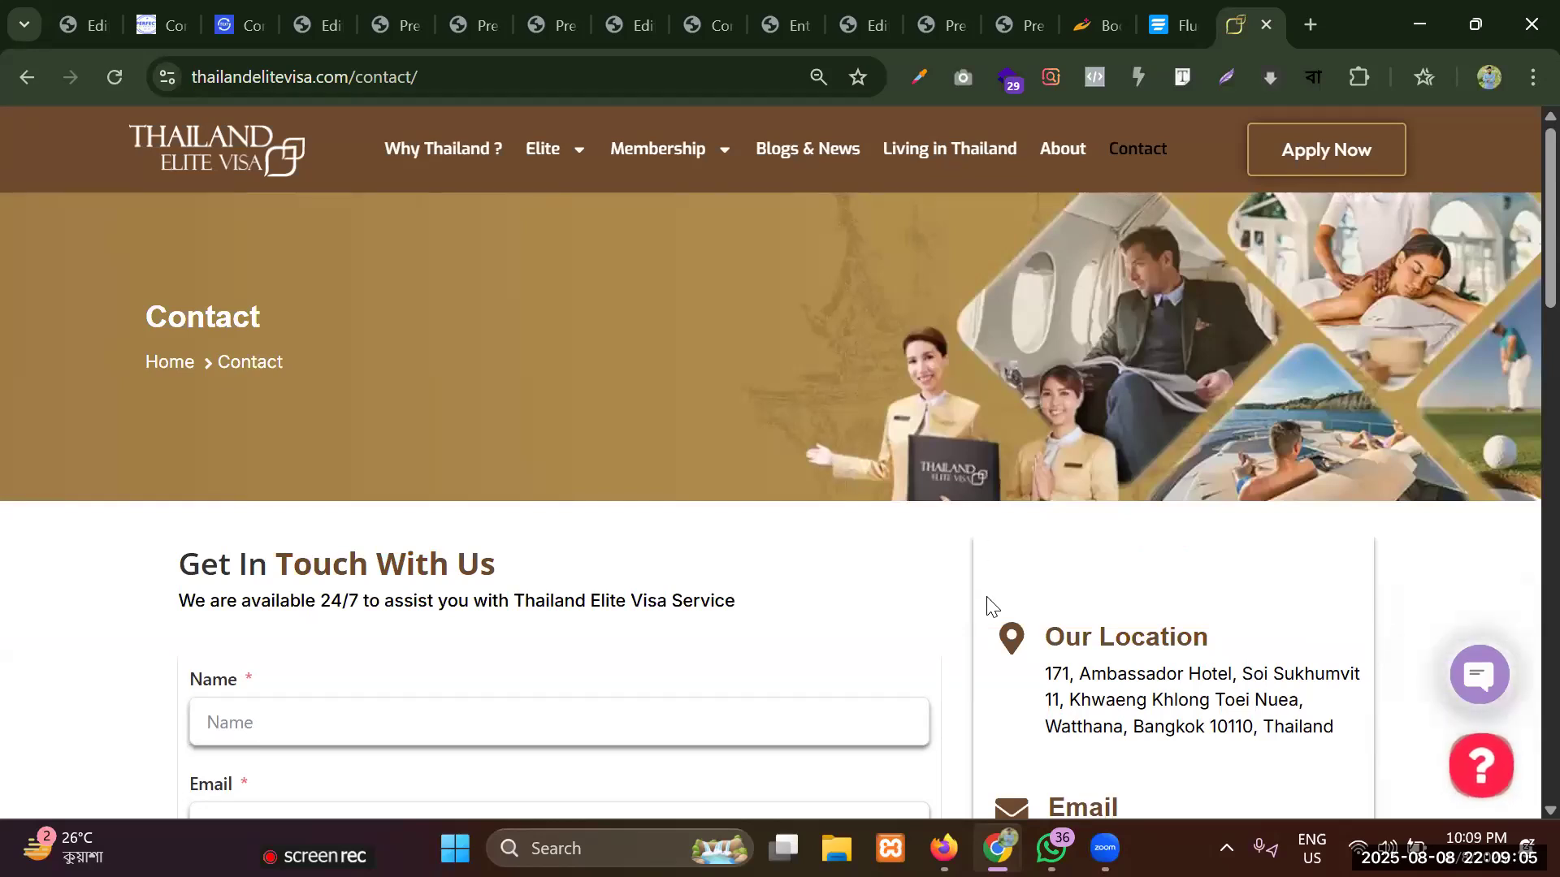
Return to the browser tab with the Contact page open in the Elementor editor.
{"action": "left_click", "coordinate": [949, 8]}
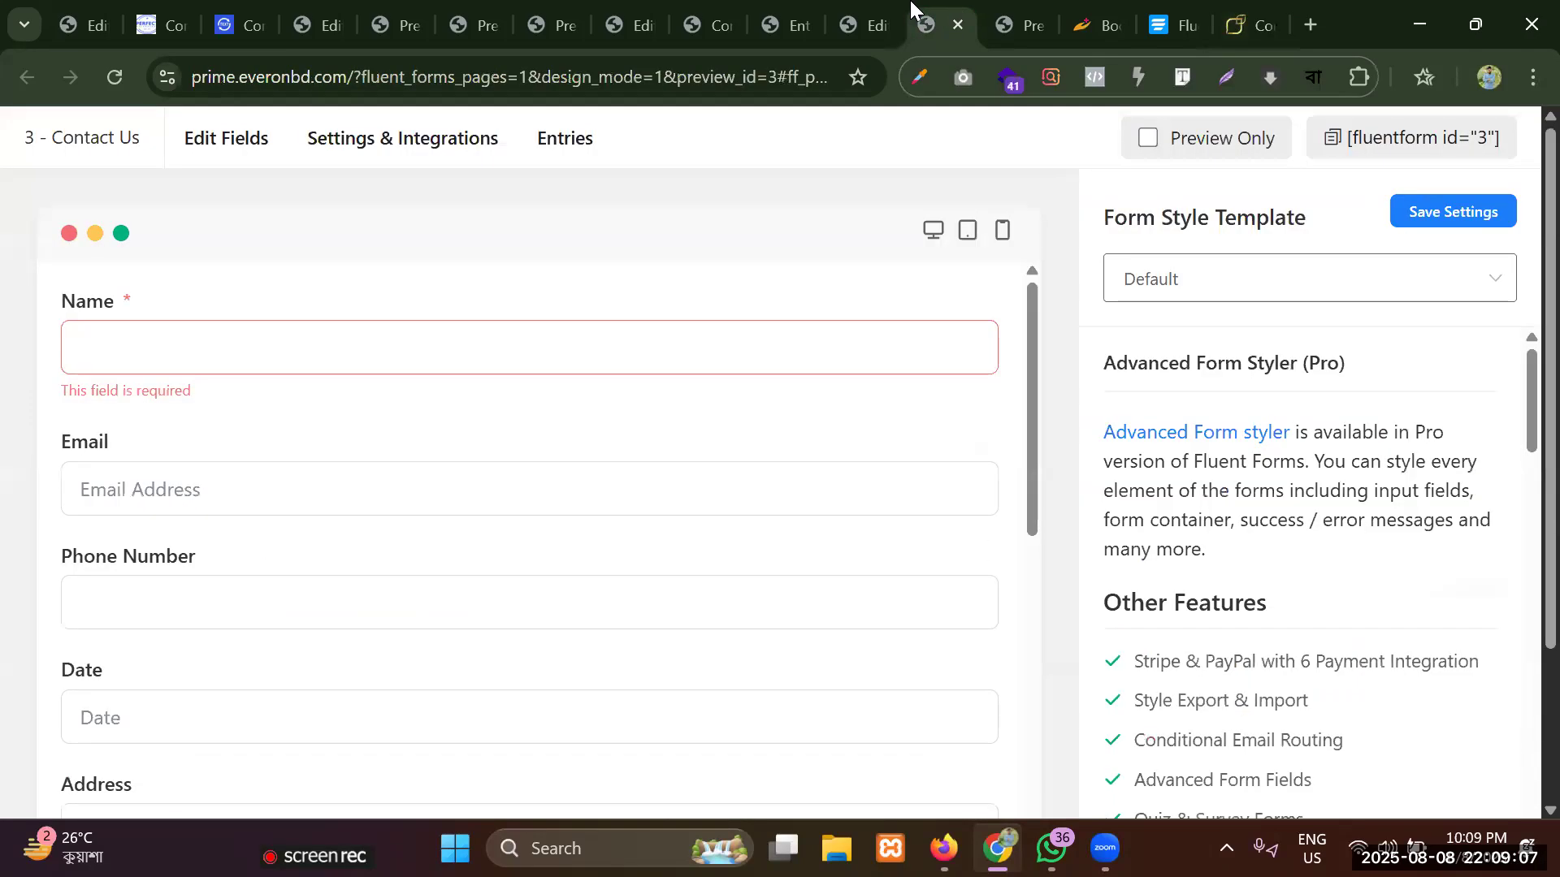
{"action": "left_click", "coordinate": [853, 14]}
{"action": "left_click", "coordinate": [813, 4]}
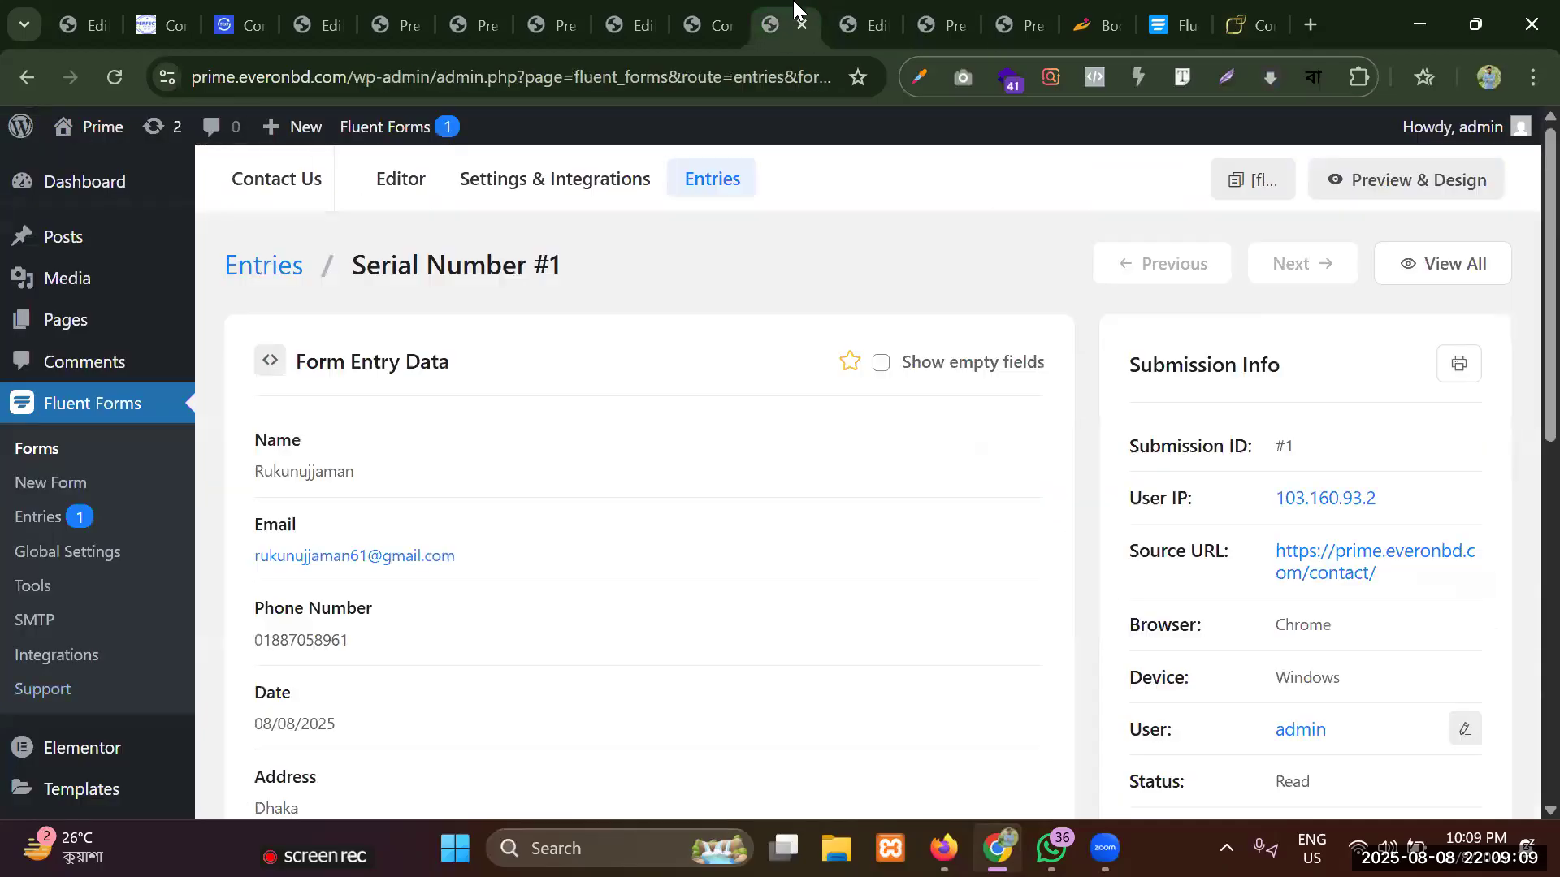
{"action": "left_click", "coordinate": [697, 8]}
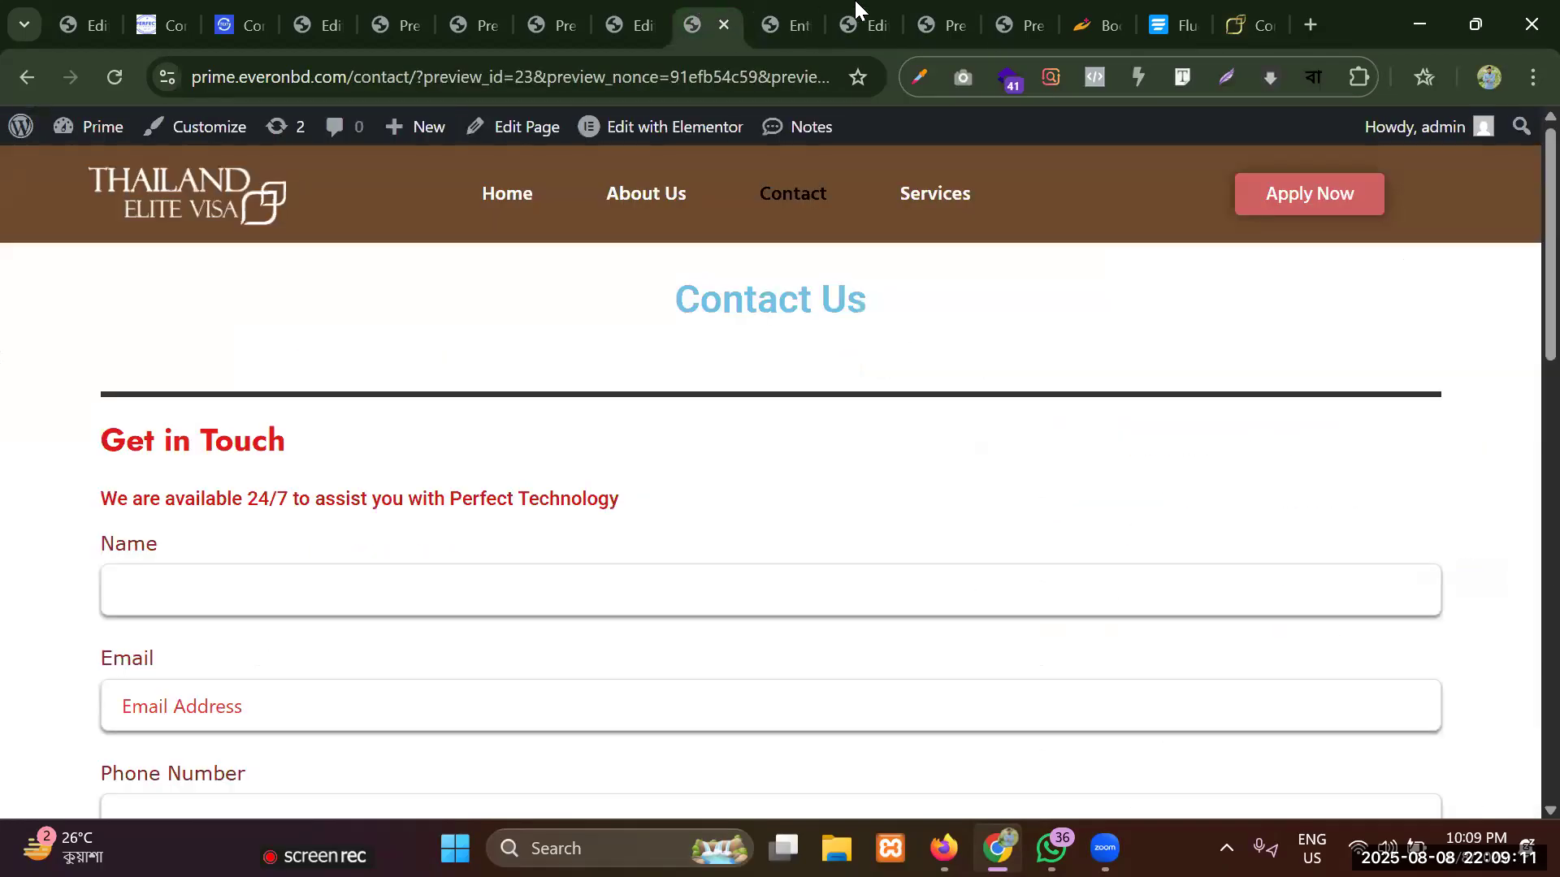
{"action": "left_click", "coordinate": [648, 11]}
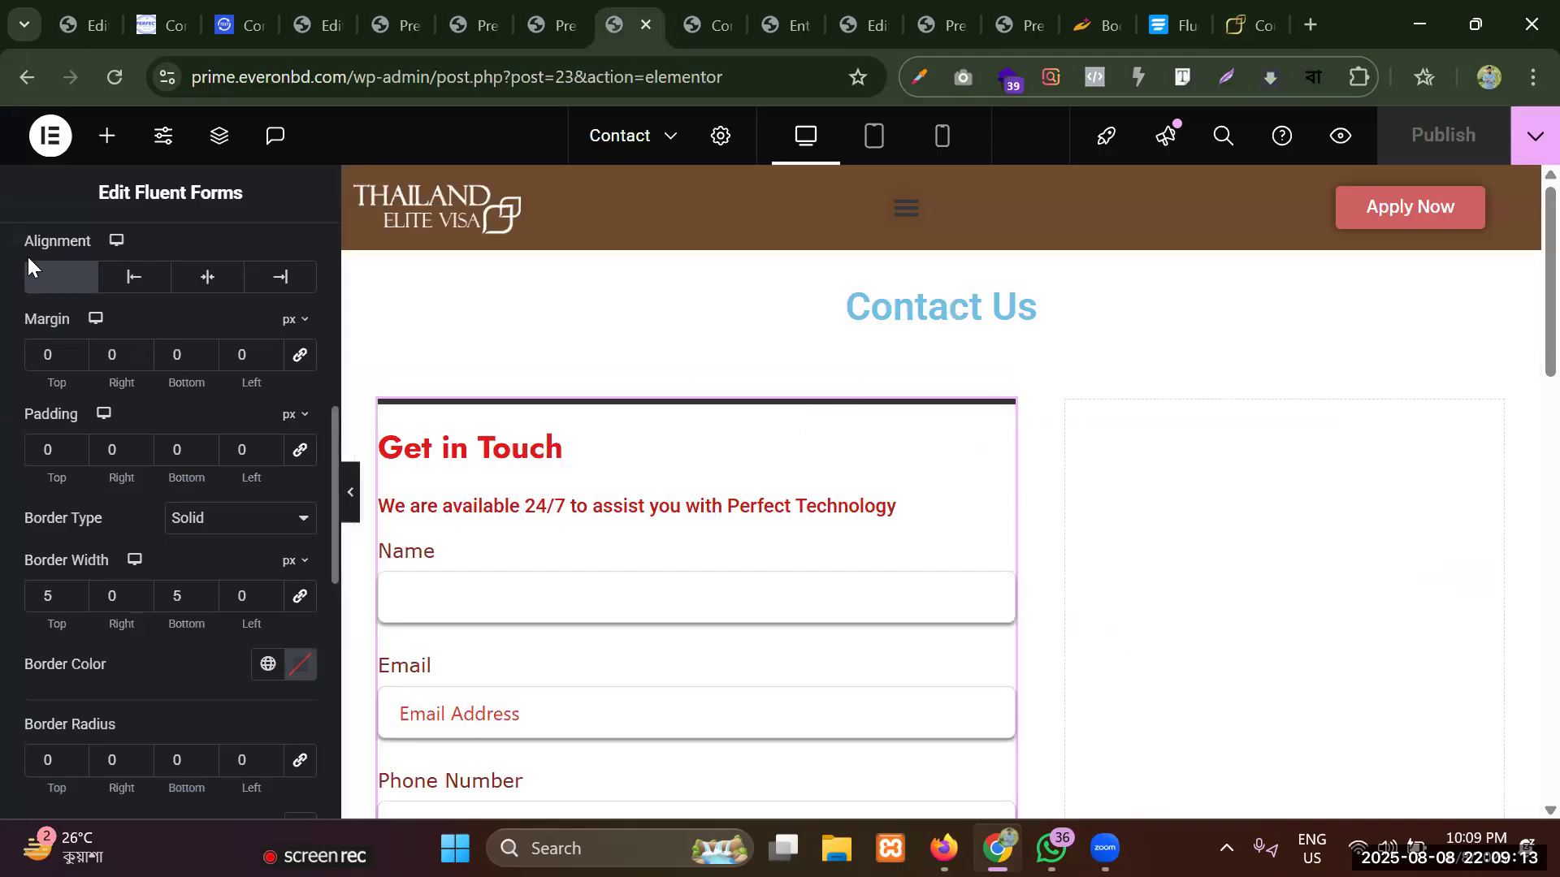
Add an Icon Box widget to the empty column beside the form and set its icon position to Left.
{"action": "left_click", "coordinate": [107, 136]}
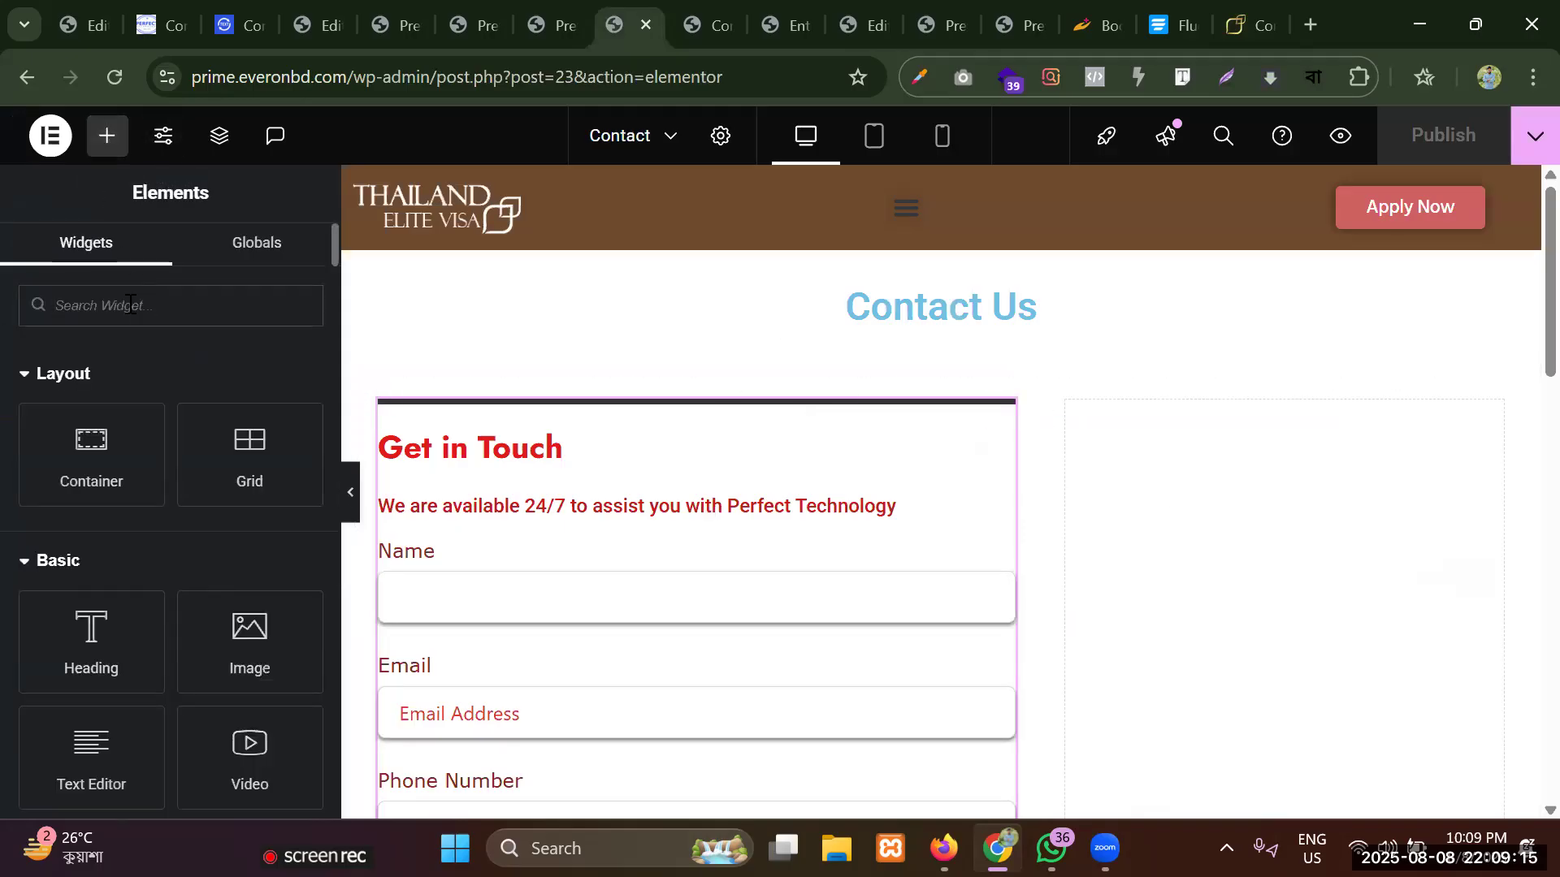
{"action": "type", "text": "icon"}
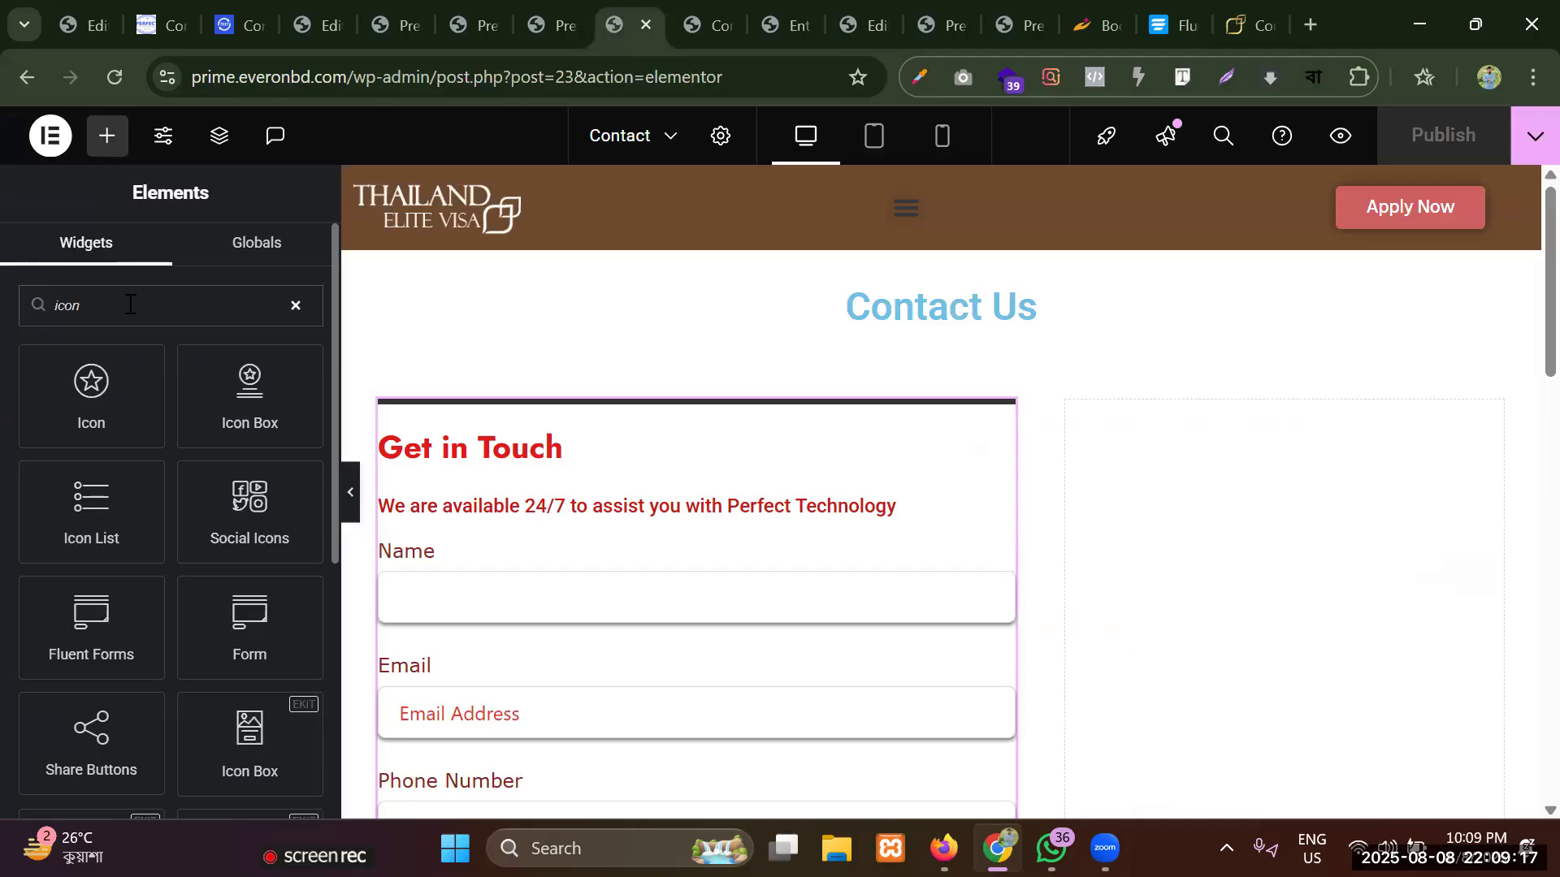
{"action": "mouse_move", "coordinate": [249, 396]}
{"action": "left_mouse_down"}
{"action": "mouse_move", "coordinate": [1235, 536]}
{"action": "mouse_move", "coordinate": [1166, 385]}
{"action": "mouse_move", "coordinate": [1226, 514]}
{"action": "mouse_move", "coordinate": [1180, 361]}
{"action": "mouse_move", "coordinate": [1187, 393]}
{"action": "mouse_move", "coordinate": [1347, 452]}
{"action": "mouse_move", "coordinate": [1377, 492]}
{"action": "mouse_move", "coordinate": [1159, 456]}
{"action": "left_mouse_up"}
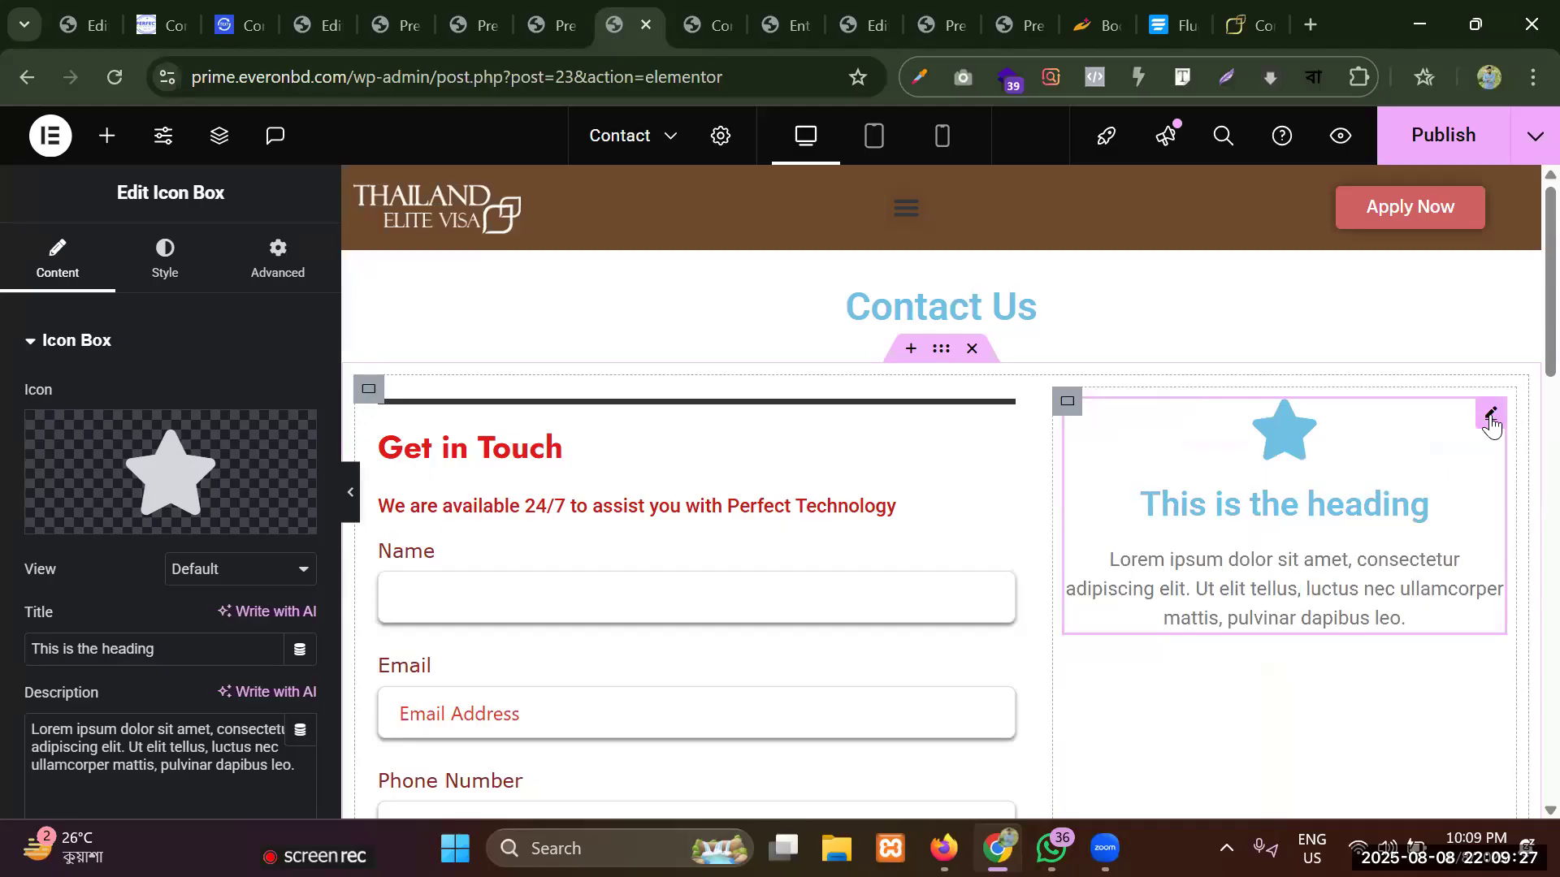
{"action": "left_click", "coordinate": [143, 279]}
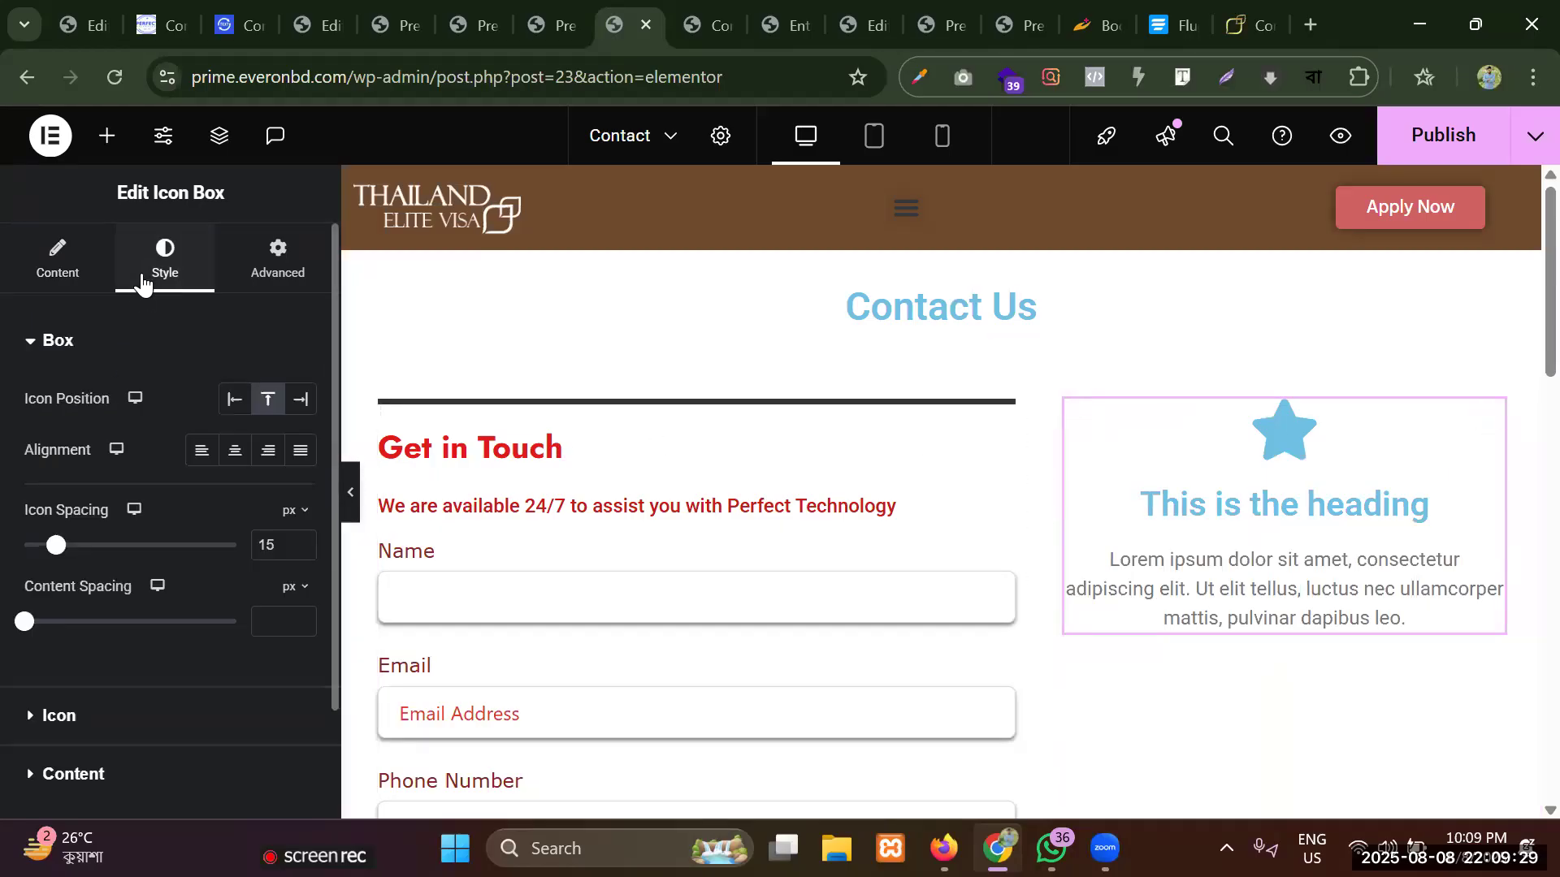
{"action": "left_click", "coordinate": [237, 399]}
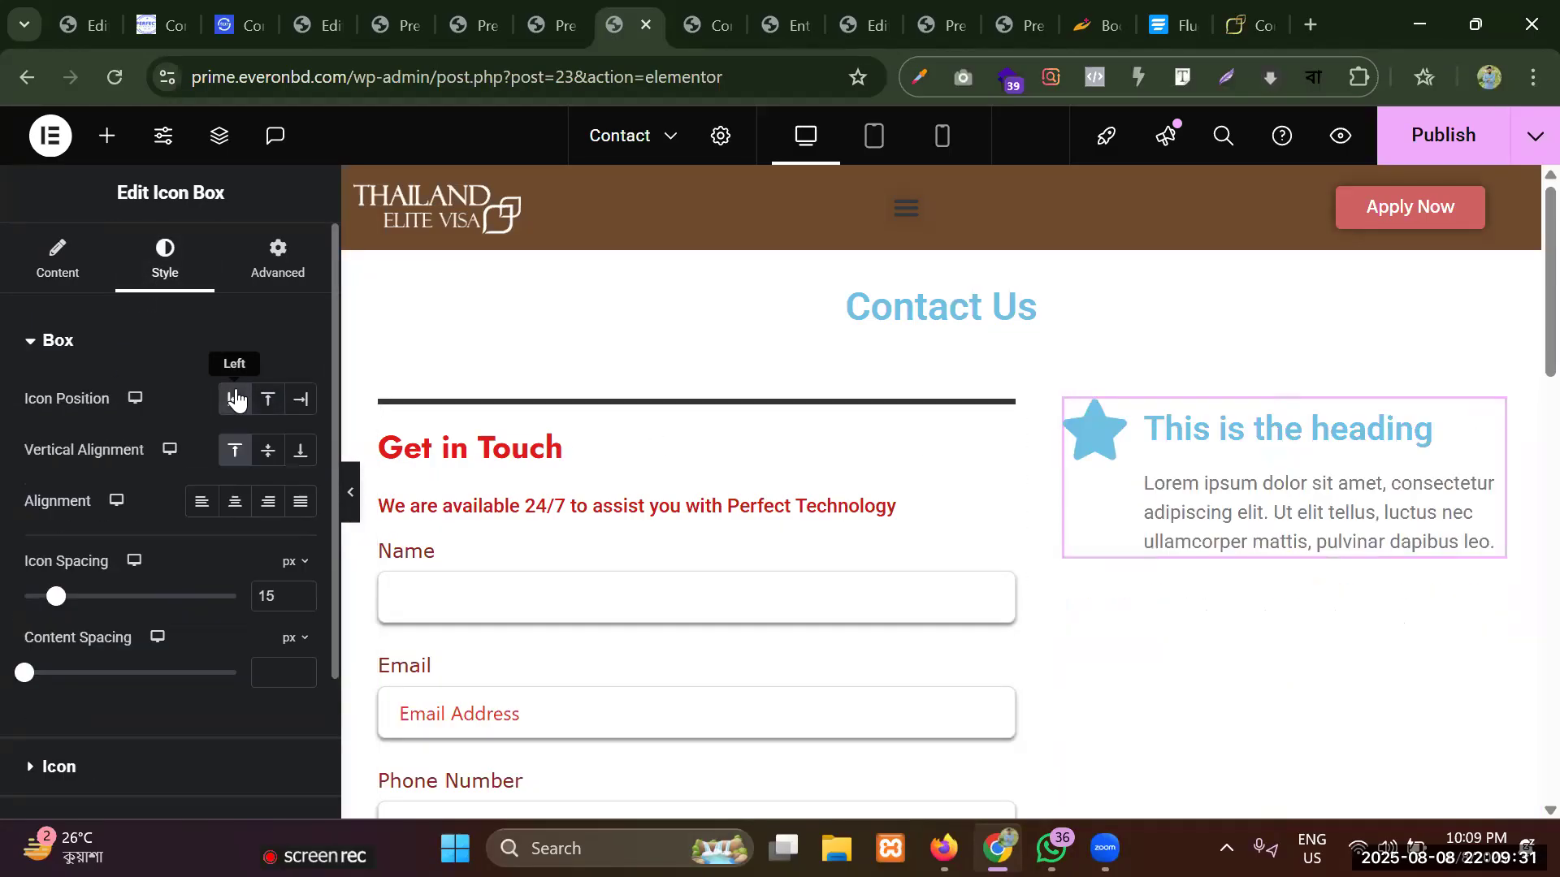
Replace the icon box's star with the Phone1 icon, searching the icon library for "phone".
{"action": "left_click", "coordinate": [55, 262]}
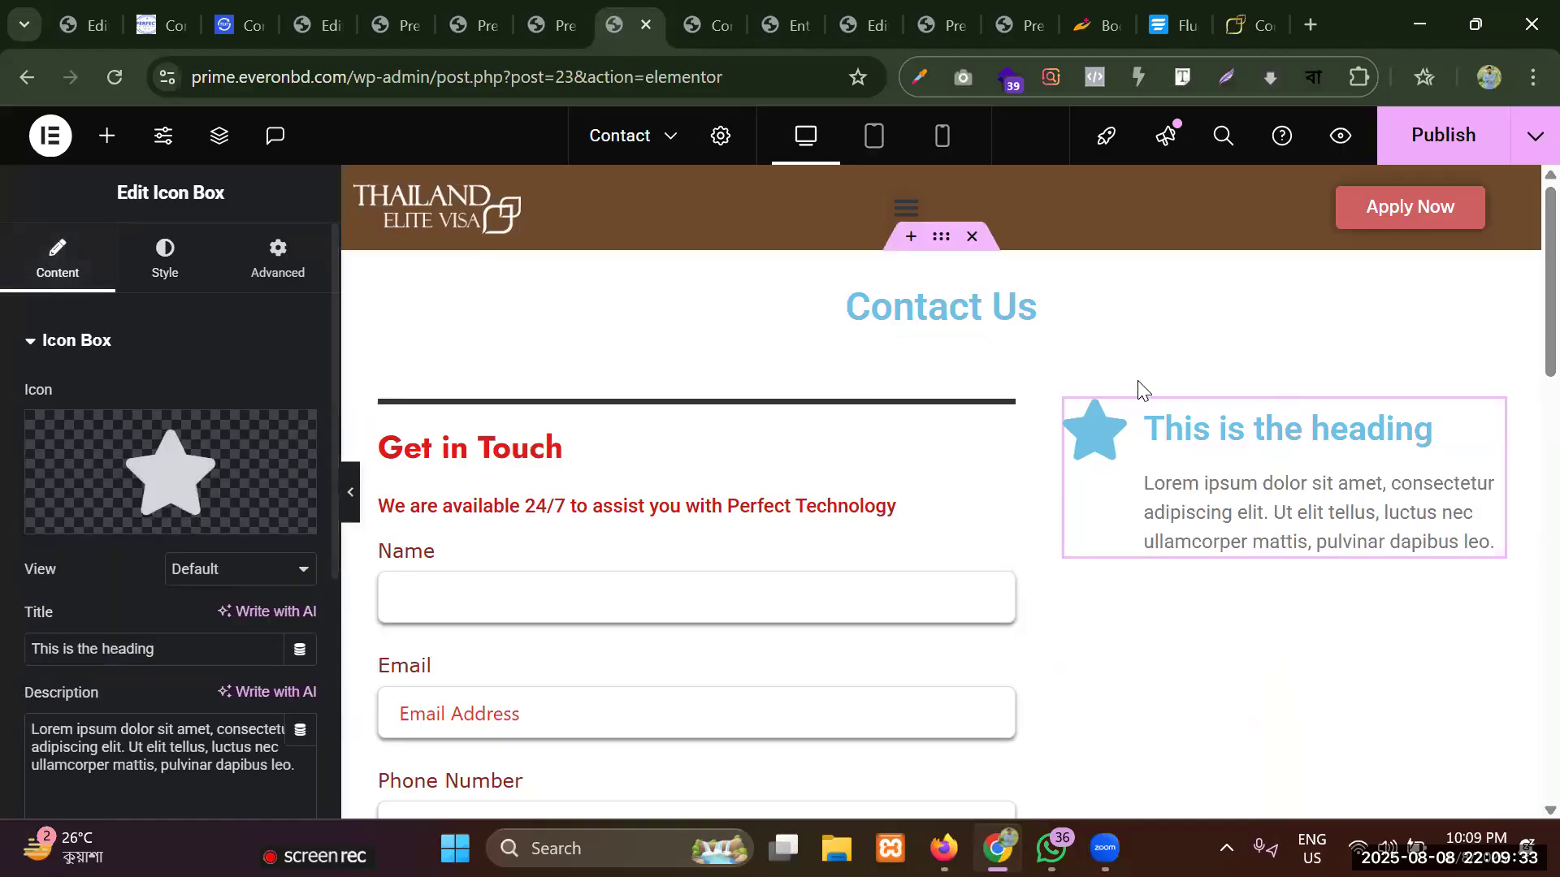
{"action": "left_click", "coordinate": [112, 446]}
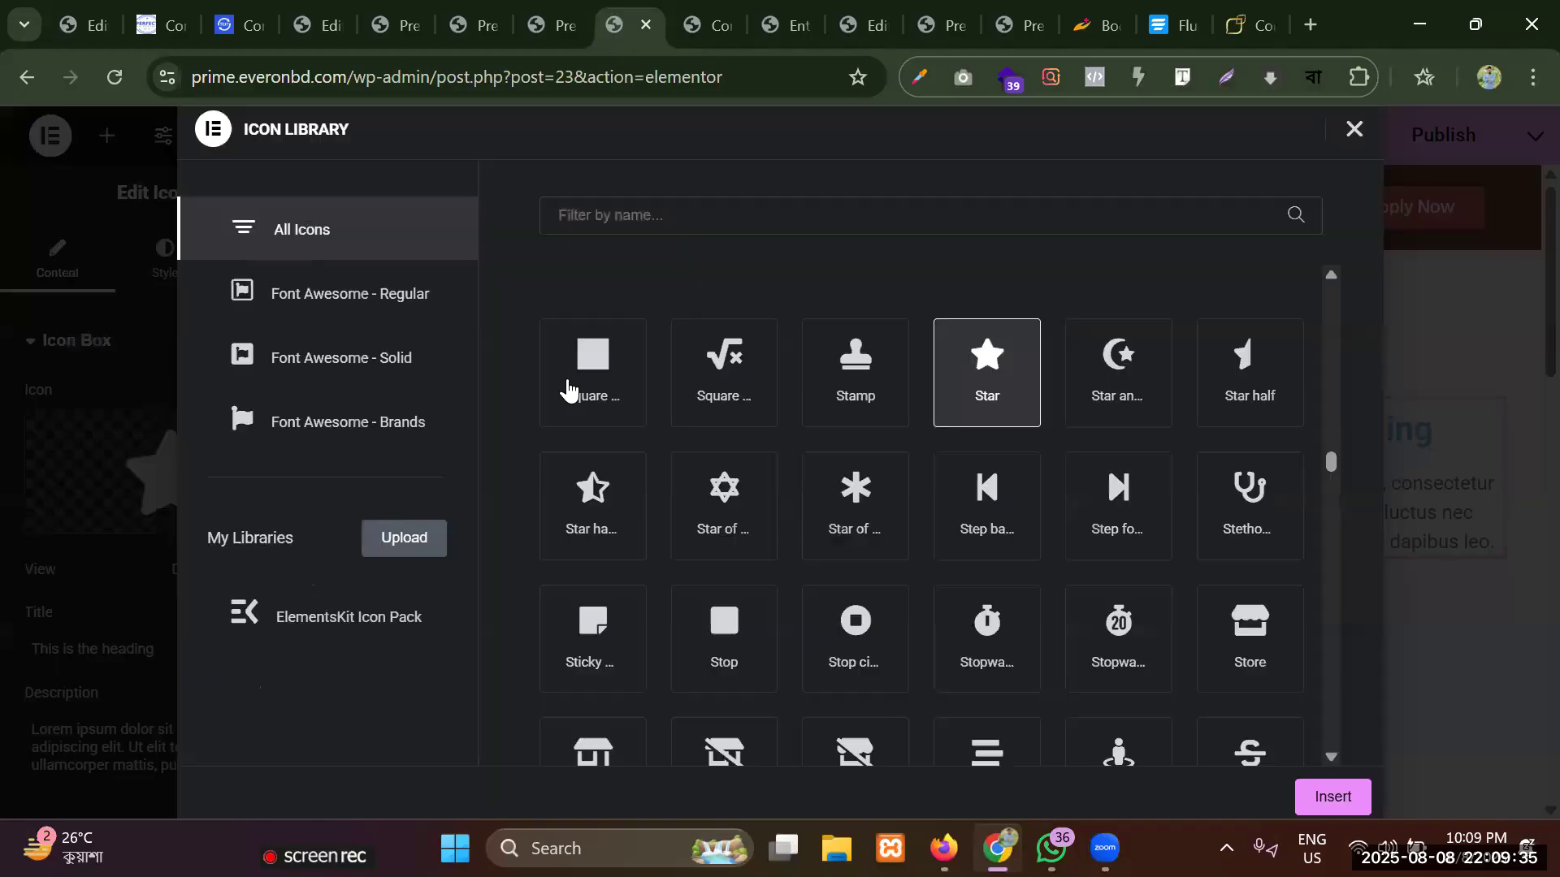
{"action": "left_click", "coordinate": [672, 235]}
{"action": "type", "text": "phone"}
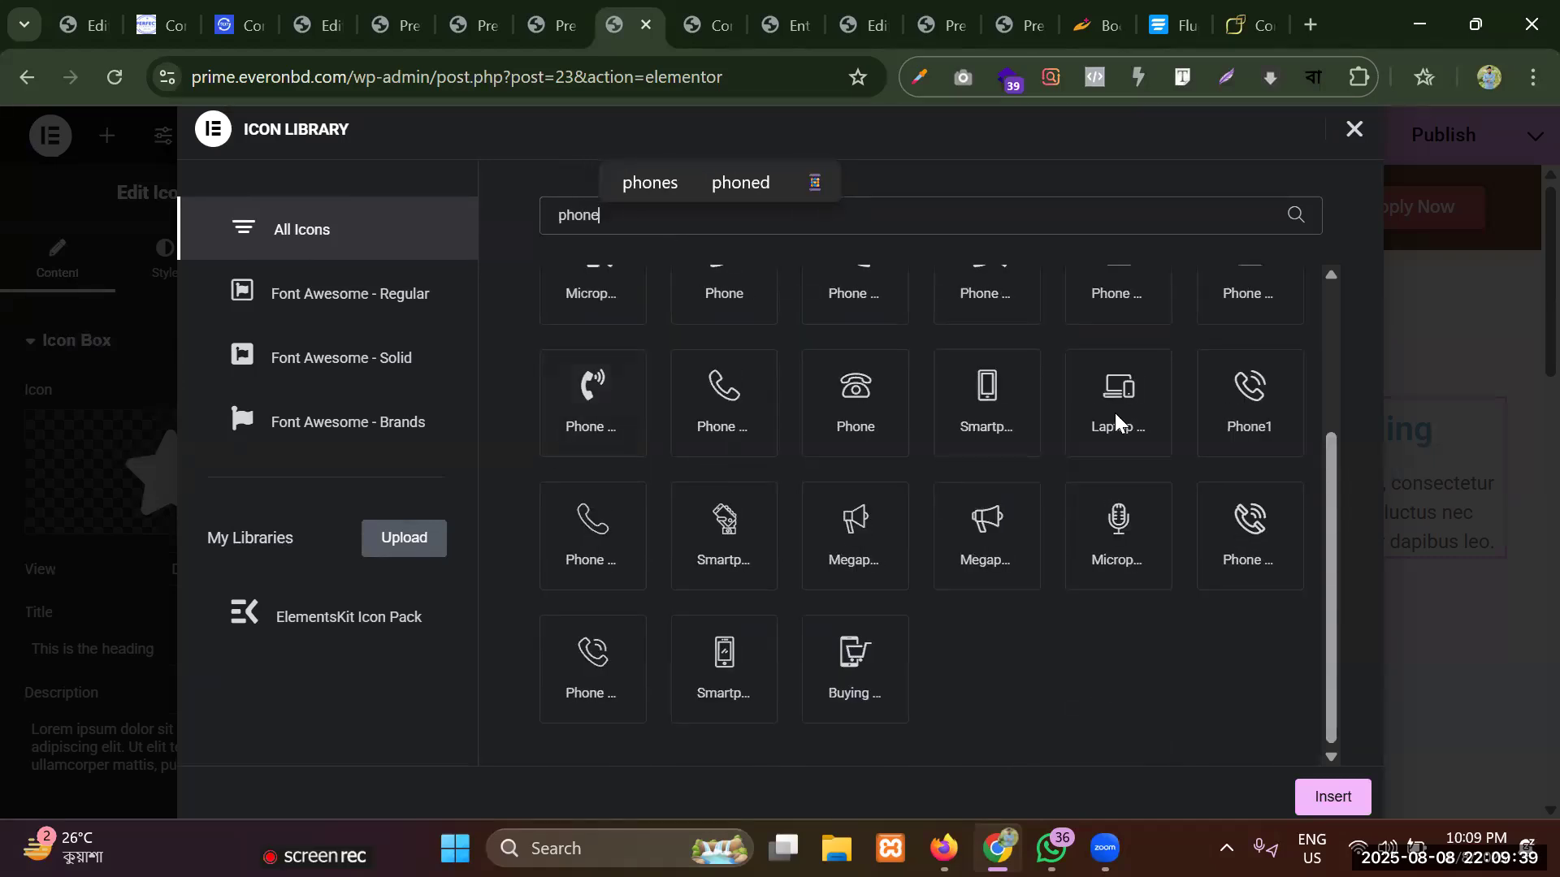
{"action": "left_click", "coordinate": [1274, 393]}
{"action": "left_click", "coordinate": [1334, 809]}
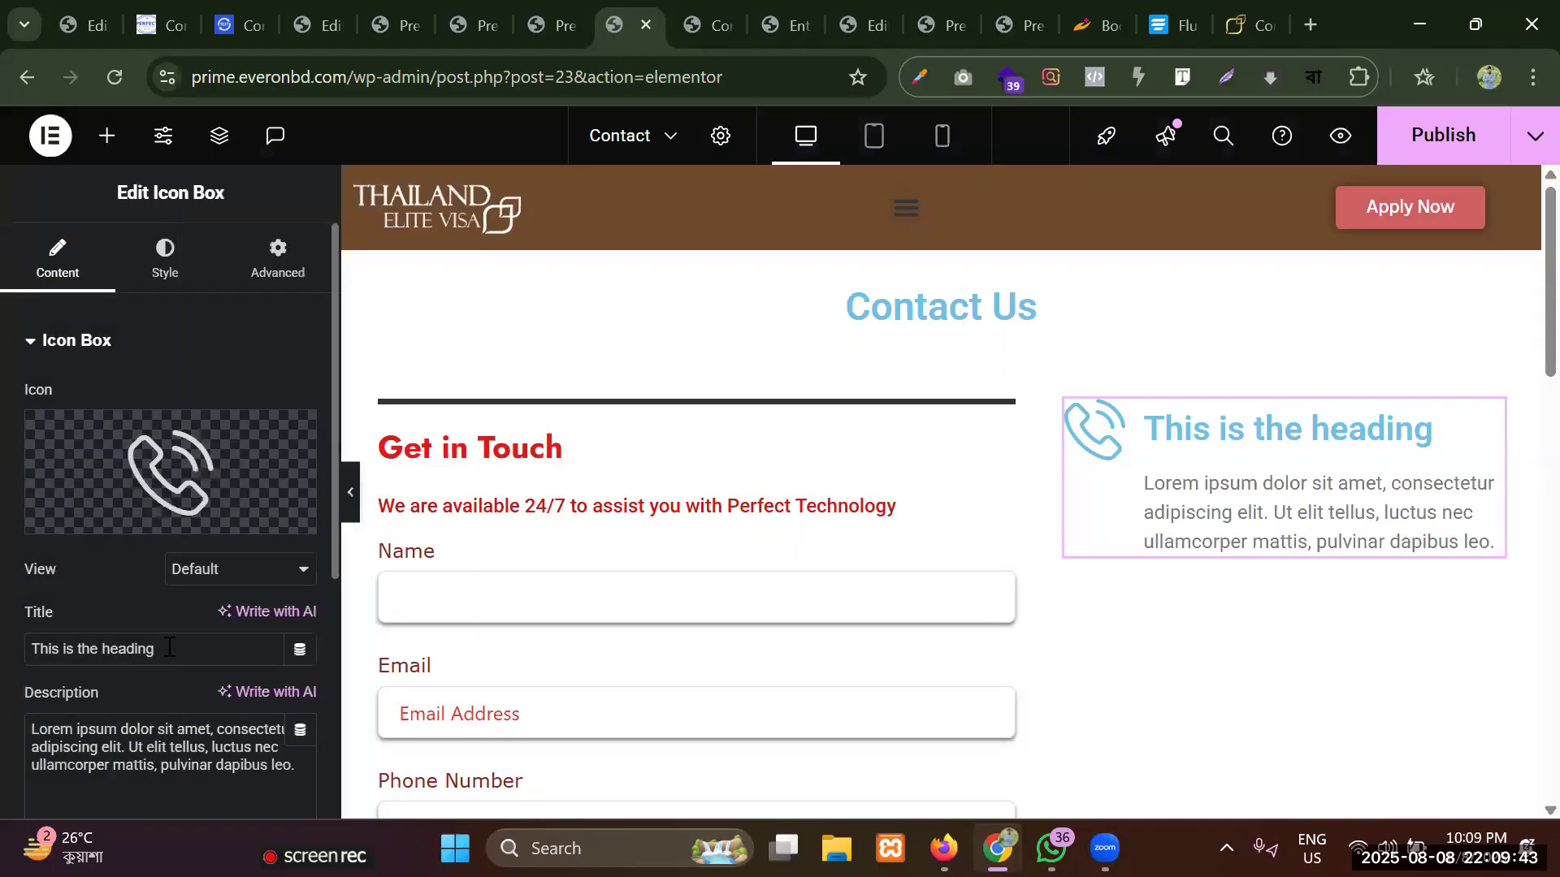
Change the icon box's placeholder title to "Phone".
{"action": "triple_click", "coordinate": [169, 648]}
{"action": "key", "text": "BackSpace"}
{"action": "type", "text": "P"}
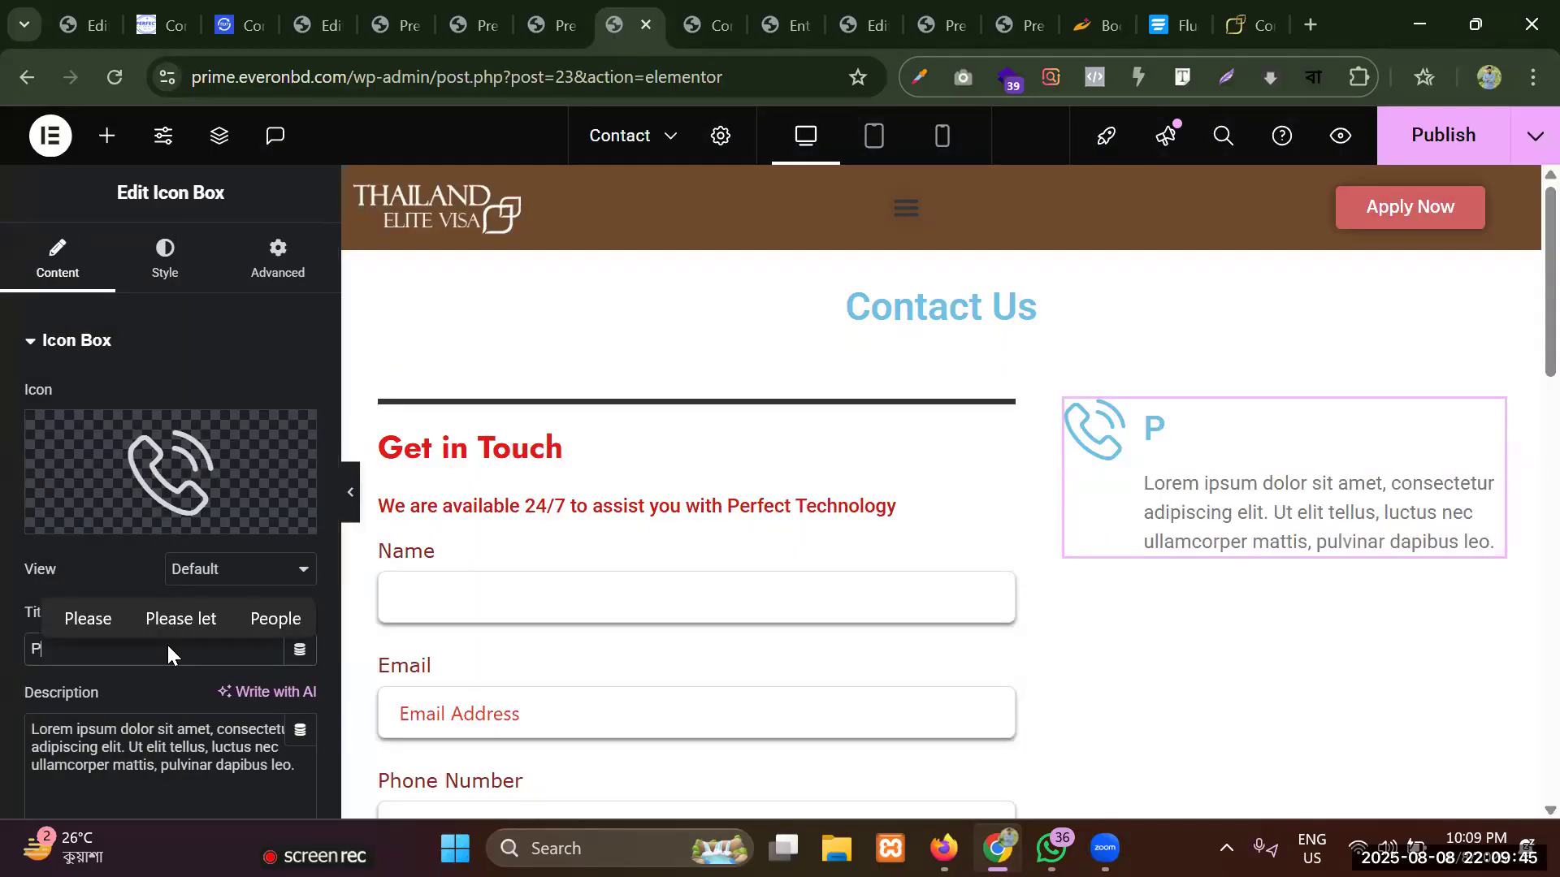
{"action": "type", "text": "hone"}
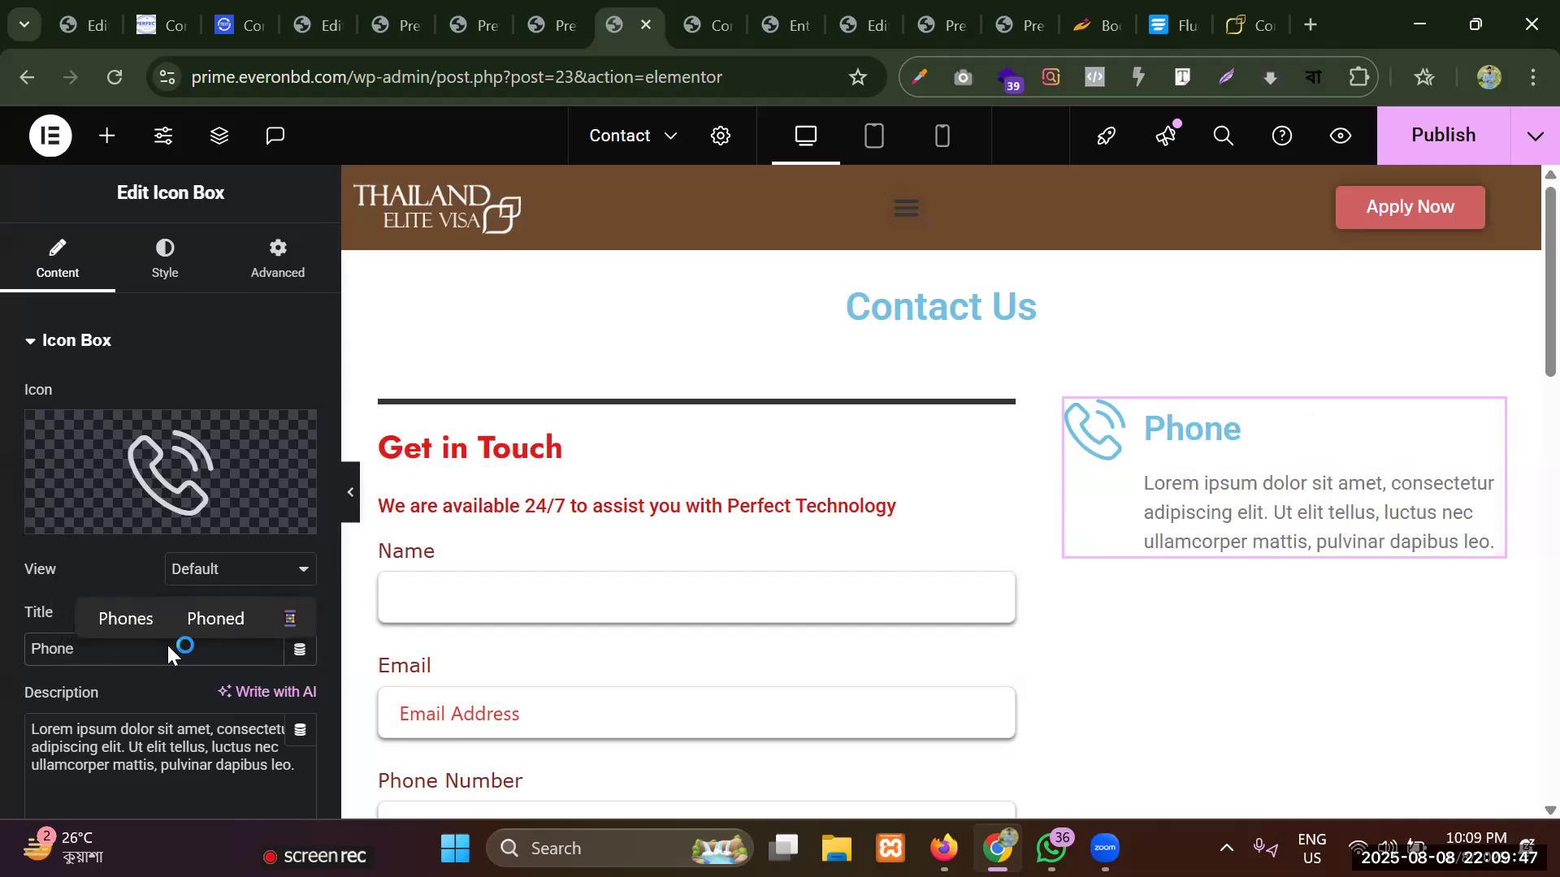
Replace the Phone icon box's placeholder description with the contact phone number.
{"action": "double_click", "coordinate": [234, 748]}
{"action": "key", "text": "ctrl+a"}
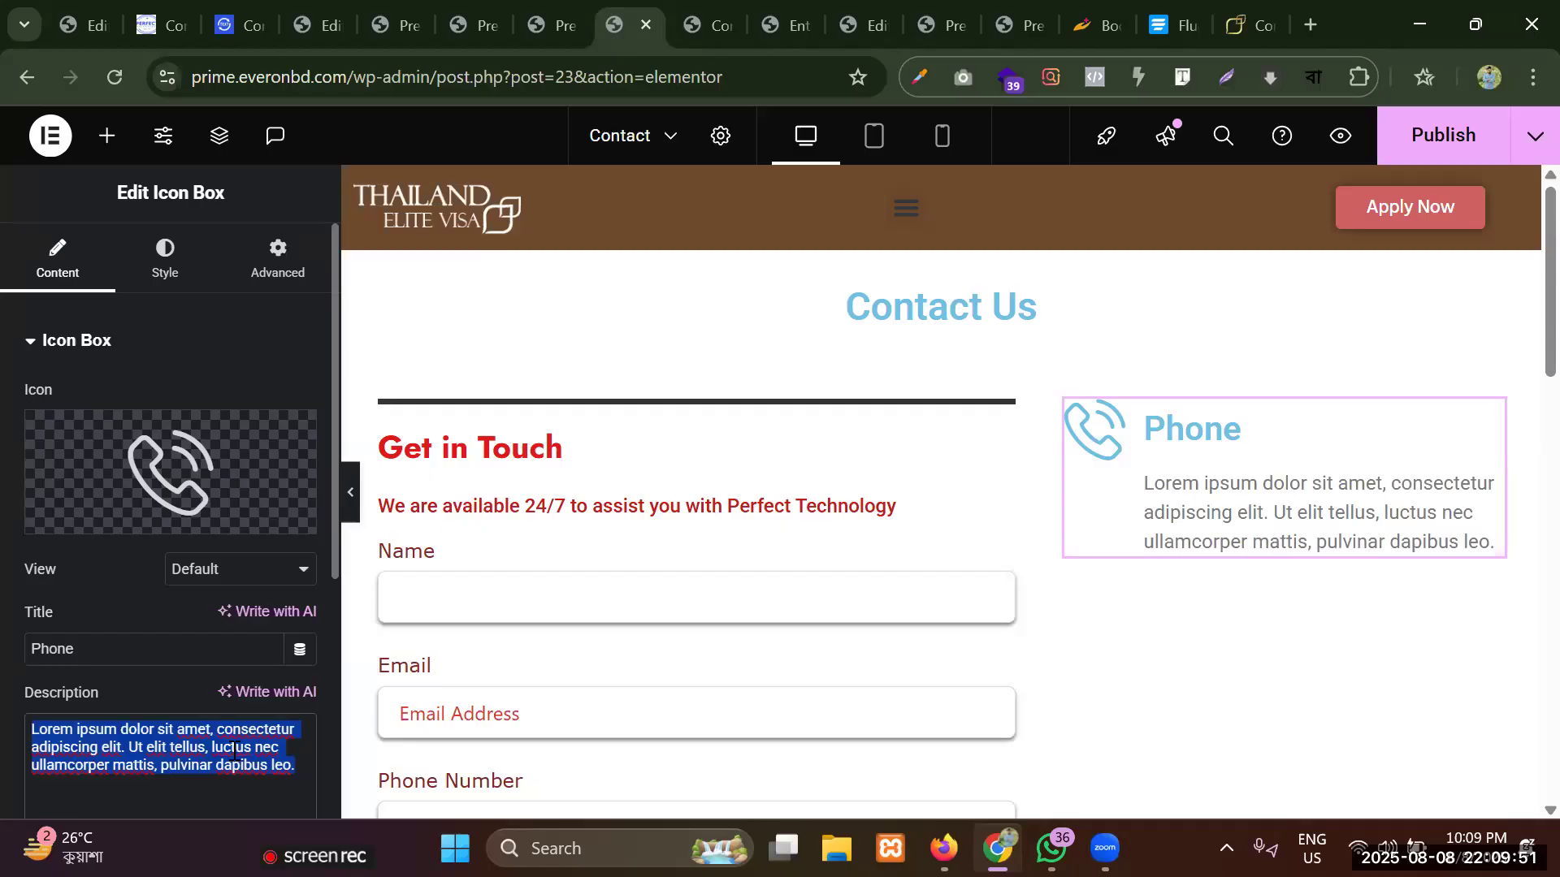
{"action": "key", "text": "BackSpace"}
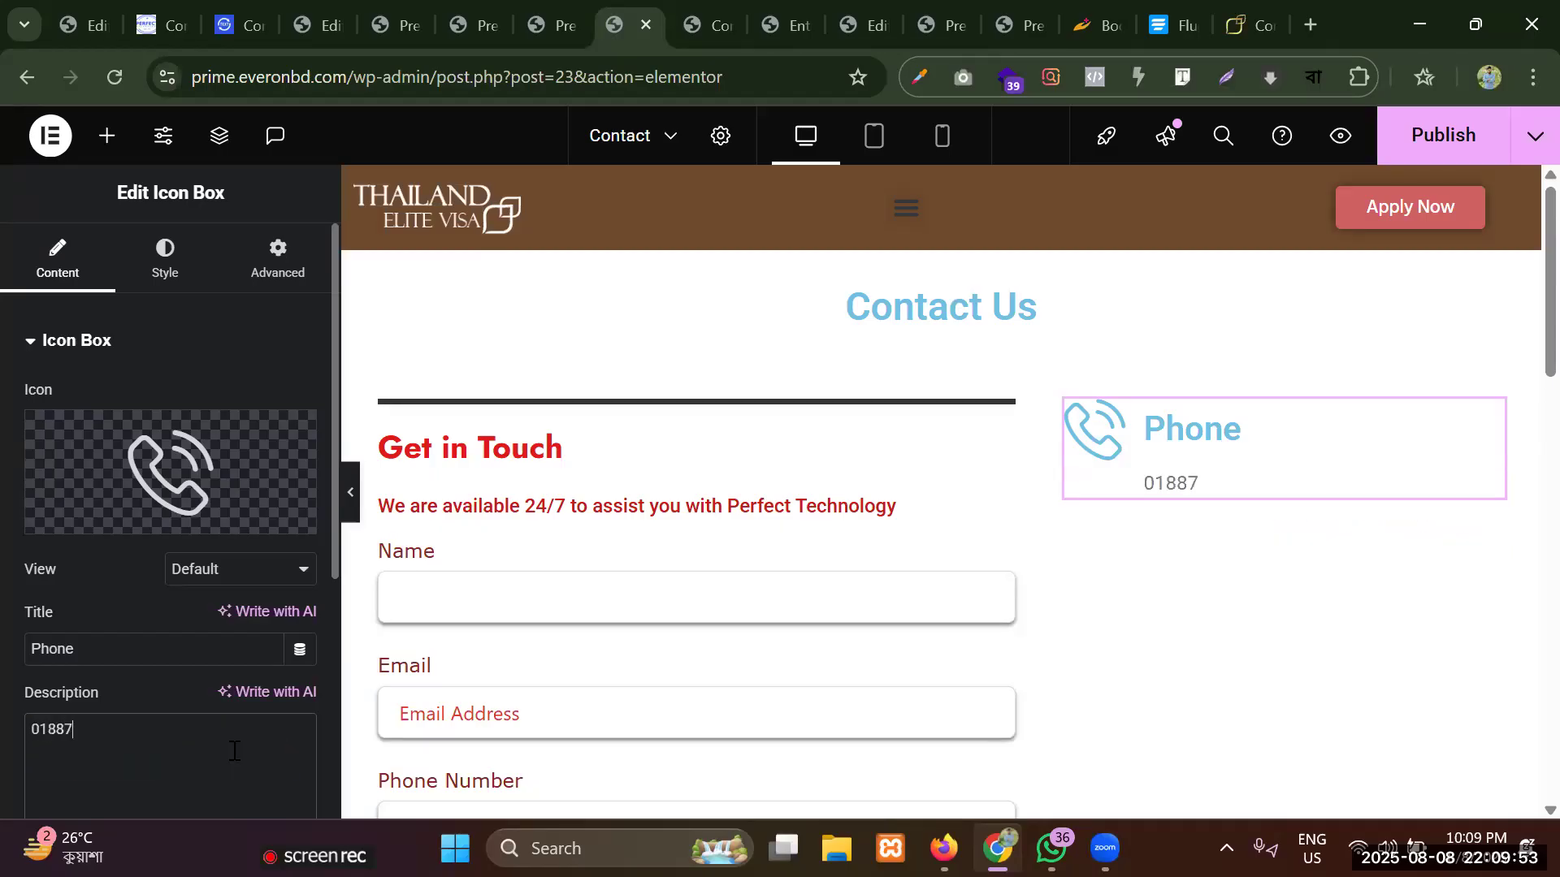
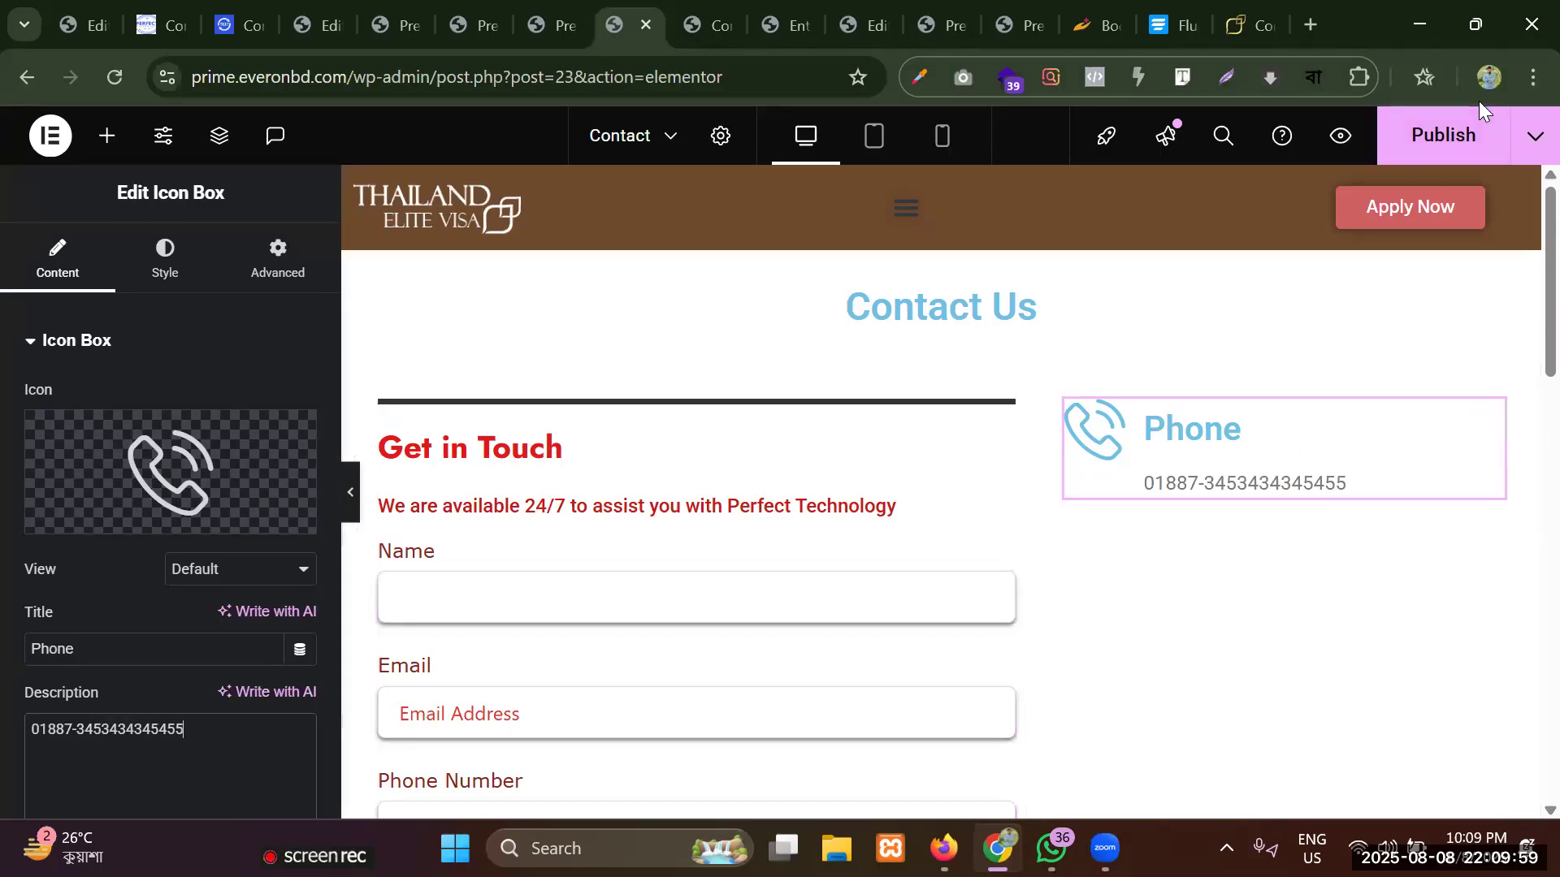
Publish the Contact page with the new Phone icon box and check the layout beside the form.
{"action": "left_click", "coordinate": [1443, 135]}
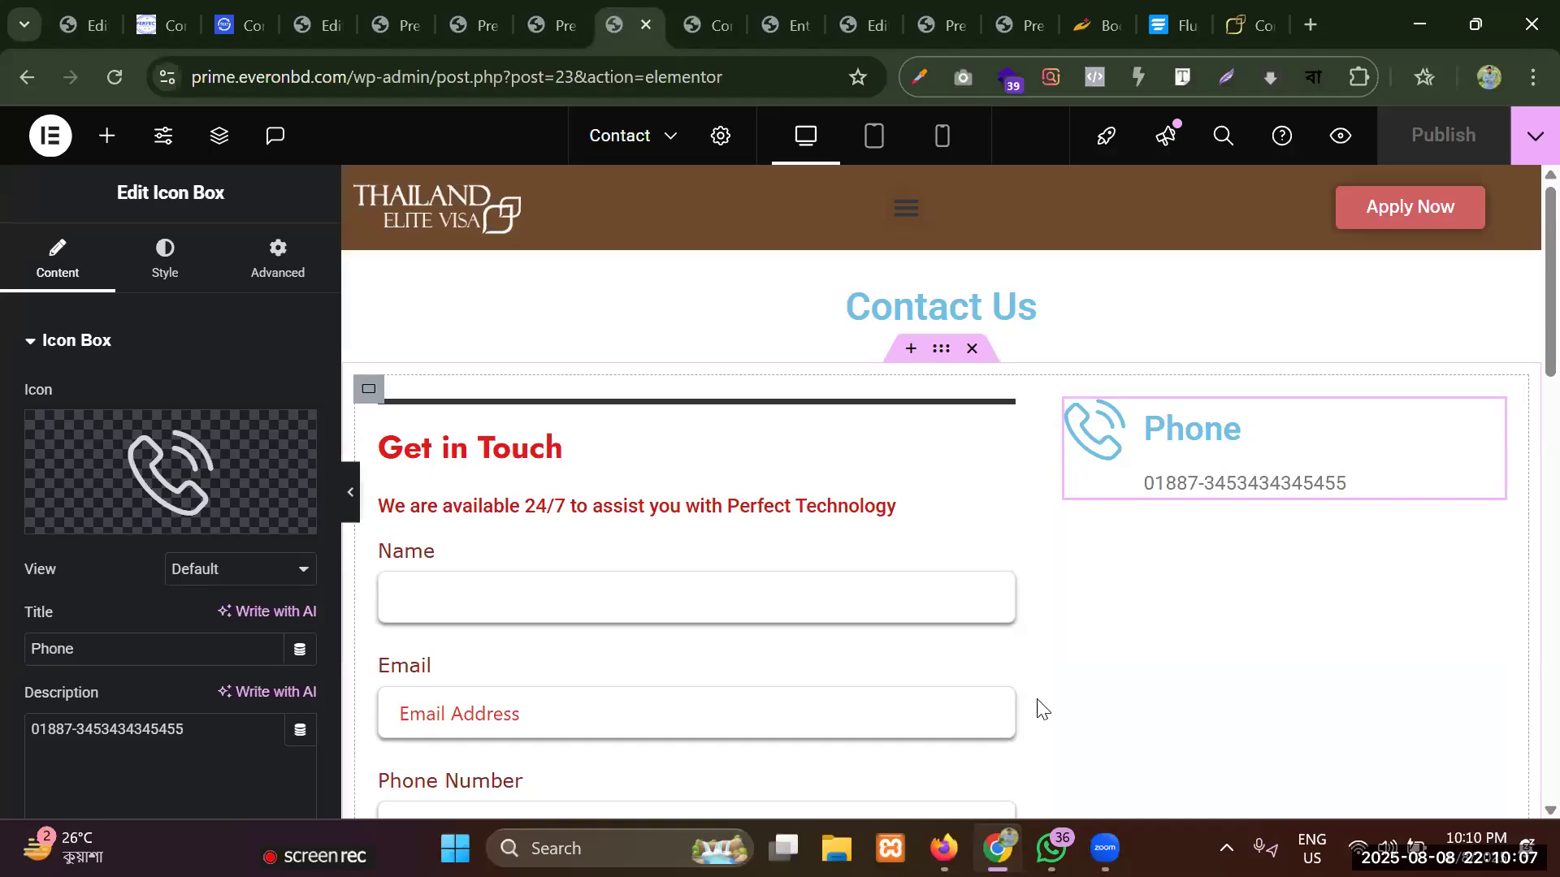
{"action": "scroll", "coordinate": [849, 567], "scroll_direction": "down", "scroll_amount": 4}
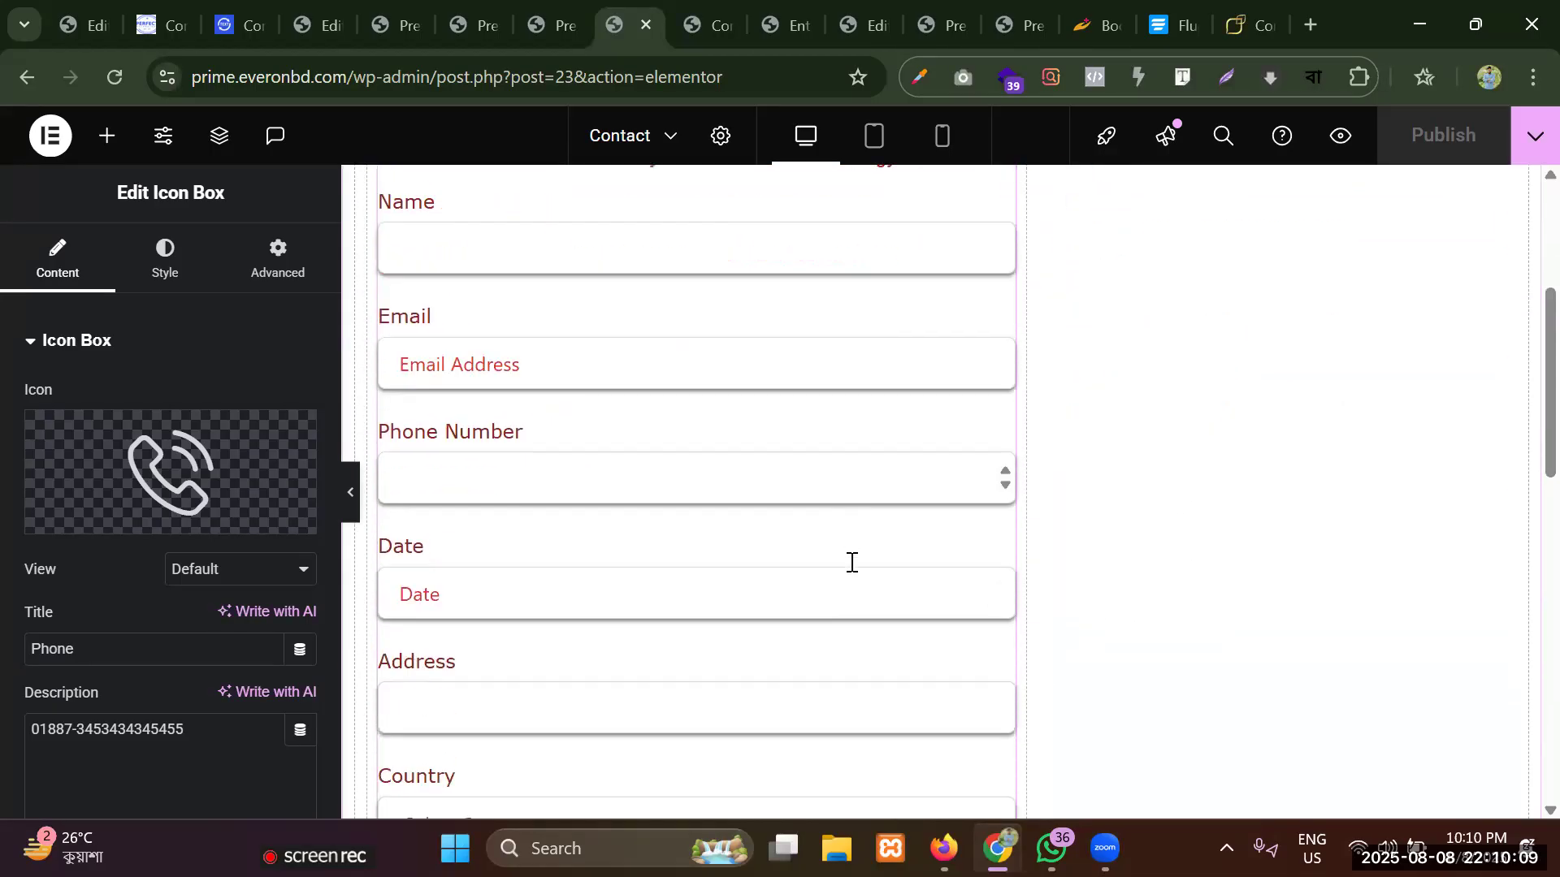
{"action": "scroll", "coordinate": [850, 567], "scroll_direction": "up", "scroll_amount": 4}
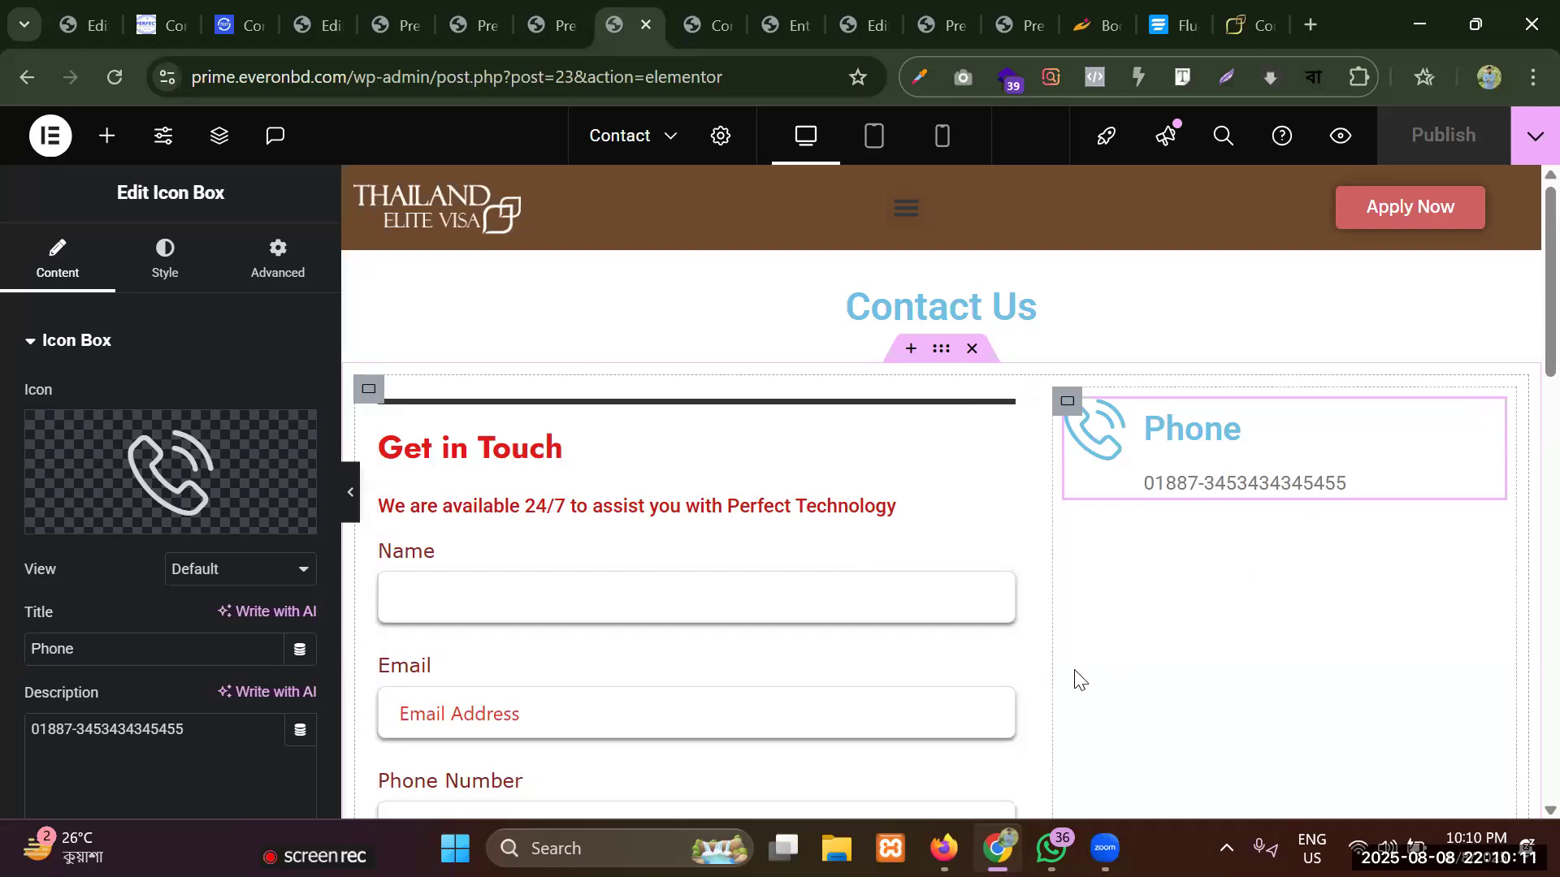